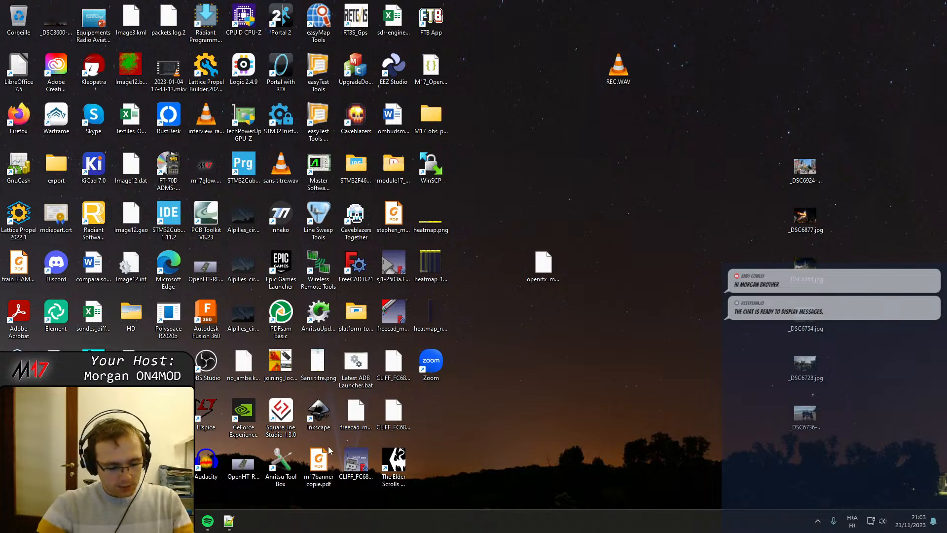
# Launch KiCad 7.0 with the M17-SmartMic project loaded in the project manager.
pyautogui.press('super')
pyautogui.write('kicad 7.0')
pyautogui.press('Return')
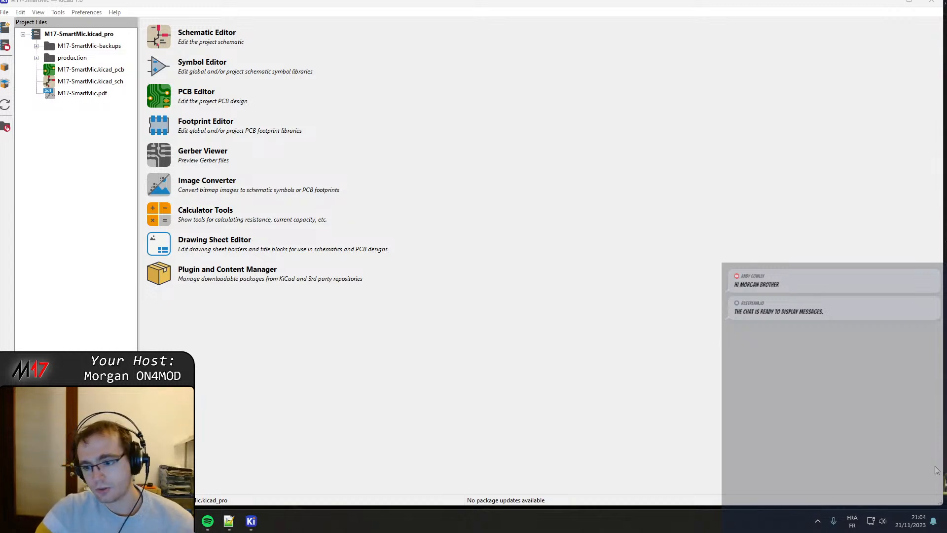
pyautogui.click(926, 439)
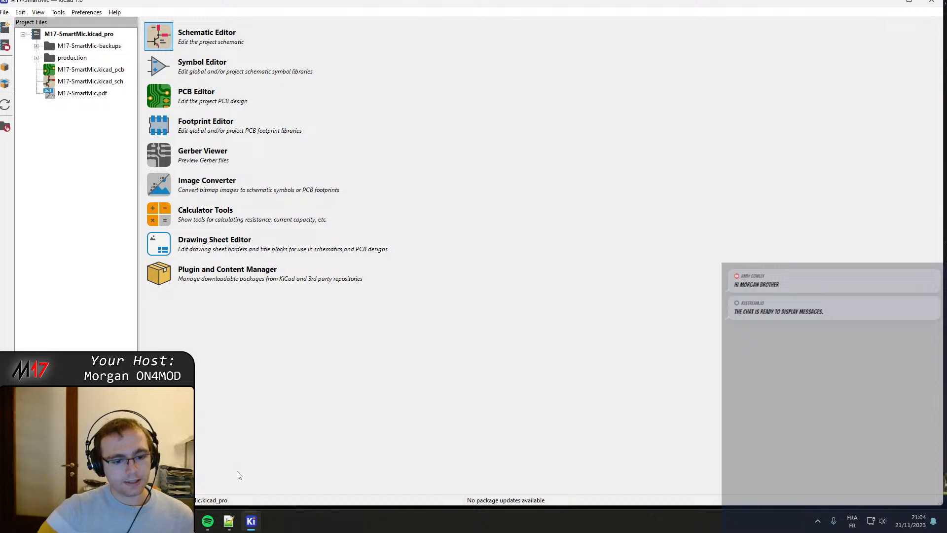
# Switch to GitKraken, inspect the commit "Replaced pkl symbols with kicad library symbols" on the pre-license-change branch, and return to KiCad.
pyautogui.press('super')
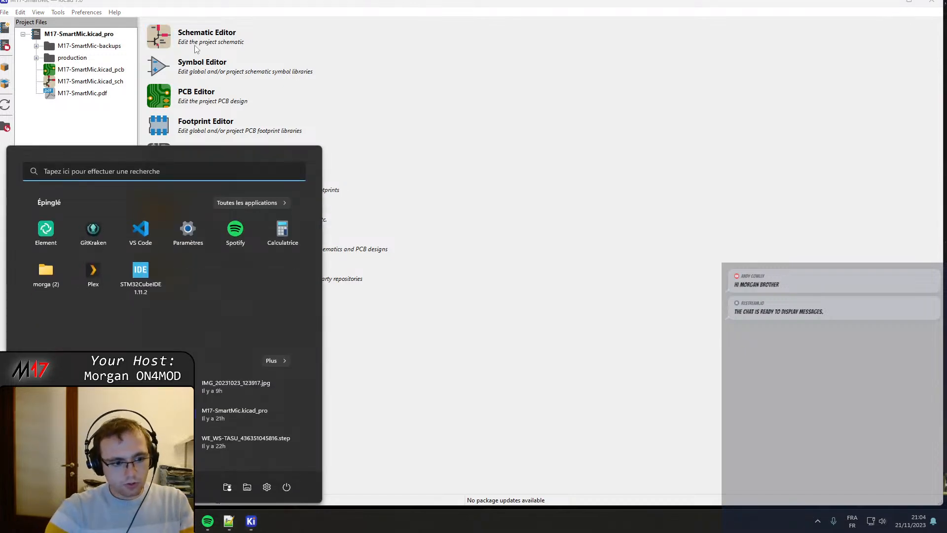
pyautogui.write('gitkraken')
pyautogui.press('Return')
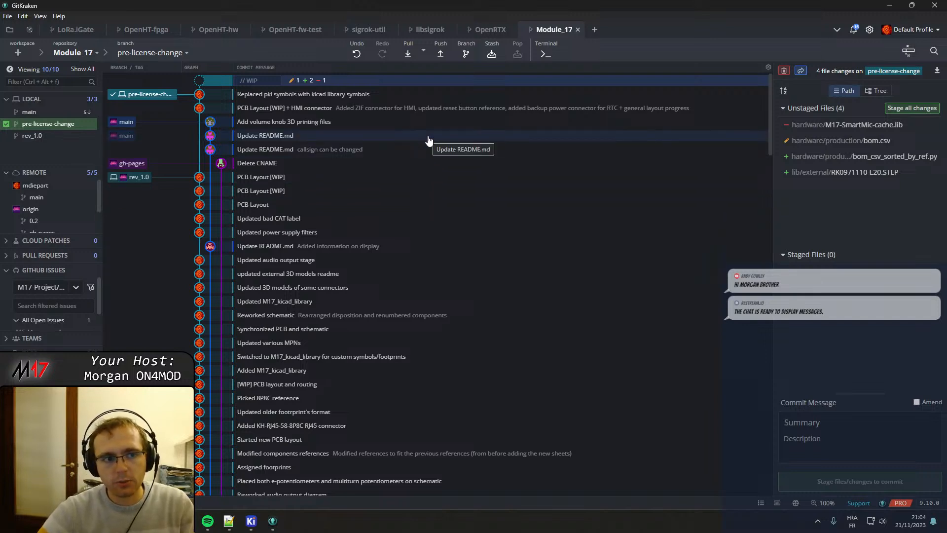
pyautogui.click(374, 95)
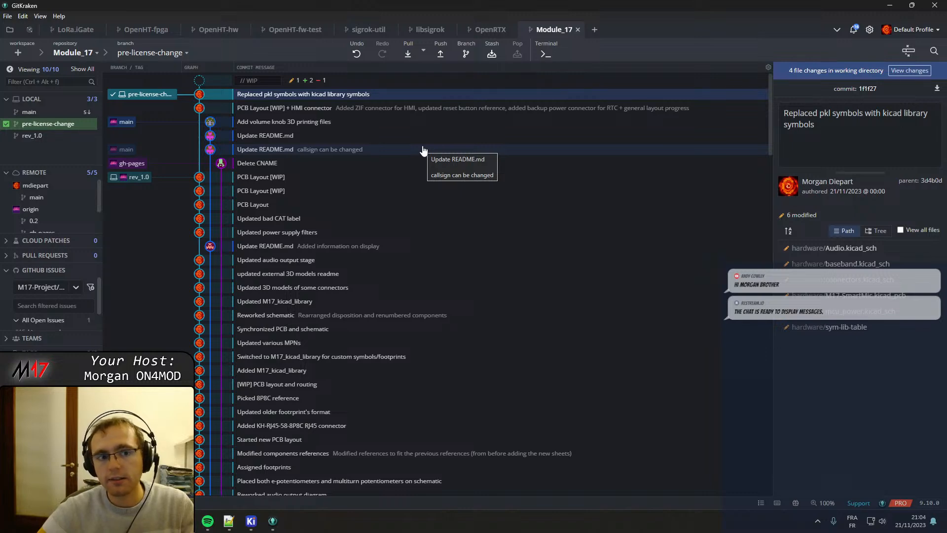
pyautogui.click(887, 4)
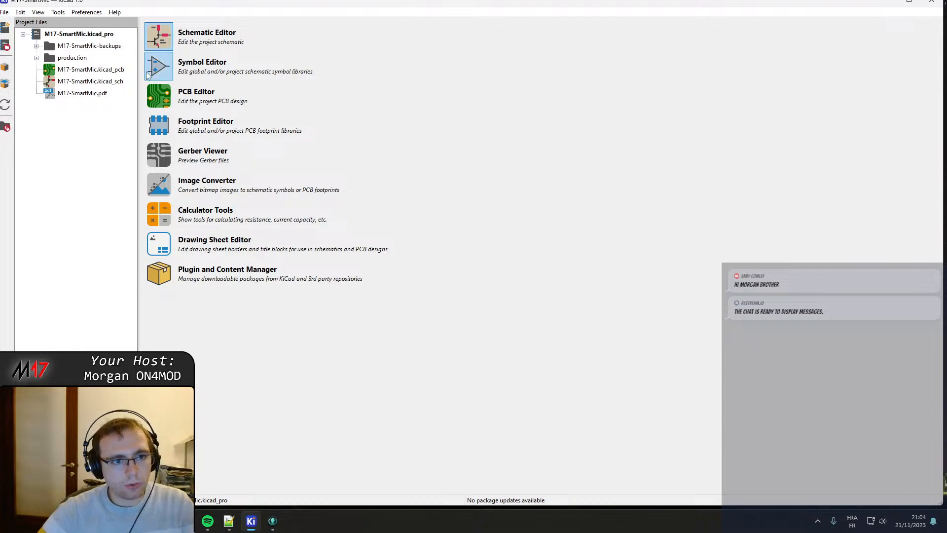
# Open the project's schematic and bring up the USB C connector circuit on the Connectors sheet.
pyautogui.click(155, 35)
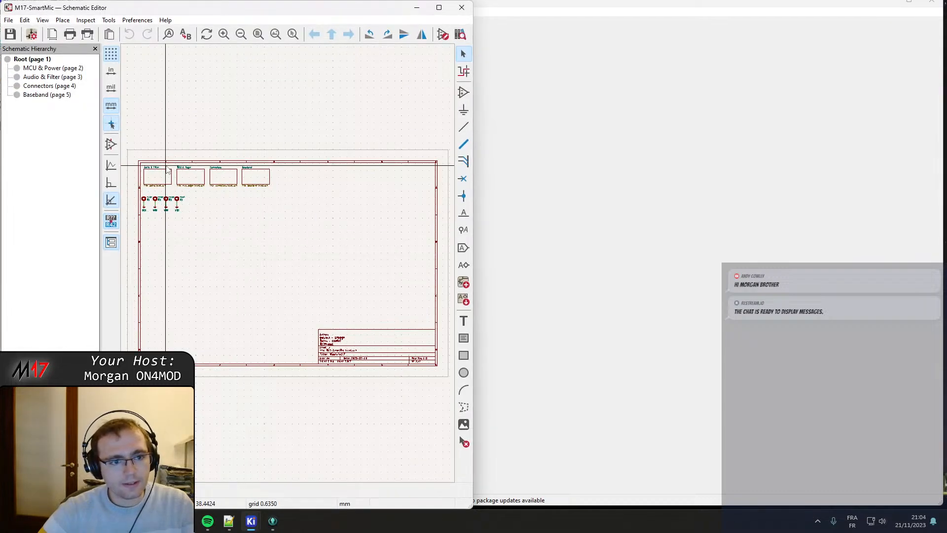
pyautogui.click(56, 69)
pyautogui.click(55, 77)
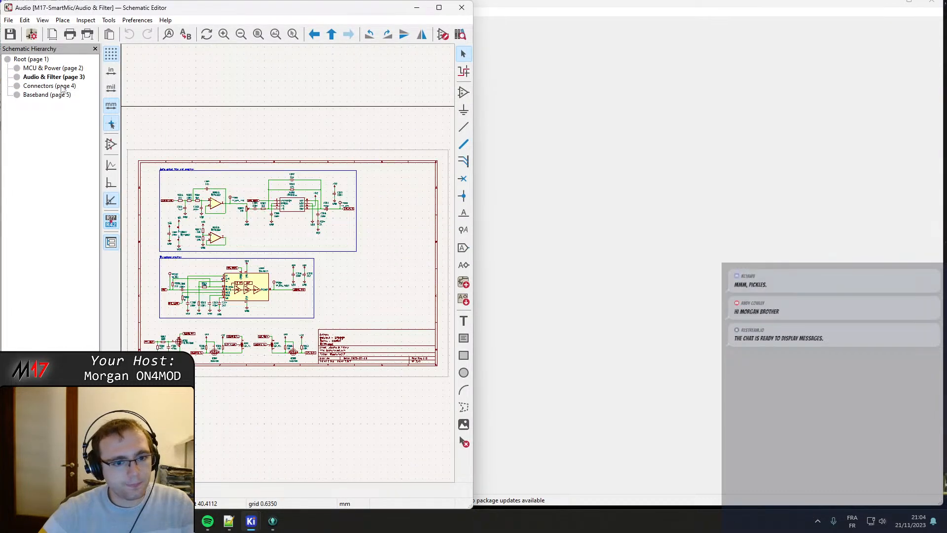
pyautogui.click(49, 85)
pyautogui.scroll(5, 182, 220)
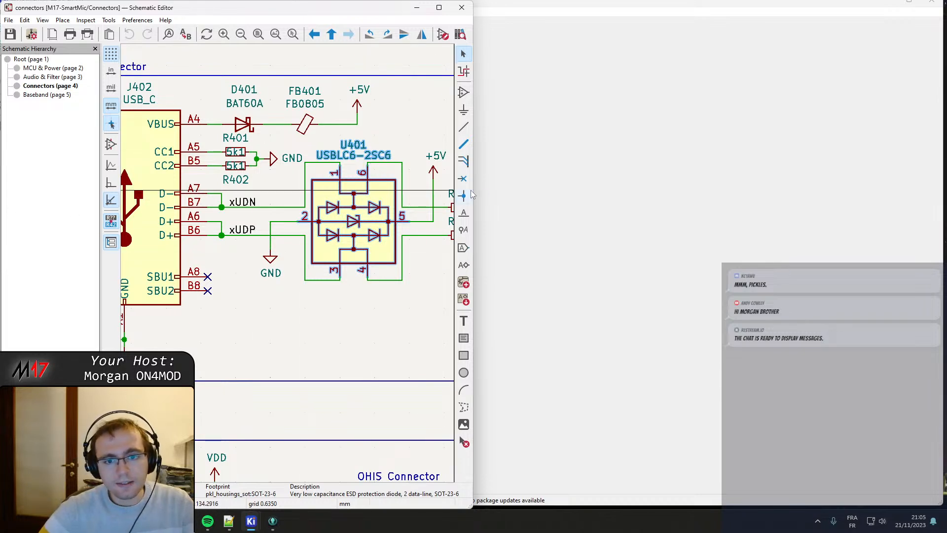
# Widen the schematic window and look over the USB C, audio, RTC battery and HMI connector sections.
pyautogui.moveTo(472, 207); pyautogui.dragTo(603, 217)
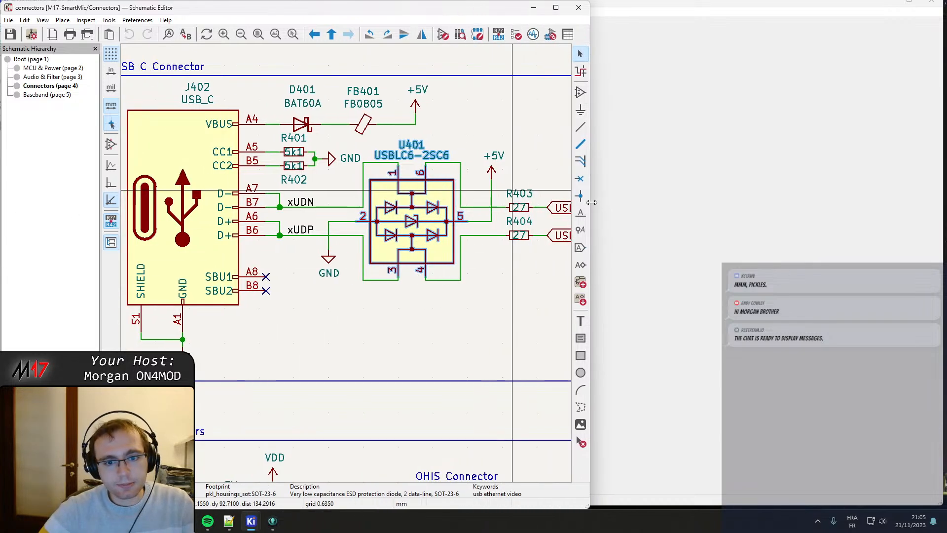
pyautogui.scroll(-2, 565, 224)
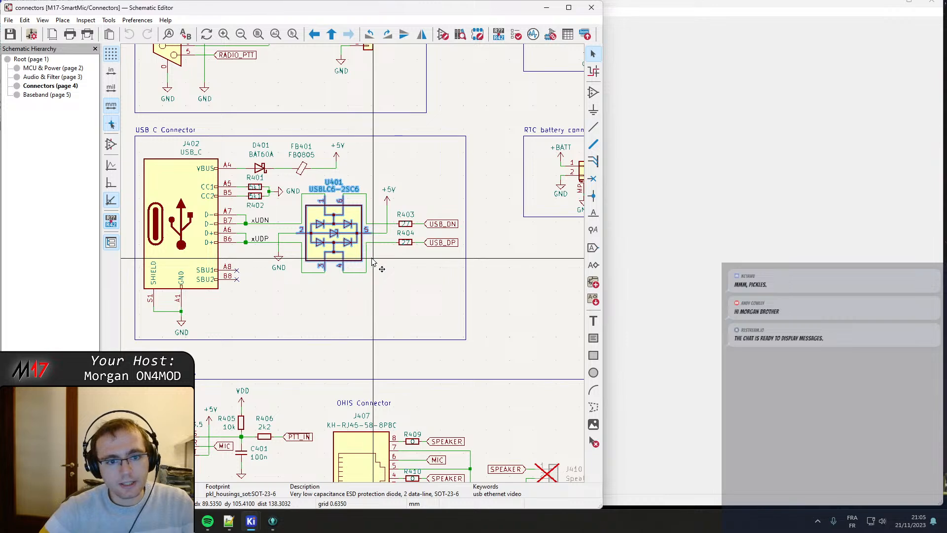
pyautogui.scroll(-1, 278, 258)
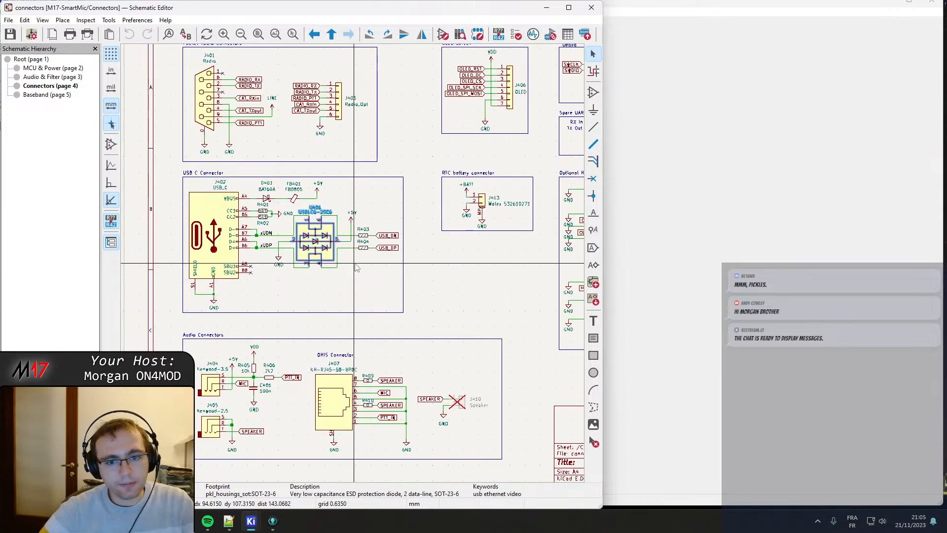
pyautogui.moveTo(469, 261); pyautogui.dragTo(394, 278, button='middle')
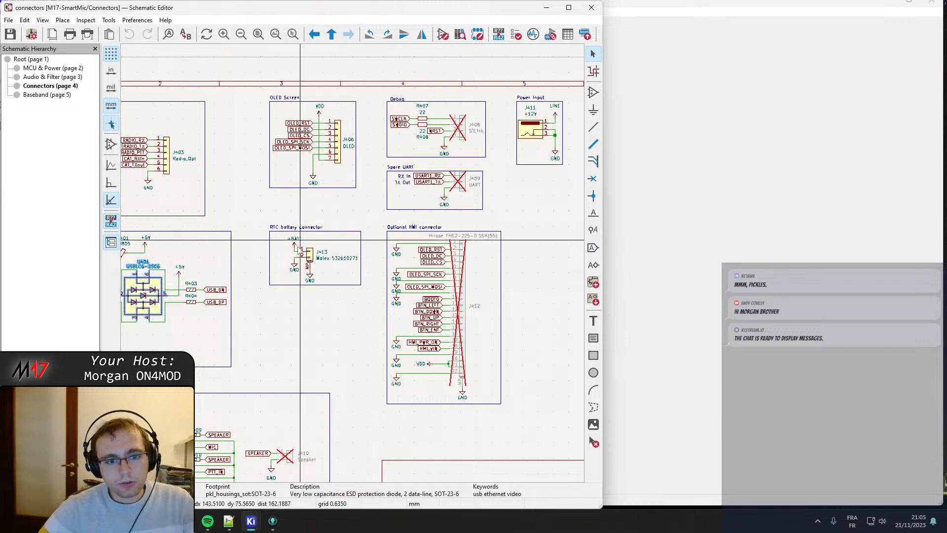
pyautogui.moveTo(294, 323); pyautogui.dragTo(352, 323, button='middle')
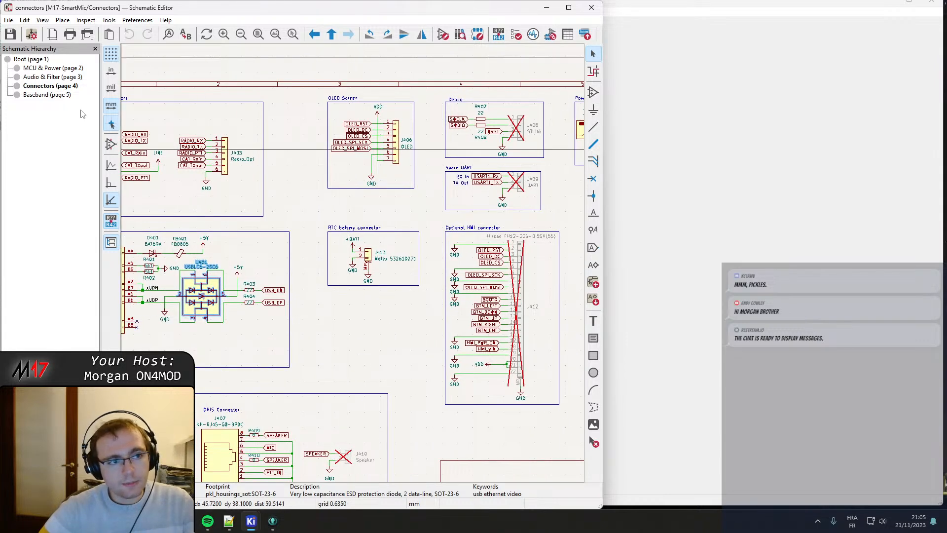
# Examine the LINE supply symbol and the power switching circuit on the MCU & Power sheet.
pyautogui.click(43, 76)
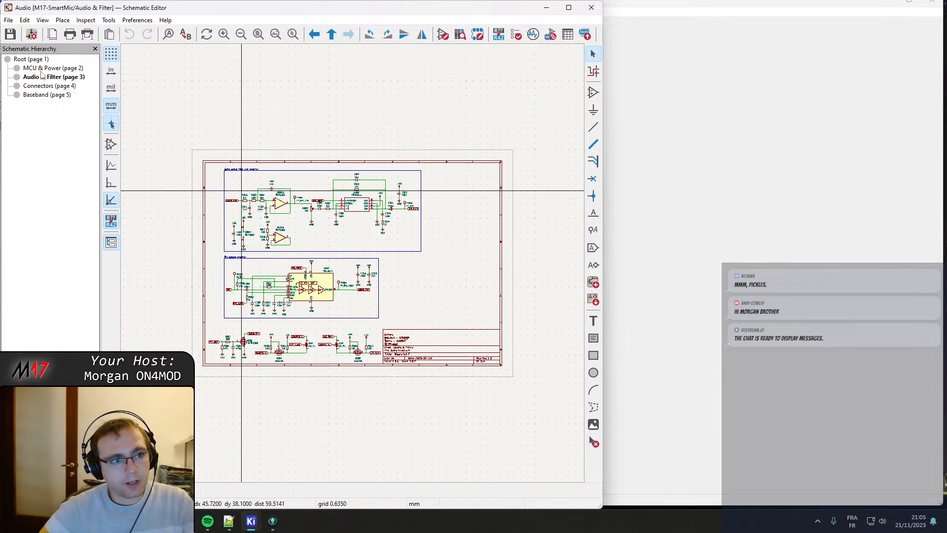
pyautogui.click(42, 68)
pyautogui.scroll(5, 353, 268)
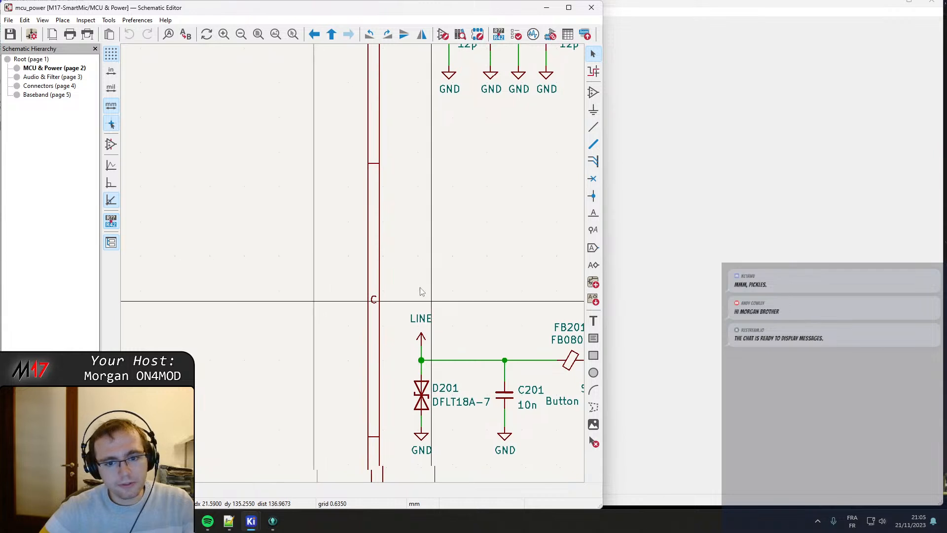
pyautogui.scroll(2, 344, 206)
pyautogui.click(344, 206)
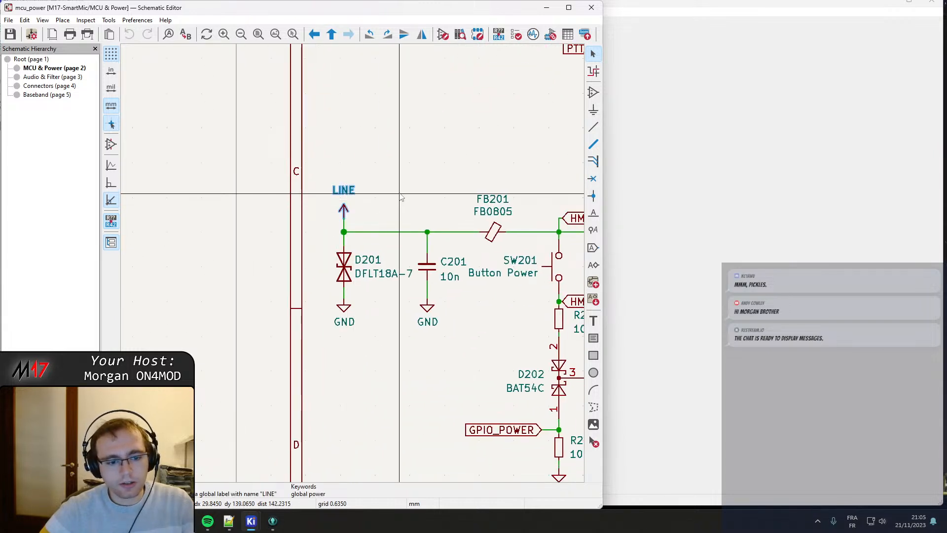
pyautogui.scroll(-3, 357, 237)
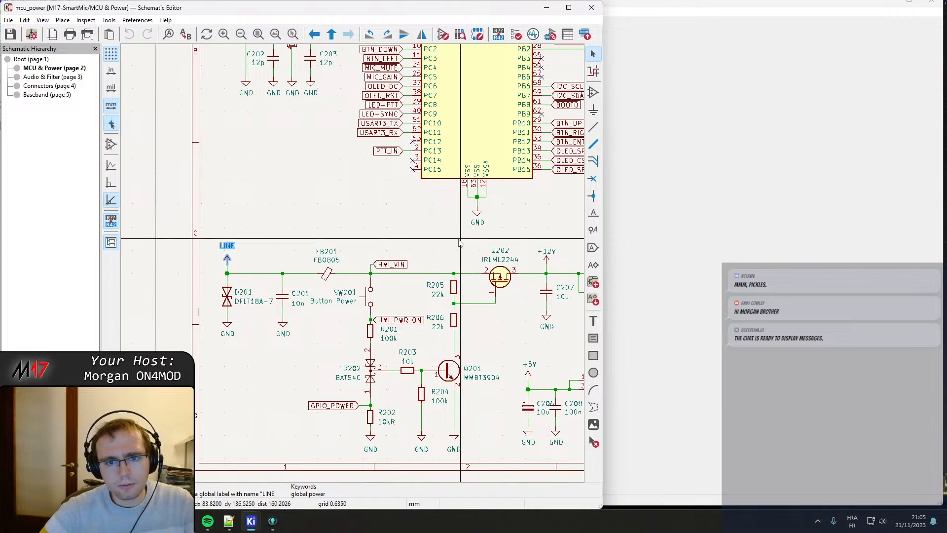
pyautogui.moveTo(458, 239); pyautogui.dragTo(431, 211, button='middle')
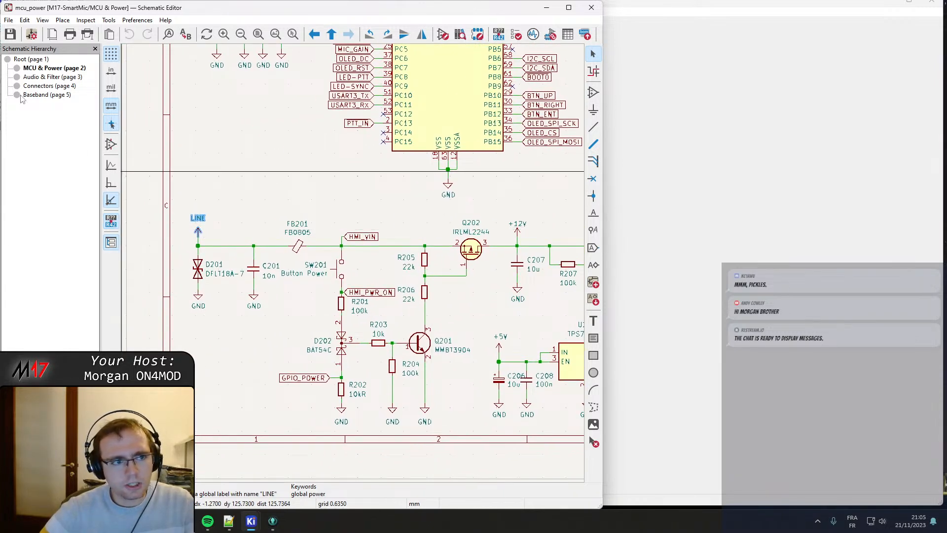
# Trace the LINE supply symbols on the Connectors sheet at the packet radio connector and the power input.
pyautogui.click(39, 86)
pyautogui.scroll(3, 458, 197)
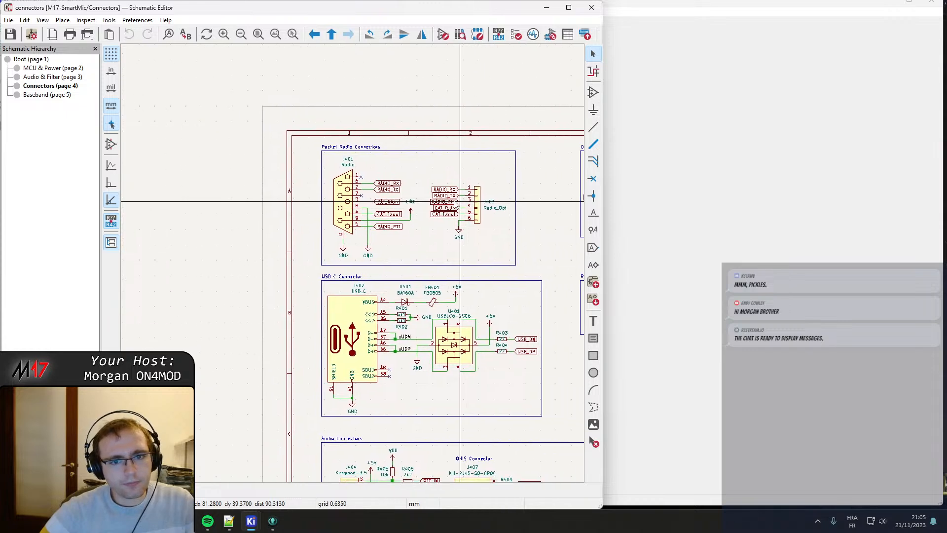
pyautogui.click(397, 210)
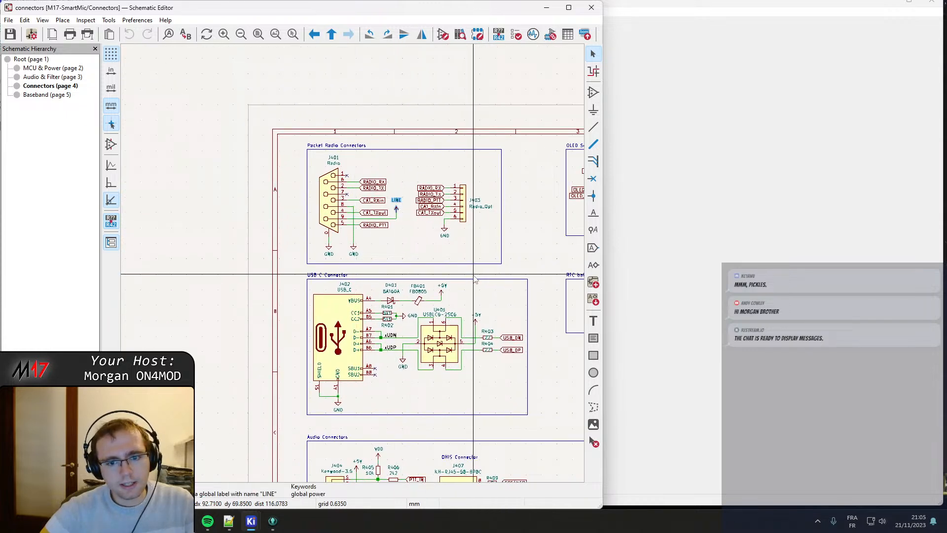
pyautogui.moveTo(476, 276); pyautogui.dragTo(551, 203, button='middle')
pyautogui.click(469, 95)
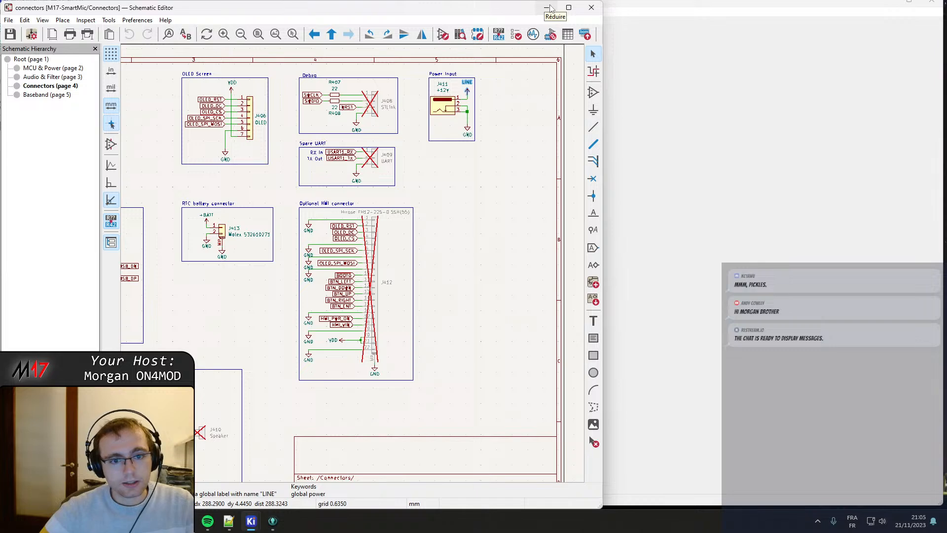
# Examine the optional HMI connector J412 and its signals on the Connectors sheet, then minimize the schematic window.
pyautogui.scroll(-3, 228, 321)
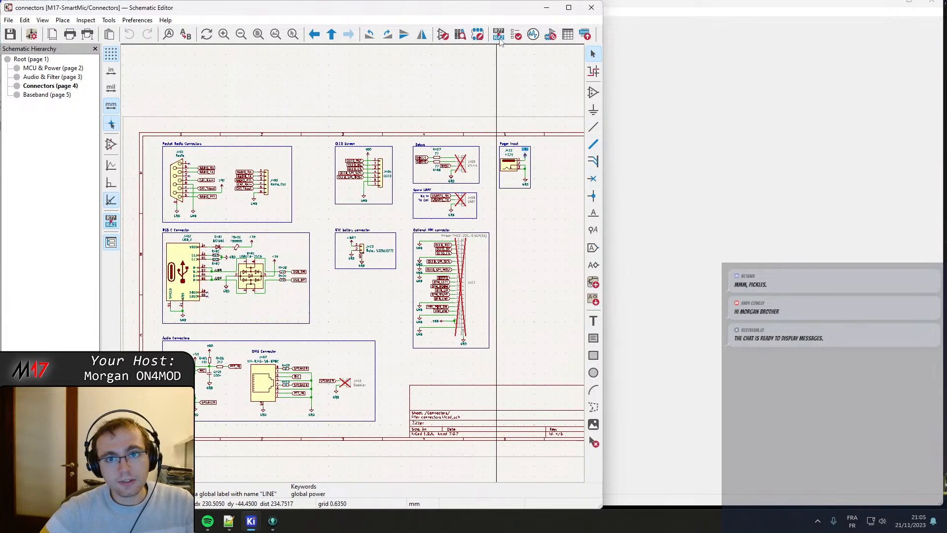
pyautogui.scroll(2, 493, 323)
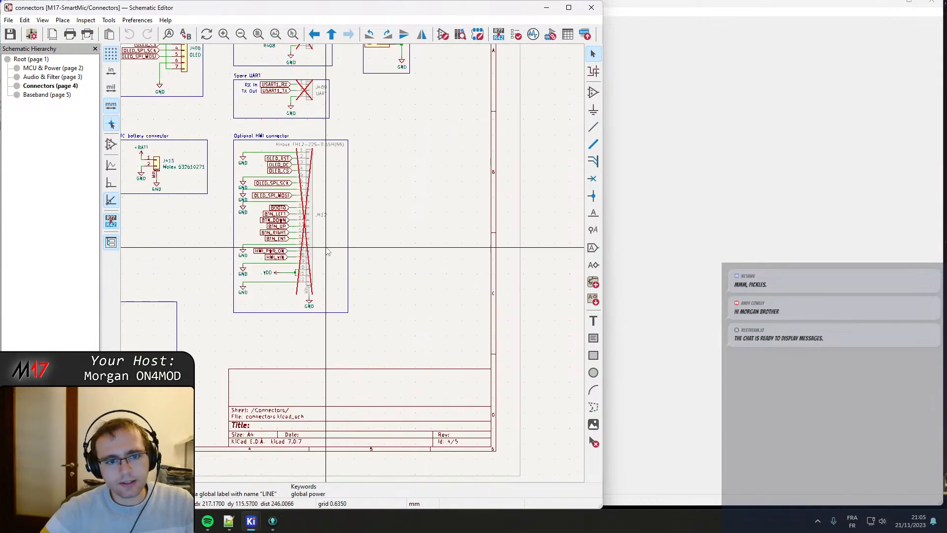
pyautogui.scroll(3, 327, 252)
pyautogui.scroll(-1, 351, 268)
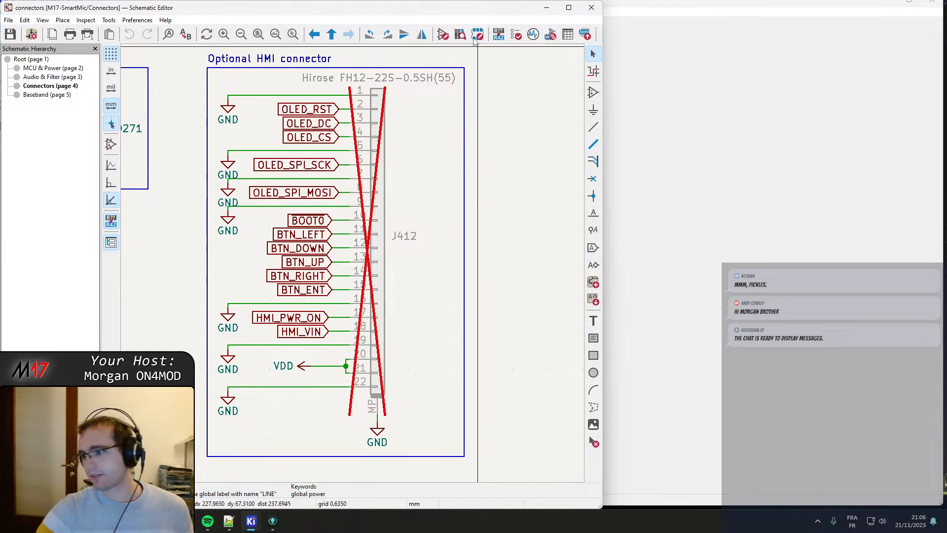
pyautogui.scroll(-4, 387, 275)
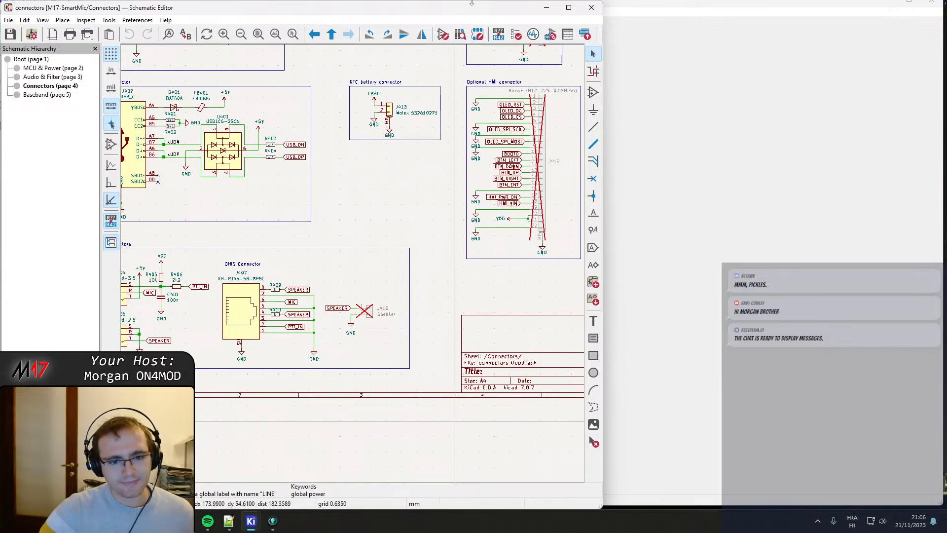
pyautogui.click(546, 10)
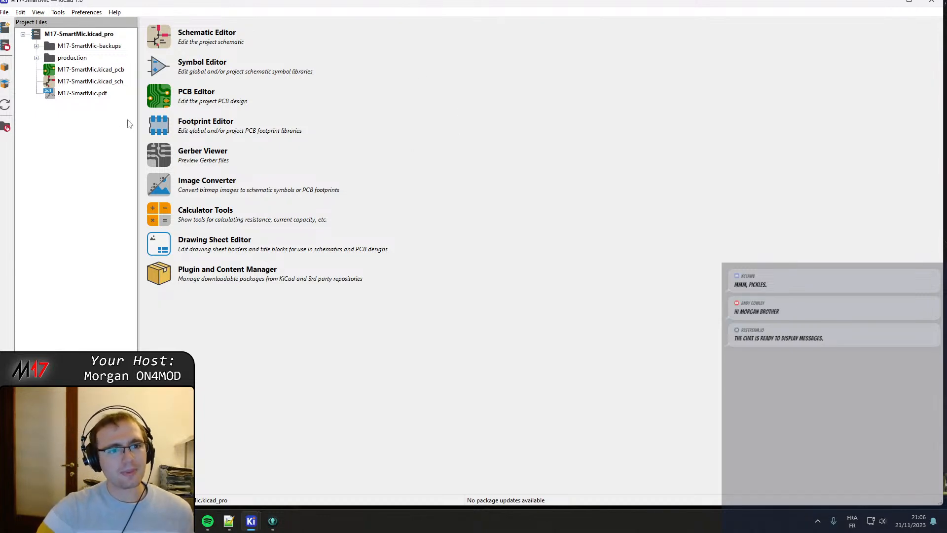
# Open the project's board in the PCB Editor, maximize it, inspect the layout, and return to the project manager.
pyautogui.click(164, 93)
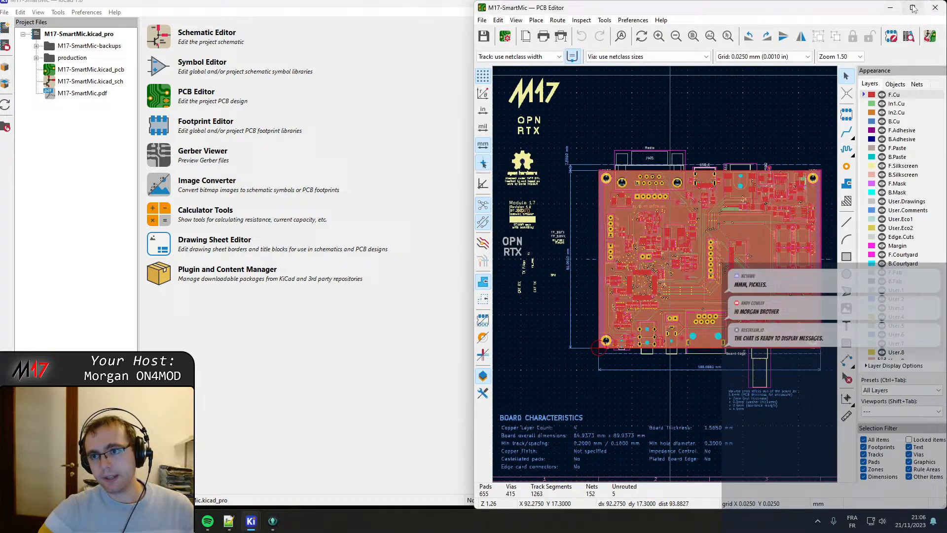
pyautogui.click(913, 6)
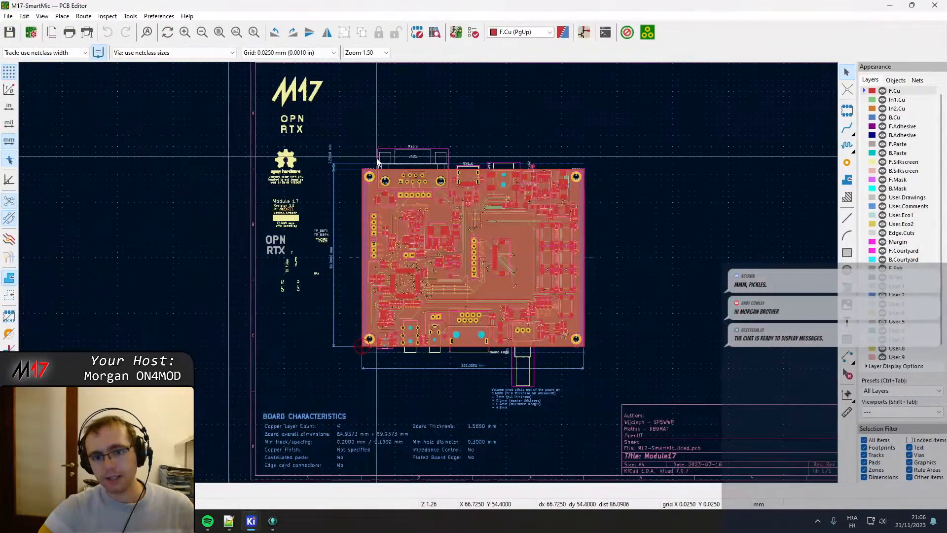
pyautogui.scroll(5, 428, 273)
pyautogui.moveTo(547, 223); pyautogui.dragTo(347, 205, button='middle')
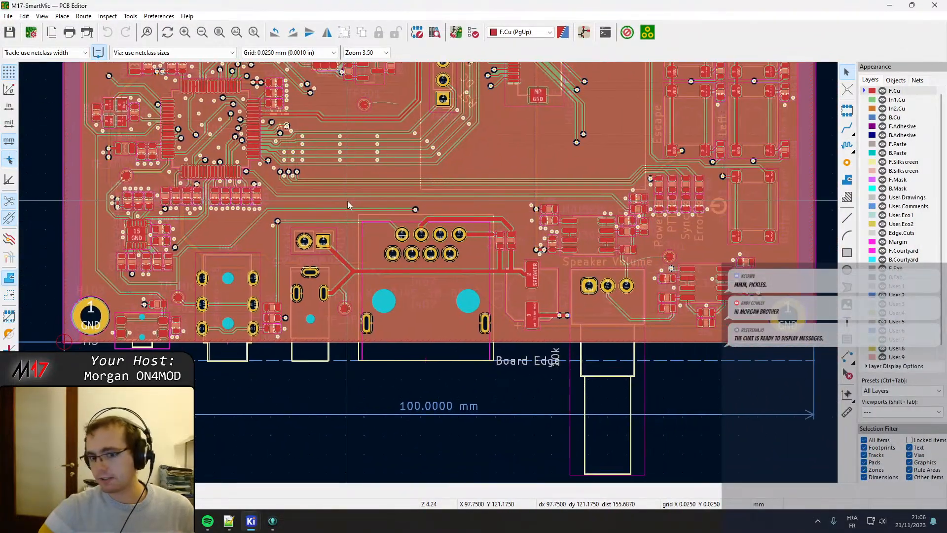
pyautogui.scroll(-3, 390, 207)
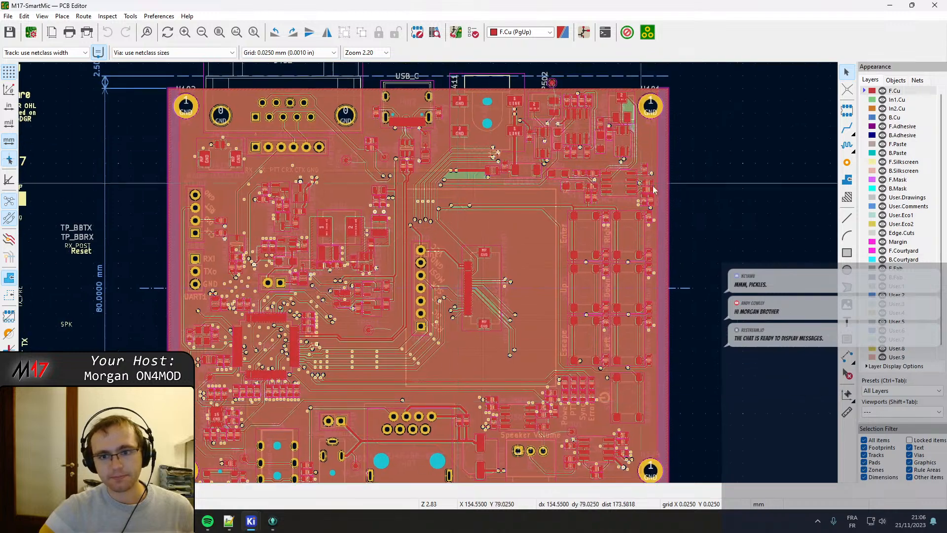
pyautogui.scroll(3, 278, 215)
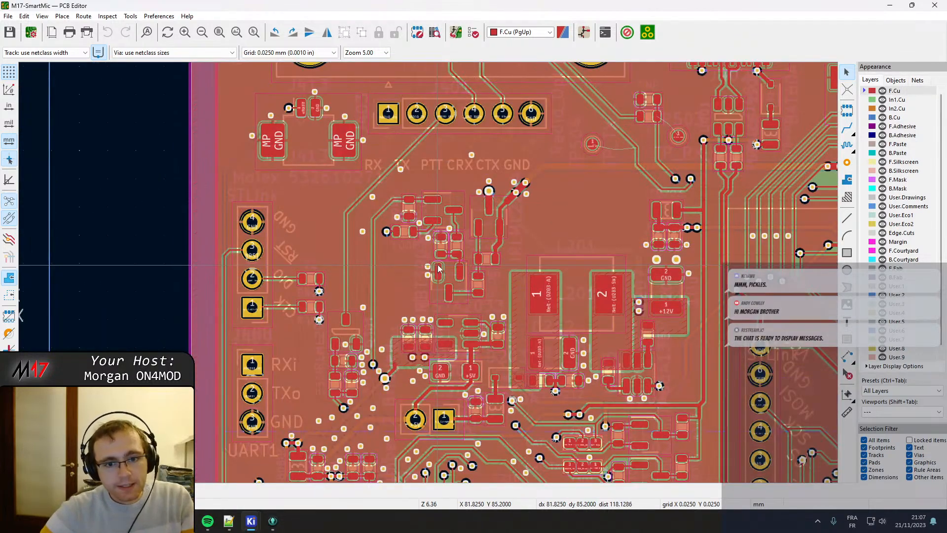
pyautogui.click(890, 6)
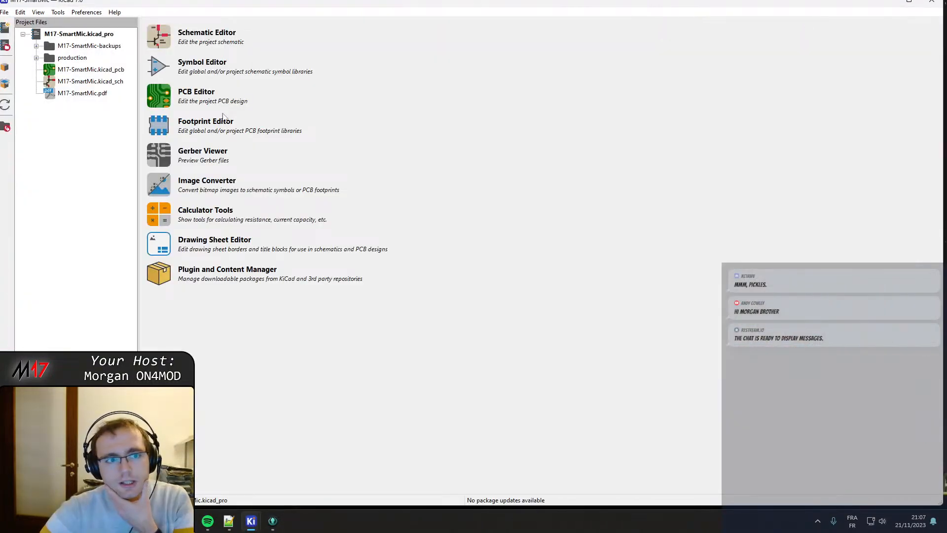
# Open the Symbol Fields Table from the project's schematic, enlarge its window, and sort the symbols by footprint.
pyautogui.click(158, 36)
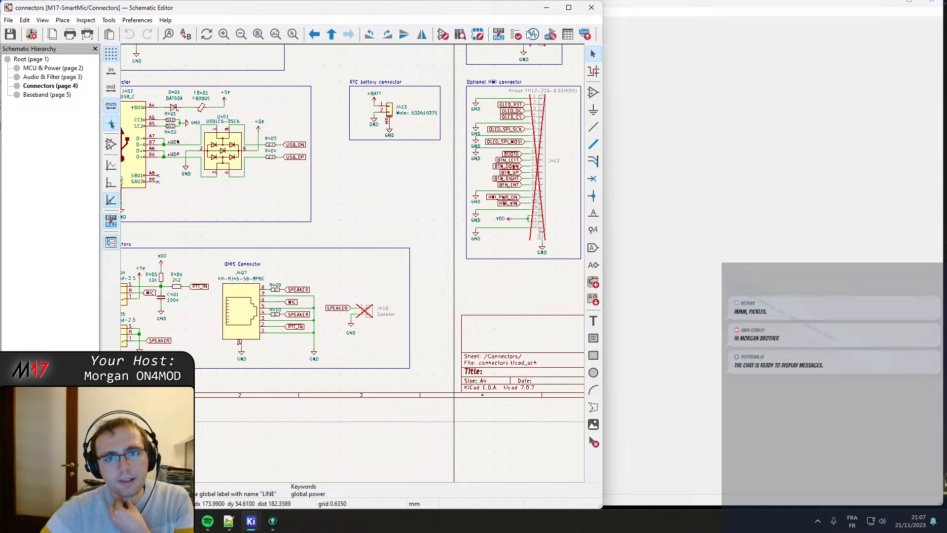
pyautogui.click(567, 34)
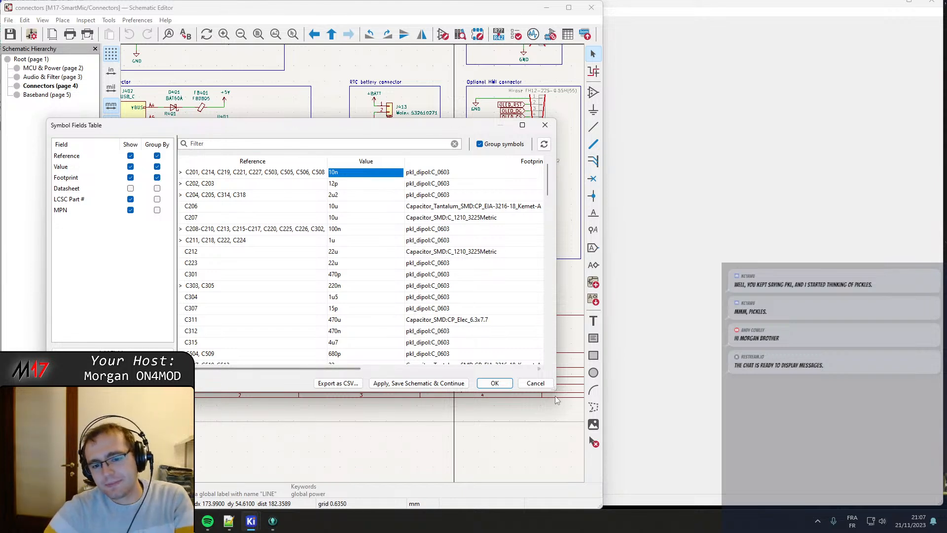
pyautogui.moveTo(552, 390); pyautogui.dragTo(602, 446)
pyautogui.moveTo(475, 129); pyautogui.dragTo(416, 84)
pyautogui.moveTo(548, 406); pyautogui.dragTo(889, 465)
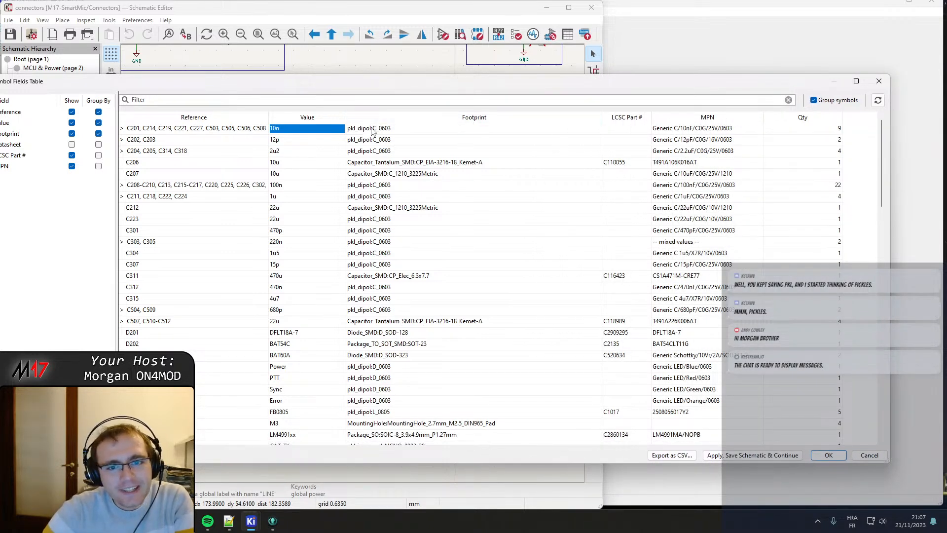
pyautogui.click(409, 121)
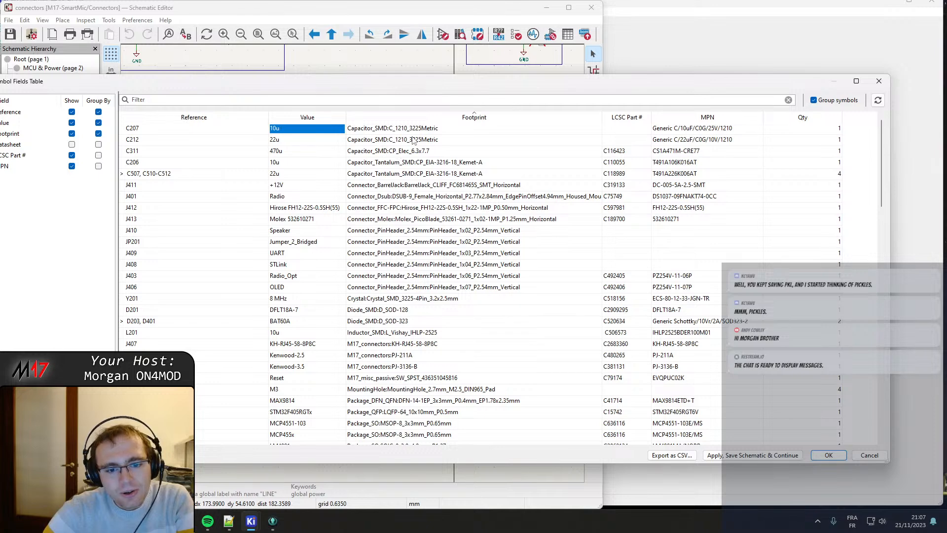
# Examine the footprints from pkl libraries in the sorted table, including the button switches, USB-C receptacle, 0603 passives and CAT jumpers.
pyautogui.scroll(-4, 410, 186)
pyautogui.scroll(-6, 409, 186)
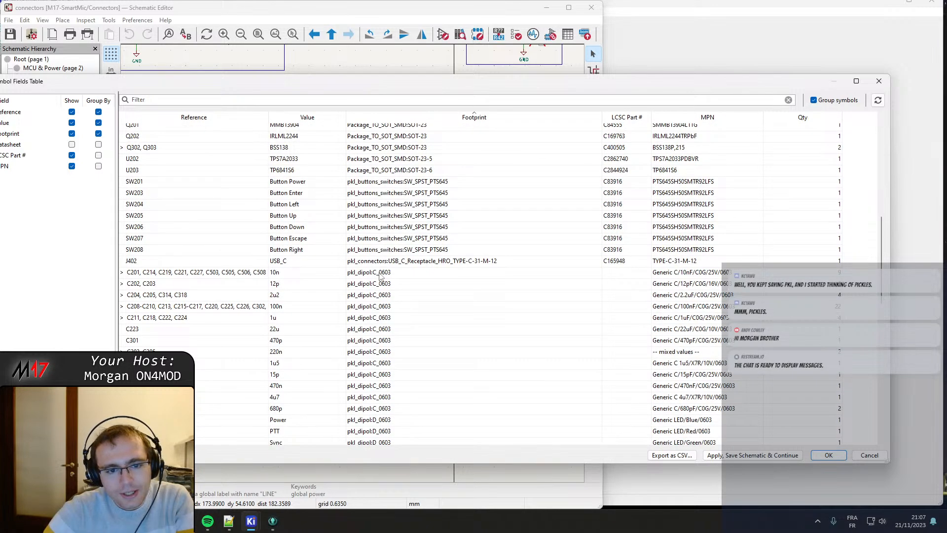
pyautogui.moveTo(387, 182); pyautogui.dragTo(399, 251)
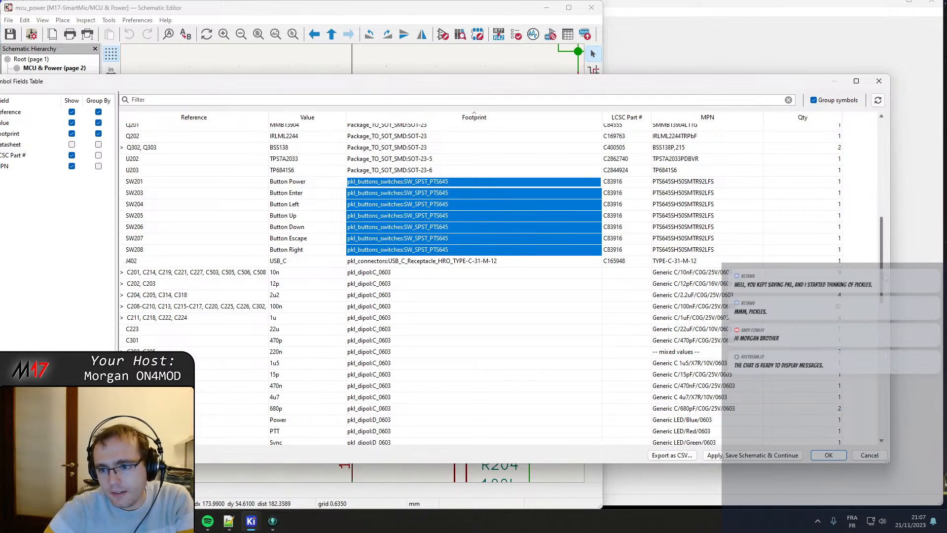
pyautogui.scroll(1, 885, 277)
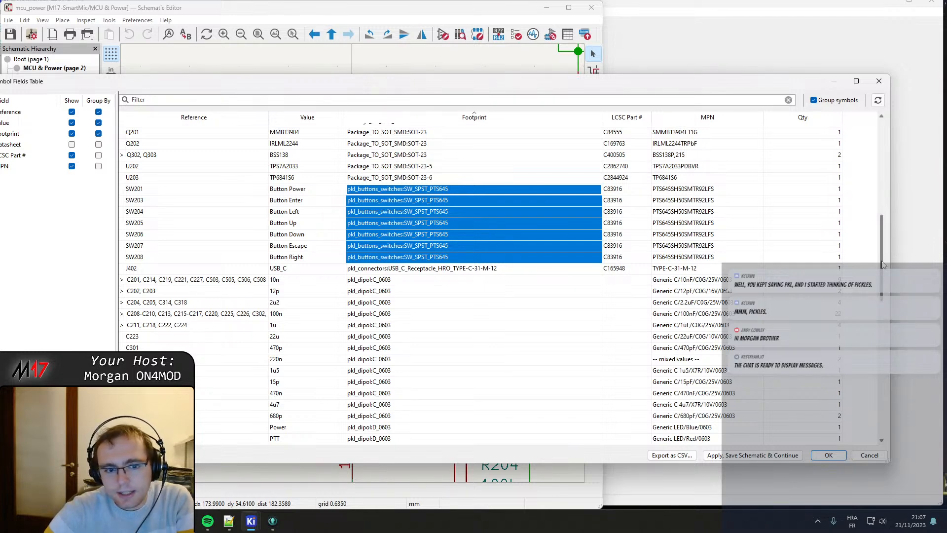
pyautogui.moveTo(882, 261); pyautogui.dragTo(907, 264)
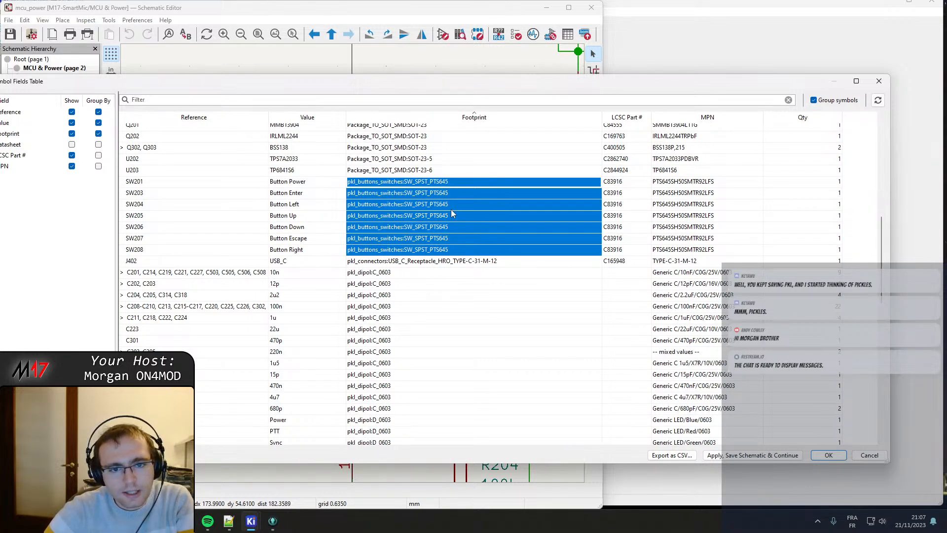
pyautogui.doubleClick(380, 262)
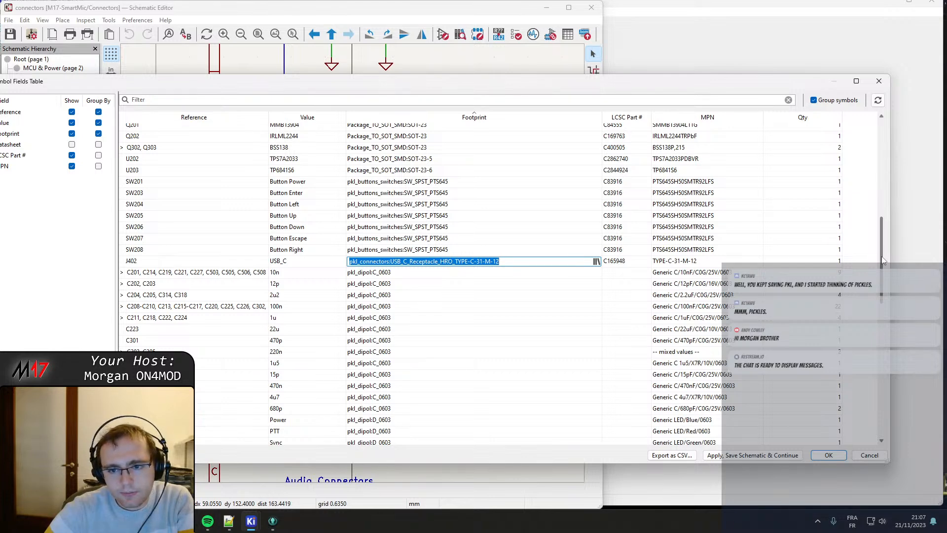
pyautogui.moveTo(881, 256); pyautogui.dragTo(880, 283)
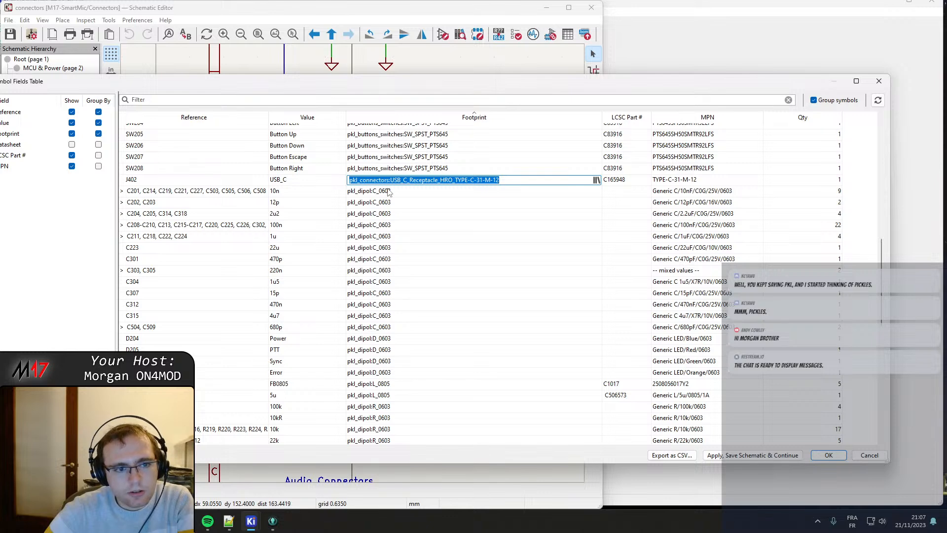
pyautogui.scroll(-12, 390, 199)
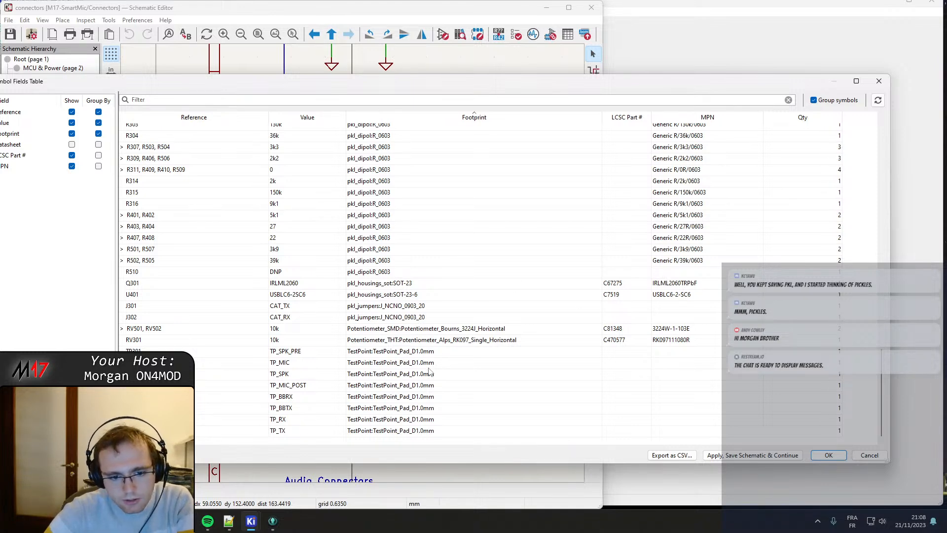
pyautogui.moveTo(379, 322); pyautogui.dragTo(372, 311)
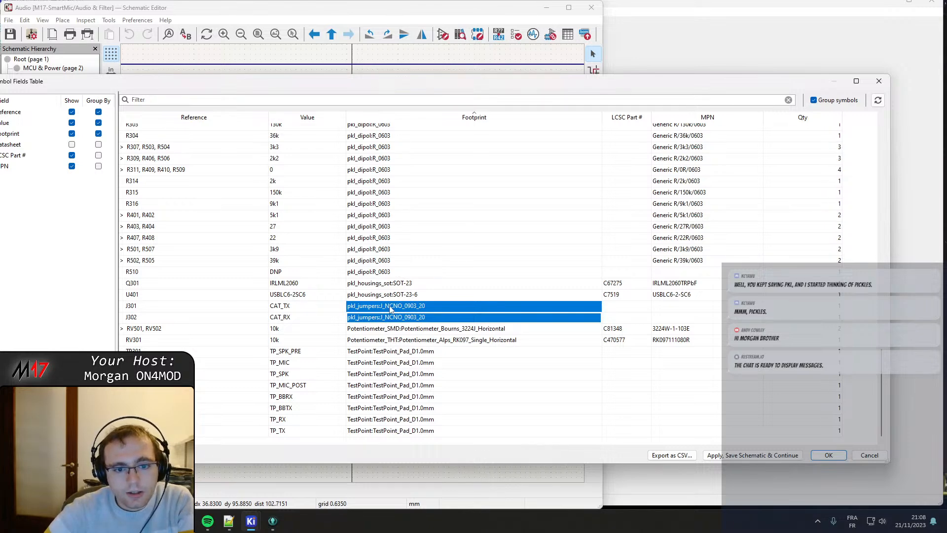
# Switch to the PCB Editor and locate the CAT jumpers J301 and J302 on the board.
pyautogui.moveTo(247, 528)
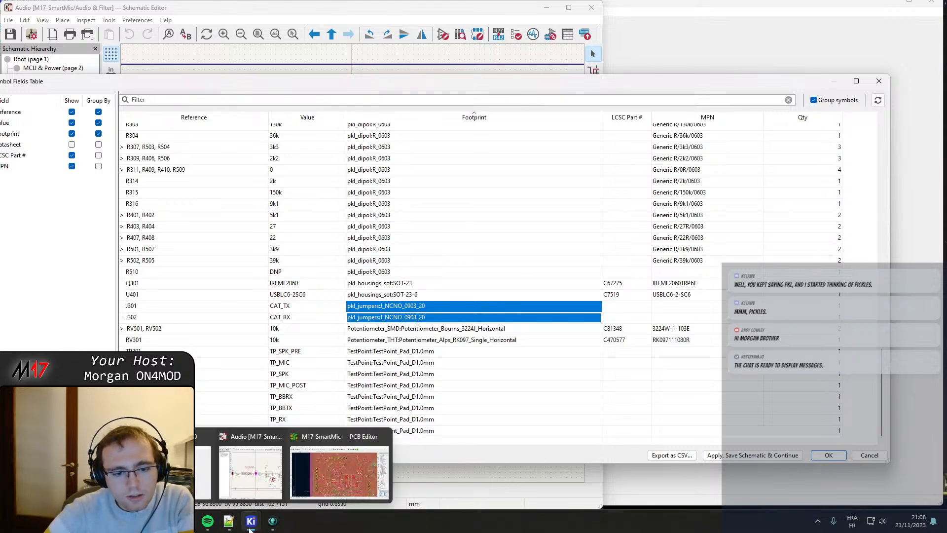
pyautogui.click(331, 485)
pyautogui.click(331, 485)
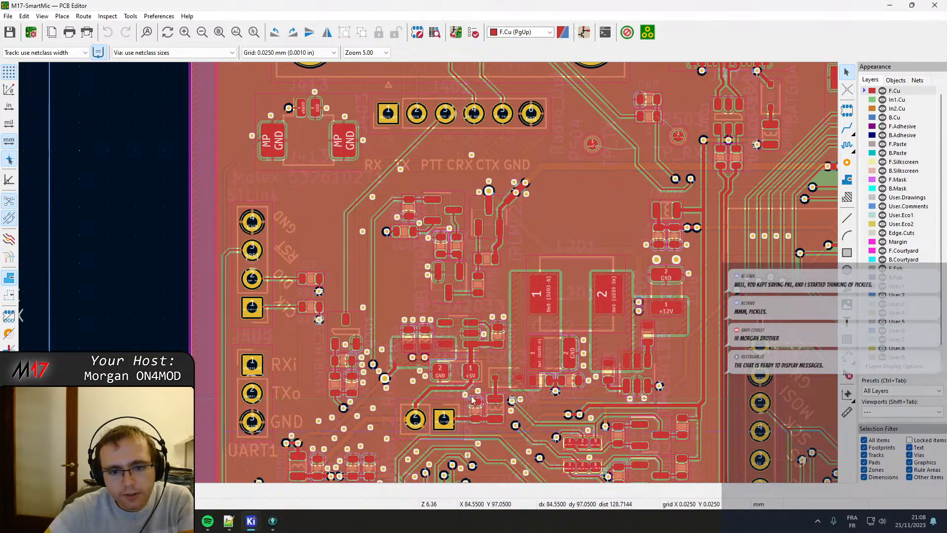
pyautogui.scroll(-3, 393, 170)
pyautogui.moveTo(512, 251); pyautogui.dragTo(408, 246, button='middle')
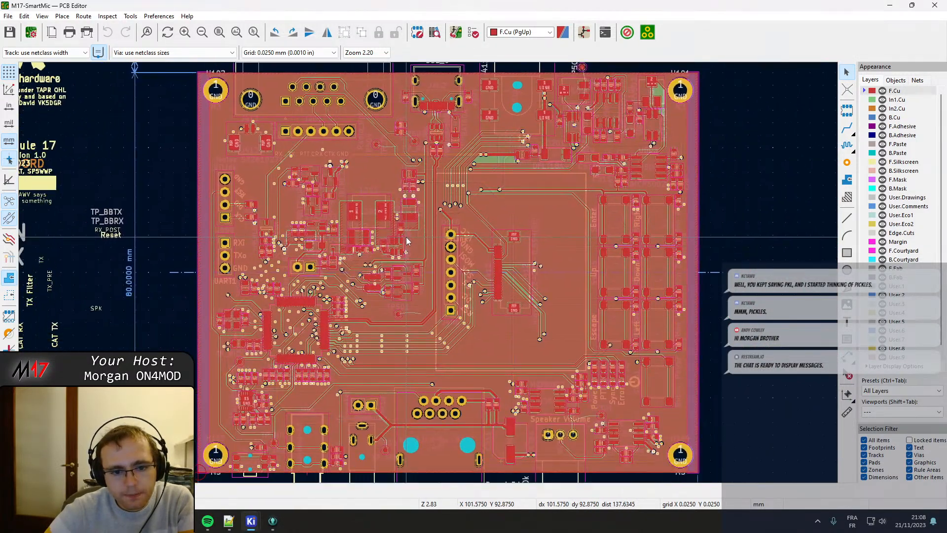
pyautogui.scroll(8, 408, 248)
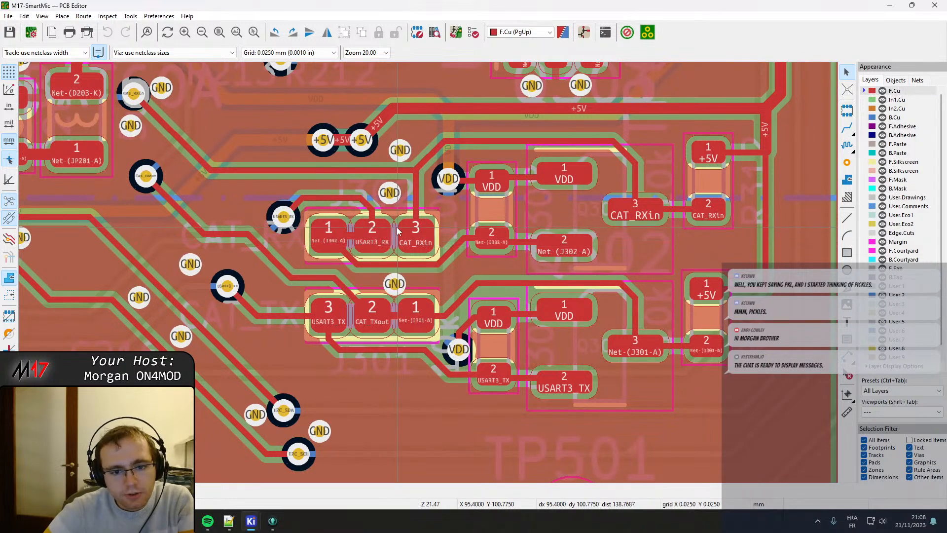
pyautogui.scroll(4, 406, 249)
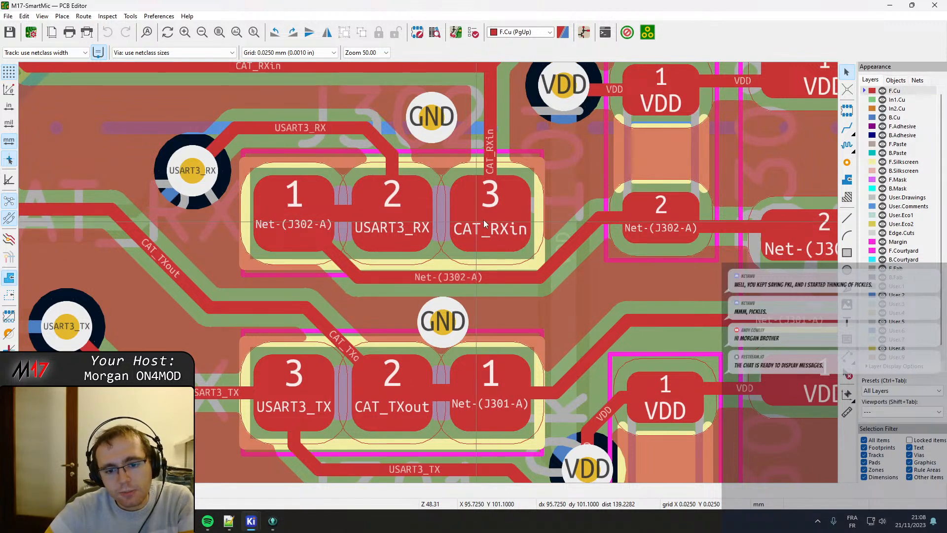
# Inspect the pads and connections between pads of jumpers J302 and J301, selecting each to view its footprint details.
pyautogui.scroll(-2, 498, 228)
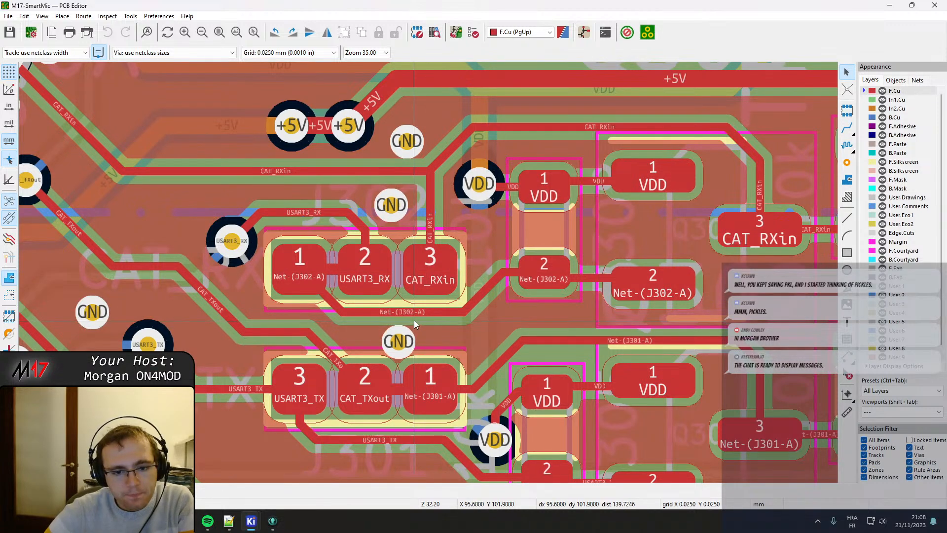
pyautogui.scroll(2, 414, 320)
pyautogui.scroll(-4, 455, 215)
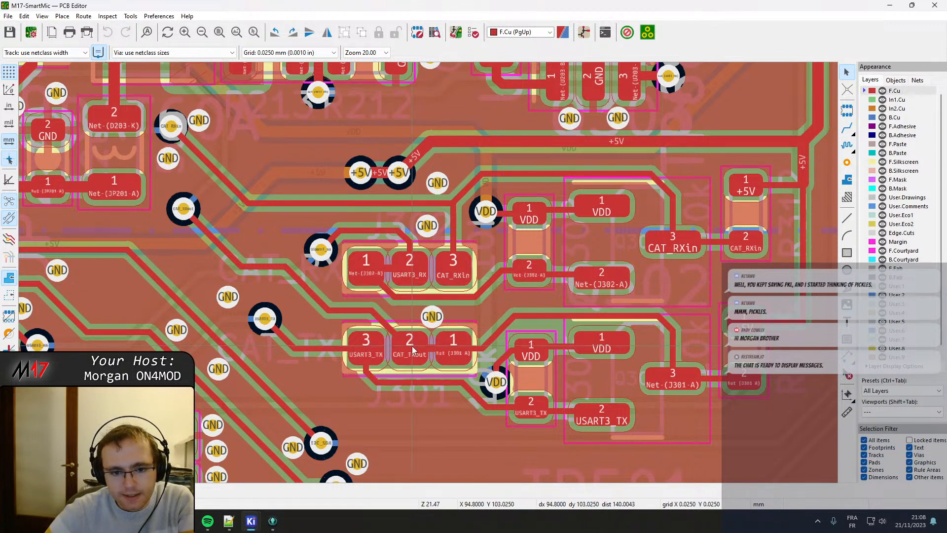
pyautogui.scroll(3, 413, 350)
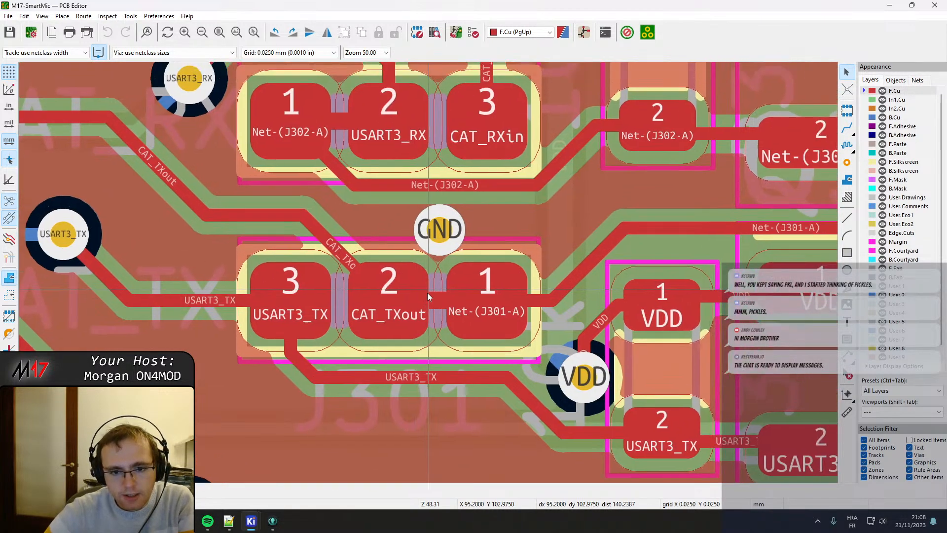
pyautogui.scroll(2, 375, 321)
pyautogui.scroll(-2, 364, 267)
pyautogui.click(402, 185)
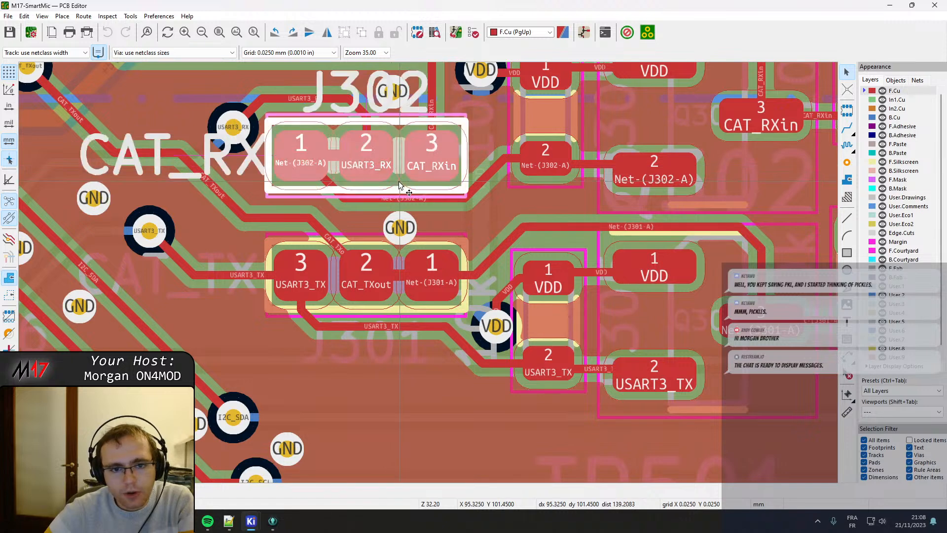
pyautogui.click(413, 283)
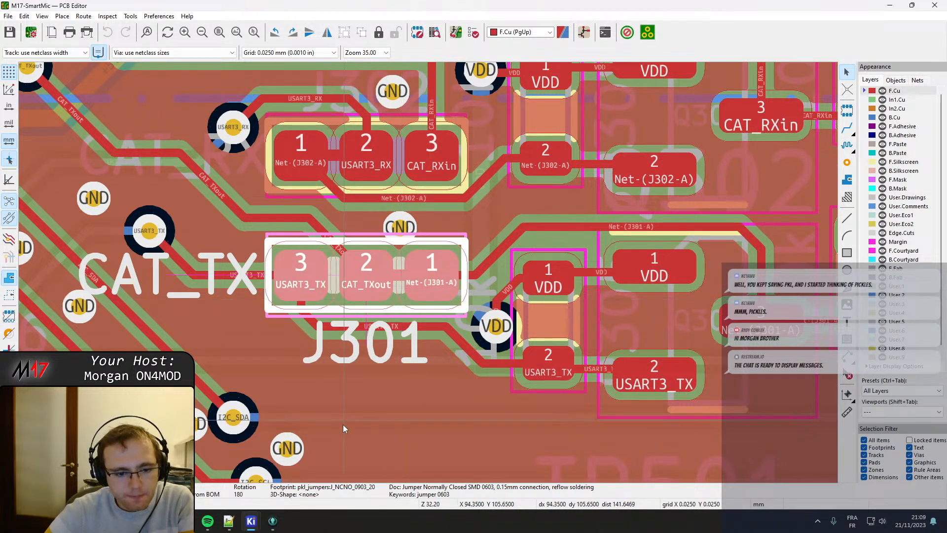
# Return to the Symbol Fields Table and assign the Capacitor_SMD library's C_0603_1608Metric footprint to the 10n capacitors using pkl_dipol:C_0603.
pyautogui.moveTo(251, 523)
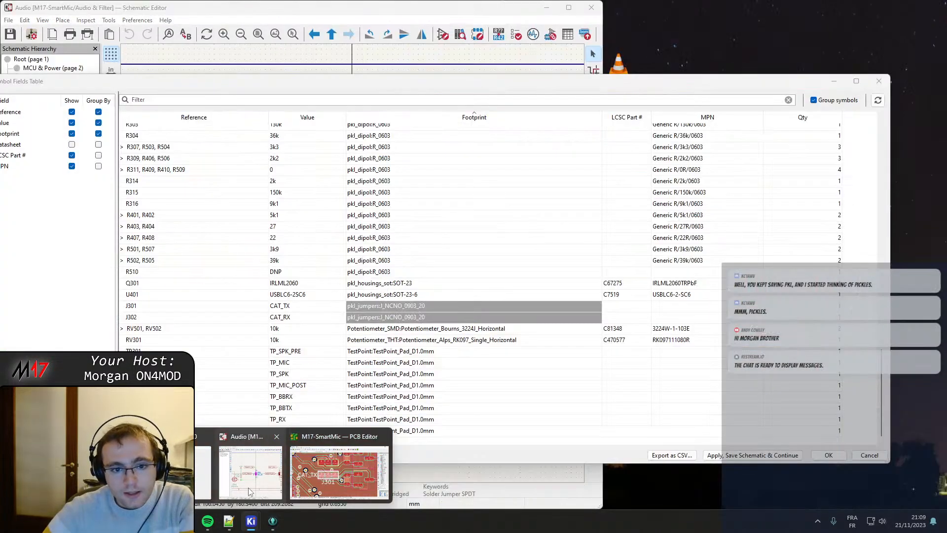
pyautogui.click(248, 487)
pyautogui.scroll(10, 402, 219)
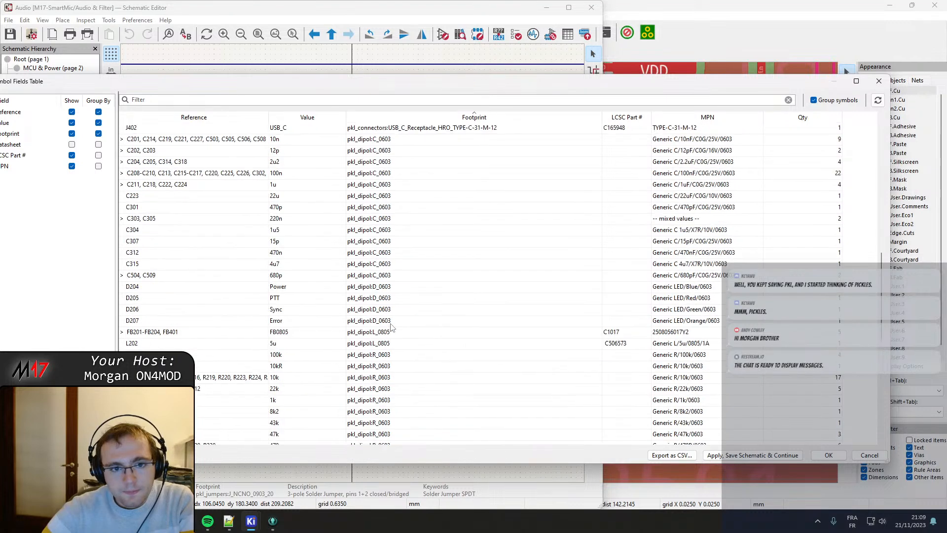
pyautogui.moveTo(401, 161); pyautogui.dragTo(410, 302)
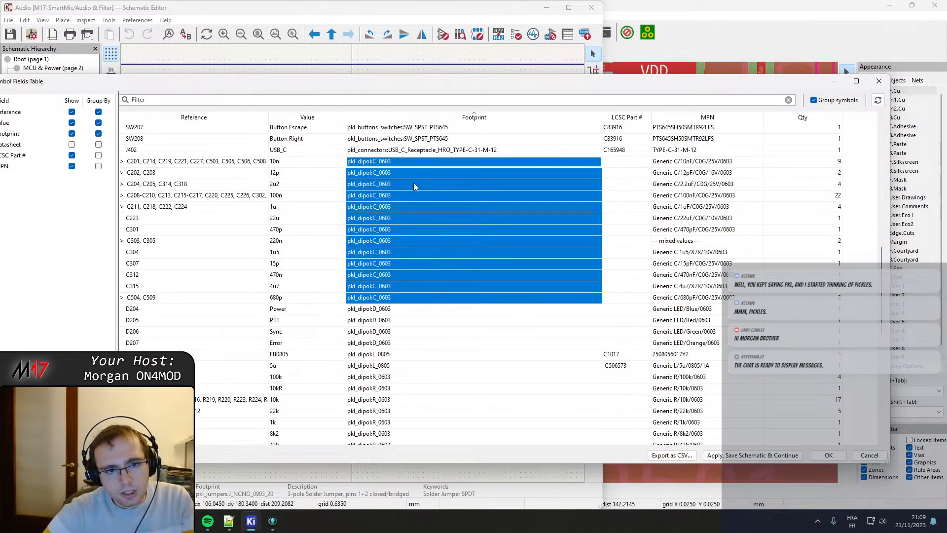
pyautogui.write('e')
pyautogui.press('BackSpace')
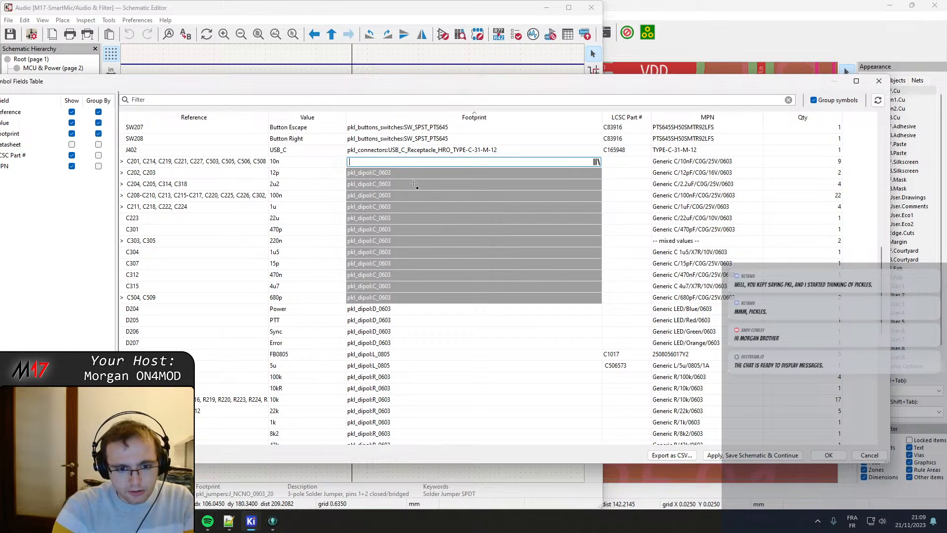
pyautogui.click(597, 163)
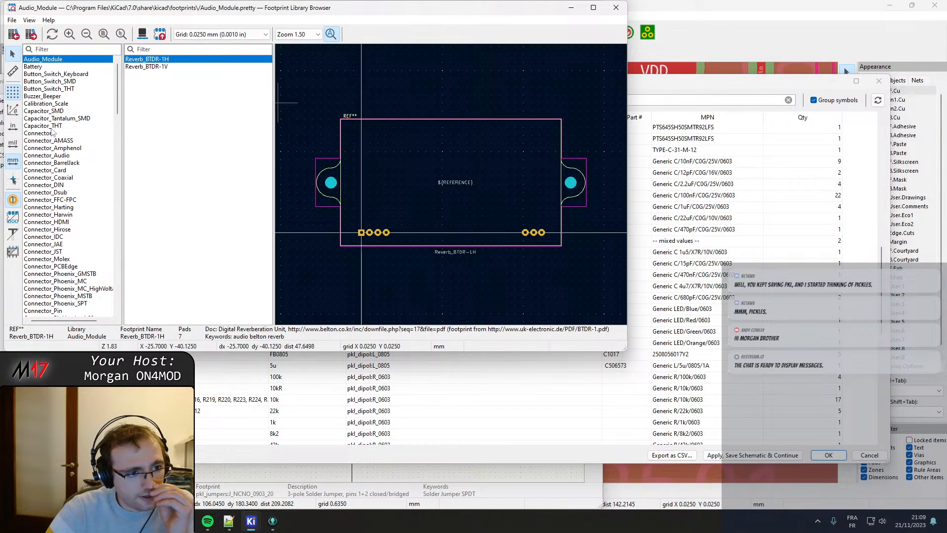
pyautogui.click(56, 111)
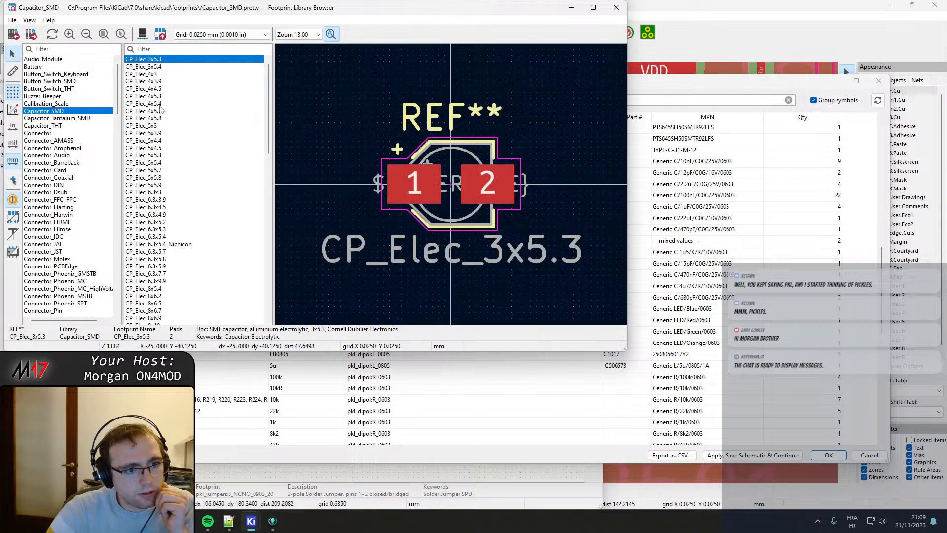
pyautogui.scroll(-20, 200, 213)
pyautogui.scroll(5, 200, 213)
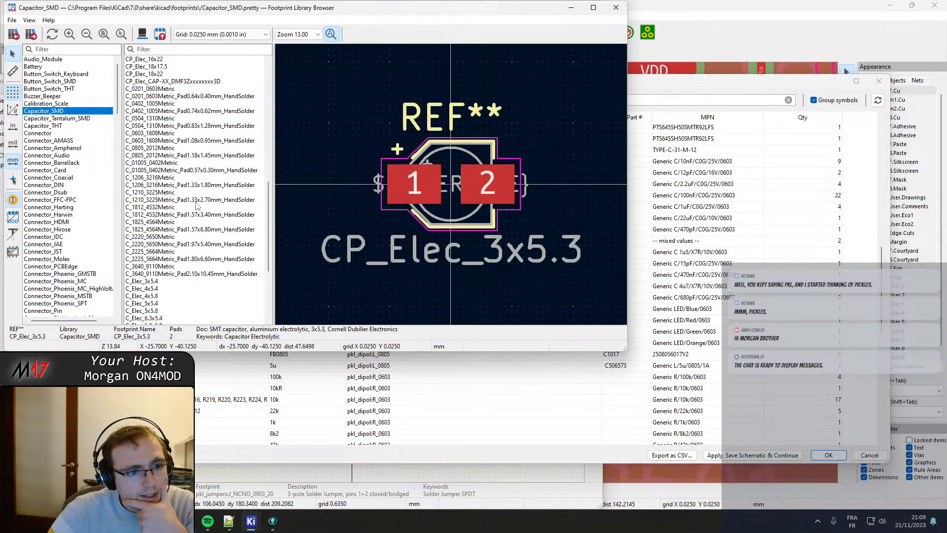
pyautogui.click(156, 133)
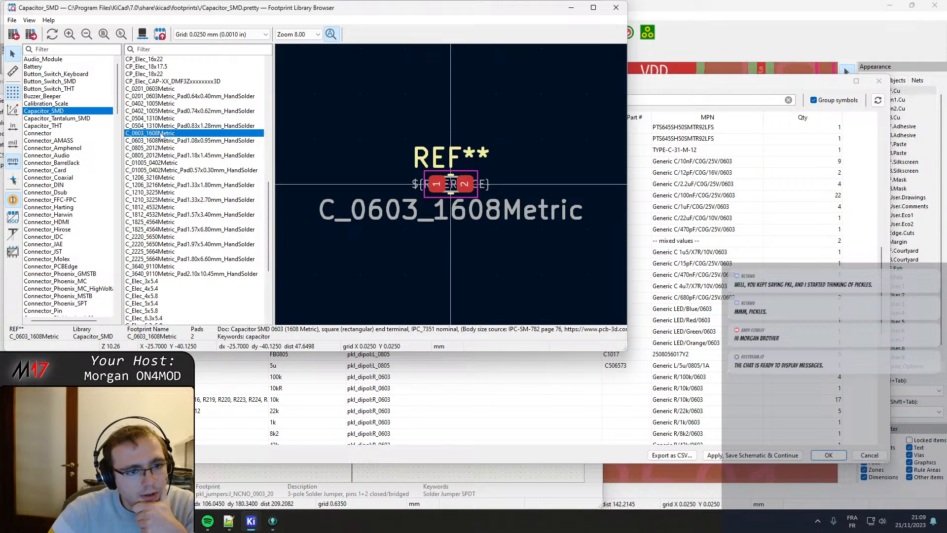
pyautogui.doubleClick(164, 134)
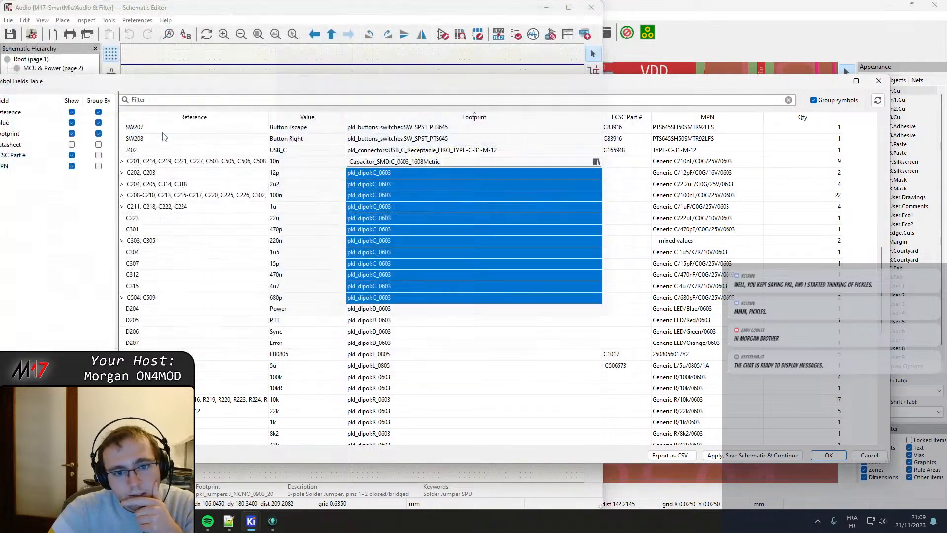
# Copy the Capacitor_SMD:C_0603_1608Metric footprint name to the 12p capacitors, apply and close the table, and cancel placing the stray text.
pyautogui.moveTo(460, 163); pyautogui.dragTo(327, 172)
pyautogui.hotkey('ctrl', 'c')
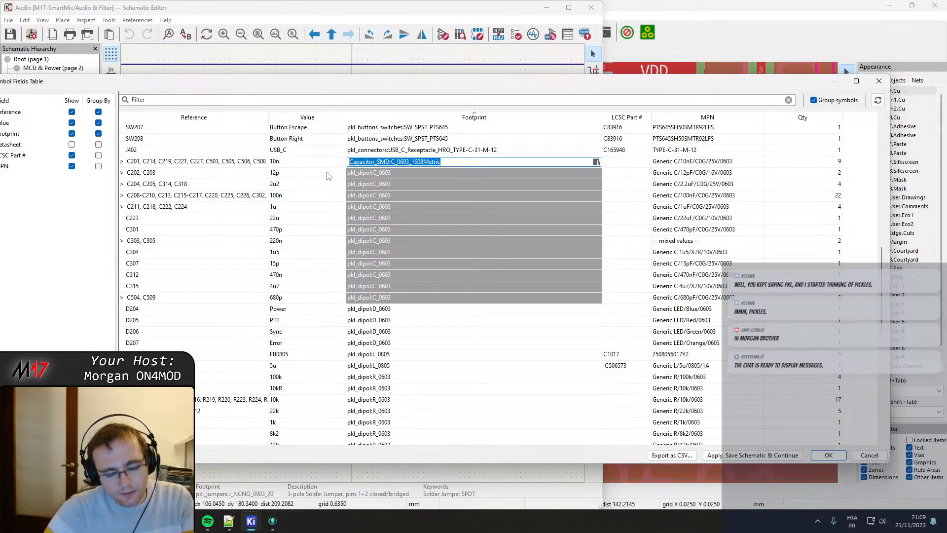
pyautogui.press('Return')
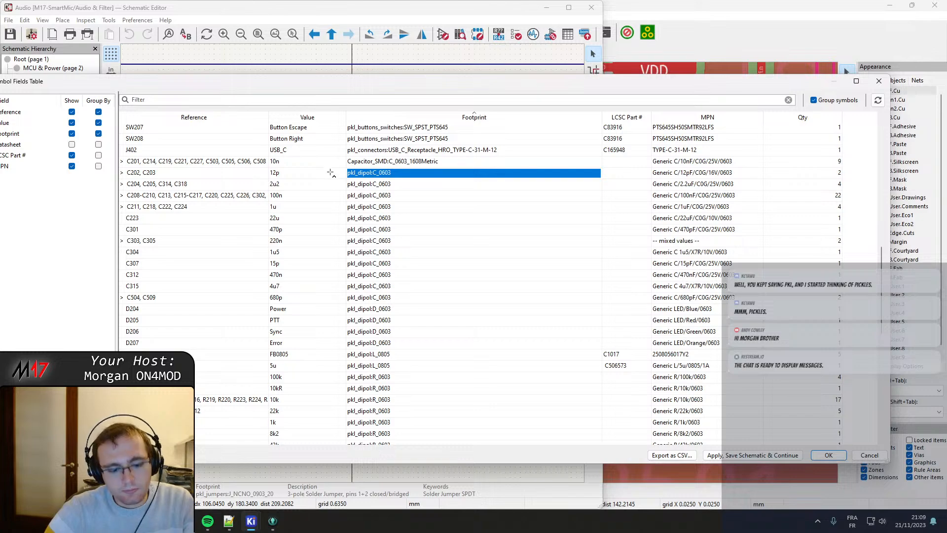
pyautogui.hotkey('ctrl', 'v')
pyautogui.press('Return')
pyautogui.hotkey('ctrl', 'v')
pyautogui.hotkey('ctrl', 'Return')
pyautogui.hotkey('ctrl', 'v')
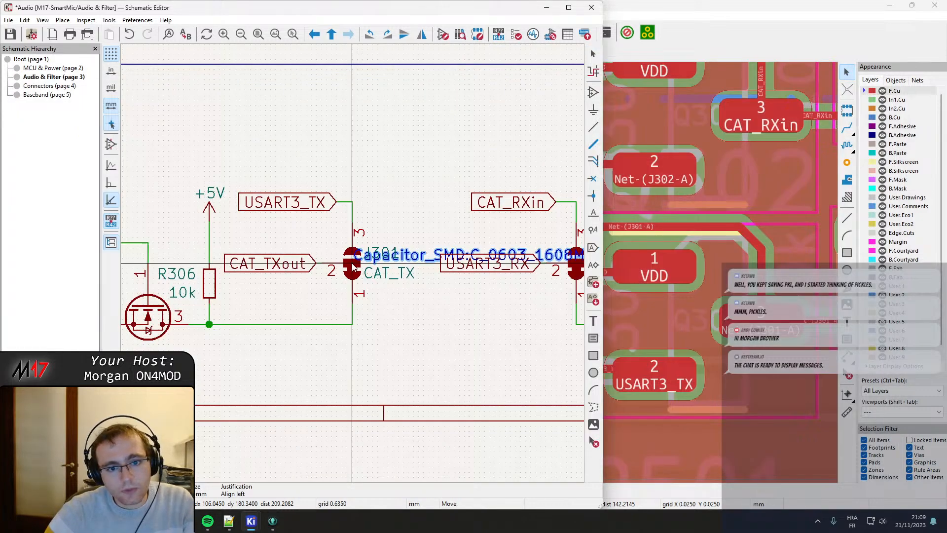
pyautogui.press('Escape')
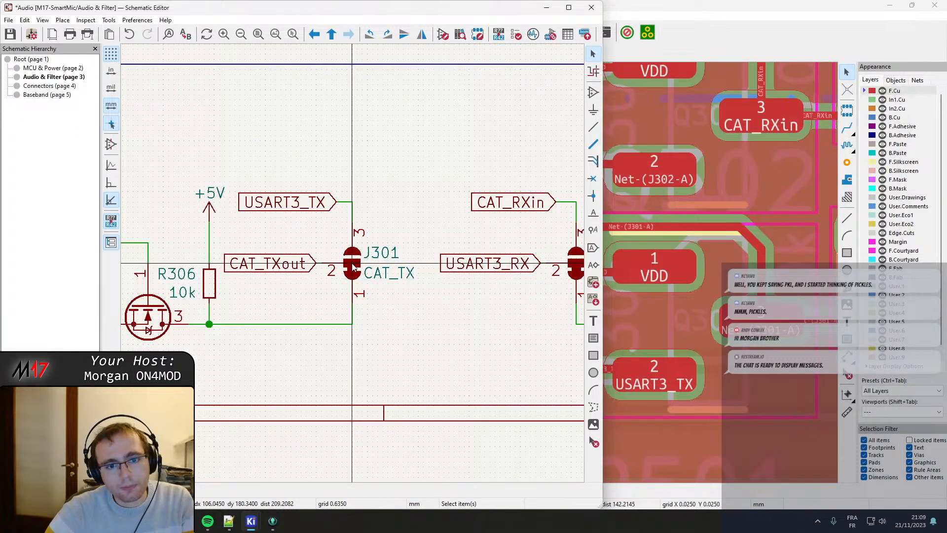
# Reopen the Symbol Fields Table and stop grouping by reference and value so symbols are grouped by footprint only.
pyautogui.click(567, 34)
pyautogui.click(396, 117)
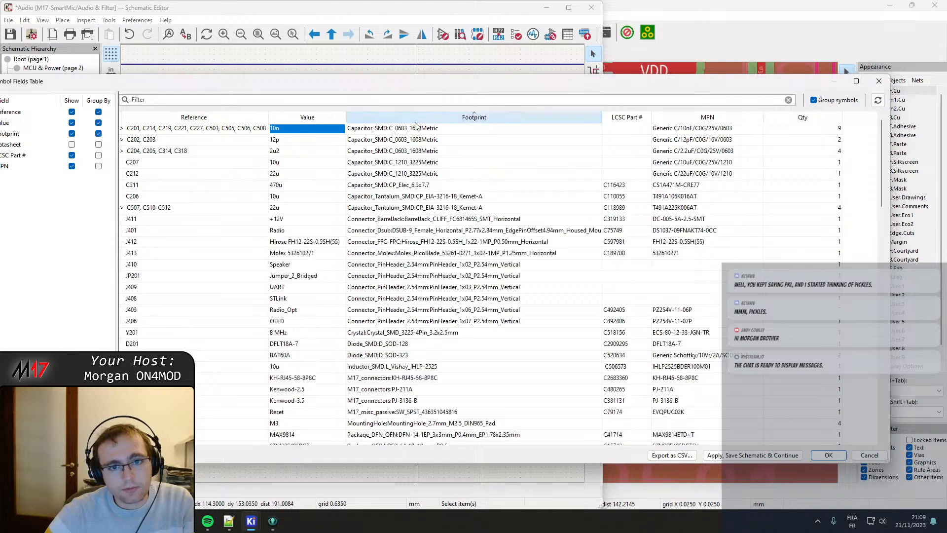
pyautogui.scroll(-15, 426, 327)
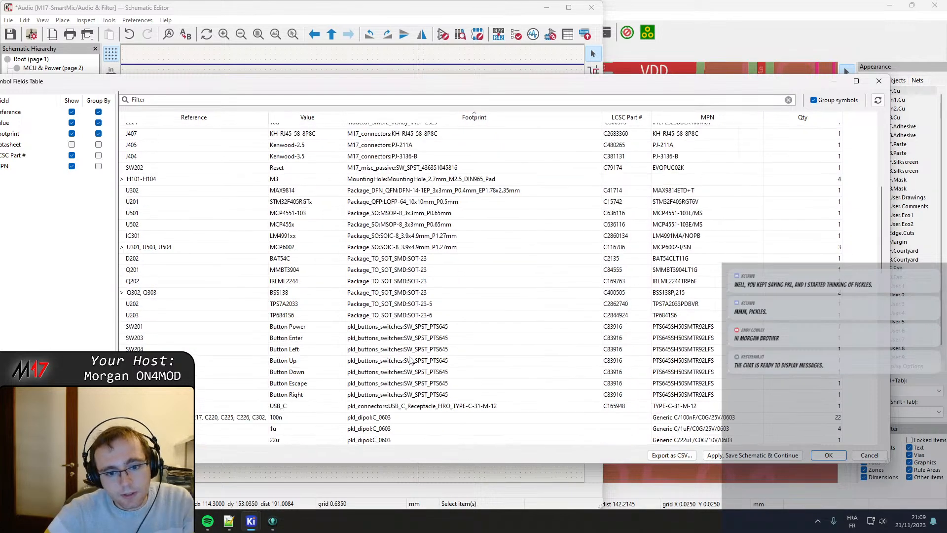
pyautogui.moveTo(379, 155); pyautogui.dragTo(389, 252)
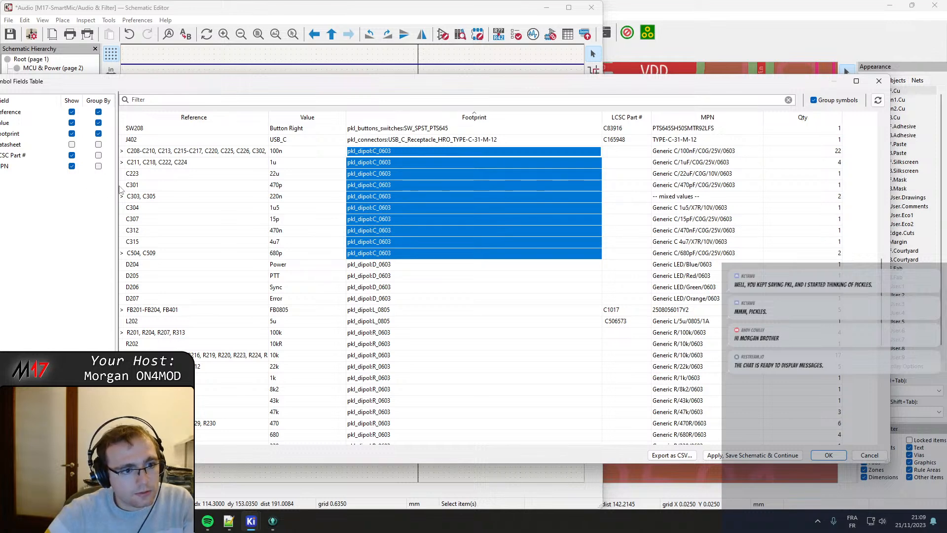
pyautogui.click(100, 117)
pyautogui.click(98, 112)
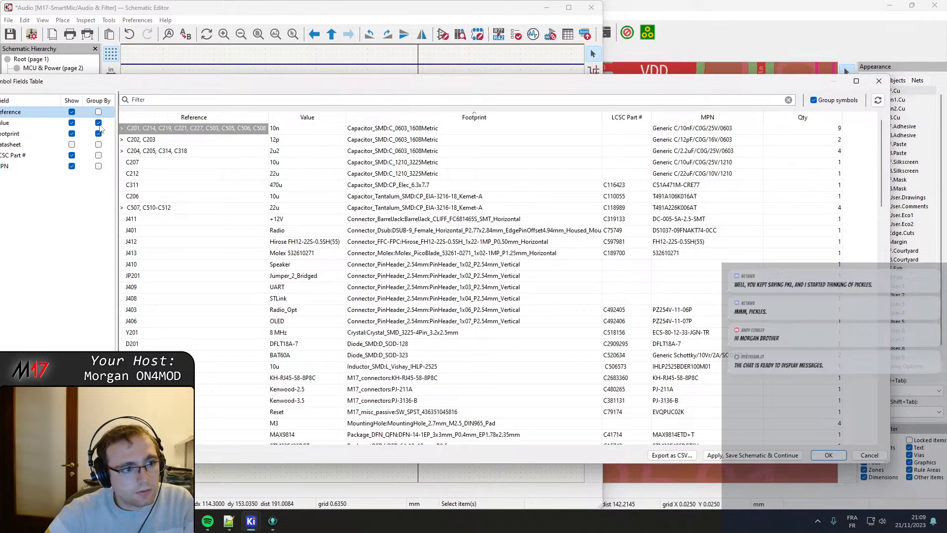
pyautogui.click(99, 123)
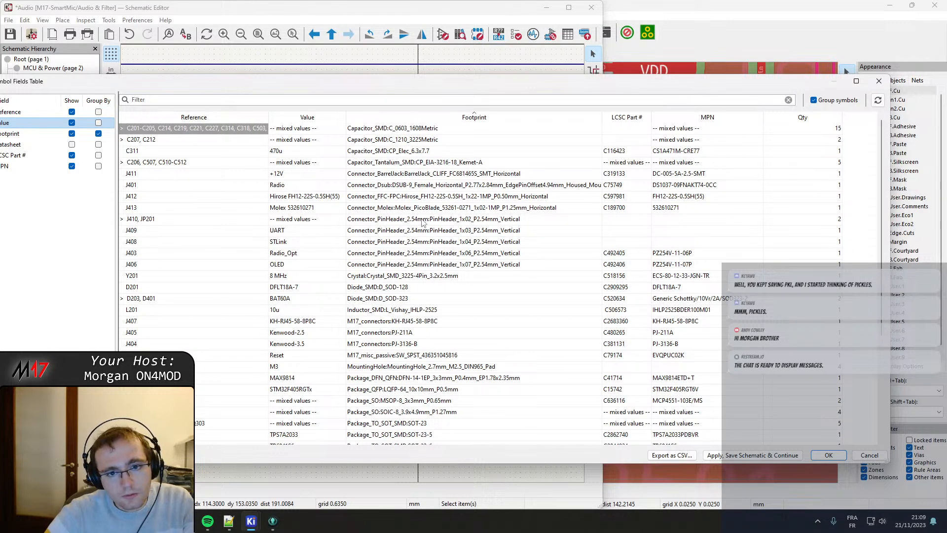
# Paste Capacitor_SMD:C_0603_1608Metric as the footprint of the capacitor group using pkl_dipol:C_0603.
pyautogui.click(432, 133)
pyautogui.scroll(-6, 426, 207)
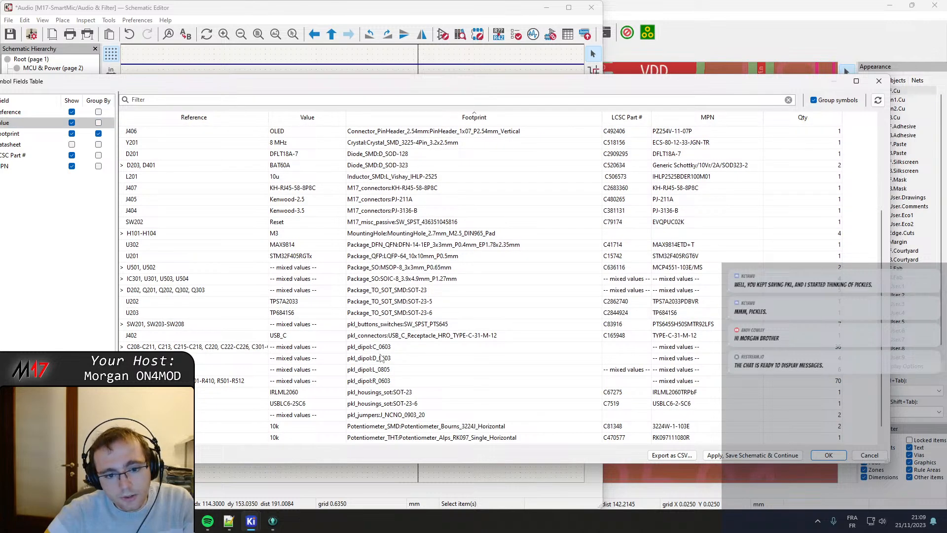
pyautogui.doubleClick(389, 347)
pyautogui.hotkey('ctrl', 'v')
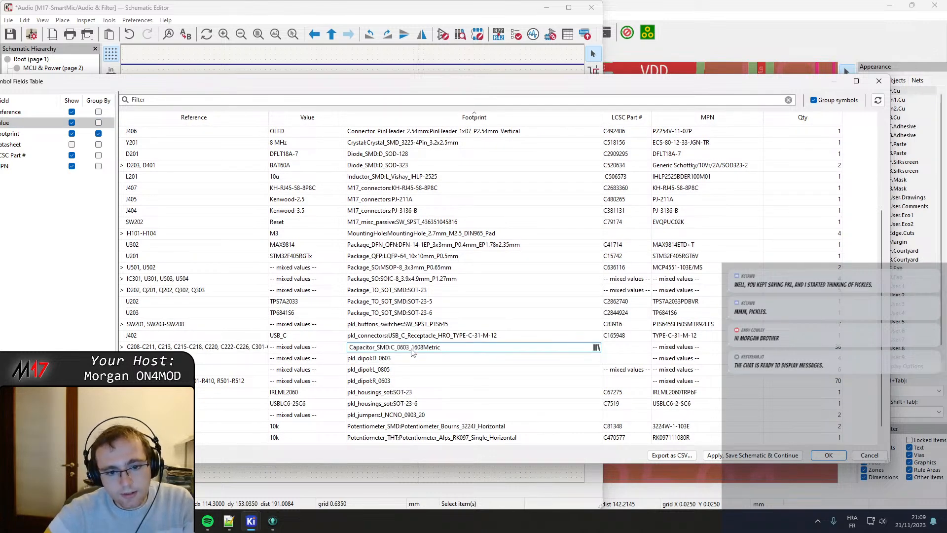
pyautogui.press('Return')
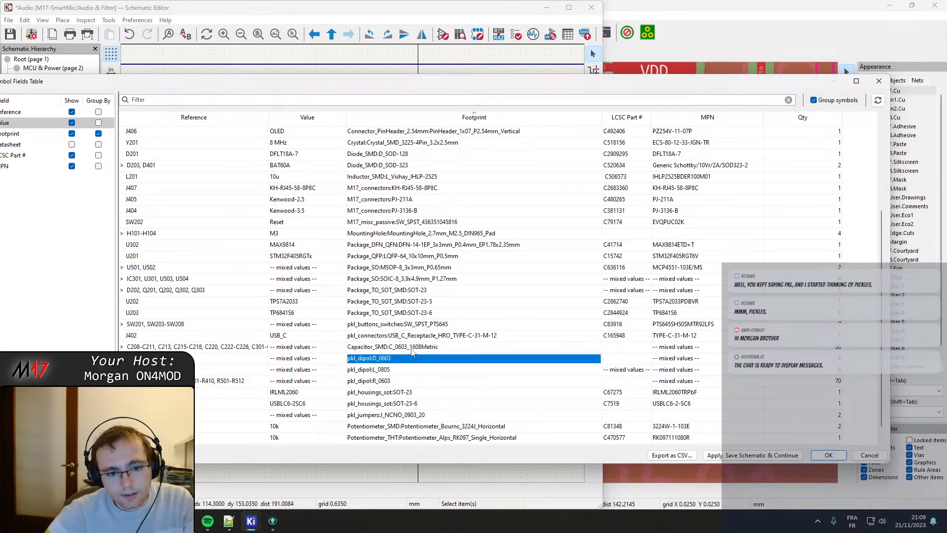
# Assign the LED_SMD library's LED_0603_1608Metric footprint to the LED group using pkl_dipol:D_0603.
pyautogui.click(577, 363)
pyautogui.click(597, 359)
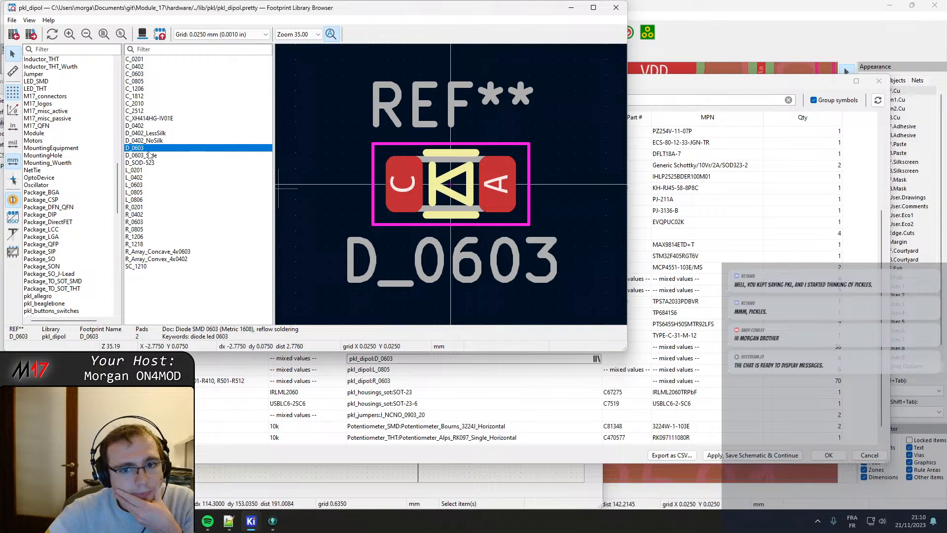
pyautogui.scroll(10, 82, 169)
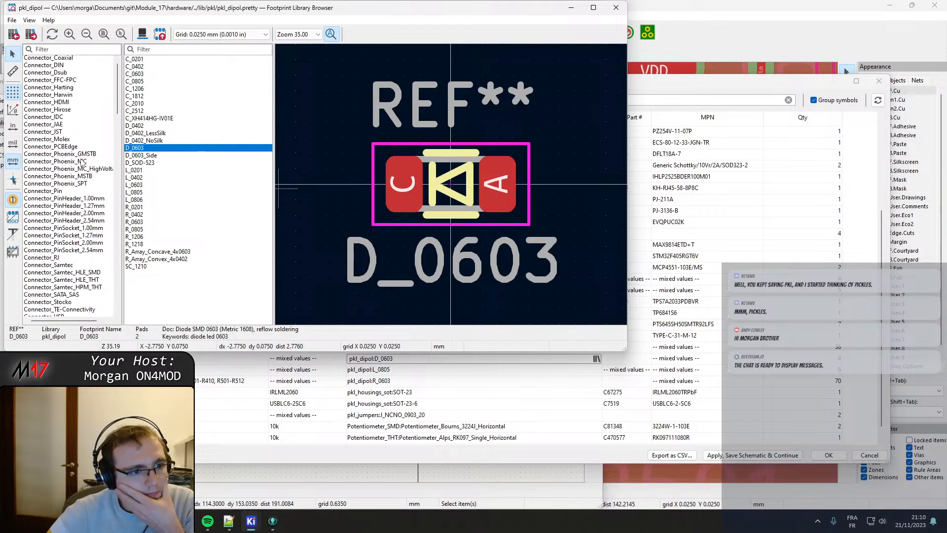
pyautogui.scroll(8, 82, 164)
pyautogui.moveTo(117, 103); pyautogui.dragTo(142, 197)
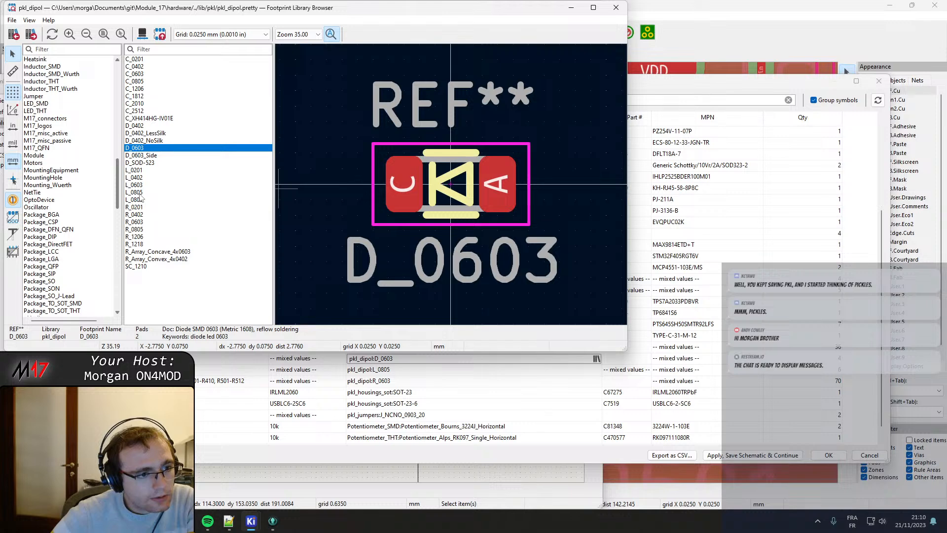
pyautogui.click(38, 105)
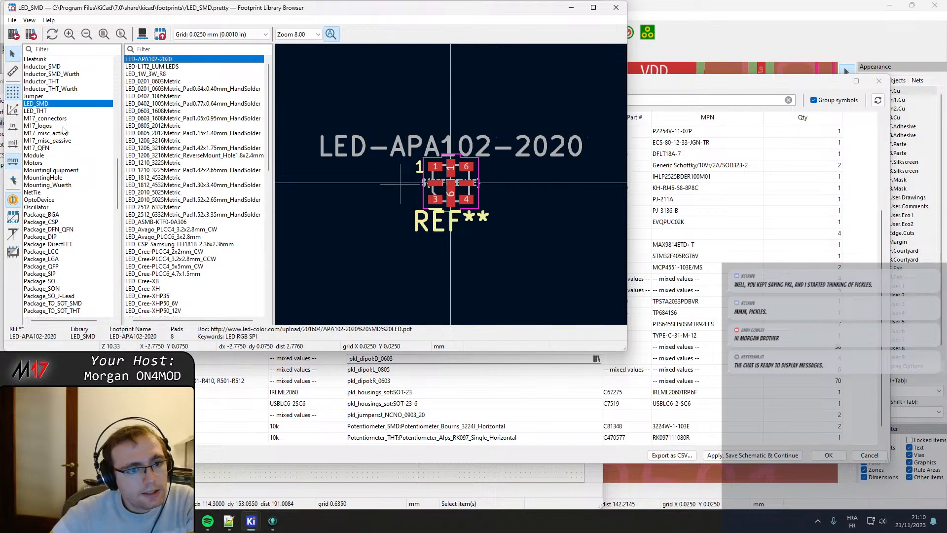
pyautogui.click(152, 111)
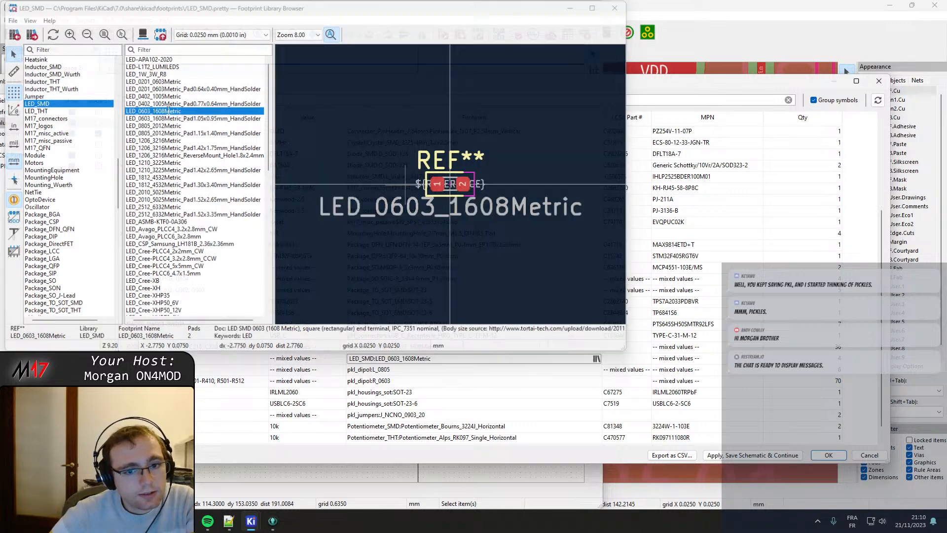
pyautogui.doubleClick(168, 113)
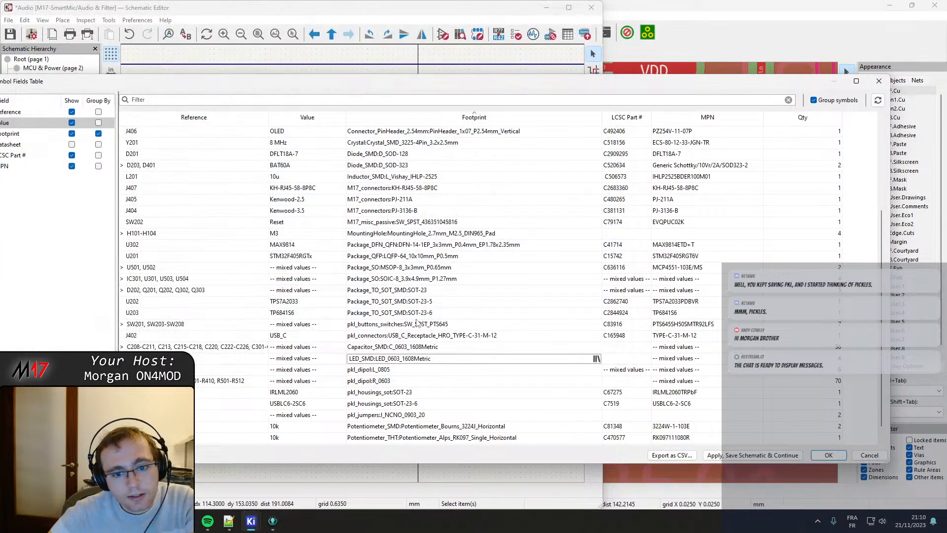
# Assign the Inductor_SMD library's L_0805_2012Metric footprint to the group using pkl_dipol:L_0805.
pyautogui.doubleClick(392, 370)
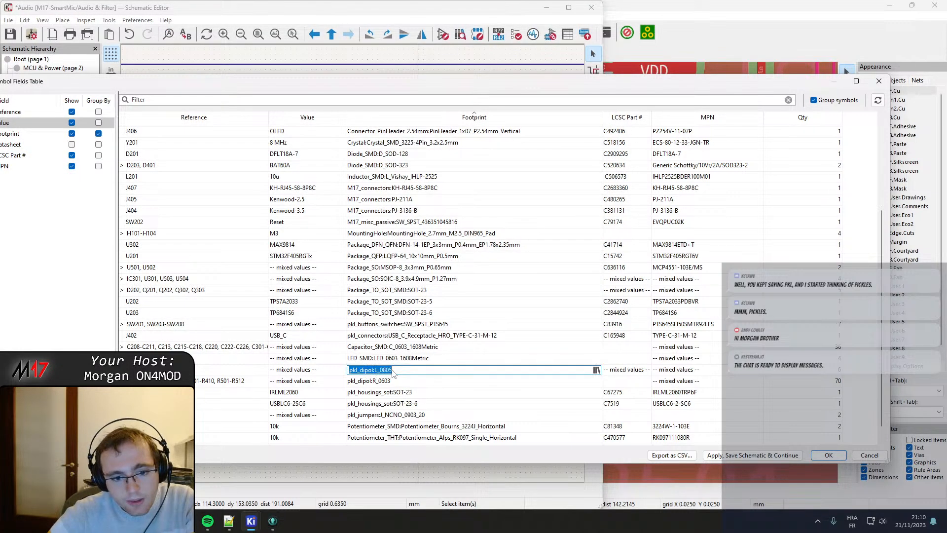
pyautogui.click(596, 370)
pyautogui.scroll(5, 96, 187)
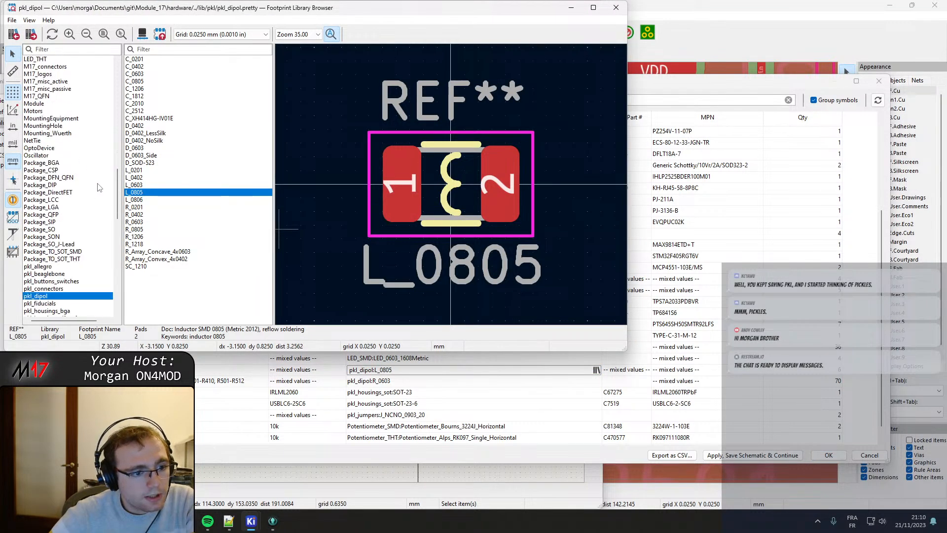
pyautogui.moveTo(118, 186); pyautogui.dragTo(121, 157)
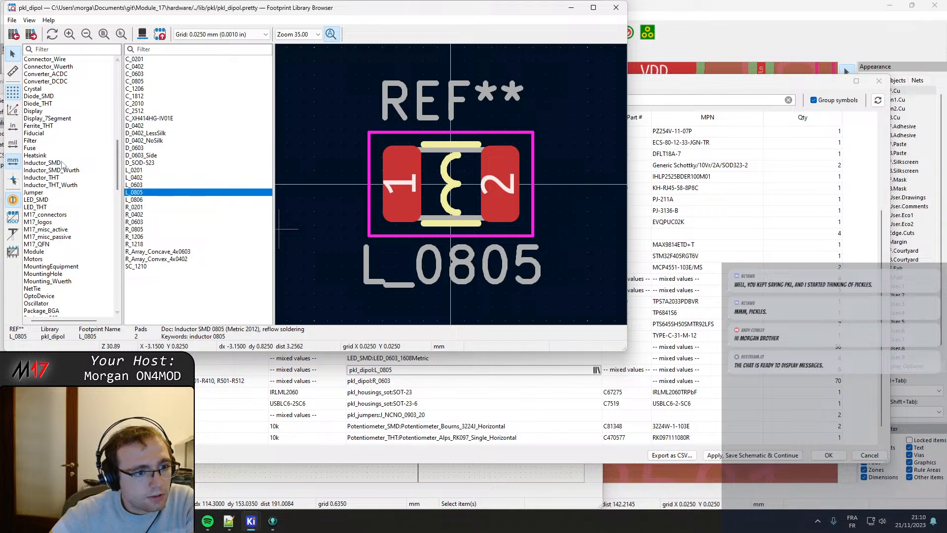
pyautogui.click(63, 163)
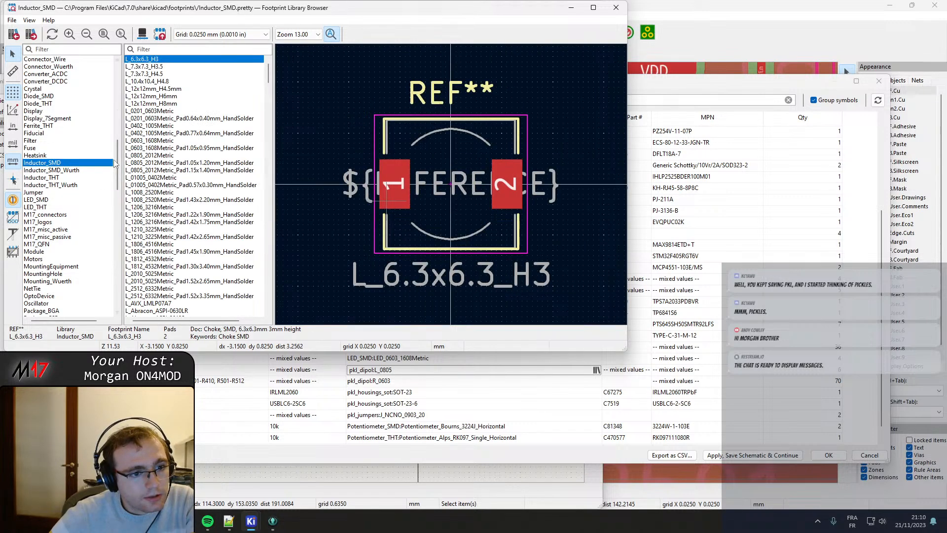
pyautogui.click(147, 156)
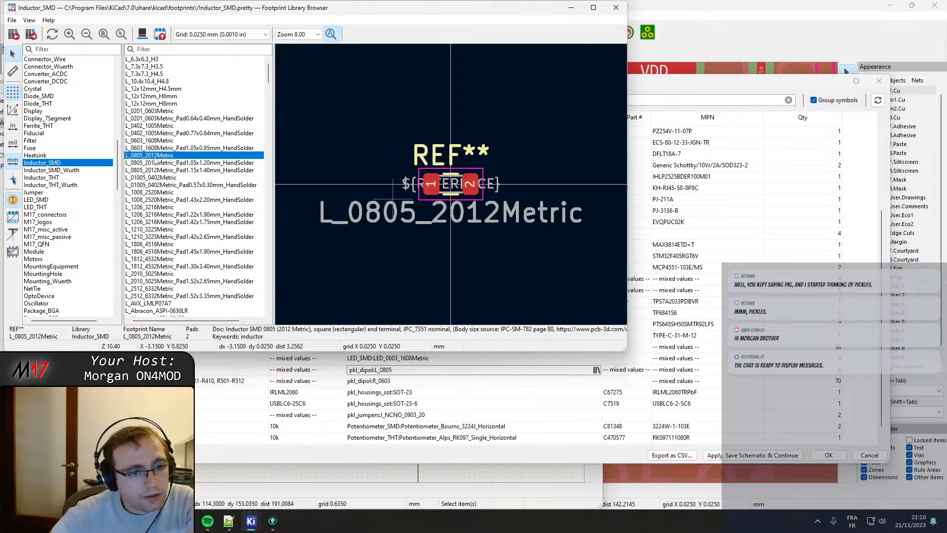
pyautogui.doubleClick(151, 155)
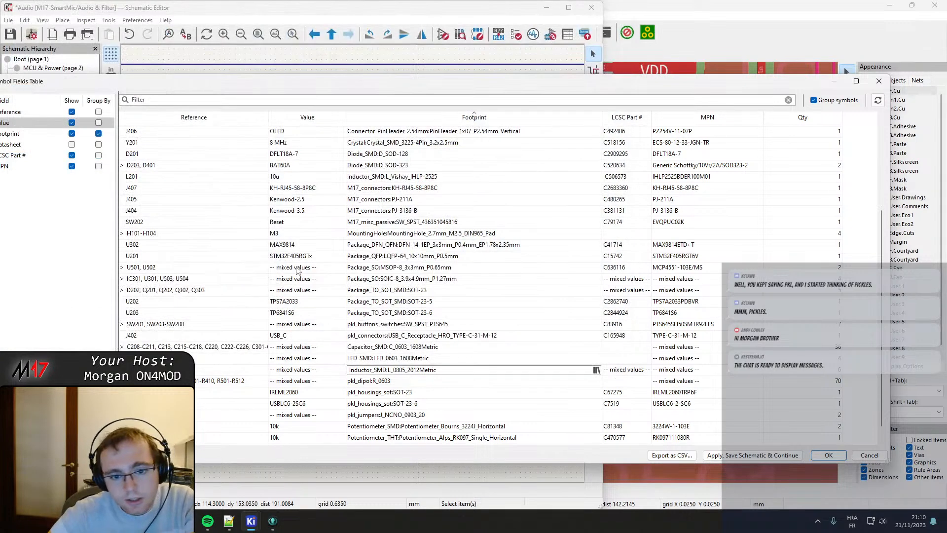
# Assign the Resistor_SMD library's R_0603_1608Metric footprint to the resistors using pkl_dipol:R_0603, and close the table accepting the changes.
pyautogui.click(403, 382)
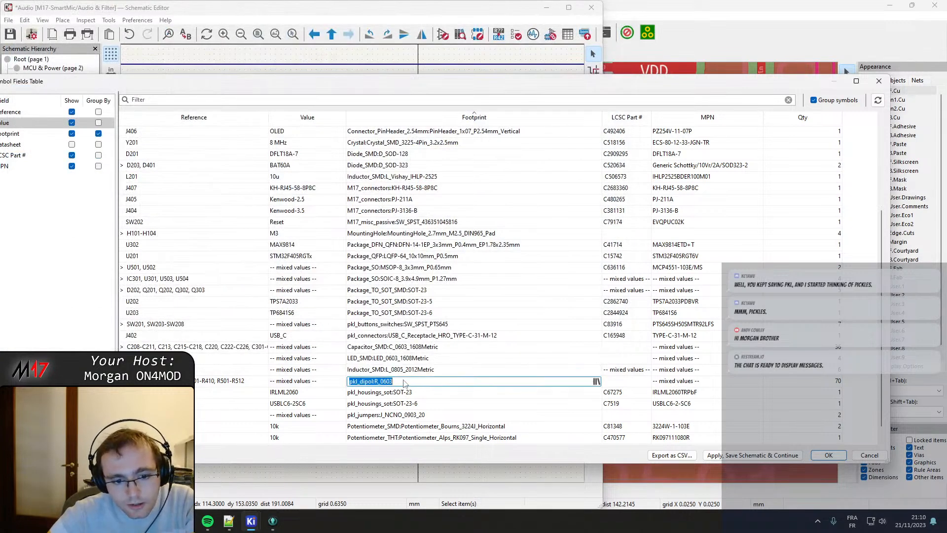
pyautogui.click(597, 382)
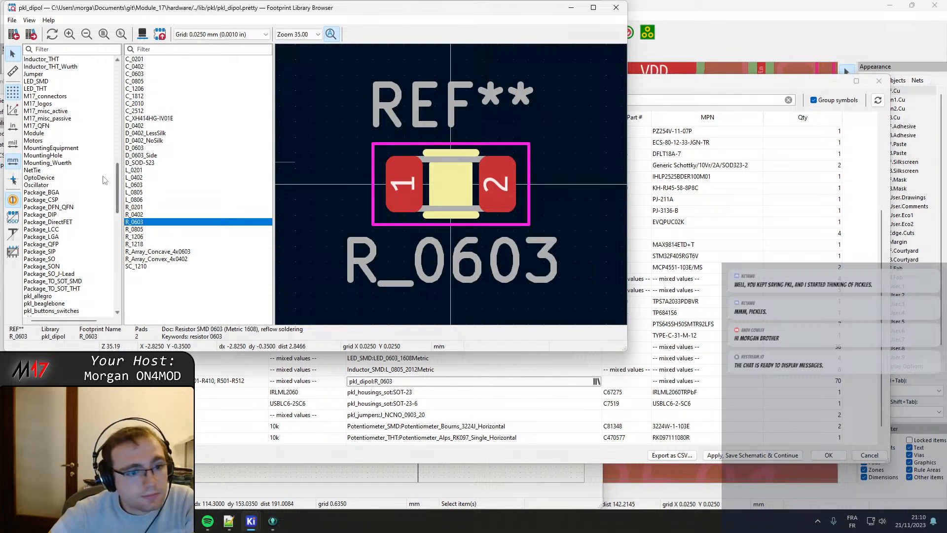
pyautogui.moveTo(120, 192); pyautogui.dragTo(118, 248)
pyautogui.click(73, 230)
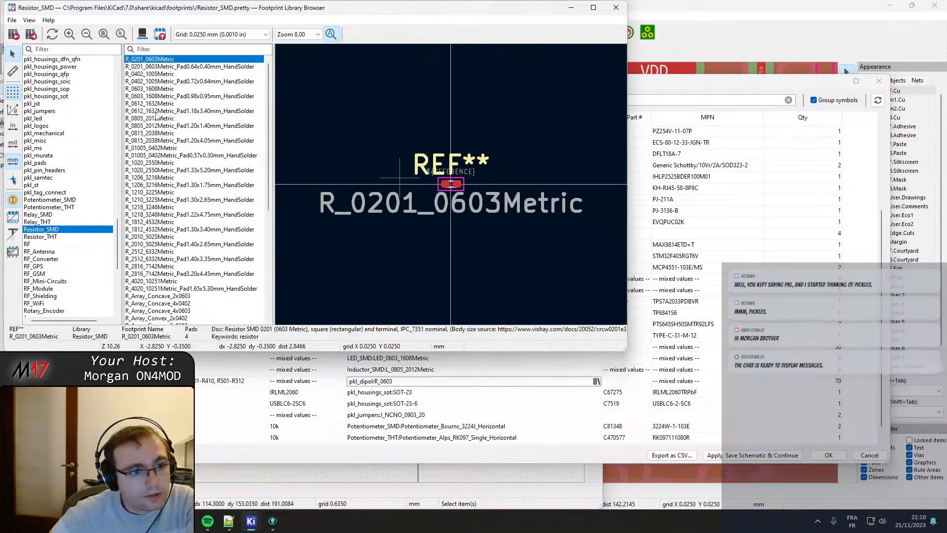
pyautogui.doubleClick(153, 89)
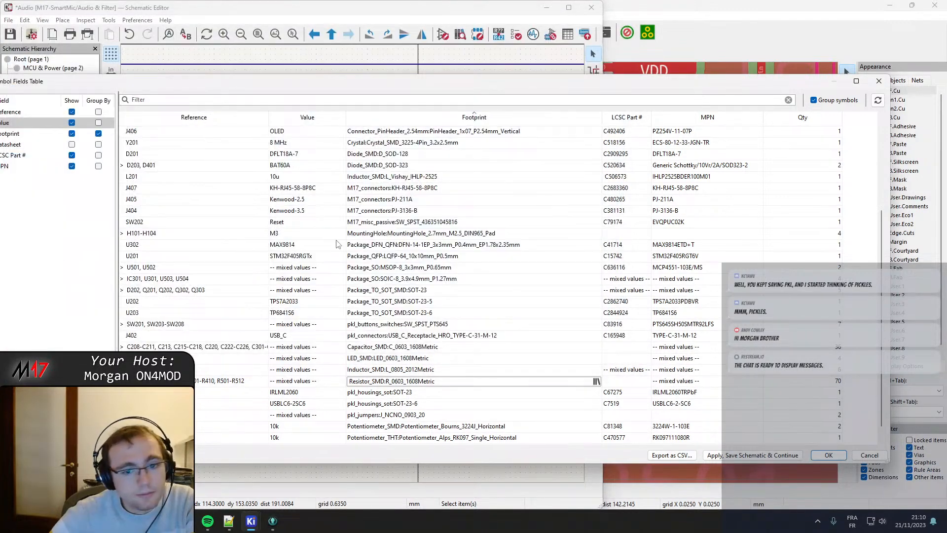
pyautogui.click(409, 393)
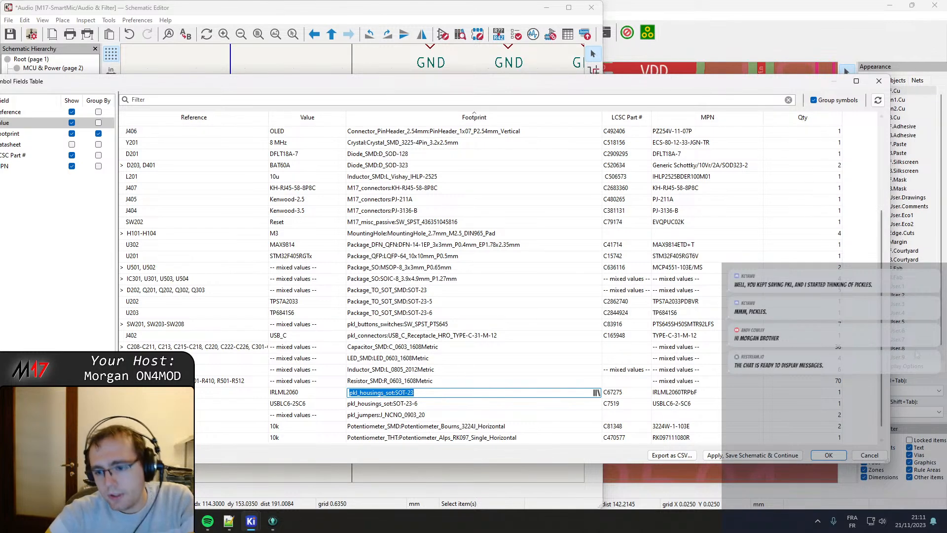
pyautogui.click(828, 455)
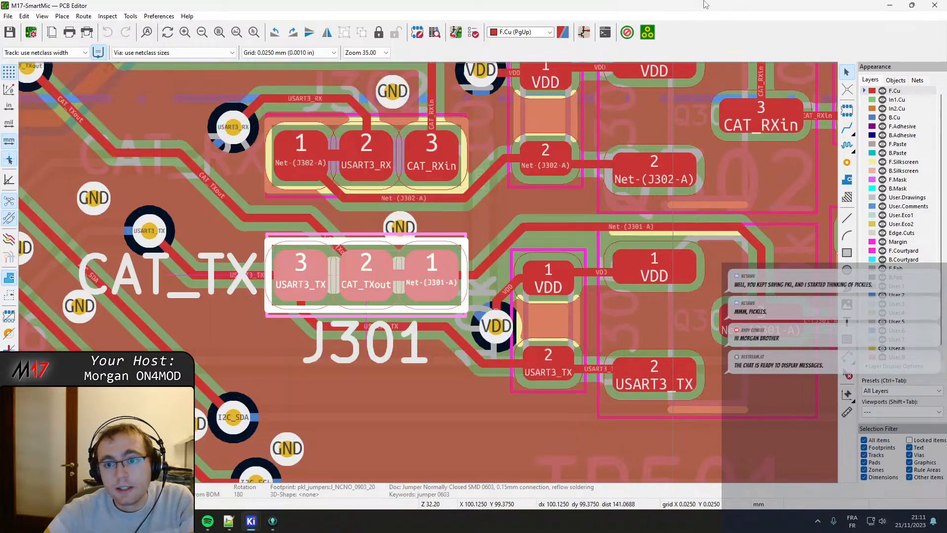
# Switch to the PCB editor, fit the whole board in view and open the preview of the update from the schematic.
pyautogui.click(700, 23)
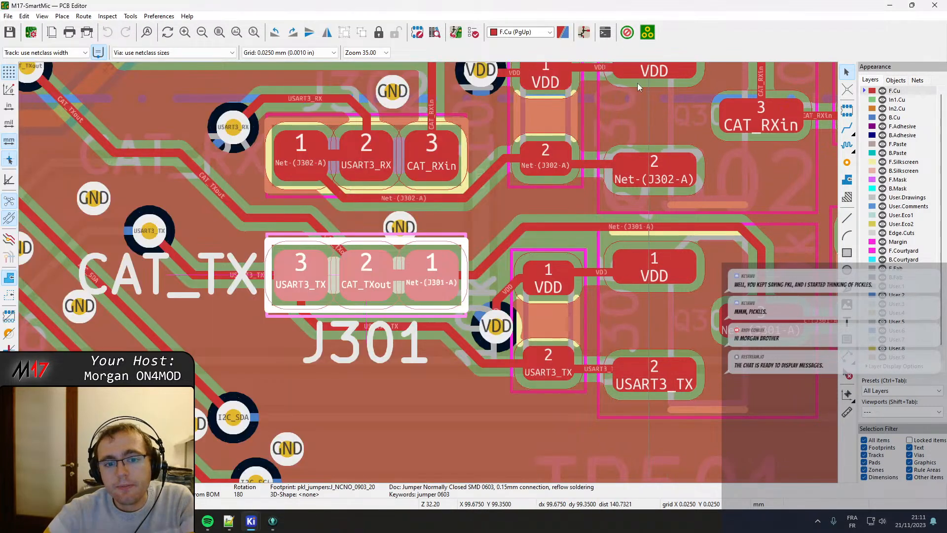
pyautogui.press('Home')
pyautogui.moveTo(253, 521)
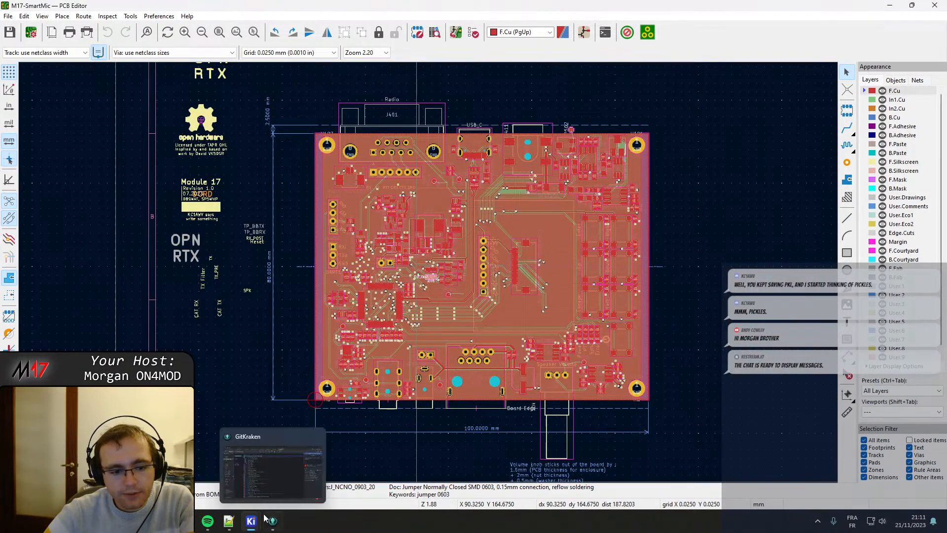
pyautogui.click(254, 471)
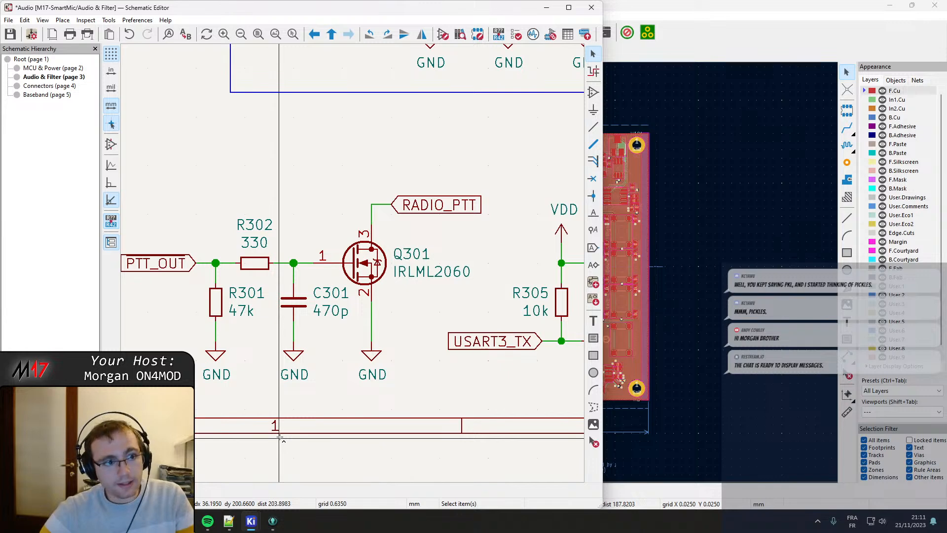
pyautogui.click(782, 5)
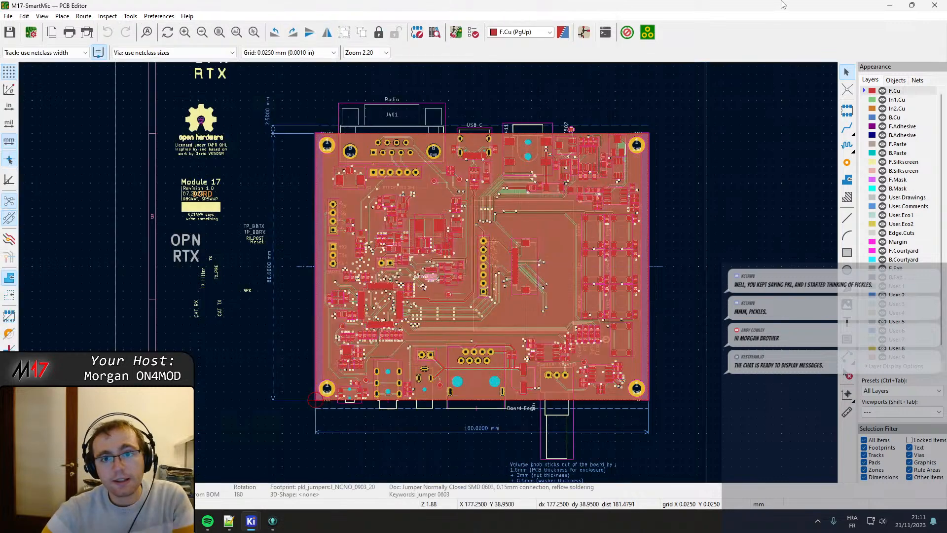
pyautogui.click(457, 32)
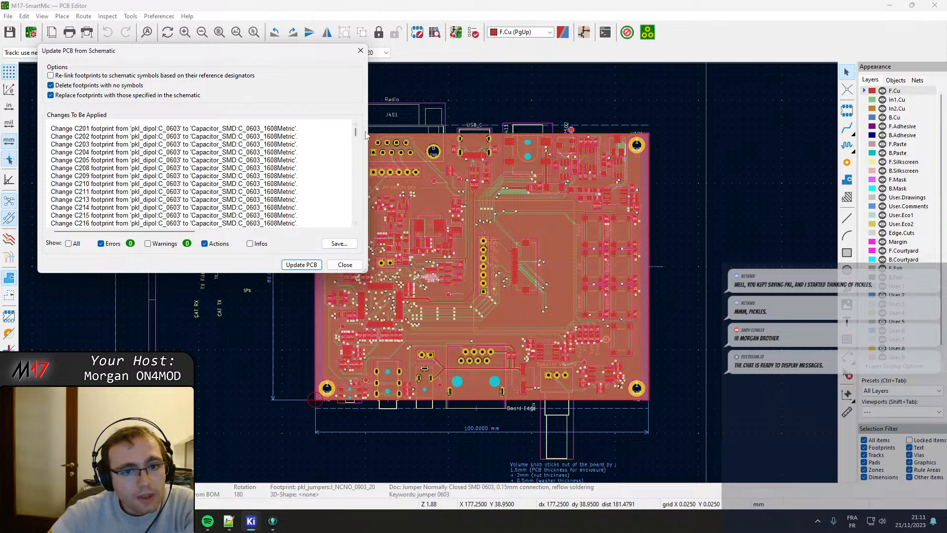
# Review the pending footprint changes and symbol associations through the end of the list, and close the update preview without applying it.
pyautogui.moveTo(357, 136); pyautogui.dragTo(357, 167)
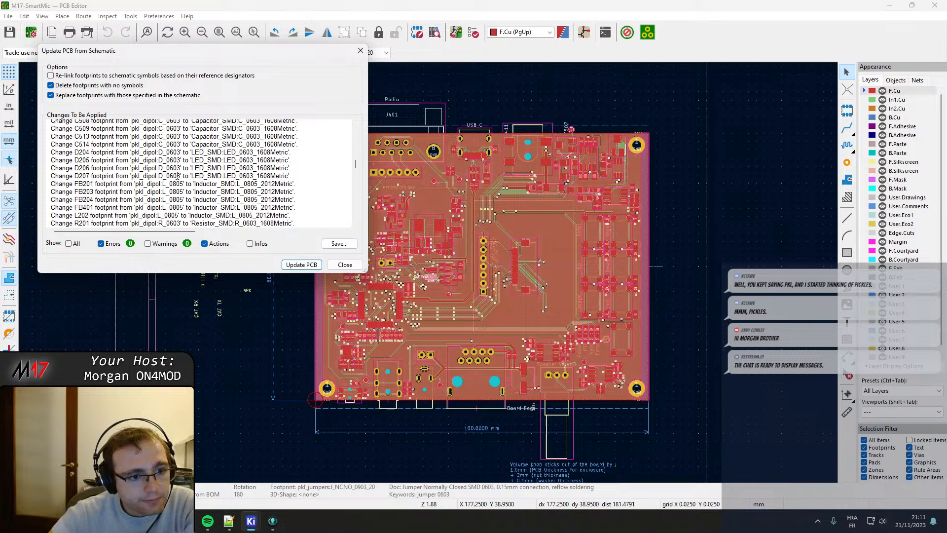
pyautogui.scroll(-5, 177, 175)
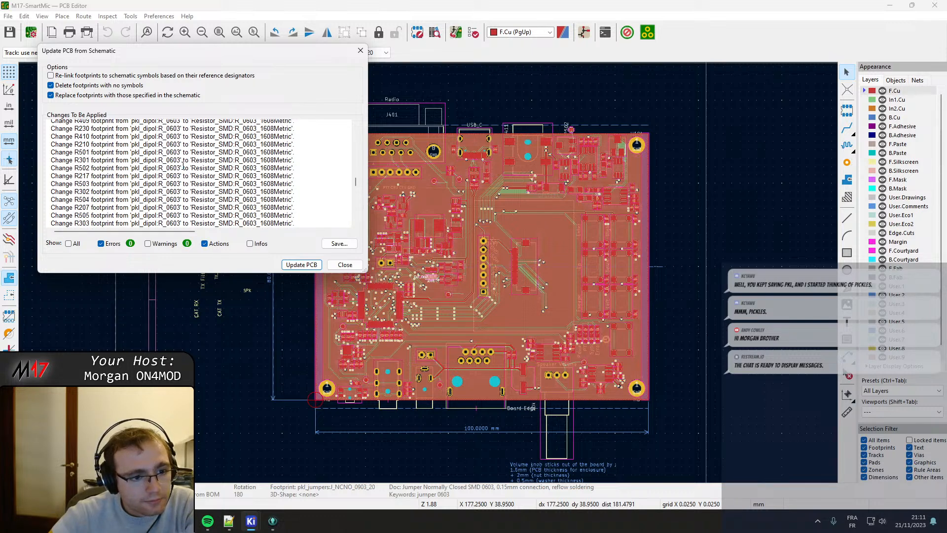
pyautogui.scroll(-3, 183, 166)
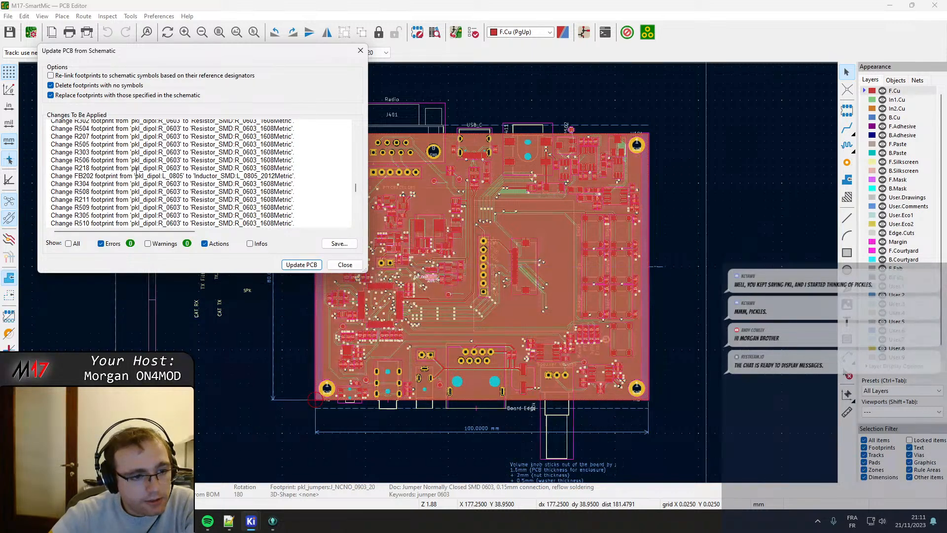
pyautogui.scroll(-5, 171, 174)
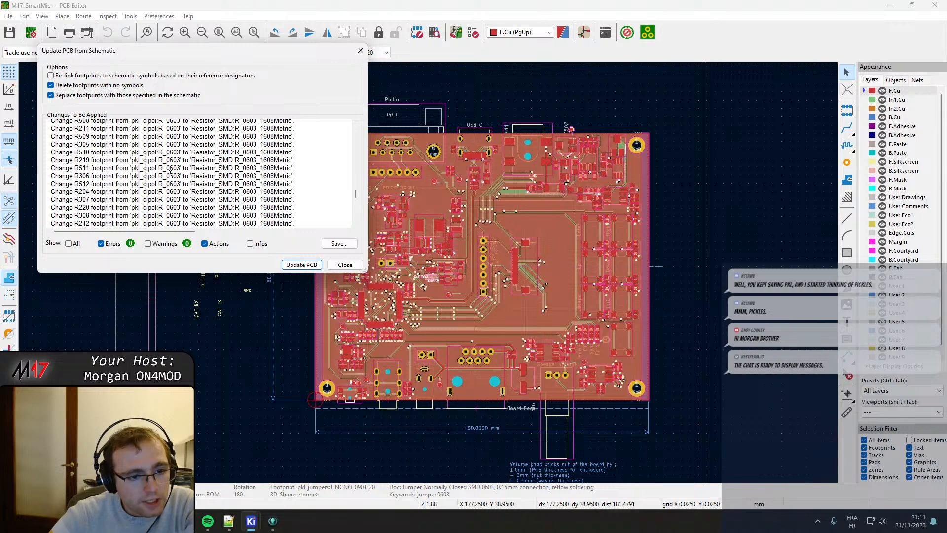
pyautogui.scroll(-3, 178, 186)
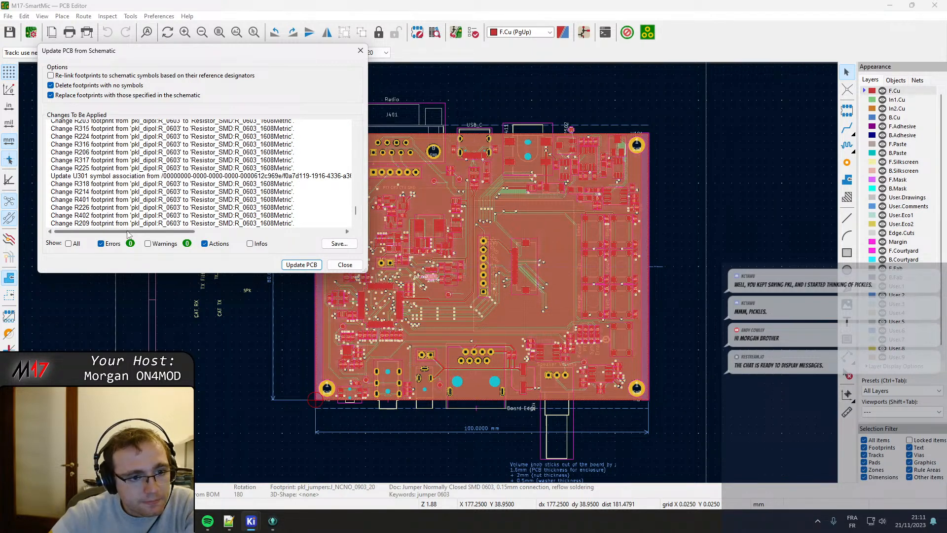
pyautogui.moveTo(129, 234); pyautogui.dragTo(33, 232)
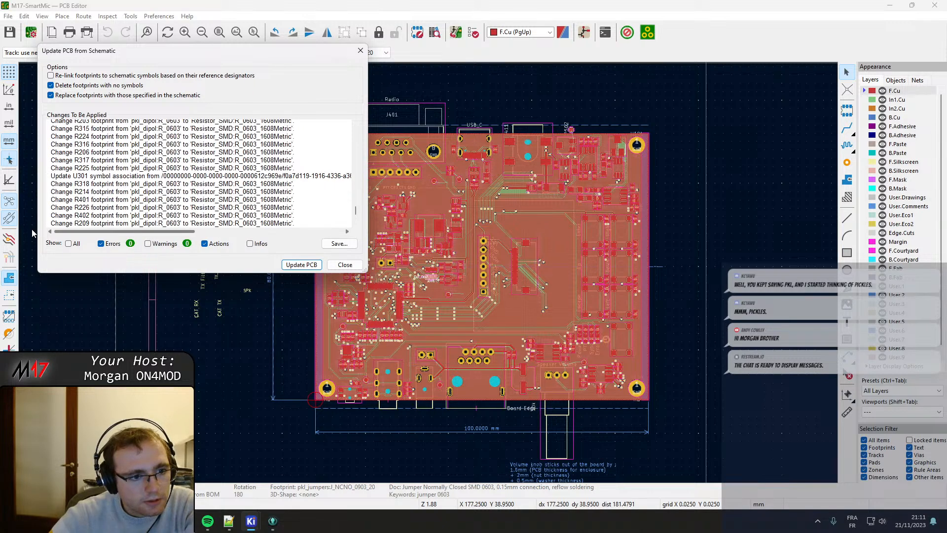
pyautogui.scroll(-2, 140, 167)
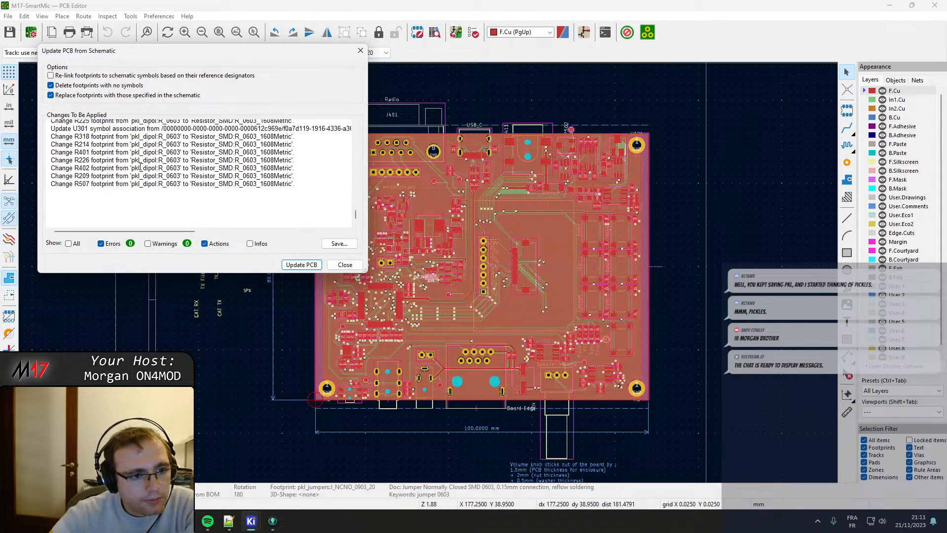
pyautogui.moveTo(251, 520)
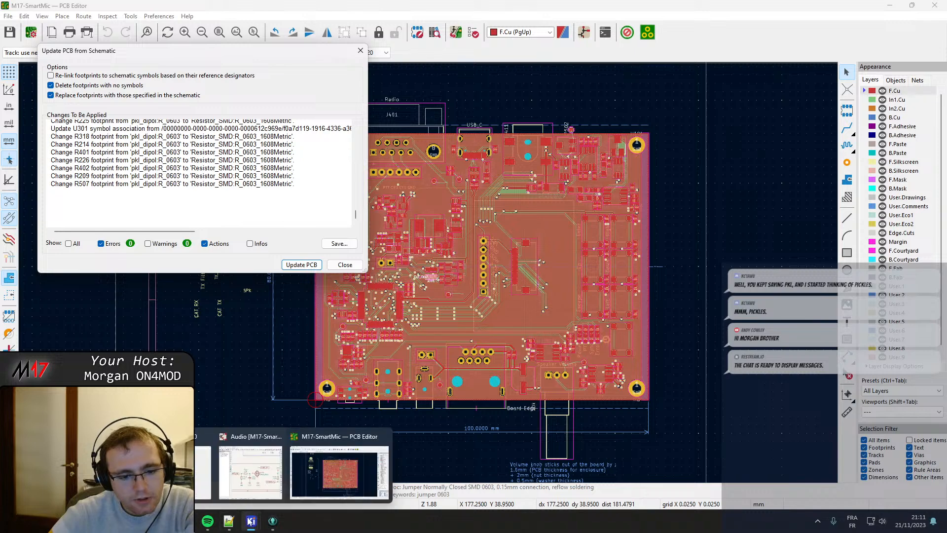
pyautogui.click(239, 469)
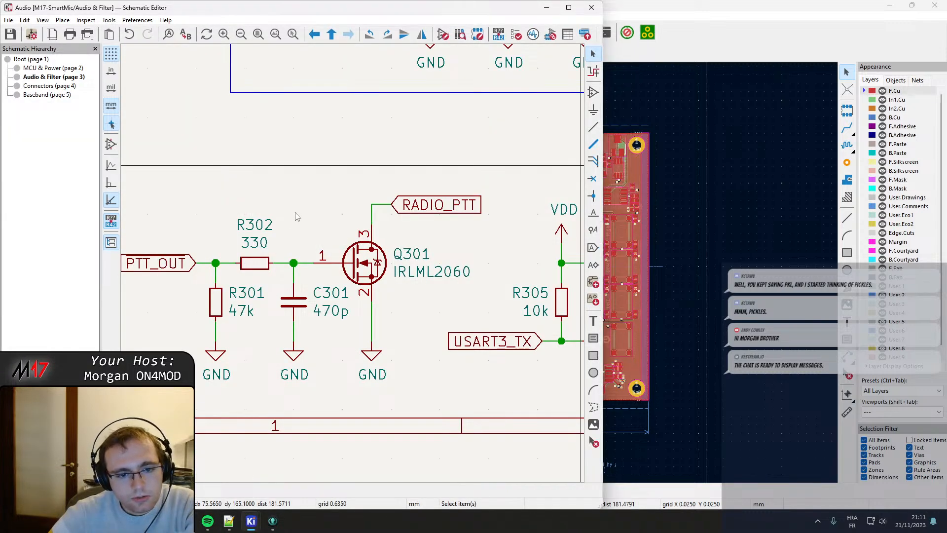
pyautogui.moveTo(247, 519)
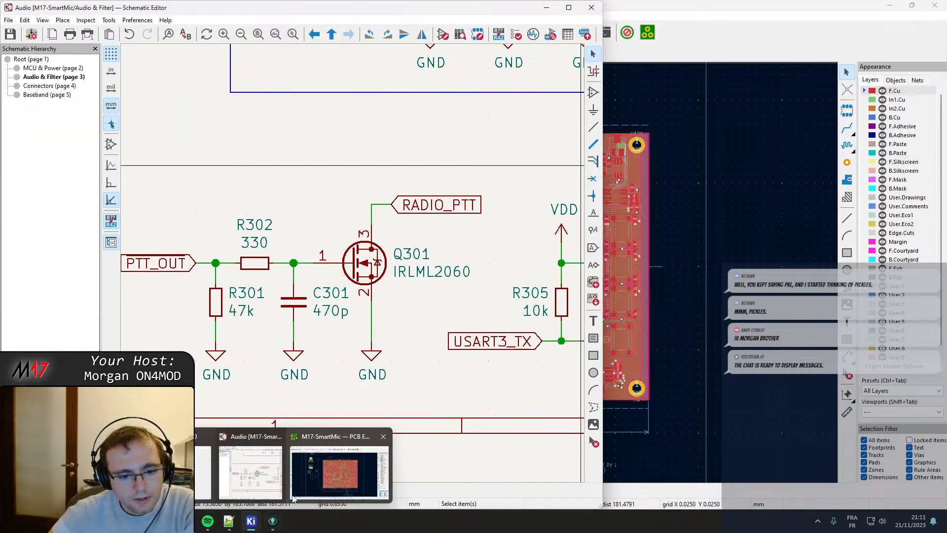
pyautogui.click(331, 471)
pyautogui.click(344, 265)
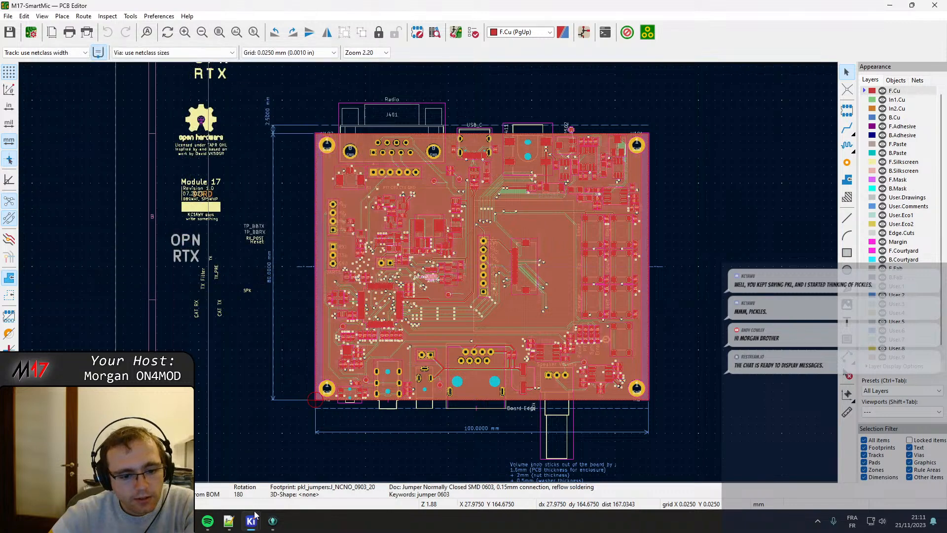
# Examine units A and B of op-amp U301 in the Audio & Filter schematic.
pyautogui.click(239, 468)
pyautogui.scroll(5, 353, 185)
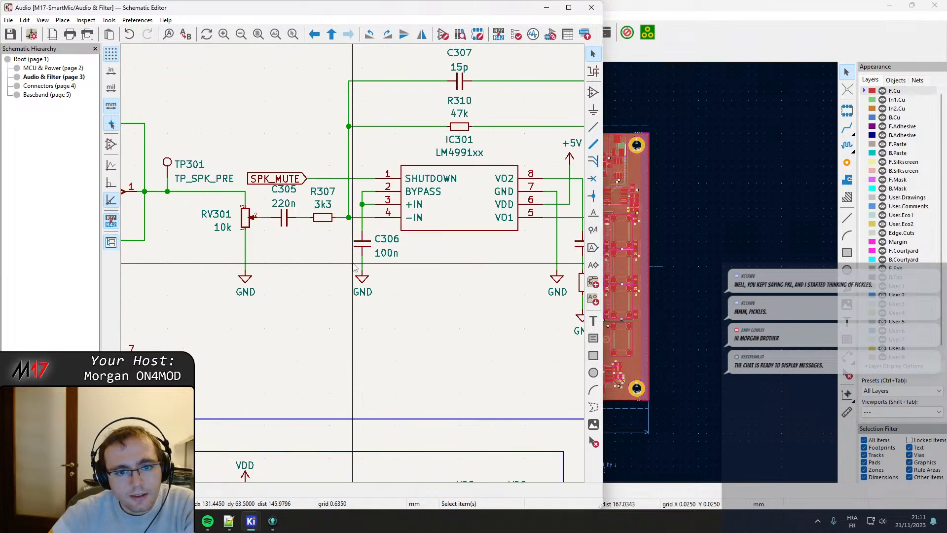
pyautogui.moveTo(236, 243); pyautogui.dragTo(399, 241, button='middle')
pyautogui.click(340, 213)
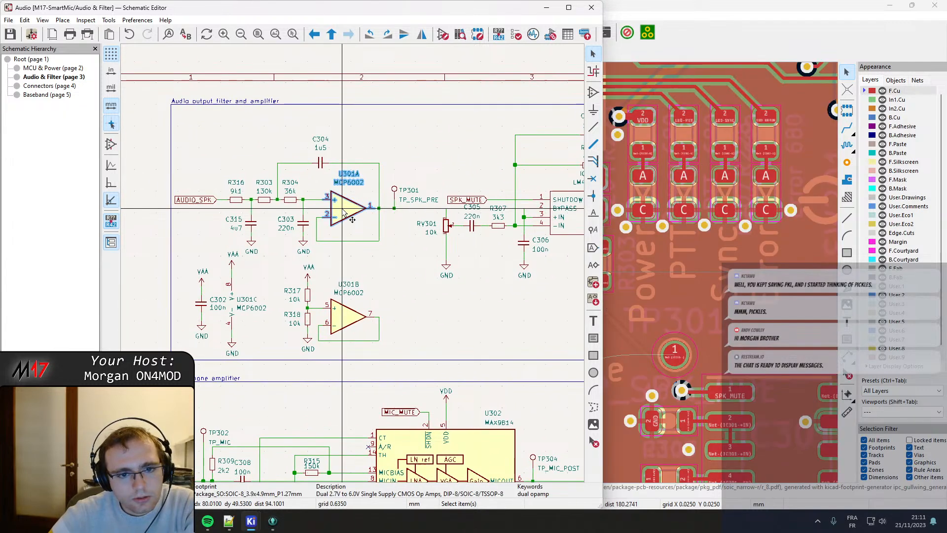
pyautogui.click(354, 324)
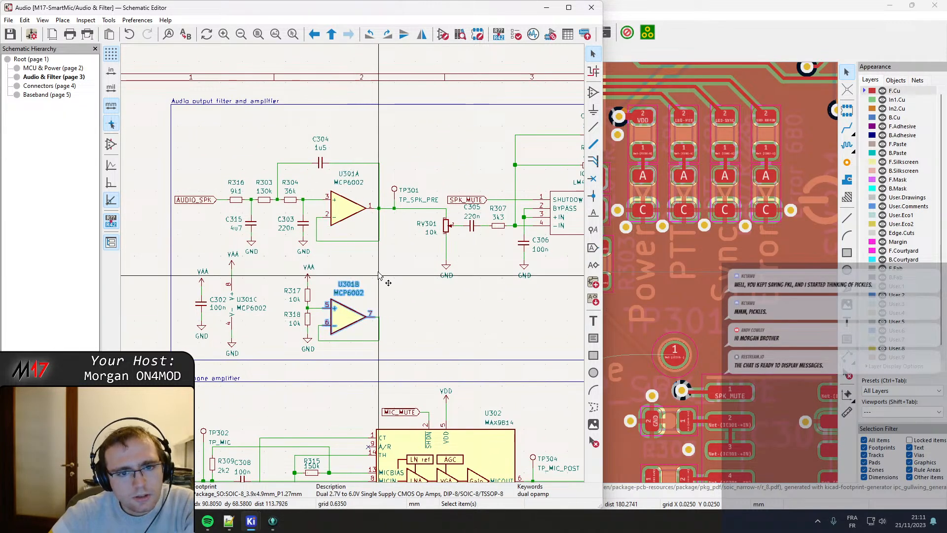
pyautogui.scroll(2, 348, 328)
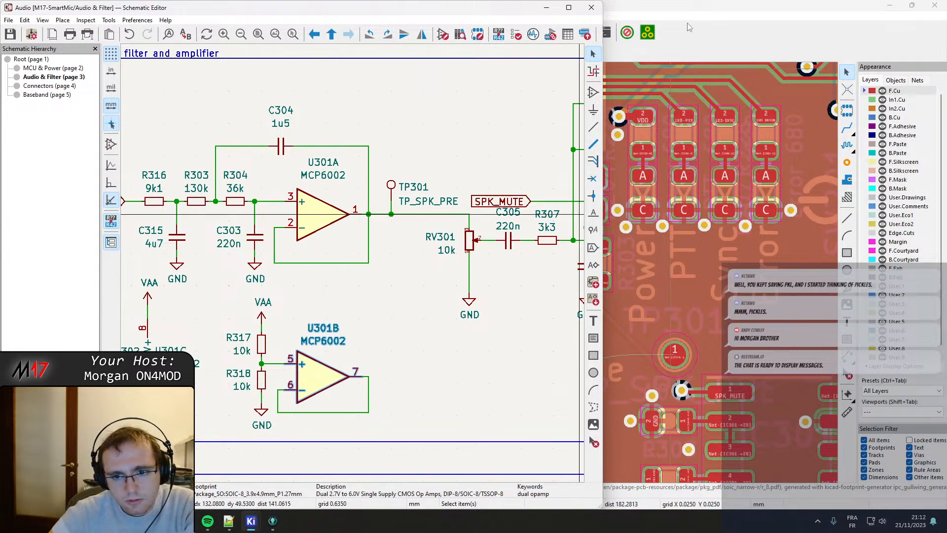
# Update the PCB from the schematic, replacing footprints with those specified in it, and close the update report.
pyautogui.click(693, 4)
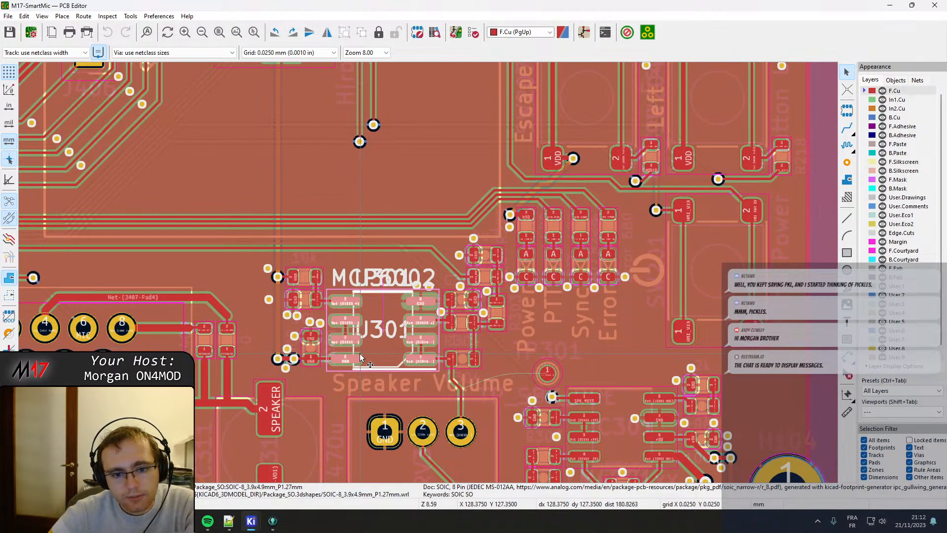
pyautogui.press('Home')
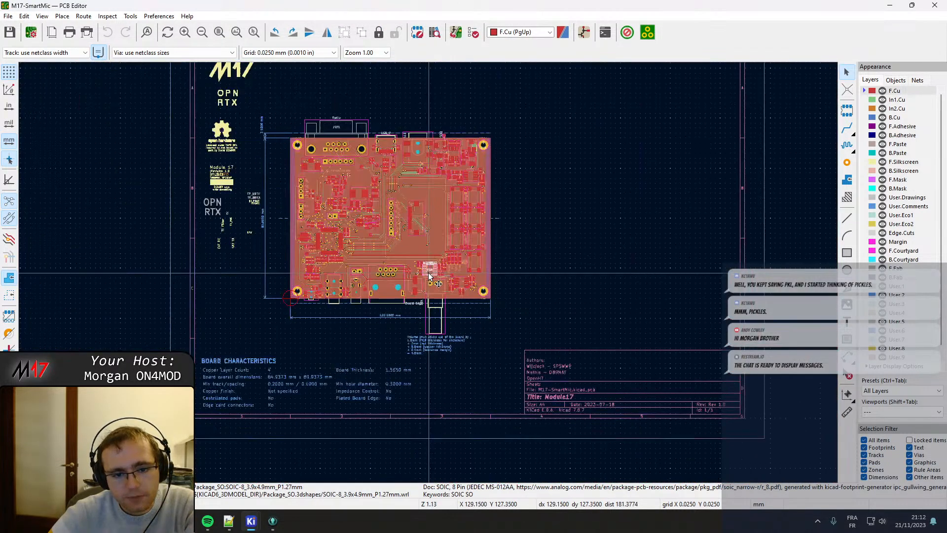
pyautogui.click(454, 37)
pyautogui.click(302, 265)
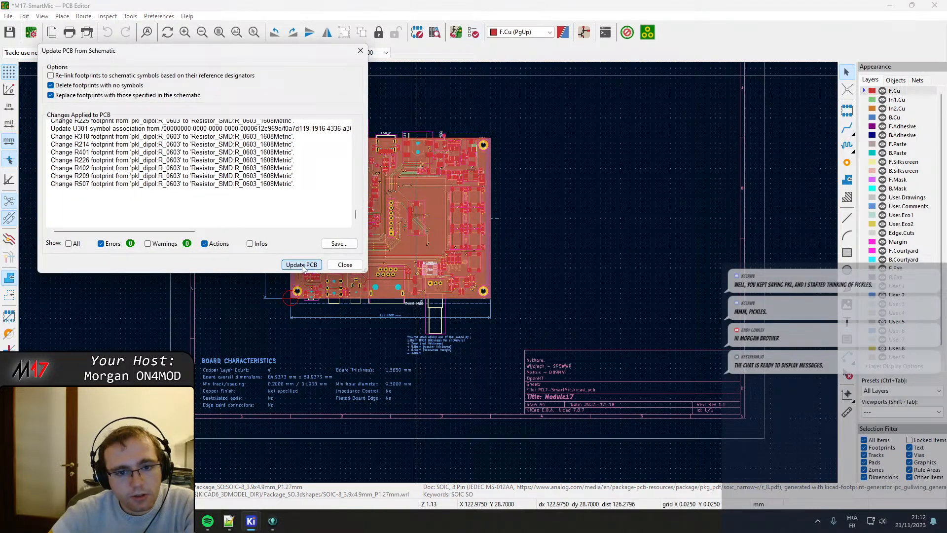
pyautogui.click(344, 265)
# Inspect the replaced 0603 footprints around the status LEDs on the board and select footprint D204.
pyautogui.scroll(8, 455, 221)
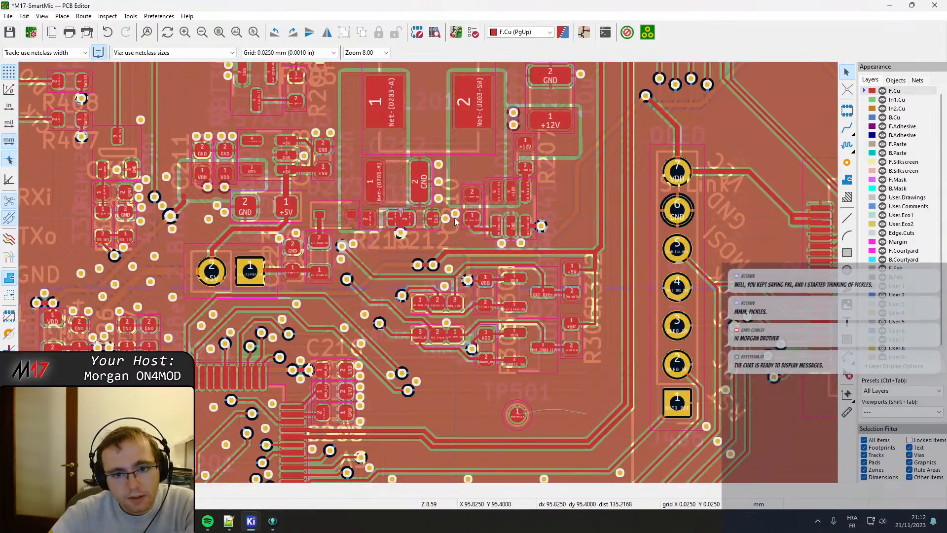
pyautogui.scroll(-3, 472, 237)
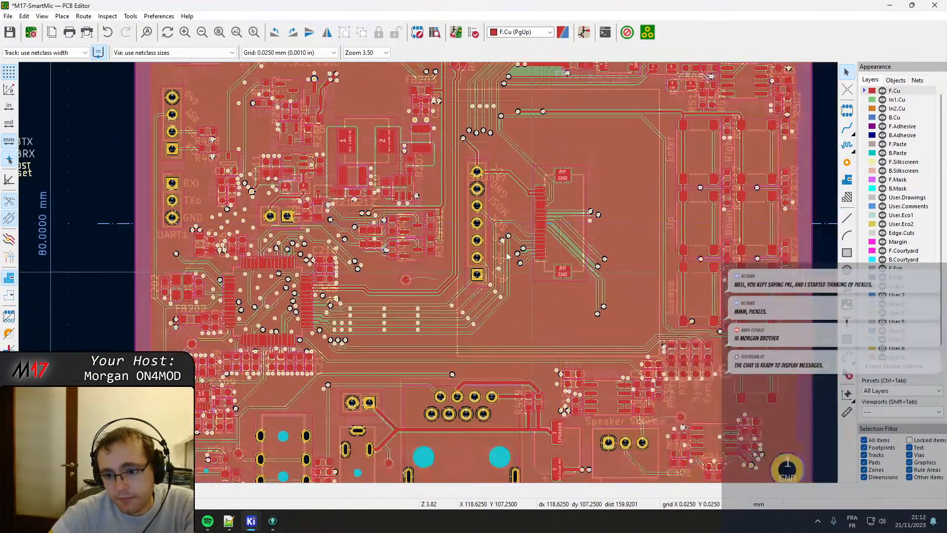
pyautogui.moveTo(507, 253); pyautogui.dragTo(438, 174, button='middle')
pyautogui.scroll(5, 578, 261)
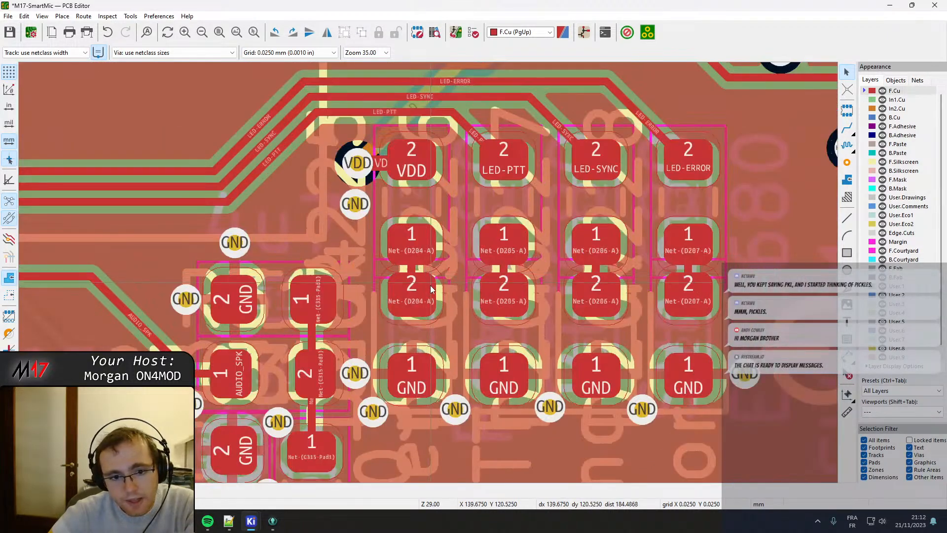
pyautogui.click(401, 292)
pyautogui.click(403, 298)
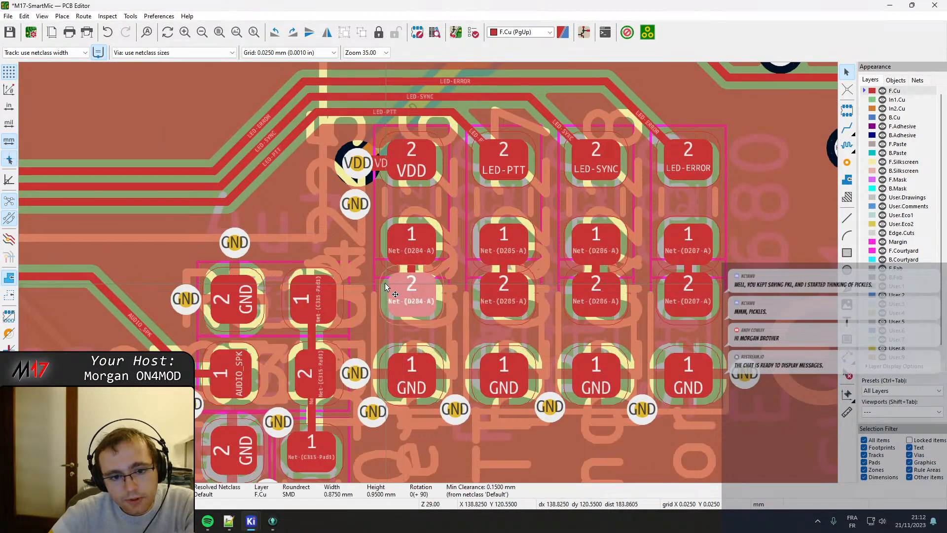
pyautogui.click(380, 281)
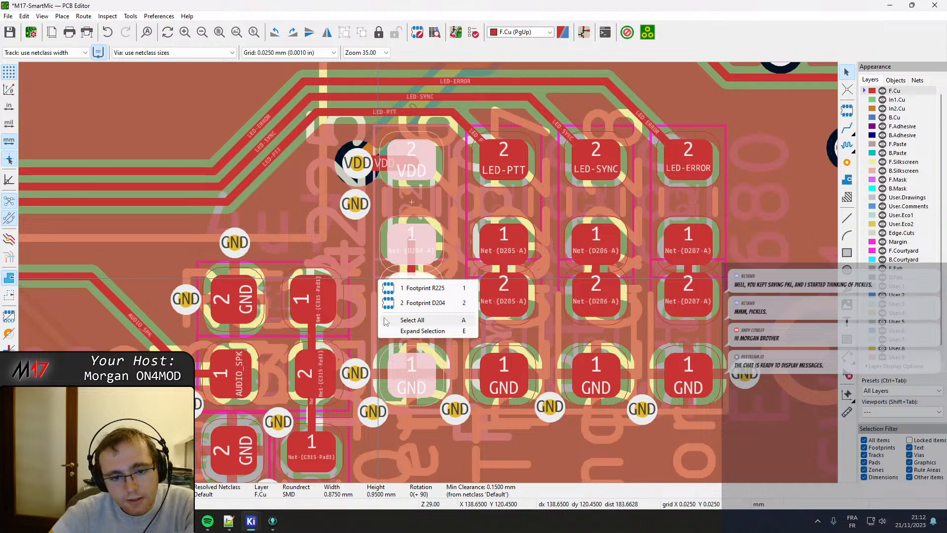
pyautogui.click(423, 302)
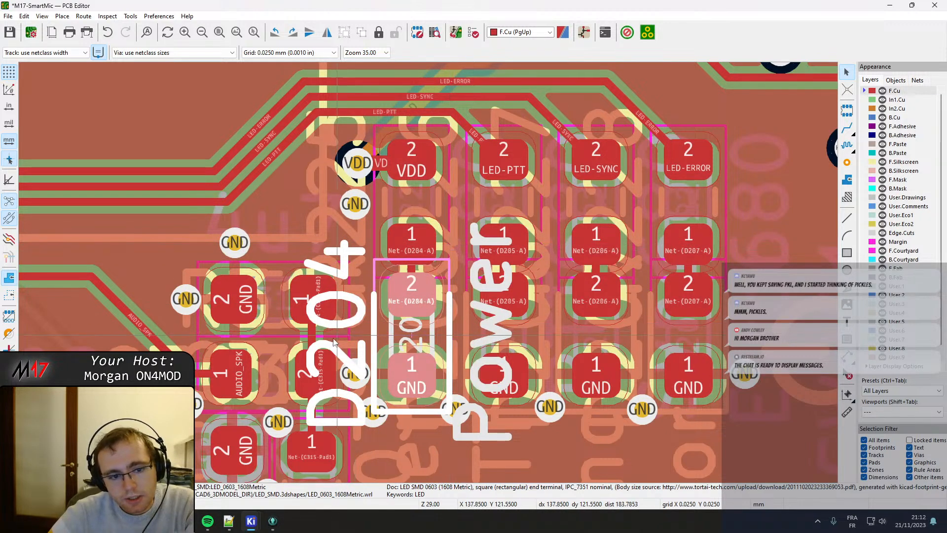
# Examine the replaced footprints across the board, from the microphone circuitry past the microcontroller to the radio connector J401.
pyautogui.scroll(-4, 538, 207)
pyautogui.moveTo(302, 331); pyautogui.dragTo(644, 167, button='middle')
pyautogui.moveTo(265, 256); pyautogui.dragTo(557, 183, button='middle')
pyautogui.moveTo(269, 215); pyautogui.dragTo(627, 256, button='middle')
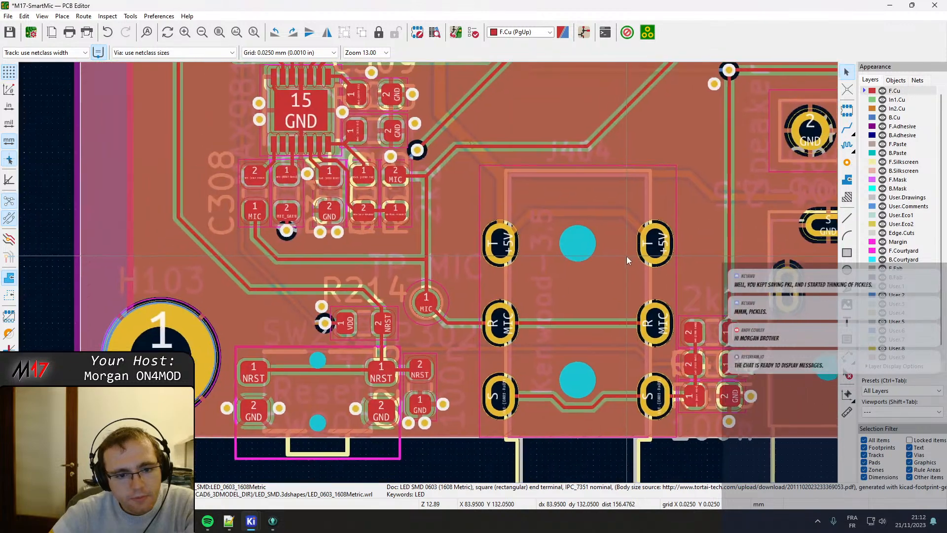
pyautogui.moveTo(402, 126); pyautogui.dragTo(462, 394, button='middle')
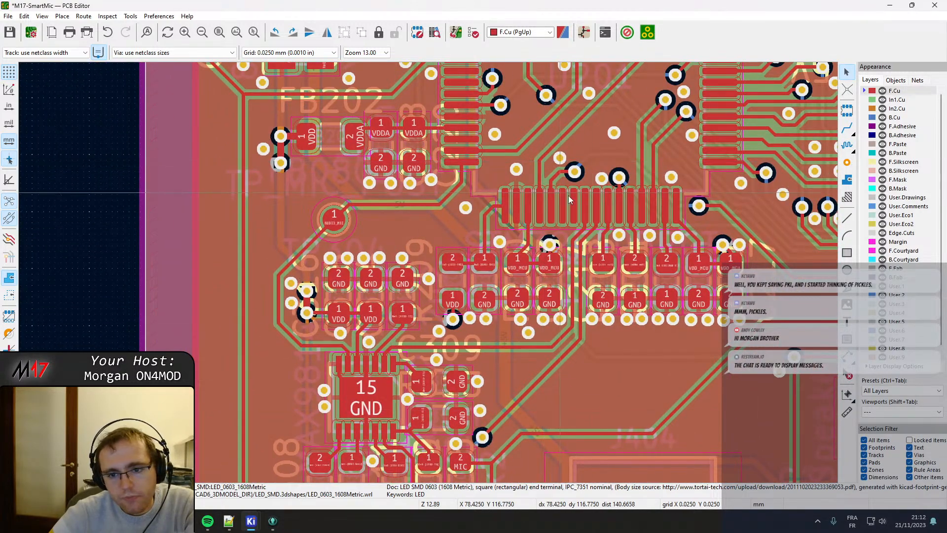
pyautogui.moveTo(662, 215); pyautogui.dragTo(629, 204, button='middle')
pyautogui.moveTo(472, 182); pyautogui.dragTo(474, 334, button='middle')
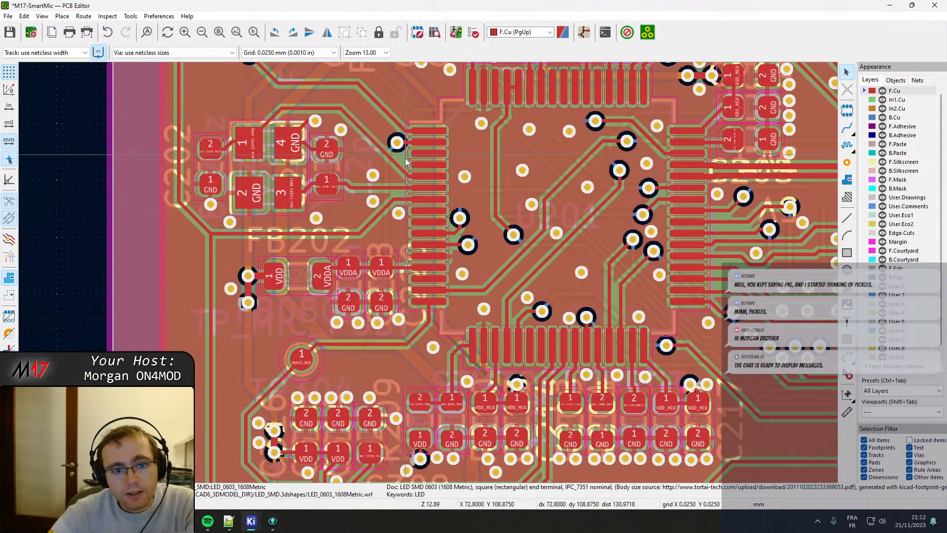
pyautogui.moveTo(406, 158); pyautogui.dragTo(407, 393, button='middle')
pyautogui.moveTo(455, 187); pyautogui.dragTo(420, 434, button='middle')
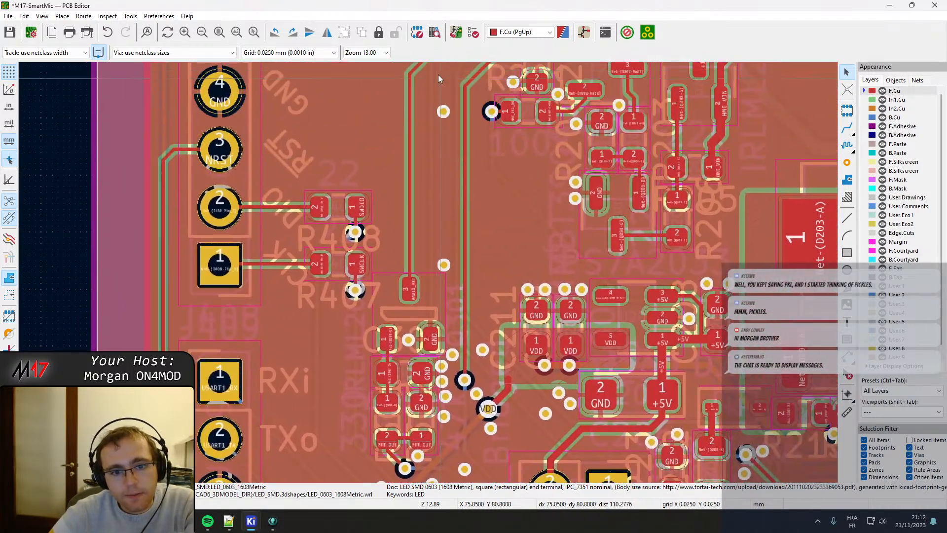
pyautogui.moveTo(499, 132); pyautogui.dragTo(351, 399, button='middle')
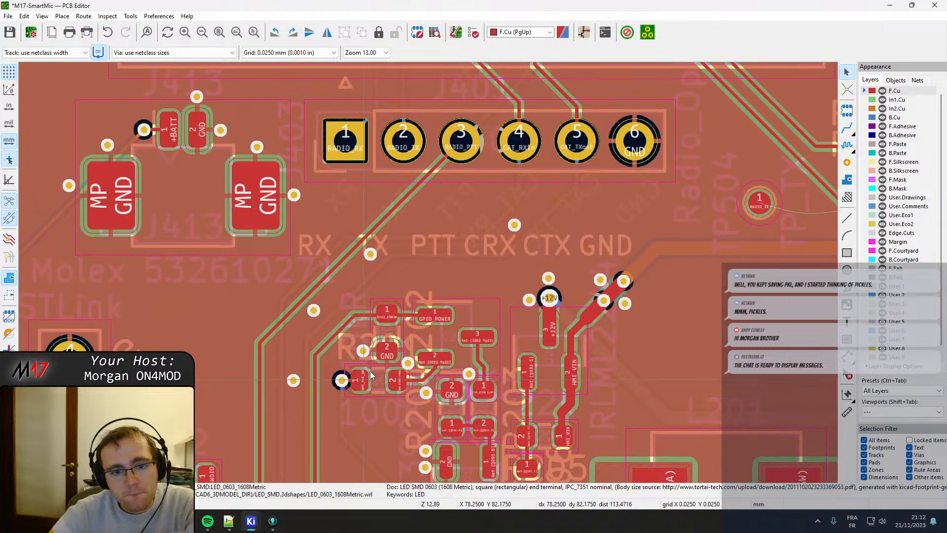
pyautogui.moveTo(285, 206); pyautogui.dragTo(282, 247, button='middle')
pyautogui.scroll(-4, 282, 247)
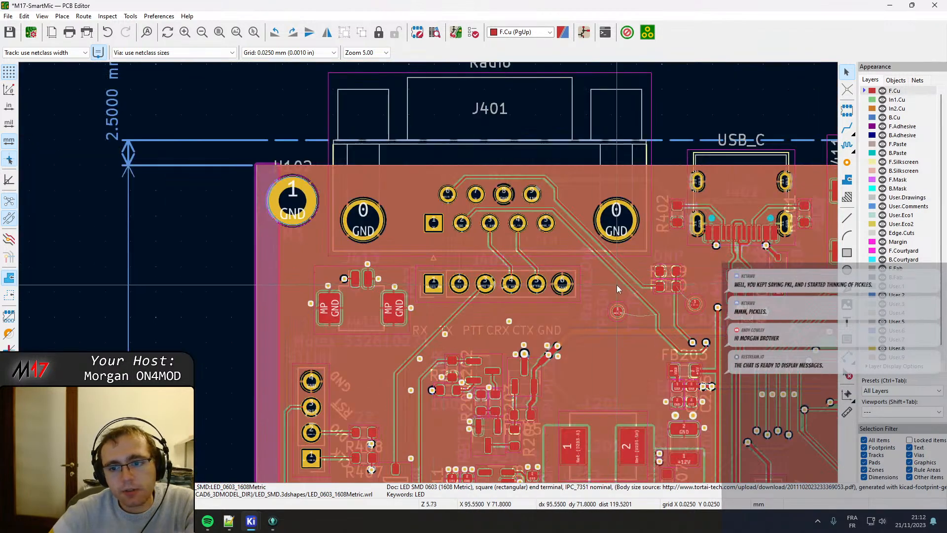
# Move resistor R510 up slightly on the board so it clears the R509 footprint below it.
pyautogui.scroll(8, 617, 285)
pyautogui.moveTo(455, 303); pyautogui.dragTo(387, 281, button='middle')
pyautogui.click(403, 247)
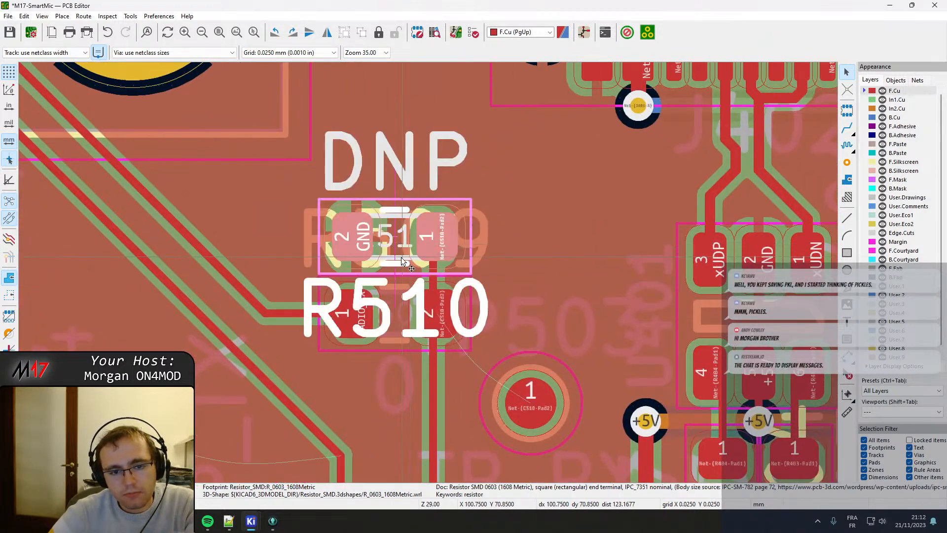
pyautogui.moveTo(400, 250); pyautogui.dragTo(393, 226)
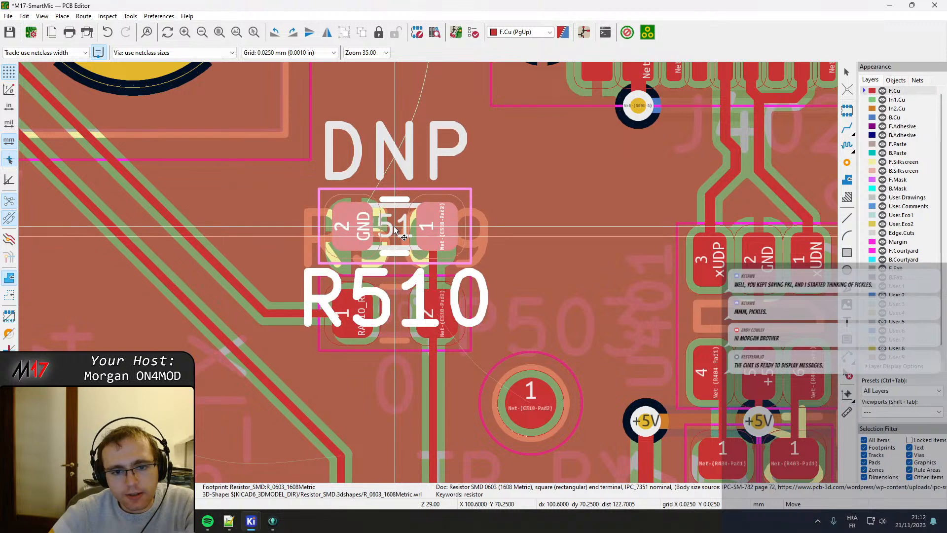
pyautogui.click(438, 305)
# Shift R509 and R510 slightly left so their Net-(C510) pads line up on the vertical track connecting them.
pyautogui.click(441, 320)
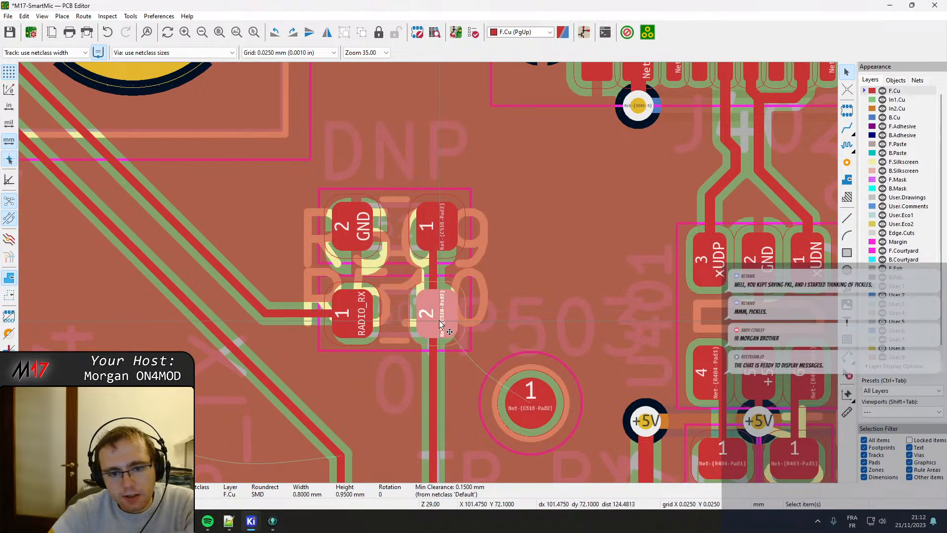
pyautogui.moveTo(436, 313); pyautogui.dragTo(432, 315)
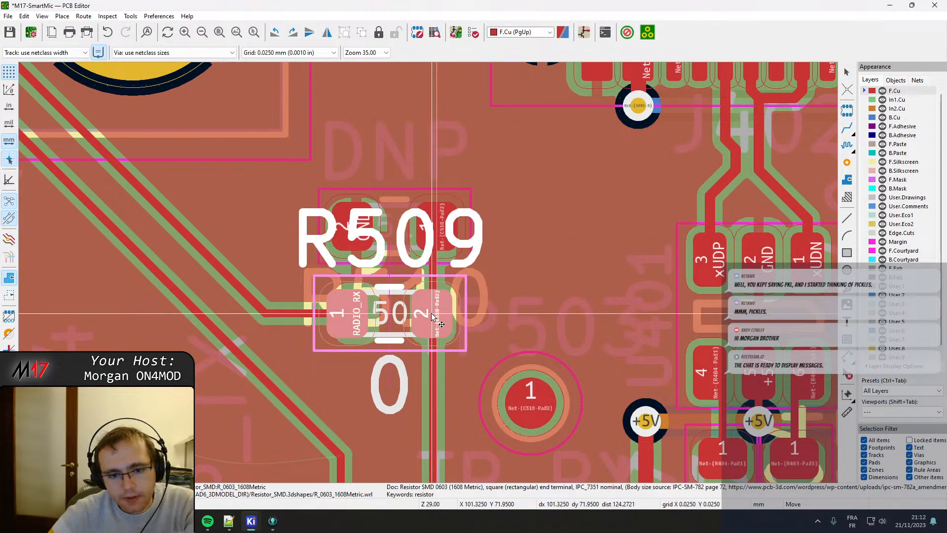
pyautogui.click(432, 315)
pyautogui.click(437, 236)
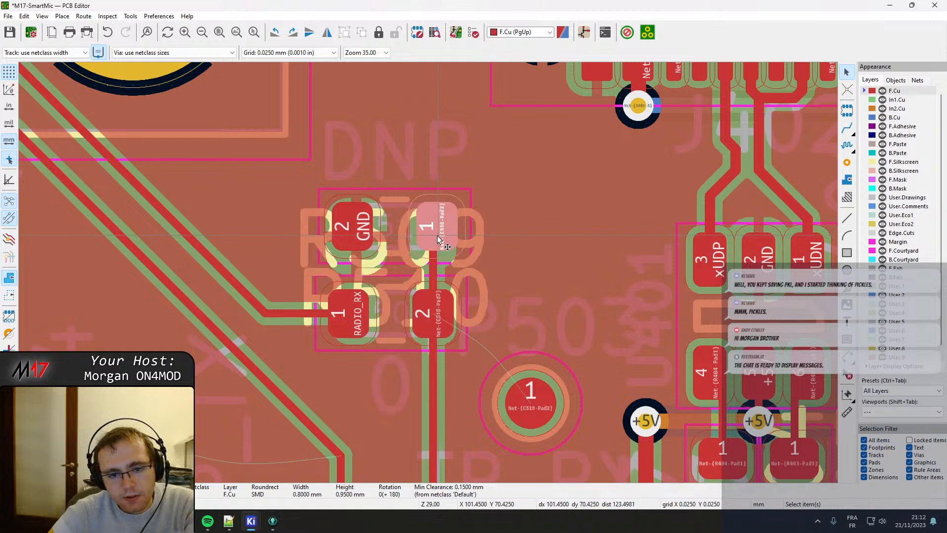
pyautogui.press('m')
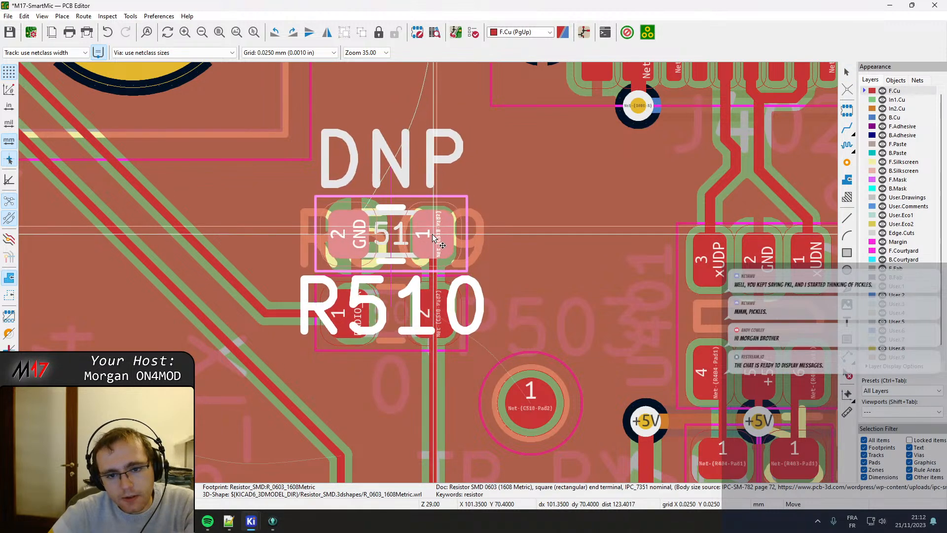
pyautogui.click(432, 237)
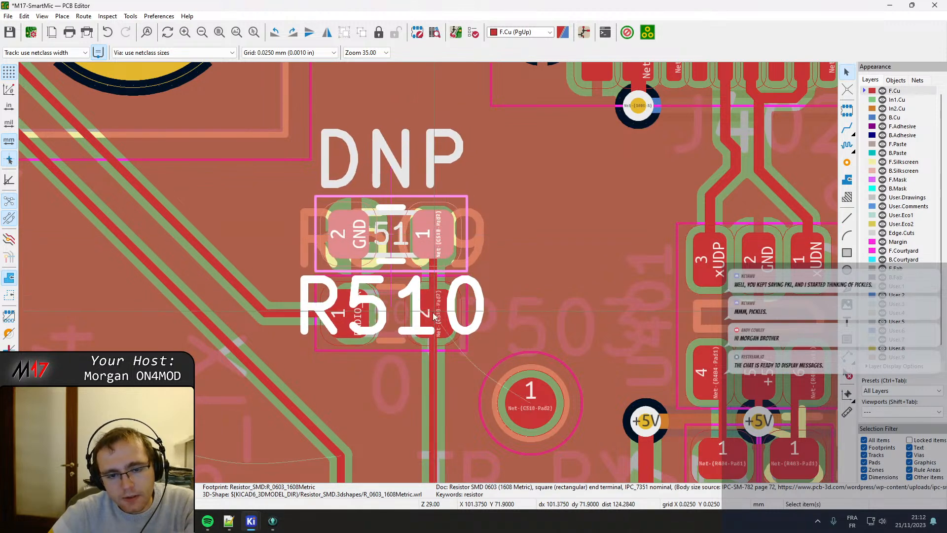
# Route the RADIO_RX track into the centre of R509 pad 1 and save the board.
pyautogui.click(407, 319)
pyautogui.click(434, 277)
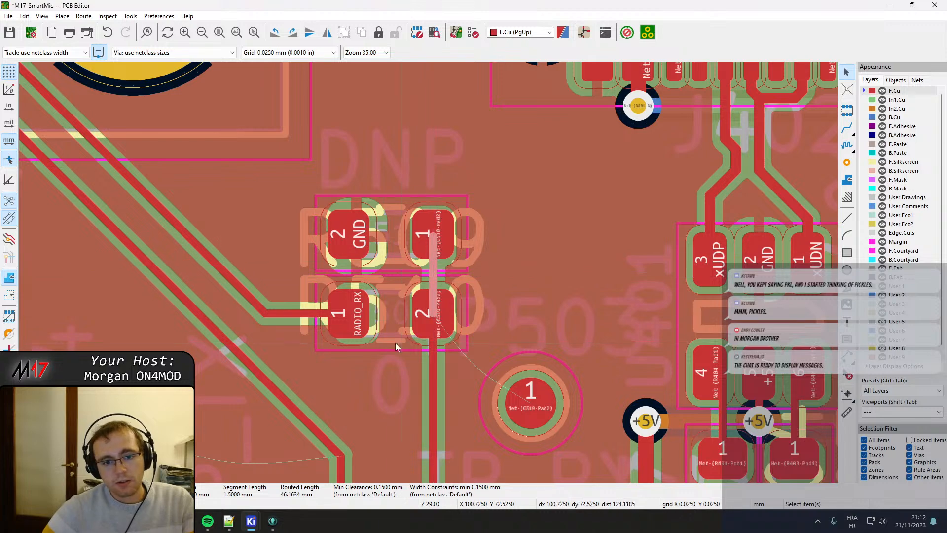
pyautogui.click(303, 313)
pyautogui.press('x')
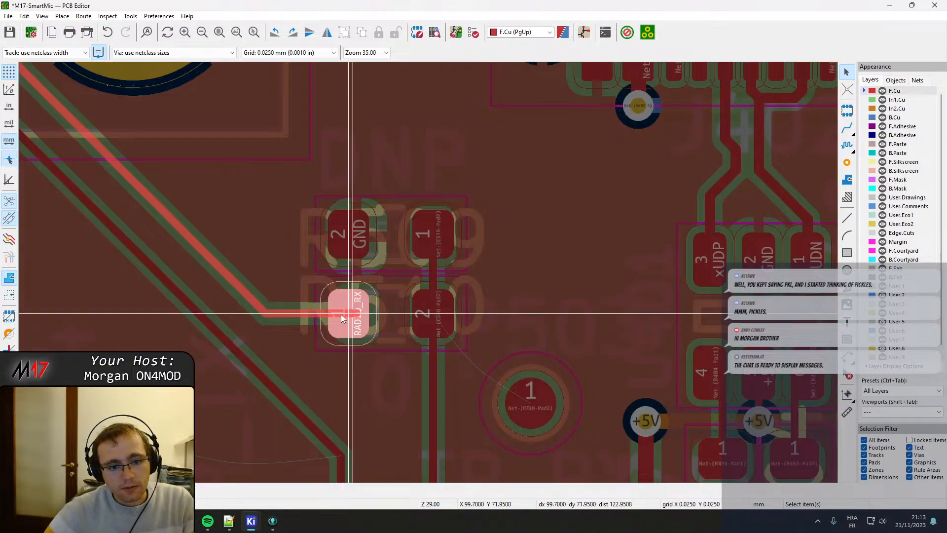
pyautogui.moveTo(316, 317); pyautogui.dragTo(338, 316)
pyautogui.scroll(-2, 337, 315)
pyautogui.hotkey('ctrl', 's')
# Move resistor R404 left, away from R403, so it lines up with pad 4 of U401.
pyautogui.scroll(2, 489, 289)
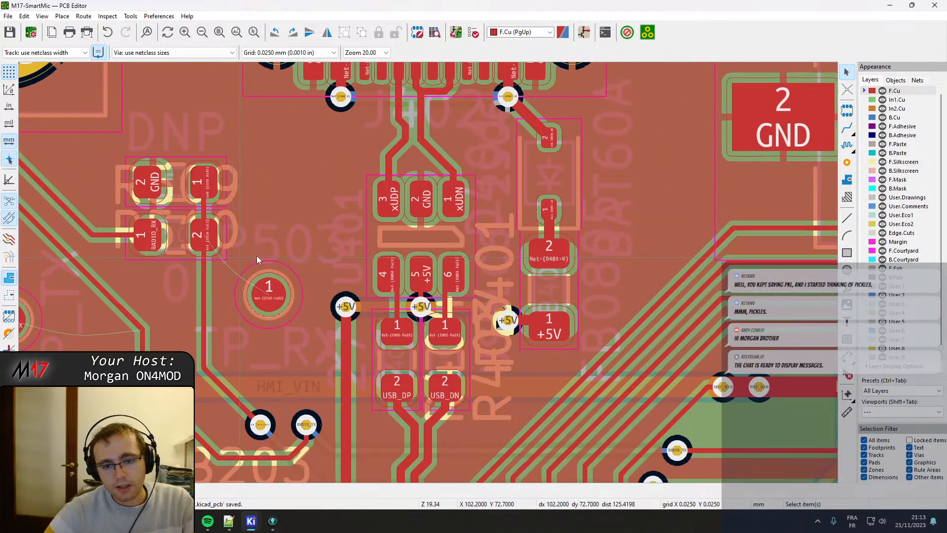
pyautogui.moveTo(428, 272); pyautogui.dragTo(410, 148, button='middle')
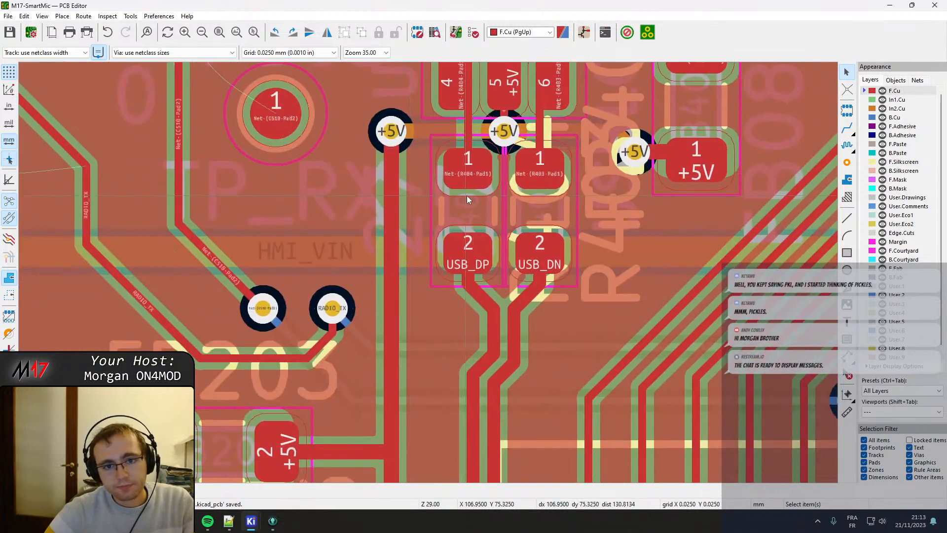
pyautogui.click(465, 145)
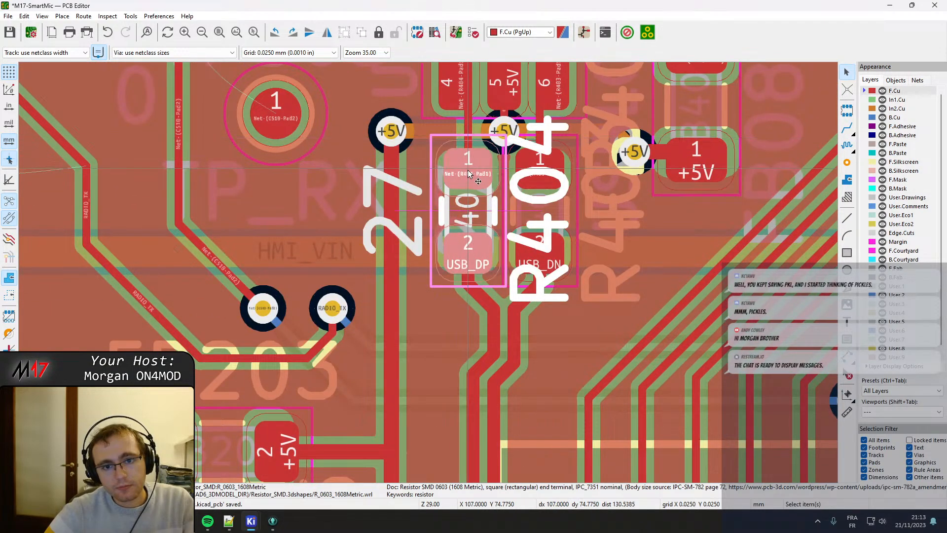
pyautogui.press('m')
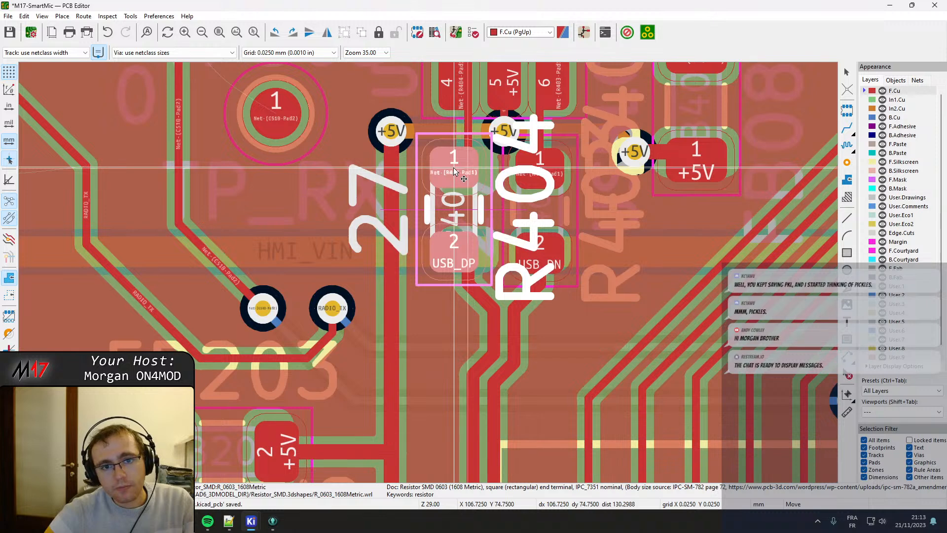
pyautogui.scroll(2, 454, 168)
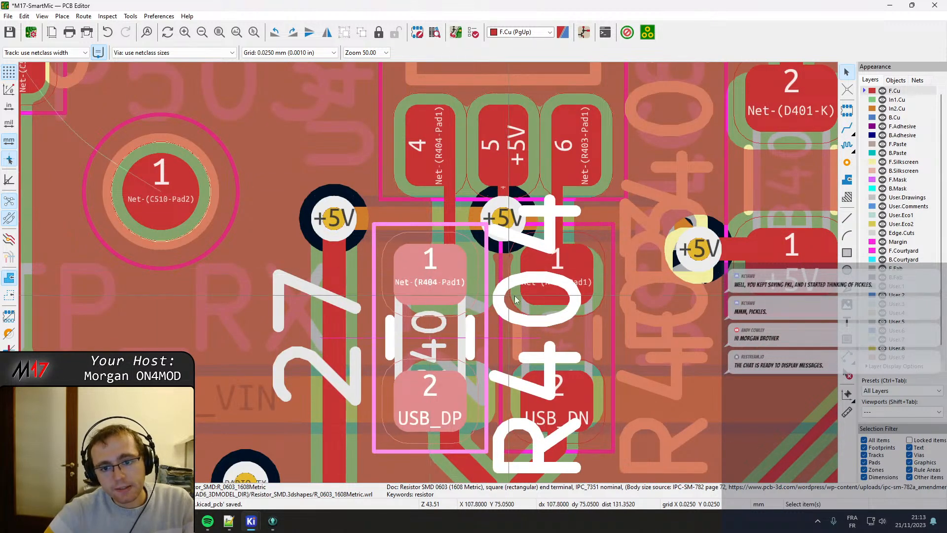
pyautogui.click(430, 276)
# Move resistor R403 right to line up with pad 6 of U401 and shift their connecting track onto the pad centres.
pyautogui.click(539, 277)
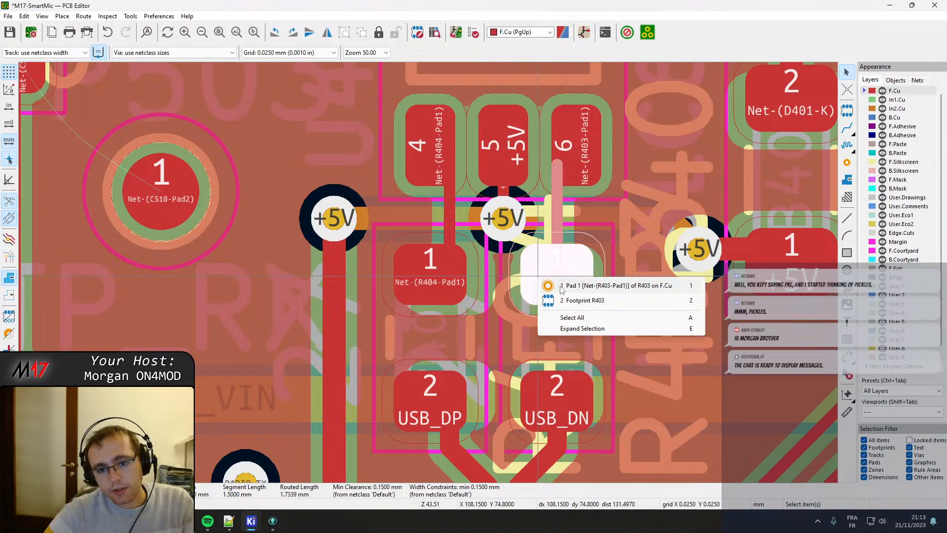
pyautogui.click(553, 285)
pyautogui.press('m')
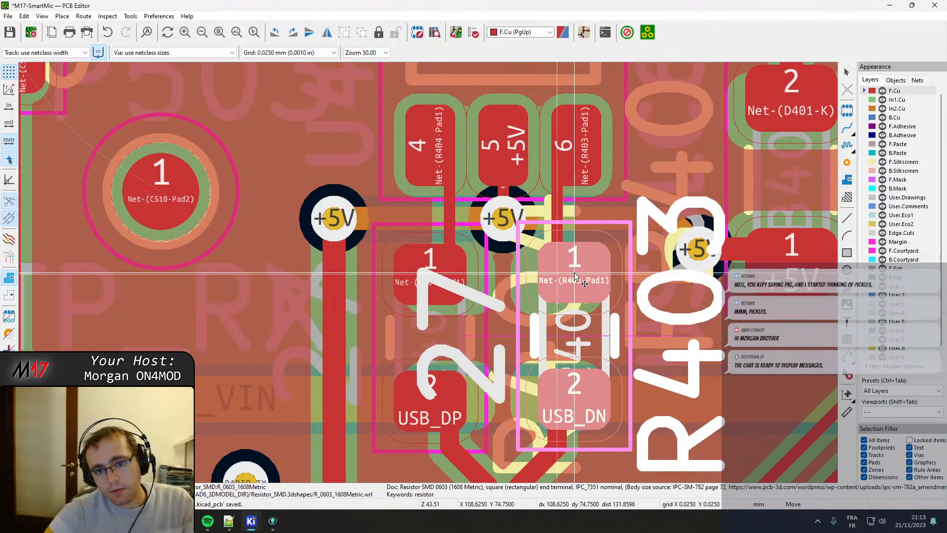
pyautogui.click(554, 208)
pyautogui.moveTo(558, 188); pyautogui.dragTo(575, 150)
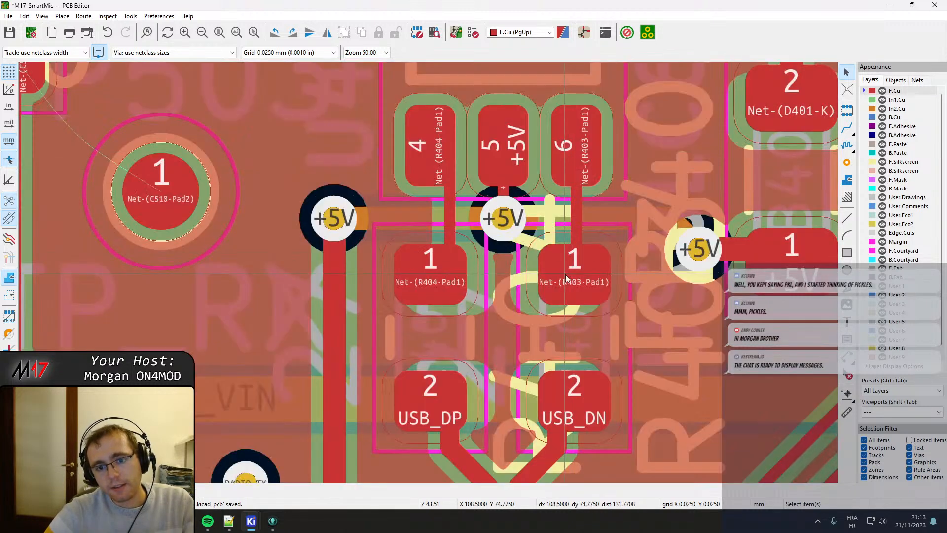
pyautogui.click(564, 276)
pyautogui.moveTo(561, 276); pyautogui.dragTo(576, 282)
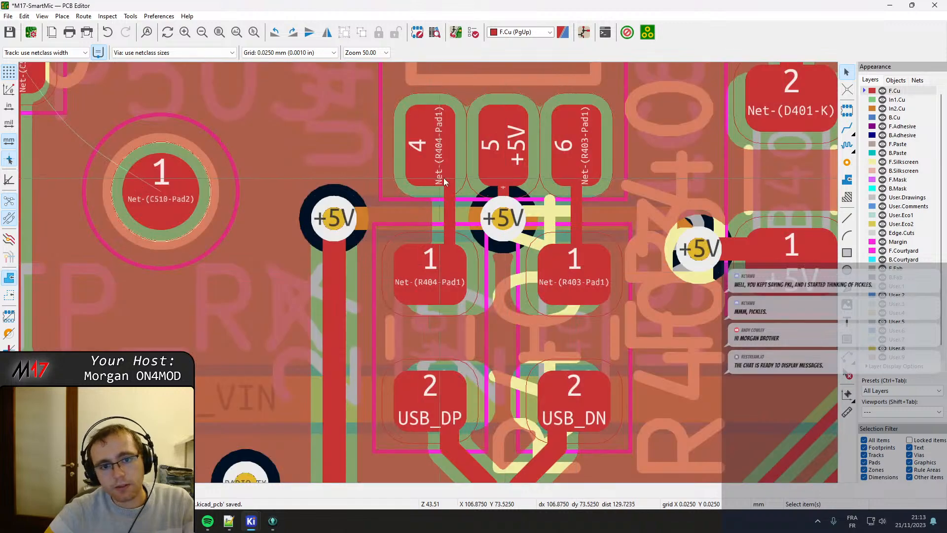
# Shift the track between U401 pad 4 and R404 pad 1 left onto the pad centres.
pyautogui.click(450, 192)
pyautogui.moveTo(448, 166); pyautogui.dragTo(432, 151)
pyautogui.click(451, 193)
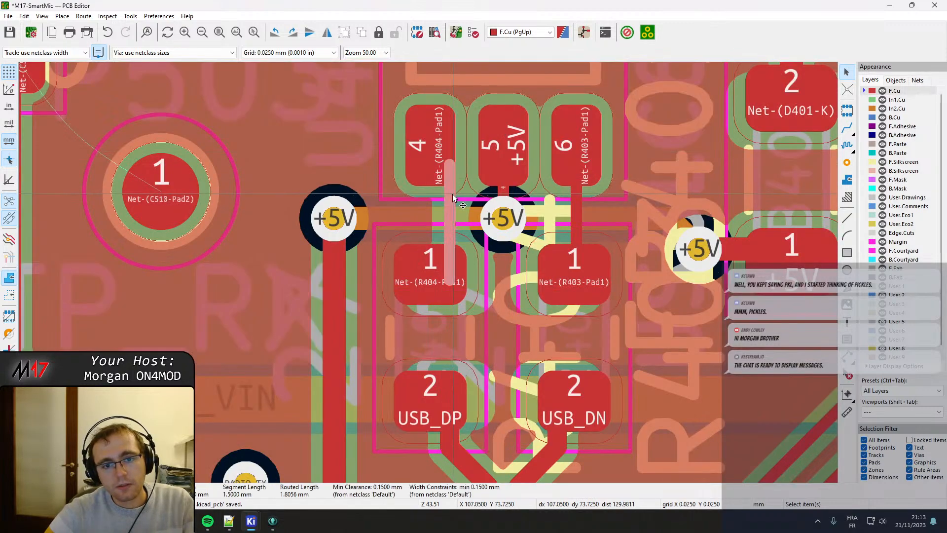
pyautogui.moveTo(449, 208); pyautogui.dragTo(434, 150)
pyautogui.click(452, 273)
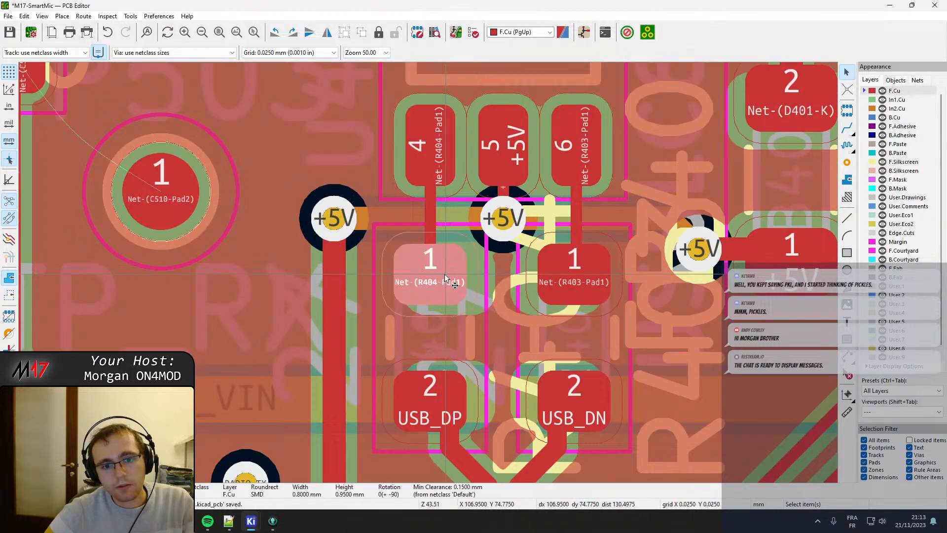
pyautogui.click(450, 279)
pyautogui.moveTo(450, 279); pyautogui.dragTo(432, 273)
# Delete the short USB_DP and USB_DN track segments between the lower pads of R404 and R403 and the long parallel tracks.
pyautogui.scroll(-3, 431, 272)
pyautogui.scroll(2, 445, 280)
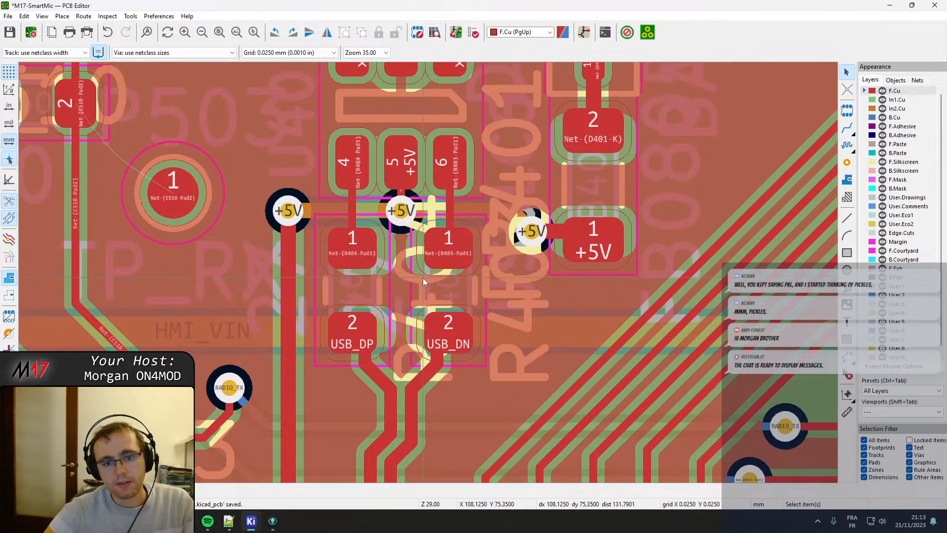
pyautogui.scroll(-3, 429, 293)
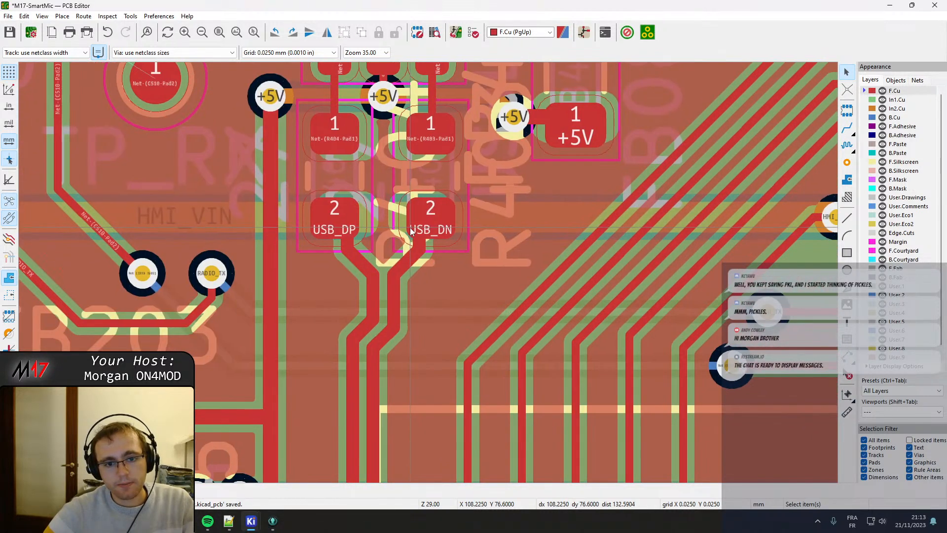
pyautogui.click(413, 252)
pyautogui.click(401, 296)
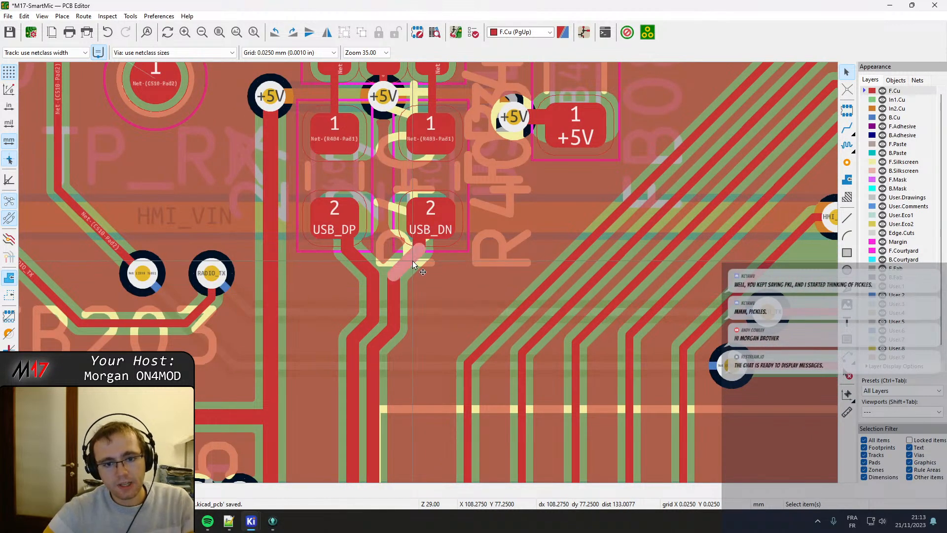
pyautogui.press('Delete')
pyautogui.click(421, 246)
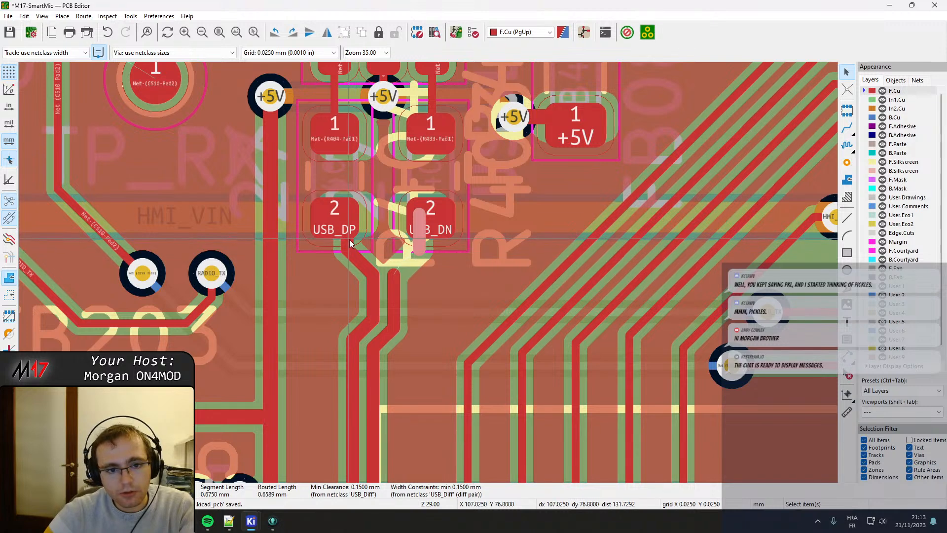
pyautogui.press('Delete')
pyautogui.press('Delete')
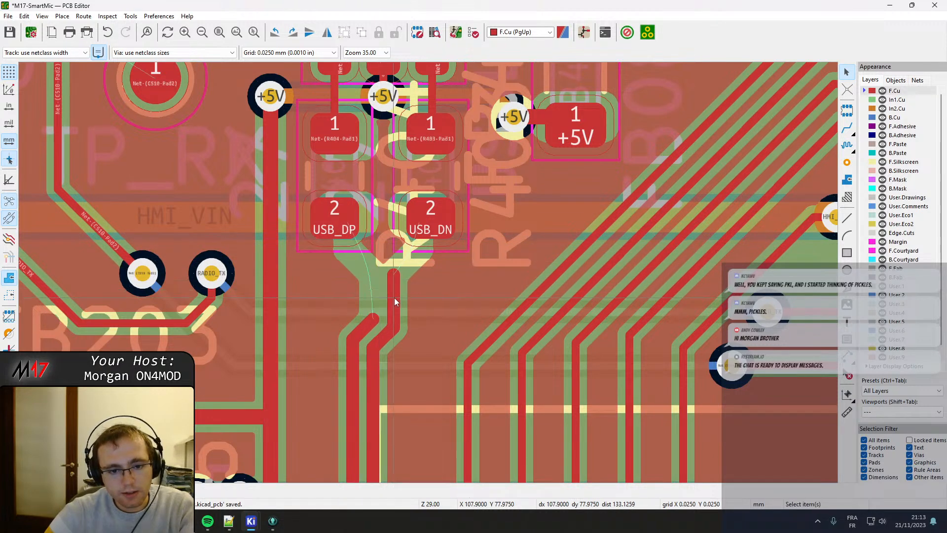
pyautogui.press('Delete')
pyautogui.press('Delete')
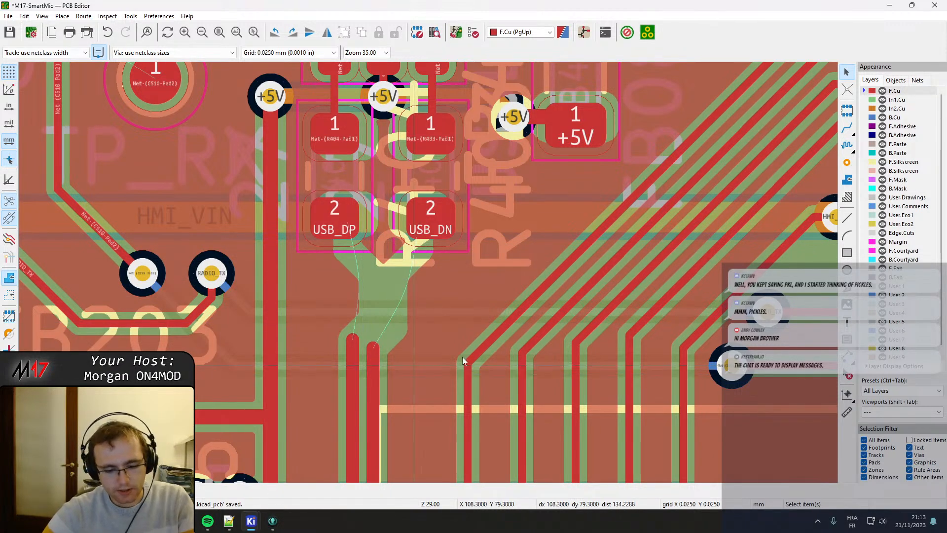
# Route the USB_DP/USB_DN differential pair from the ends of the parallel tracks to pad 2 of R404 and R403, and save the board.
pyautogui.click(846, 136)
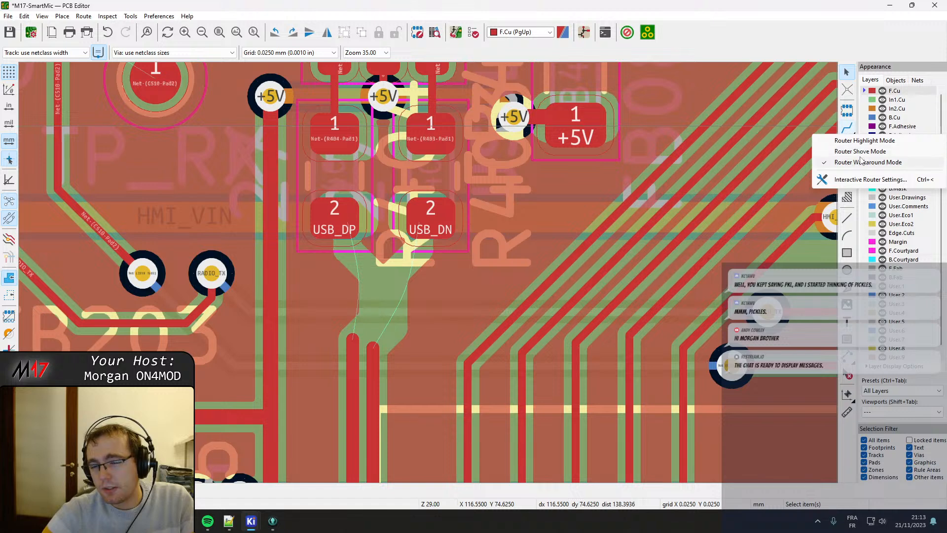
pyautogui.click(852, 132)
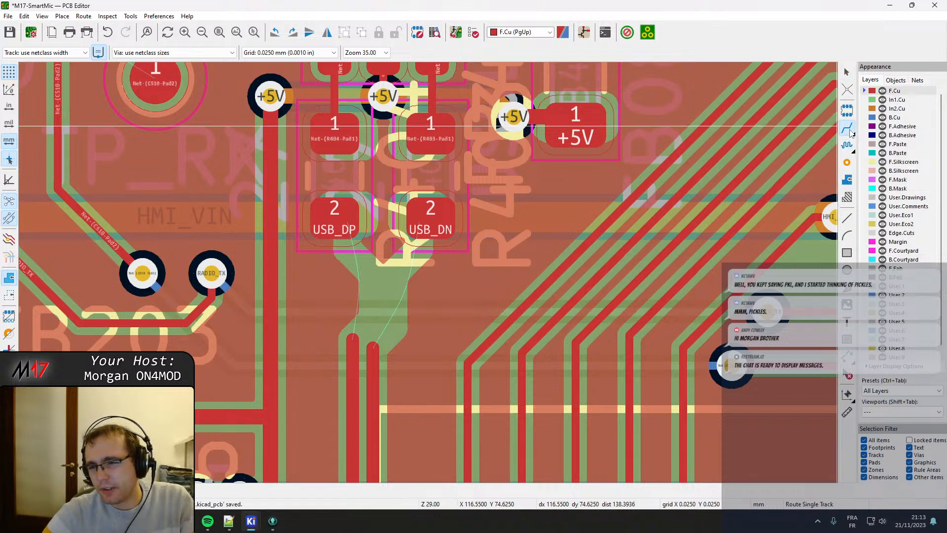
pyautogui.click(825, 128)
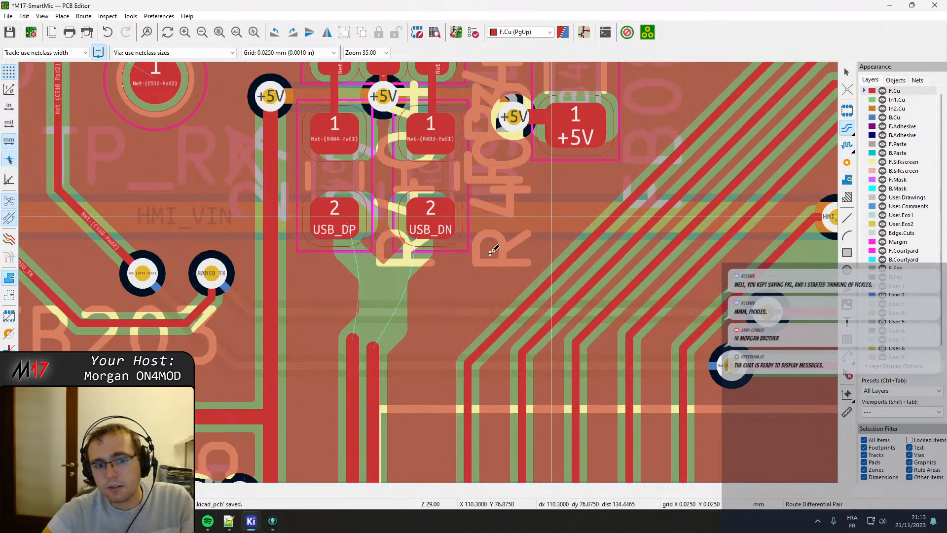
pyautogui.doubleClick(366, 344)
pyautogui.press('Escape')
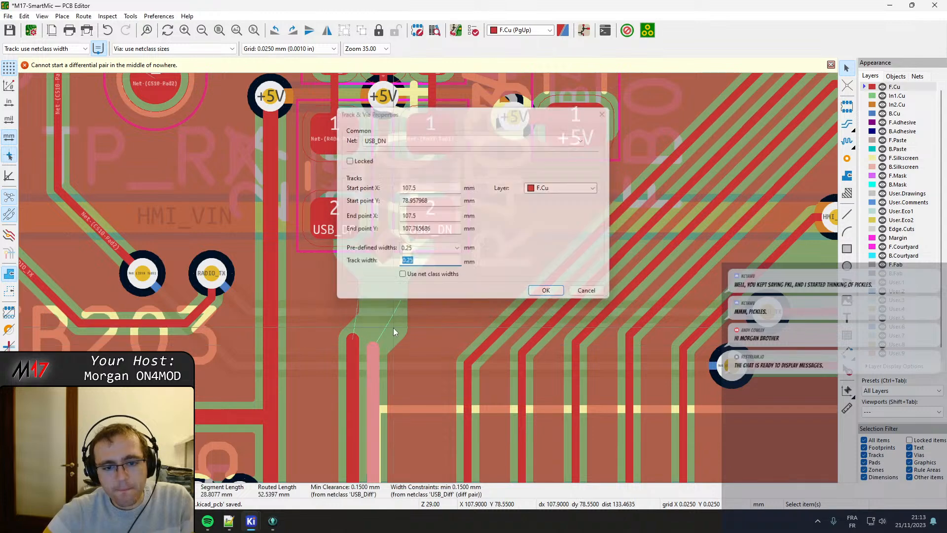
pyautogui.click(847, 124)
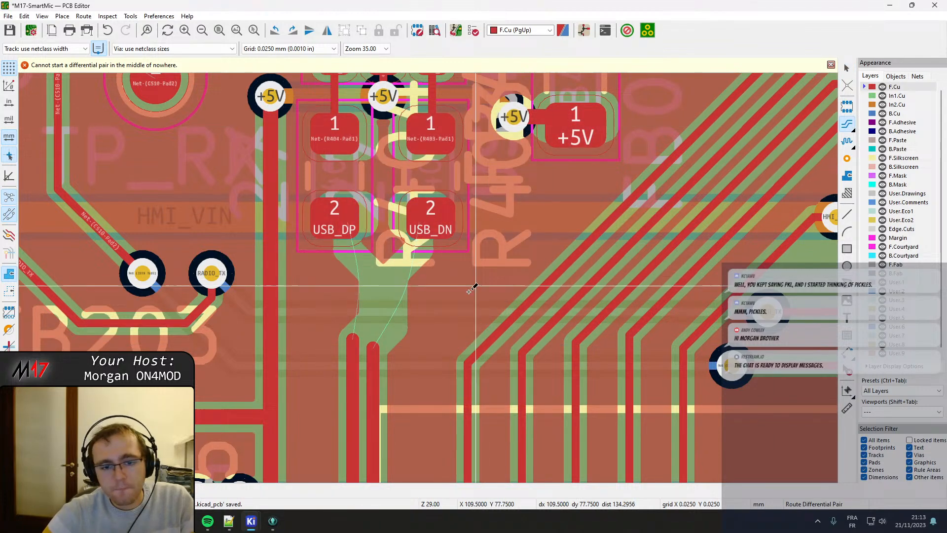
pyautogui.click(373, 346)
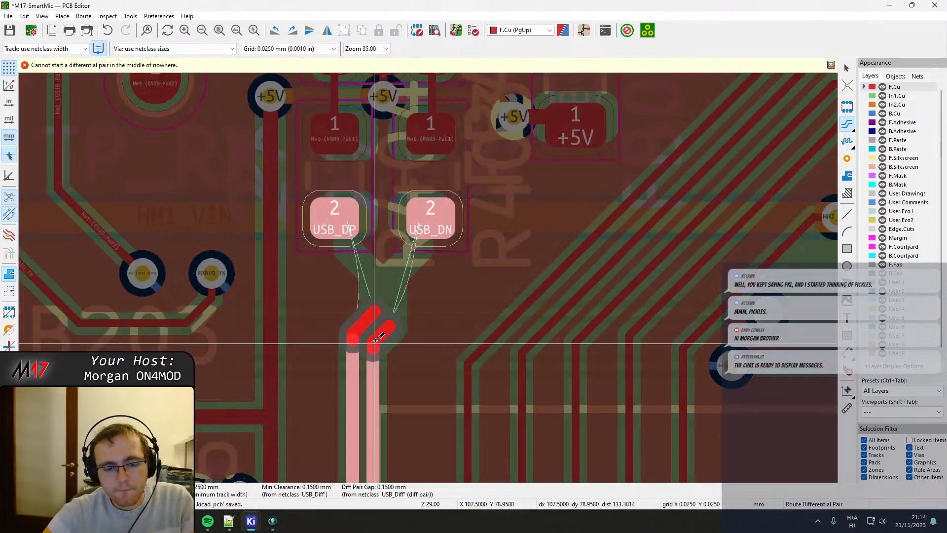
pyautogui.click(417, 223)
pyautogui.hotkey('ctrl', 's')
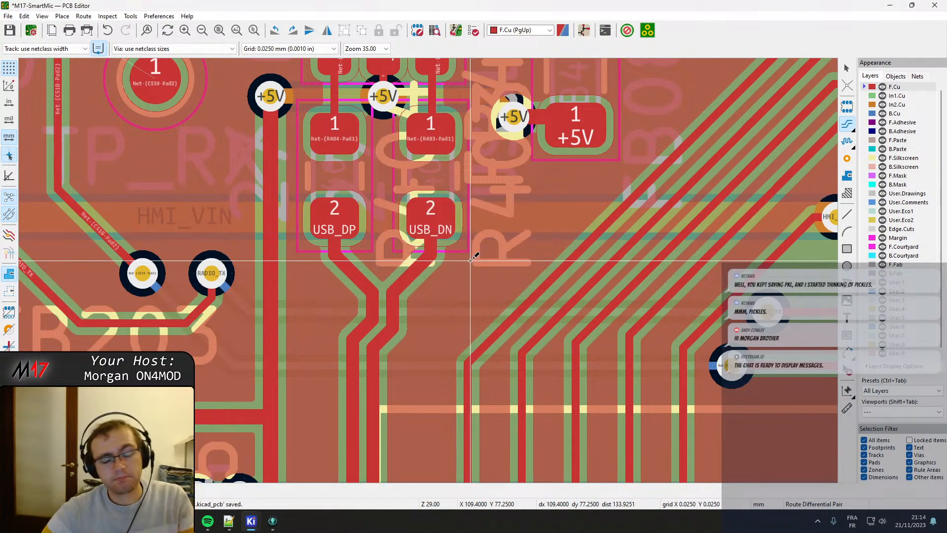
# Move ferrite bead FB401 slightly down, away from diode D401, keeping it vertically aligned with the diode.
pyautogui.scroll(-3, 495, 231)
pyautogui.moveTo(494, 234); pyautogui.dragTo(381, 332, button='middle')
pyautogui.press('Escape')
pyautogui.click(390, 244)
pyautogui.scroll(3, 390, 246)
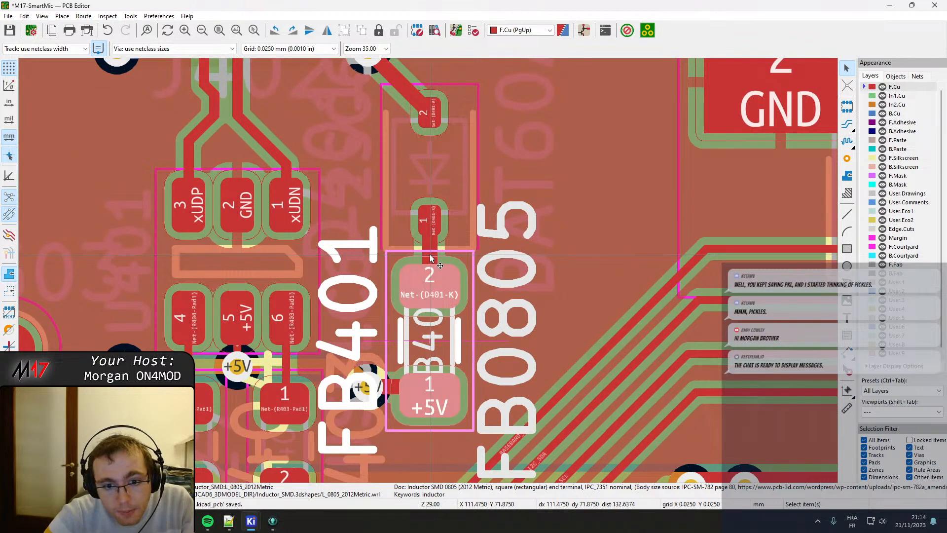
pyautogui.press('m')
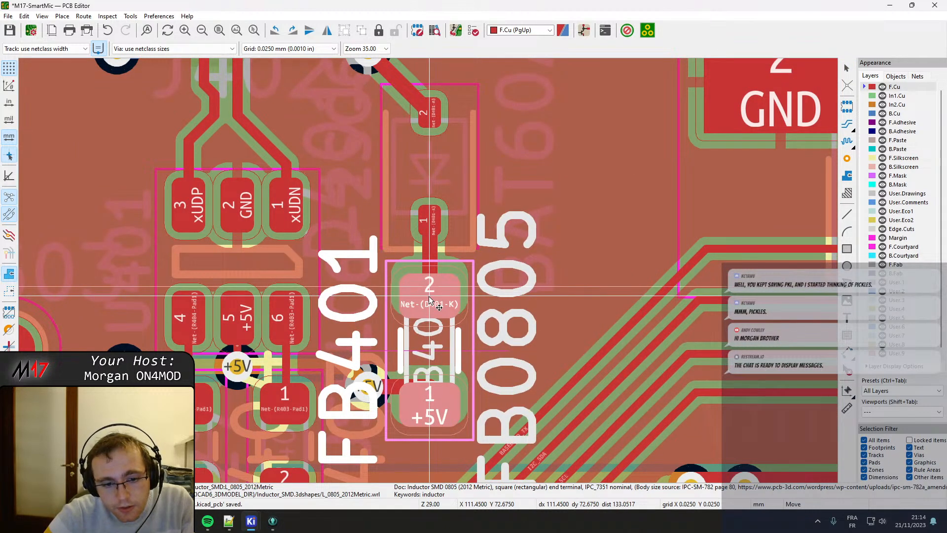
pyautogui.click(431, 301)
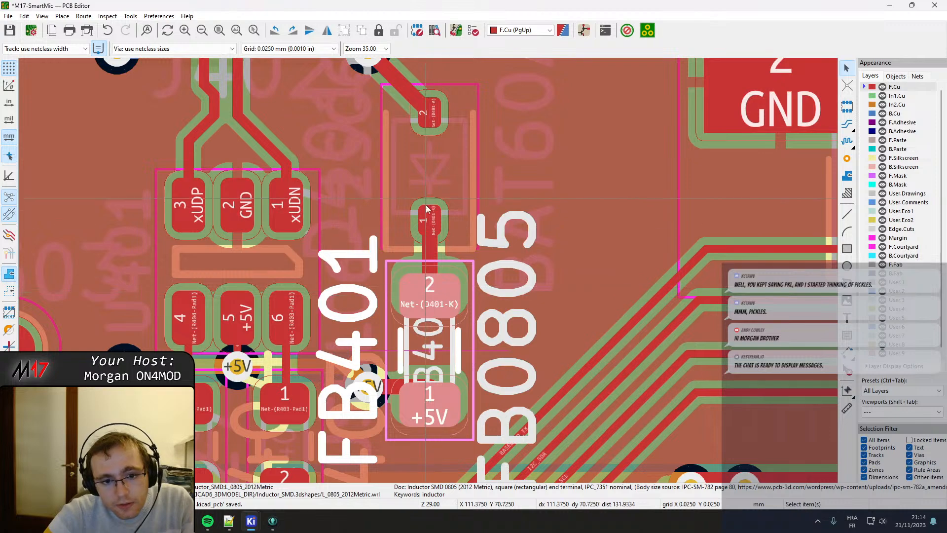
# Drag the +5V via beside FB401 down with its tracks, level with the lower half of pad 1.
pyautogui.click(408, 223)
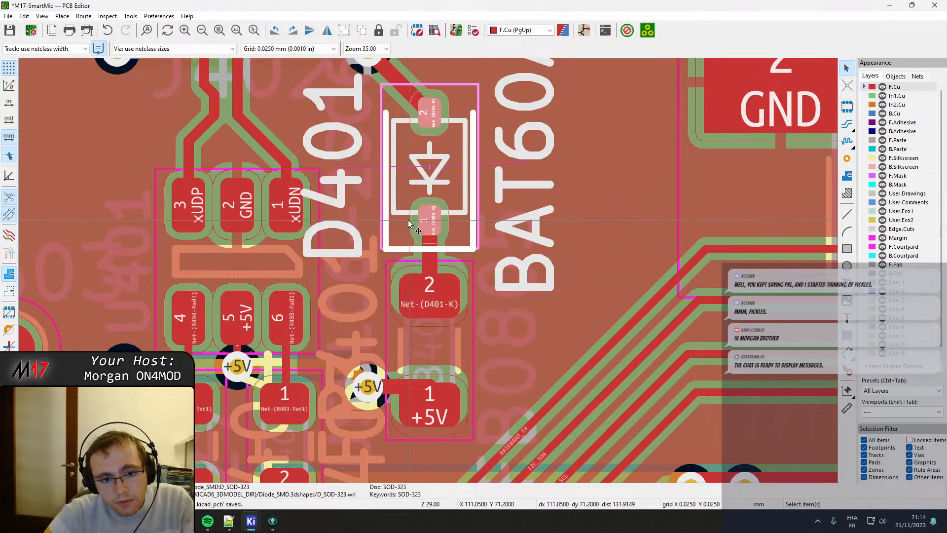
pyautogui.scroll(-3, 410, 224)
pyautogui.scroll(1, 435, 269)
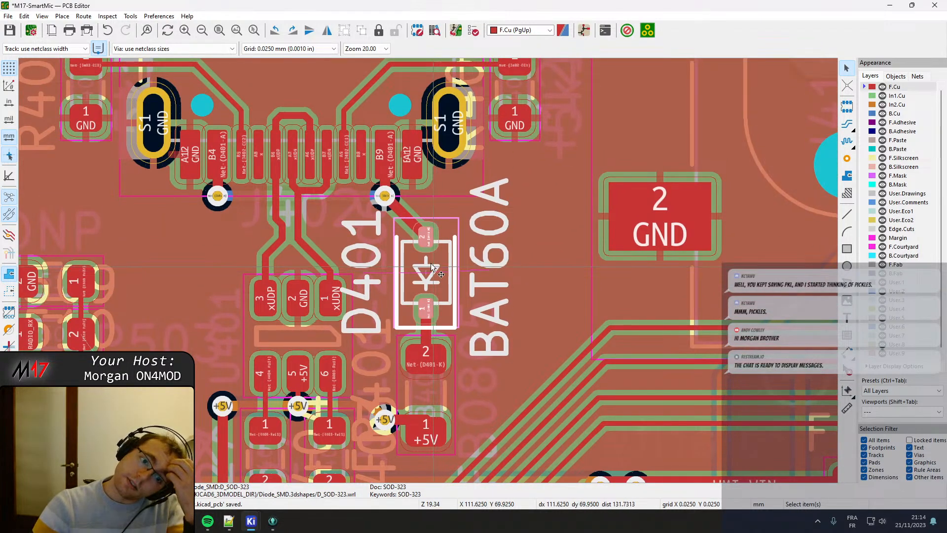
pyautogui.scroll(4, 430, 264)
pyautogui.moveTo(420, 383); pyautogui.dragTo(460, 166, button='middle')
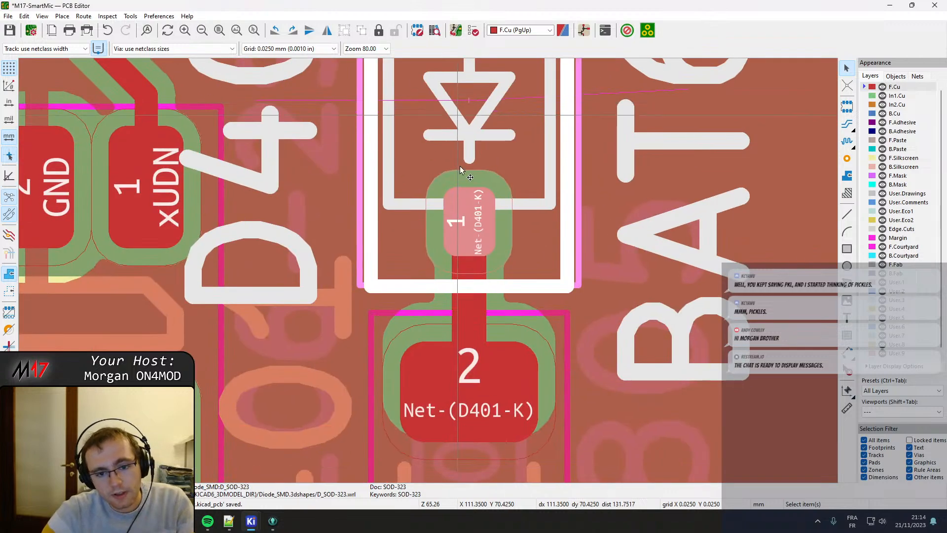
pyautogui.moveTo(442, 348); pyautogui.dragTo(481, 151, button='middle')
pyautogui.moveTo(393, 391); pyautogui.dragTo(426, 151, button='middle')
pyautogui.click(405, 166)
pyautogui.press('d')
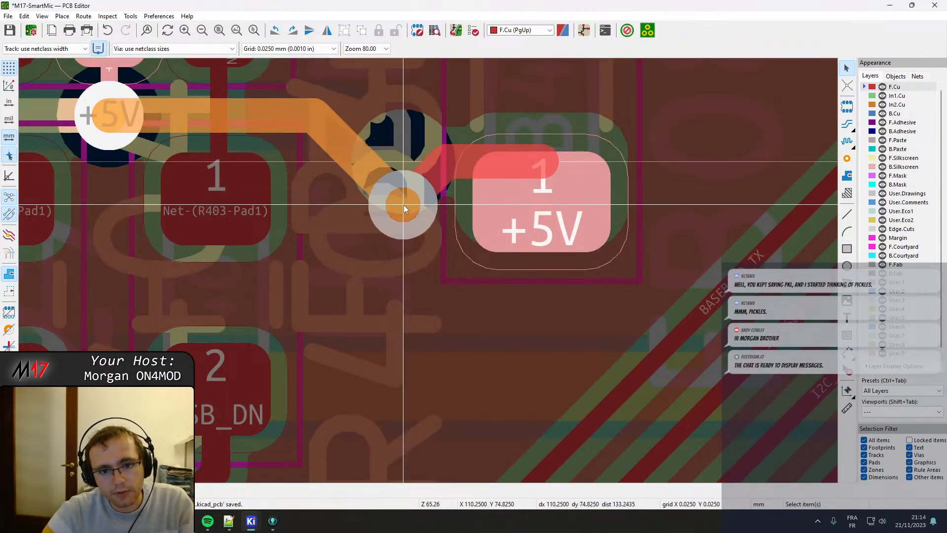
pyautogui.click(403, 205)
# Reshape the +5V track from the moved via so it enters FB401 pad 1 horizontally, and refill all zones.
pyautogui.click(447, 174)
pyautogui.click(470, 160)
pyautogui.press('d')
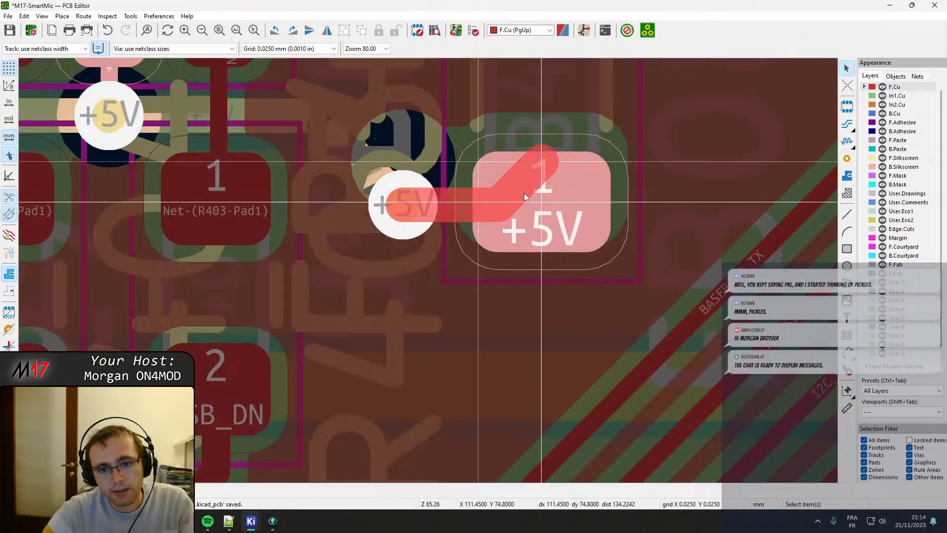
pyautogui.click(526, 197)
pyautogui.click(534, 169)
pyautogui.press('d')
pyautogui.click(549, 198)
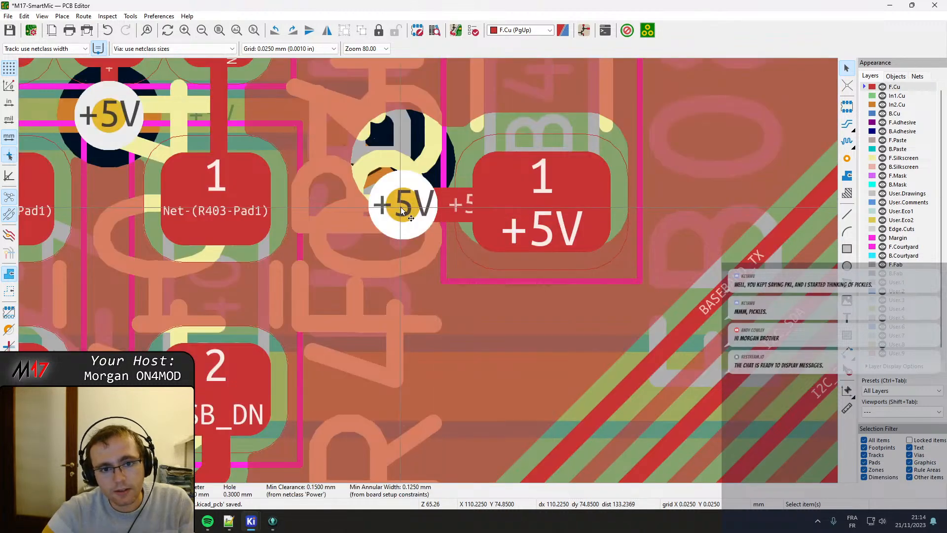
pyautogui.press('b')
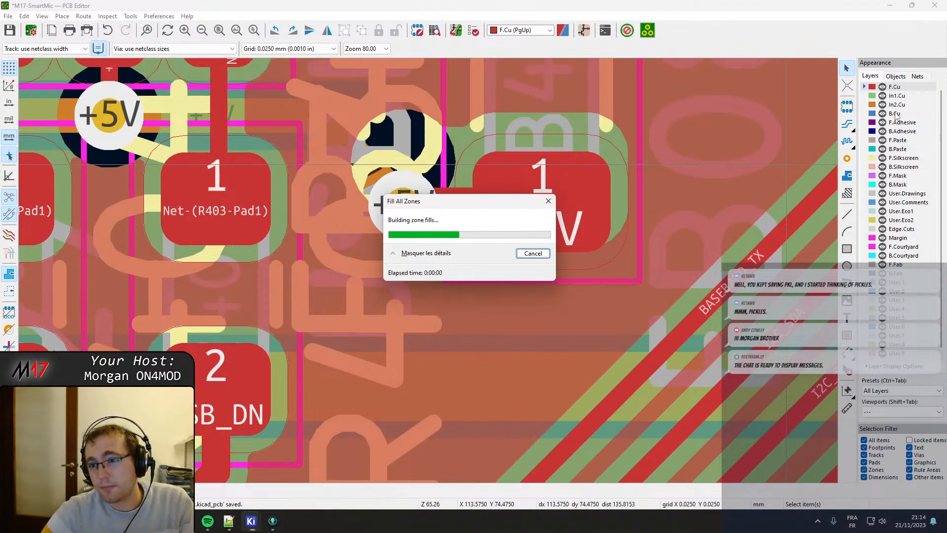
# Inspect the +5V and HMI_VIN routing on the In2.Cu layer, and return to F.Cu.
pyautogui.click(897, 105)
pyautogui.scroll(-3, 451, 212)
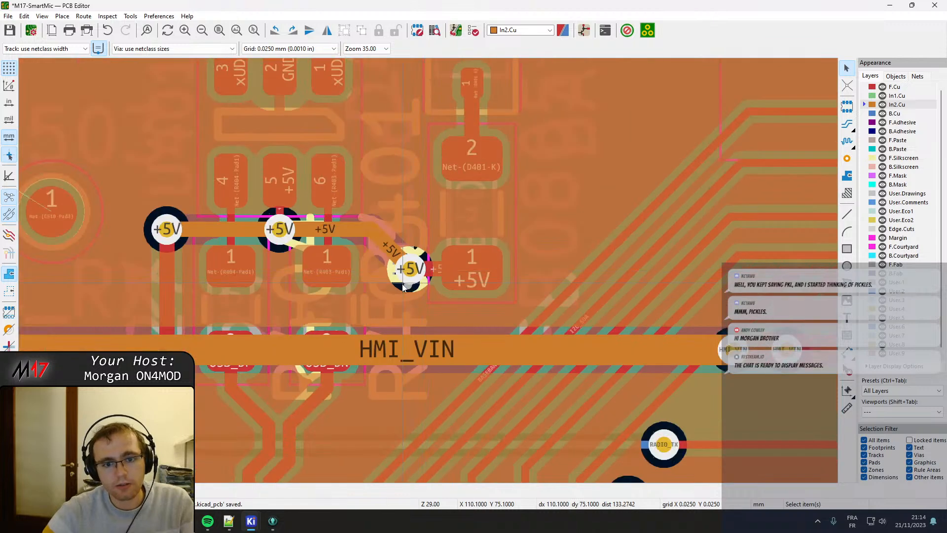
pyautogui.scroll(-1, 448, 280)
pyautogui.moveTo(448, 280); pyautogui.dragTo(331, 246, button='middle')
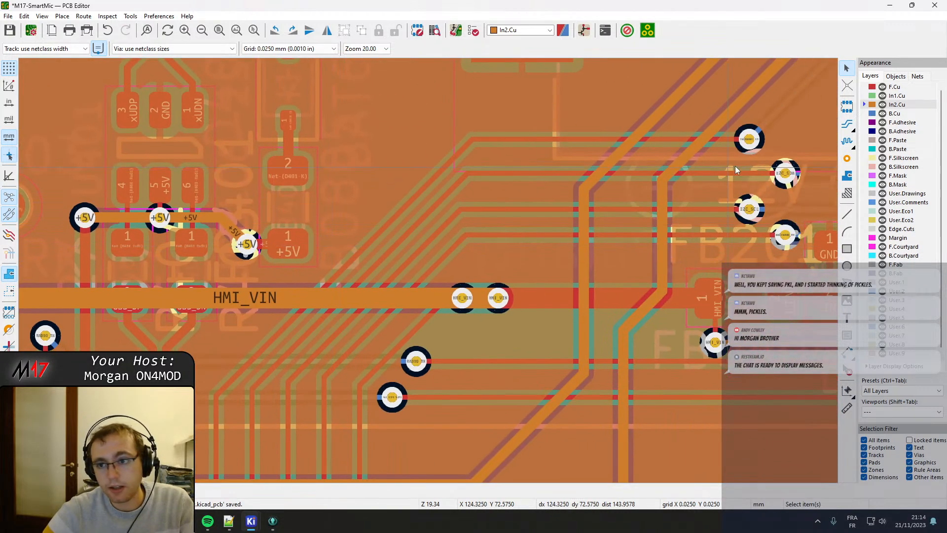
pyautogui.click(895, 87)
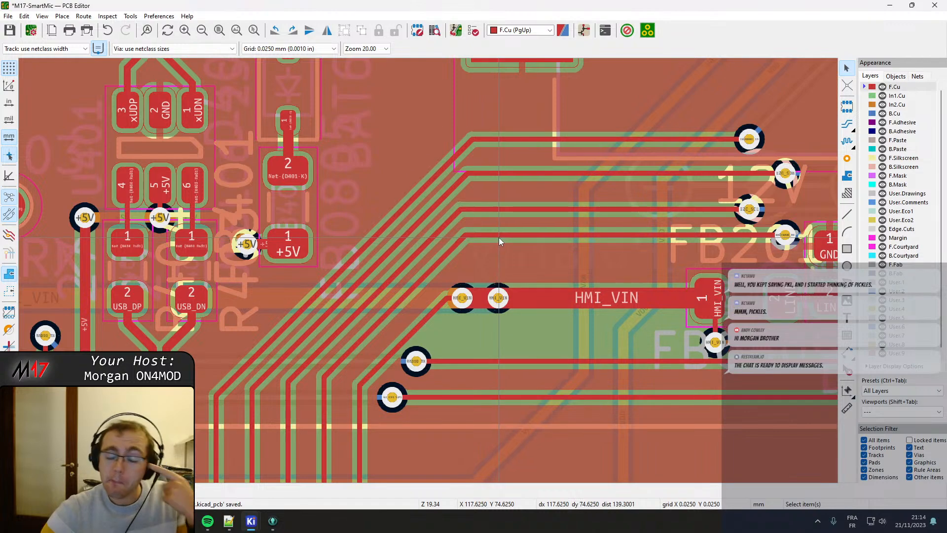
# Move ferrite bead FB201 slightly left, away from C201, keeping pad 1 connected to the HMI_VIN via below it.
pyautogui.moveTo(597, 185); pyautogui.dragTo(267, 213, button='middle')
pyautogui.scroll(-1, 573, 215)
pyautogui.scroll(4, 429, 274)
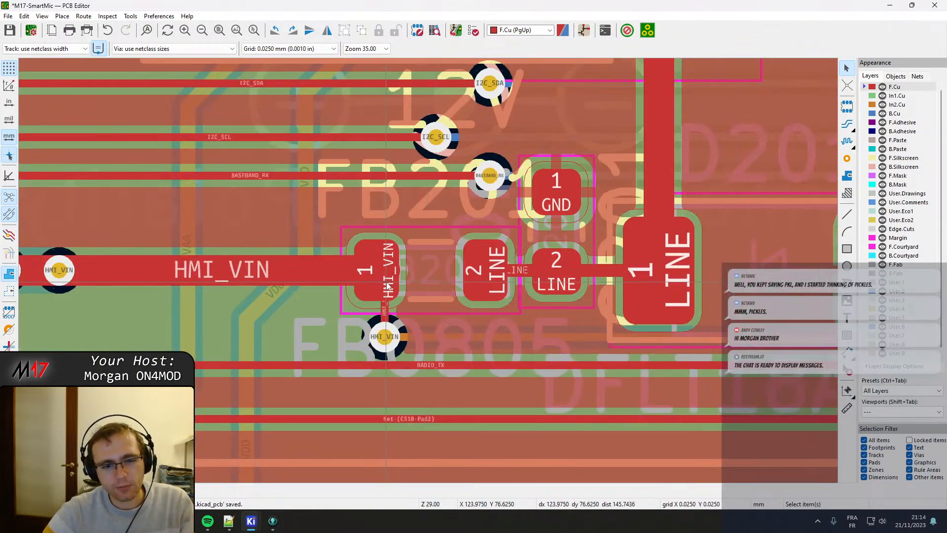
pyautogui.click(395, 282)
pyautogui.click(454, 273)
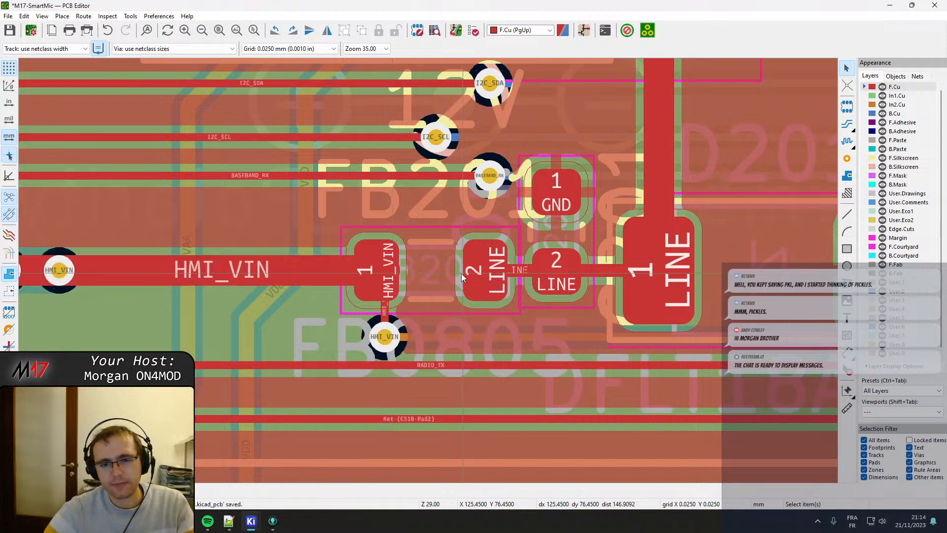
pyautogui.moveTo(454, 273); pyautogui.dragTo(397, 259, button='middle')
pyautogui.click(396, 257)
pyautogui.moveTo(396, 257); pyautogui.dragTo(331, 261)
pyautogui.click(322, 266)
pyautogui.click(335, 273)
# Delete the short leftover HMI_VIN segment at FB201 pad 1 and shorten the long HMI_VIN track to the pad centre.
pyautogui.click(333, 256)
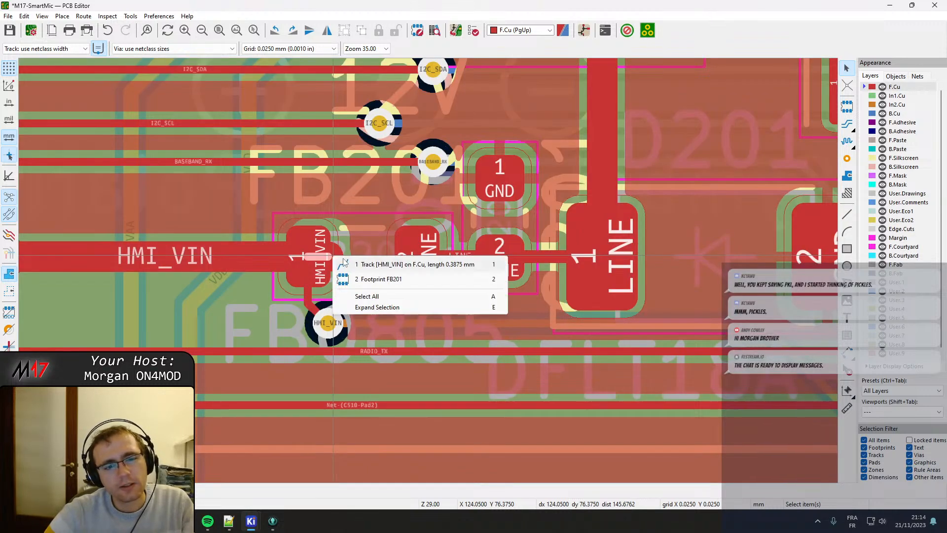
pyautogui.click(349, 261)
pyautogui.press('Escape')
pyautogui.click(340, 255)
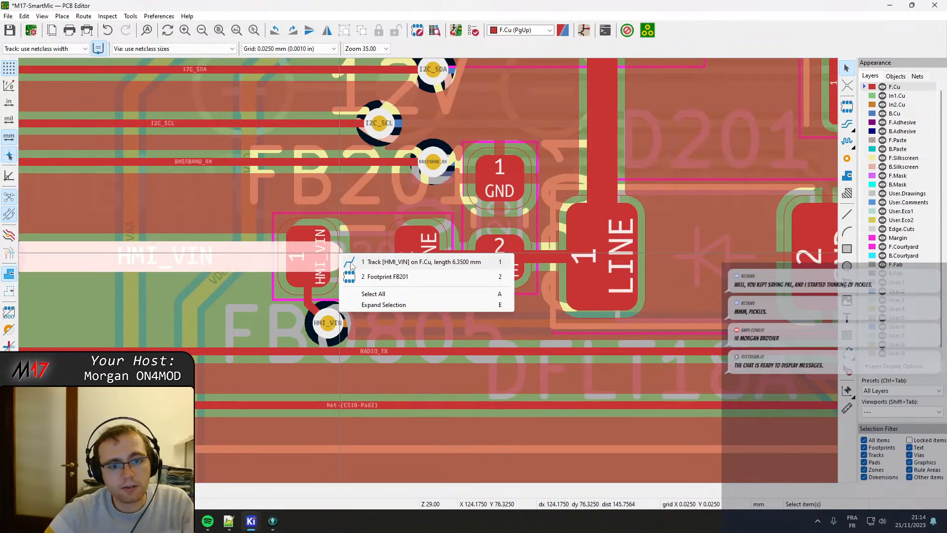
pyautogui.click(349, 262)
pyautogui.moveTo(336, 257); pyautogui.dragTo(309, 257)
pyautogui.click(334, 318)
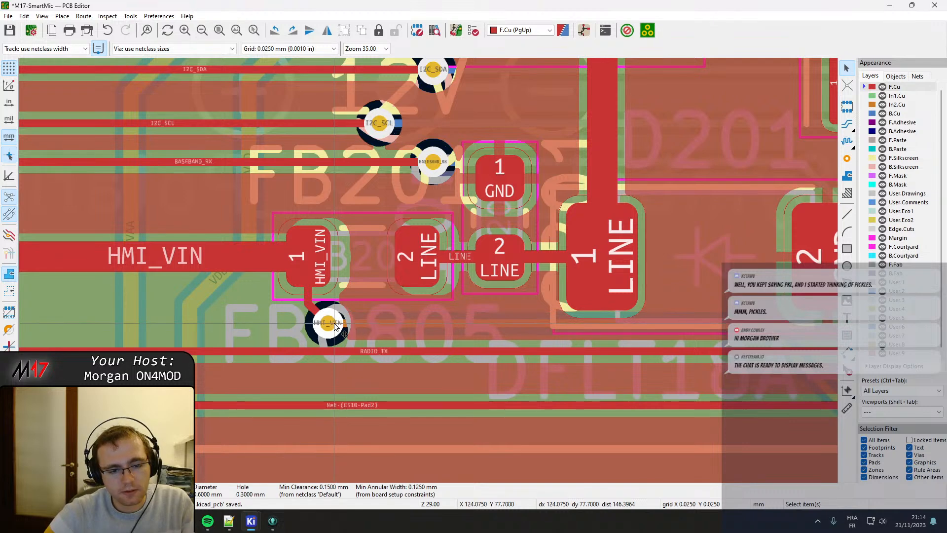
pyautogui.press('Escape')
# Move capacitor C201 slightly right, away from FB201, keeping pad 2 on the LINE track, and refill all zones.
pyautogui.moveTo(499, 261); pyautogui.dragTo(396, 267, button='middle')
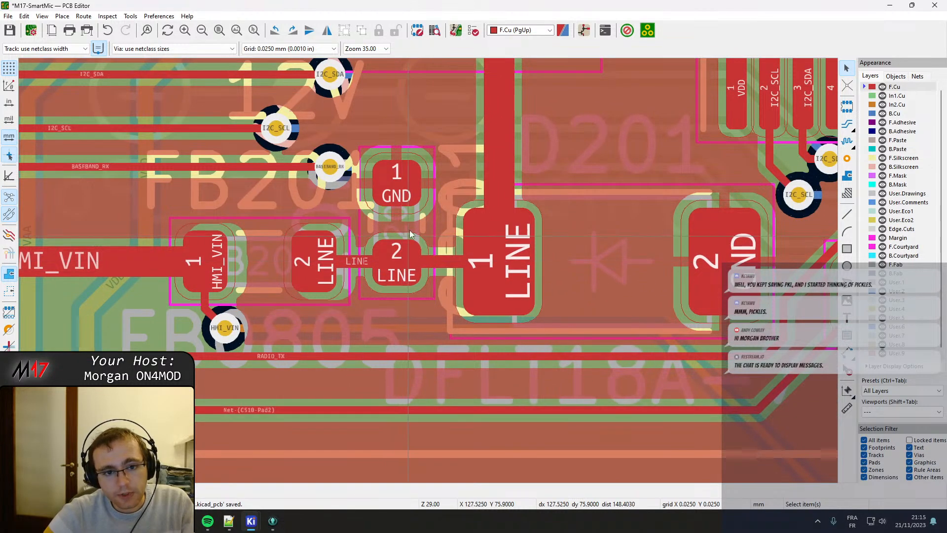
pyautogui.moveTo(441, 212); pyautogui.dragTo(415, 216, button='middle')
pyautogui.click(369, 274)
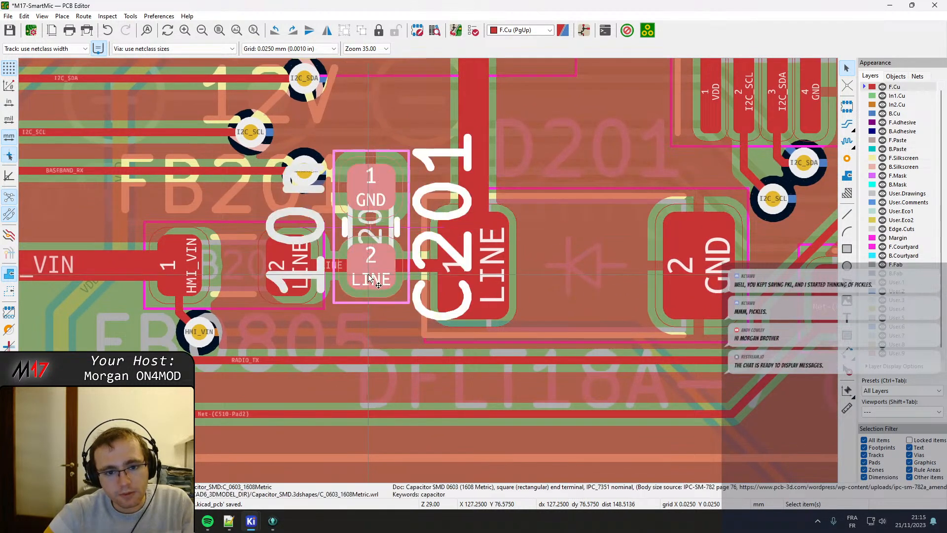
pyautogui.press('m')
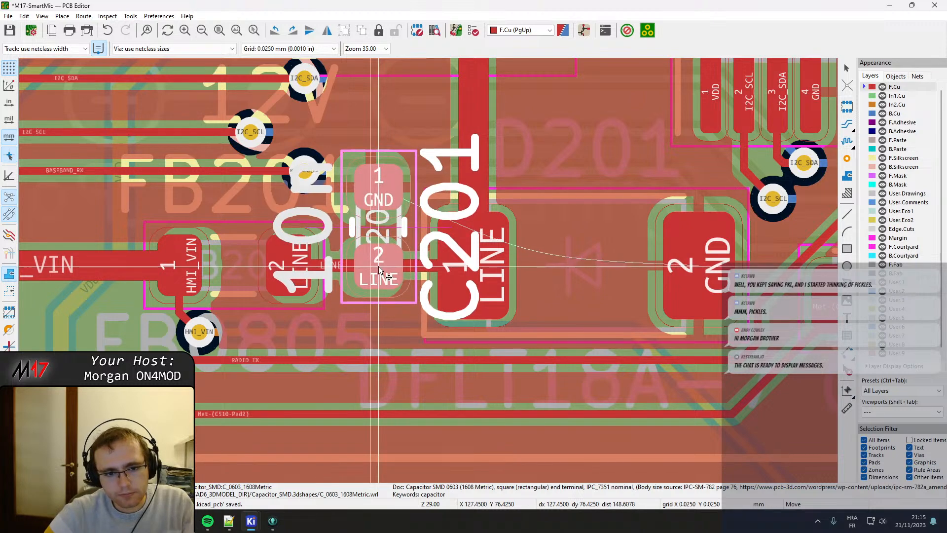
pyautogui.click(378, 266)
pyautogui.press('Escape')
pyautogui.press('b')
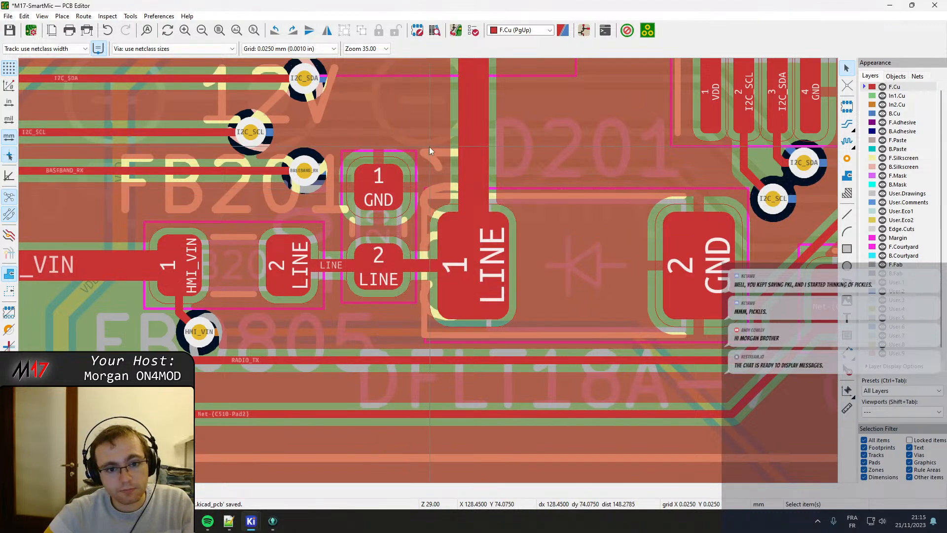
# Examine the placement of diode D201 and the spacing to its neighbouring pads and tracks.
pyautogui.scroll(-2, 555, 198)
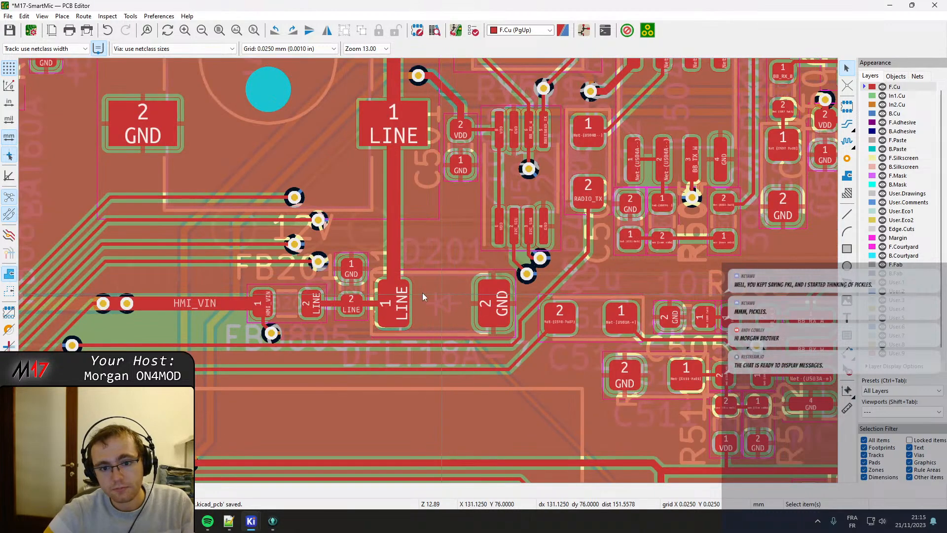
pyautogui.moveTo(461, 297); pyautogui.dragTo(345, 280, button='middle')
pyautogui.scroll(2, 344, 280)
pyautogui.click(412, 236)
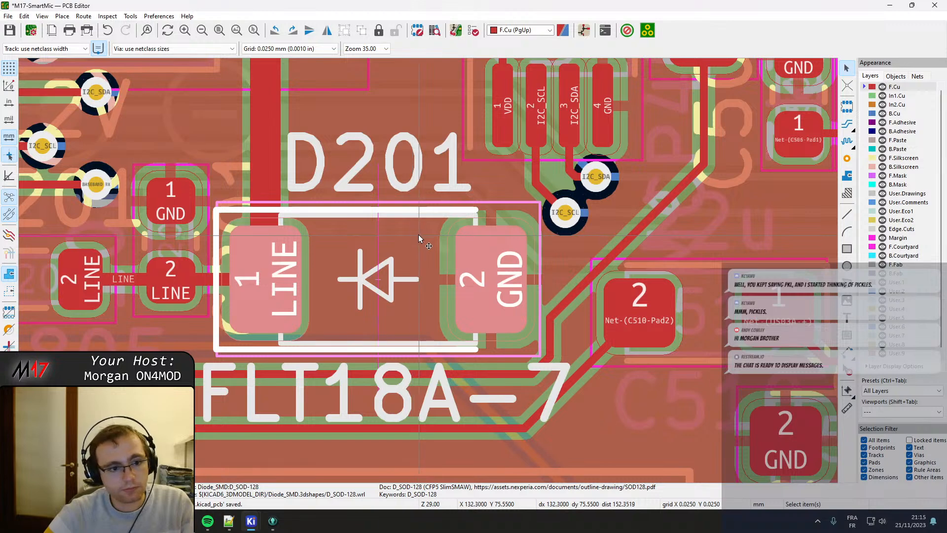
pyautogui.moveTo(532, 232); pyautogui.dragTo(173, 294, button='middle')
pyautogui.moveTo(172, 291); pyautogui.dragTo(133, 410)
pyautogui.scroll(-1, 348, 237)
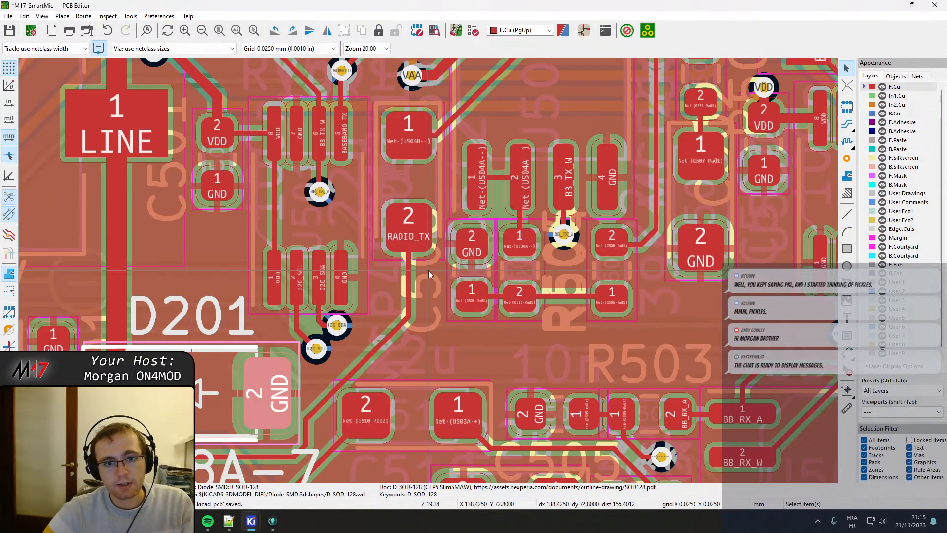
# Move the VAA capacitor above pad 8 of U504 slightly up and left, away from the neighbouring component.
pyautogui.moveTo(428, 270); pyautogui.dragTo(401, 481, button='middle')
pyautogui.moveTo(401, 59); pyautogui.dragTo(364, 89, button='middle')
pyautogui.scroll(1, 403, 127)
pyautogui.scroll(1, 455, 317)
pyautogui.moveTo(456, 317); pyautogui.dragTo(363, 148, button='middle')
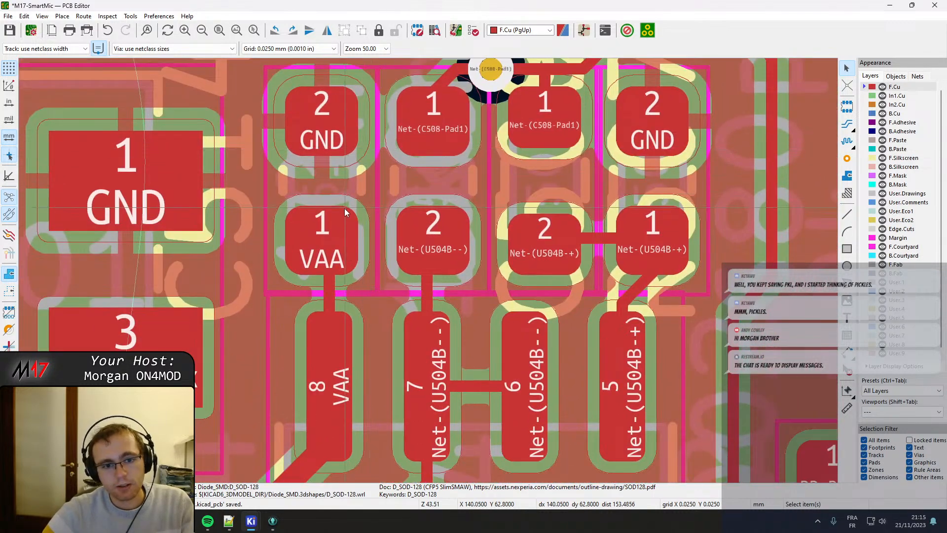
pyautogui.click(359, 282)
pyautogui.press('m')
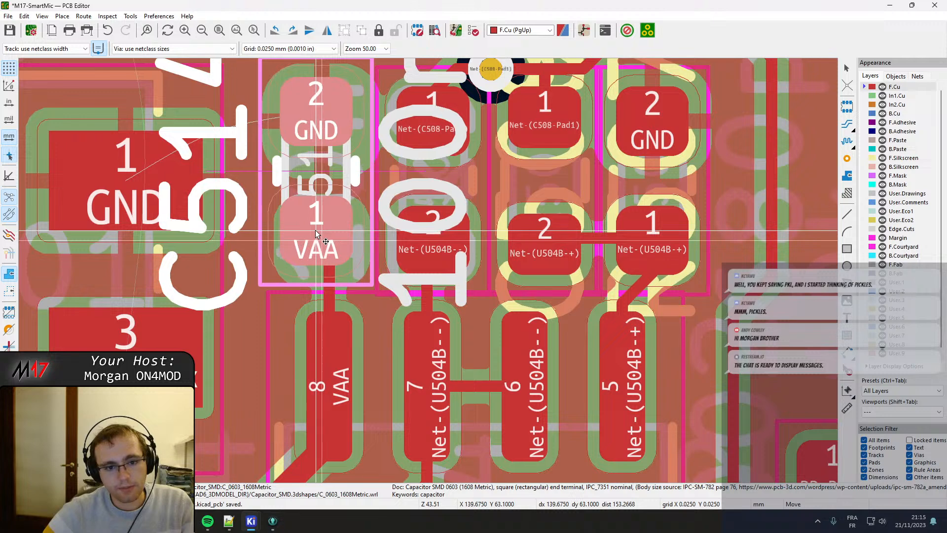
pyautogui.click(316, 232)
# Move capacitor C509 up and right, level with the VAA capacitor at the other end of the row.
pyautogui.moveTo(616, 284); pyautogui.dragTo(466, 285, button='middle')
pyautogui.click(465, 286)
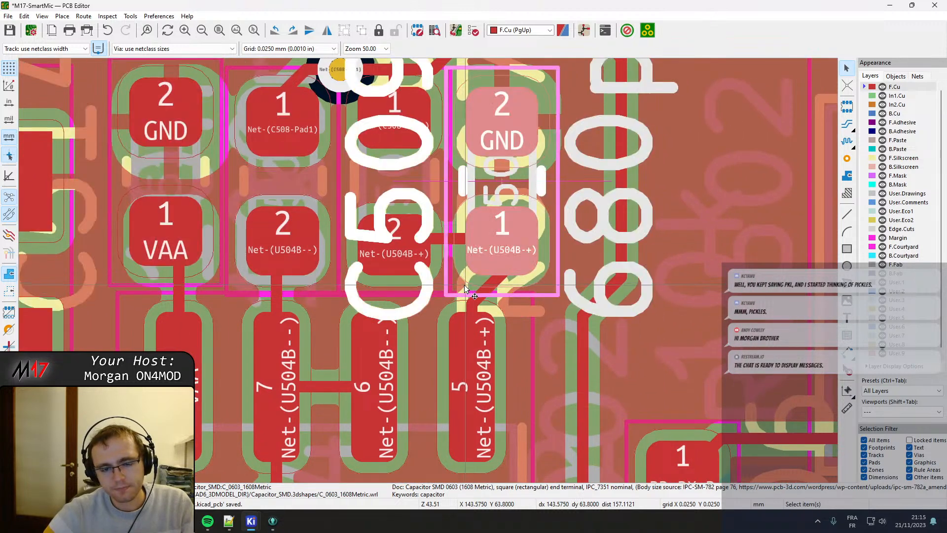
pyautogui.press('m')
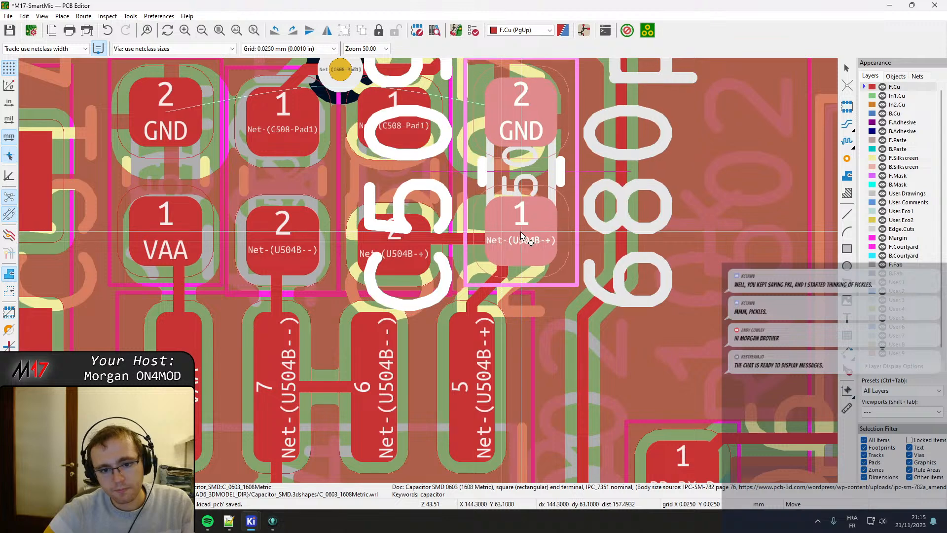
pyautogui.click(521, 236)
# Delete the diagonal Net-(U504B-+) track between C509 pad 1 and pad 5 of U504.
pyautogui.click(507, 268)
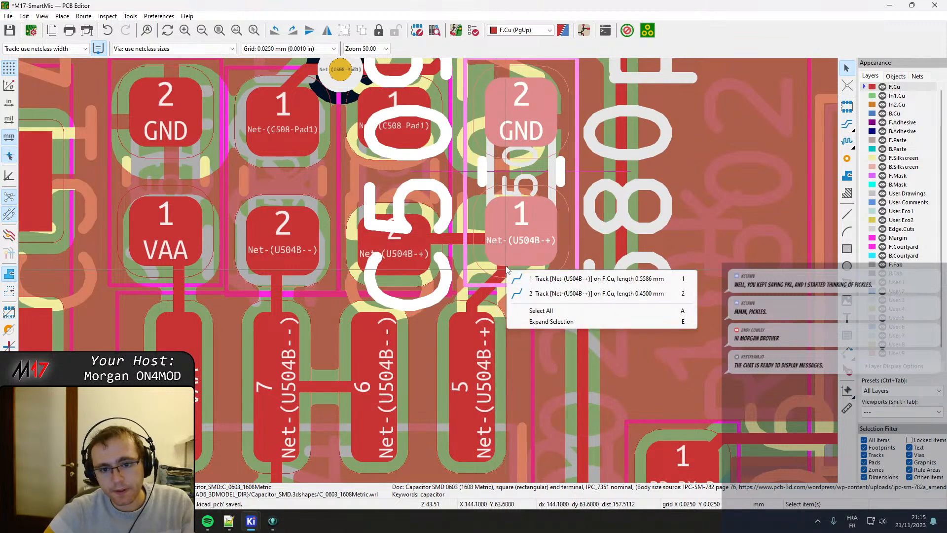
pyautogui.click(524, 276)
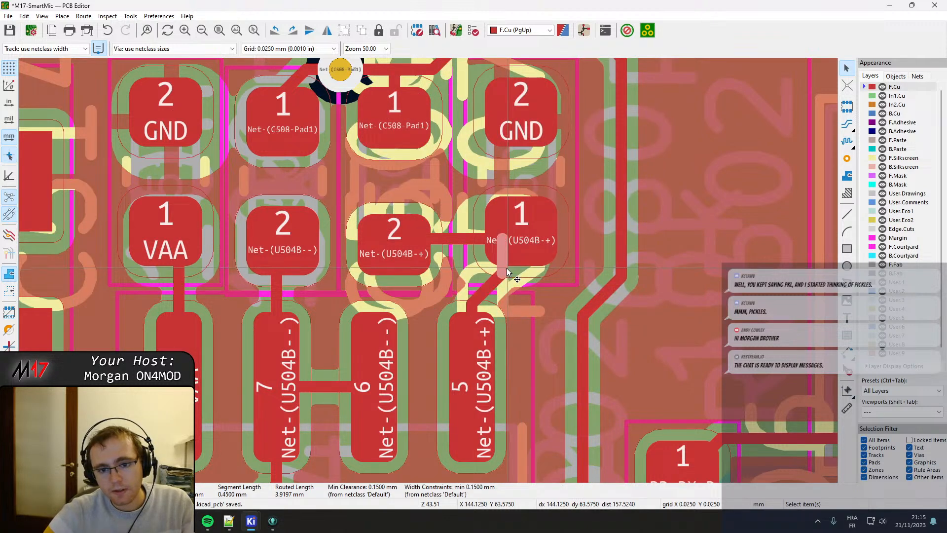
pyautogui.moveTo(508, 272); pyautogui.dragTo(514, 240)
pyautogui.click(513, 277)
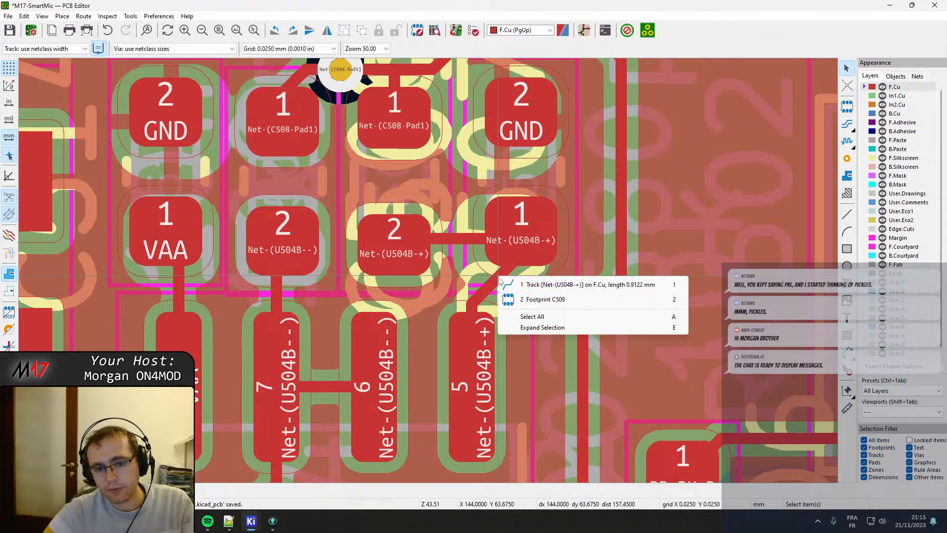
pyautogui.click(511, 282)
pyautogui.press('Delete')
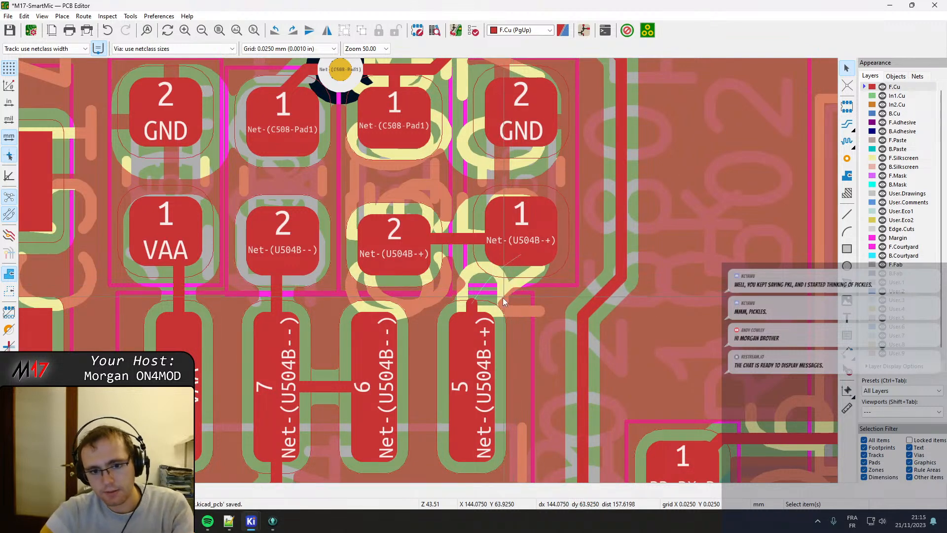
# Delete the leftover track stub at U504 pad 5 and the horizontal track joining C509 pad 1 to the adjacent pad 2.
pyautogui.press('x')
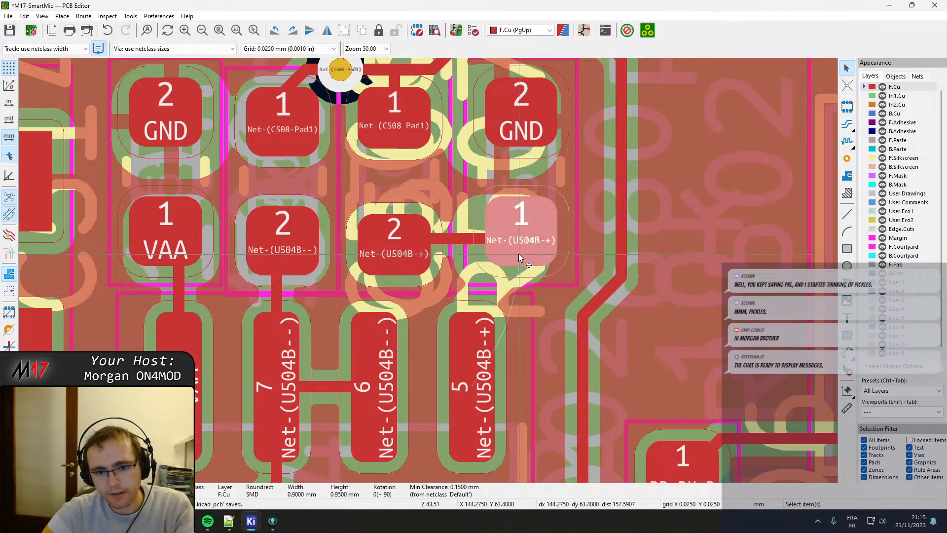
pyautogui.press('Delete')
pyautogui.click(461, 240)
pyautogui.press('Delete')
pyautogui.click(427, 254)
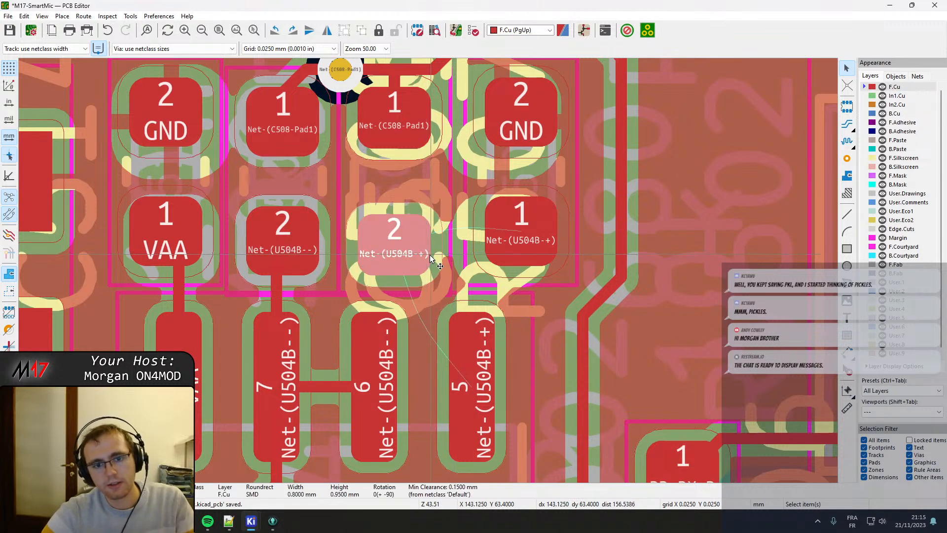
# Examine the Net-(C508-Pad1) via and the spacing of pads and tracks around U504 and its neighbouring components.
pyautogui.moveTo(460, 235); pyautogui.dragTo(414, 338, button='middle')
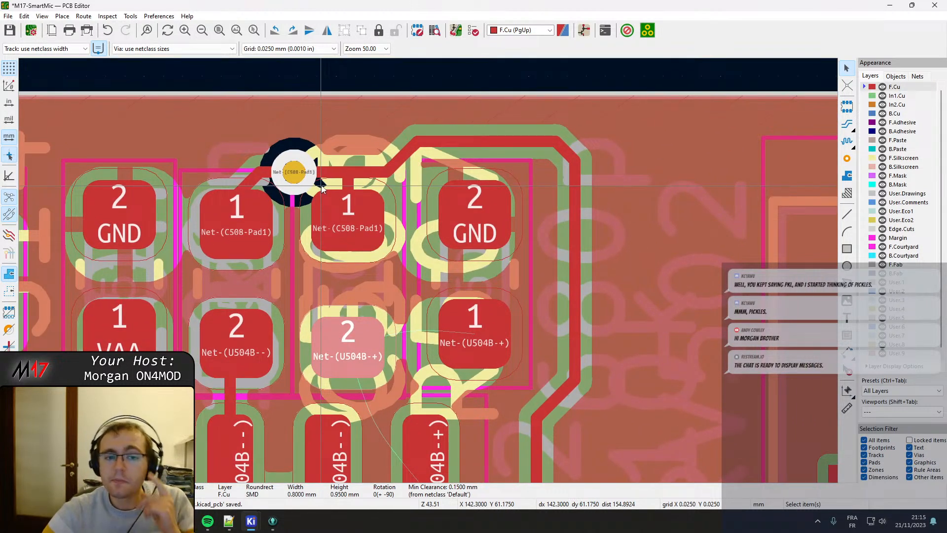
pyautogui.click(295, 181)
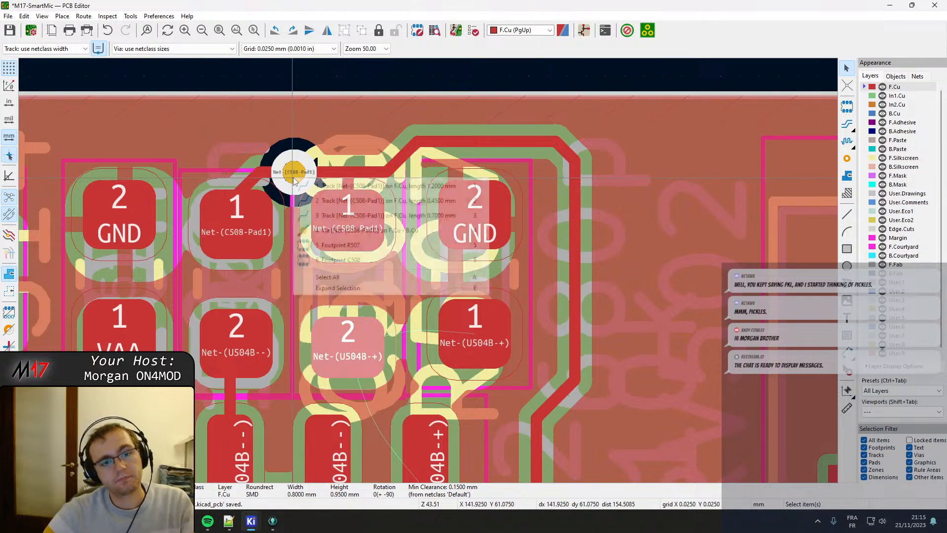
pyautogui.press('Escape')
pyautogui.scroll(-5, 427, 246)
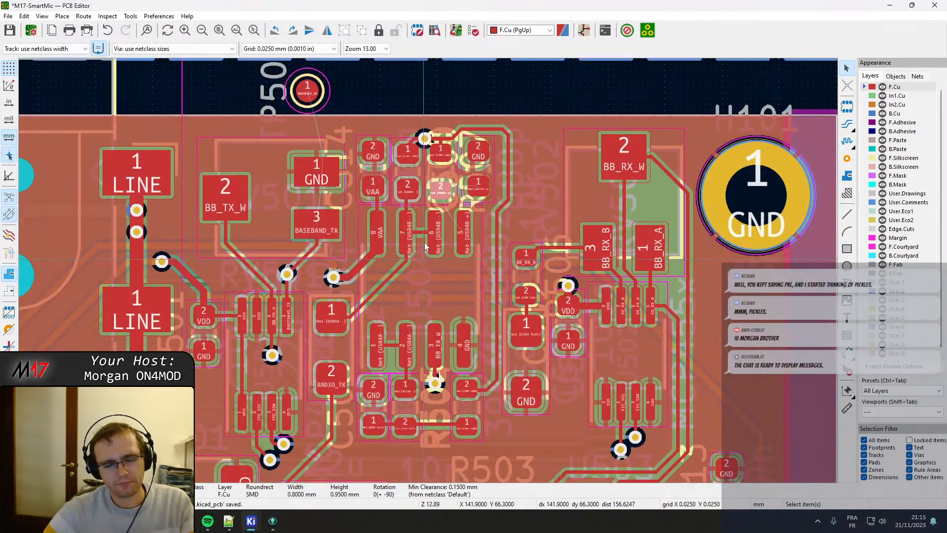
pyautogui.moveTo(425, 247); pyautogui.dragTo(421, 176, button='middle')
pyautogui.scroll(3, 428, 274)
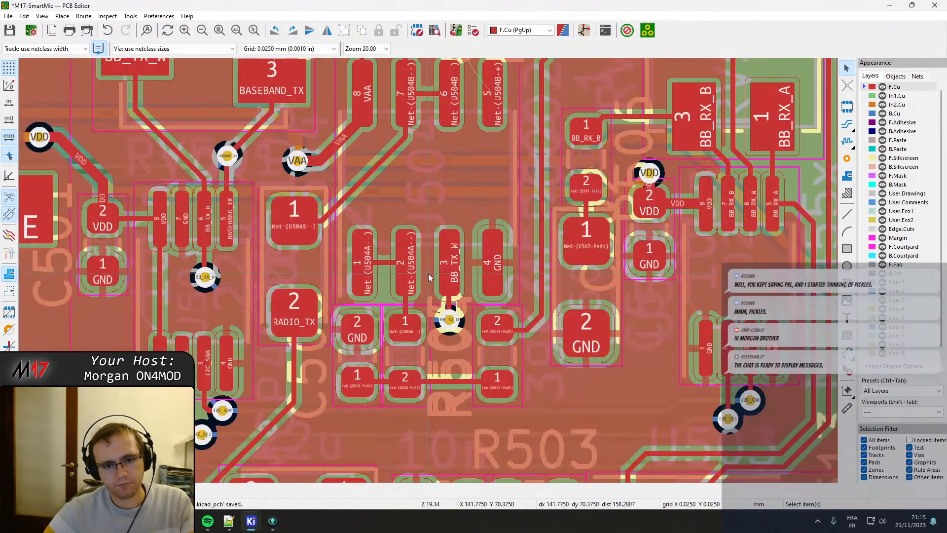
pyautogui.scroll(-2, 428, 270)
pyautogui.moveTo(428, 270); pyautogui.dragTo(440, 315, button='middle')
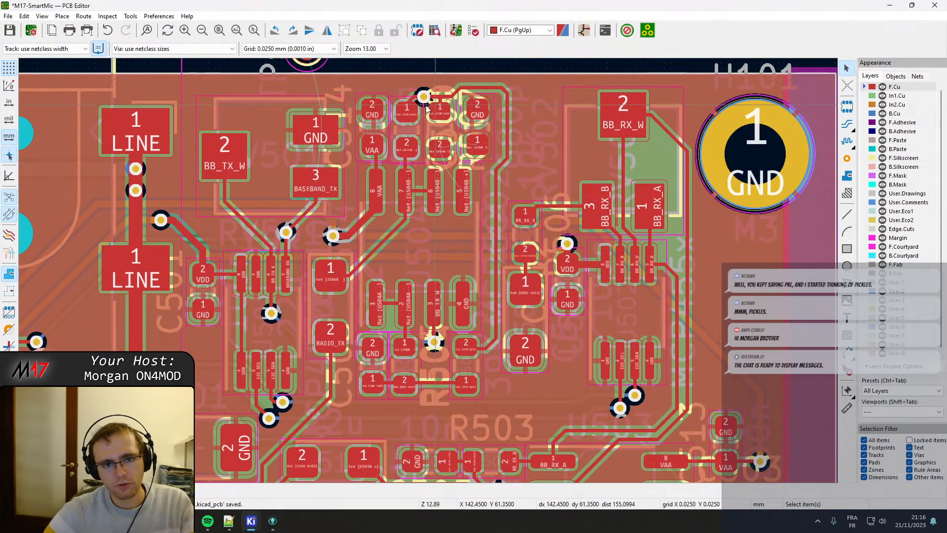
# Move U504, the four components above it, the three below it and their connecting tracks together slightly down.
pyautogui.click(380, 129)
pyautogui.keyDown('shift'); pyautogui.click(413, 130); pyautogui.keyUp('shift')
pyautogui.keyDown('shift'); pyautogui.click(445, 132); pyautogui.keyUp('shift')
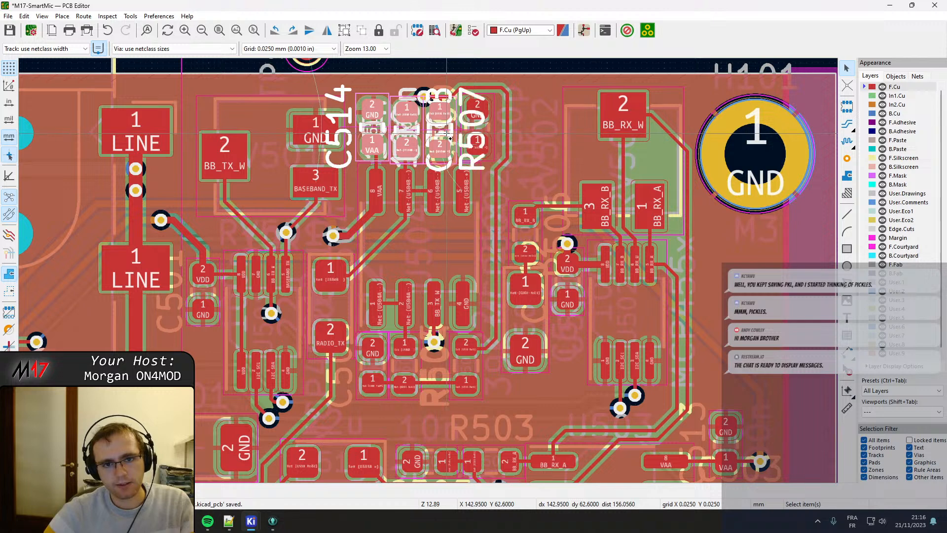
pyautogui.keyDown('shift'); pyautogui.click(489, 132); pyautogui.keyUp('shift')
pyautogui.keyDown('shift'); pyautogui.click(439, 249); pyautogui.keyUp('shift')
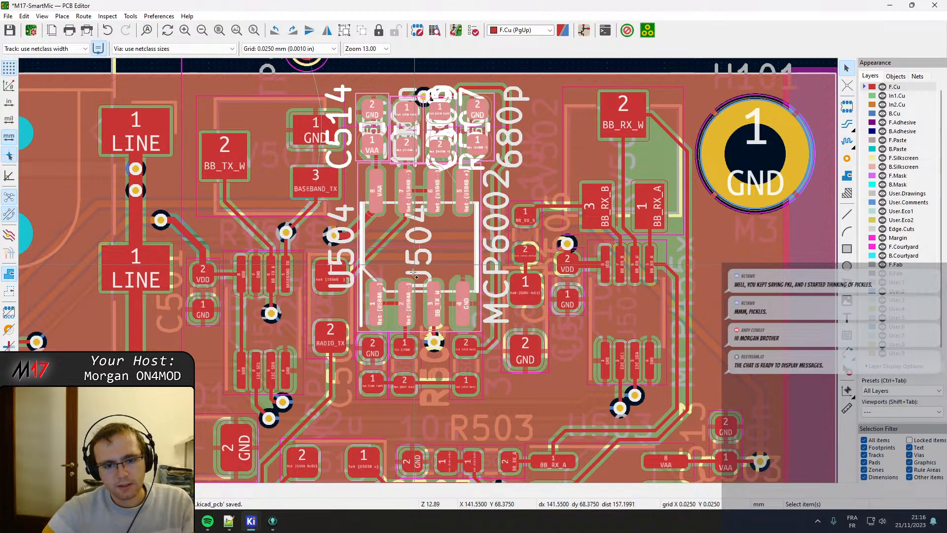
pyautogui.keyDown('shift'); pyautogui.click(382, 363); pyautogui.keyUp('shift')
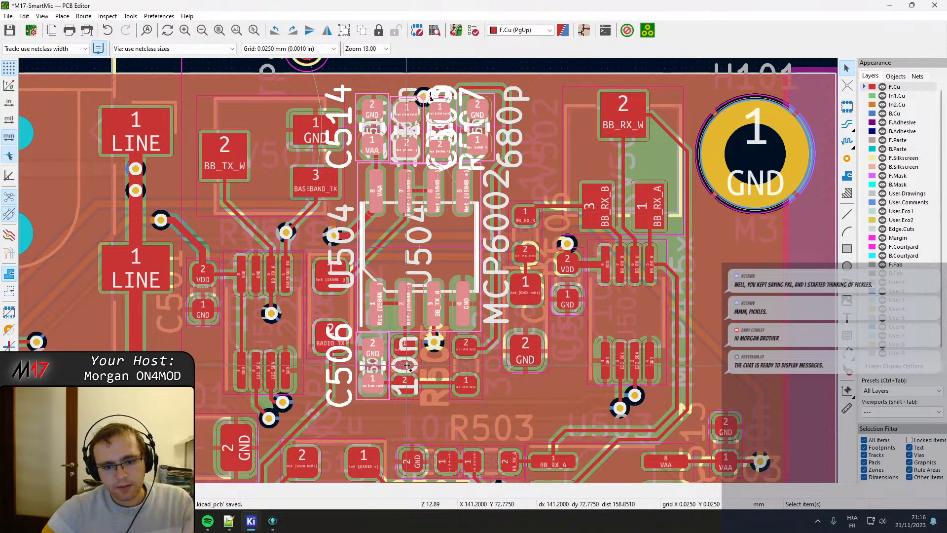
pyautogui.keyDown('shift'); pyautogui.click(404, 365); pyautogui.keyUp('shift')
pyautogui.keyDown('shift'); pyautogui.click(450, 361); pyautogui.keyUp('shift')
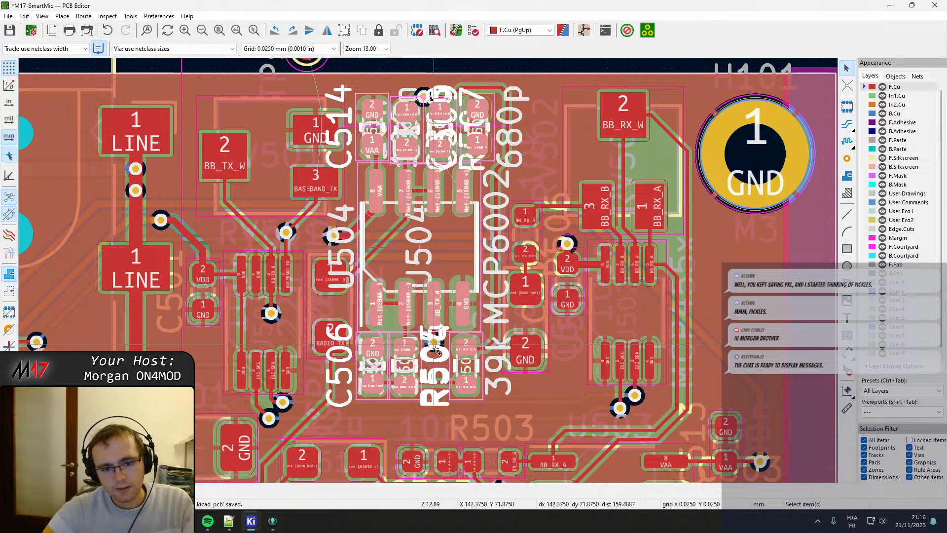
pyautogui.keyDown('shift'); pyautogui.scroll(3, 442, 382); pyautogui.keyUp('shift')
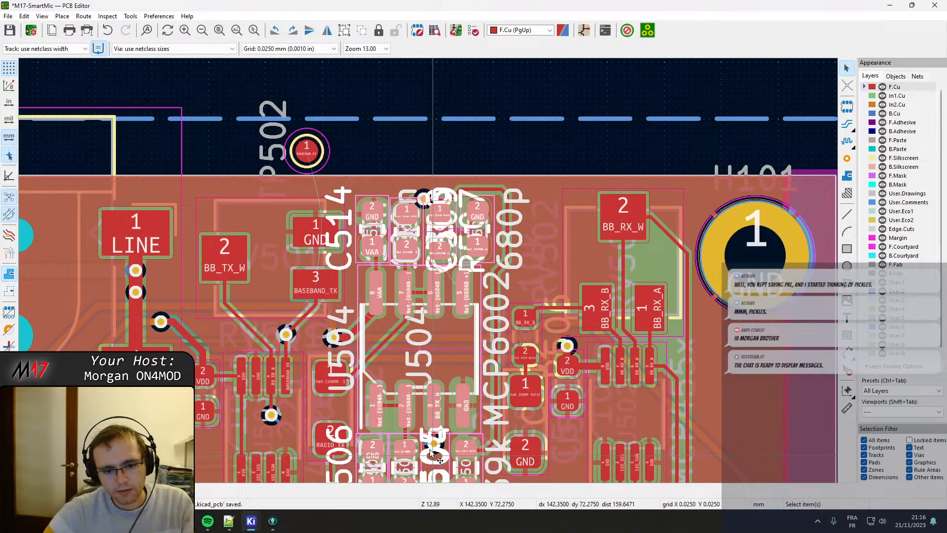
pyautogui.scroll(5, 450, 442)
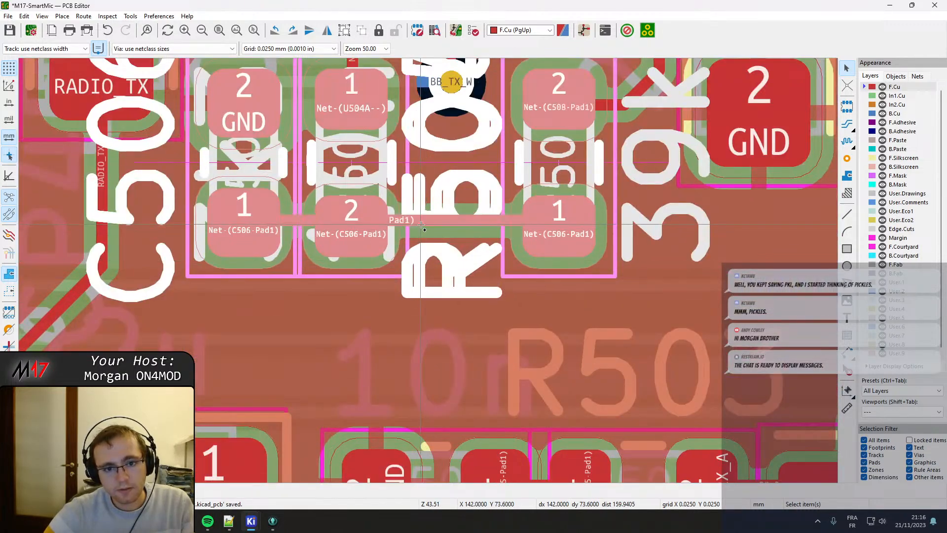
pyautogui.scroll(-3, 427, 230)
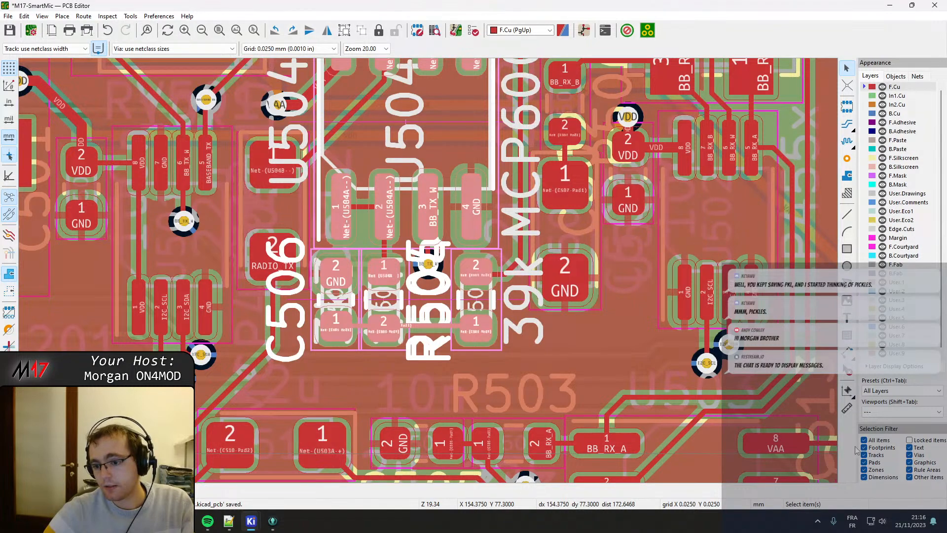
pyautogui.scroll(-2, 610, 300)
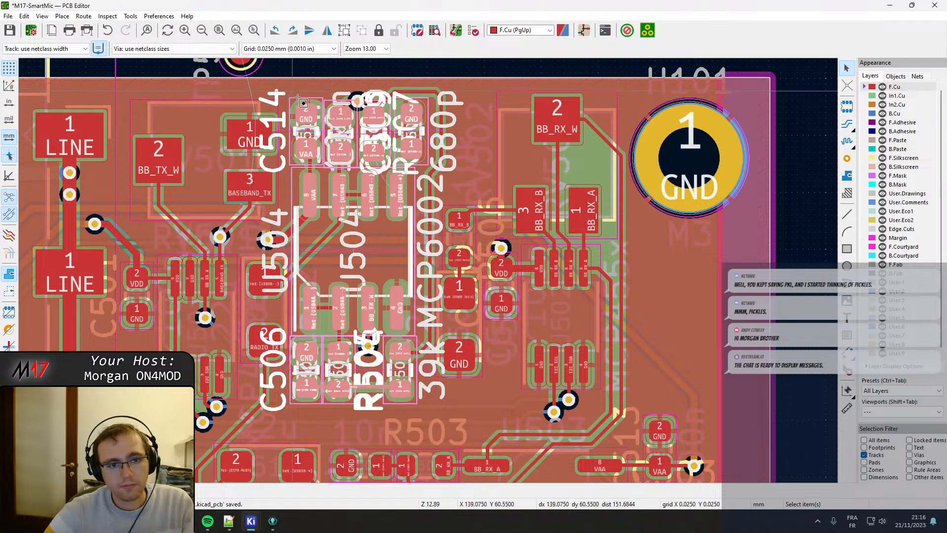
pyautogui.keyDown('shift'); pyautogui.moveTo(288, 88); pyautogui.dragTo(419, 290); pyautogui.keyUp('shift')
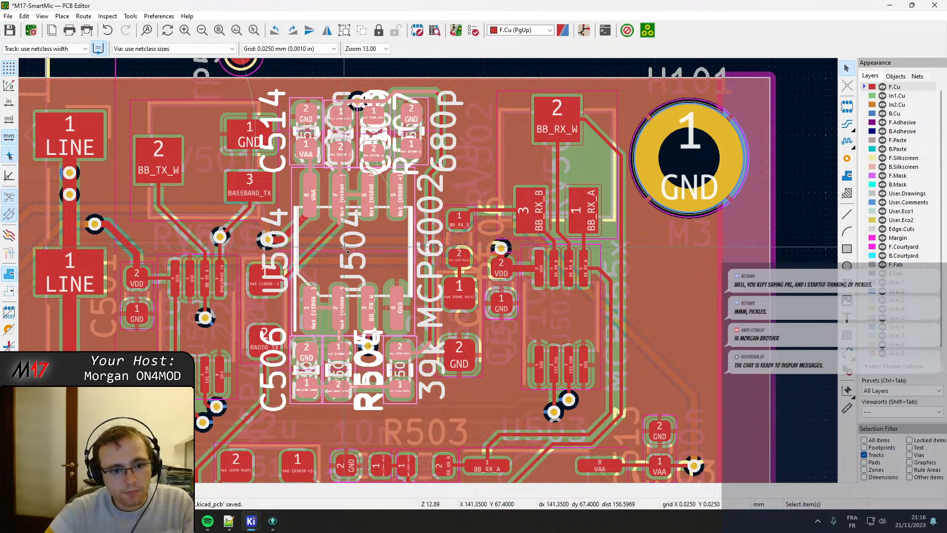
pyautogui.click(297, 198)
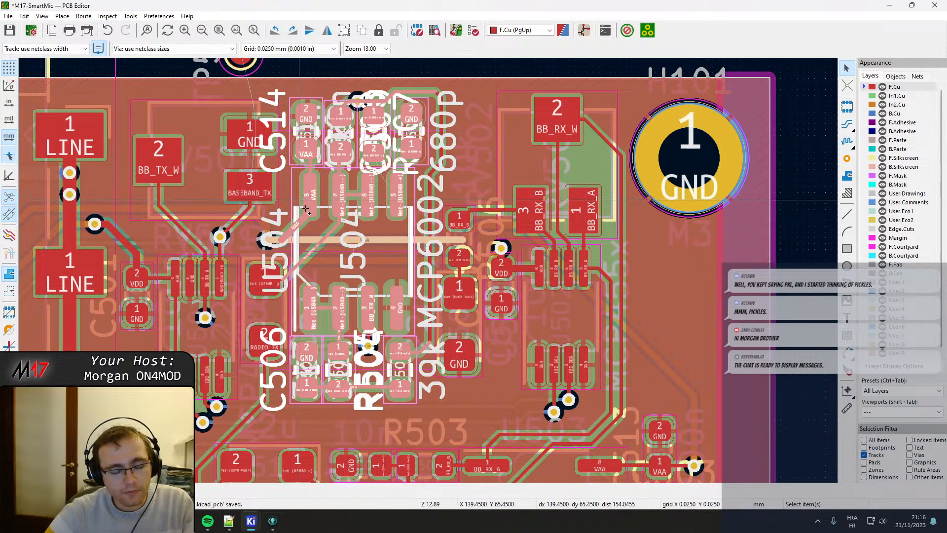
pyautogui.press('Delete')
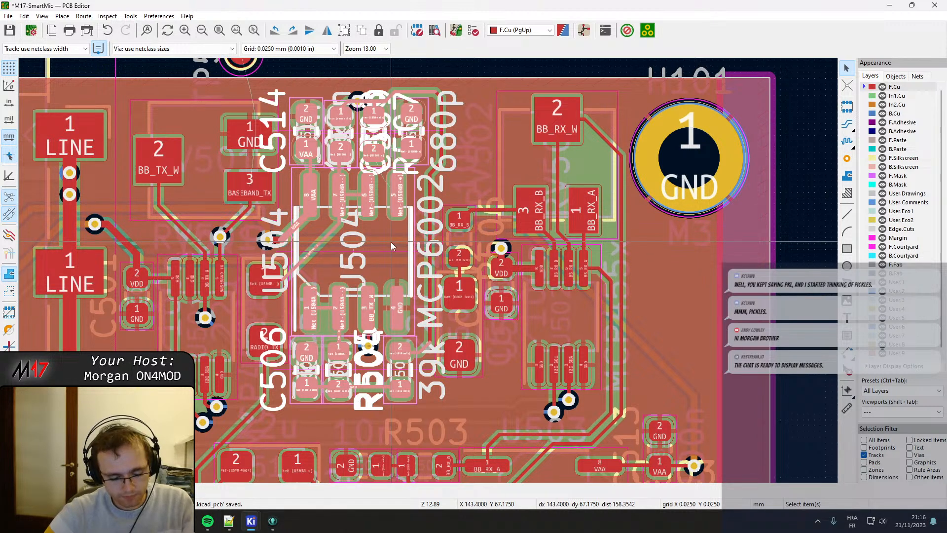
pyautogui.press('m')
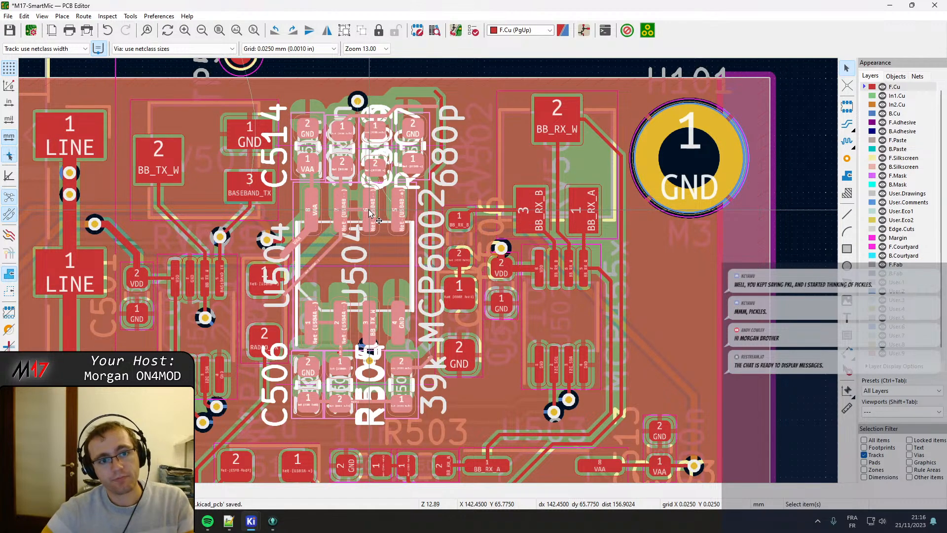
pyautogui.moveTo(363, 292); pyautogui.dragTo(428, 295, button='middle')
pyautogui.click(422, 249)
pyautogui.scroll(5, 400, 238)
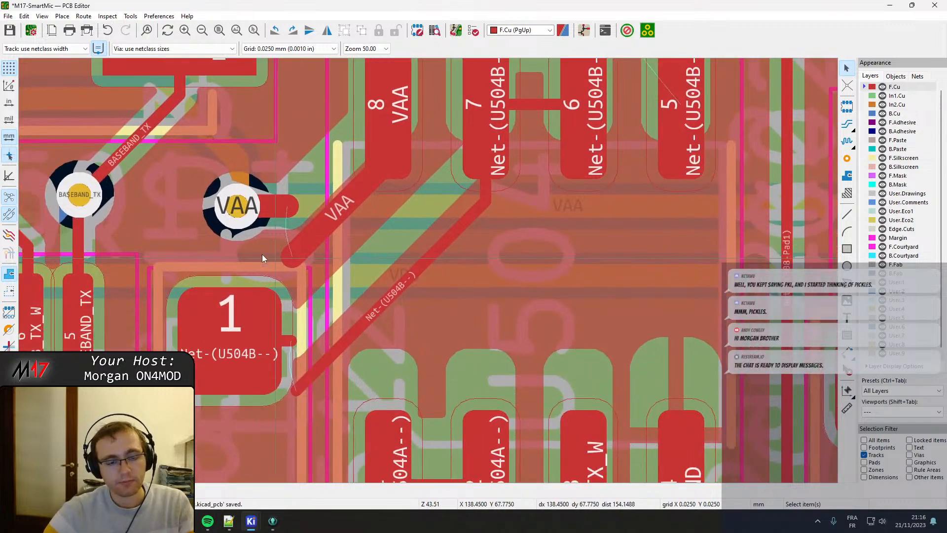
pyautogui.click(295, 258)
pyautogui.moveTo(295, 258)
pyautogui.mouseDown()
pyautogui.moveTo(296, 220)
pyautogui.moveTo(321, 242)
pyautogui.moveTo(318, 261)
pyautogui.moveTo(308, 251)
pyautogui.mouseUp()
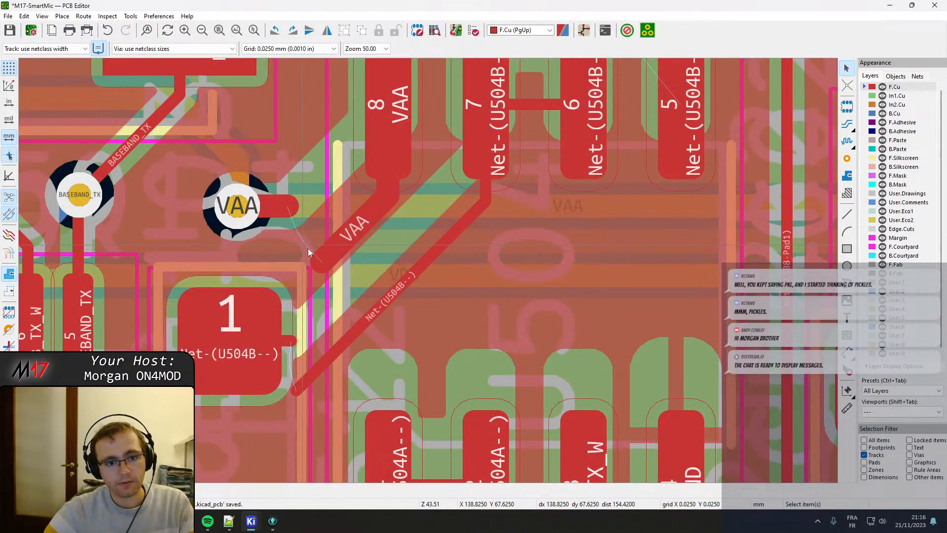
pyautogui.press('x')
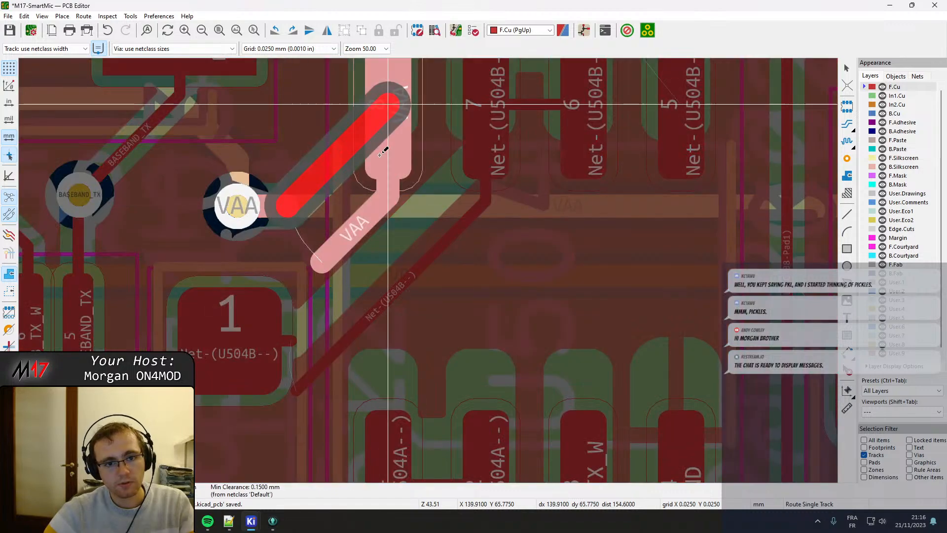
pyautogui.click(384, 149)
pyautogui.press('Escape')
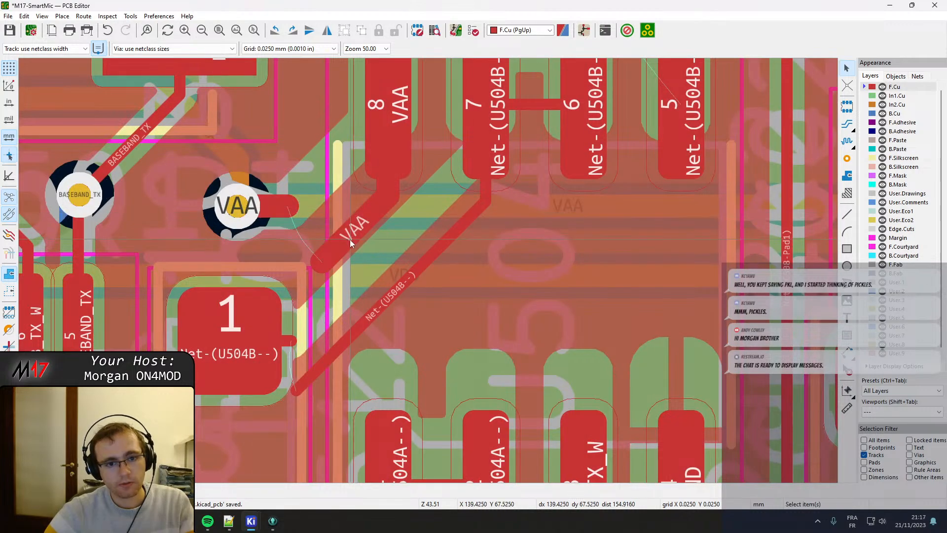
# Reposition the VAA track from pad 8 of U504 so its end joins the horizontal stub of the VAA via.
pyautogui.click(309, 245)
pyautogui.moveTo(309, 245); pyautogui.dragTo(346, 207)
pyautogui.click(325, 269)
pyautogui.moveTo(324, 270); pyautogui.dragTo(284, 202)
pyautogui.moveTo(363, 187)
pyautogui.mouseDown()
pyautogui.moveTo(384, 202)
pyautogui.moveTo(363, 181)
pyautogui.mouseUp()
pyautogui.moveTo(415, 207); pyautogui.dragTo(356, 218, button='middle')
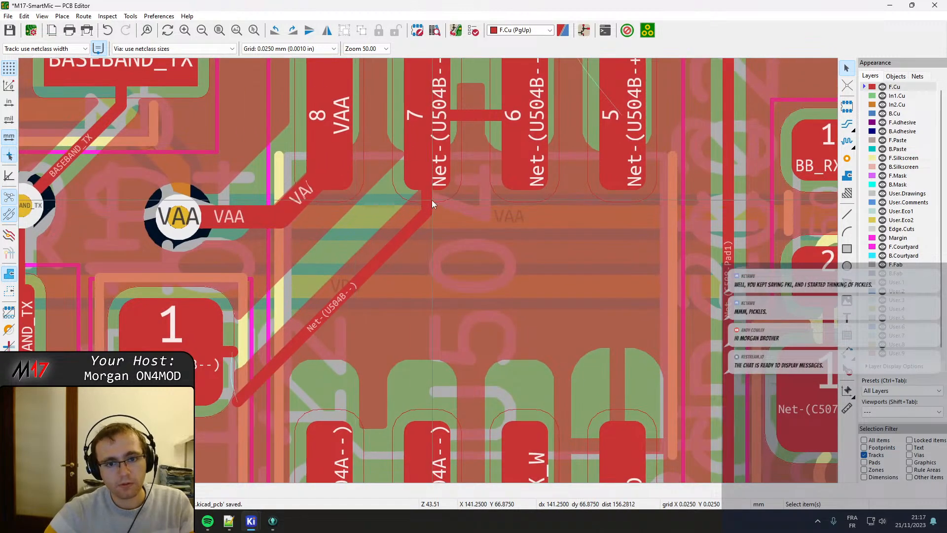
# Reconnect the diagonal Net-(U504B--) track from pad 7 of U504 to the stub at the large Net-(U504B--) pad 1.
pyautogui.moveTo(242, 406); pyautogui.dragTo(234, 351)
pyautogui.moveTo(462, 254); pyautogui.dragTo(326, 306, button='middle')
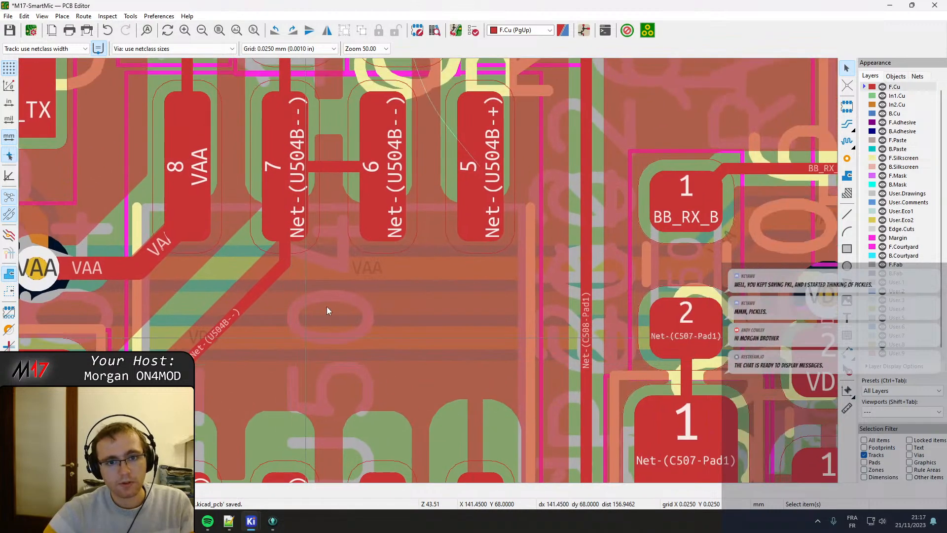
pyautogui.moveTo(404, 195); pyautogui.dragTo(411, 91, button='middle')
pyautogui.scroll(-2, 419, 331)
pyautogui.moveTo(420, 332); pyautogui.dragTo(432, 269, button='middle')
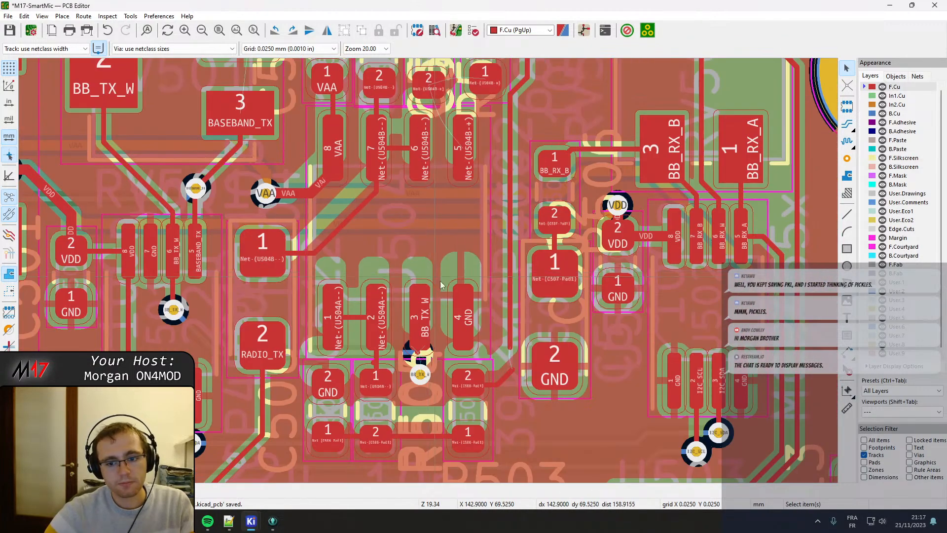
# Reshape the vertical Net-(C508-Pad1) track beside C509 and rejoin its upper corner to the horizontal segment above the GND pad.
pyautogui.moveTo(462, 316); pyautogui.dragTo(449, 310, button='middle')
pyautogui.scroll(1, 511, 367)
pyautogui.moveTo(511, 367); pyautogui.dragTo(427, 270, button='middle')
pyautogui.scroll(2, 422, 267)
pyautogui.moveTo(383, 181); pyautogui.dragTo(391, 246)
pyautogui.scroll(-2, 429, 257)
pyautogui.moveTo(408, 130); pyautogui.dragTo(398, 384, button='middle')
pyautogui.scroll(-2, 436, 217)
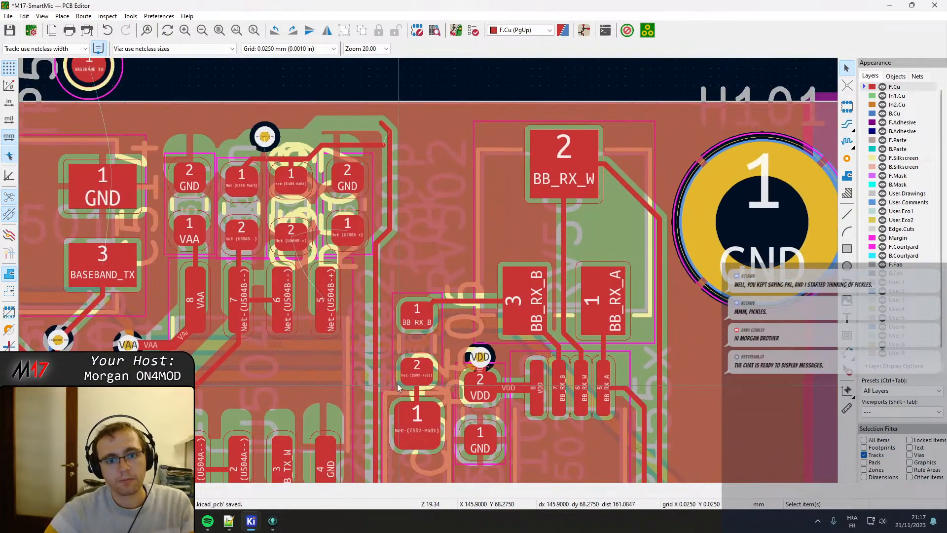
pyautogui.scroll(2, 383, 314)
pyautogui.moveTo(416, 150); pyautogui.dragTo(365, 389, button='middle')
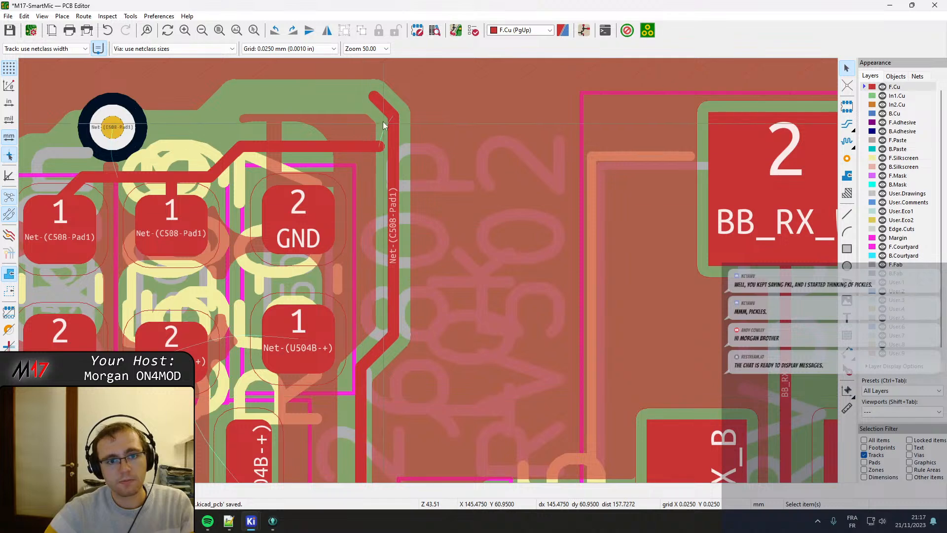
pyautogui.click(380, 105)
pyautogui.moveTo(391, 163); pyautogui.dragTo(398, 177)
pyautogui.moveTo(389, 110); pyautogui.dragTo(382, 149)
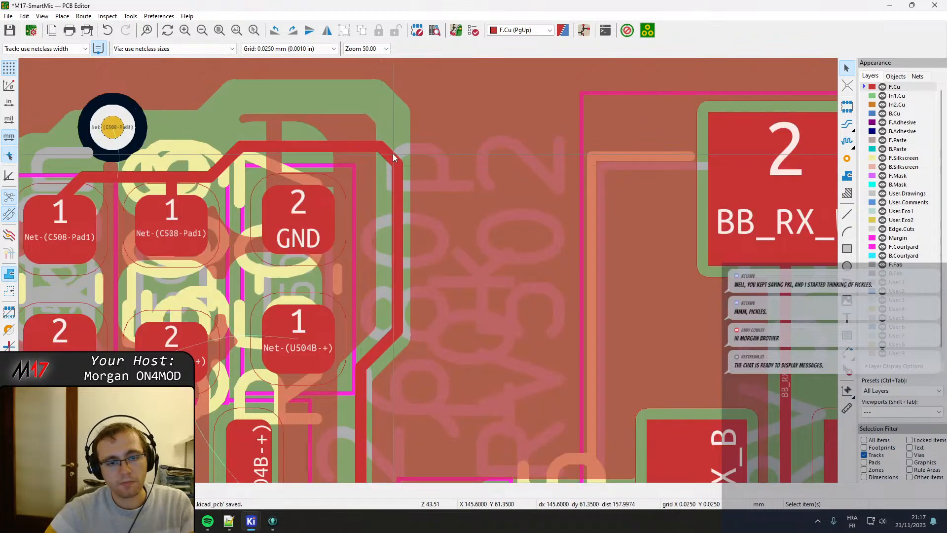
# Reshape the Net-(C508-Pad1) track beside C514 to rise vertically from pad 1, angle over and enter the via horizontally.
pyautogui.scroll(-1, 376, 170)
pyautogui.moveTo(320, 276); pyautogui.dragTo(372, 267, button='middle')
pyautogui.scroll(1, 323, 240)
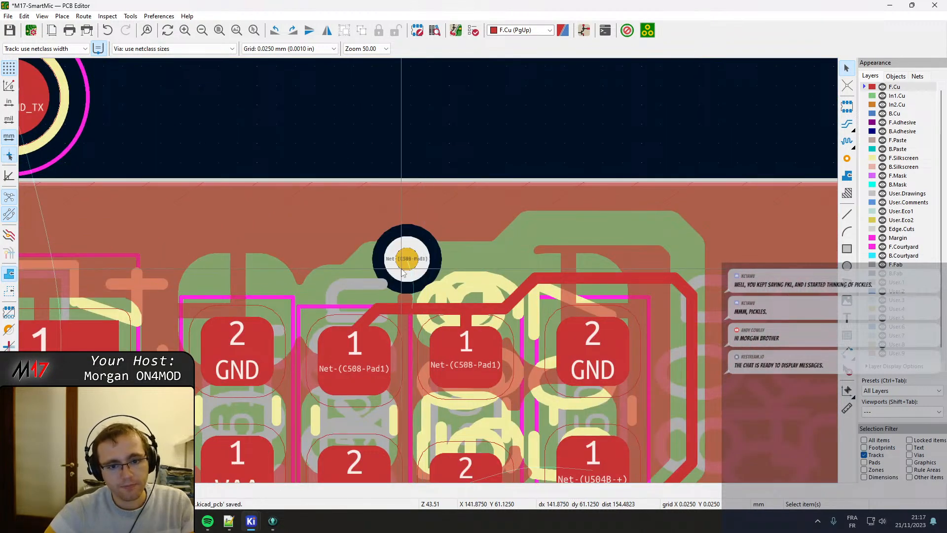
pyautogui.moveTo(409, 313); pyautogui.dragTo(420, 298)
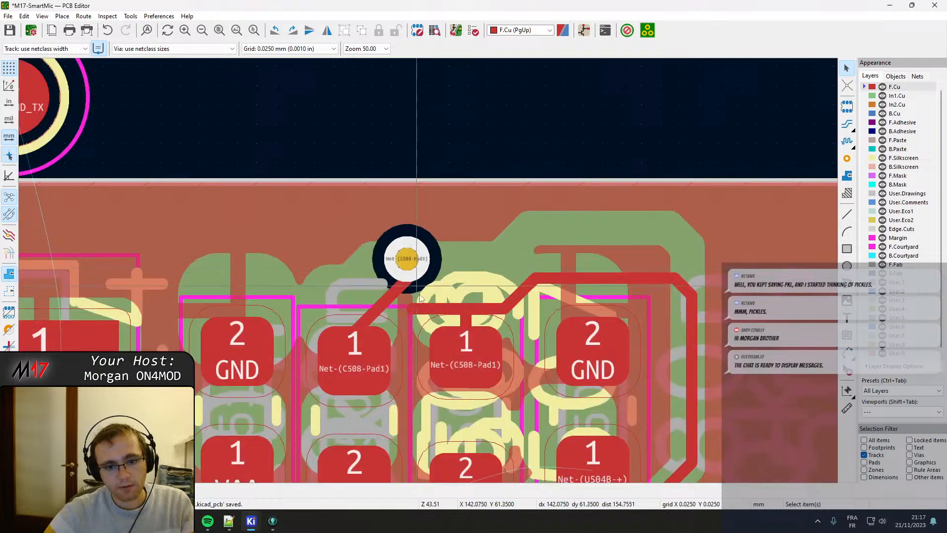
pyautogui.doubleClick(382, 296)
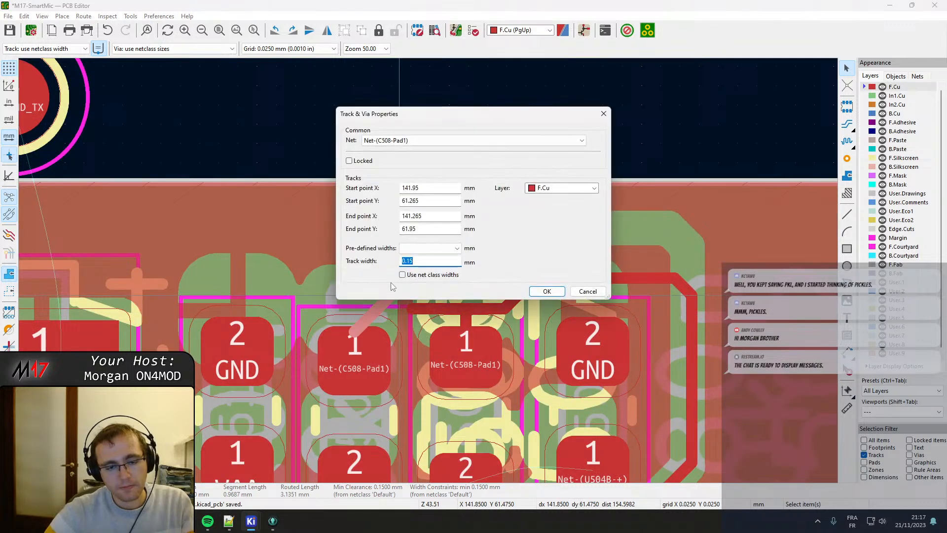
pyautogui.press('Escape')
pyautogui.moveTo(392, 296); pyautogui.dragTo(363, 269)
# Reshape the Net-(C508-Pad1) segment at the pad next to C509 into a diagonal, and route a track from its junction to the via.
pyautogui.click(434, 308)
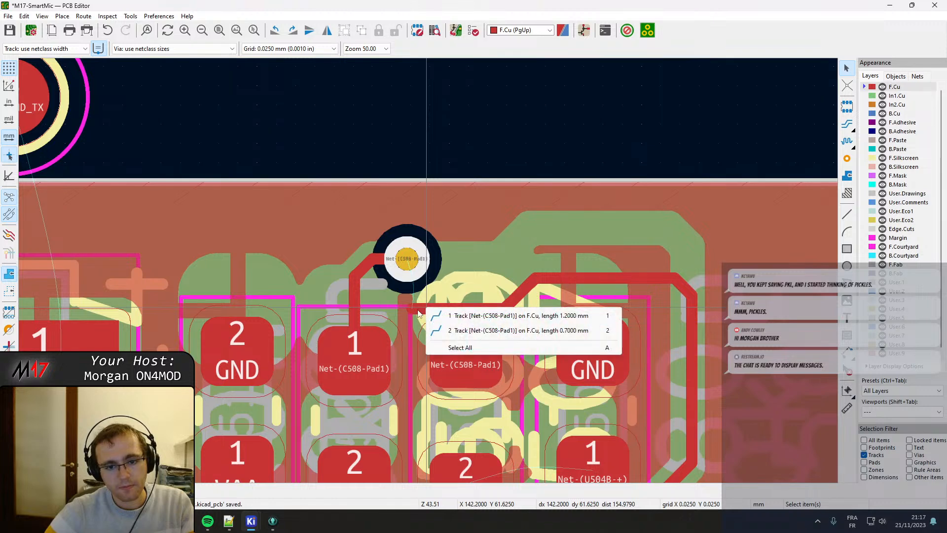
pyautogui.click(429, 315)
pyautogui.moveTo(429, 314); pyautogui.dragTo(411, 264)
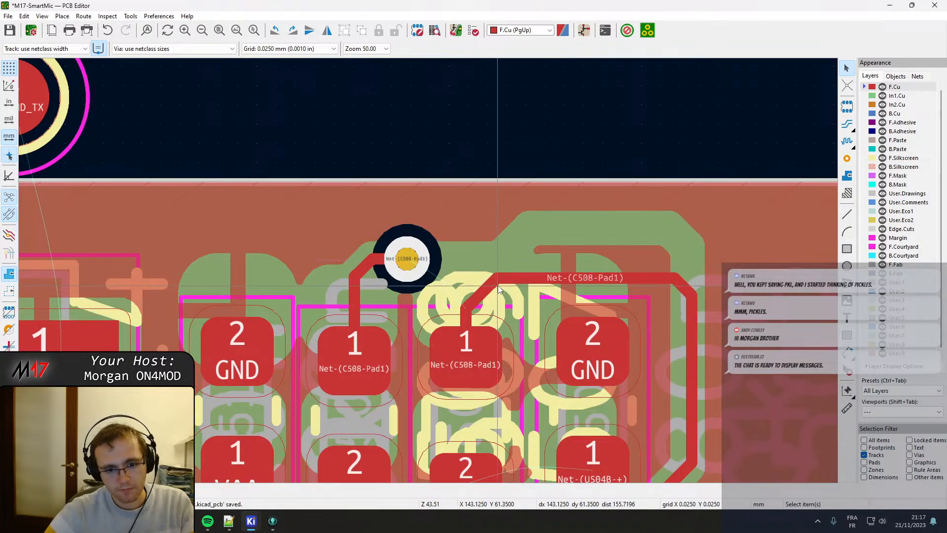
pyautogui.press('x')
pyautogui.click(408, 259)
pyautogui.press('Escape')
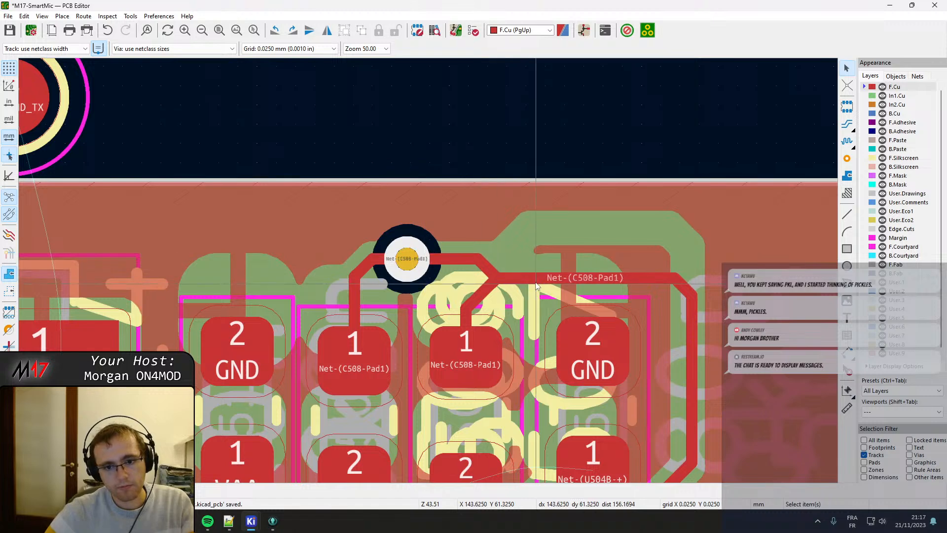
# Raise the long horizontal Net-(C508-Pad1) track above C509 level with the via, keeping the branch to the adjacent pad 1 connected.
pyautogui.moveTo(521, 279); pyautogui.dragTo(497, 273)
pyautogui.click(503, 273)
pyautogui.click(488, 272)
pyautogui.click(509, 267)
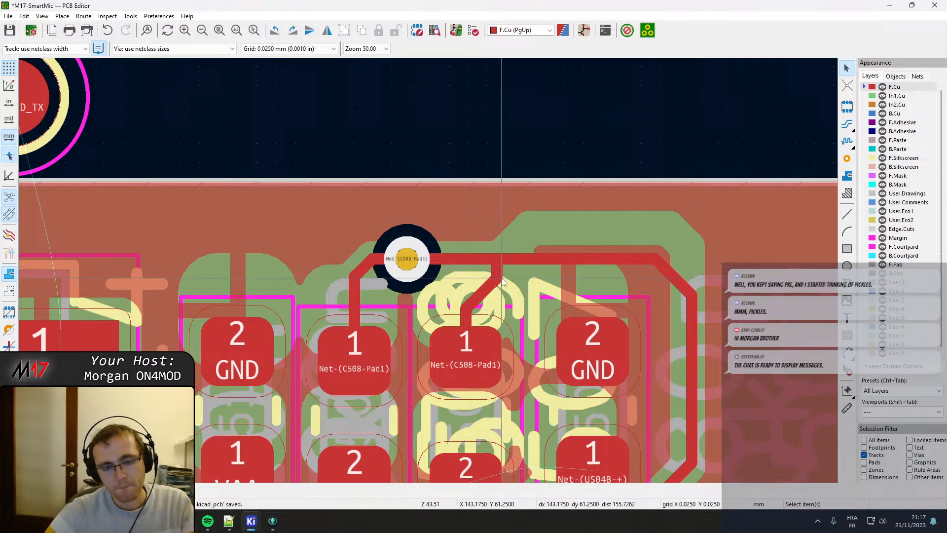
pyautogui.moveTo(522, 356); pyautogui.dragTo(428, 299, button='middle')
pyautogui.scroll(-2, 427, 299)
pyautogui.moveTo(377, 397); pyautogui.dragTo(462, 183, button='middle')
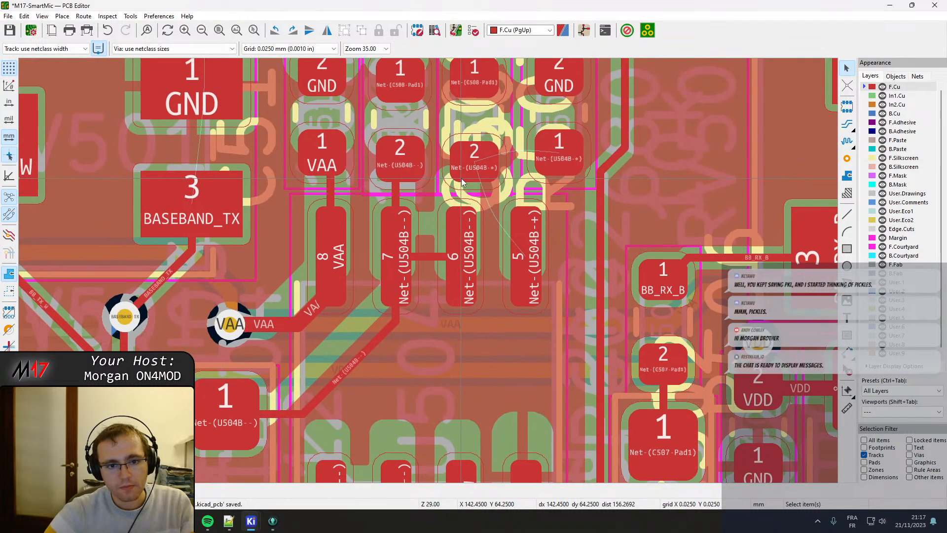
# Delete the short BB_TX_W stub at pad 3 of U504 and route a straight track between the pad and the nearby via.
pyautogui.scroll(-2, 326, 193)
pyautogui.moveTo(462, 412); pyautogui.dragTo(429, 291, button='middle')
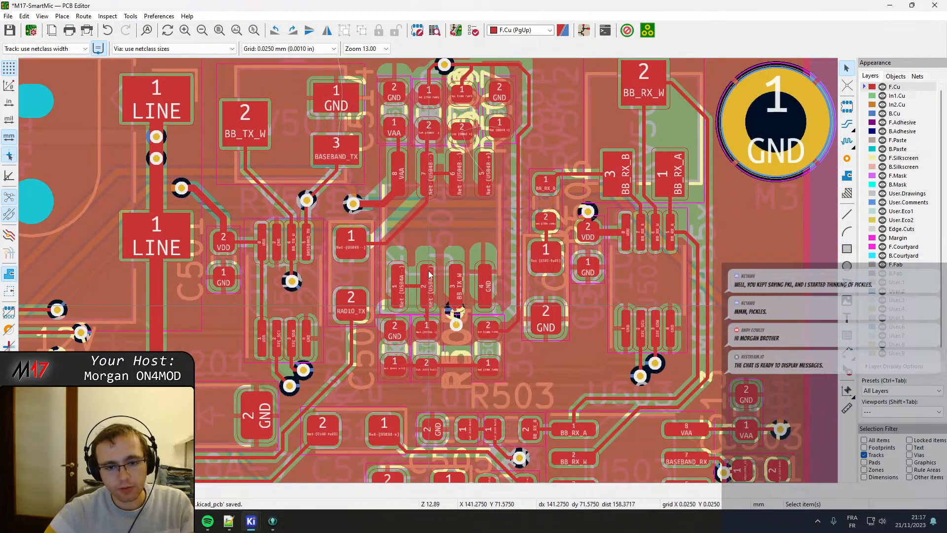
pyautogui.scroll(4, 428, 290)
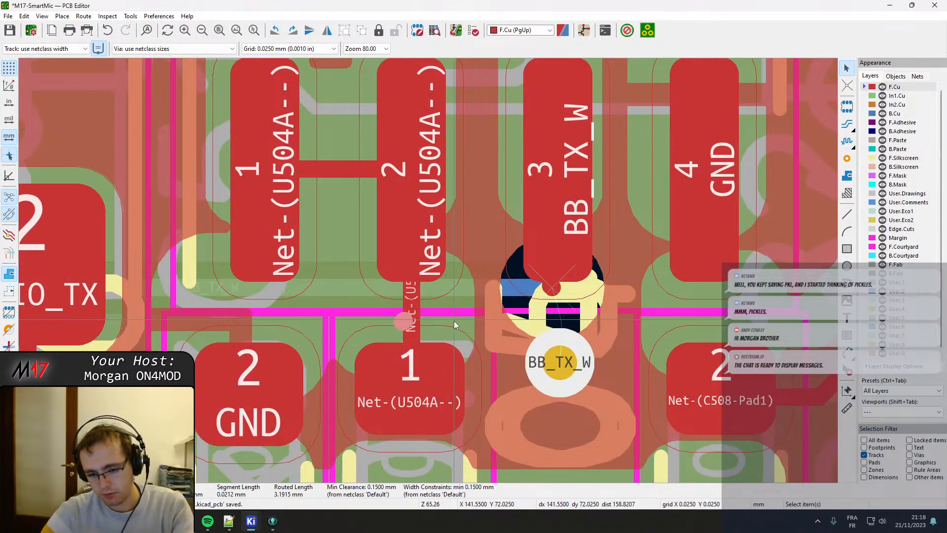
pyautogui.click(554, 293)
pyautogui.click(566, 306)
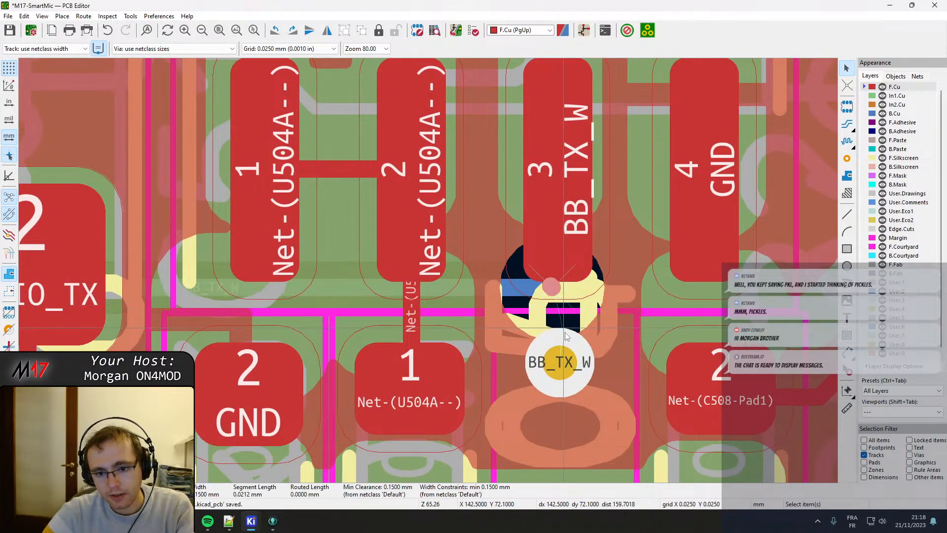
pyautogui.press('Delete')
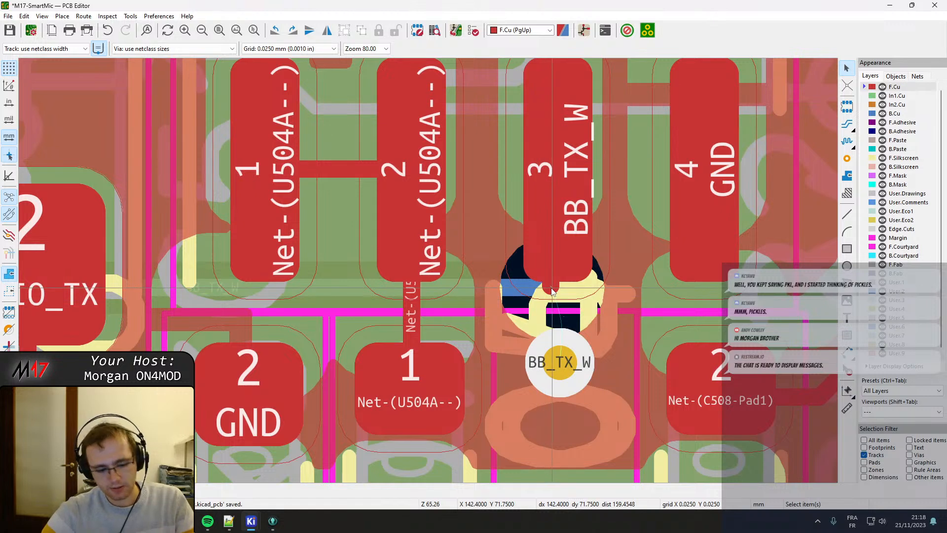
pyautogui.press('x')
pyautogui.click(557, 363)
pyautogui.press('Escape')
pyautogui.press('d')
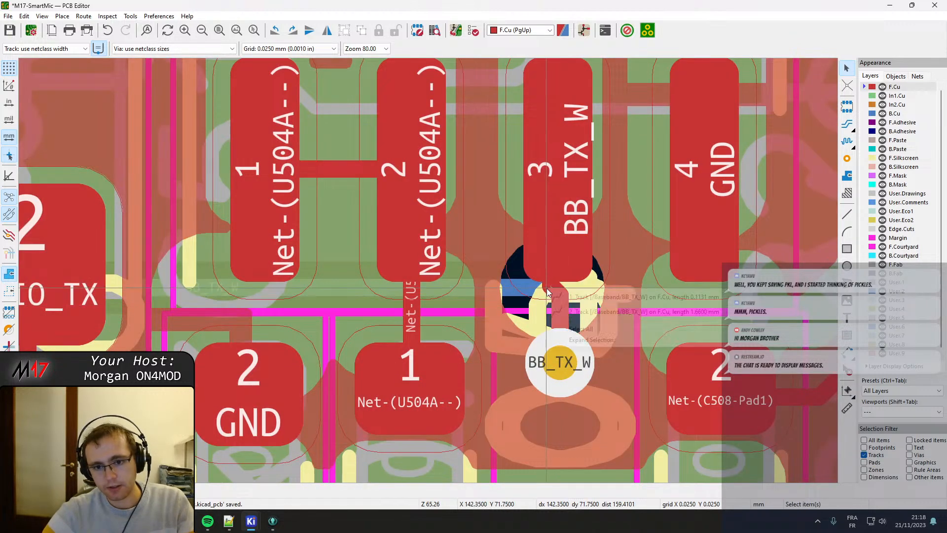
pyautogui.click(559, 295)
pyautogui.click(549, 146)
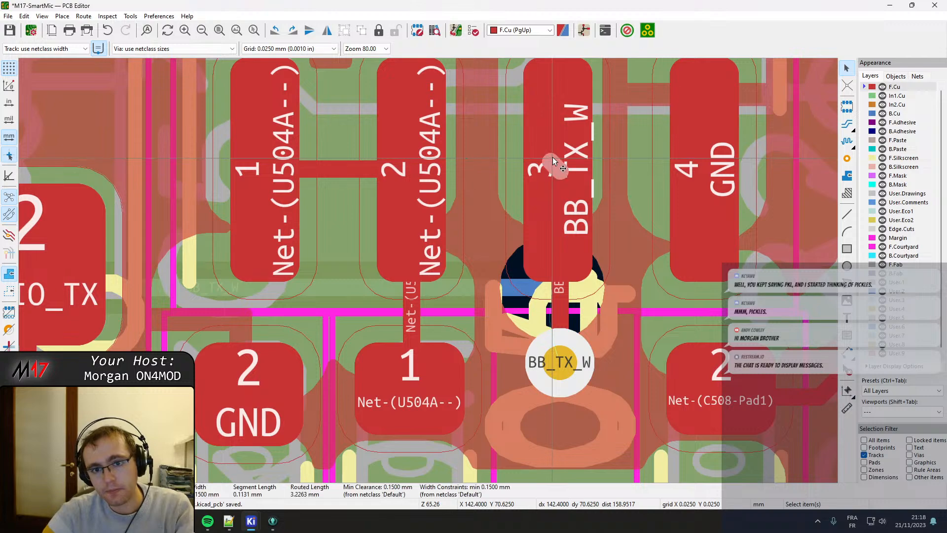
# Check the end of the BB_TX_W track at the via below pad 3, and refill the copper zones.
pyautogui.scroll(-3, 396, 353)
pyautogui.moveTo(396, 354); pyautogui.dragTo(419, 324, button='middle')
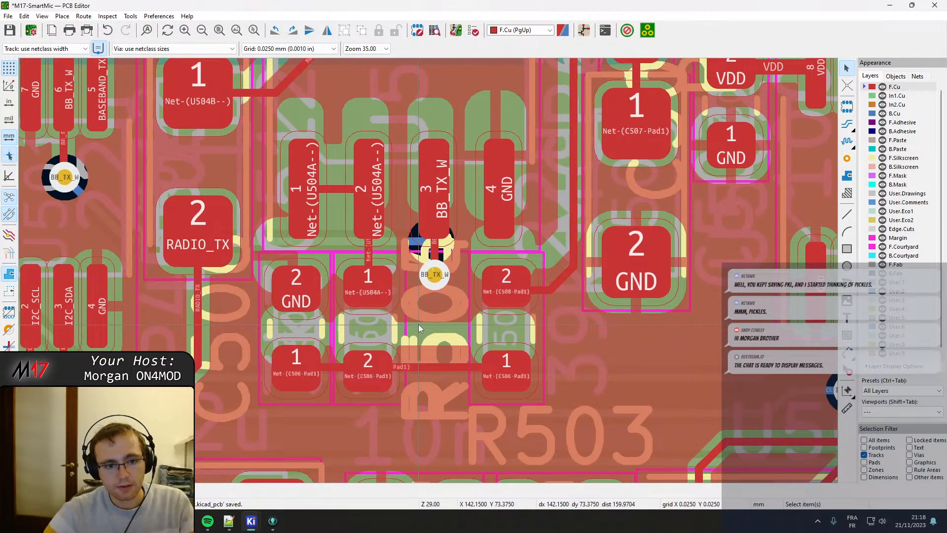
pyautogui.scroll(5, 428, 271)
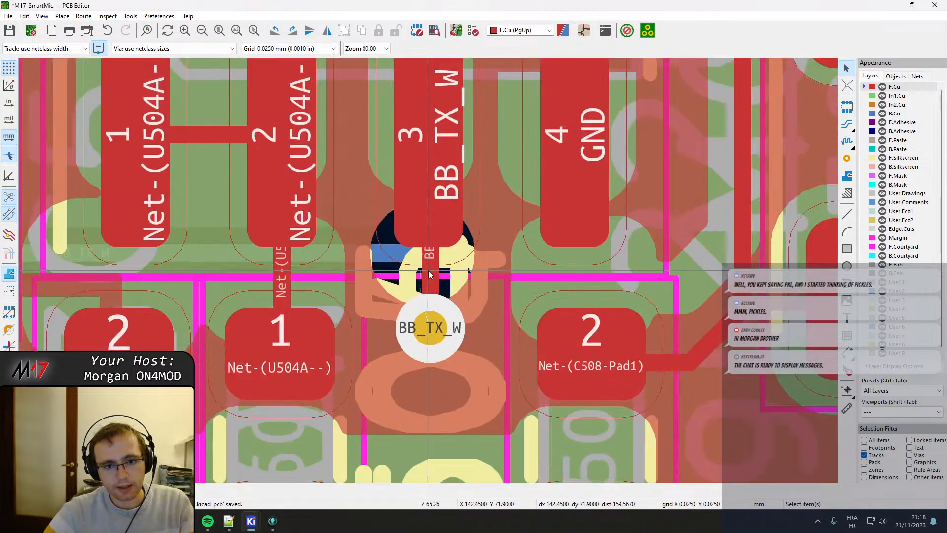
pyautogui.click(434, 266)
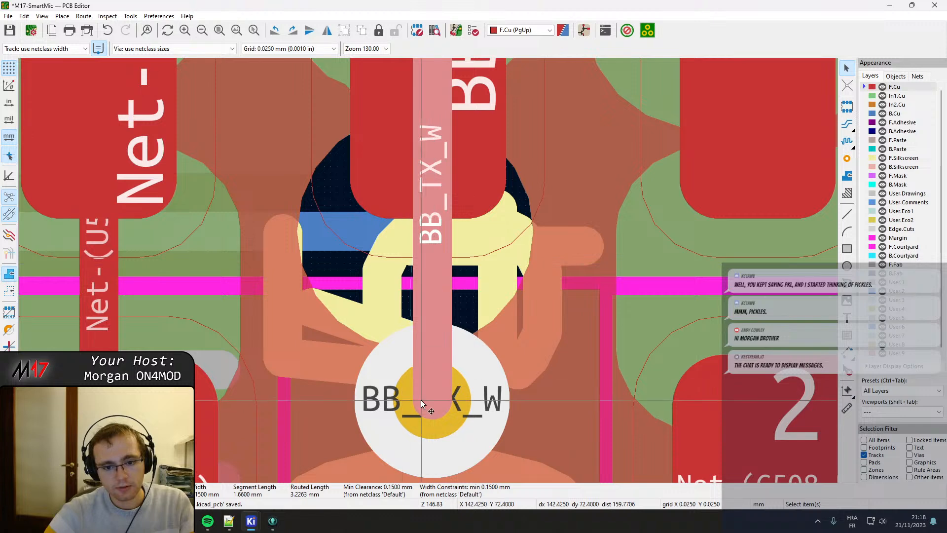
pyautogui.moveTo(430, 403)
pyautogui.mouseDown()
pyautogui.moveTo(438, 423)
pyautogui.moveTo(432, 399)
pyautogui.mouseUp()
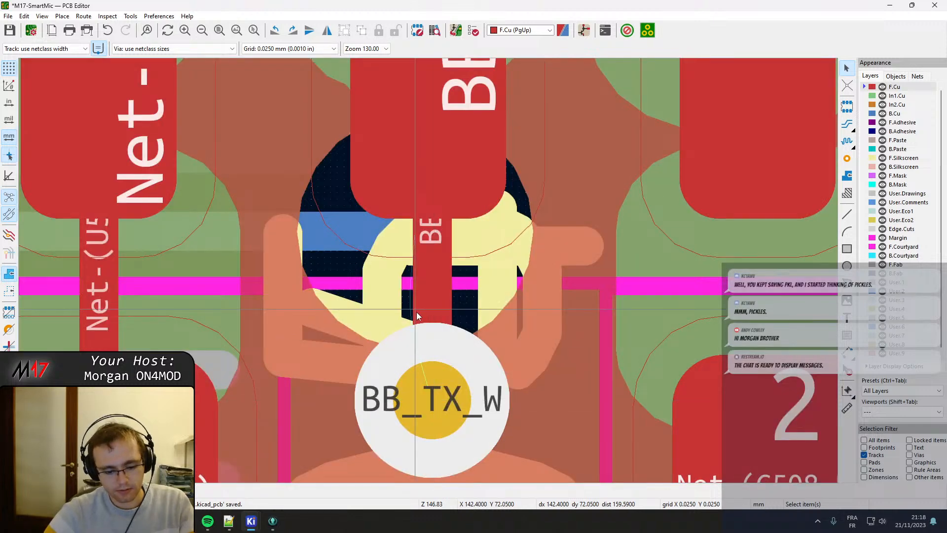
pyautogui.press('b')
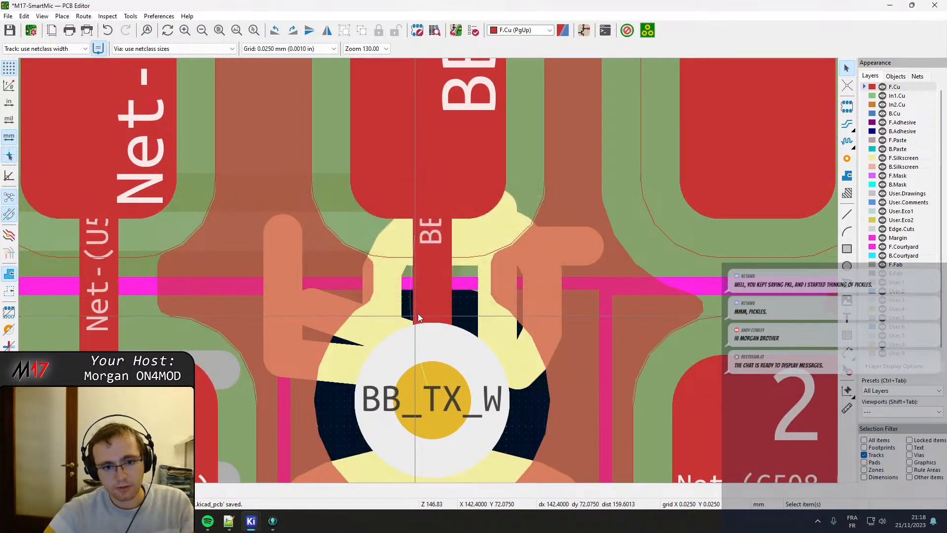
pyautogui.scroll(-2, 416, 312)
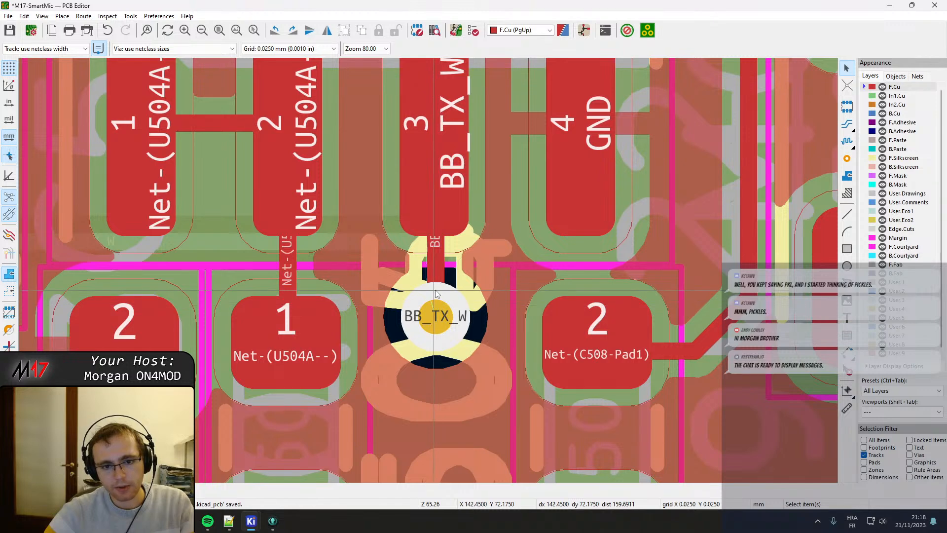
# Delete the BB_TX_W track pieces between U504 pad 3 and the via, and route one straight vertical track in their place.
pyautogui.scroll(2, 416, 306)
pyautogui.click(429, 207)
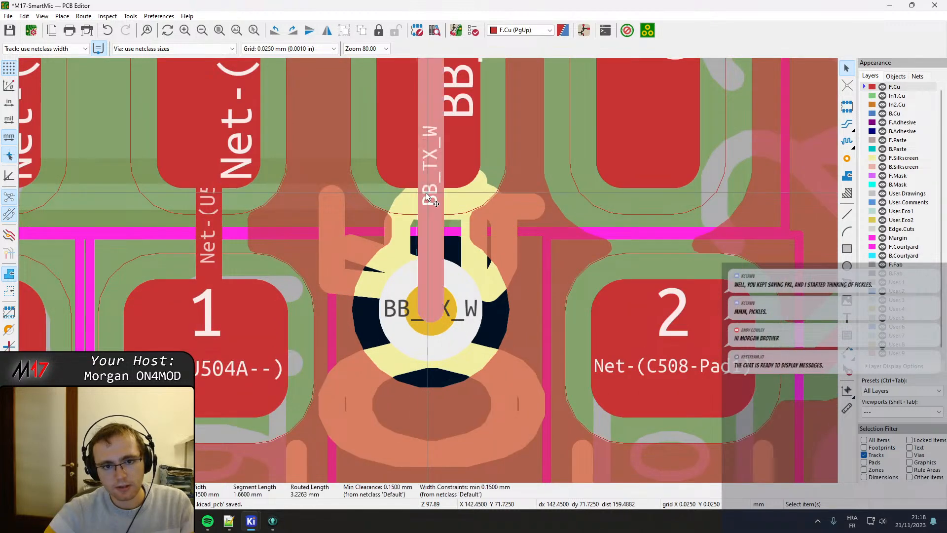
pyautogui.press('Delete')
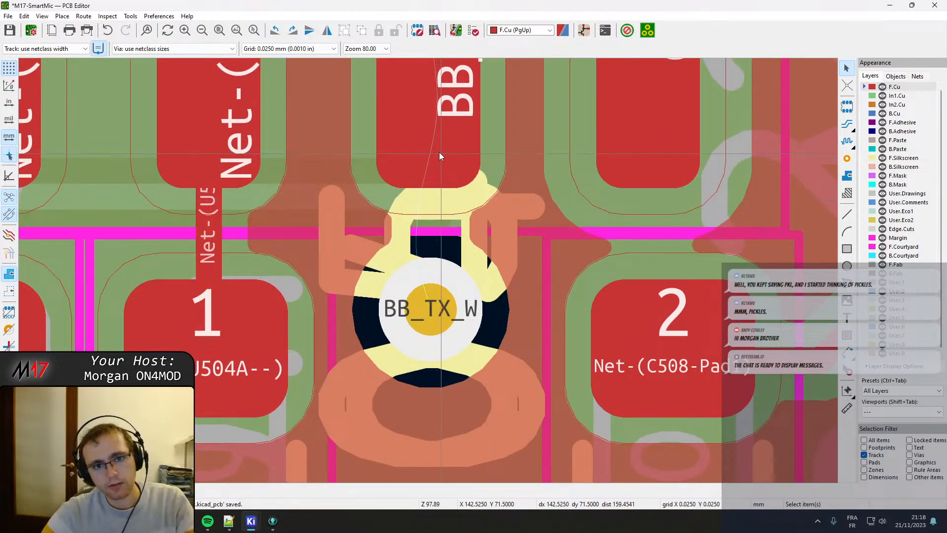
pyautogui.scroll(-2, 498, 247)
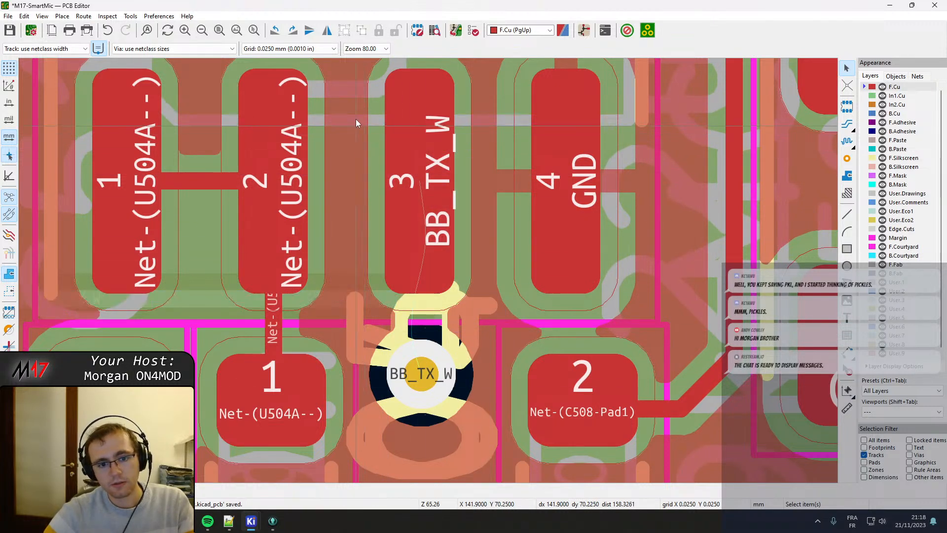
pyautogui.moveTo(355, 113); pyautogui.dragTo(498, 430)
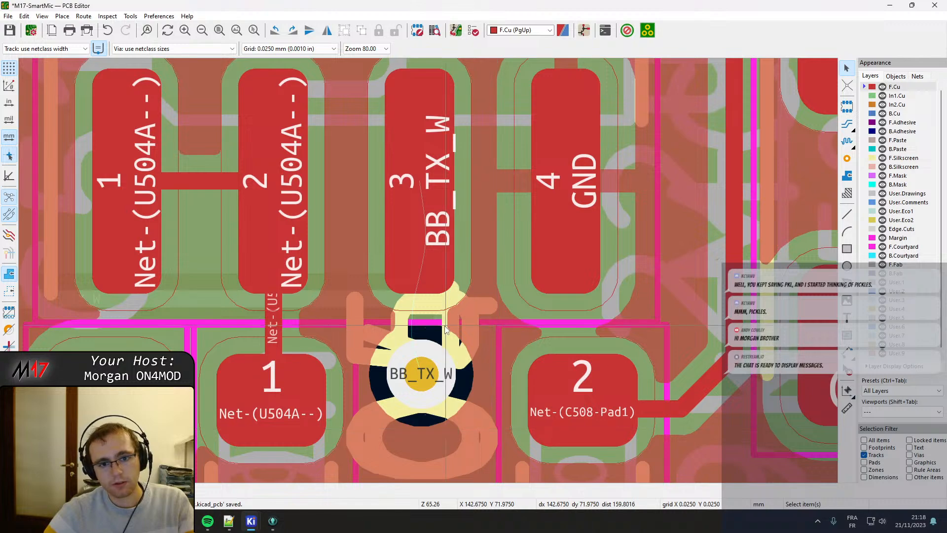
pyautogui.press('x')
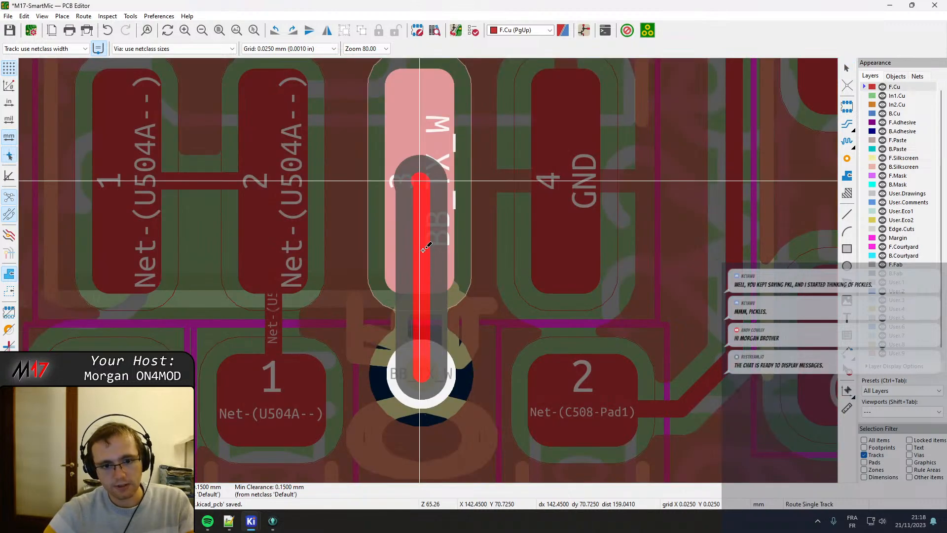
pyautogui.click(428, 206)
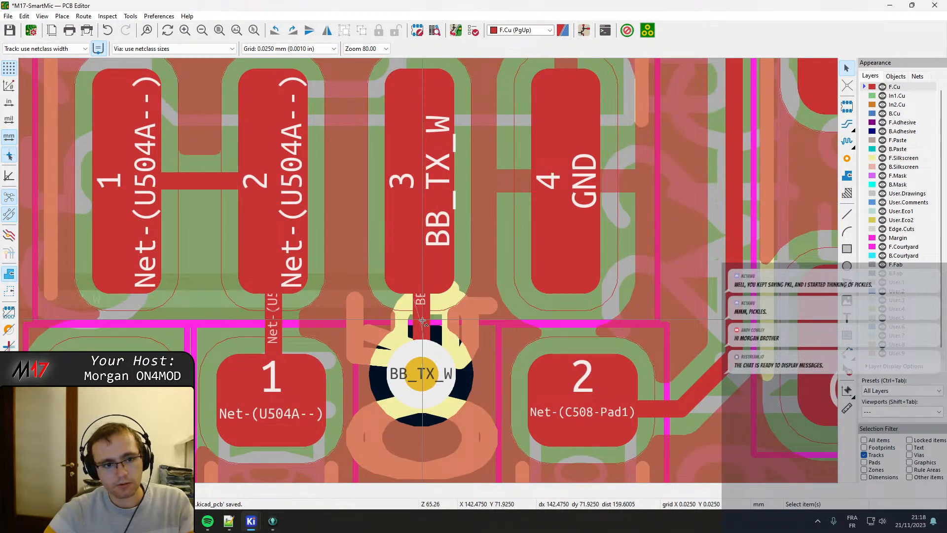
# Save the board and re-enable all item types except locked items in the selection filter.
pyautogui.scroll(5, 420, 321)
pyautogui.scroll(-3, 427, 276)
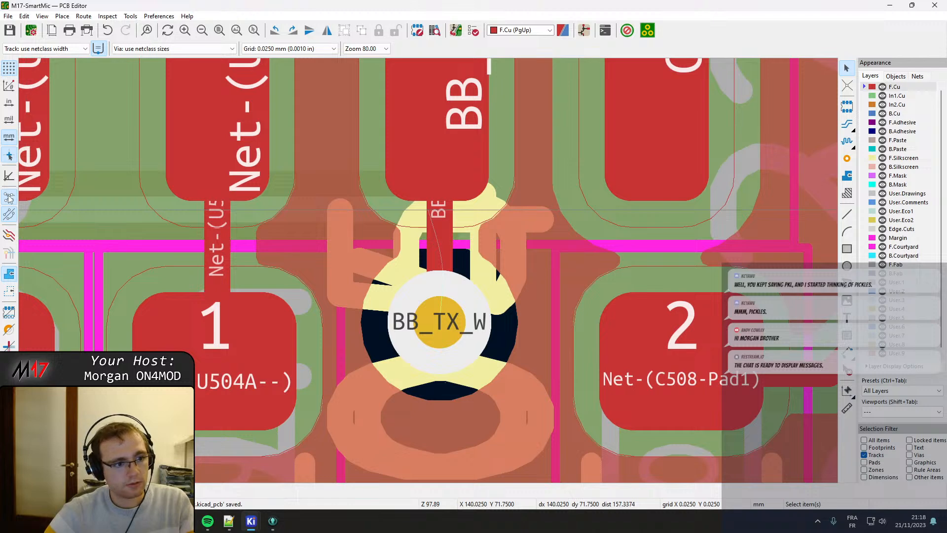
pyautogui.click(443, 302)
pyautogui.press('Escape')
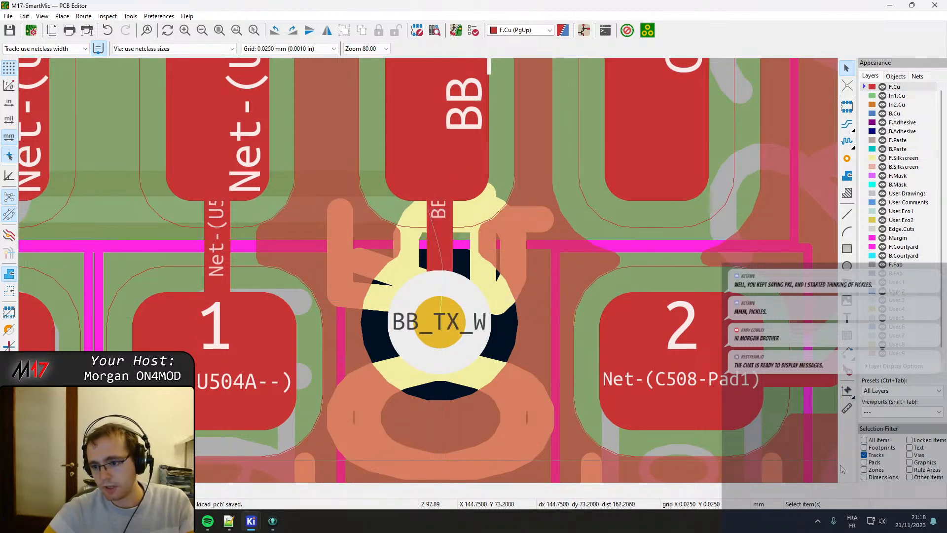
pyautogui.scroll(-4, 410, 267)
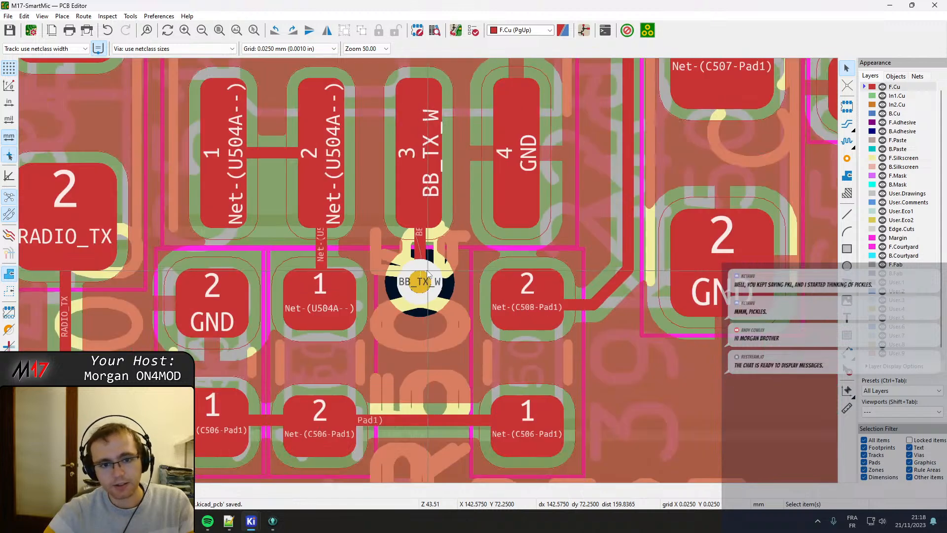
# Move resistor R505 slightly down so its courtyard clears the courtyard of U504.
pyautogui.scroll(3, 426, 277)
pyautogui.moveTo(459, 221); pyautogui.dragTo(379, 186, button='middle')
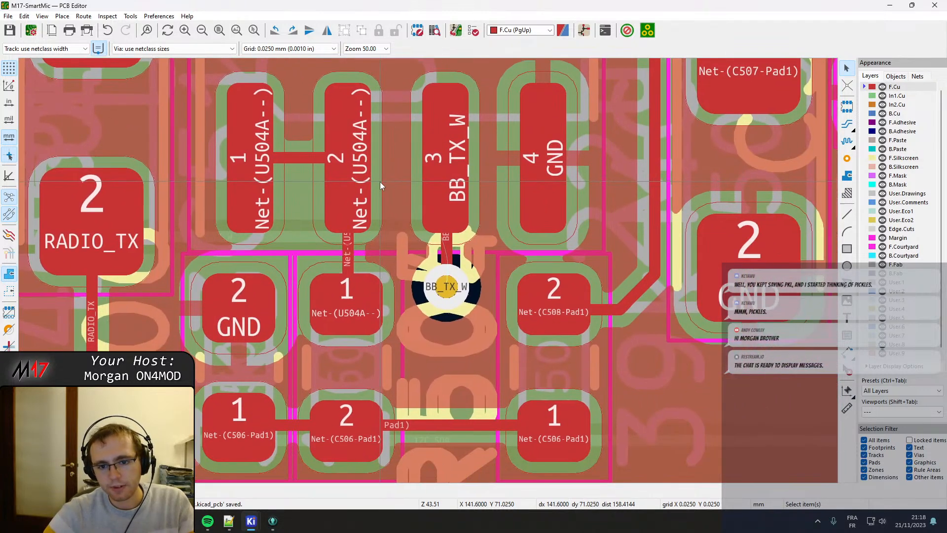
pyautogui.moveTo(640, 317); pyautogui.dragTo(481, 300, button='middle')
pyautogui.click(411, 266)
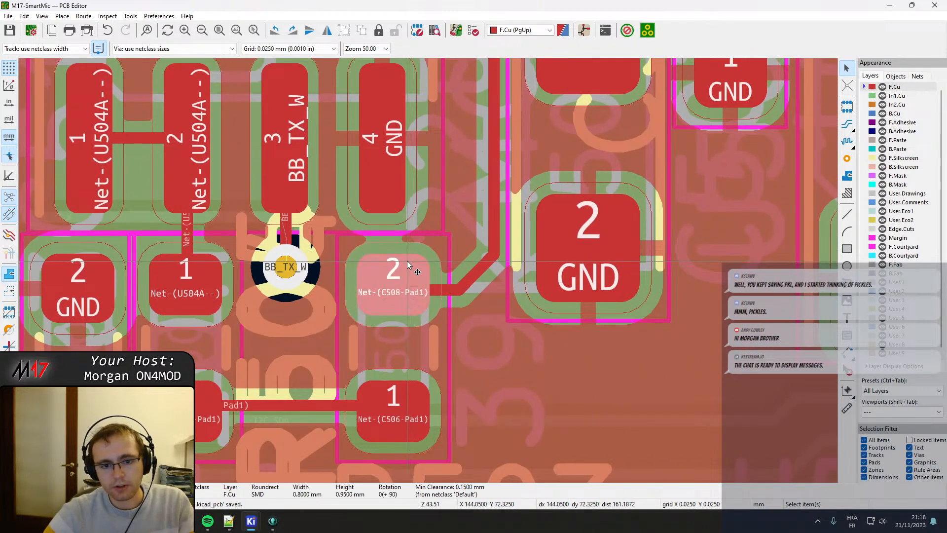
pyautogui.press('m')
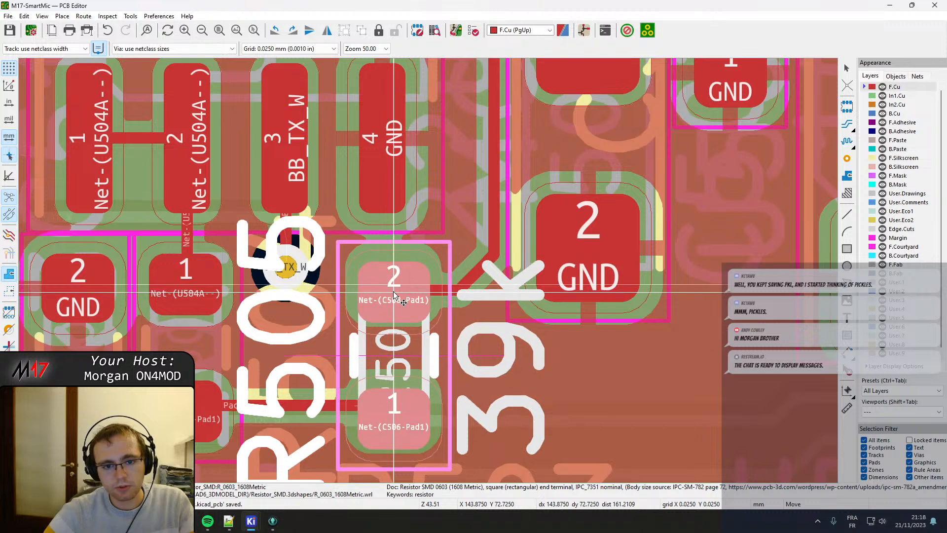
pyautogui.click(394, 295)
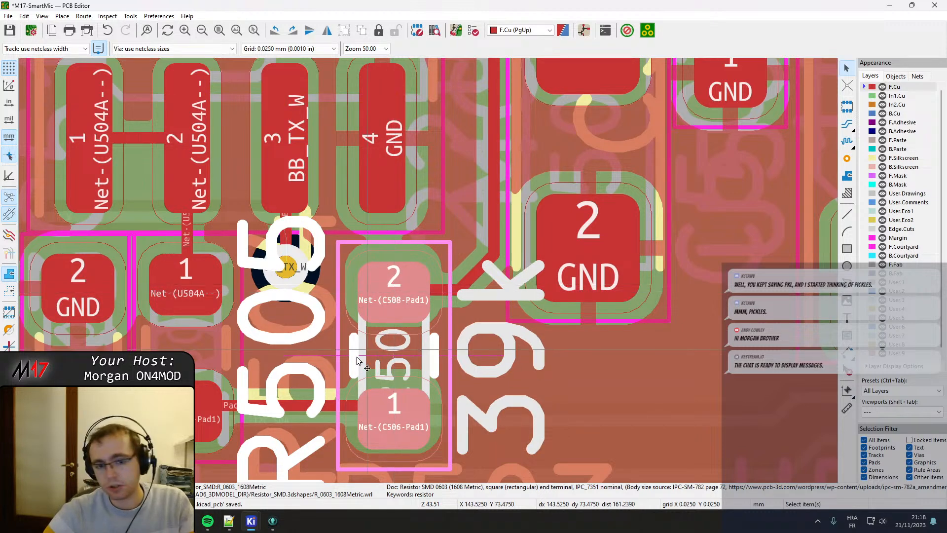
# Move resistor R504 slightly down and to the right, clear of the U504 courtyard and level with R505.
pyautogui.moveTo(259, 317); pyautogui.dragTo(408, 304, button='middle')
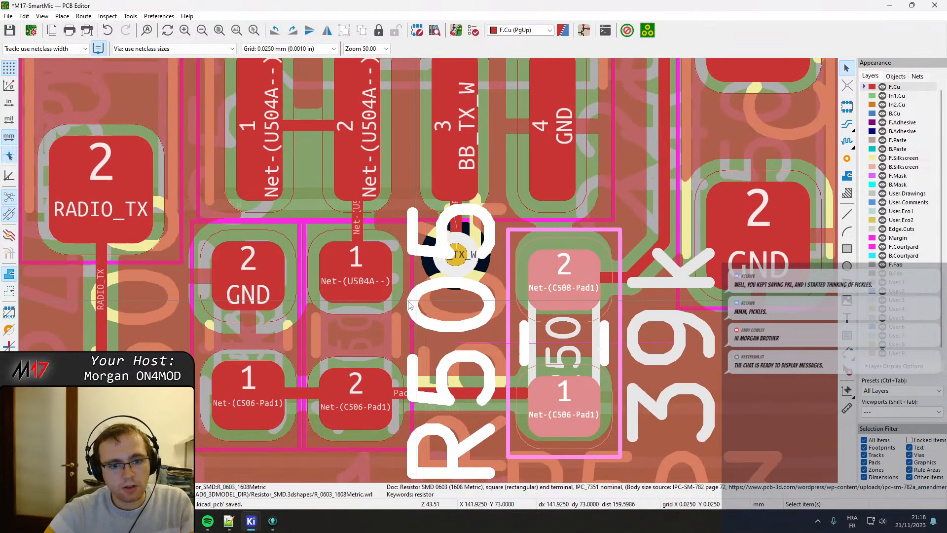
pyautogui.click(370, 271)
pyautogui.press('m')
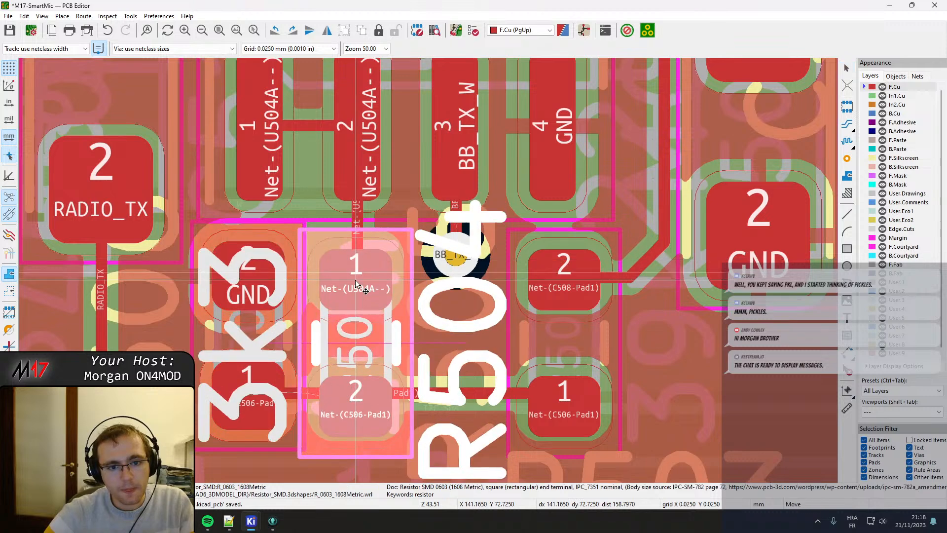
pyautogui.click(361, 280)
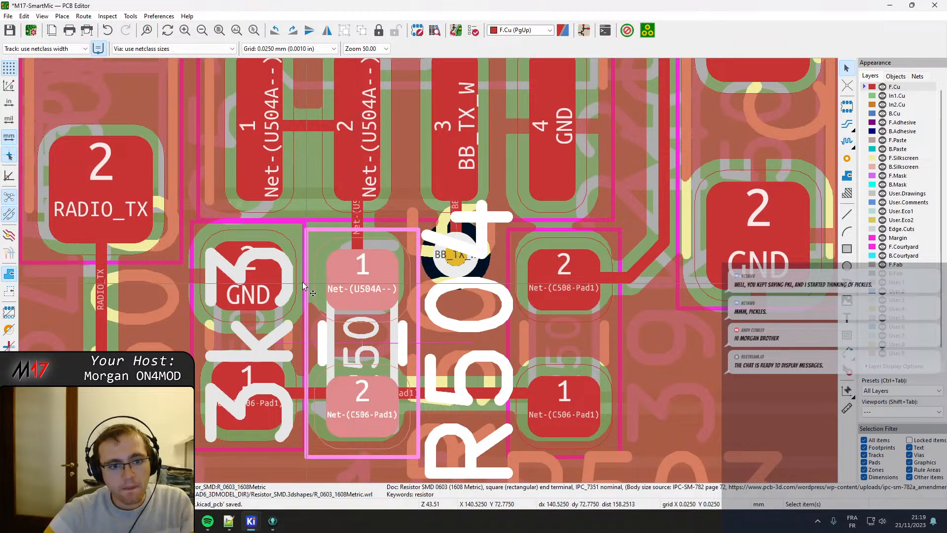
# Move capacitor C506 slightly down and to the left so its courtyard clears those of U504 and R504.
pyautogui.moveTo(262, 261); pyautogui.dragTo(347, 257, button='middle')
pyautogui.click(353, 252)
pyautogui.click(390, 274)
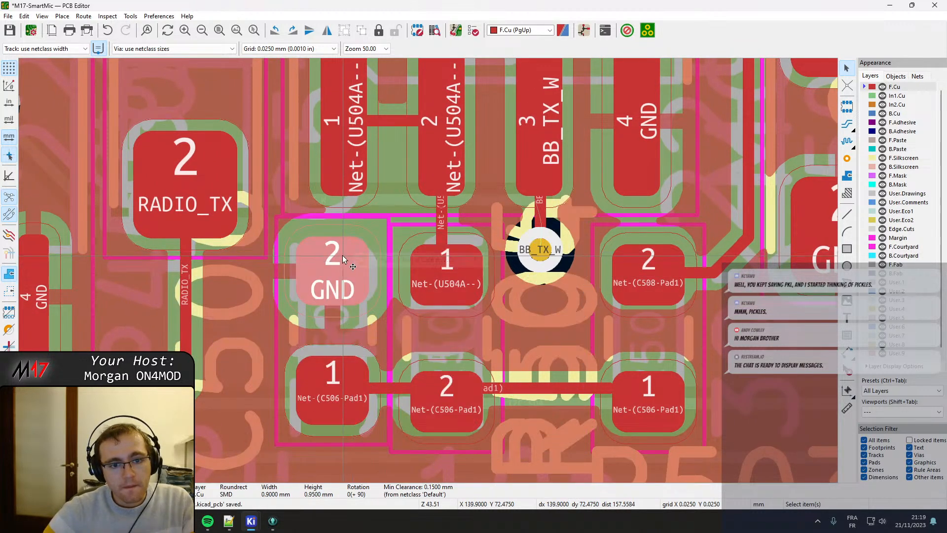
pyautogui.press('m')
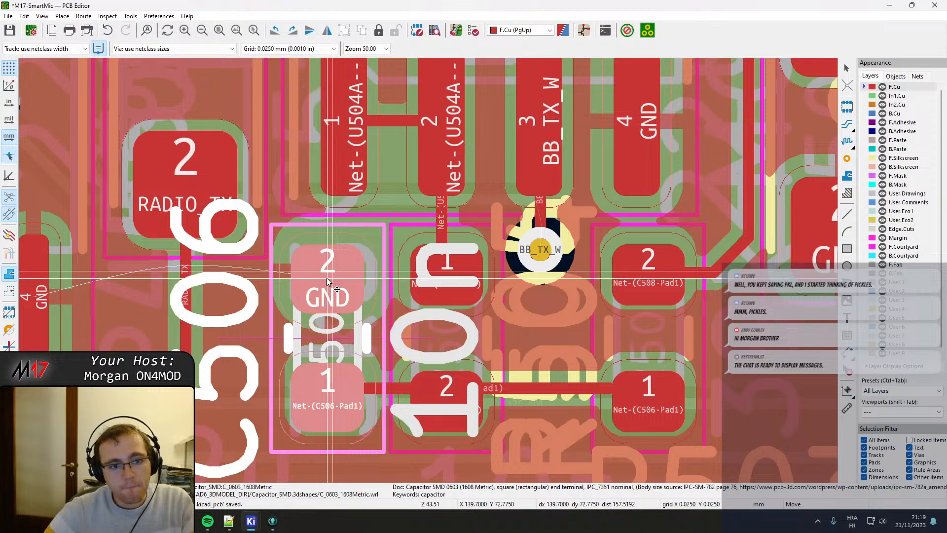
pyautogui.click(327, 277)
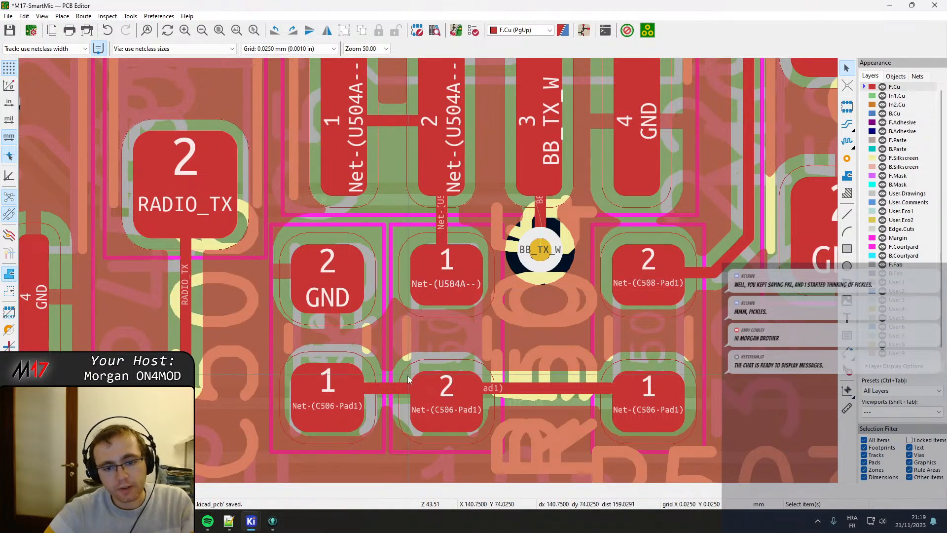
# Lower the Net-(C506-Pad1) track segments to run straight through the pads of C506, R504 and R505.
pyautogui.click(384, 389)
pyautogui.moveTo(384, 389); pyautogui.dragTo(332, 399)
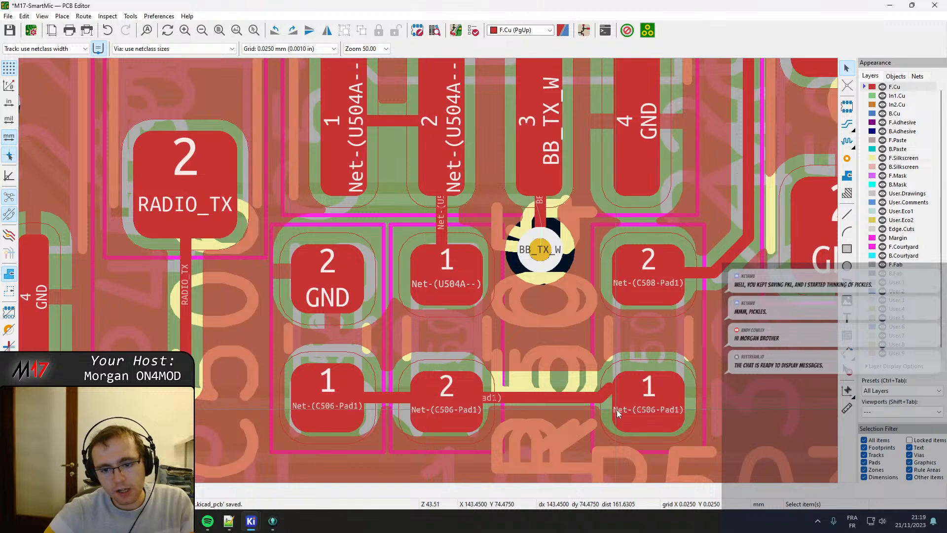
pyautogui.click(606, 393)
pyautogui.moveTo(606, 393); pyautogui.dragTo(658, 398)
pyautogui.moveTo(655, 396); pyautogui.dragTo(558, 378, button='middle')
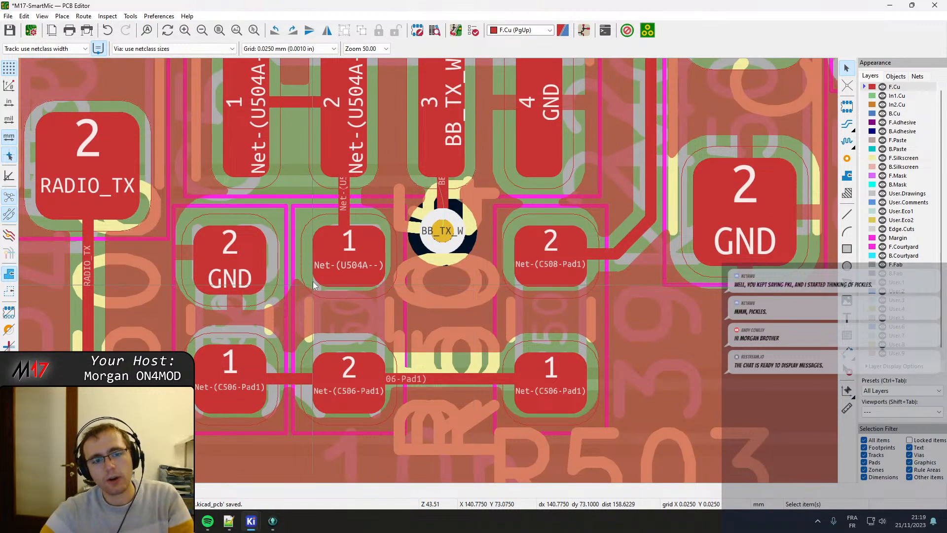
# Select R504 and make F.Courtyard the active layer to inspect the courtyard outlines around it.
pyautogui.click(291, 211)
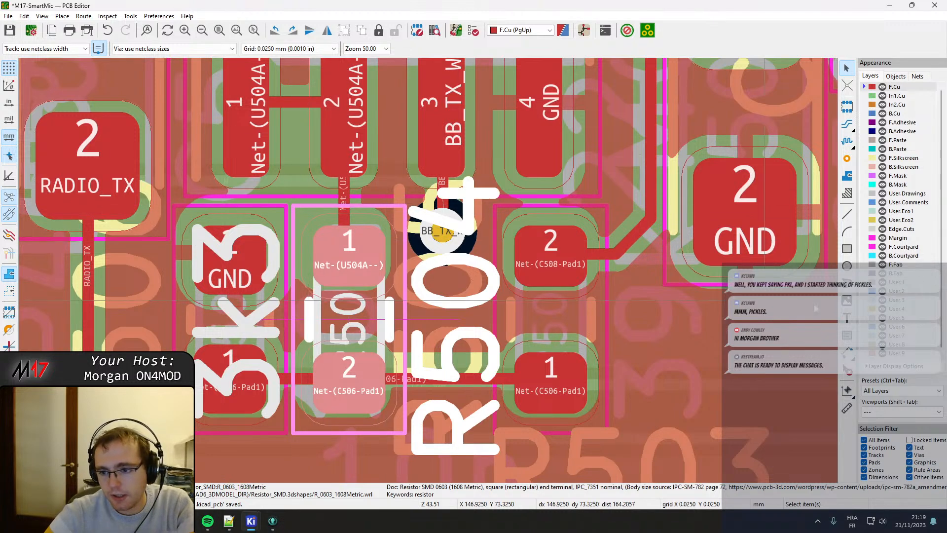
pyautogui.click(897, 247)
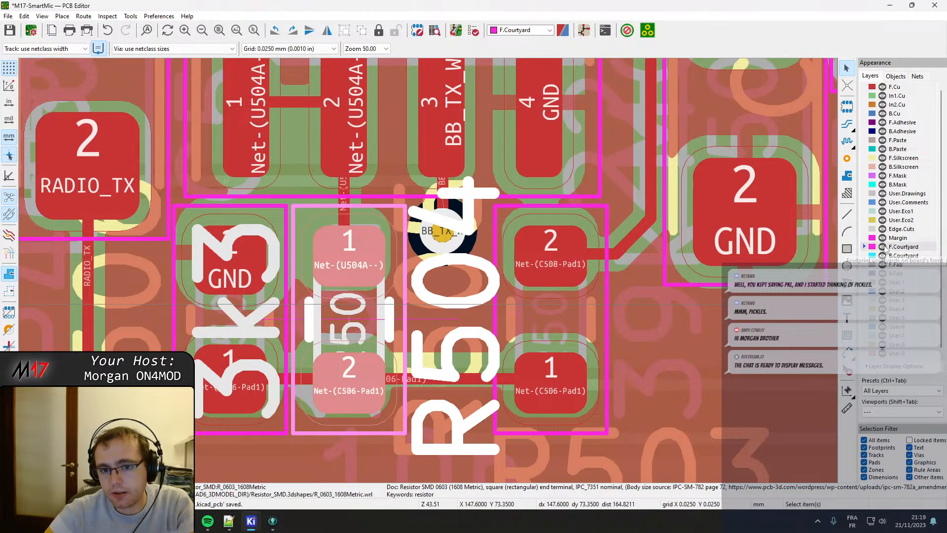
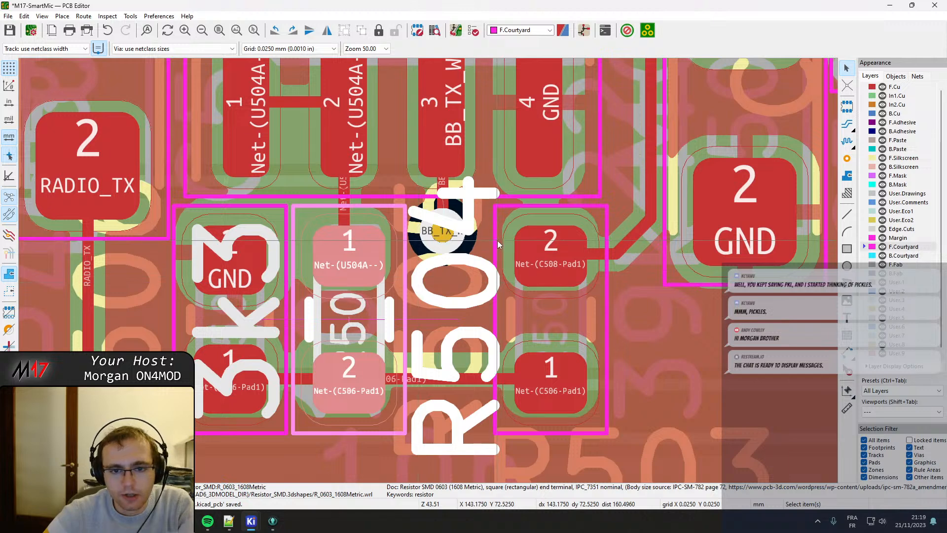
# Examine the courtyard spacing between U504 and the C506, R504 and R505 row, selecting C506 to check its outline.
pyautogui.moveTo(370, 200); pyautogui.dragTo(438, 292, button='middle')
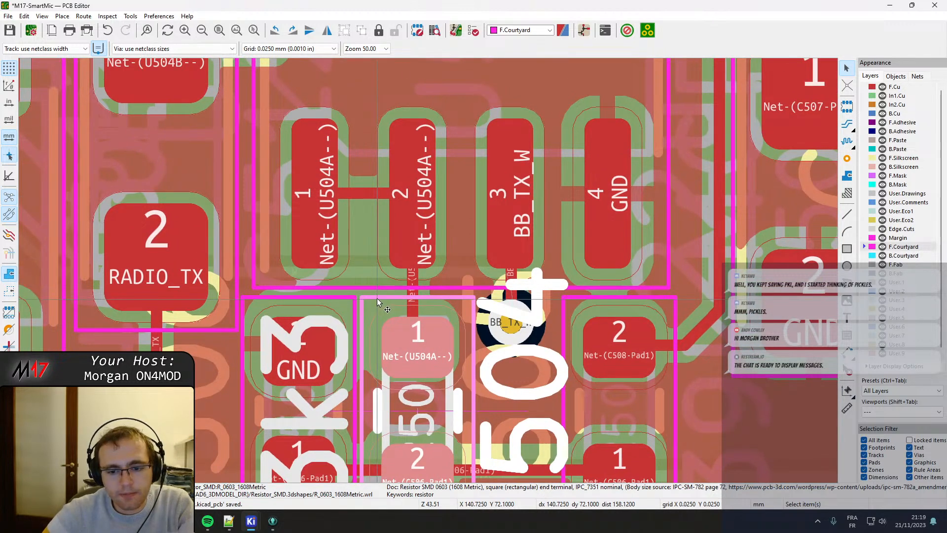
pyautogui.moveTo(408, 239); pyautogui.dragTo(319, 292, button='middle')
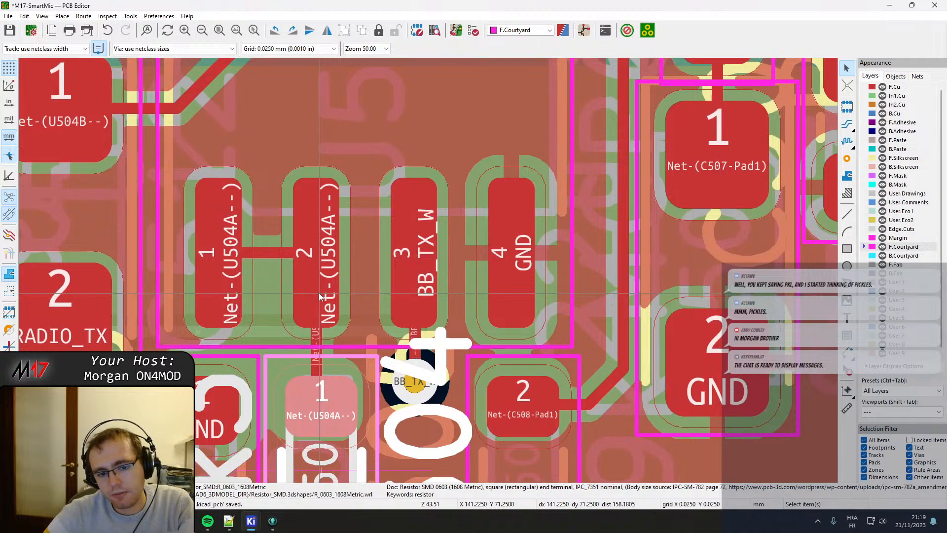
pyautogui.scroll(-3, 429, 270)
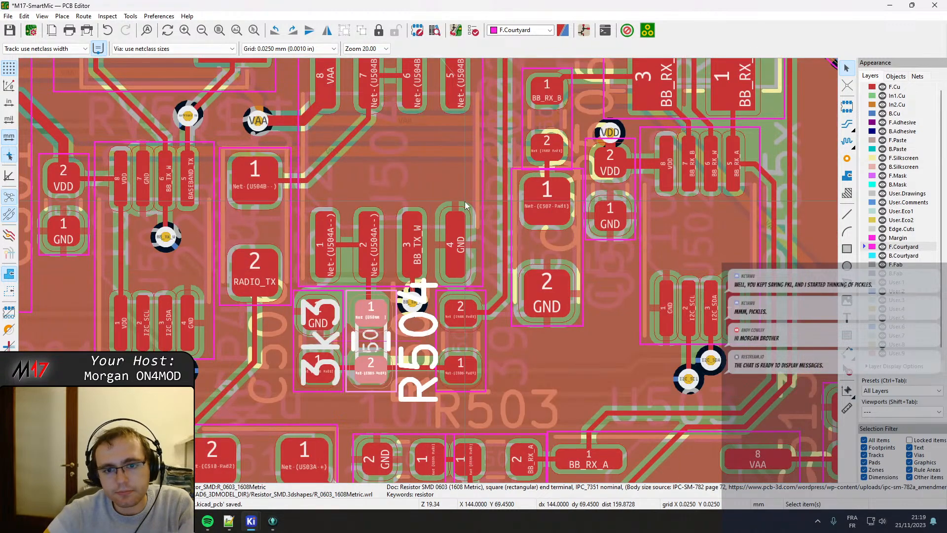
pyautogui.moveTo(465, 201); pyautogui.dragTo(472, 170, button='middle')
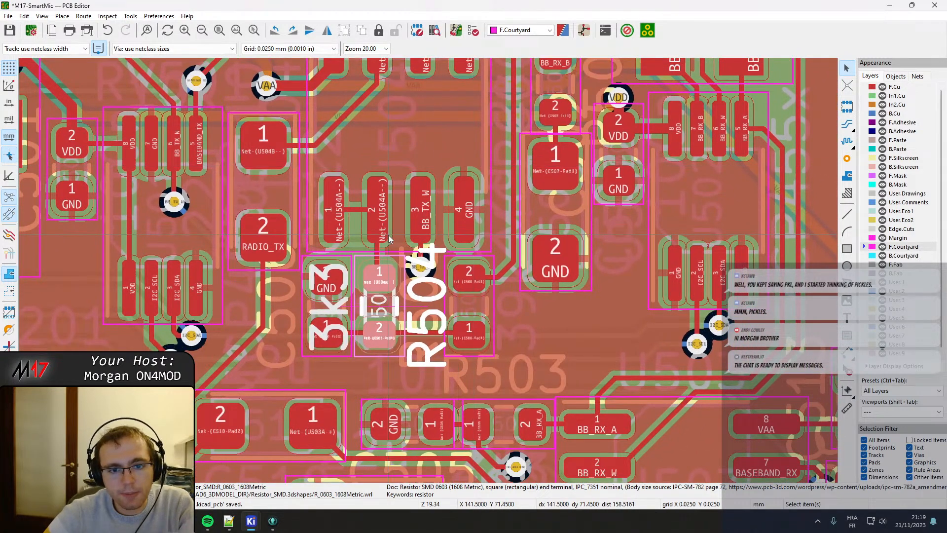
pyautogui.scroll(5, 415, 256)
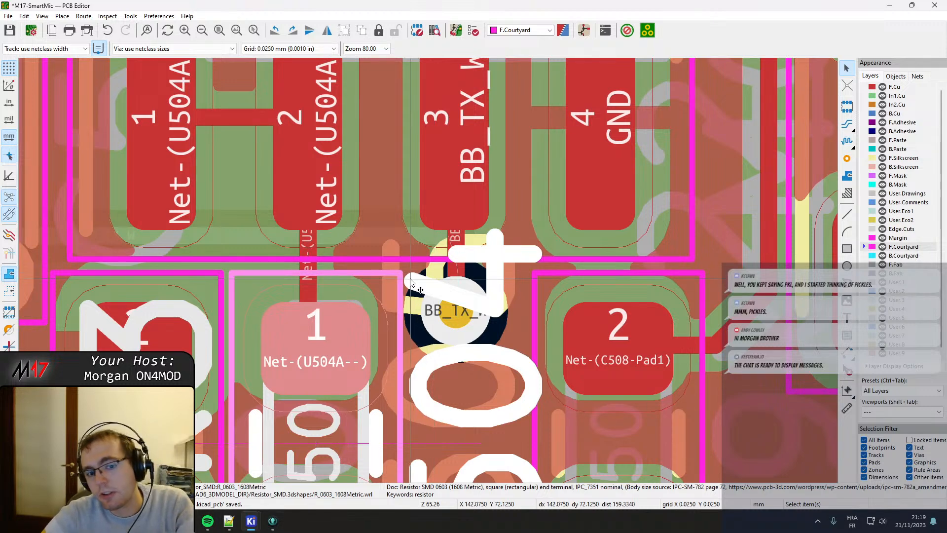
pyautogui.scroll(-2, 429, 272)
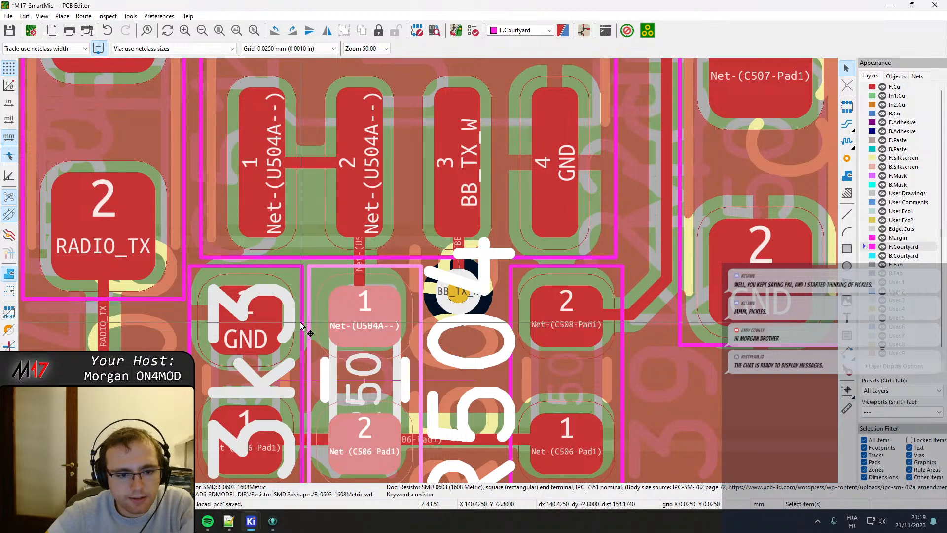
pyautogui.hotkey('ctrl', 'z')
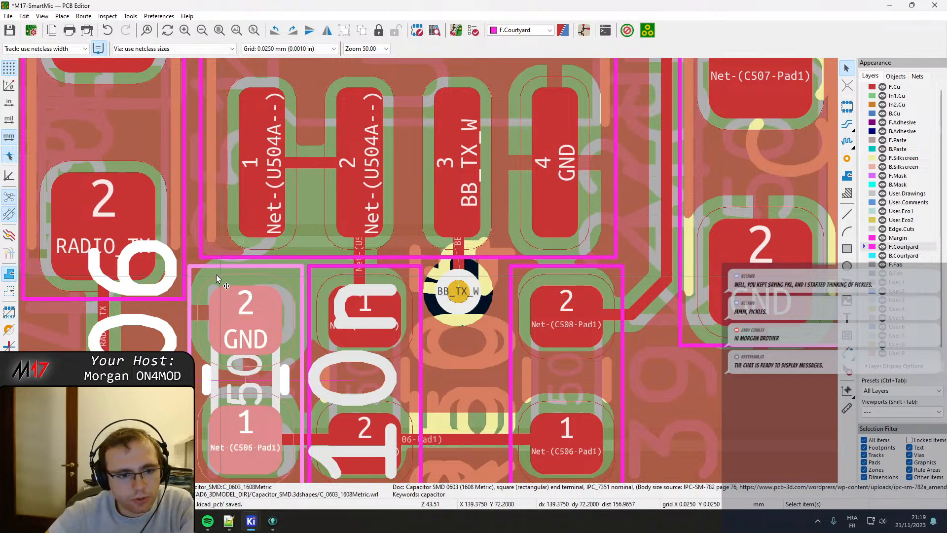
pyautogui.keyDown('ctrl'); pyautogui.hscroll(3, 389, 331); pyautogui.keyUp('ctrl')
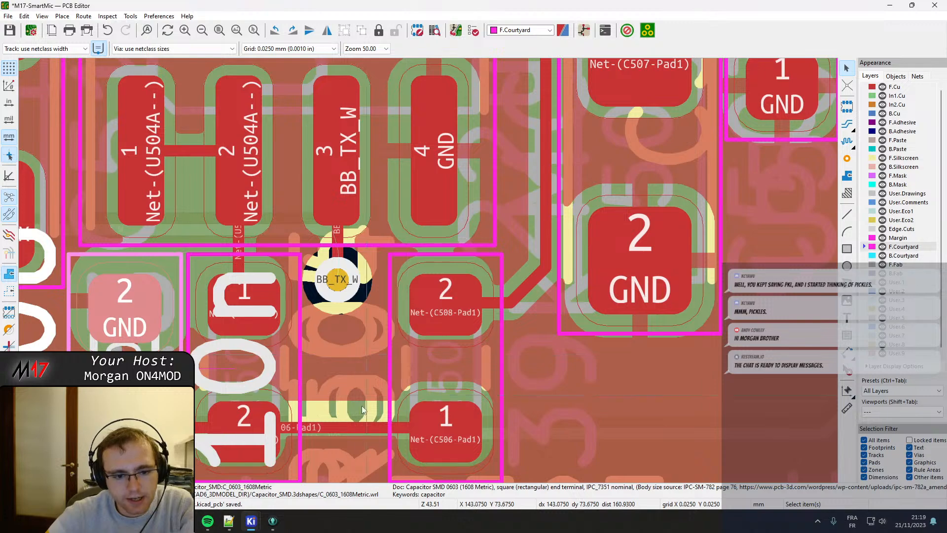
# Select the Net-(C506-Pad1) track on F.Cu beside R504 and pull it toward R504's pad 2.
pyautogui.keyDown('shift'); pyautogui.scroll(-3, 370, 321); pyautogui.keyUp('shift')
pyautogui.click(333, 284)
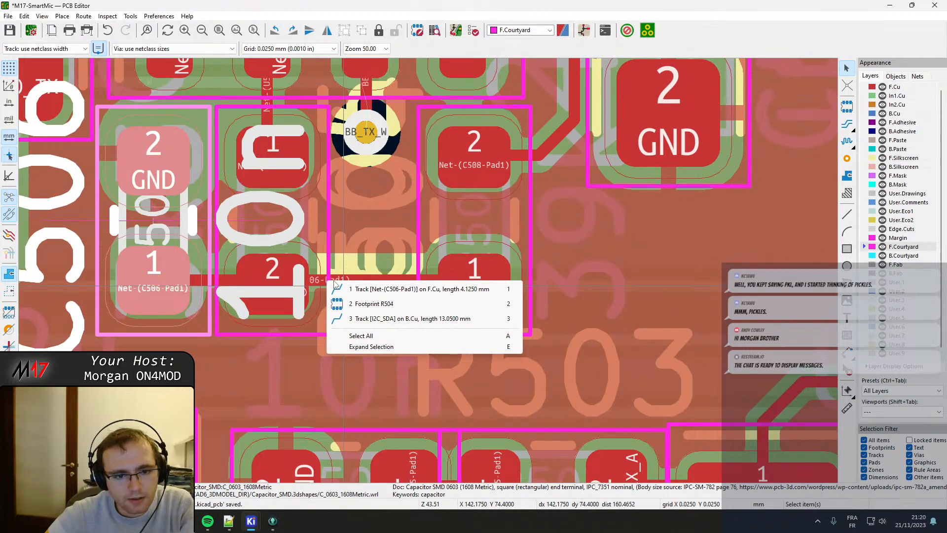
pyautogui.click(346, 289)
pyautogui.moveTo(321, 282); pyautogui.dragTo(271, 287)
# Move capacitor C514 slightly up and to the left, away from the courtyards of C508 and U504.
pyautogui.moveTo(373, 167); pyautogui.dragTo(322, 304, button='middle')
pyautogui.scroll(-3, 429, 316)
pyautogui.moveTo(425, 193); pyautogui.dragTo(416, 374, button='middle')
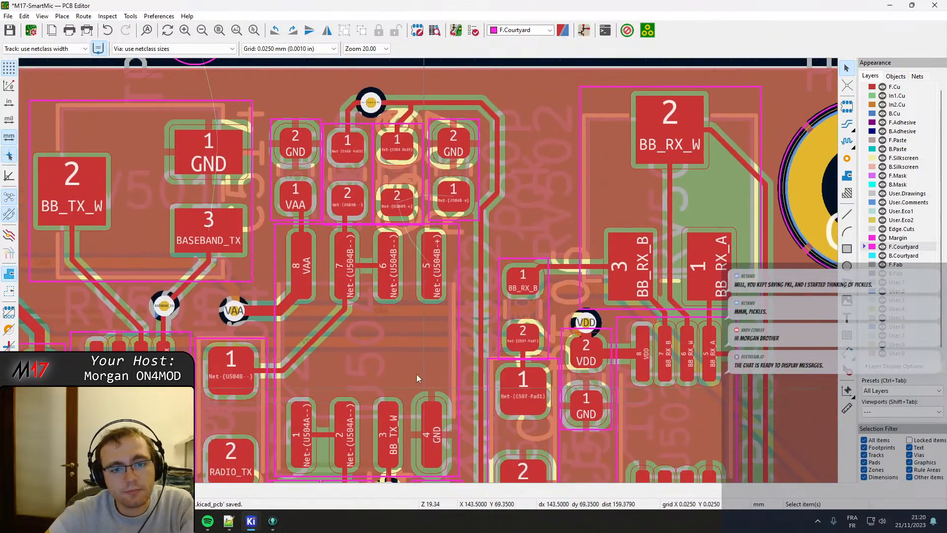
pyautogui.scroll(3, 417, 374)
pyautogui.click(385, 319)
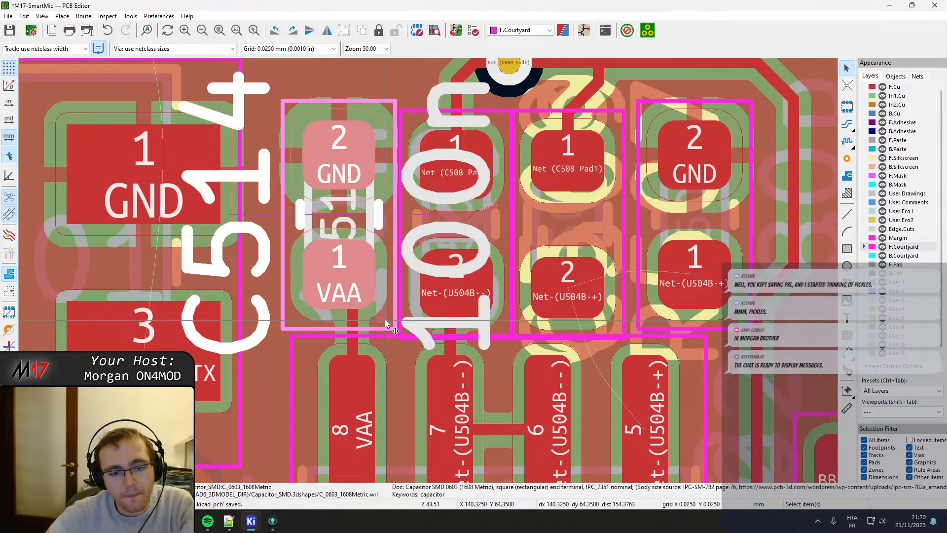
pyautogui.press('m')
pyautogui.click(330, 272)
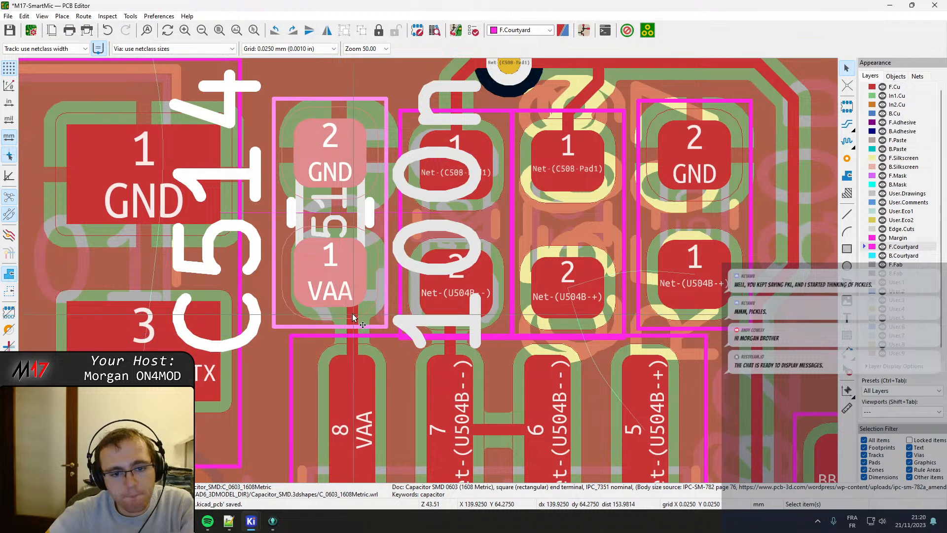
pyautogui.click(354, 318)
# Move capacitor C508 up and slightly left, clear of the U504 courtyard and level with C514.
pyautogui.click(414, 323)
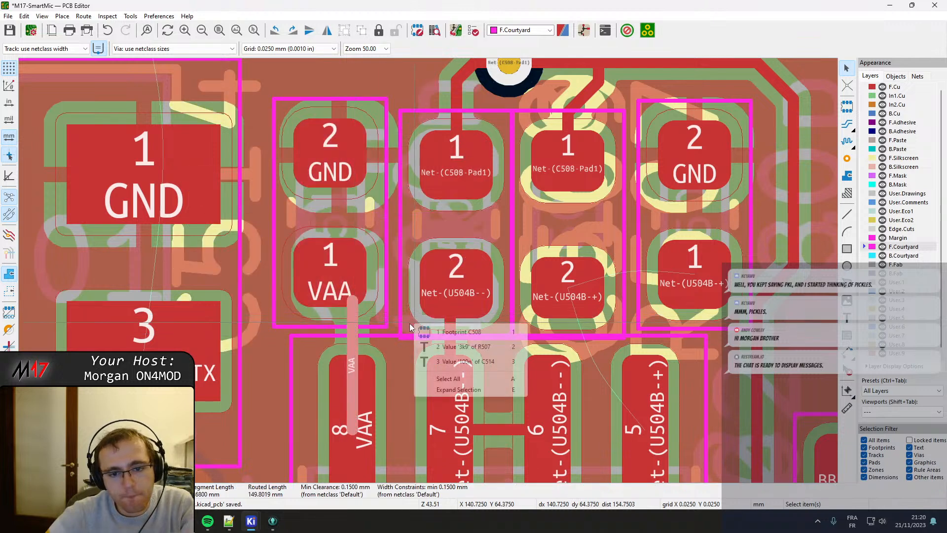
pyautogui.click(442, 338)
pyautogui.press('m')
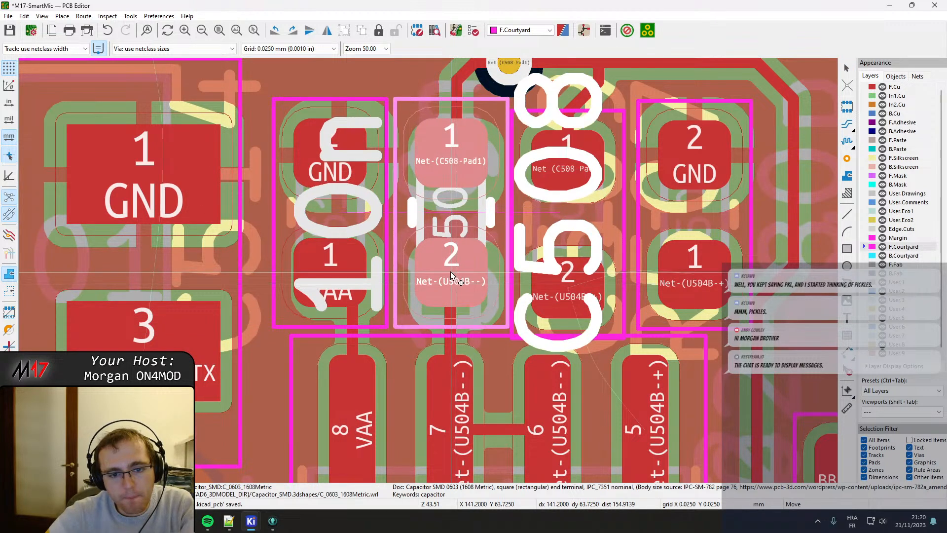
pyautogui.click(451, 275)
pyautogui.keyDown('ctrl'); pyautogui.hscroll(3, 451, 274); pyautogui.keyUp('ctrl')
# Move resistor R507 up and slightly right so its courtyard clears C508 and U504.
pyautogui.click(451, 325)
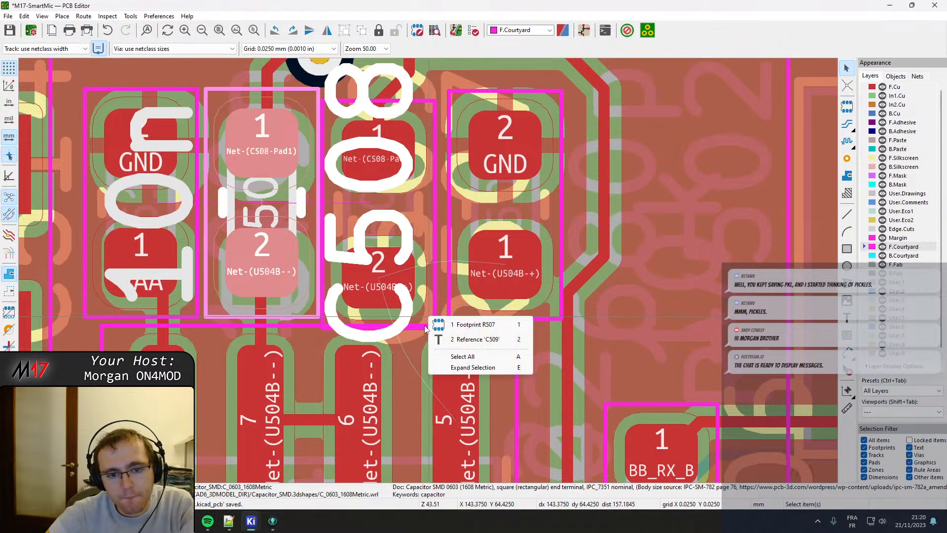
pyautogui.click(474, 325)
pyautogui.press('m')
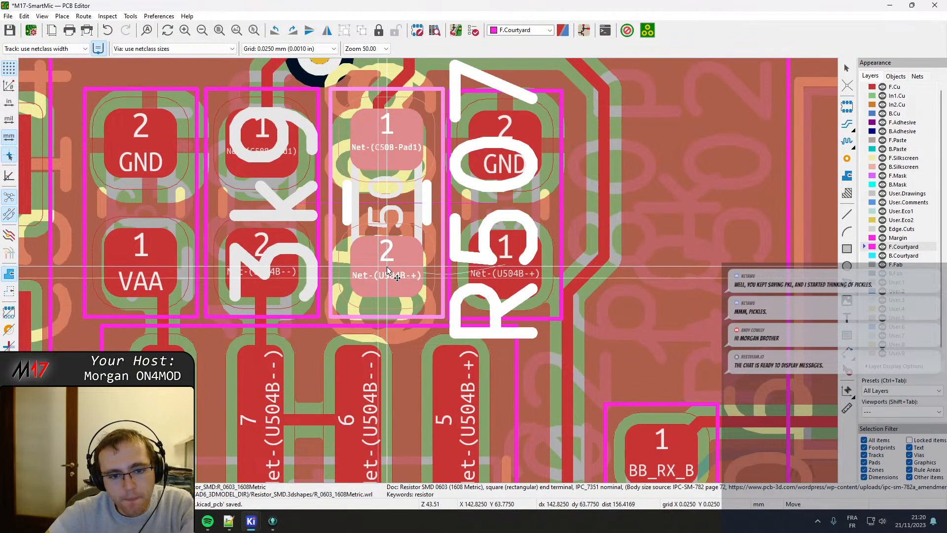
pyautogui.click(388, 270)
# Move capacitor C509 slightly up and to the right so it lines up with C508 and clears R507.
pyautogui.click(459, 312)
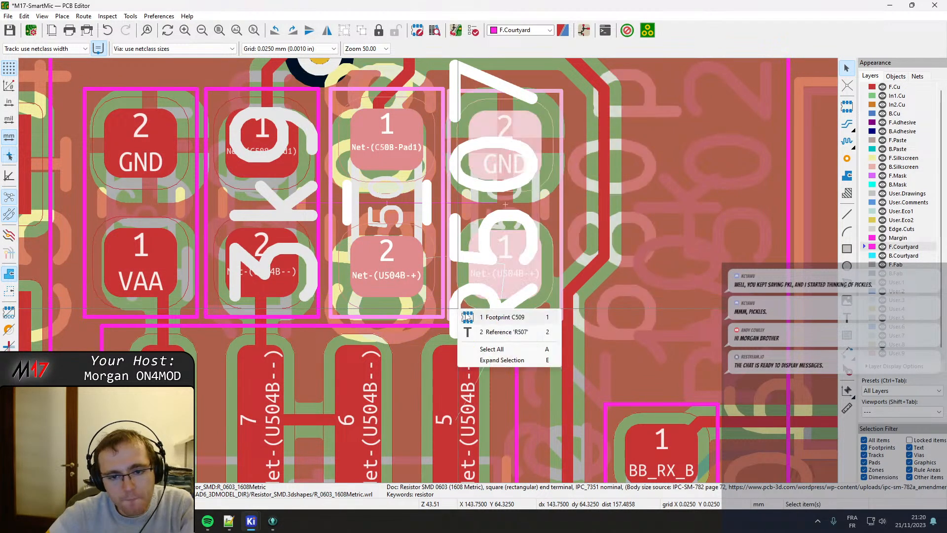
pyautogui.click(474, 316)
pyautogui.click(459, 310)
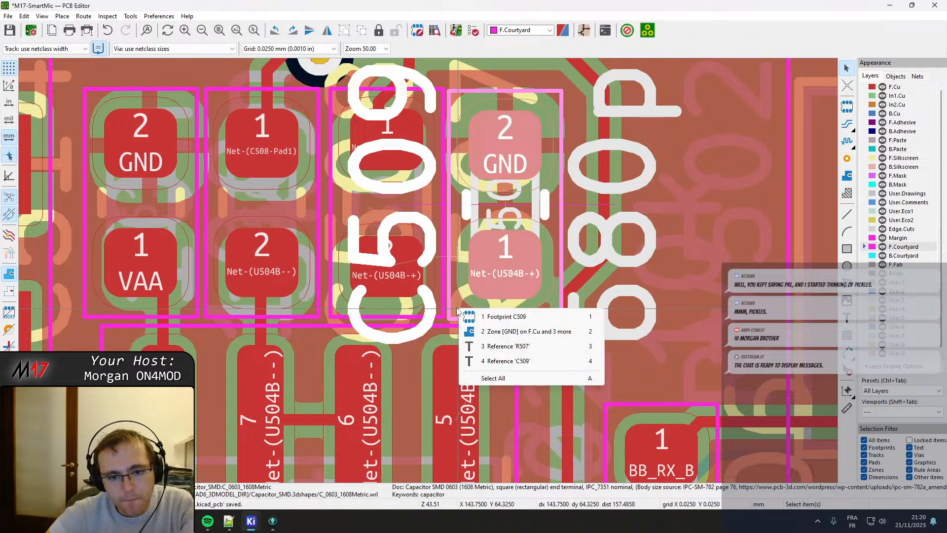
pyautogui.click(508, 265)
pyautogui.press('m')
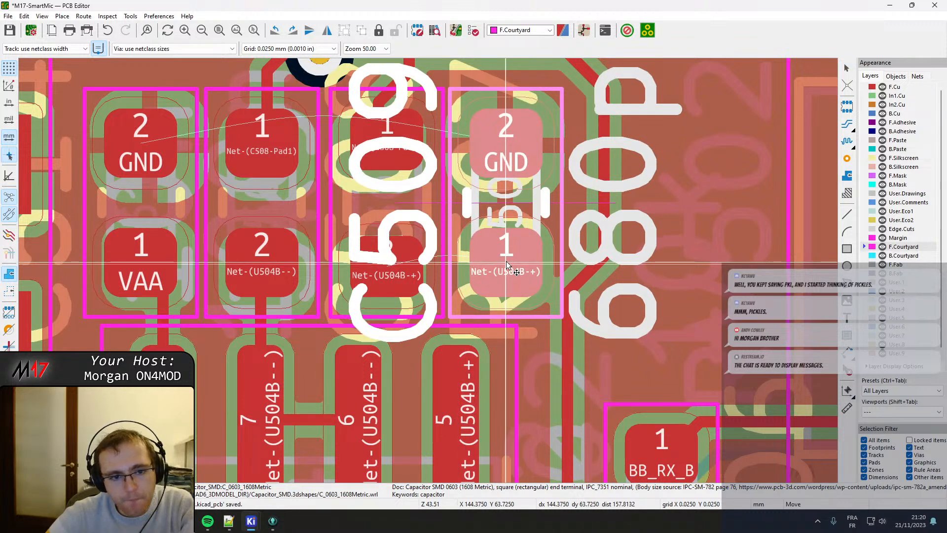
pyautogui.click(506, 263)
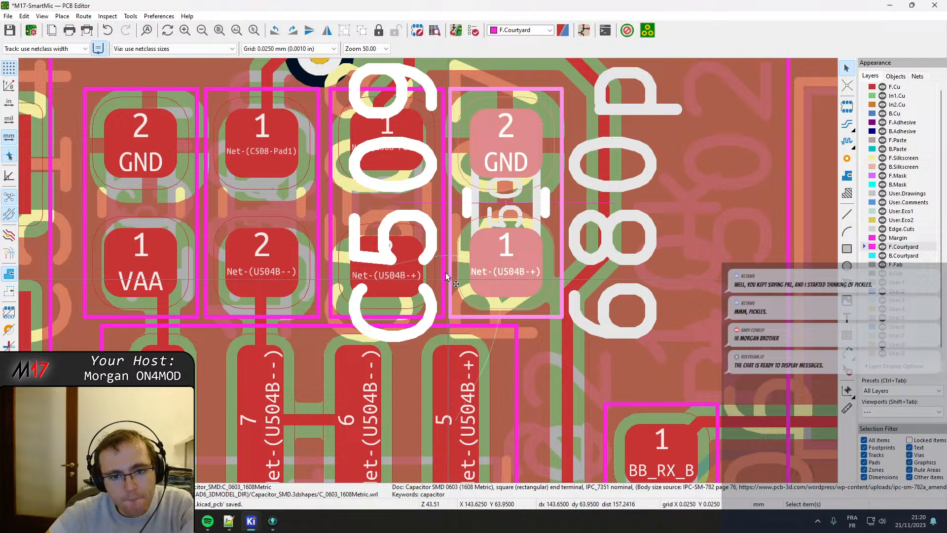
# Shift R507 slightly left and C508 slightly right to even out the gap between their courtyards.
pyautogui.click(434, 213)
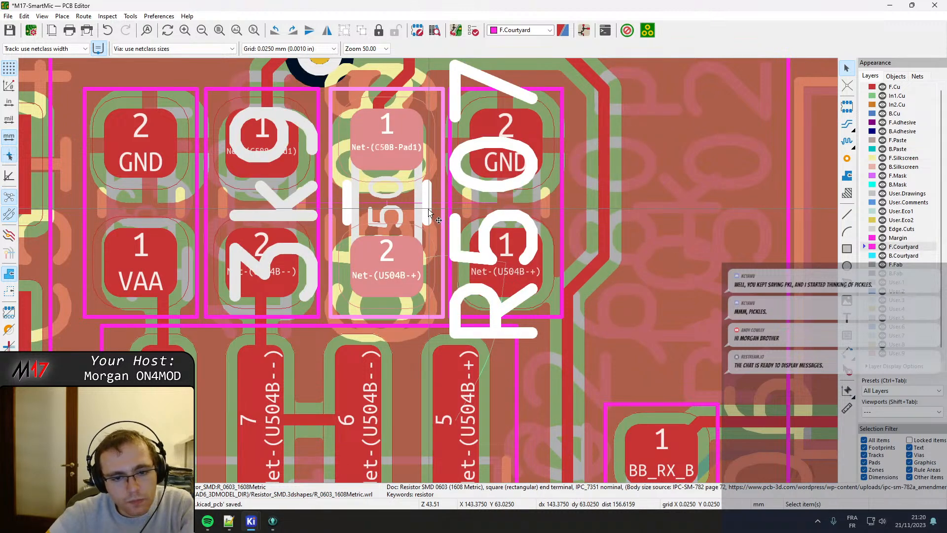
pyautogui.press('m')
pyautogui.click(311, 216)
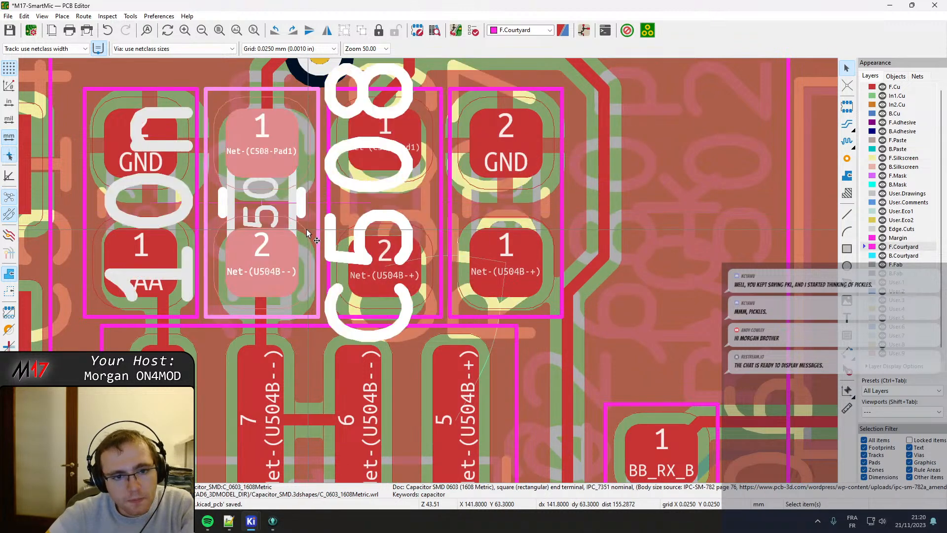
pyautogui.press('m')
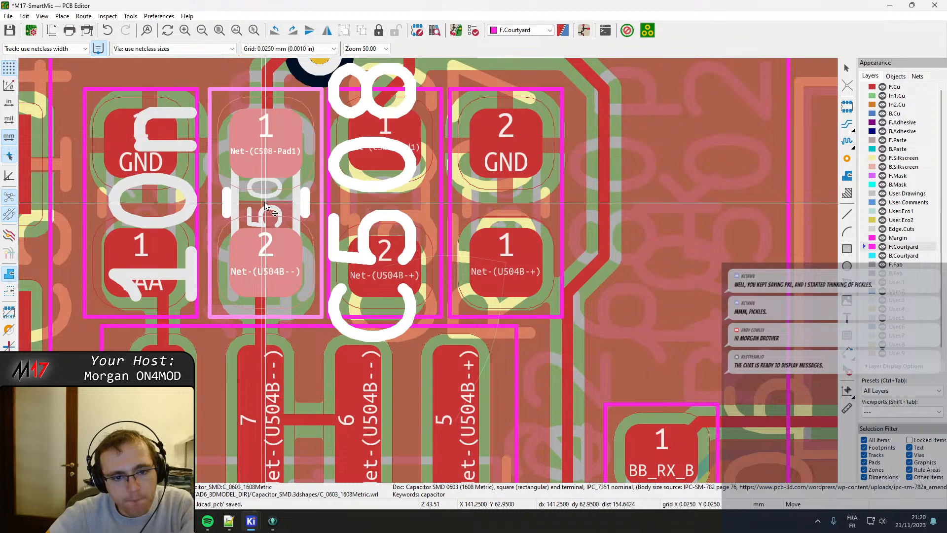
pyautogui.click(258, 208)
# Shift C514 slightly right toward C508 and C509 slightly left toward R507 to tighten the component row.
pyautogui.click(193, 215)
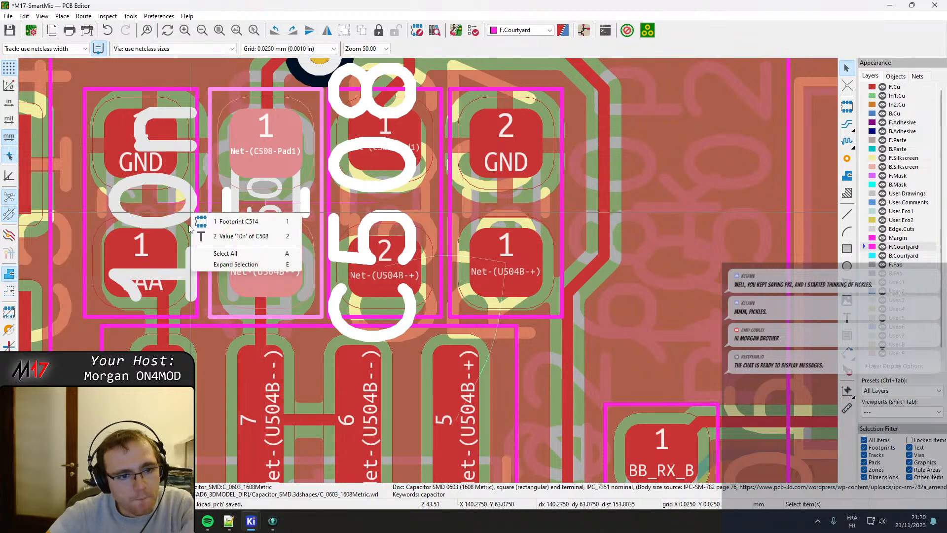
pyautogui.click(222, 219)
pyautogui.press('m')
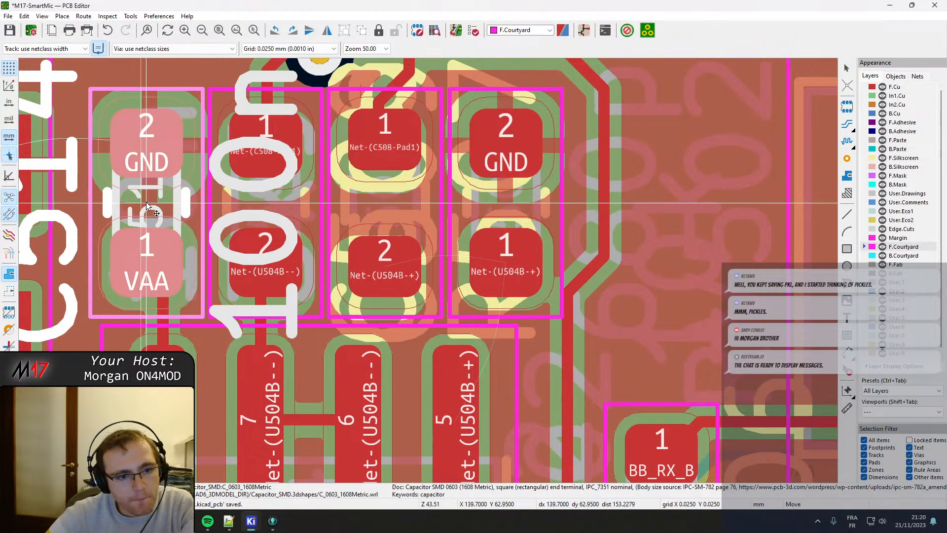
pyautogui.click(147, 205)
pyautogui.click(467, 209)
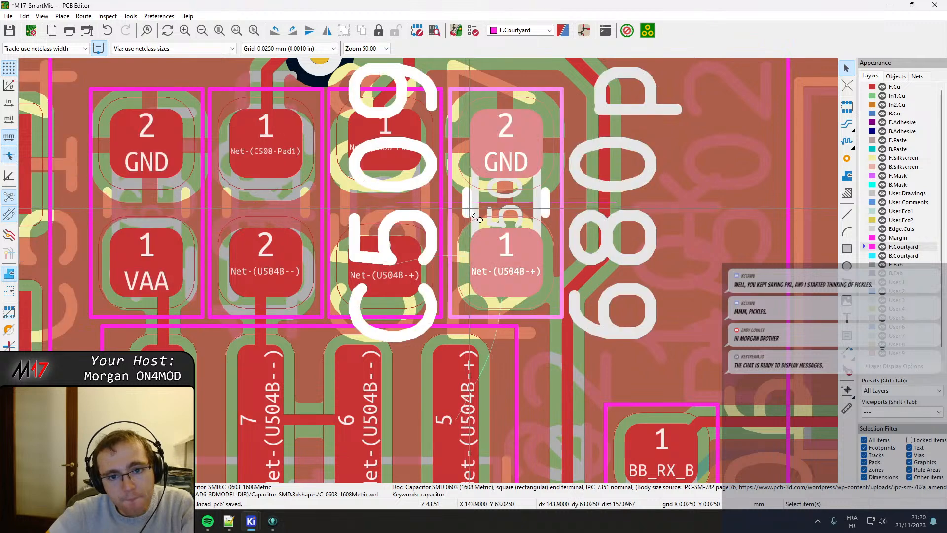
pyautogui.press('m')
pyautogui.click(505, 206)
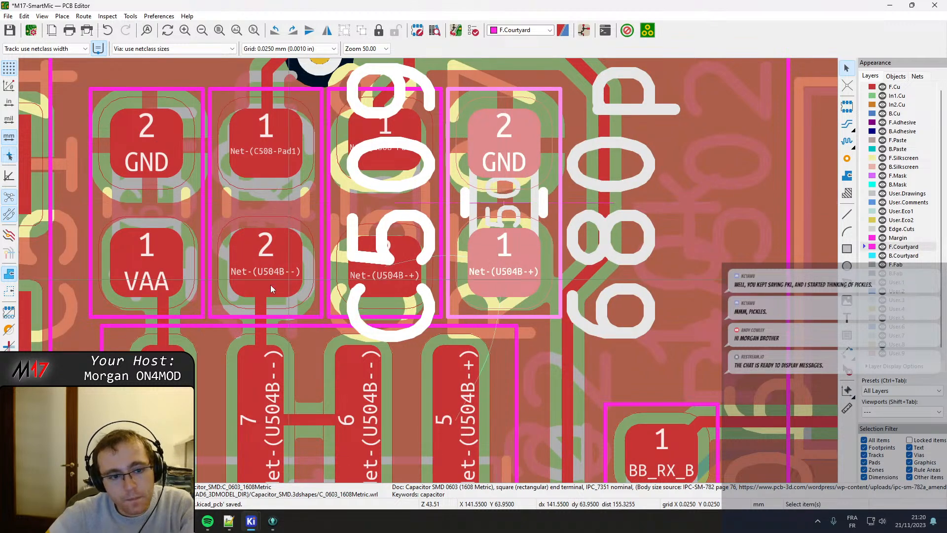
# Route Net-(U504B-+) tracks from U504 pad 5 to C509 pad 1 and between C509 pad 1 and R507 pad 2.
pyautogui.press('Escape')
pyautogui.press('x')
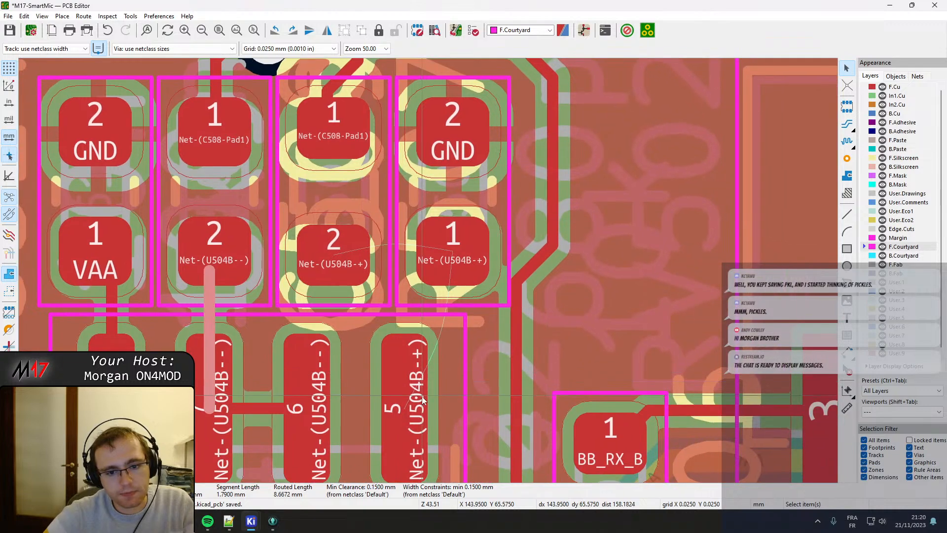
pyautogui.press('x')
pyautogui.click(452, 287)
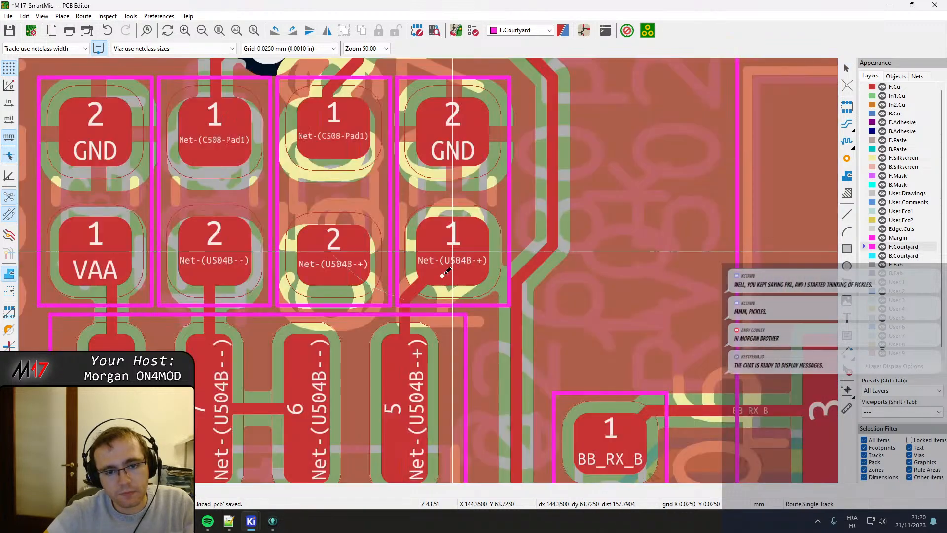
pyautogui.press('x')
pyautogui.click(447, 257)
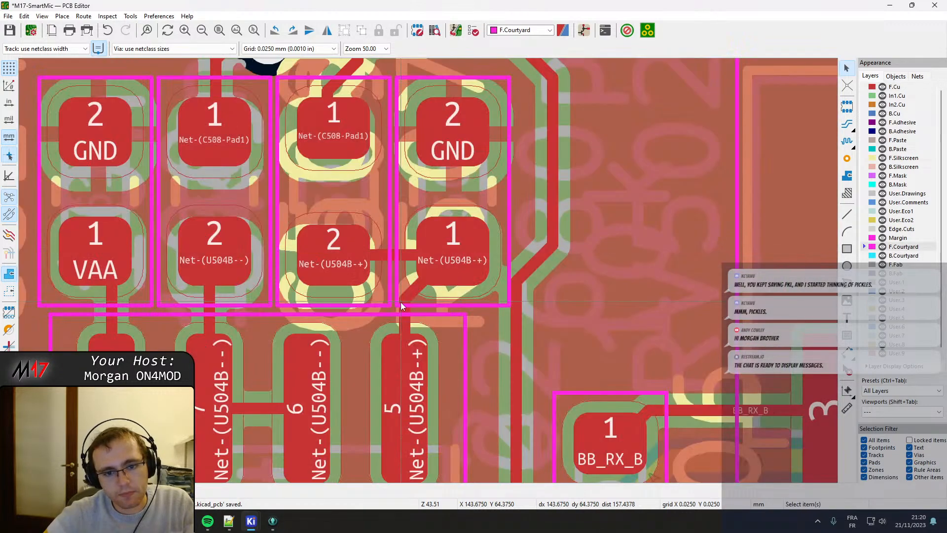
# Drag the diagonal track at U504 pad 5 so it enters C509 pad 1 vertically, and save the board.
pyautogui.click(417, 295)
pyautogui.moveTo(415, 294); pyautogui.dragTo(445, 318)
pyautogui.hotkey('ctrl', 's')
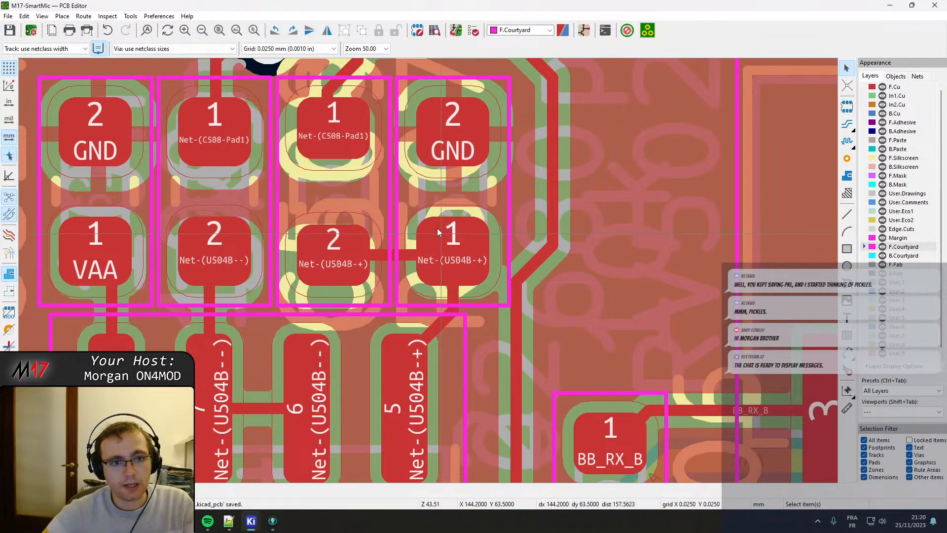
# Shift R506 slightly up so its courtyard clears the one of the capacitor directly below it.
pyautogui.scroll(-3, 434, 231)
pyautogui.keyDown('shift'); pyautogui.scroll(-2, 422, 215); pyautogui.keyUp('shift')
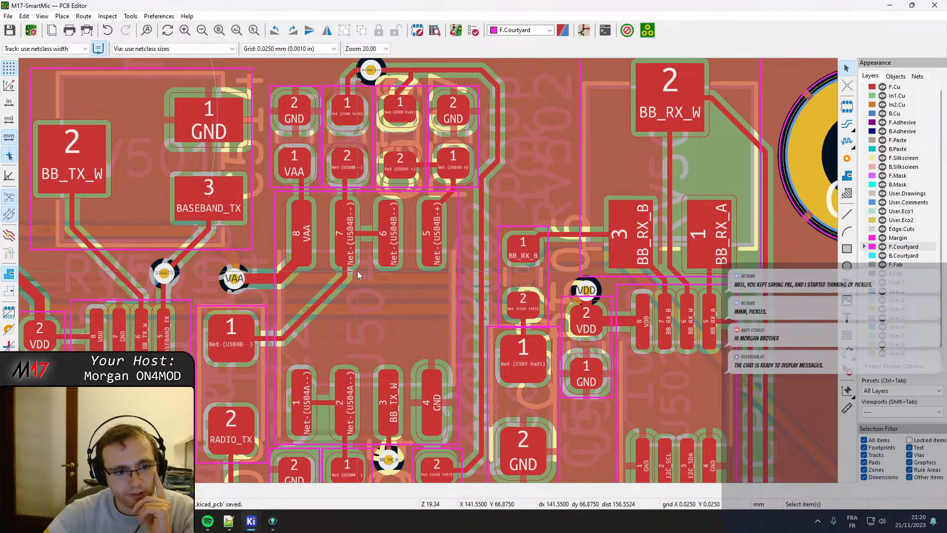
pyautogui.scroll(-2, 429, 275)
pyautogui.scroll(4, 445, 347)
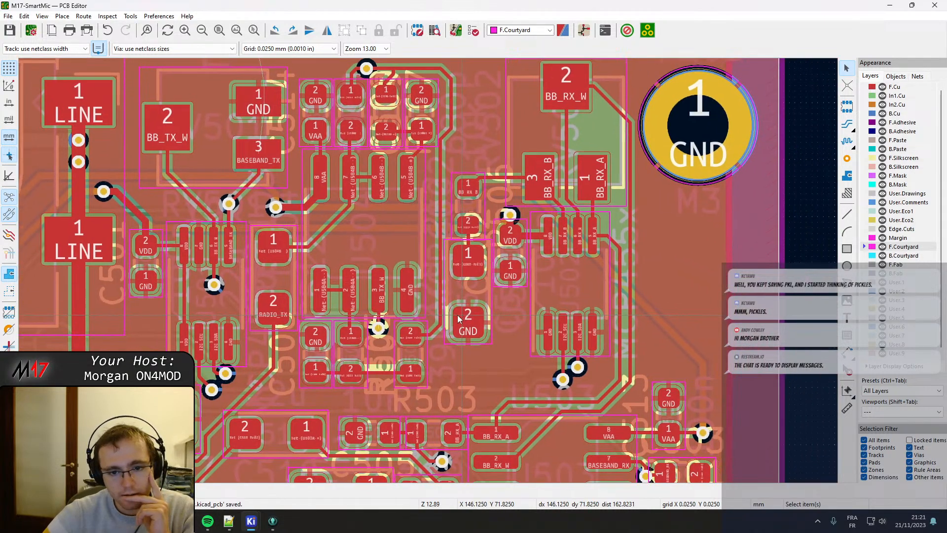
pyautogui.scroll(1, 435, 263)
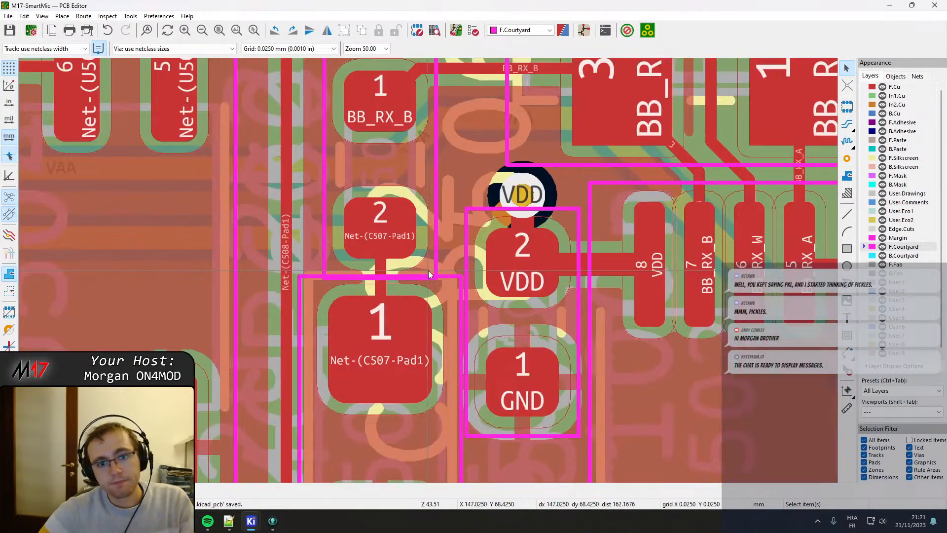
pyautogui.click(432, 270)
pyautogui.click(447, 277)
pyautogui.press('m')
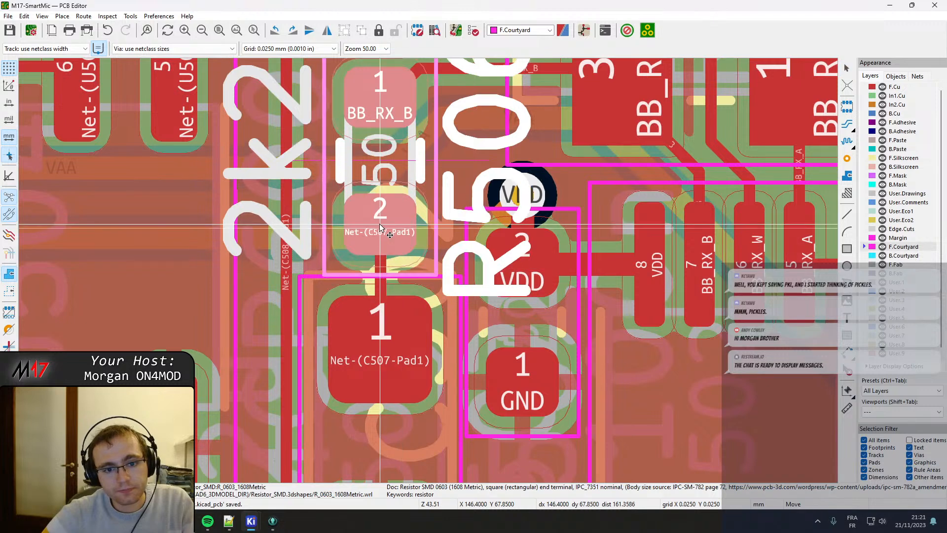
pyautogui.click(380, 220)
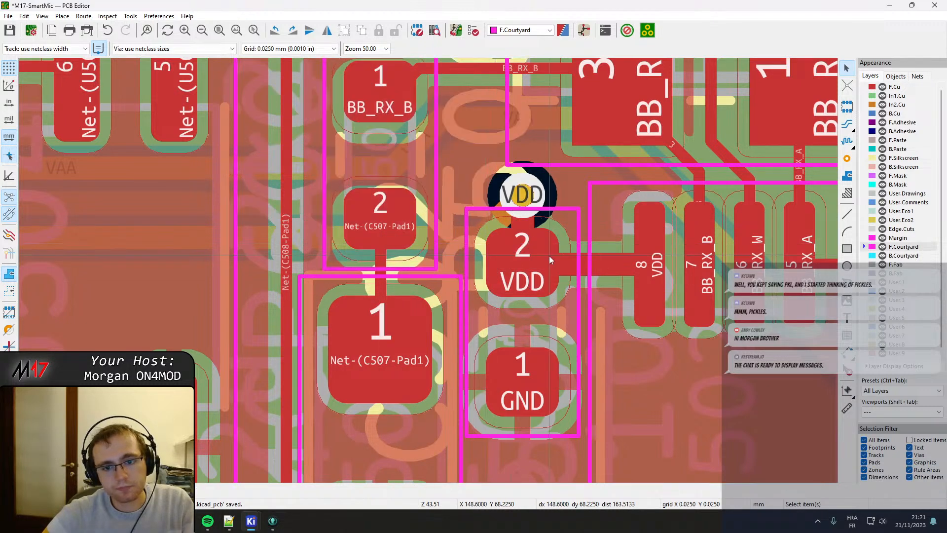
# Shift C502 slightly down and right, away from the VDD via above it.
pyautogui.moveTo(549, 256); pyautogui.dragTo(457, 173, button='middle')
pyautogui.click(466, 144)
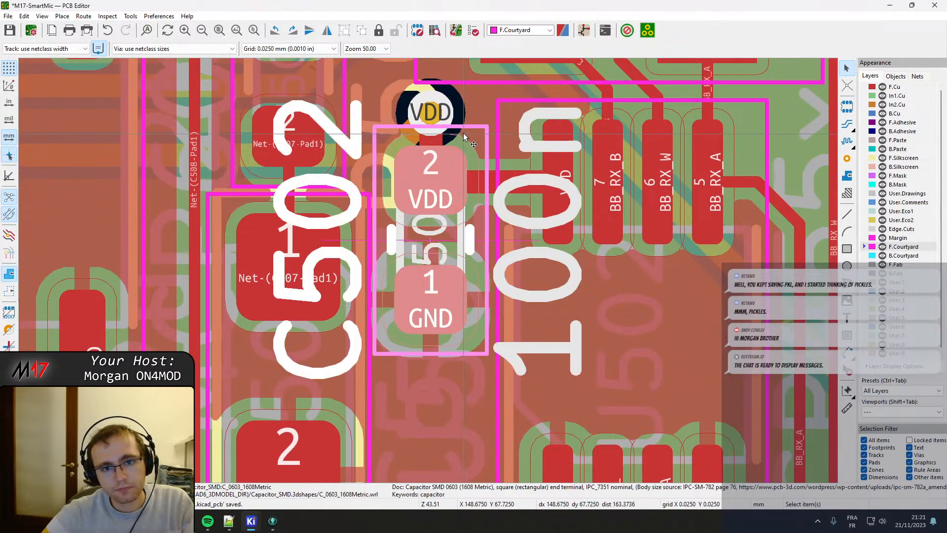
pyautogui.press('m')
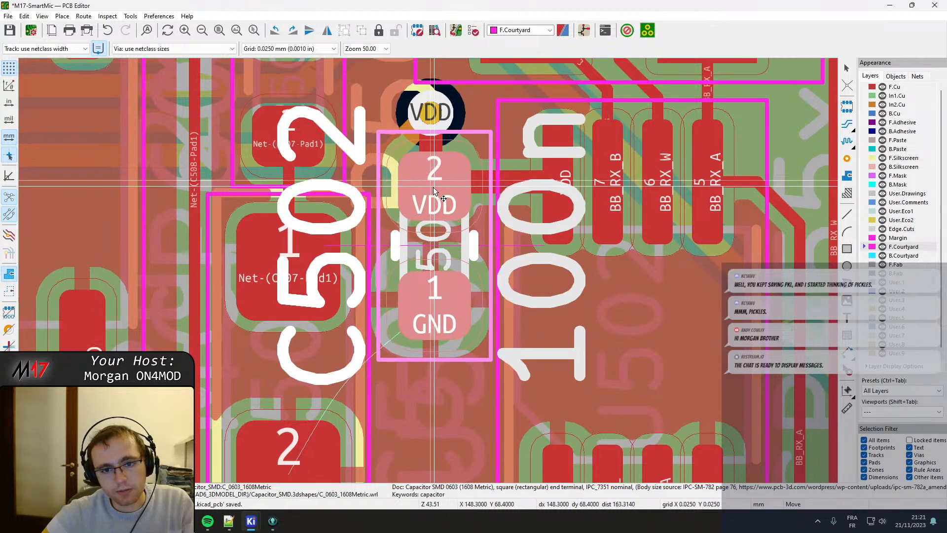
pyautogui.click(433, 193)
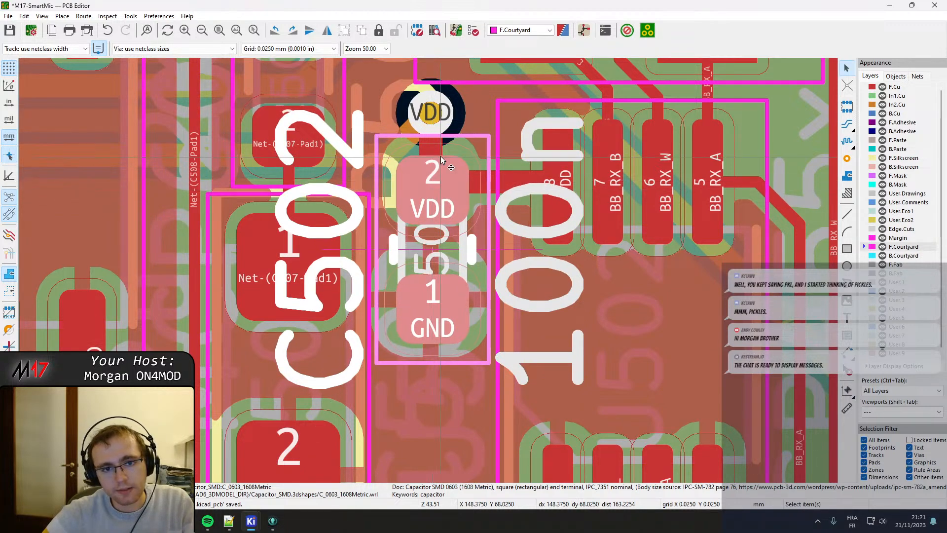
# Move the VDD via above C502 to the left, clear of C502's courtyard.
pyautogui.scroll(-3, 433, 192)
pyautogui.scroll(2, 429, 311)
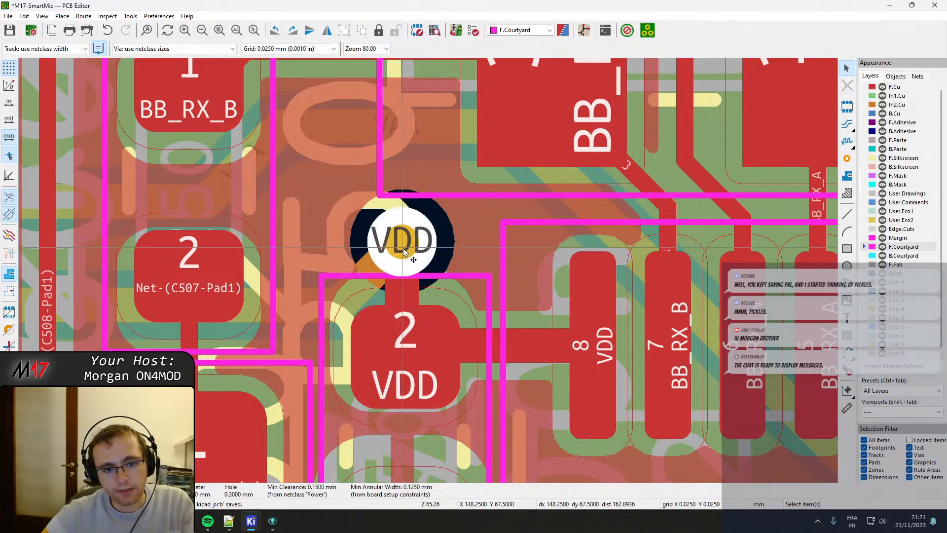
pyautogui.scroll(2, 414, 253)
pyautogui.moveTo(405, 231); pyautogui.dragTo(336, 224)
pyautogui.hotkey('ctrl', 'z')
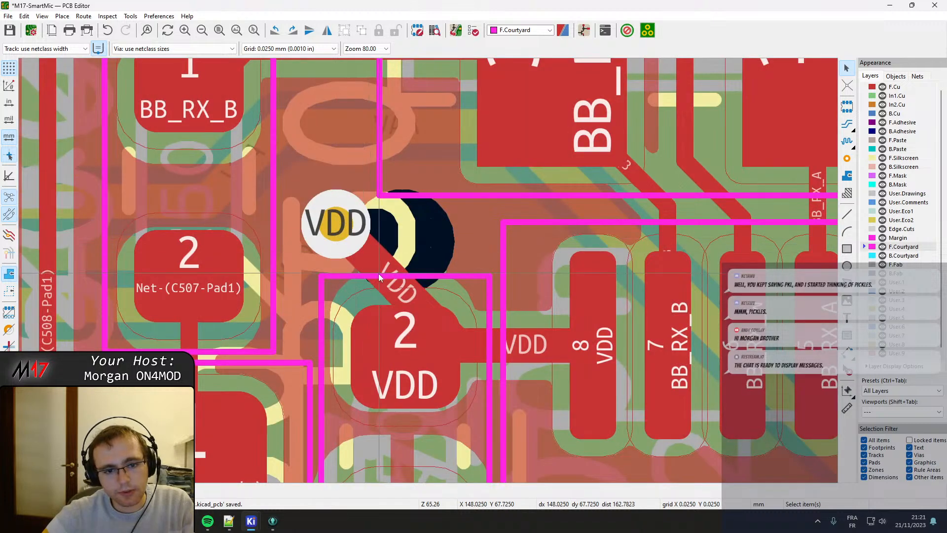
# Drag the VDD track so it leaves the via vertically before reaching C502 pad 2, saving the board and refilling all zones.
pyautogui.moveTo(378, 273); pyautogui.dragTo(394, 326)
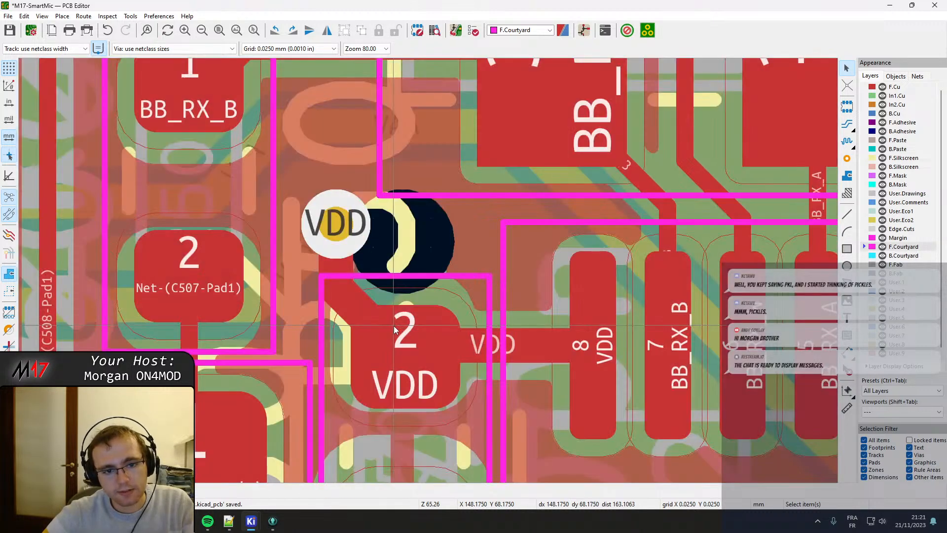
pyautogui.hotkey('ctrl', 's')
pyautogui.click(478, 359)
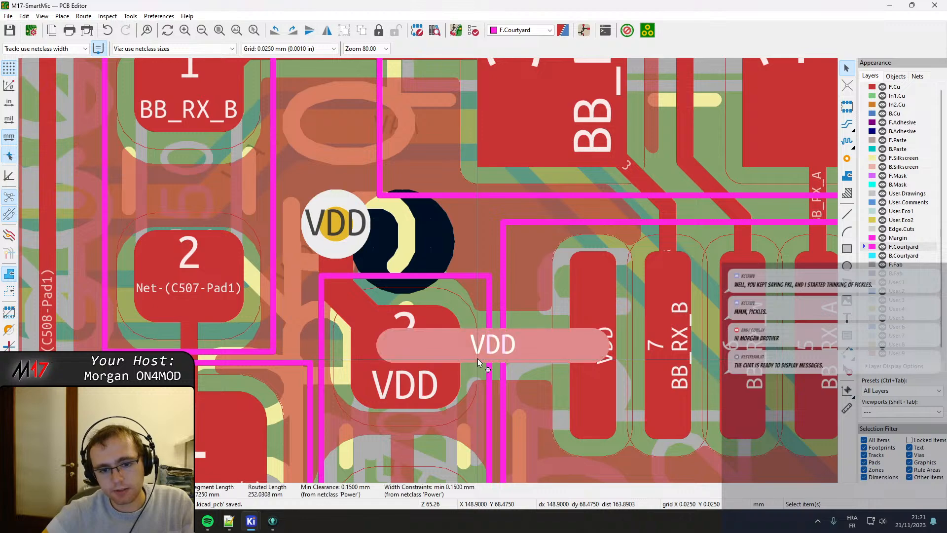
pyautogui.press('Escape')
pyautogui.press('b')
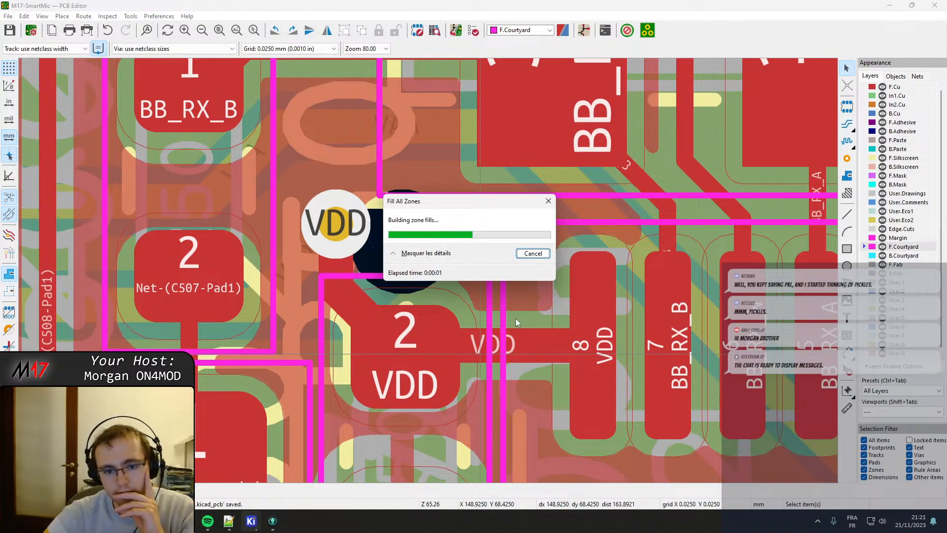
# Move C505 left and slightly up so its courtyard no longer overlaps R503's.
pyautogui.scroll(-3, 428, 270)
pyautogui.scroll(-1, 428, 271)
pyautogui.moveTo(478, 243); pyautogui.dragTo(412, 164, button='middle')
pyautogui.moveTo(406, 380); pyautogui.dragTo(553, 276, button='middle')
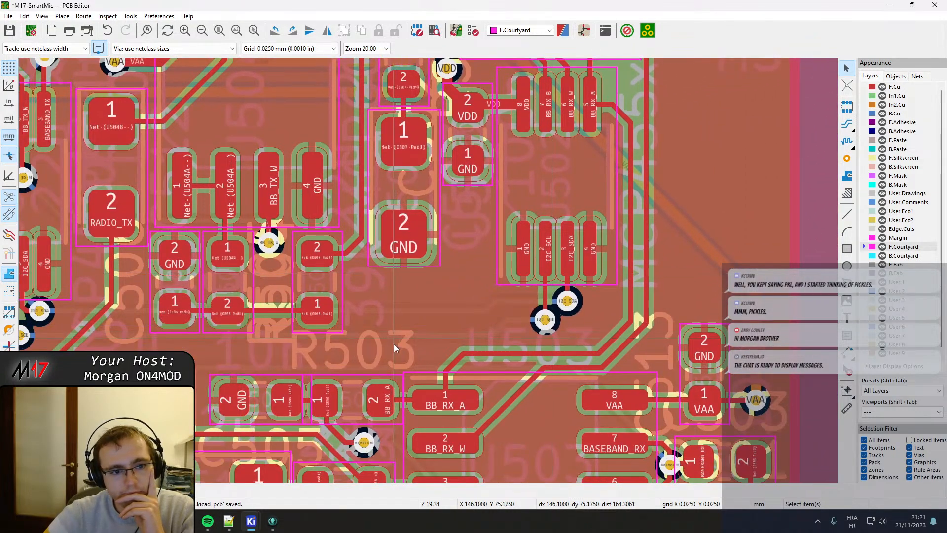
pyautogui.moveTo(393, 348); pyautogui.dragTo(445, 219, button='middle')
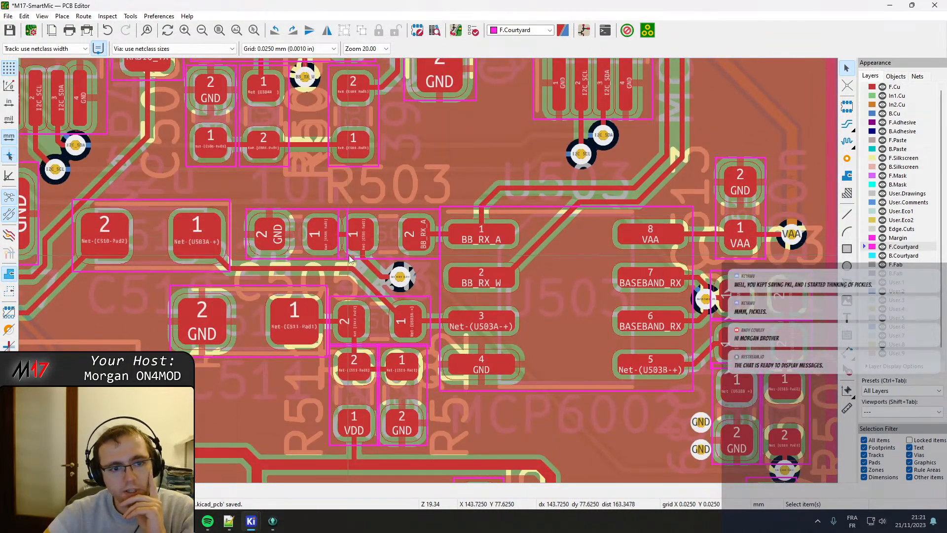
pyautogui.scroll(3, 350, 257)
pyautogui.click(319, 279)
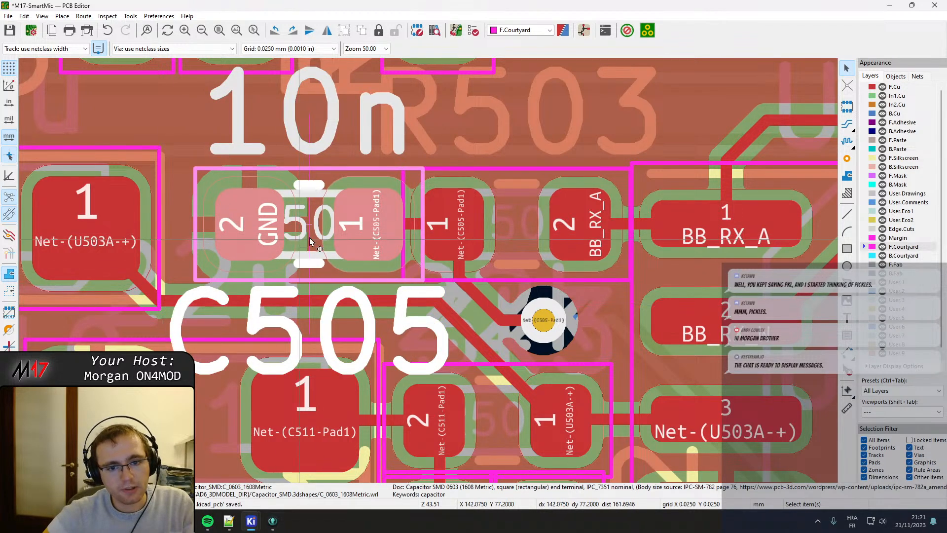
pyautogui.moveTo(375, 313); pyautogui.dragTo(417, 265, button='middle')
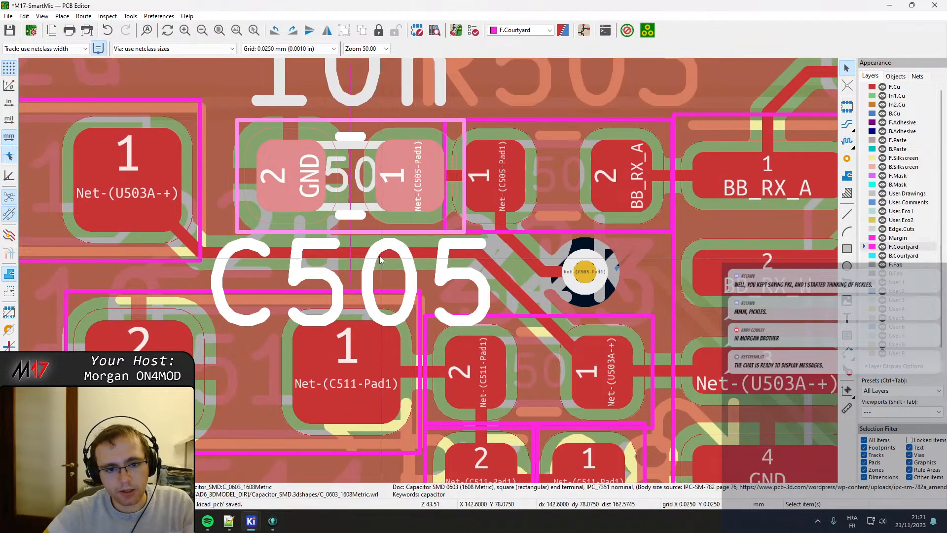
pyautogui.moveTo(353, 231); pyautogui.dragTo(301, 329, button='middle')
pyautogui.moveTo(389, 312); pyautogui.dragTo(333, 249)
# Nudge R503 slightly up beside pad 1 of U503, keeping its courtyard clear of C505's.
pyautogui.click(406, 229)
pyautogui.moveTo(442, 273)
pyautogui.mouseDown()
pyautogui.moveTo(443, 246)
pyautogui.moveTo(441, 267)
pyautogui.mouseUp()
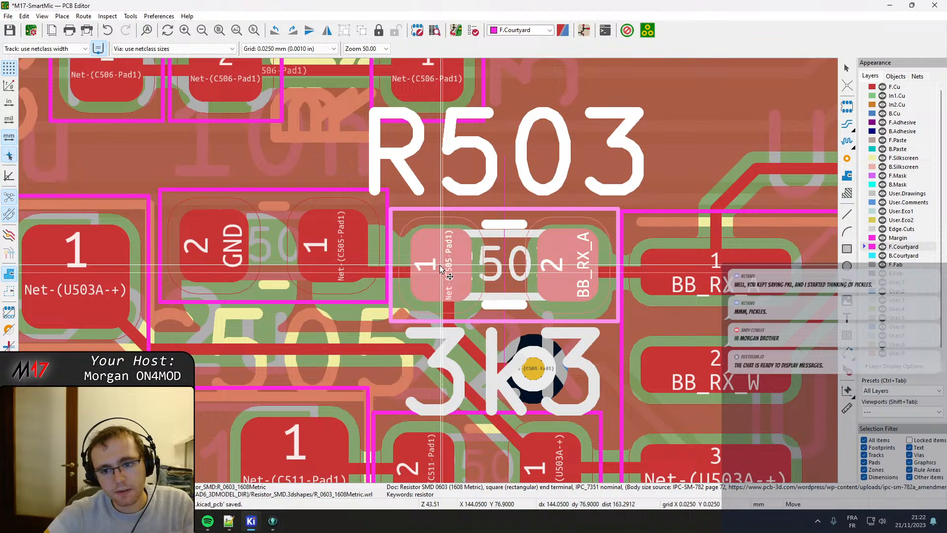
pyautogui.click(440, 266)
# Drag the vertical RADIO_TX track segment between the large GND pad and C510 pad 2 to the right, toward C510.
pyautogui.moveTo(303, 322); pyautogui.dragTo(456, 262, button='middle')
pyautogui.scroll(-2, 455, 263)
pyautogui.moveTo(302, 296); pyautogui.dragTo(354, 294, button='middle')
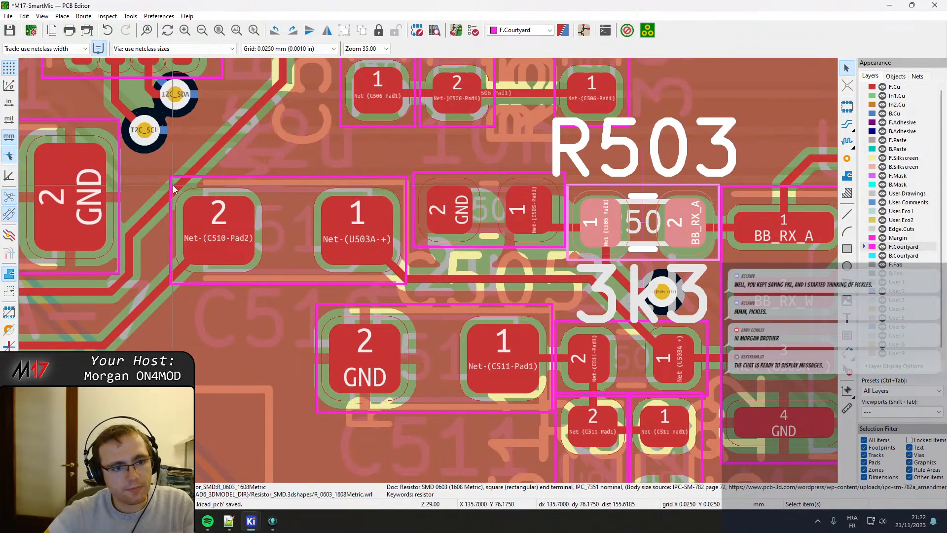
pyautogui.moveTo(173, 185); pyautogui.dragTo(243, 265, button='middle')
pyautogui.click(225, 285)
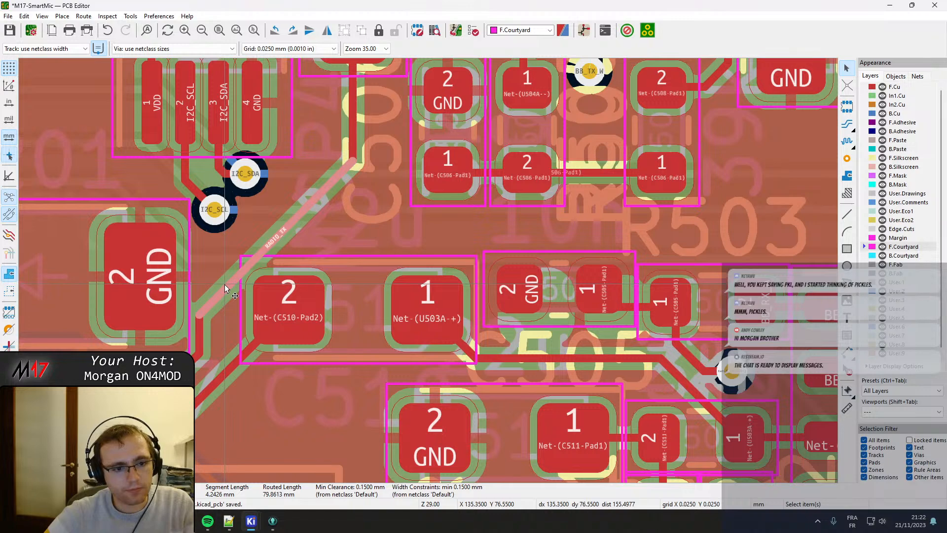
pyautogui.click(200, 338)
pyautogui.press('d')
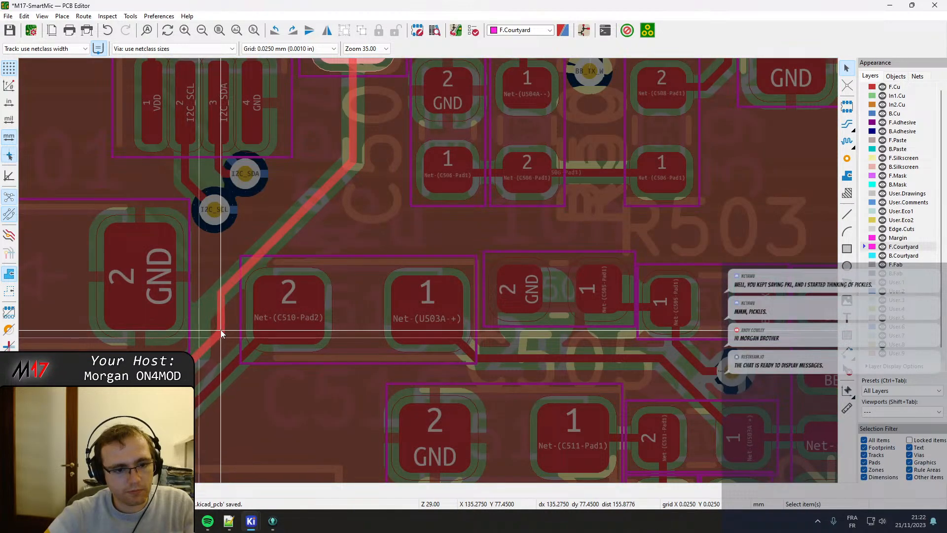
pyautogui.click(221, 333)
# Move C505 down into line with R503 and refill all zones.
pyautogui.scroll(-2, 399, 276)
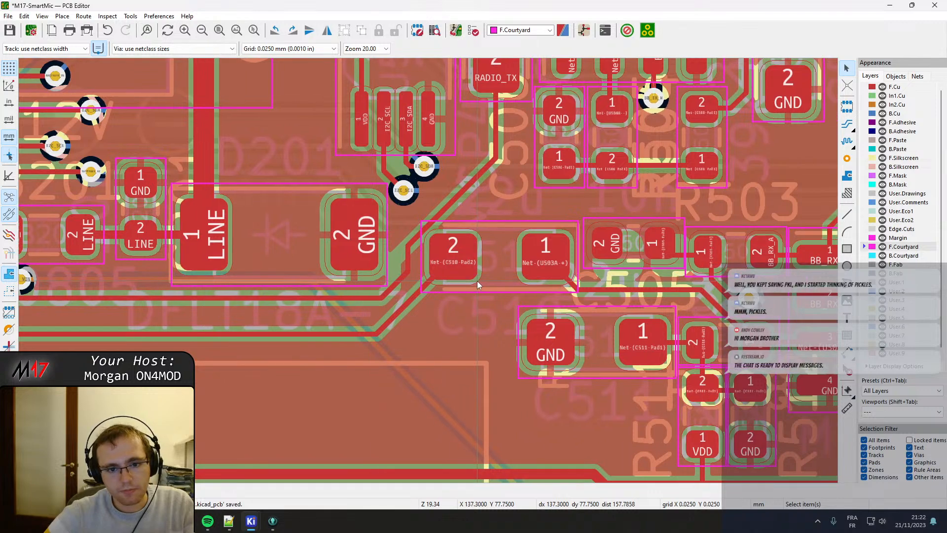
pyautogui.moveTo(477, 280); pyautogui.dragTo(406, 249, button='middle')
pyautogui.moveTo(569, 277); pyautogui.dragTo(88, 325, button='middle')
pyautogui.moveTo(475, 352); pyautogui.dragTo(464, 345, button='middle')
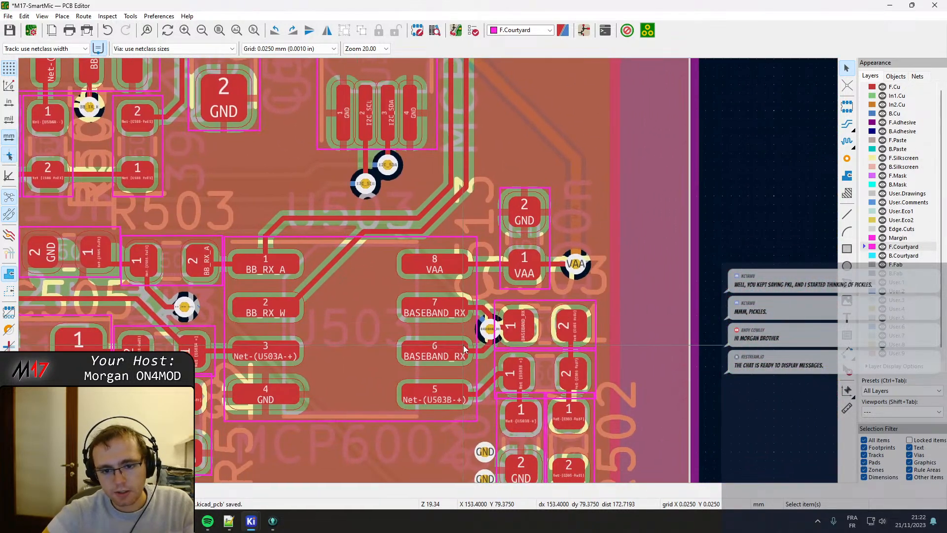
pyautogui.moveTo(524, 318); pyautogui.dragTo(481, 293, button='middle')
pyautogui.moveTo(518, 454); pyautogui.dragTo(476, 268, button='middle')
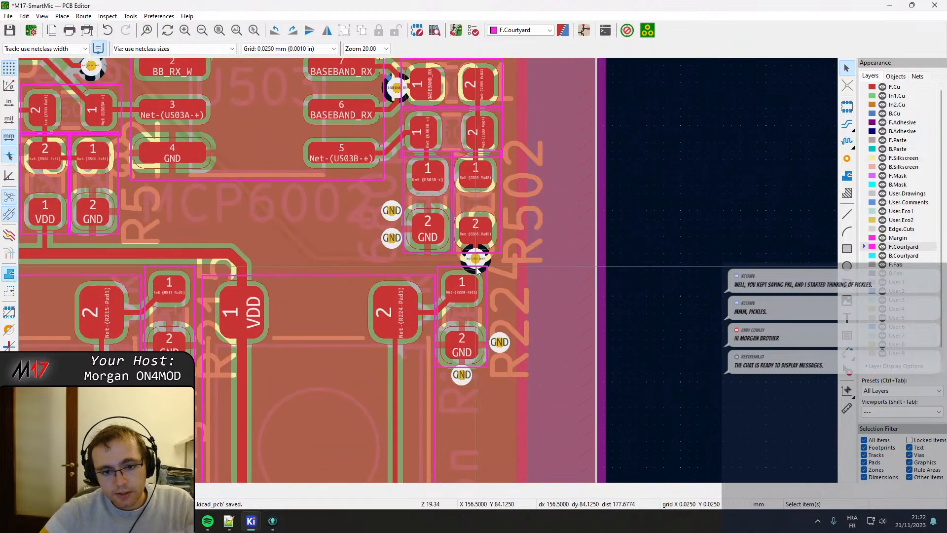
pyautogui.moveTo(367, 218); pyautogui.dragTo(613, 409, button='middle')
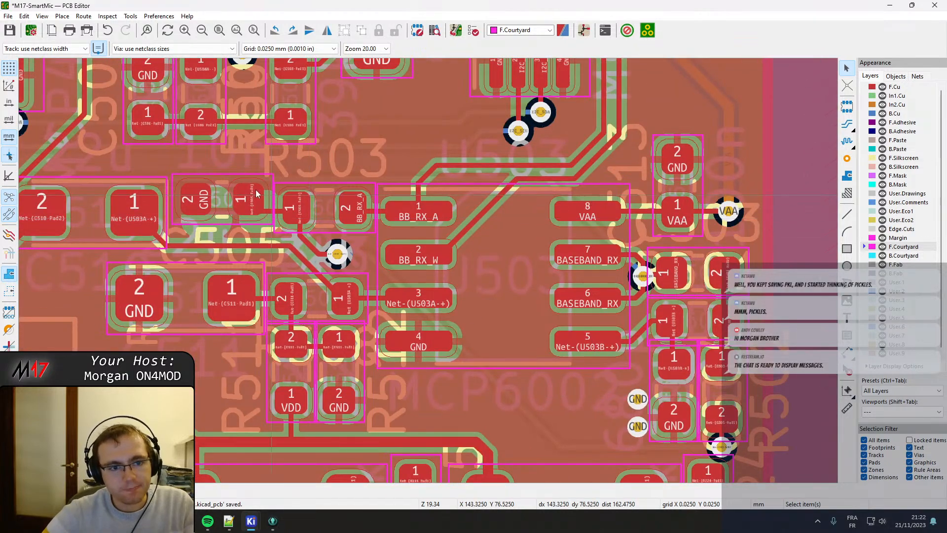
pyautogui.scroll(5, 308, 218)
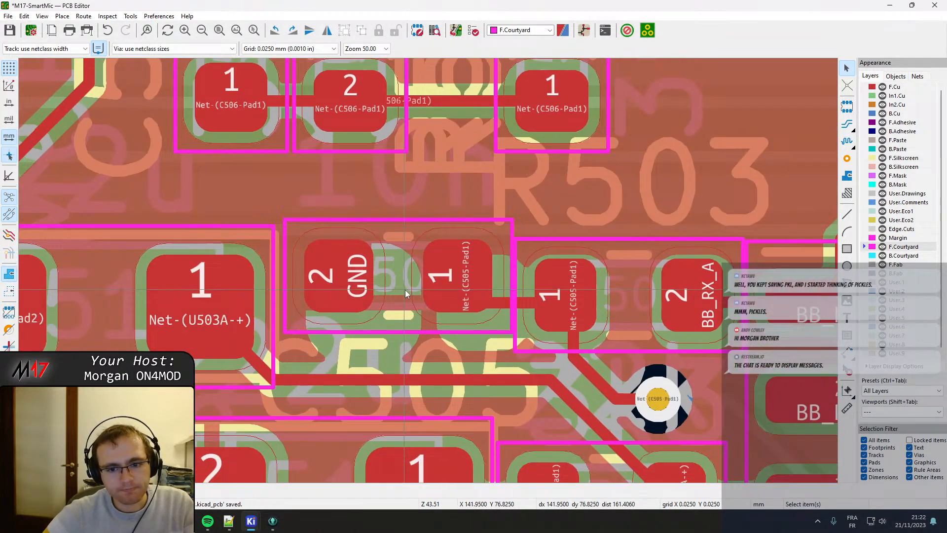
pyautogui.moveTo(405, 289); pyautogui.dragTo(406, 284, button='middle')
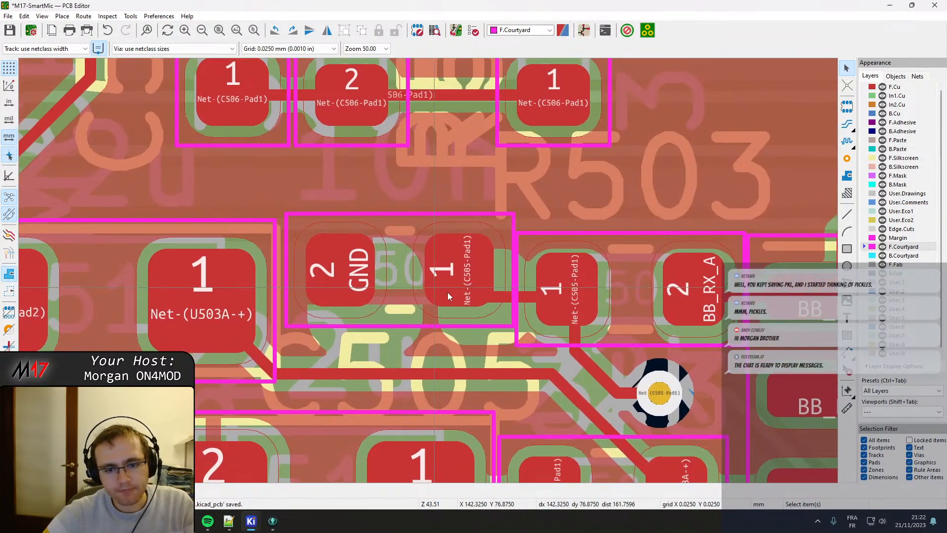
pyautogui.click(458, 309)
pyautogui.moveTo(460, 270); pyautogui.dragTo(464, 293)
pyautogui.press('b')
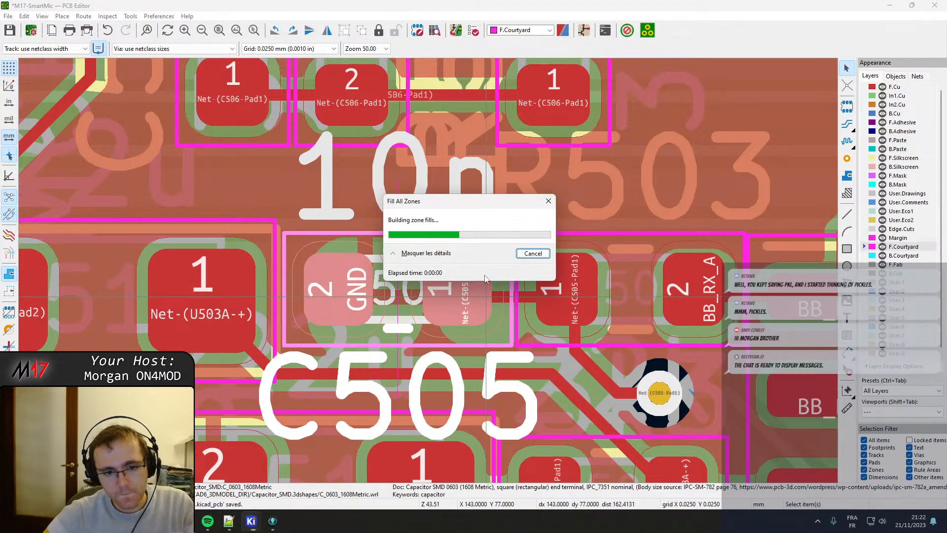
# Drag the horizontal Net-(U503A-+) track slightly down, away from C505, and refill all zones.
pyautogui.moveTo(363, 332); pyautogui.dragTo(195, 318, button='middle')
pyautogui.moveTo(367, 332); pyautogui.dragTo(585, 230, button='middle')
pyautogui.click(461, 246)
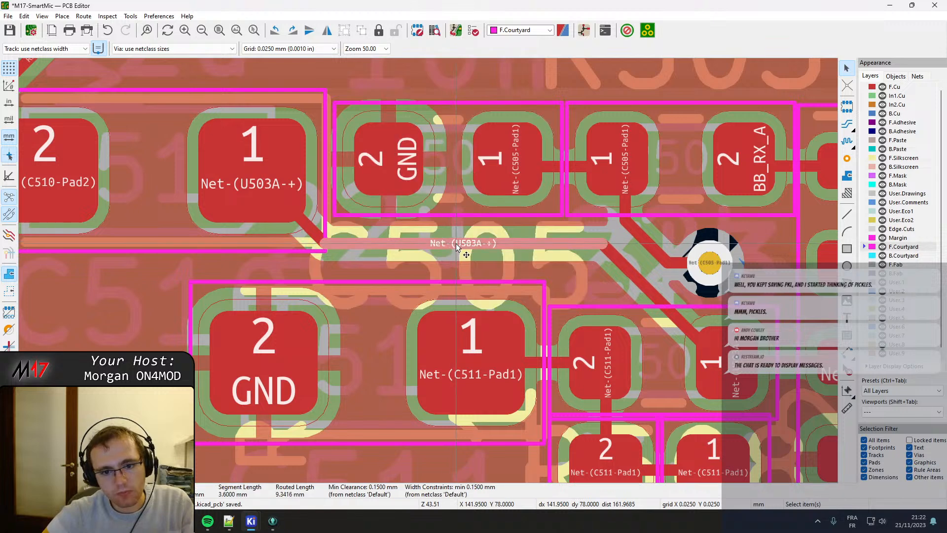
pyautogui.press('d')
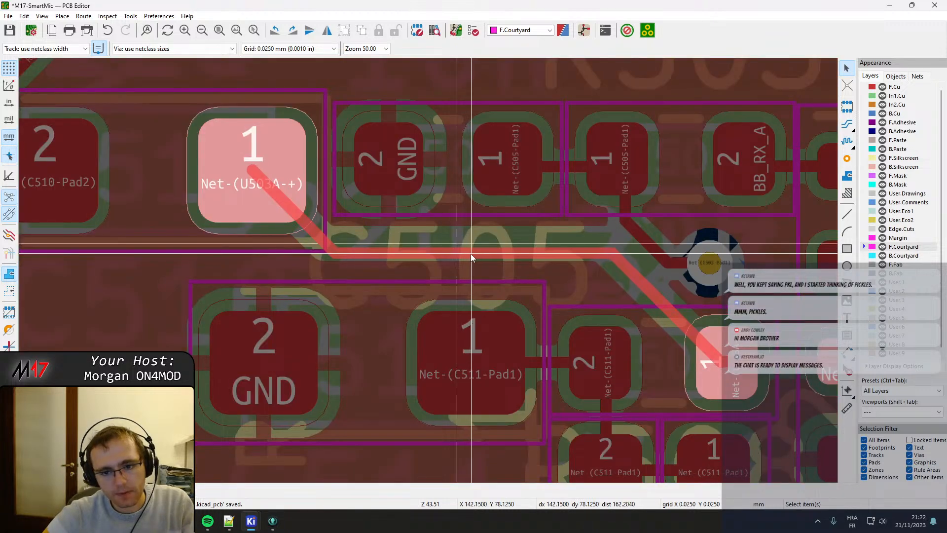
pyautogui.click(471, 254)
pyautogui.press('b')
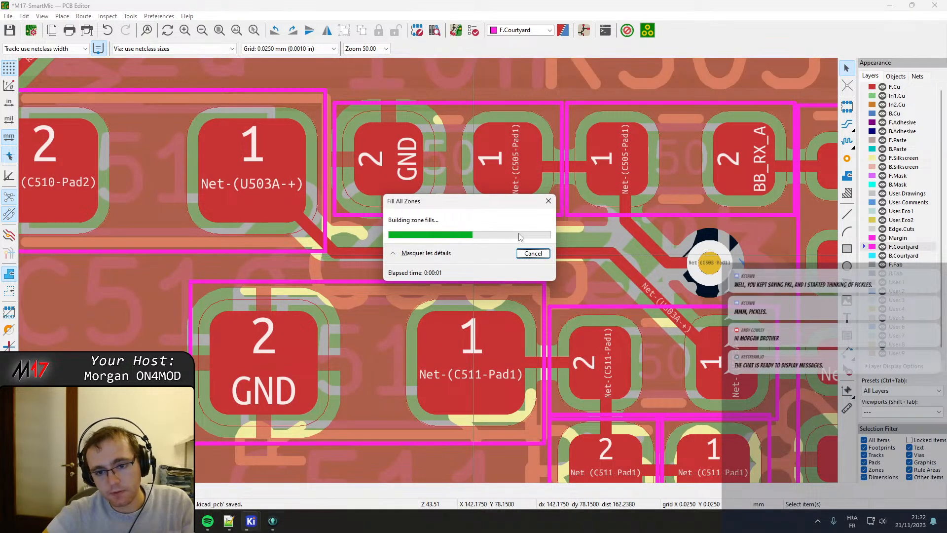
# Drag the Net-(C505-Pad1) track to run diagonally straight from R503 pad 1 into its via, and refill all zones.
pyautogui.moveTo(596, 204); pyautogui.dragTo(347, 218, button='middle')
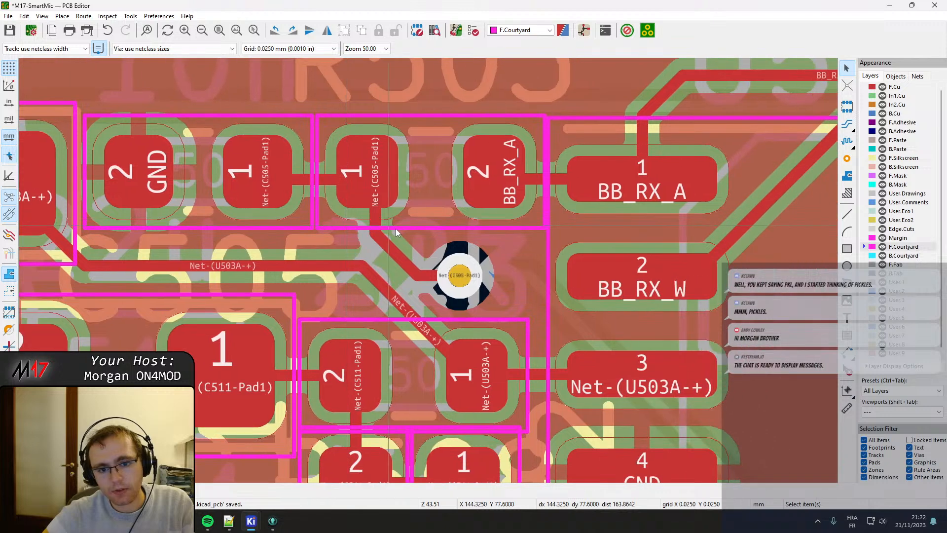
pyautogui.click(417, 268)
pyautogui.press('d')
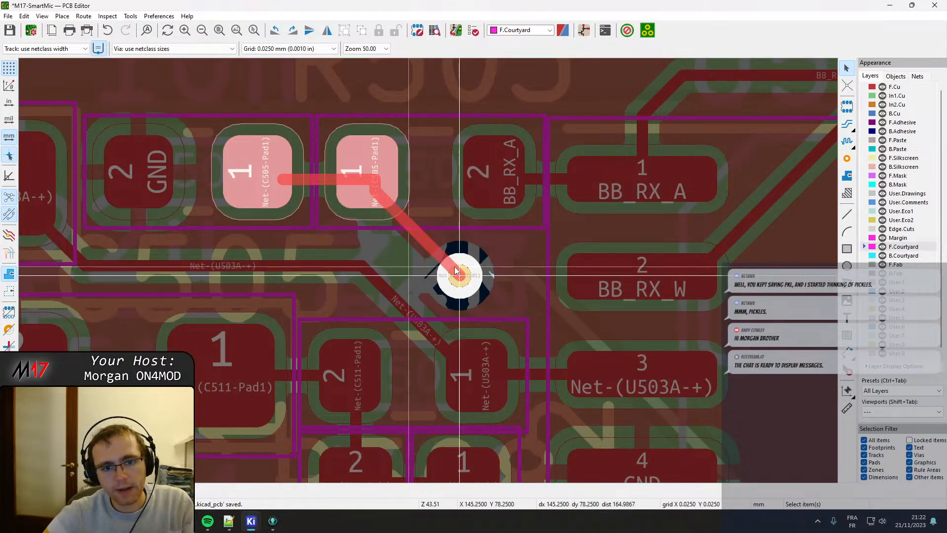
pyautogui.click(459, 274)
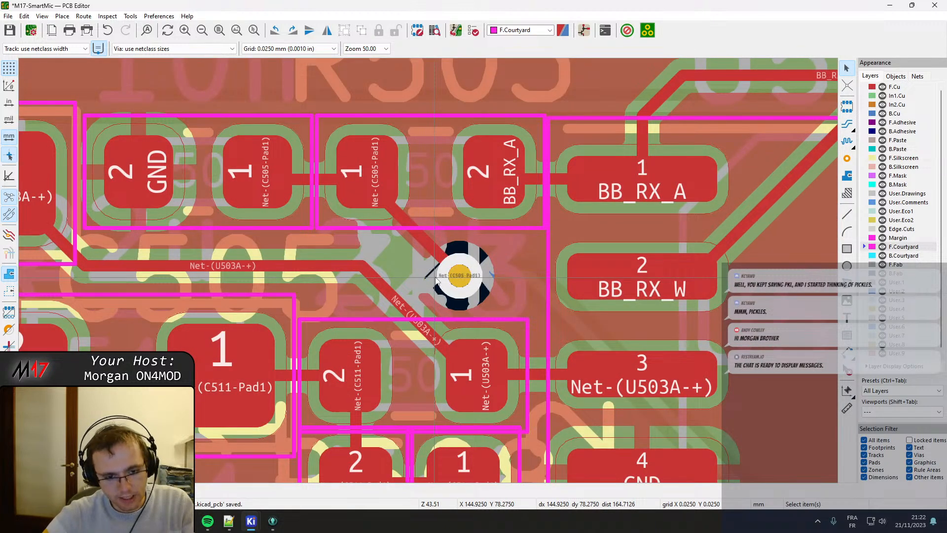
pyautogui.press('b')
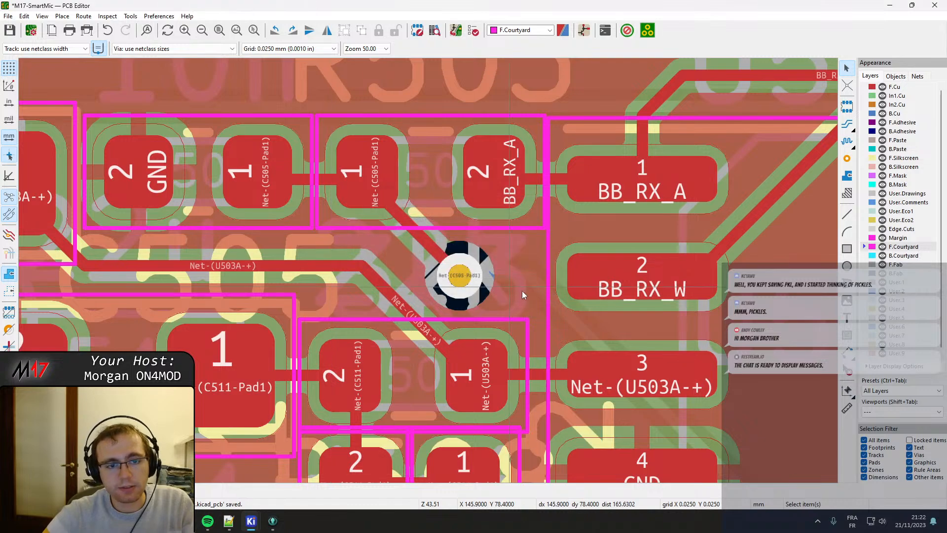
pyautogui.scroll(-2, 461, 284)
pyautogui.moveTo(394, 223); pyautogui.dragTo(374, 174, button='middle')
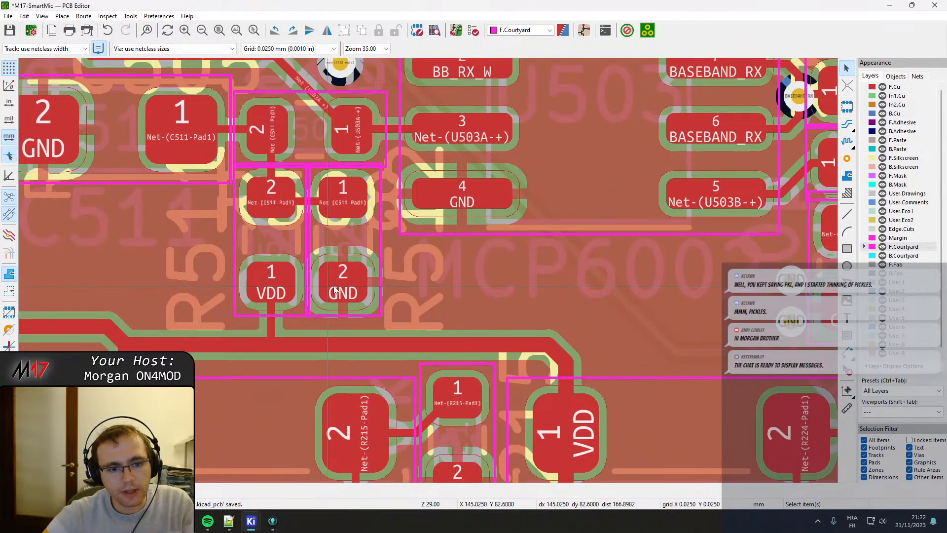
# Move R512 slightly down and right so its courtyard clears R511 and the part above it.
pyautogui.click(356, 213)
pyautogui.moveTo(342, 197); pyautogui.dragTo(349, 204)
pyautogui.scroll(1, 299, 180)
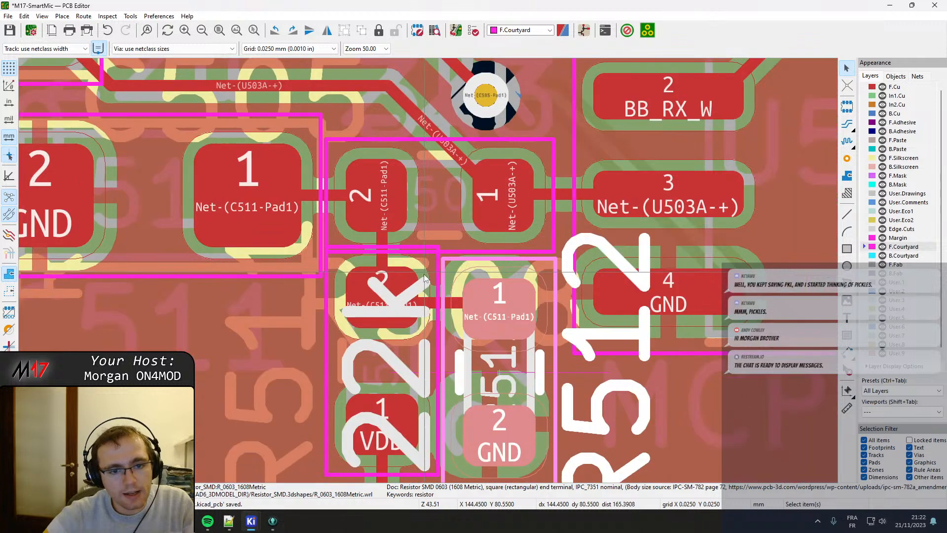
# Move R511 slightly down so that it lines up level with R512.
pyautogui.moveTo(425, 277); pyautogui.dragTo(437, 227, button='middle')
pyautogui.click(323, 209)
pyautogui.click(450, 211)
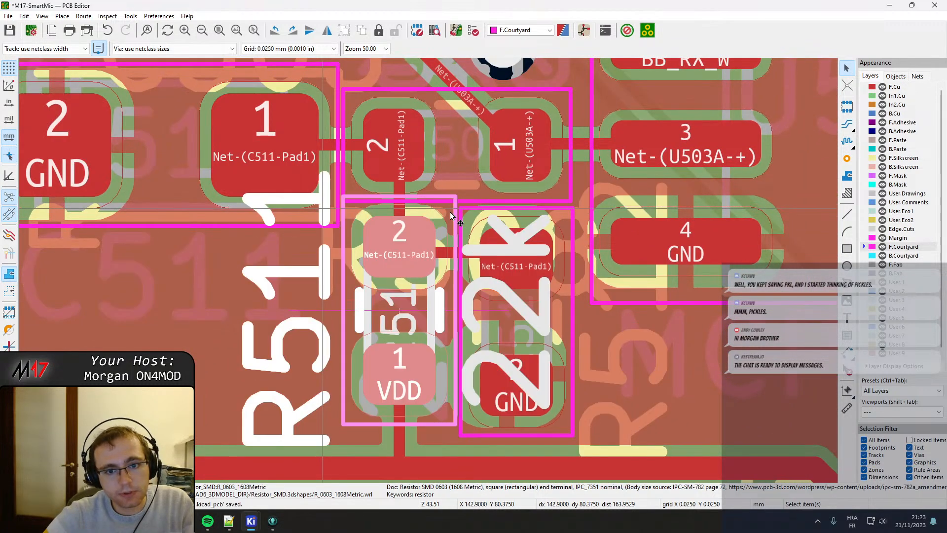
pyautogui.moveTo(400, 248); pyautogui.dragTo(399, 258)
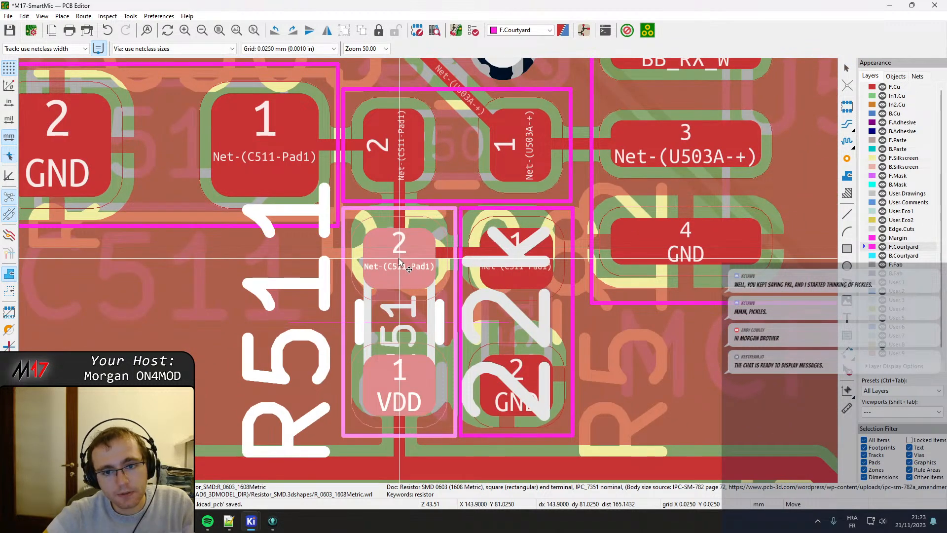
pyautogui.click(400, 261)
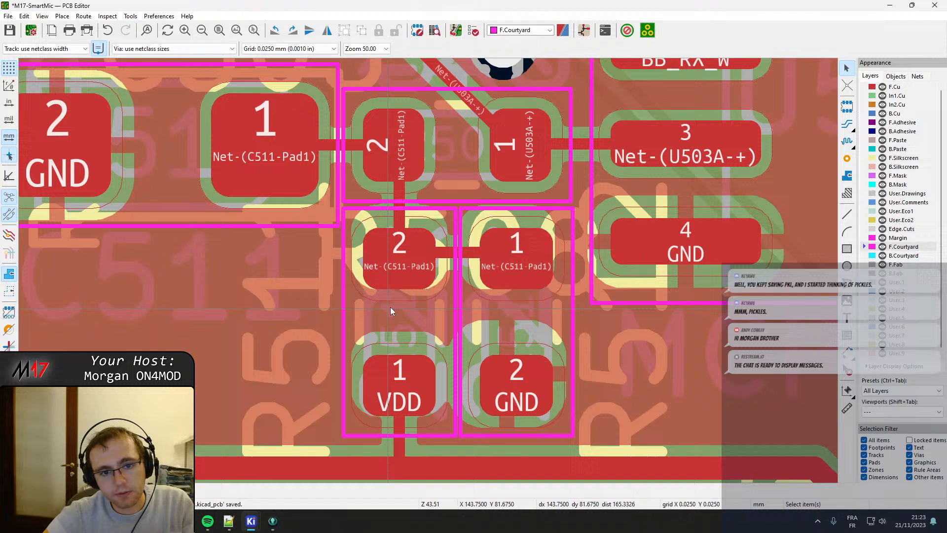
# Drag the horizontal Net-(C511-Pad1) track between R511 and R512 down to the pad centres and refill all zones.
pyautogui.click(450, 257)
pyautogui.click(456, 255)
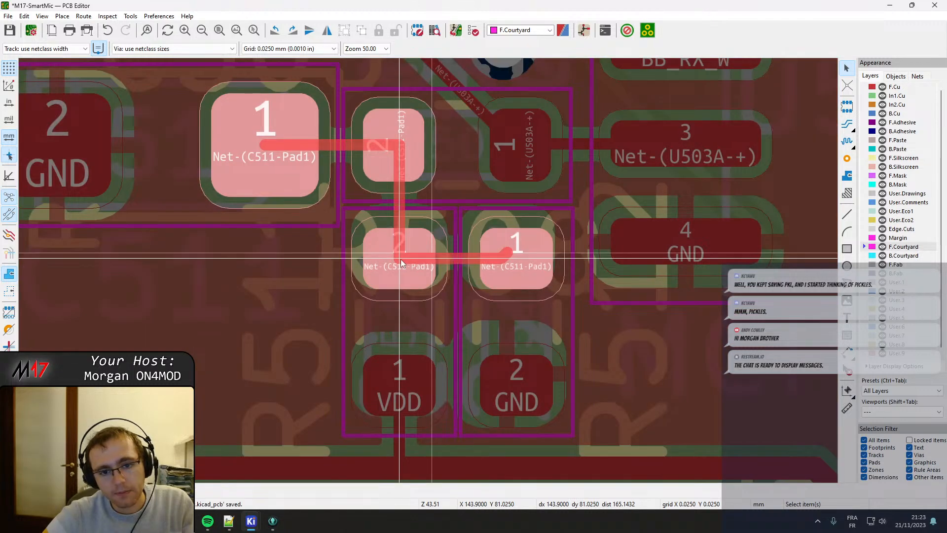
pyautogui.press('Escape')
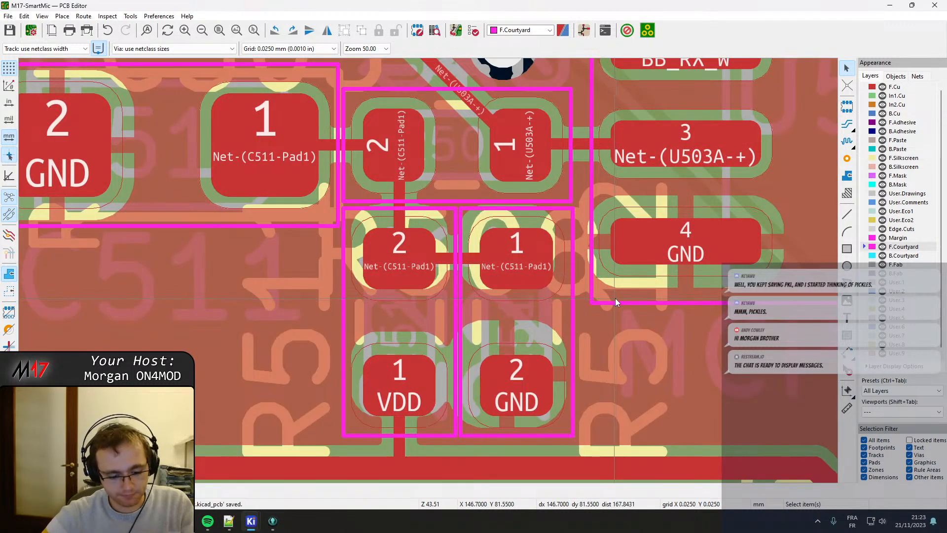
pyautogui.press('b')
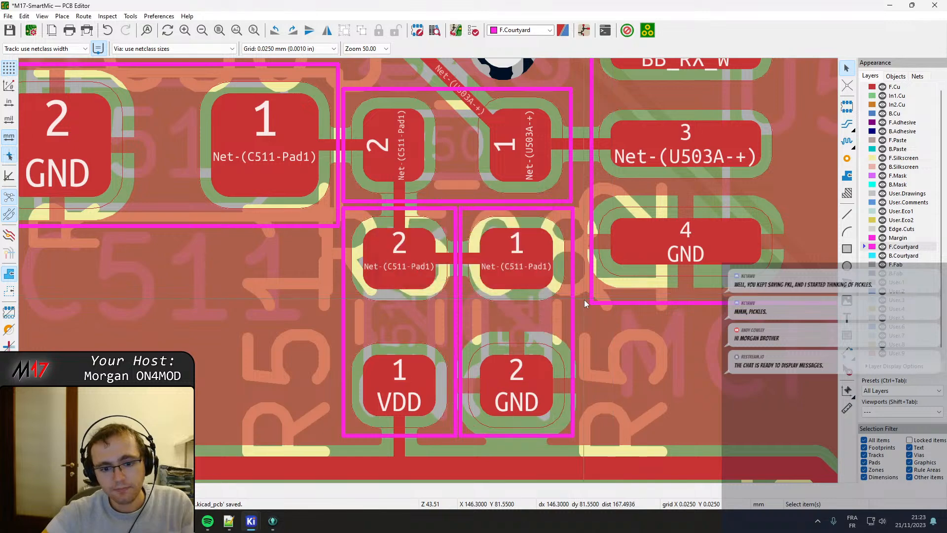
# Move the 100n capacitor beside U503 pin 8 slightly up, keeping its pad 1 on the VAA track.
pyautogui.scroll(-2, 590, 323)
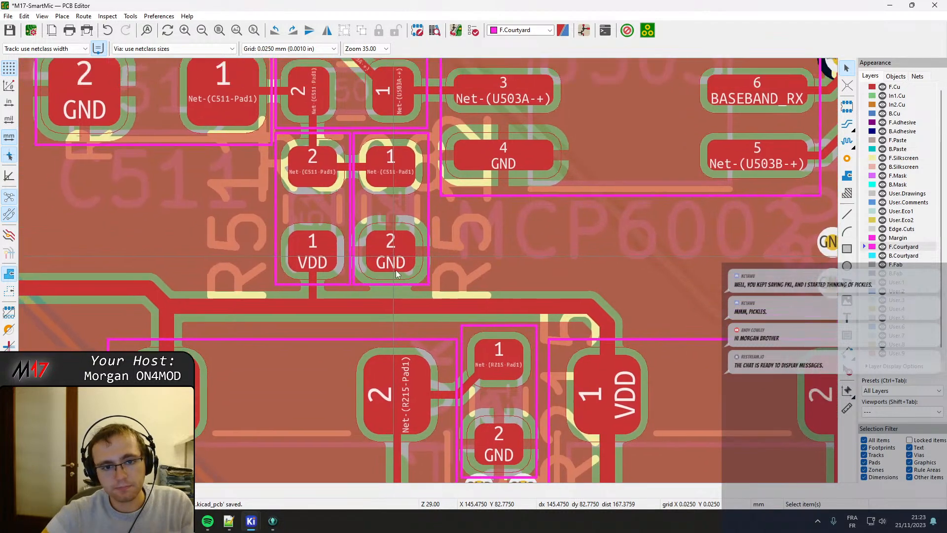
pyautogui.scroll(-3, 396, 274)
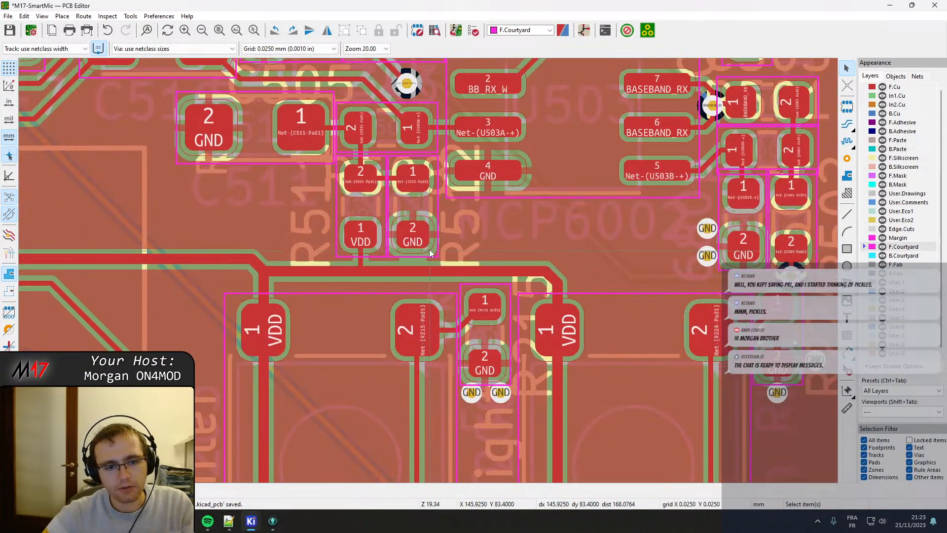
pyautogui.keyDown('shift'); pyautogui.scroll(-3, 421, 215); pyautogui.keyUp('shift')
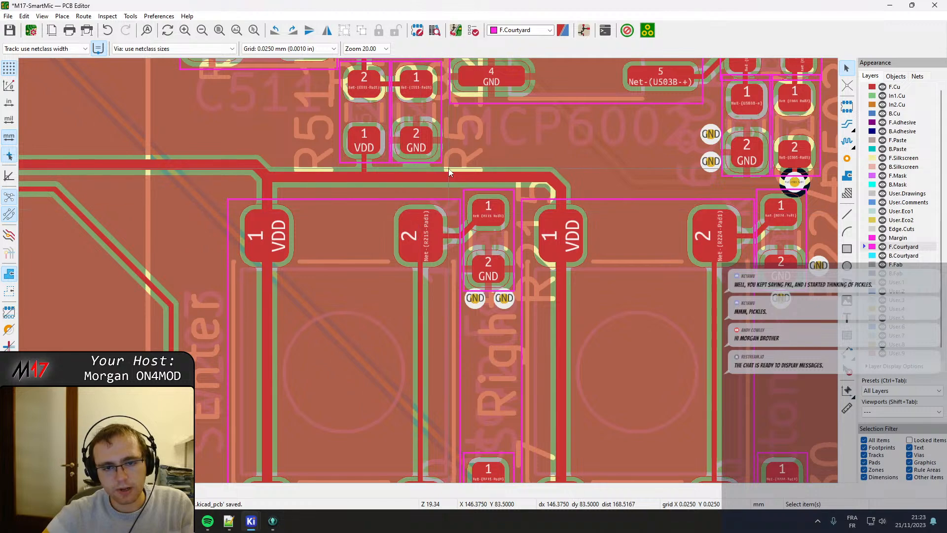
pyautogui.moveTo(449, 172); pyautogui.dragTo(444, 173, button='middle')
pyautogui.keyDown('ctrl'); pyautogui.hscroll(4, 469, 160); pyautogui.keyUp('ctrl')
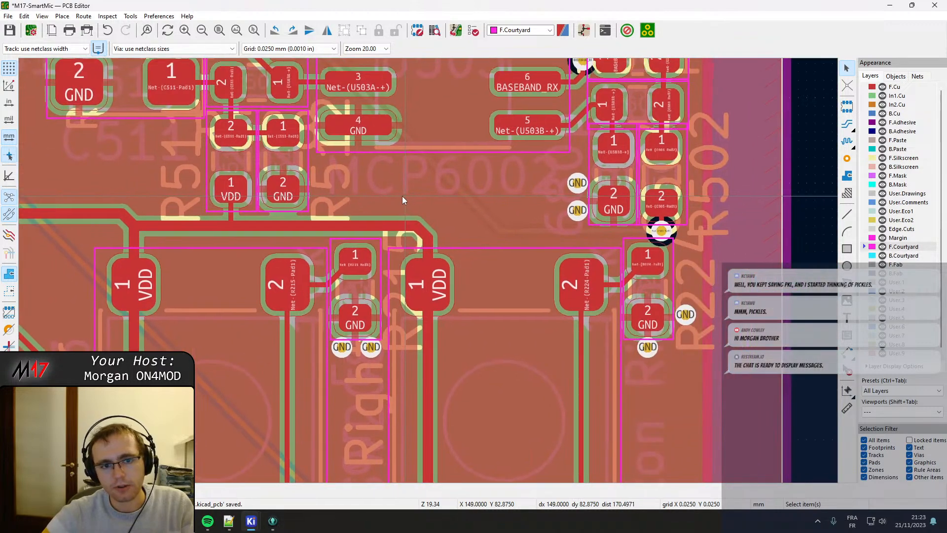
pyautogui.keyDown('ctrl'); pyautogui.hscroll(3, 279, 230); pyautogui.keyUp('ctrl')
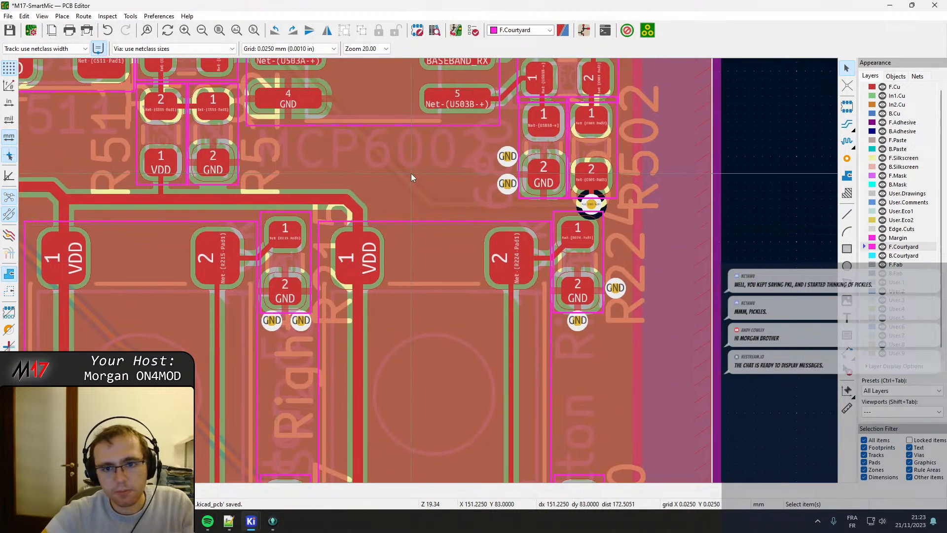
pyautogui.keyDown('shift'); pyautogui.scroll(10, 393, 329); pyautogui.keyUp('shift')
pyautogui.scroll(3, 376, 353)
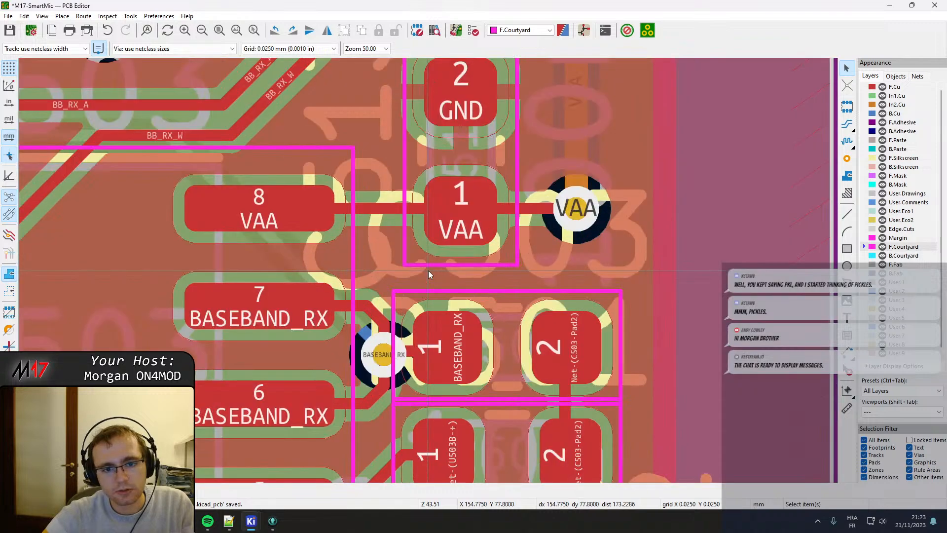
pyautogui.click(424, 246)
pyautogui.press('m')
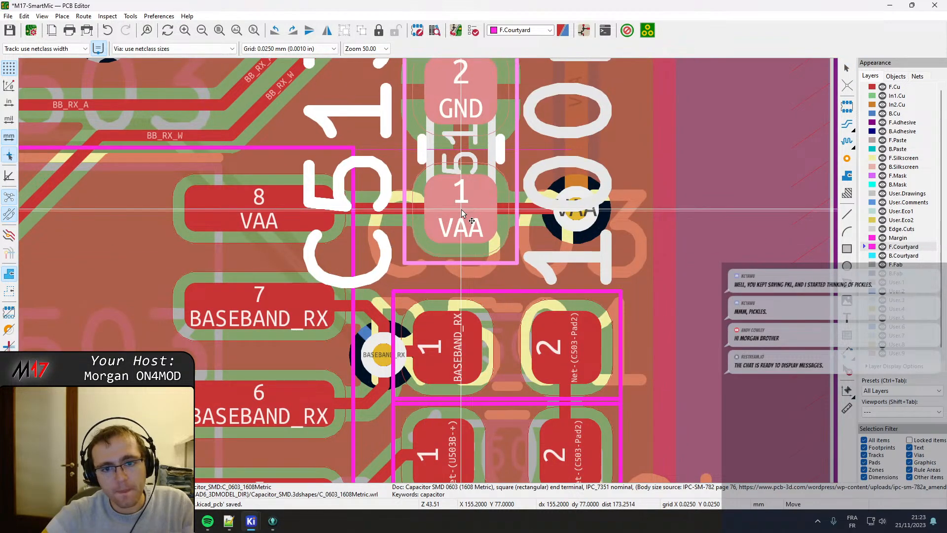
pyautogui.click(460, 209)
# Examine the courtyard spacing around C503 and the parts below it, down to R224.
pyautogui.scroll(-1, 460, 209)
pyautogui.scroll(-3, 402, 168)
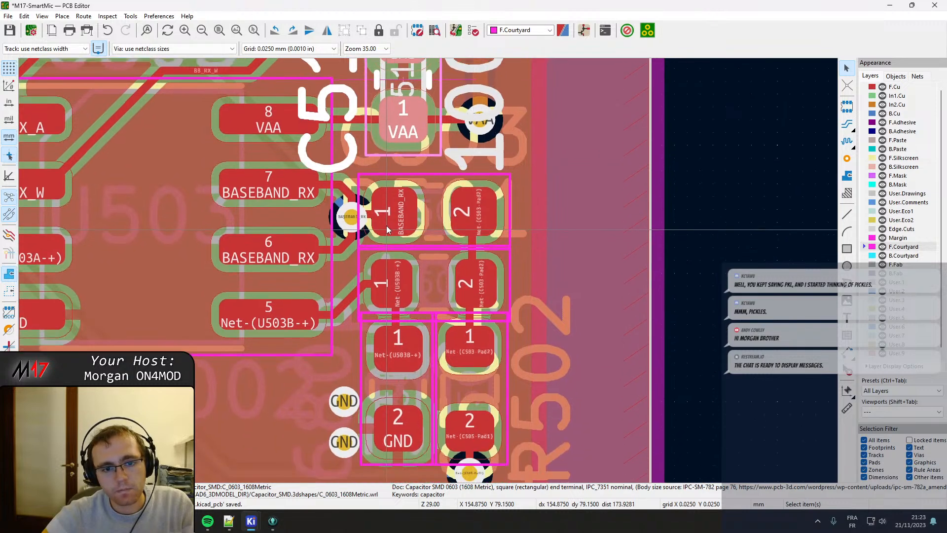
pyautogui.click(392, 218)
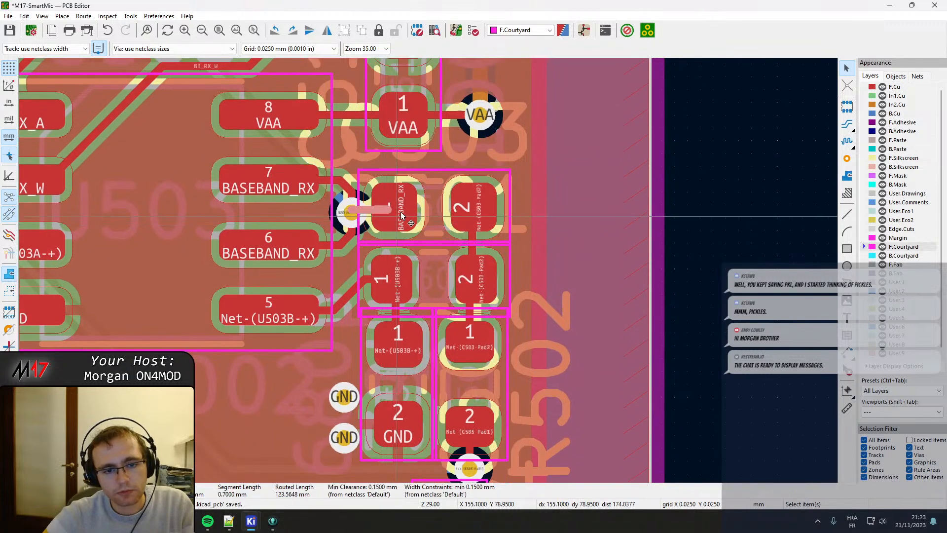
pyautogui.click(392, 255)
pyautogui.scroll(1, 391, 243)
pyautogui.click(417, 261)
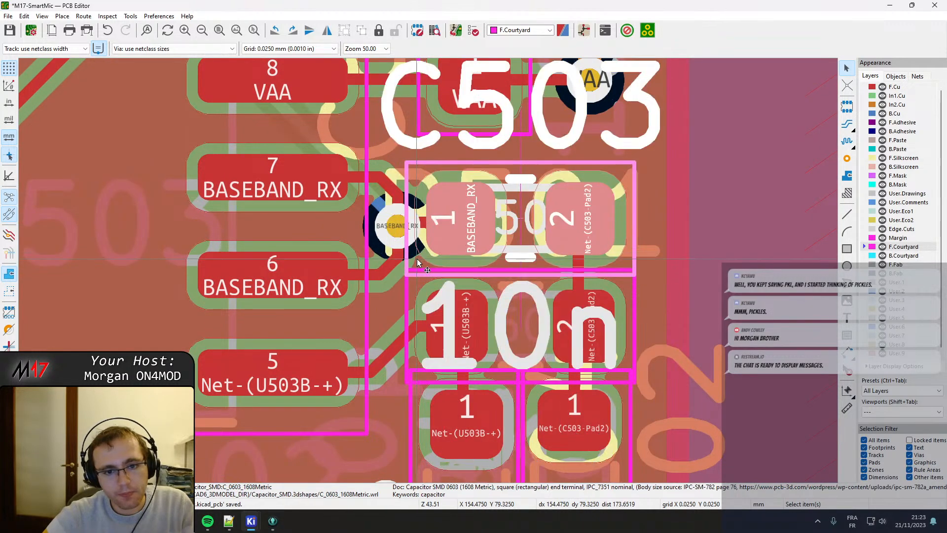
pyautogui.scroll(-10, 469, 228)
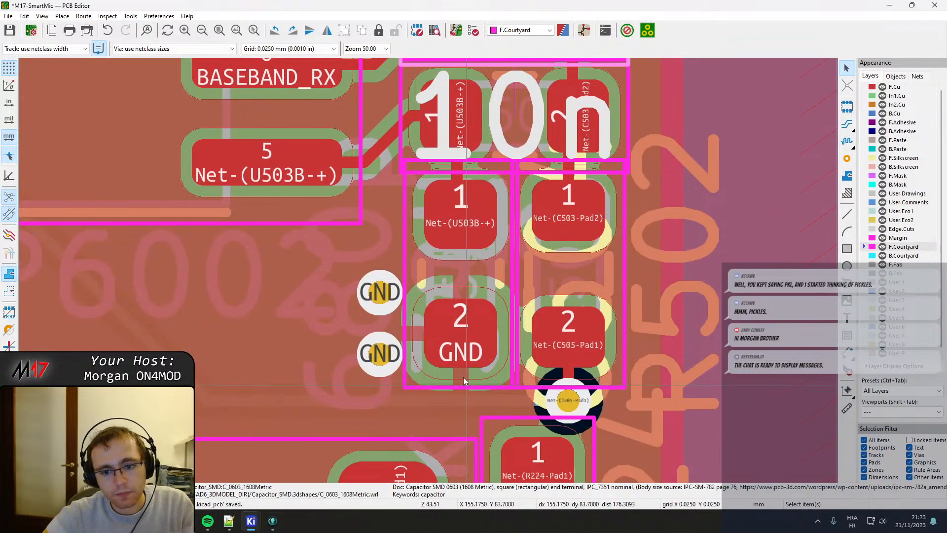
pyautogui.moveTo(466, 384); pyautogui.dragTo(425, 185, button='middle')
pyautogui.scroll(-1, 433, 214)
pyautogui.moveTo(454, 312); pyautogui.dragTo(450, 188, button='middle')
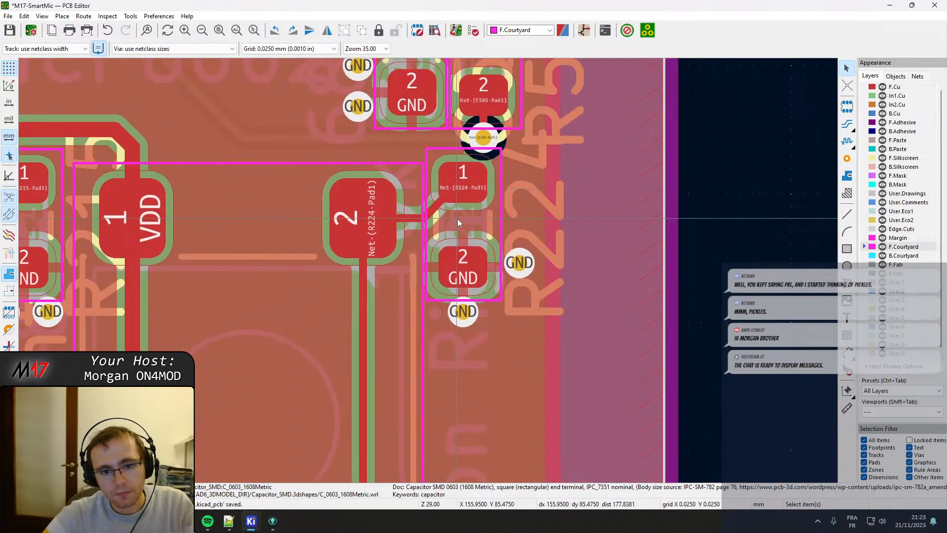
# Move R224 slightly down and right, away from the Net-(C505-Pad1) via above it.
pyautogui.click(459, 220)
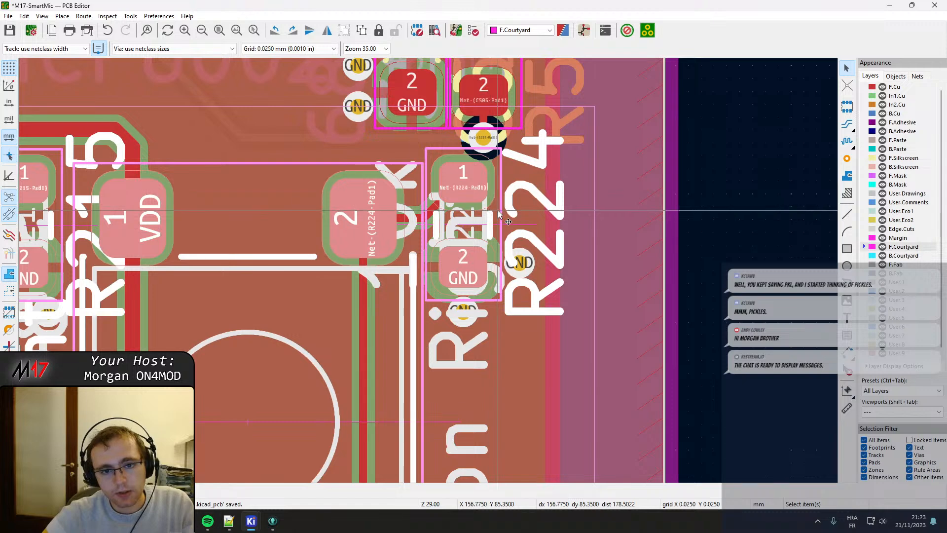
pyautogui.click(457, 154)
pyautogui.click(451, 155)
pyautogui.click(464, 182)
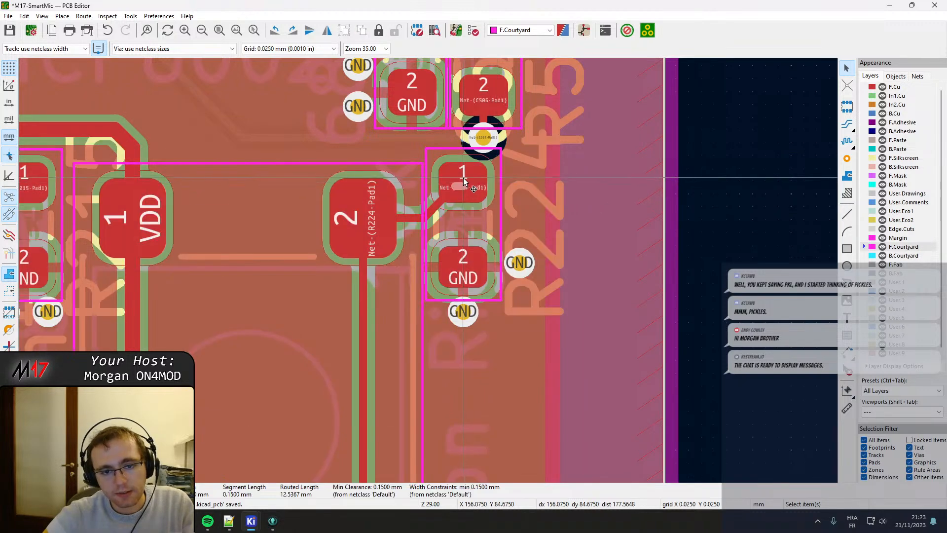
pyautogui.click(468, 177)
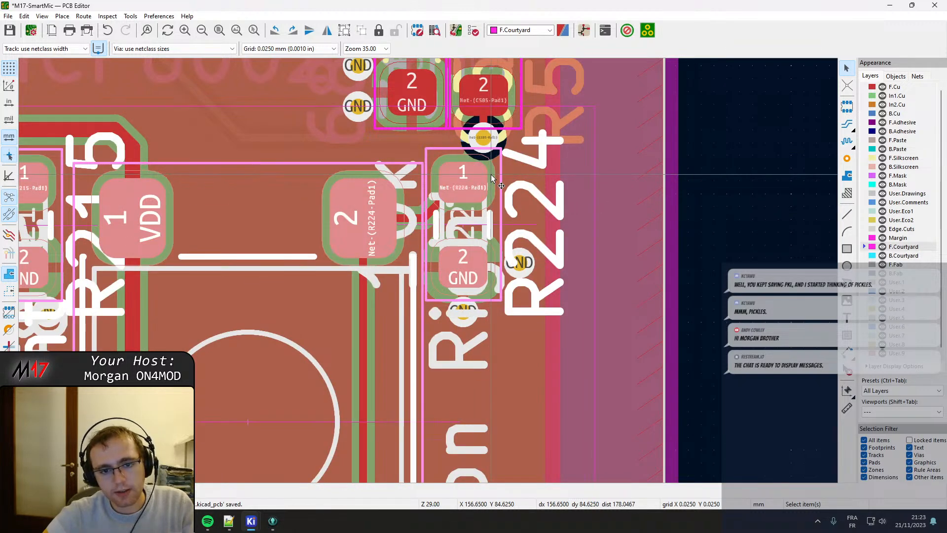
pyautogui.click(461, 176)
pyautogui.press('m')
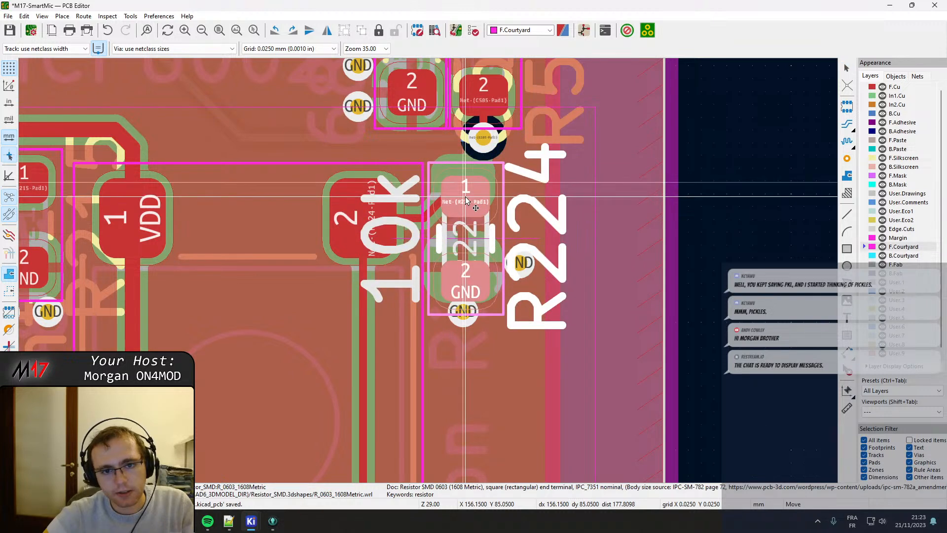
pyautogui.click(466, 200)
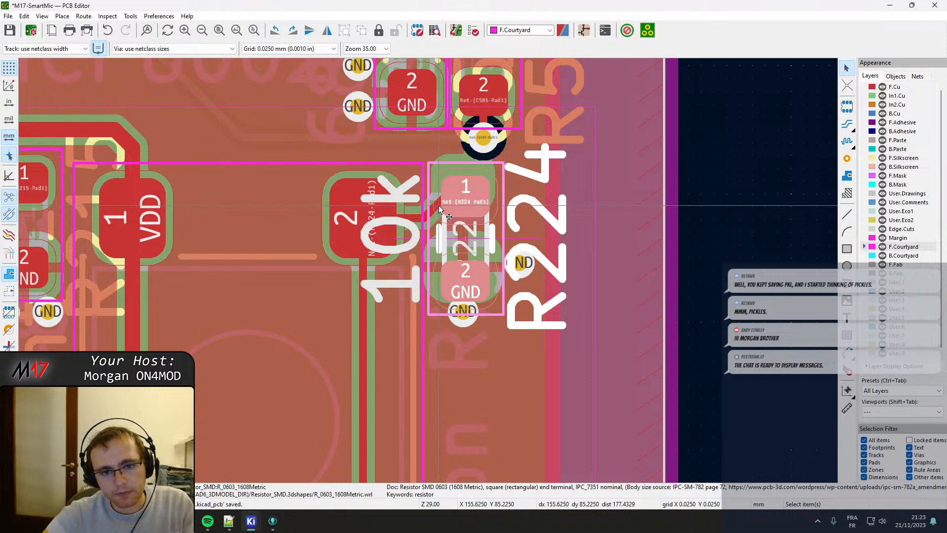
# Drag the diagonal Net-(R224-Pad1) track segment between the switch's pad 2 and R224 pad 1 to reroute it.
pyautogui.doubleClick(435, 213)
pyautogui.press('Escape')
pyautogui.scroll(6, 436, 206)
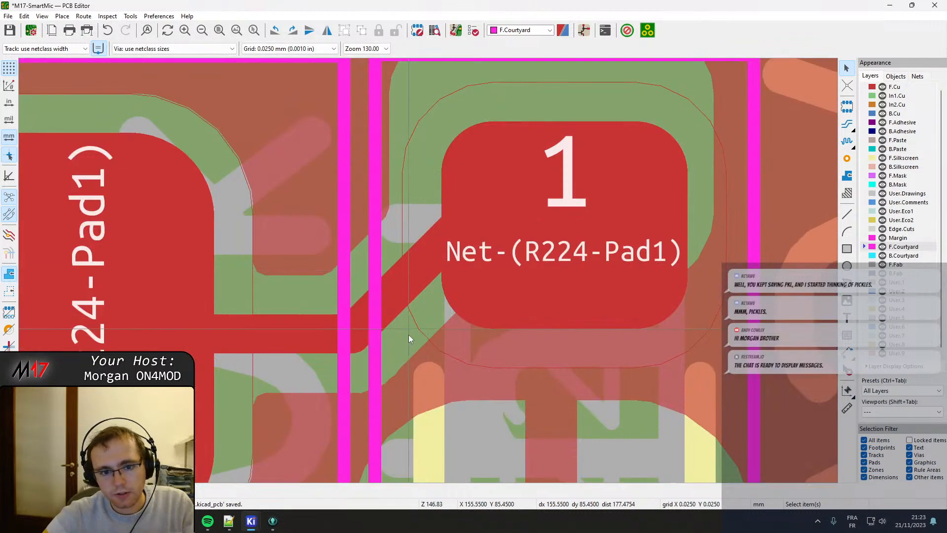
pyautogui.click(358, 326)
pyautogui.click(387, 307)
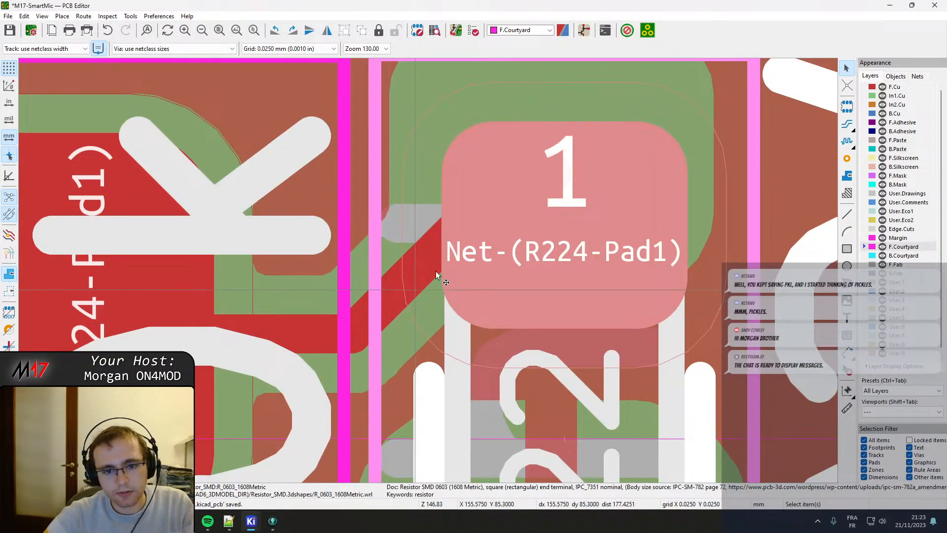
pyautogui.press('Escape')
pyautogui.click(399, 291)
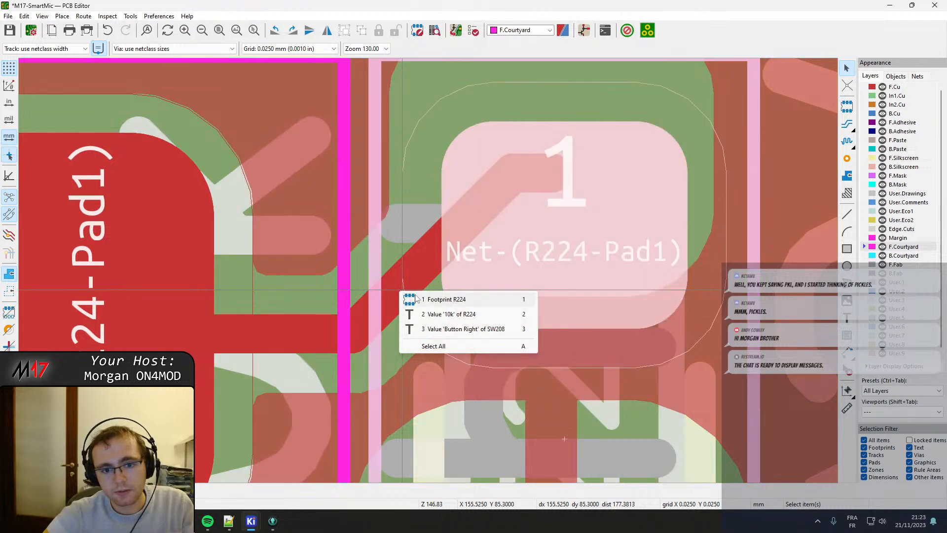
pyautogui.press('Escape')
pyautogui.click(429, 270)
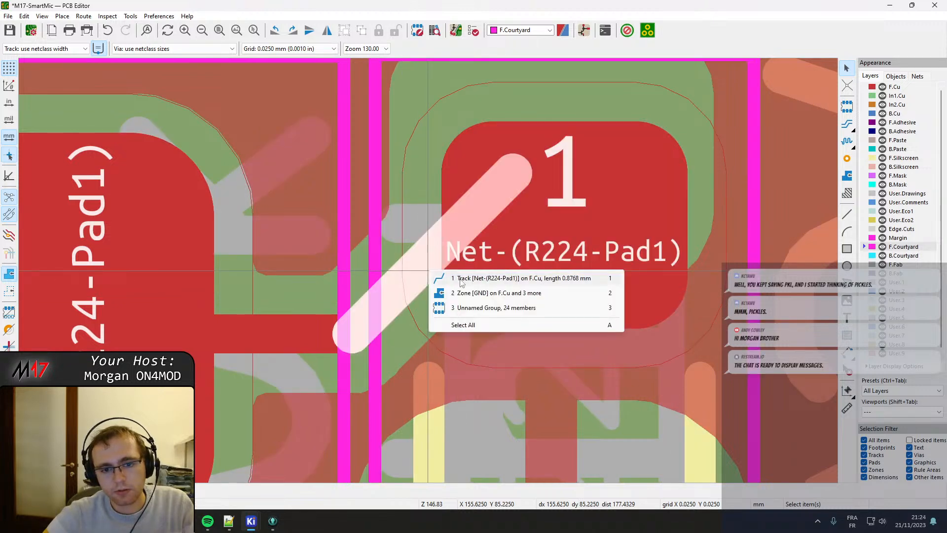
pyautogui.click(469, 336)
pyautogui.moveTo(473, 212); pyautogui.dragTo(512, 249)
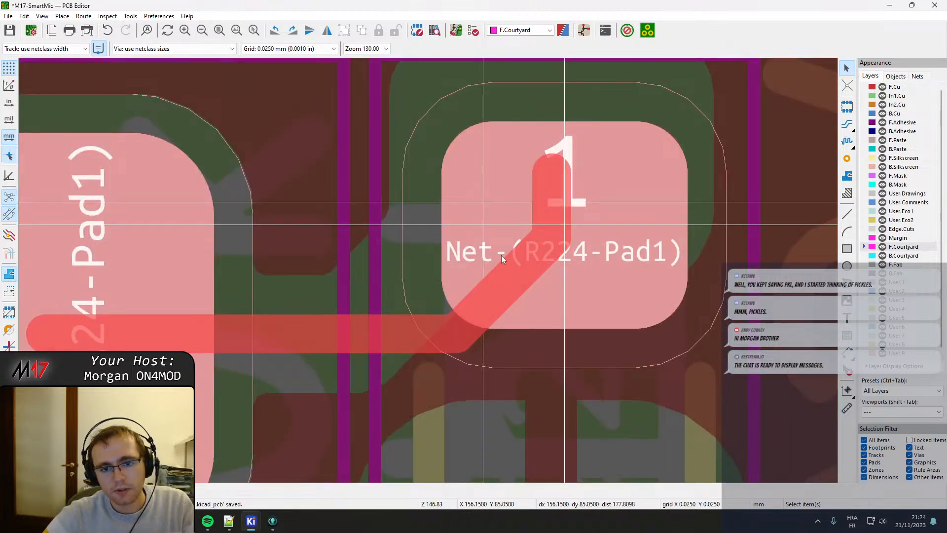
pyautogui.moveTo(465, 276); pyautogui.dragTo(346, 292)
# Drag the end segment of the Net-(R224-Pad1) track down inside R224 pad 1 and refill all zones.
pyautogui.click(525, 179)
pyautogui.click(556, 187)
pyautogui.moveTo(556, 187); pyautogui.dragTo(554, 224)
pyautogui.scroll(-3, 407, 275)
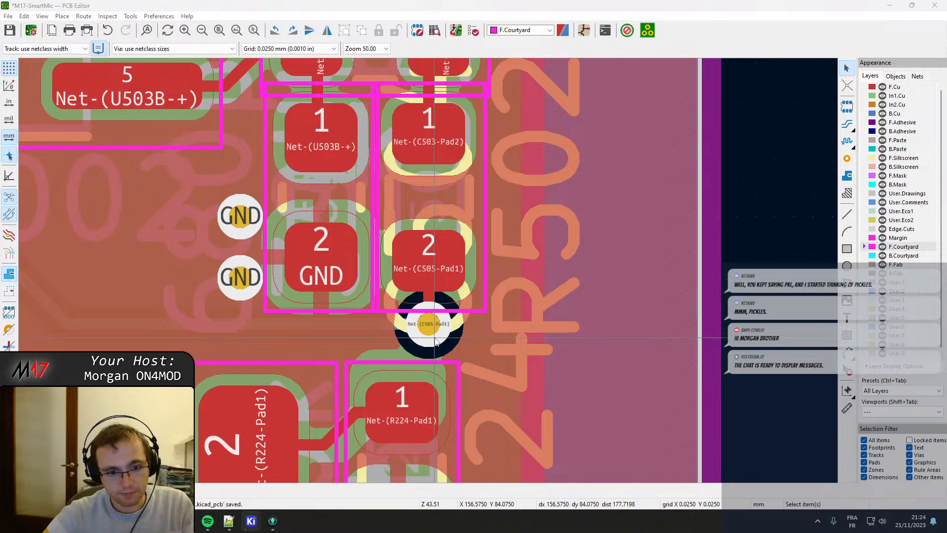
pyautogui.press('b')
# Move the Net-(C505-Pad1) via below R502 to the right, with its track running diagonally from R502 pad 2.
pyautogui.moveTo(439, 349); pyautogui.dragTo(396, 326, button='middle')
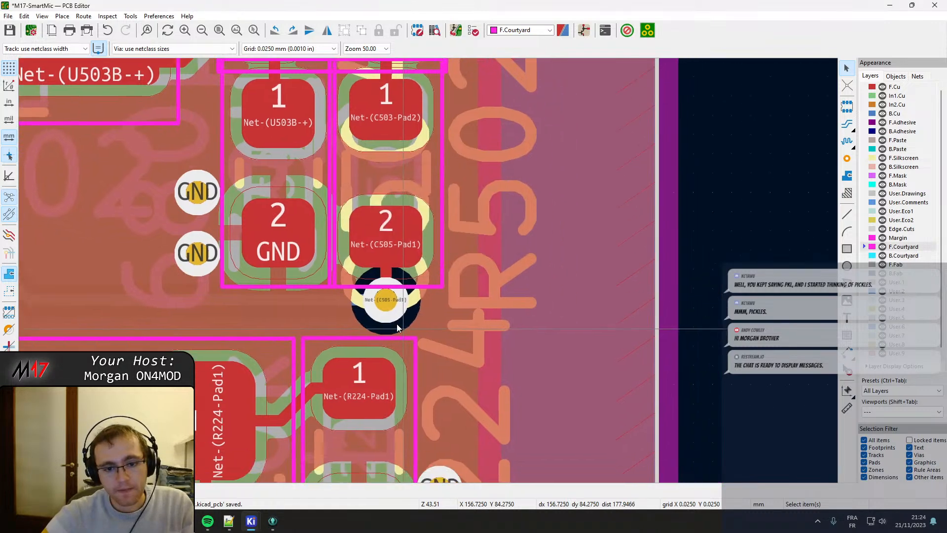
pyautogui.scroll(-2, 397, 327)
pyautogui.scroll(3, 433, 266)
pyautogui.moveTo(400, 278); pyautogui.dragTo(462, 306)
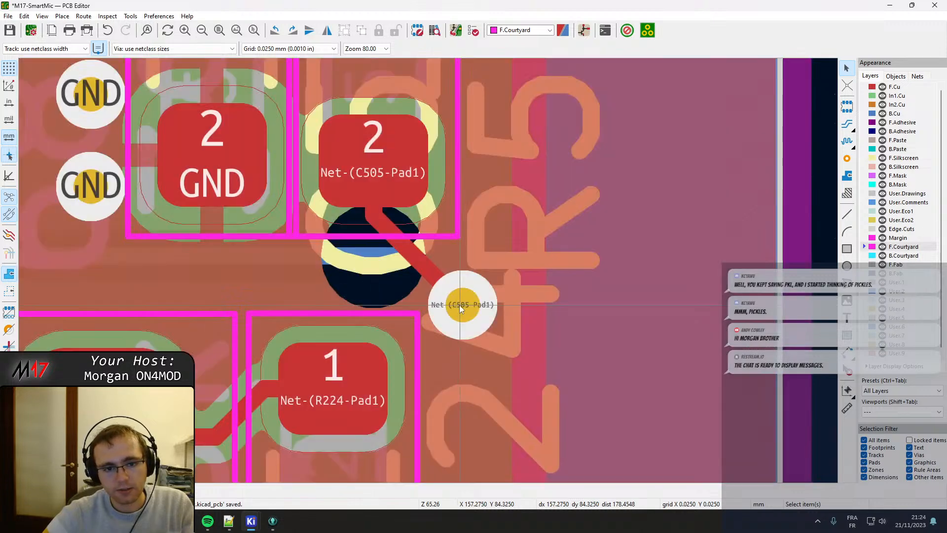
# Move R502 slightly down and right so its courtyard clears the neighbouring 0603 parts above and beside it.
pyautogui.moveTo(313, 247); pyautogui.dragTo(346, 265, button='middle')
pyautogui.click(353, 248)
pyautogui.click(427, 254)
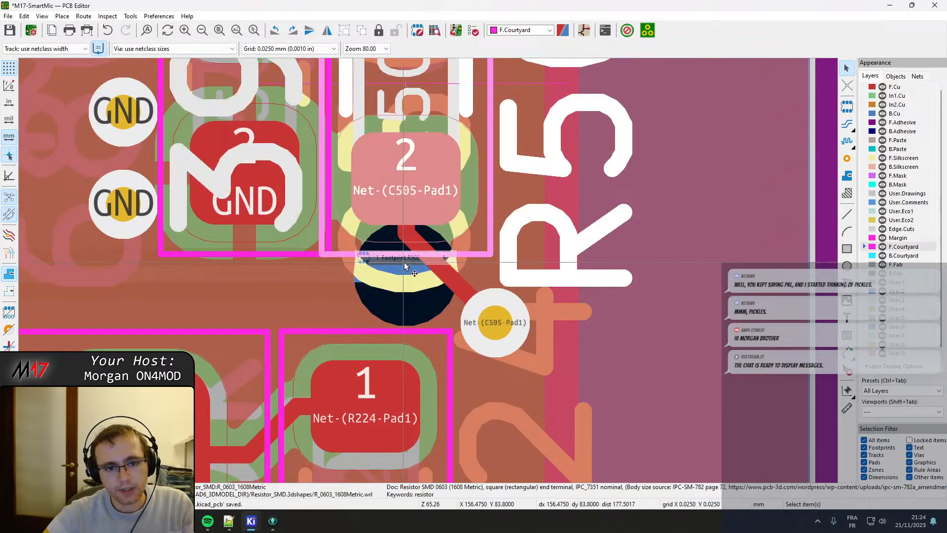
pyautogui.scroll(-3, 416, 284)
pyautogui.keyDown('shift'); pyautogui.scroll(2, 416, 285); pyautogui.keyUp('shift')
pyautogui.moveTo(425, 258); pyautogui.dragTo(404, 195, button='middle')
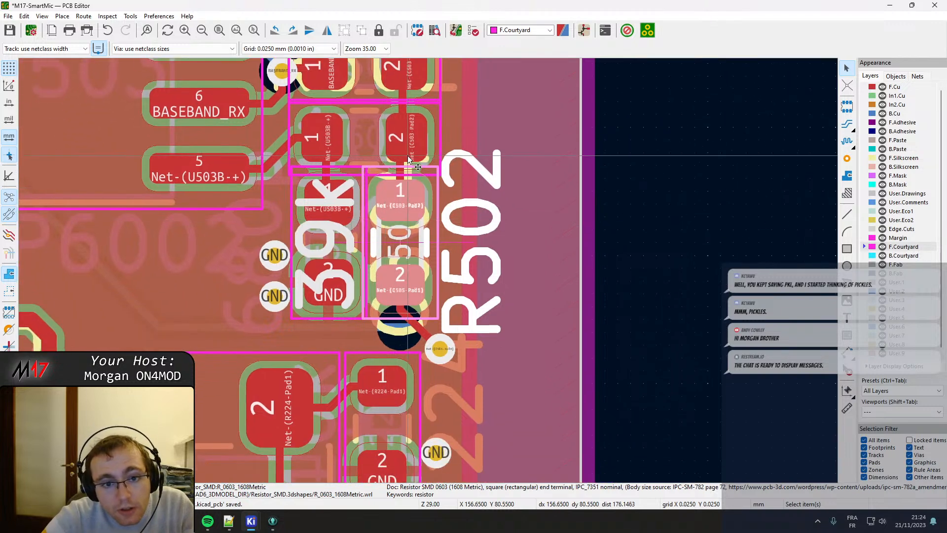
pyautogui.press('m')
pyautogui.click(405, 214)
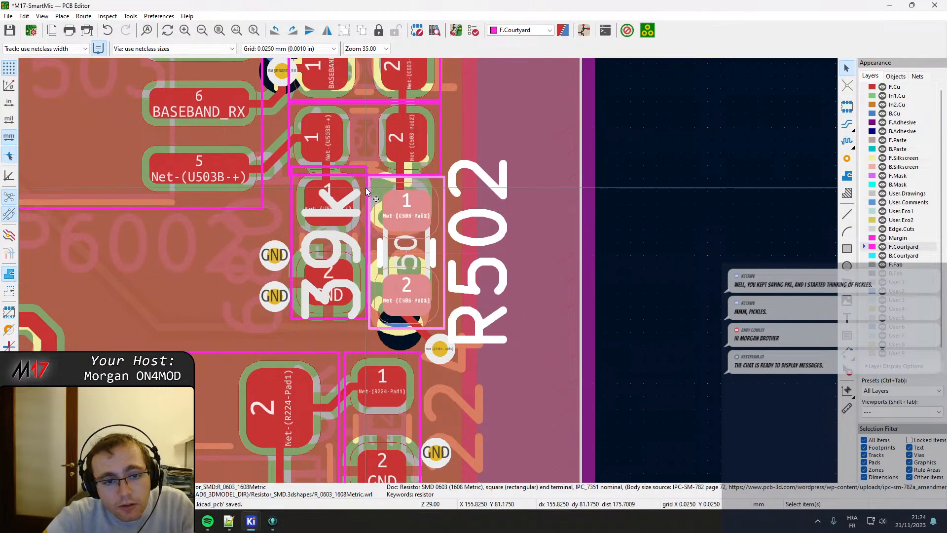
# Move R502 slightly so its courtyard lines up with the right edge of R501's courtyard above and clears C504 beside it.
pyautogui.scroll(4, 405, 222)
pyautogui.press('m')
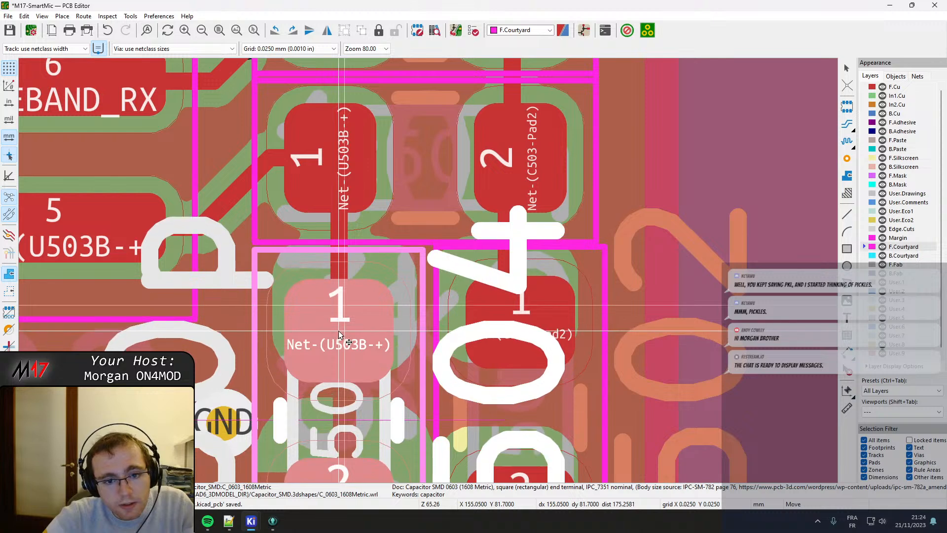
pyautogui.click(513, 327)
pyautogui.scroll(-2, 513, 327)
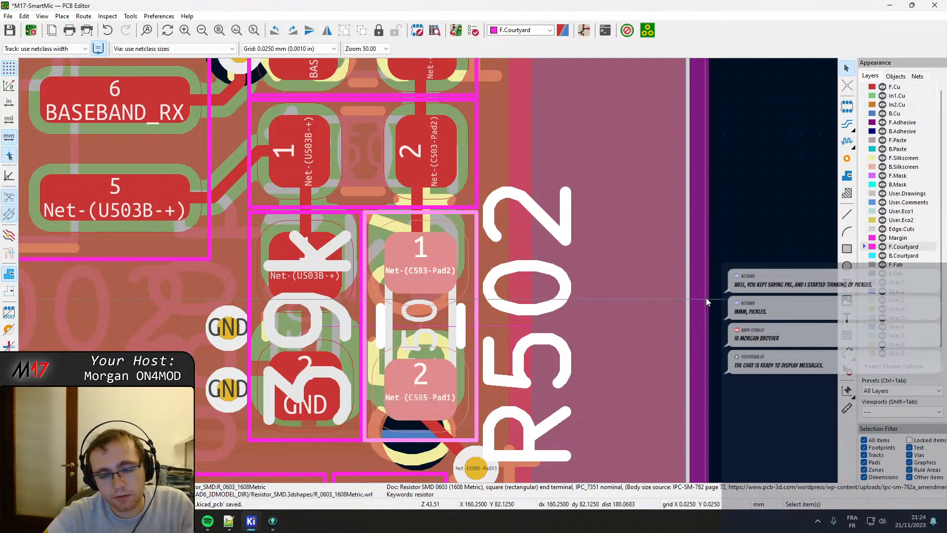
pyautogui.click(766, 300)
# Drag the diagonal Net-(C505-Pad1) track segment on F.Cu below R502 slightly up, keeping it connected to the via.
pyautogui.moveTo(340, 417); pyautogui.dragTo(410, 261, button='middle')
pyautogui.click(511, 280)
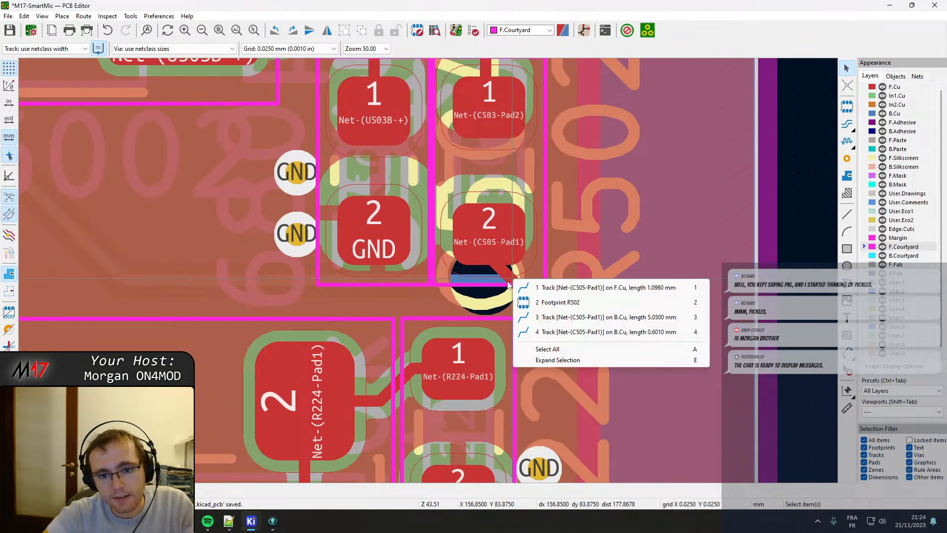
pyautogui.click(524, 299)
pyautogui.click(509, 276)
pyautogui.click(527, 285)
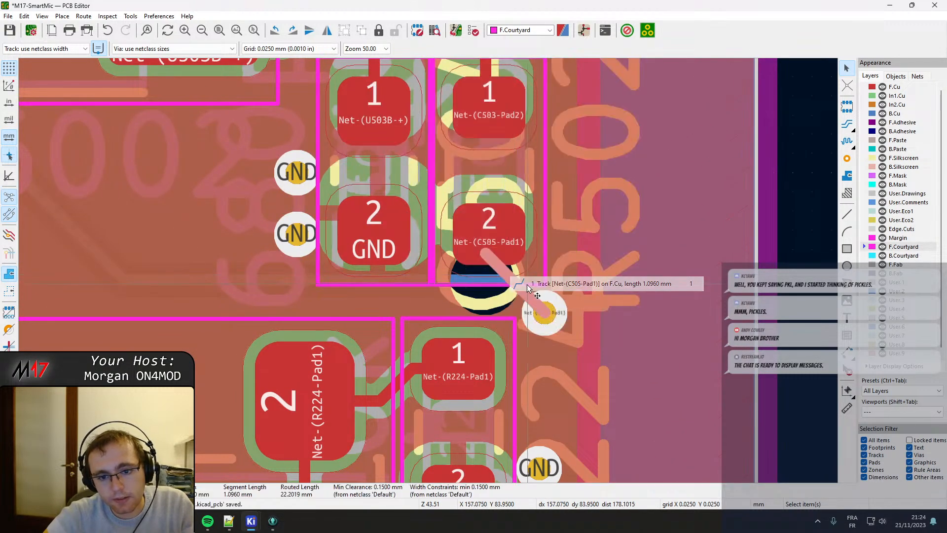
pyautogui.moveTo(528, 284)
pyautogui.mouseDown()
pyautogui.moveTo(516, 271)
pyautogui.moveTo(527, 267)
pyautogui.mouseUp()
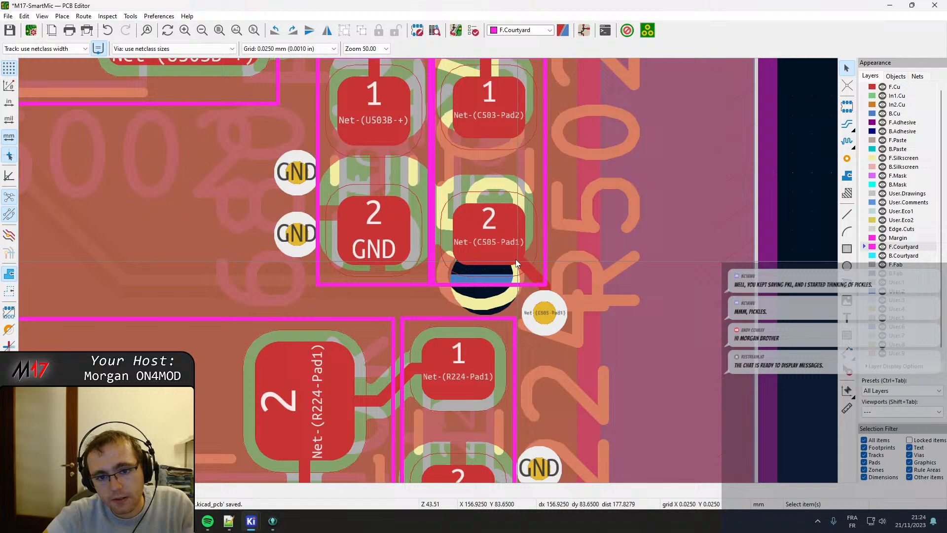
# Drag the upper end of the diagonal Net-(C505-Pad1) track onto the centre of R502 pad 2.
pyautogui.click(485, 221)
pyautogui.click(501, 230)
pyautogui.moveTo(500, 231); pyautogui.dragTo(494, 240)
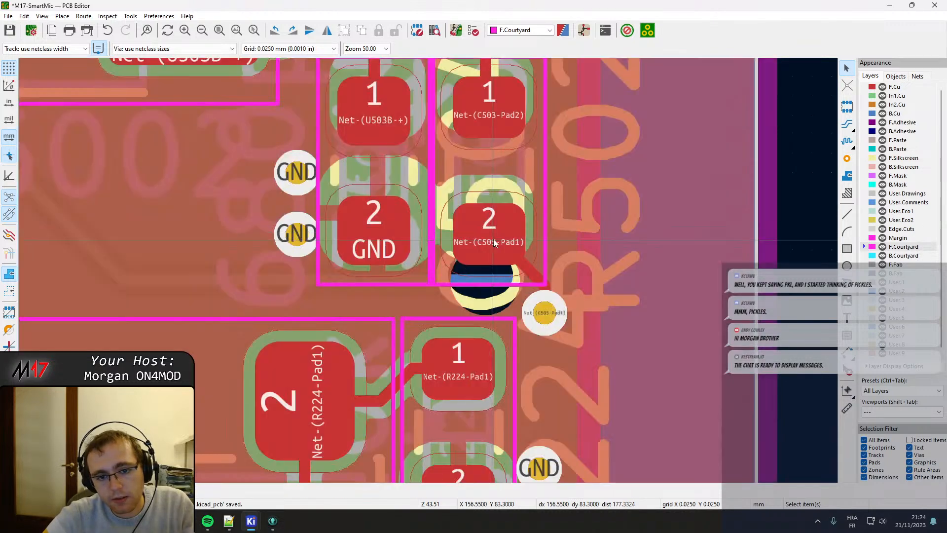
pyautogui.click(485, 217)
pyautogui.click(500, 225)
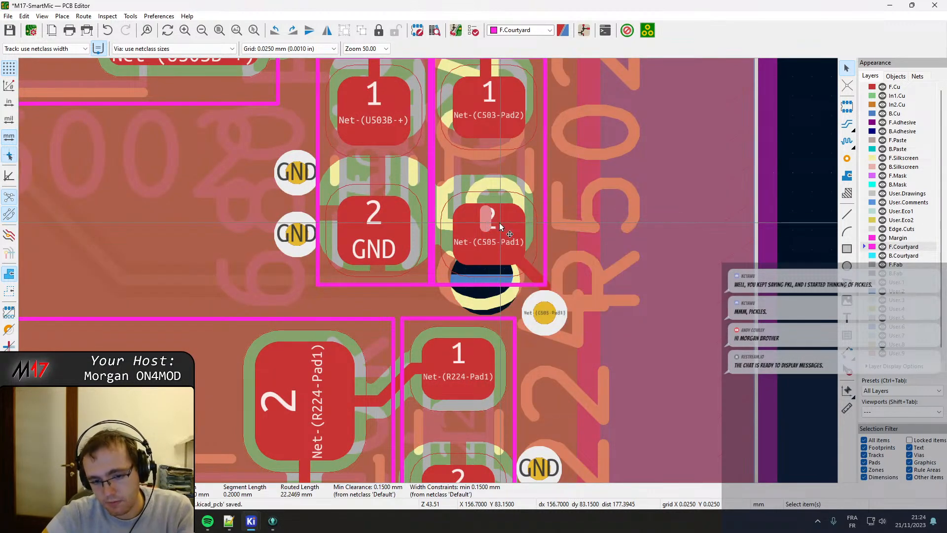
pyautogui.click(486, 229)
pyautogui.click(523, 247)
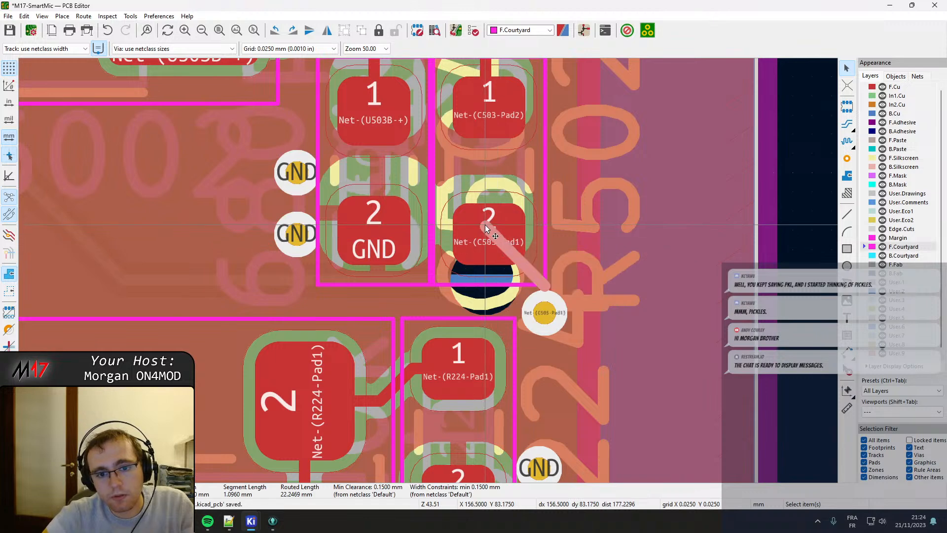
pyautogui.moveTo(485, 225); pyautogui.dragTo(489, 234)
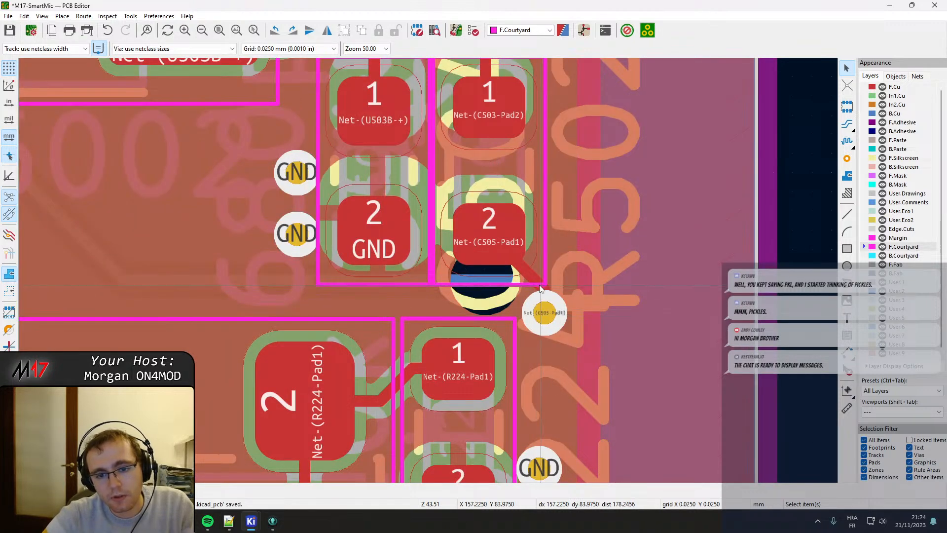
# Try to drag the diagonal Net-(C505-Pad1) track segment to the centre of its via, and undo the change.
pyautogui.click(536, 274)
pyautogui.click(531, 274)
pyautogui.press('d')
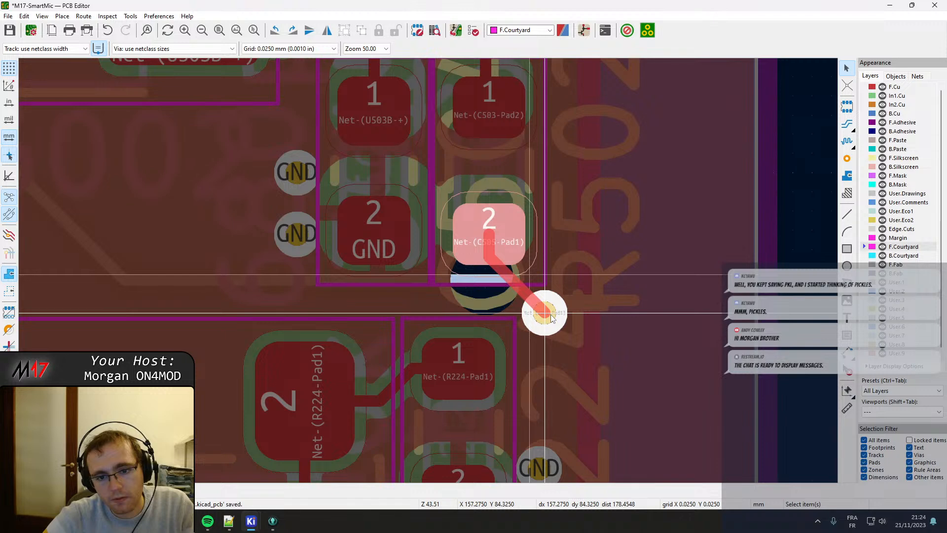
pyautogui.click(551, 315)
pyautogui.click(500, 270)
pyautogui.click(514, 280)
pyautogui.hotkey('ctrl', 'z')
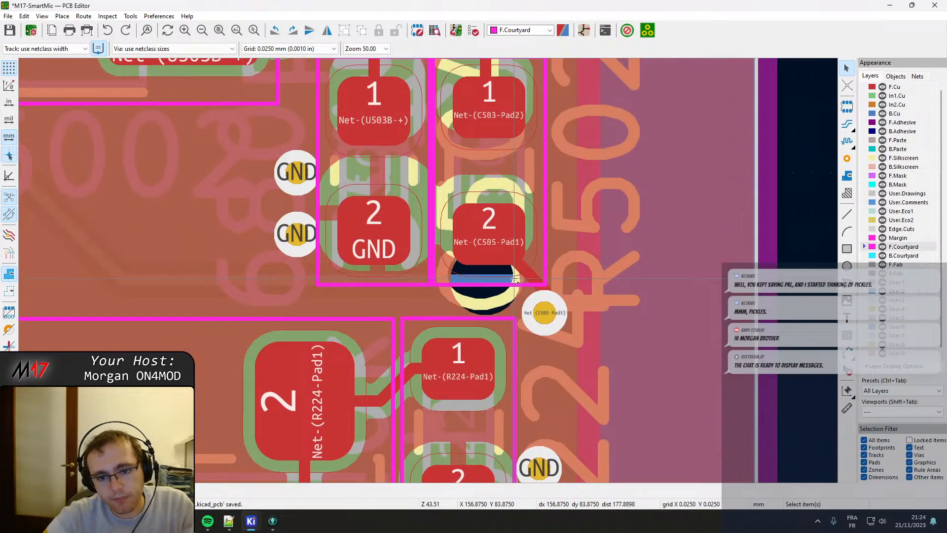
# Drag the Net-(C505-Pad1) via slightly down, away from R502's courtyard, and refill all zones.
pyautogui.click(550, 318)
pyautogui.press('d')
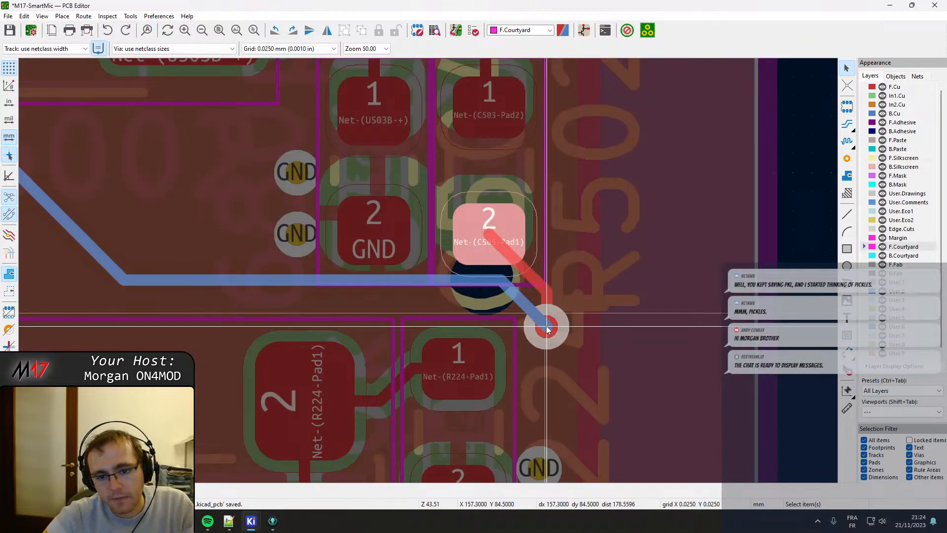
pyautogui.click(546, 326)
pyautogui.moveTo(370, 246); pyautogui.dragTo(397, 314, button='middle')
pyautogui.press('b')
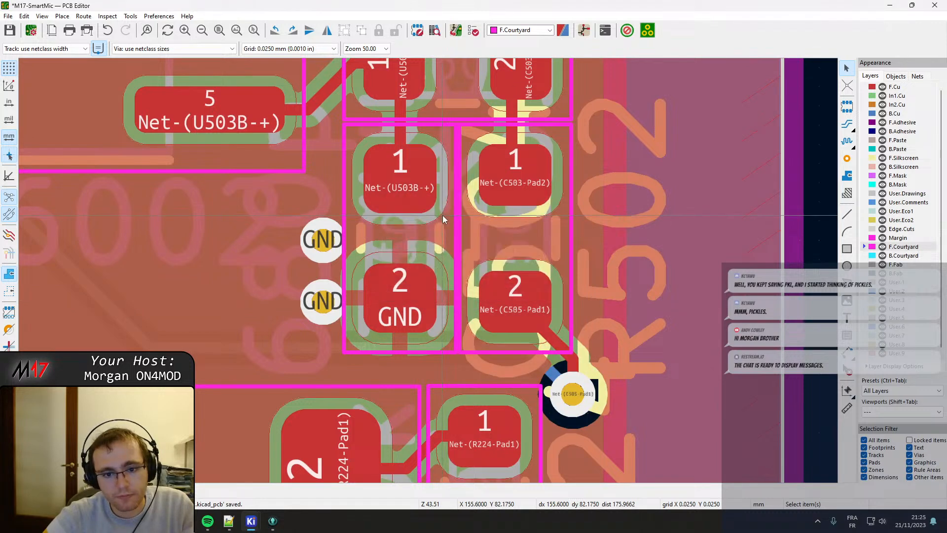
# Move R501, C504 and R502 together slightly down so R501's courtyard clears C503's courtyard above it.
pyautogui.moveTo(464, 179); pyautogui.dragTo(434, 433, button='middle')
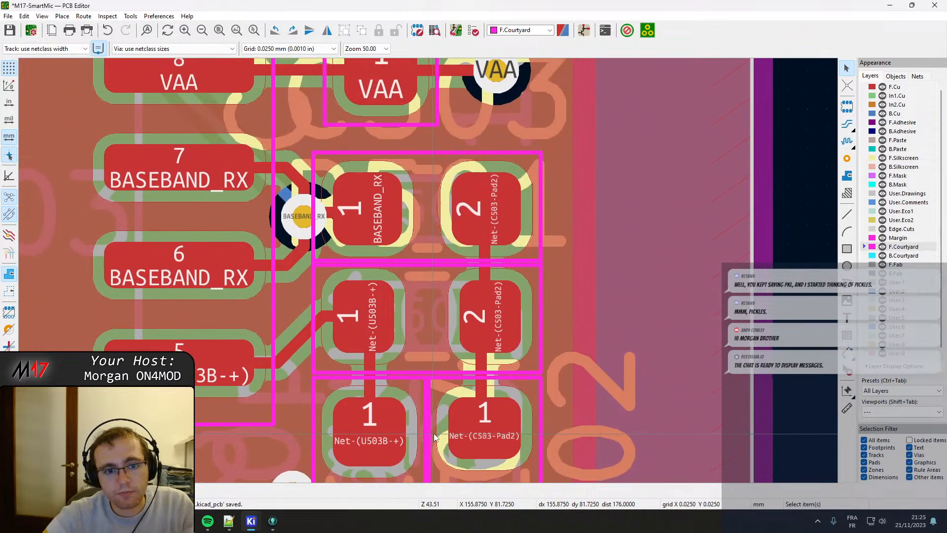
pyautogui.click(516, 241)
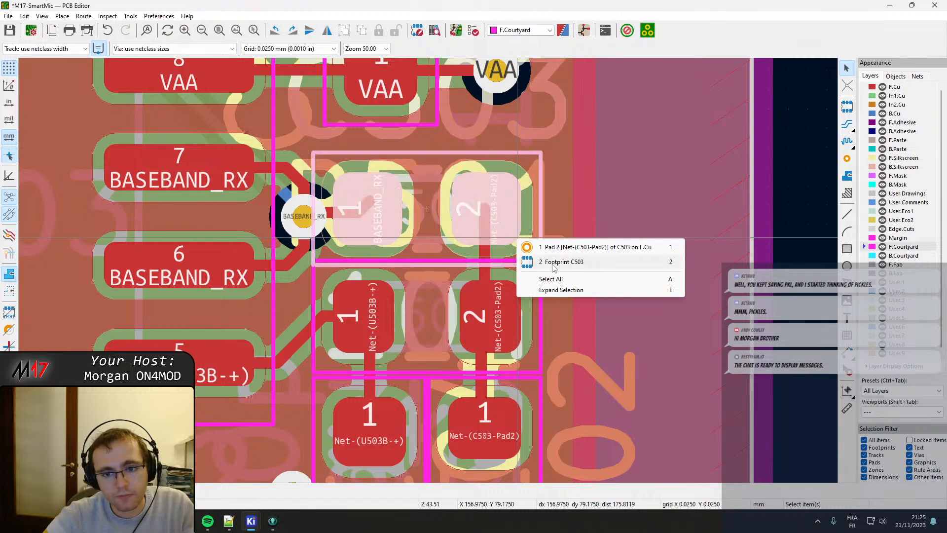
pyautogui.click(533, 259)
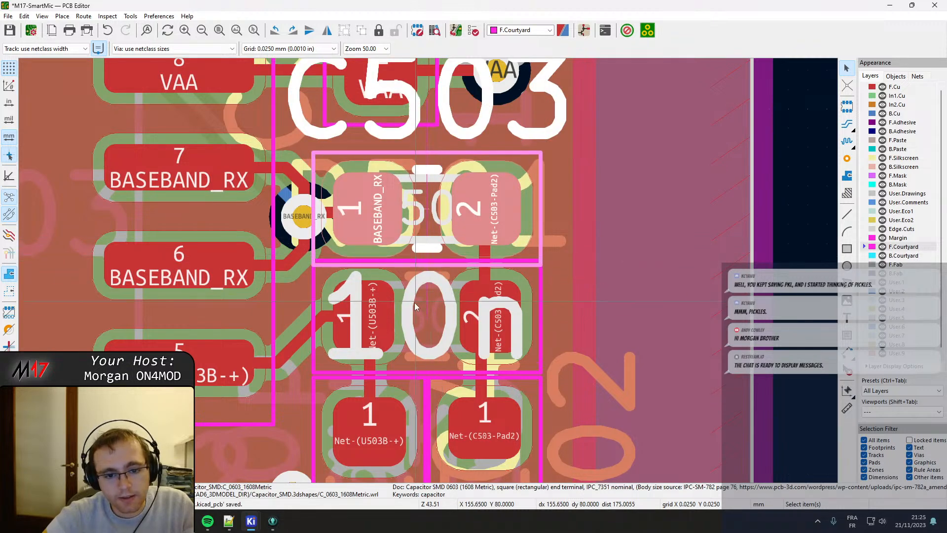
pyautogui.moveTo(412, 335); pyautogui.dragTo(418, 108, button='middle')
pyautogui.click(420, 169)
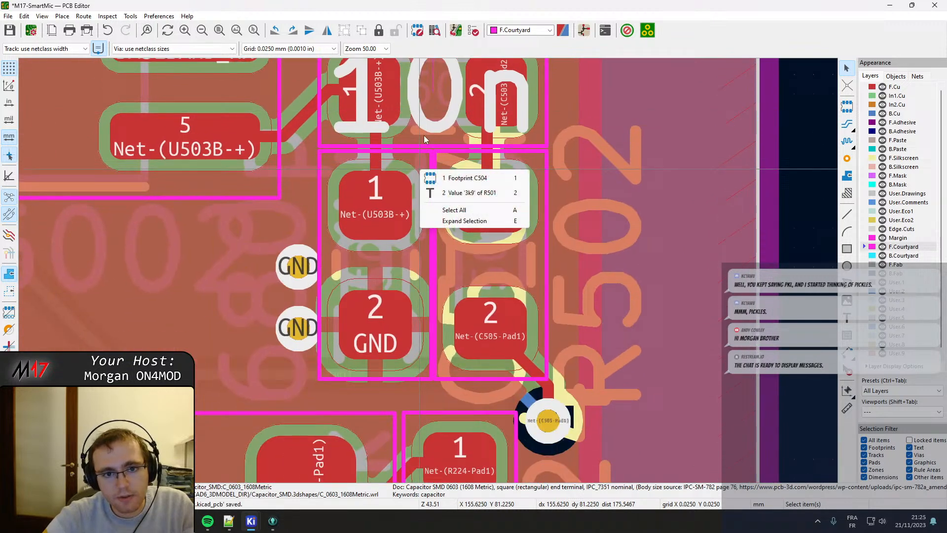
pyautogui.click(445, 177)
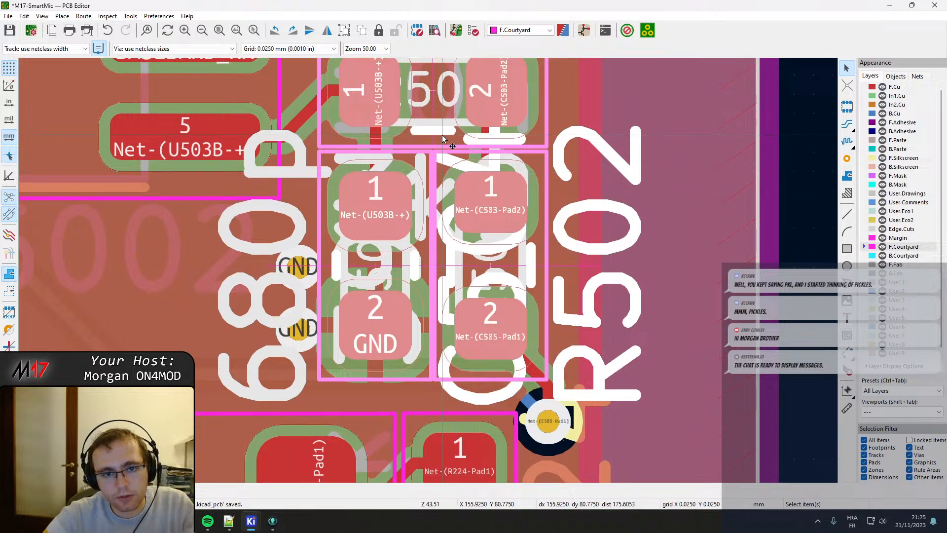
pyautogui.press('m')
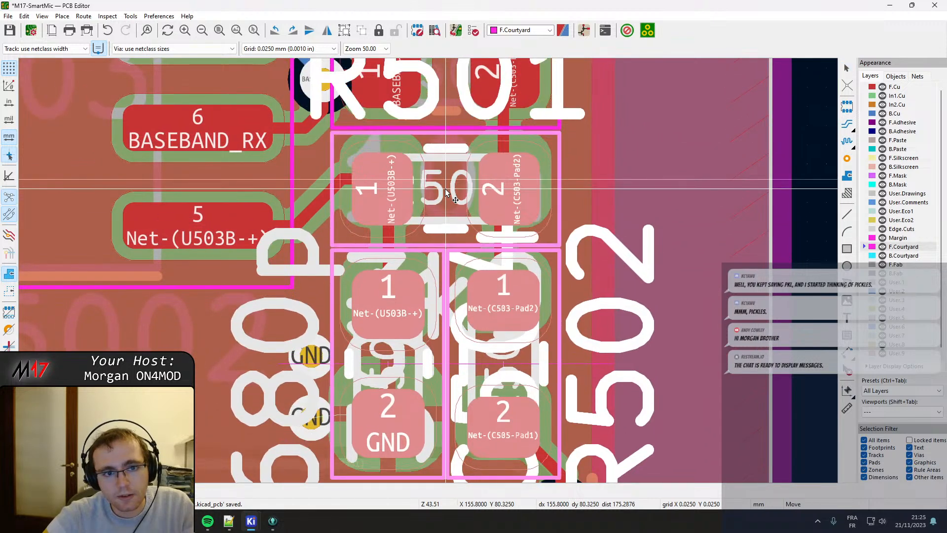
pyautogui.click(445, 188)
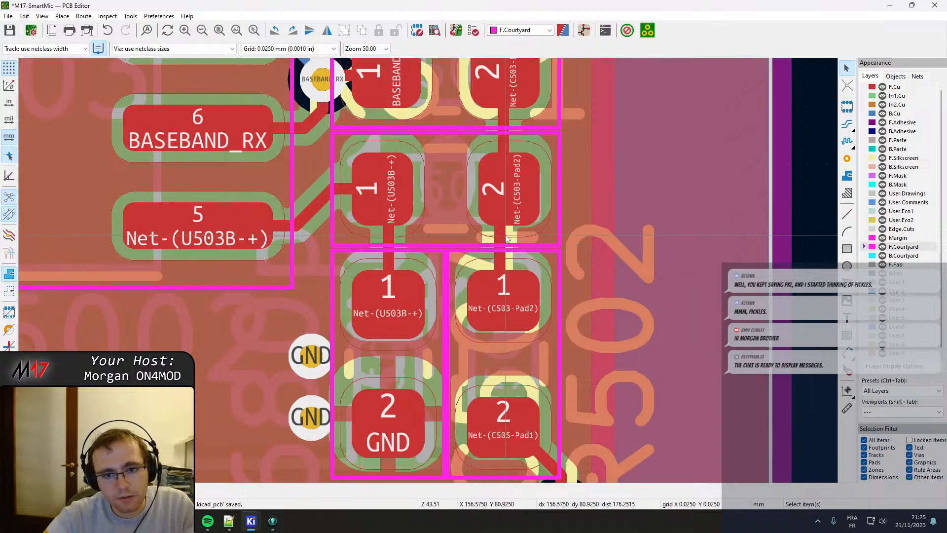
pyautogui.click(502, 237)
pyautogui.click(501, 235)
pyautogui.click(566, 315)
pyautogui.moveTo(696, 273); pyautogui.dragTo(632, 249, button='middle')
pyautogui.moveTo(447, 323); pyautogui.dragTo(417, 211, button='middle')
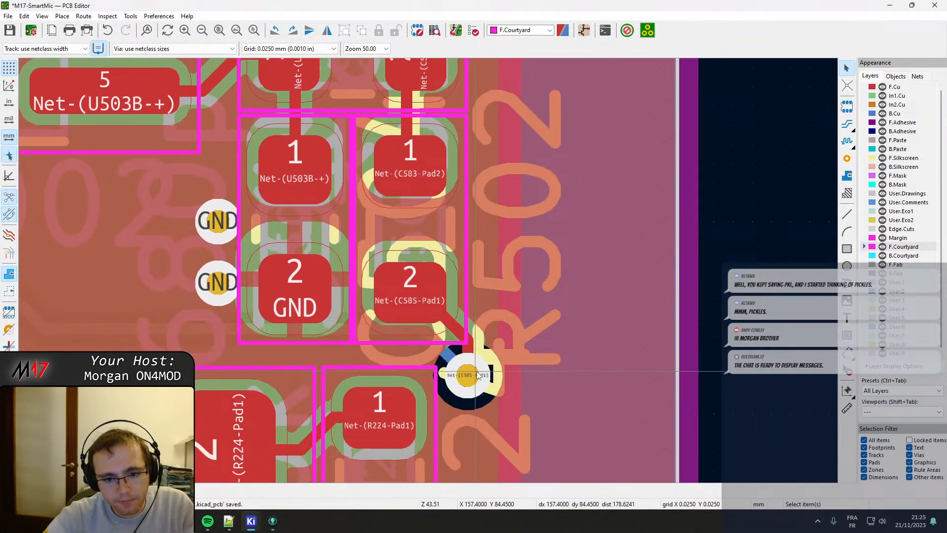
pyautogui.click(444, 324)
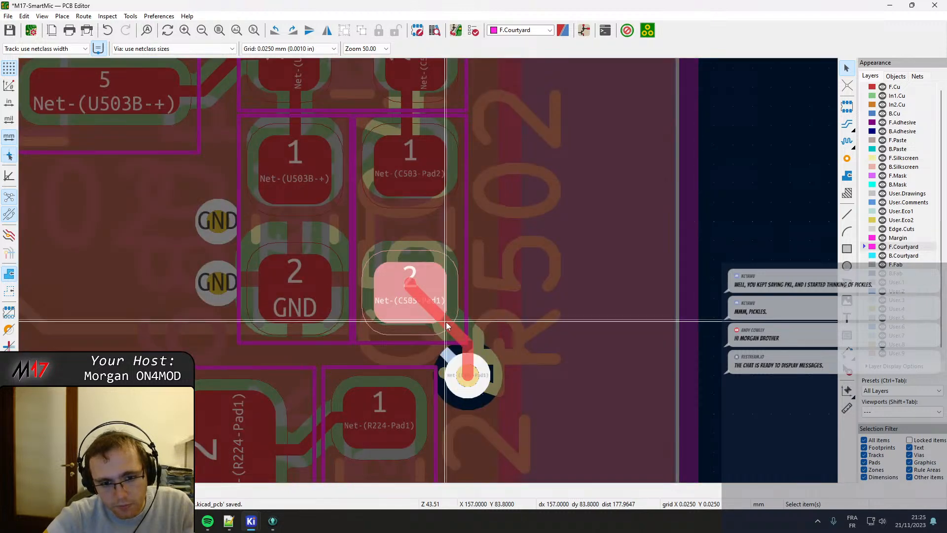
pyautogui.press('Escape')
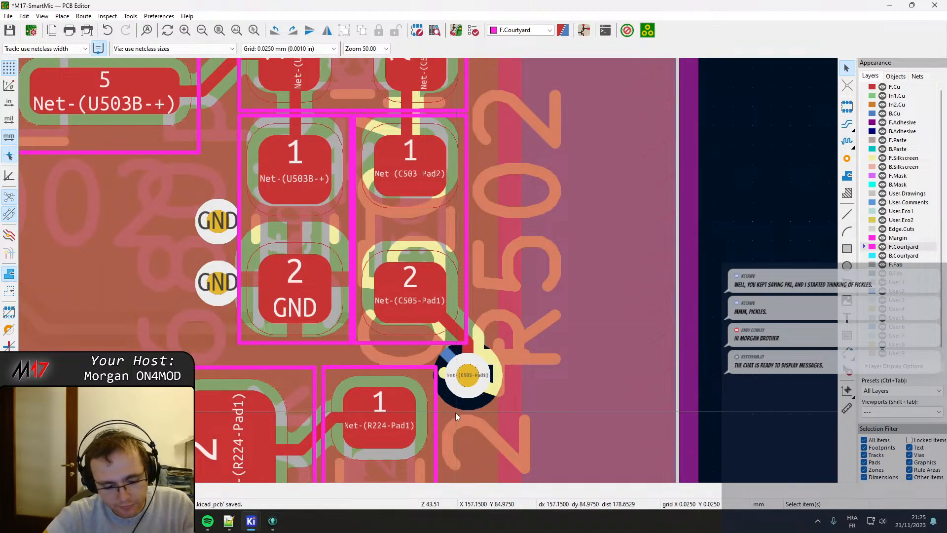
# Refill all zones, check the Net-(C503-Pad2) tracks between C503, R501 and R502, and save the board.
pyautogui.press('b')
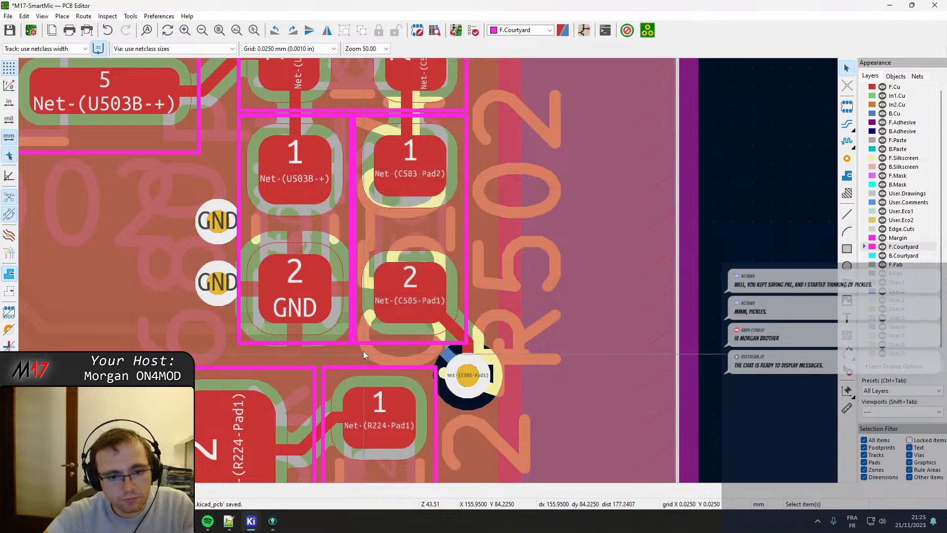
pyautogui.moveTo(368, 241); pyautogui.dragTo(377, 384, button='middle')
pyautogui.click(416, 248)
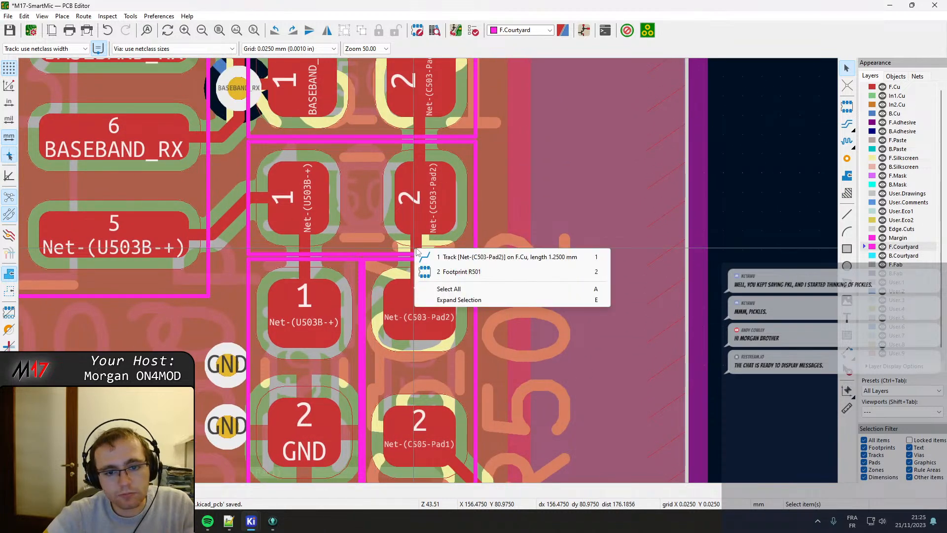
pyautogui.press('Escape')
pyautogui.click(431, 184)
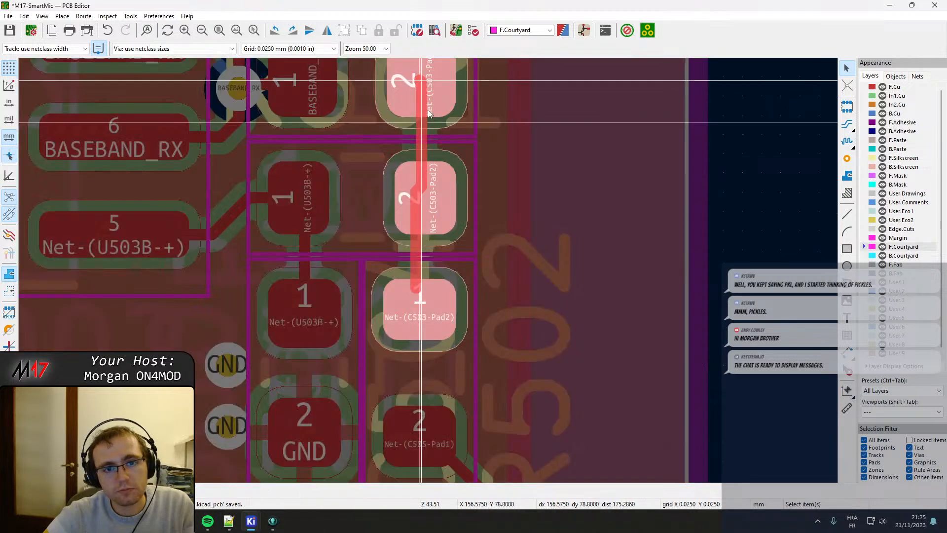
pyautogui.press('x')
pyautogui.click(426, 92)
pyautogui.scroll(-1, 418, 197)
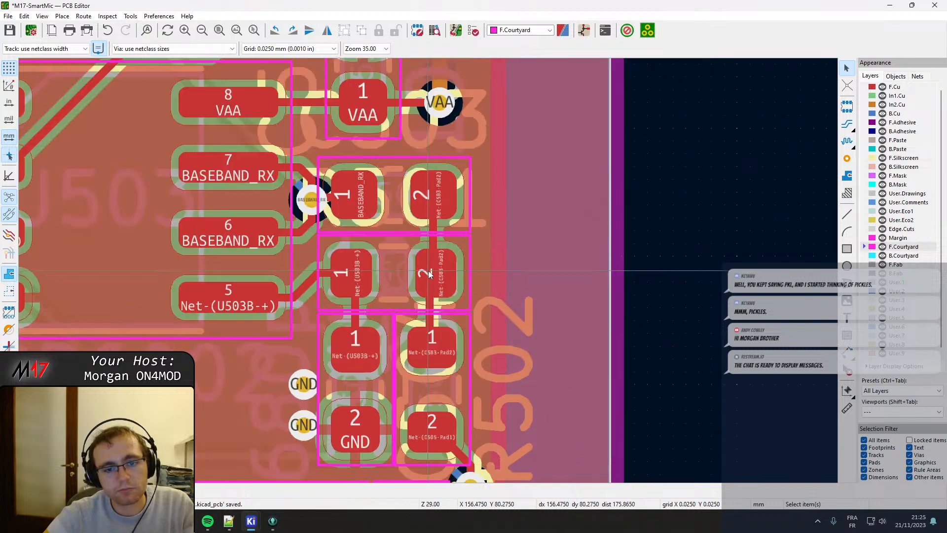
pyautogui.hotkey('ctrl', 's')
pyautogui.scroll(-1, 344, 352)
pyautogui.scroll(-1, 395, 327)
pyautogui.moveTo(424, 283); pyautogui.dragTo(445, 116, button='middle')
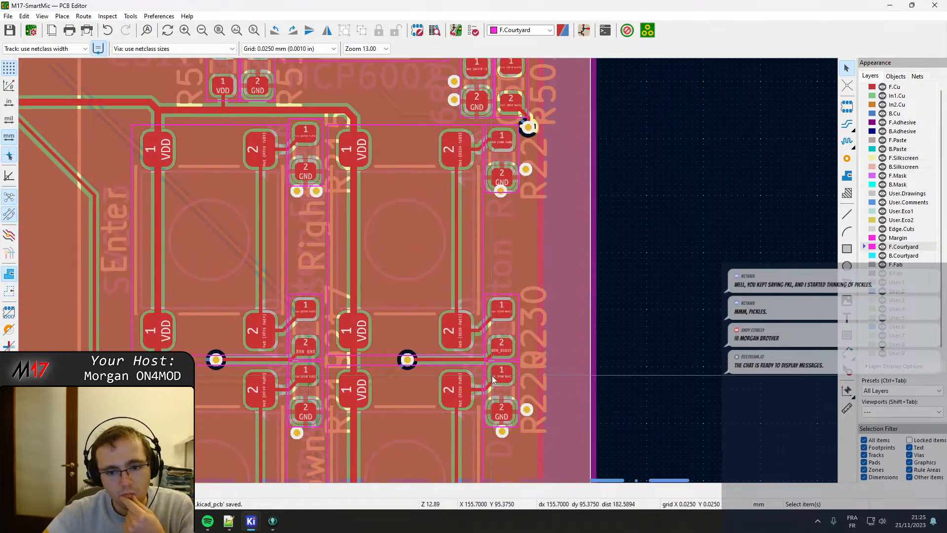
pyautogui.moveTo(490, 379); pyautogui.dragTo(465, 231, button='middle')
pyautogui.scroll(3, 464, 231)
pyautogui.hotkey('ctrl', 'a')
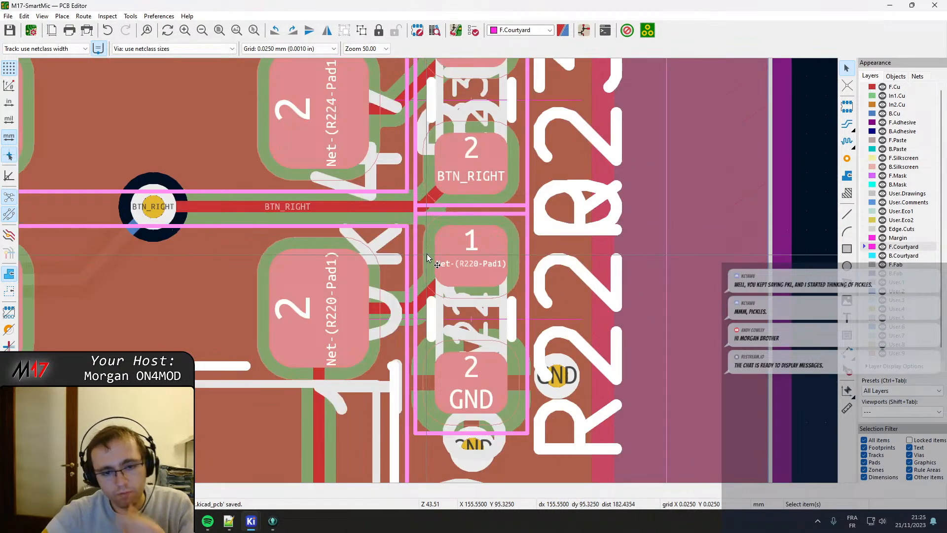
pyautogui.press('Escape')
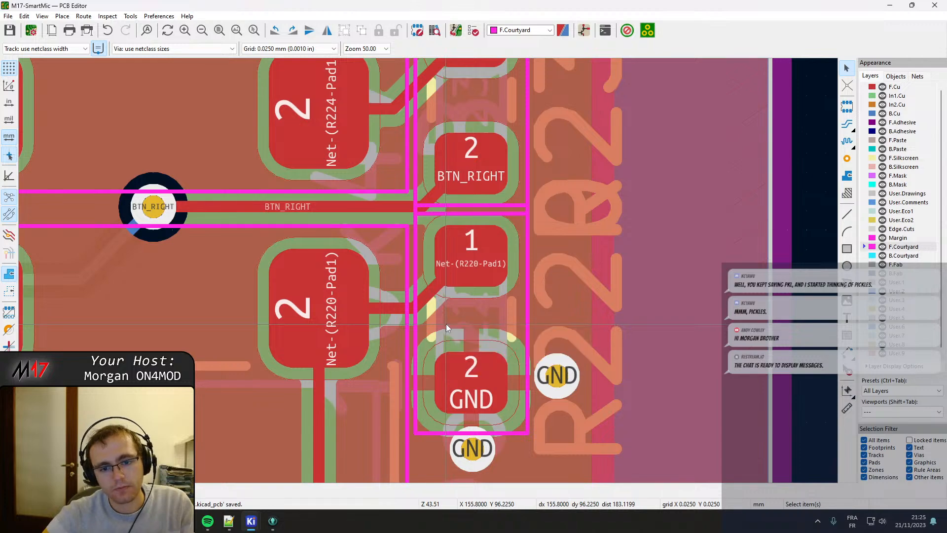
pyautogui.click(436, 318)
pyautogui.click(471, 341)
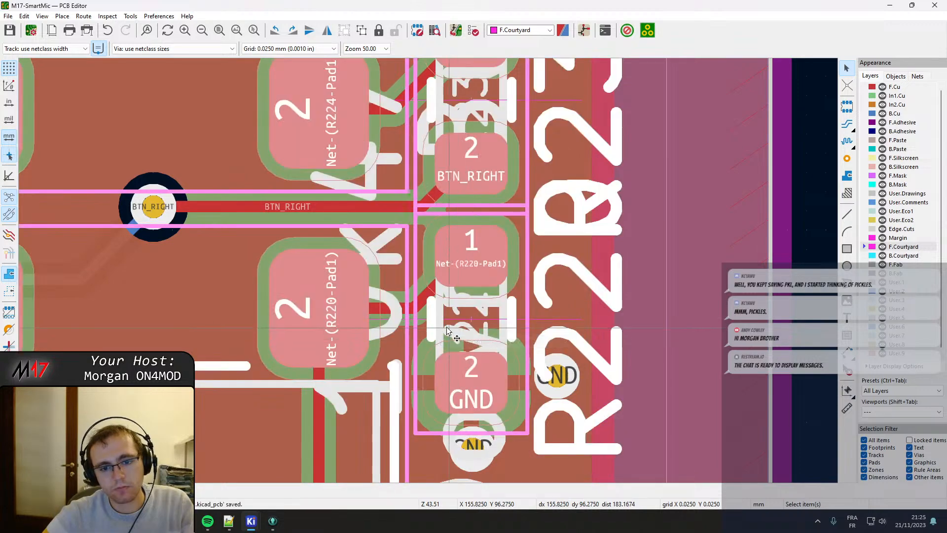
pyautogui.scroll(-5, 425, 265)
pyautogui.scroll(5, 418, 275)
pyautogui.press('e')
pyautogui.press('Escape')
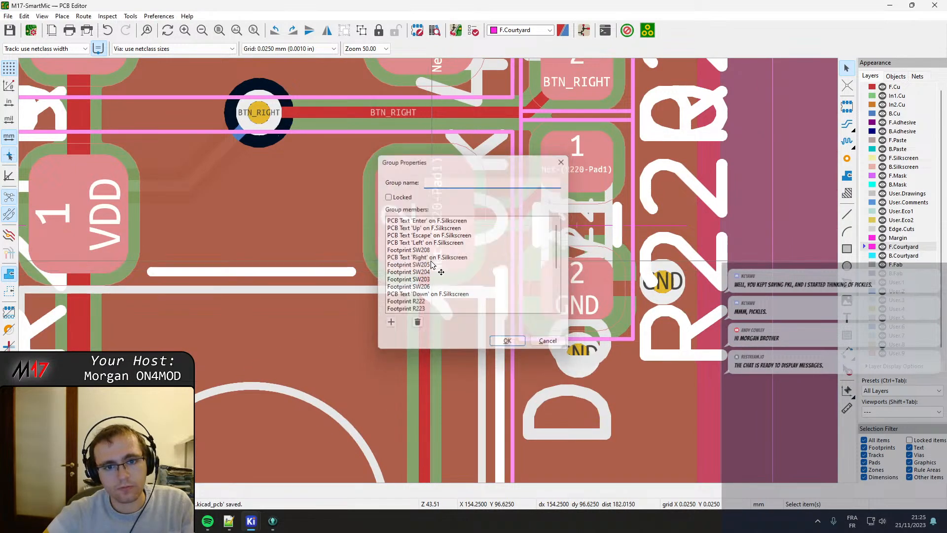
pyautogui.press('Escape')
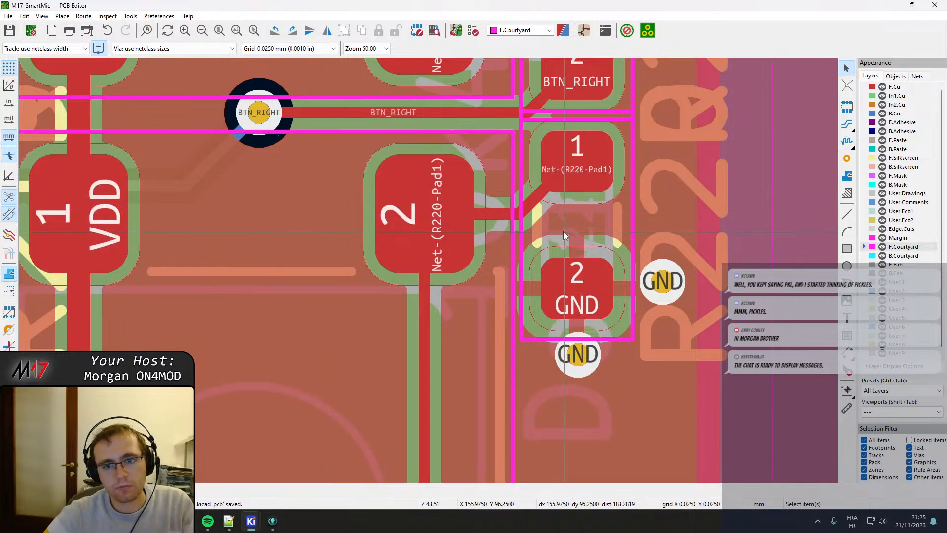
# Move R220 slightly down so its courtyard clears the resistor with the BTN_RIGHT pad above it.
pyautogui.click(551, 218)
pyautogui.press('m')
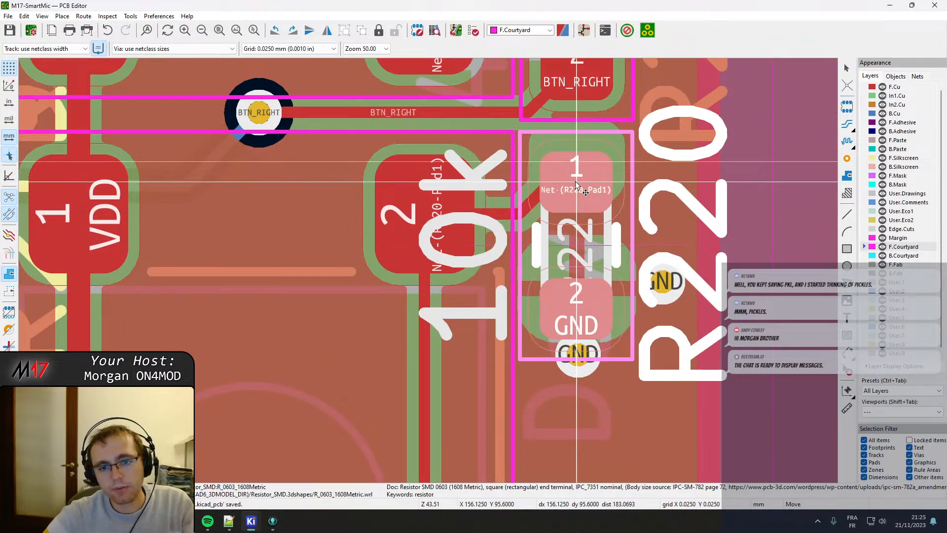
pyautogui.click(575, 182)
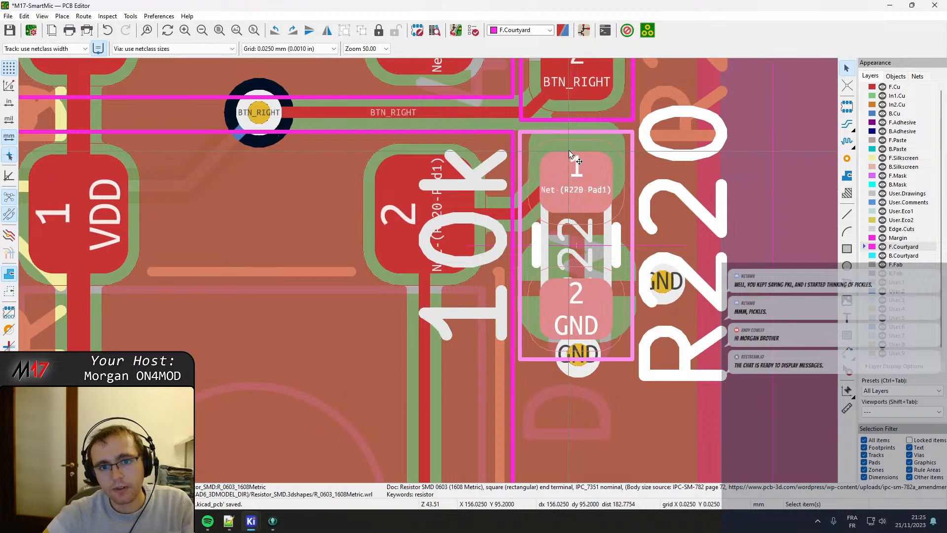
# Move R230 slightly up so its courtyard's lower edge lines up with the neighbouring switch's courtyard above the BTN_RIGHT track.
pyautogui.moveTo(569, 150); pyautogui.dragTo(591, 329, button='middle')
pyautogui.click(595, 332)
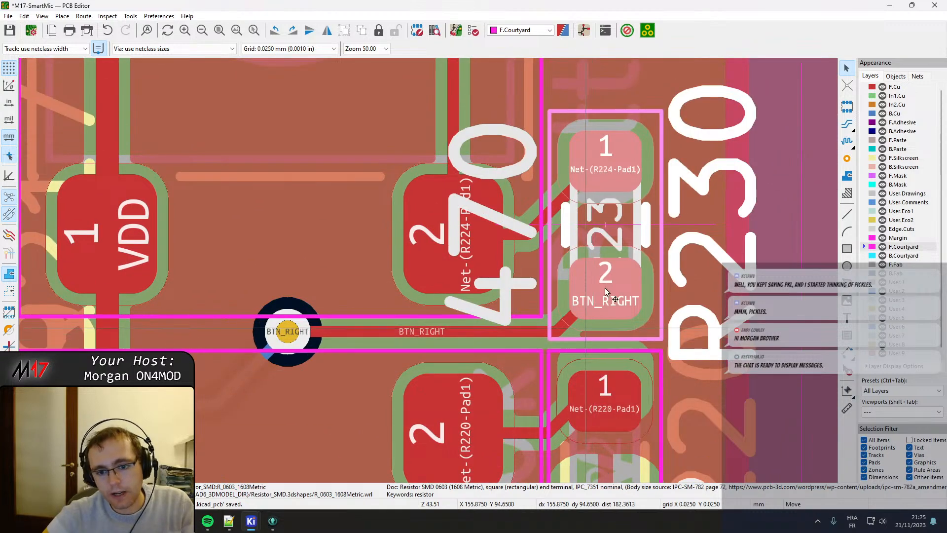
pyautogui.press('m')
pyautogui.click(603, 270)
# Move R217 slightly up so its courtyard clears R219 and its lower edge lines up with the switch courtyard above the BTN_ENT track.
pyautogui.scroll(-3, 511, 291)
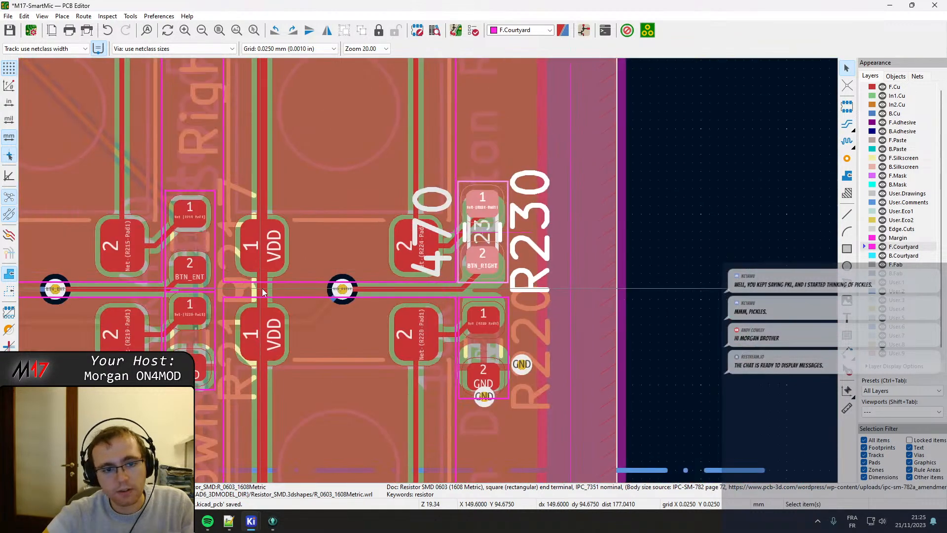
pyautogui.click(308, 256)
pyautogui.scroll(4, 310, 253)
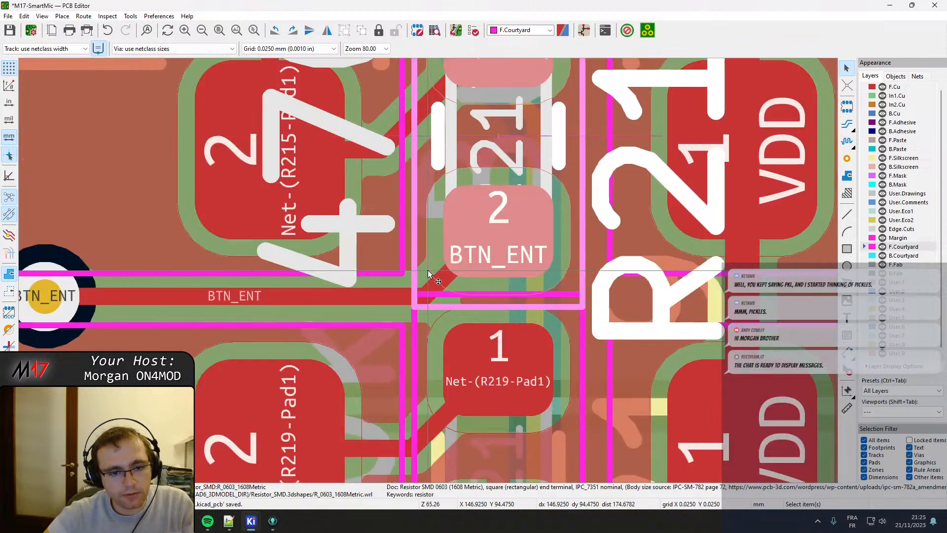
pyautogui.press('m')
pyautogui.click(497, 199)
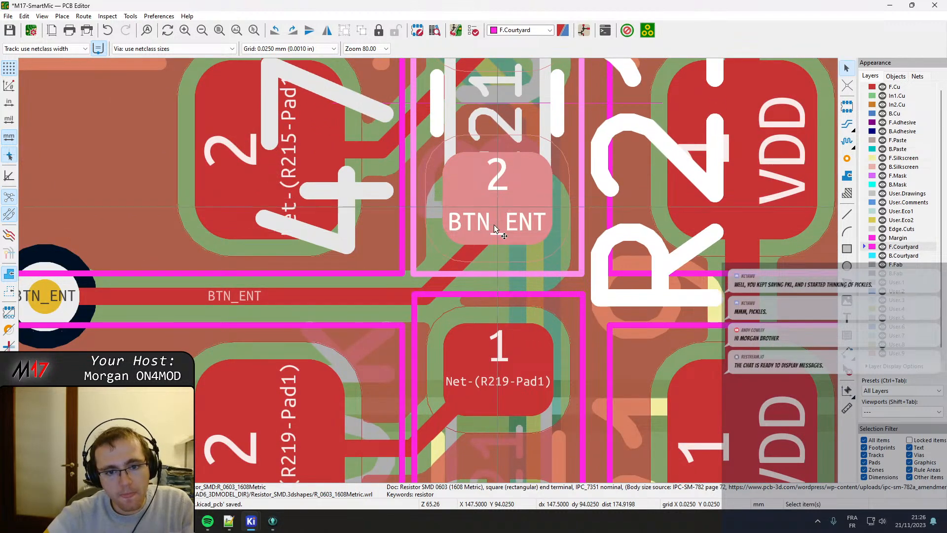
# Move R219 slightly down so its courtyard's upper edge lines up with the neighbouring switch's courtyard below the BTN_ENT track.
pyautogui.moveTo(481, 305); pyautogui.dragTo(487, 202, button='middle')
pyautogui.click(453, 197)
pyautogui.press('m')
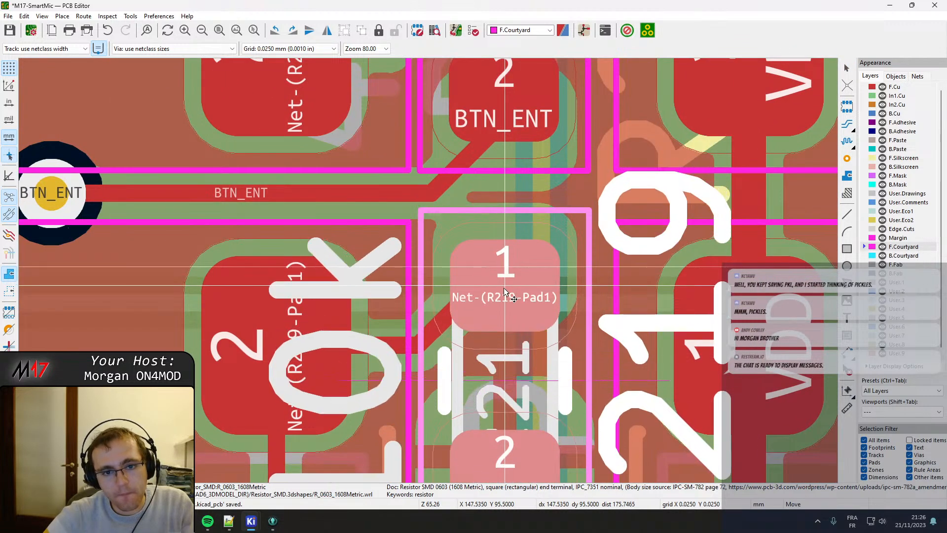
pyautogui.click(505, 299)
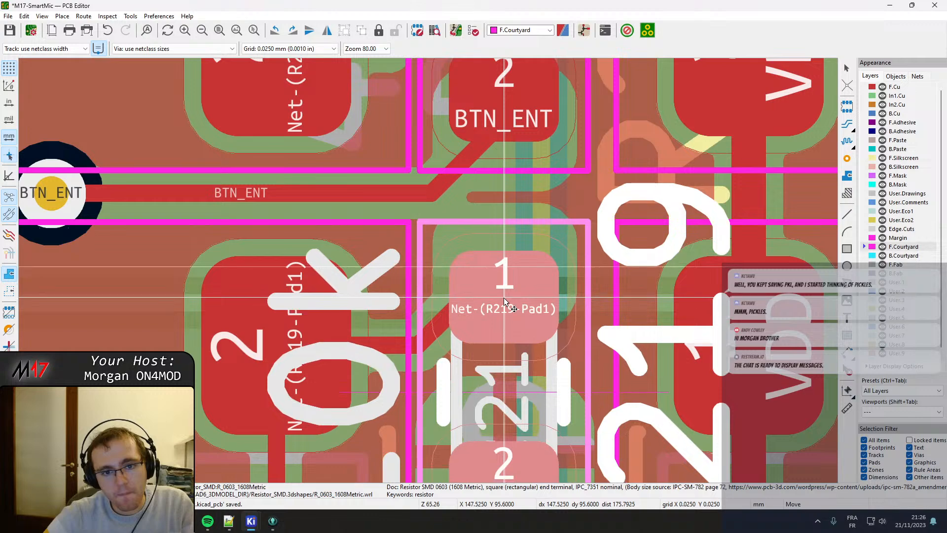
# Nudge R230 slightly sideways so its courtyard lines up vertically with R220's courtyard below it.
pyautogui.scroll(-3, 611, 292)
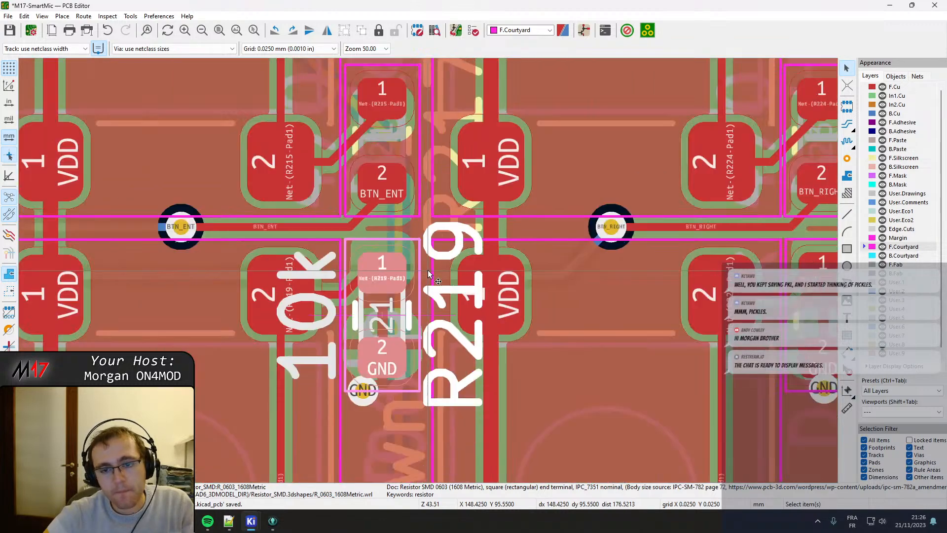
pyautogui.scroll(3, 700, 269)
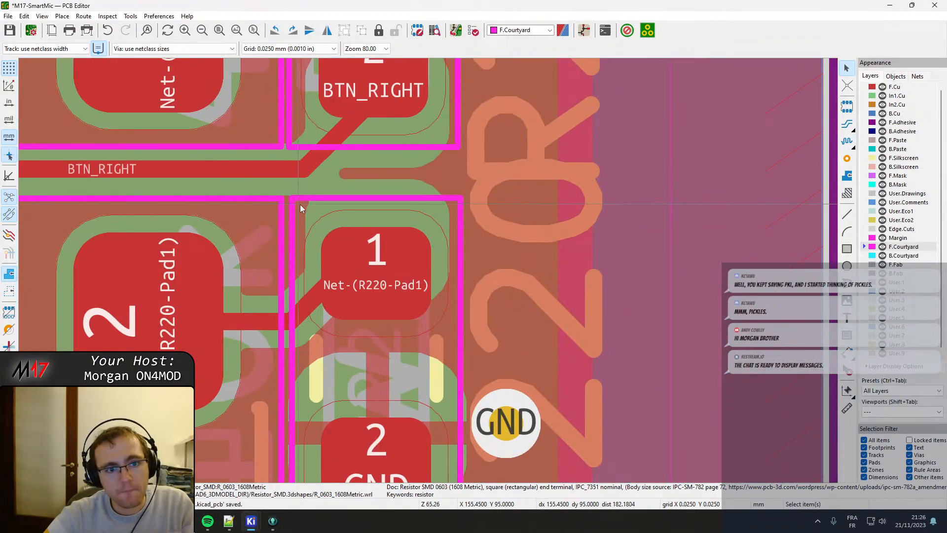
pyautogui.click(297, 145)
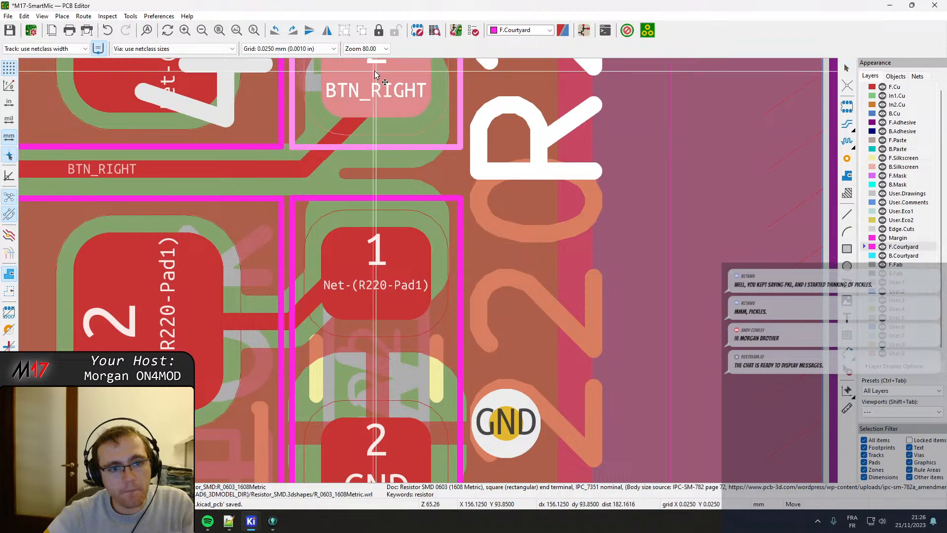
pyautogui.click(299, 208)
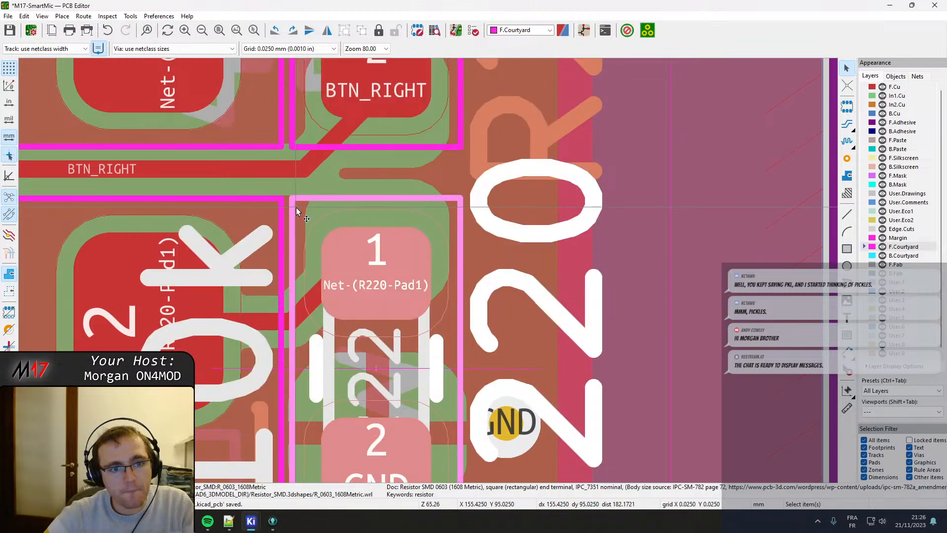
pyautogui.press('m')
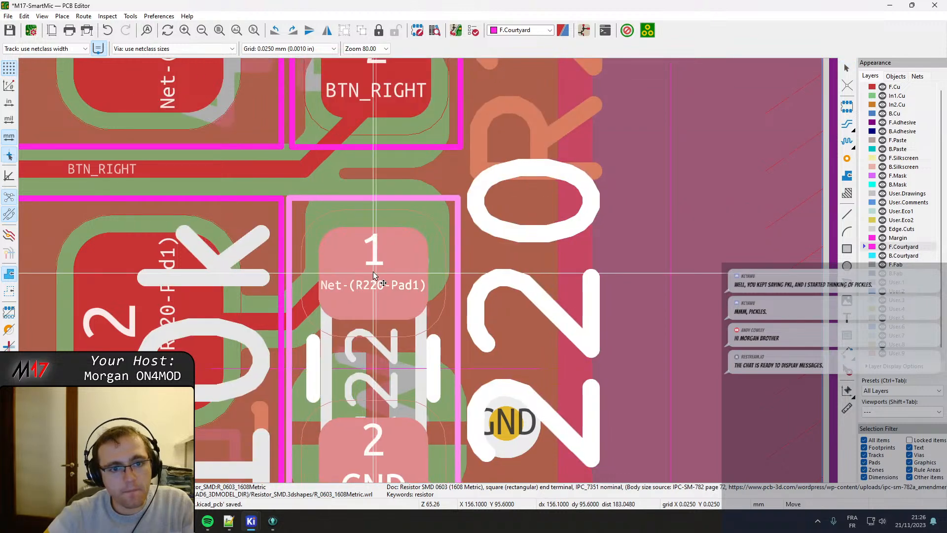
pyautogui.press('Escape')
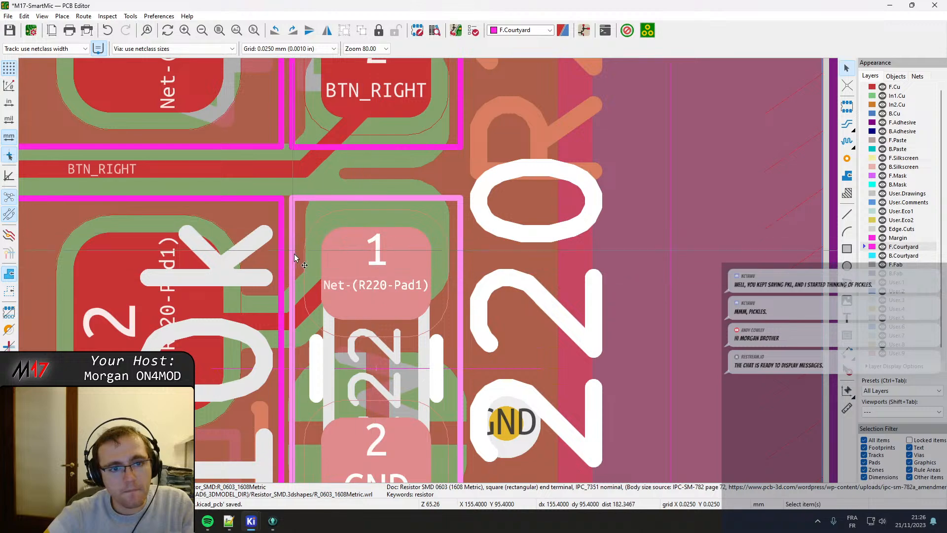
# Move R222 up so its courtyard's lower edge lines up with the neighbouring switch's courtyard, and measure the gap between the two courtyards.
pyautogui.scroll(-3, 294, 253)
pyautogui.moveTo(416, 372); pyautogui.dragTo(409, 161, button='middle')
pyautogui.scroll(2, 428, 350)
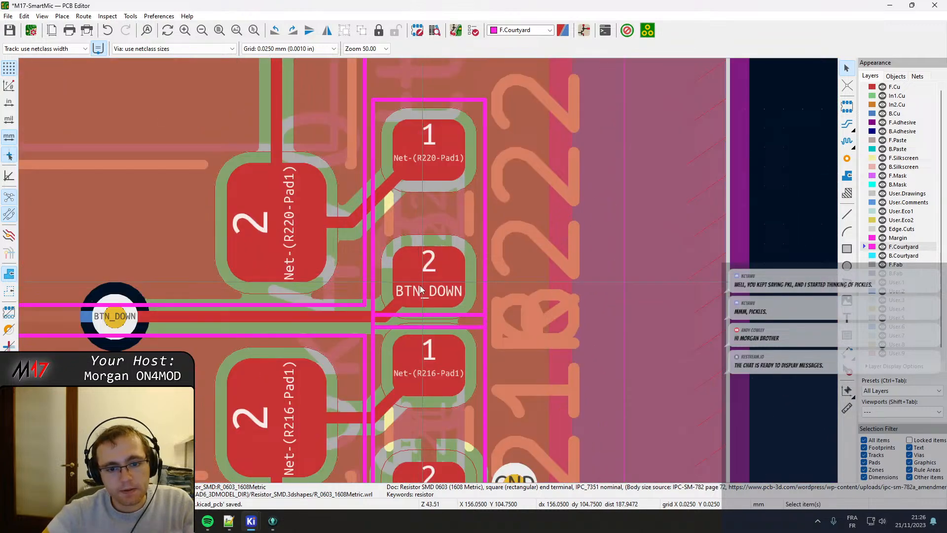
pyautogui.click(386, 219)
pyautogui.press('m')
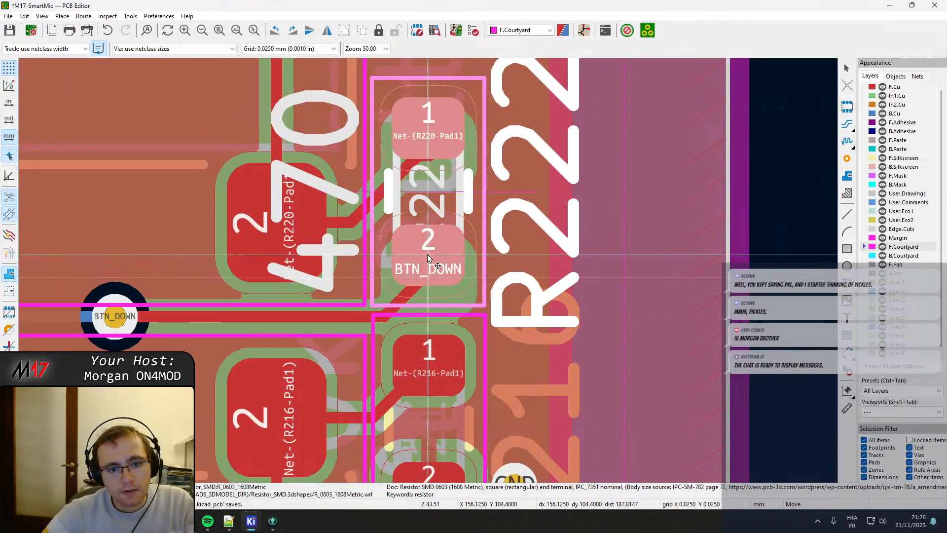
pyautogui.click(427, 254)
pyautogui.scroll(3, 426, 270)
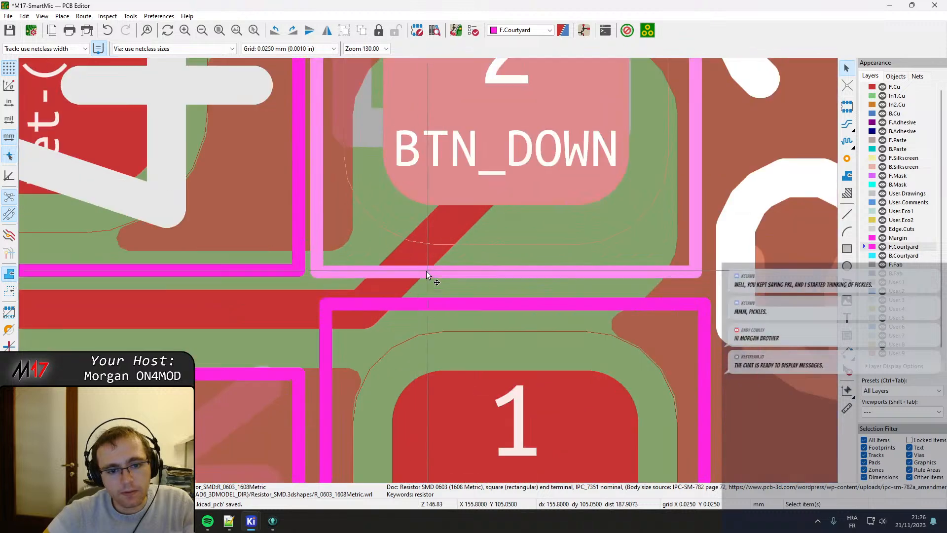
pyautogui.press('space')
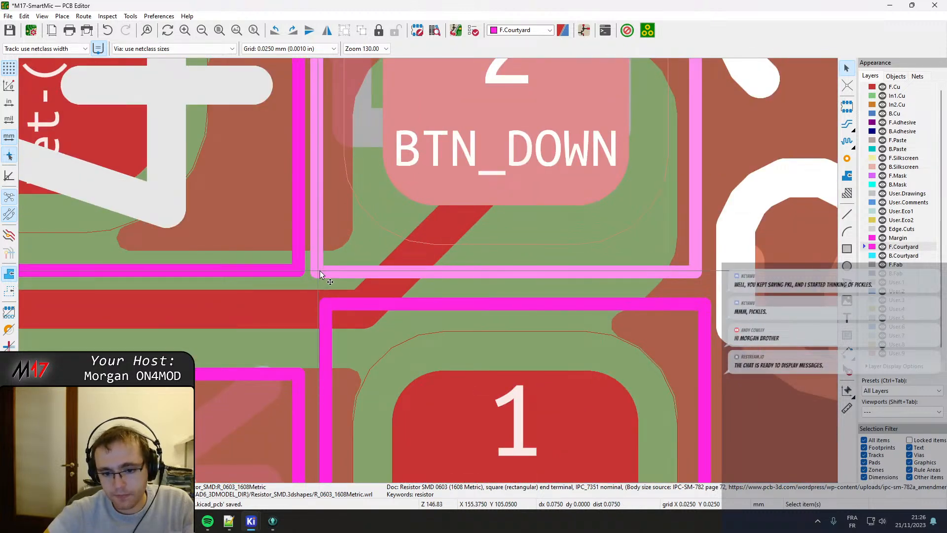
# Move R215 slightly down so its courtyard's upper edge lines up with the adjacent switch's courtyard, and measure the gap between them.
pyautogui.scroll(-9, 319, 270)
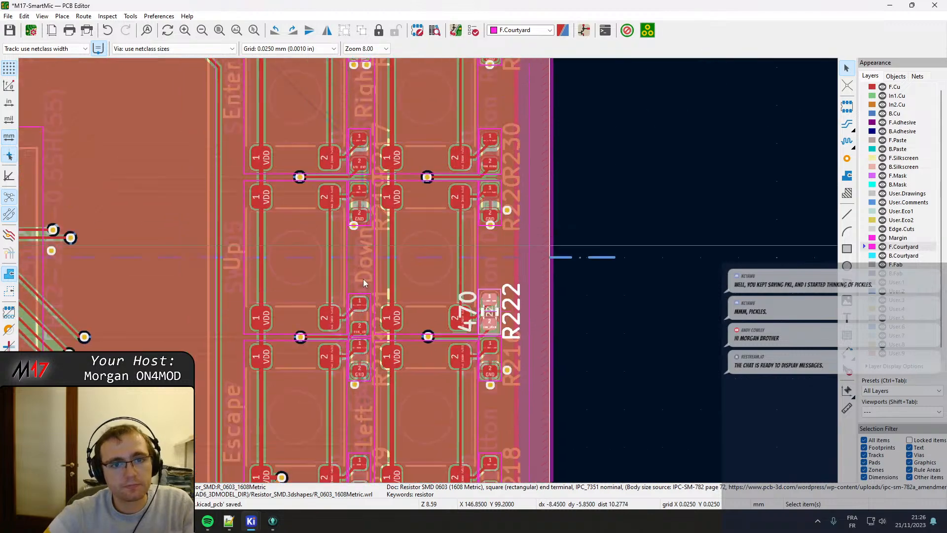
pyautogui.scroll(6, 363, 283)
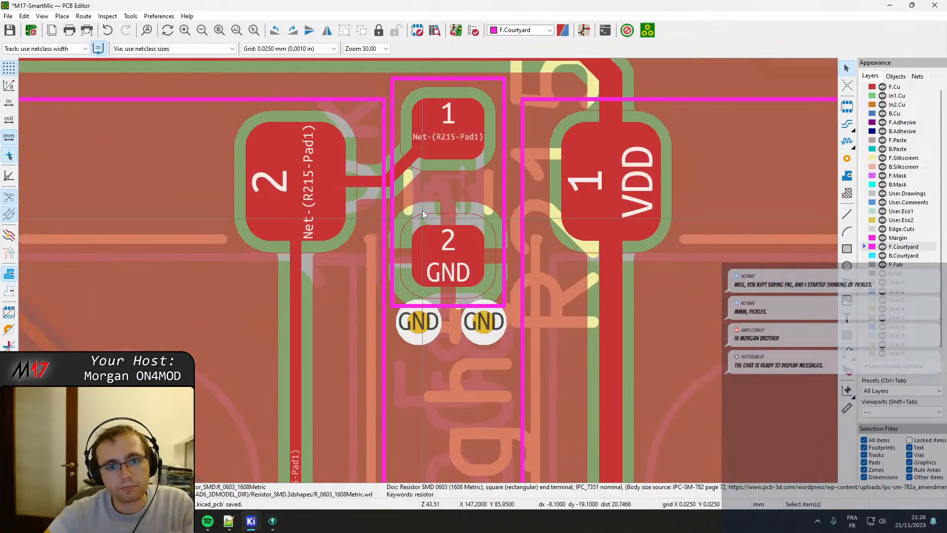
pyautogui.click(422, 215)
pyautogui.press('m')
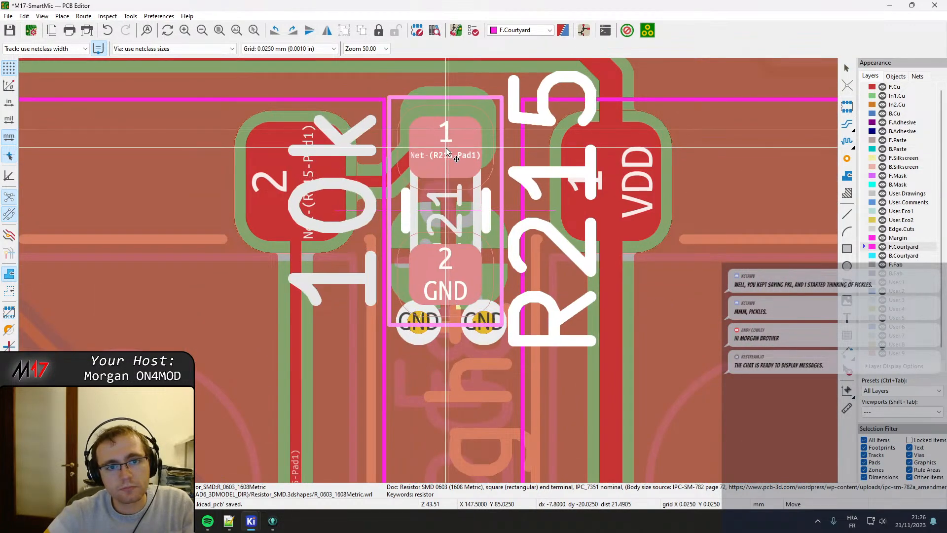
pyautogui.click(447, 151)
pyautogui.scroll(3, 447, 149)
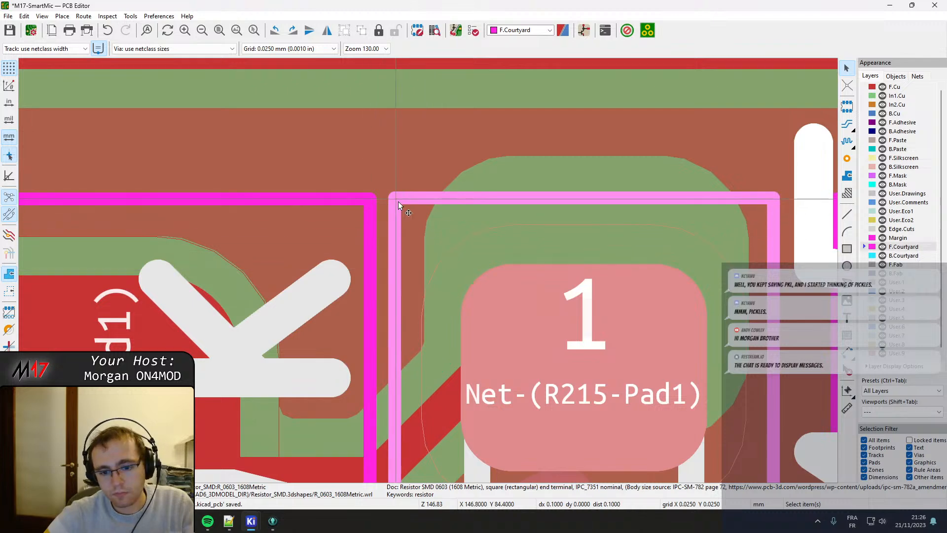
# Measure the horizontal gaps between the courtyards of R217 and R219 and the adjacent switch courtyards.
pyautogui.scroll(-4, 401, 206)
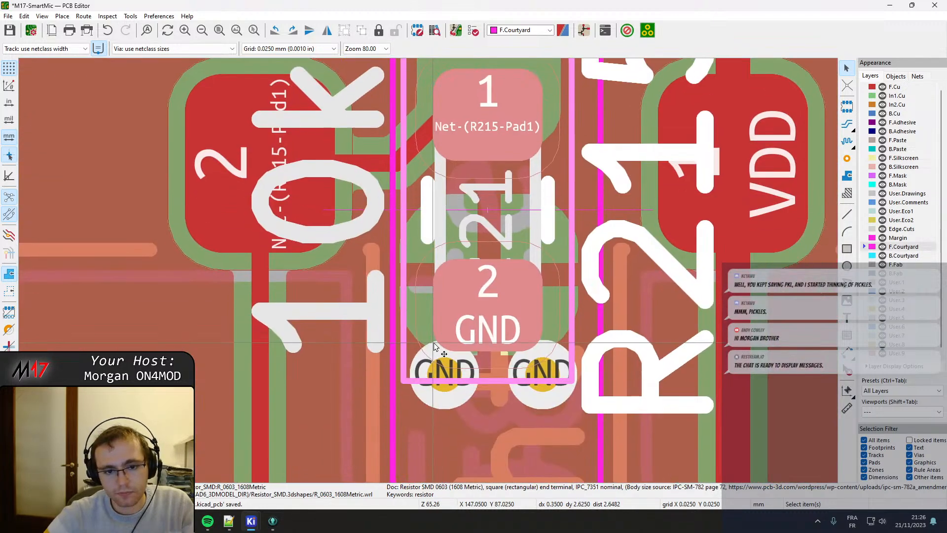
pyautogui.scroll(1, 450, 279)
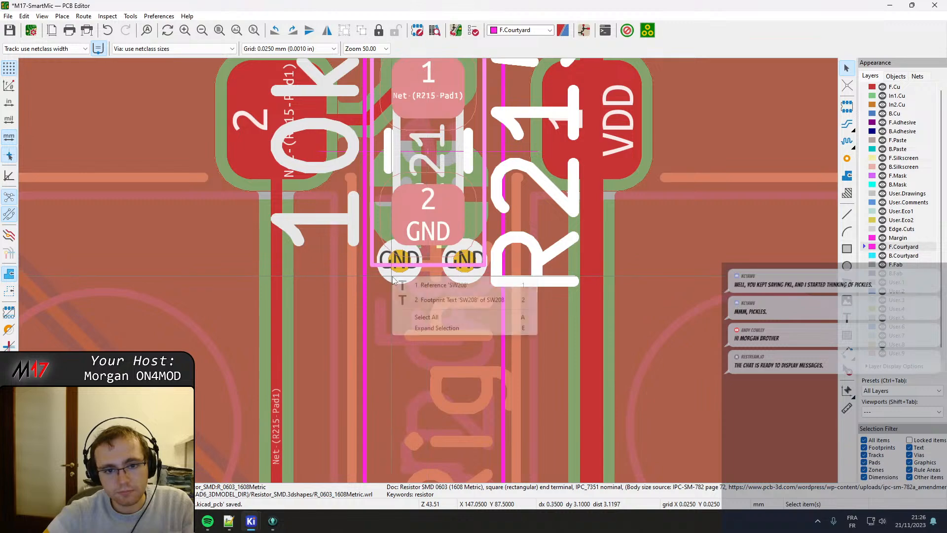
pyautogui.moveTo(397, 382); pyautogui.dragTo(415, 189, button='middle')
pyautogui.moveTo(398, 409); pyautogui.dragTo(391, 188, button='middle')
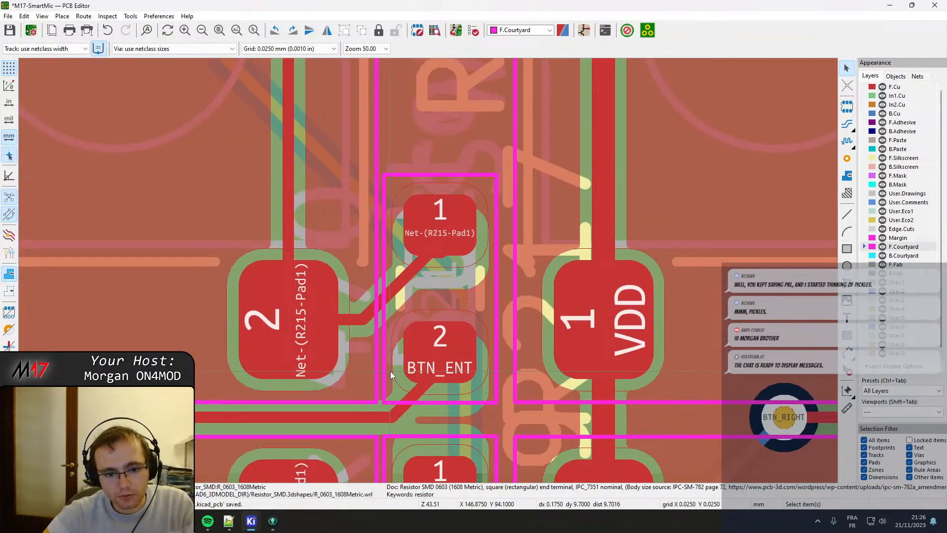
pyautogui.click(389, 400)
pyautogui.scroll(2, 389, 401)
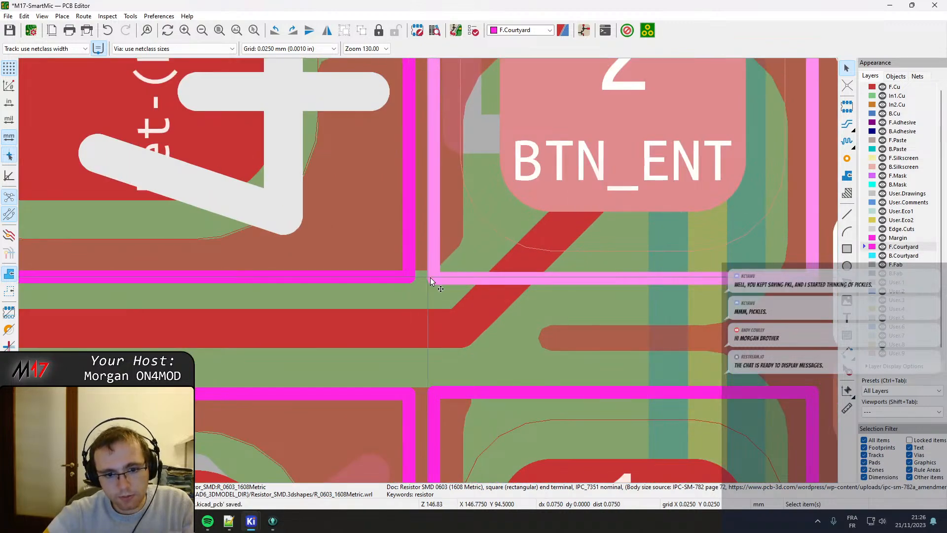
pyautogui.scroll(-3, 435, 277)
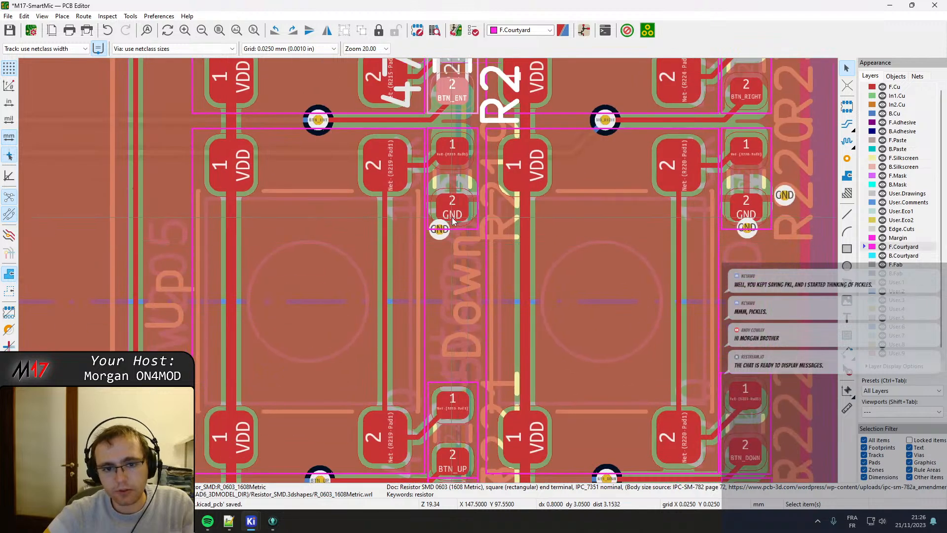
pyautogui.scroll(2, 381, 277)
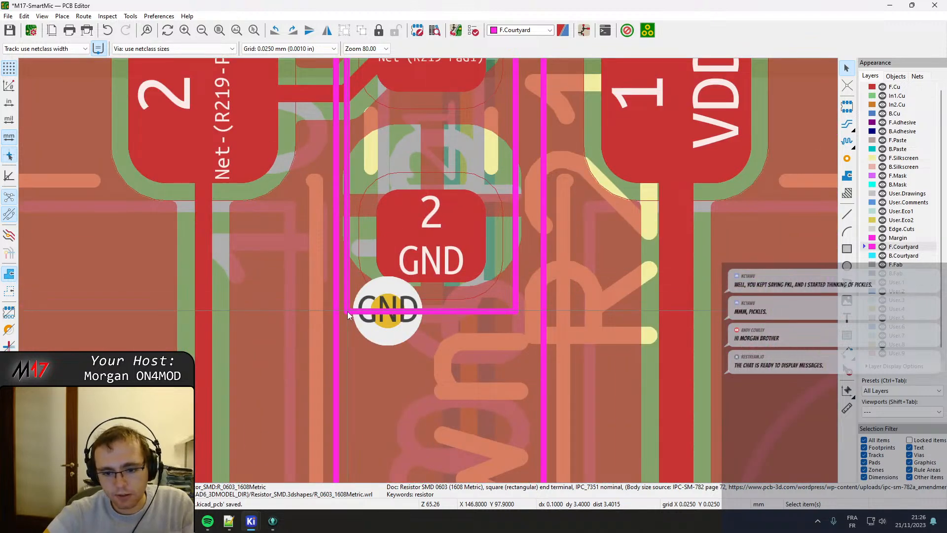
pyautogui.press('space')
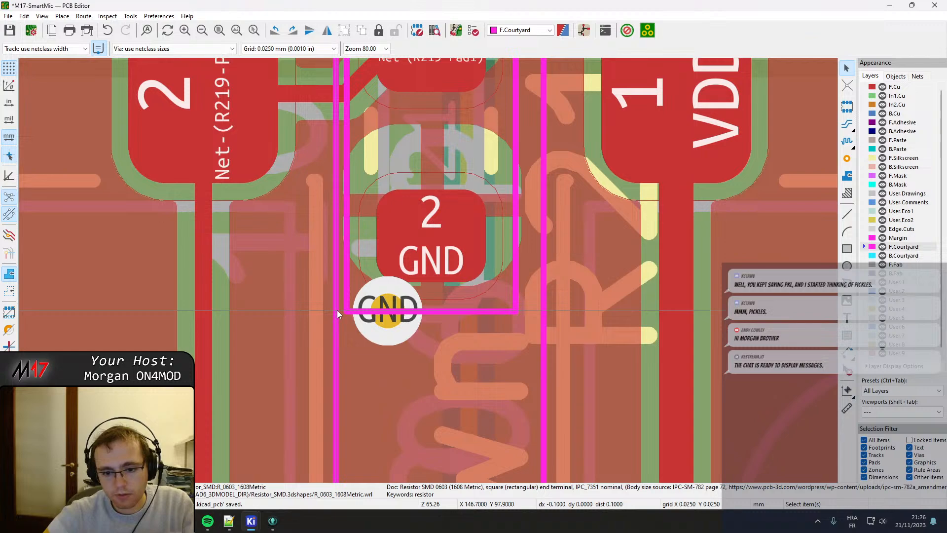
pyautogui.scroll(-5, 339, 314)
# Move the resistor with the BTN_UP pad up so its courtyard's lower edge lines up with the neighbouring switch's courtyard.
pyautogui.scroll(6, 454, 385)
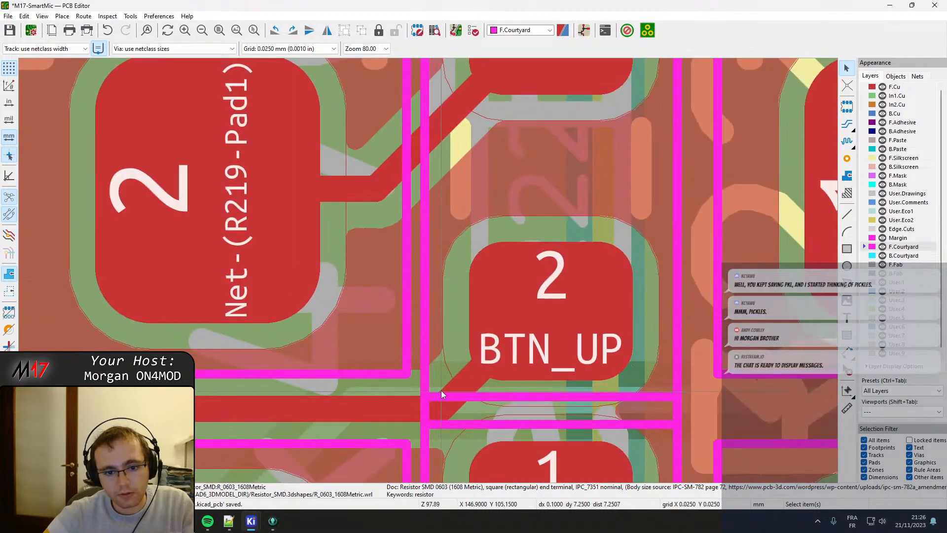
pyautogui.click(441, 390)
pyautogui.press('m')
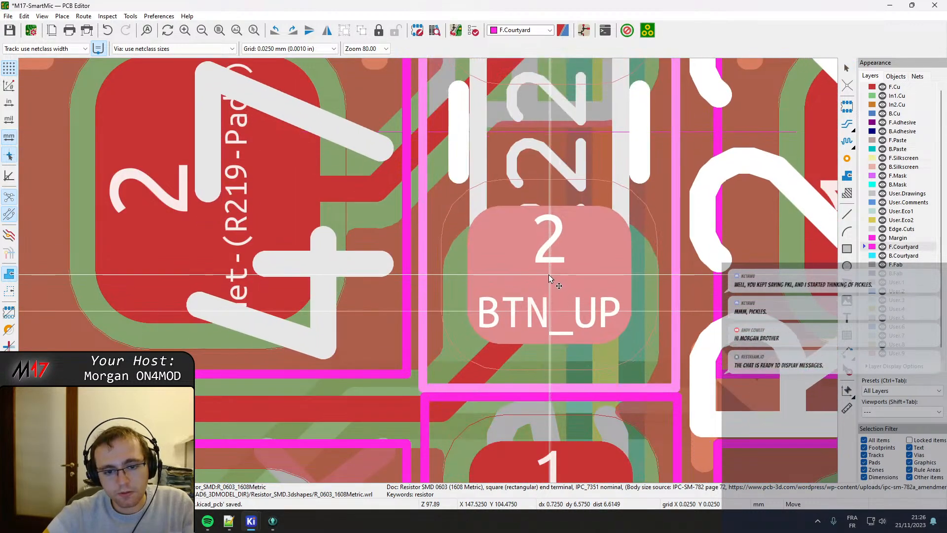
pyautogui.click(549, 260)
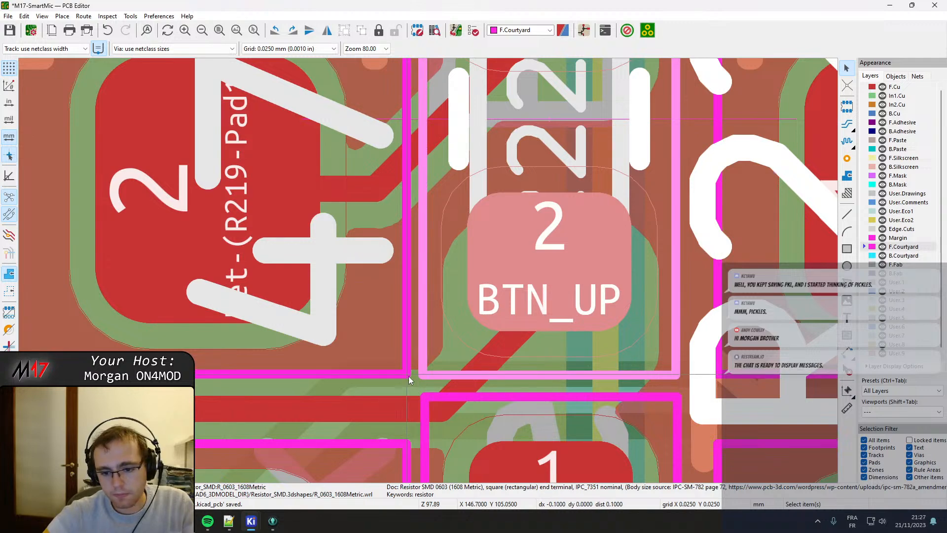
# Move R223 down so its courtyard's upper edge lines up with the neighbouring switch's courtyard below the BTN_UP track.
pyautogui.scroll(-2, 454, 372)
pyautogui.moveTo(426, 295); pyautogui.dragTo(434, 69, button='middle')
pyautogui.scroll(2, 434, 68)
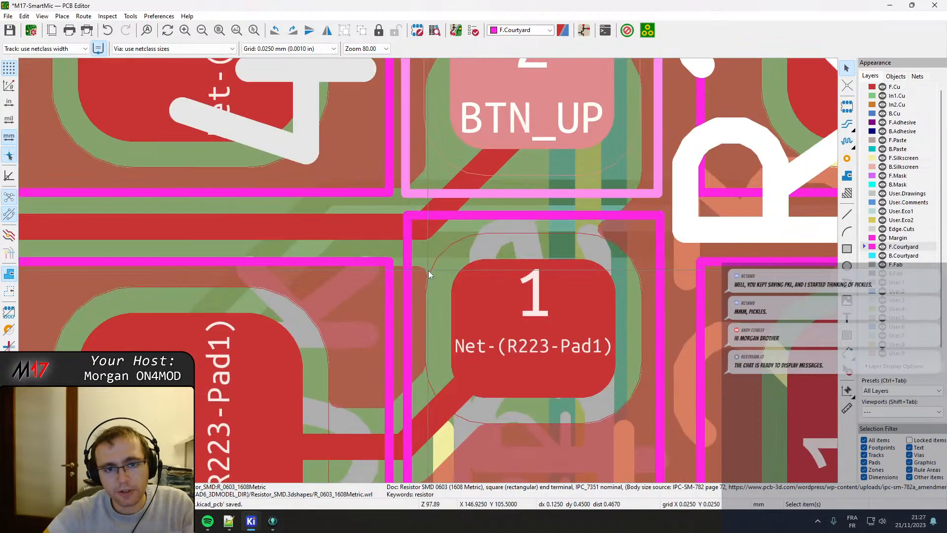
pyautogui.click(407, 222)
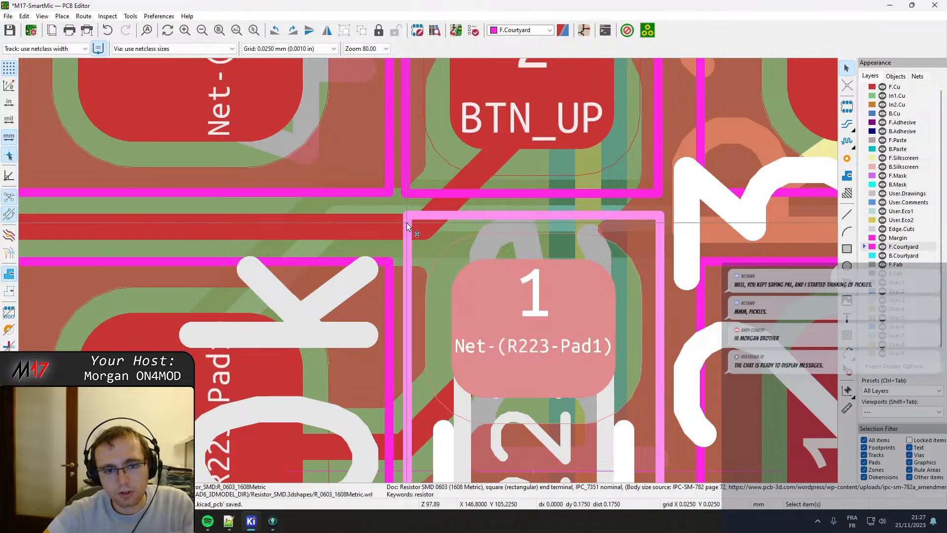
pyautogui.press('m')
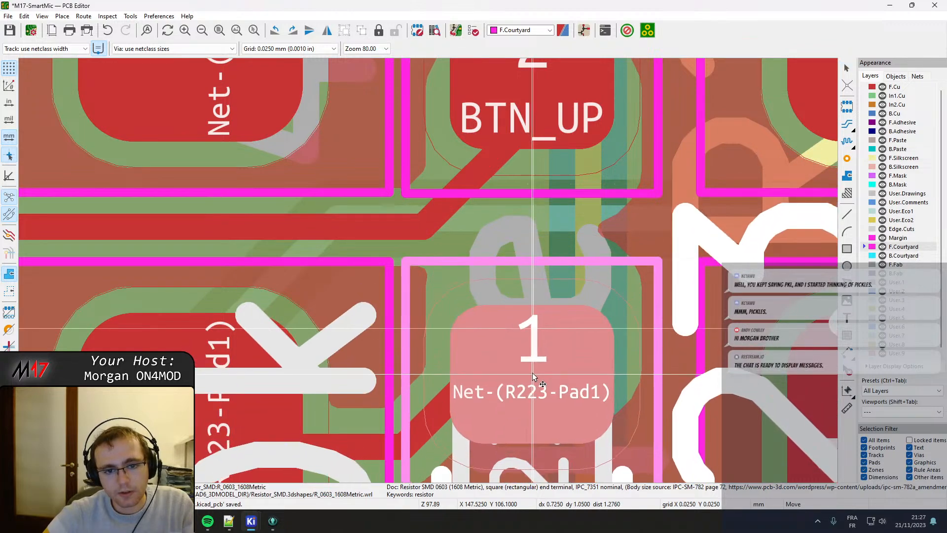
pyautogui.click(532, 375)
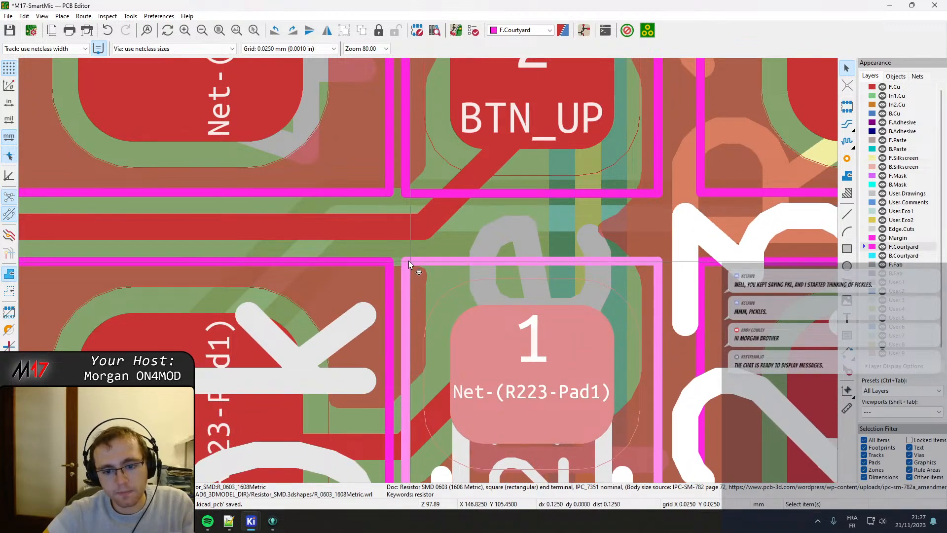
# Move the resistor with the BOOT0 pad up so its courtyard's lower edge lines up with the neighbouring switch's courtyard.
pyautogui.scroll(-3, 427, 255)
pyautogui.moveTo(425, 370); pyautogui.dragTo(419, 131, button='middle')
pyautogui.moveTo(424, 316); pyautogui.dragTo(430, 192, button='middle')
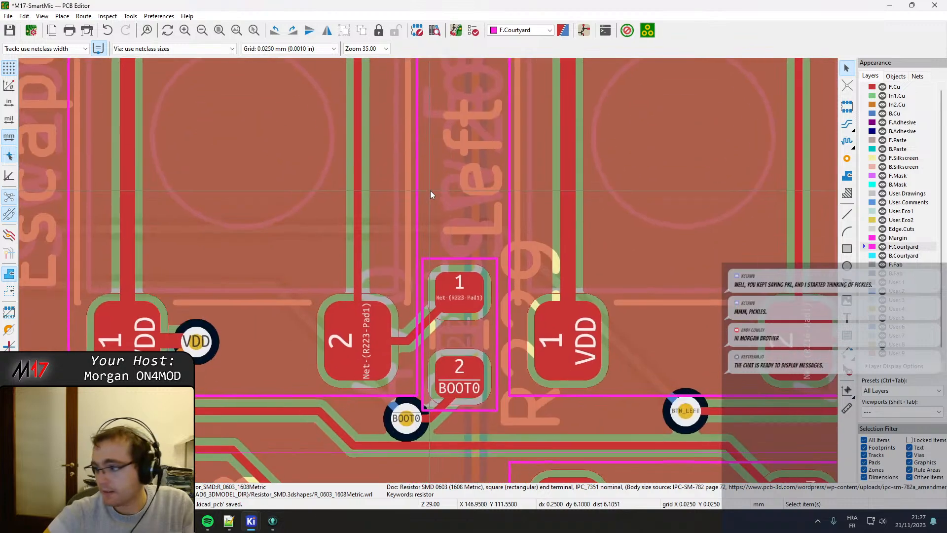
pyautogui.scroll(3, 442, 322)
pyautogui.click(419, 278)
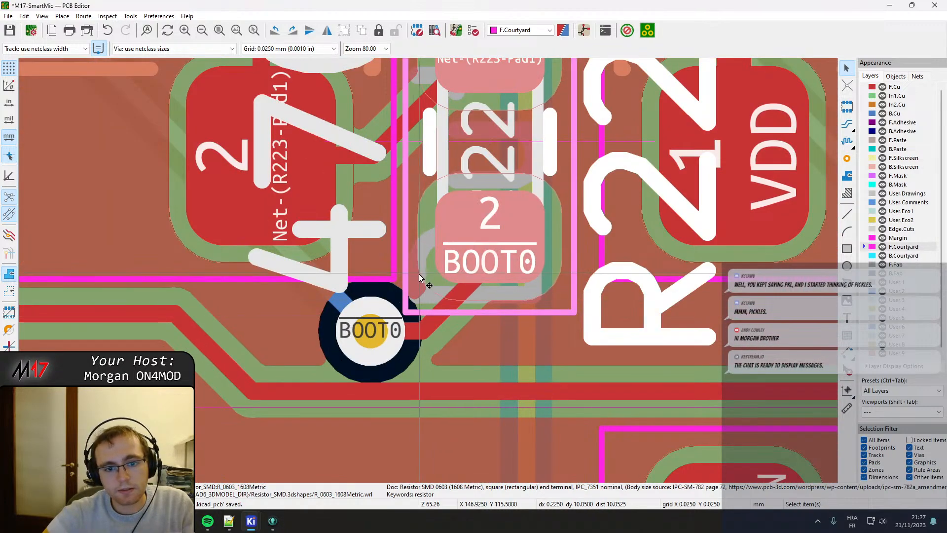
pyautogui.moveTo(419, 278); pyautogui.dragTo(483, 214)
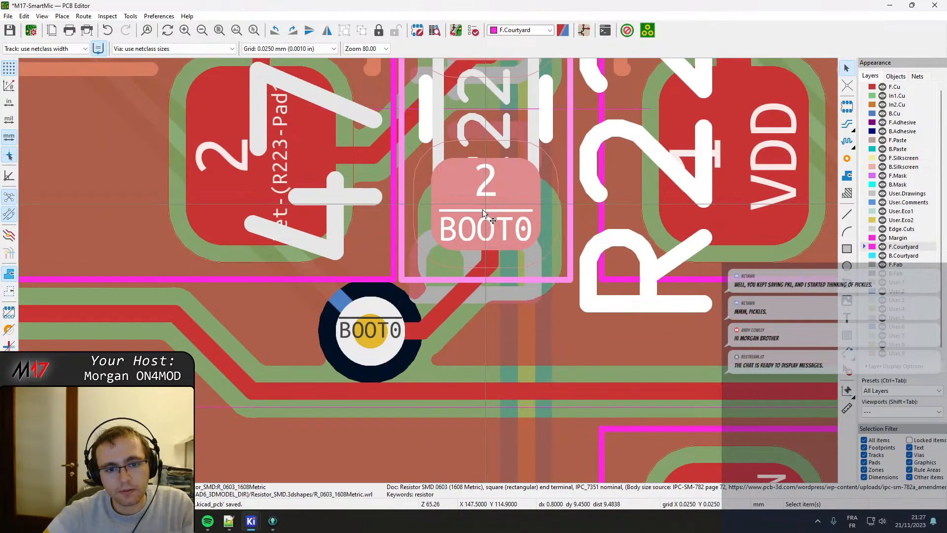
pyautogui.scroll(3, 414, 280)
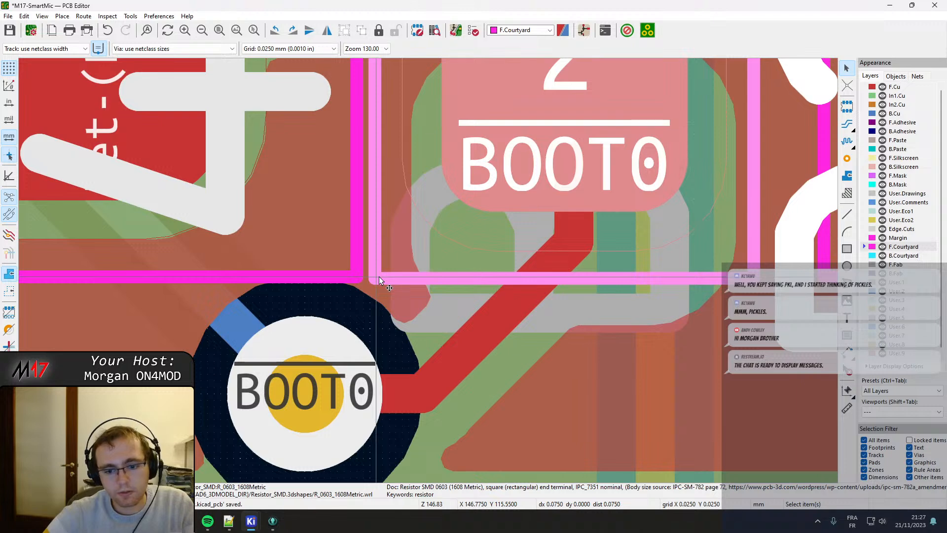
# Measure the gap between the BOOT0 resistor's courtyard and the switch courtyard, and nudge the resistor slightly away from the switch.
pyautogui.click(380, 277)
pyautogui.click(404, 285)
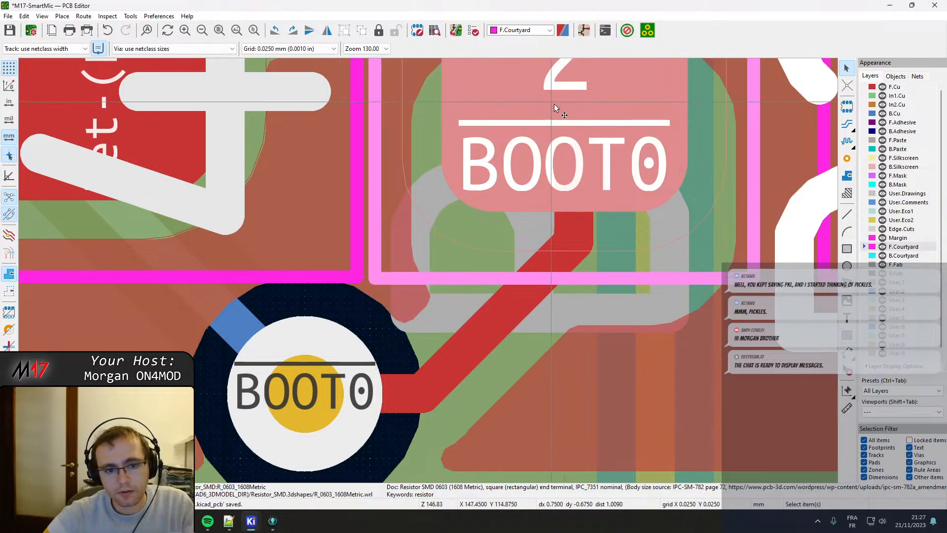
pyautogui.moveTo(540, 104); pyautogui.dragTo(564, 108)
pyautogui.click(566, 108)
pyautogui.scroll(-4, 569, 108)
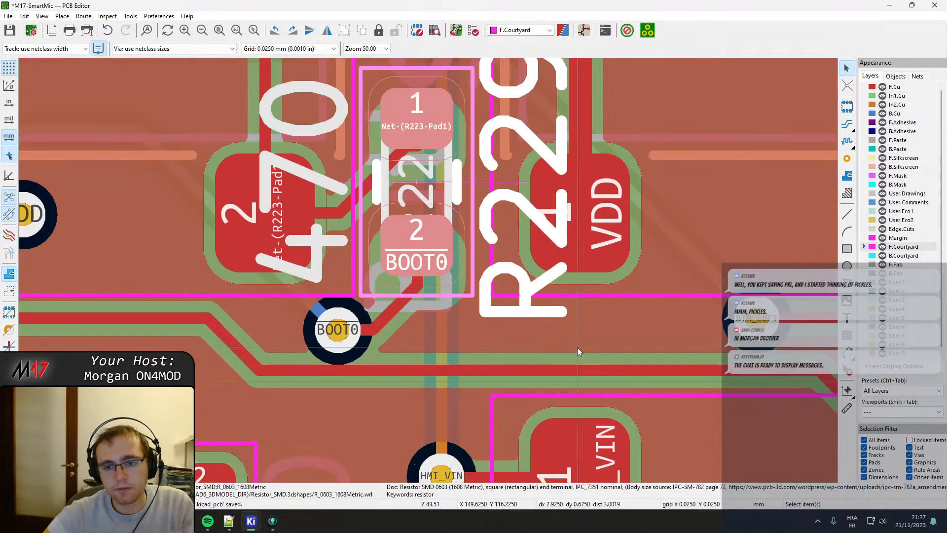
# Move R218 up so its courtyard's lower edge lines up with the switch courtyard above the BTN_LEFT track, and measure the gap between them.
pyautogui.scroll(-5, 428, 274)
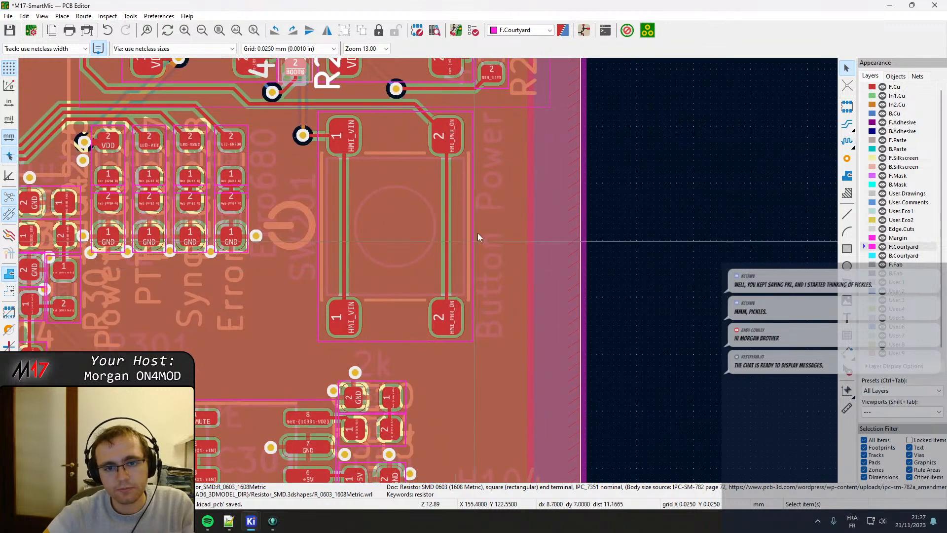
pyautogui.scroll(4, 467, 250)
pyautogui.click(380, 321)
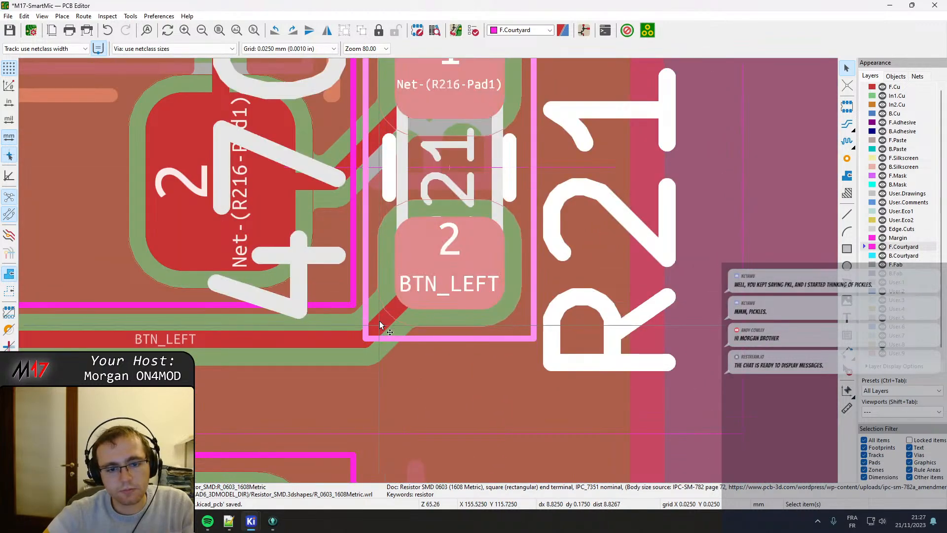
pyautogui.press('m')
pyautogui.click(448, 230)
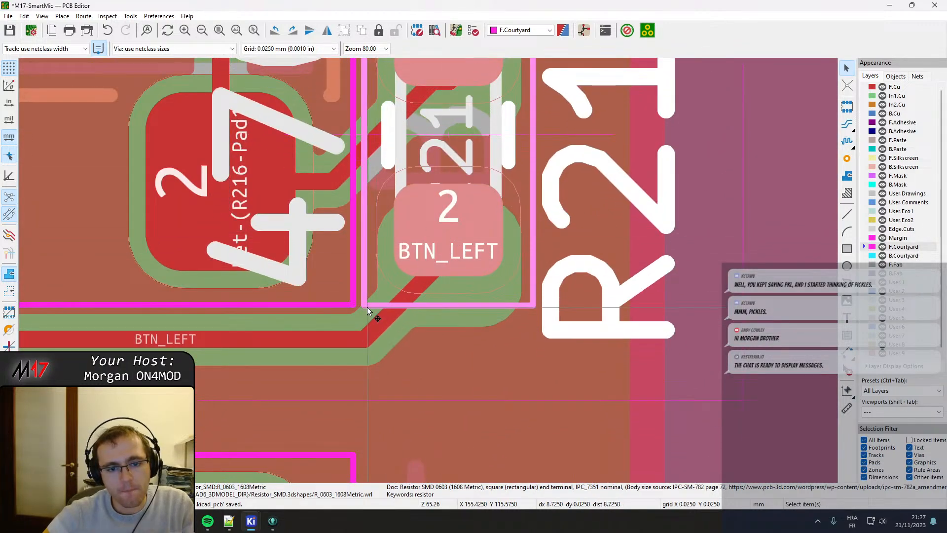
pyautogui.press('space')
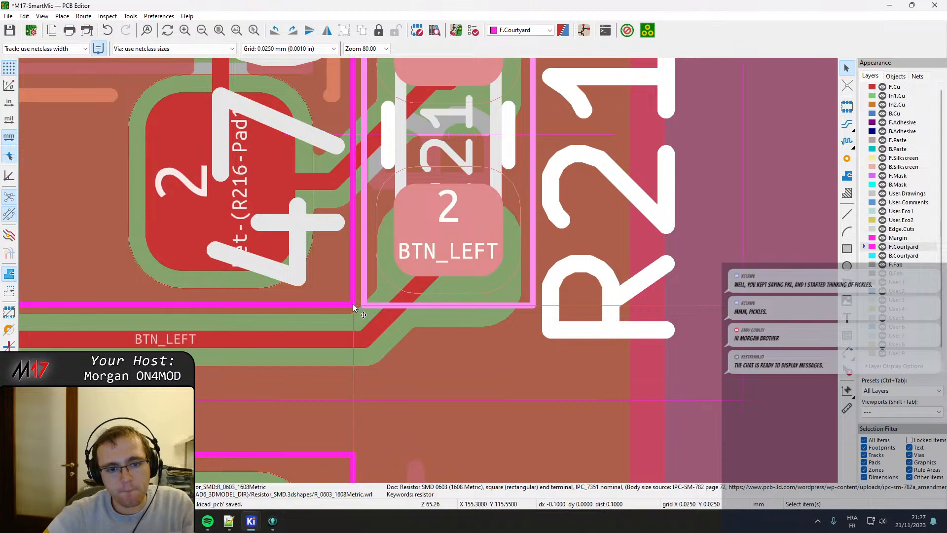
pyautogui.scroll(1, 363, 264)
pyautogui.scroll(-3, 428, 270)
pyautogui.scroll(1, 447, 138)
pyautogui.scroll(-1, 425, 138)
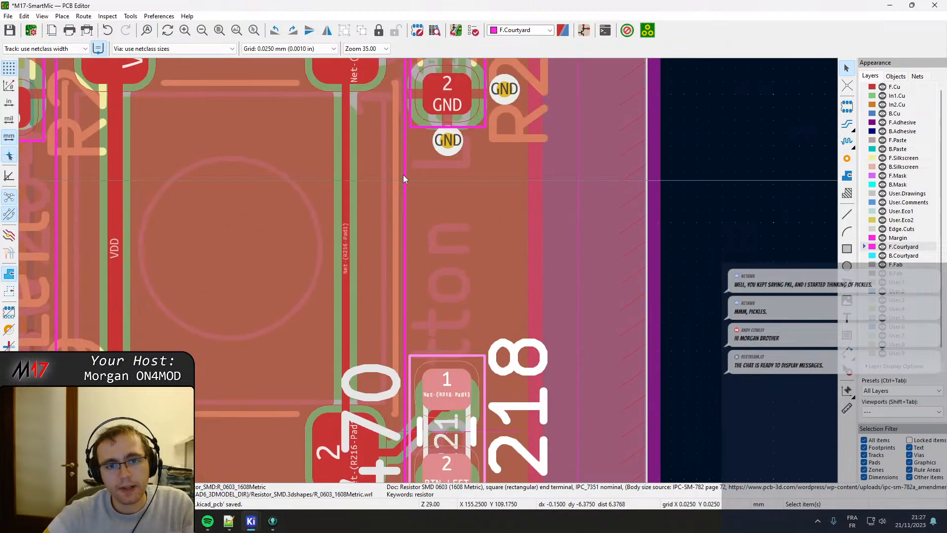
# Move R216 down so its courtyard's upper edge lines up with the neighbouring switch's courtyard below the BTN_DOWN track.
pyautogui.scroll(1, 416, 126)
pyautogui.scroll(-1, 429, 270)
pyautogui.scroll(2, 439, 157)
pyautogui.click(400, 228)
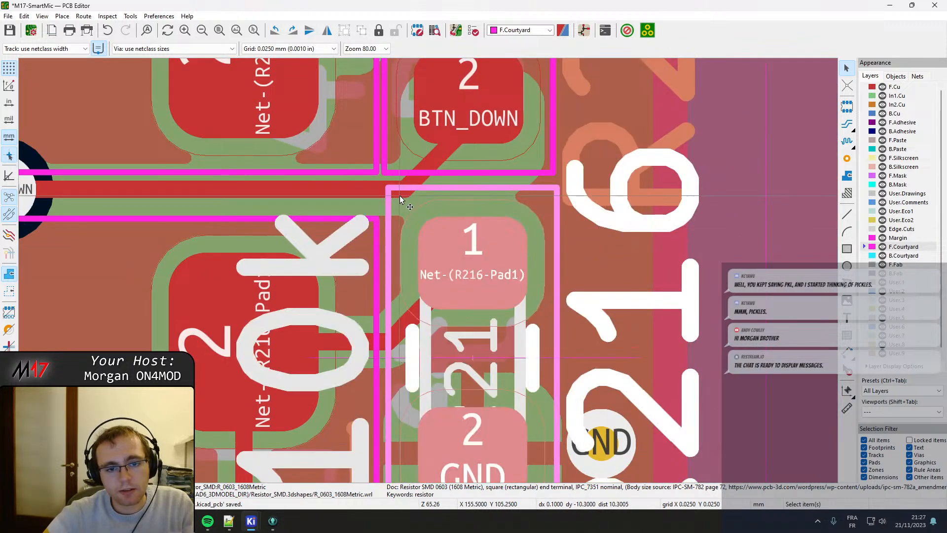
pyautogui.press('m')
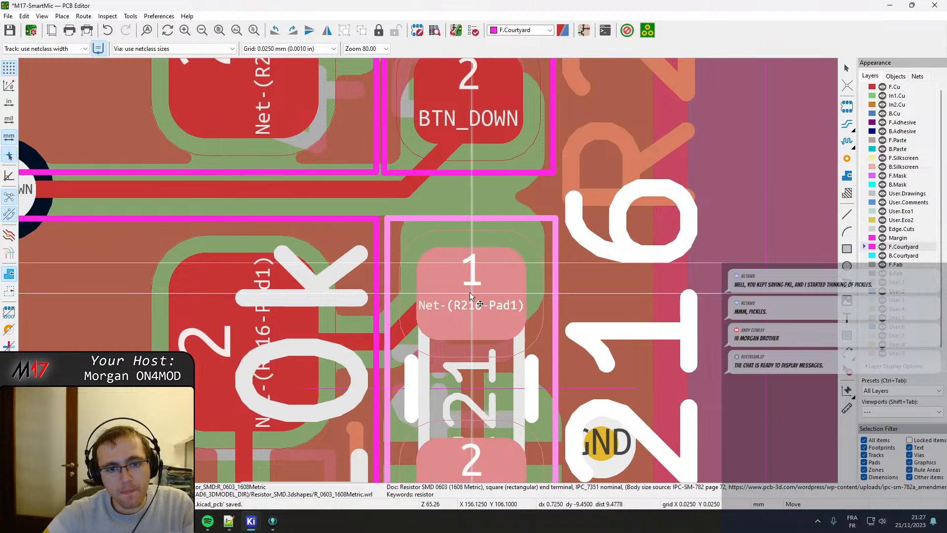
pyautogui.click(471, 293)
# Nudge the resistor with the BTN_DOWN pad slightly right so its courtyard lines up with R216's courtyard below.
pyautogui.moveTo(469, 213); pyautogui.dragTo(464, 328, button='middle')
pyautogui.click(406, 262)
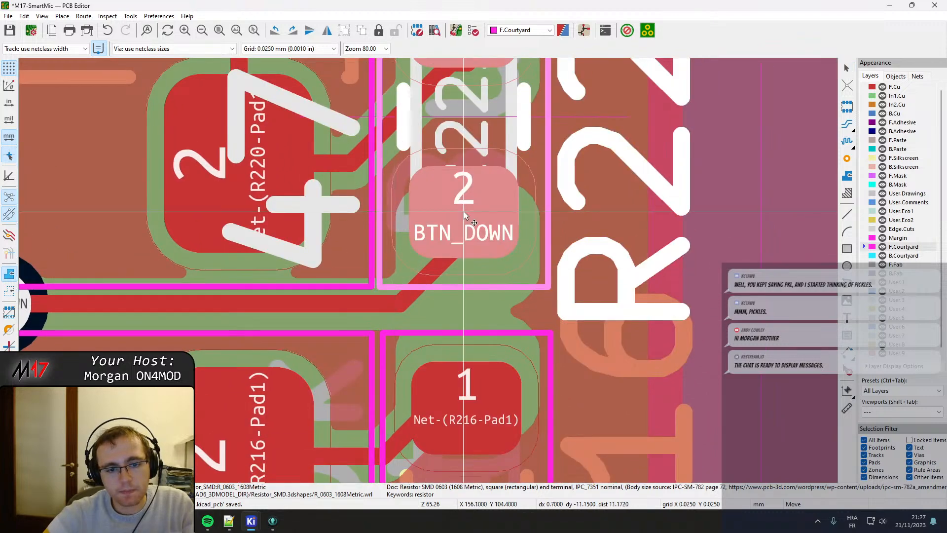
pyautogui.moveTo(464, 211); pyautogui.dragTo(467, 211)
pyautogui.press('space')
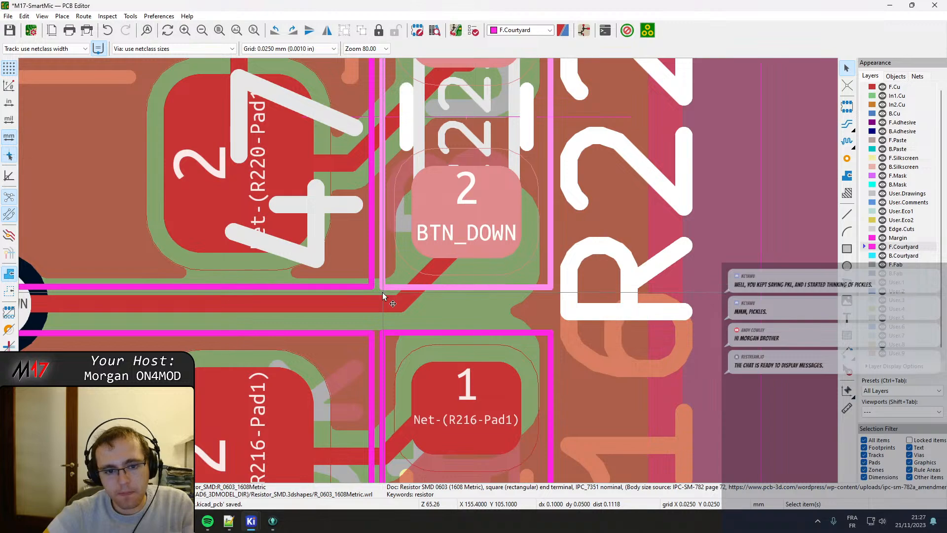
# Check the courtyard alignment and gaps between the resistors and switches around the BTN_RIGHT track.
pyautogui.scroll(-5, 386, 284)
pyautogui.scroll(5, 404, 231)
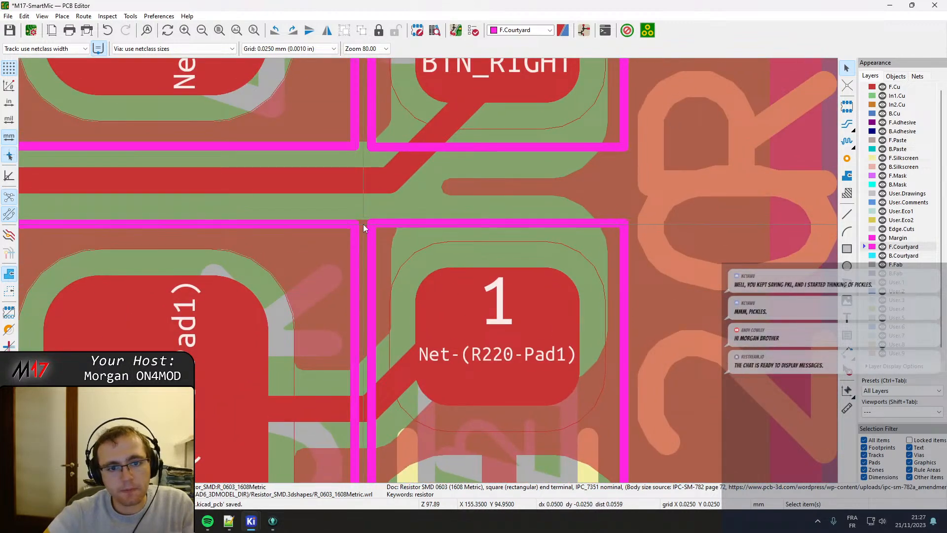
pyautogui.scroll(-3, 374, 212)
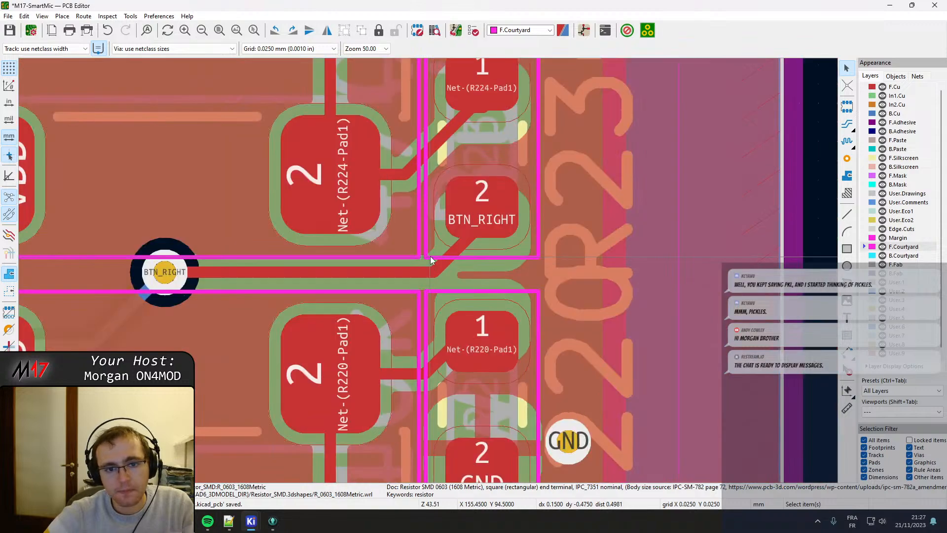
pyautogui.scroll(5, 416, 268)
pyautogui.scroll(-4, 415, 272)
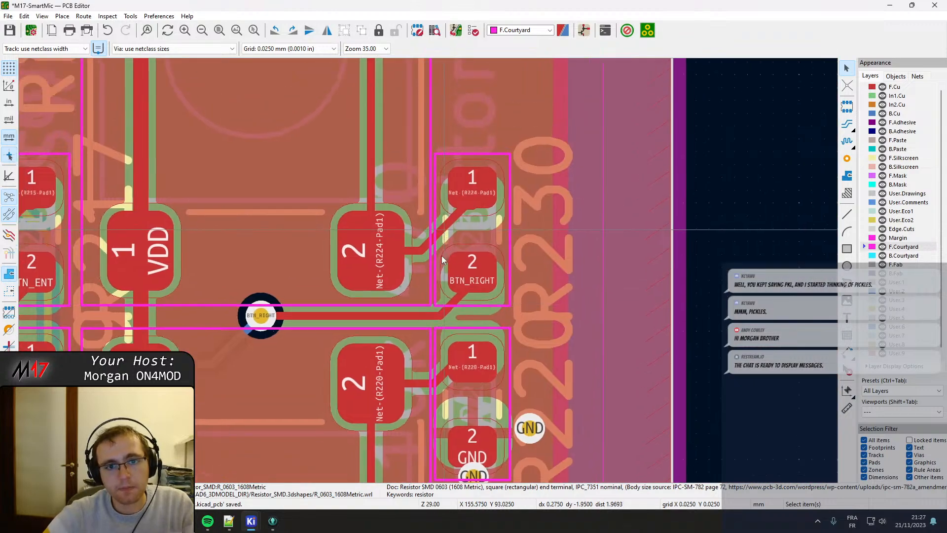
pyautogui.scroll(-2, 428, 269)
pyautogui.scroll(3, 425, 269)
pyautogui.scroll(2, 425, 271)
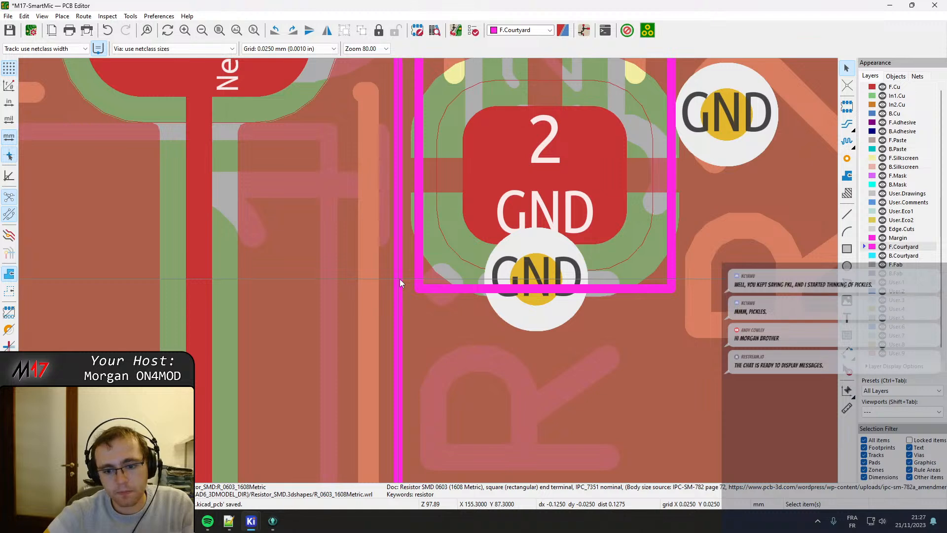
# Nudge the GND resistor on the Net-(R224-Pad1) net slightly left towards the adjacent switch courtyard.
pyautogui.click(527, 236)
pyautogui.click(454, 168)
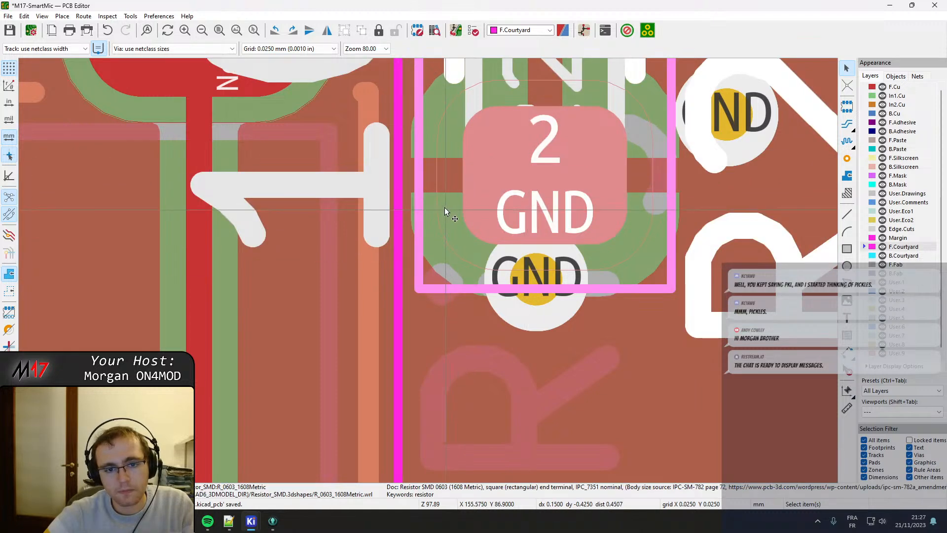
pyautogui.press('m')
pyautogui.click(541, 175)
pyautogui.scroll(-4, 541, 175)
pyautogui.press('Escape')
# Examine the courtyard spacing of the GND resistor on Net-(R224-Pad1) and of R215 beside their switches.
pyautogui.scroll(-4, 428, 270)
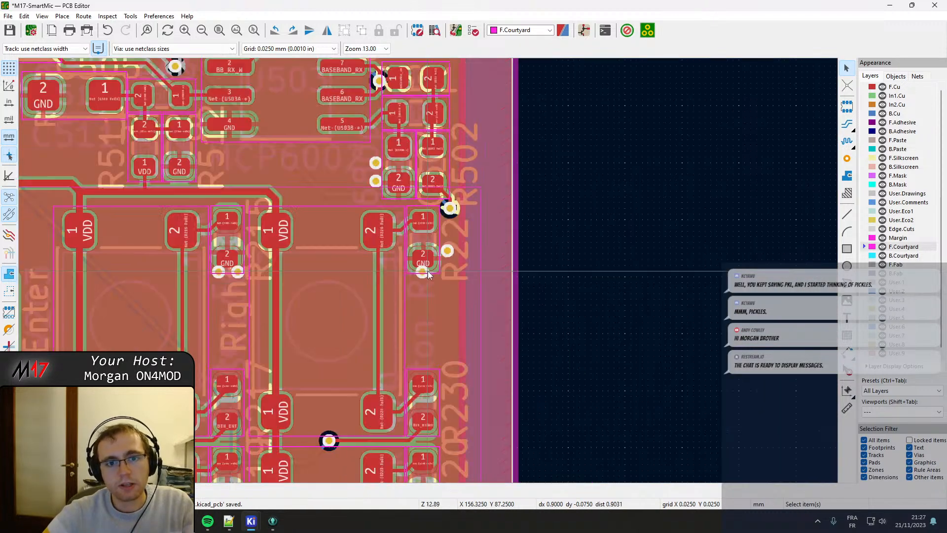
pyautogui.scroll(5, 475, 335)
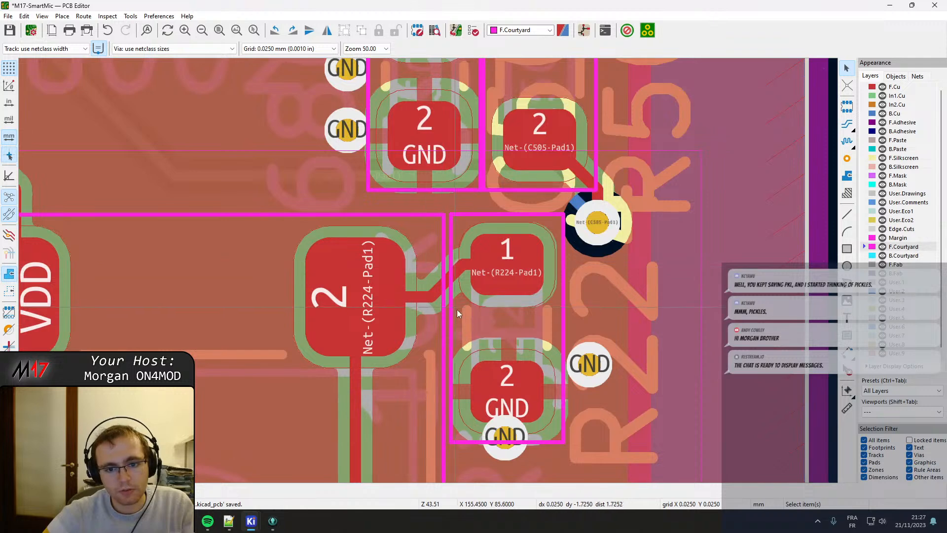
pyautogui.scroll(1, 560, 323)
pyautogui.moveTo(561, 323); pyautogui.dragTo(590, 327, button='middle')
pyautogui.moveTo(158, 264); pyautogui.dragTo(668, 286, button='middle')
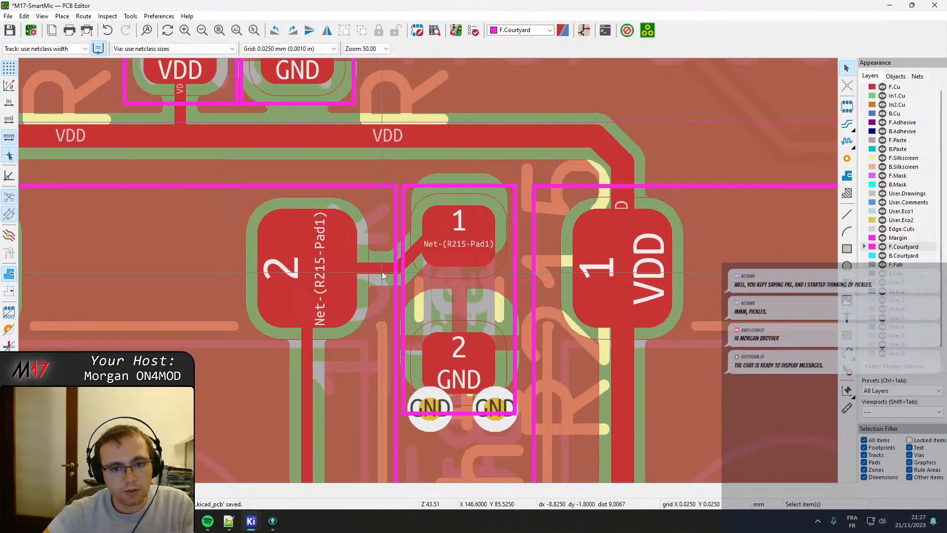
pyautogui.click(413, 256)
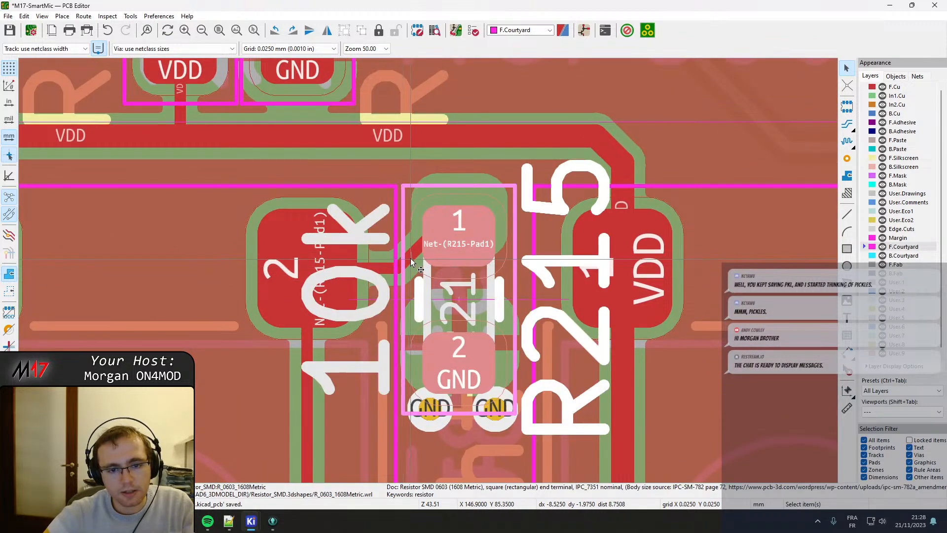
pyautogui.click(412, 260)
pyautogui.click(423, 267)
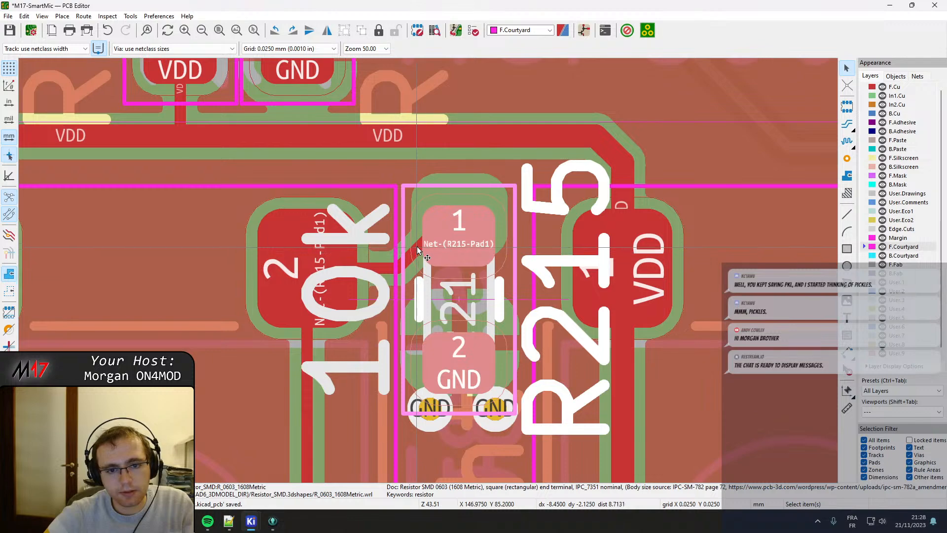
pyautogui.click(420, 244)
pyautogui.click(427, 254)
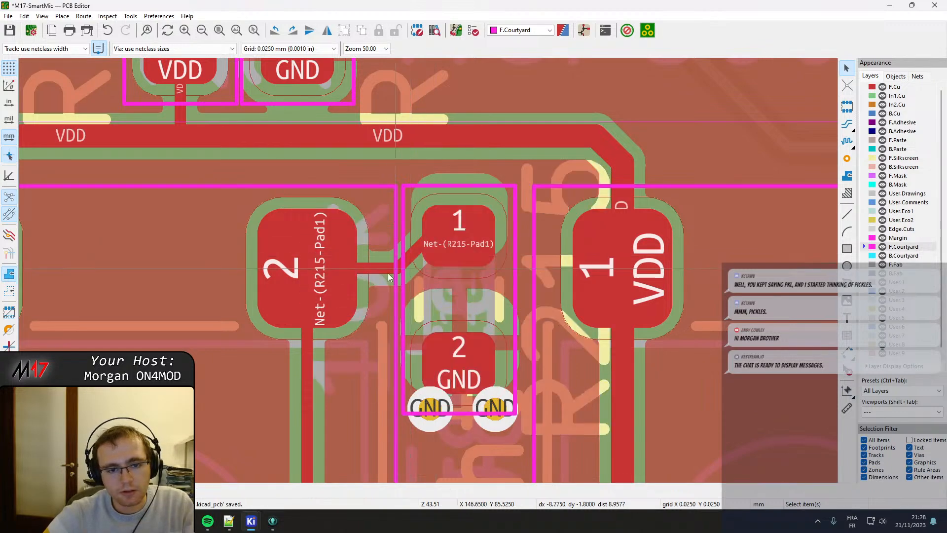
pyautogui.press('Delete')
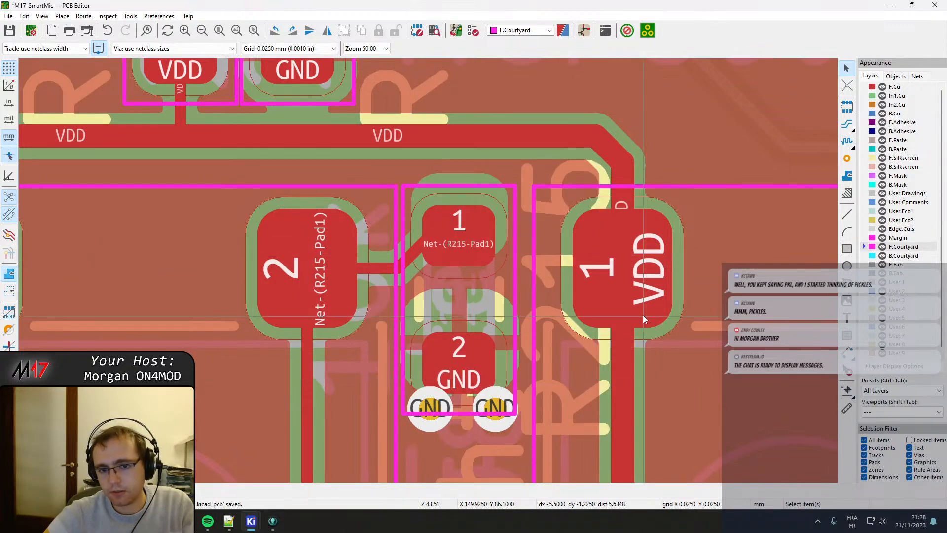
# Shift the diagonal segment of the track between the upper switch pad and R215's pad 1 closer to the switch pad.
pyautogui.scroll(-5, 429, 275)
pyautogui.scroll(-2, 428, 271)
pyautogui.scroll(4, 335, 301)
pyautogui.scroll(1, 429, 271)
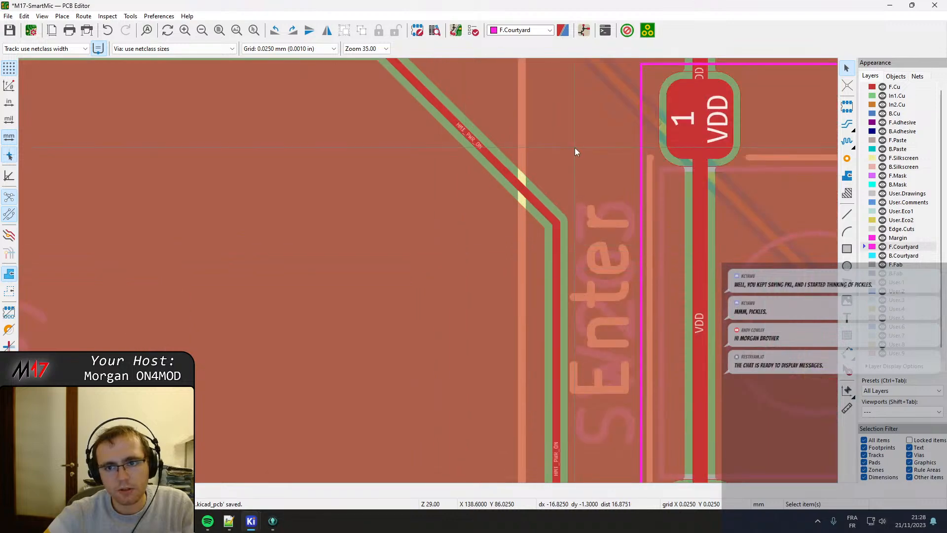
pyautogui.scroll(-4, 575, 147)
pyautogui.scroll(10, 430, 270)
pyautogui.press('x')
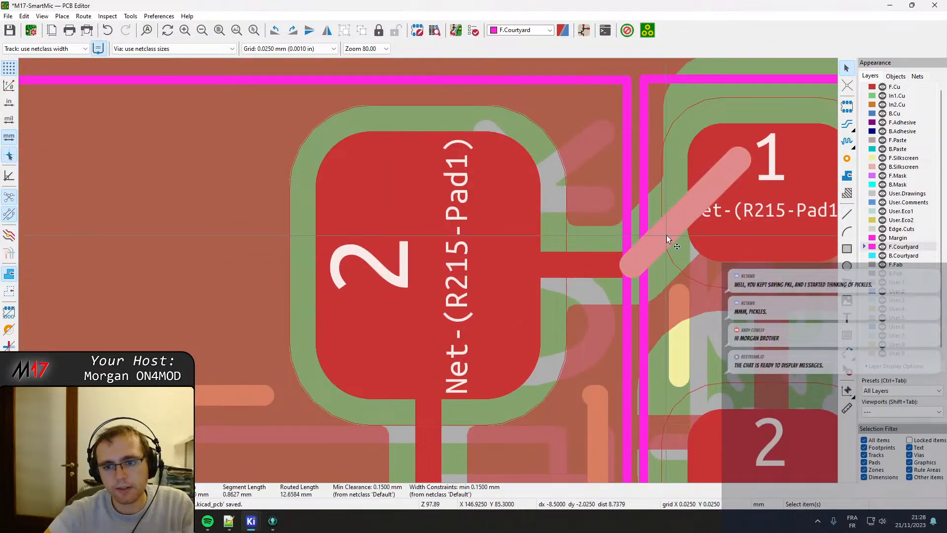
pyautogui.click(617, 218)
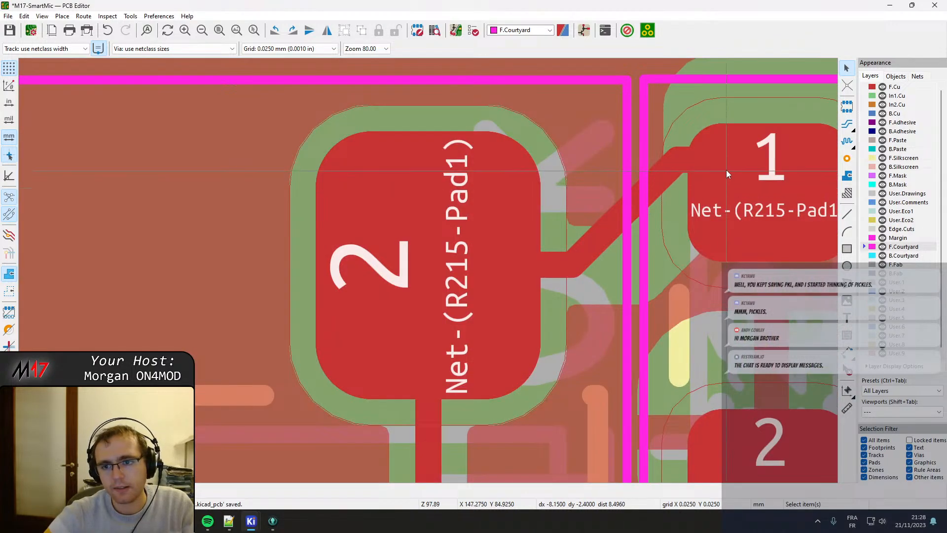
# Realign the horizontal end of the R215 track with the centre of pad 1 and adjust its diagonal segment.
pyautogui.click(744, 162)
pyautogui.moveTo(744, 162); pyautogui.dragTo(756, 199)
pyautogui.click(760, 161)
pyautogui.moveTo(760, 160); pyautogui.dragTo(789, 197)
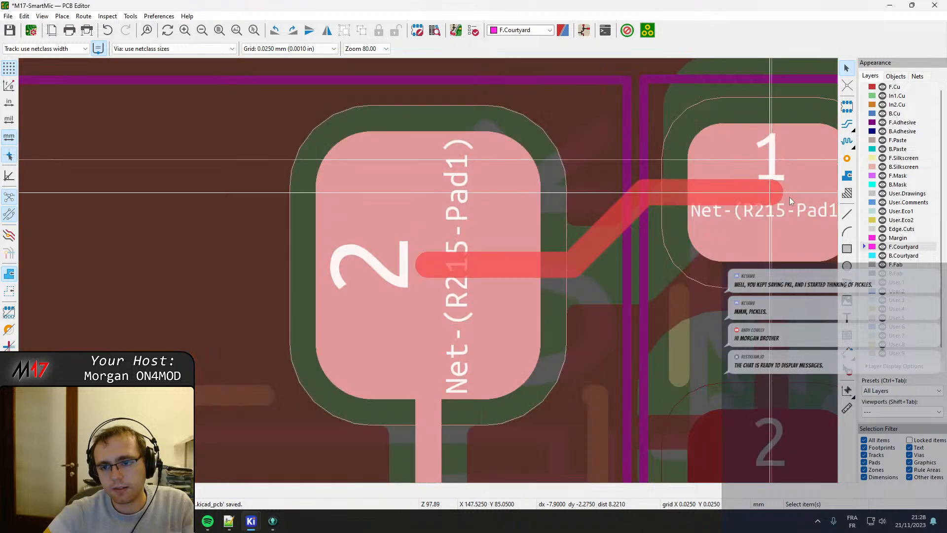
pyautogui.click(612, 236)
pyautogui.moveTo(611, 235)
pyautogui.mouseDown()
pyautogui.moveTo(635, 235)
pyautogui.moveTo(621, 230)
pyautogui.mouseUp()
# Reroute the track from the lower Net-(R215-Pad1) switch pad diagonally, then horizontally into pad 1 of the BTN_ENT resistor.
pyautogui.scroll(-2, 620, 229)
pyautogui.moveTo(396, 455); pyautogui.dragTo(368, 282, button='middle')
pyautogui.scroll(-3, 368, 282)
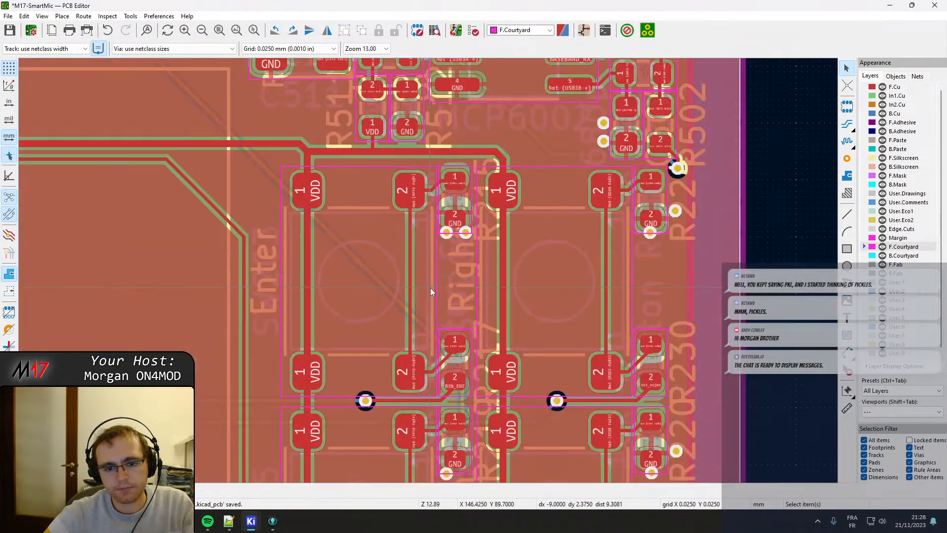
pyautogui.moveTo(447, 419); pyautogui.dragTo(418, 335, button='middle')
pyautogui.scroll(4, 411, 268)
pyautogui.click(448, 280)
pyautogui.moveTo(448, 280); pyautogui.dragTo(485, 227)
pyautogui.click(469, 250)
pyautogui.click(478, 247)
pyautogui.click(465, 251)
pyautogui.click(486, 258)
pyautogui.click(409, 271)
pyautogui.moveTo(410, 271); pyautogui.dragTo(346, 248)
# Shift the diagonal segment of the BTN_ENT track right so the track enters the resistor's pad 2 vertically.
pyautogui.scroll(-3, 389, 268)
pyautogui.scroll(2, 455, 336)
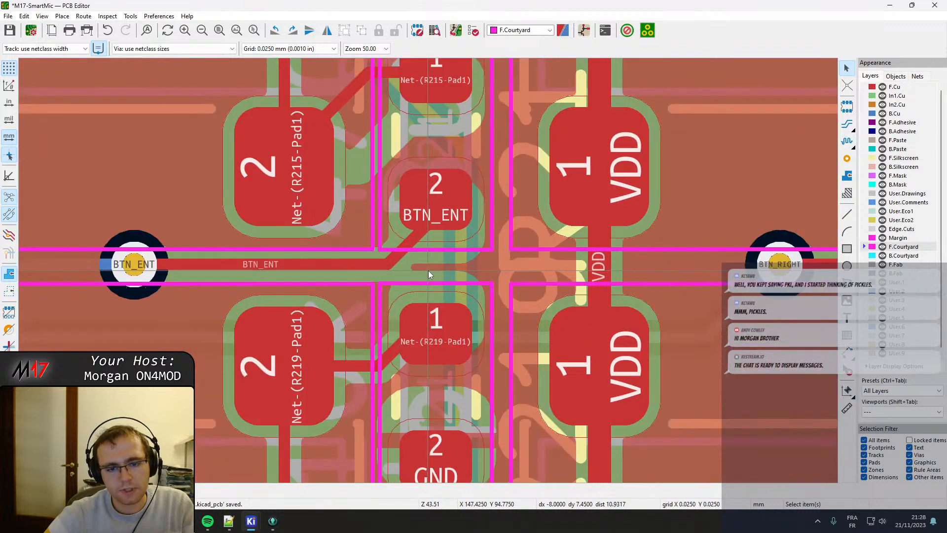
pyautogui.scroll(-1, 427, 270)
pyautogui.scroll(2, 431, 271)
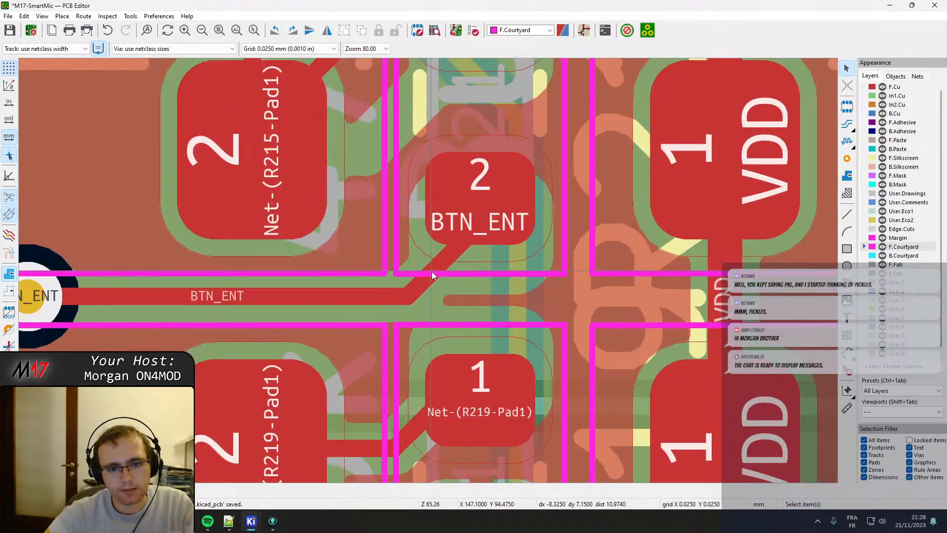
pyautogui.moveTo(431, 271); pyautogui.dragTo(464, 285)
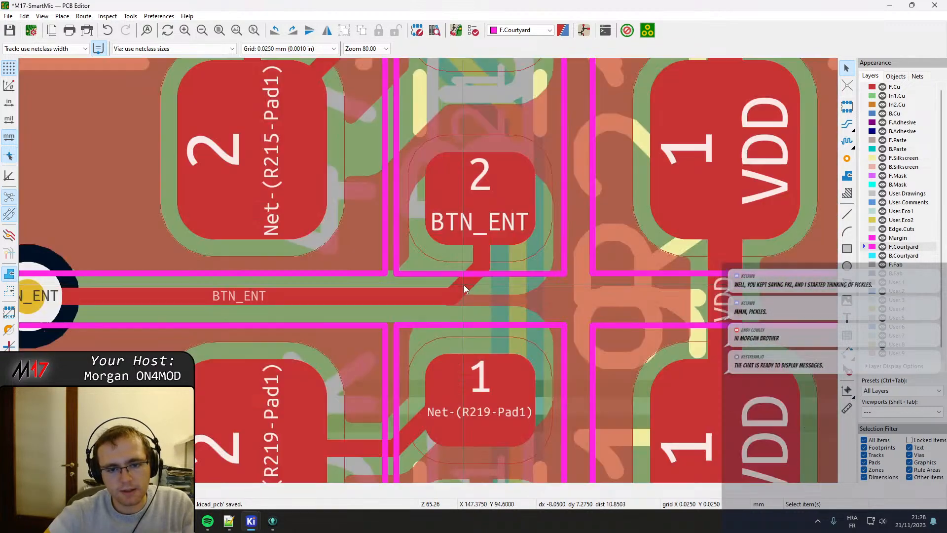
# Extend the diagonal track from the upper Net-(R219-Pad1) switch pad to the centre of R219's pad 1 and delete the leftover stub.
pyautogui.scroll(-3, 463, 285)
pyautogui.scroll(3, 389, 285)
pyautogui.click(374, 266)
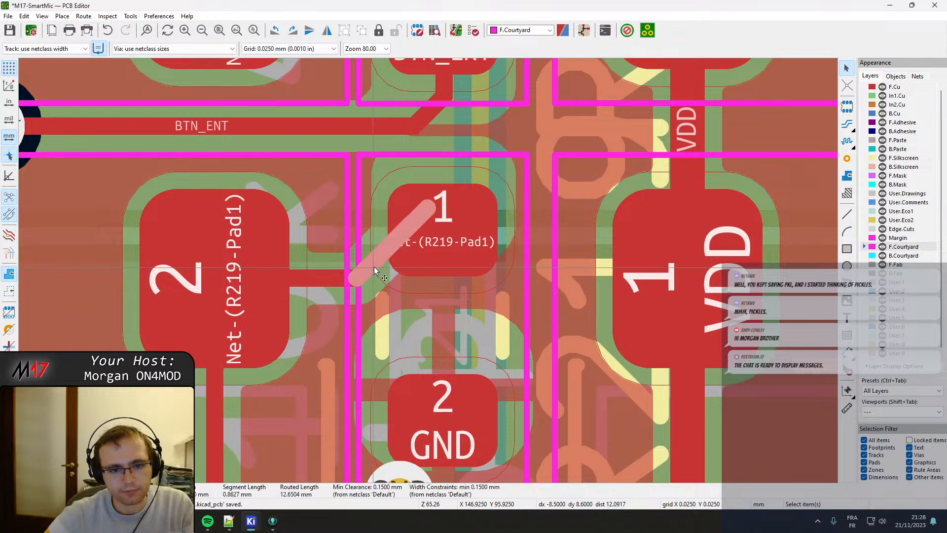
pyautogui.moveTo(380, 250); pyautogui.dragTo(444, 213)
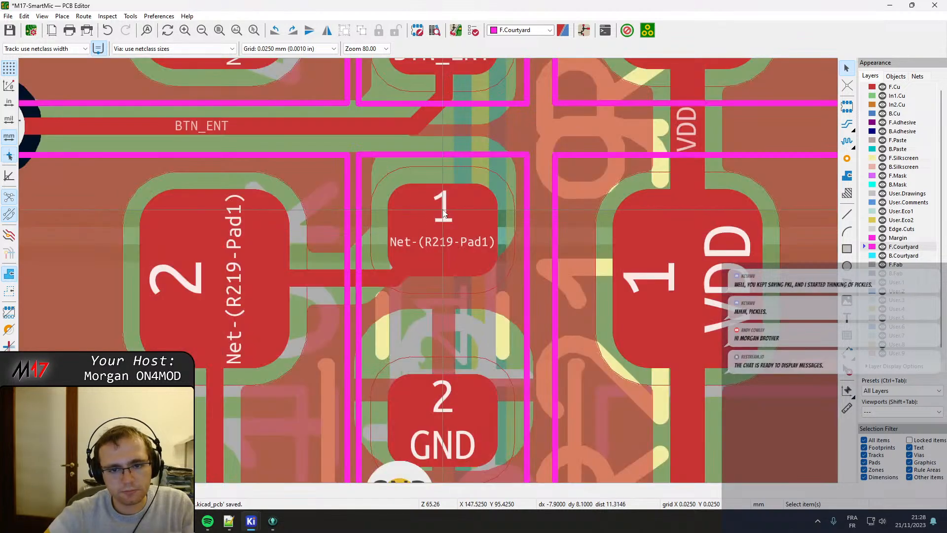
pyautogui.click(443, 210)
pyautogui.press('Delete')
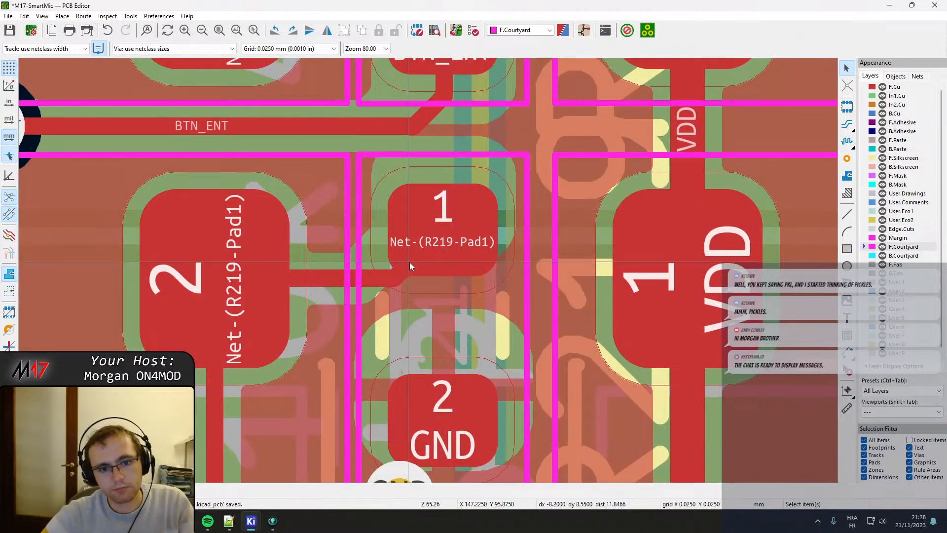
pyautogui.click(363, 278)
pyautogui.moveTo(336, 276); pyautogui.dragTo(356, 250)
pyautogui.scroll(-5, 356, 251)
pyautogui.scroll(4, 440, 150)
pyautogui.scroll(-3, 387, 281)
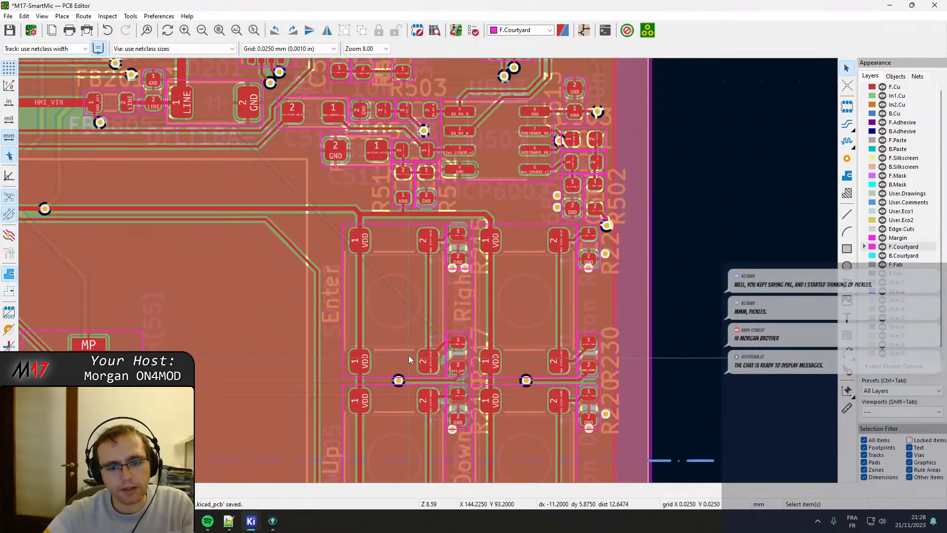
pyautogui.scroll(5, 421, 385)
pyautogui.moveTo(499, 304); pyautogui.dragTo(375, 273, button='middle')
pyautogui.scroll(-5, 433, 263)
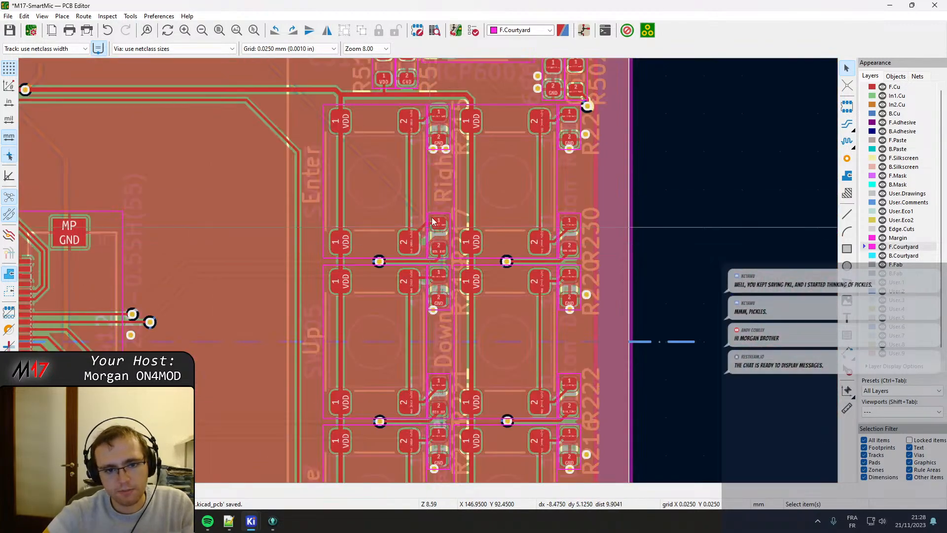
pyautogui.scroll(5, 431, 256)
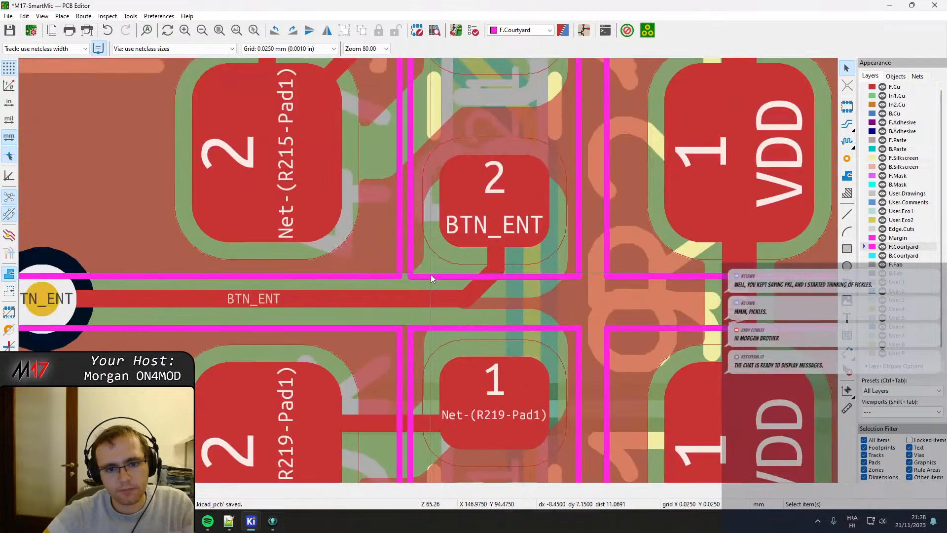
pyautogui.moveTo(405, 348); pyautogui.dragTo(399, 202, button='middle')
pyautogui.hotkey('ctrl', 'z')
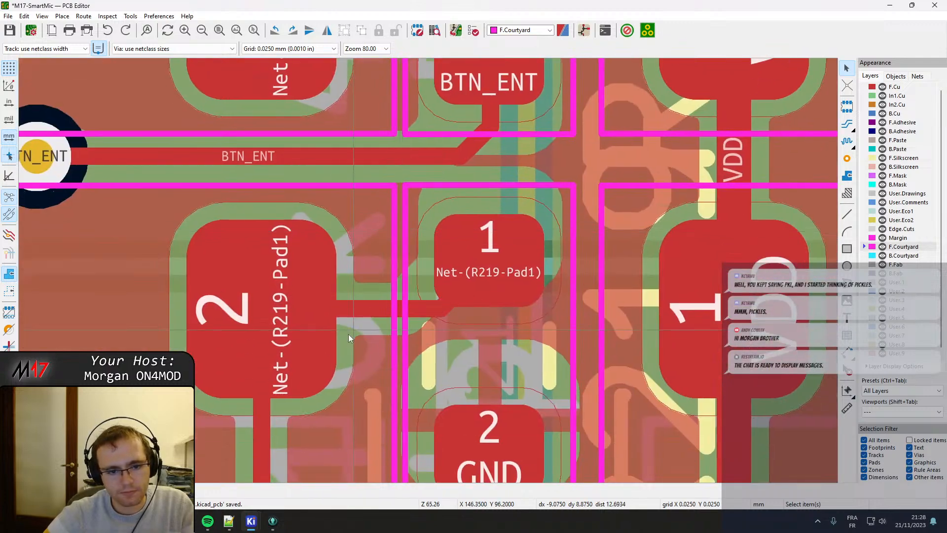
# Shift the diagonal segment of the upper R219 track towards the switch pad so the track enters pad 1 horizontally.
pyautogui.click(452, 307)
pyautogui.press('d')
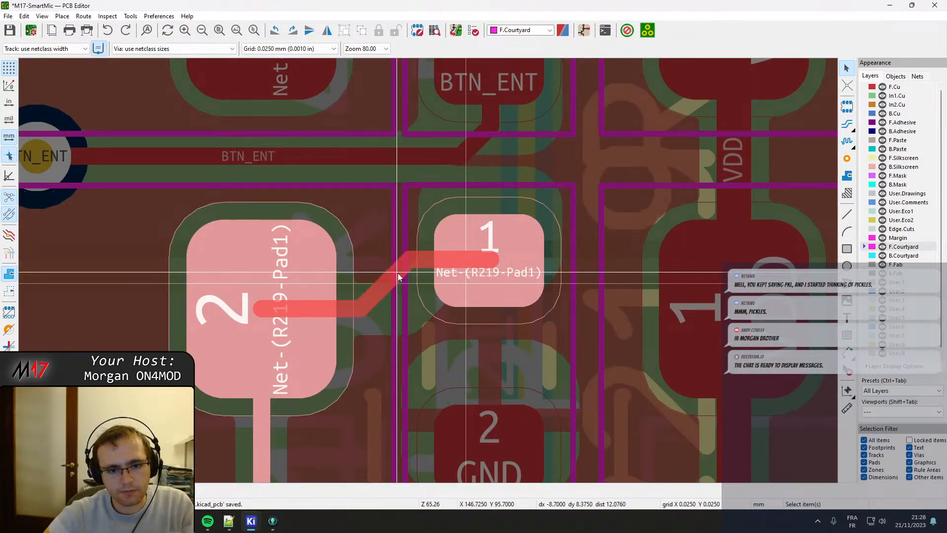
pyautogui.click(401, 275)
# Reroute the track from the lower Net-(R219-Pad1) switch pad diagonally, then horizontally into pad 1 of the BTN_UP resistor.
pyautogui.scroll(-5, 401, 273)
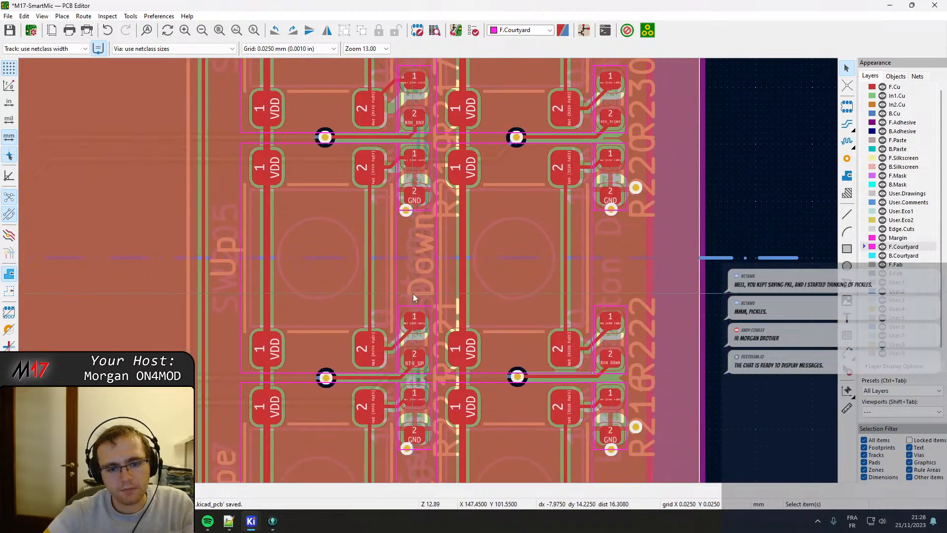
pyautogui.scroll(5, 411, 167)
pyautogui.click(369, 241)
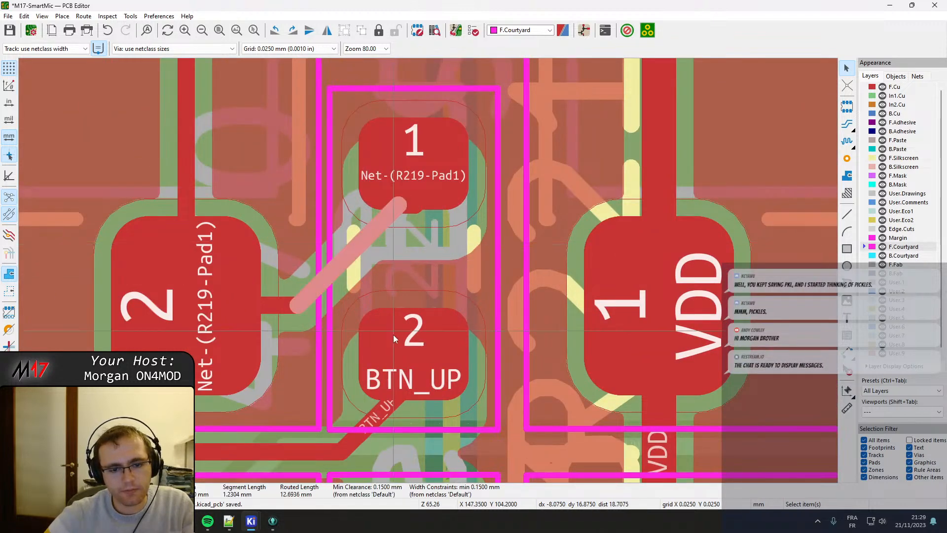
pyautogui.click(417, 212)
pyautogui.moveTo(417, 211); pyautogui.dragTo(414, 153)
pyautogui.click(398, 212)
pyautogui.moveTo(365, 235); pyautogui.dragTo(269, 215)
# Centre the upper Net-(R223-Pad1) track on R223's pad 1, delete the leftover stub and shift its diagonal segment towards the switch pad.
pyautogui.scroll(-5, 428, 271)
pyautogui.scroll(8, 419, 238)
pyautogui.click(401, 235)
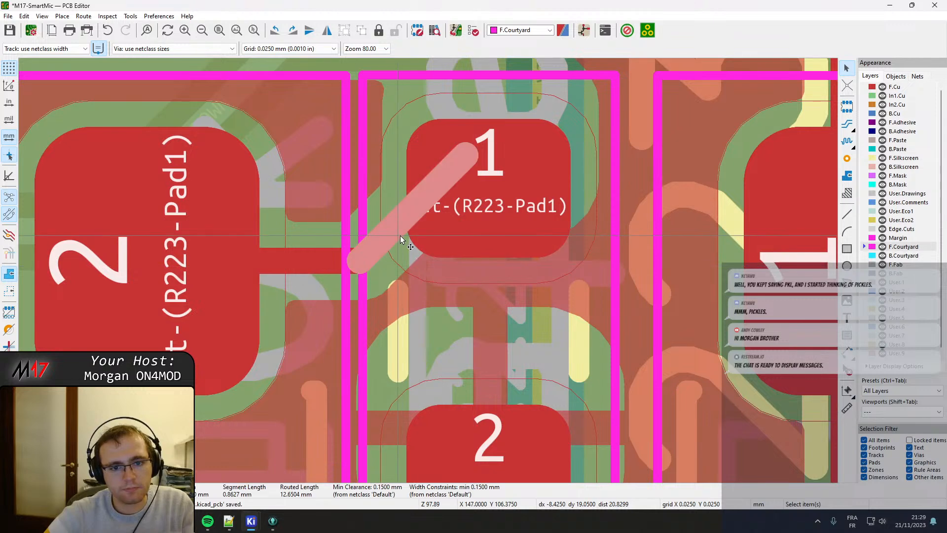
pyautogui.moveTo(467, 161); pyautogui.dragTo(484, 188)
pyautogui.click(486, 152)
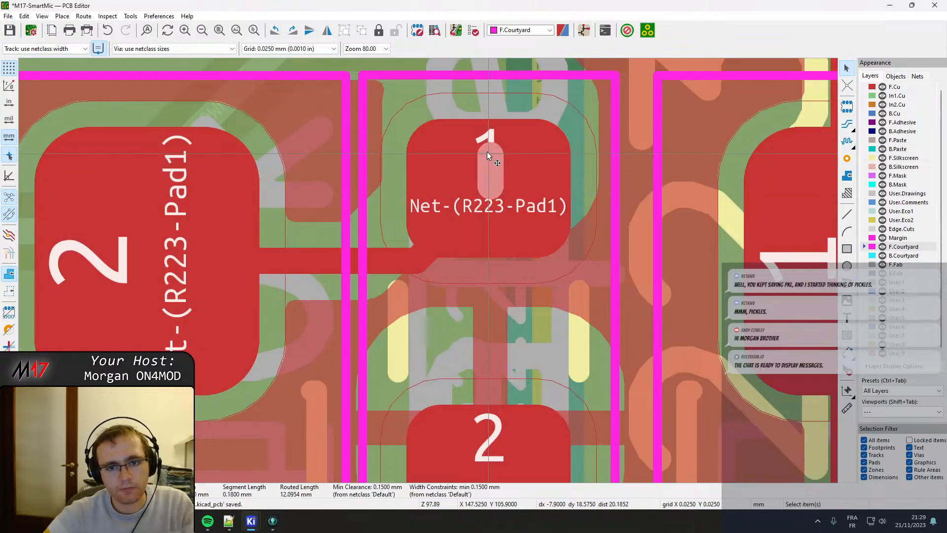
pyautogui.press('Delete')
pyautogui.click(421, 258)
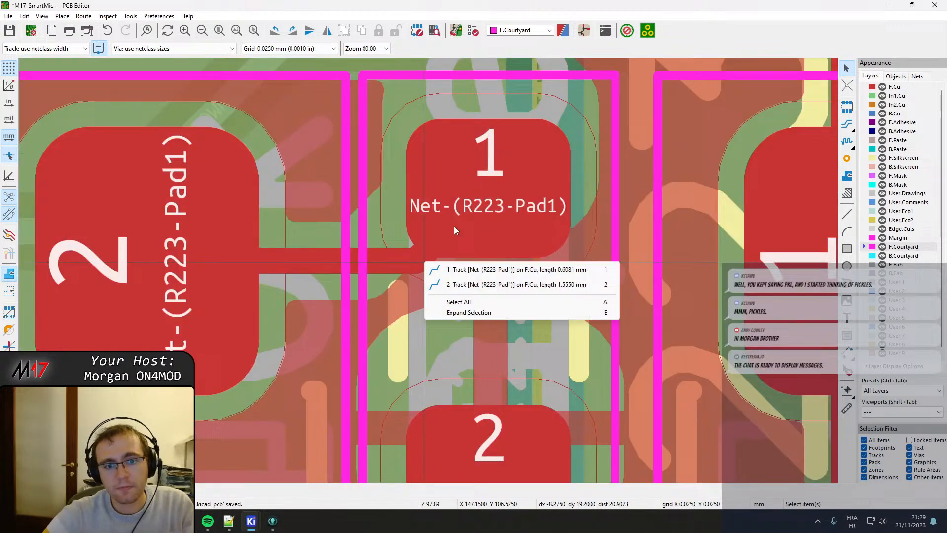
pyautogui.click(462, 272)
pyautogui.moveTo(456, 225); pyautogui.dragTo(378, 214)
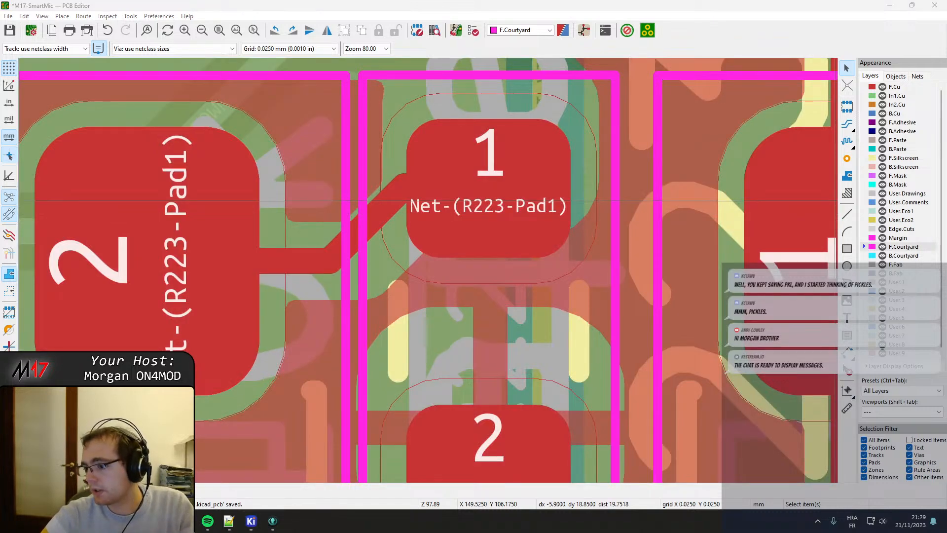
pyautogui.press('super+d')
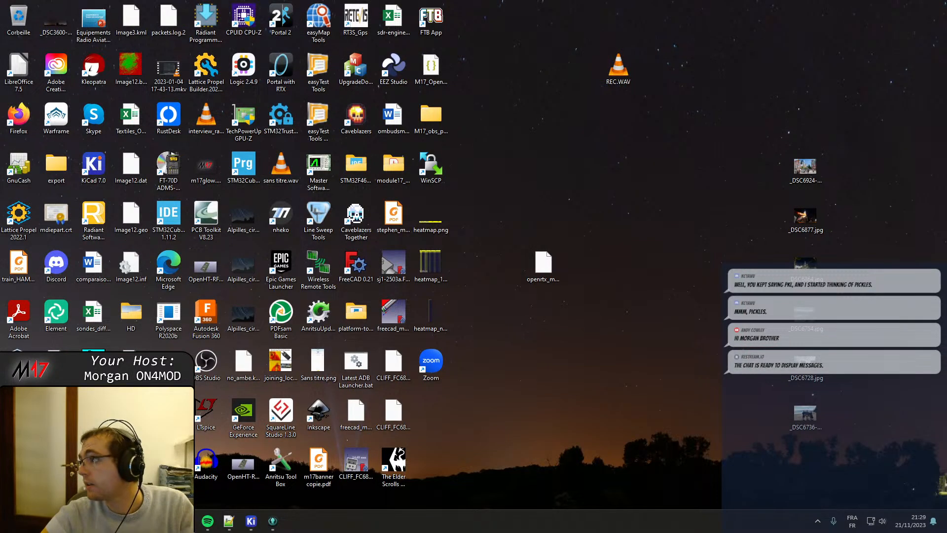
pyautogui.press('super+d')
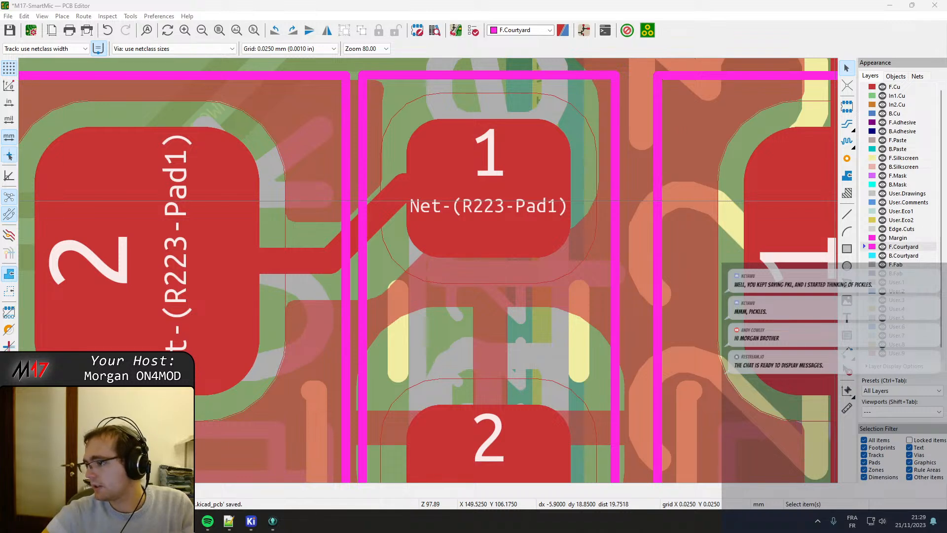
pyautogui.press('XF86AudioRaiseVolume')
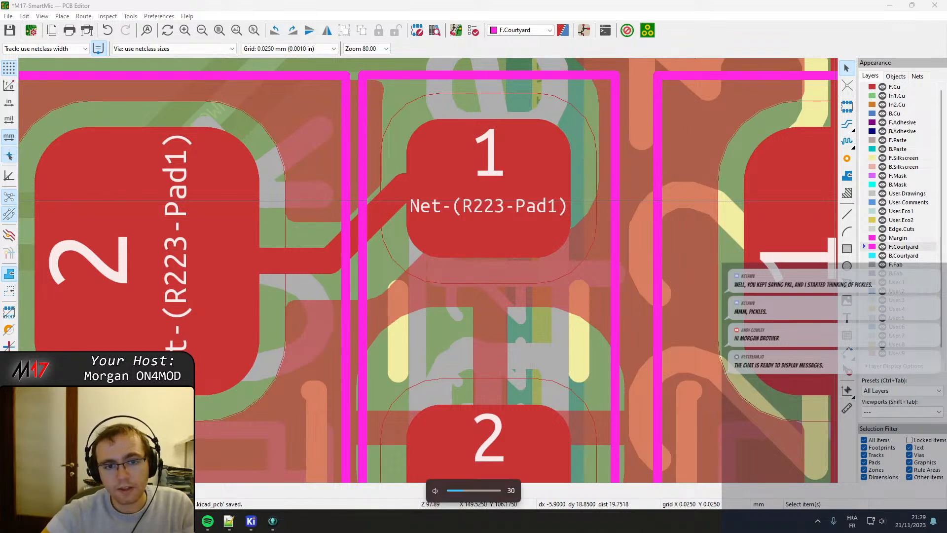
# Move the diagonal segment of the upper R223 track slightly closer to the switch pad.
pyautogui.click(384, 212)
pyautogui.moveTo(386, 212); pyautogui.dragTo(353, 209)
# Reroute the track from the lower Net-(R223-Pad1) switch pad diagonally, then horizontally into pad 1 of the BOOT0 resistor.
pyautogui.scroll(-2, 353, 209)
pyautogui.scroll(-3, 428, 273)
pyautogui.moveTo(431, 368); pyautogui.dragTo(423, 139, button='middle')
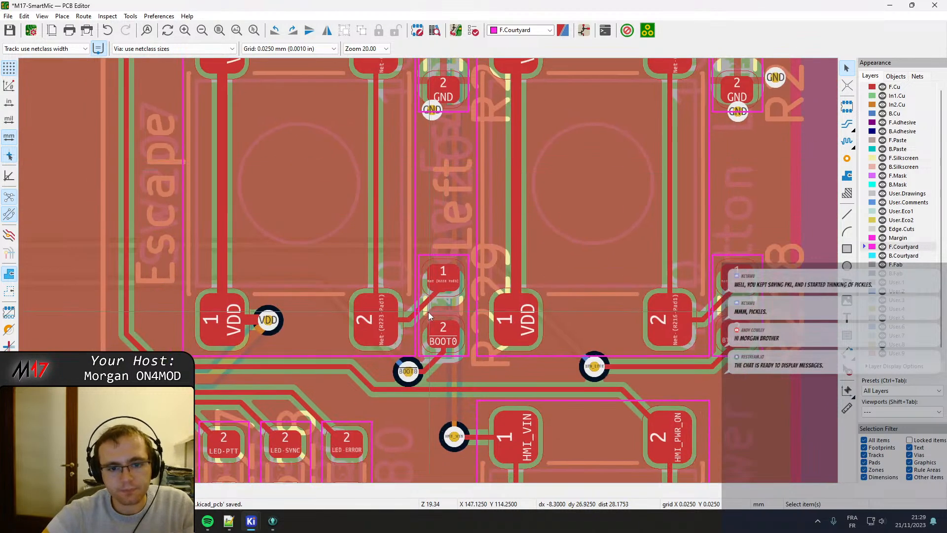
pyautogui.scroll(4, 428, 311)
pyautogui.click(425, 227)
pyautogui.moveTo(523, 179); pyautogui.dragTo(522, 143)
pyautogui.moveTo(477, 206); pyautogui.dragTo(336, 139)
pyautogui.scroll(-3, 337, 139)
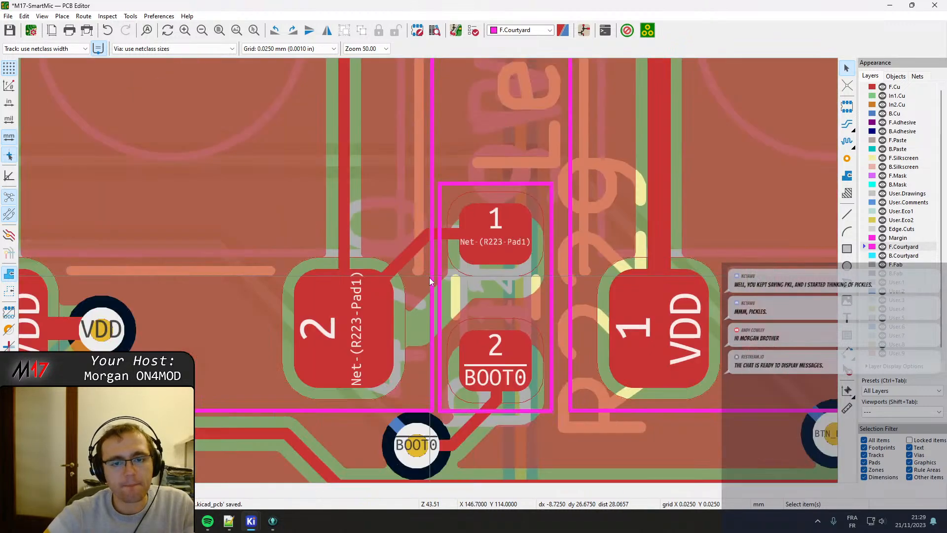
# Reroute the track from the lower Net-(R216-Pad1) switch pad diagonally, then horizontally into pad 1 of the BTN_LEFT resistor.
pyautogui.scroll(5, 590, 213)
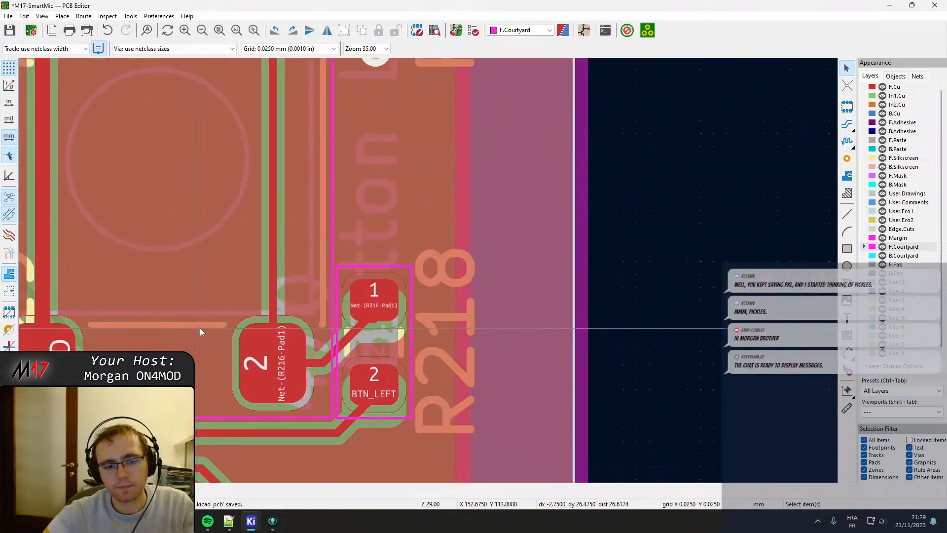
pyautogui.moveTo(650, 258); pyautogui.dragTo(344, 317, button='middle')
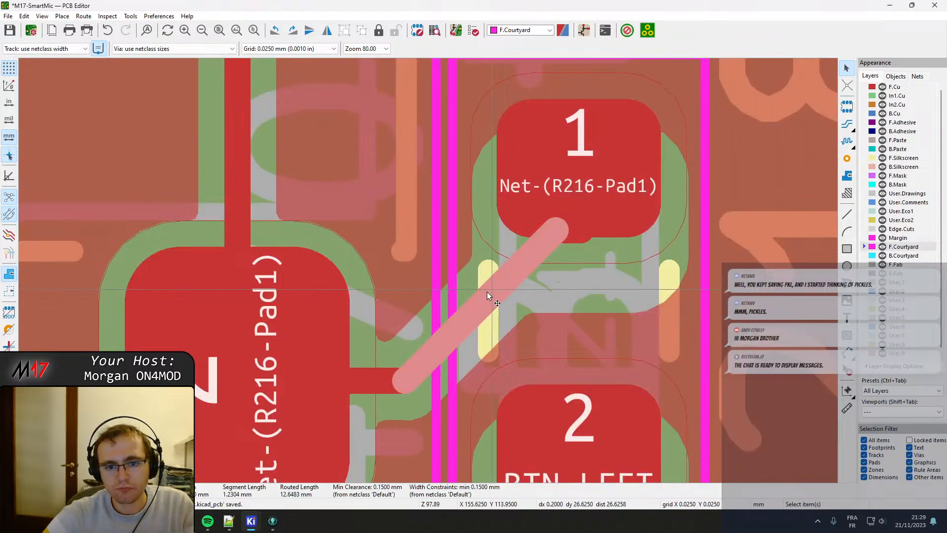
pyautogui.moveTo(486, 292); pyautogui.dragTo(403, 231)
pyautogui.click(496, 236)
pyautogui.moveTo(572, 232); pyautogui.dragTo(572, 168)
pyautogui.moveTo(413, 223); pyautogui.dragTo(446, 231)
# Delete the leftover stub in R216's pad 1 and shift the track's diagonal segment towards the upper switch pad.
pyautogui.scroll(-5, 463, 230)
pyautogui.keyDown('shift'); pyautogui.scroll(-3, 464, 230); pyautogui.keyUp('shift')
pyautogui.scroll(5, 428, 271)
pyautogui.click(394, 259)
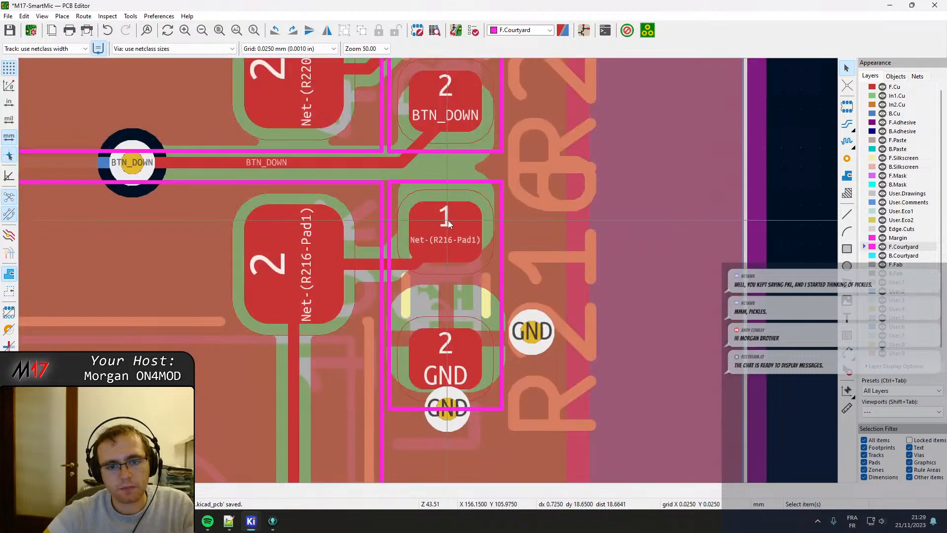
pyautogui.click(448, 220)
pyautogui.press('Delete')
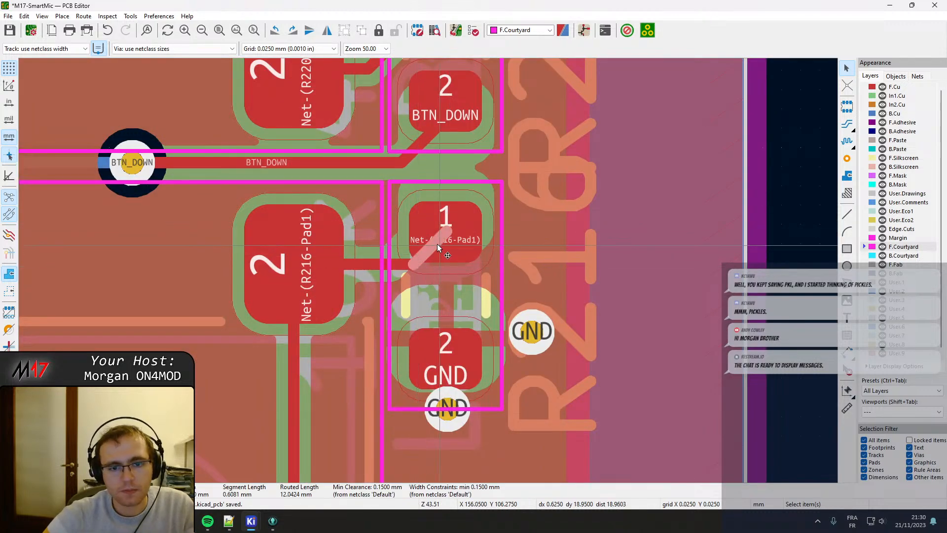
pyautogui.press('x')
pyautogui.click(389, 242)
# Reroute the track from the lower Net-(R220-Pad1) switch pad diagonally, then horizontally into pad 1 of the BTN_DOWN resistor.
pyautogui.keyDown('shift'); pyautogui.scroll(3, 391, 212); pyautogui.keyUp('shift')
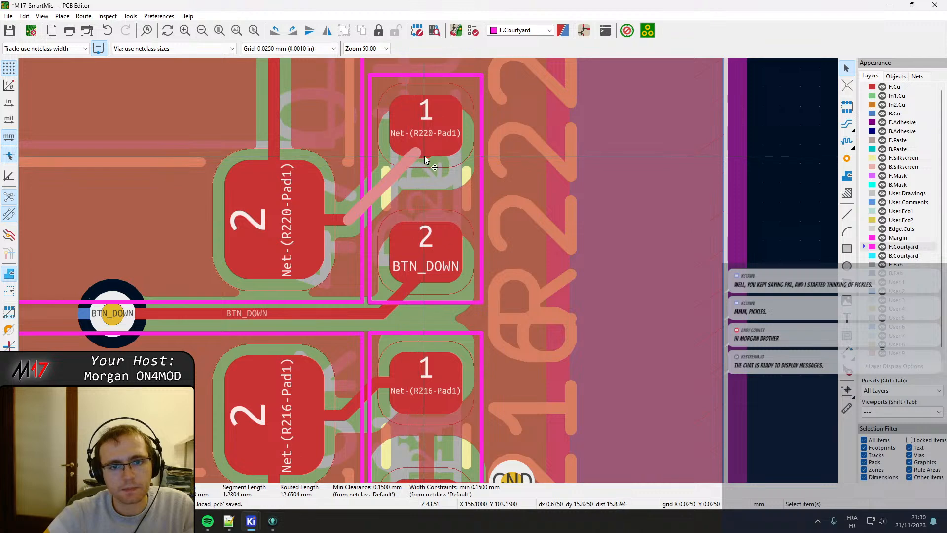
pyautogui.press('x')
pyautogui.moveTo(424, 132); pyautogui.dragTo(425, 130)
pyautogui.click(401, 166)
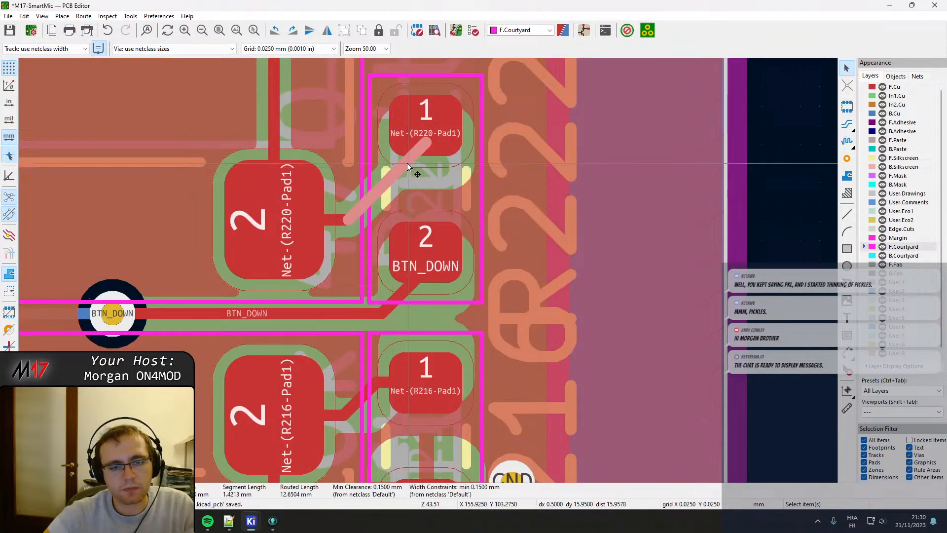
pyautogui.moveTo(406, 160); pyautogui.dragTo(329, 160)
pyautogui.moveTo(336, 145); pyautogui.dragTo(343, 141)
# Shift the diagonal segment of the upper R220 track towards the switch pad and align its horizontal end with pad 1's centre.
pyautogui.moveTo(374, 72); pyautogui.dragTo(370, 466, button='middle')
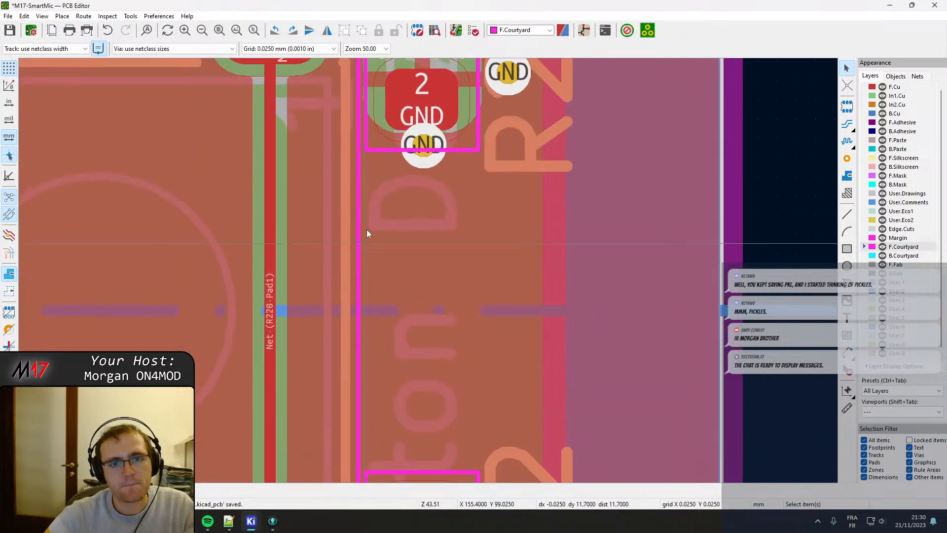
pyautogui.moveTo(379, 162); pyautogui.dragTo(394, 398, button='middle')
pyautogui.scroll(3, 428, 262)
pyautogui.scroll(-2, 445, 143)
pyautogui.moveTo(442, 91); pyautogui.dragTo(423, 219, button='middle')
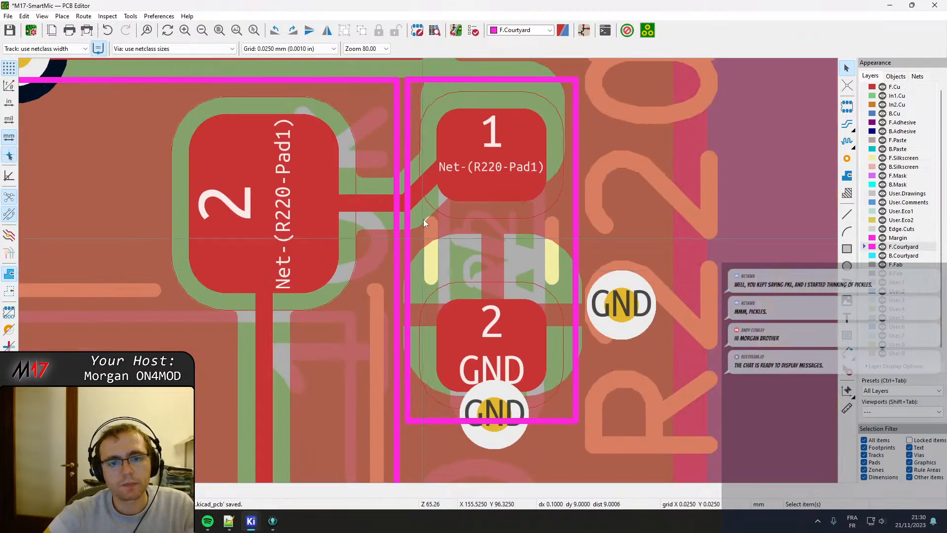
pyautogui.moveTo(428, 168); pyautogui.dragTo(421, 244, button='middle')
pyautogui.click(418, 257)
pyautogui.moveTo(418, 258); pyautogui.dragTo(400, 239)
pyautogui.click(429, 214)
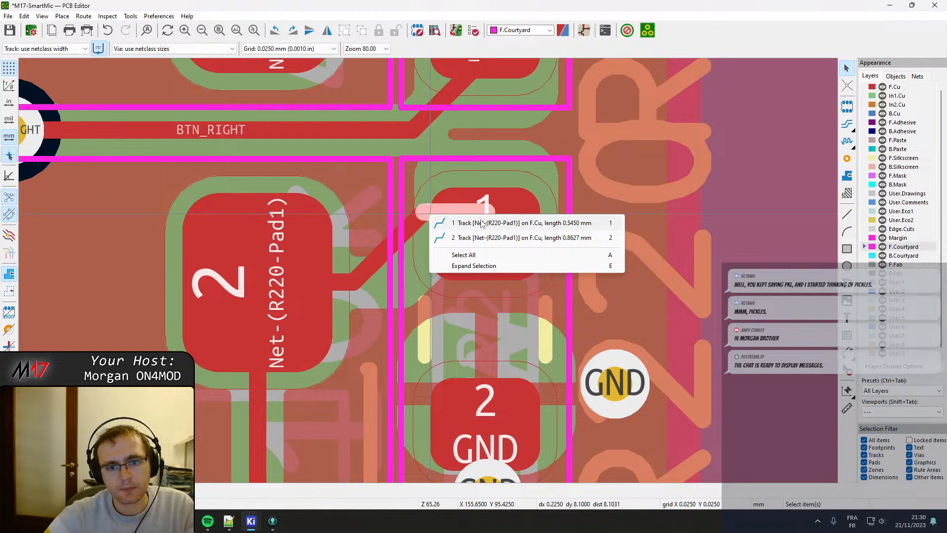
pyautogui.click(493, 223)
pyautogui.click(377, 251)
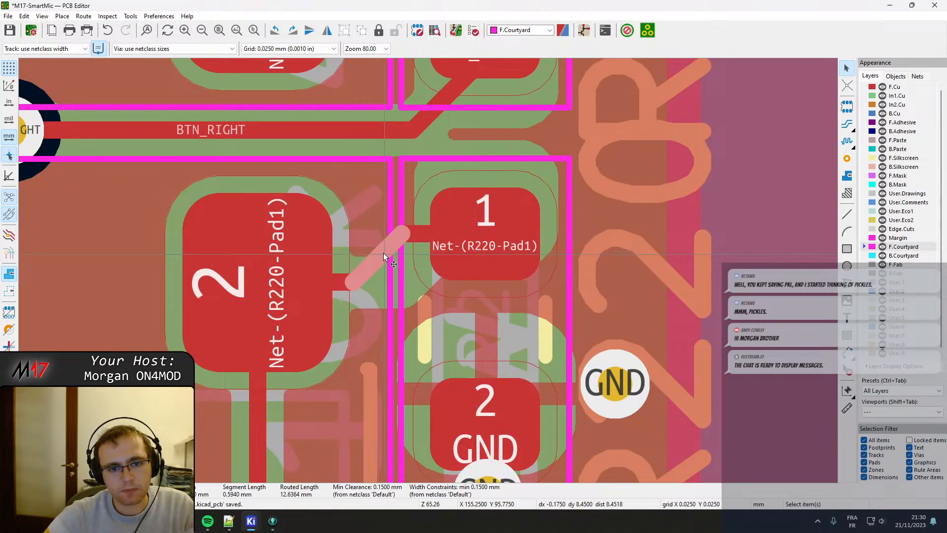
pyautogui.moveTo(384, 252); pyautogui.dragTo(390, 253)
# Reroute the track from the lower Net-(R224-Pad1) switch pad diagonally, then horizontally into pad 1 of the BTN_RIGHT resistor.
pyautogui.moveTo(434, 150); pyautogui.dragTo(409, 316, button='middle')
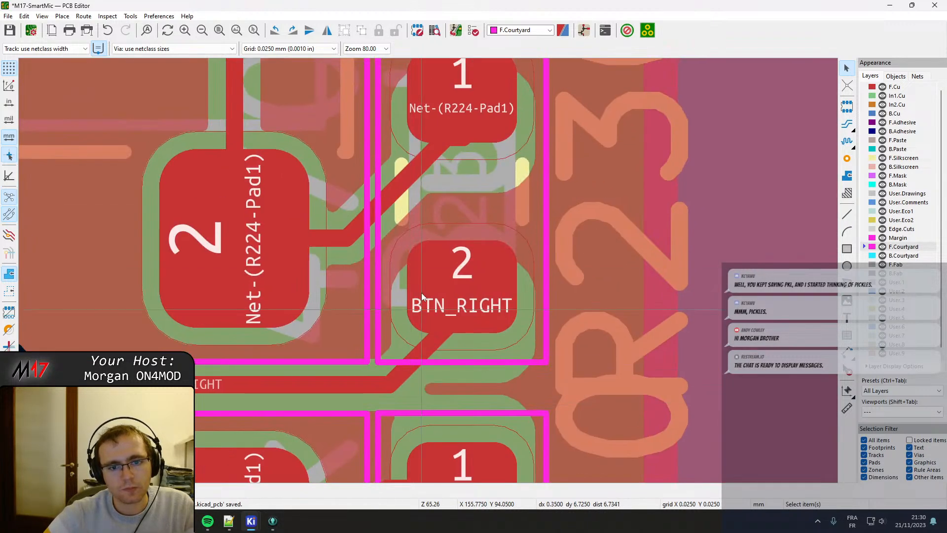
pyautogui.moveTo(426, 157); pyautogui.dragTo(463, 124)
pyautogui.click(466, 146)
pyautogui.click(467, 146)
pyautogui.click(431, 158)
pyautogui.moveTo(432, 160); pyautogui.dragTo(374, 125)
pyautogui.scroll(-3, 374, 125)
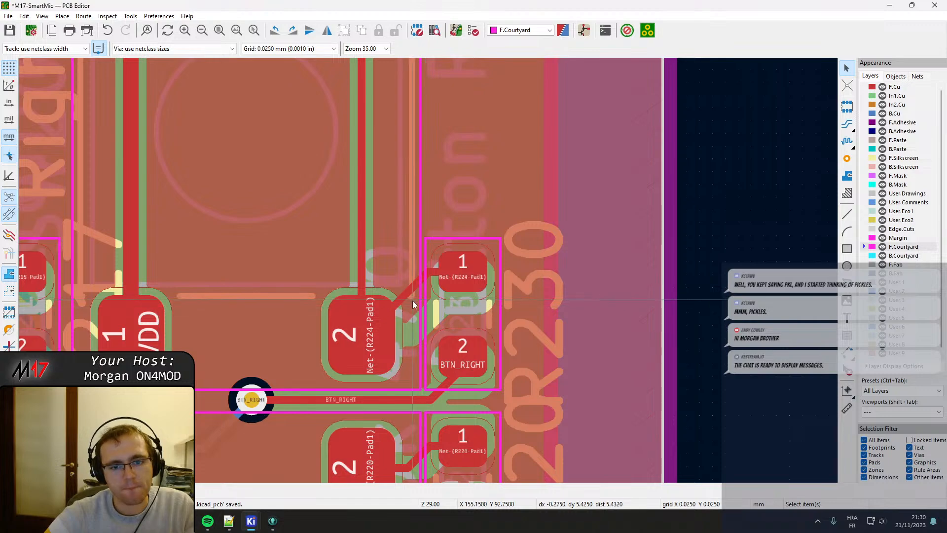
pyautogui.moveTo(413, 292); pyautogui.dragTo(406, 288)
# Move the diagonal segment of the track between the upper switch pad and R224's pad 1 slightly closer to the switch pad.
pyautogui.scroll(-2, 413, 240)
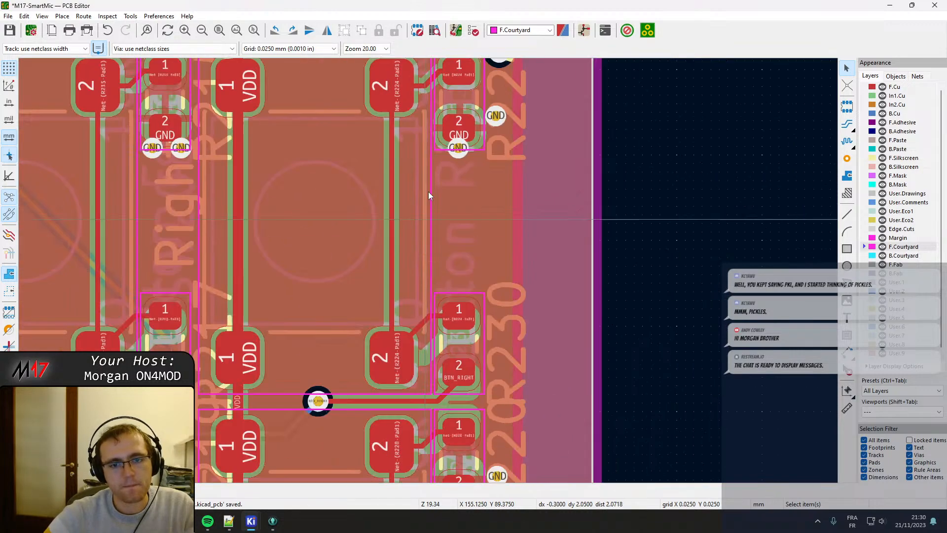
pyautogui.scroll(2, 458, 81)
pyautogui.scroll(3, 424, 275)
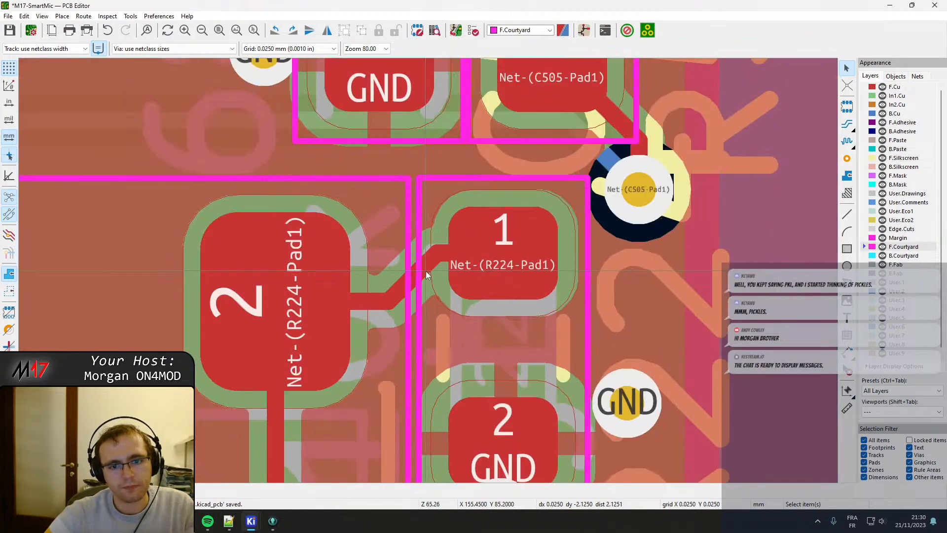
pyautogui.click(427, 267)
pyautogui.moveTo(422, 262); pyautogui.dragTo(417, 266)
pyautogui.scroll(-4, 418, 267)
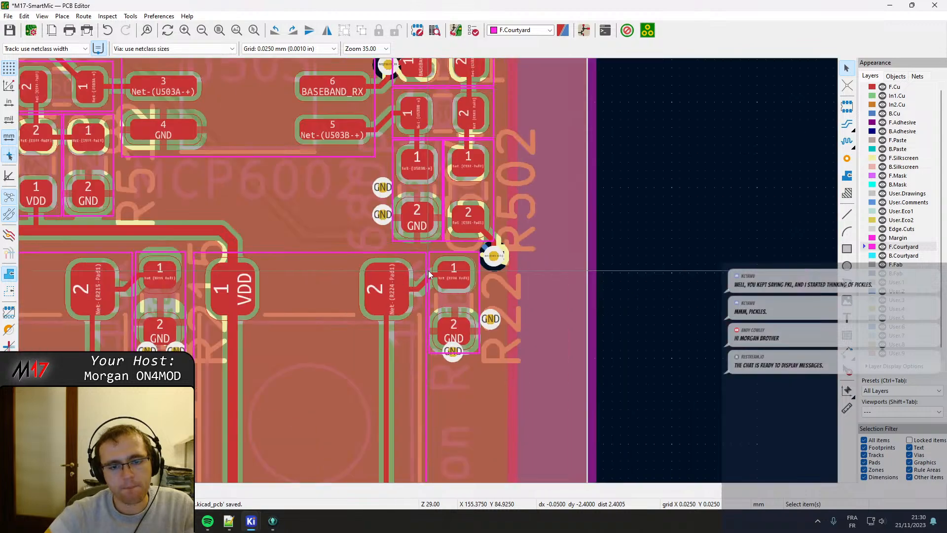
pyautogui.scroll(3, 252, 285)
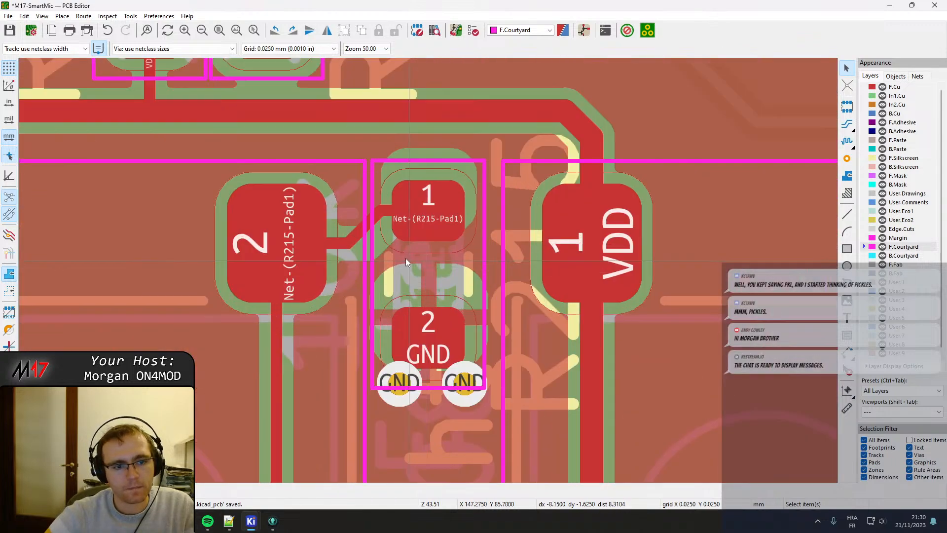
# Shift the diagonal segment of the track between the upper Net-(R215-Pad1) switch pad and resistor pad 1 slightly towards the switch pad.
pyautogui.click(375, 218)
pyautogui.moveTo(375, 218); pyautogui.dragTo(372, 217)
pyautogui.scroll(-2, 350, 380)
pyautogui.scroll(-4, 401, 303)
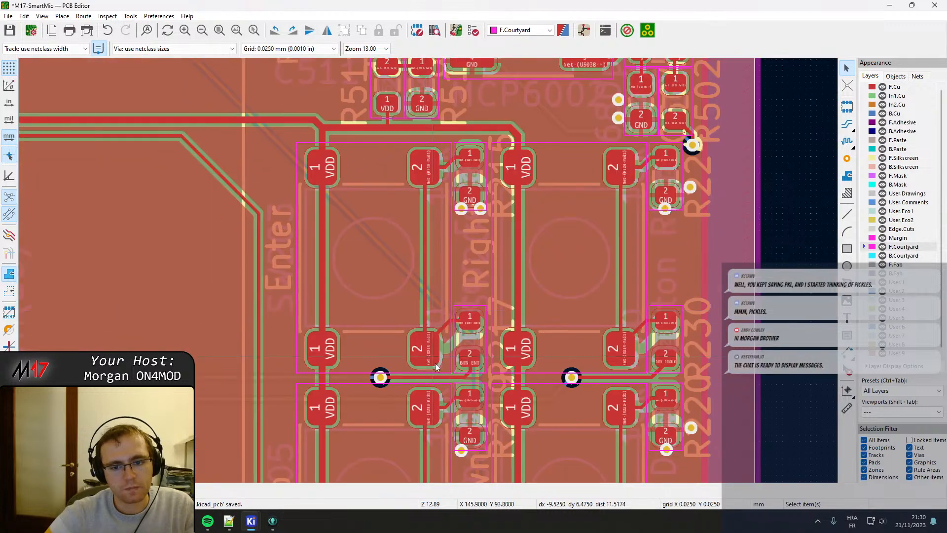
# Shift the diagonal segment of the BTN_RIGHT track away from its via so the track enters the resistor's pad 2 vertically.
pyautogui.scroll(4, 407, 329)
pyautogui.scroll(2, 430, 270)
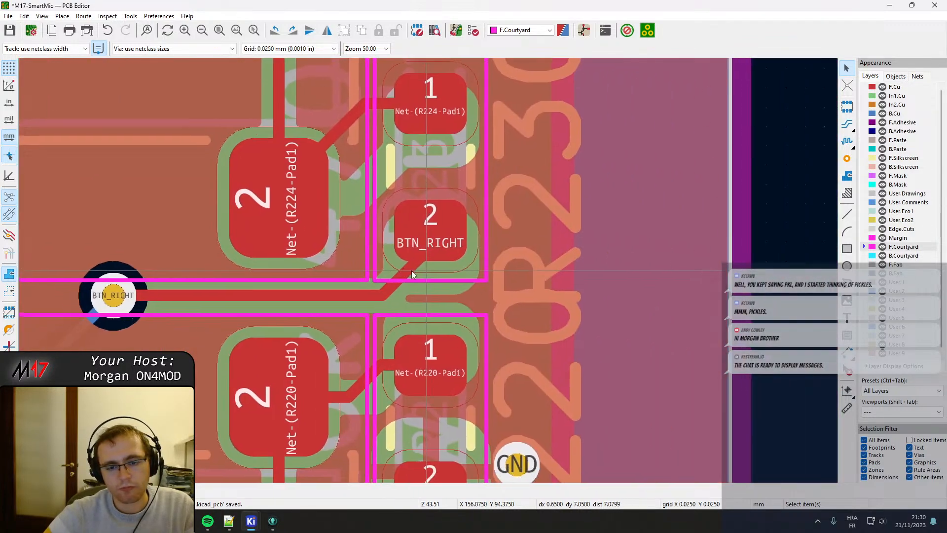
pyautogui.moveTo(385, 288); pyautogui.dragTo(417, 284)
pyautogui.scroll(-4, 417, 284)
pyautogui.scroll(1, 234, 275)
pyautogui.scroll(6, 433, 279)
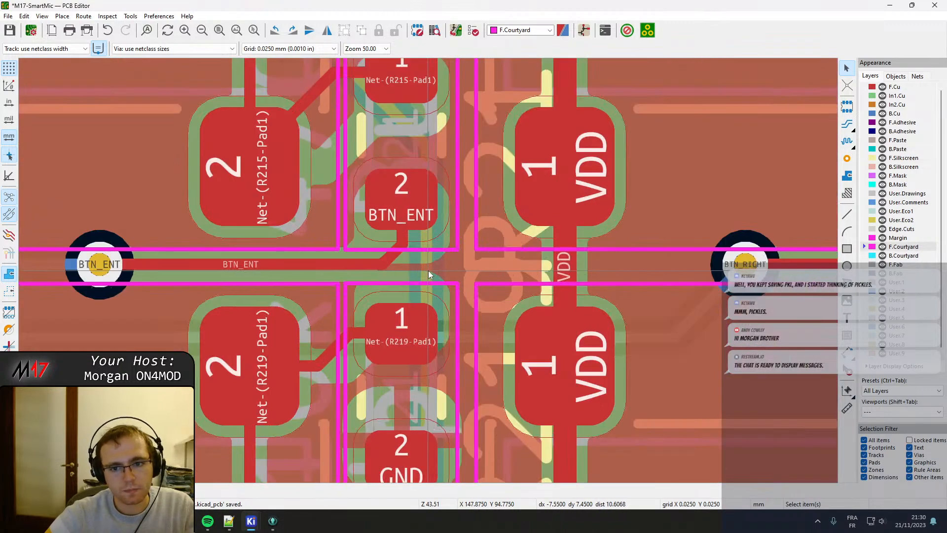
pyautogui.click(392, 257)
# Shift the diagonal segment of the BTN_UP track away from its via so the track enters the resistor's pad 2 vertically.
pyautogui.moveTo(380, 408); pyautogui.dragTo(403, 259, button='middle')
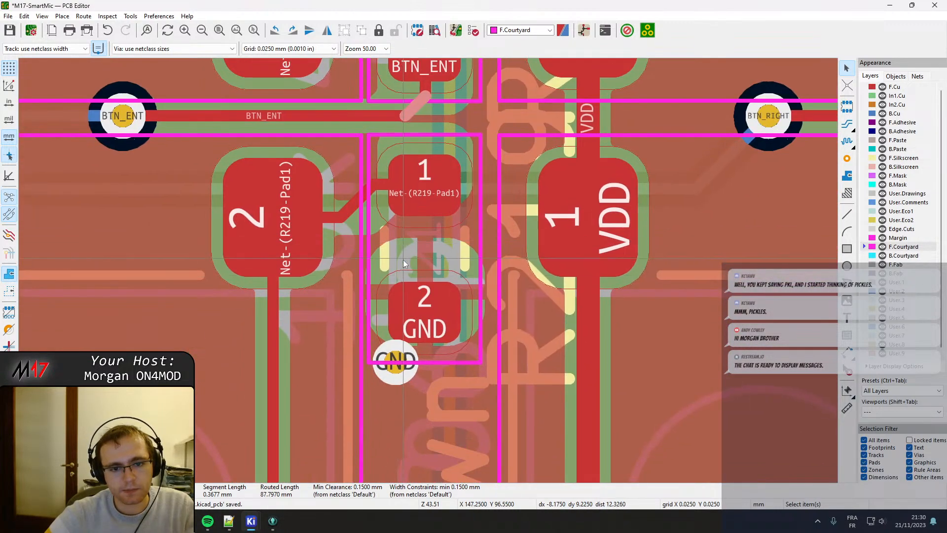
pyautogui.moveTo(419, 333); pyautogui.dragTo(411, 273, button='middle')
pyautogui.scroll(-2, 418, 326)
pyautogui.scroll(3, 428, 444)
pyautogui.moveTo(433, 304); pyautogui.dragTo(448, 88, button='middle')
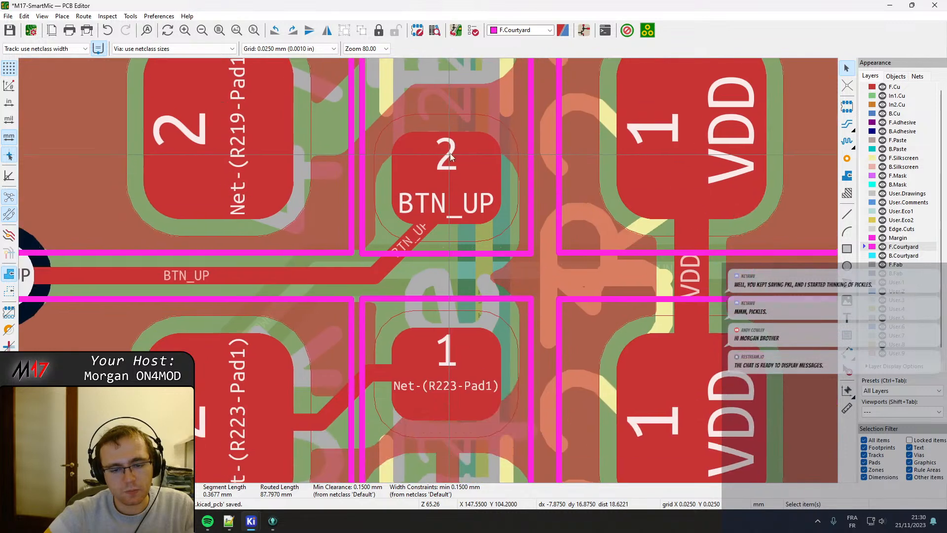
pyautogui.click(392, 265)
pyautogui.click(393, 256)
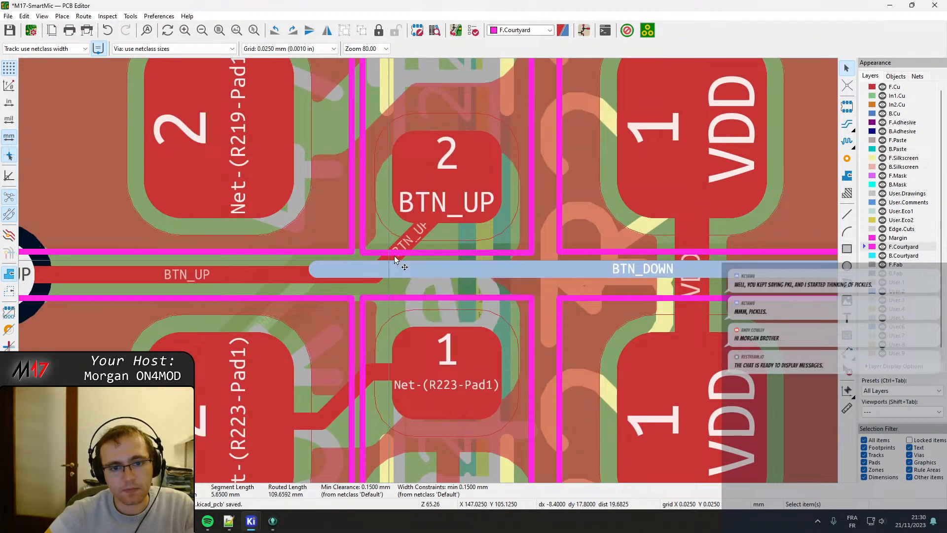
pyautogui.click(399, 252)
pyautogui.press('d')
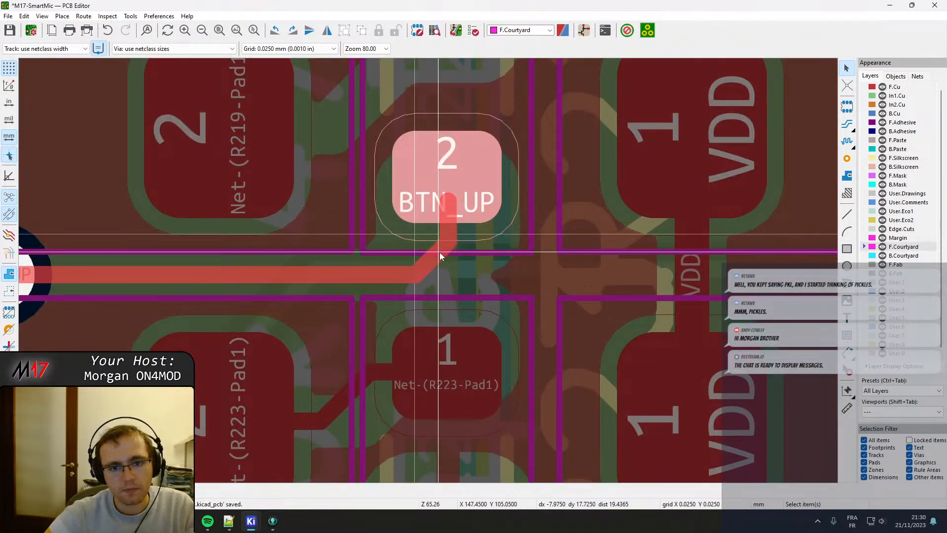
pyautogui.click(440, 253)
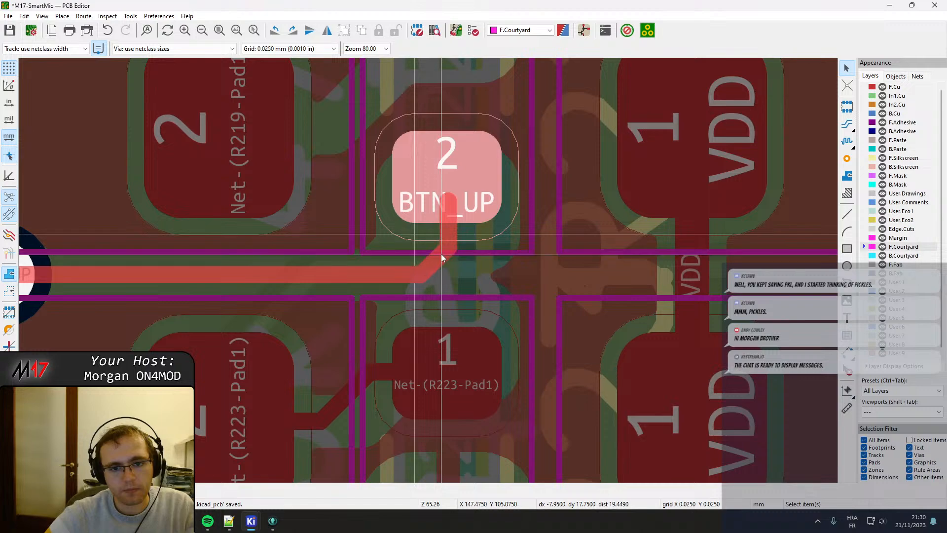
# Move the diagonal segment of the BOOT0 track between the via and the resistor's pad 2 slightly away from the via.
pyautogui.scroll(-6, 428, 271)
pyautogui.scroll(5, 427, 274)
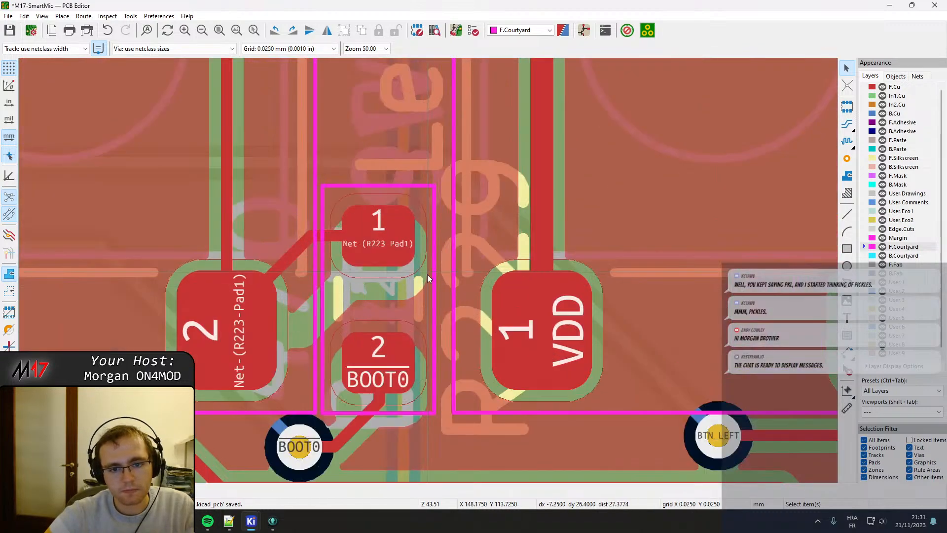
pyautogui.click(353, 425)
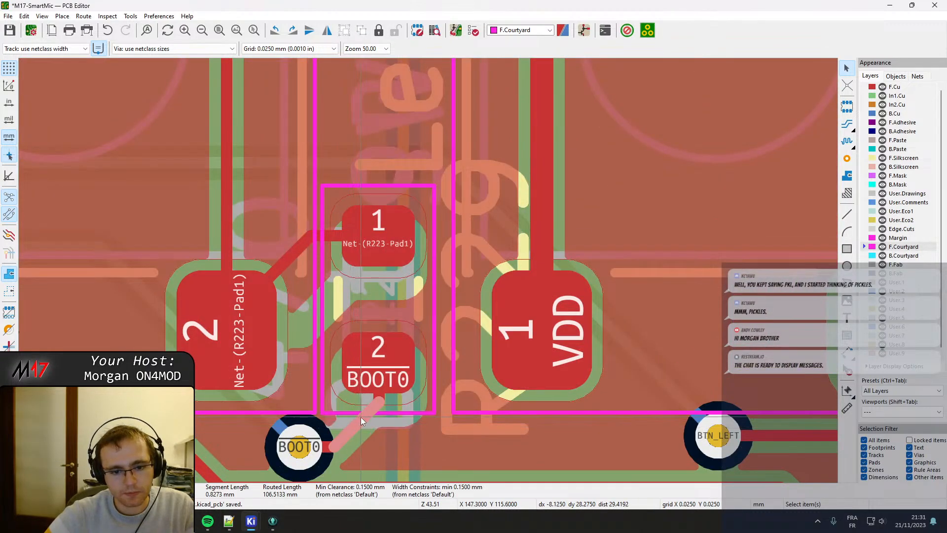
pyautogui.press('d')
pyautogui.click(367, 421)
# Shift the diagonal segment of the BTN_LEFT track away from its via so the track enters the resistor's pad 2 vertically.
pyautogui.scroll(-3, 561, 404)
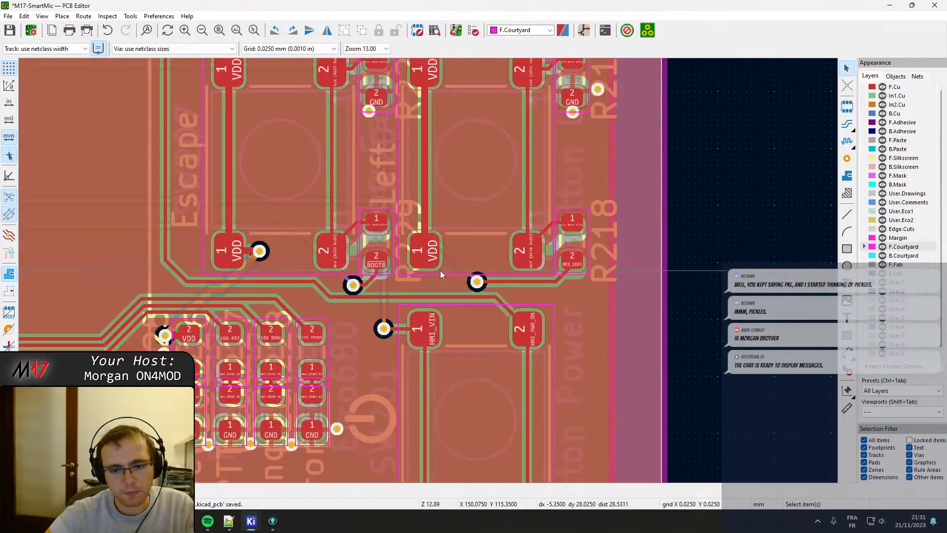
pyautogui.moveTo(535, 263); pyautogui.dragTo(490, 249, button='middle')
pyautogui.scroll(4, 510, 254)
pyautogui.moveTo(439, 320); pyautogui.dragTo(374, 312, button='middle')
pyautogui.click(395, 295)
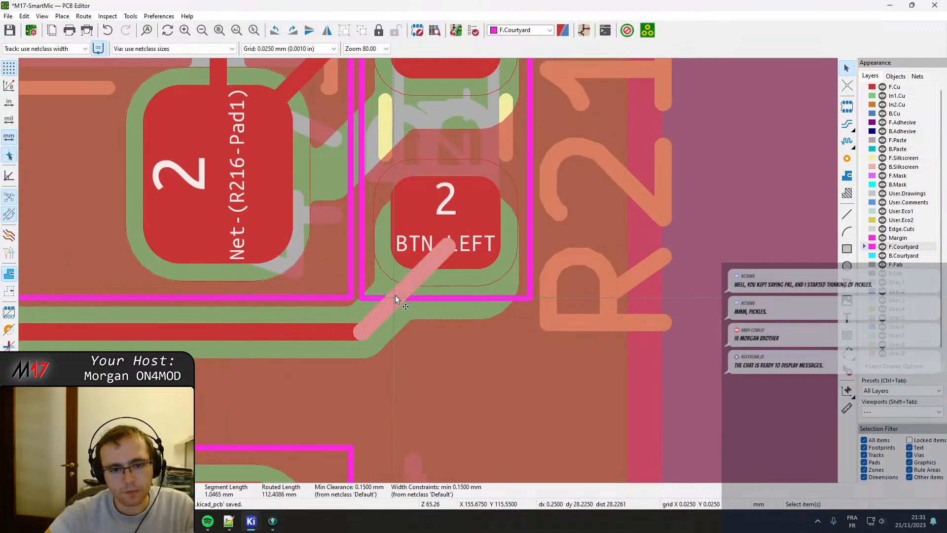
pyautogui.press('d')
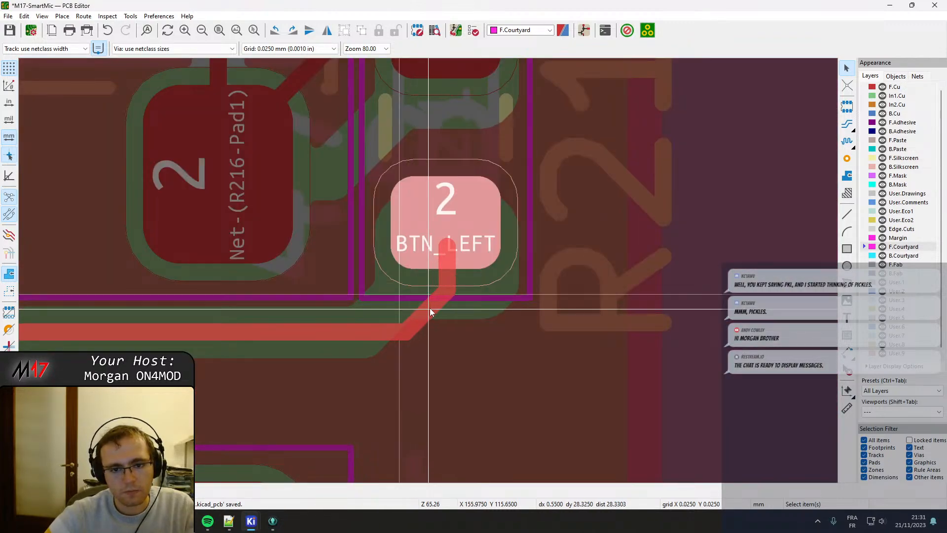
pyautogui.click(430, 308)
# Refill all copper zones on the board.
pyautogui.scroll(-5, 430, 308)
pyautogui.scroll(4, 431, 240)
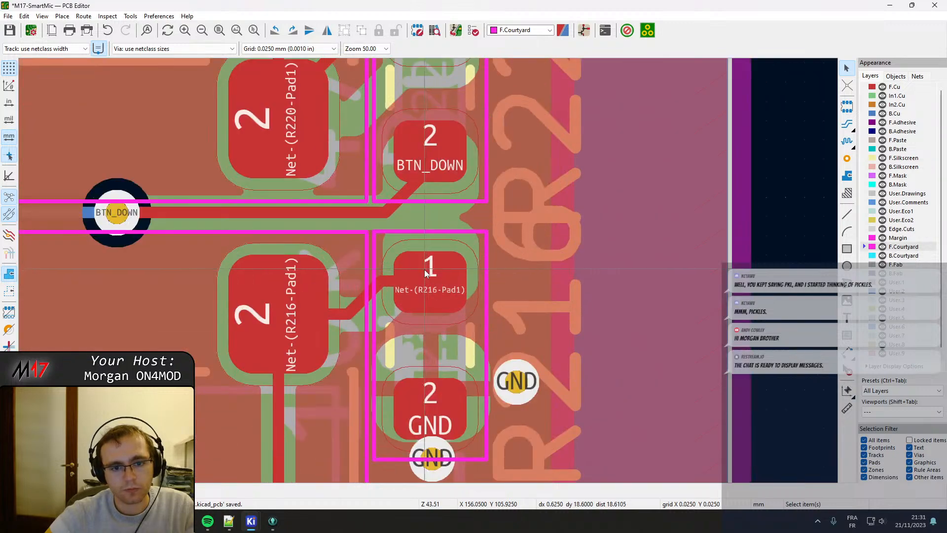
pyautogui.scroll(-1, 403, 333)
pyautogui.press('b')
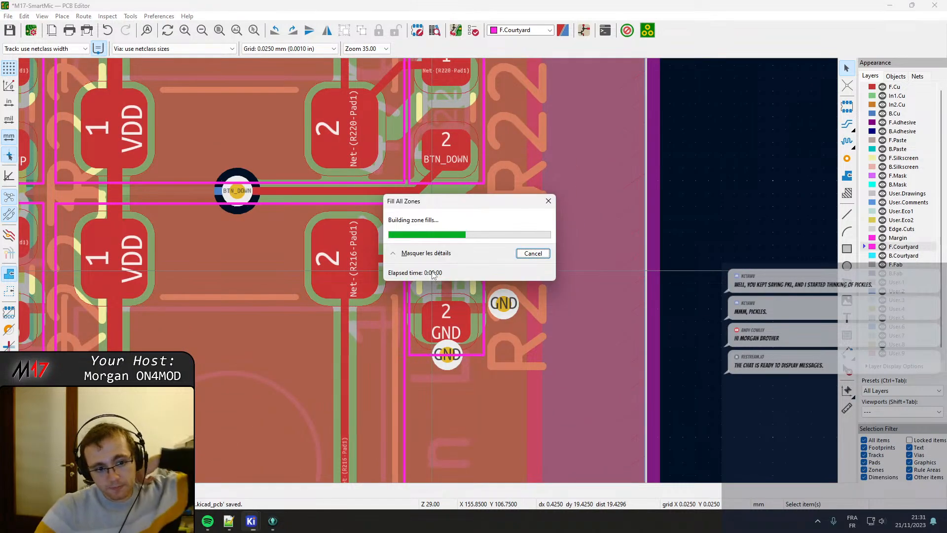
# Review the button columns and status LED area, and make F.Silkscreen the active layer to inspect the reference texts there.
pyautogui.scroll(-4, 407, 246)
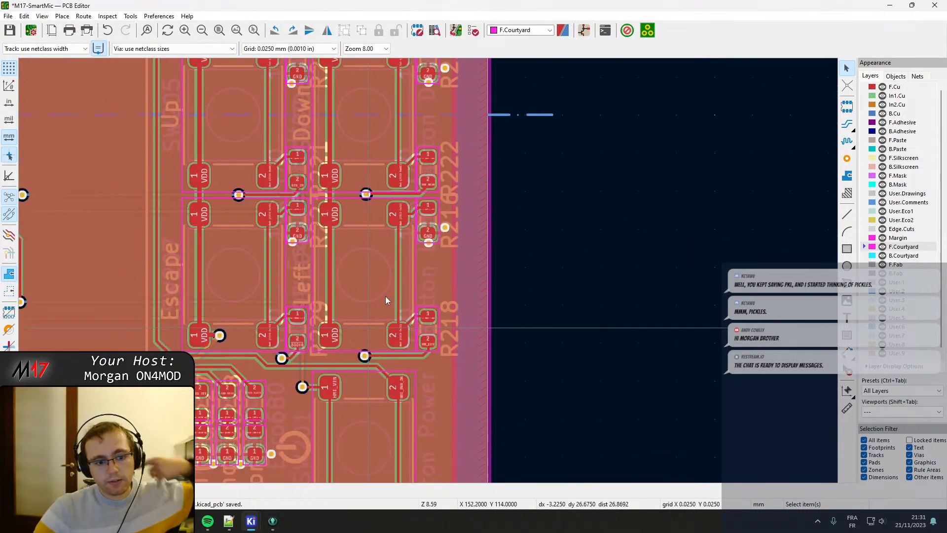
pyautogui.moveTo(386, 296); pyautogui.dragTo(447, 204, button='middle')
pyautogui.moveTo(485, 175); pyautogui.dragTo(483, 500, button='middle')
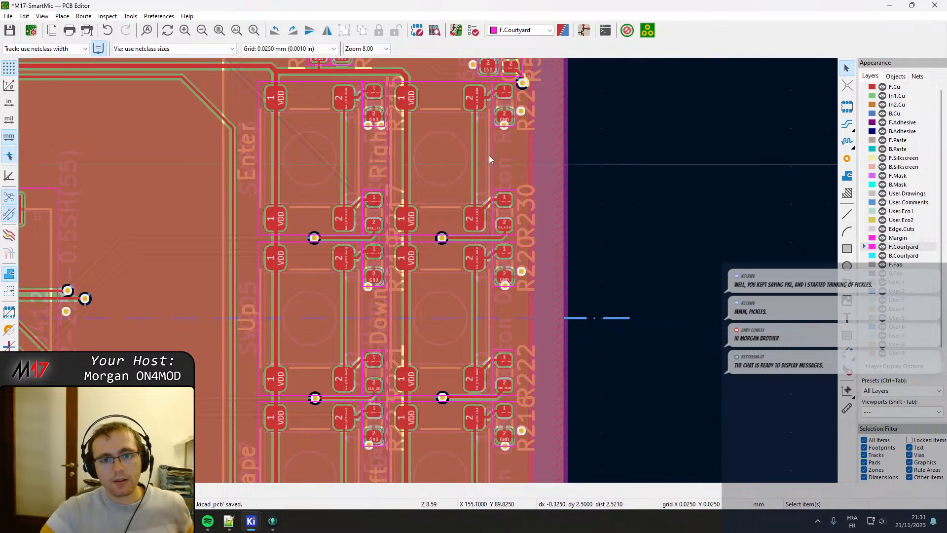
pyautogui.moveTo(396, 340); pyautogui.dragTo(442, 160, button='middle')
pyautogui.moveTo(425, 383); pyautogui.dragTo(435, 159, button='middle')
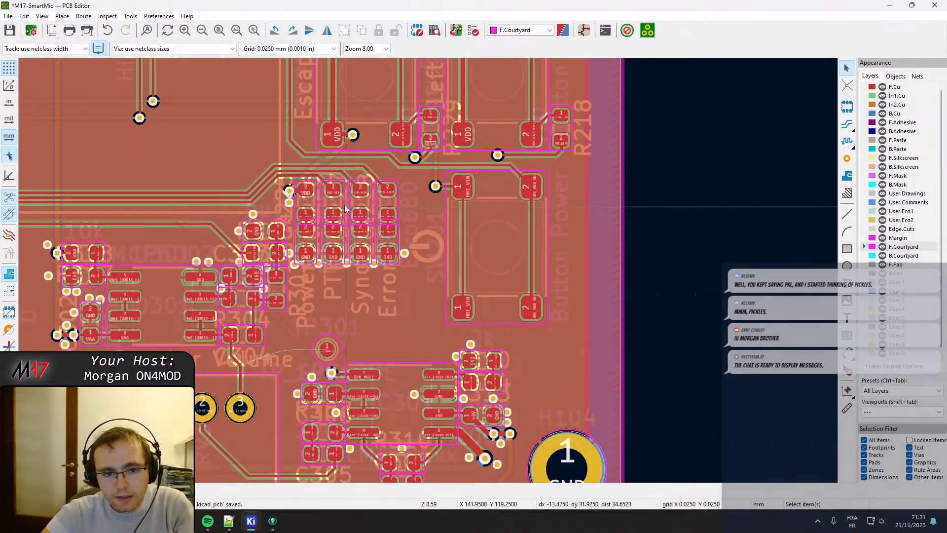
pyautogui.scroll(4, 346, 209)
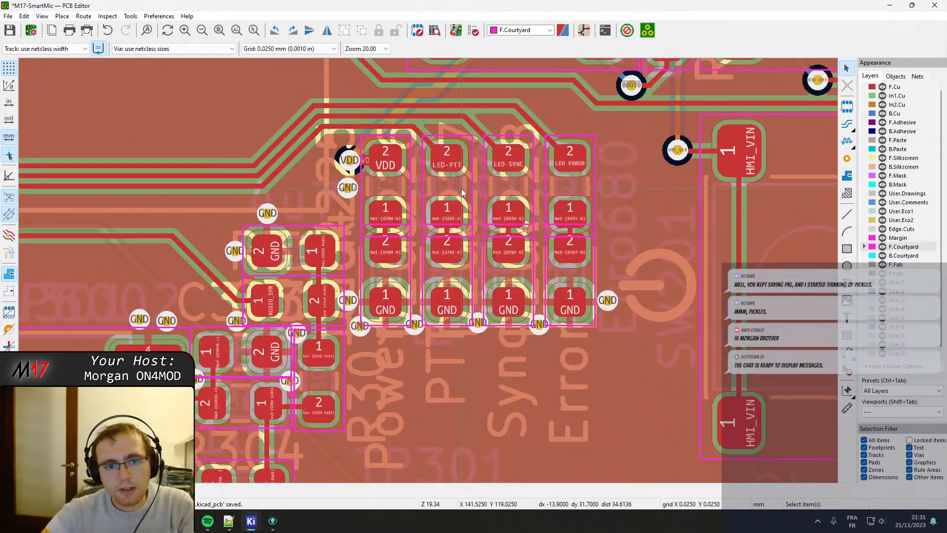
pyautogui.scroll(-3, 400, 305)
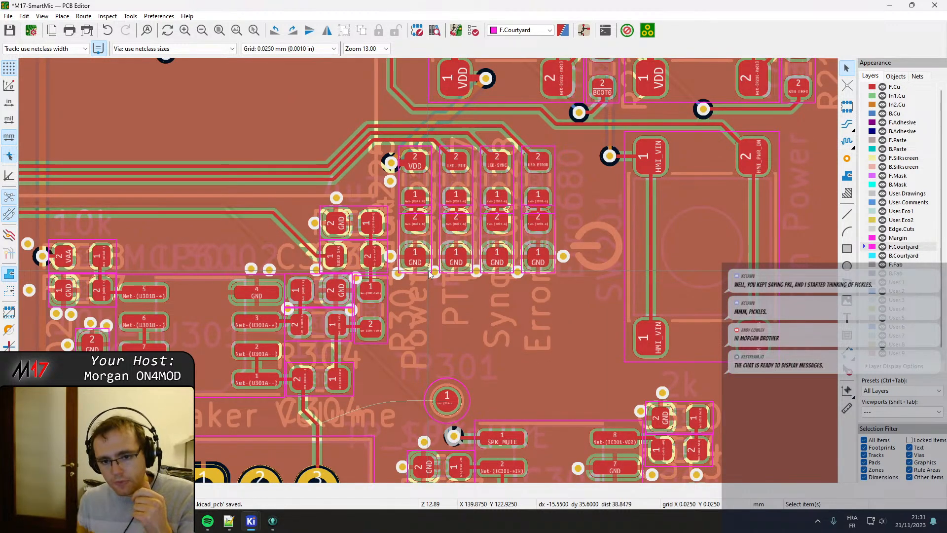
pyautogui.click(911, 158)
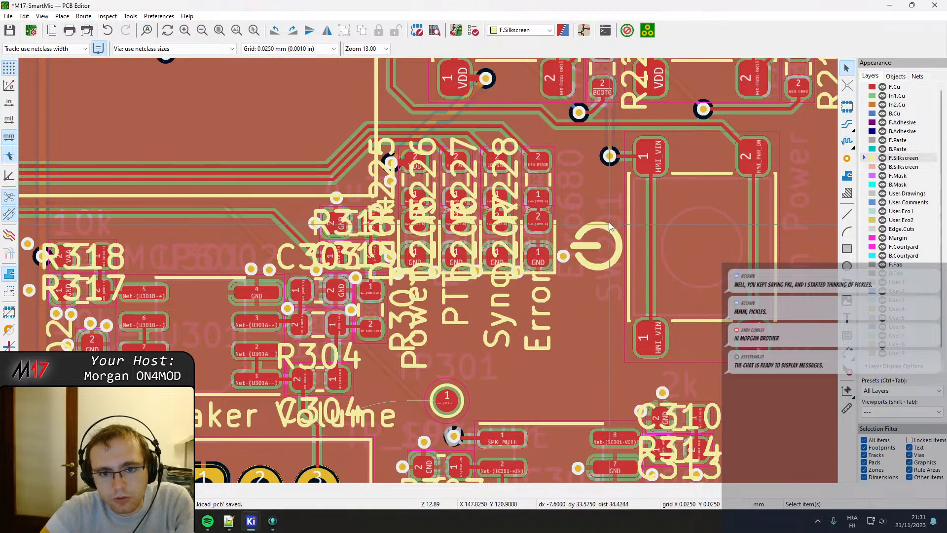
pyautogui.scroll(-6, 611, 226)
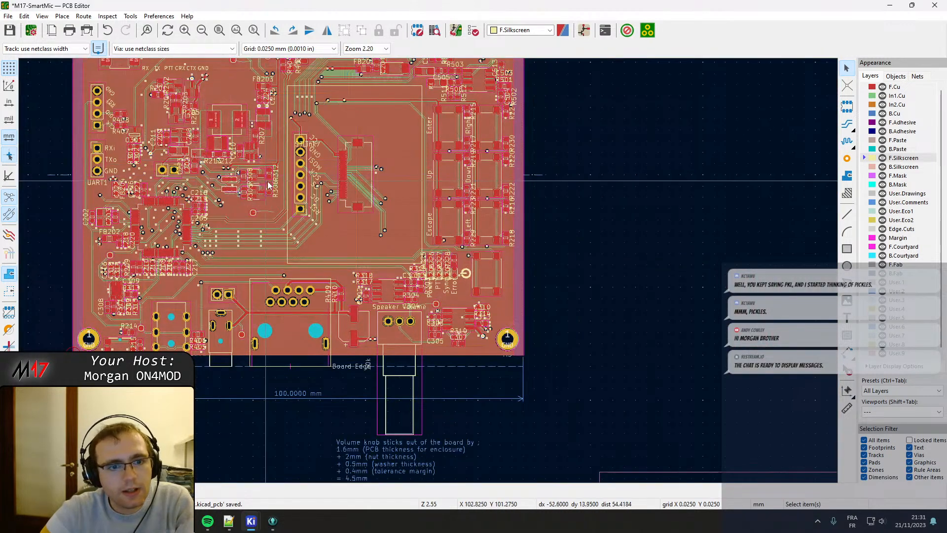
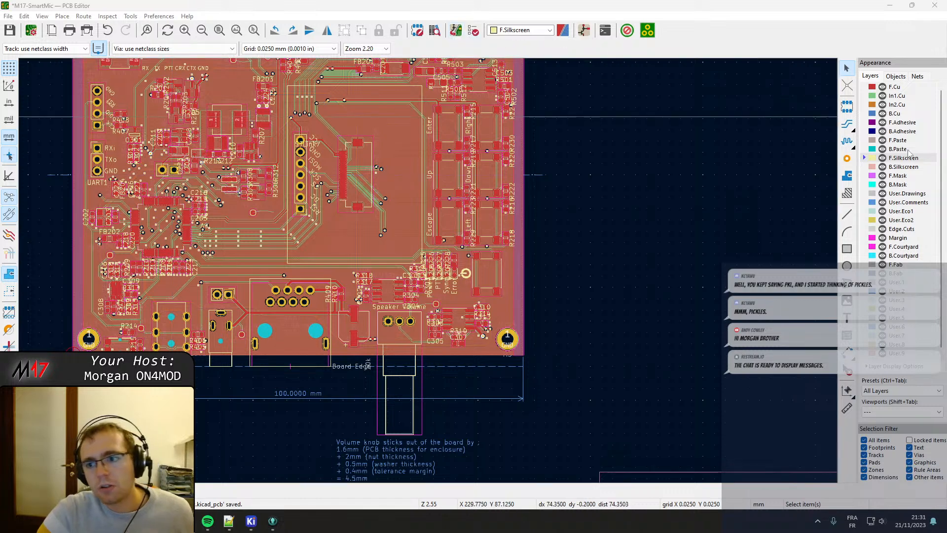
# Limit the selection filter to footprints and text, and select all matching items on the board.
pyautogui.click(864, 440)
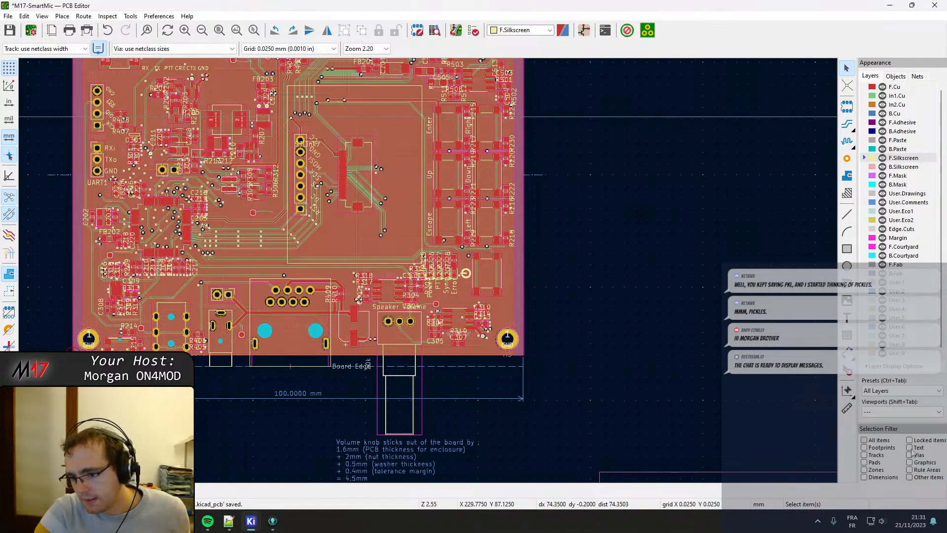
pyautogui.click(864, 448)
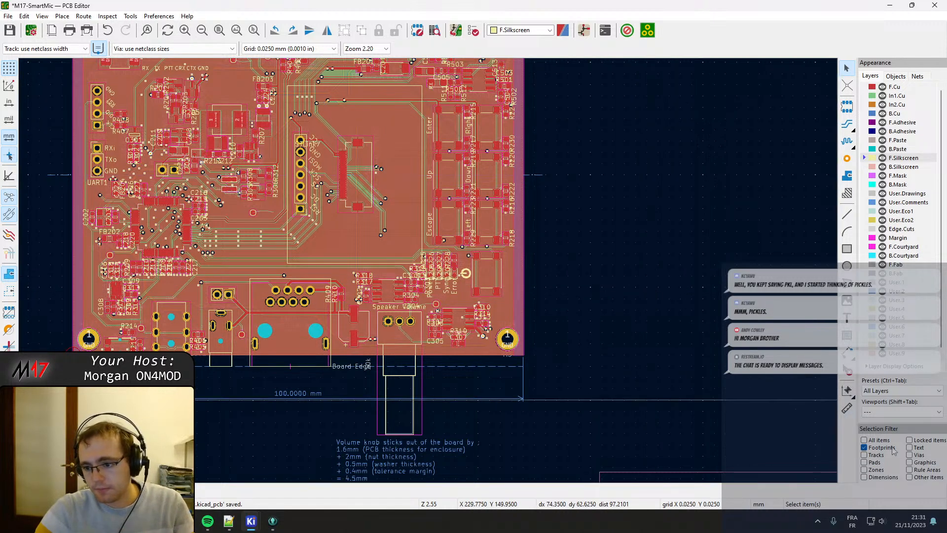
pyautogui.click(909, 447)
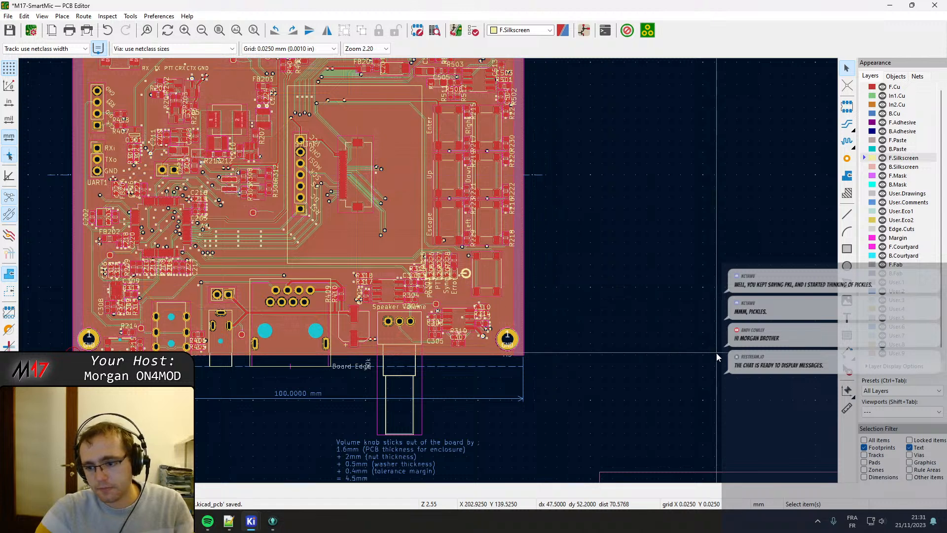
pyautogui.hotkey('ctrl', 'a')
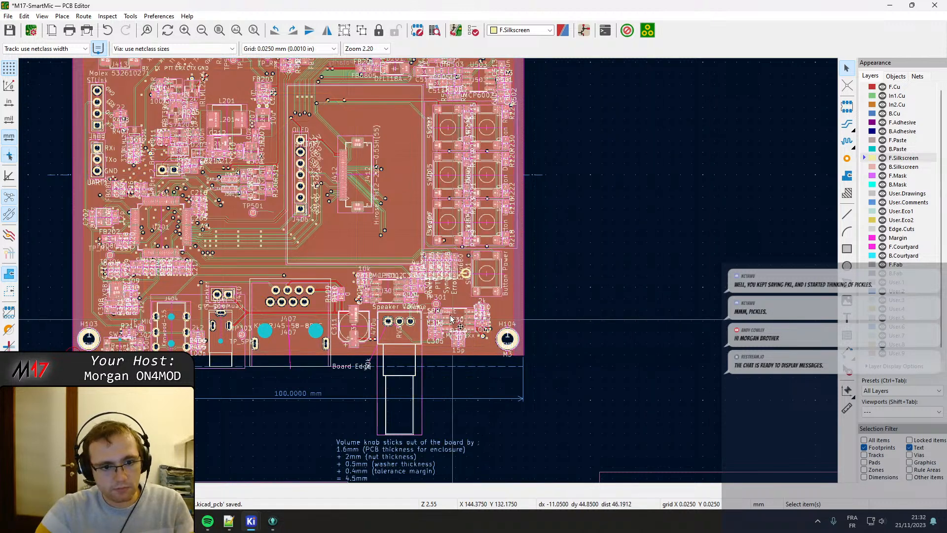
# Exclude text from the selection filter and select all footprints on the board to check the available operations.
pyautogui.click(909, 447)
pyautogui.click(707, 339)
pyautogui.hotkey('ctrl', 'a')
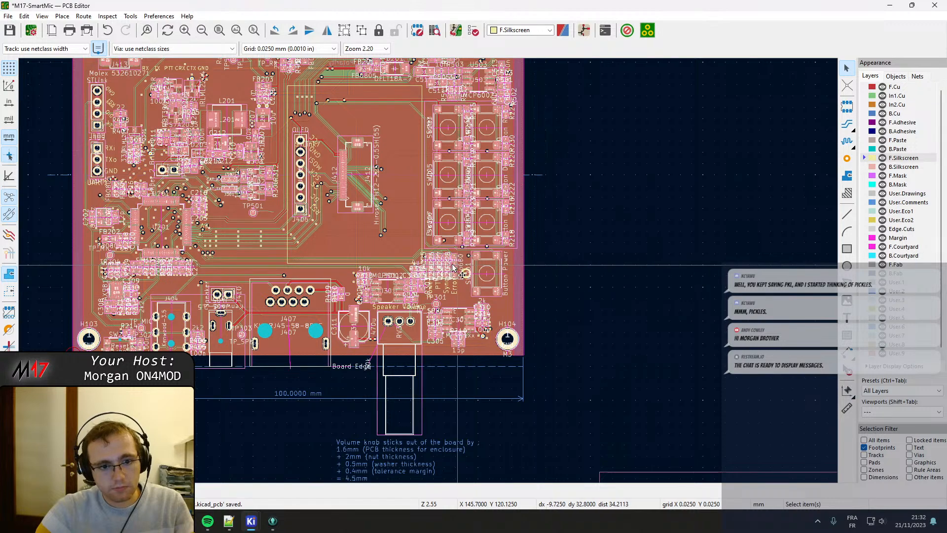
pyautogui.scroll(3, 348, 218)
pyautogui.scroll(-2, 429, 275)
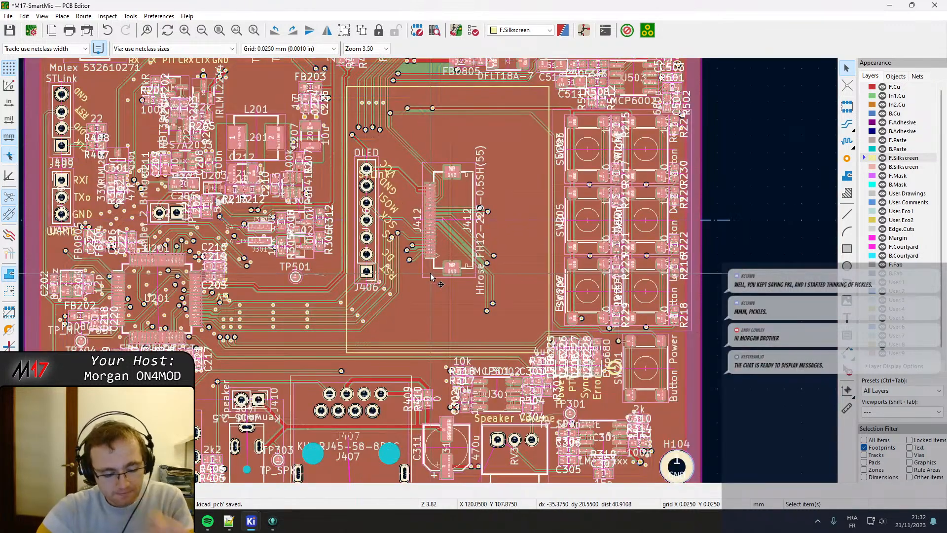
pyautogui.rightClick(448, 168)
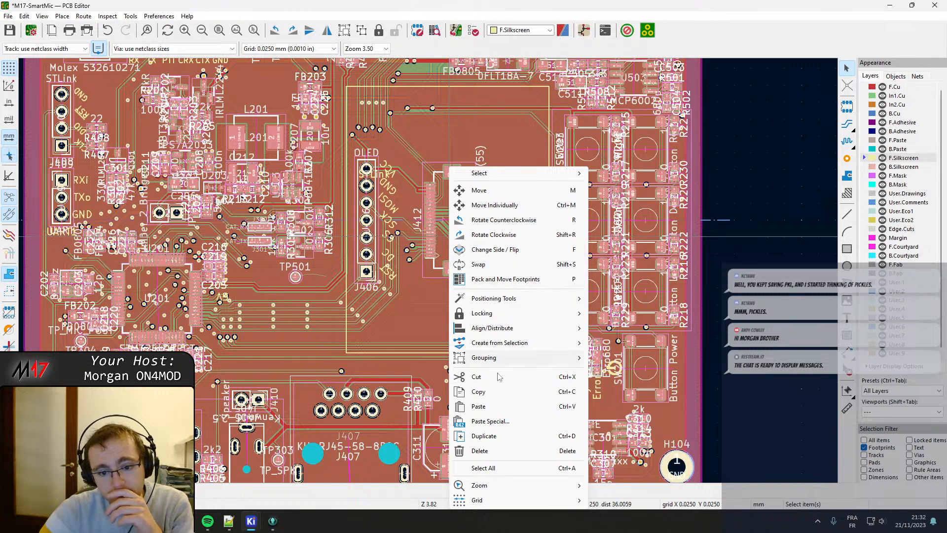
pyautogui.click(551, 1)
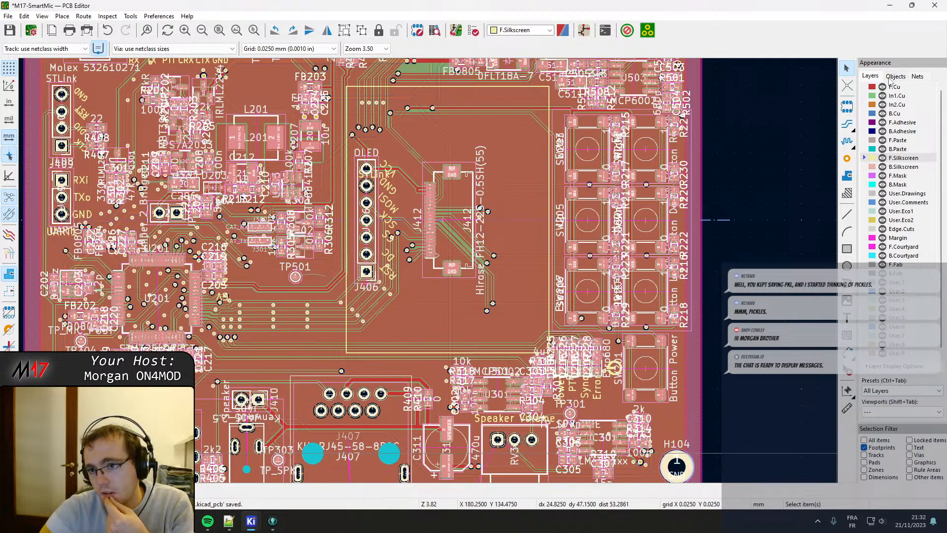
# Hide all layers except F.Silkscreen, try selecting all footprints, and clear the selection.
pyautogui.rightClick(896, 156)
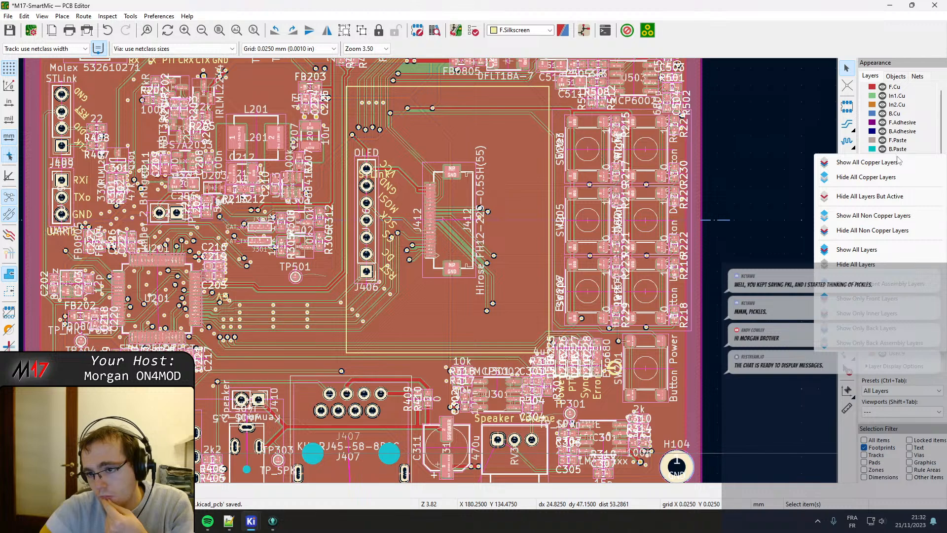
pyautogui.click(869, 196)
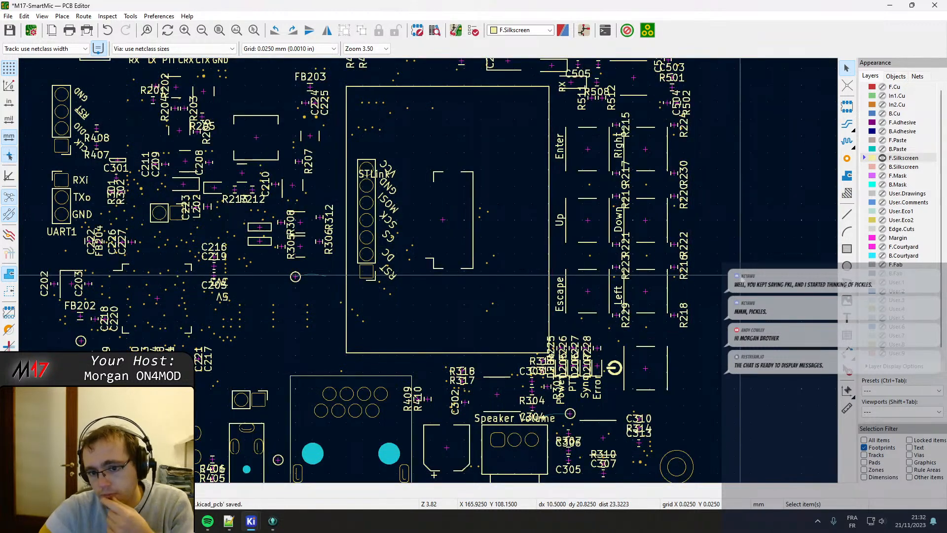
pyautogui.hotkey('ctrl', 'a')
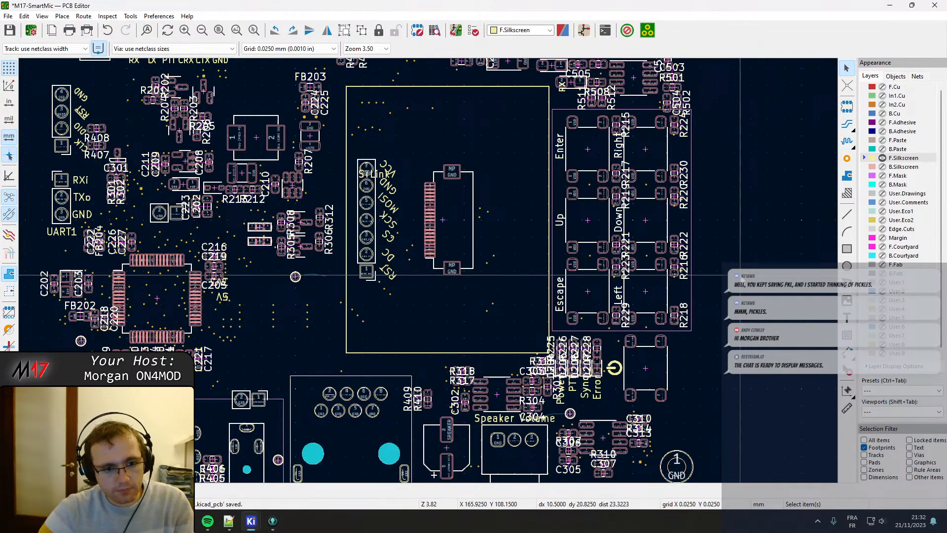
pyautogui.click(589, 247)
pyautogui.scroll(-1, 589, 247)
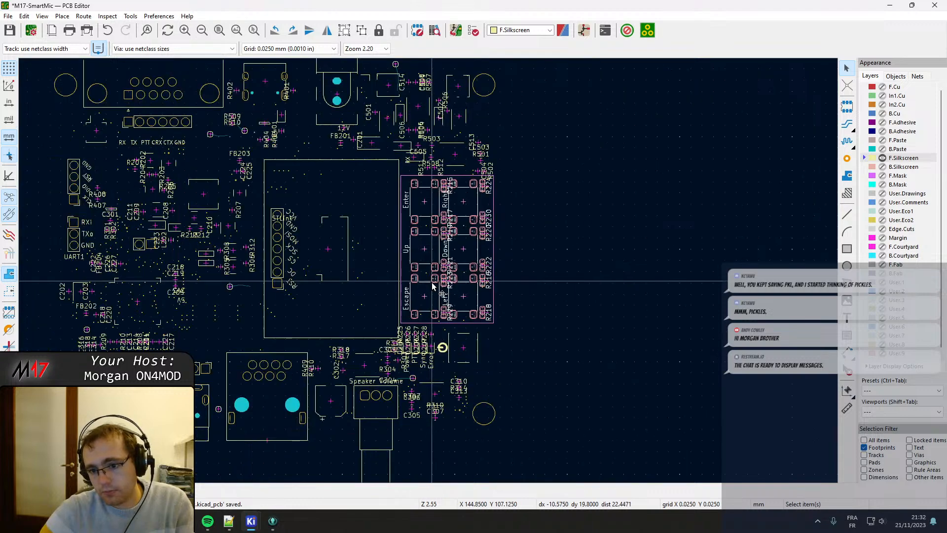
pyautogui.scroll(2, 435, 282)
pyautogui.click(691, 362)
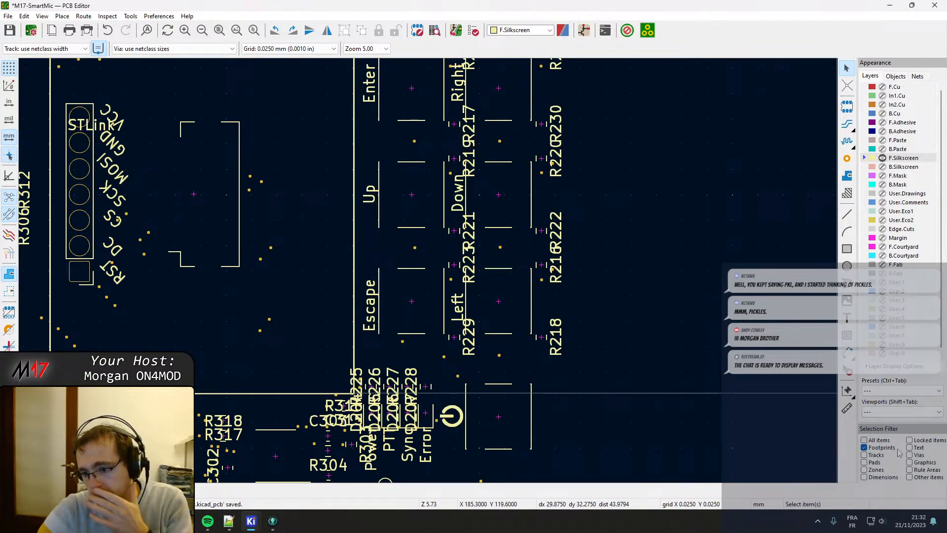
# Switch the selection filter from footprints to text only.
pyautogui.click(878, 449)
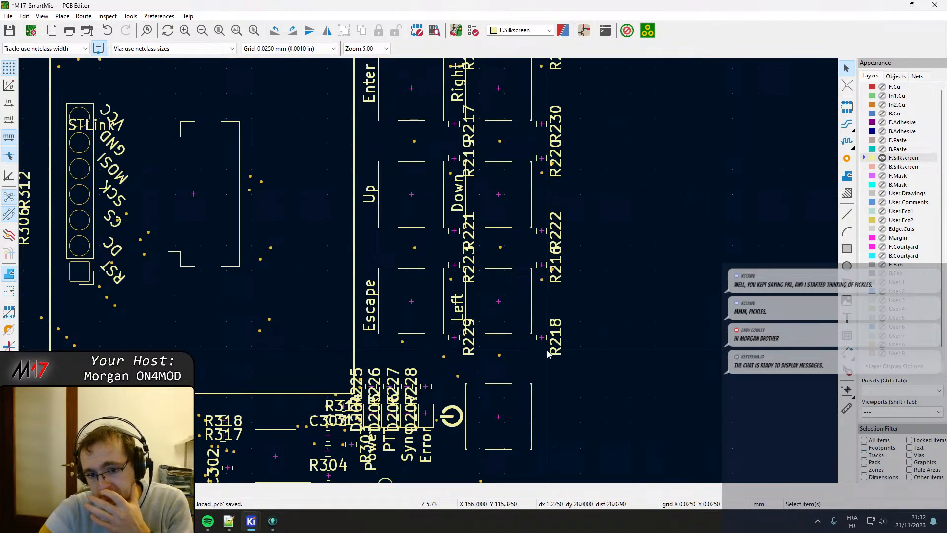
pyautogui.click(879, 448)
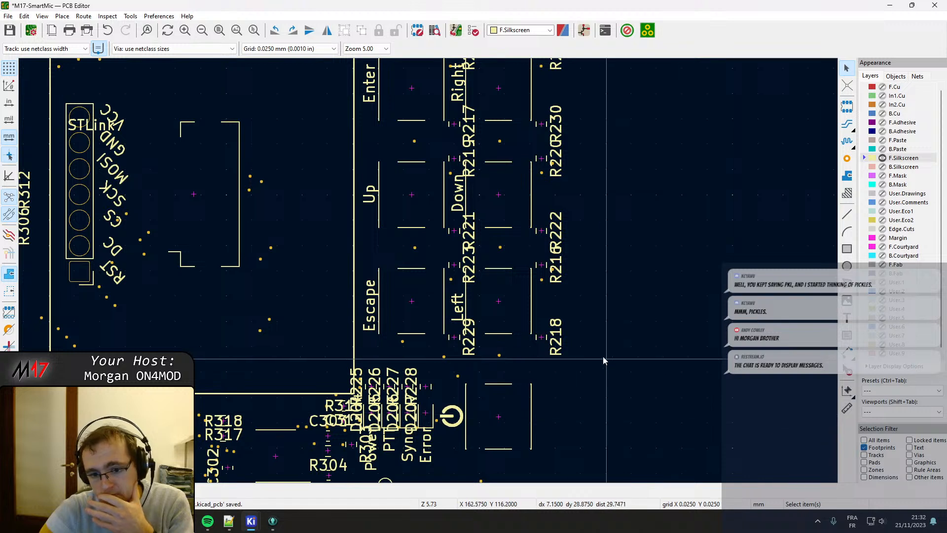
pyautogui.click(910, 448)
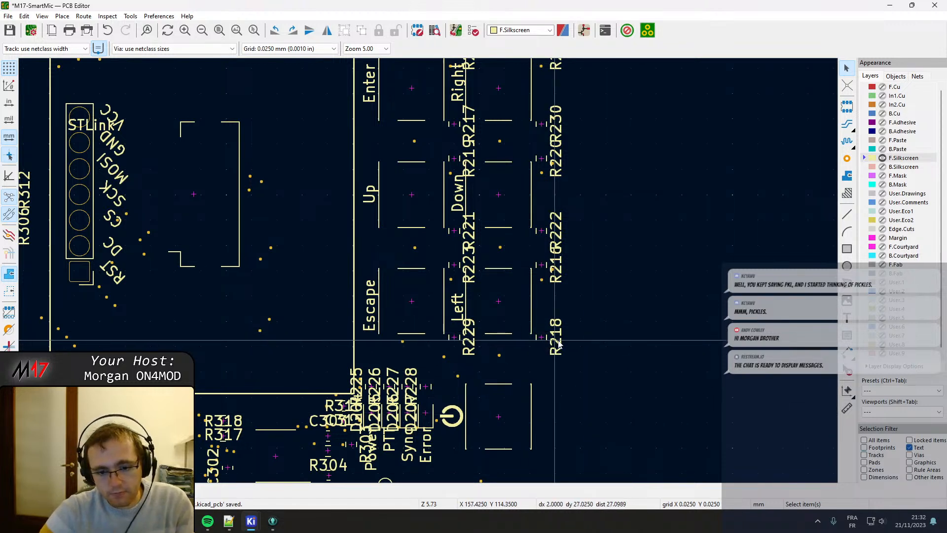
# Show all copper layers alongside F.Silkscreen, try selecting all text on the board, and clear the selection.
pyautogui.rightClick(891, 159)
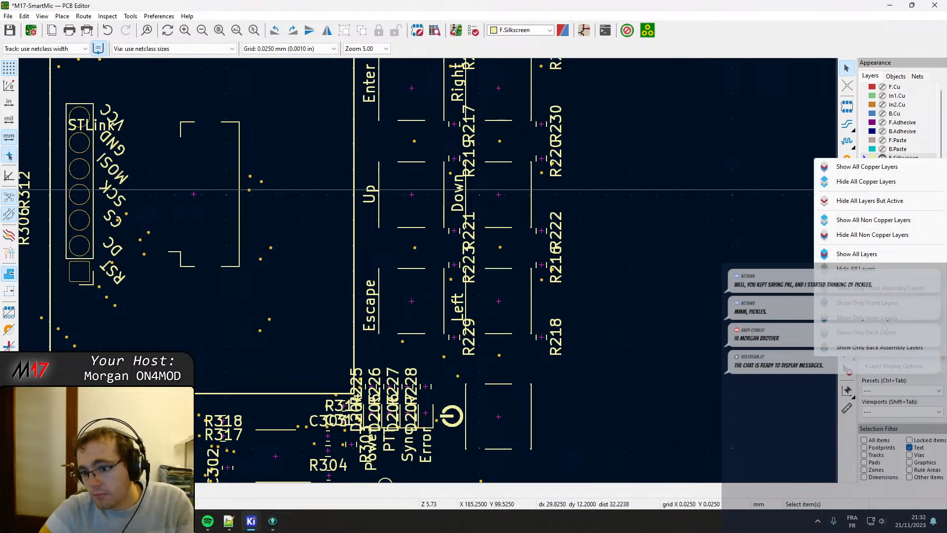
pyautogui.click(878, 167)
pyautogui.hotkey('ctrl', 'a')
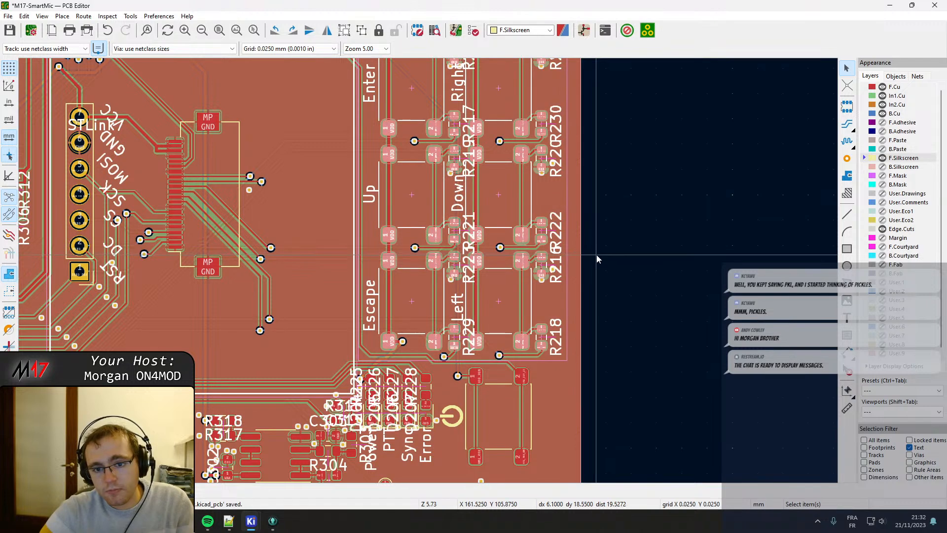
pyautogui.scroll(3, 580, 345)
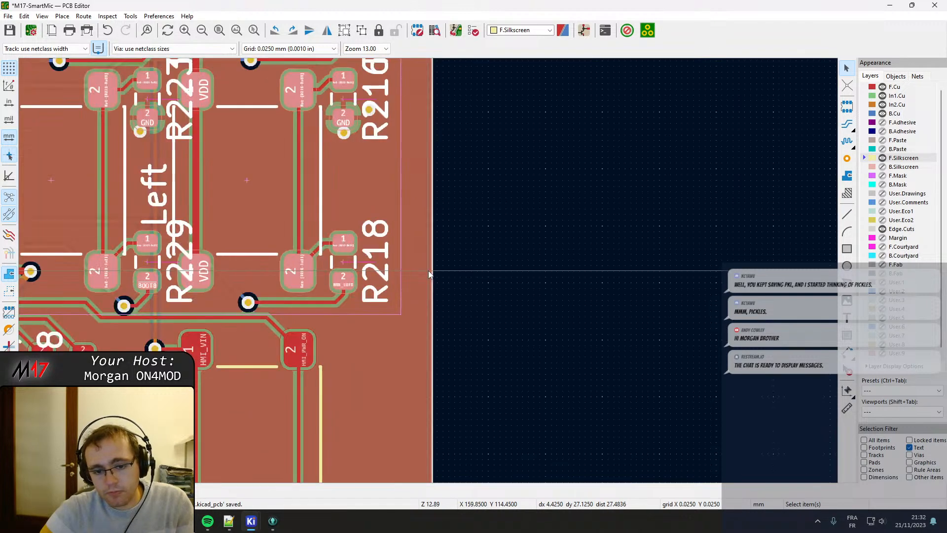
pyautogui.click(472, 255)
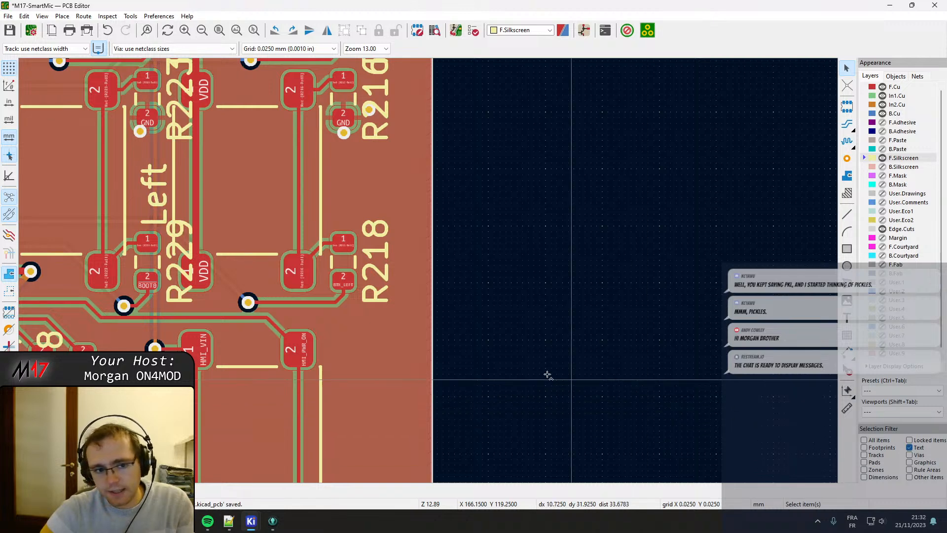
# Undo the last copper zone fill and refill all zones on the board.
pyautogui.hotkey('ctrl', 'z')
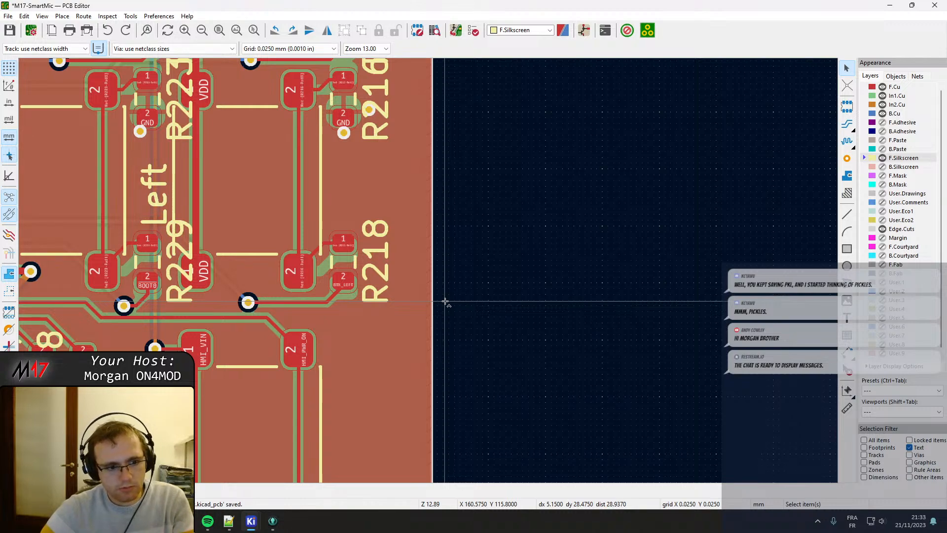
pyautogui.scroll(-3, 428, 271)
pyautogui.scroll(2, 428, 270)
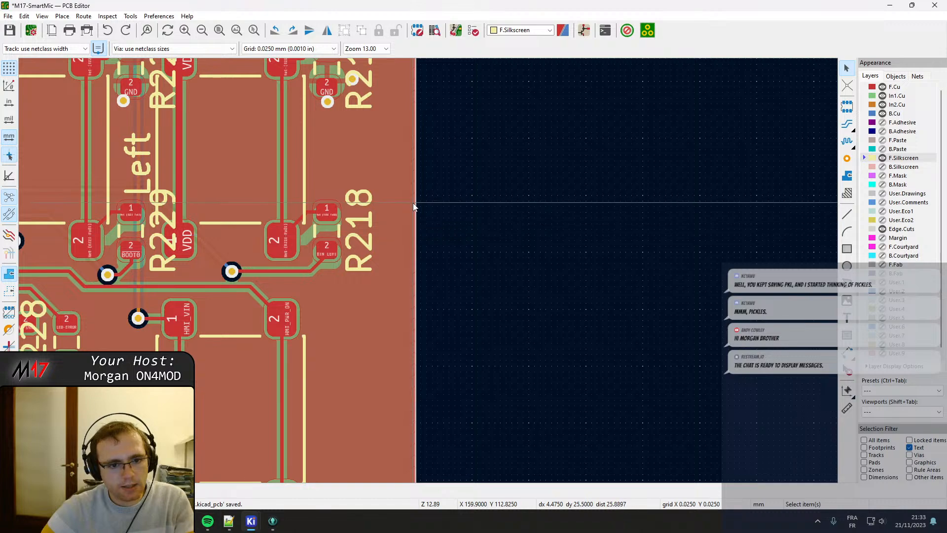
pyautogui.scroll(-3, 428, 271)
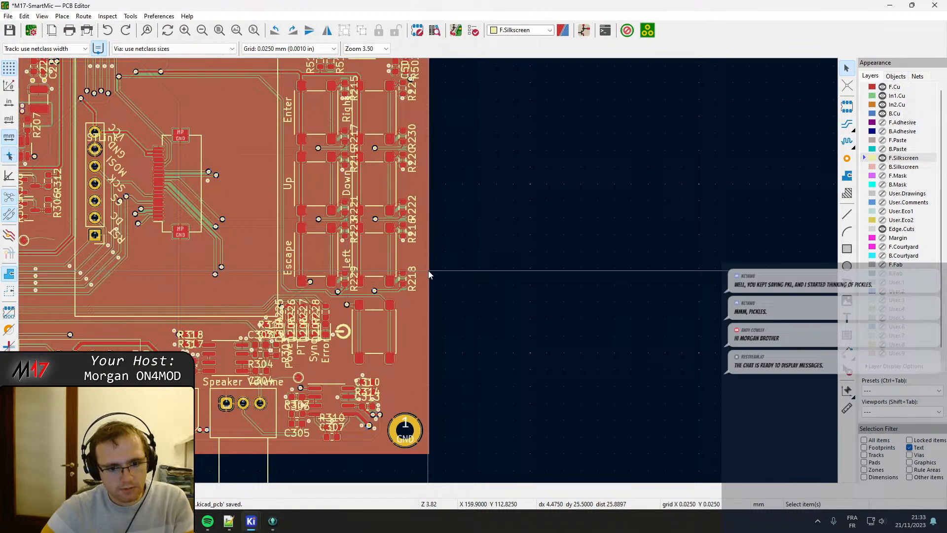
pyautogui.press('b')
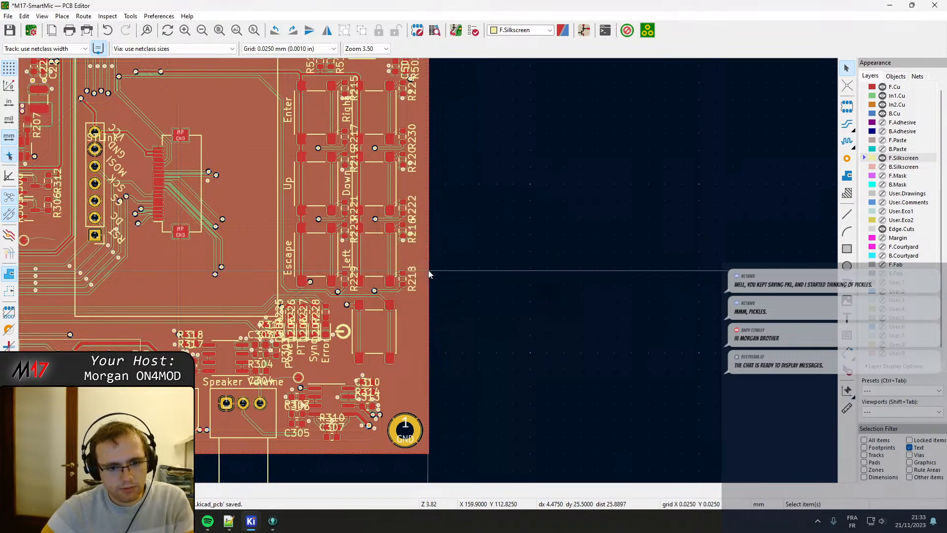
# Enable only text in the selection filter and select everything to check which items around the buttons are included.
pyautogui.scroll(3, 428, 270)
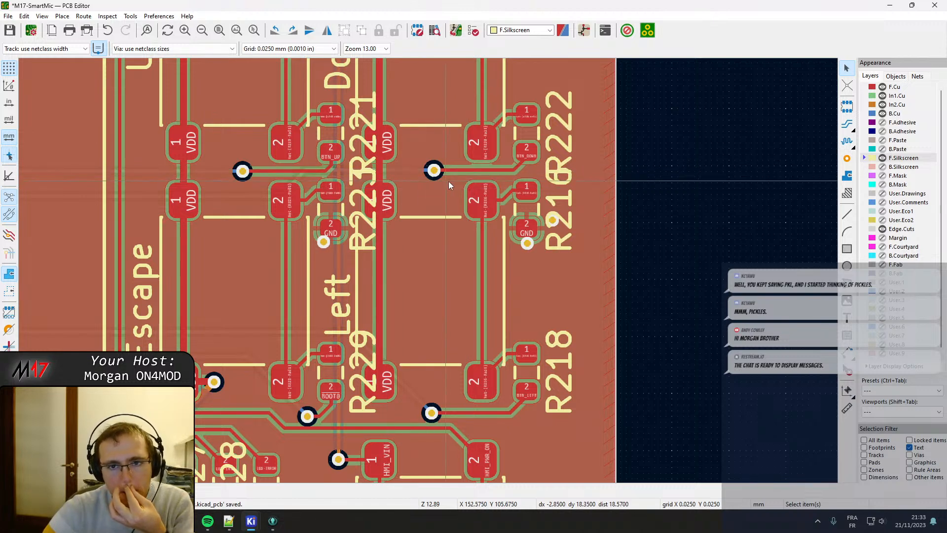
pyautogui.scroll(2, 565, 197)
pyautogui.scroll(-3, 428, 274)
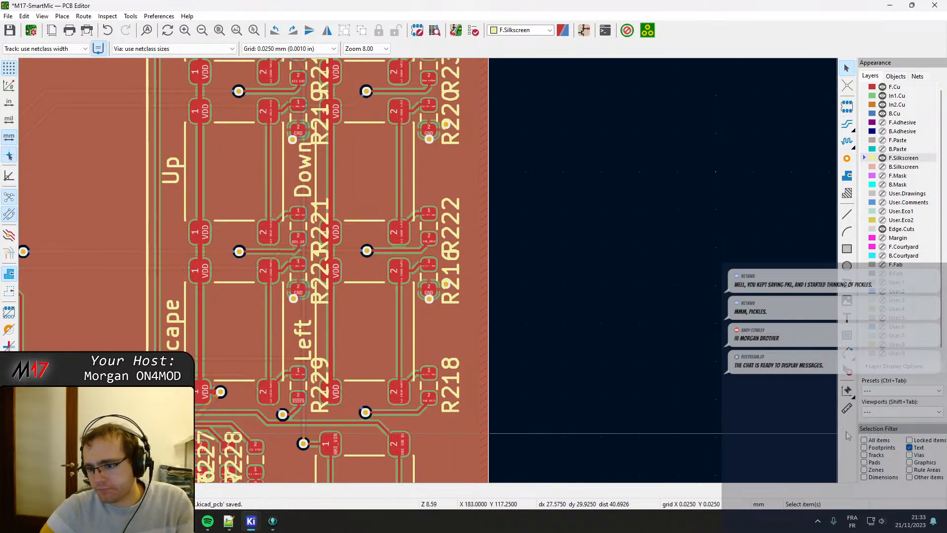
pyautogui.click(909, 448)
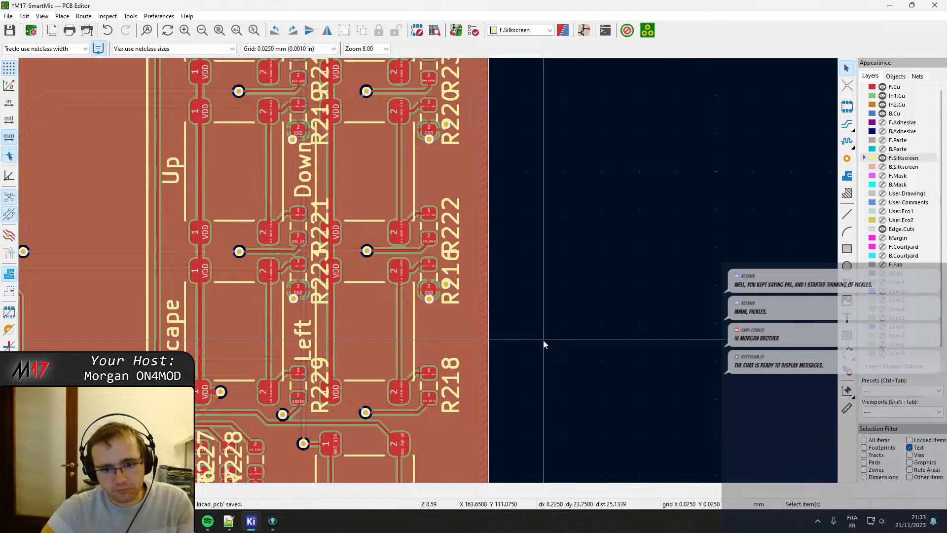
pyautogui.hotkey('ctrl', 'a')
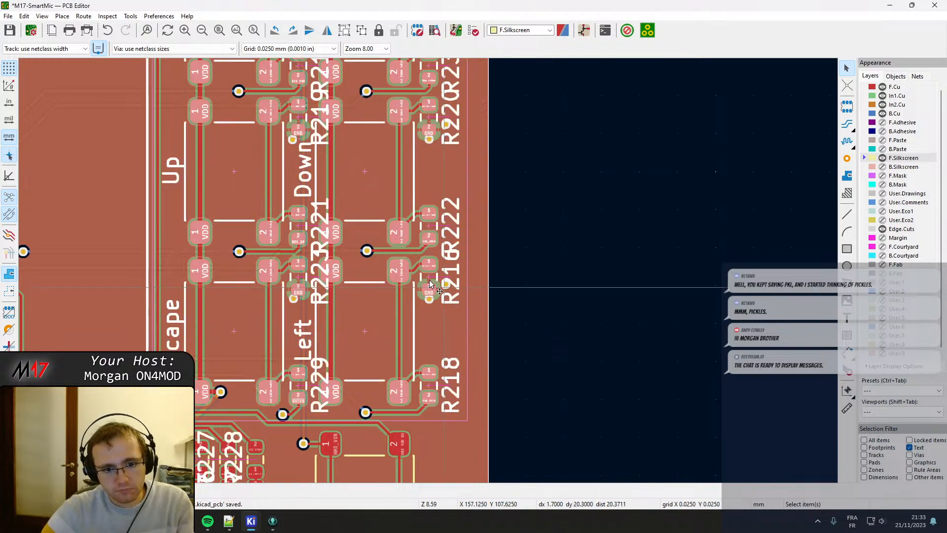
pyautogui.scroll(-5, 413, 324)
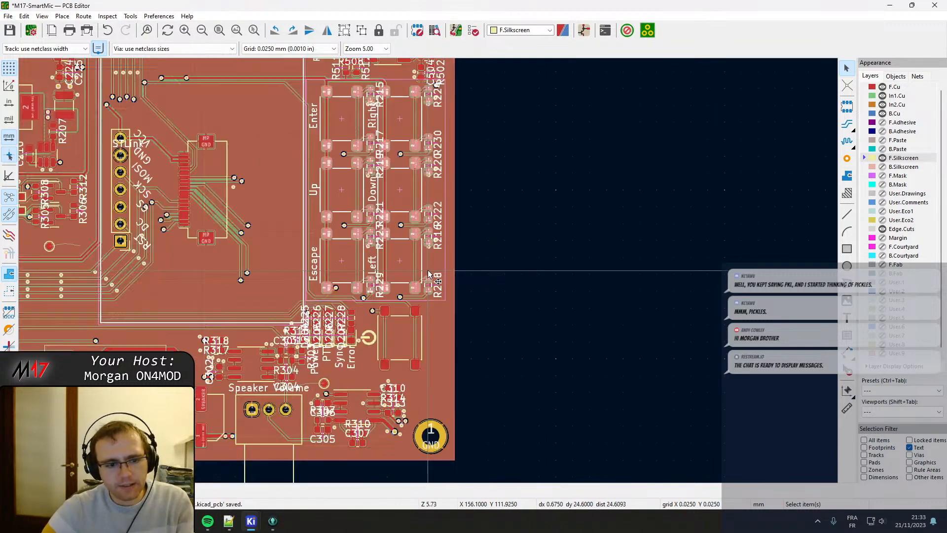
pyautogui.scroll(4, 464, 249)
pyautogui.scroll(-1, 617, 243)
# Examine the silkscreen texts across the board, from the button columns and upper connectors to the microcontroller area.
pyautogui.moveTo(536, 268); pyautogui.dragTo(226, 288, button='middle')
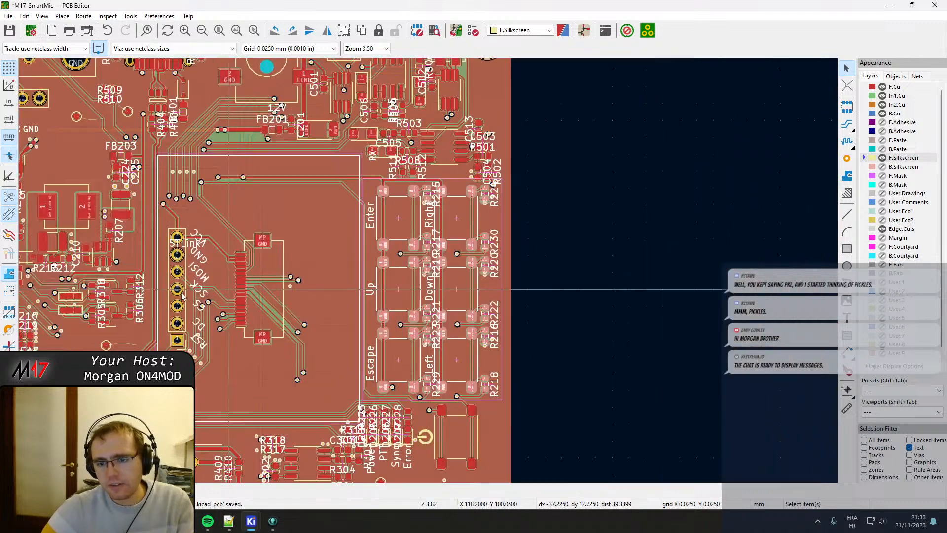
pyautogui.scroll(-1, 226, 289)
pyautogui.scroll(2, 576, 226)
pyautogui.scroll(2, 427, 271)
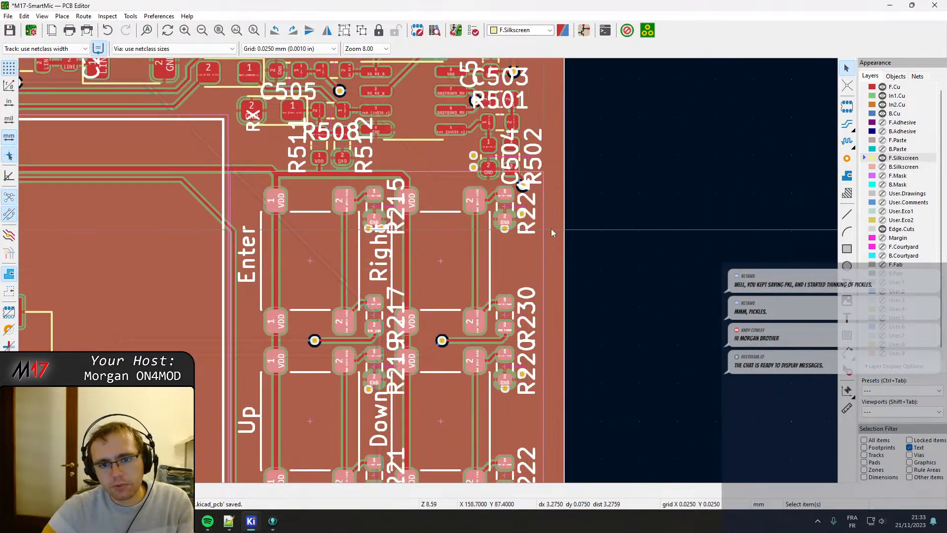
pyautogui.moveTo(395, 163); pyautogui.dragTo(420, 191, button='middle')
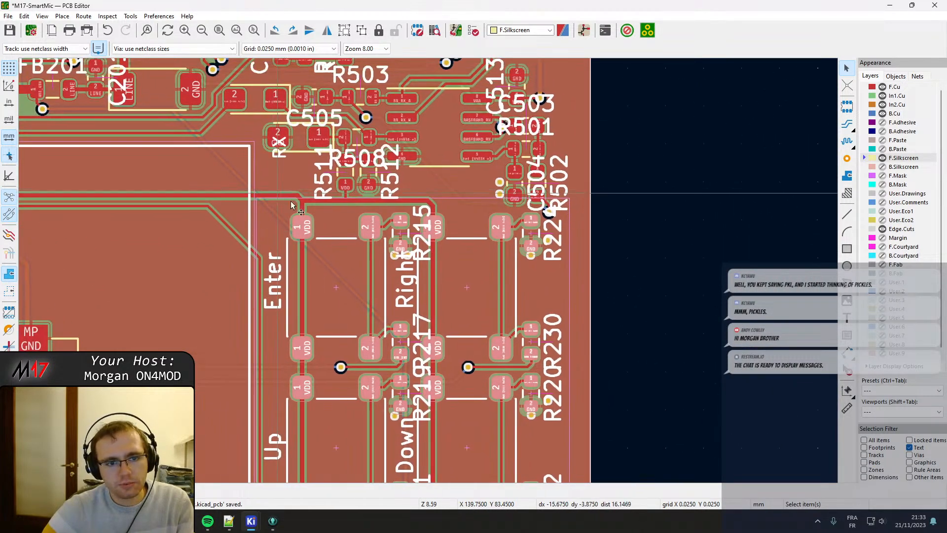
pyautogui.scroll(-3, 487, 257)
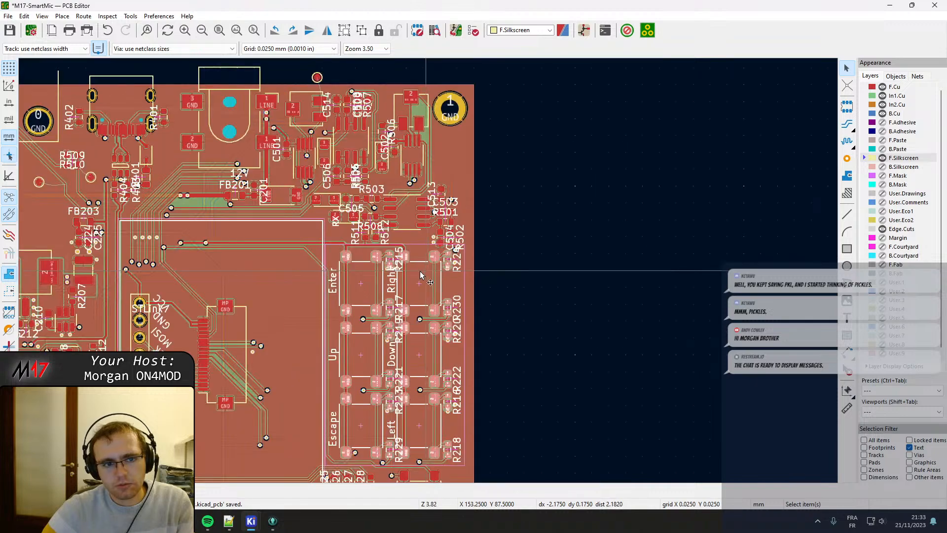
pyautogui.moveTo(212, 372); pyautogui.dragTo(525, 301, button='middle')
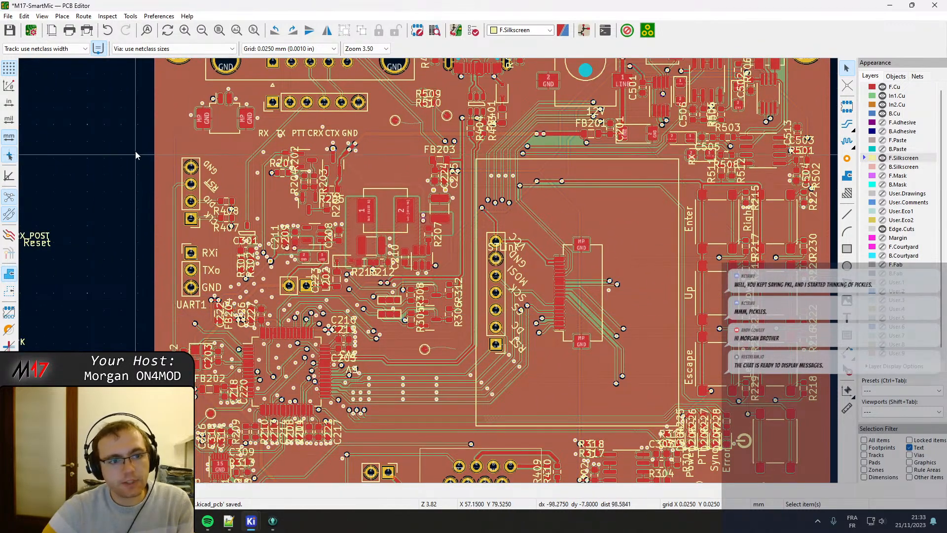
pyautogui.moveTo(131, 117); pyautogui.dragTo(496, 453)
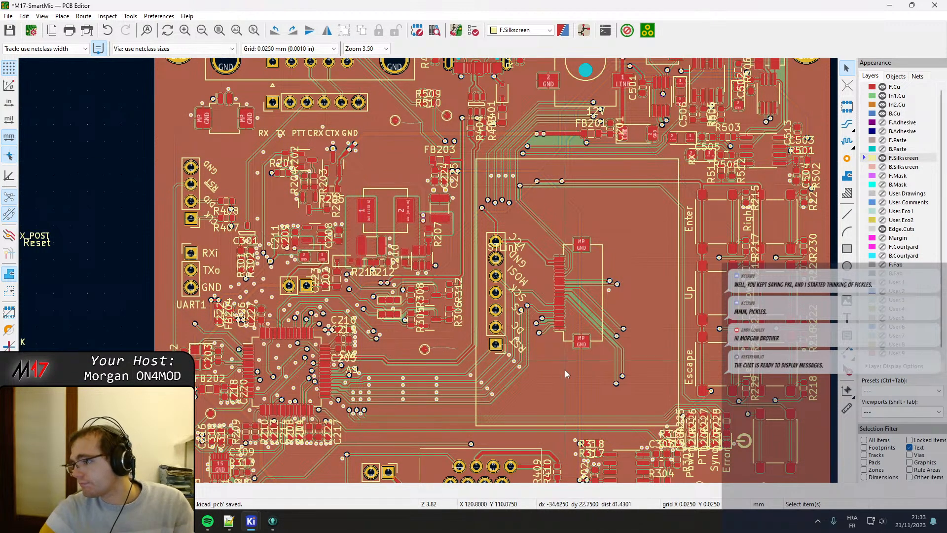
# Show the object properties, limit the selection filter to footprints, and select every footprint on the board.
pyautogui.moveTo(273, 521)
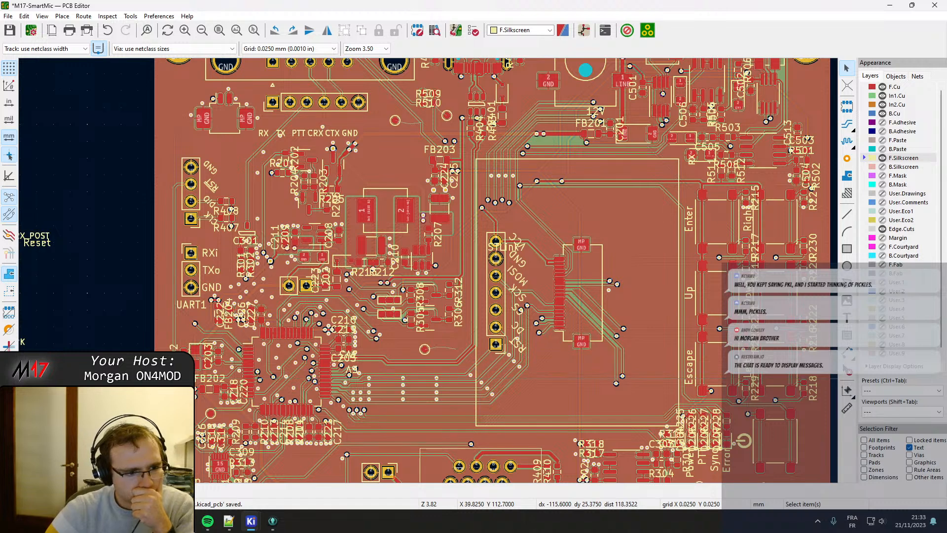
pyautogui.click(9, 381)
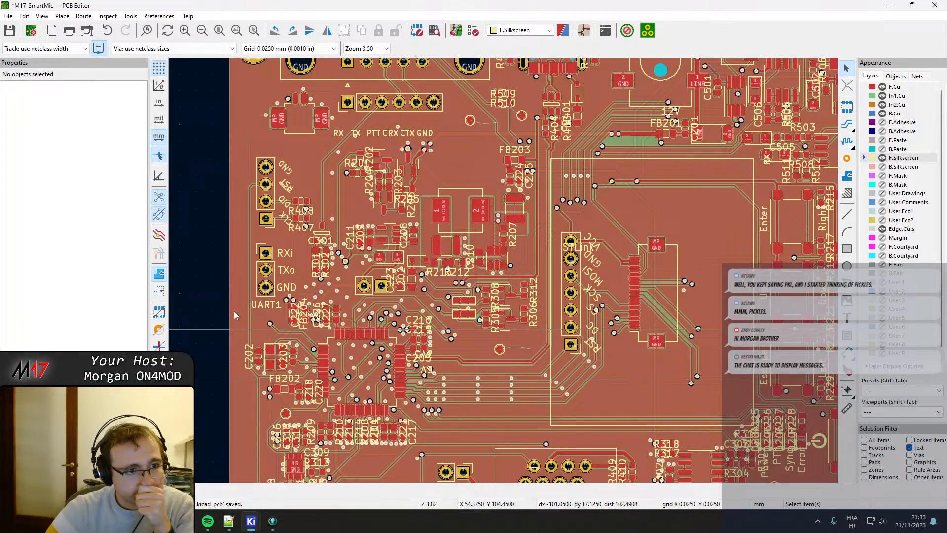
pyautogui.click(909, 447)
pyautogui.click(864, 447)
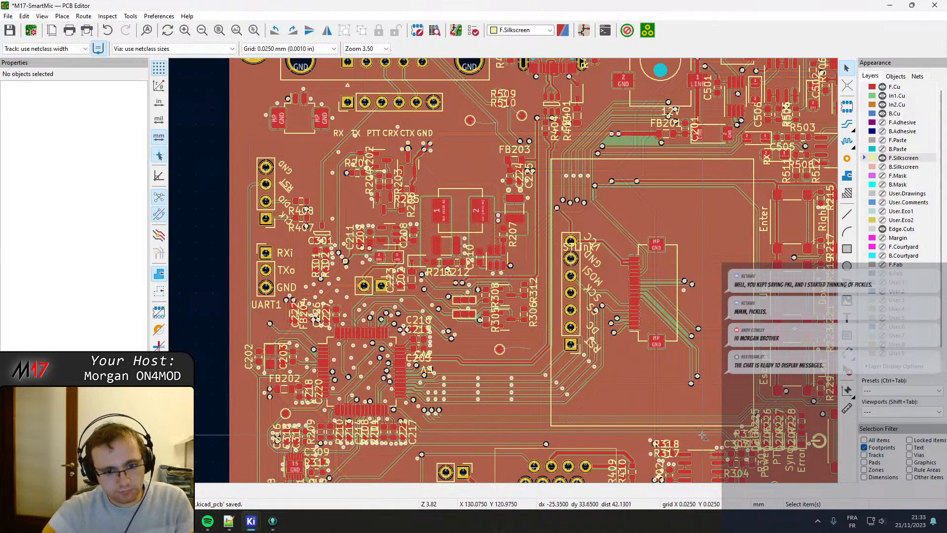
pyautogui.click(447, 232)
pyautogui.press('Escape')
pyautogui.hotkey('ctrl', 'a')
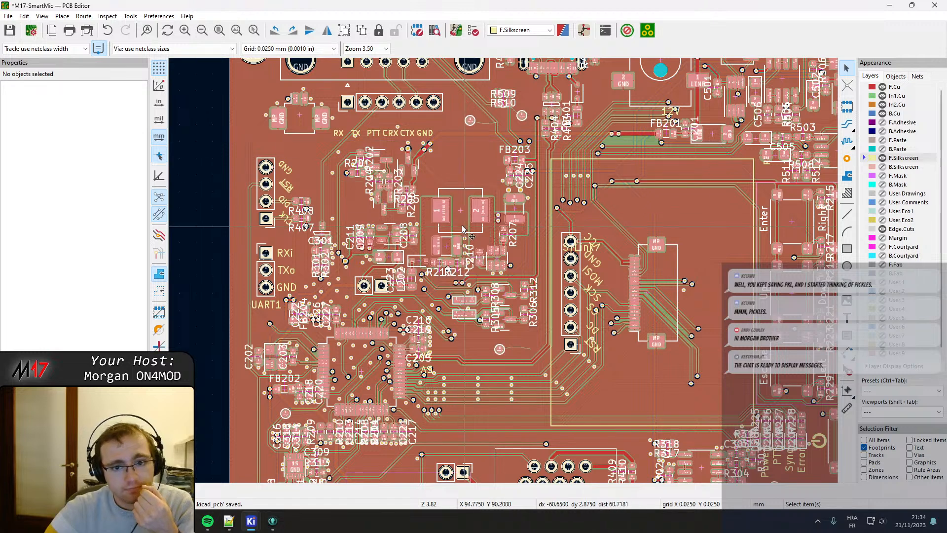
# Check the shared properties of the large inductor footprint and the adjacent +12V component, and hide the properties again.
pyautogui.click(463, 224)
pyautogui.keyDown('shift'); pyautogui.click(516, 208); pyautogui.keyUp('shift')
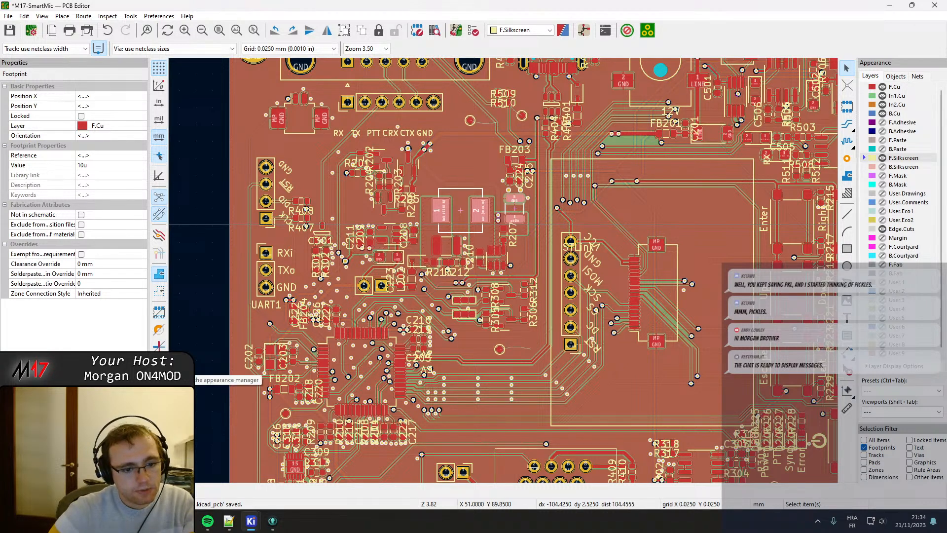
pyautogui.press('Escape')
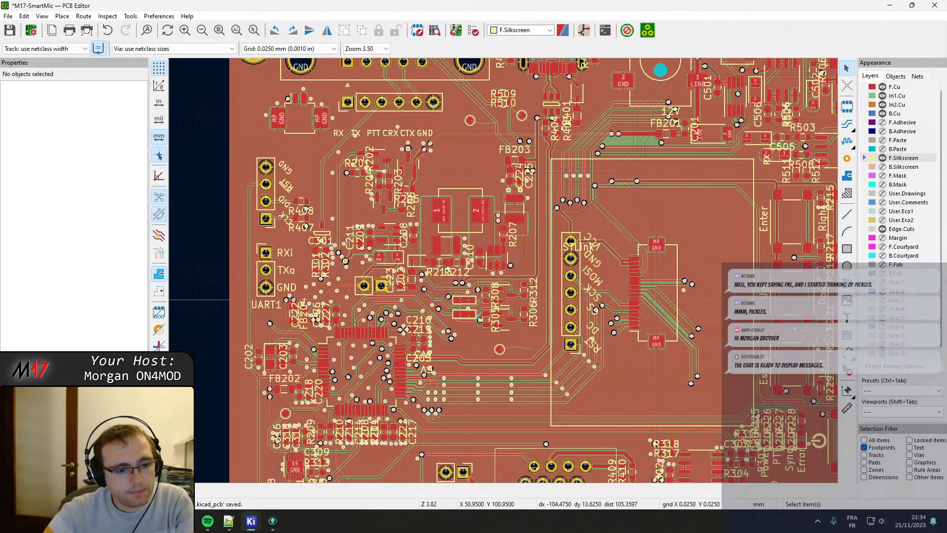
pyautogui.click(160, 387)
# Allow all item types in the selection filter and select the R402, R509 and R510 reference texts.
pyautogui.scroll(-1, 373, 243)
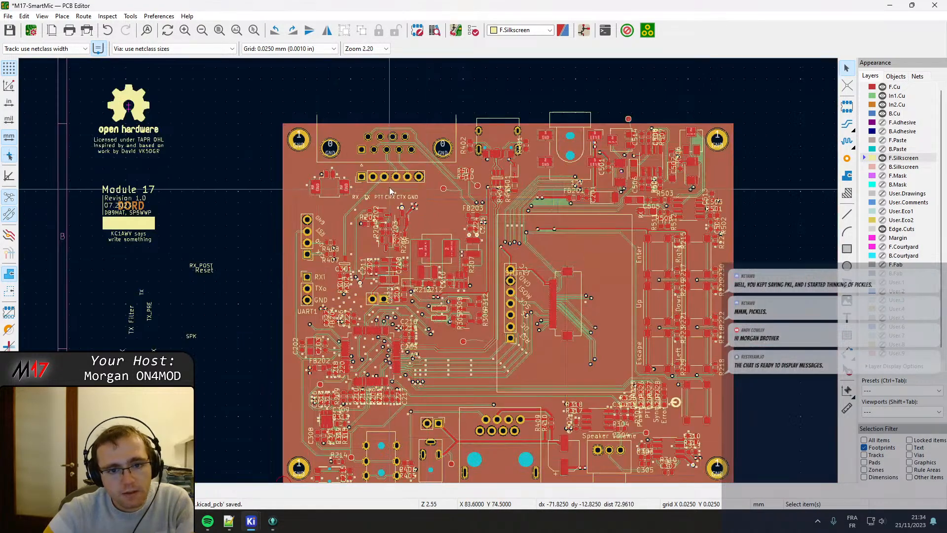
pyautogui.scroll(3, 392, 183)
pyautogui.moveTo(660, 259); pyautogui.dragTo(210, 277, button='middle')
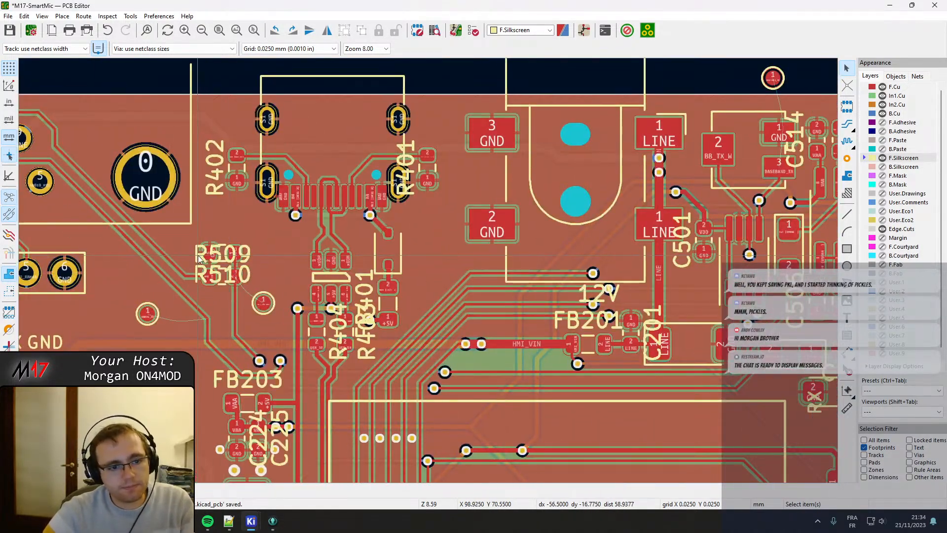
pyautogui.click(210, 278)
pyautogui.click(197, 274)
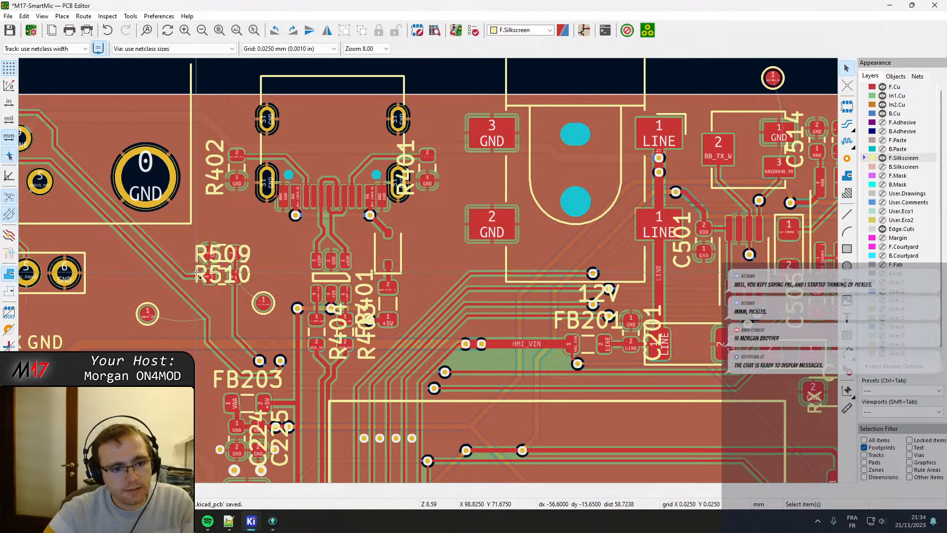
pyautogui.scroll(1, 196, 273)
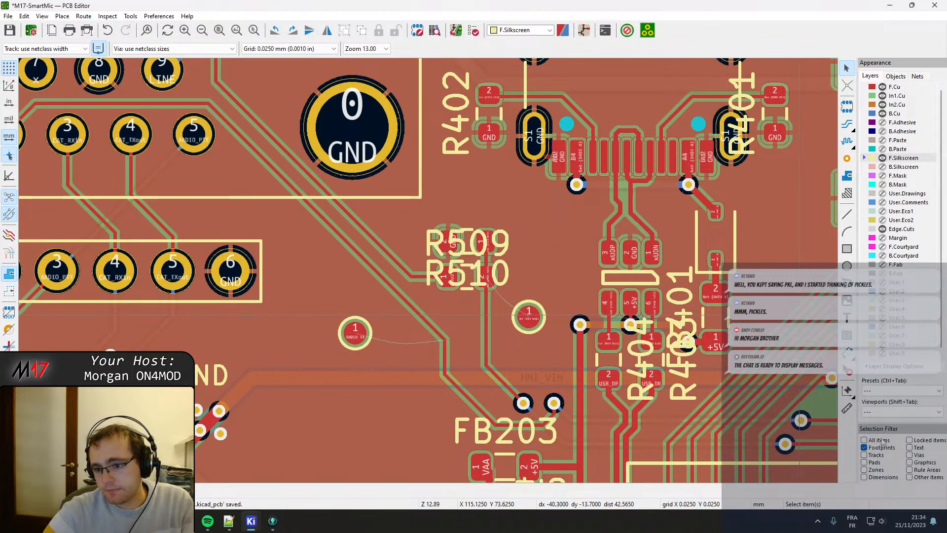
pyautogui.click(430, 252)
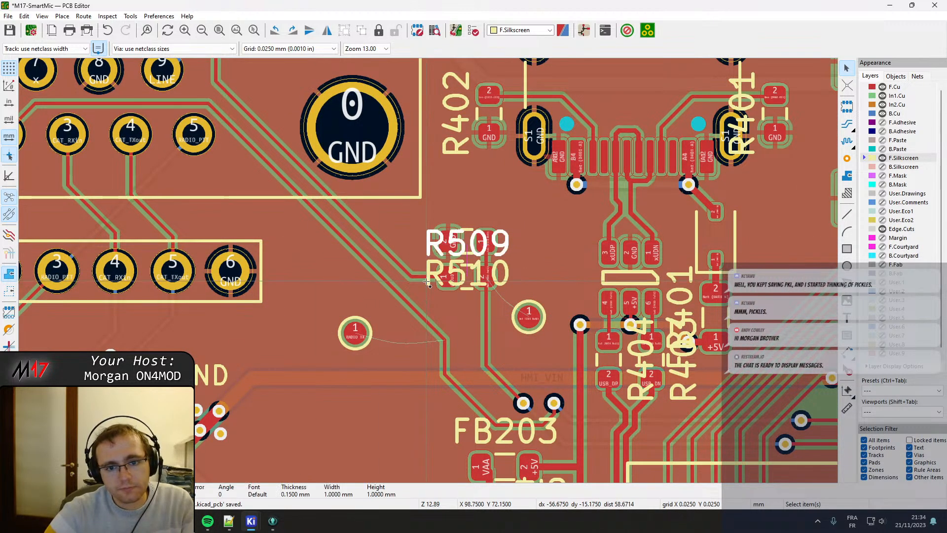
pyautogui.keyDown('shift'); pyautogui.click(430, 278); pyautogui.keyUp('shift')
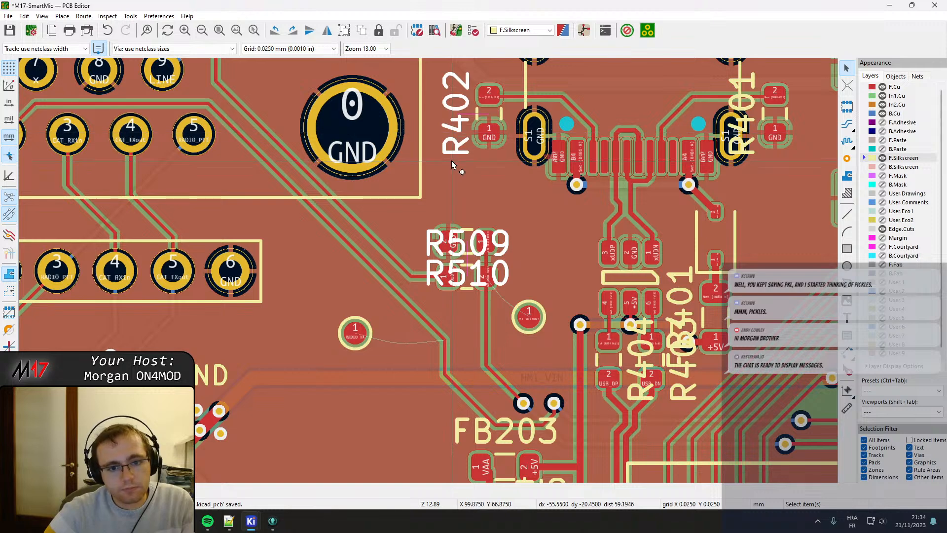
# Try rotating the R402, R509 and R510 reference texts together, undo the rotation, and check the actions available for the selection.
pyautogui.press('r')
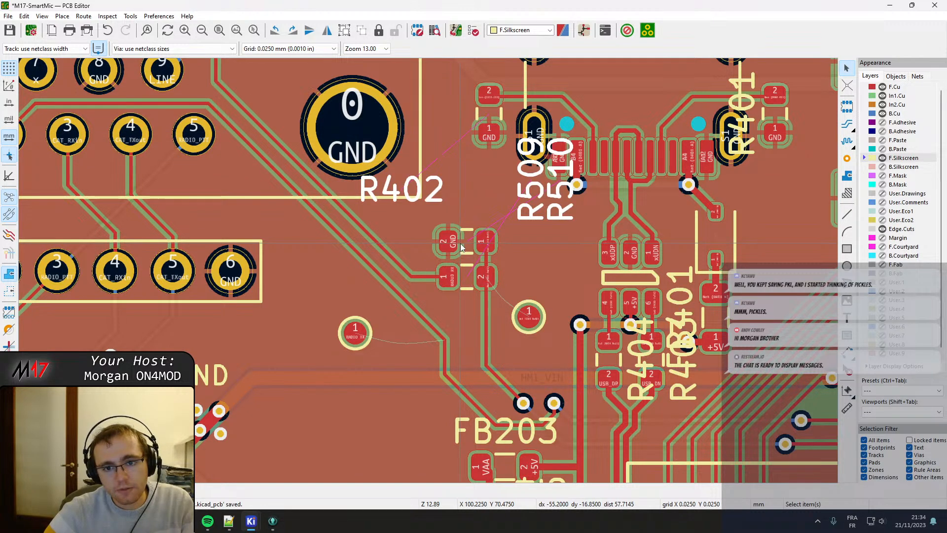
pyautogui.hotkey('ctrl', 'z')
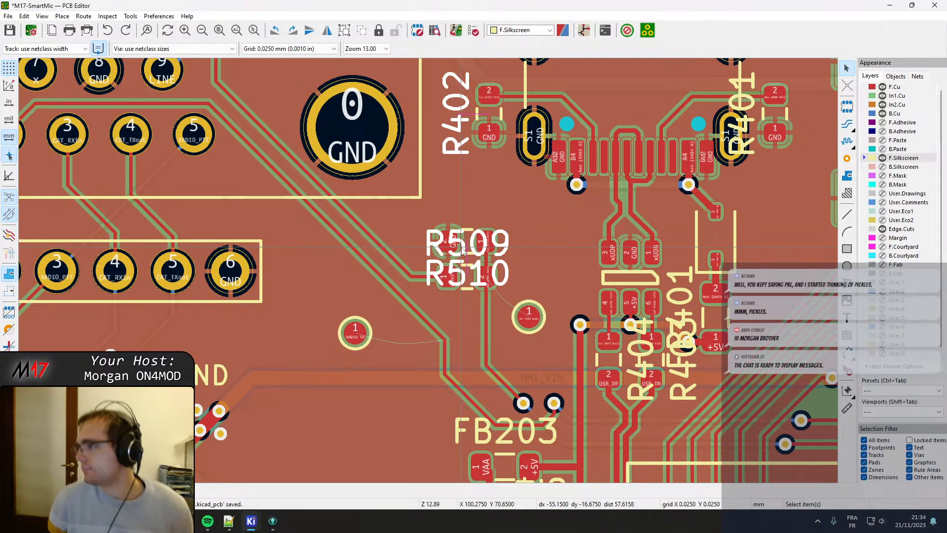
pyautogui.rightClick(463, 250)
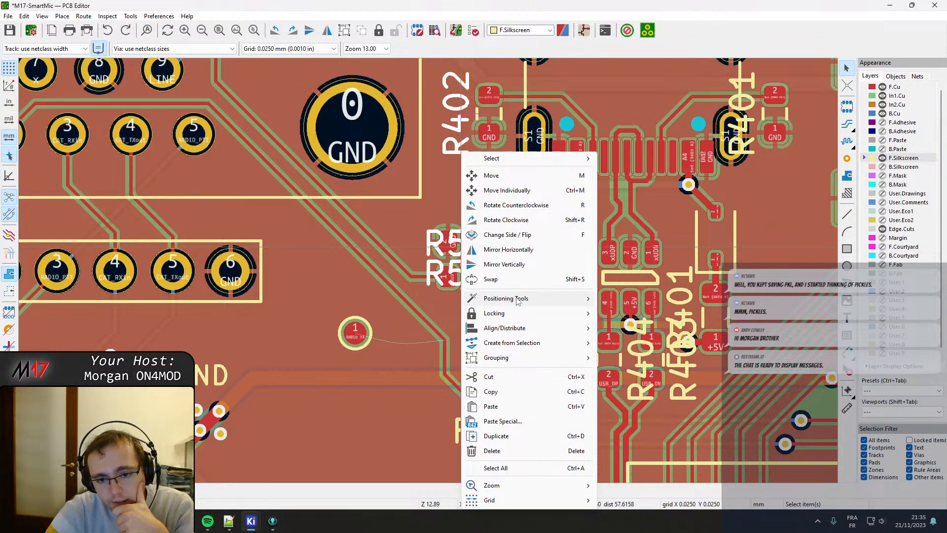
pyautogui.moveTo(521, 318)
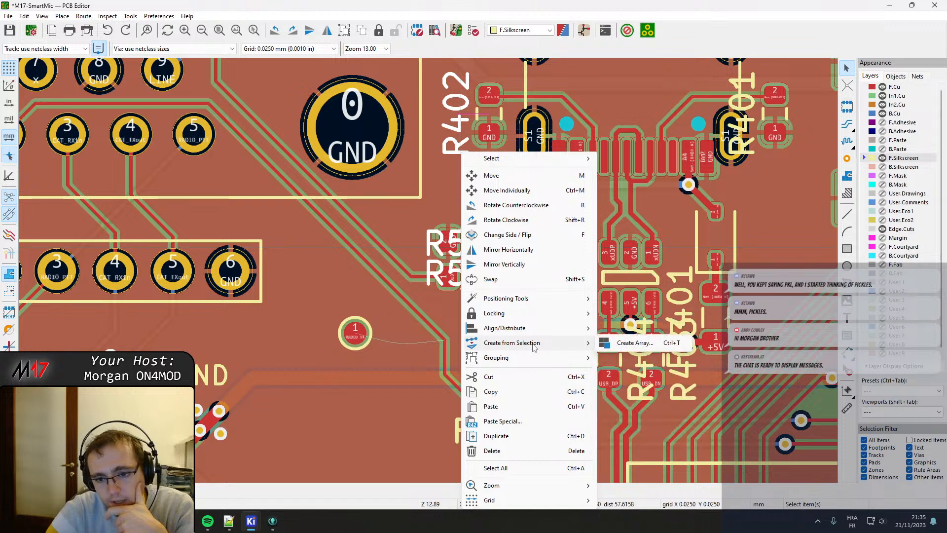
pyautogui.moveTo(531, 364)
pyautogui.press('Escape')
pyautogui.hotkey('ctrl', 's')
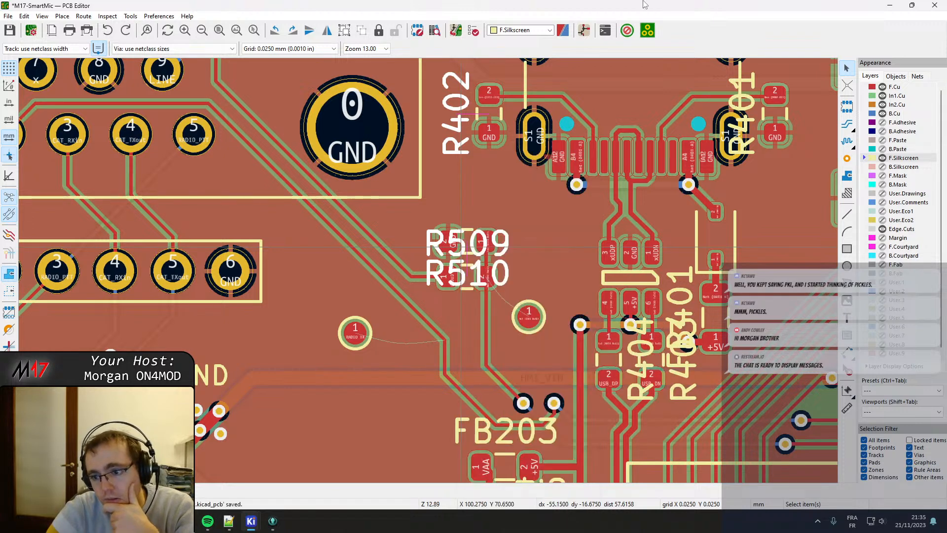
pyautogui.click(502, 31)
pyautogui.click(503, 32)
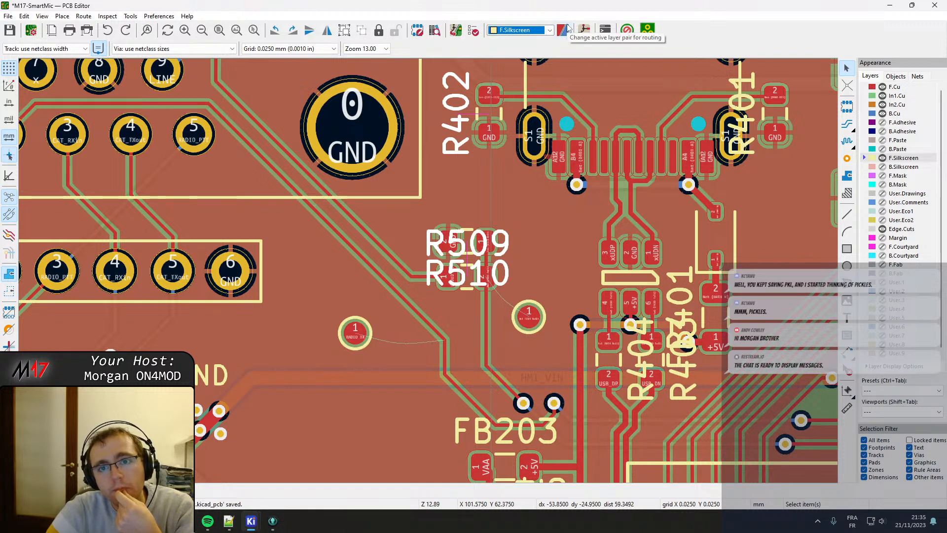
pyautogui.click(417, 31)
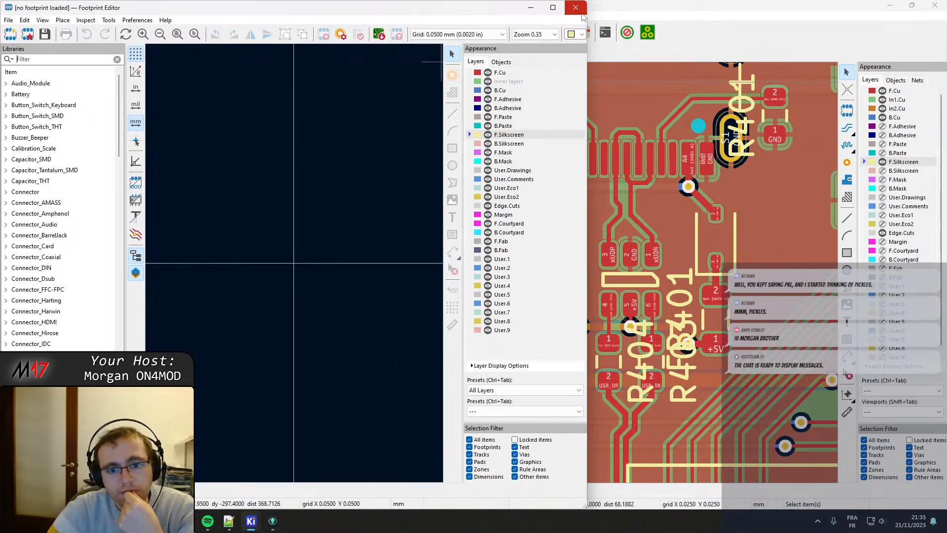
pyautogui.click(581, 14)
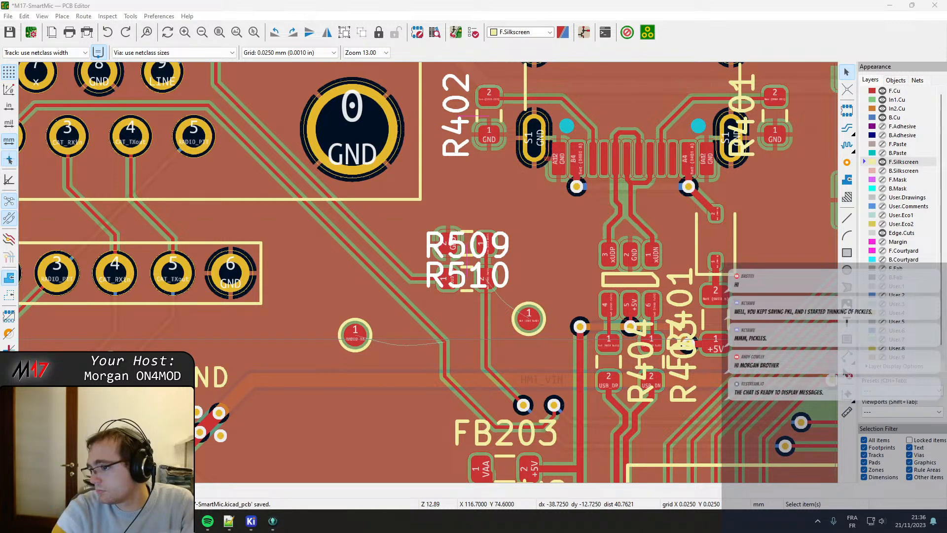
# Bulk-edit the text properties to move all reference designators on the board to the F.Fab layer.
pyautogui.click(24, 16)
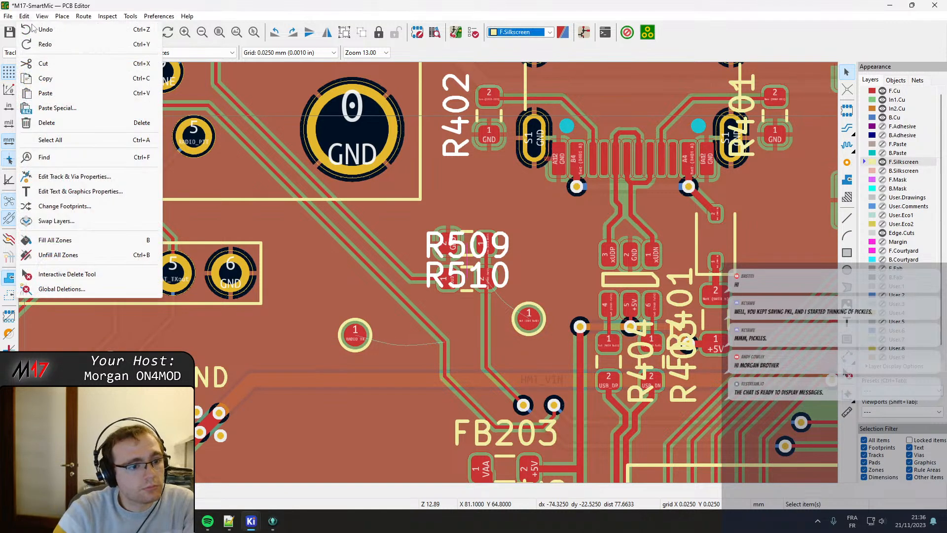
pyautogui.click(77, 191)
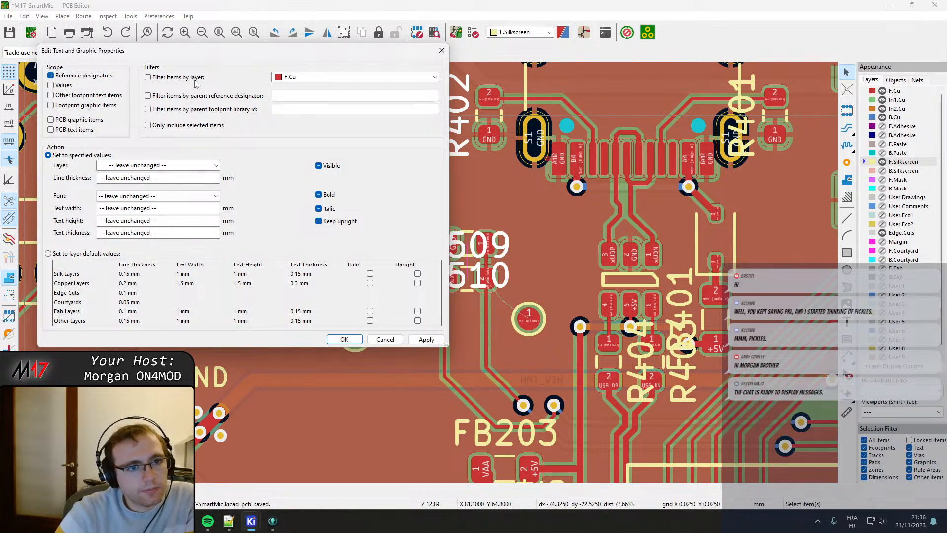
pyautogui.click(124, 166)
pyautogui.click(132, 324)
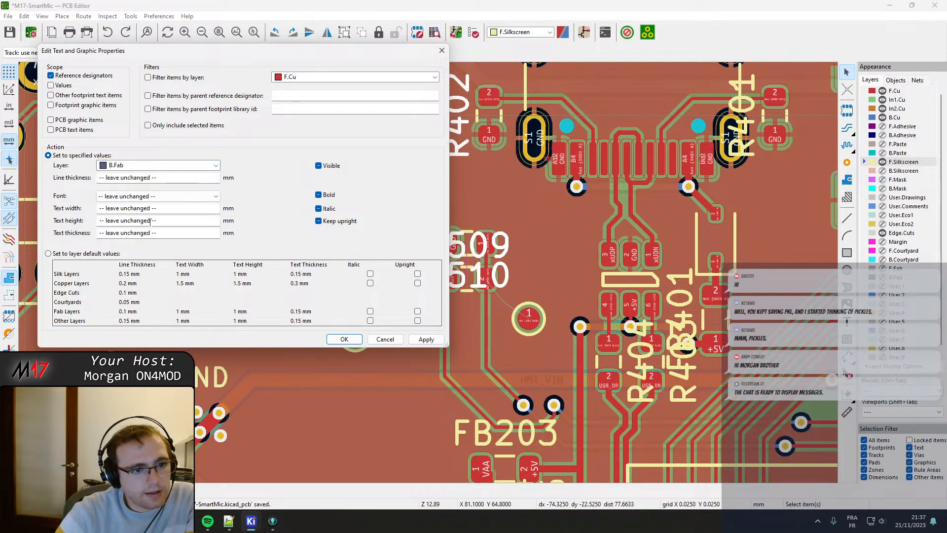
pyautogui.click(163, 165)
pyautogui.click(129, 315)
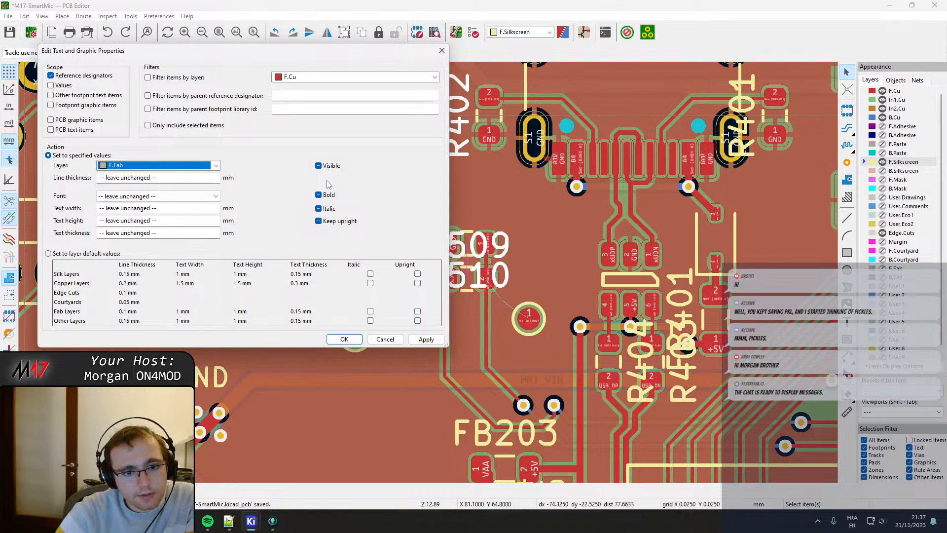
pyautogui.click(427, 339)
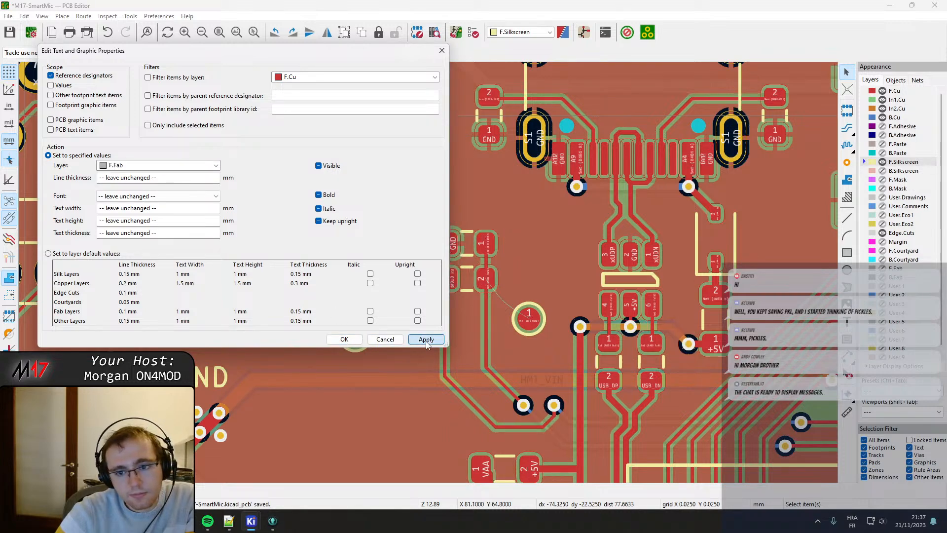
pyautogui.click(345, 340)
# Move the STLink silkscreen label off pin 7 to just above the programming header's outline.
pyautogui.scroll(-7, 459, 311)
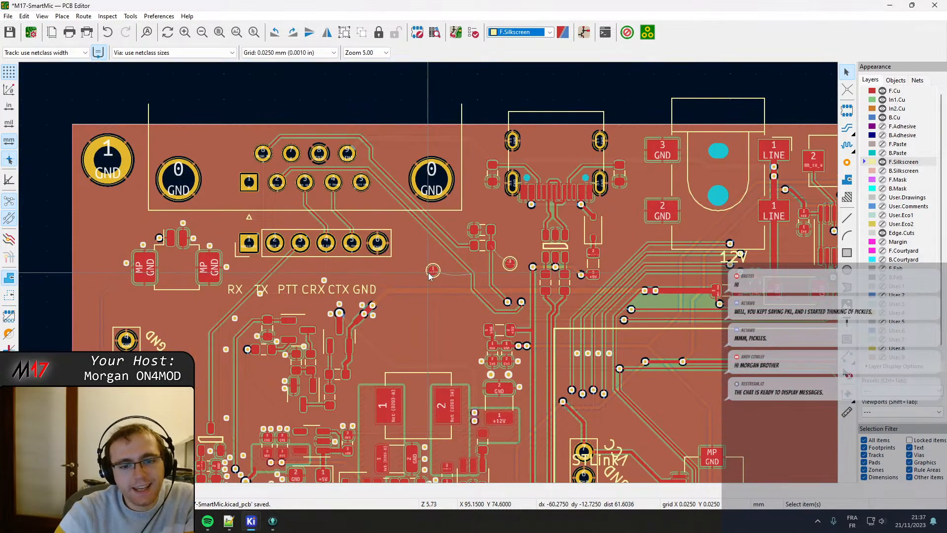
pyautogui.scroll(2, 458, 310)
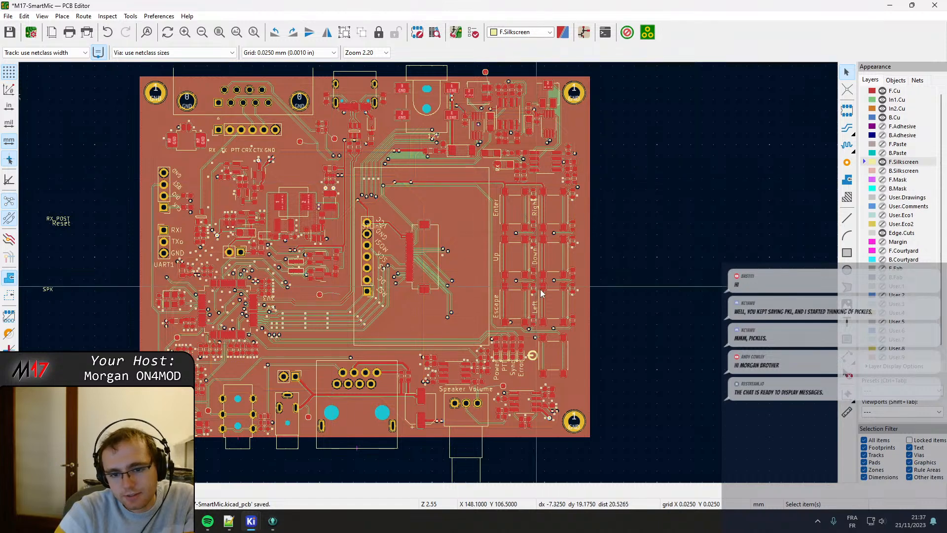
pyautogui.scroll(2, 785, 395)
pyautogui.scroll(-2, 429, 277)
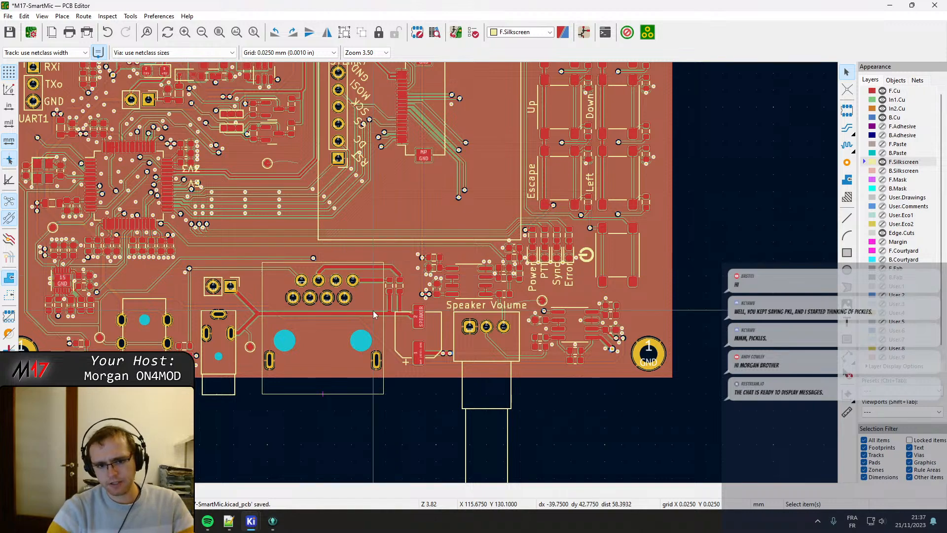
pyautogui.moveTo(448, 189); pyautogui.dragTo(455, 339, button='middle')
pyautogui.scroll(4, 454, 257)
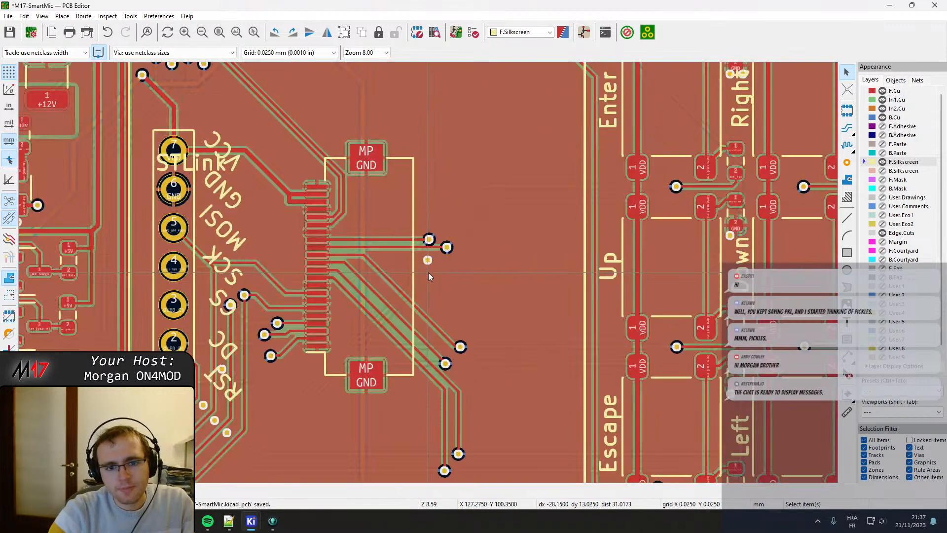
pyautogui.moveTo(268, 221); pyautogui.dragTo(388, 288, button='middle')
pyautogui.moveTo(334, 247); pyautogui.dragTo(306, 196)
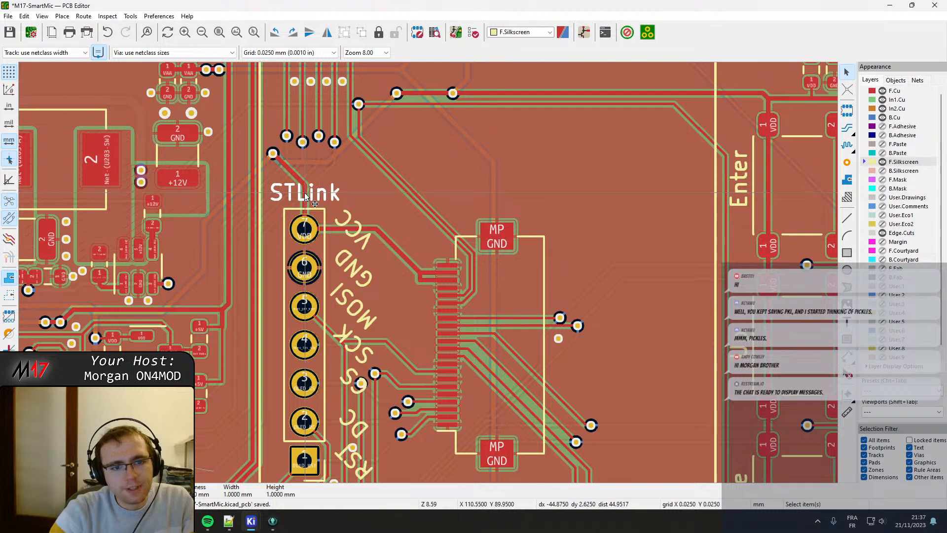
pyautogui.scroll(7, 306, 196)
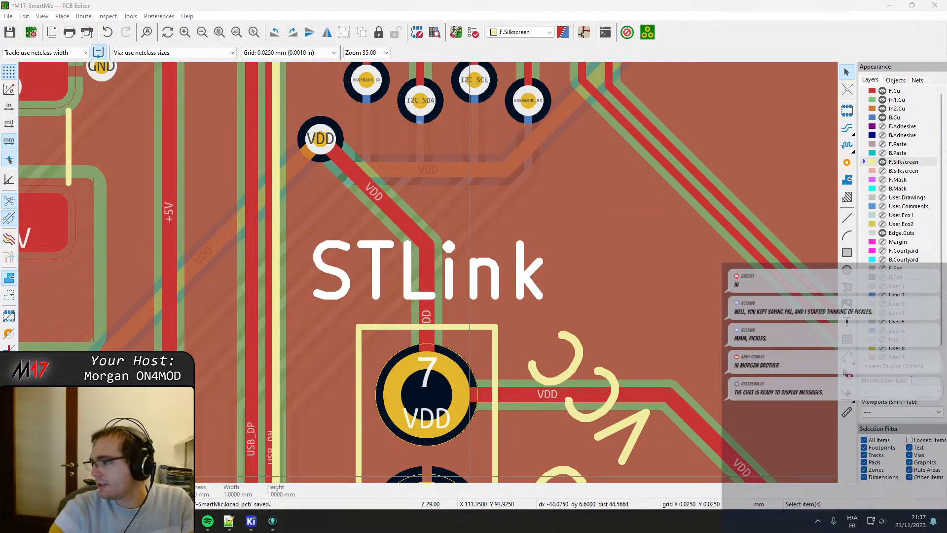
pyautogui.scroll(-5, 472, 318)
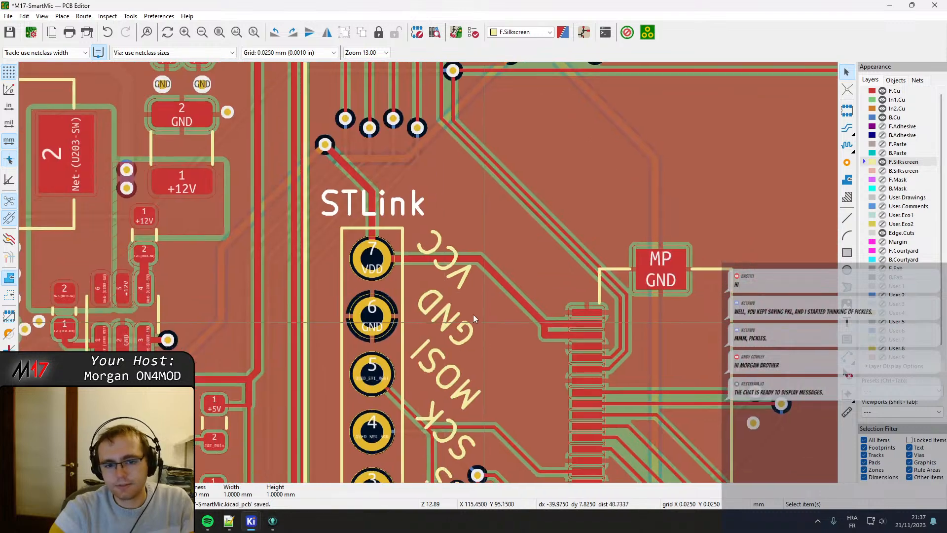
pyautogui.moveTo(577, 429); pyautogui.dragTo(449, 270, button='middle')
pyautogui.moveTo(533, 318); pyautogui.dragTo(406, 242, button='middle')
pyautogui.scroll(-2, 406, 242)
pyautogui.moveTo(589, 313); pyautogui.dragTo(437, 300, button='middle')
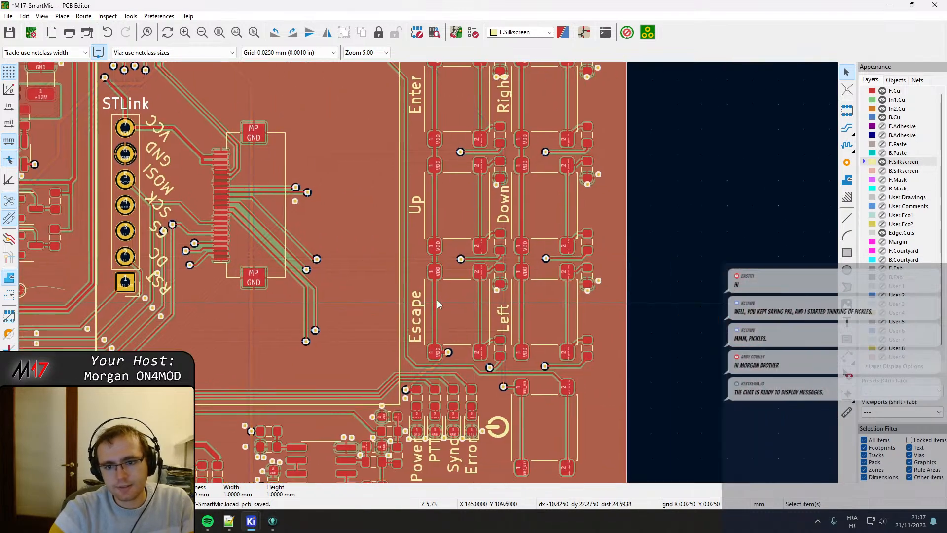
pyautogui.moveTo(478, 328); pyautogui.dragTo(405, 216, button='middle')
pyautogui.scroll(2, 386, 357)
pyautogui.moveTo(422, 316); pyautogui.dragTo(410, 233, button='middle')
pyautogui.click(410, 234)
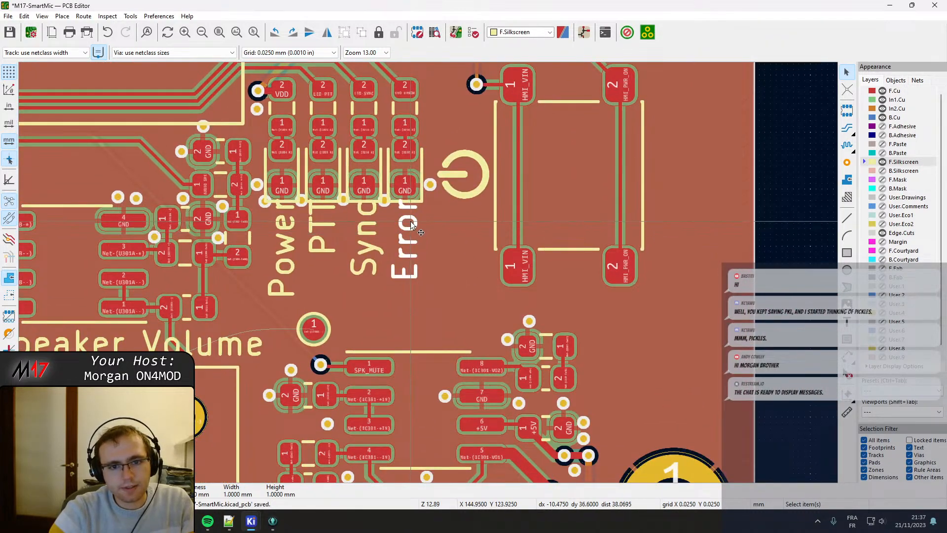
pyautogui.press('m')
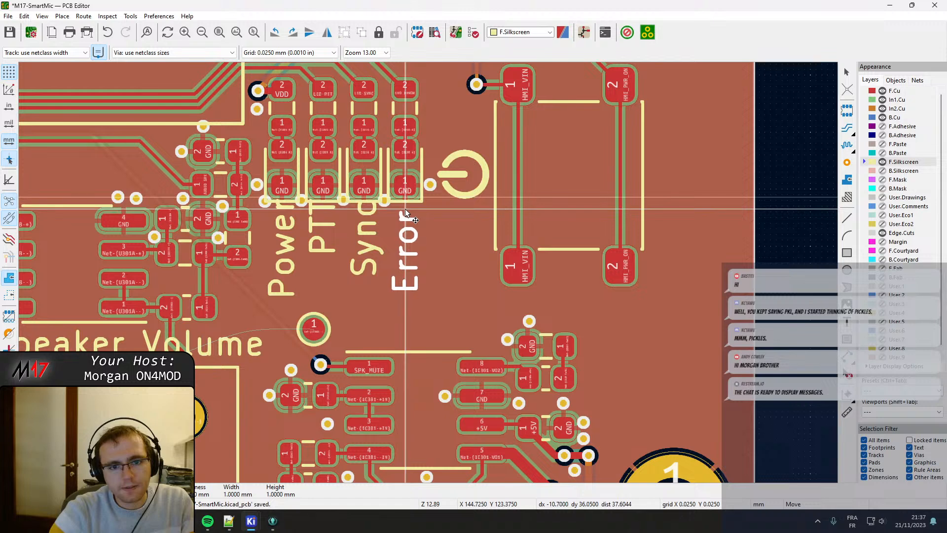
pyautogui.scroll(2, 405, 213)
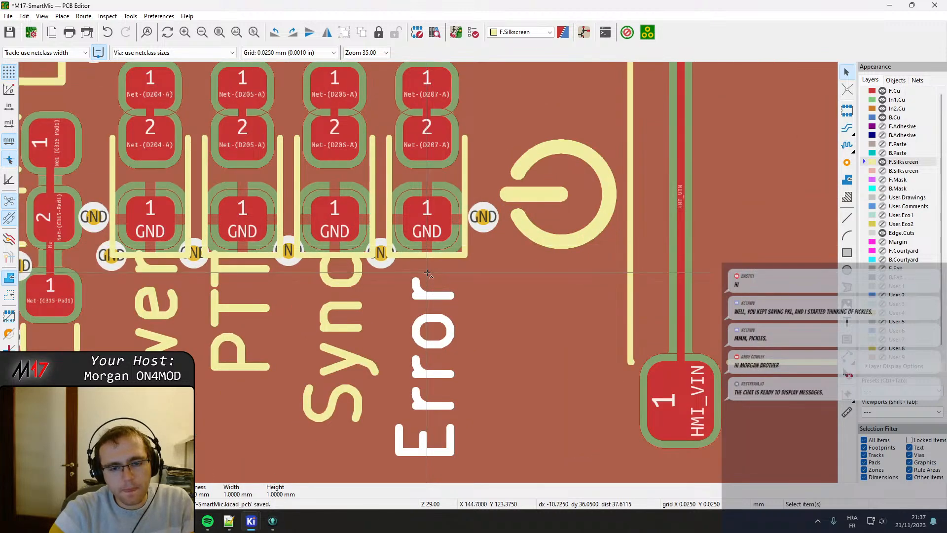
pyautogui.press('Escape')
# Move the Power, PTT, Sync and Error silkscreen labels down together so they start just below the LED outlines.
pyautogui.keyDown('shift'); pyautogui.click(335, 304); pyautogui.keyUp('shift')
pyautogui.keyDown('shift'); pyautogui.click(241, 304); pyautogui.keyUp('shift')
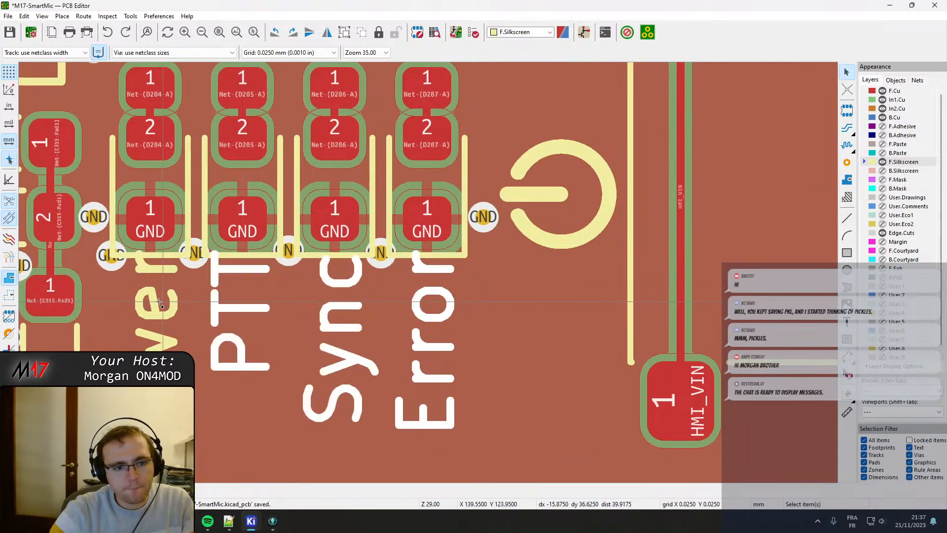
pyautogui.keyDown('shift'); pyautogui.click(154, 303); pyautogui.keyUp('shift')
pyautogui.press('m')
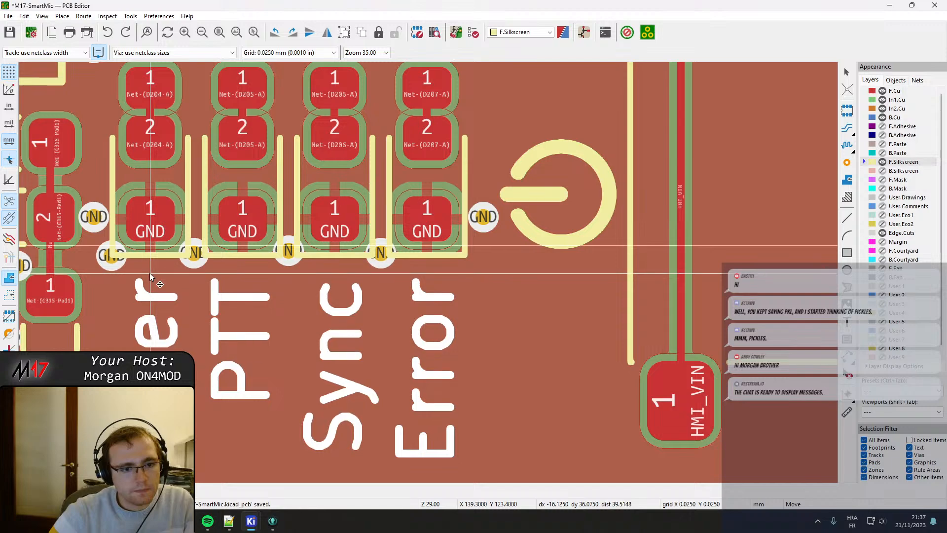
pyautogui.click(150, 268)
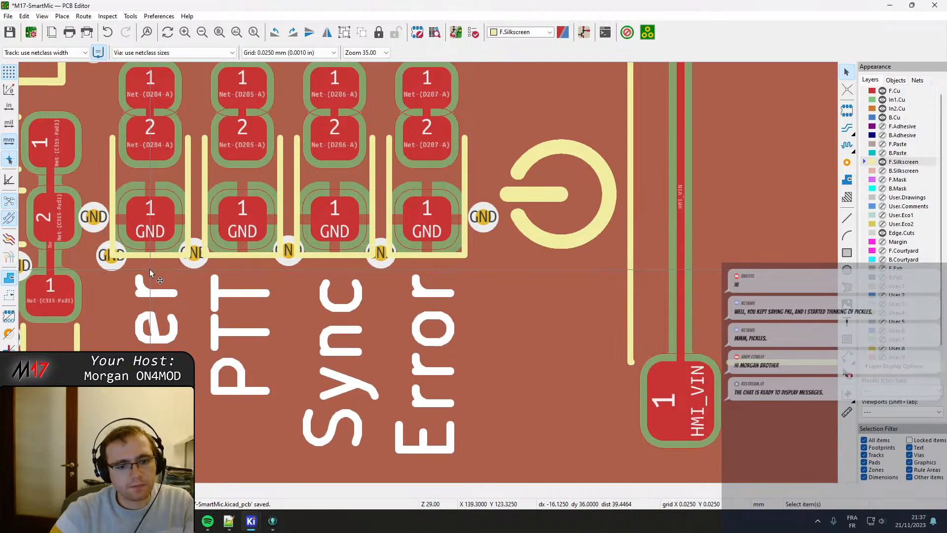
# Nudge the four selected LED labels slightly further down, widening their gap to the LED outlines.
pyautogui.scroll(-2, 150, 268)
pyautogui.scroll(2, 428, 276)
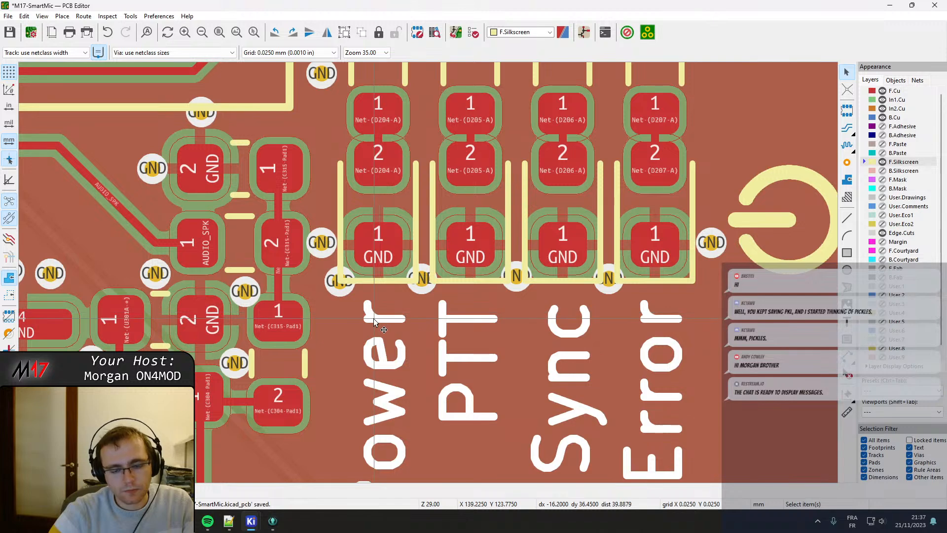
pyautogui.press('m')
pyautogui.press('Down')
pyautogui.press('Down')
pyautogui.press('Down')
pyautogui.press('Down')
pyautogui.press('Down')
pyautogui.press('Down')
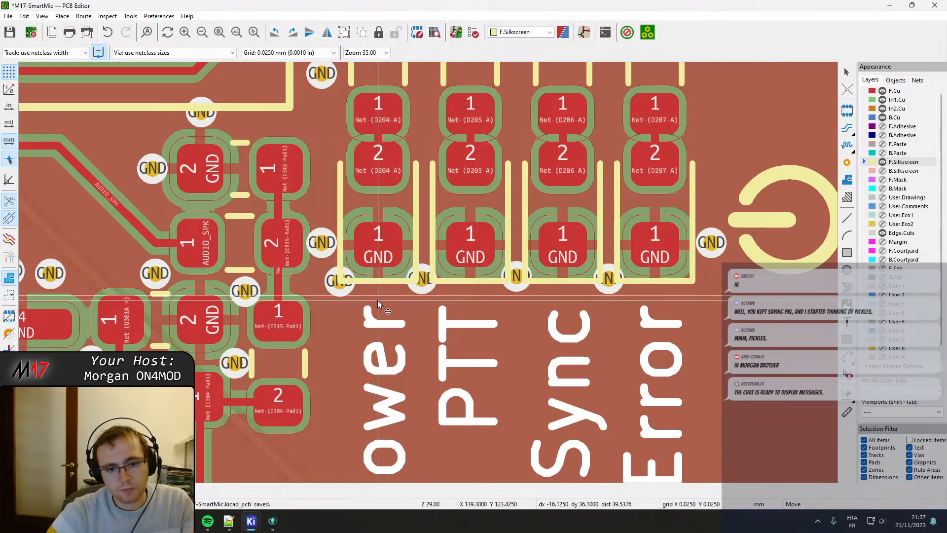
pyautogui.press('Down')
pyautogui.press('Down')
pyautogui.click(378, 306)
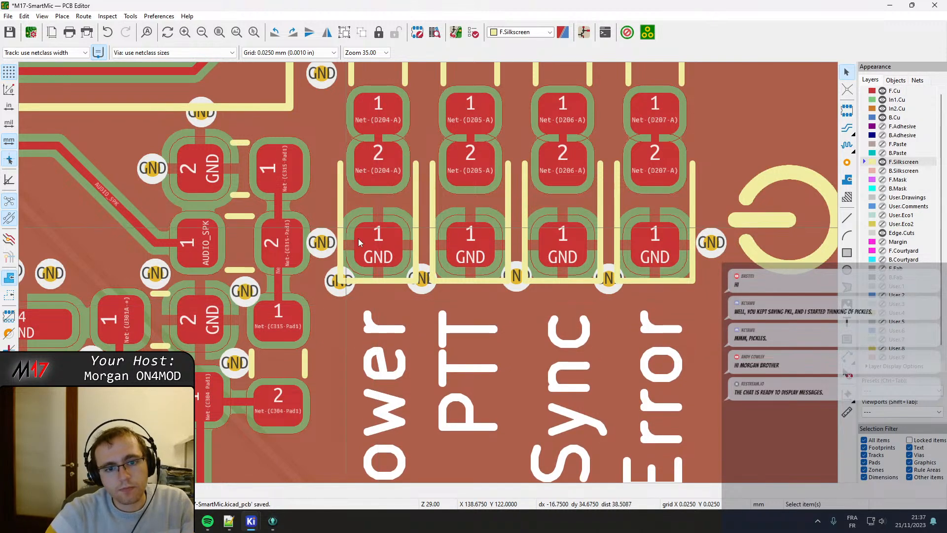
# Shift the four LEDs D204 to D207 down together to just above their labels and refill all zones.
pyautogui.click(390, 217)
pyautogui.keyDown('shift'); pyautogui.click(482, 218); pyautogui.keyUp('shift')
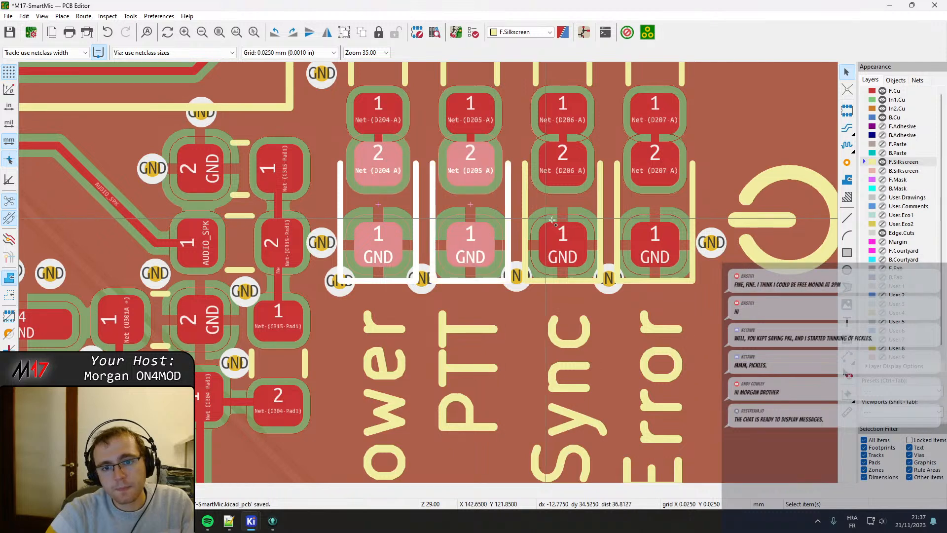
pyautogui.keyDown('shift'); pyautogui.click(587, 217); pyautogui.keyUp('shift')
pyautogui.keyDown('shift'); pyautogui.click(636, 212); pyautogui.keyUp('shift')
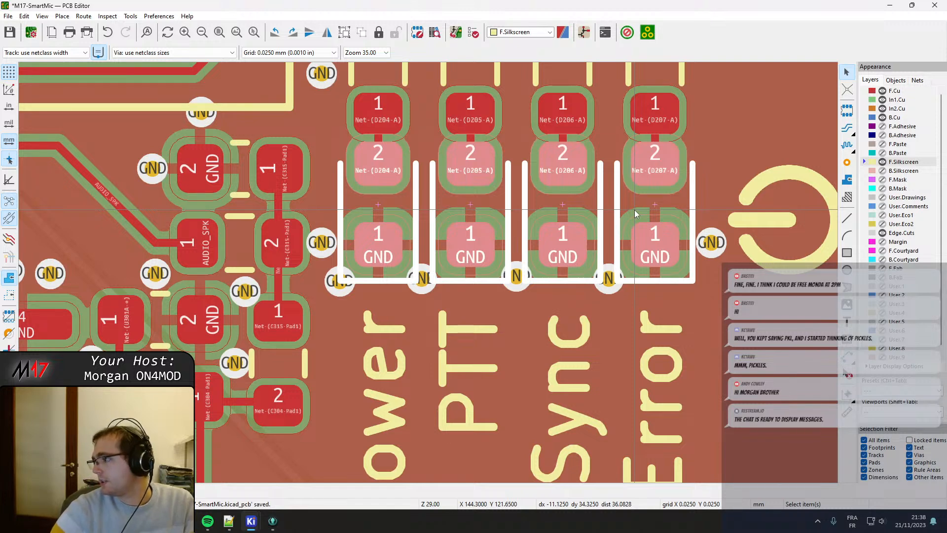
pyautogui.press('m')
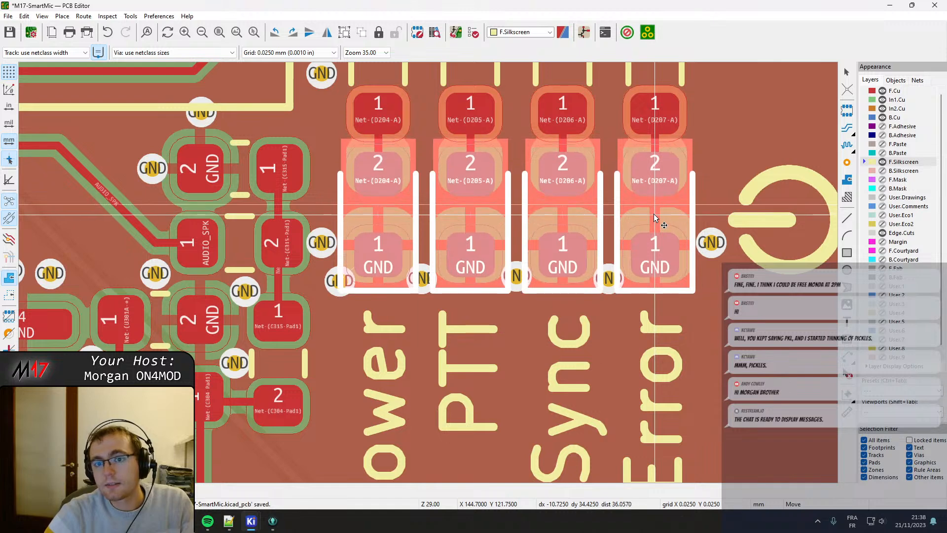
pyautogui.click(654, 224)
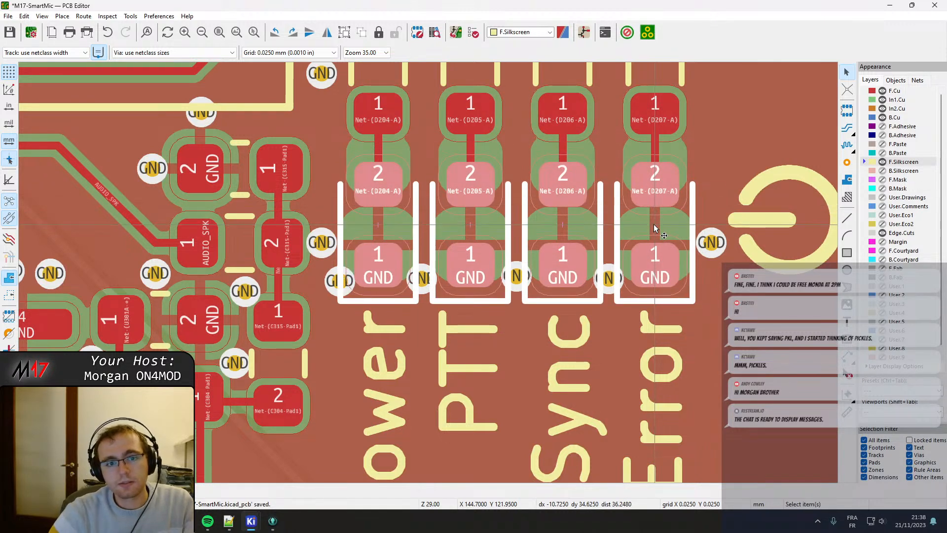
pyautogui.press('Escape')
pyautogui.press('b')
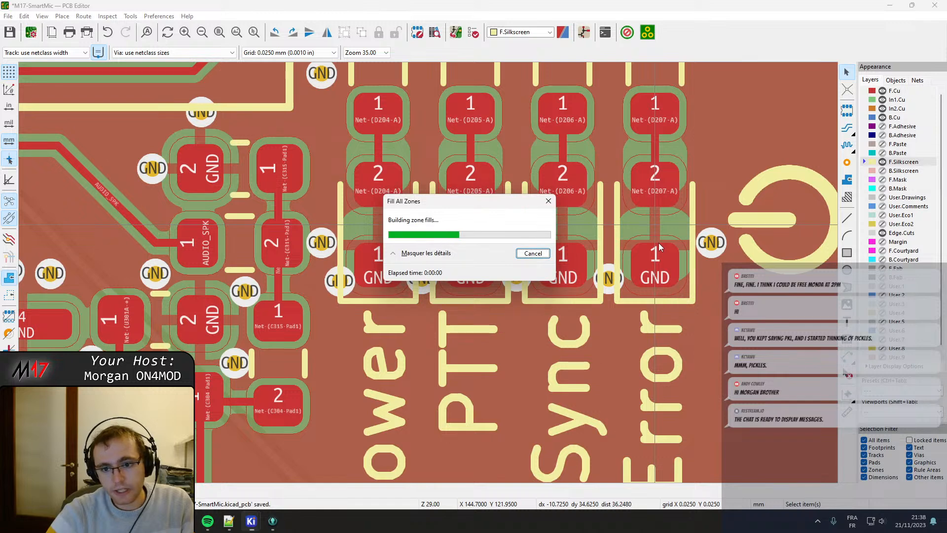
# Drag the GND vias at the lower-left corner of D204 and between D204 and D205 down to the outlines' lower edge.
pyautogui.click(339, 284)
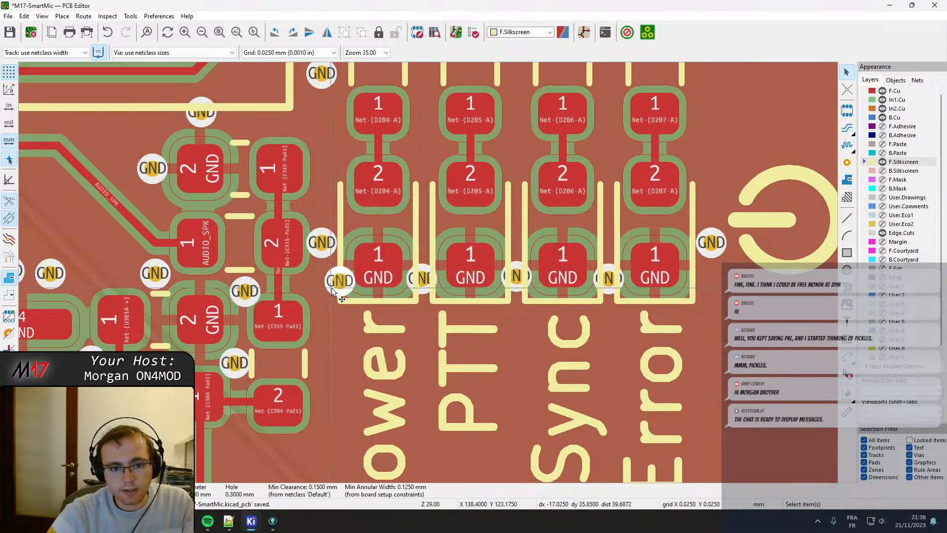
pyautogui.press('d')
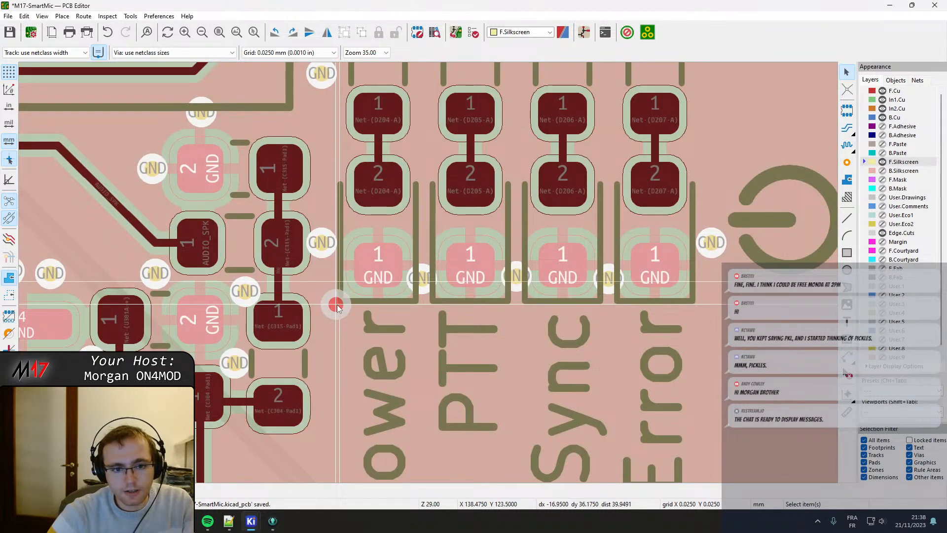
pyautogui.click(338, 305)
pyautogui.click(422, 280)
pyautogui.press('d')
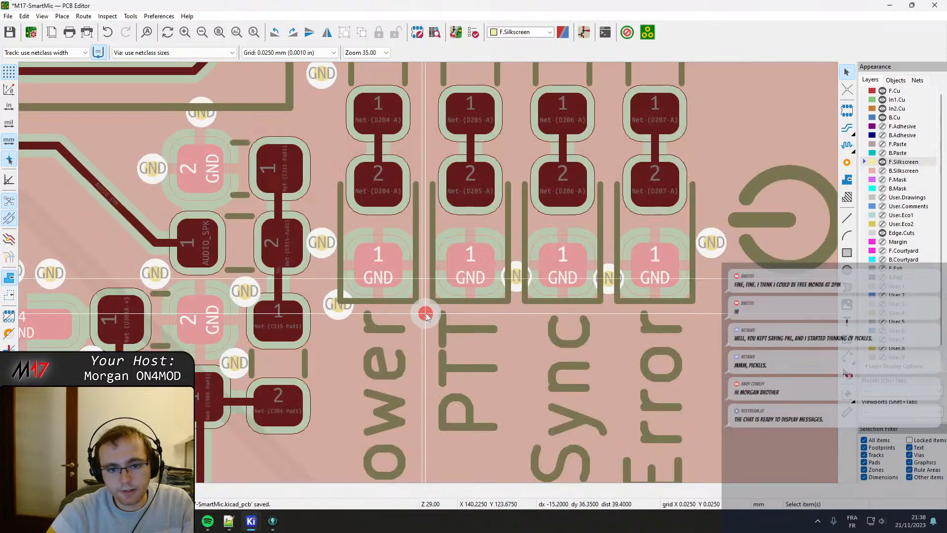
pyautogui.click(424, 309)
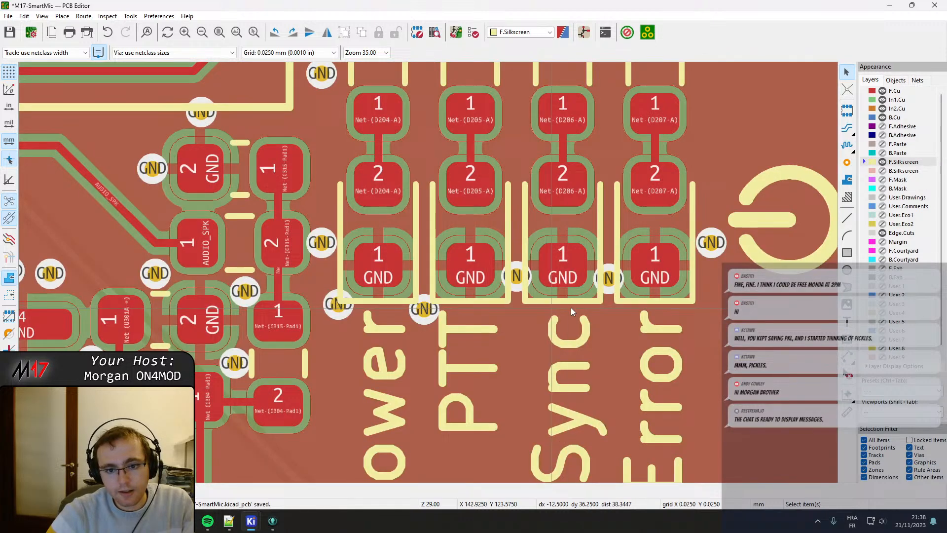
# Drag the GND vias between D205 and D206 and between D206 and D207 down to just below the LED outlines.
pyautogui.click(516, 277)
pyautogui.press('d')
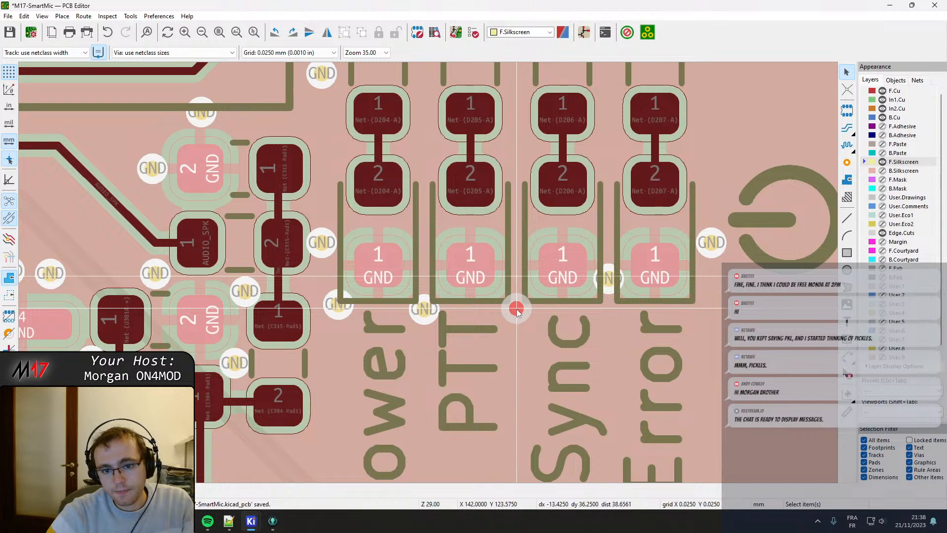
pyautogui.click(517, 308)
pyautogui.click(609, 279)
pyautogui.press('d')
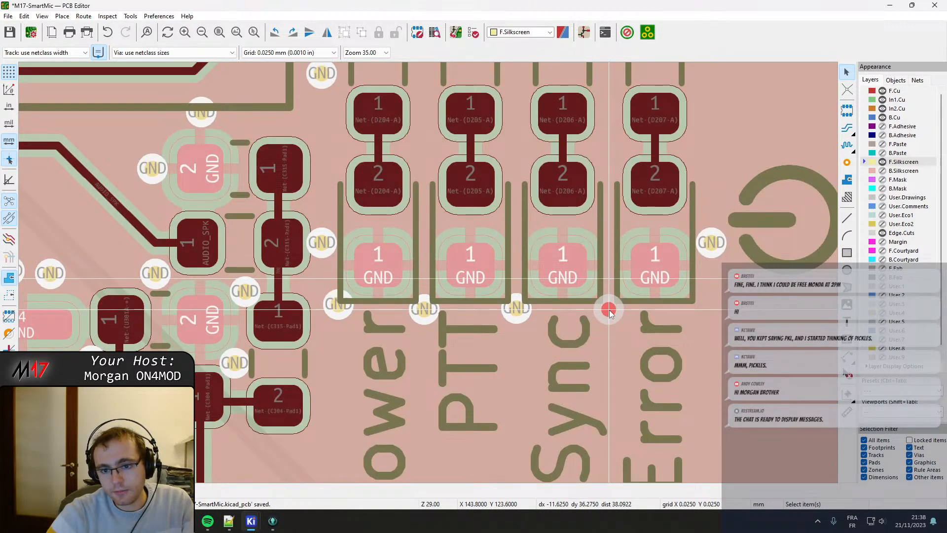
pyautogui.click(609, 310)
# Move the outer GND vias beside D207 and D204 down level with the LEDs' GND pads.
pyautogui.click(711, 241)
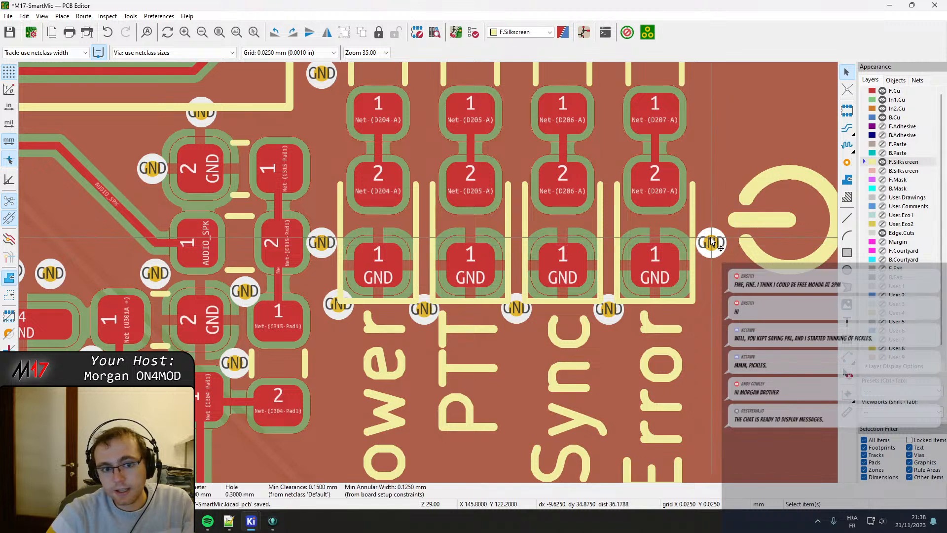
pyautogui.press('d')
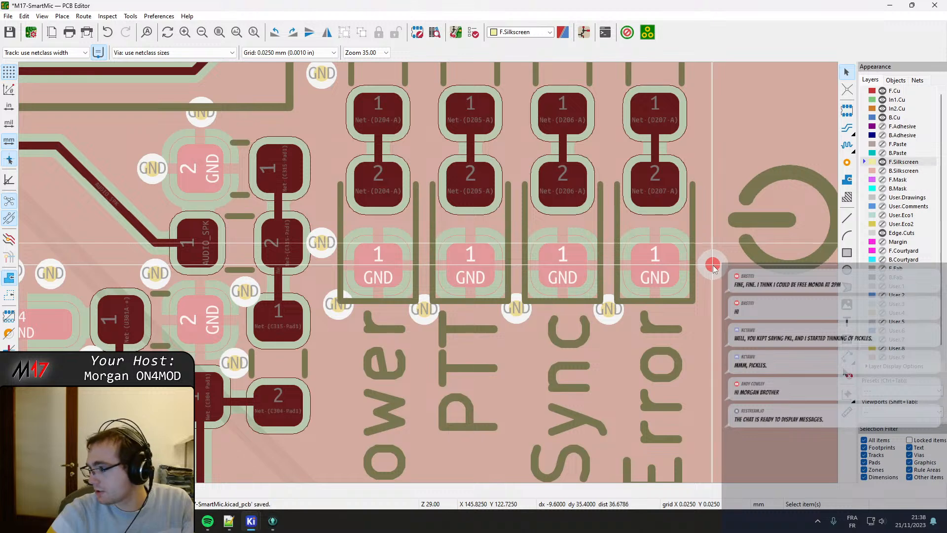
pyautogui.click(713, 265)
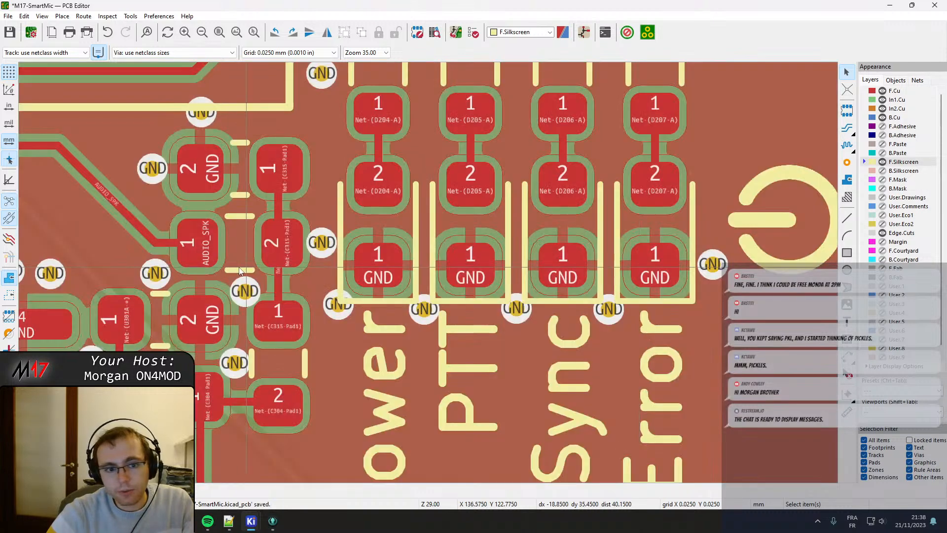
pyautogui.click(322, 251)
pyautogui.press('m')
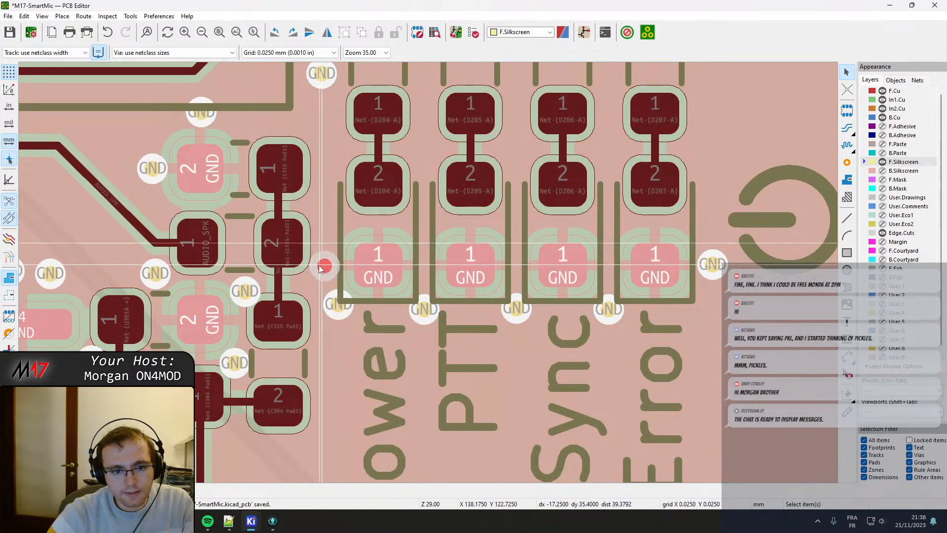
pyautogui.click(317, 263)
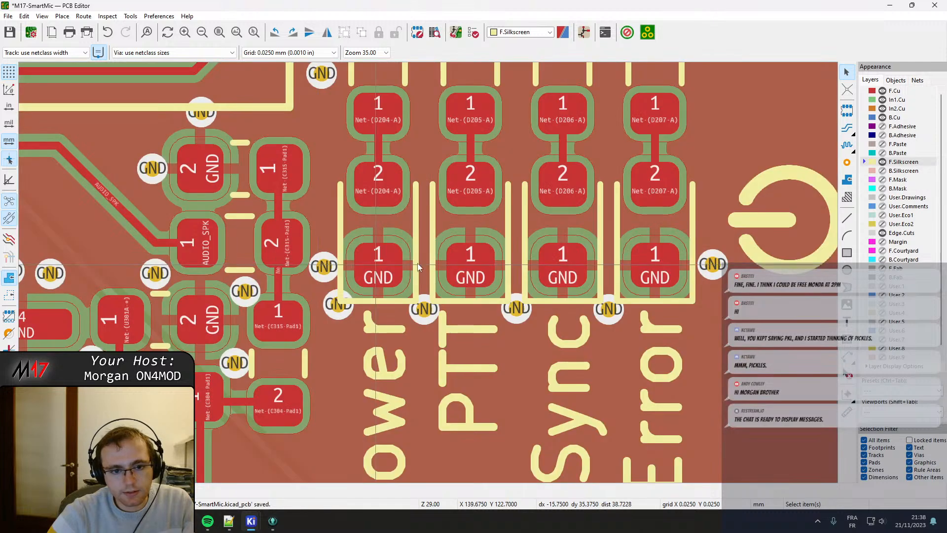
# Save the board and refill all copper zones.
pyautogui.moveTo(493, 243); pyautogui.dragTo(402, 400, button='middle')
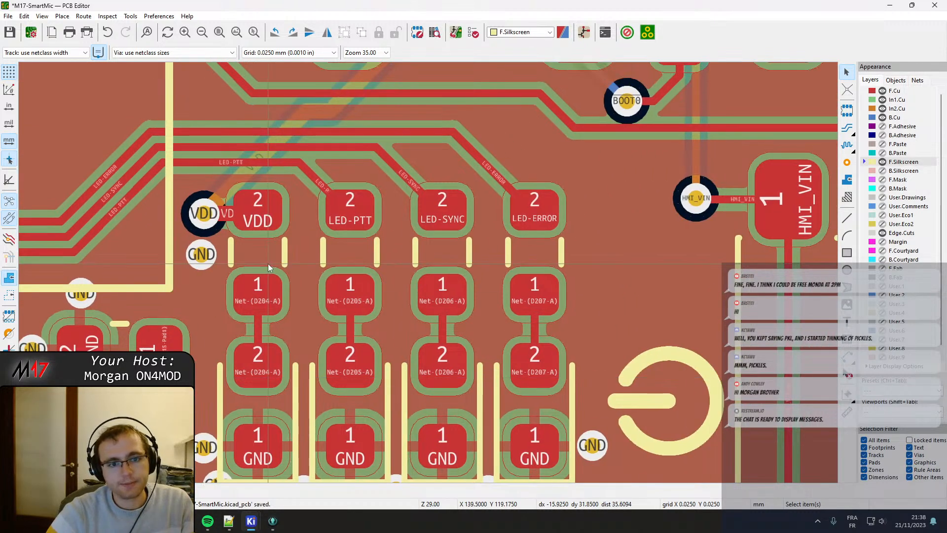
pyautogui.hotkey('ctrl', 's')
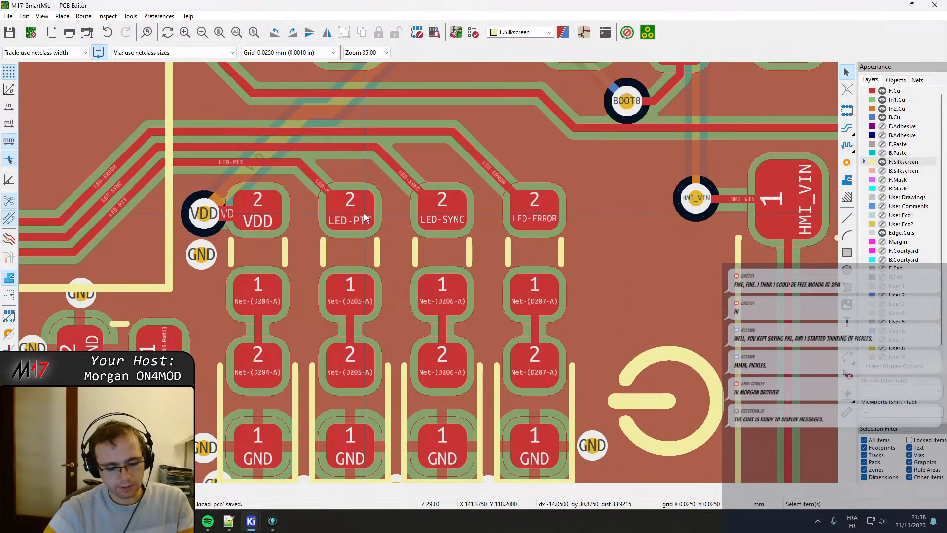
pyautogui.press('b')
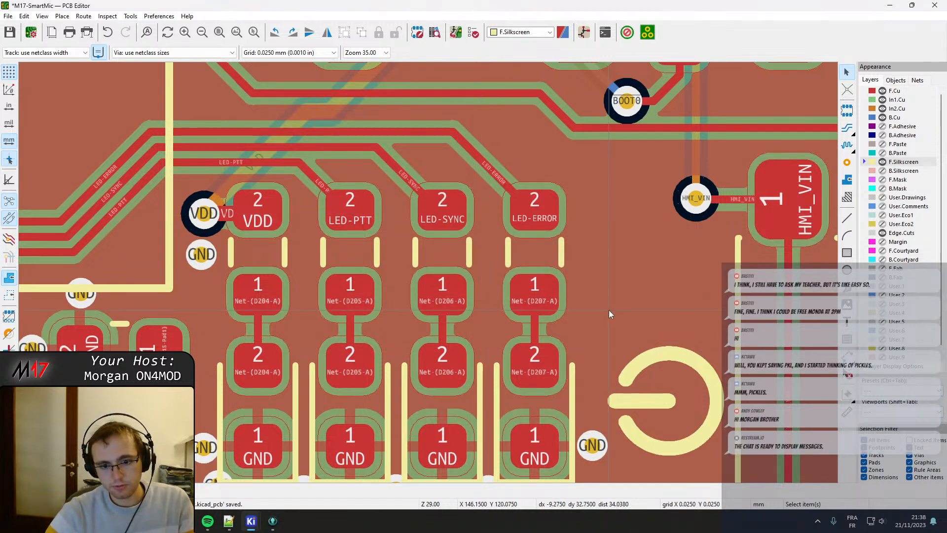
# Make F.Cu the active layer and show all board layers.
pyautogui.click(901, 93)
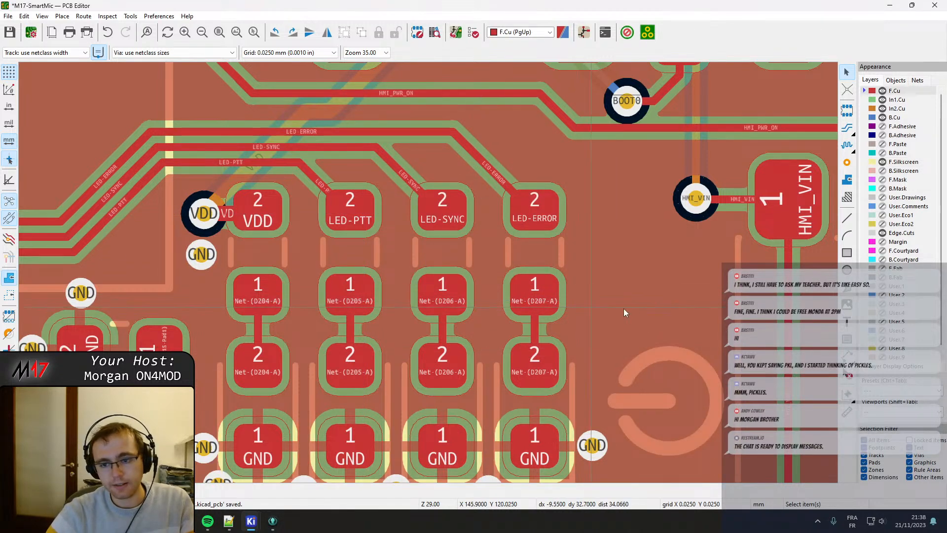
pyautogui.rightClick(901, 95)
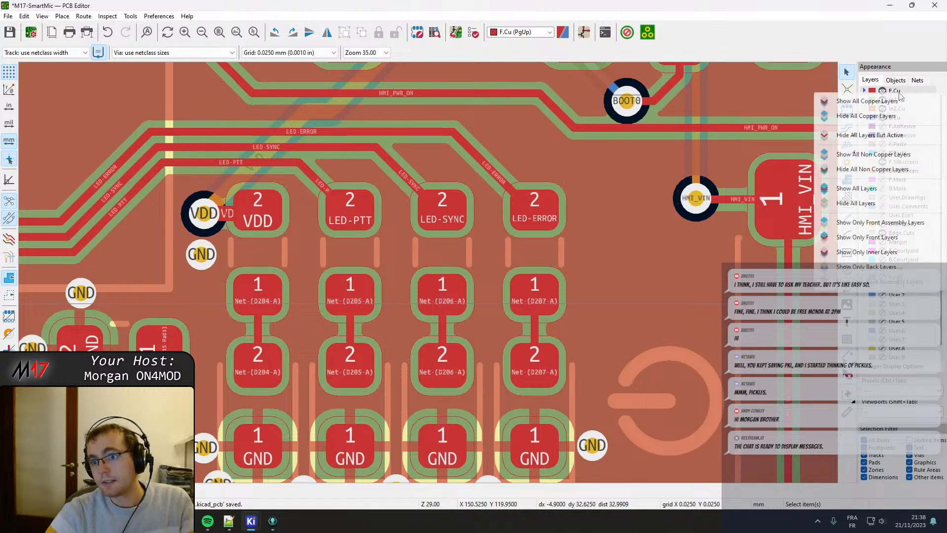
pyautogui.click(881, 188)
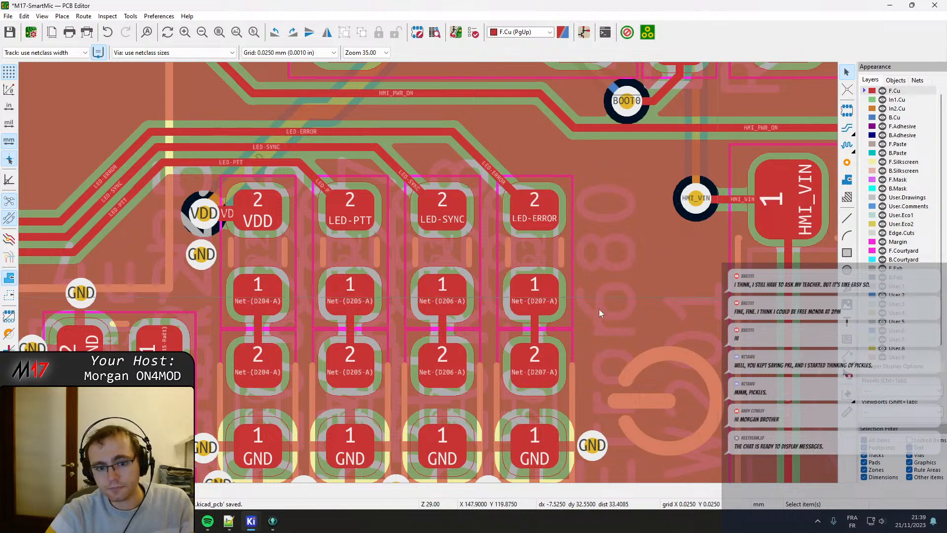
# Inspect the courtyard boundary between LED D205 and the resistor above it.
pyautogui.scroll(4, 420, 224)
pyautogui.click(386, 218)
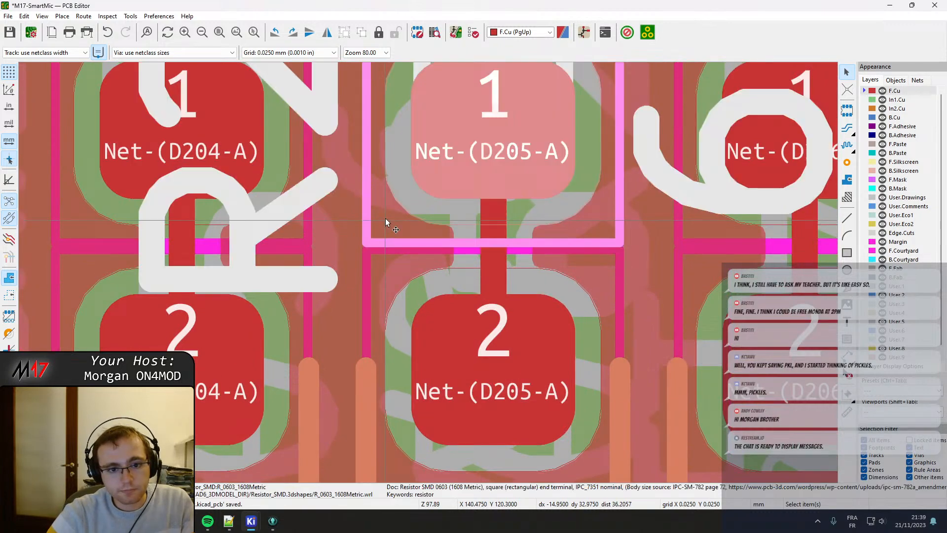
pyautogui.click(373, 265)
pyautogui.scroll(-5, 375, 265)
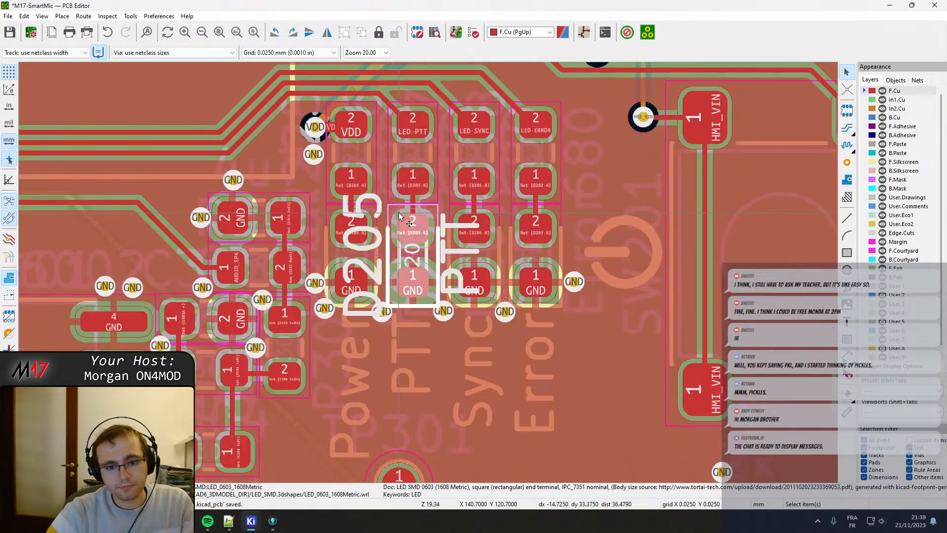
pyautogui.press('Escape')
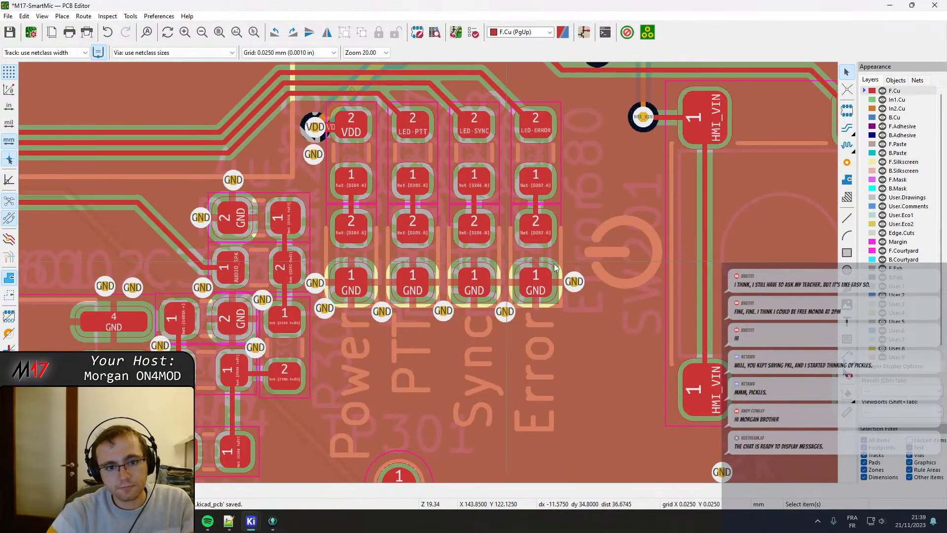
# Show zones as outlines, hide F.Fab, and move LEDs D204 to D207 with their Power, PTT, Sync and Error labels slightly down.
pyautogui.click(9, 297)
pyautogui.click(376, 258)
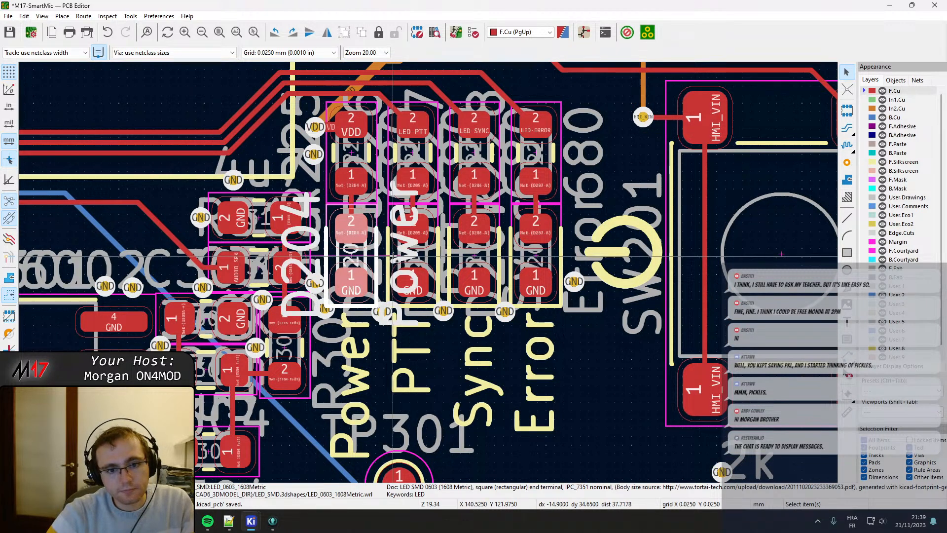
pyautogui.keyDown('shift'); pyautogui.click(394, 258); pyautogui.keyUp('shift')
pyautogui.keyDown('shift'); pyautogui.click(456, 258); pyautogui.keyUp('shift')
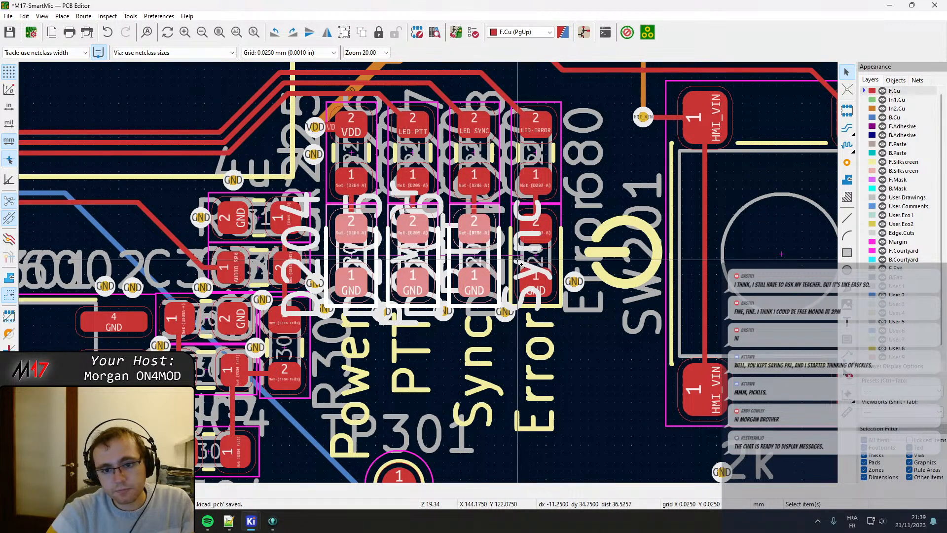
pyautogui.keyDown('shift'); pyautogui.click(519, 261); pyautogui.keyUp('shift')
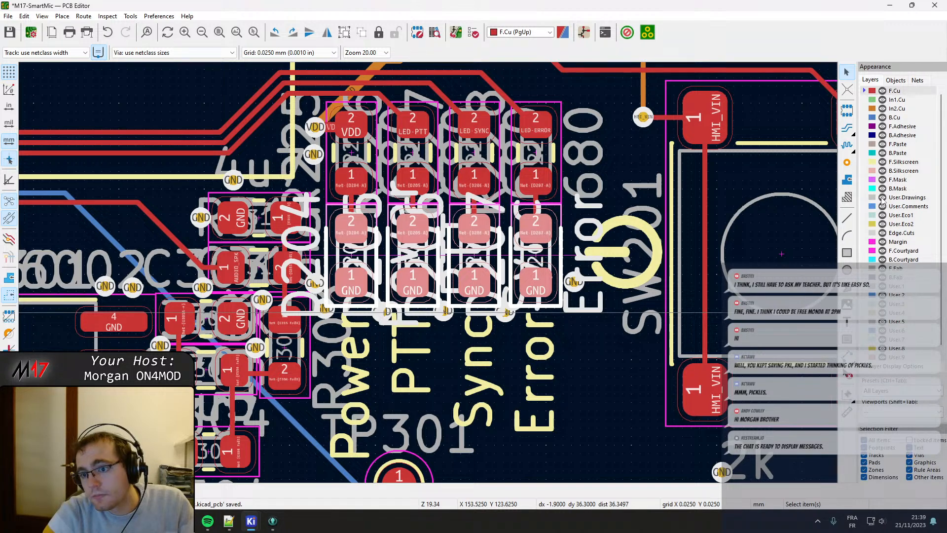
pyautogui.click(882, 269)
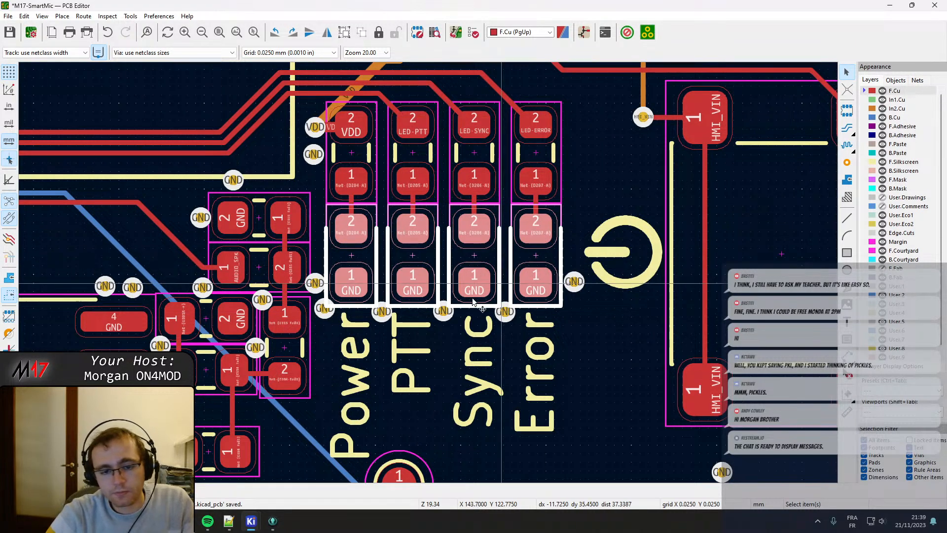
pyautogui.keyDown('shift'); pyautogui.click(488, 337); pyautogui.keyUp('shift')
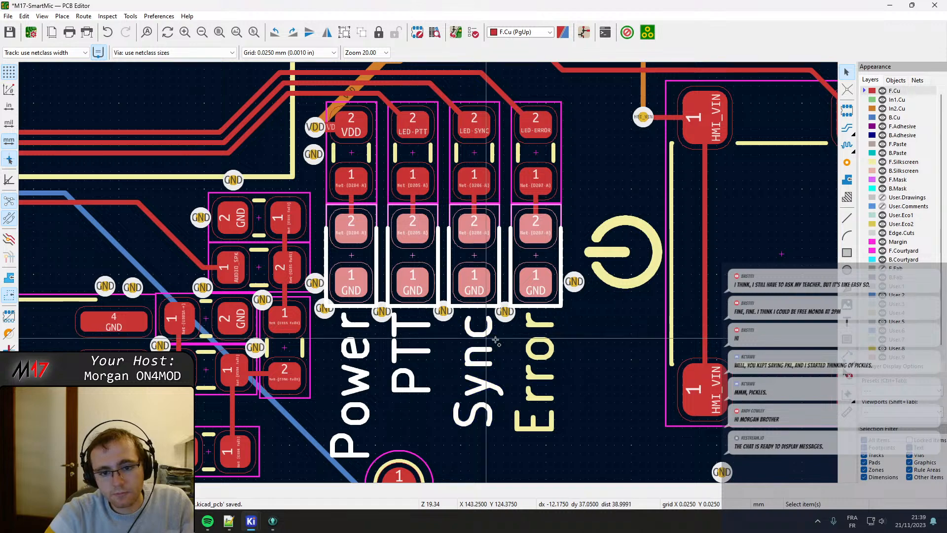
pyautogui.keyDown('shift'); pyautogui.click(539, 342); pyautogui.keyUp('shift')
pyautogui.press('m')
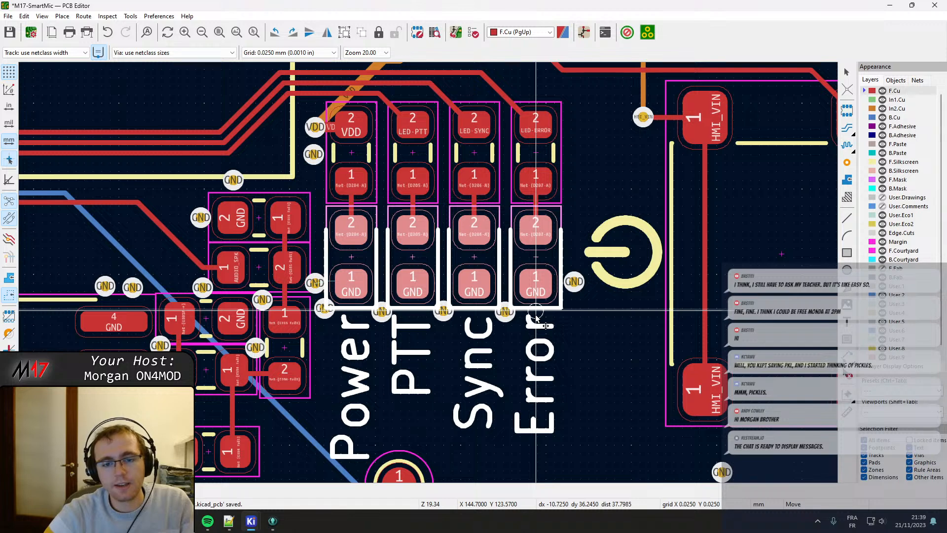
pyautogui.click(537, 319)
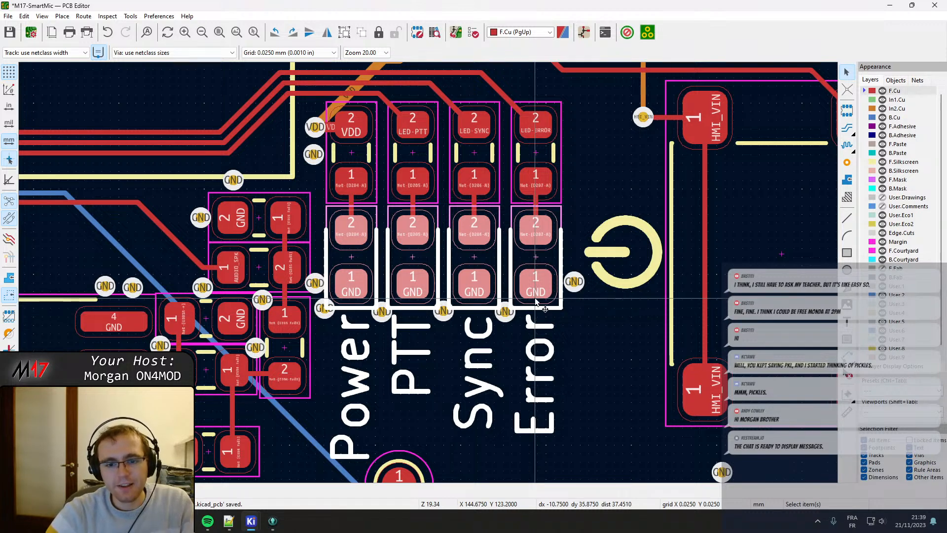
pyautogui.scroll(4, 536, 319)
pyautogui.click(523, 274)
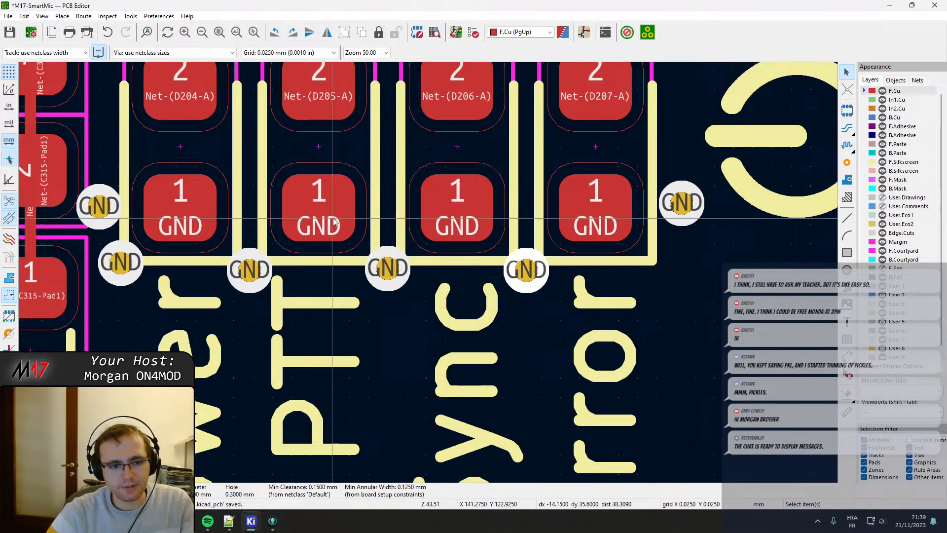
# Reshape the LED-ERROR, LED-SYNC and LED-PTT tracks so each enters the centre of its resistor pad vertically from above.
pyautogui.moveTo(458, 215); pyautogui.dragTo(413, 315, button='middle')
pyautogui.moveTo(300, 210); pyautogui.dragTo(303, 304, button='middle')
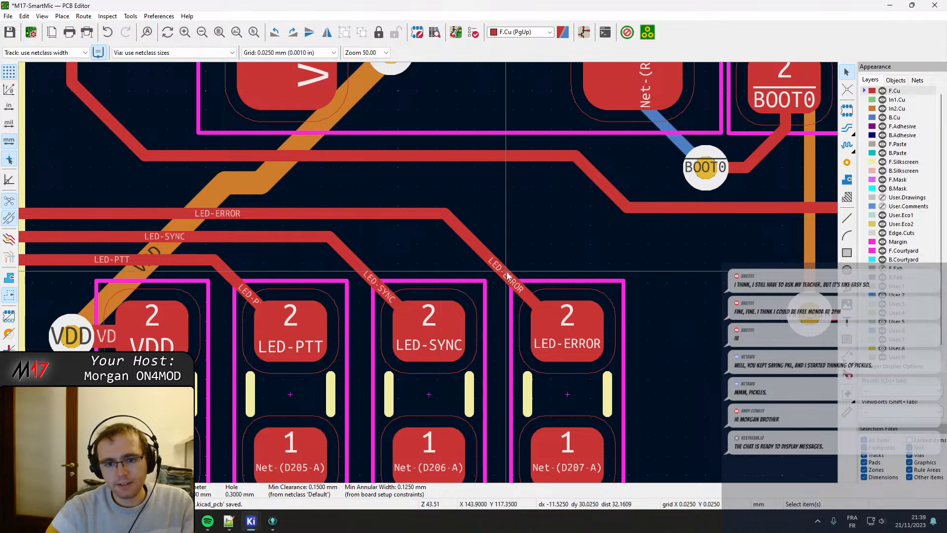
pyautogui.click(545, 278)
pyautogui.press('`')
pyautogui.press('`')
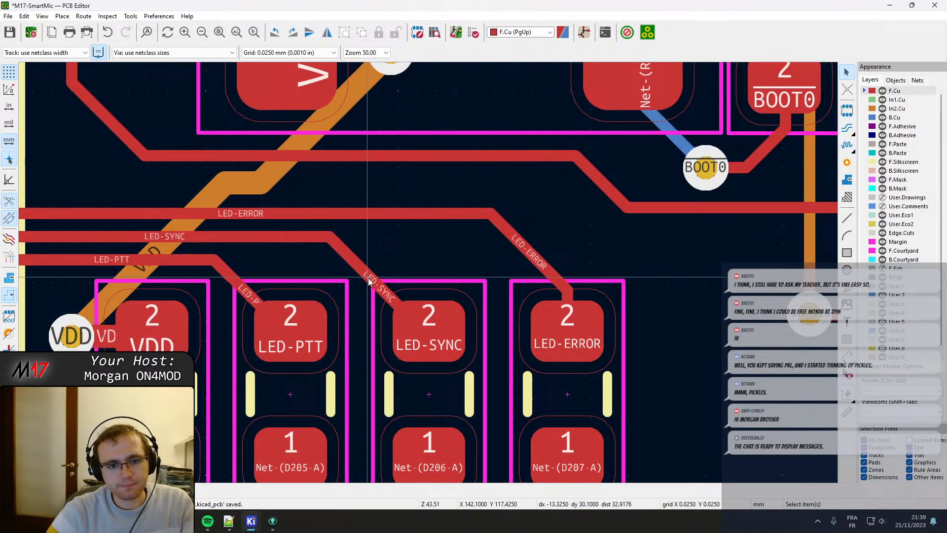
pyautogui.moveTo(370, 275); pyautogui.dragTo(411, 283)
pyautogui.press('`')
pyautogui.press('`')
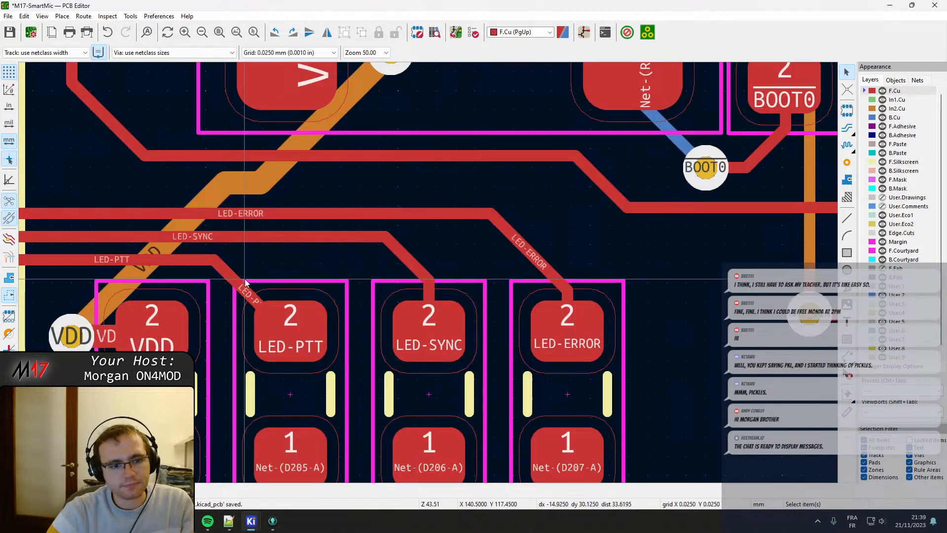
pyautogui.moveTo(242, 285); pyautogui.dragTo(281, 291)
pyautogui.press('`')
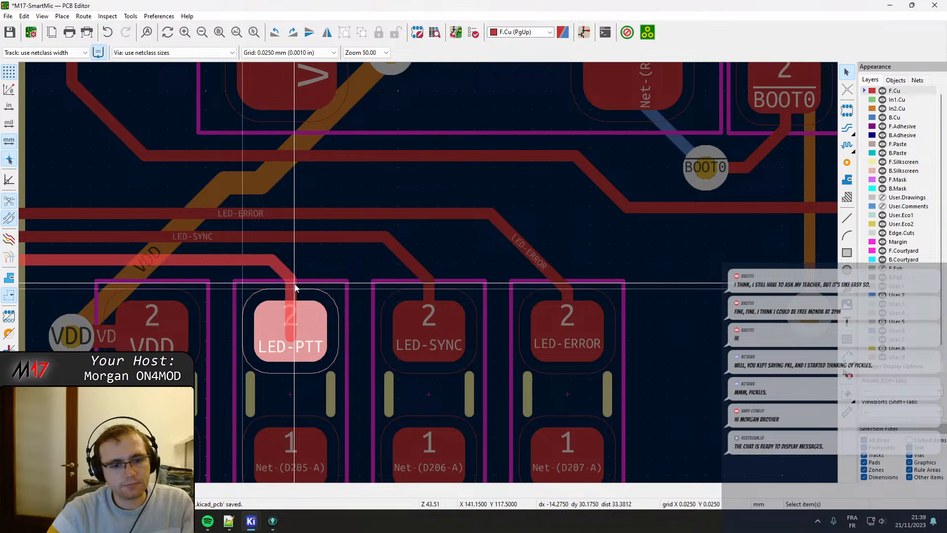
pyautogui.press('`')
# Move the capacitor above the AUDIO_SPK resistor up to Y 120.75 mm and shift its two neighbouring GND vias slightly outward.
pyautogui.scroll(-3, 344, 322)
pyautogui.moveTo(446, 315); pyautogui.dragTo(434, 189, button='middle')
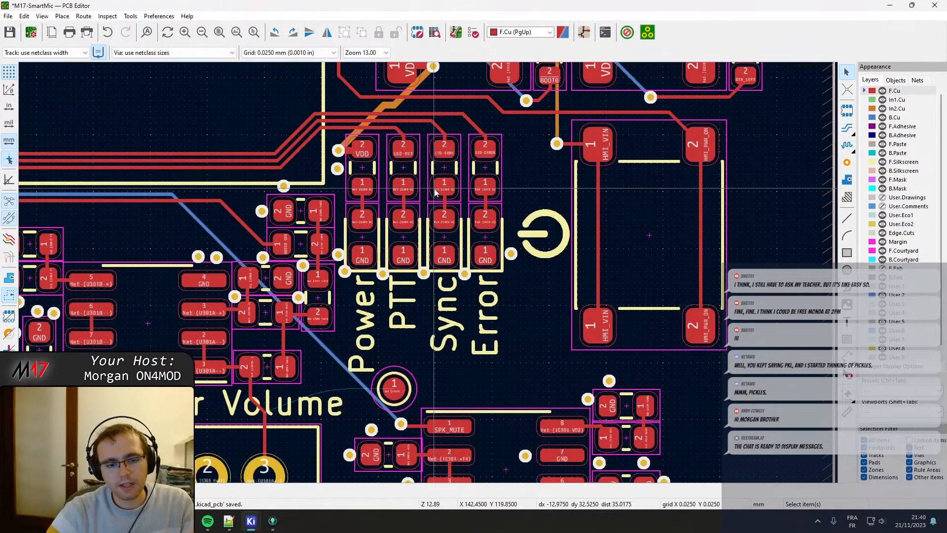
pyautogui.scroll(2, 293, 239)
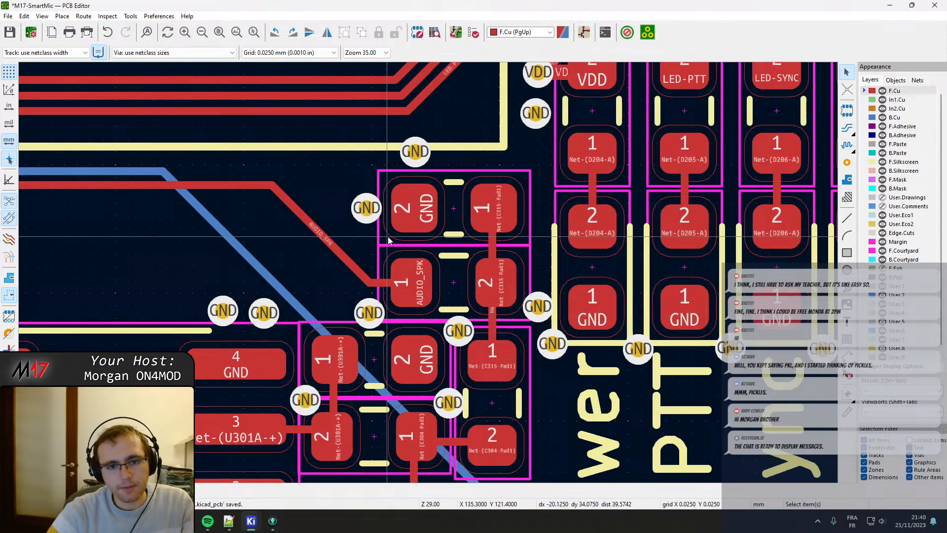
pyautogui.click(444, 235)
pyautogui.scroll(1, 446, 235)
pyautogui.press('m')
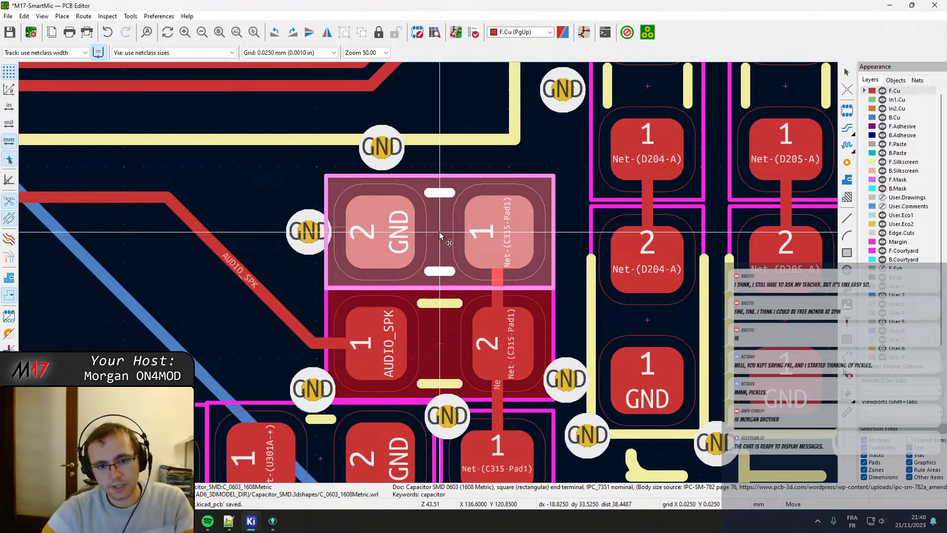
pyautogui.click(441, 227)
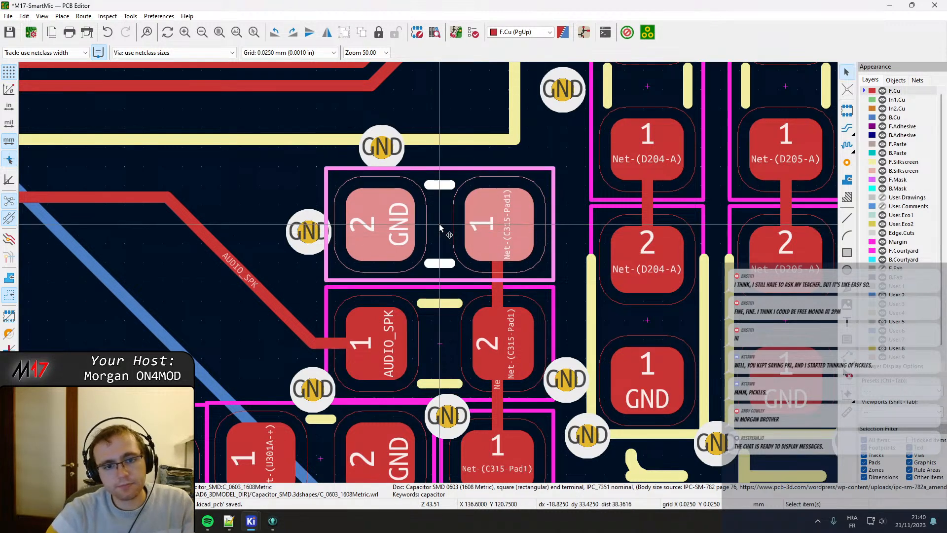
pyautogui.moveTo(384, 149); pyautogui.dragTo(381, 147)
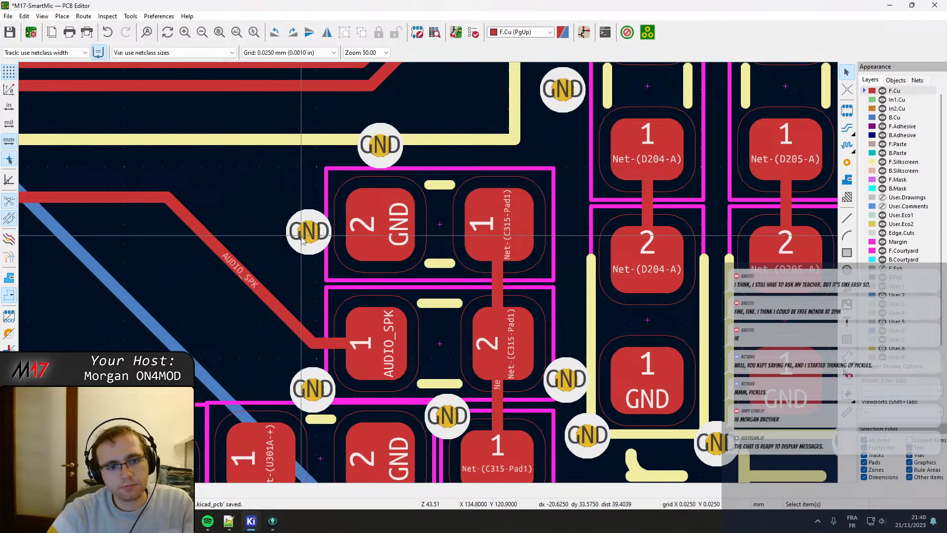
pyautogui.moveTo(310, 234); pyautogui.dragTo(301, 226)
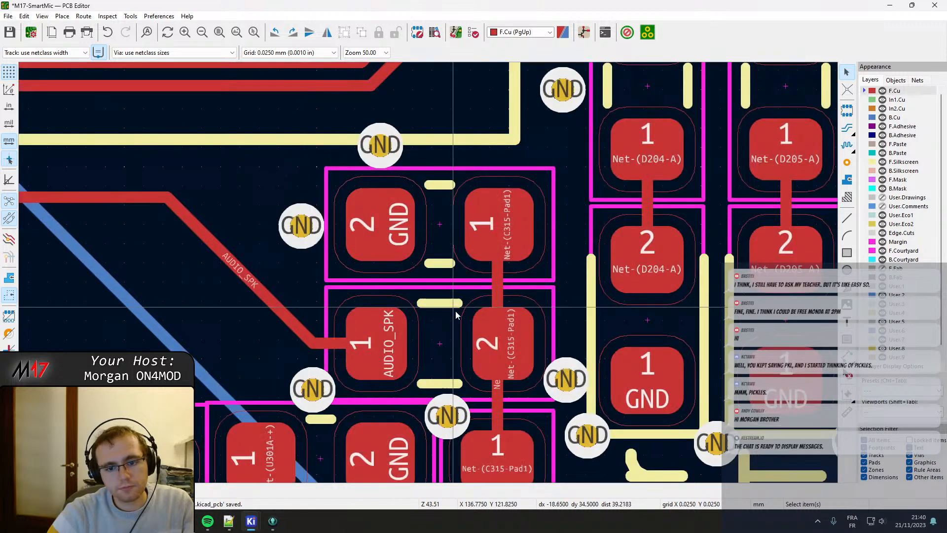
# Move the AUDIO_SPK resistor slightly up, closer to the capacitor's courtyard.
pyautogui.click(447, 296)
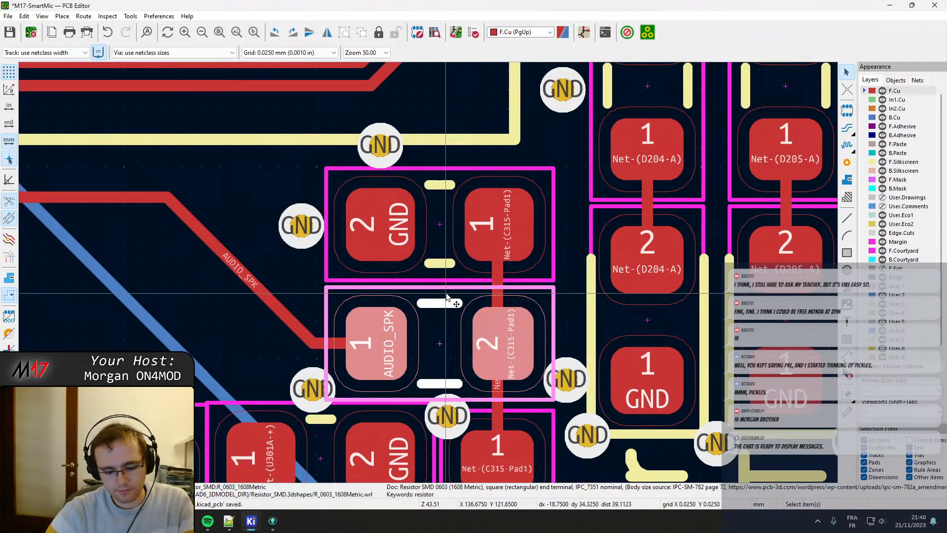
pyautogui.press('m')
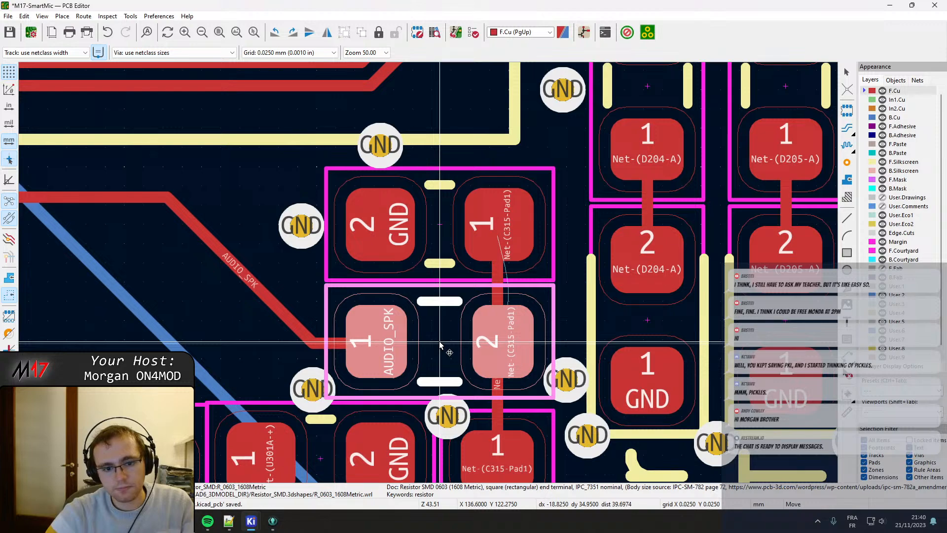
pyautogui.click(439, 342)
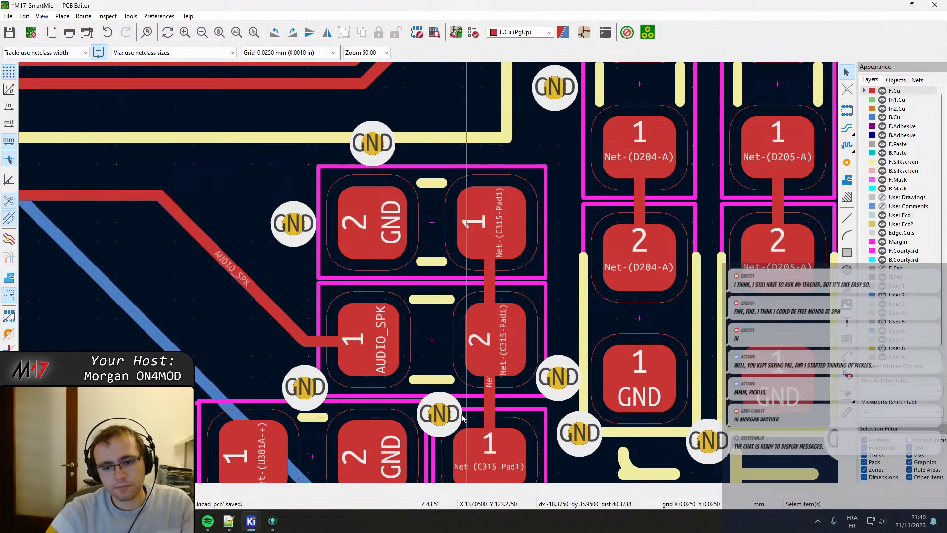
# Move the capacitor and AUDIO_SPK resistor slightly up together, and realign the AUDIO_SPK track with the centre of the resistor pad.
pyautogui.moveTo(462, 417); pyautogui.dragTo(347, 320, button='middle')
pyautogui.moveTo(377, 153); pyautogui.dragTo(380, 262, button='middle')
pyautogui.click(378, 258)
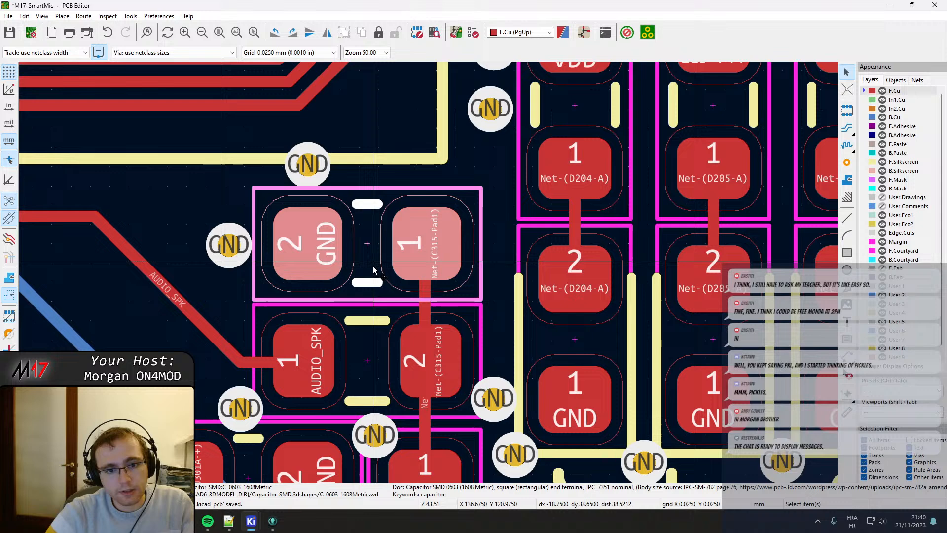
pyautogui.keyDown('shift'); pyautogui.click(376, 346); pyautogui.keyUp('shift')
pyautogui.press('m')
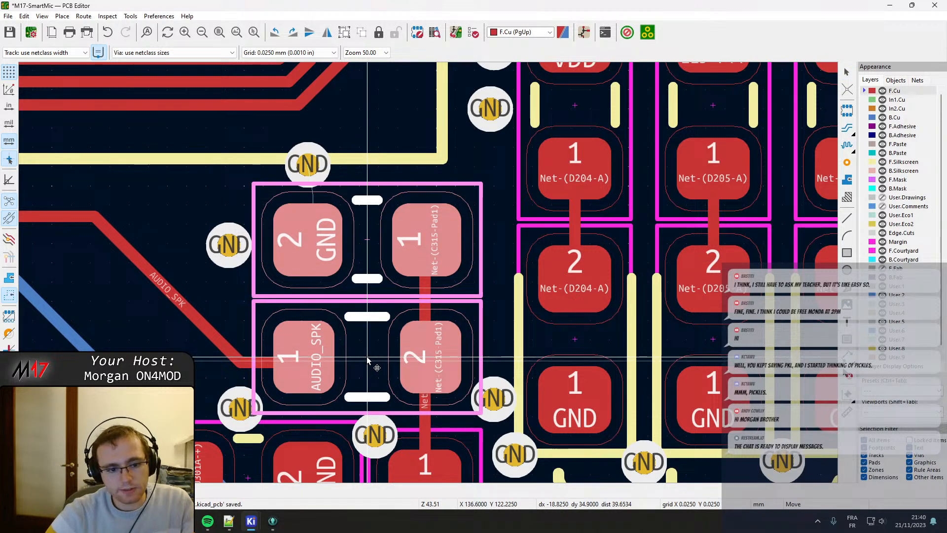
pyautogui.click(367, 360)
pyautogui.press('m')
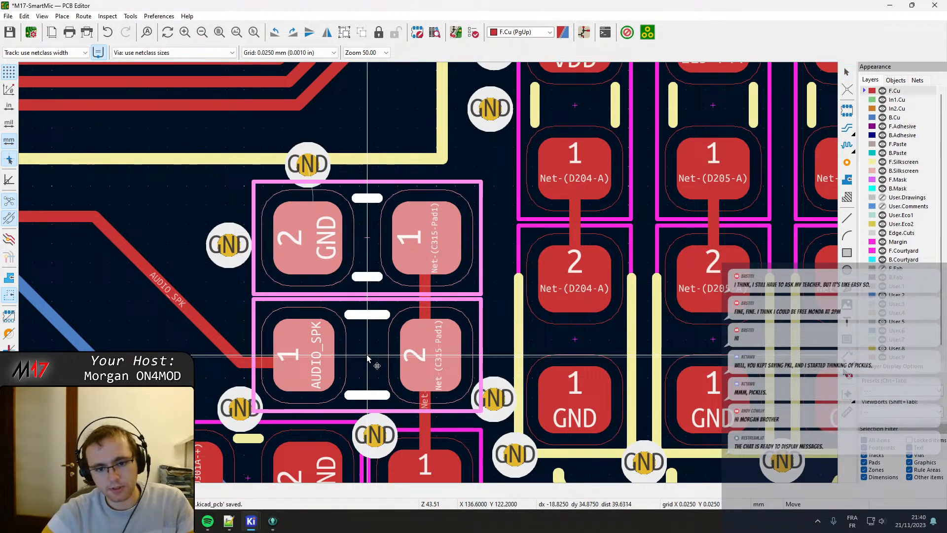
pyautogui.click(367, 355)
pyautogui.press('Escape')
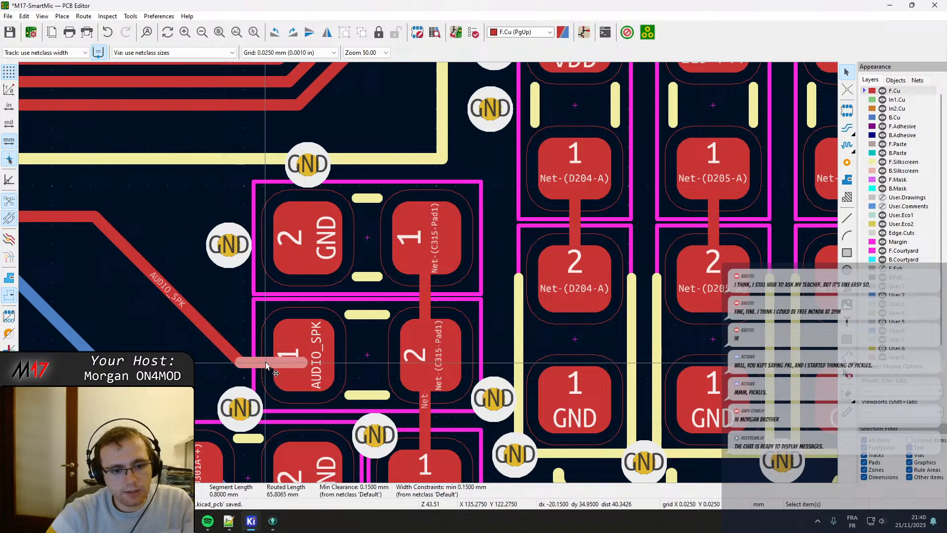
pyautogui.click(298, 358)
pyautogui.click(309, 356)
# Move the GND via below the AUDIO_SPK resistor up and away from the lower resistor's courtyard, and refill all copper zones.
pyautogui.moveTo(381, 441); pyautogui.dragTo(347, 341, button='middle')
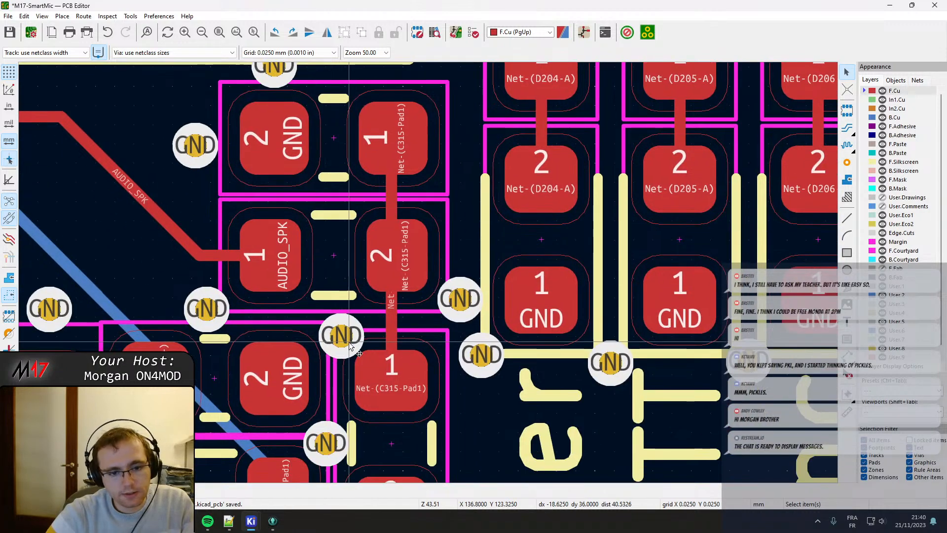
pyautogui.click(346, 337)
pyautogui.press('d')
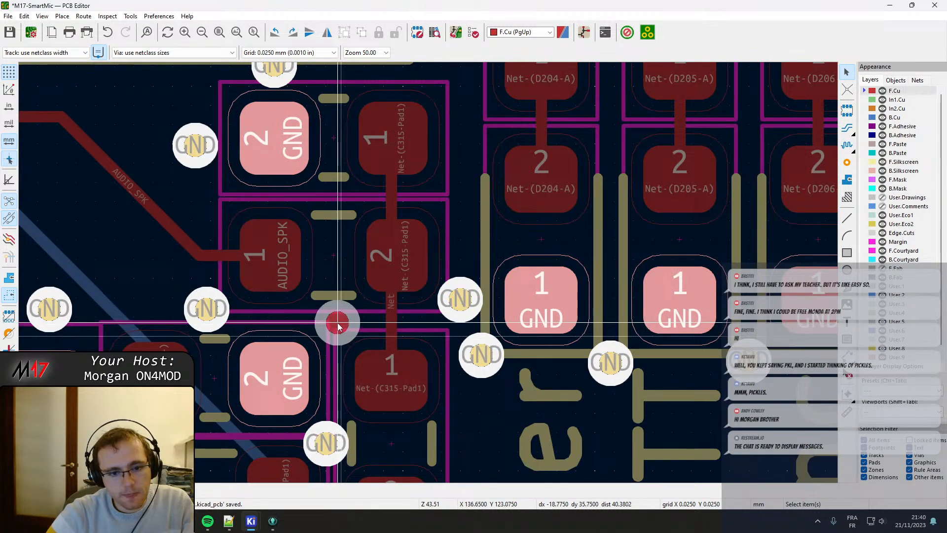
pyautogui.click(343, 330)
pyautogui.press('b')
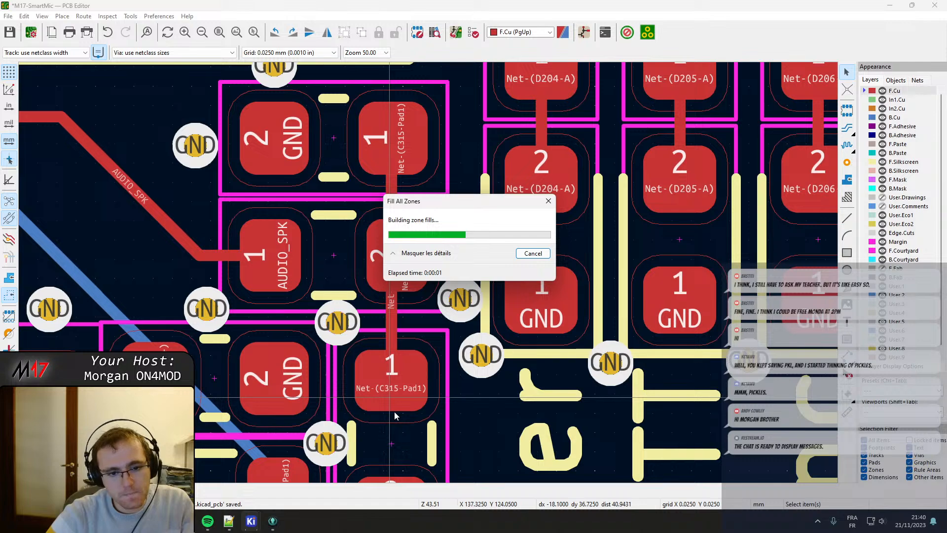
# Move the capacitor between Net-(U301A-+) and GND slightly right and up, to X 135.125, Y 123.775 mm.
pyautogui.moveTo(385, 412); pyautogui.dragTo(469, 212, button='middle')
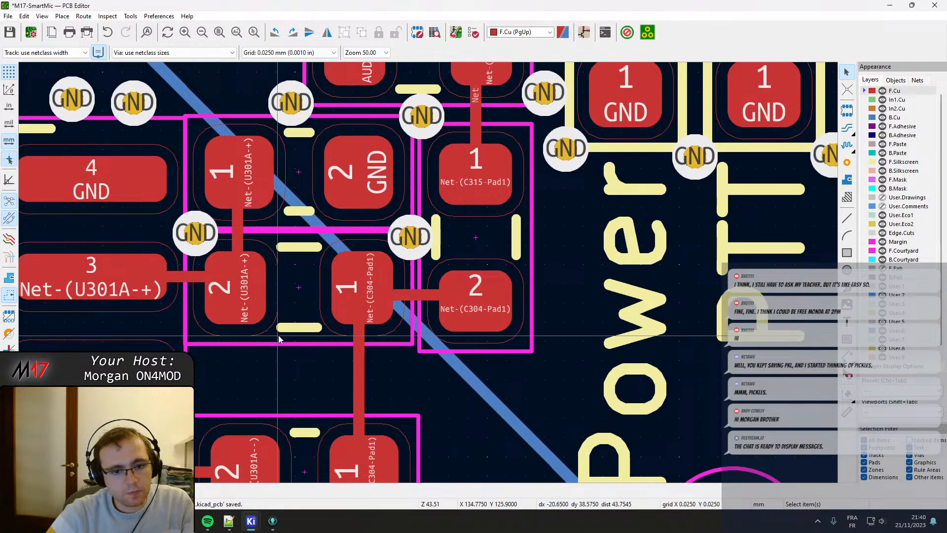
pyautogui.moveTo(273, 332); pyautogui.dragTo(329, 374, button='middle')
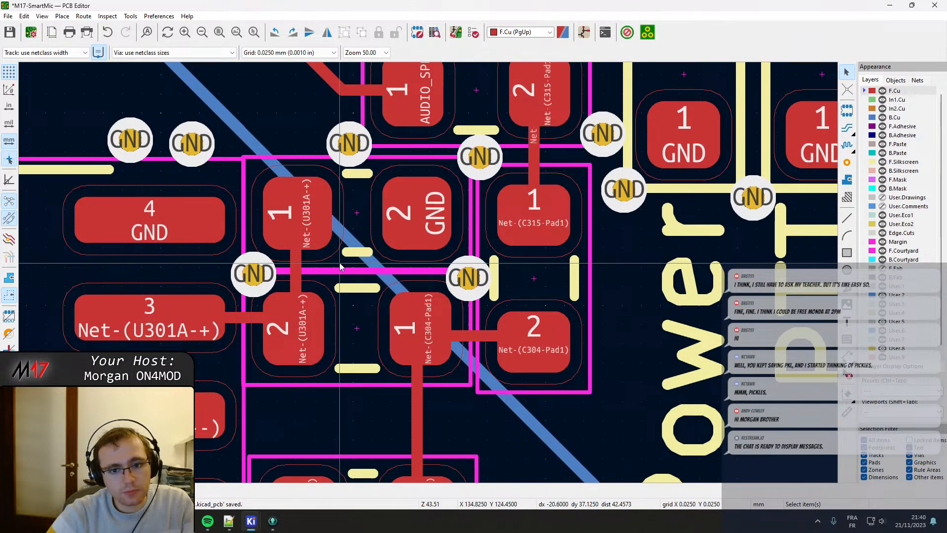
pyautogui.click(340, 266)
pyautogui.press('m')
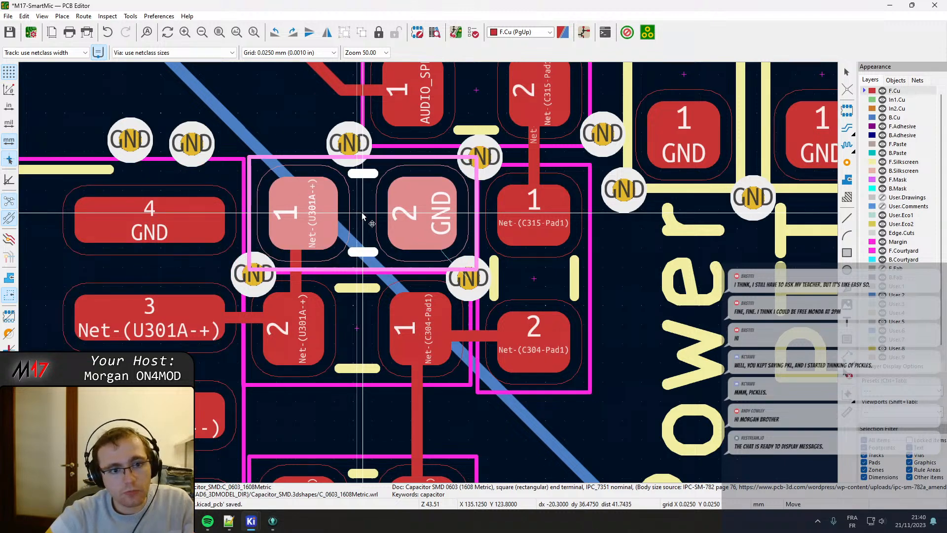
pyautogui.click(362, 211)
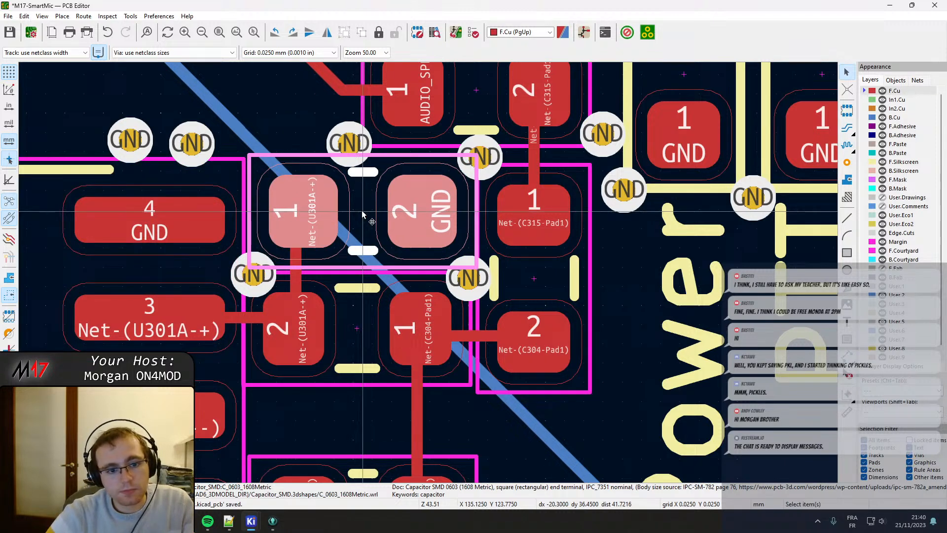
# Move the resistor below that capacitor slightly right and down, aligning its centre with the capacitor at X 135.125 mm.
pyautogui.click(343, 313)
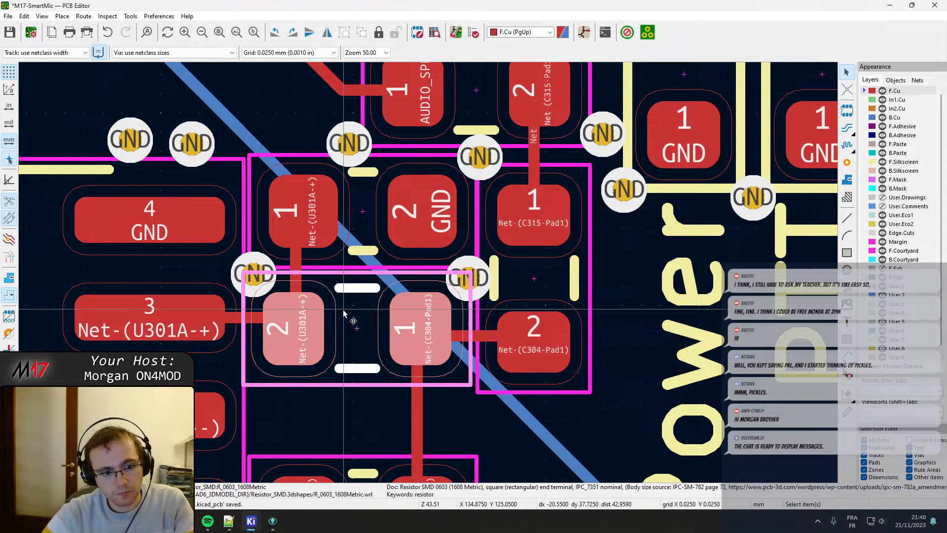
pyautogui.press('m')
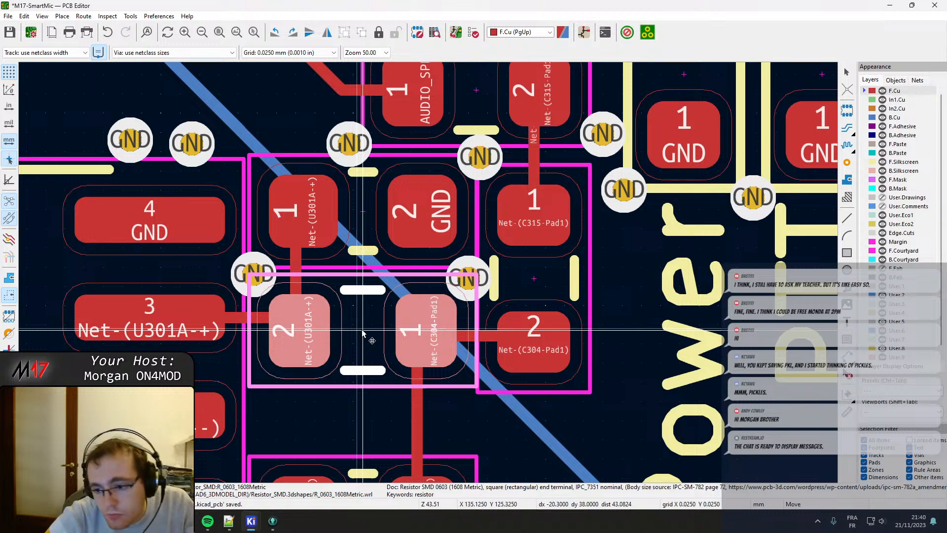
pyautogui.click(362, 333)
# Move the resistor between Net-(C315-Pad1) and Net-(C304-Pad1) slightly right and up, to X 137.425, Y 124.575 mm.
pyautogui.click(551, 279)
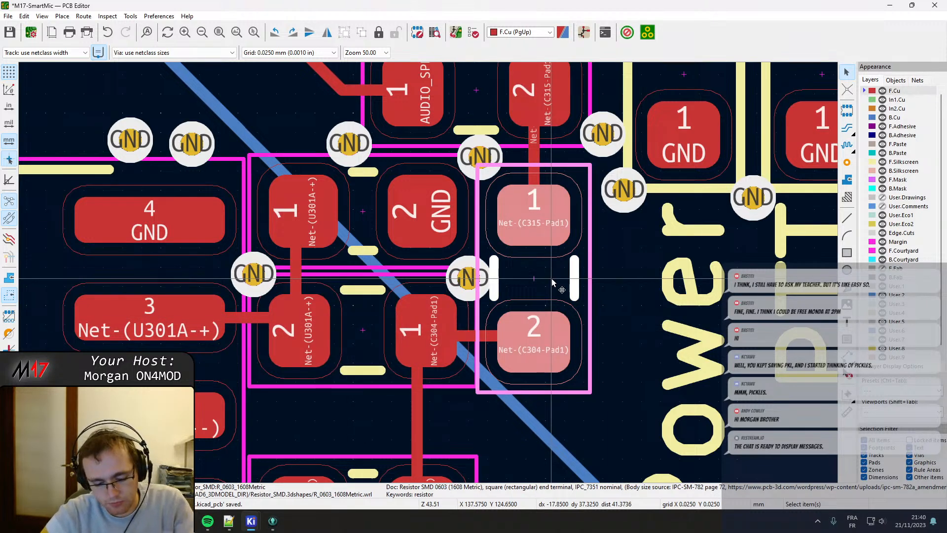
pyautogui.press('m')
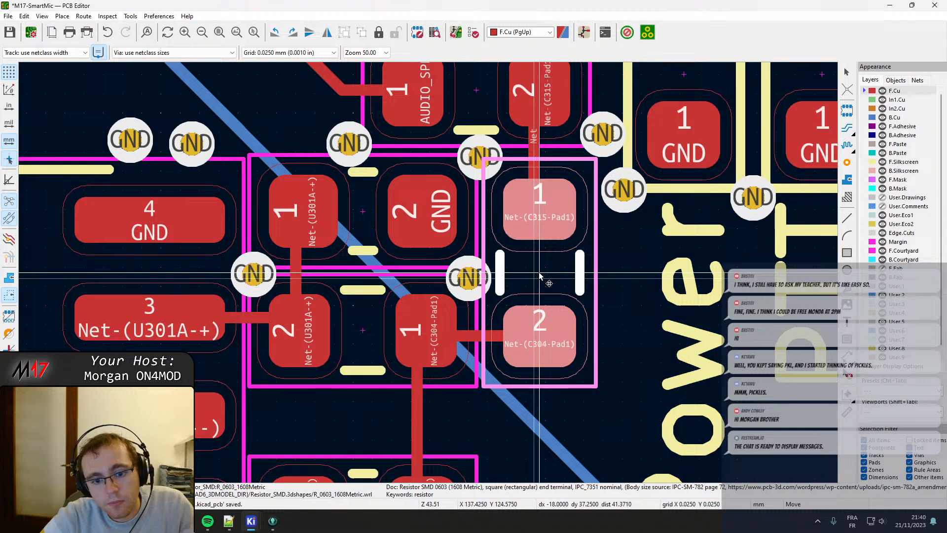
pyautogui.click(540, 277)
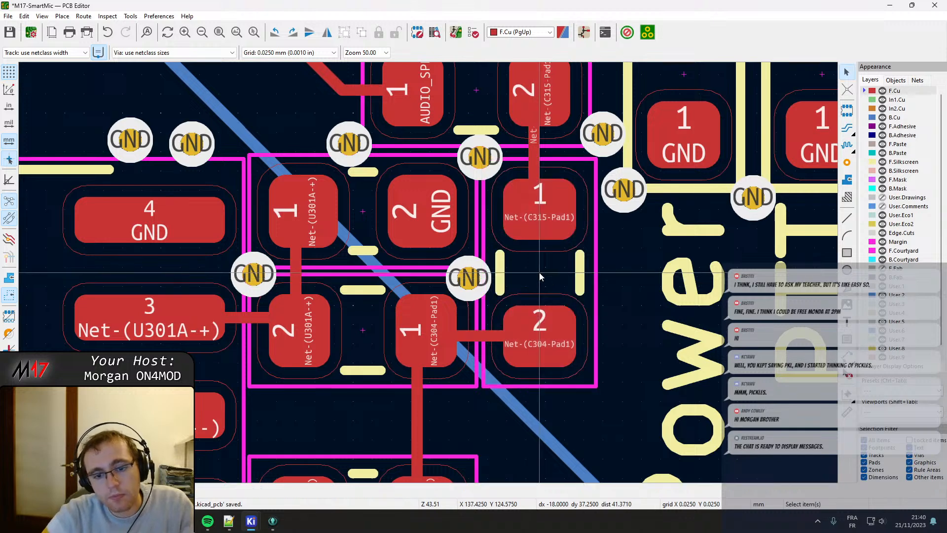
# Shift the horizontal Net-(C304-Pad1) track between the two resistors slightly up, in line with the centre of the horizontal resistor's pad 1.
pyautogui.click(491, 329)
pyautogui.click(485, 337)
pyautogui.press('d')
pyautogui.click(444, 333)
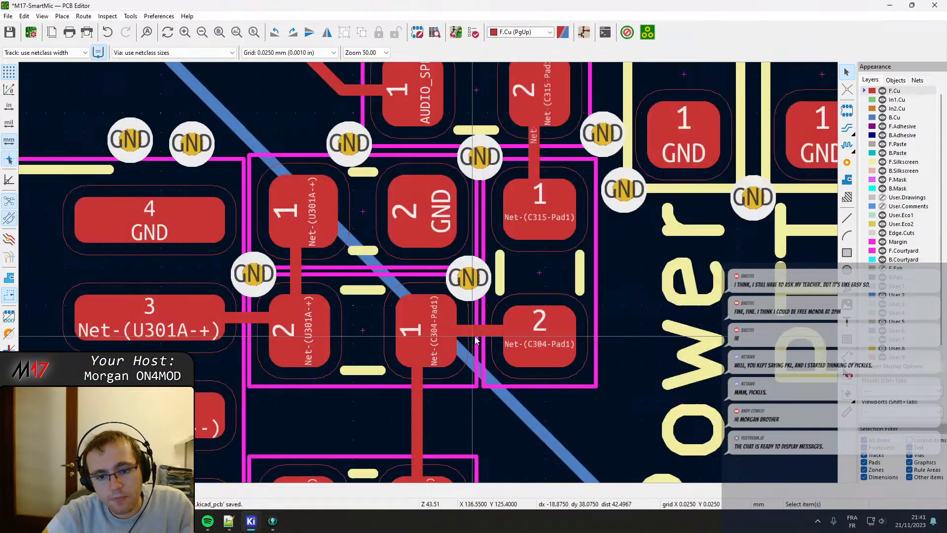
pyautogui.click(521, 339)
pyautogui.press('d')
pyautogui.click(541, 343)
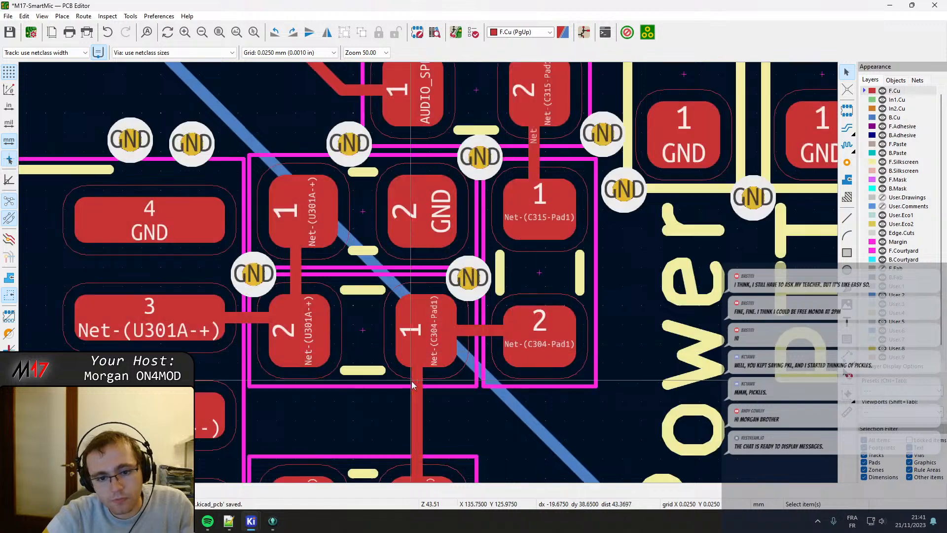
# Shift the vertical Net-(C304-Pad1) and Net-(U301A-+) tracks slightly right to line them up with the pads.
pyautogui.click(422, 384)
pyautogui.press('d')
pyautogui.click(429, 339)
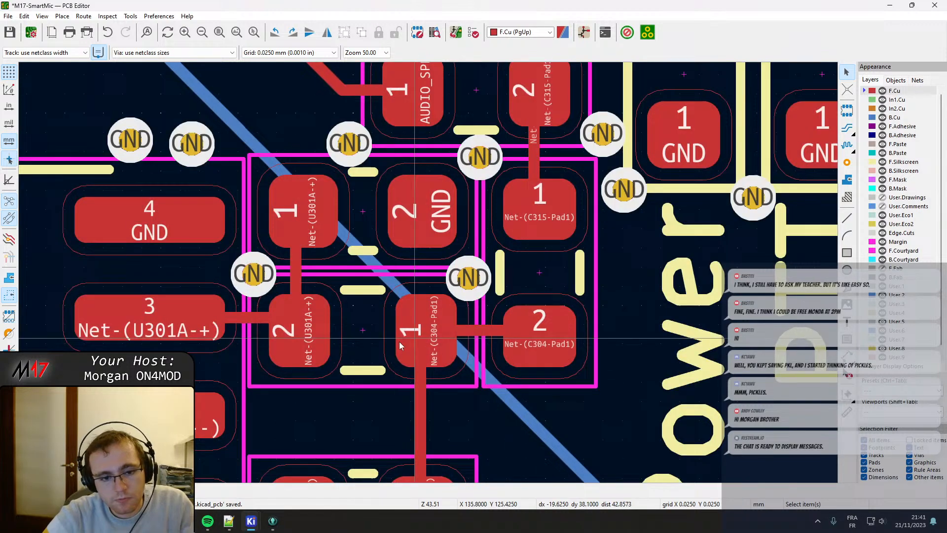
pyautogui.click(294, 271)
pyautogui.press('d')
pyautogui.click(301, 305)
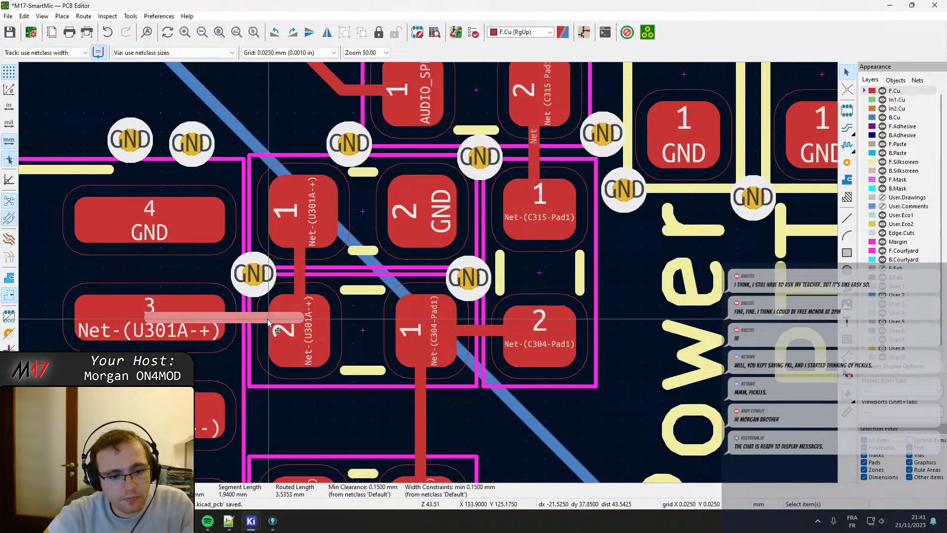
# Move the capacitor between GND and Net-(IC301-+IN) left off the IC's courtyard, and shift the GND via beside it left, clear of the capacitor.
pyautogui.scroll(-1, 268, 321)
pyautogui.moveTo(451, 301); pyautogui.dragTo(416, 173, button='middle')
pyautogui.click(352, 288)
pyautogui.scroll(1, 352, 291)
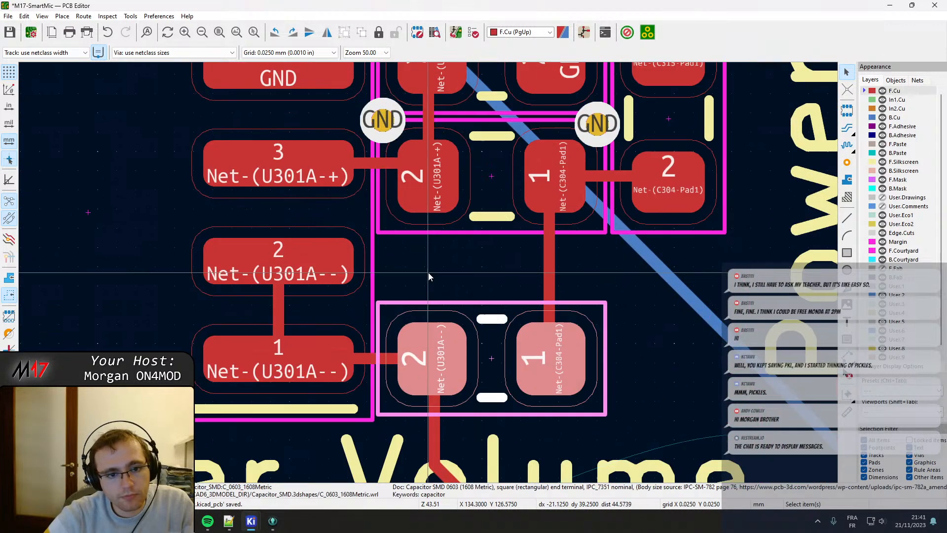
pyautogui.scroll(-4, 475, 271)
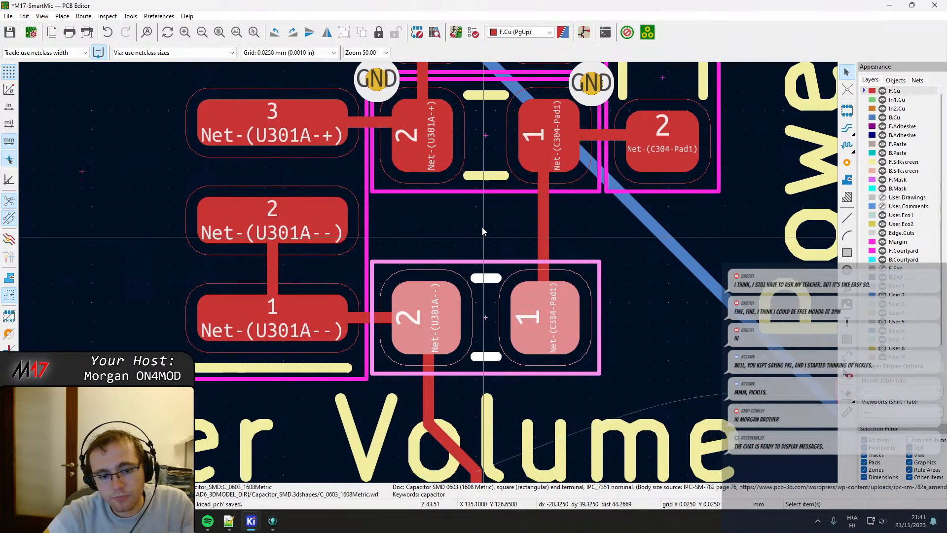
pyautogui.scroll(4, 581, 267)
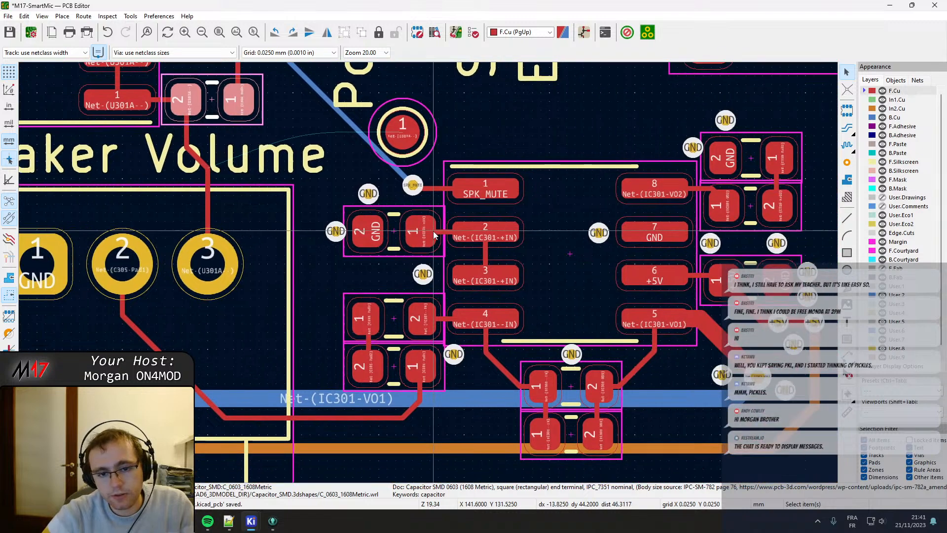
pyautogui.click(339, 279)
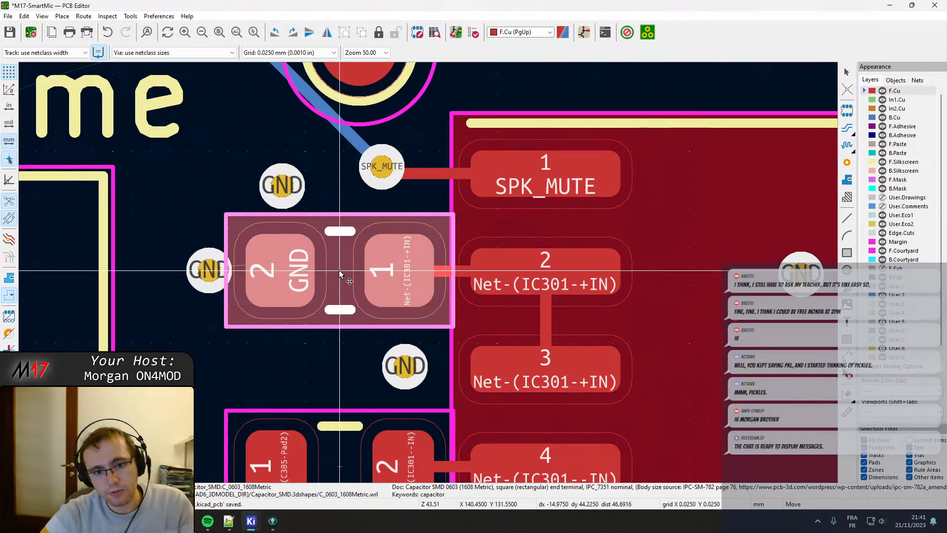
pyautogui.moveTo(339, 270); pyautogui.dragTo(330, 270)
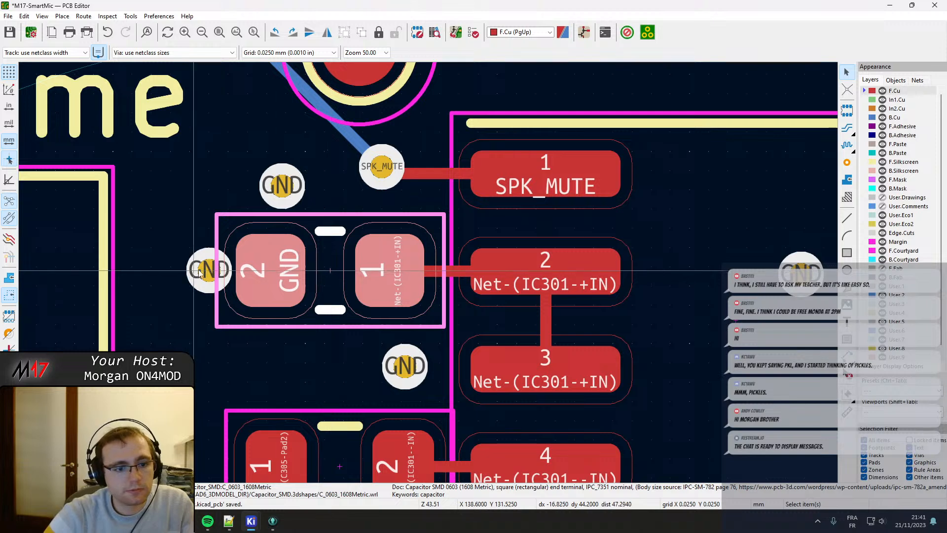
pyautogui.click(213, 271)
pyautogui.moveTo(210, 271); pyautogui.dragTo(192, 271)
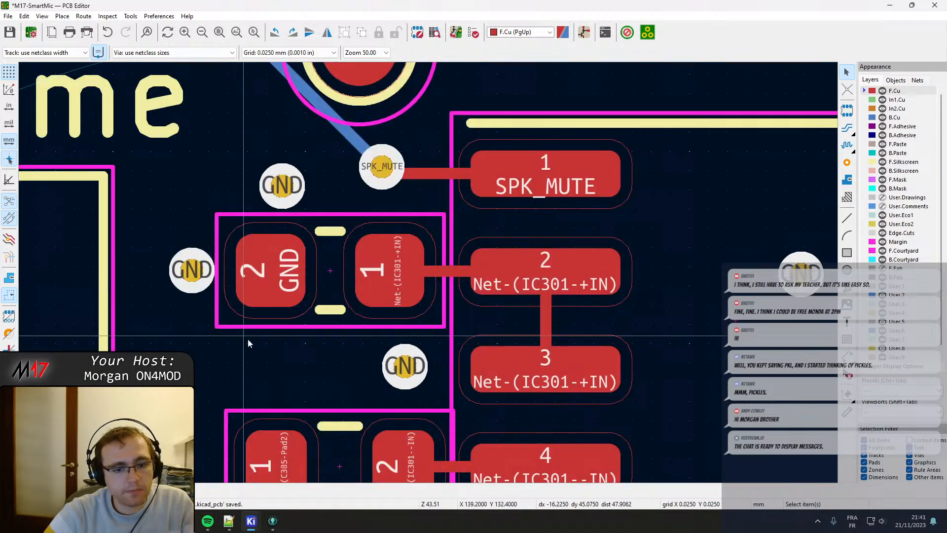
# Move the resistor between Net-(C305-Pad2) and Net-(IC301--IN) left off the IC's courtyard, to X 140.325 mm, in line with the capacitor above.
pyautogui.keyDown('shift'); pyautogui.scroll(-3, 276, 320); pyautogui.keyUp('shift')
pyautogui.click(326, 373)
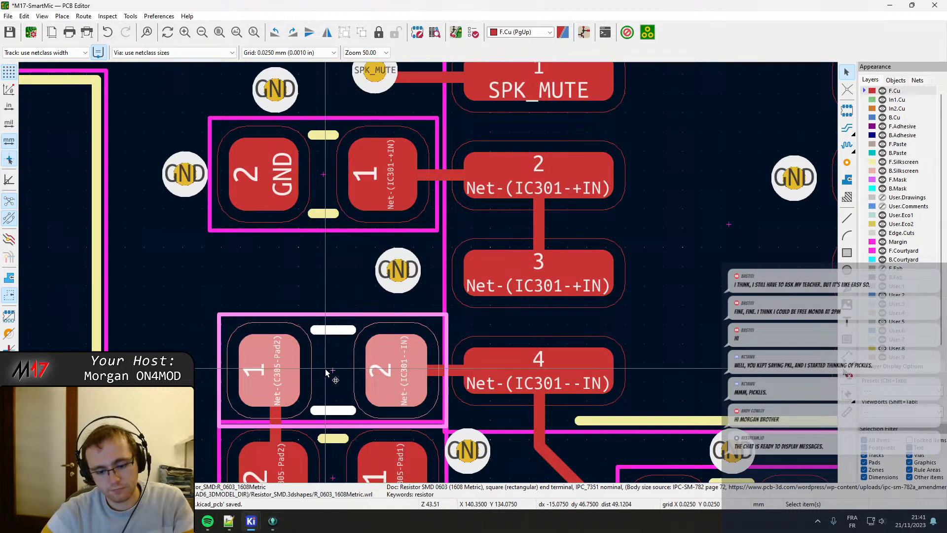
pyautogui.press('m')
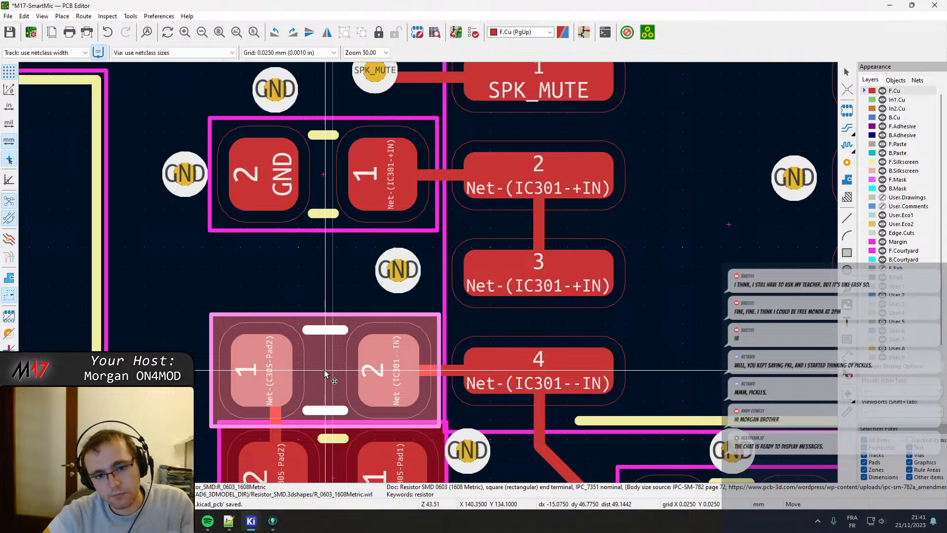
pyautogui.click(323, 373)
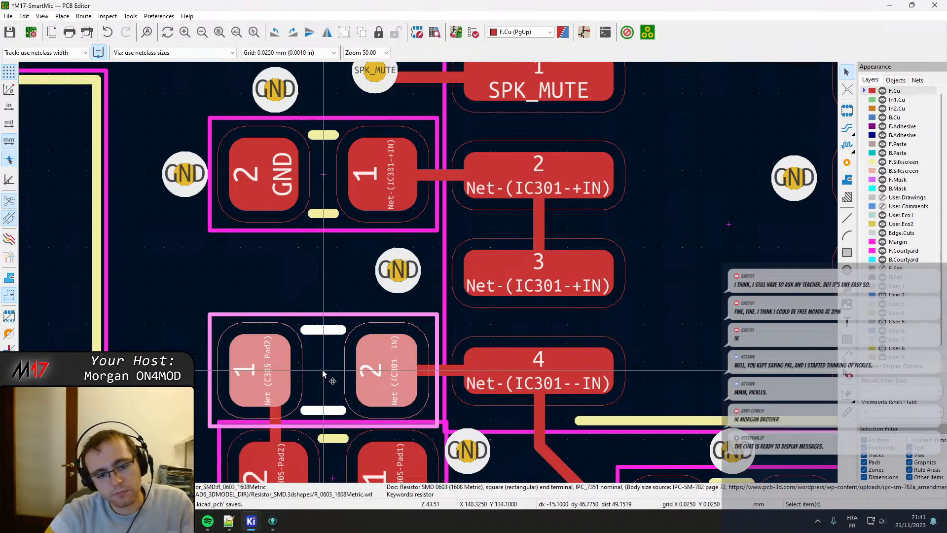
# Move capacitor C305 slightly left and down, centring it under the resistor at X 140.325 mm with a gap between their courtyards.
pyautogui.keyDown('shift'); pyautogui.scroll(-5, 323, 335); pyautogui.keyUp('shift')
pyautogui.click(344, 292)
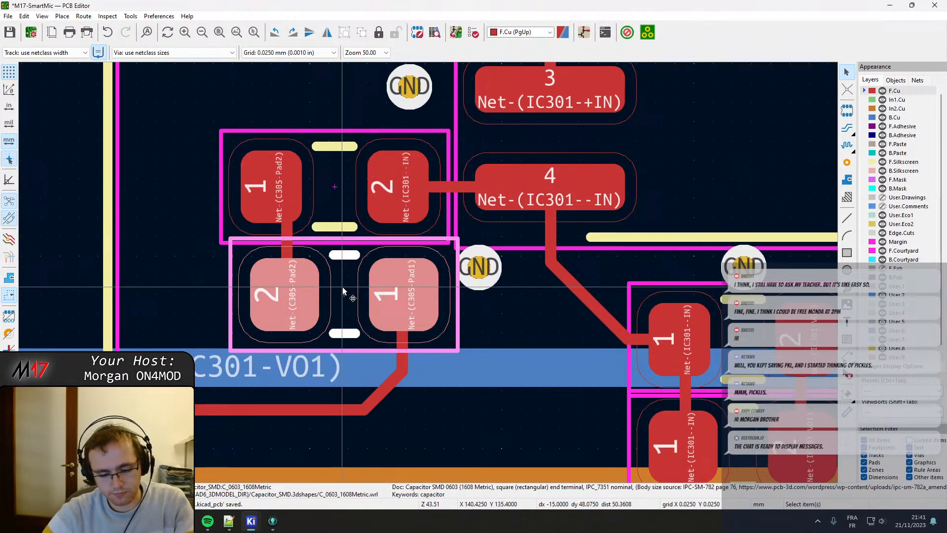
pyautogui.press('m')
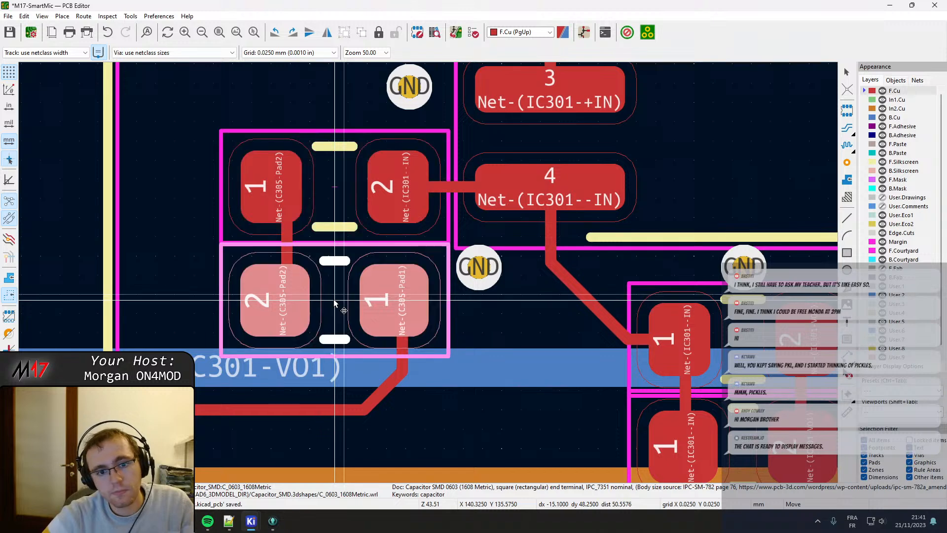
pyautogui.click(335, 309)
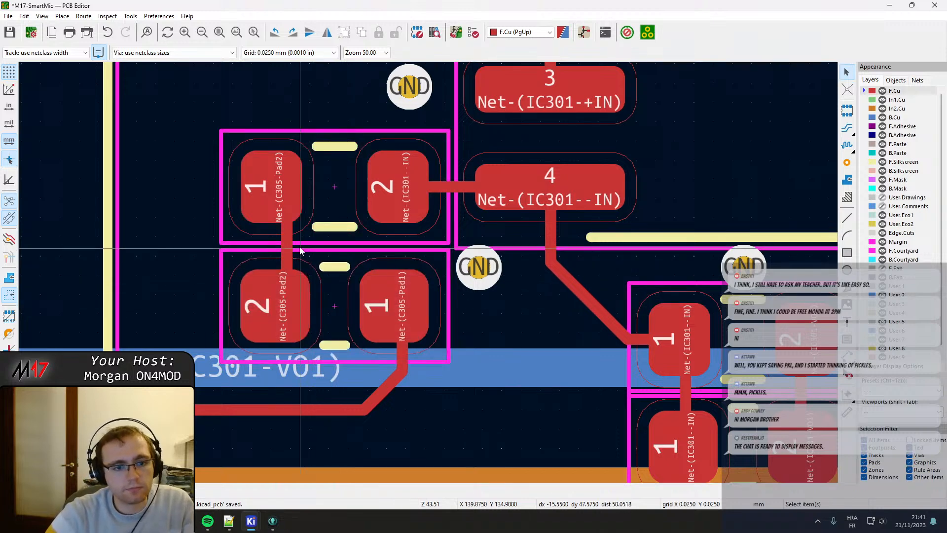
# Straighten the Net-(C305-Pad2) track between the resistor and the capacitor, shifting it left to the pad centre and eliminating its diagonal stub.
pyautogui.click(287, 232)
pyautogui.press('d')
pyautogui.click(269, 210)
pyautogui.click(287, 194)
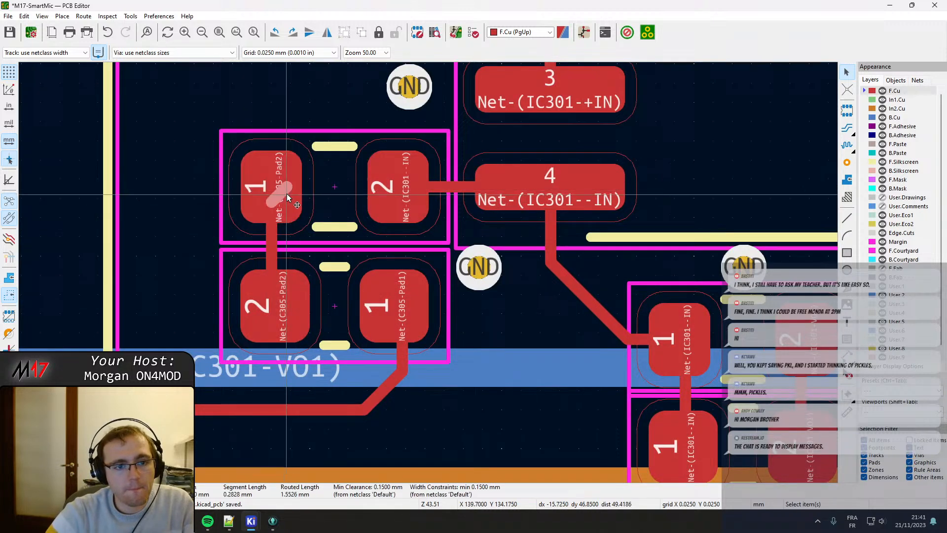
pyautogui.press('d')
pyautogui.click(272, 187)
pyautogui.click(287, 293)
pyautogui.press('d')
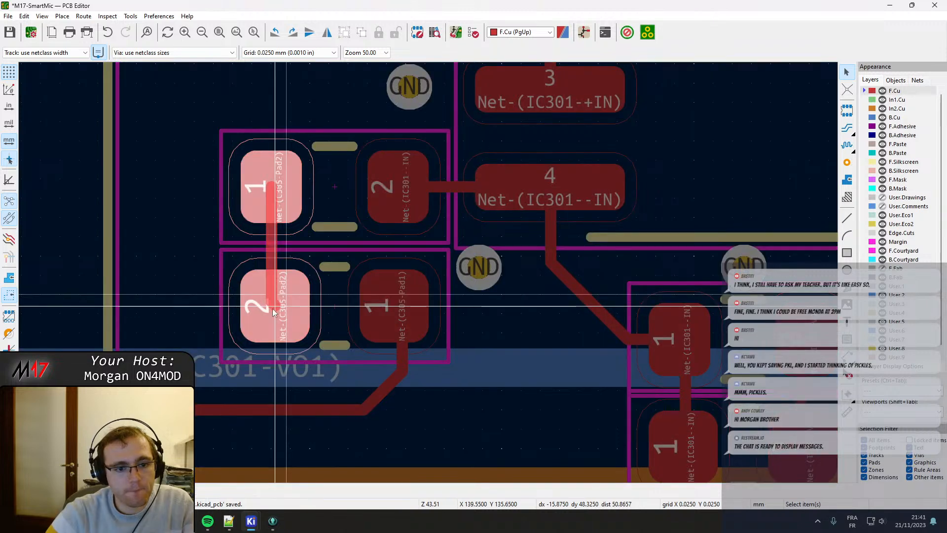
pyautogui.click(270, 311)
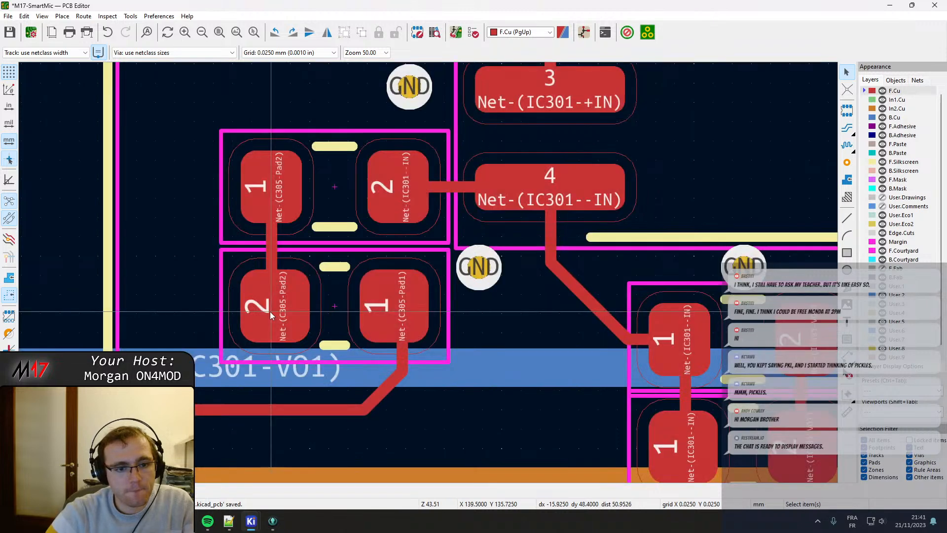
# Shift the vertical Net-(C305-Pad1) track left to the centre of C305's pad 1 and delete the leftover diagonal segment.
pyautogui.click(335, 296)
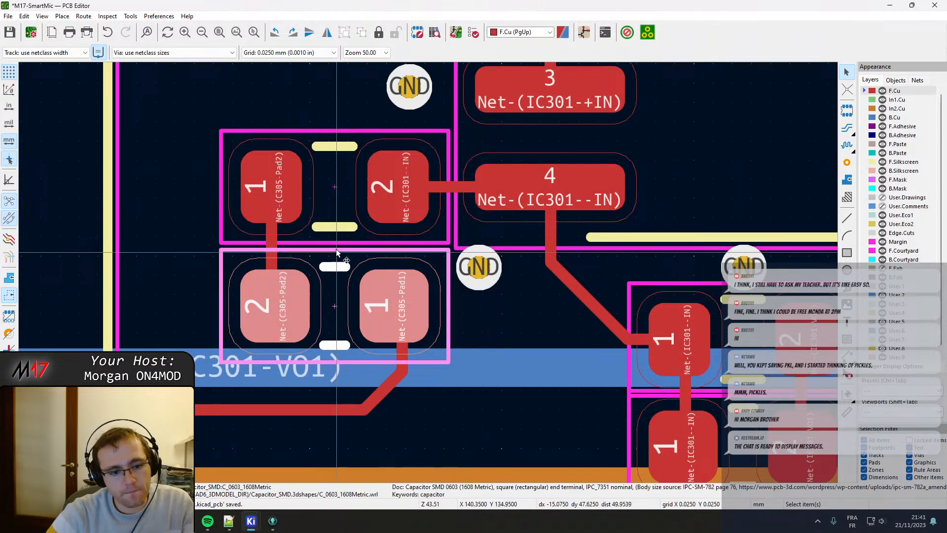
pyautogui.click(401, 359)
pyautogui.click(434, 361)
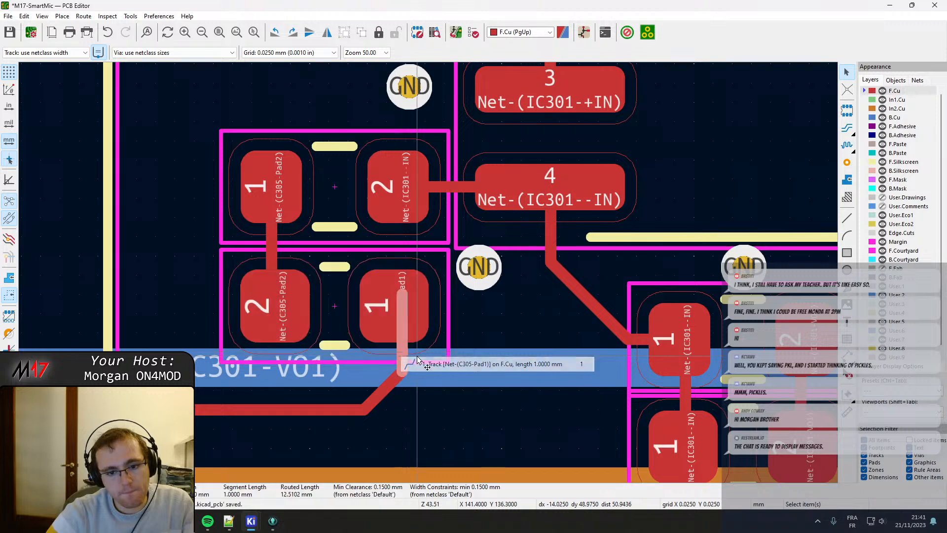
pyautogui.press('d')
pyautogui.click(395, 302)
pyautogui.click(396, 302)
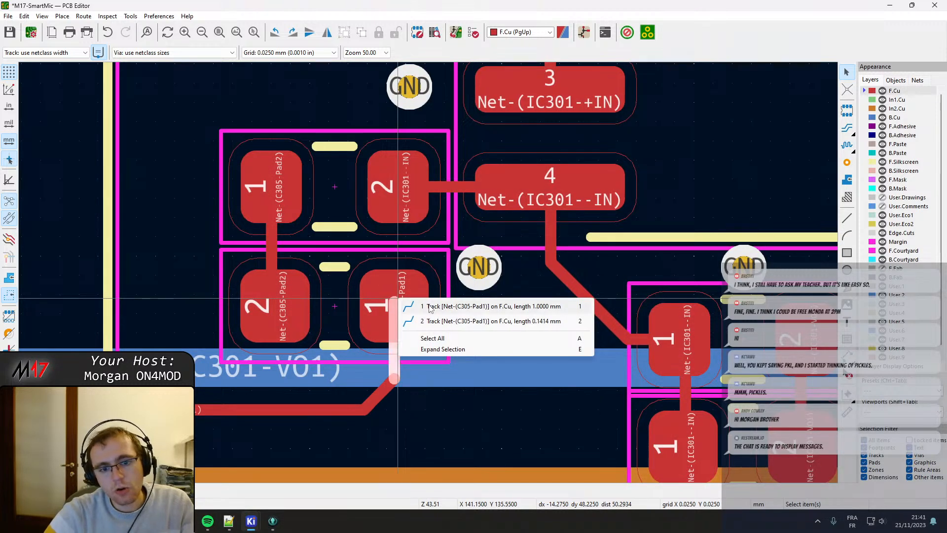
pyautogui.click(410, 306)
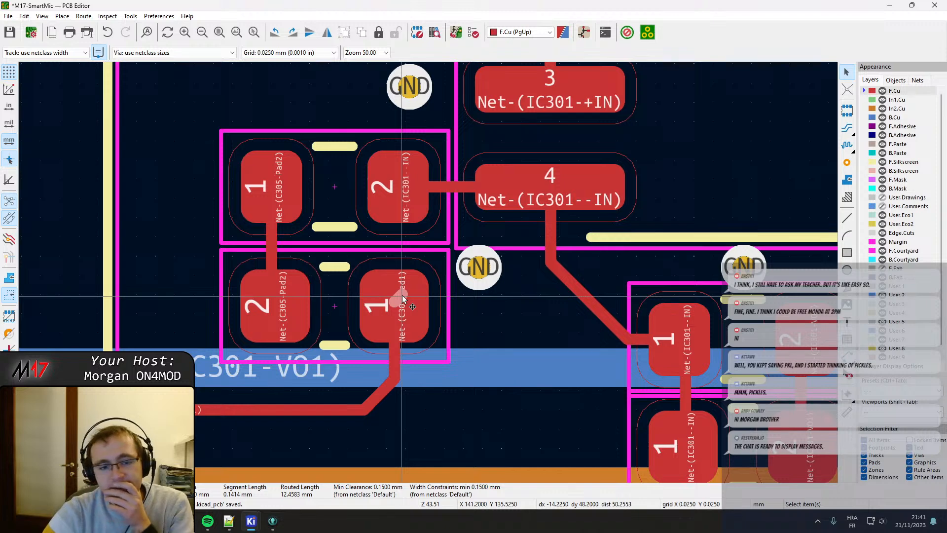
pyautogui.press('Delete')
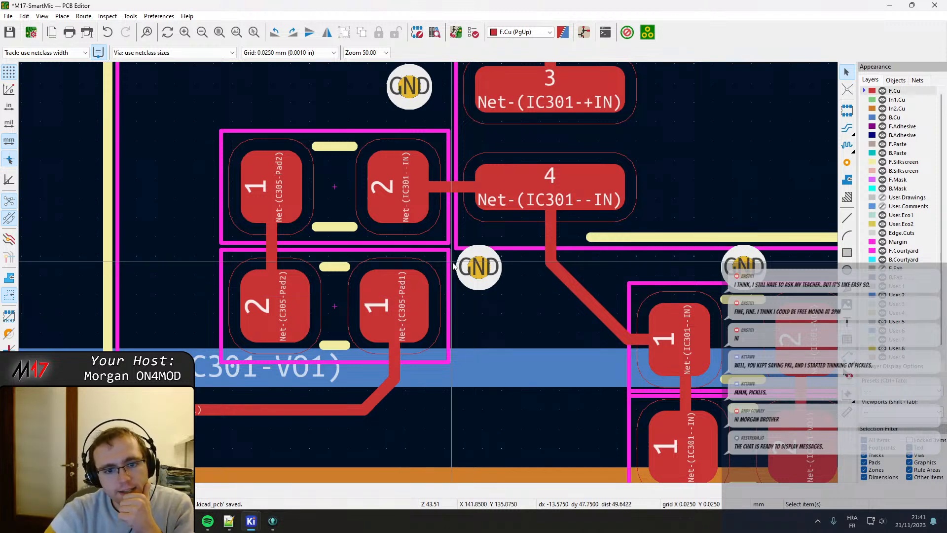
pyautogui.click(397, 361)
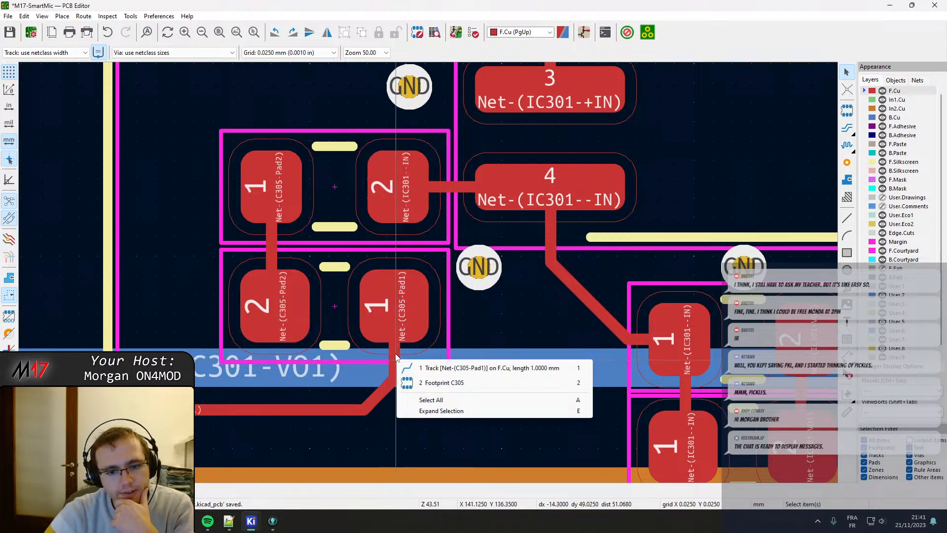
pyautogui.click(415, 367)
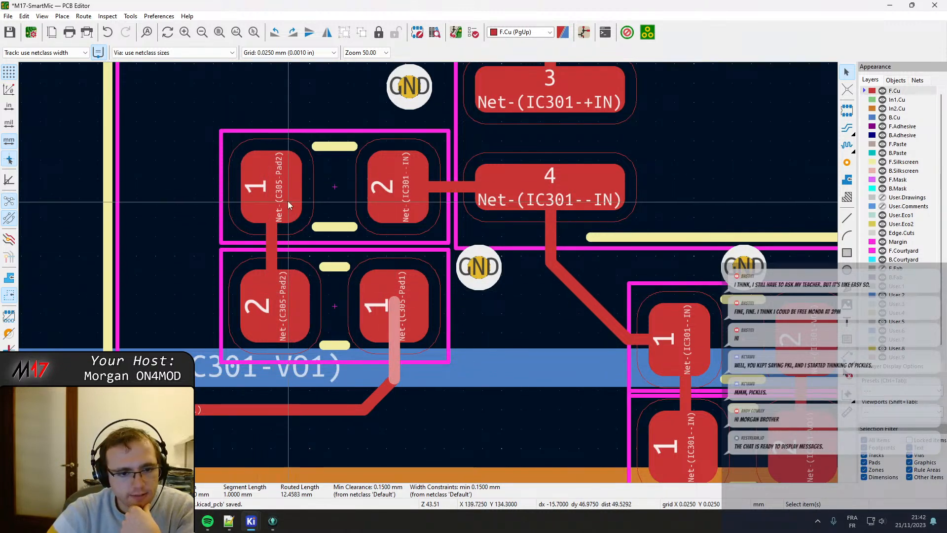
pyautogui.click(271, 252)
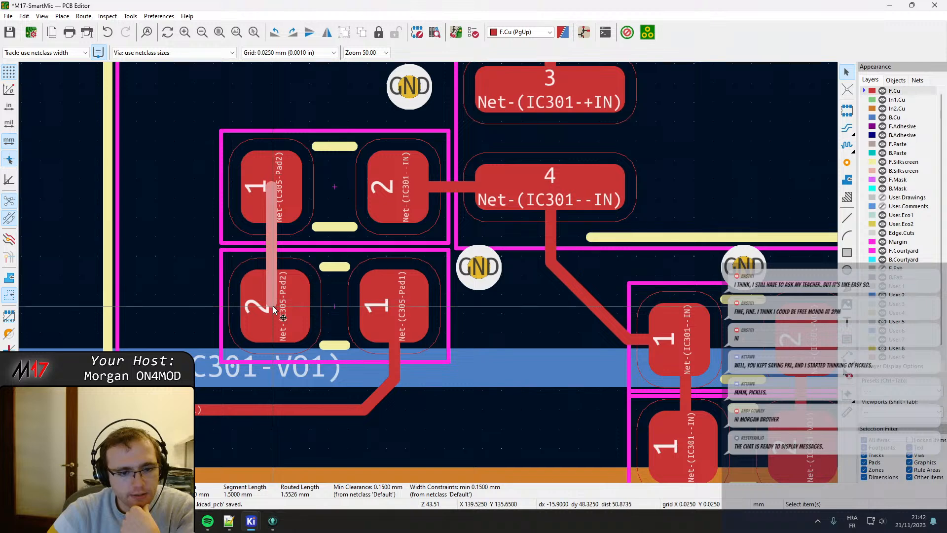
pyautogui.moveTo(272, 300); pyautogui.dragTo(275, 304)
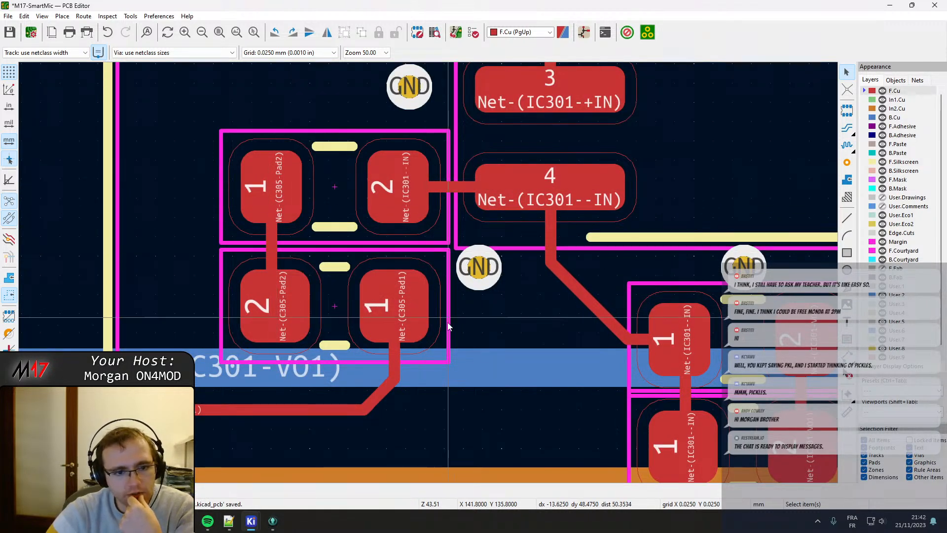
# Move the capacitor between Net-(IC301--IN) and Net-(IC301-VO1) down to Y 137.675 mm, leaving a gap below the resistor's courtyard.
pyautogui.scroll(-2, 431, 344)
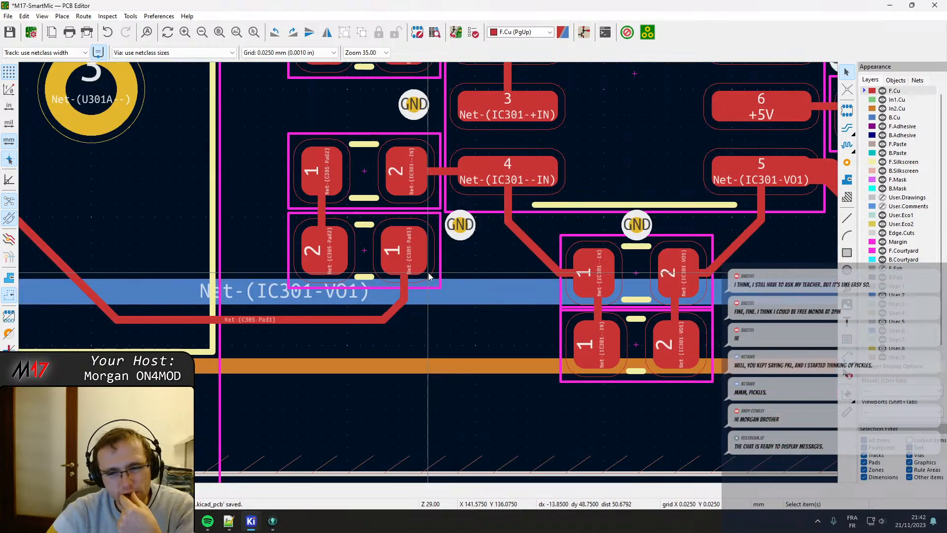
pyautogui.moveTo(554, 266); pyautogui.dragTo(289, 253, button='middle')
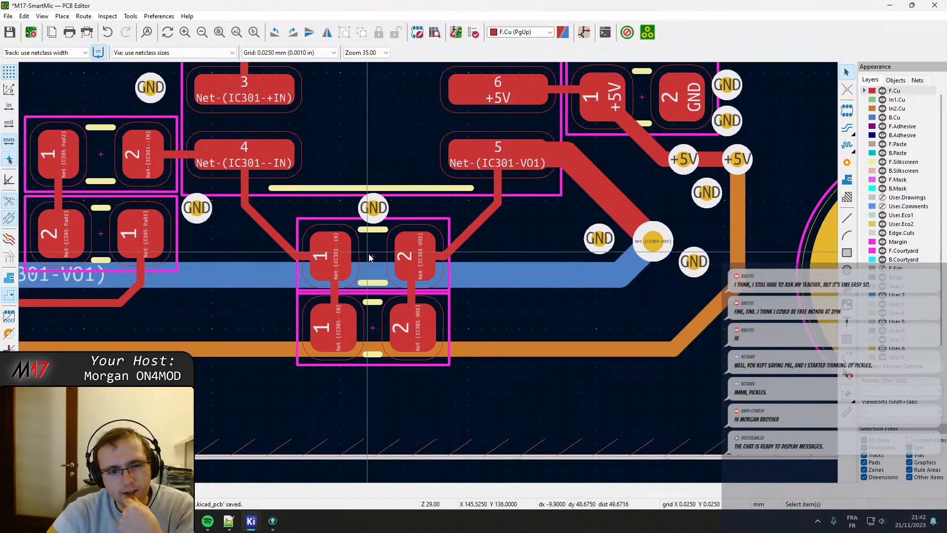
pyautogui.click(373, 303)
pyautogui.press('m')
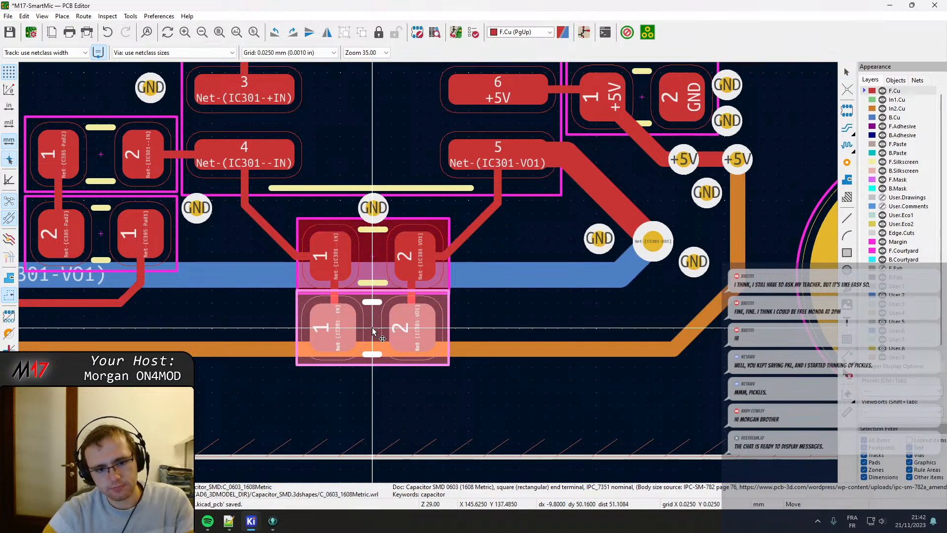
pyautogui.scroll(4, 372, 331)
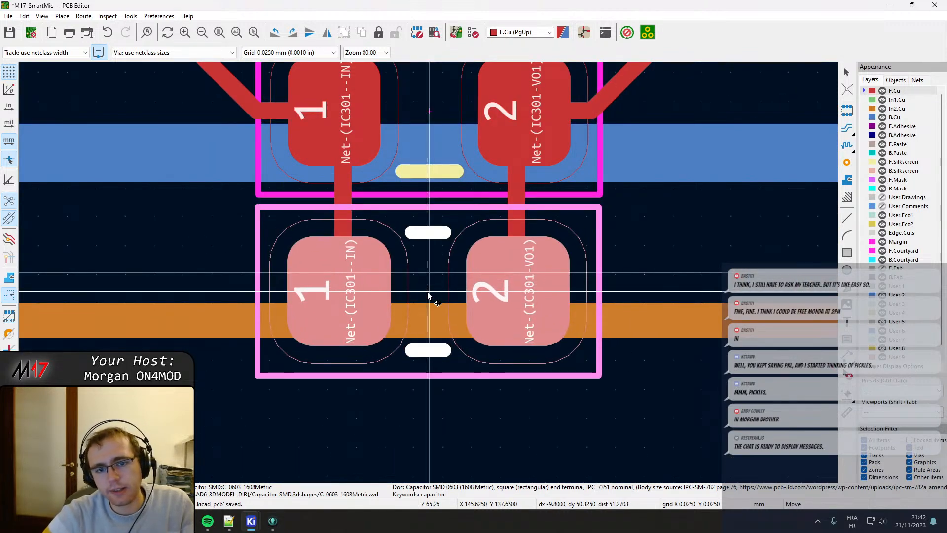
pyautogui.click(427, 295)
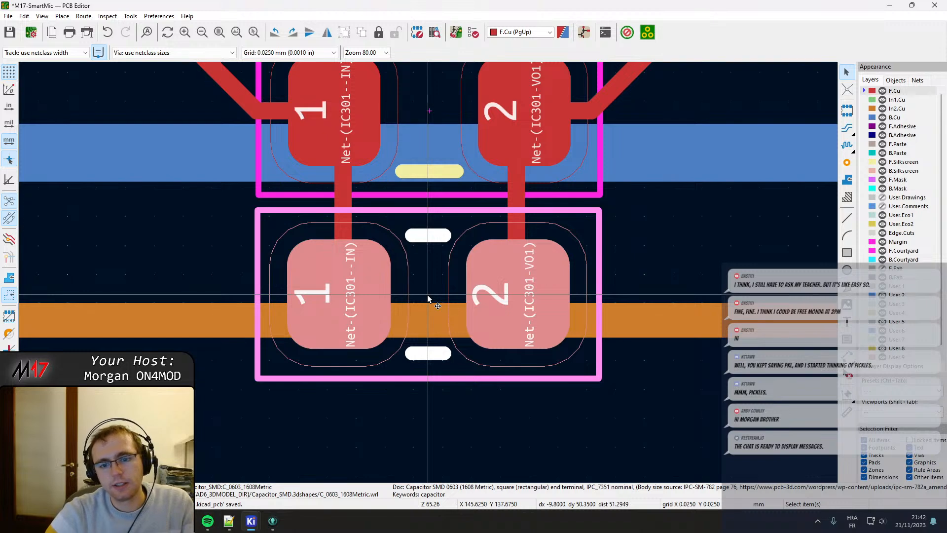
pyautogui.press('Escape')
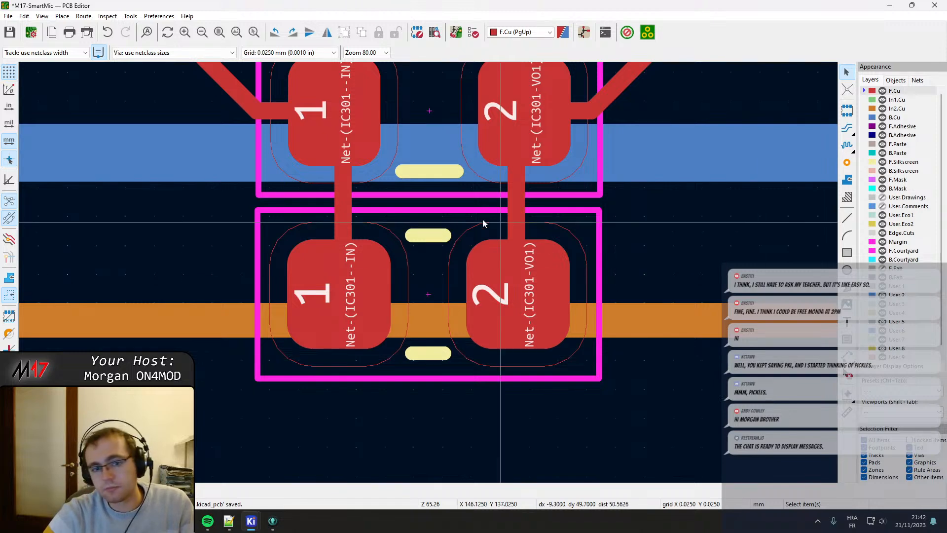
pyautogui.scroll(-1, 475, 204)
pyautogui.moveTo(448, 237); pyautogui.dragTo(391, 292, button='middle')
pyautogui.click(398, 332)
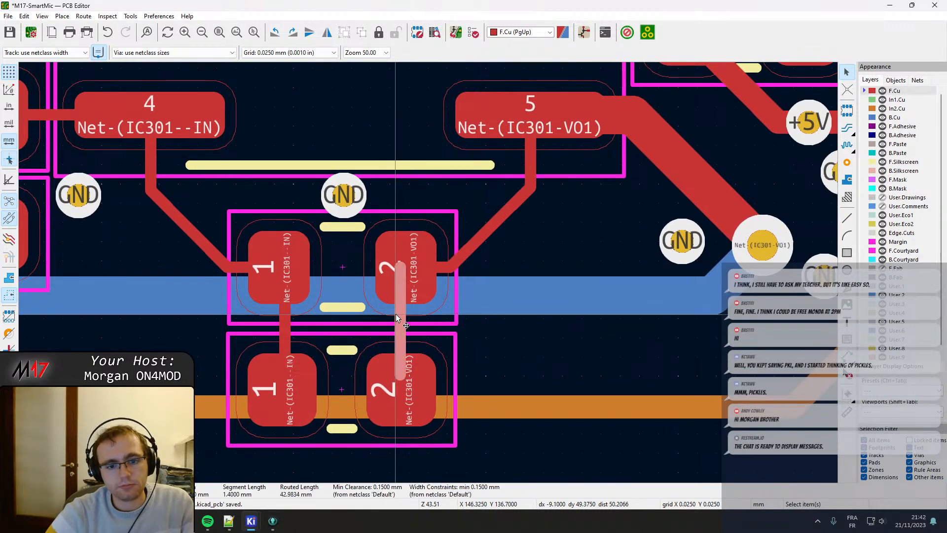
pyautogui.press('d')
pyautogui.press('Escape')
pyautogui.click(277, 325)
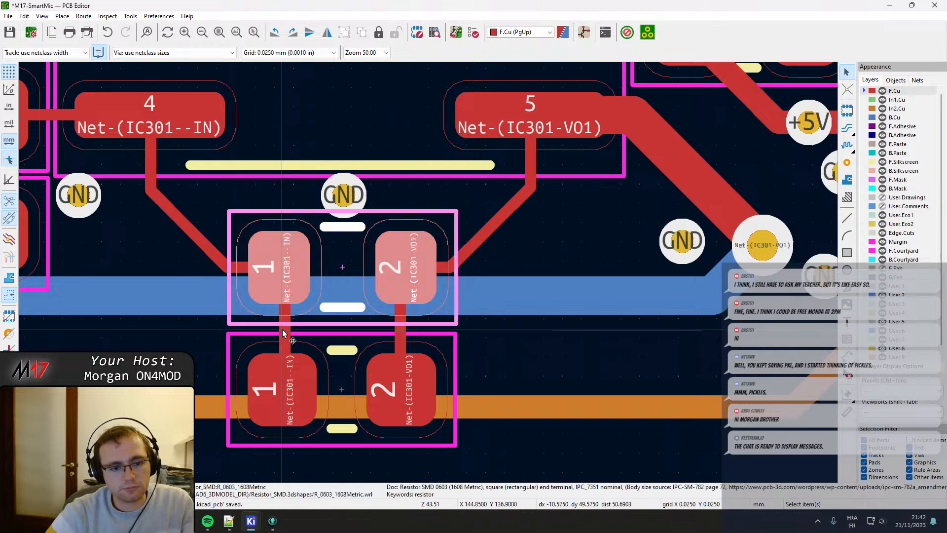
pyautogui.click(284, 328)
pyautogui.press('d')
pyautogui.press('Escape')
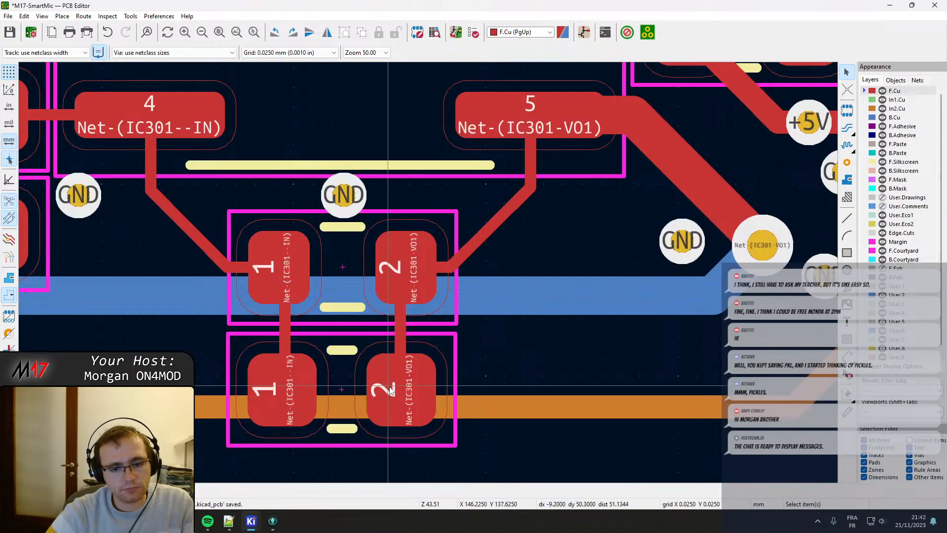
# Move the resistor between GND and Net-(C310-Pad2) up to Y 129.25 mm, clearing the courtyard of the capacitor below.
pyautogui.moveTo(529, 242); pyautogui.dragTo(499, 265, button='middle')
pyautogui.scroll(-4, 499, 264)
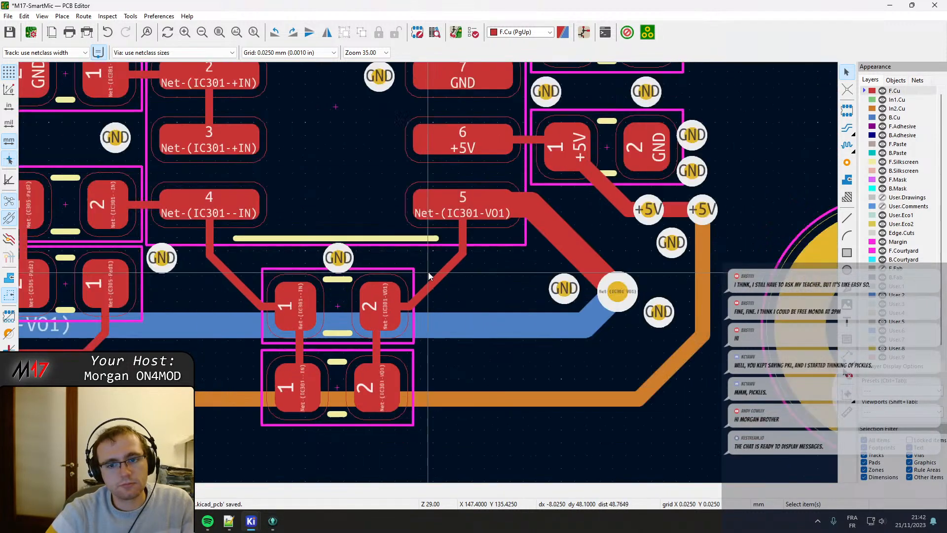
pyautogui.scroll(4, 378, 255)
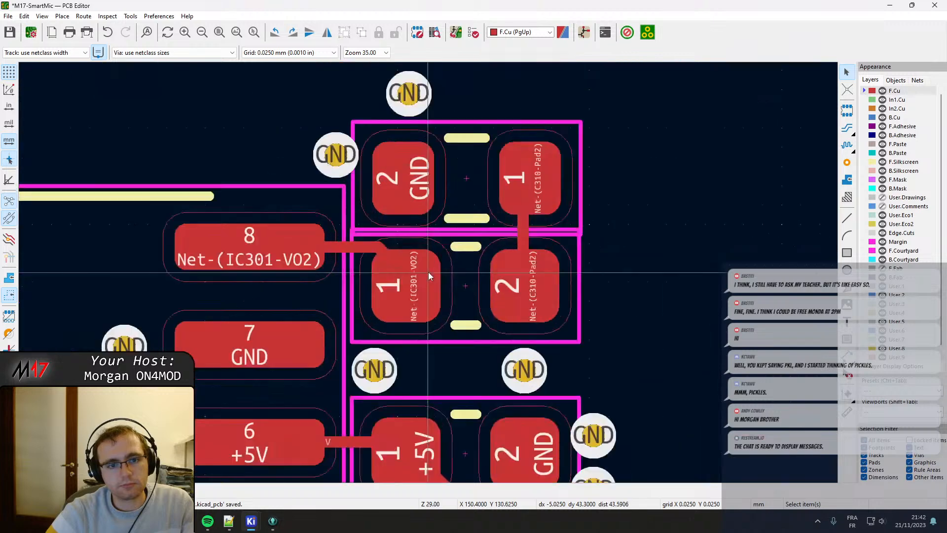
pyautogui.click(457, 204)
pyautogui.press('m')
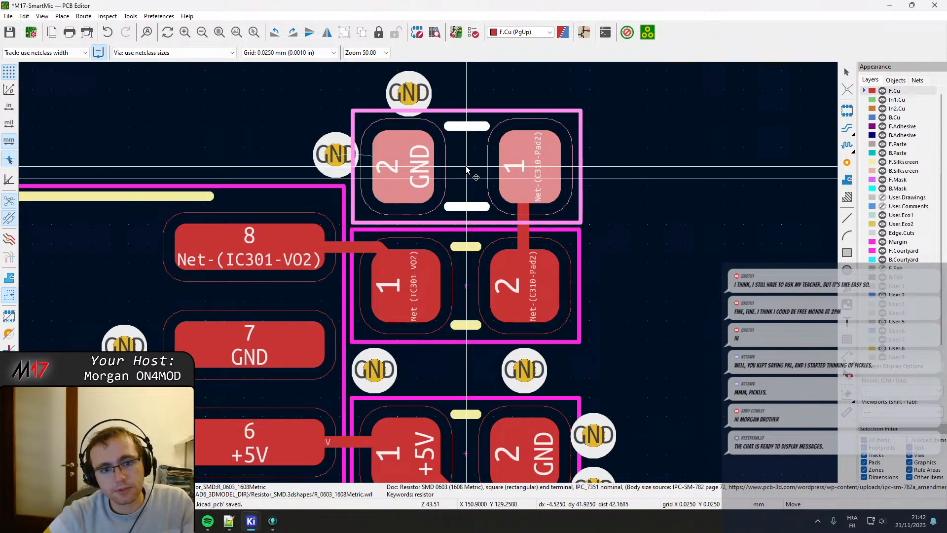
pyautogui.press('Escape')
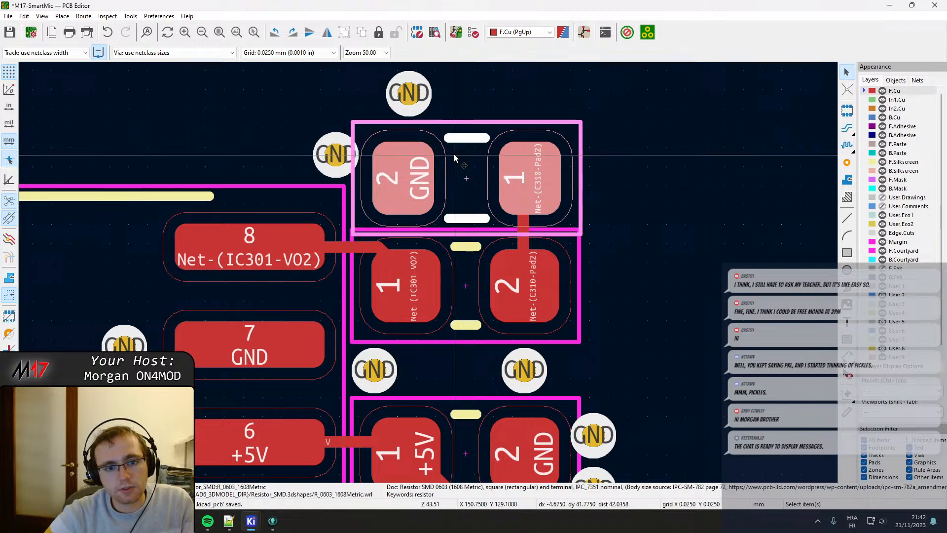
pyautogui.press('m')
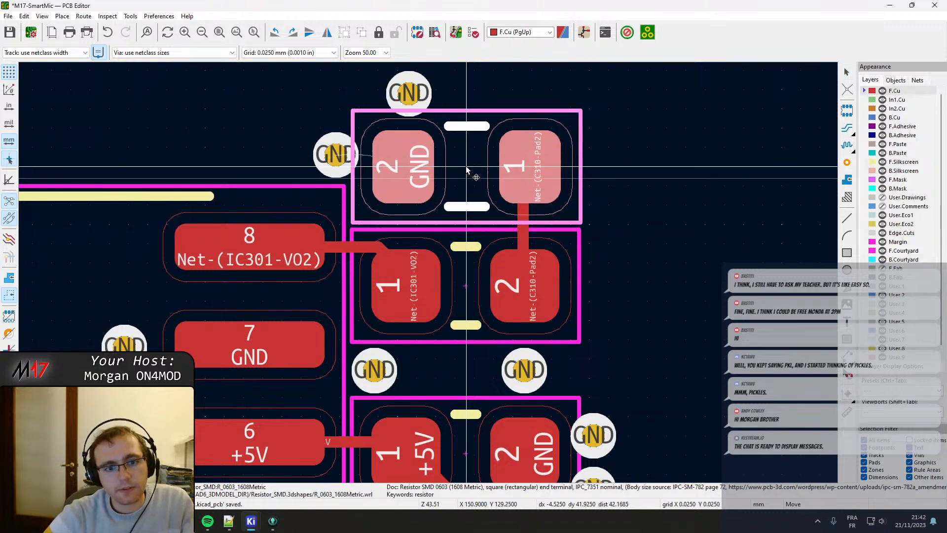
pyautogui.click(466, 167)
# Move capacitor C310 slightly right to X 150.9 mm, centring it under the resistor.
pyautogui.click(475, 269)
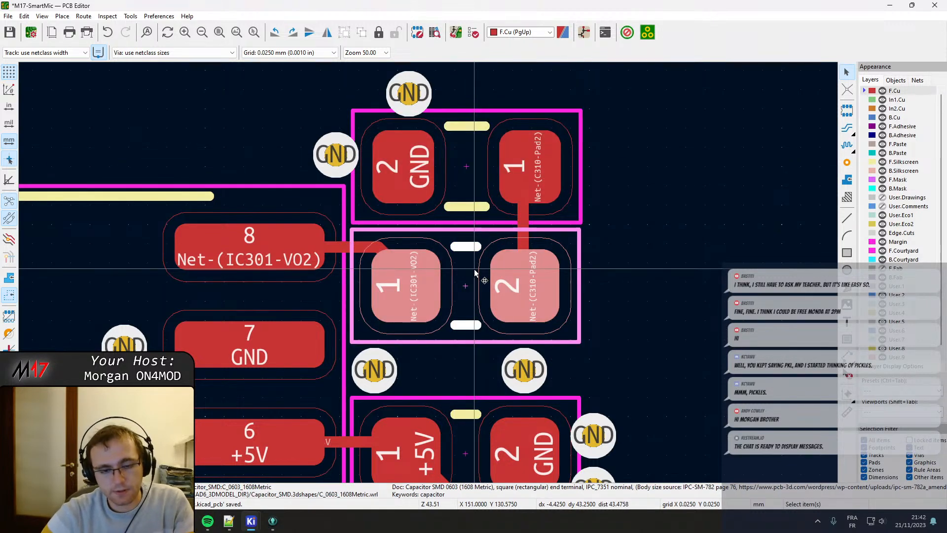
pyautogui.press('m')
pyautogui.click(466, 286)
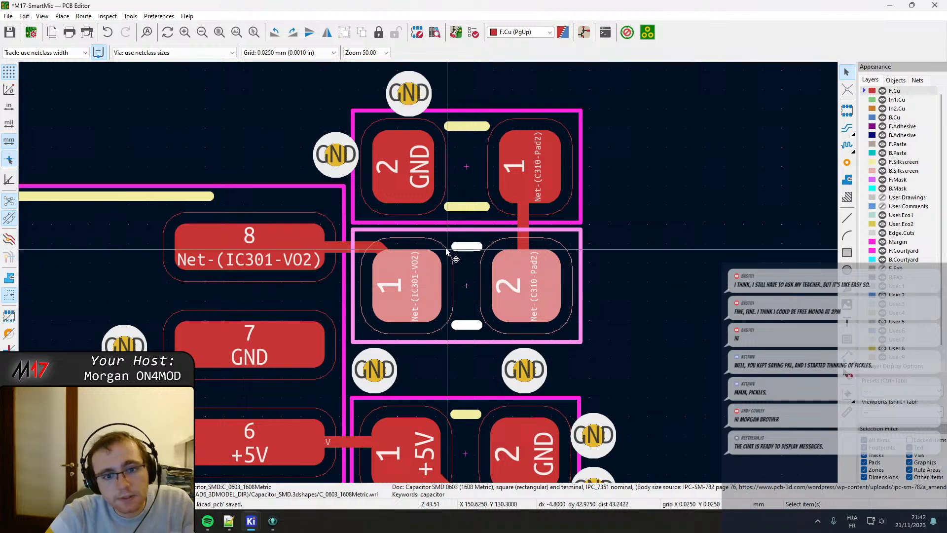
pyautogui.press('Escape')
# Shift the vertical Net-(C310-Pad2) track right to the resistor's pad centre and reshape the Net-(IC301-VO2) track into a diagonal reaching C310's pad 1.
pyautogui.click(523, 214)
pyautogui.moveTo(523, 214); pyautogui.dragTo(529, 185)
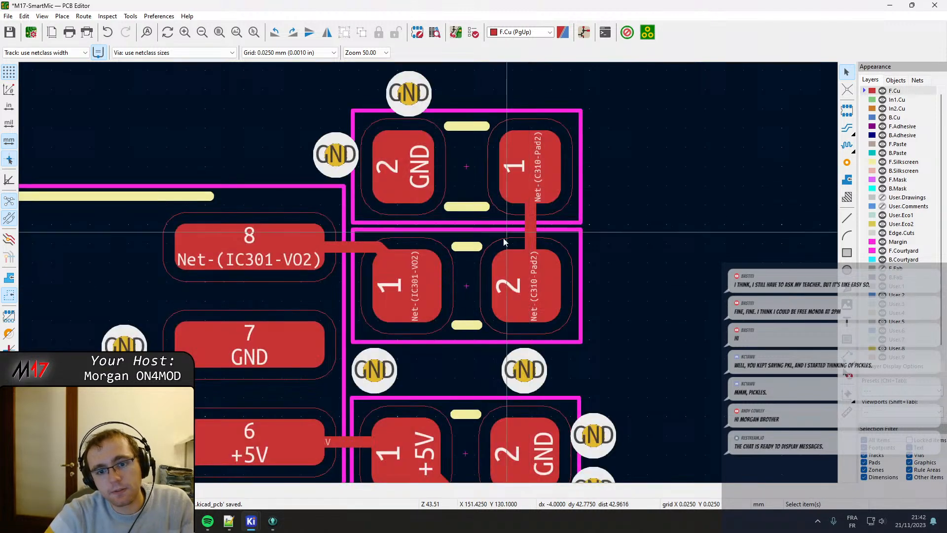
pyautogui.click(383, 249)
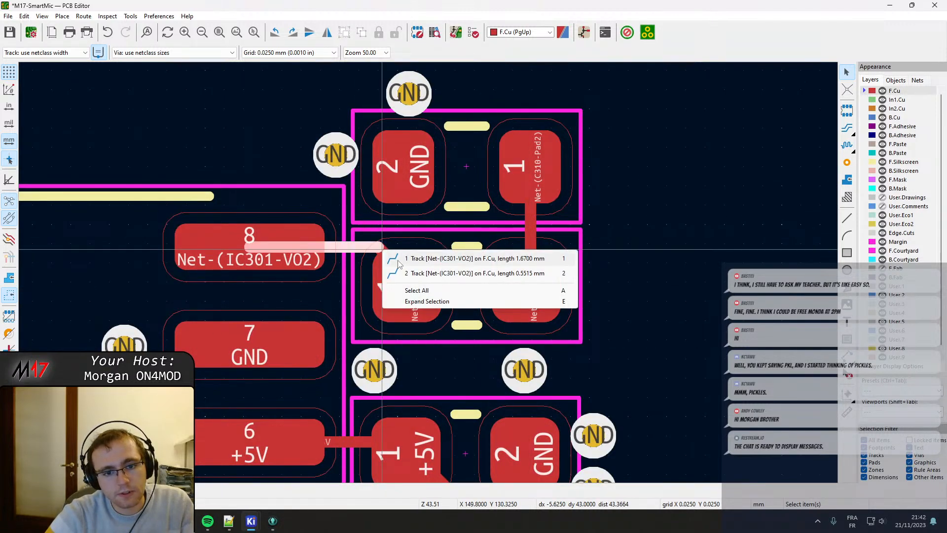
pyautogui.click(416, 276)
pyautogui.moveTo(388, 257); pyautogui.dragTo(361, 277)
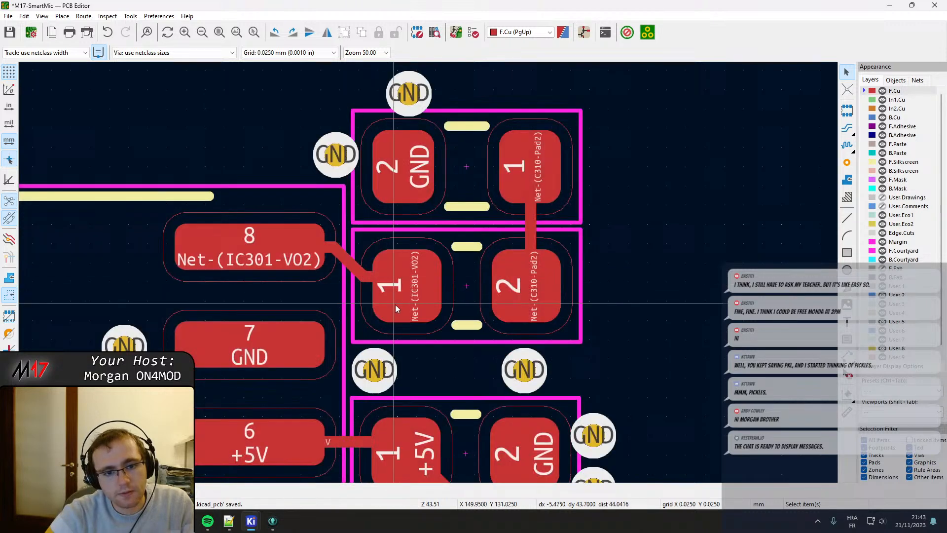
# Move the two GND vias beside the +5V capacitor's pad 2 right and up, off its courtyard, and save the board.
pyautogui.scroll(-1, 436, 322)
pyautogui.moveTo(417, 332); pyautogui.dragTo(401, 238, button='middle')
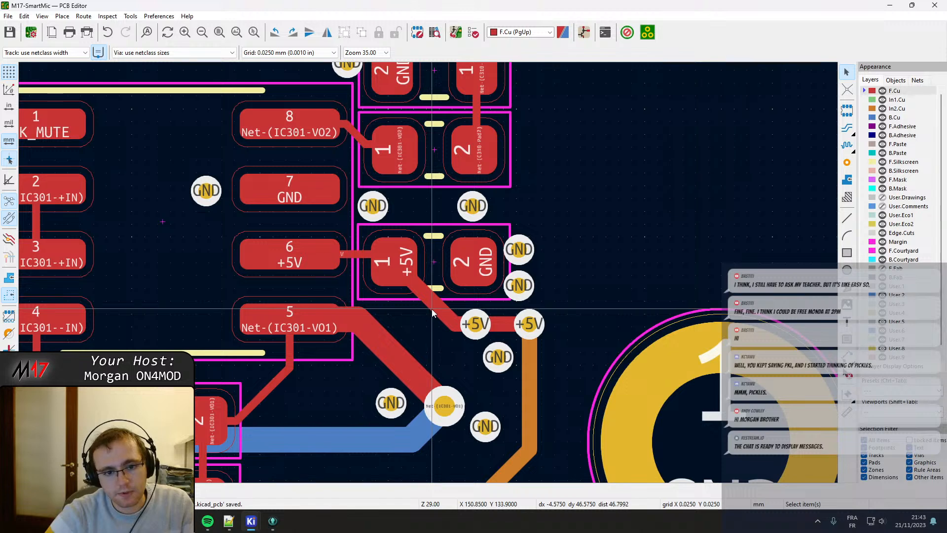
pyautogui.scroll(1, 519, 267)
pyautogui.moveTo(427, 248); pyautogui.dragTo(434, 235)
pyautogui.moveTo(426, 302); pyautogui.dragTo(434, 300)
pyautogui.scroll(-3, 434, 300)
pyautogui.hotkey('ctrl', 's')
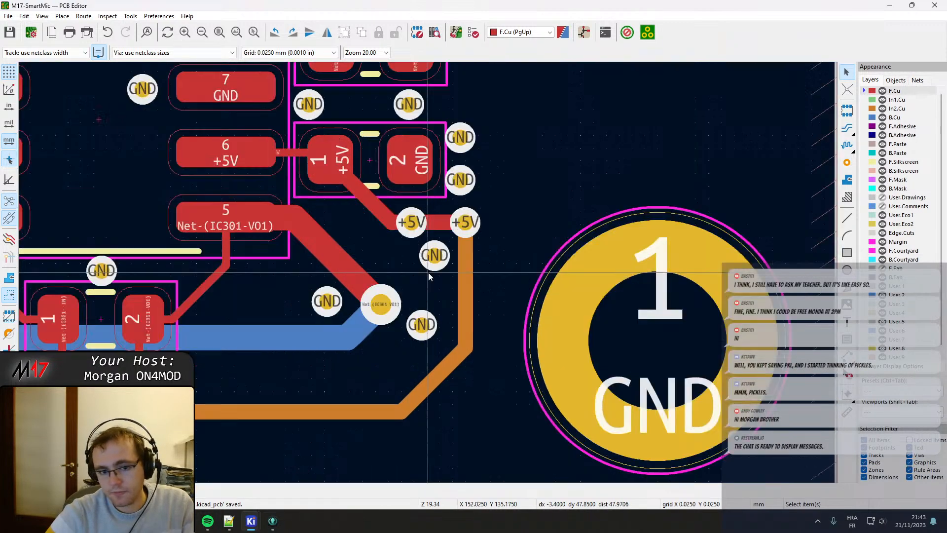
# Move the GND via beneath the two +5V vias down and left to X 152.025 mm, Y 134.975 mm.
pyautogui.scroll(3, 428, 274)
pyautogui.moveTo(439, 247); pyautogui.dragTo(430, 260)
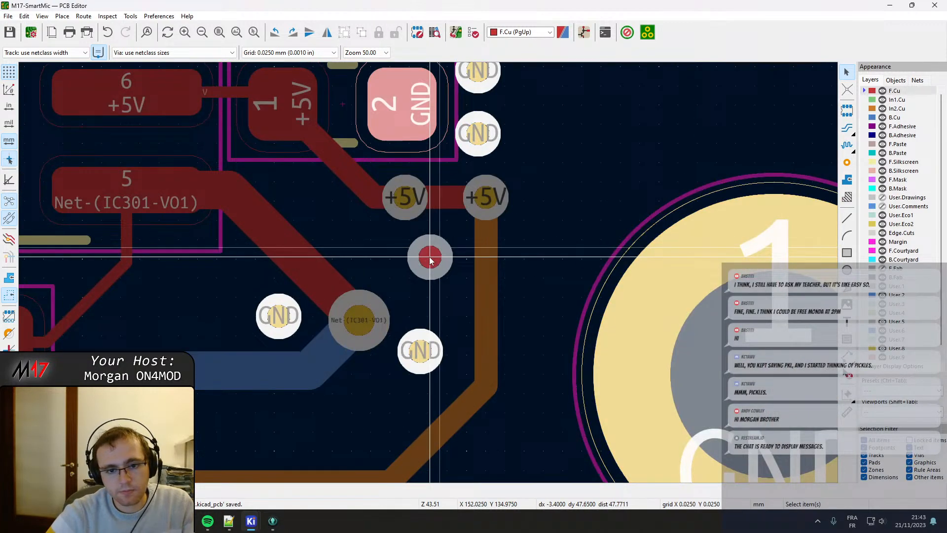
pyautogui.click(429, 260)
pyautogui.scroll(-1, 421, 285)
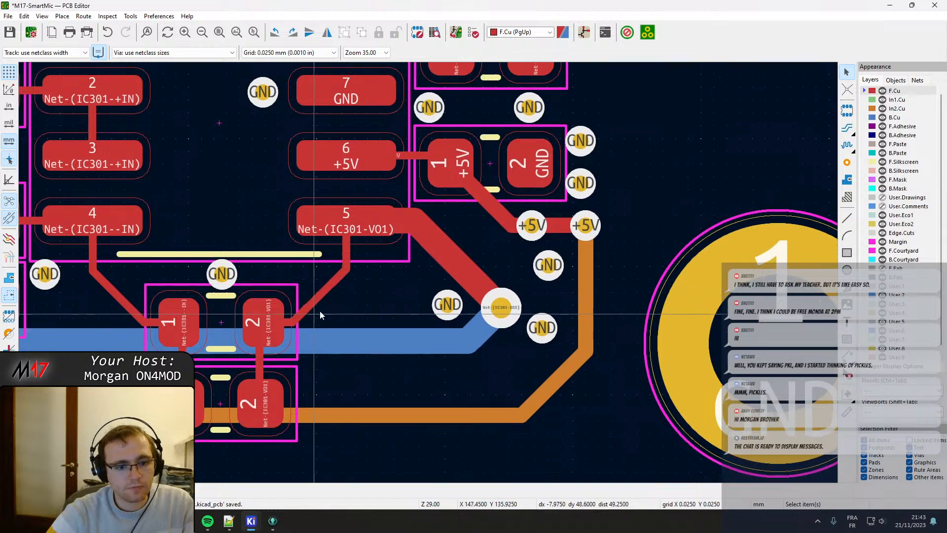
# Move the resistor between VAA and Net-(U301B-+) up and left to X 124.625 mm, Y 122.25 mm, off the neighbouring courtyards.
pyautogui.scroll(-3, 320, 311)
pyautogui.moveTo(277, 200); pyautogui.dragTo(523, 359, button='middle')
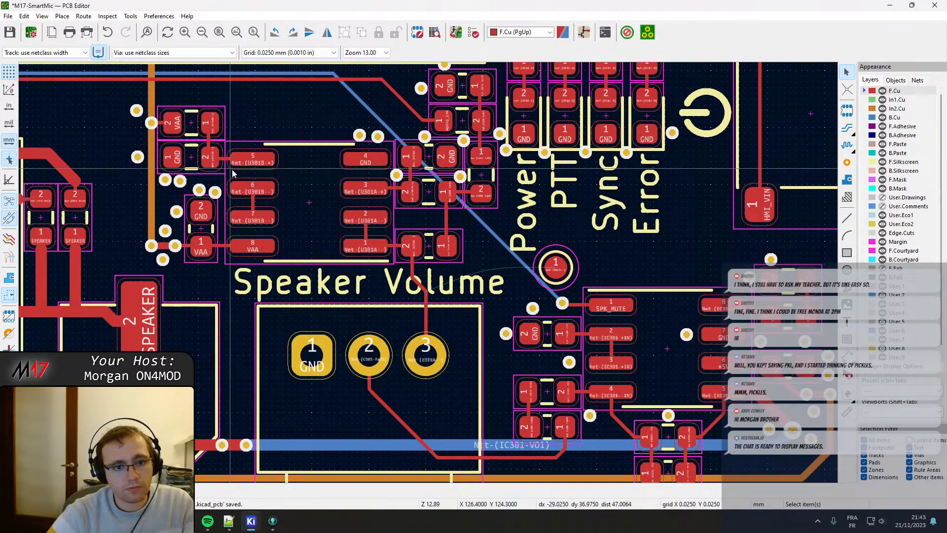
pyautogui.scroll(4, 232, 173)
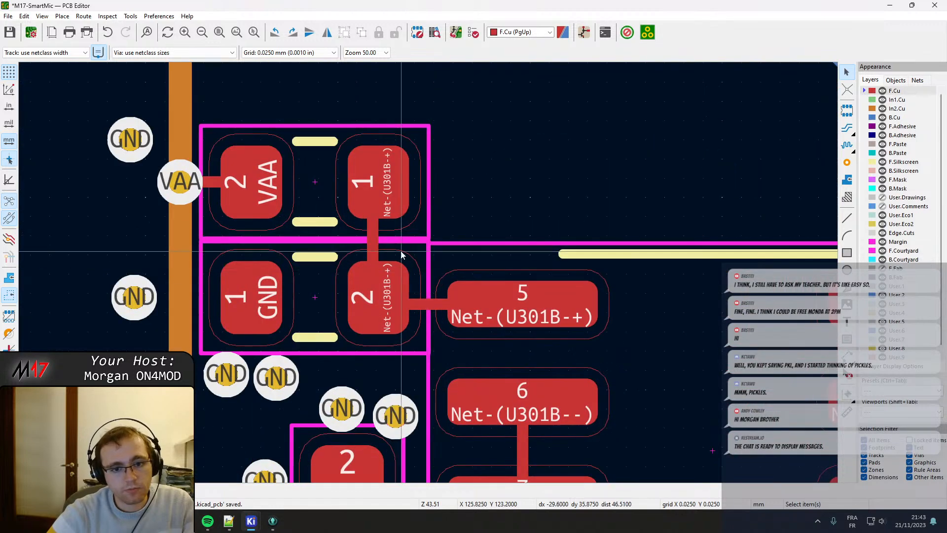
pyautogui.click(319, 230)
pyautogui.press('m')
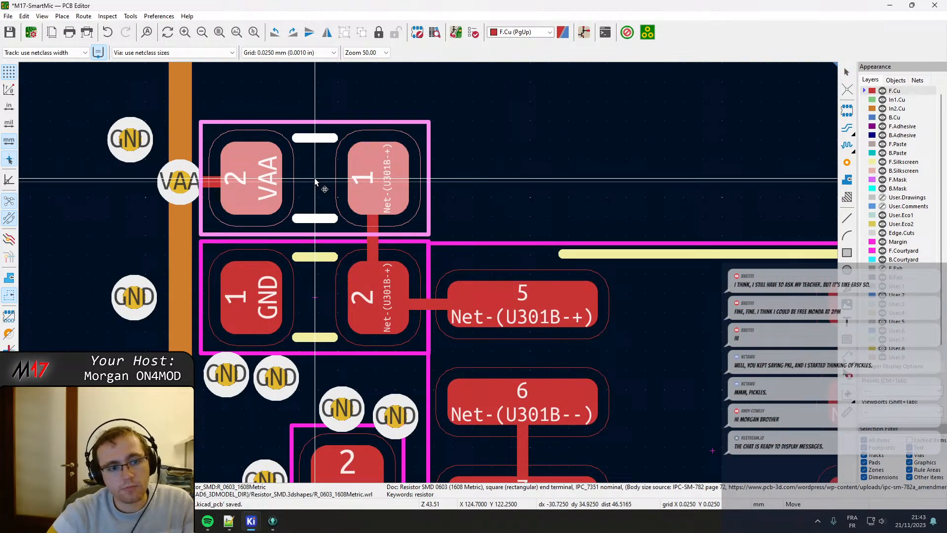
pyautogui.click(309, 181)
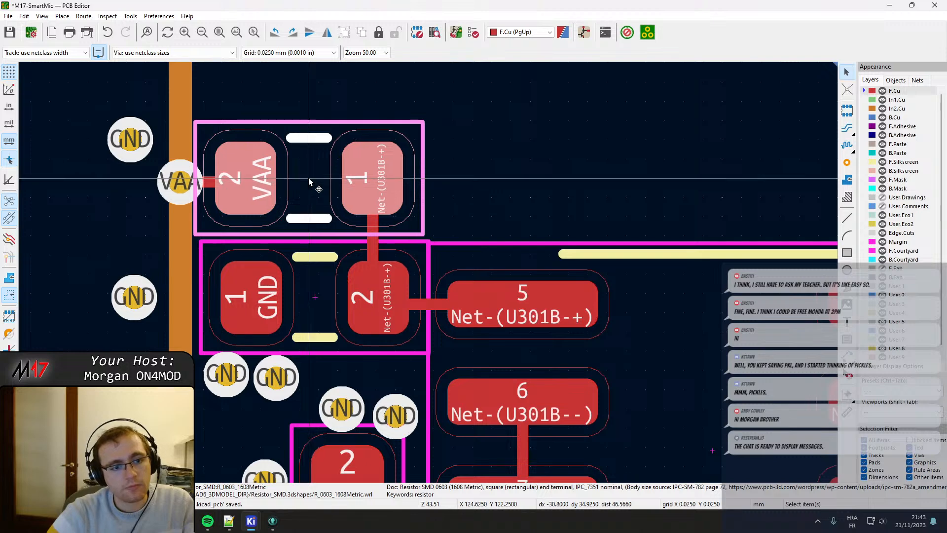
# Move the resistor between GND and Net-(U301B-+) left and down to X 124.625 mm, under the VAA resistor and clear of U301's courtyard.
pyautogui.moveTo(271, 247); pyautogui.dragTo(330, 189, button='middle')
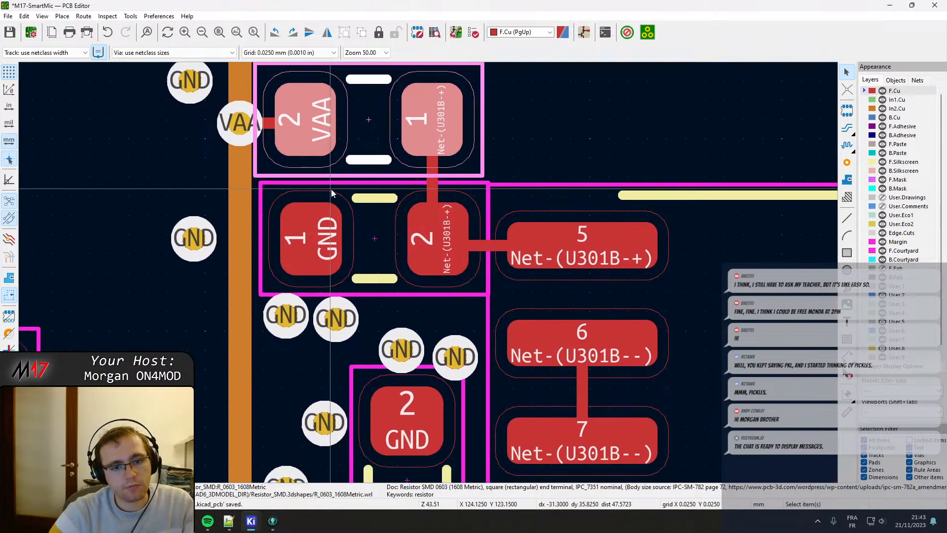
pyautogui.click(373, 252)
pyautogui.press('m')
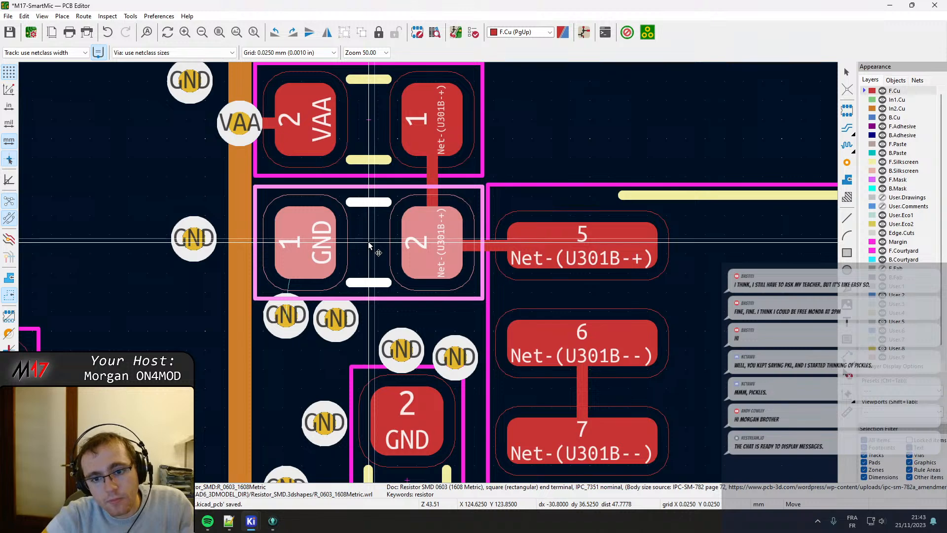
pyautogui.click(369, 247)
pyautogui.press('Escape')
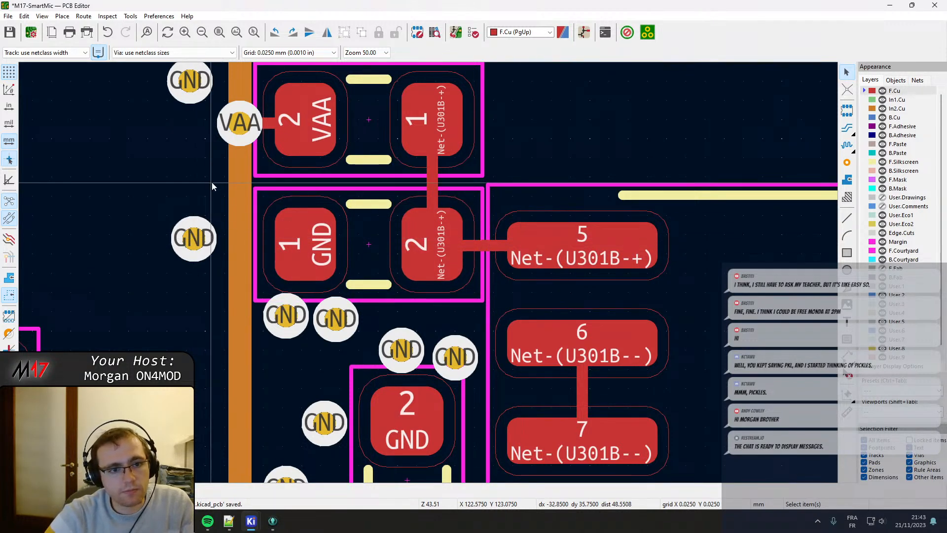
# Move the two GND vias left of the vertical VAA track farther left, lining them up with each other.
pyautogui.moveTo(222, 168); pyautogui.dragTo(233, 354, button='middle')
pyautogui.scroll(-2, 233, 355)
pyautogui.moveTo(446, 331); pyautogui.dragTo(392, 378, button='middle')
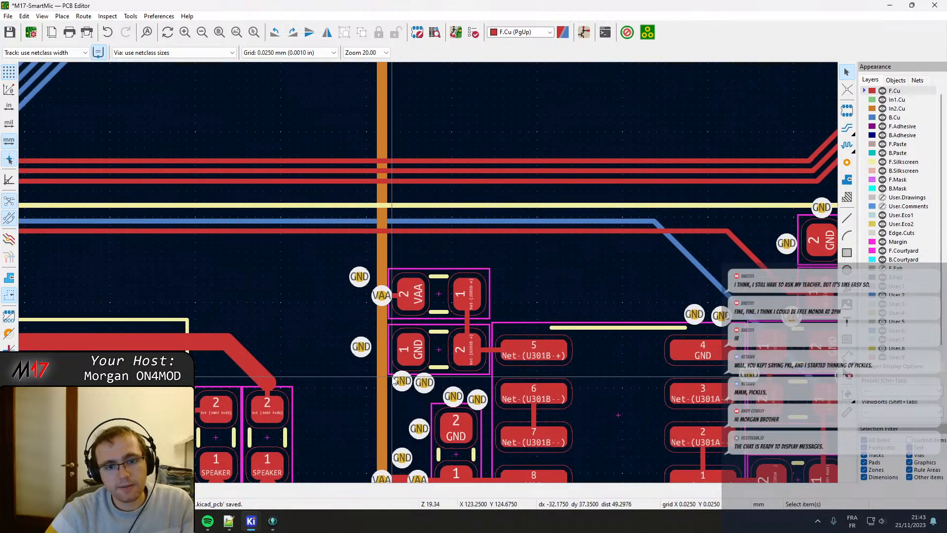
pyautogui.click(359, 276)
pyautogui.moveTo(359, 276); pyautogui.dragTo(348, 277)
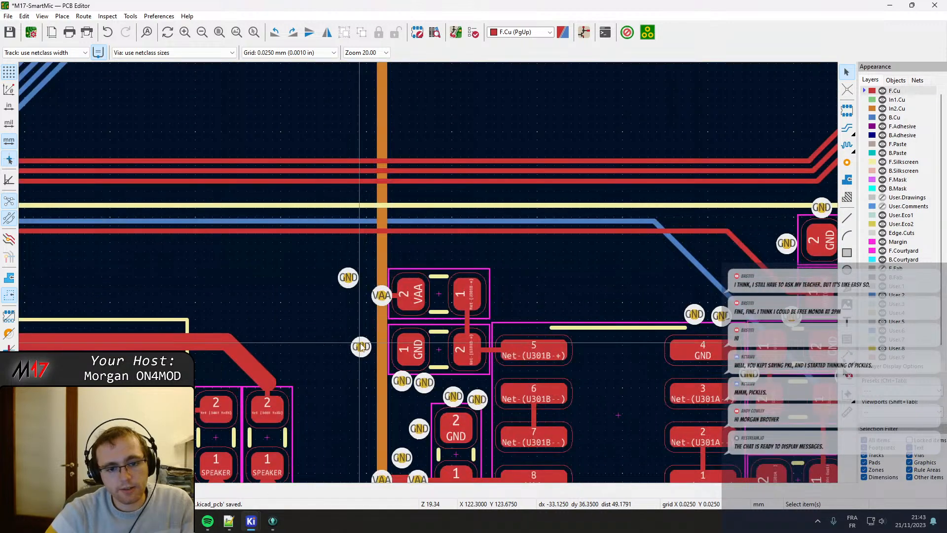
pyautogui.moveTo(361, 347); pyautogui.dragTo(348, 343)
# Shift the vertical VAA track on In2.Cu left and move the VAA via up and left onto it, straightening the track.
pyautogui.click(386, 262)
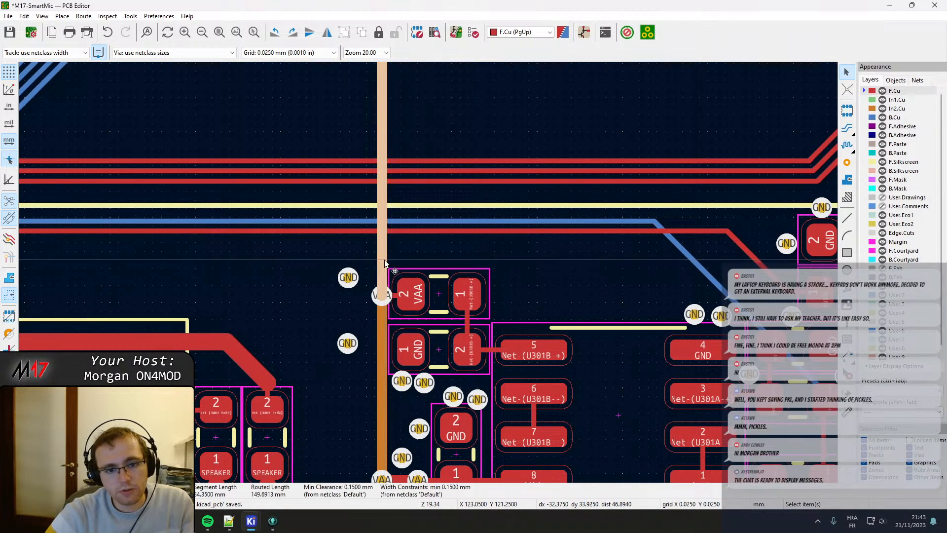
pyautogui.moveTo(385, 262)
pyautogui.mouseDown()
pyautogui.moveTo(377, 258)
pyautogui.moveTo(374, 271)
pyautogui.mouseUp()
pyautogui.scroll(5, 374, 271)
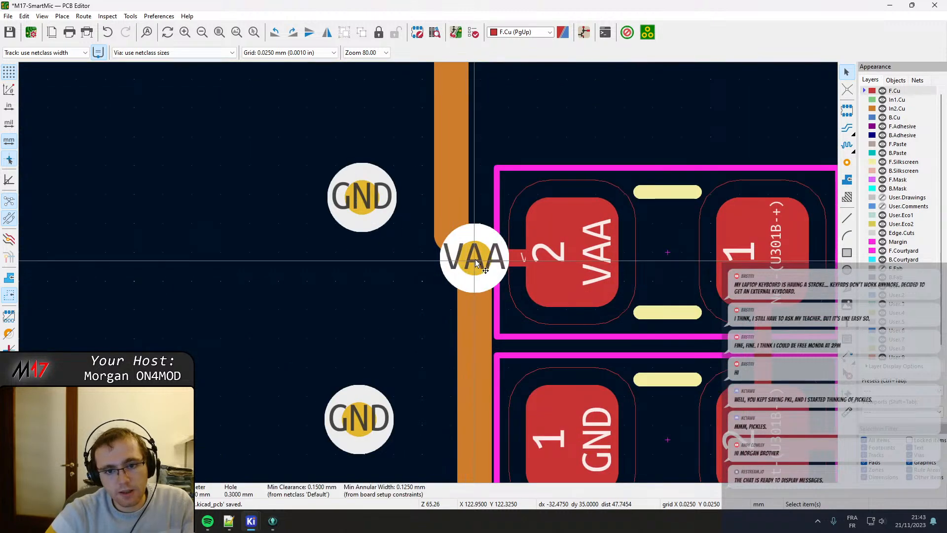
pyautogui.moveTo(476, 263); pyautogui.dragTo(451, 227)
pyautogui.click(451, 176)
pyautogui.press('Escape')
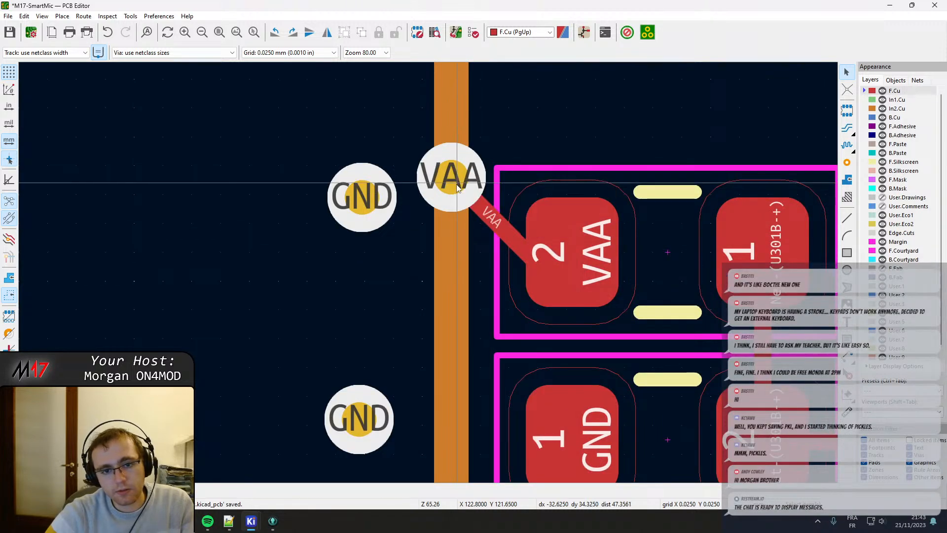
# Slide the VAA via down along the vertical In2.Cu track until it is level with pad 2 of the VAA resistor.
pyautogui.click(457, 194)
pyautogui.click(486, 216)
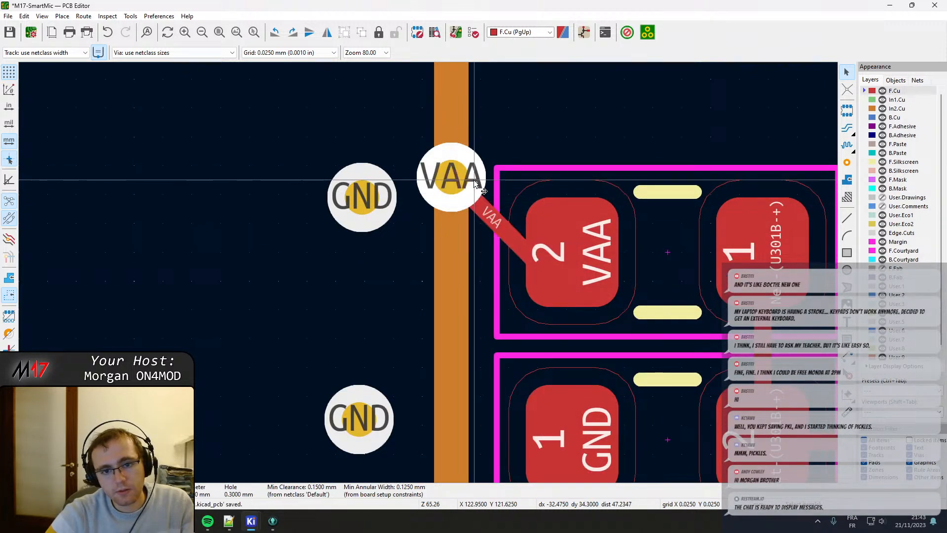
pyautogui.moveTo(456, 183); pyautogui.dragTo(453, 256)
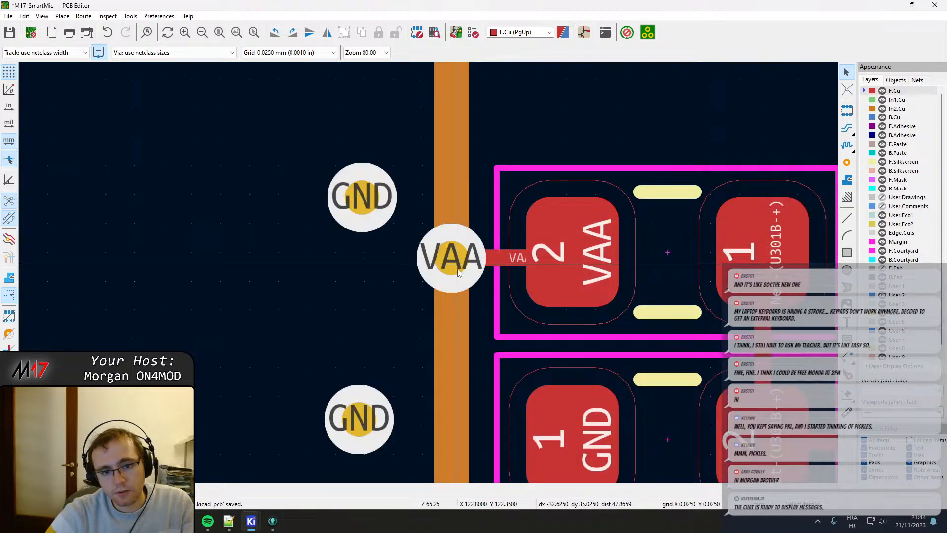
# Separate the courtyards of the two SPEAKER resistors, nudging the Net-(J407-Pad4) one right to X 119.625 mm and the Net-(J407-Pad8) one slightly left.
pyautogui.scroll(-3, 429, 279)
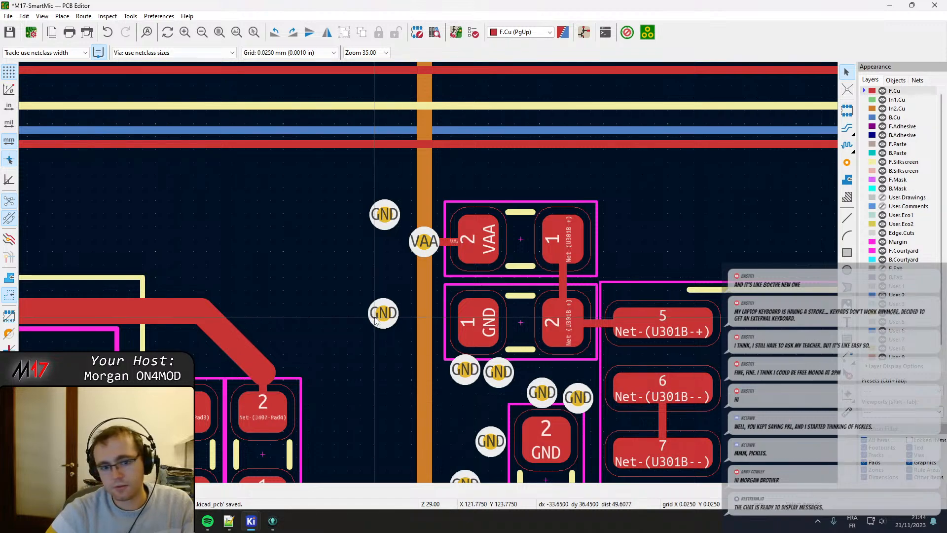
pyautogui.moveTo(424, 374); pyautogui.dragTo(310, 239, button='middle')
pyautogui.moveTo(334, 329); pyautogui.dragTo(321, 232, button='middle')
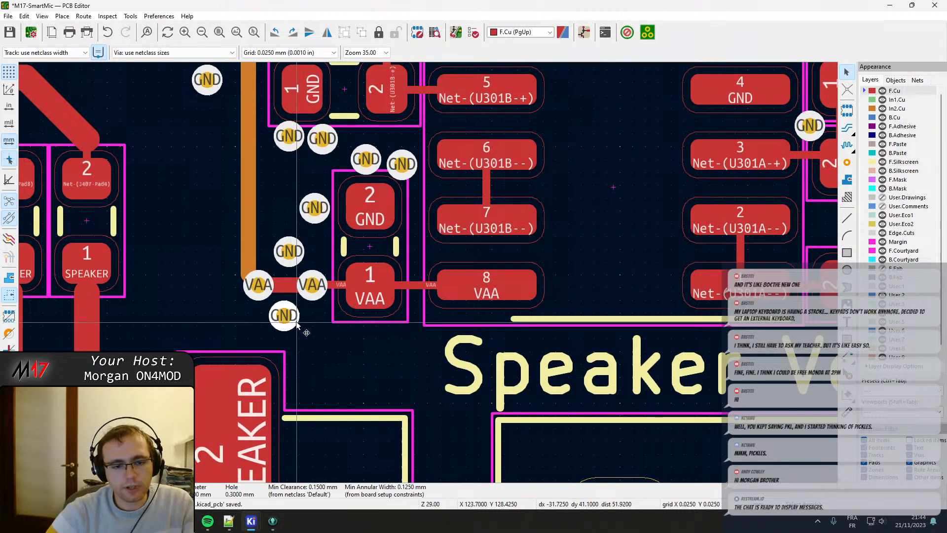
pyautogui.click(290, 319)
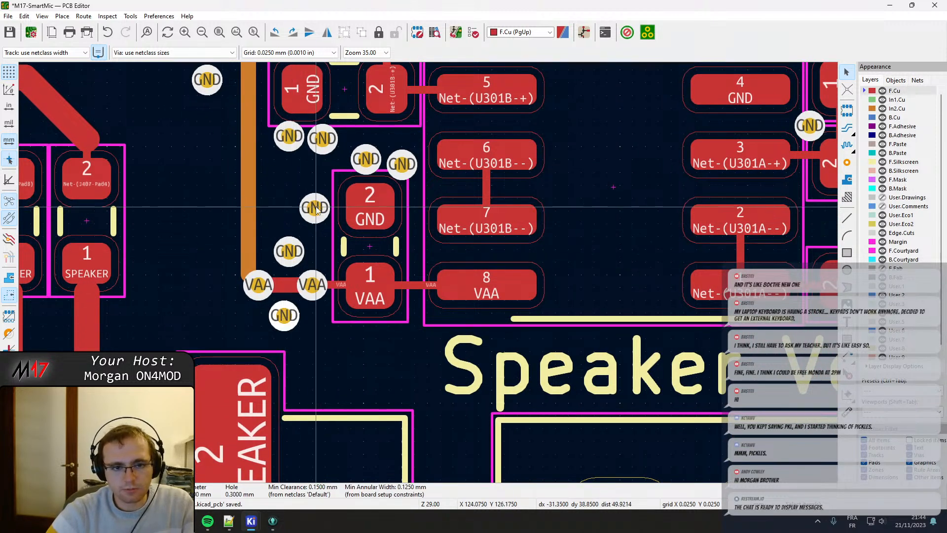
pyautogui.scroll(4, 345, 291)
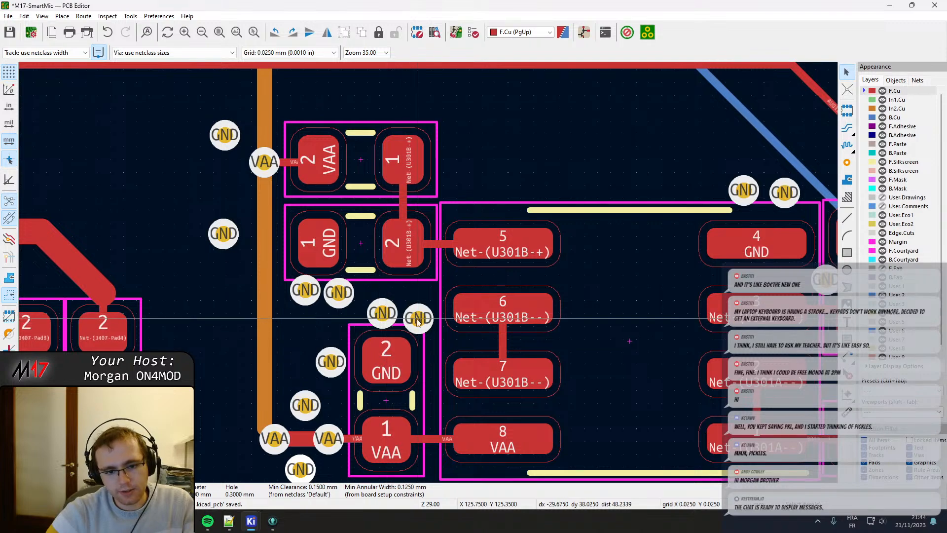
pyautogui.moveTo(283, 366); pyautogui.dragTo(404, 188, button='middle')
pyautogui.scroll(-1, 370, 298)
pyautogui.scroll(2, 317, 146)
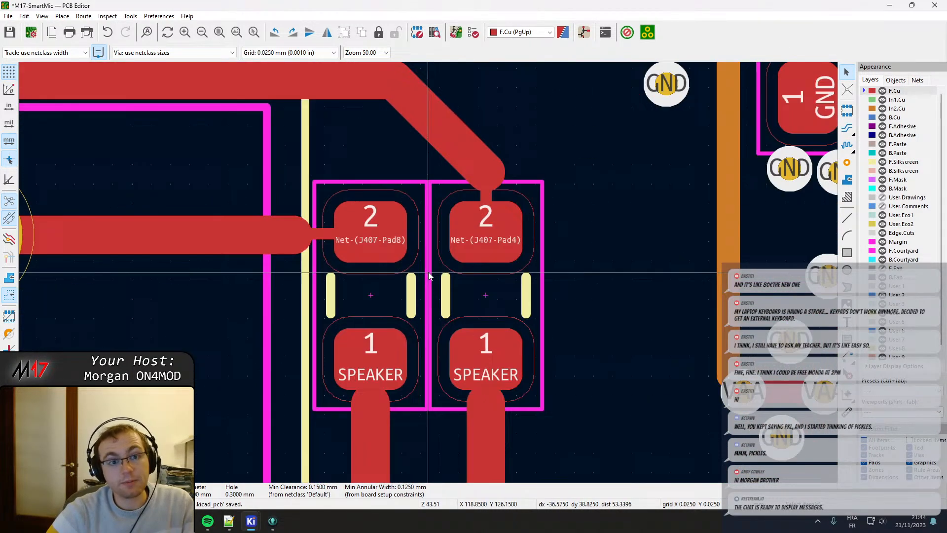
pyautogui.click(450, 293)
pyautogui.press('m')
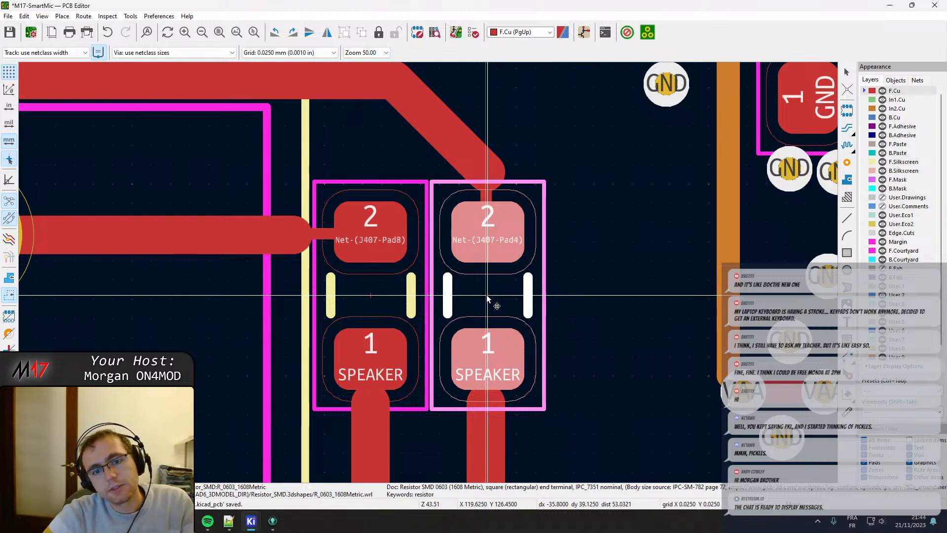
pyautogui.click(486, 294)
pyautogui.click(371, 295)
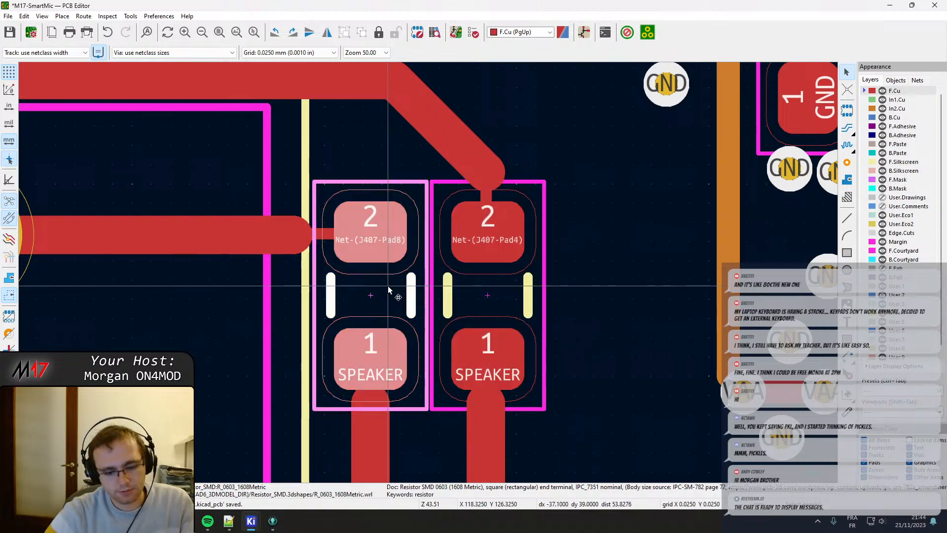
pyautogui.click(369, 295)
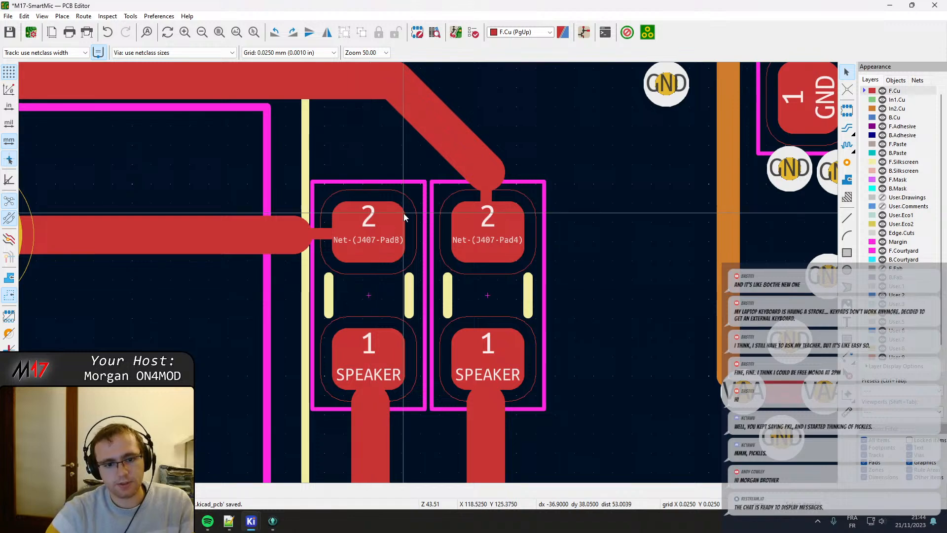
# Pull the wide SPEAKER track back below pad 1 of the Net-(J407-Pad8) resistor and centre it and its narrow connecting segment under the pad.
pyautogui.scroll(-2, 403, 214)
pyautogui.moveTo(443, 404); pyautogui.dragTo(449, 240, button='middle')
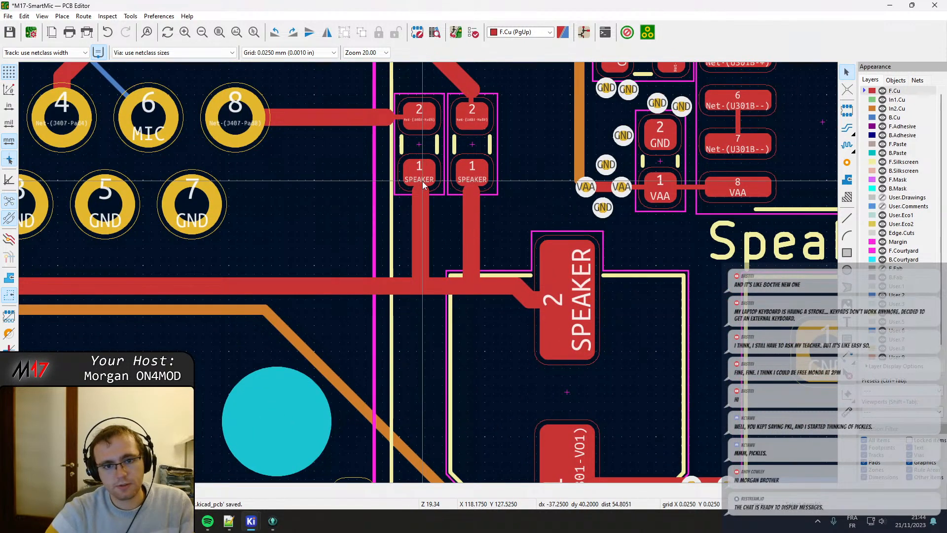
pyautogui.scroll(3, 423, 181)
pyautogui.click(425, 328)
pyautogui.moveTo(421, 298); pyautogui.dragTo(423, 334)
pyautogui.click(410, 295)
pyautogui.click(410, 288)
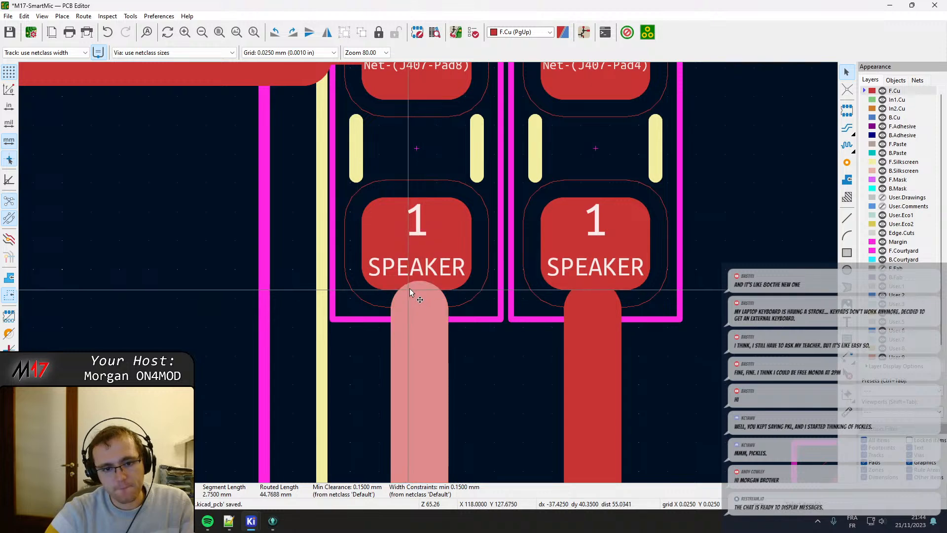
pyautogui.moveTo(409, 289); pyautogui.dragTo(420, 346)
pyautogui.click(418, 282)
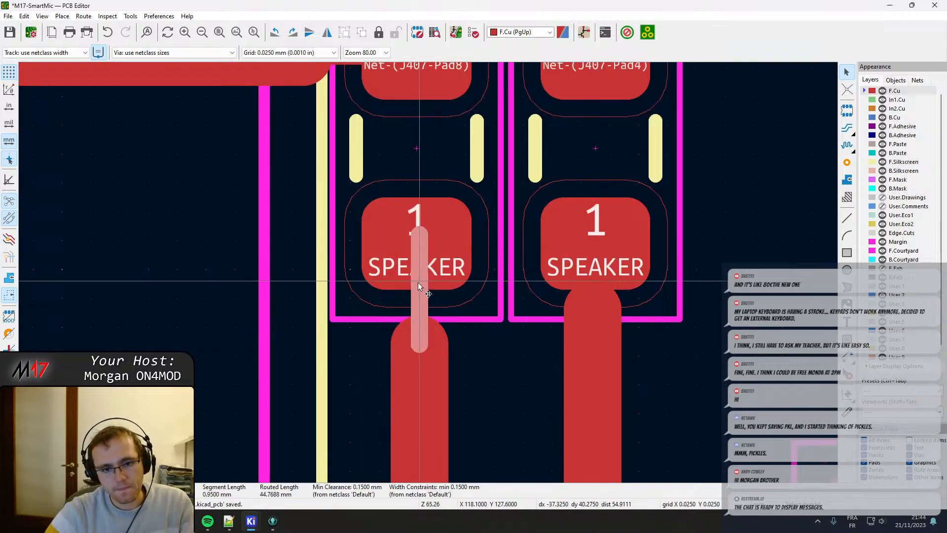
pyautogui.moveTo(416, 256); pyautogui.dragTo(410, 251)
pyautogui.click(431, 338)
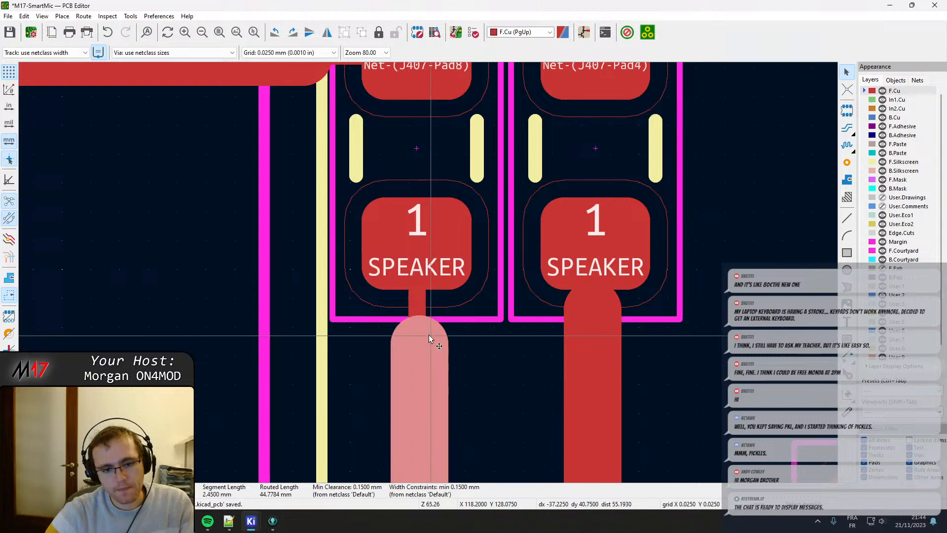
pyautogui.moveTo(431, 338); pyautogui.dragTo(416, 382)
pyautogui.moveTo(424, 455); pyautogui.dragTo(417, 362, button='middle')
pyautogui.moveTo(417, 363); pyautogui.dragTo(411, 252)
pyautogui.click(411, 285)
# Shorten the wide SPEAKER track below pad 1 of the Net-(J407-Pad4) resistor and align its narrow connecting segment with the pad.
pyautogui.moveTo(511, 275); pyautogui.dragTo(438, 282, button='middle')
pyautogui.click(488, 222)
pyautogui.moveTo(489, 222); pyautogui.dragTo(513, 202)
pyautogui.click(512, 199)
pyautogui.moveTo(511, 153); pyautogui.dragTo(515, 163)
pyautogui.click(512, 201)
pyautogui.moveTo(511, 202); pyautogui.dragTo(514, 163)
pyautogui.click(516, 256)
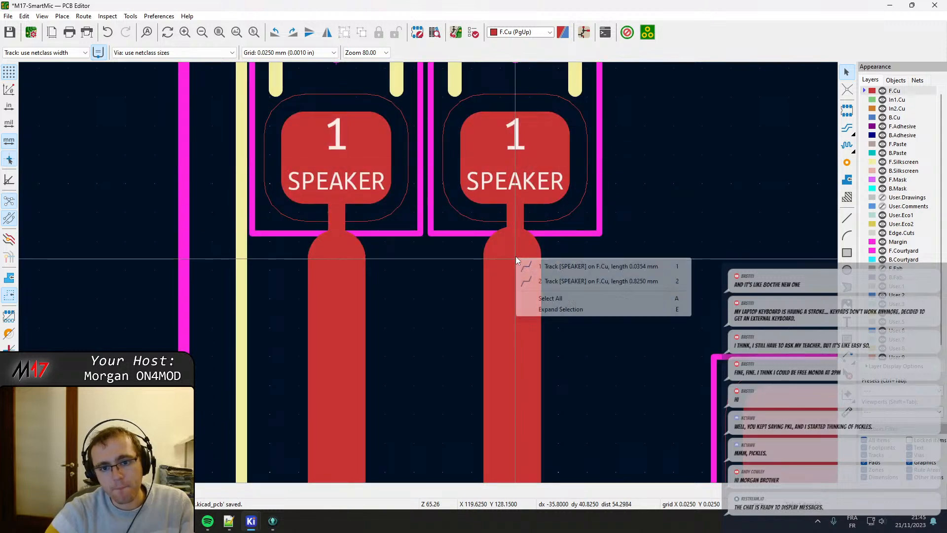
pyautogui.click(496, 241)
pyautogui.moveTo(496, 241); pyautogui.dragTo(515, 299)
pyautogui.click(512, 347)
pyautogui.moveTo(512, 347); pyautogui.dragTo(518, 258)
pyautogui.click(526, 285)
# Move the resistor between Net-(C401-Pad1) and PTT_IN up at X 87.7 mm, leaving room above the VDD resistor.
pyautogui.scroll(-2, 516, 287)
pyautogui.scroll(-1, 422, 323)
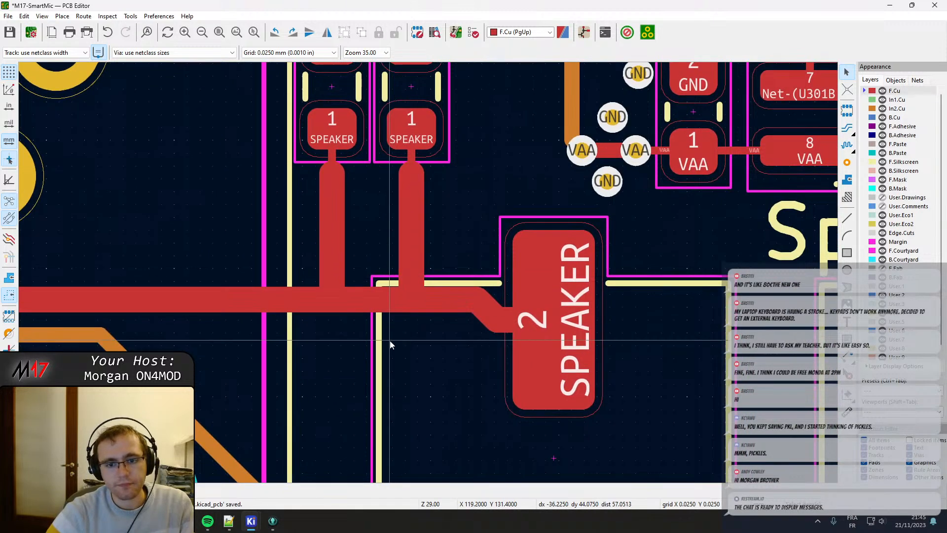
pyautogui.scroll(-3, 389, 341)
pyautogui.moveTo(262, 186); pyautogui.dragTo(318, 175, button='middle')
pyautogui.moveTo(732, 195); pyautogui.dragTo(467, 341, button='middle')
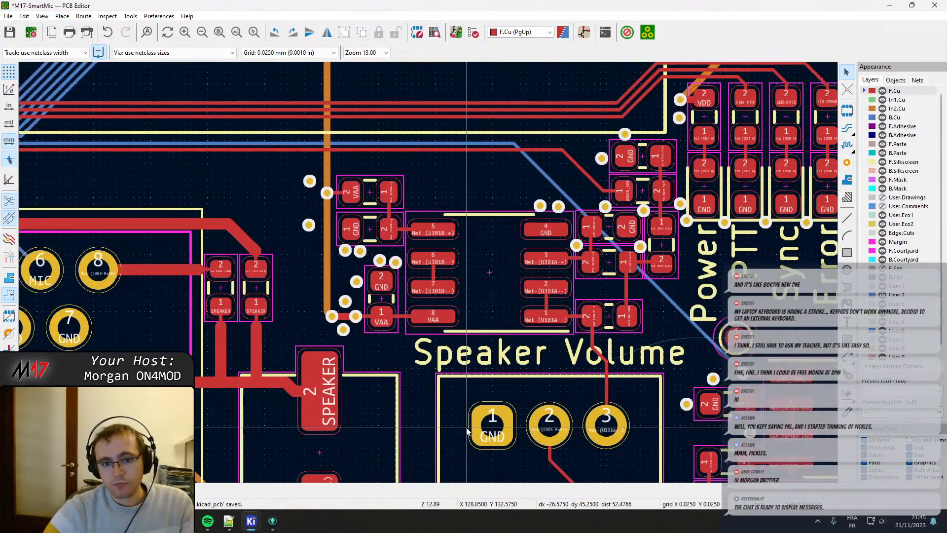
pyautogui.moveTo(676, 374); pyautogui.dragTo(483, 234, button='middle')
pyautogui.moveTo(201, 315); pyautogui.dragTo(429, 280, button='middle')
pyautogui.scroll(2, 429, 280)
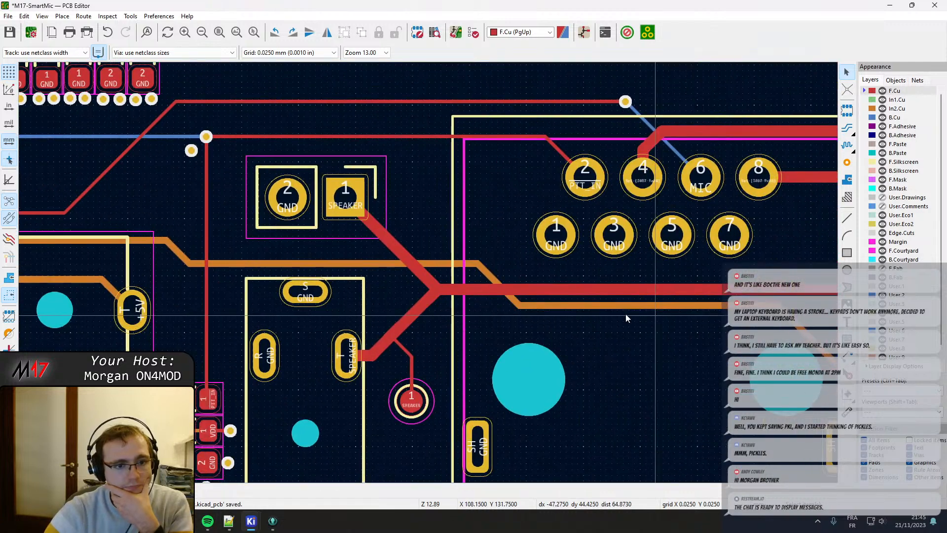
pyautogui.scroll(2, 430, 275)
pyautogui.scroll(1, 431, 275)
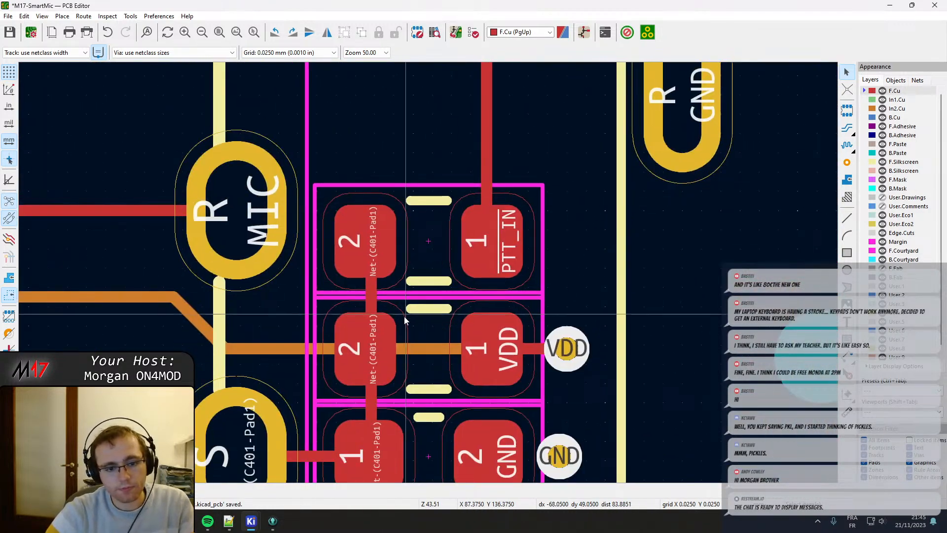
pyautogui.click(422, 267)
pyautogui.press('m')
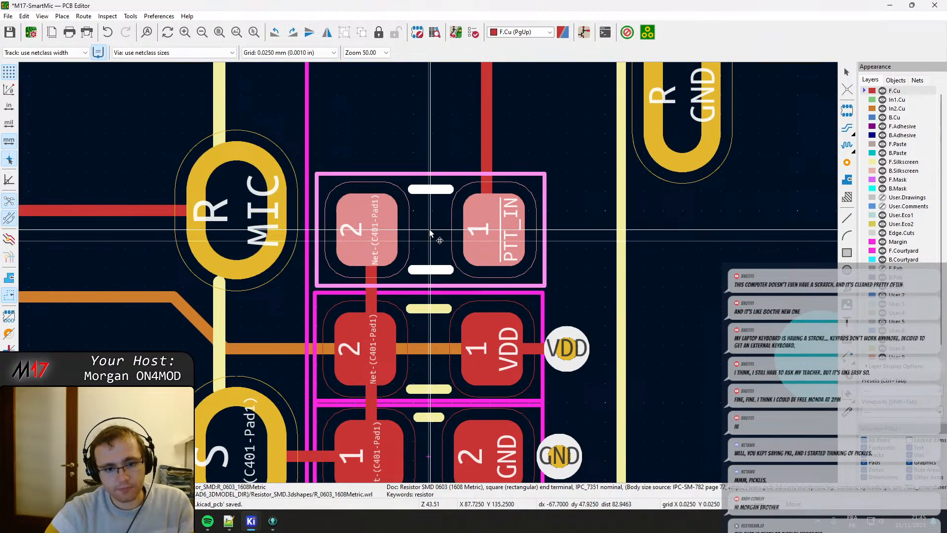
pyautogui.click(428, 229)
pyautogui.moveTo(425, 326); pyautogui.dragTo(424, 249, button='middle')
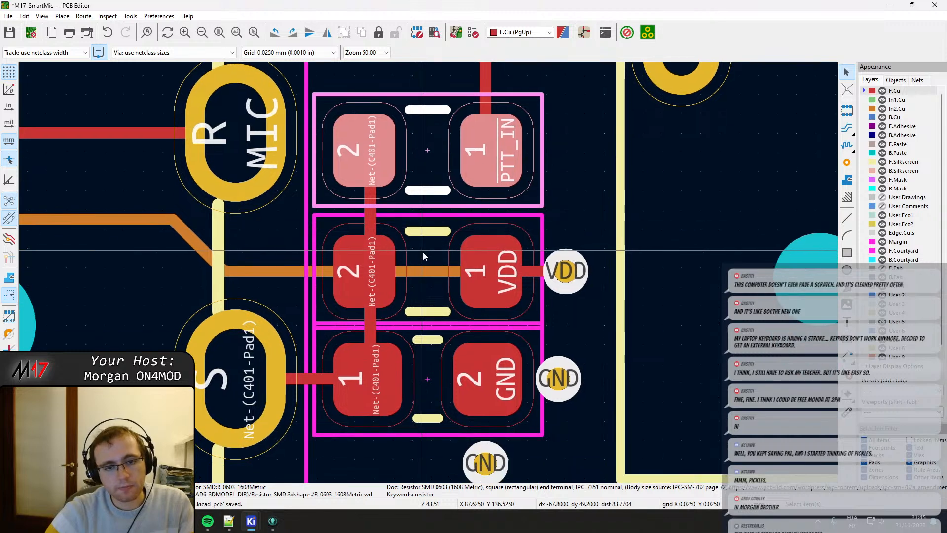
pyautogui.press('m')
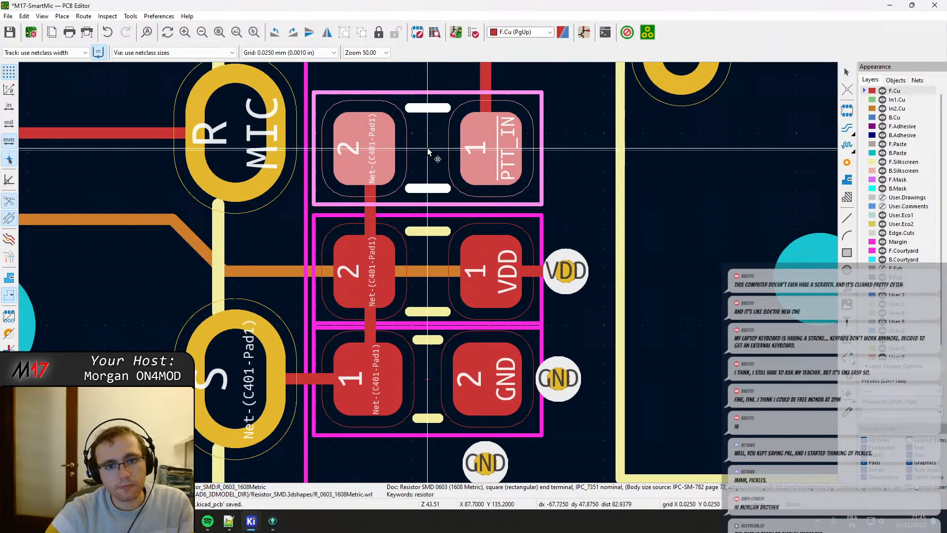
pyautogui.click(428, 142)
# Move the resistor between Net-(C401-Pad1) and VDD up to X 87.7 mm, Y 136.65 mm, midway between its neighbours' courtyards.
pyautogui.click(420, 247)
pyautogui.press('m')
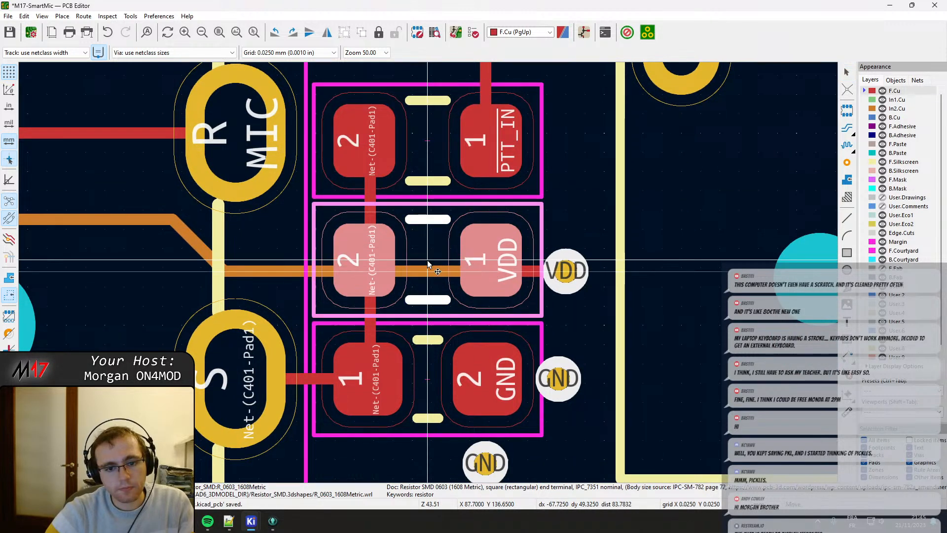
pyautogui.click(428, 265)
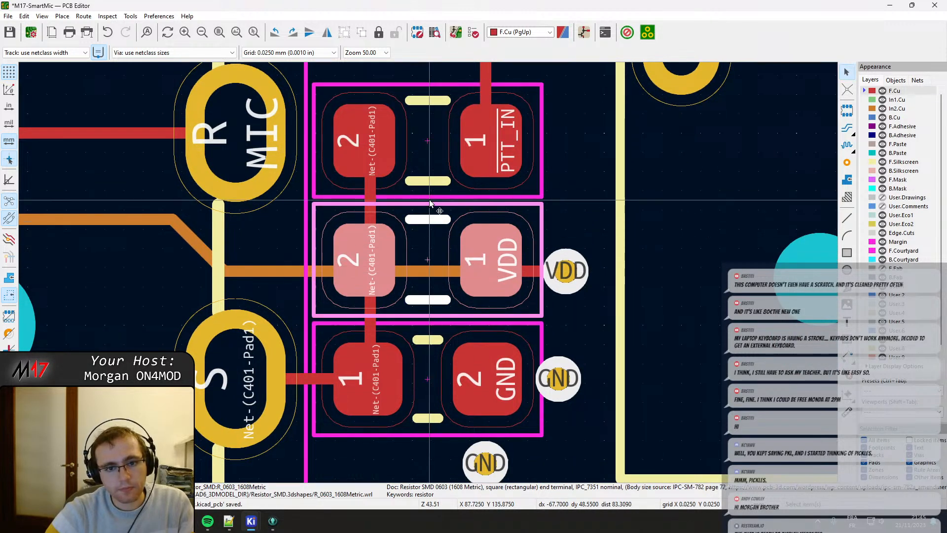
# Shift the vertical Net-(C401-Pad1) track left onto the centres of both resistors' number 2 pads and straighten its upper end.
pyautogui.press('x')
pyautogui.press('d')
pyautogui.click(369, 358)
pyautogui.click(370, 316)
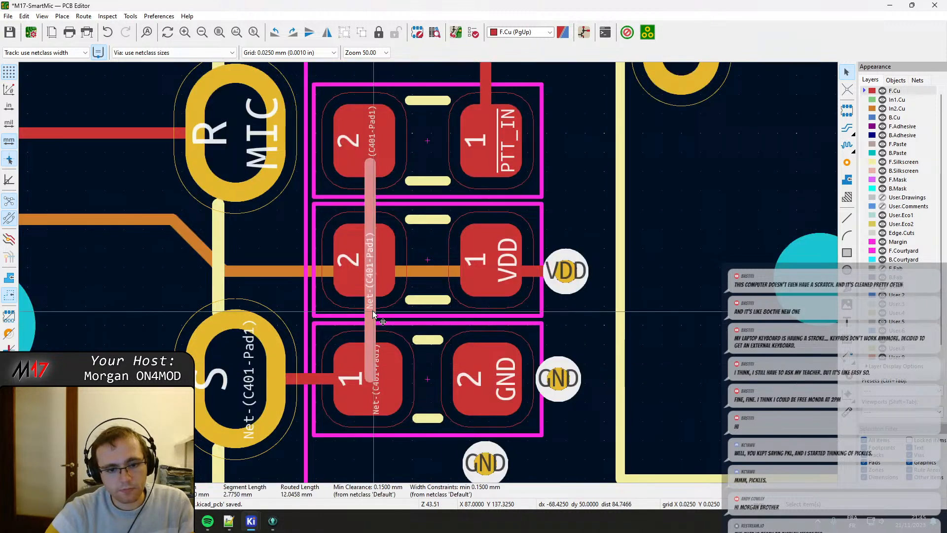
pyautogui.press('d')
pyautogui.click(364, 260)
pyautogui.click(369, 164)
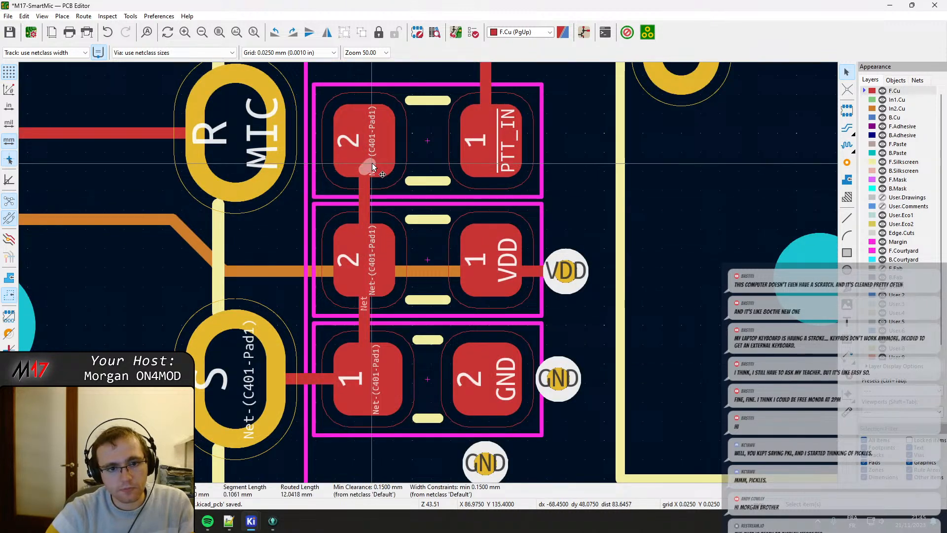
pyautogui.press('d')
pyautogui.click(365, 144)
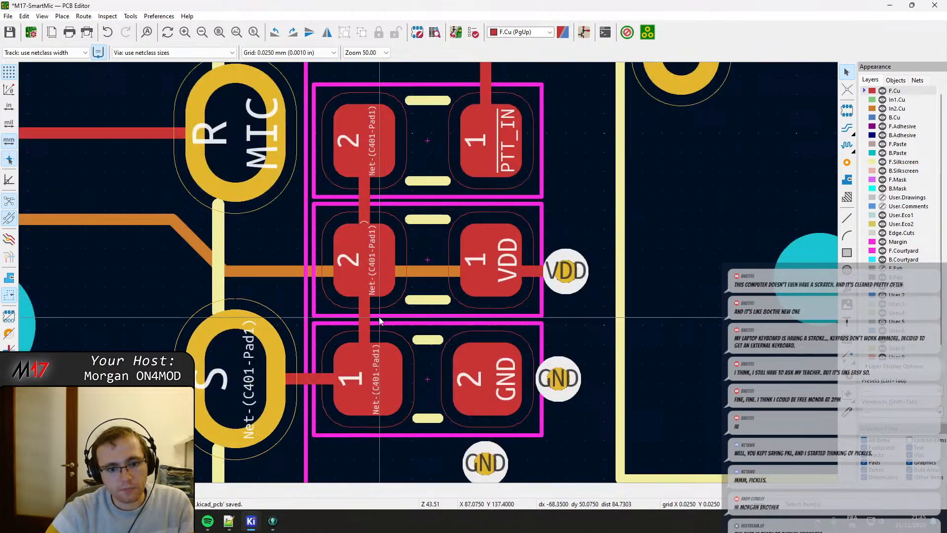
pyautogui.click(368, 382)
pyautogui.click(394, 389)
# Align the lower end of the vertical Net-(C401-Pad1) track and the horizontal track from pad S with the GND part's pad 1.
pyautogui.hotkey('ctrl', 's')
pyautogui.press('d')
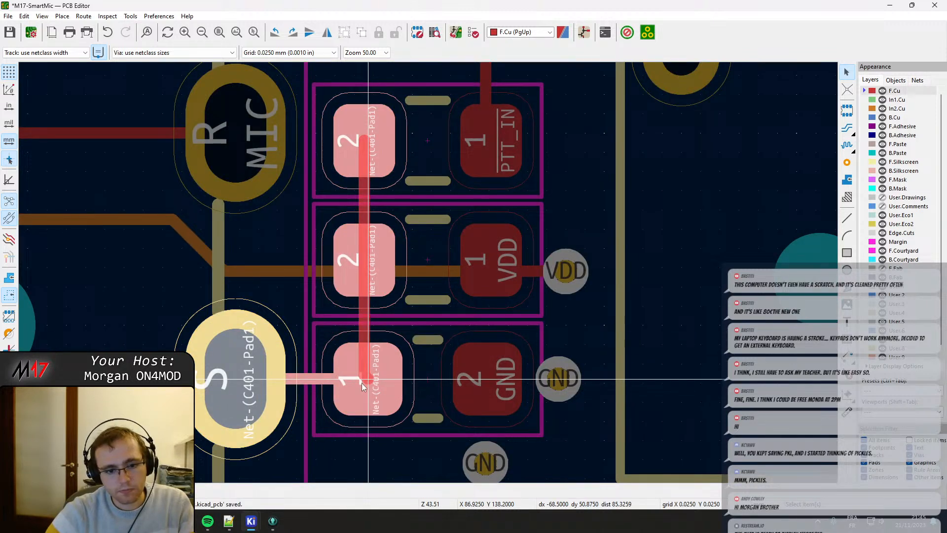
pyautogui.click(362, 383)
pyautogui.click(322, 380)
pyautogui.press('d')
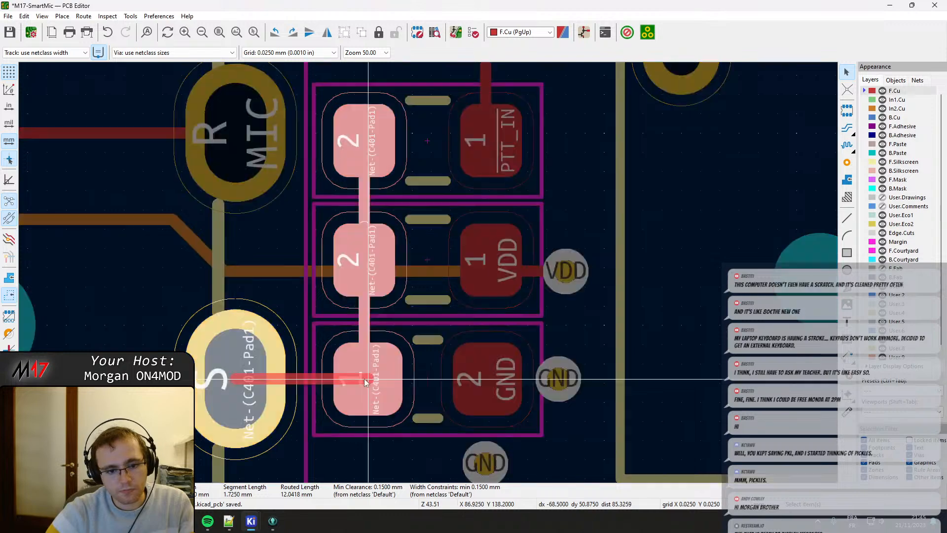
pyautogui.click(365, 379)
# Reroute the F.Cu track from the VDD via to the centre of pad 1 of the VDD resistor.
pyautogui.scroll(-2, 366, 377)
pyautogui.moveTo(301, 262); pyautogui.dragTo(435, 365, button='middle')
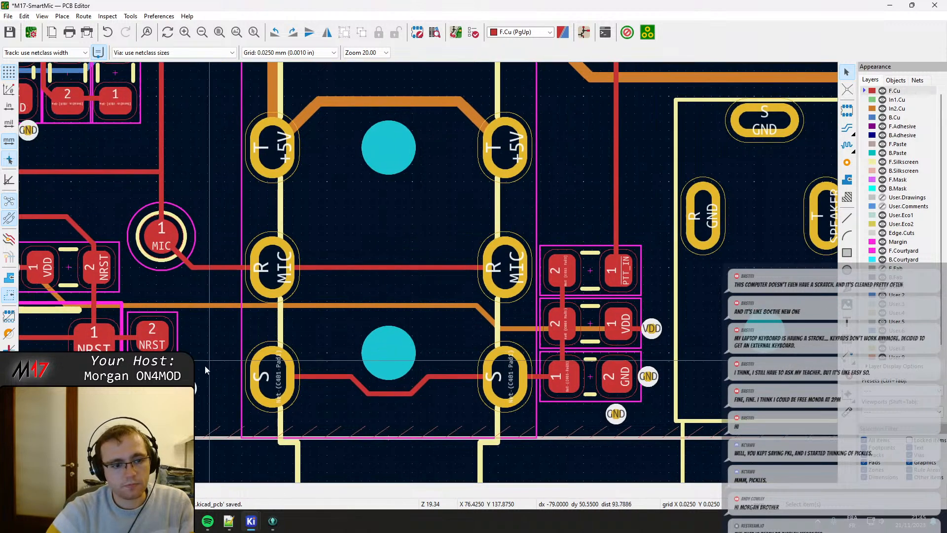
pyautogui.scroll(-1, 466, 286)
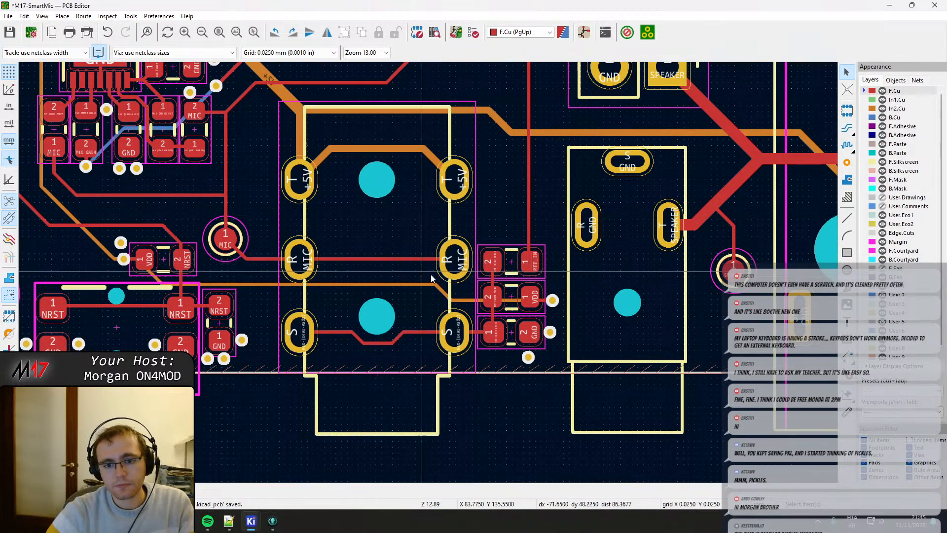
pyautogui.scroll(8, 469, 292)
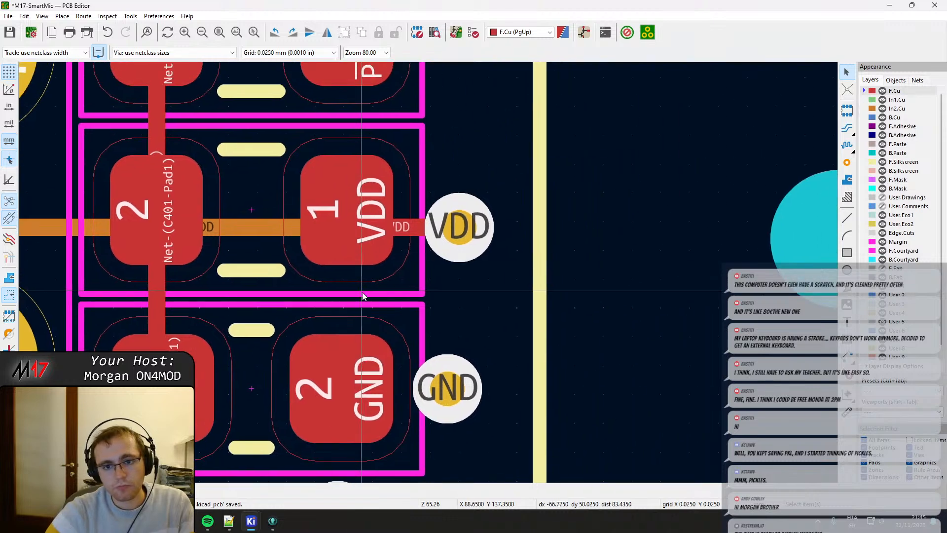
pyautogui.press('x')
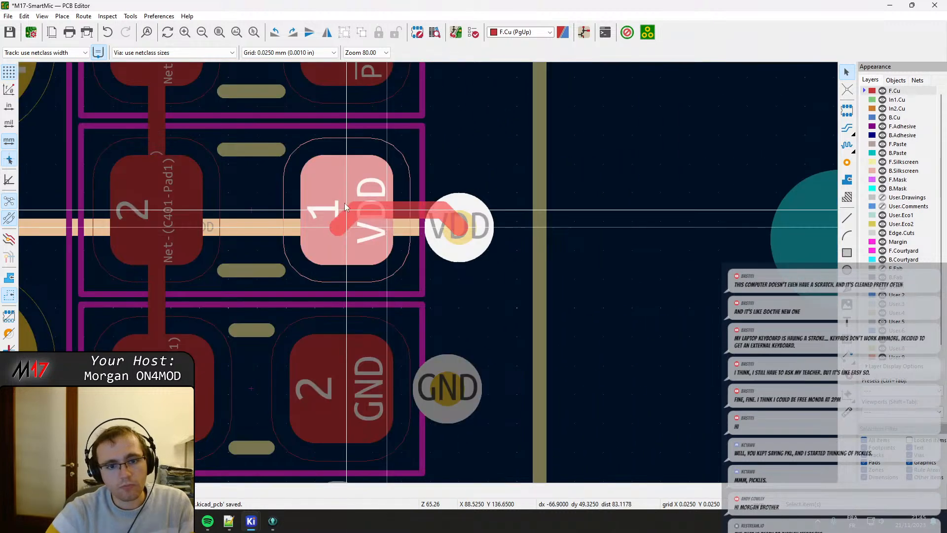
pyautogui.click(345, 207)
# Move the VDD via up level with the centre of the resistor's pad 1, straightening the tracks attached to it.
pyautogui.click(468, 238)
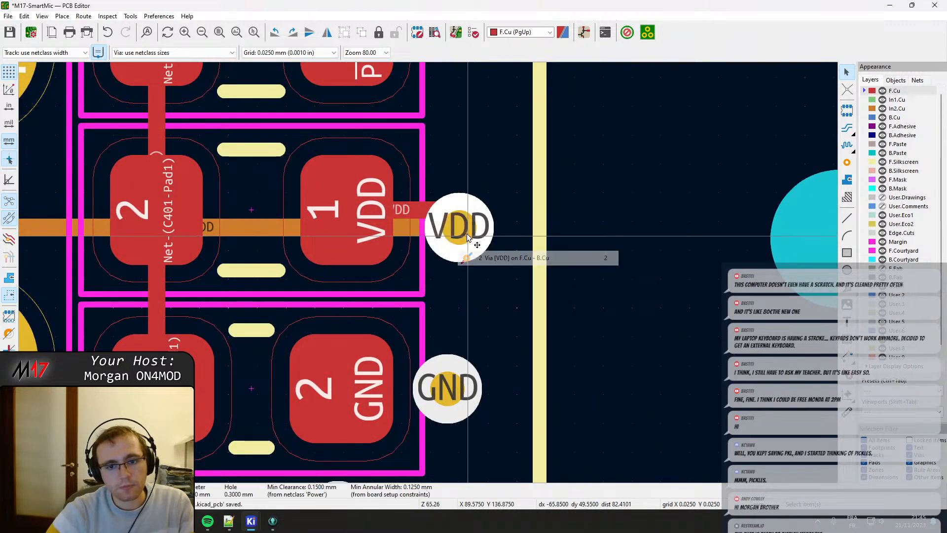
pyautogui.moveTo(468, 236); pyautogui.dragTo(450, 211)
pyautogui.click(428, 233)
pyautogui.scroll(-2, 406, 236)
pyautogui.moveTo(352, 348); pyautogui.dragTo(386, 273, button='middle')
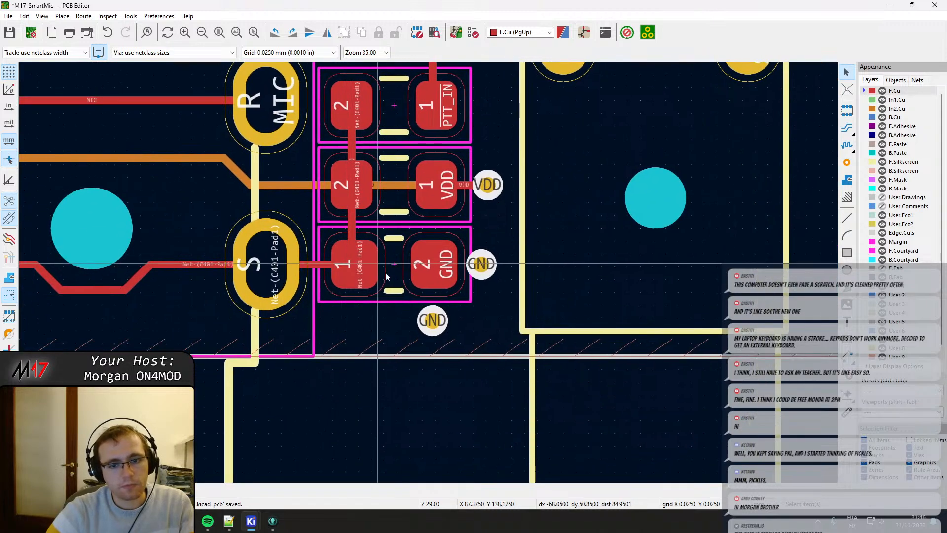
# Shift the GND via beside the GND part's pad 2 right, below the VDD via, and nudge the lower GND via slightly up and right.
pyautogui.moveTo(481, 264); pyautogui.dragTo(489, 265)
pyautogui.moveTo(433, 321)
pyautogui.mouseDown()
pyautogui.moveTo(441, 316)
pyautogui.moveTo(434, 320)
pyautogui.mouseUp()
# Examine the tracks, vias and courtyards around the NRST switch and its neighbouring parts near the board edge.
pyautogui.scroll(-4, 277, 296)
pyautogui.moveTo(395, 246); pyautogui.dragTo(582, 275, button='middle')
pyautogui.scroll(4, 391, 294)
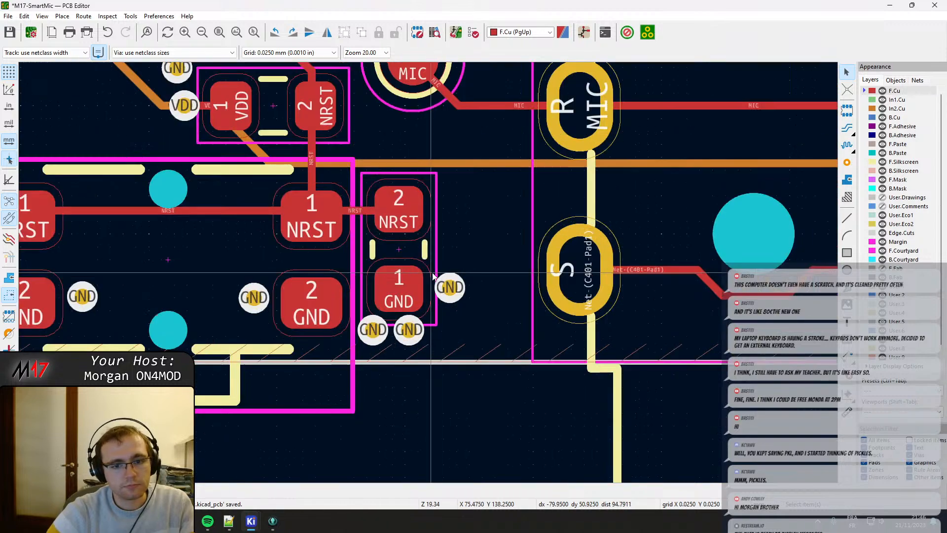
pyautogui.moveTo(429, 269); pyautogui.dragTo(402, 270, button='middle')
pyautogui.moveTo(349, 184); pyautogui.dragTo(415, 290, button='middle')
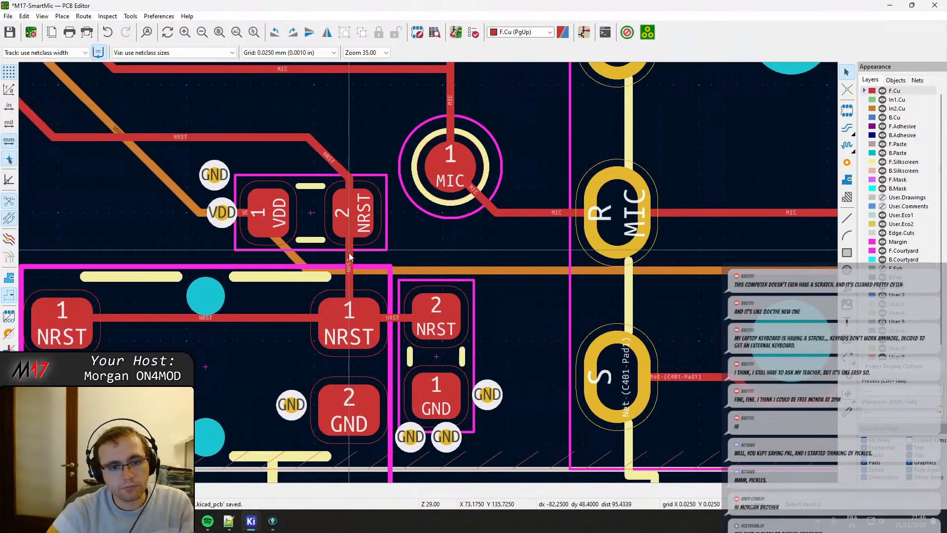
pyautogui.scroll(-2, 314, 250)
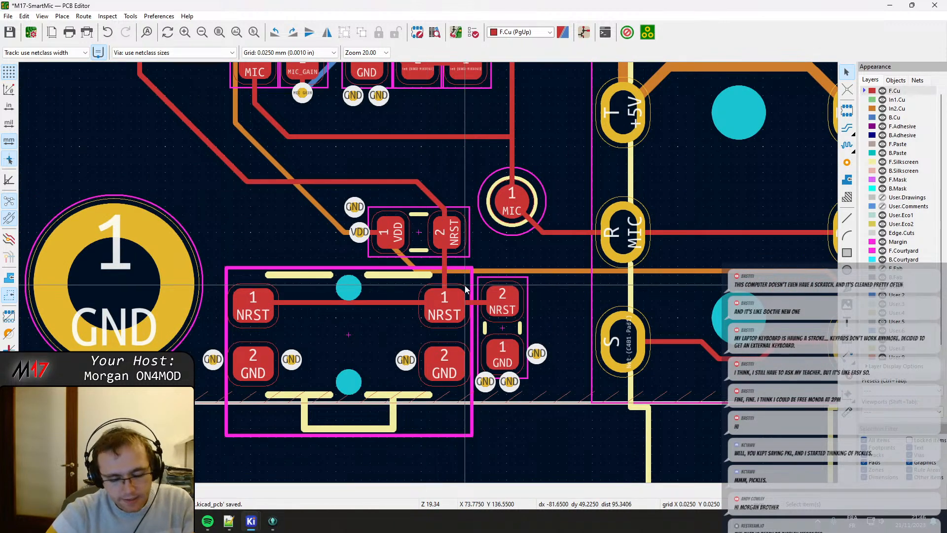
# Open the board's 3D view and inspect the component placement and silkscreen from several angles, including close up at the reset switch corner.
pyautogui.hotkey('alt', '3')
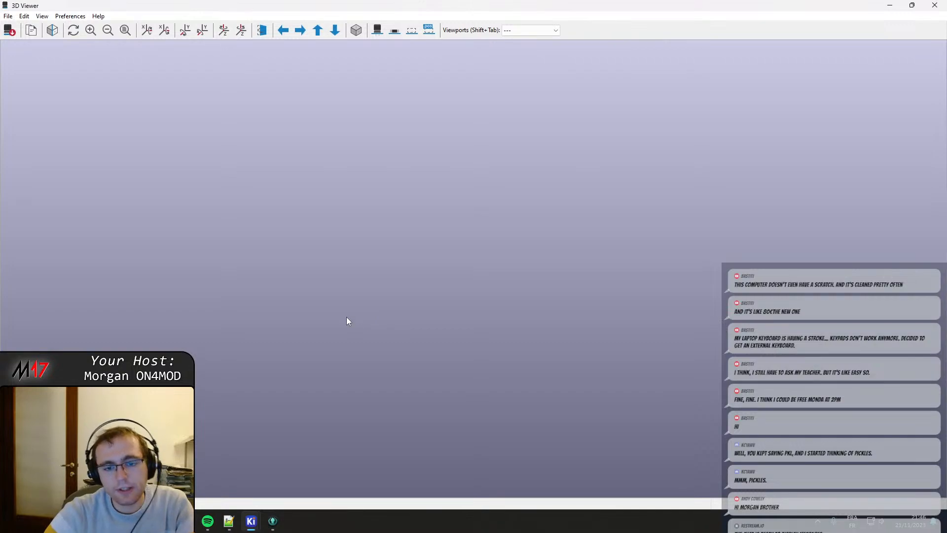
pyautogui.scroll(2, 370, 365)
pyautogui.moveTo(375, 377); pyautogui.dragTo(262, 291)
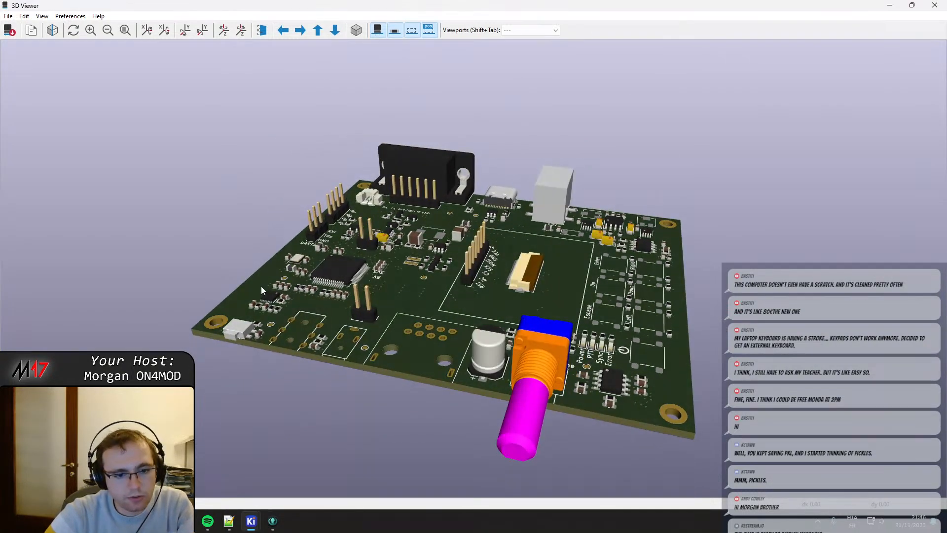
pyautogui.moveTo(261, 286); pyautogui.dragTo(528, 253, button='middle')
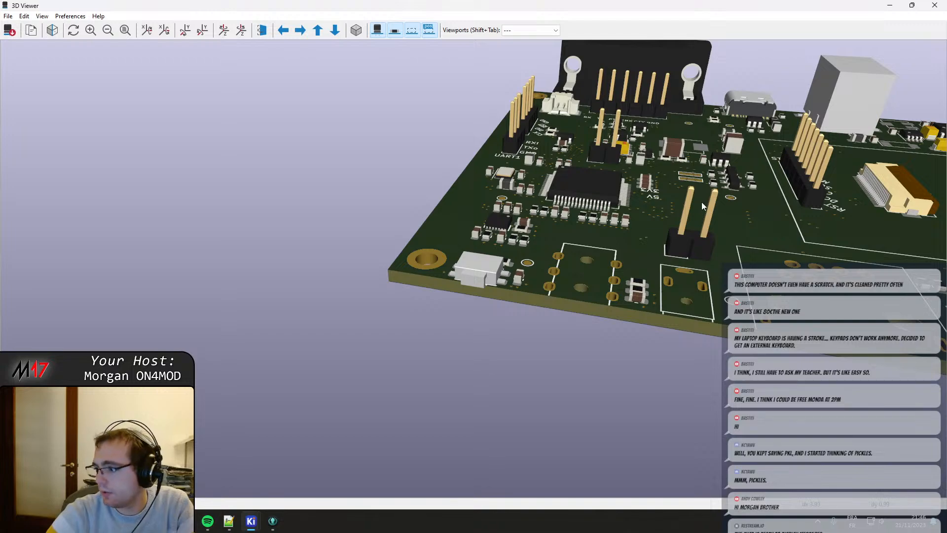
pyautogui.moveTo(709, 229); pyautogui.dragTo(434, 247)
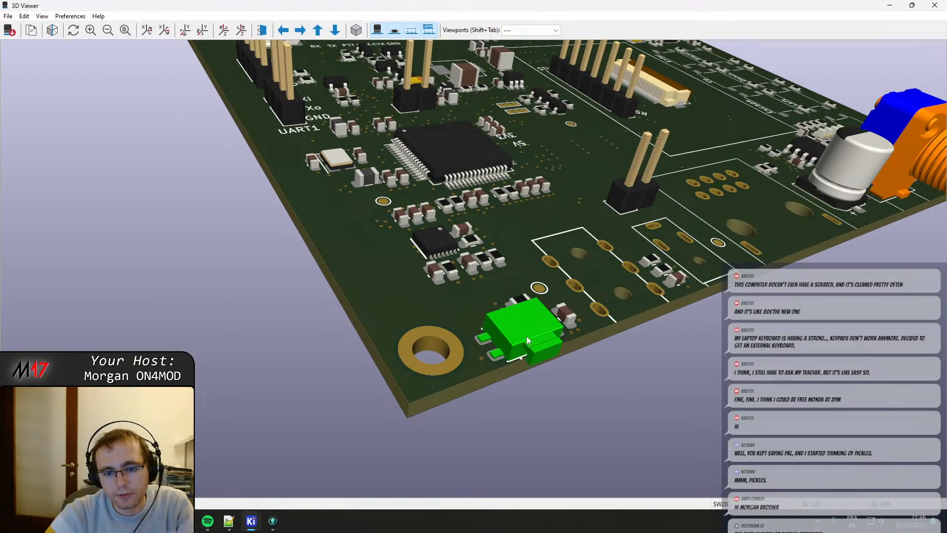
pyautogui.scroll(-2, 588, 239)
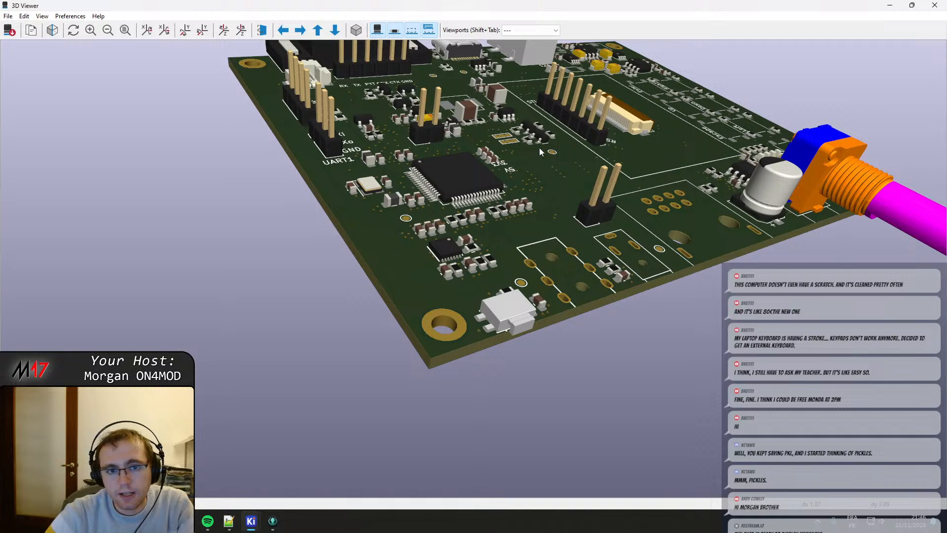
pyautogui.scroll(-1, 538, 163)
pyautogui.scroll(1, 552, 187)
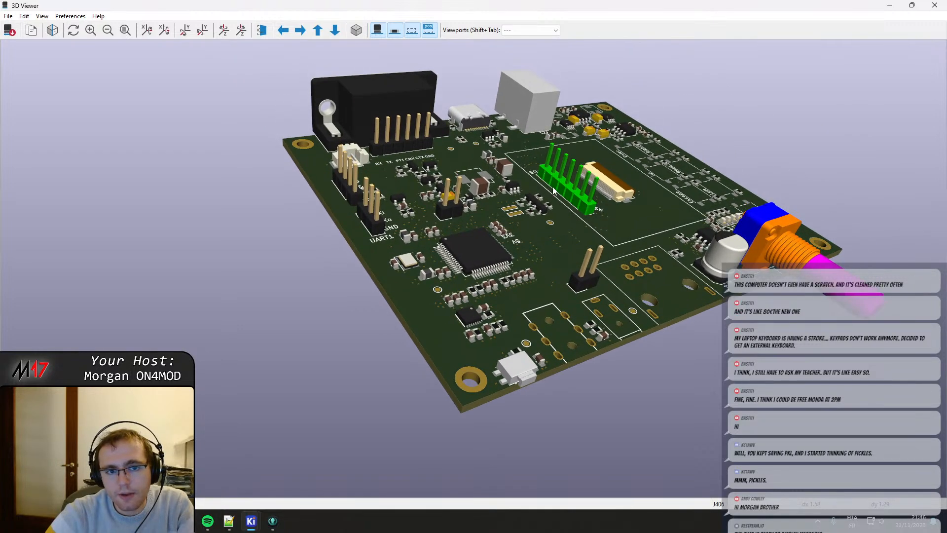
pyautogui.moveTo(724, 227); pyautogui.dragTo(553, 242)
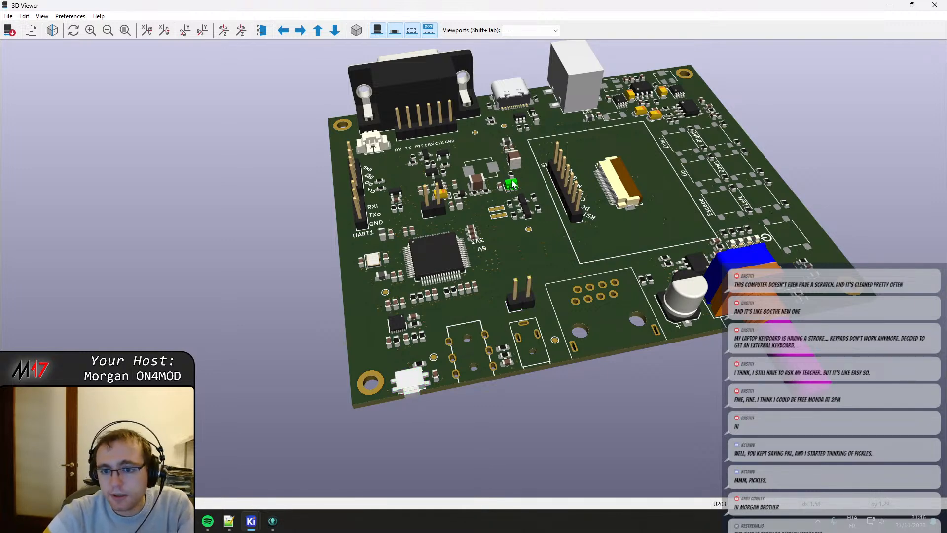
pyautogui.moveTo(565, 218); pyautogui.dragTo(591, 258, button='middle')
pyautogui.moveTo(591, 258); pyautogui.dragTo(602, 287)
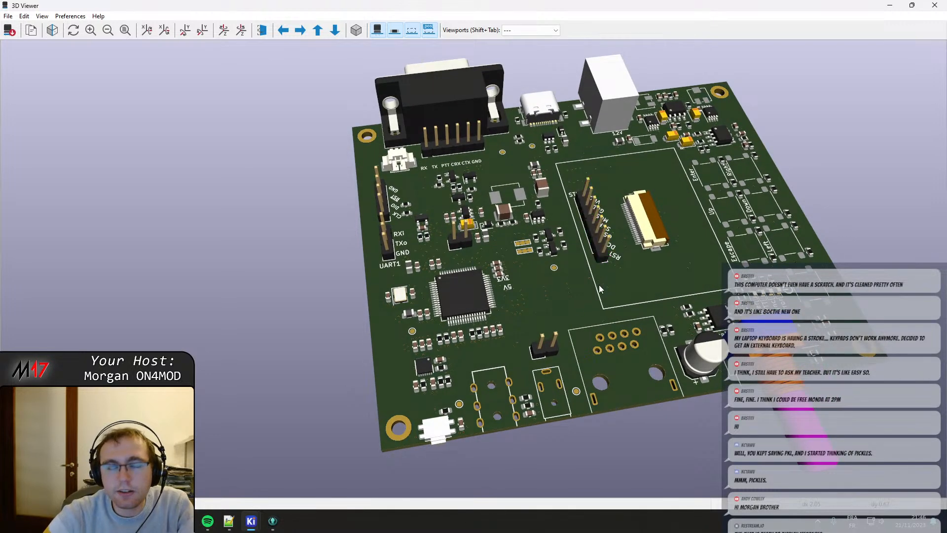
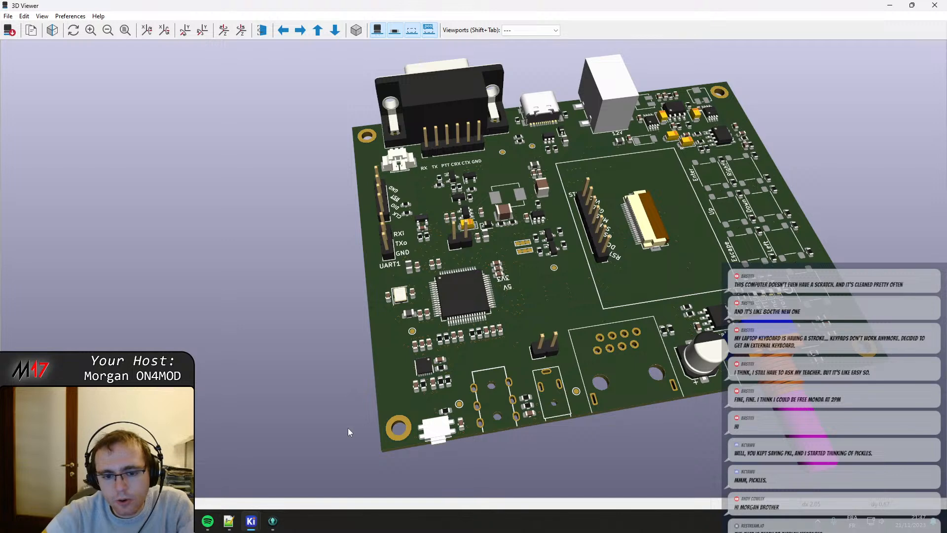
# Inspect the board's component placement in 3D from a few more angles and close the 3D view.
pyautogui.moveTo(552, 216); pyautogui.dragTo(555, 229)
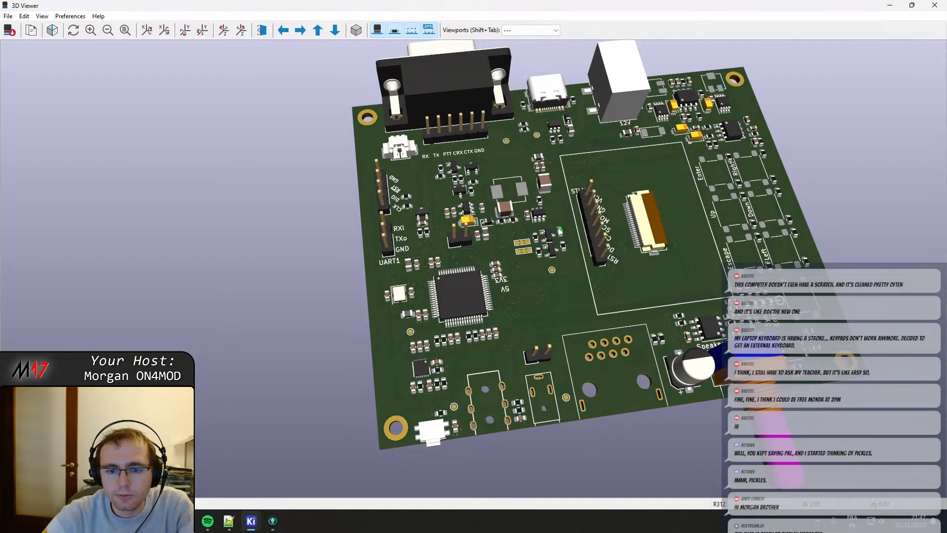
pyautogui.moveTo(575, 227); pyautogui.dragTo(538, 230, button='middle')
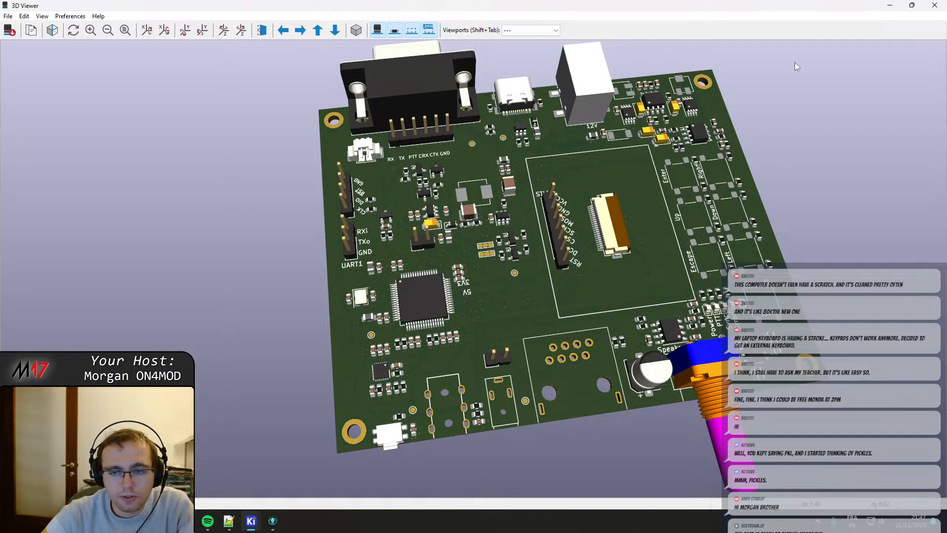
pyautogui.click(934, 5)
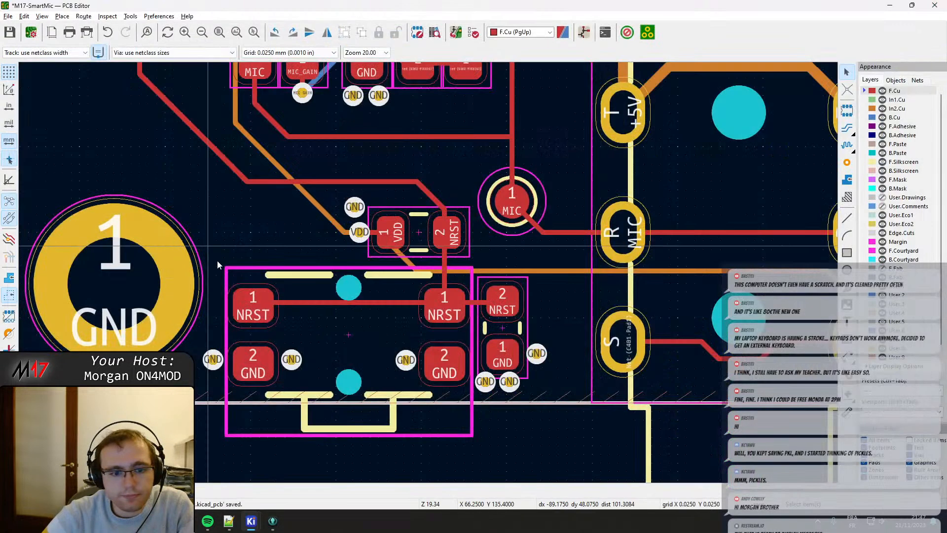
# Move the VDD/NRST resistor slightly down and right, closer to the NRST switch's courtyard.
pyautogui.moveTo(405, 315); pyautogui.dragTo(399, 262, button='middle')
pyautogui.click(377, 285)
pyautogui.press('Escape')
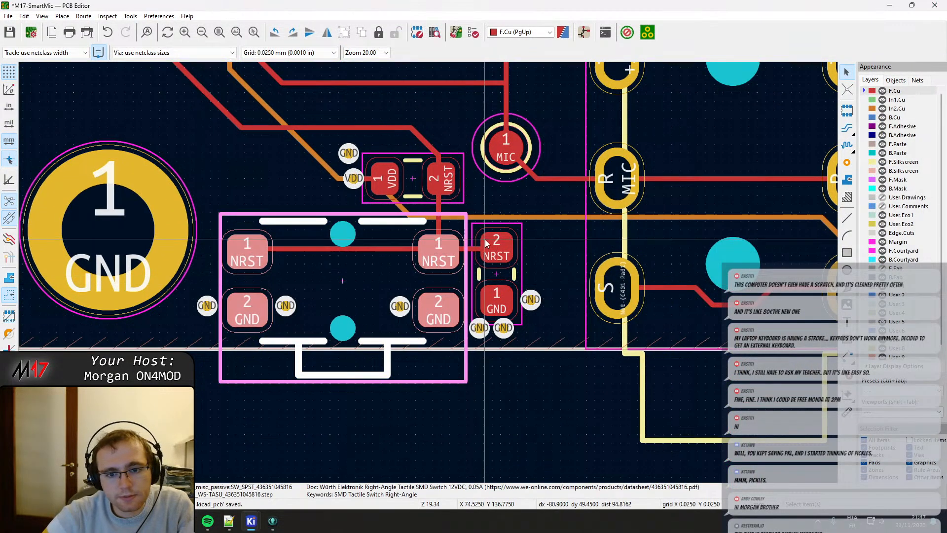
pyautogui.scroll(3, 434, 341)
pyautogui.moveTo(438, 344); pyautogui.dragTo(458, 349)
pyautogui.moveTo(398, 343); pyautogui.dragTo(396, 350)
pyautogui.moveTo(379, 223); pyautogui.dragTo(396, 240, button='middle')
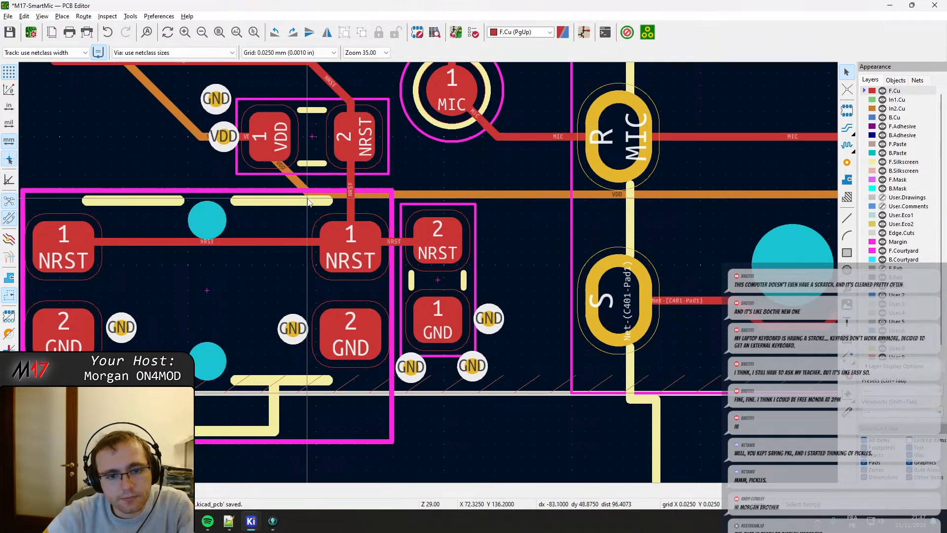
pyautogui.moveTo(306, 223); pyautogui.dragTo(354, 299, button='middle')
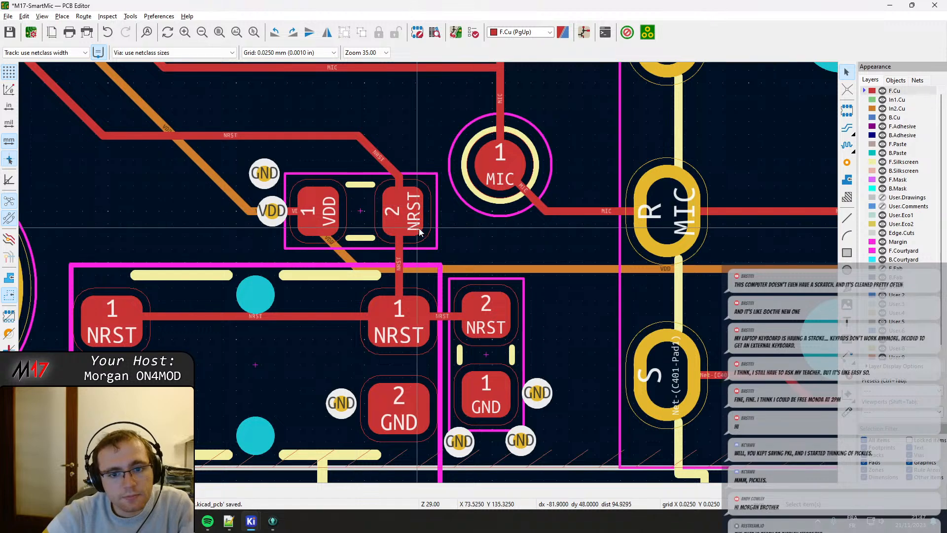
pyautogui.click(433, 243)
pyautogui.press('m')
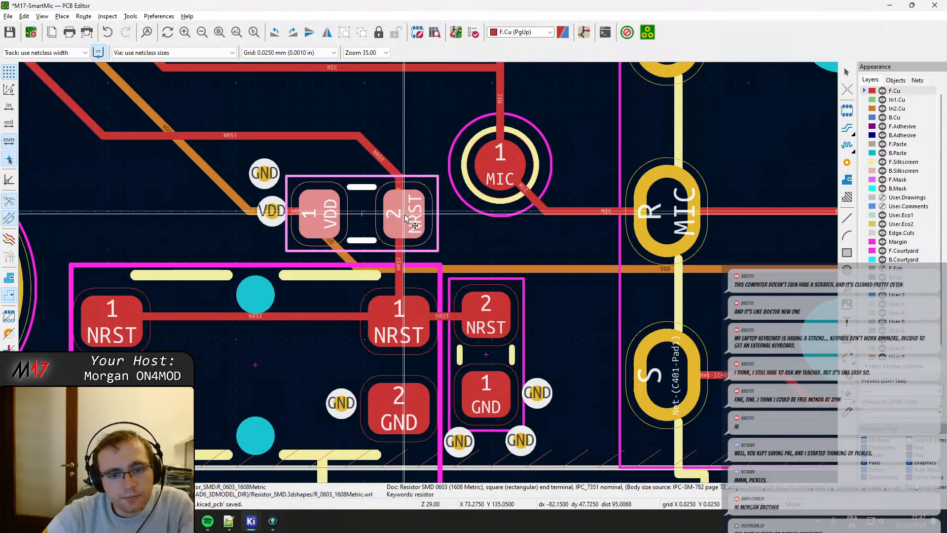
pyautogui.click(405, 218)
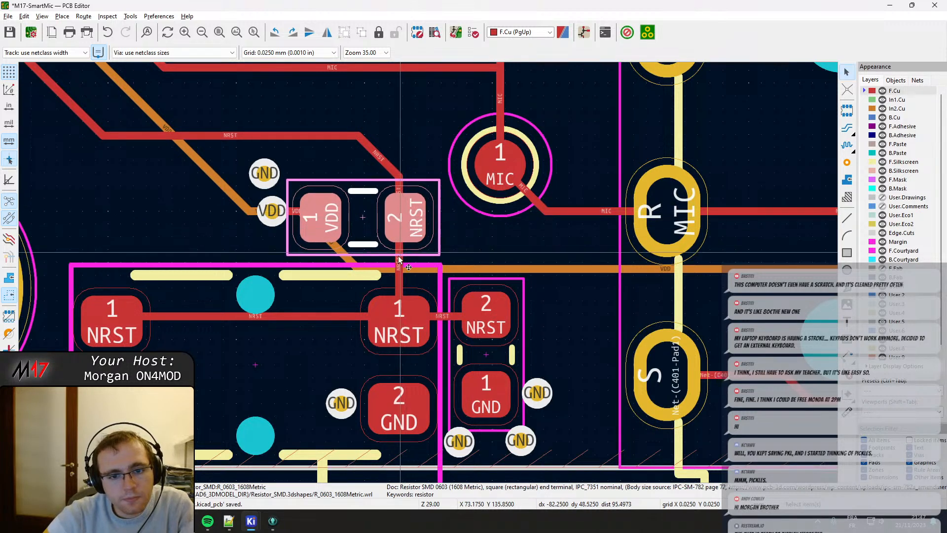
# Shift the vertical NRST track between the resistor and the switch so it lines up with the resistor's pad 2.
pyautogui.click(398, 264)
pyautogui.press('d')
pyautogui.click(405, 217)
pyautogui.click(397, 183)
pyautogui.scroll(-1, 397, 183)
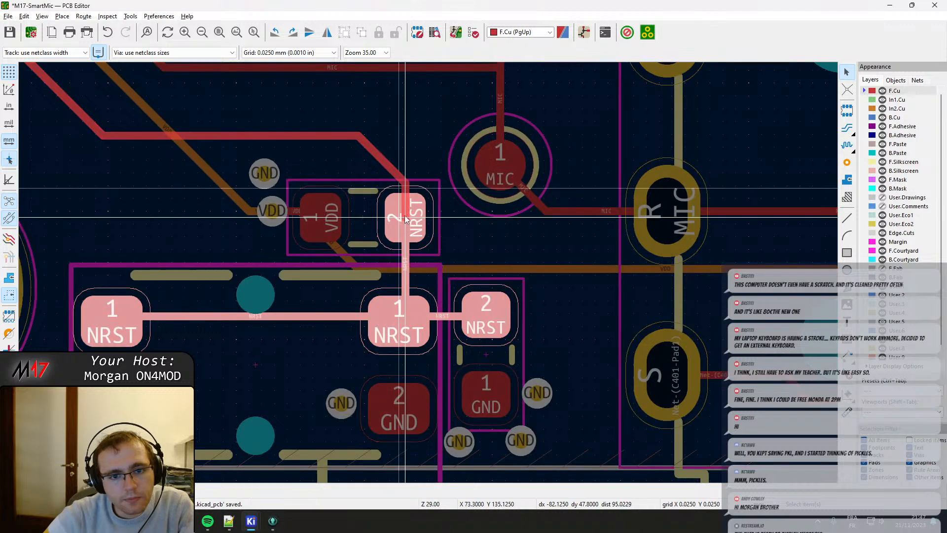
pyautogui.scroll(-2, 414, 352)
pyautogui.scroll(4, 414, 352)
# Lower the VDD track and via to the height of the resistor's pad 1 centre and delete the leftover track piece on the pad.
pyautogui.click(401, 325)
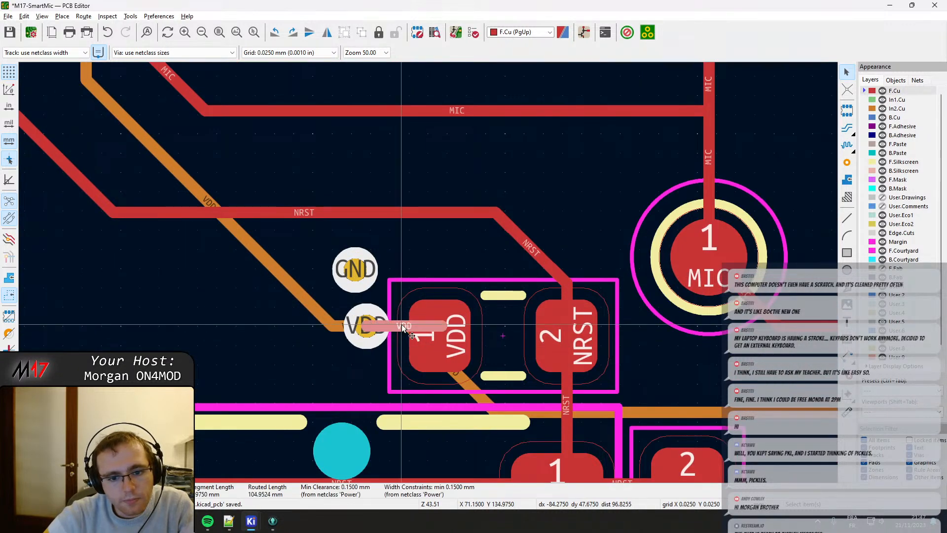
pyautogui.press('d')
pyautogui.click(436, 337)
pyautogui.click(366, 327)
pyautogui.press('d')
pyautogui.click(365, 339)
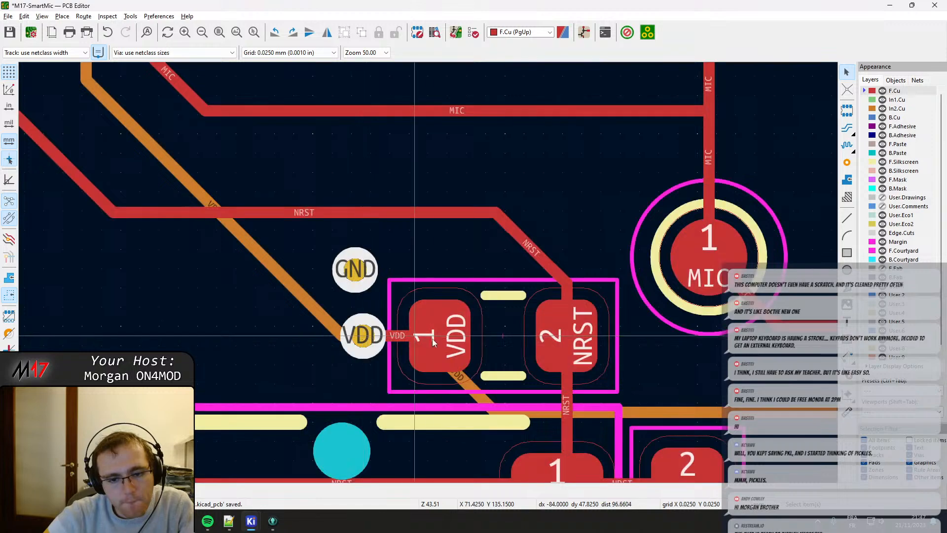
pyautogui.click(444, 329)
pyautogui.press('Delete')
pyautogui.scroll(-3, 443, 323)
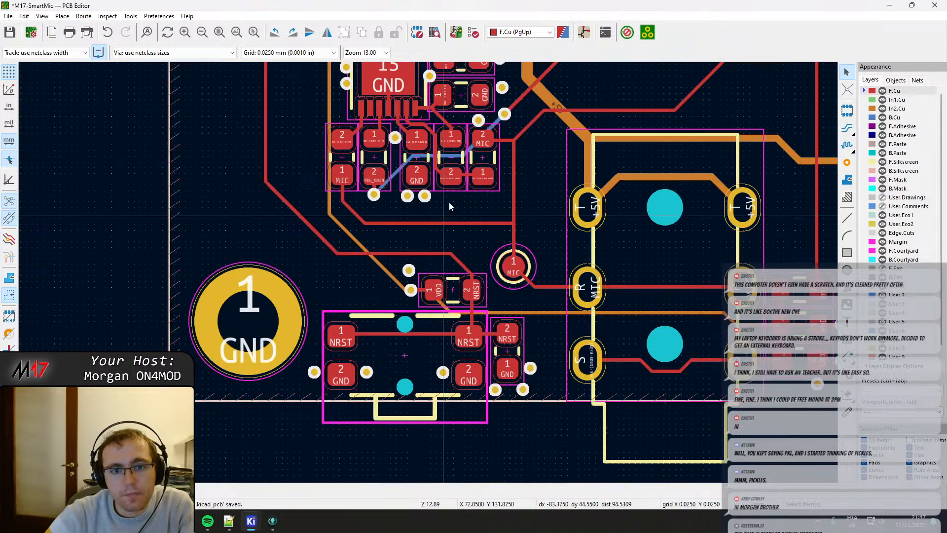
# Move the MICIN capacitor below U302 left so its courtyard clears the neighbouring GAIN part.
pyautogui.moveTo(458, 165); pyautogui.dragTo(462, 256, button='middle')
pyautogui.scroll(2, 355, 242)
pyautogui.scroll(3, 429, 277)
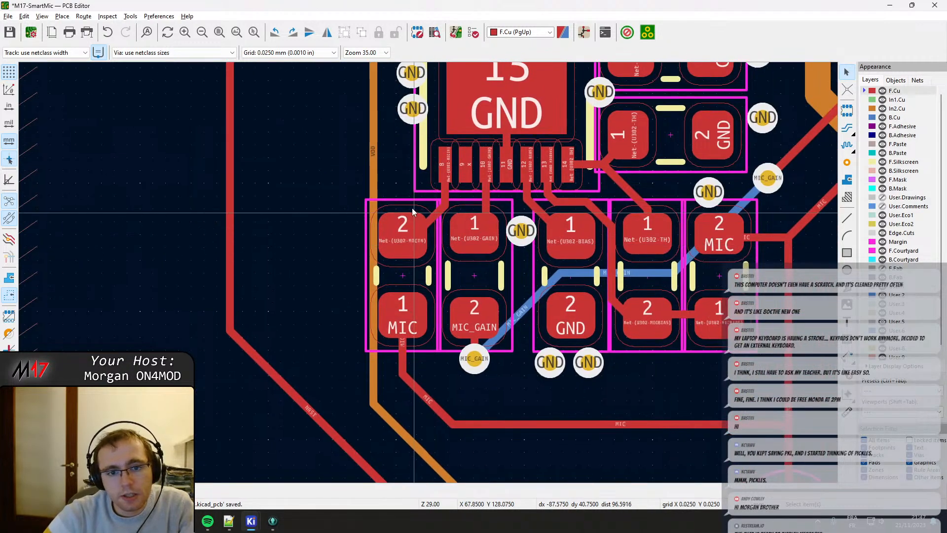
pyautogui.click(426, 282)
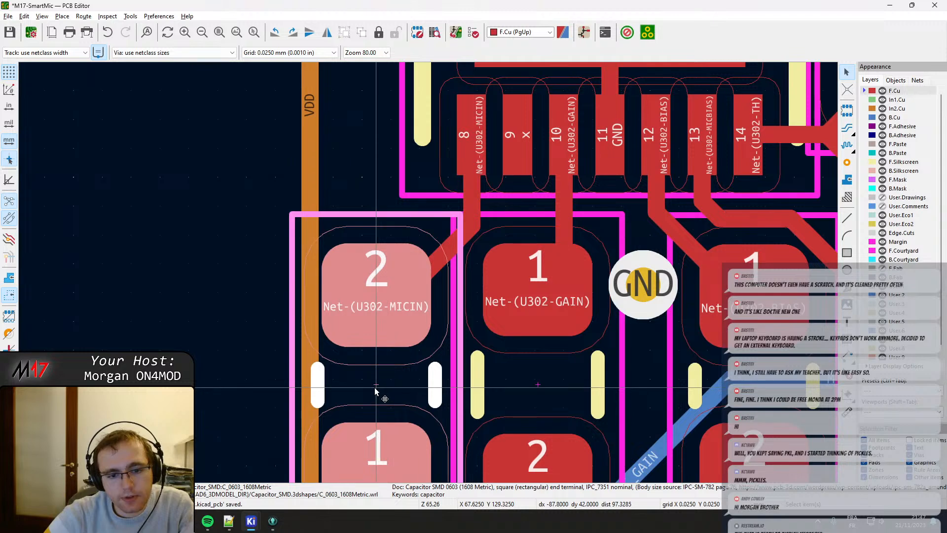
pyautogui.press('m')
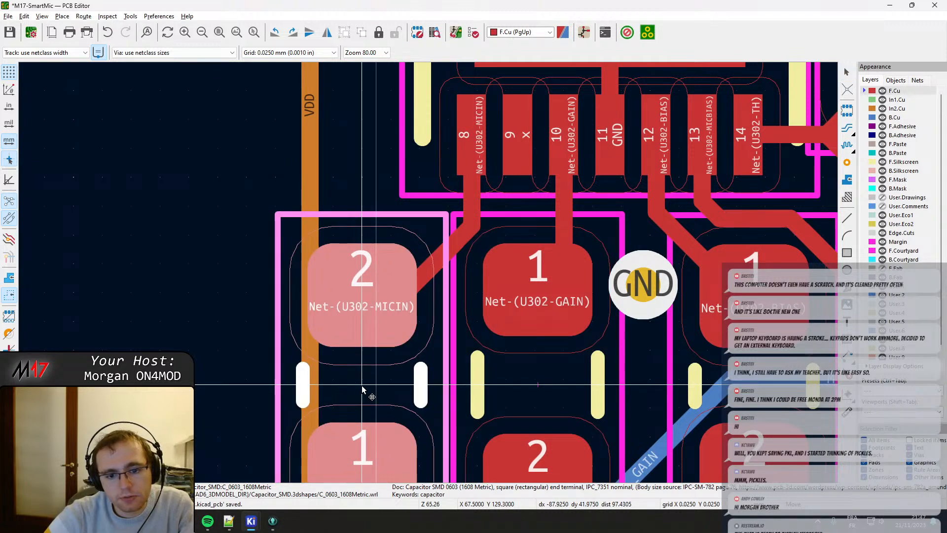
pyautogui.click(357, 387)
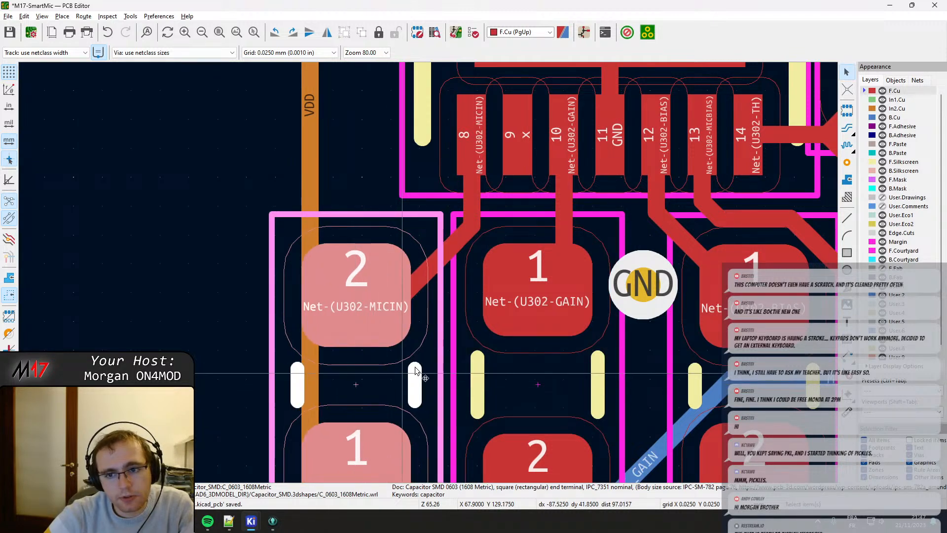
# Move the MIC/MICBIAS resistor at the end of the row right, opening a gap to the neighbouring courtyard.
pyautogui.moveTo(424, 372); pyautogui.dragTo(218, 263, button='middle')
pyautogui.moveTo(468, 250); pyautogui.dragTo(284, 278, button='middle')
pyautogui.scroll(-2, 284, 282)
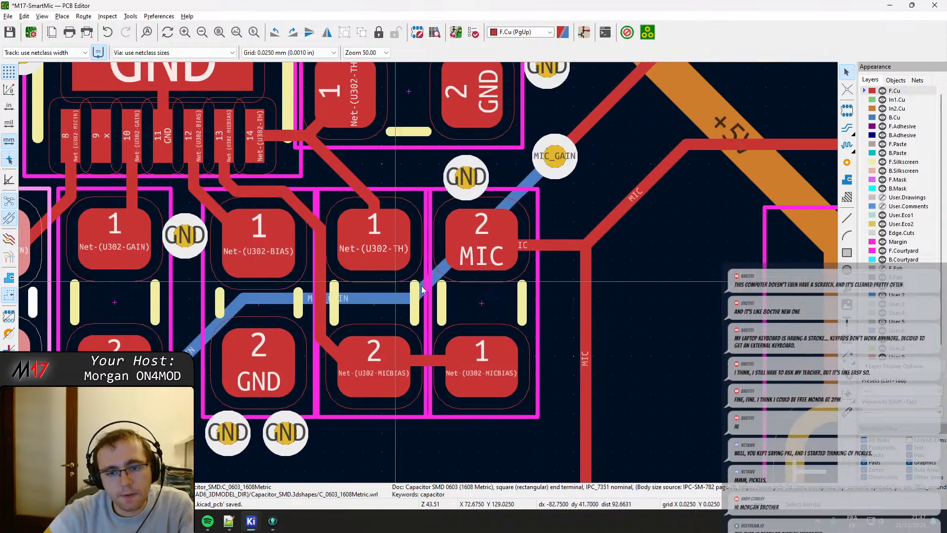
pyautogui.click(481, 297)
pyautogui.press('m')
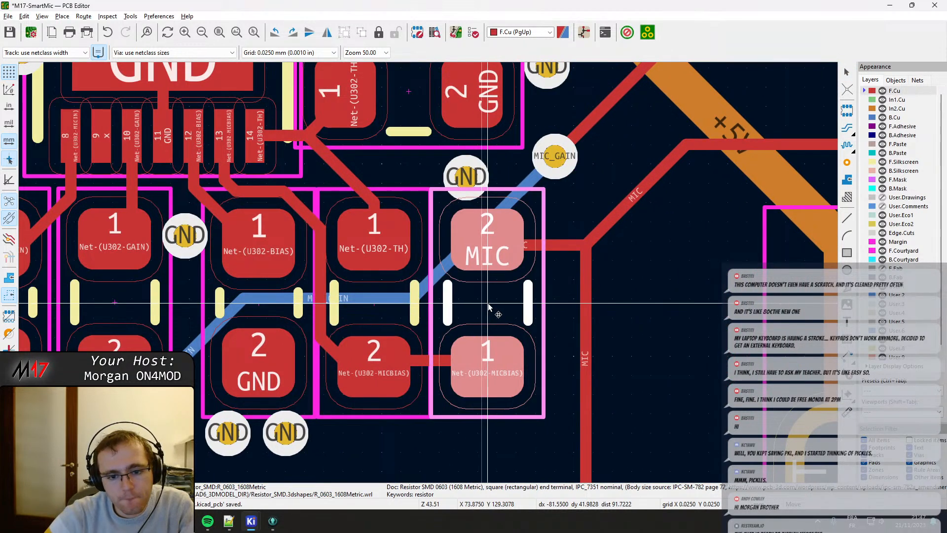
pyautogui.click(496, 307)
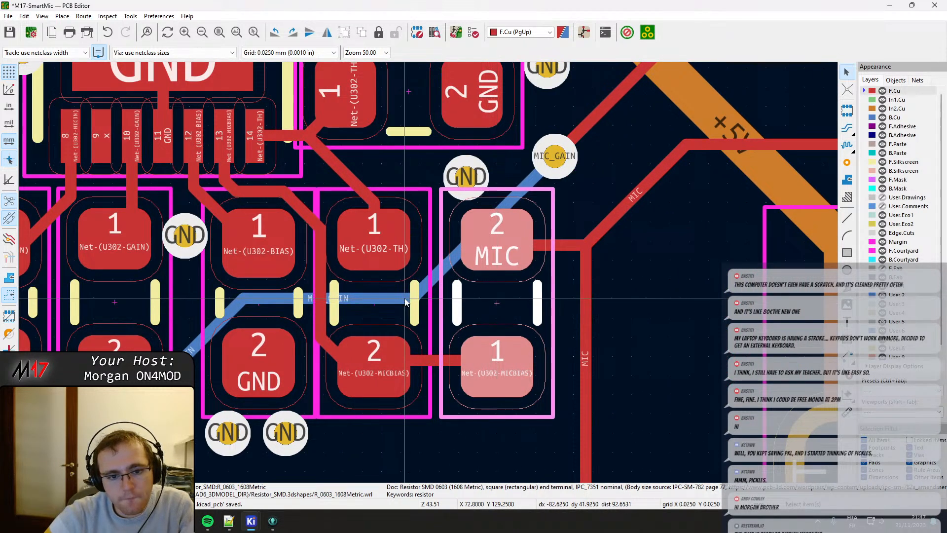
# Shift the TH/MICBIAS resistor slightly right so its courtyard sits evenly between its two neighbours.
pyautogui.click(384, 300)
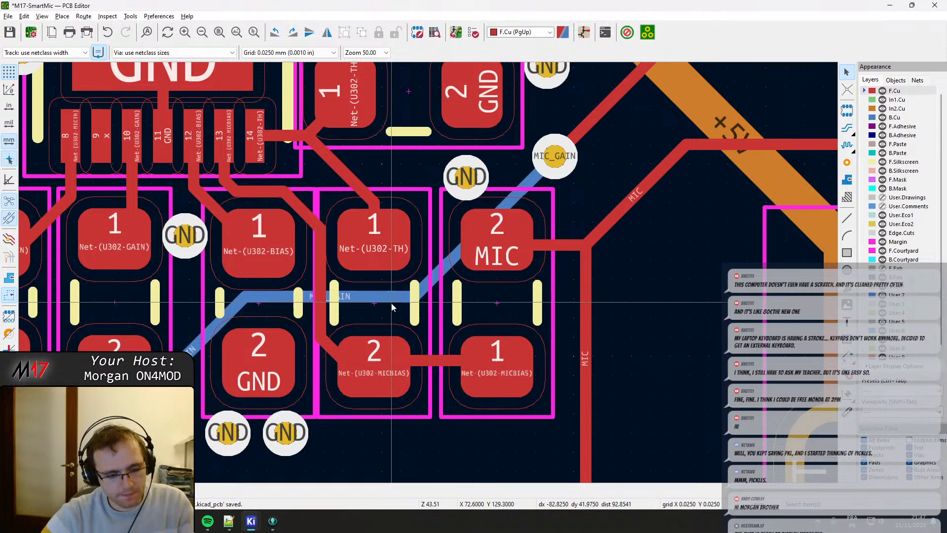
pyautogui.click(371, 292)
pyautogui.press('m')
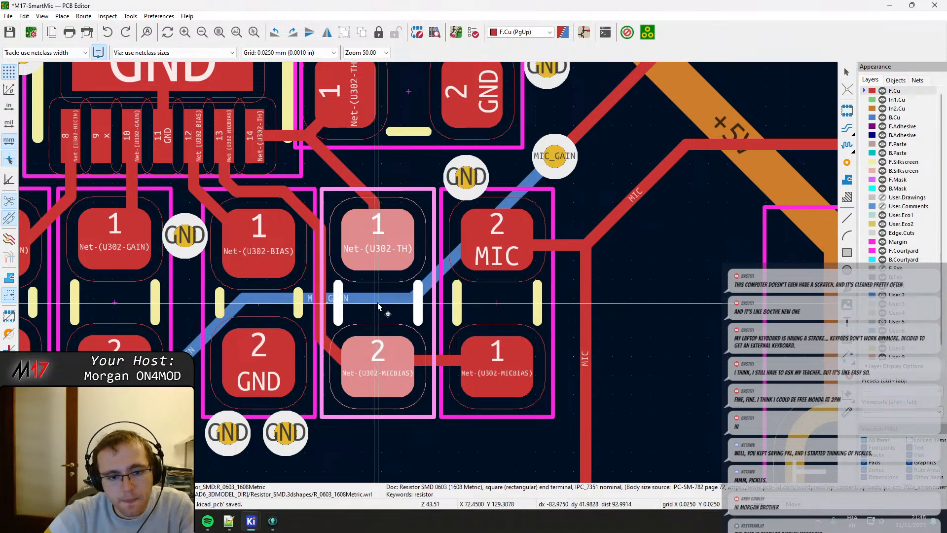
pyautogui.click(378, 303)
# Nudge the MICIN capacitor slightly right to match the courtyard spacing of the other parts in the row.
pyautogui.hscroll(-2, 316, 301)
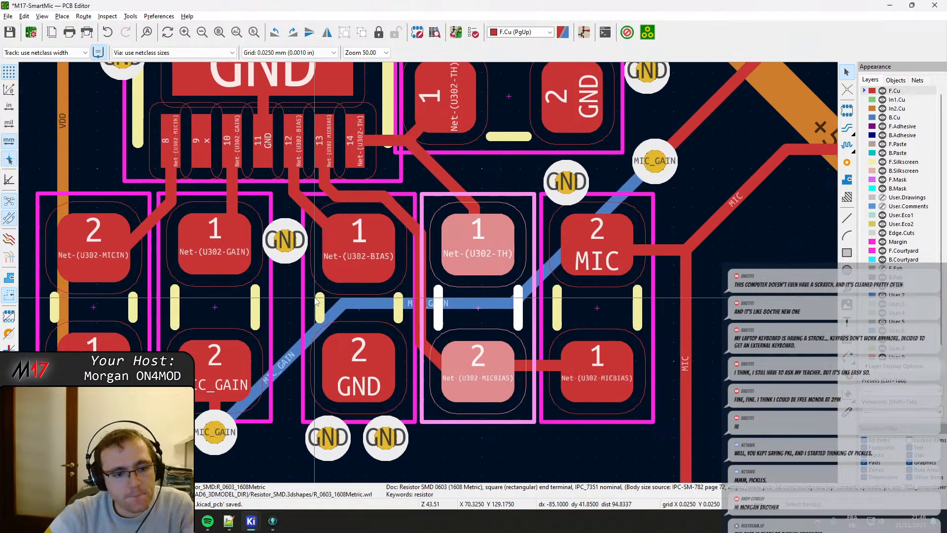
pyautogui.hscroll(-2, 316, 301)
pyautogui.click(164, 304)
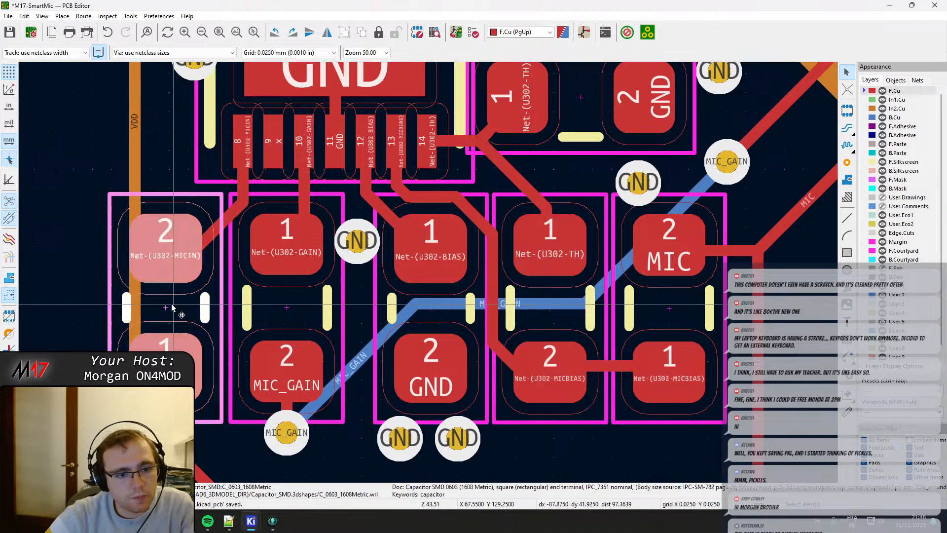
pyautogui.press('m')
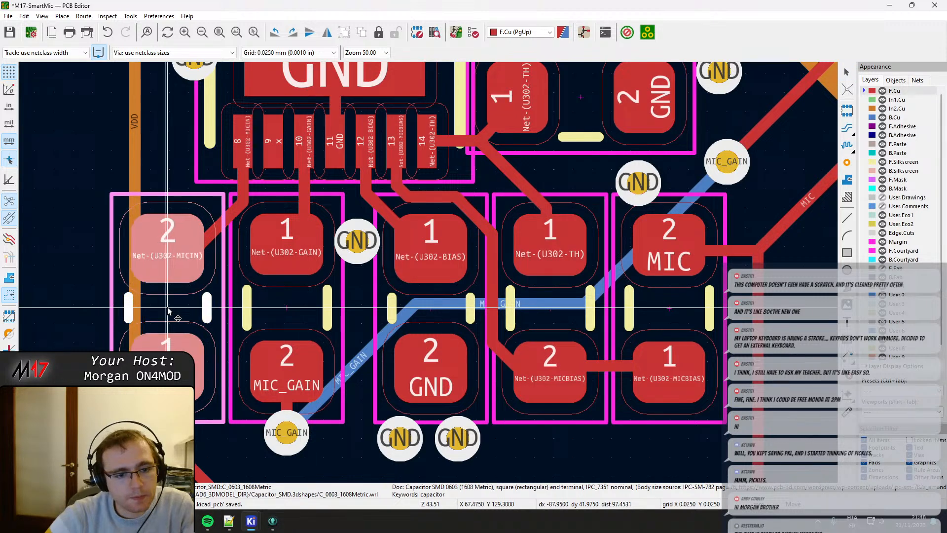
pyautogui.click(168, 308)
# Drag the MICIN track from U302 pin 8 so it runs diagonally into the capacitor's pad 2.
pyautogui.click(219, 229)
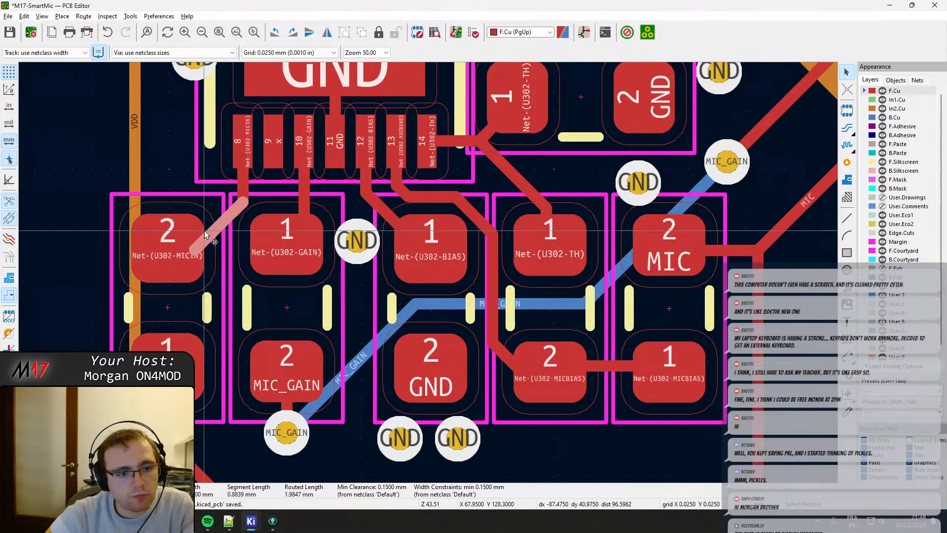
pyautogui.press('d')
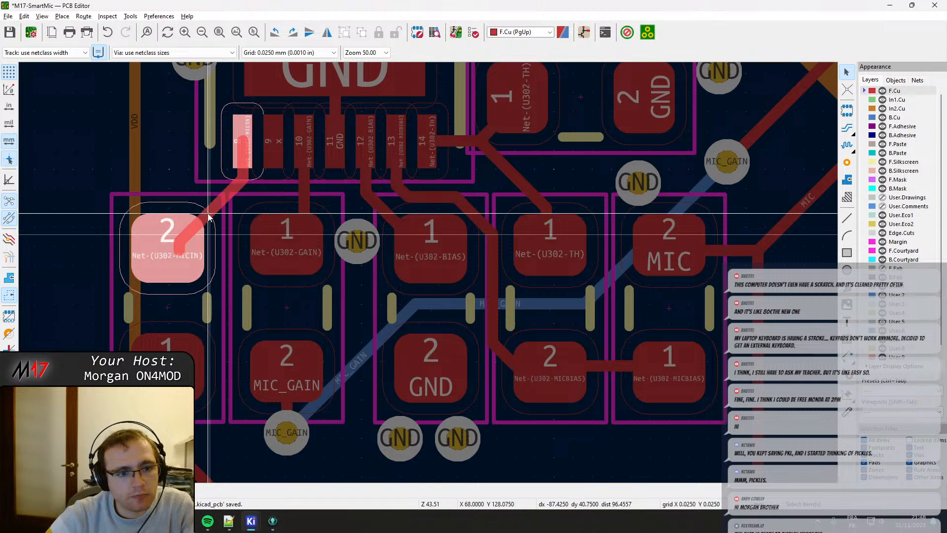
pyautogui.click(217, 213)
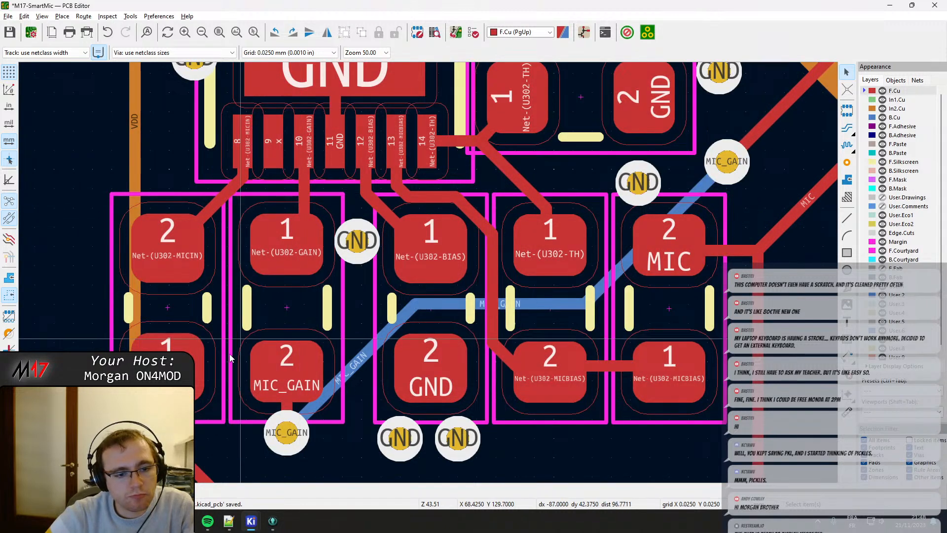
# Realign the MIC track with the centre of the capacitor's pad 1 and delete the leftover track piece on the pad.
pyautogui.click(177, 426)
pyautogui.press('d')
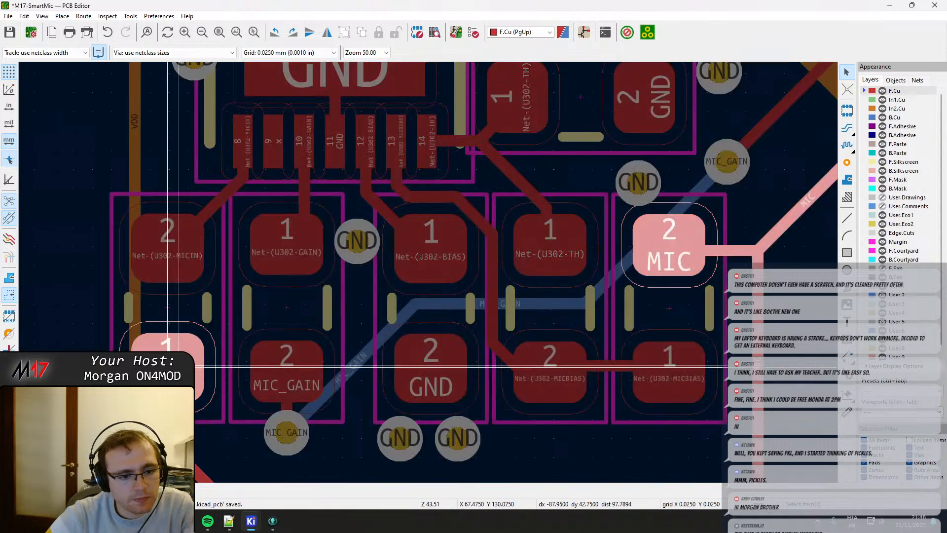
pyautogui.click(177, 364)
pyautogui.click(179, 365)
pyautogui.press('Delete')
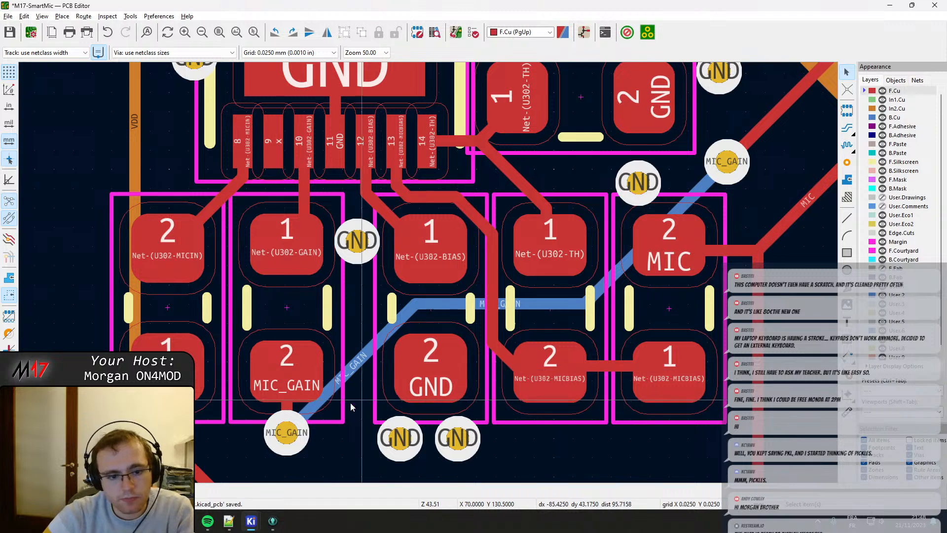
# Move the MIC_GAIN via slightly further below pad 2 of the GAIN part, keeping its tracks attached.
pyautogui.press('x')
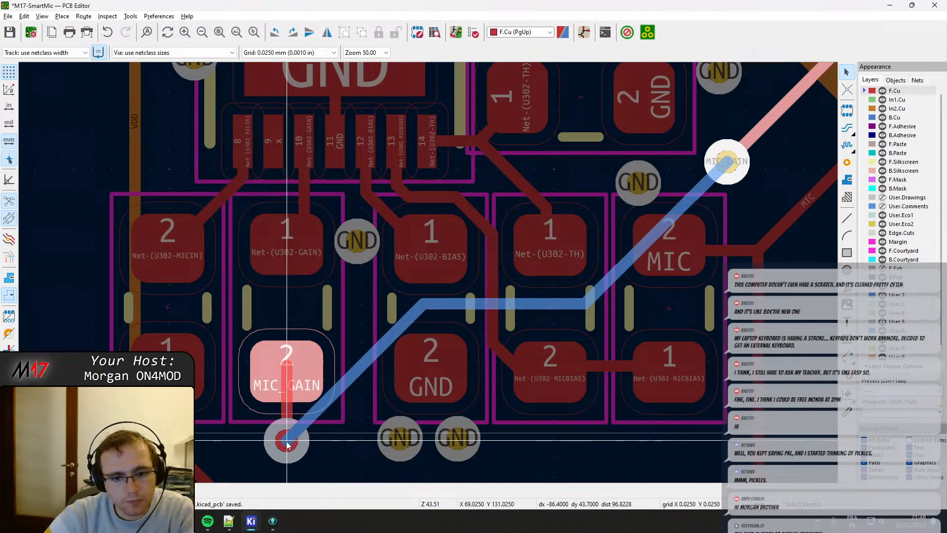
pyautogui.click(287, 442)
# Drag the diagonal MICBIAS track segment so it leads into the centre of the TH resistor's pad 2.
pyautogui.moveTo(614, 377); pyautogui.dragTo(493, 382, button='middle')
pyautogui.scroll(1, 428, 364)
pyautogui.click(363, 276)
pyautogui.press('d')
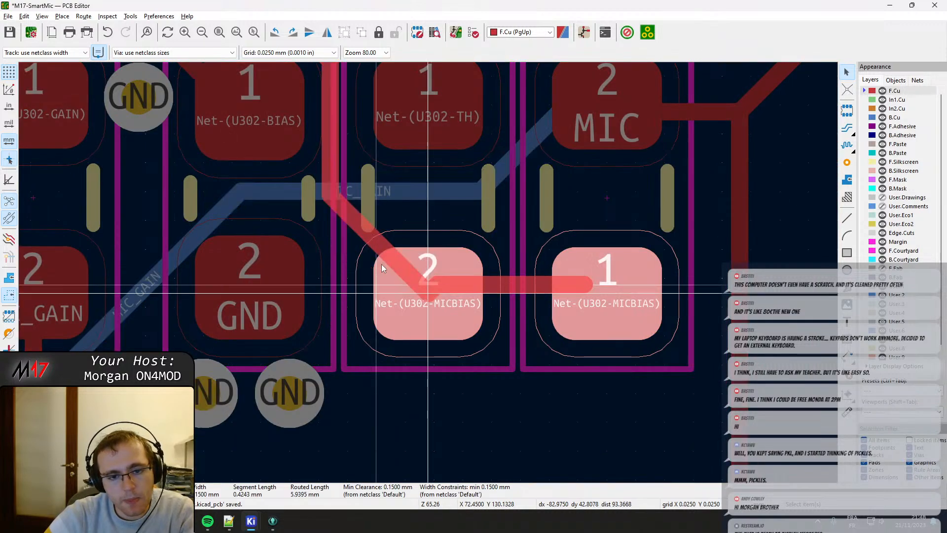
pyautogui.click(384, 256)
pyautogui.scroll(-1, 384, 256)
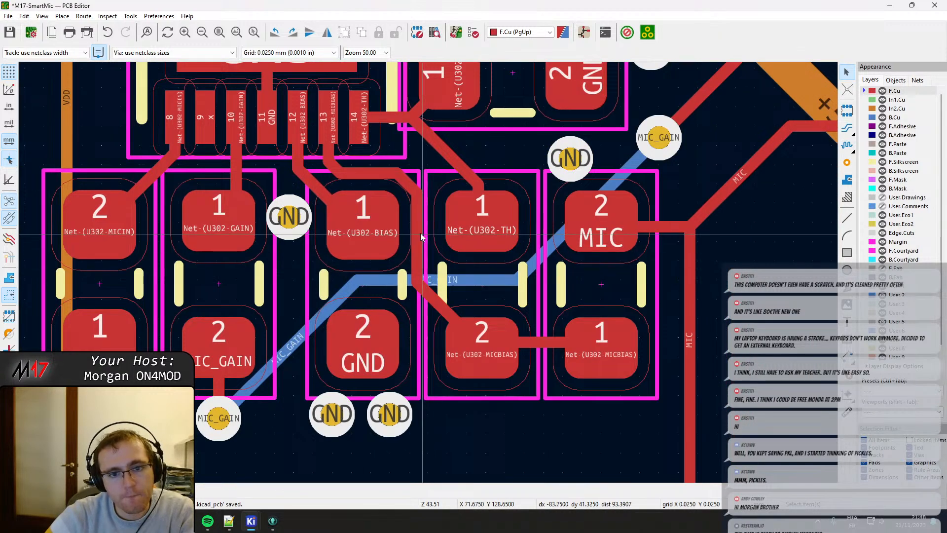
# Reshape the MICBIAS track from U302 pin 13 by raising its horizontal segment and shifting its diagonal corner away from the BIAS part's pad 1.
pyautogui.press('d')
pyautogui.click(383, 171)
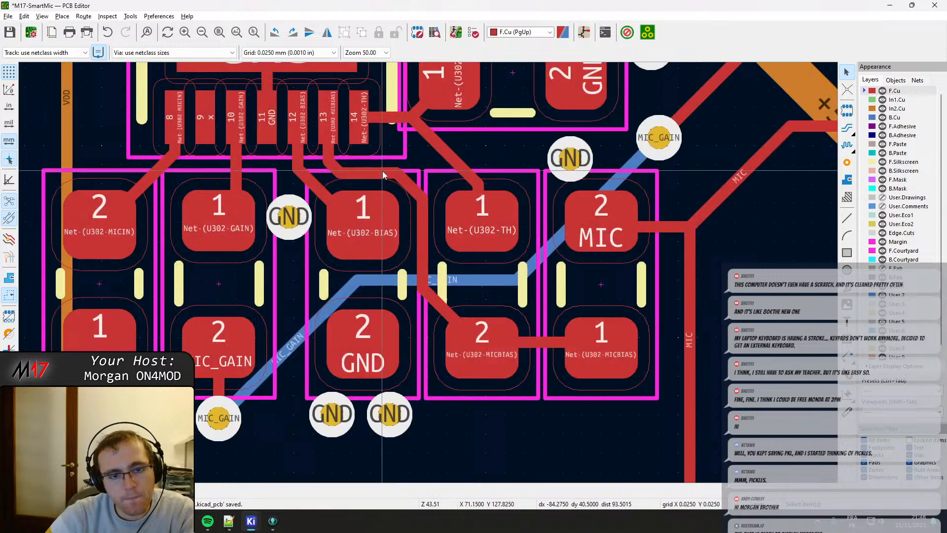
pyautogui.press('d')
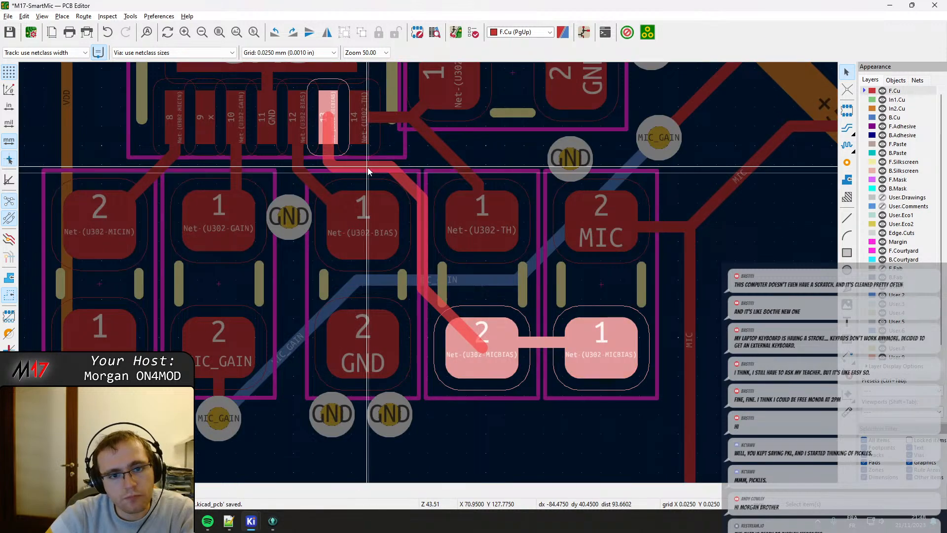
pyautogui.click(369, 171)
pyautogui.press('d')
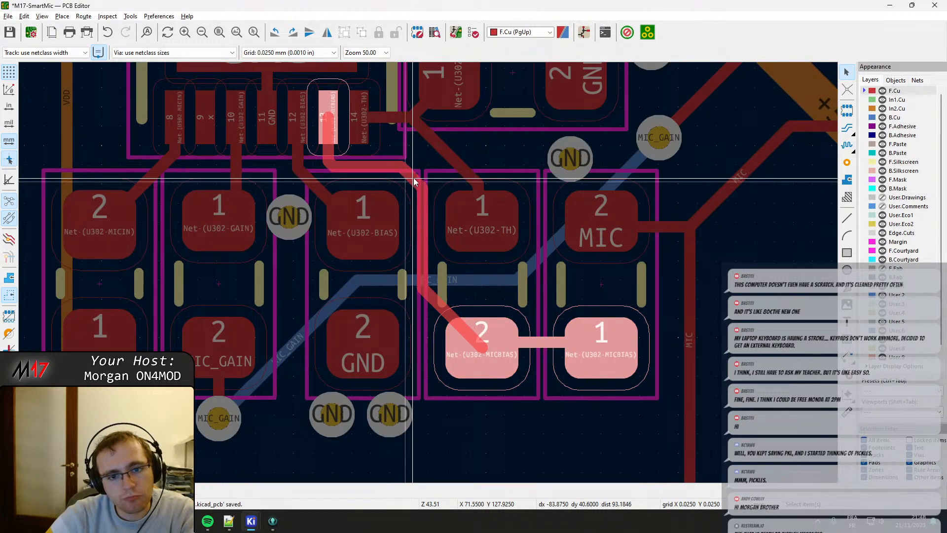
pyautogui.click(417, 177)
# Drag the horizontal MICBIAS track between the TH resistor's pad 2 and the adjacent capacitor's pad 1 onto the pad centres.
pyautogui.moveTo(487, 302); pyautogui.dragTo(430, 279, button='middle')
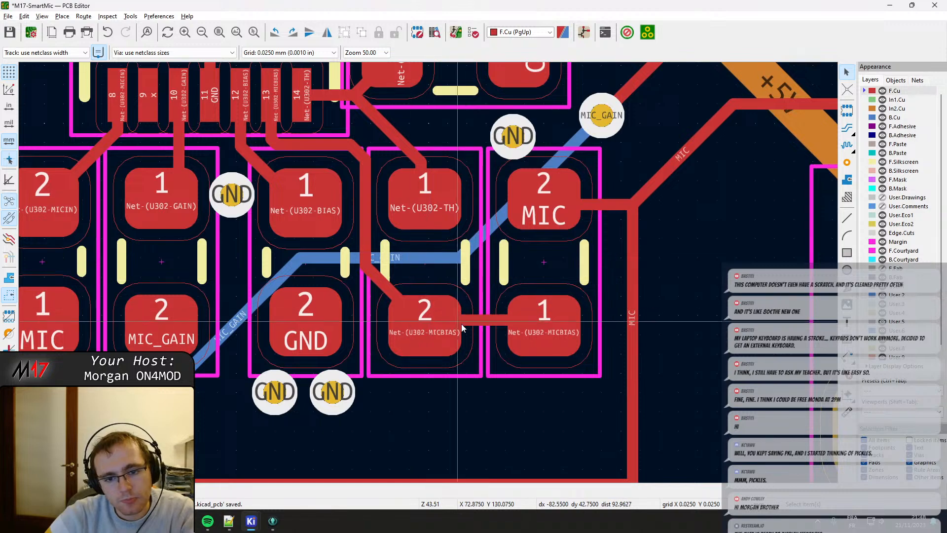
pyautogui.press('d')
pyautogui.click(445, 326)
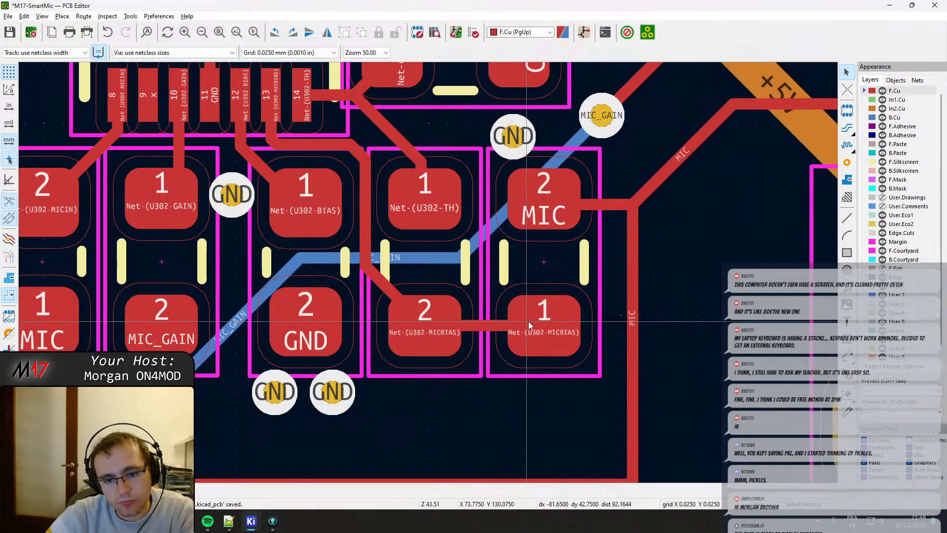
pyautogui.press('d')
pyautogui.click(542, 326)
pyautogui.scroll(-2, 464, 273)
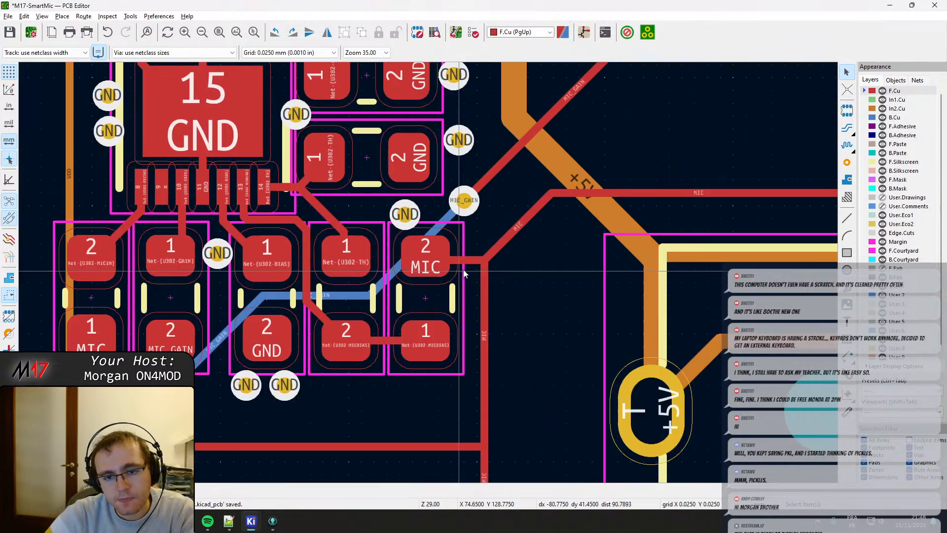
# Drag the horizontal MIC track segment towards the centre of the capacitor's pad 2 and delete the 0.1061 mm leftover piece.
pyautogui.click(467, 262)
pyautogui.click(473, 271)
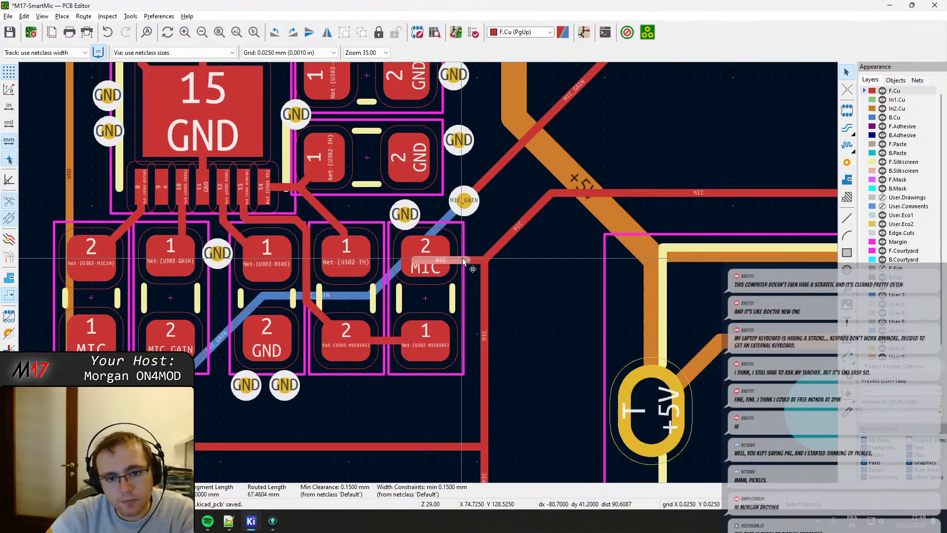
pyautogui.press('d')
pyautogui.click(420, 259)
pyautogui.click(419, 259)
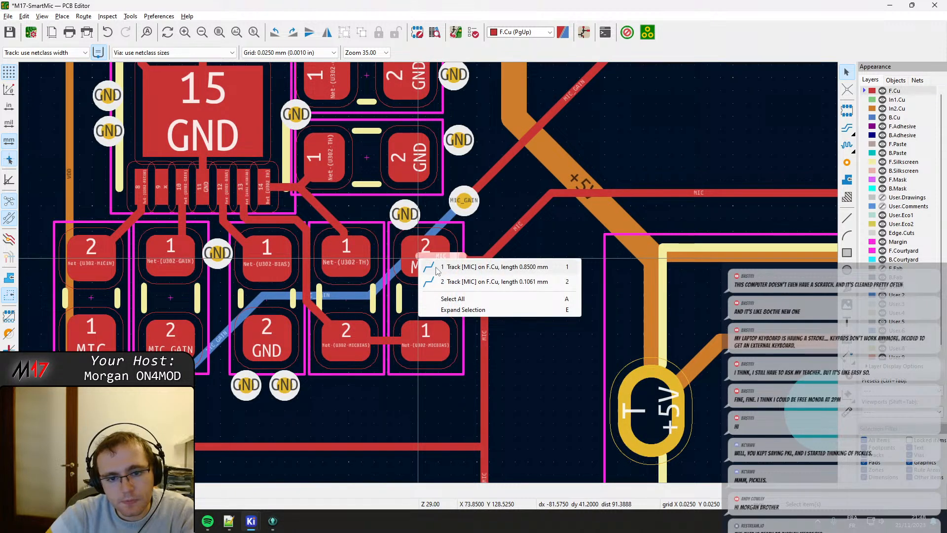
pyautogui.click(435, 281)
pyautogui.press('Delete')
# Adjust the remaining MIC segment so it ends in the centre of the capacitor's pad 2.
pyautogui.click(443, 258)
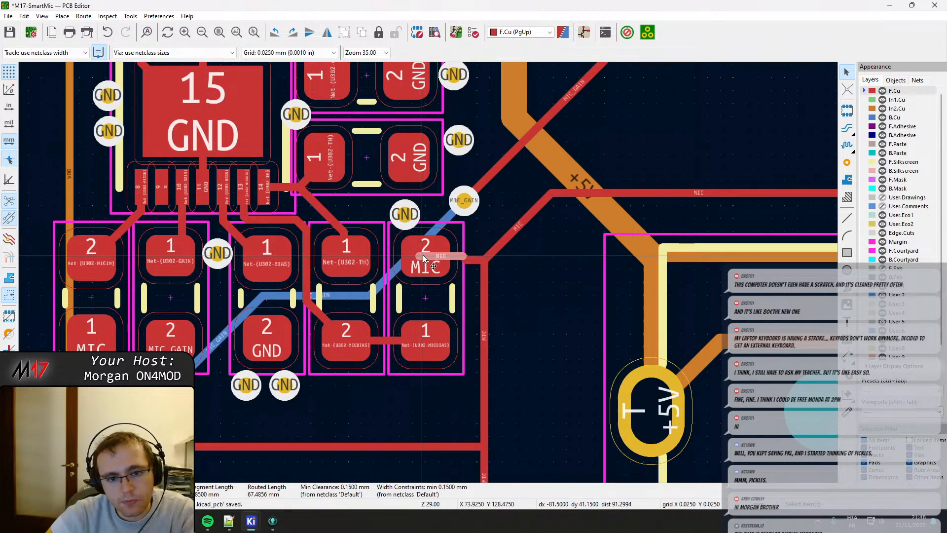
pyautogui.press('d')
pyautogui.click(436, 255)
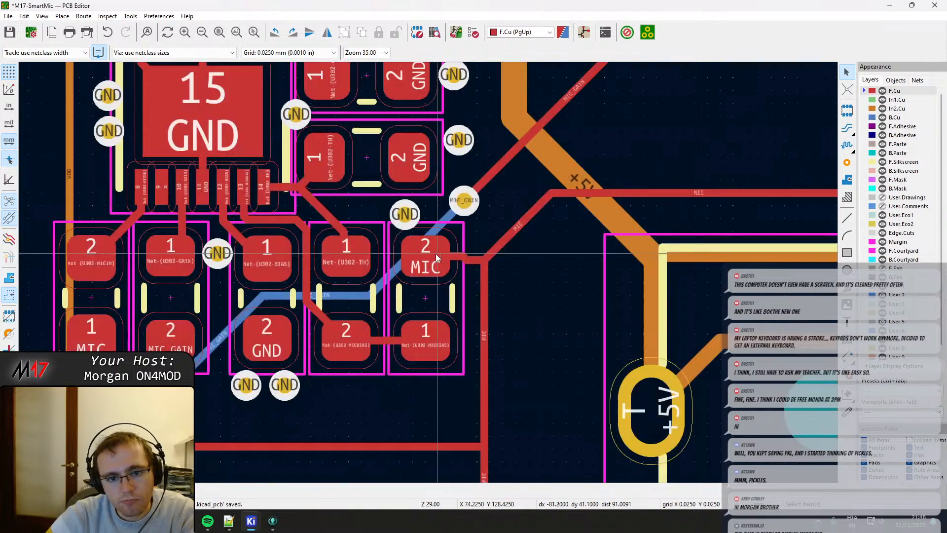
pyautogui.click(422, 256)
pyautogui.press('d')
pyautogui.click(435, 261)
pyautogui.scroll(3, 434, 257)
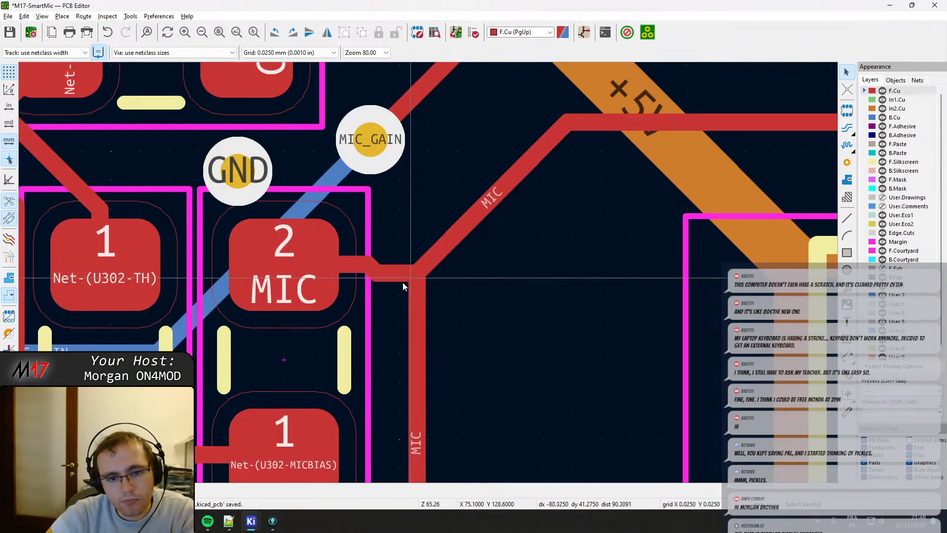
# Straighten the kink in the MIC track beside pad 2 and shift the adjoining diagonal segment to meet it.
pyautogui.click(393, 271)
pyautogui.press('d')
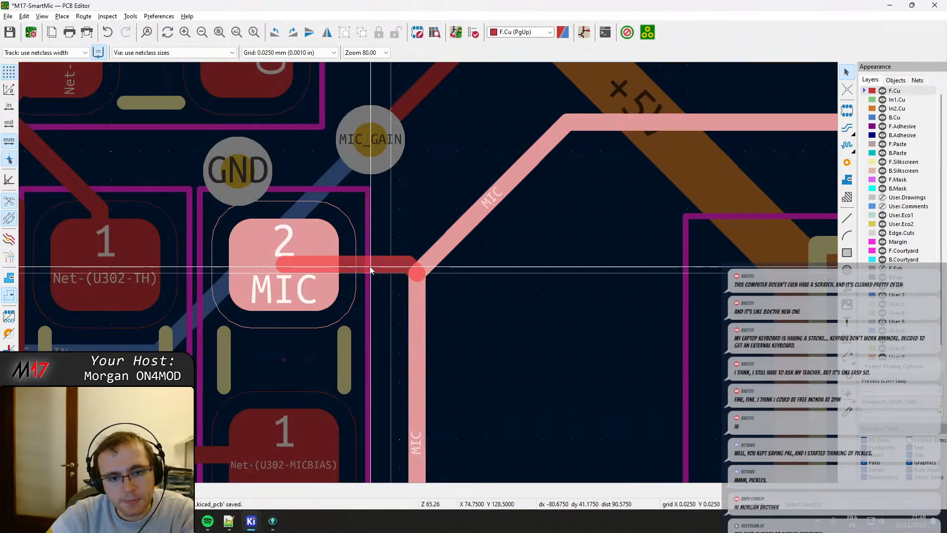
pyautogui.click(439, 253)
pyautogui.click(434, 256)
pyautogui.press('d')
pyautogui.click(423, 259)
# Clean up the short leftover MIC segments so the horizontal, diagonal and vertical tracks join at one point.
pyautogui.click(402, 264)
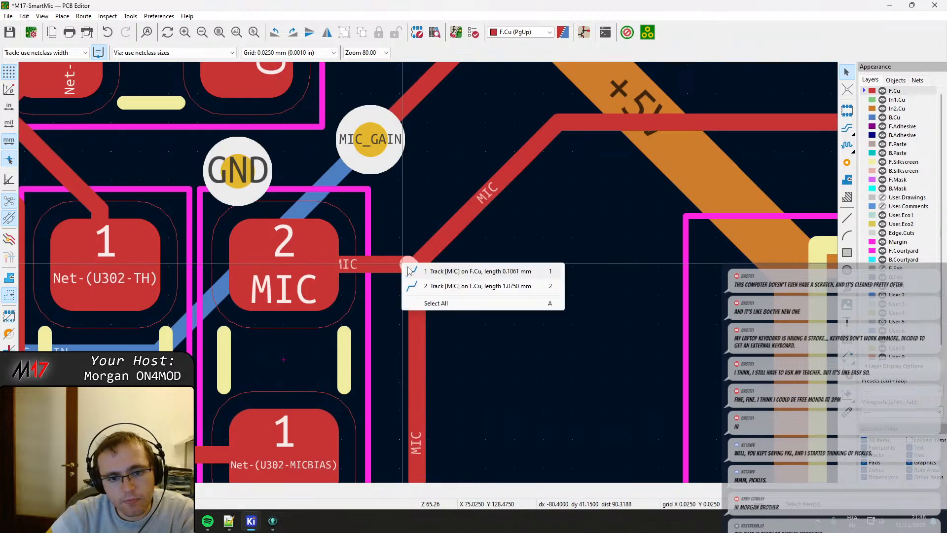
pyautogui.click(470, 334)
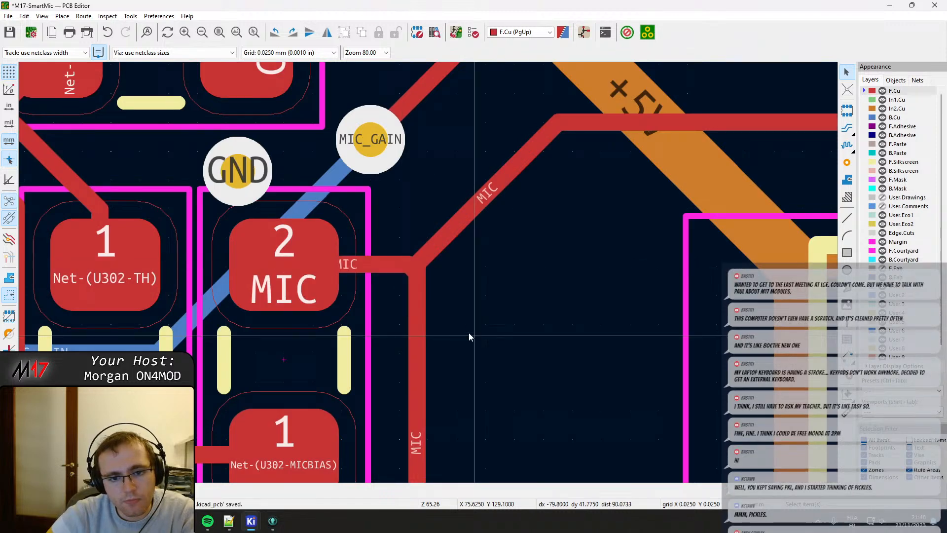
pyautogui.click(413, 271)
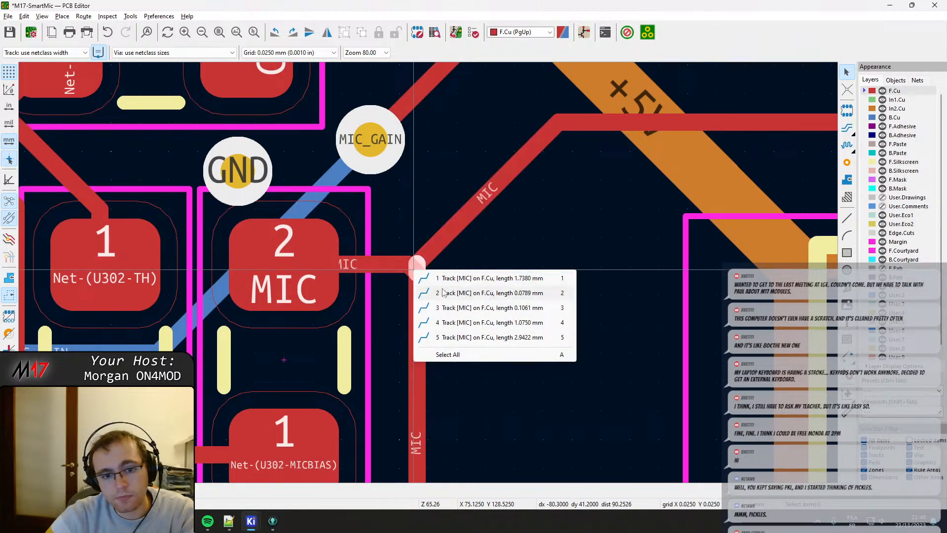
pyautogui.press('a')
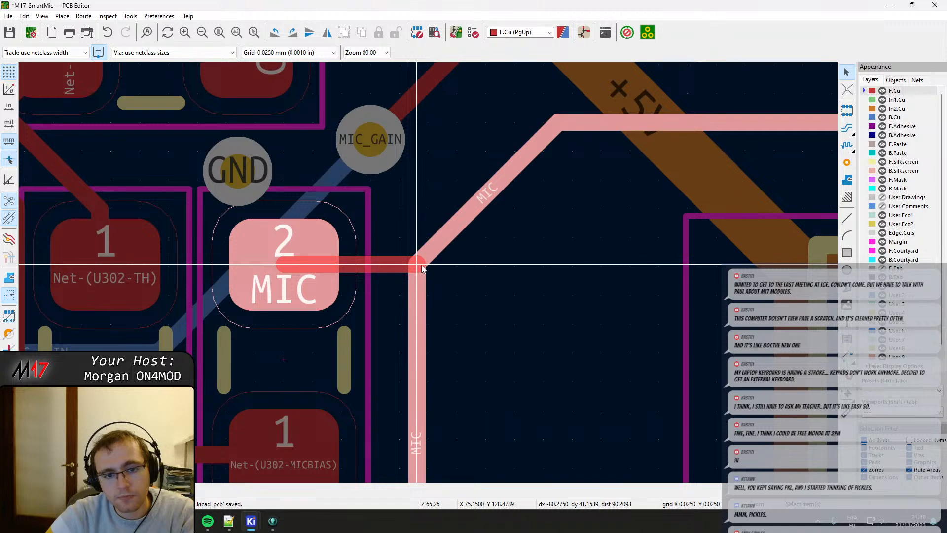
pyautogui.press('Escape')
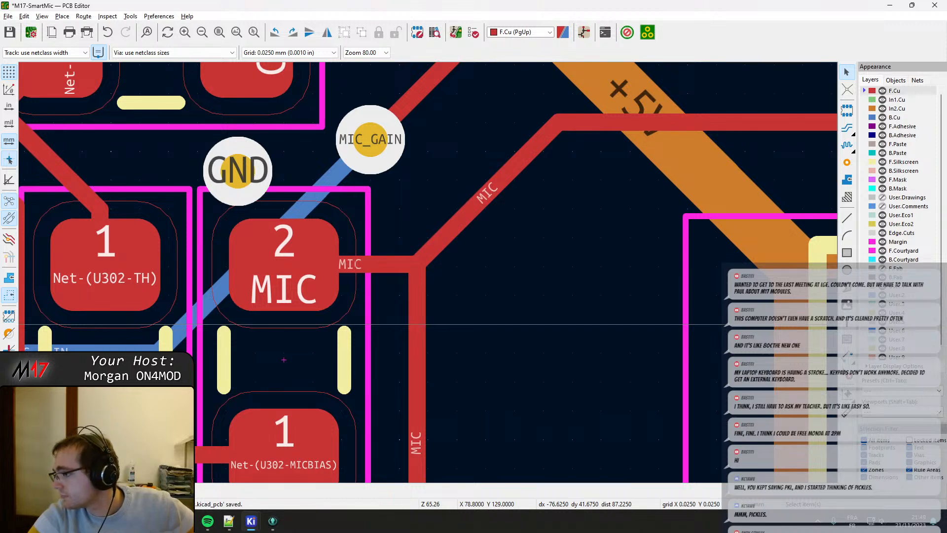
# Reposition the GND vias beside the TH and CT parts' pads 2 and centre the GND via above the CT part.
pyautogui.scroll(-3, 421, 282)
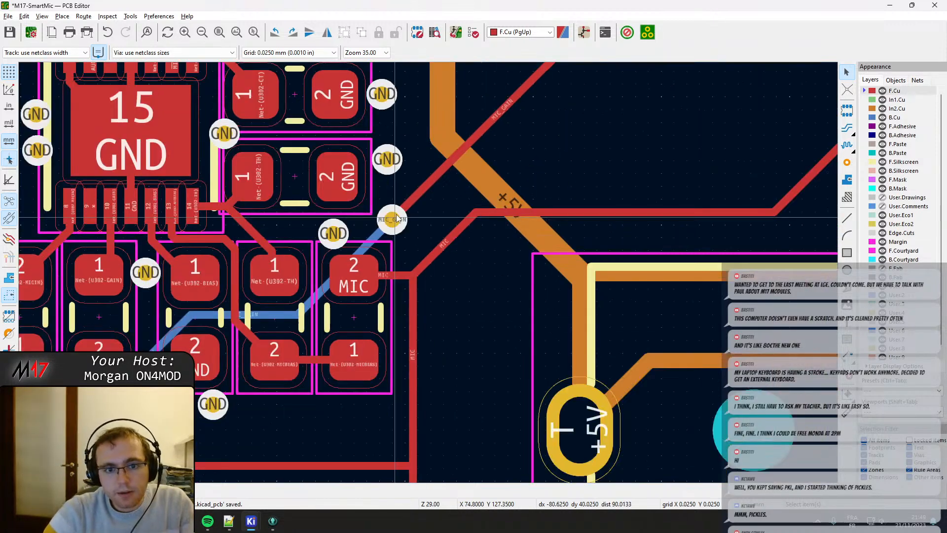
pyautogui.moveTo(404, 180); pyautogui.dragTo(462, 365, button='middle')
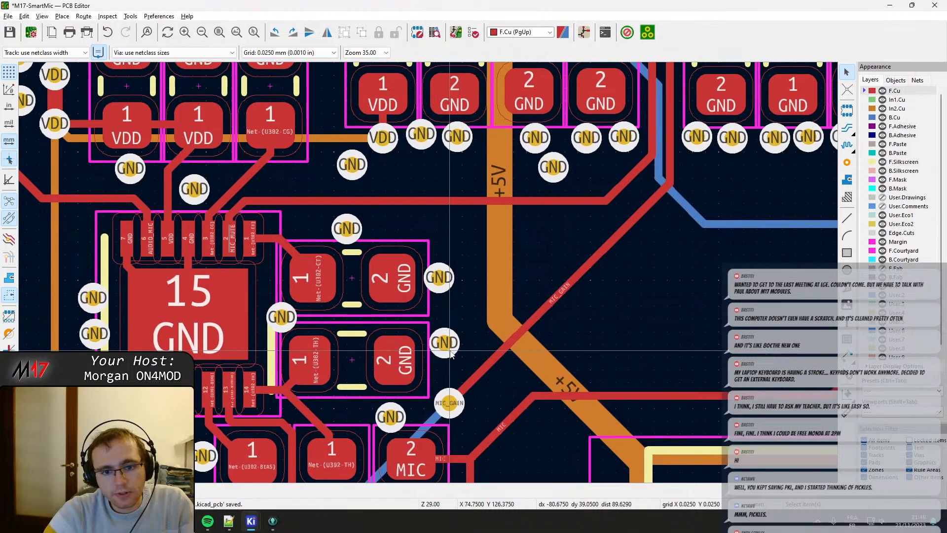
pyautogui.moveTo(443, 346); pyautogui.dragTo(445, 368)
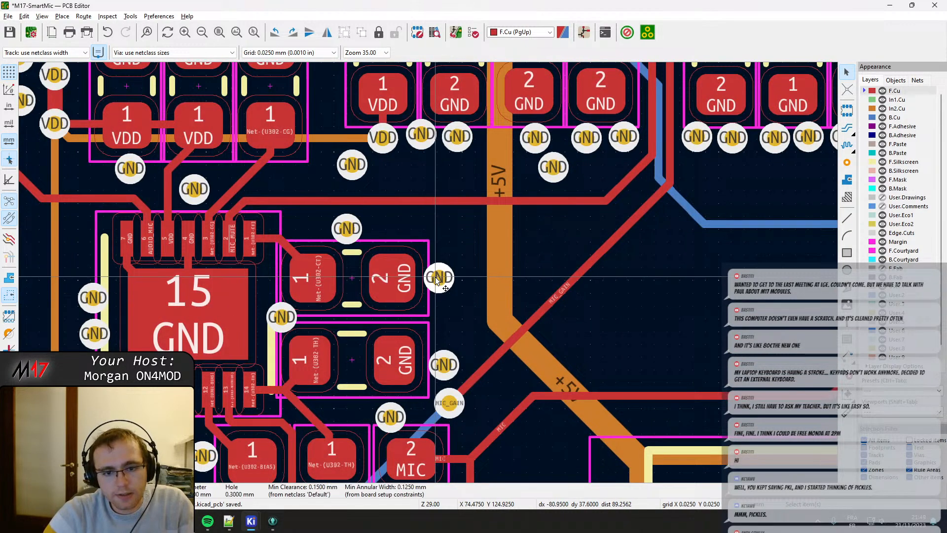
pyautogui.moveTo(440, 278); pyautogui.dragTo(444, 279)
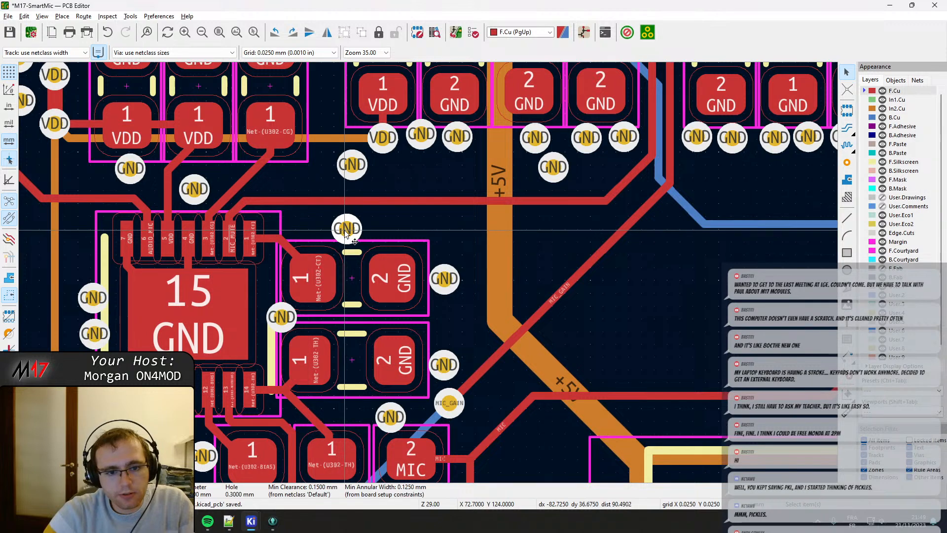
pyautogui.moveTo(345, 229); pyautogui.dragTo(353, 228)
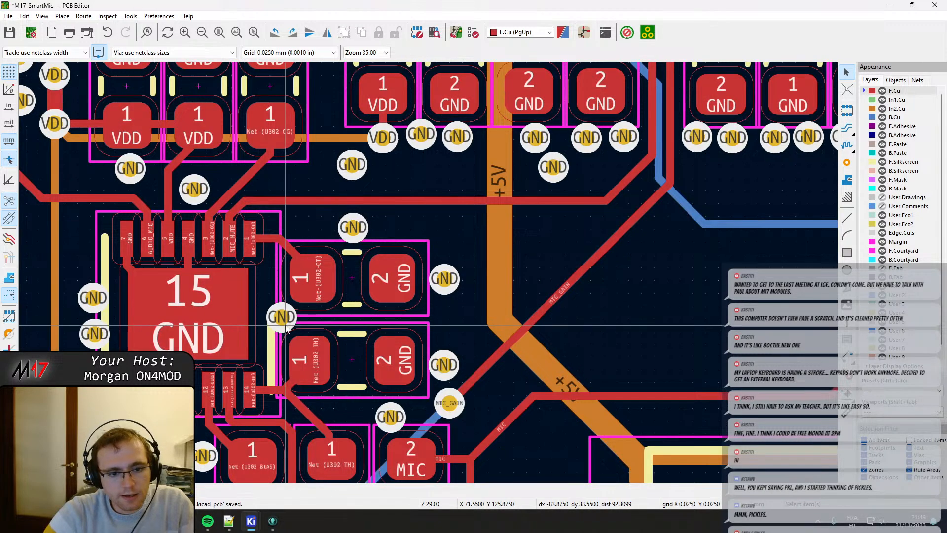
# Move the GND via below the leftmost VDD capacitor above U302 slightly further left.
pyautogui.moveTo(216, 260); pyautogui.dragTo(328, 283, button='middle')
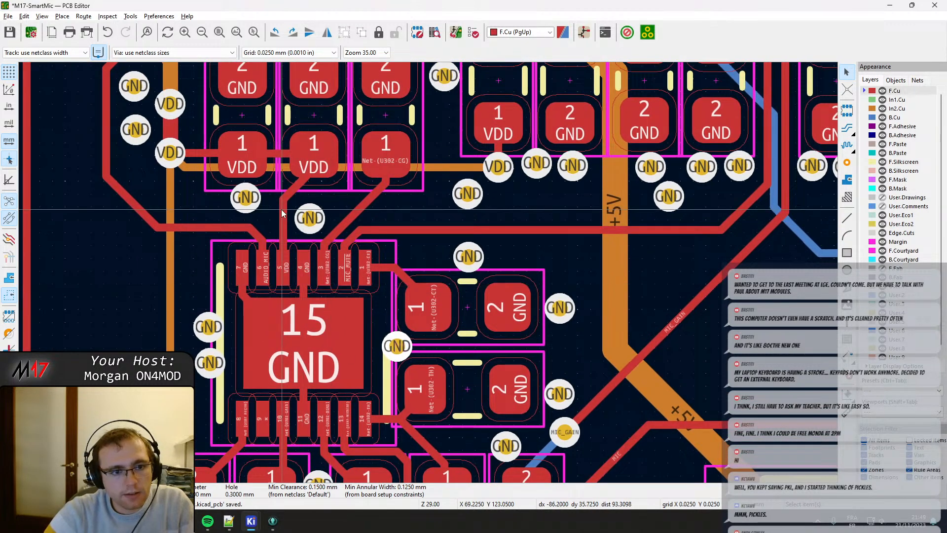
pyautogui.moveTo(245, 200); pyautogui.dragTo(288, 229, button='middle')
pyautogui.moveTo(286, 225)
pyautogui.mouseDown()
pyautogui.moveTo(270, 241)
pyautogui.moveTo(280, 233)
pyautogui.mouseUp()
pyautogui.doubleClick(280, 230)
pyautogui.press('Escape')
pyautogui.doubleClick(280, 231)
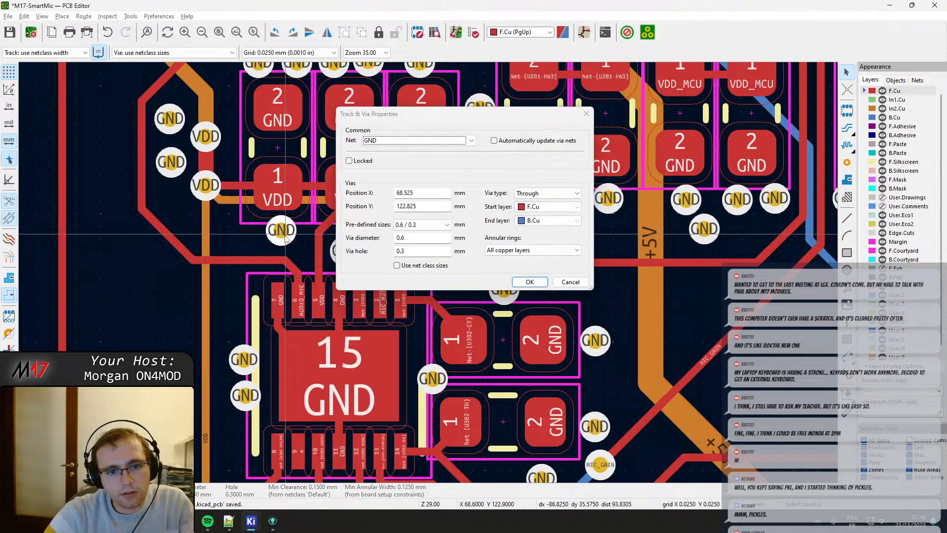
pyautogui.press('Escape')
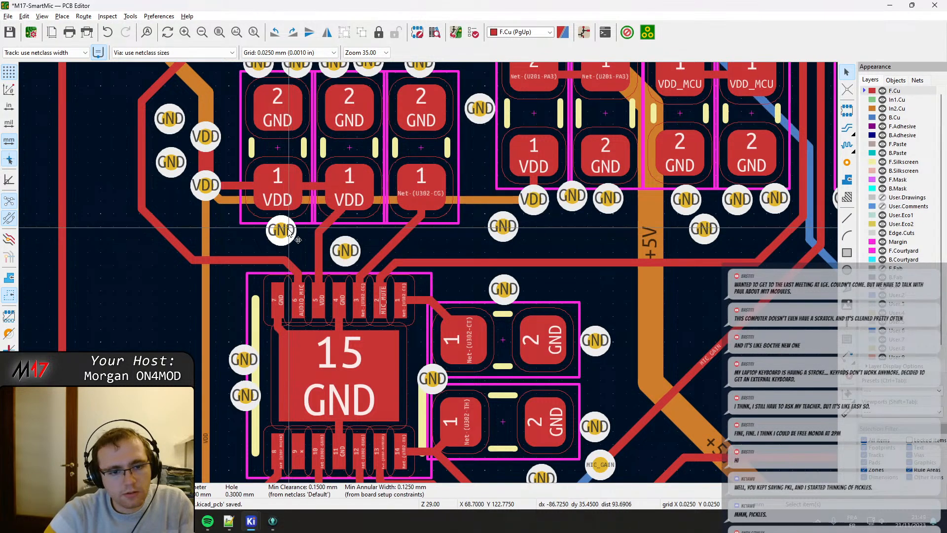
pyautogui.moveTo(280, 230); pyautogui.dragTo(260, 233)
# Drag the horizontal AUDIO_MIC track segment slightly down, level with the MIC_MUTE track.
pyautogui.click(260, 261)
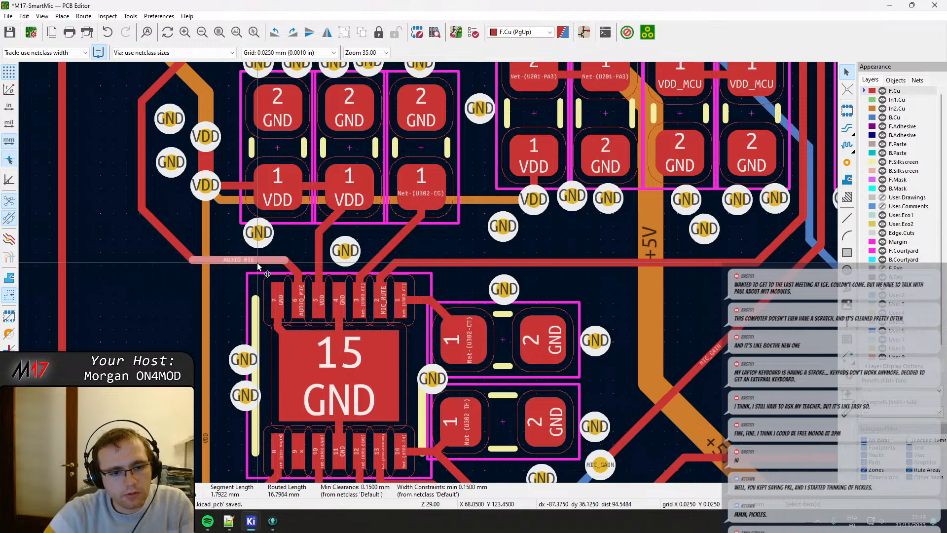
pyautogui.press('d')
pyautogui.click(262, 264)
# Move the leftmost VDD capacitor up and left, away from its neighbour, and centre the GND via below its pad 1.
pyautogui.moveTo(328, 210); pyautogui.dragTo(323, 265, button='middle')
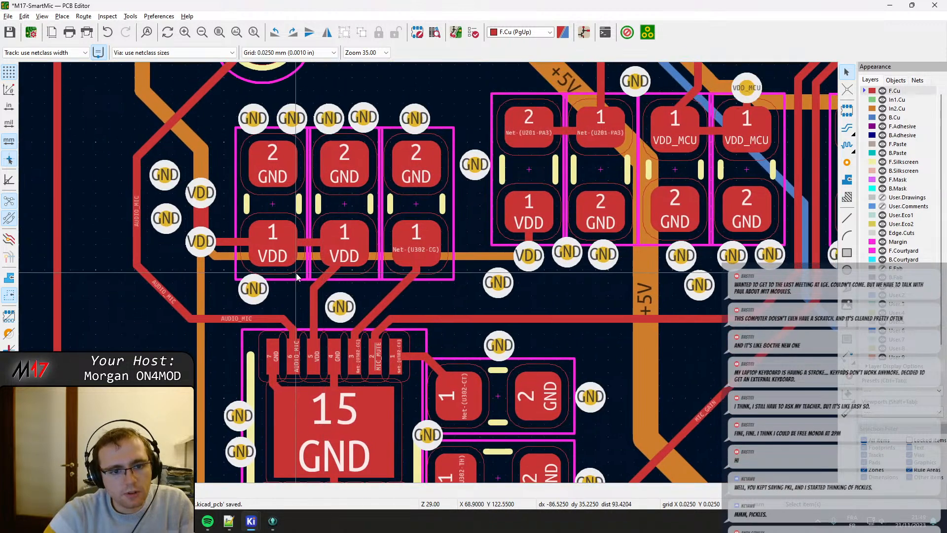
pyautogui.click(306, 273)
pyautogui.press('m')
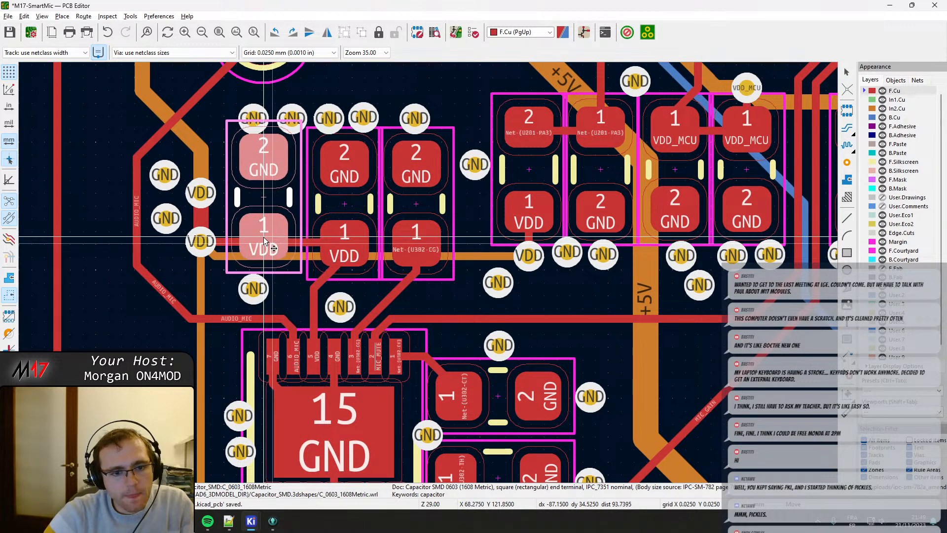
pyautogui.click(265, 241)
pyautogui.moveTo(265, 242); pyautogui.dragTo(250, 218, button='middle')
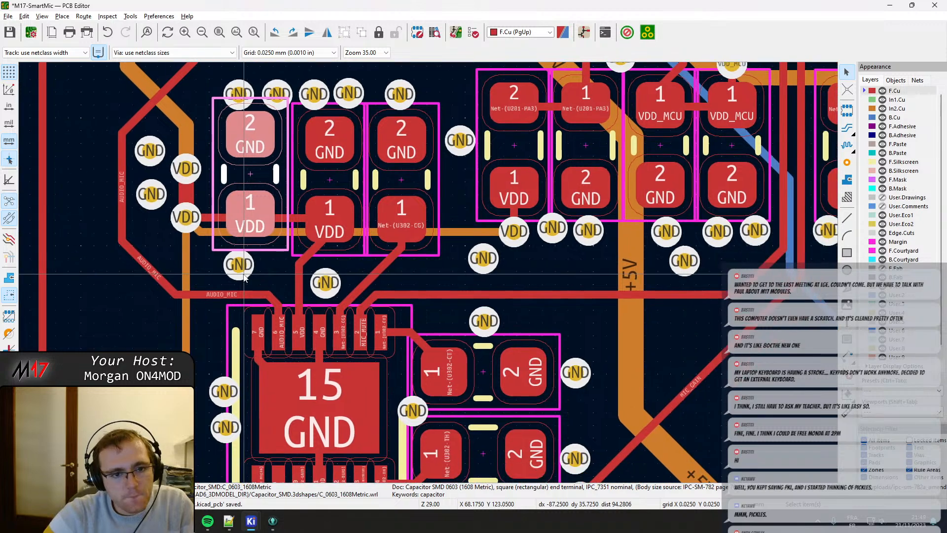
pyautogui.hotkey('ctrl', 'shift', 'v')
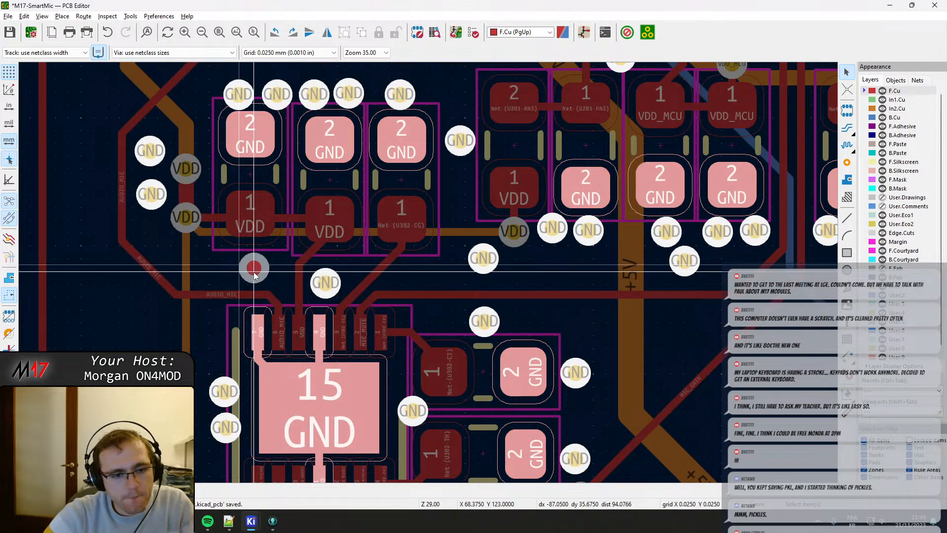
pyautogui.press('Escape')
pyautogui.scroll(2, 413, 314)
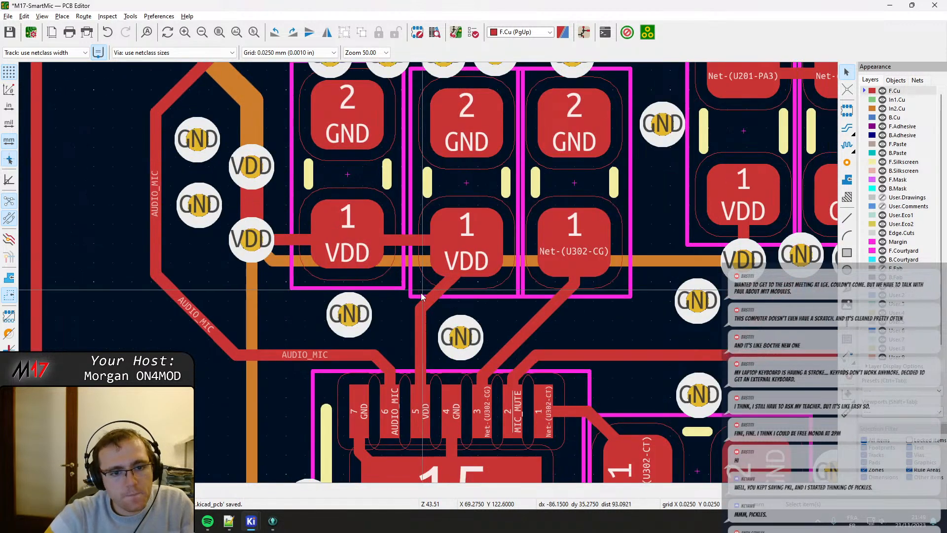
# Move the middle VDD capacitor and the CG capacitor in line with the leftmost capacitor, with gaps between their courtyards.
pyautogui.moveTo(413, 313); pyautogui.dragTo(377, 311, button='middle')
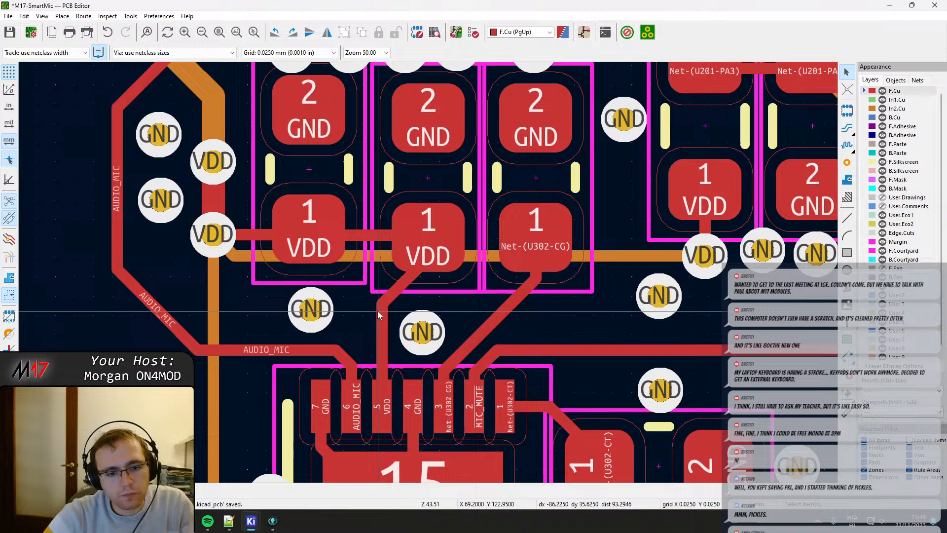
pyautogui.click(381, 282)
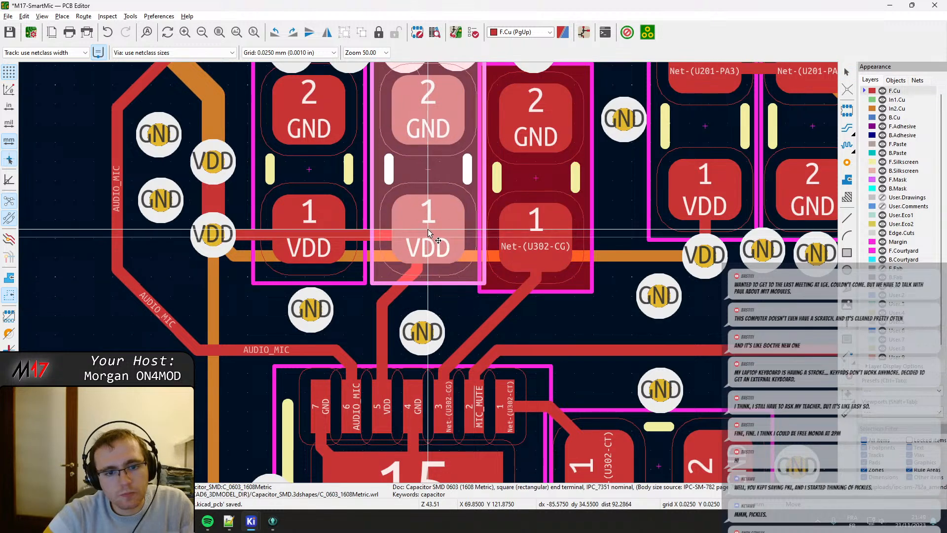
pyautogui.moveTo(478, 271); pyautogui.dragTo(397, 289, button='middle')
pyautogui.moveTo(447, 257); pyautogui.dragTo(465, 248)
# Drag the diagonal CG and VDD tracks from U302 so they lead into the centres of their capacitors' pads 1.
pyautogui.click(456, 288)
pyautogui.click(459, 259)
pyautogui.click(339, 284)
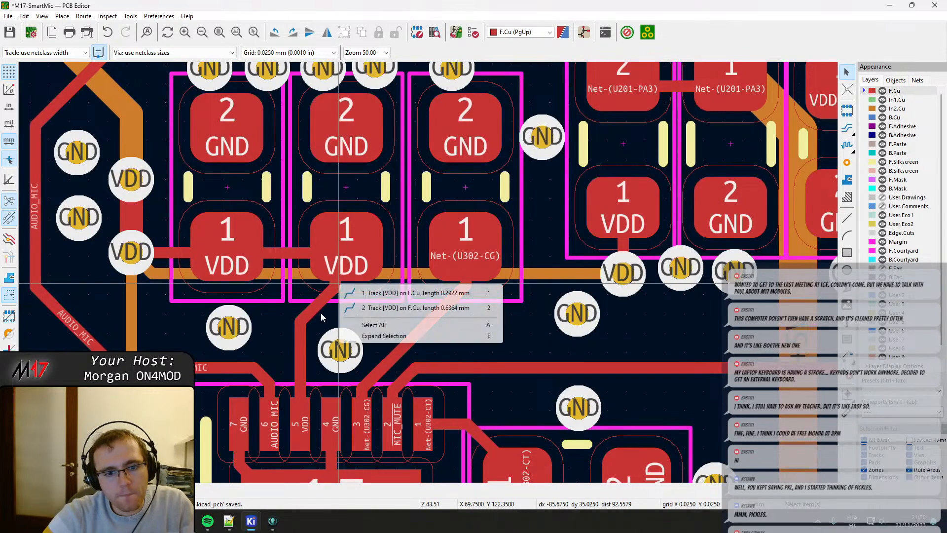
pyautogui.click(319, 305)
pyautogui.moveTo(322, 302); pyautogui.dragTo(342, 271)
# Drag the VDD track between the left and middle capacitors slightly up so it runs through the centres of their pads 1.
pyautogui.click(255, 251)
pyautogui.moveTo(256, 250)
pyautogui.mouseDown()
pyautogui.moveTo(229, 250)
pyautogui.moveTo(262, 243)
pyautogui.mouseUp()
pyautogui.click(239, 249)
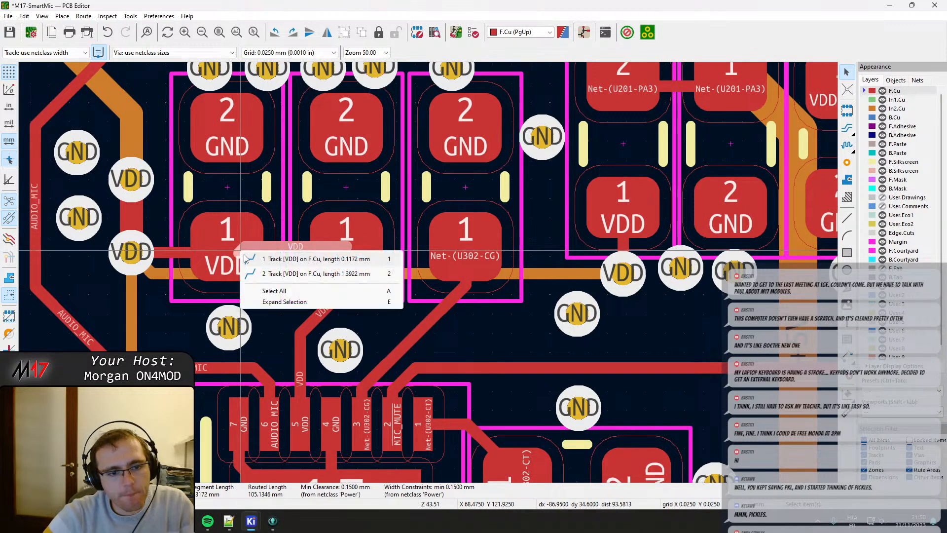
pyautogui.click(258, 257)
pyautogui.moveTo(238, 252); pyautogui.dragTo(226, 248)
pyautogui.click(226, 247)
pyautogui.click(252, 260)
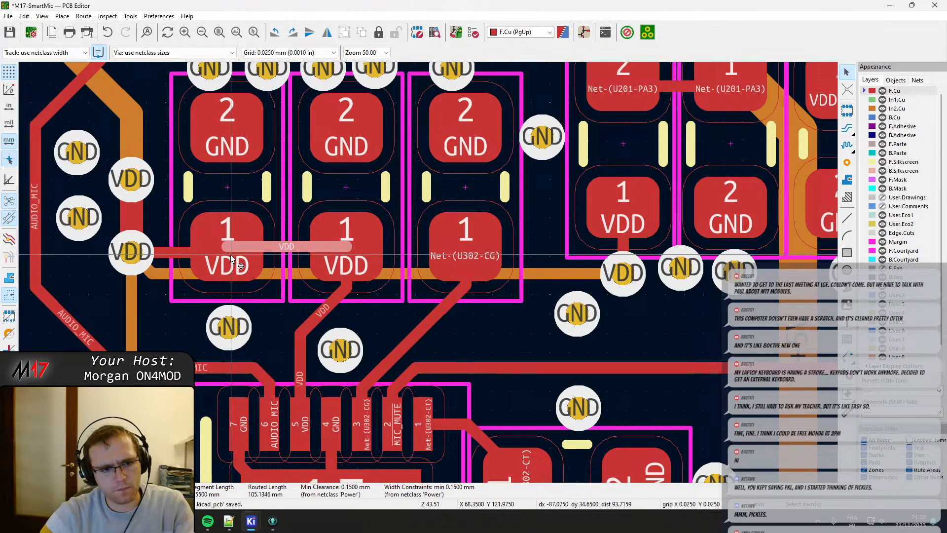
# Delete the leftover short VDD track stubs inside pad 1 of C316.
pyautogui.click(235, 249)
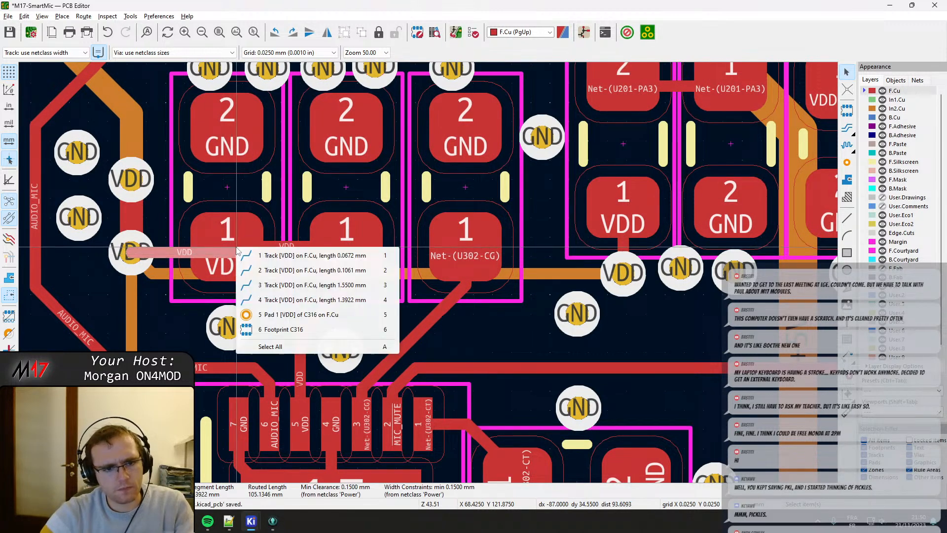
pyautogui.click(290, 272)
pyautogui.press('Delete')
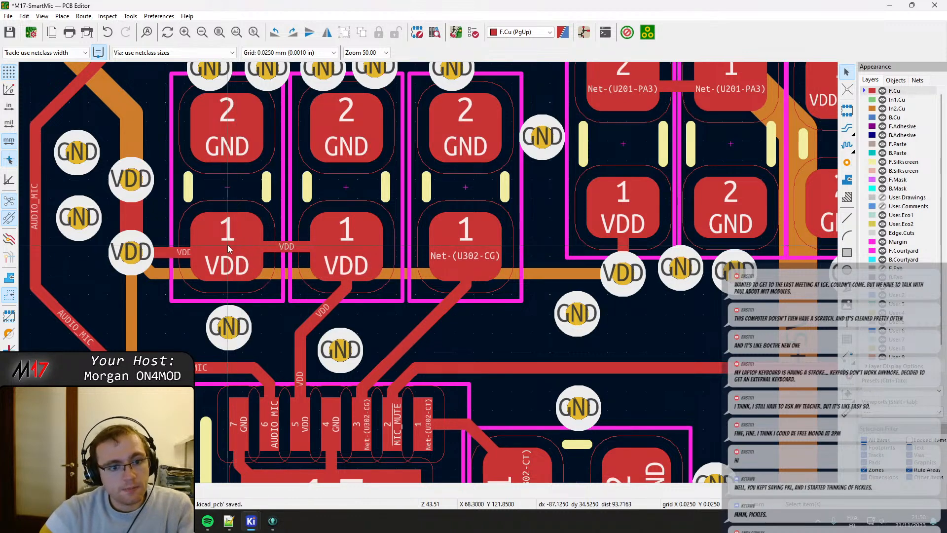
pyautogui.click(228, 247)
pyautogui.click(254, 256)
pyautogui.press('Delete')
# Drag the VDD track between the lower VDD via and the leftmost capacitor up, in line with the track joining the capacitors.
pyautogui.click(183, 253)
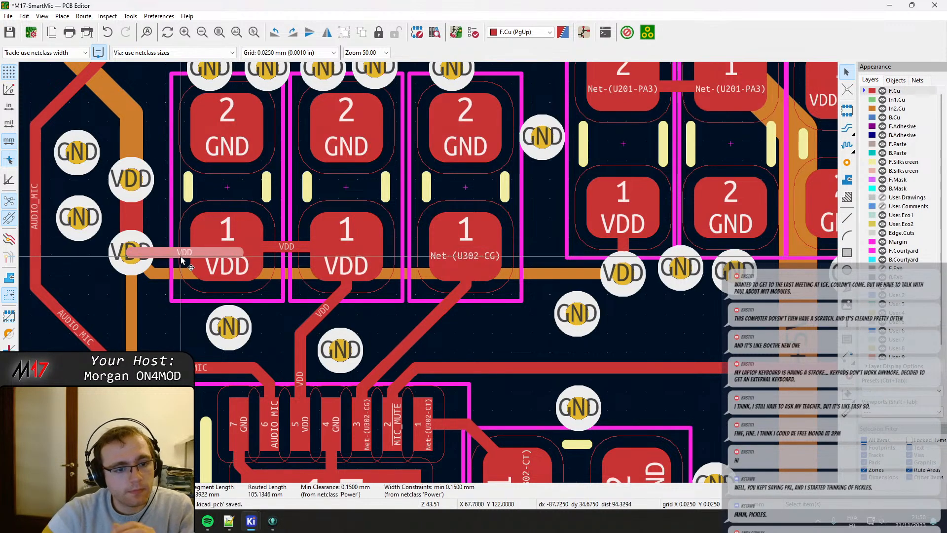
pyautogui.press('d')
pyautogui.click(238, 258)
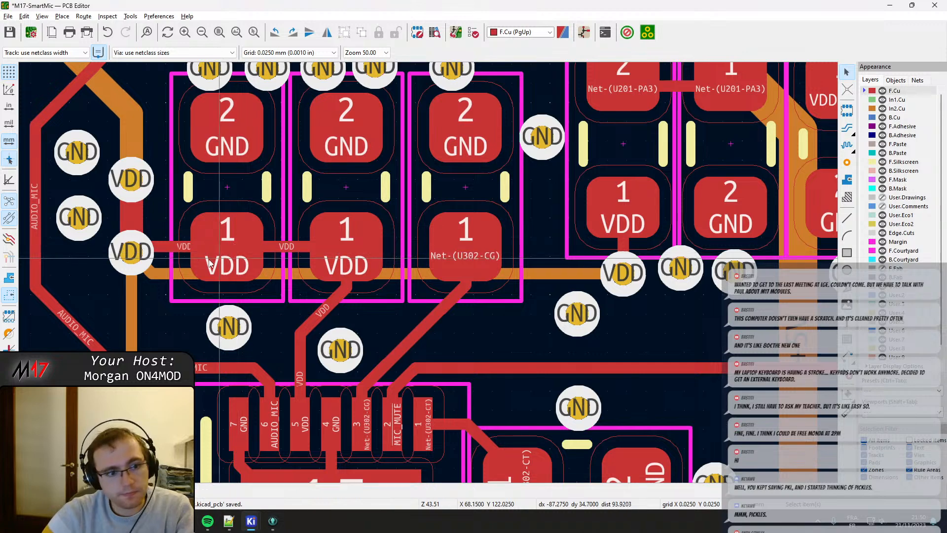
pyautogui.press('d')
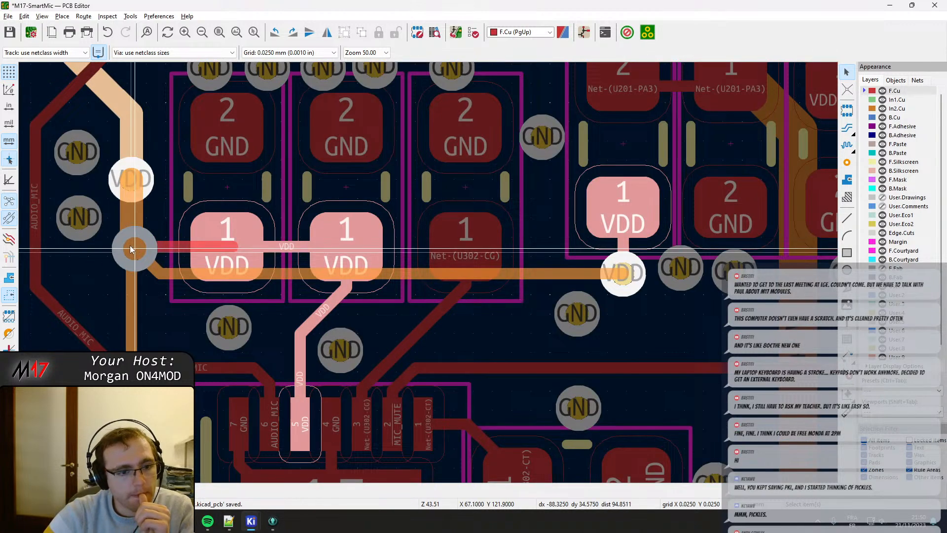
pyautogui.click(130, 249)
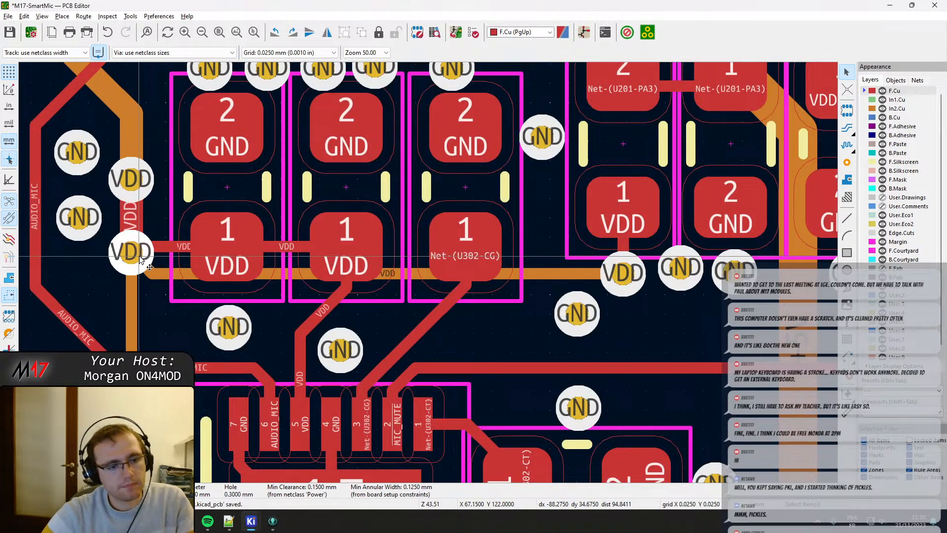
# Drag the vertical AUDIO_MIC track segment beside the two GND vias further left.
pyautogui.moveTo(72, 219); pyautogui.dragTo(200, 274, button='middle')
pyautogui.click(162, 273)
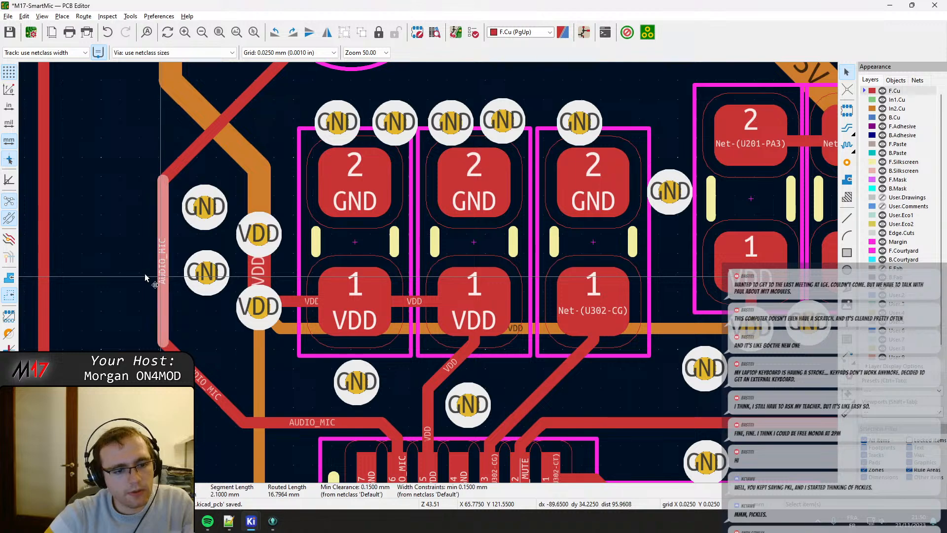
pyautogui.press('e')
pyautogui.press('Escape')
pyautogui.press('d')
pyautogui.click(142, 272)
# Move the two GND vias left towards the AUDIO_MIC track, stacked in one column and closer together.
pyautogui.click(207, 273)
pyautogui.press('d')
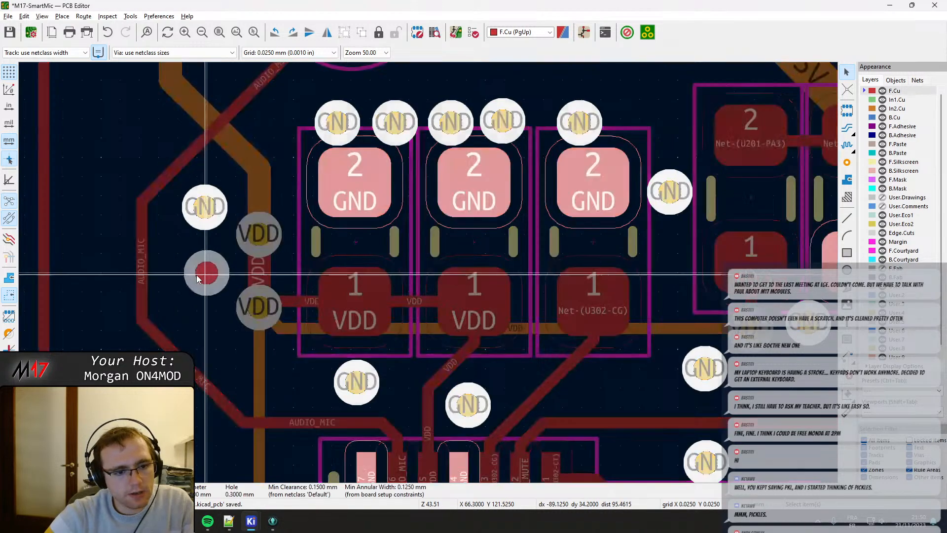
pyautogui.click(182, 277)
pyautogui.click(204, 210)
pyautogui.press('d')
pyautogui.click(182, 226)
# Align the lower VDD via with the leftmost capacitor's VDD track and the upper VDD via with the upper GND via.
pyautogui.click(259, 239)
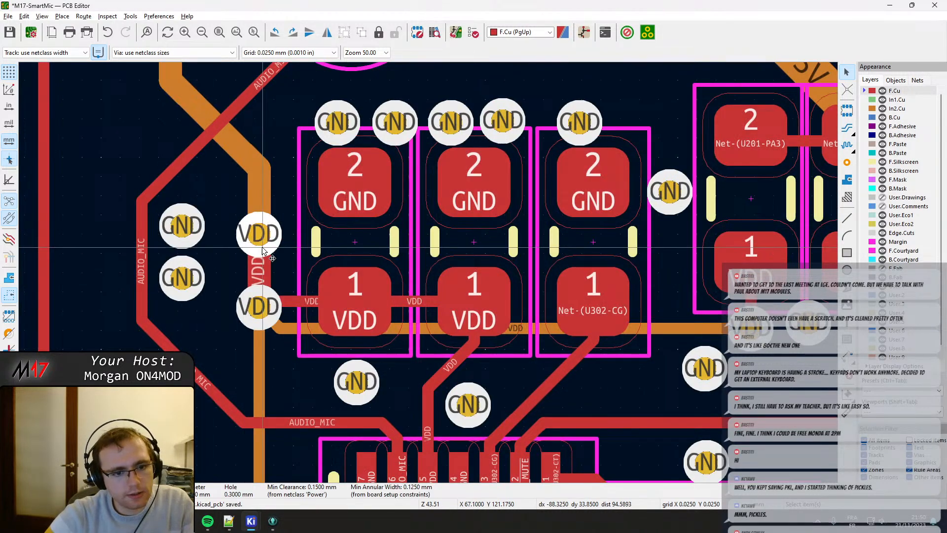
pyautogui.press('d')
pyautogui.click(259, 205)
pyautogui.press('d')
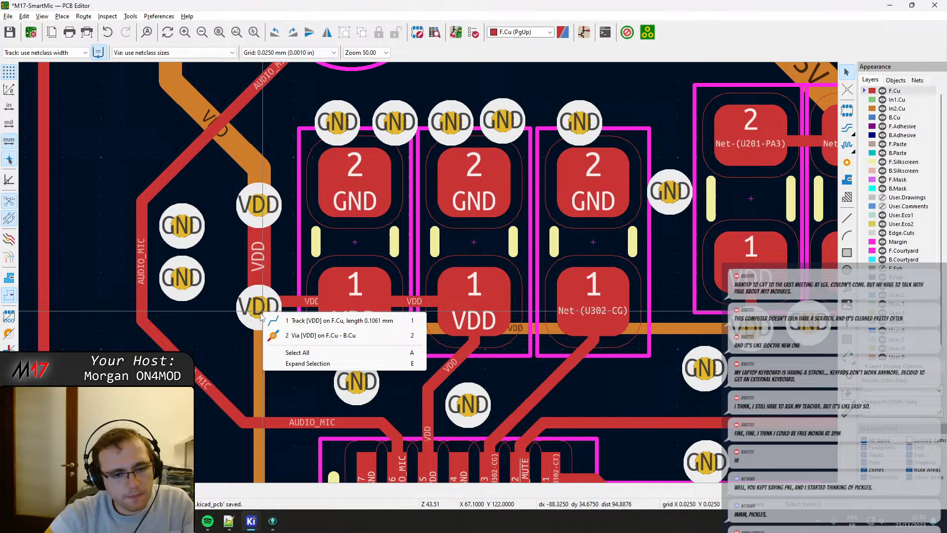
pyautogui.click(296, 334)
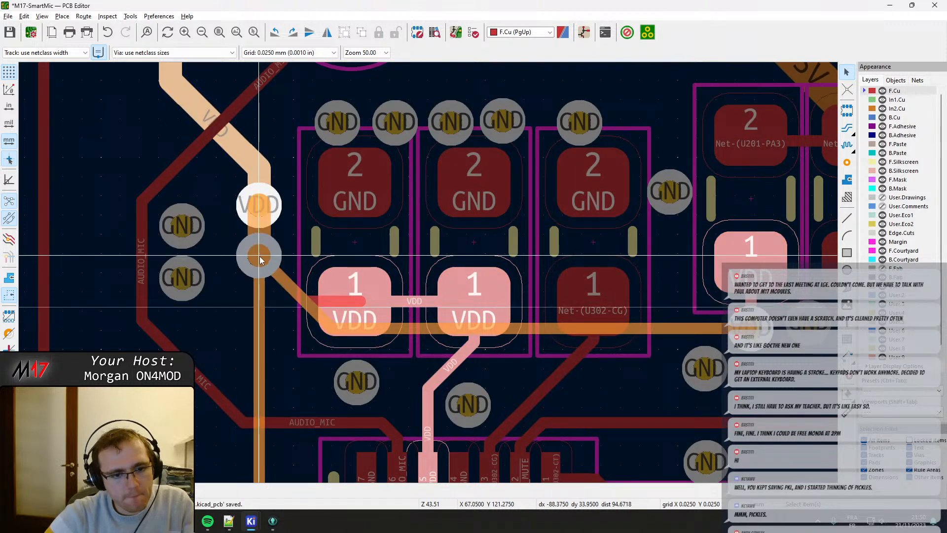
pyautogui.click(258, 260)
pyautogui.press('d')
pyautogui.click(260, 285)
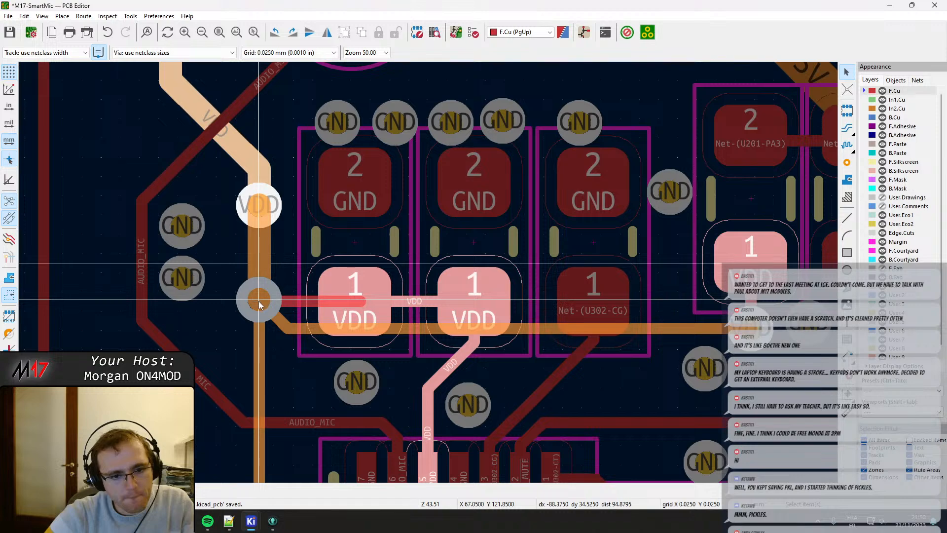
pyautogui.click(260, 304)
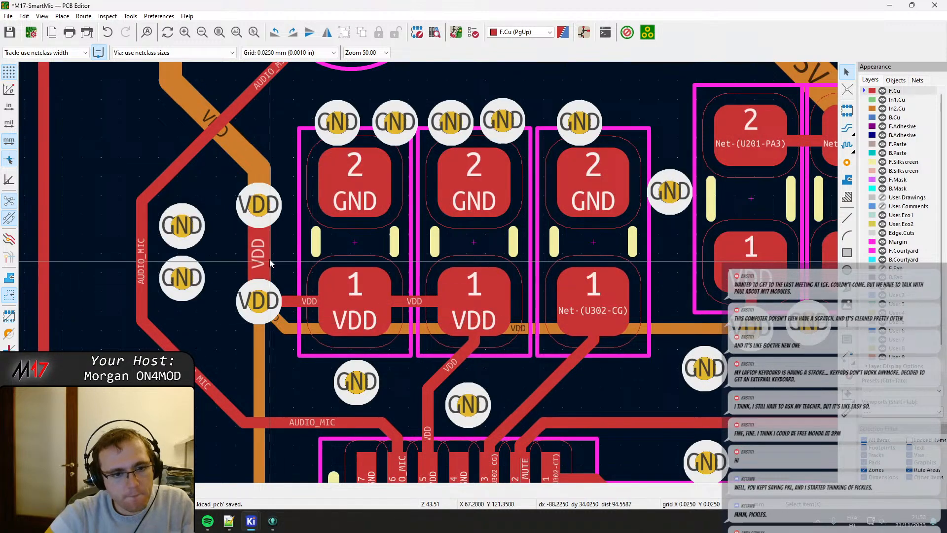
pyautogui.press('d')
pyautogui.click(259, 226)
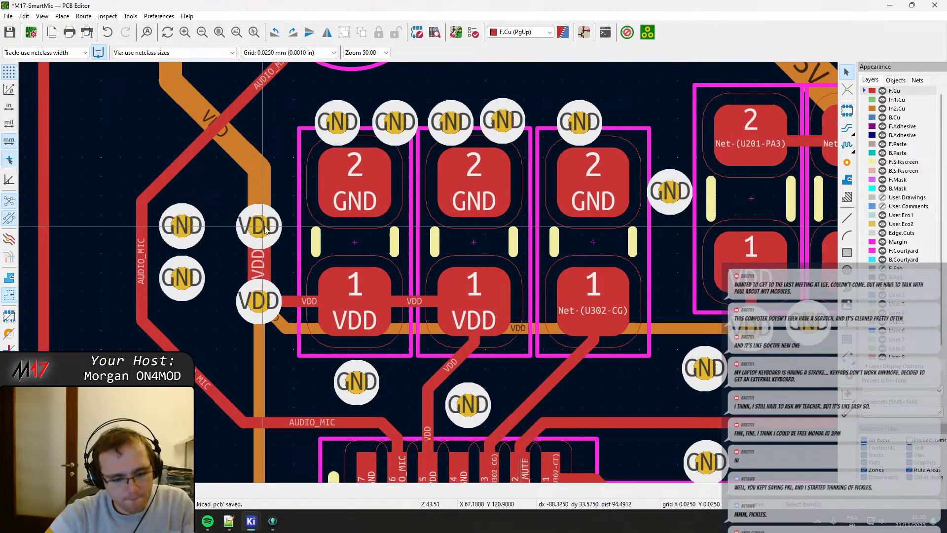
# Refill the zones and bring In1.Cu to the front to examine the copper clearance around the two VDD vias.
pyautogui.press('b')
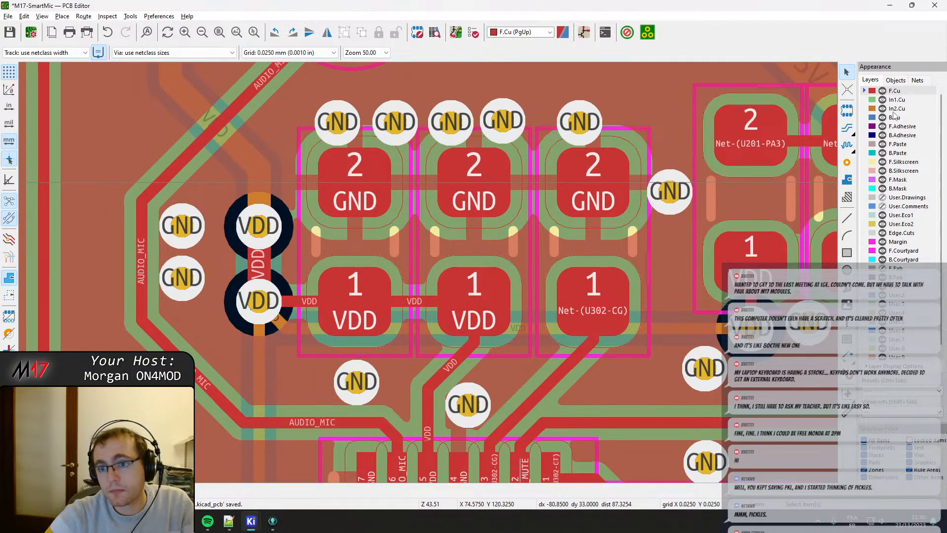
pyautogui.click(894, 117)
pyautogui.click(896, 100)
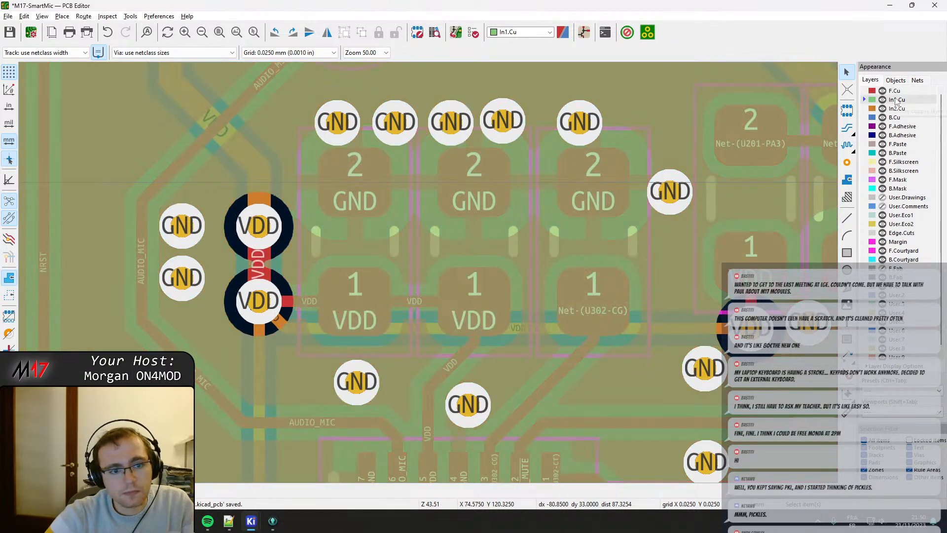
pyautogui.click(262, 237)
pyautogui.click(260, 233)
pyautogui.press('Escape')
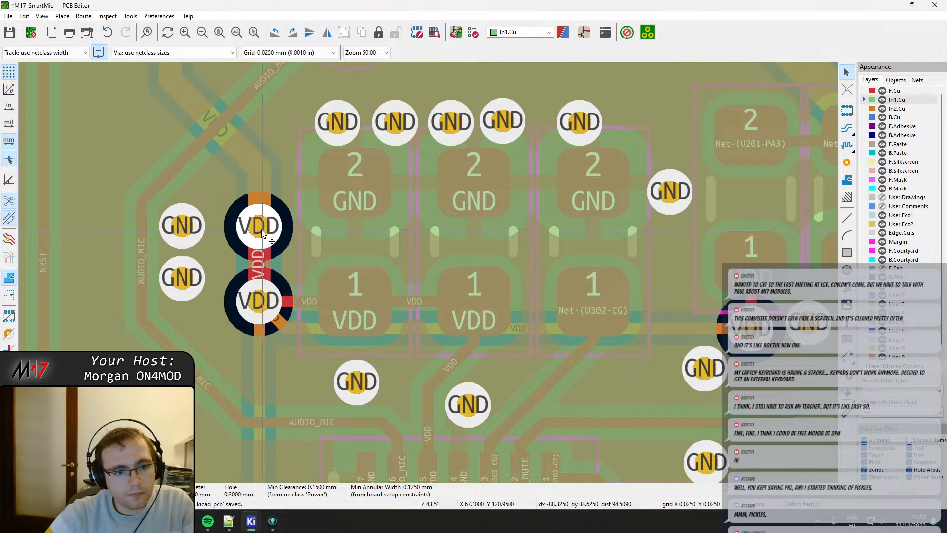
# Move the upper VDD via slightly up, refill the zones and make F.Cu the active layer again.
pyautogui.scroll(2, 260, 233)
pyautogui.moveTo(422, 275); pyautogui.dragTo(424, 256)
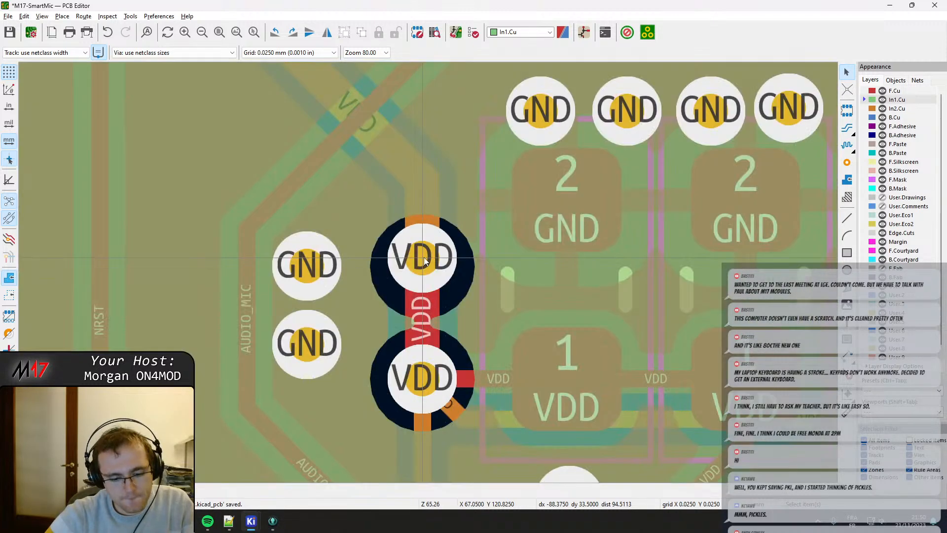
pyautogui.press('b')
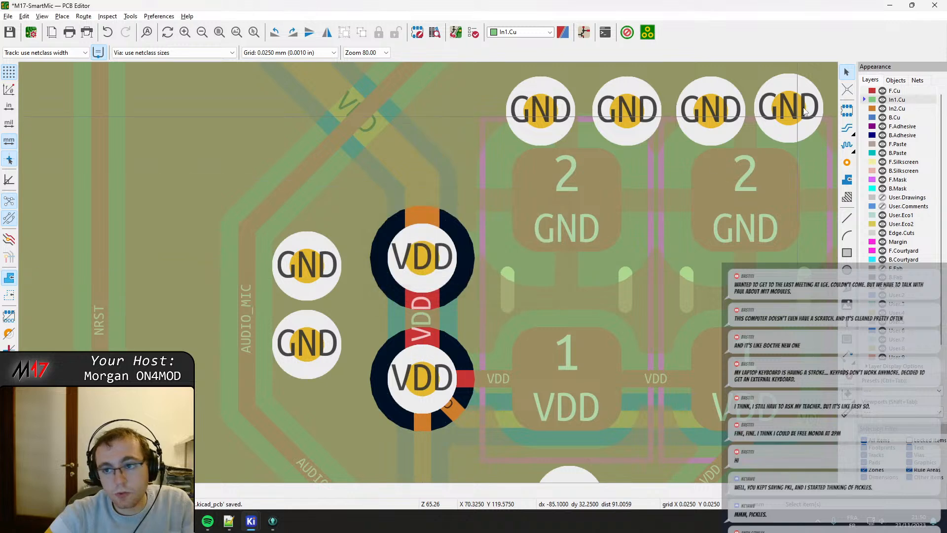
pyautogui.click(896, 91)
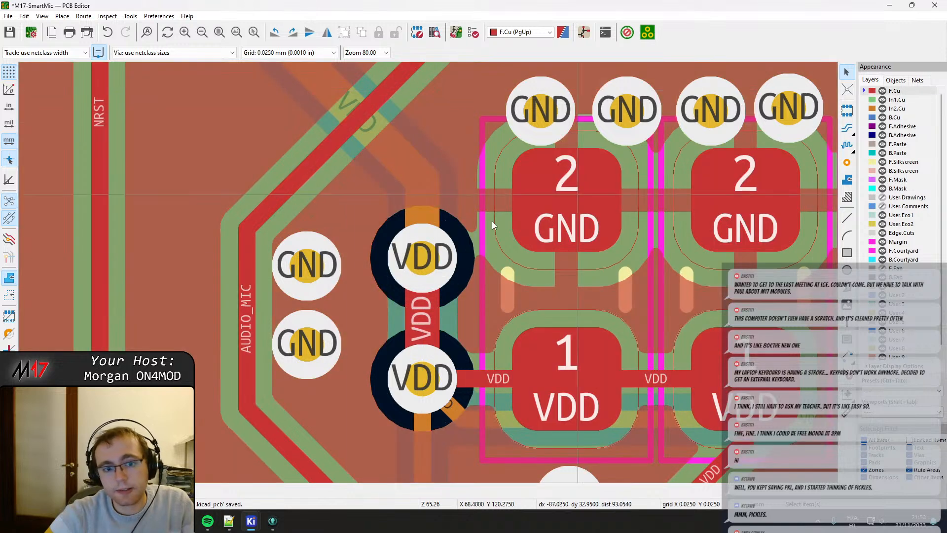
# Move the two stacked GND vias right, into one column between the AUDIO_MIC track and the VDD vias.
pyautogui.moveTo(314, 353); pyautogui.dragTo(330, 366)
pyautogui.click(314, 353)
pyautogui.moveTo(307, 266); pyautogui.dragTo(331, 277)
pyautogui.moveTo(333, 380); pyautogui.dragTo(332, 361)
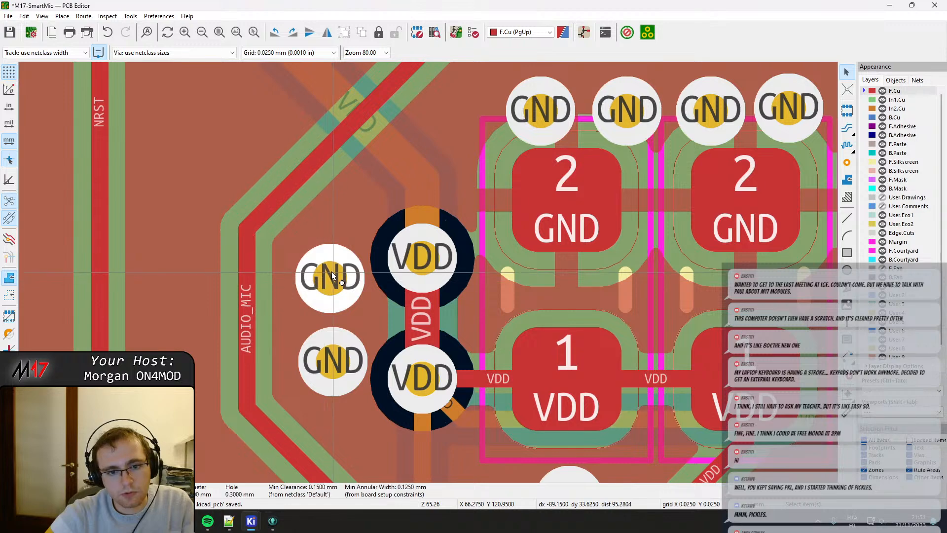
pyautogui.moveTo(331, 271); pyautogui.dragTo(332, 276)
# Move the two GND vias above the leftmost capacitor up and left, clear of its courtyard and level with each other.
pyautogui.scroll(-3, 454, 275)
pyautogui.moveTo(458, 274); pyautogui.dragTo(329, 258, button='middle')
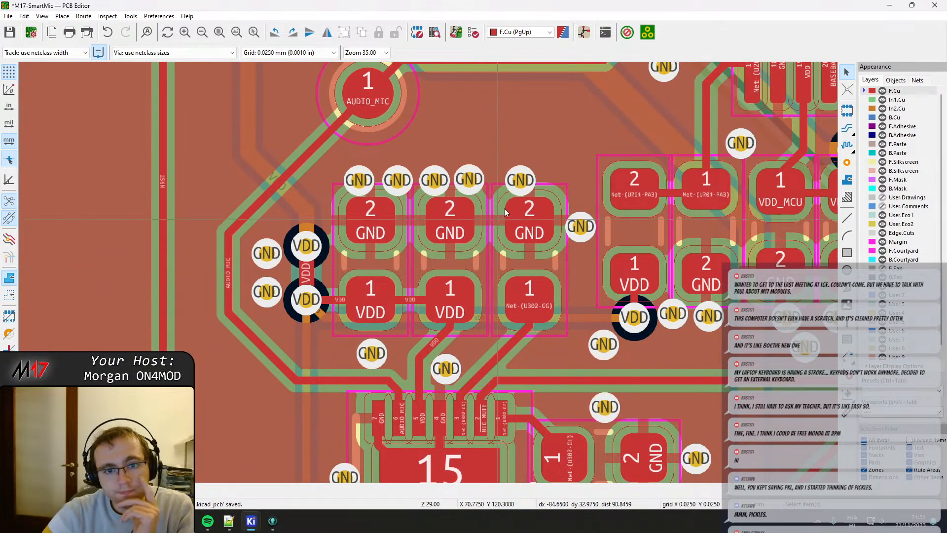
pyautogui.moveTo(358, 182); pyautogui.dragTo(332, 234, button='middle')
pyautogui.scroll(3, 332, 233)
pyautogui.moveTo(434, 269); pyautogui.dragTo(413, 241)
pyautogui.moveTo(519, 267); pyautogui.dragTo(505, 235)
pyautogui.moveTo(419, 251); pyautogui.dragTo(405, 235)
# Move the GND vias above the middle and CG capacitors, and the one beside the CG capacitor, into the same row.
pyautogui.moveTo(480, 289); pyautogui.dragTo(235, 296, button='middle')
pyautogui.click(362, 291)
pyautogui.moveTo(361, 295); pyautogui.dragTo(347, 243)
pyautogui.moveTo(438, 271); pyautogui.dragTo(451, 243)
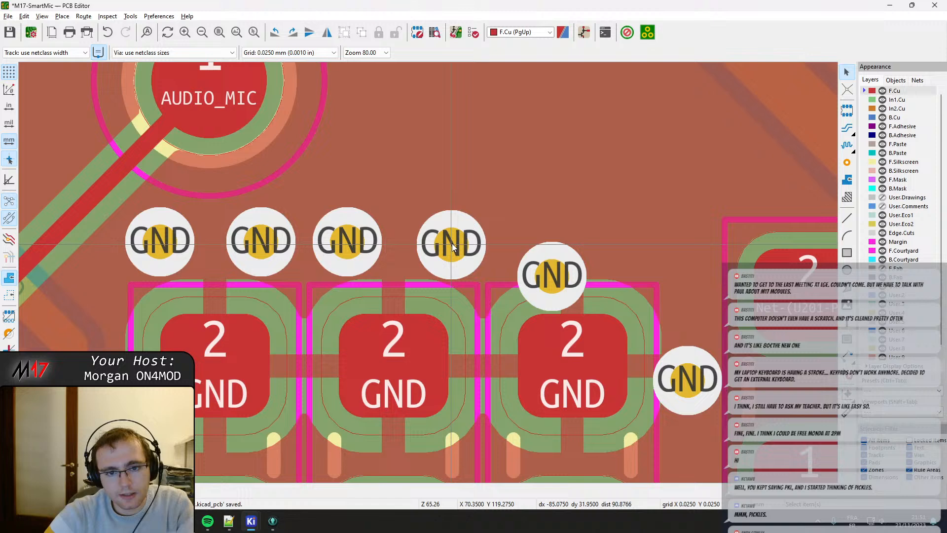
pyautogui.click(549, 272)
pyautogui.moveTo(549, 272); pyautogui.dragTo(530, 242)
pyautogui.click(693, 383)
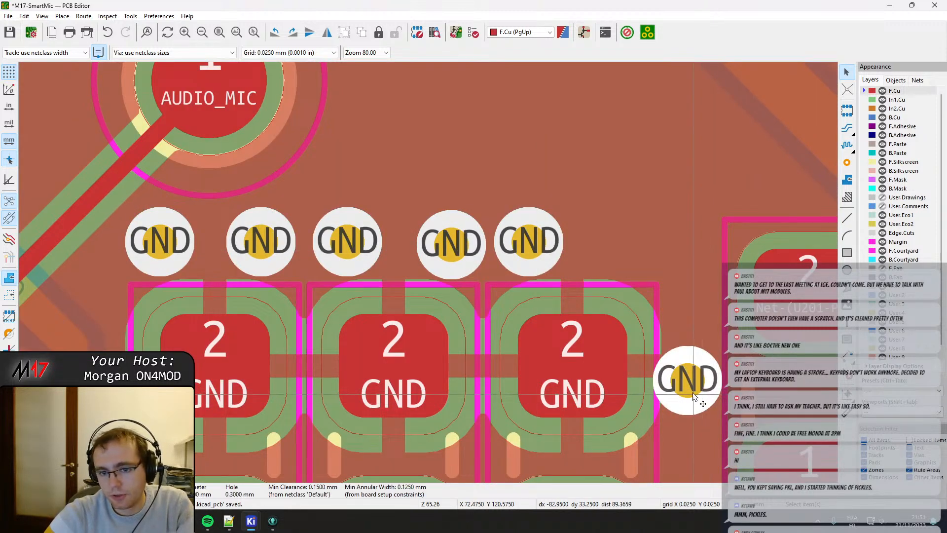
pyautogui.moveTo(693, 383); pyautogui.dragTo(628, 242)
# Move the VDD_MCU via up out of the capacitor's courtyard and straighten its track down to the centre of pad 1.
pyautogui.scroll(-2, 670, 264)
pyautogui.moveTo(523, 329); pyautogui.dragTo(323, 307, button='middle')
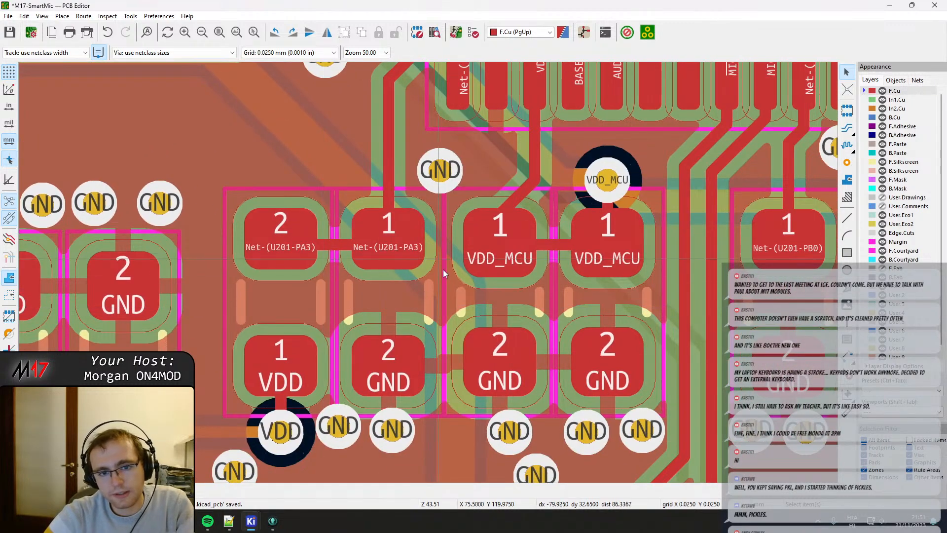
pyautogui.moveTo(607, 195); pyautogui.dragTo(321, 235, button='middle')
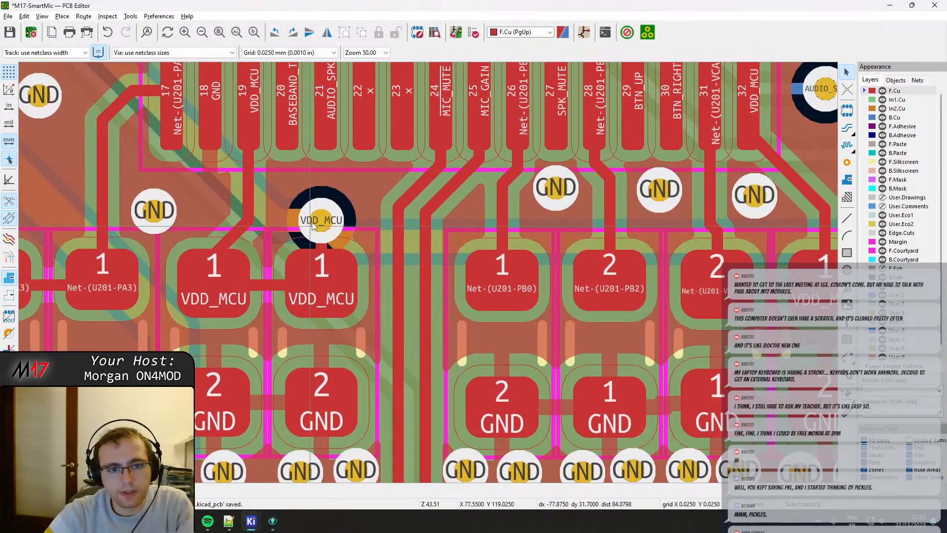
pyautogui.click(318, 231)
pyautogui.moveTo(319, 231); pyautogui.dragTo(322, 202)
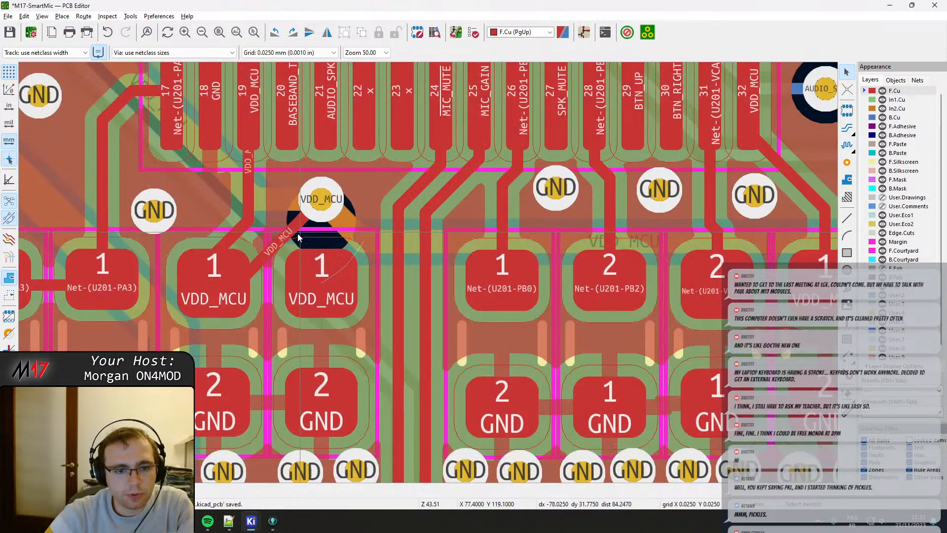
pyautogui.click(297, 236)
pyautogui.click(274, 247)
pyautogui.moveTo(272, 246); pyautogui.dragTo(321, 281)
# Drag the diagonal VDD_MCU track below pin 19 up so it enters the left VDD_MCU capacitor's pad 1 vertically.
pyautogui.click(233, 239)
pyautogui.doubleClick(234, 241)
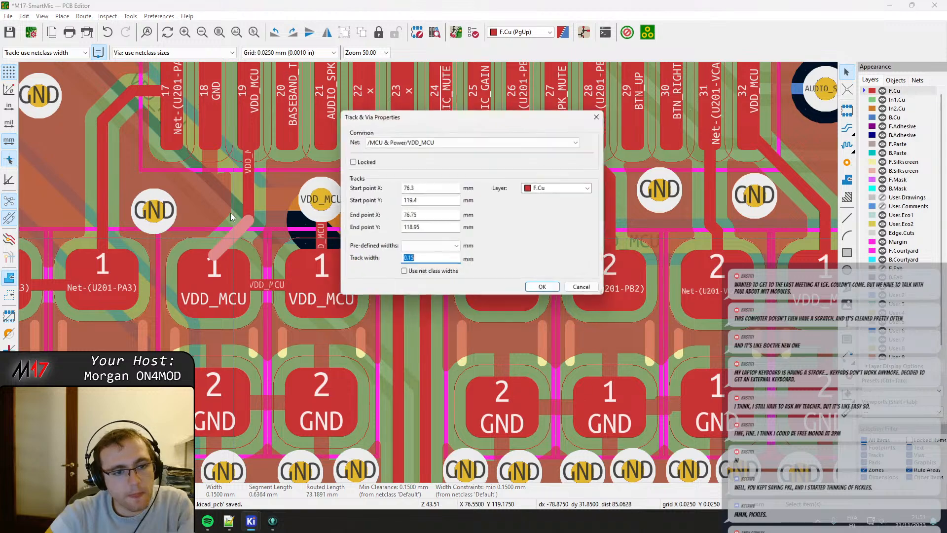
pyautogui.click(598, 291)
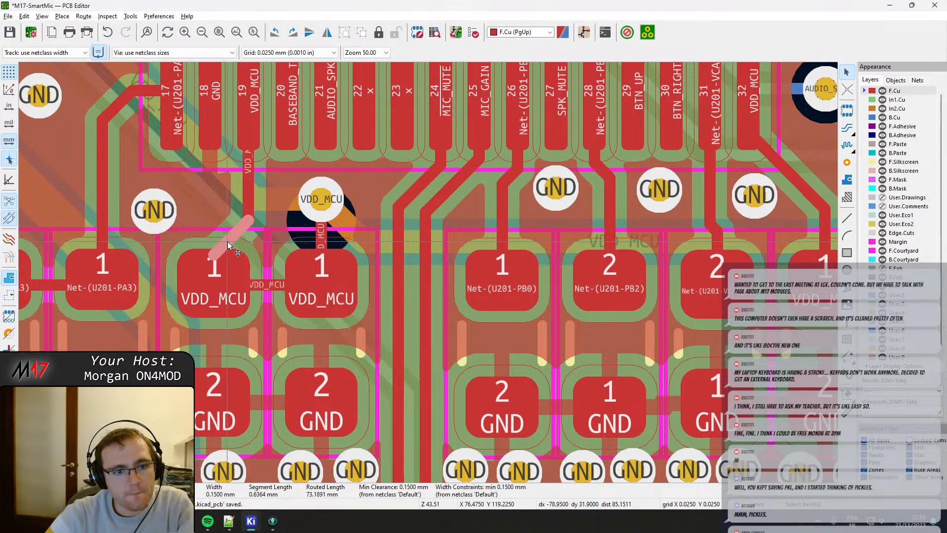
pyautogui.moveTo(227, 241); pyautogui.dragTo(230, 209)
# Move the resistor between VDD and Net-(U201-PA3) left, leaving a gap to the neighbouring component's courtyard.
pyautogui.scroll(-2, 198, 278)
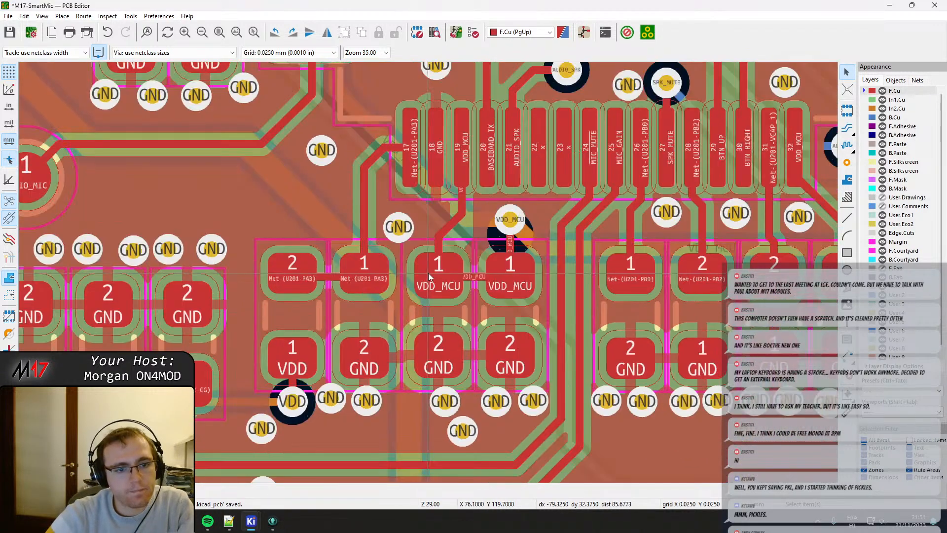
pyautogui.scroll(-2, 428, 273)
pyautogui.scroll(2, 330, 303)
pyautogui.click(437, 275)
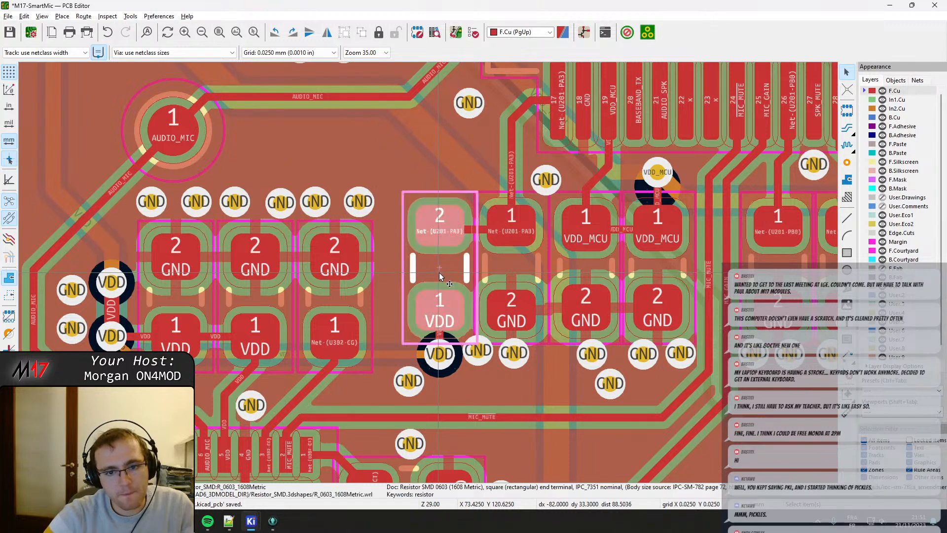
pyautogui.press('m')
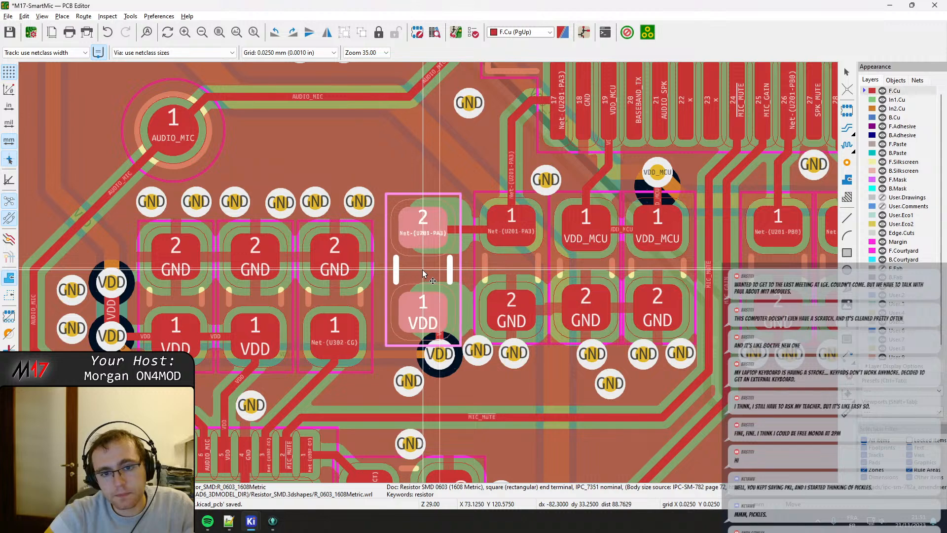
pyautogui.click(423, 269)
pyautogui.scroll(2, 423, 268)
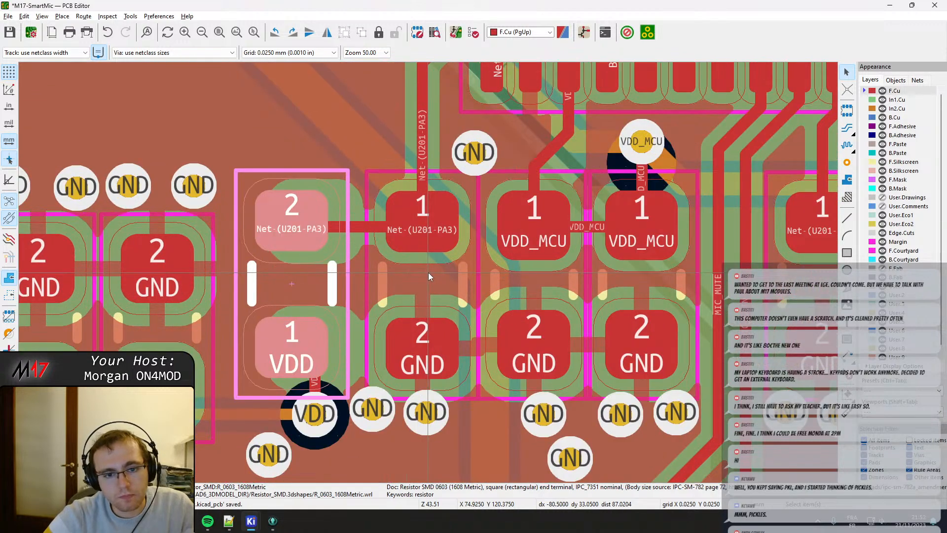
# Reshape the Net-(U201-PA3) track into a horizontal run between the resistor's pad 2 and the capacitor's pad 1, rising vertically above the capacitor.
pyautogui.click(356, 229)
pyautogui.moveTo(355, 228); pyautogui.dragTo(292, 222)
pyautogui.click(321, 229)
pyautogui.click(348, 169)
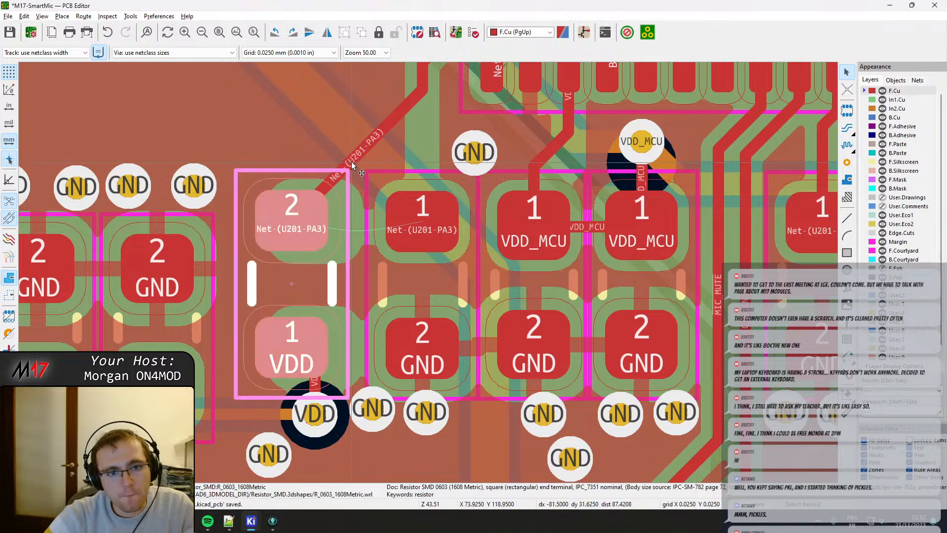
pyautogui.click(351, 162)
pyautogui.moveTo(351, 161); pyautogui.dragTo(423, 222)
# Move the capacitor between Net-(U201-PA3) and GND left, keeping a small gap to the neighbouring resistor's courtyard.
pyautogui.click(401, 276)
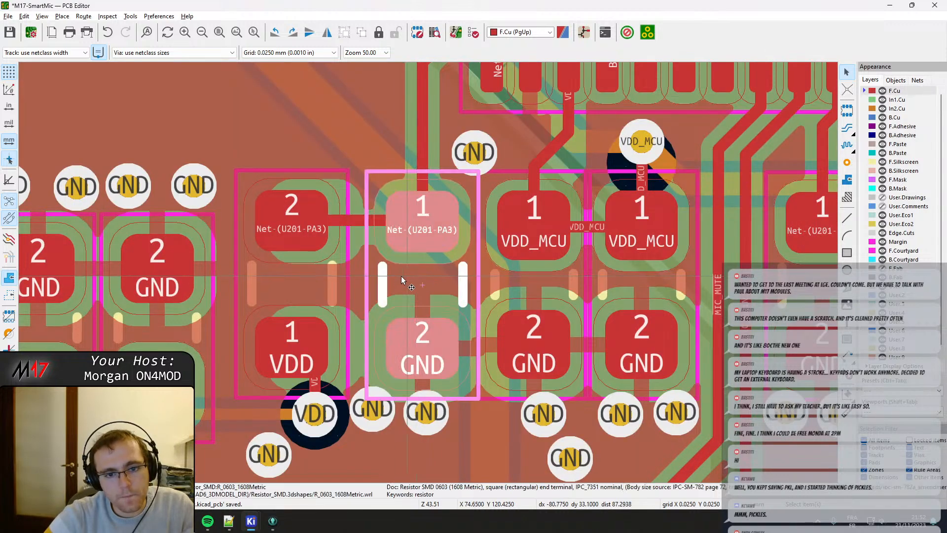
pyautogui.press('m')
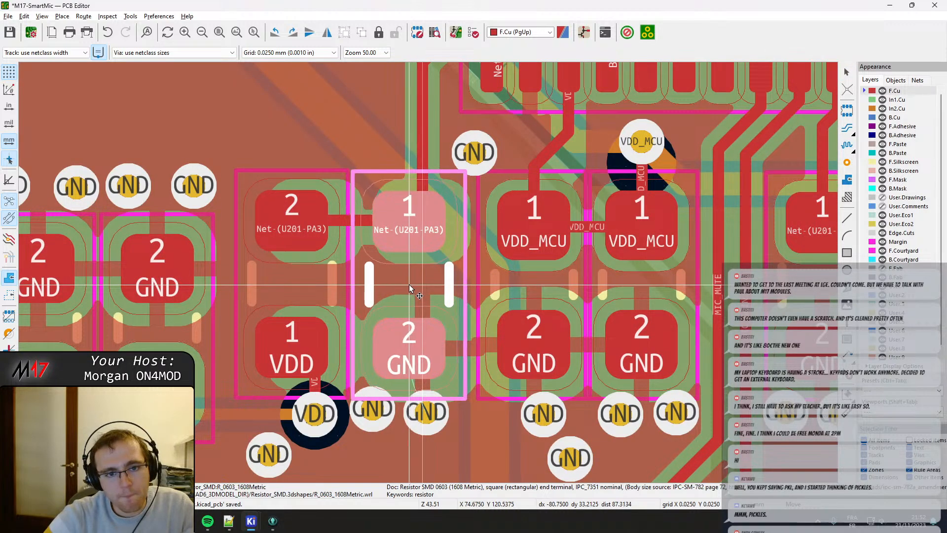
pyautogui.click(409, 284)
# Move the left VDD_MCU capacitor left beside the PA3 capacitor and shift its VDD_MCU track onto the centre of pad 1.
pyautogui.moveTo(443, 275); pyautogui.dragTo(360, 270, button='middle')
pyautogui.click(449, 274)
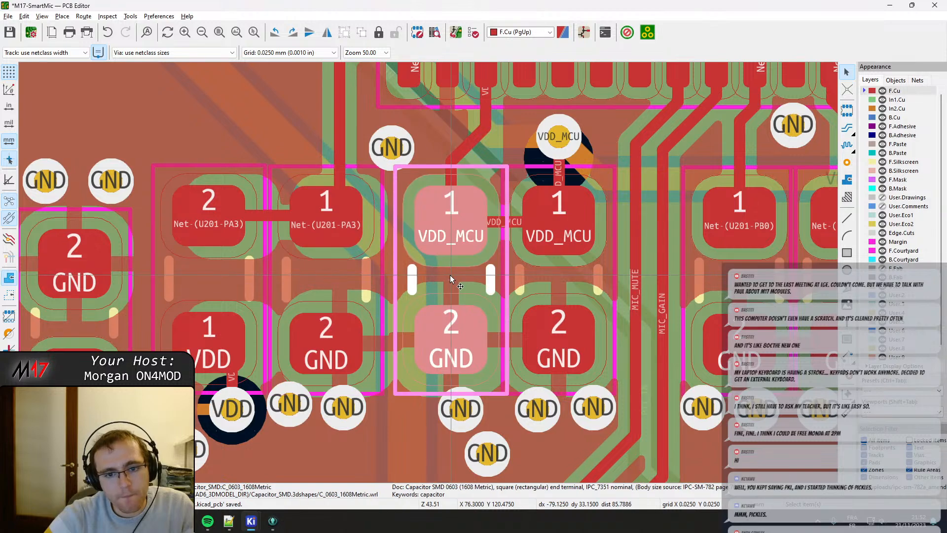
pyautogui.press('m')
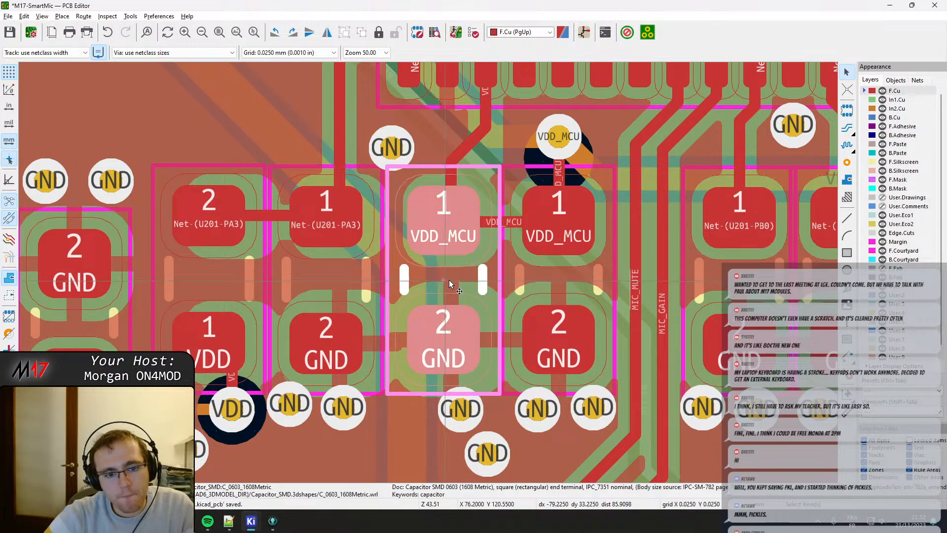
pyautogui.moveTo(449, 280); pyautogui.dragTo(410, 291, button='middle')
pyautogui.click(379, 190)
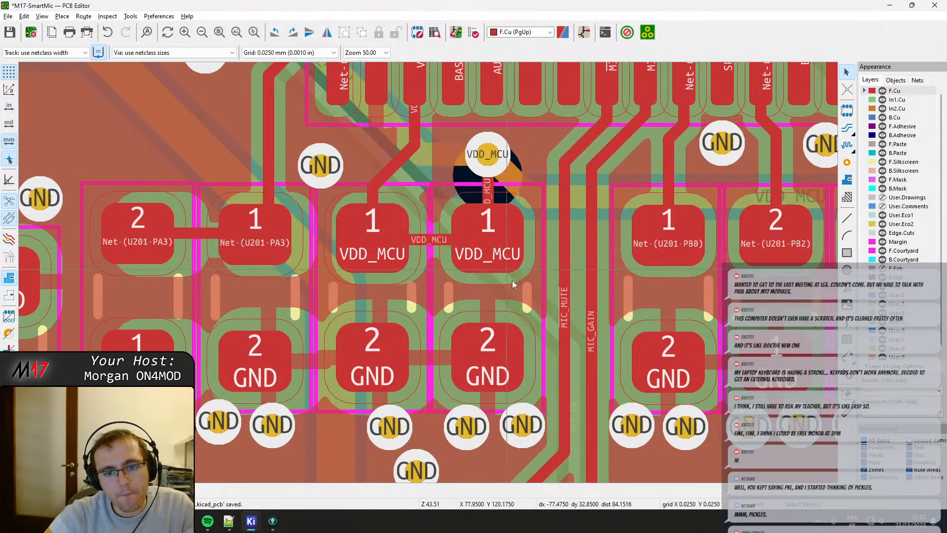
# Nudge the right VDD_MCU capacitor slightly right so its courtyard clears the left VDD_MCU capacitor's.
pyautogui.moveTo(513, 280); pyautogui.dragTo(446, 289, button='middle')
pyautogui.click(430, 293)
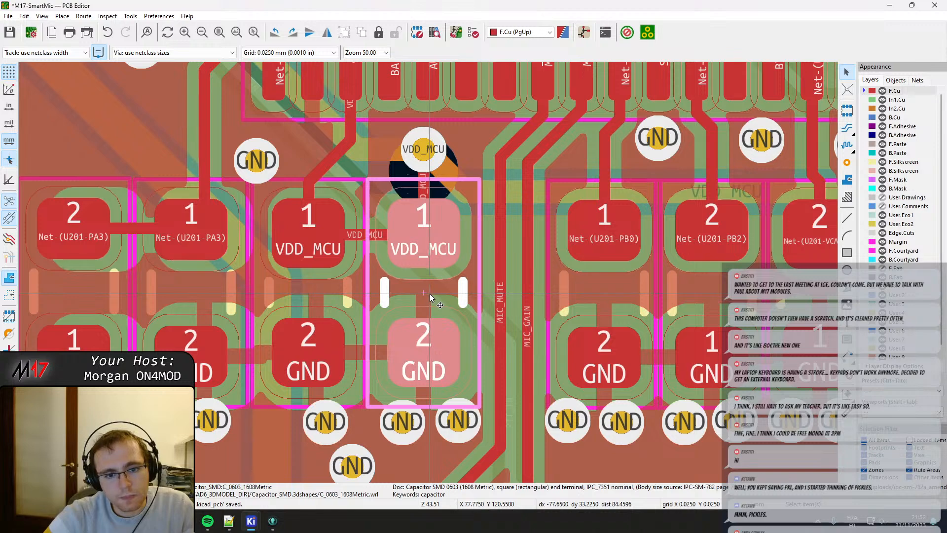
pyautogui.press('Right')
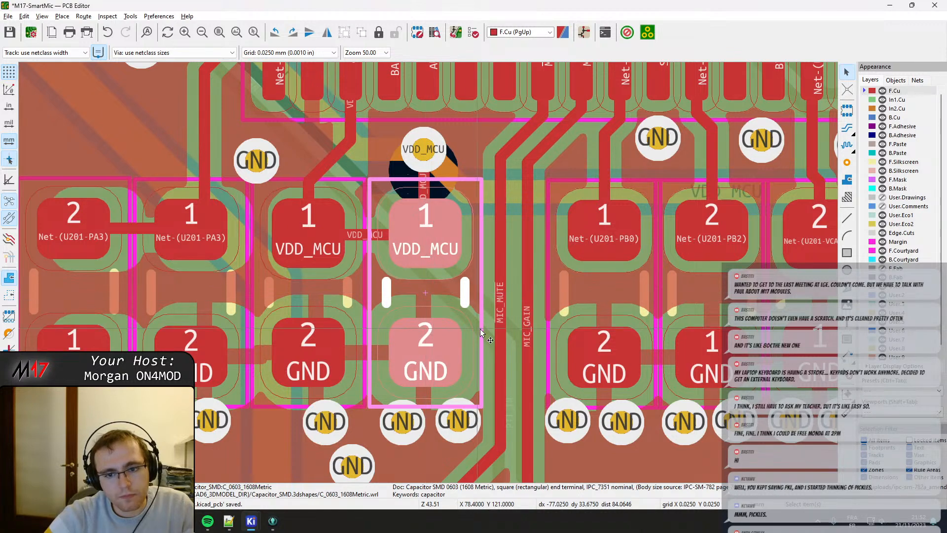
# Move the GND vias below the two VDD_MCU capacitors down, clear of the courtyards and in one row, and refill the zones.
pyautogui.moveTo(497, 331); pyautogui.dragTo(458, 323, button='middle')
pyautogui.moveTo(400, 388); pyautogui.dragTo(451, 297, button='middle')
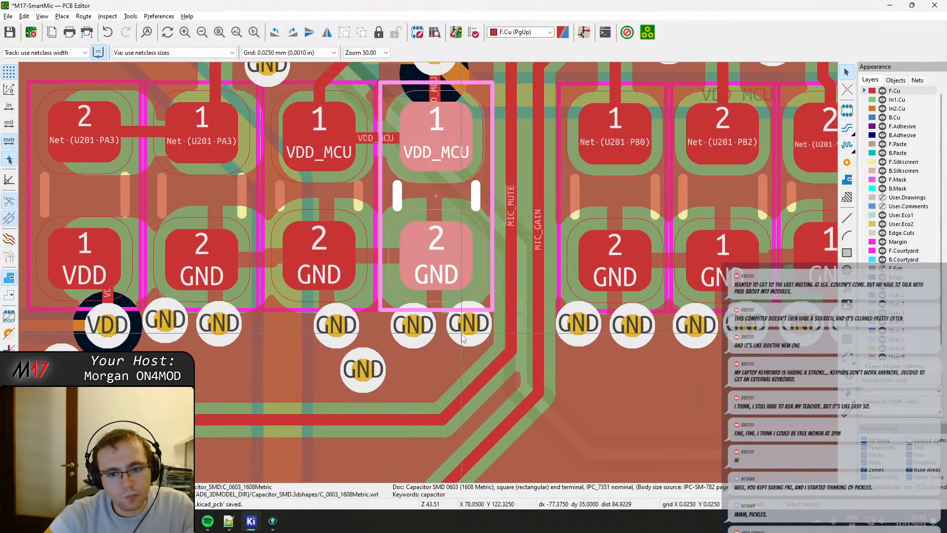
pyautogui.moveTo(462, 337); pyautogui.dragTo(469, 338)
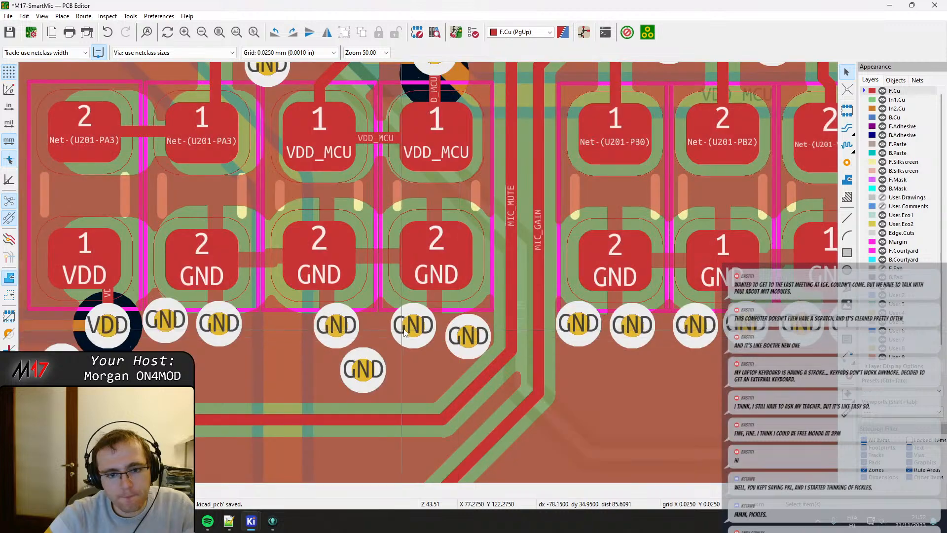
pyautogui.click(416, 330)
pyautogui.press('b')
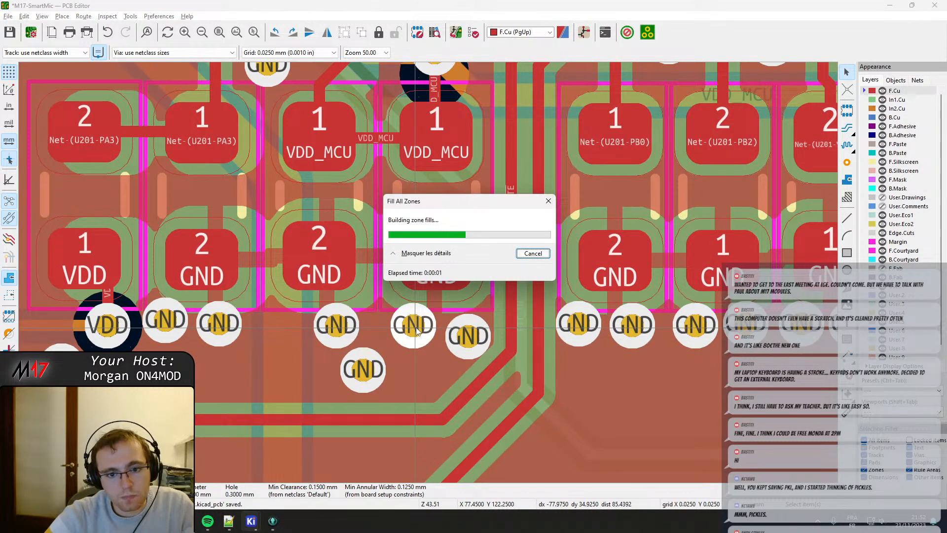
pyautogui.moveTo(417, 327); pyautogui.dragTo(408, 336)
pyautogui.moveTo(340, 326); pyautogui.dragTo(383, 382)
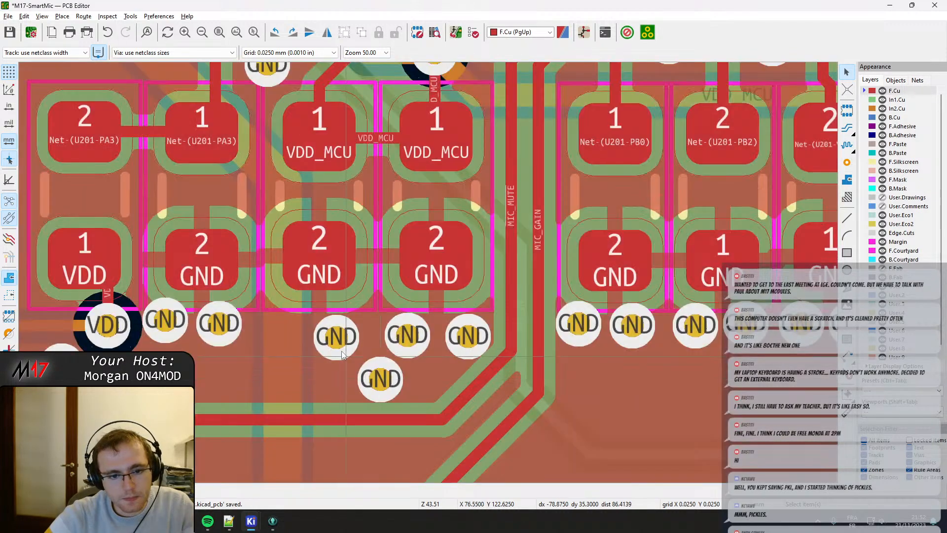
pyautogui.moveTo(336, 335); pyautogui.dragTo(337, 336)
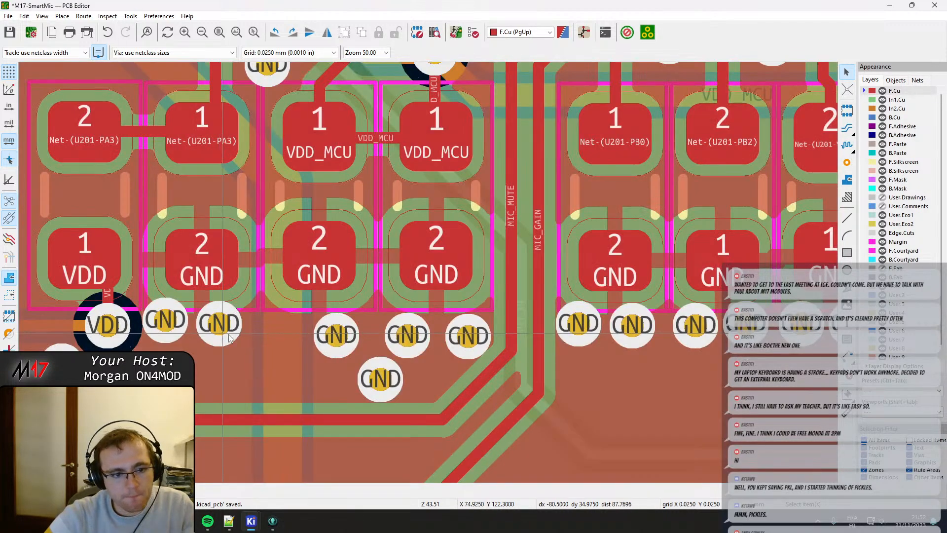
# Move the two GND vias below the PA3 capacitor down into the same row and shift the GND via near the VDD via left.
pyautogui.moveTo(219, 325); pyautogui.dragTo(260, 329, button='middle')
pyautogui.moveTo(260, 329); pyautogui.dragTo(269, 344)
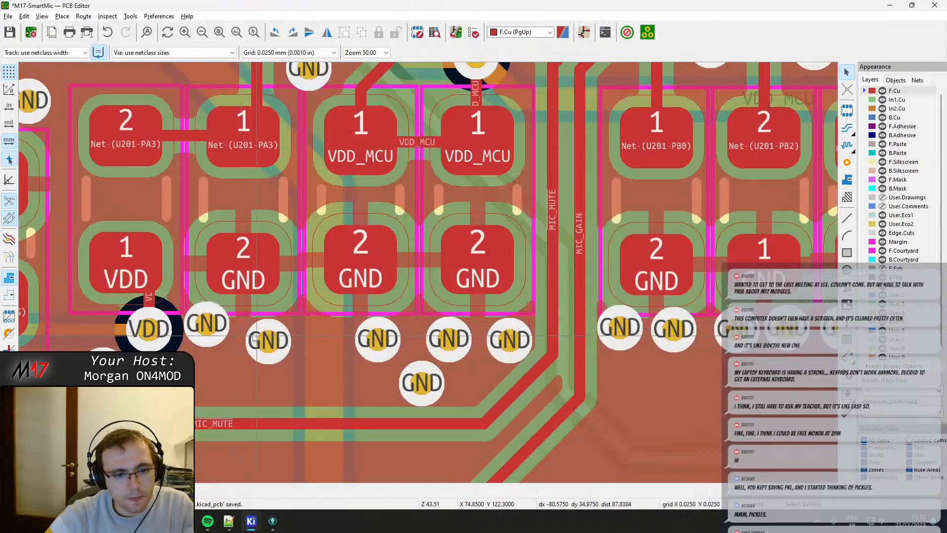
pyautogui.moveTo(208, 326); pyautogui.dragTo(209, 340)
pyautogui.moveTo(144, 329); pyautogui.dragTo(274, 317, button='middle')
pyautogui.moveTo(233, 367); pyautogui.dragTo(212, 373)
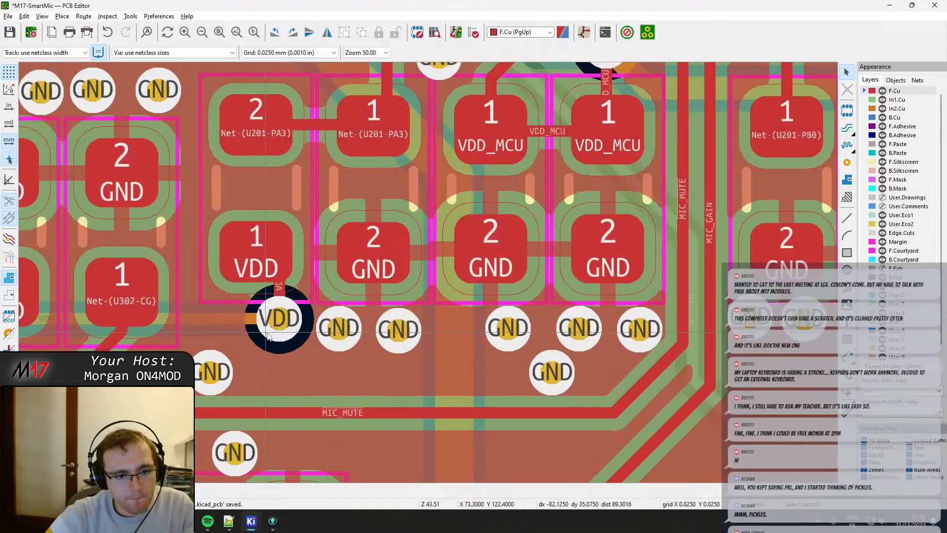
# Align the VDD via with the centre of the resistor's pad 1, outside the courtyard, and replace its track with a straight vertical one.
pyautogui.moveTo(279, 318); pyautogui.dragTo(251, 325)
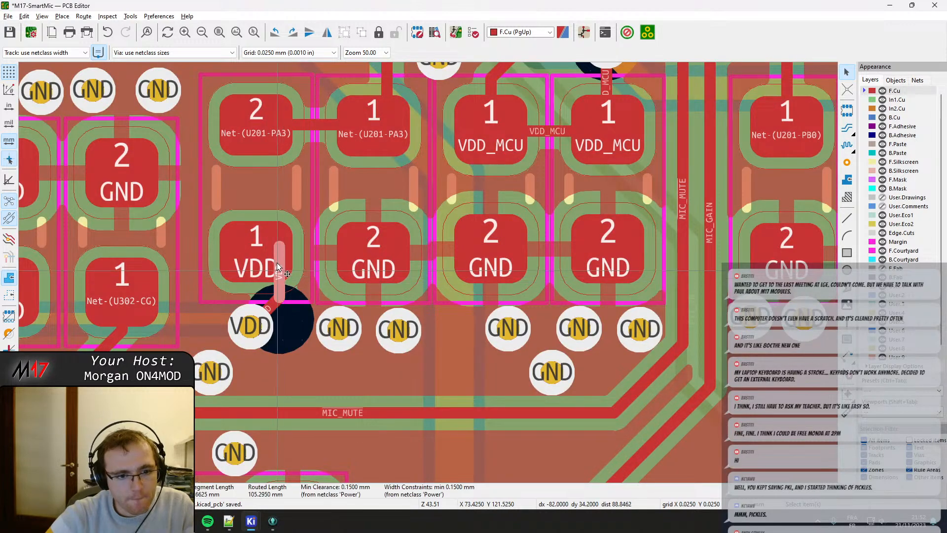
pyautogui.press('x')
pyautogui.click(255, 253)
pyautogui.click(257, 322)
pyautogui.click(253, 330)
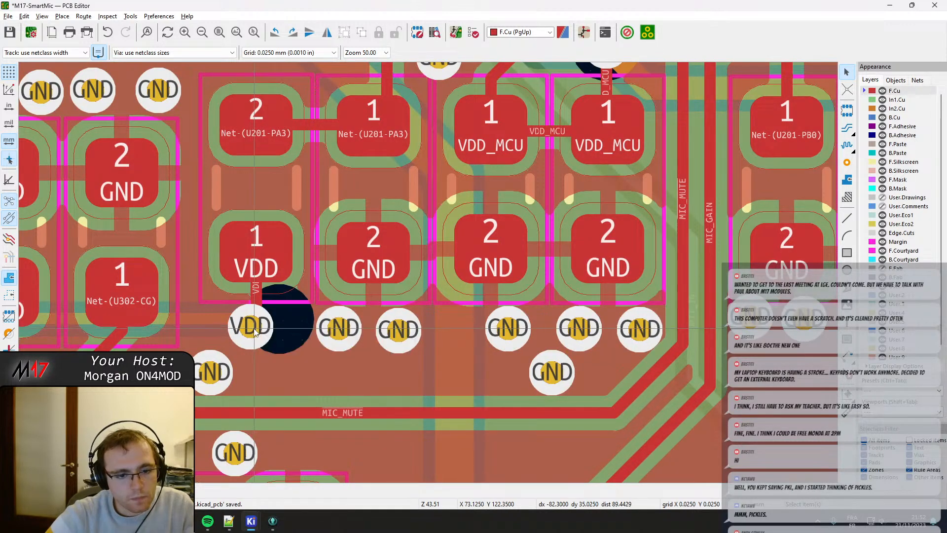
pyautogui.click(251, 330)
pyautogui.moveTo(251, 329); pyautogui.dragTo(257, 326)
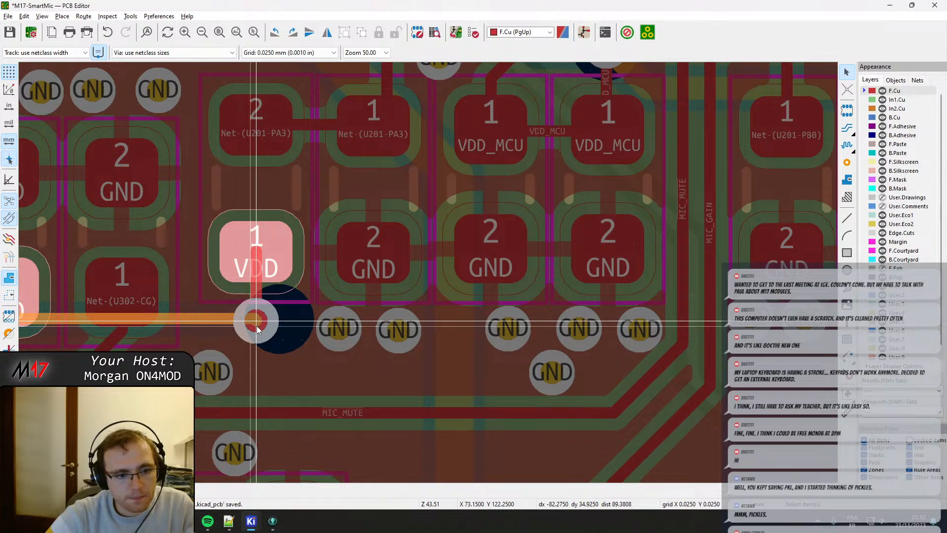
pyautogui.click(257, 326)
# Shift the horizontal inner-layer VDD track slightly down to line up with the relocated VDD via.
pyautogui.moveTo(188, 335); pyautogui.dragTo(327, 290, button='middle')
pyautogui.click(336, 276)
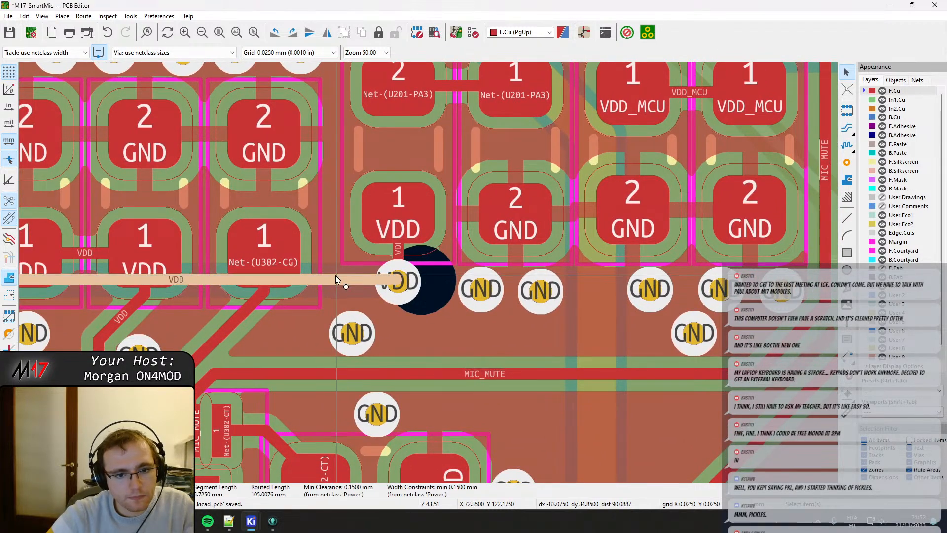
pyautogui.moveTo(336, 276); pyautogui.dragTo(338, 280)
# Move the resistor between Net-(U201-PB0) and GND slightly left to separate its courtyard from the PB2 resistor's, and refill the zones.
pyautogui.scroll(-2, 297, 307)
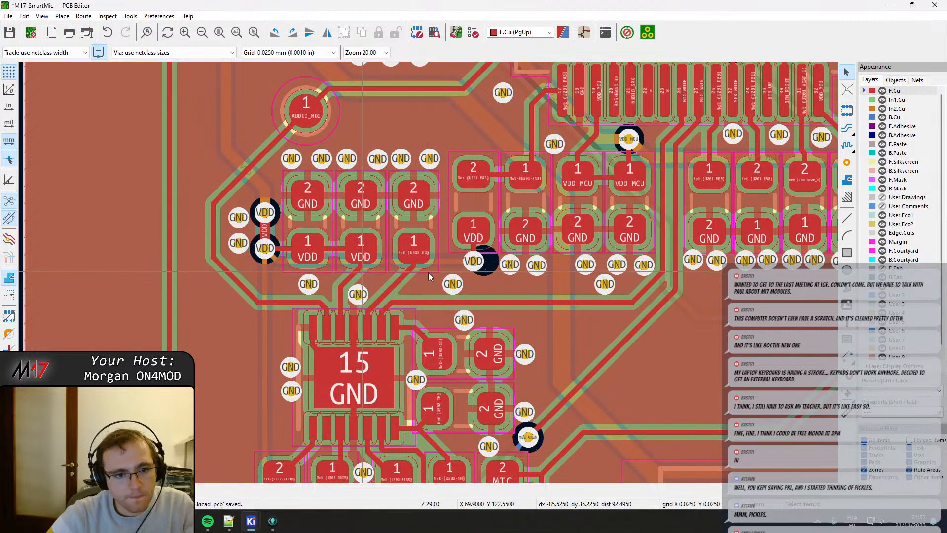
pyautogui.scroll(4, 428, 273)
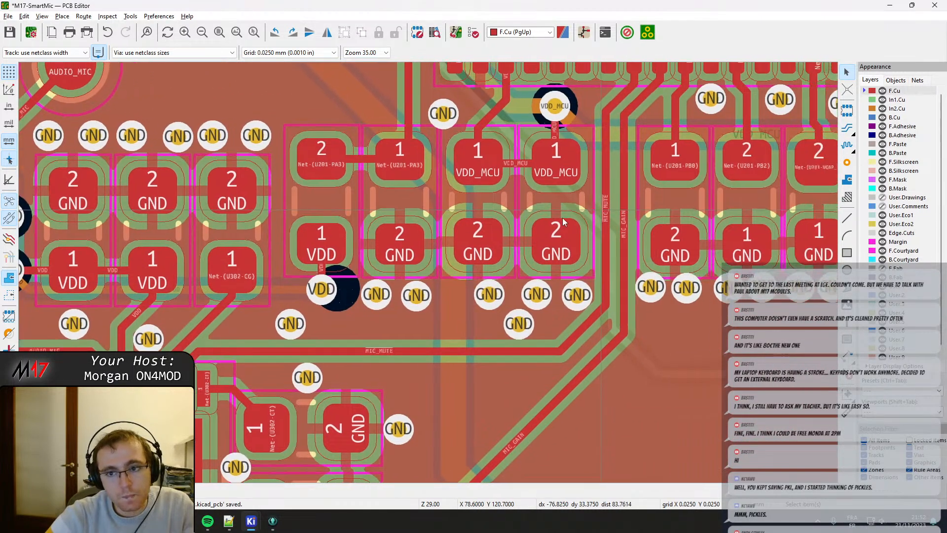
pyautogui.moveTo(563, 218); pyautogui.dragTo(324, 262, button='middle')
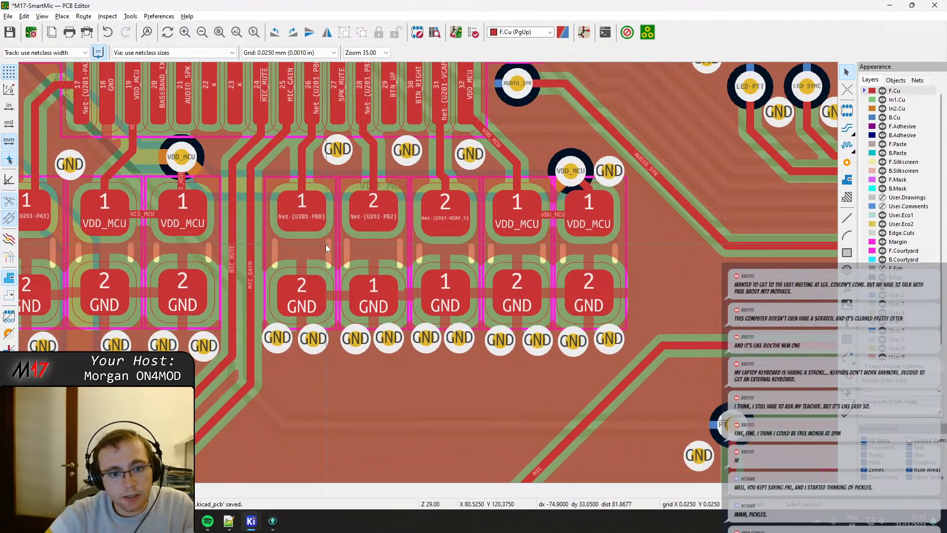
pyautogui.scroll(1, 282, 240)
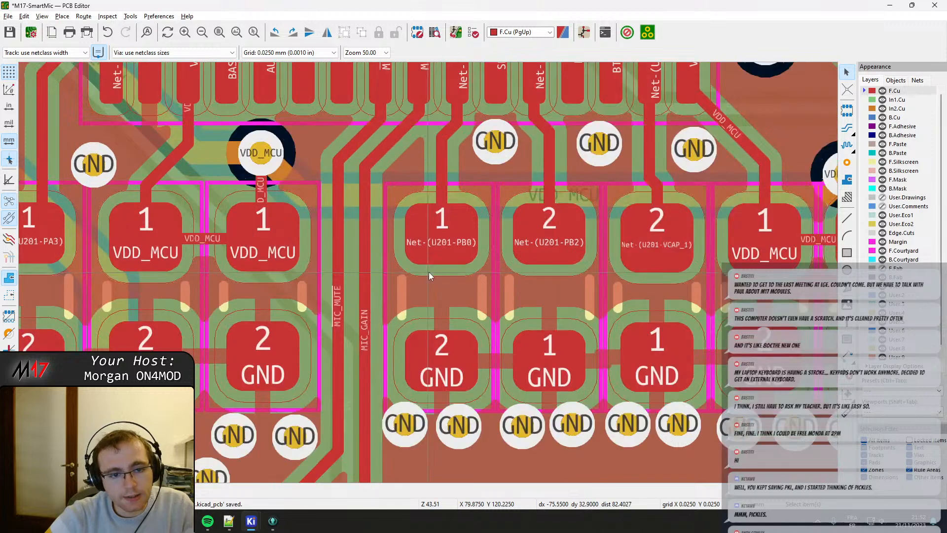
pyautogui.click(443, 285)
pyautogui.press('m')
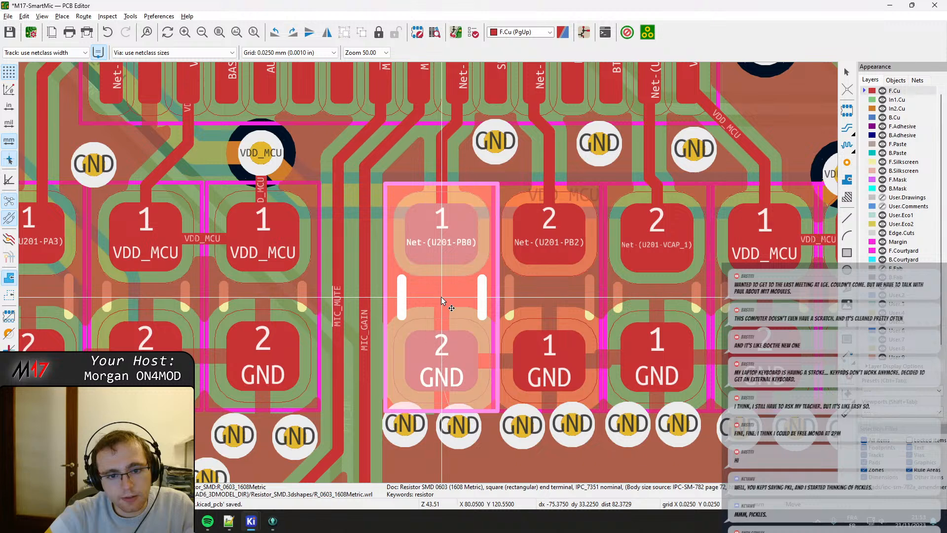
pyautogui.click(440, 297)
pyautogui.press('b')
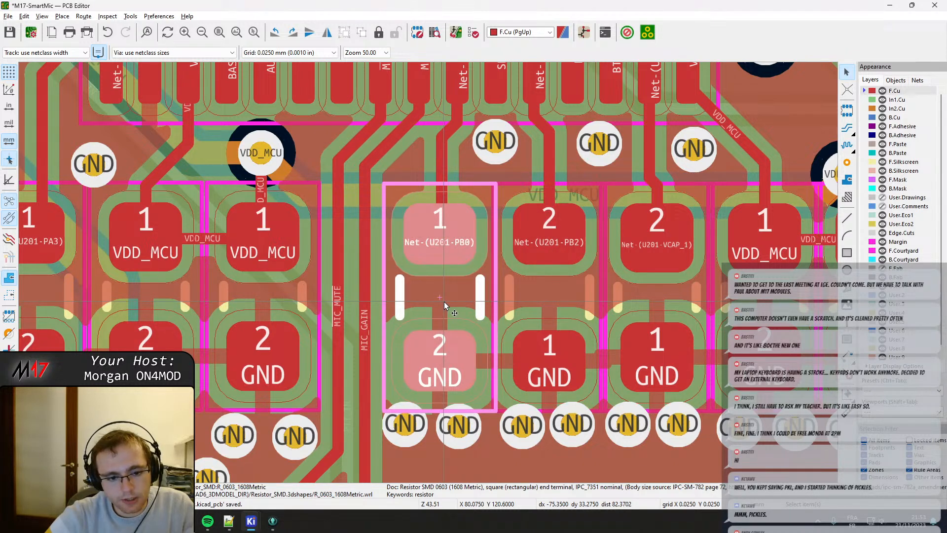
# Move the VDD_MCU via above the rightmost VDD_MCU capacitor up out of its courtyard, keeping its track on pad 1, and refill the zones.
pyautogui.moveTo(467, 332); pyautogui.dragTo(289, 297, button='middle')
pyautogui.hscroll(5, 289, 298)
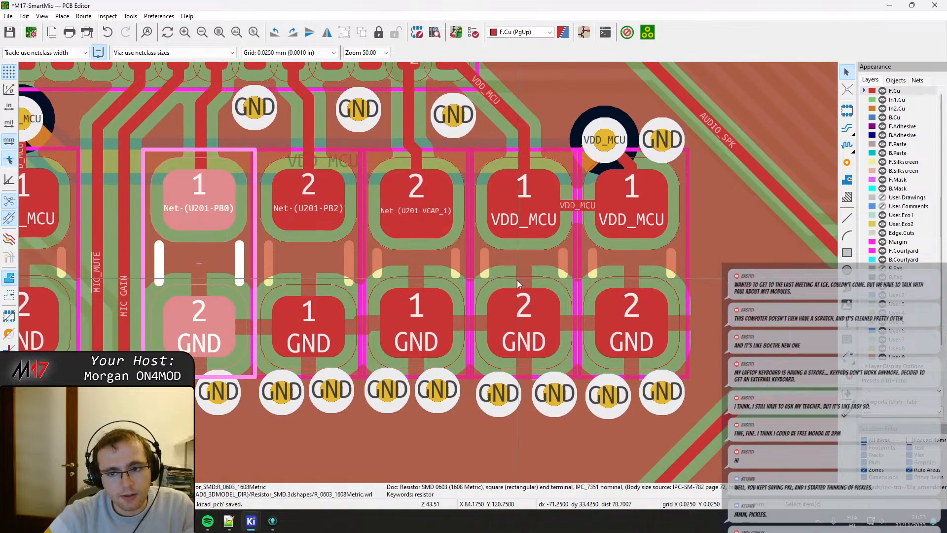
pyautogui.click(458, 177)
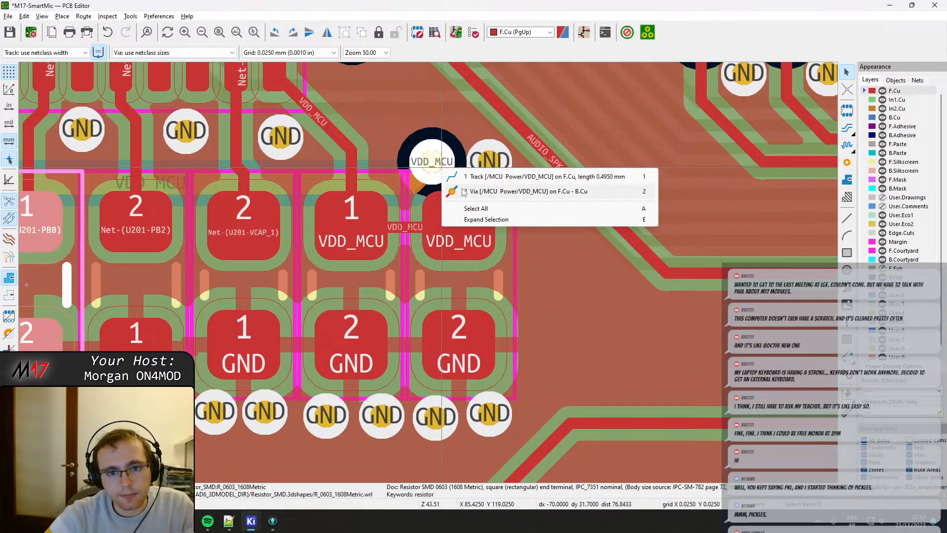
pyautogui.click(471, 189)
pyautogui.moveTo(432, 162)
pyautogui.mouseDown()
pyautogui.moveTo(430, 143)
pyautogui.moveTo(441, 159)
pyautogui.mouseUp()
pyautogui.click(451, 170)
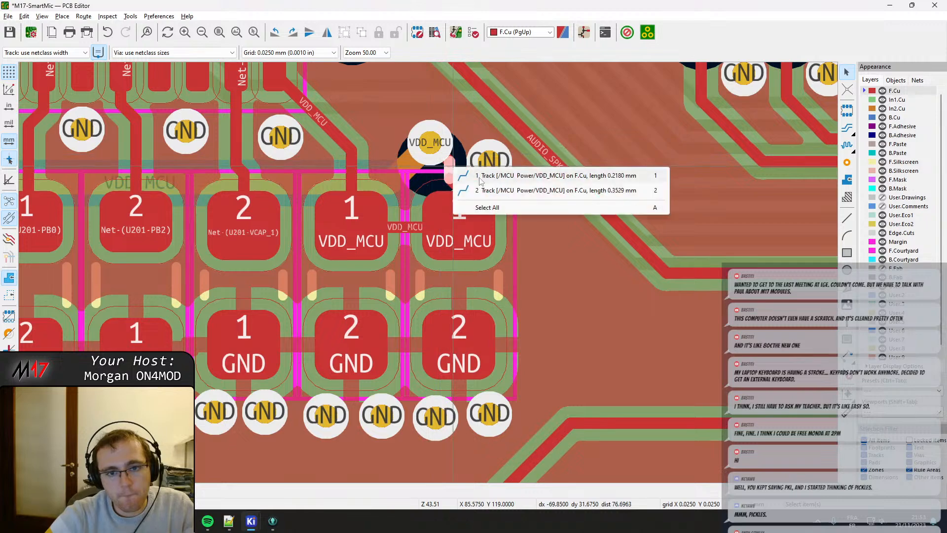
pyautogui.click(493, 190)
pyautogui.press('Escape')
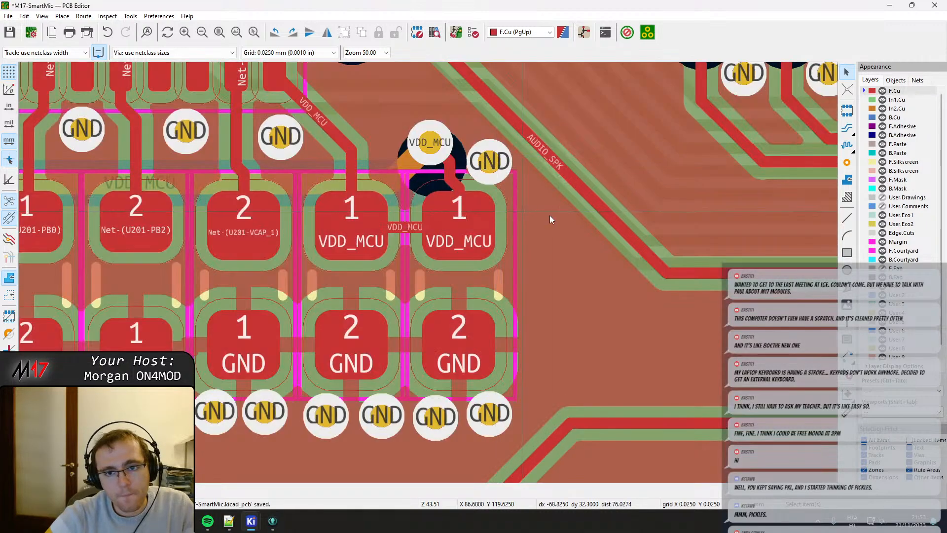
pyautogui.scroll(-2, 519, 351)
pyautogui.moveTo(420, 257); pyautogui.dragTo(444, 252)
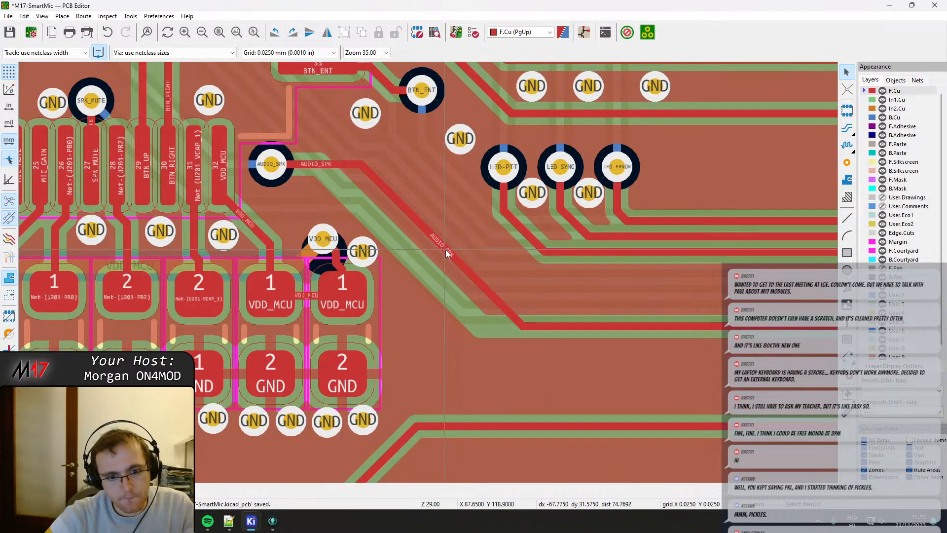
pyautogui.press('b')
# Make B.Cu the active layer and examine the tracks around the GND via beside the rightmost VDD_MCU via.
pyautogui.scroll(3, 341, 274)
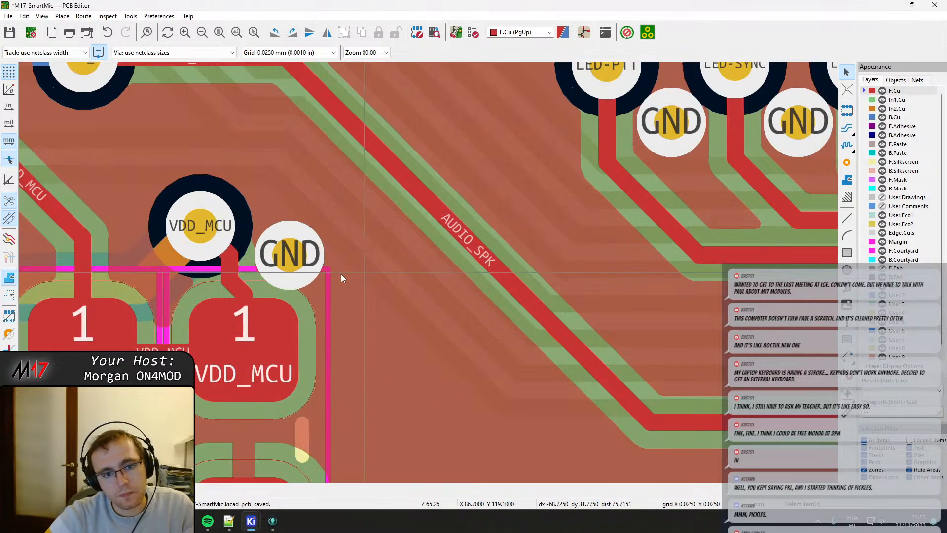
pyautogui.click(291, 253)
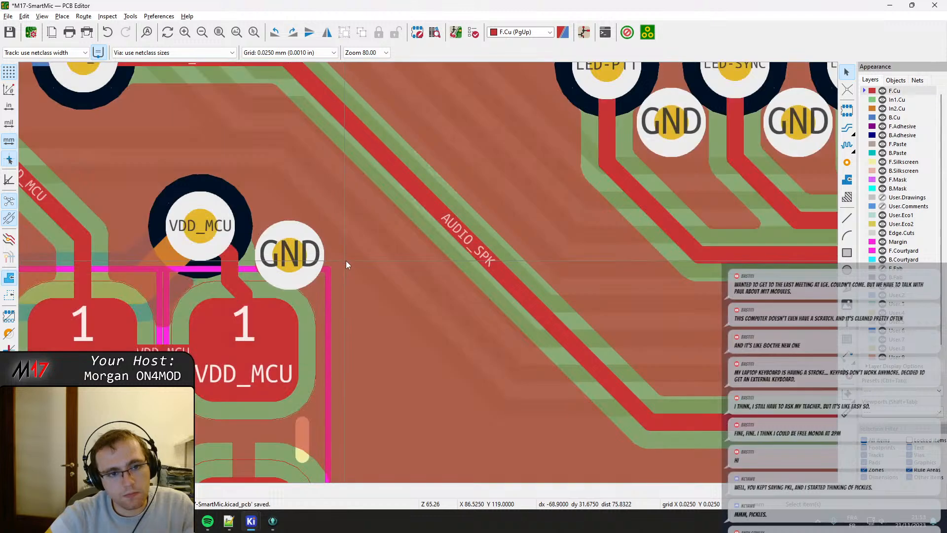
pyautogui.scroll(-2, 345, 261)
pyautogui.click(389, 268)
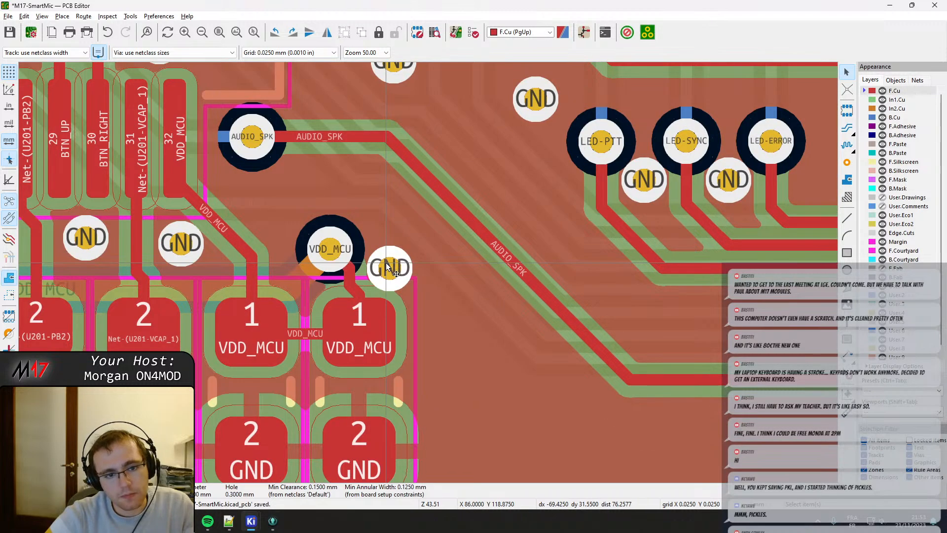
pyautogui.press('Escape')
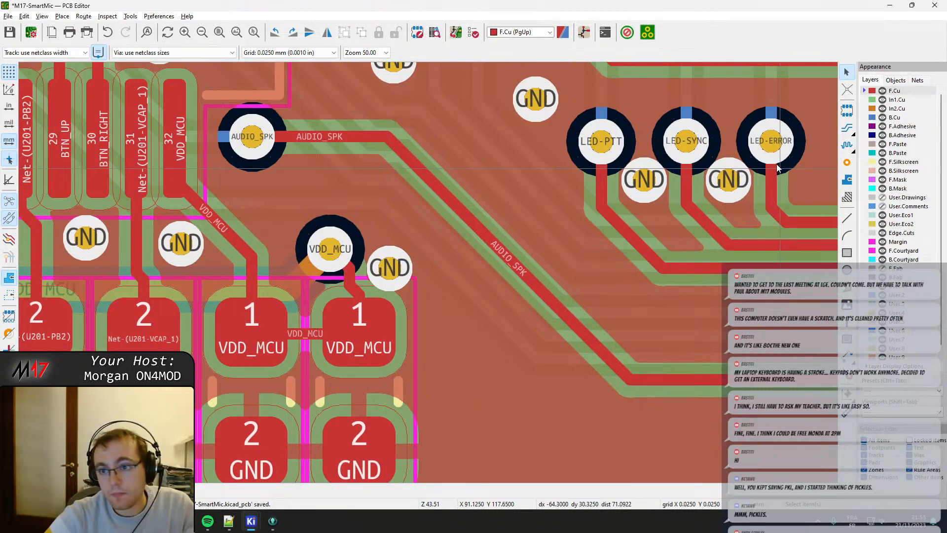
pyautogui.press('F6')
pyautogui.click(903, 119)
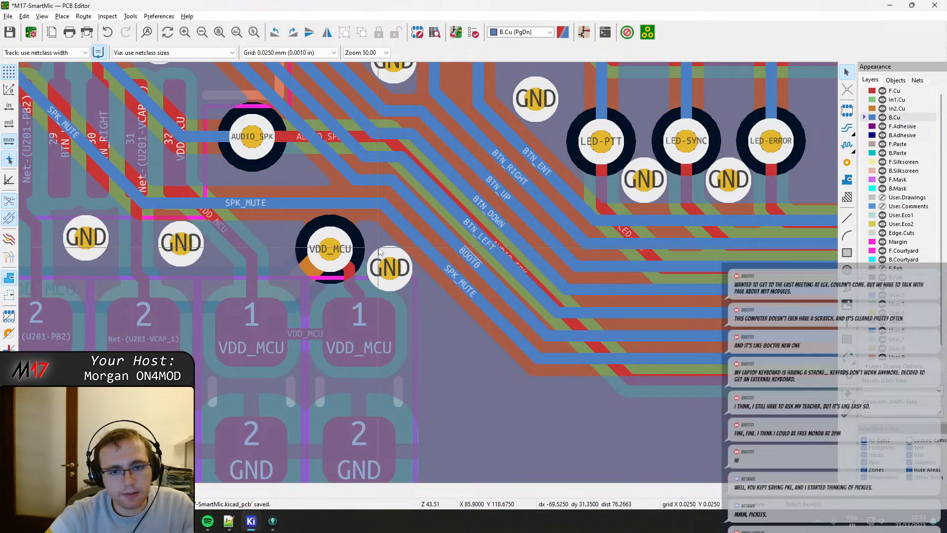
# Move the GND via beside the rightmost VDD_MCU via down and right, away from that via.
pyautogui.press('F4')
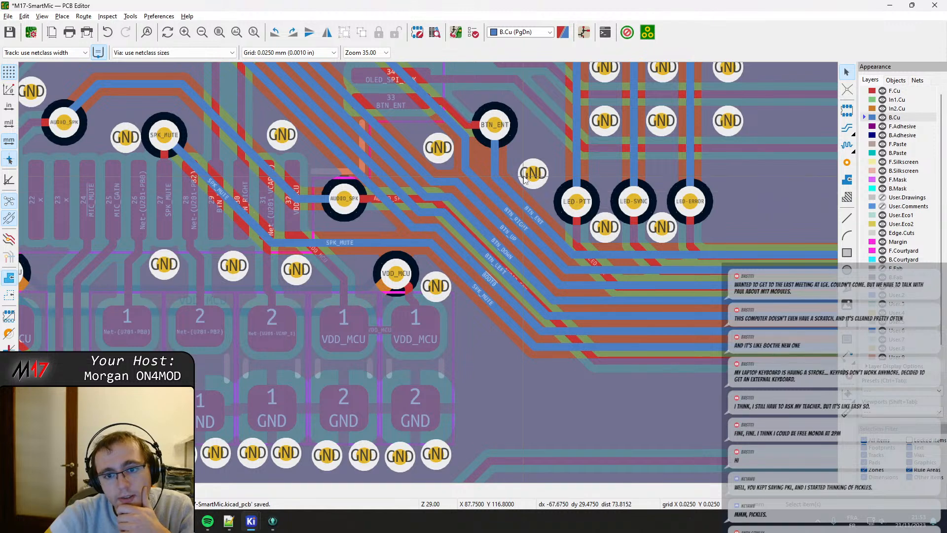
pyautogui.moveTo(521, 177); pyautogui.dragTo(422, 207, button='middle')
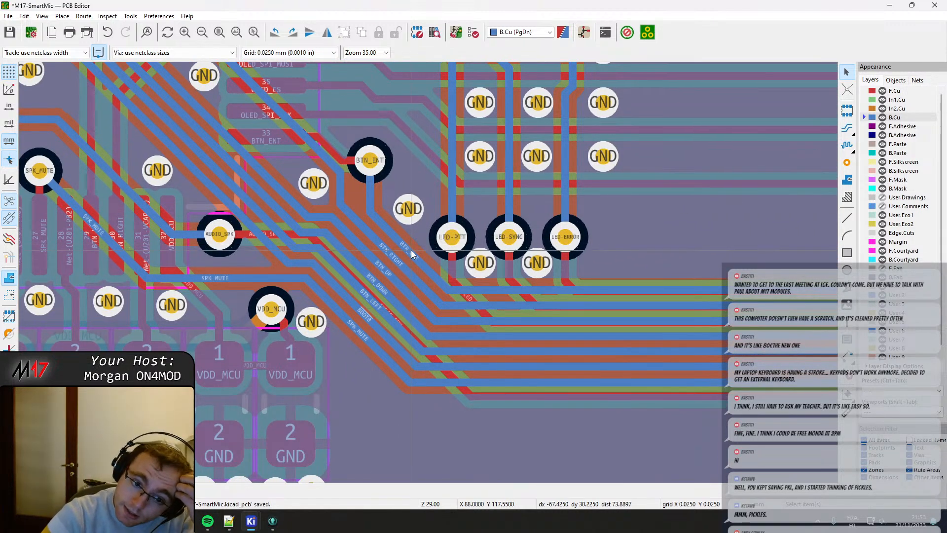
pyautogui.moveTo(321, 322); pyautogui.dragTo(378, 255, button='middle')
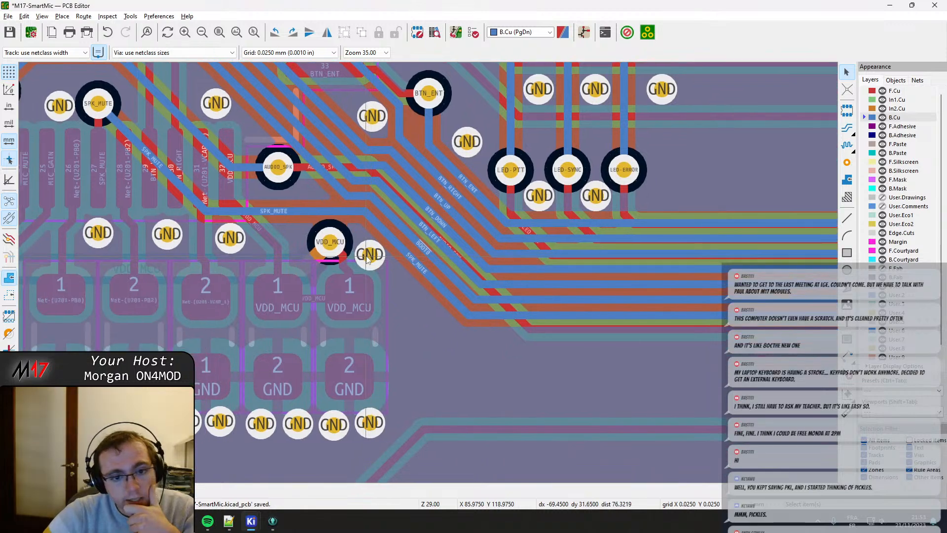
pyautogui.doubleClick(370, 254)
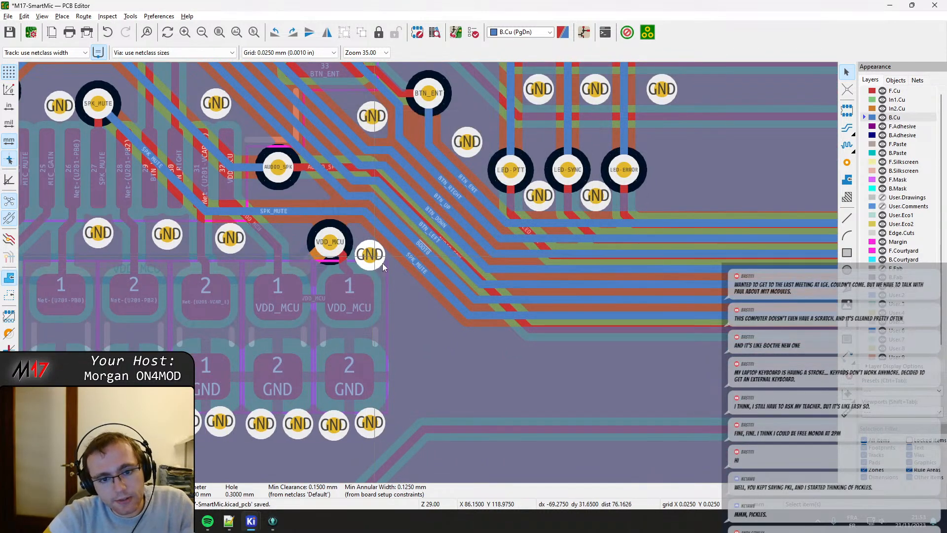
pyautogui.press('m')
pyautogui.click(405, 285)
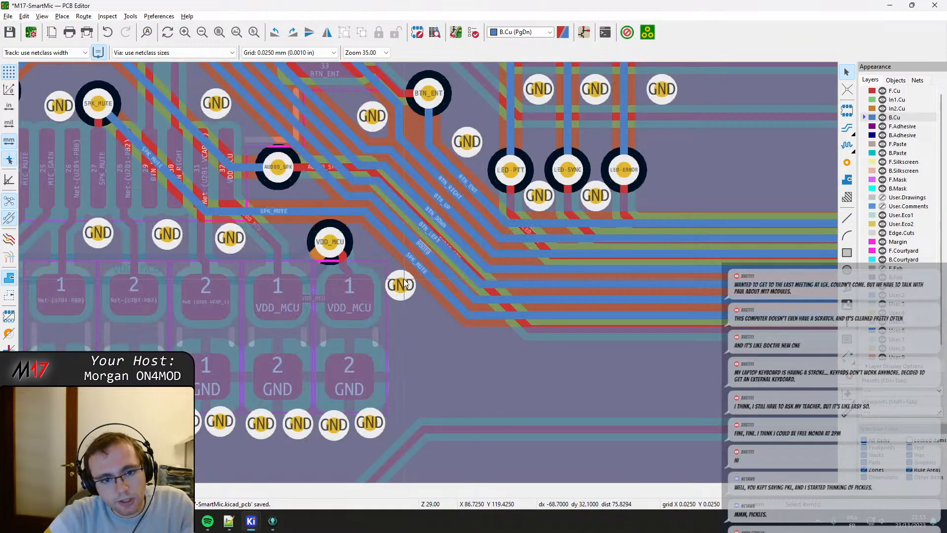
# Reshape the short F.Cu track from the rightmost VDD_MCU via to the capacitor's pad 1 into a diagonal and a vertical segment.
pyautogui.moveTo(293, 245); pyautogui.dragTo(377, 276, button='middle')
pyautogui.click(416, 270)
pyautogui.press('d')
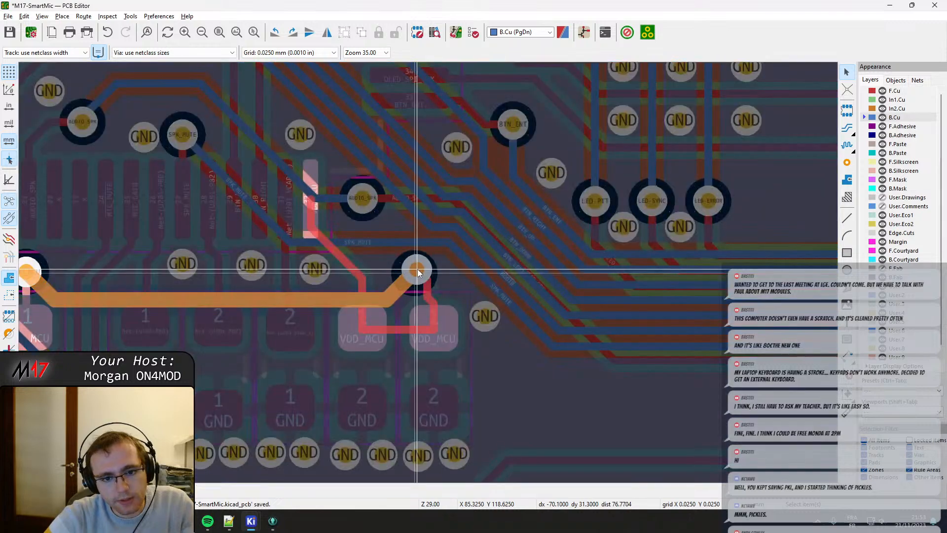
pyautogui.click(417, 271)
pyautogui.click(429, 290)
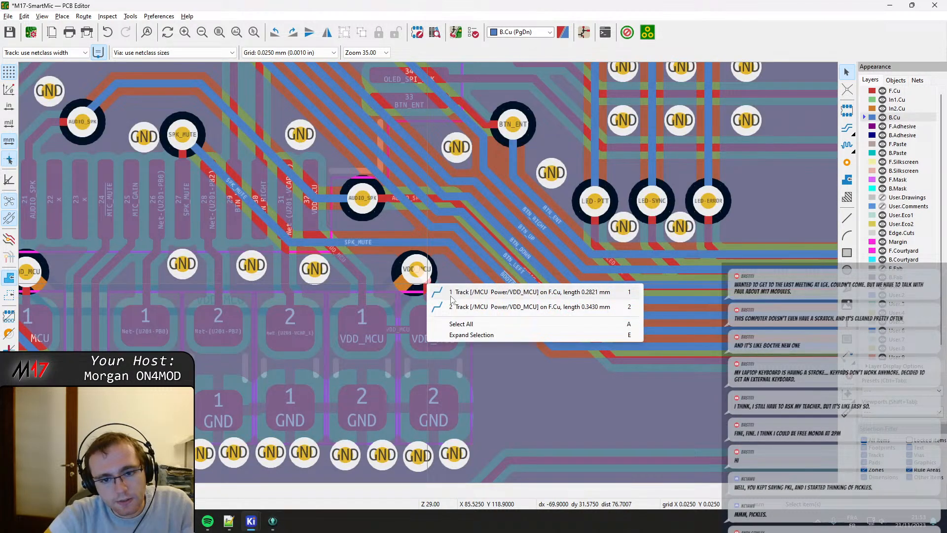
pyautogui.click(452, 295)
pyautogui.hotkey('ctrl', 's')
pyautogui.press('d')
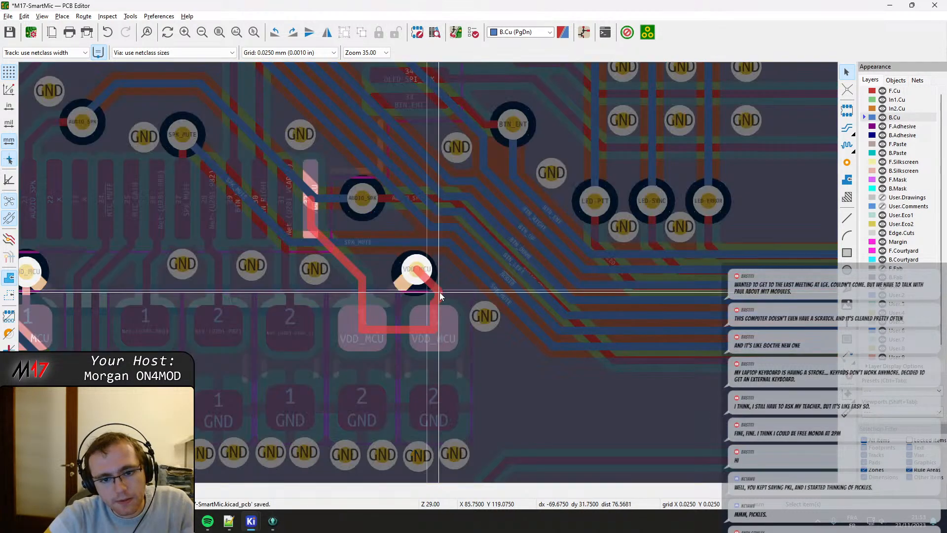
pyautogui.click(439, 320)
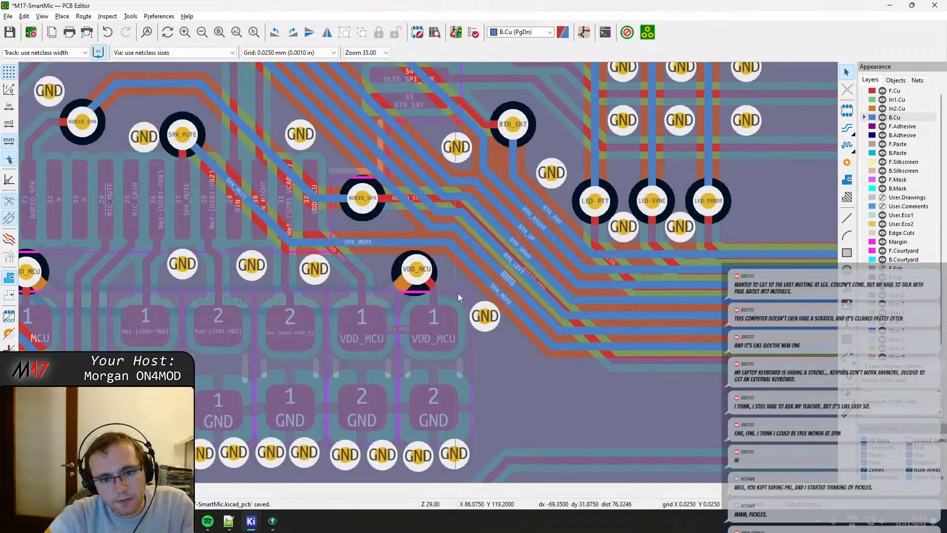
# Make F.Cu the active layer and move the GND via beside the rightmost VDD_MCU capacitor further down and right to free space.
pyautogui.click(893, 92)
pyautogui.moveTo(508, 350); pyautogui.dragTo(520, 266, button='middle')
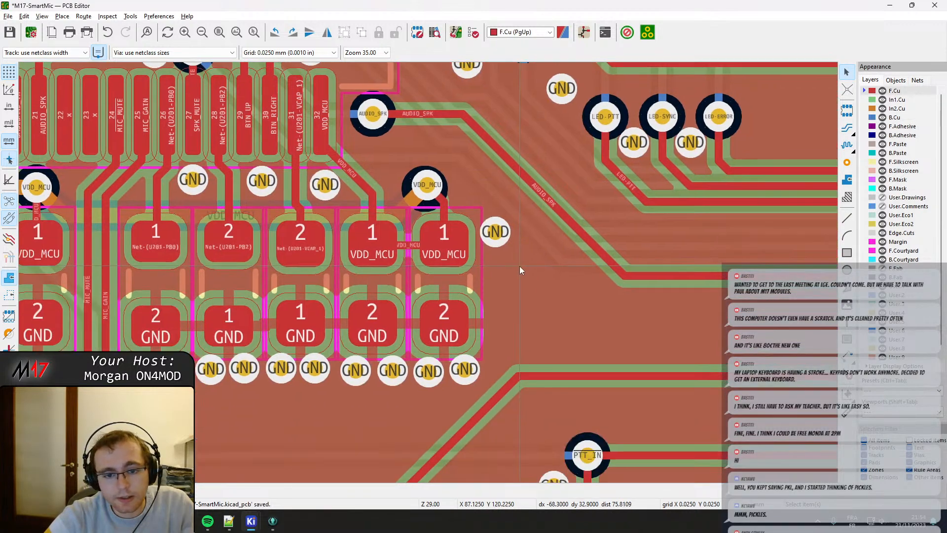
pyautogui.click(456, 279)
pyautogui.click(495, 235)
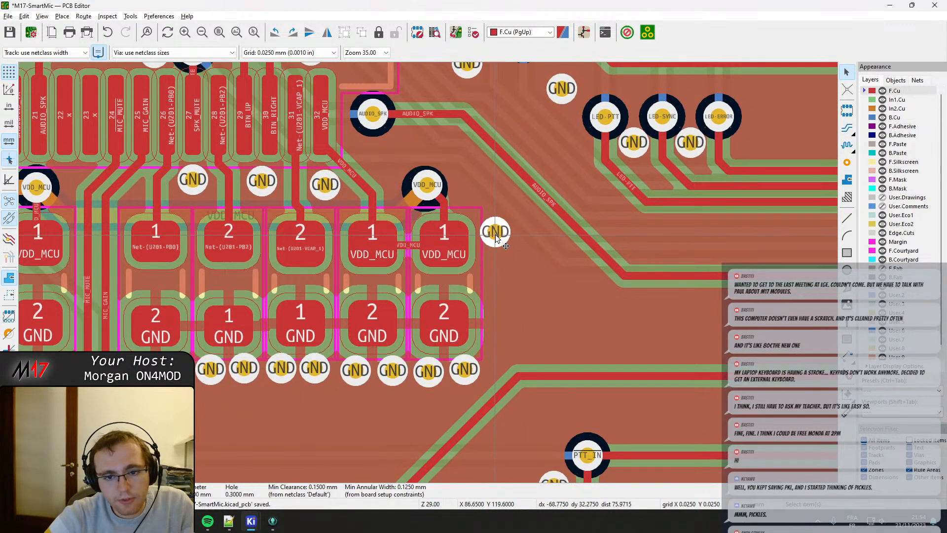
pyautogui.press('e')
pyautogui.press('Escape')
pyautogui.press('d')
pyautogui.click(512, 249)
# Move the rightmost VDD_MCU capacitor slightly right to separate its courtyard from the neighbouring VDD_MCU capacitor's.
pyautogui.click(452, 280)
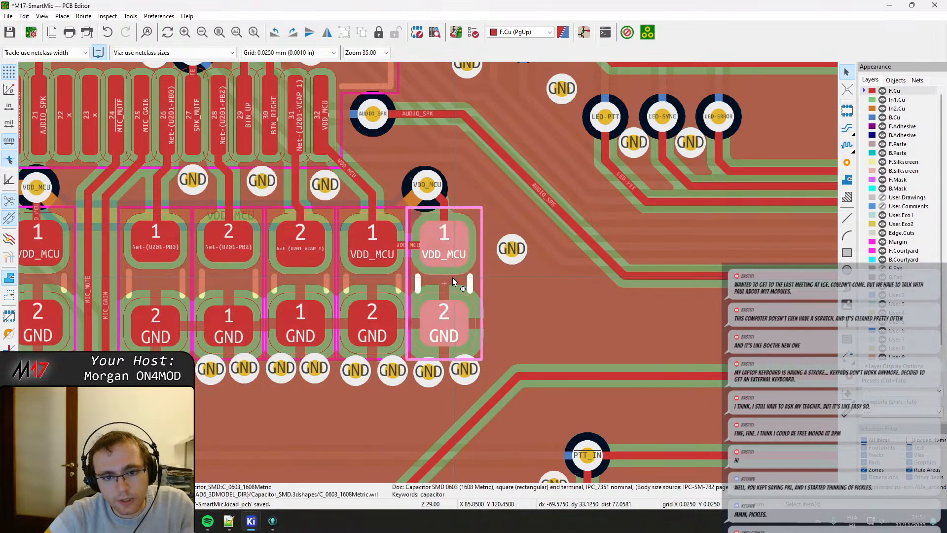
pyautogui.press('m')
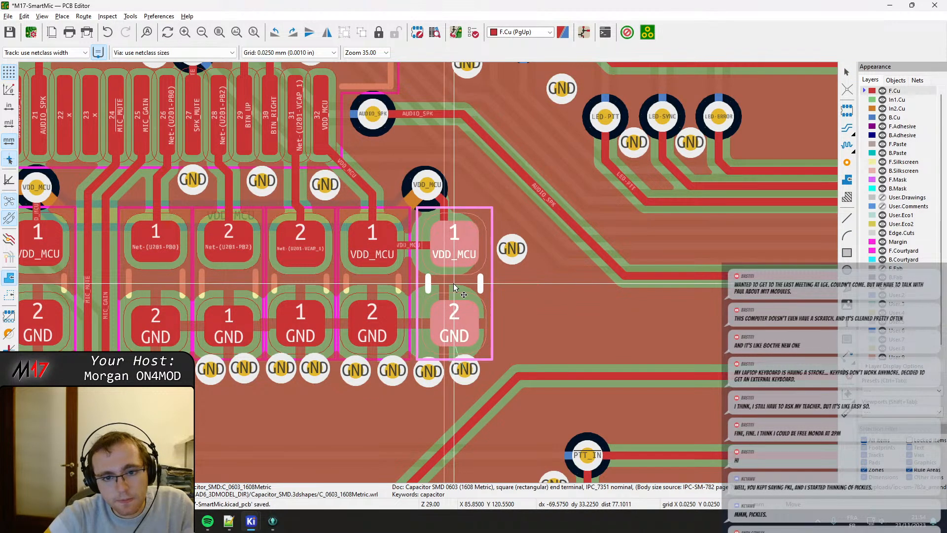
pyautogui.click(455, 284)
pyautogui.click(364, 286)
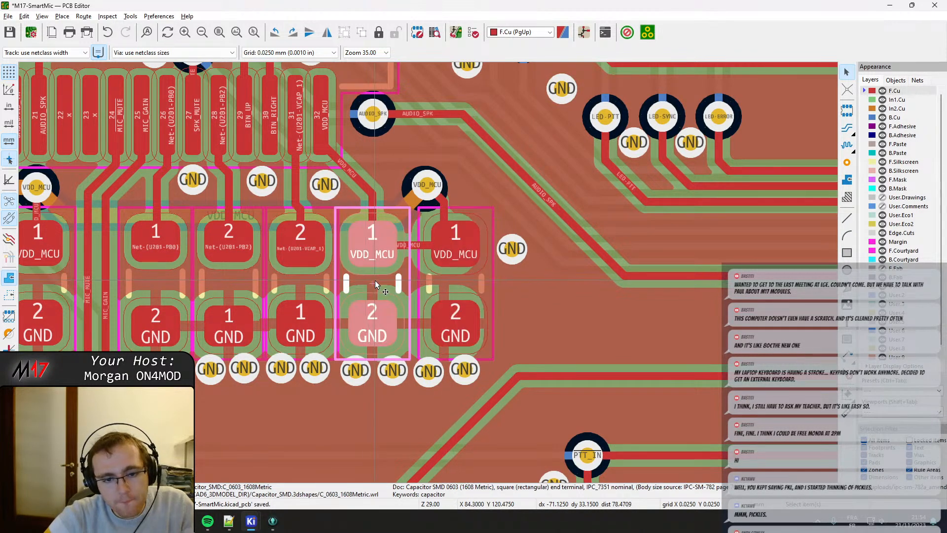
pyautogui.scroll(2, 376, 285)
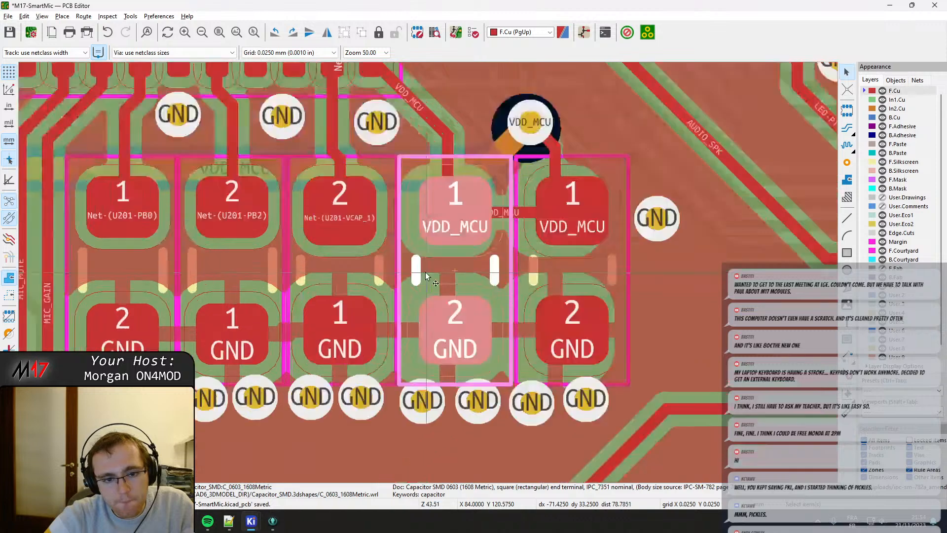
pyautogui.scroll(2, 426, 274)
pyautogui.moveTo(591, 265); pyautogui.dragTo(600, 265)
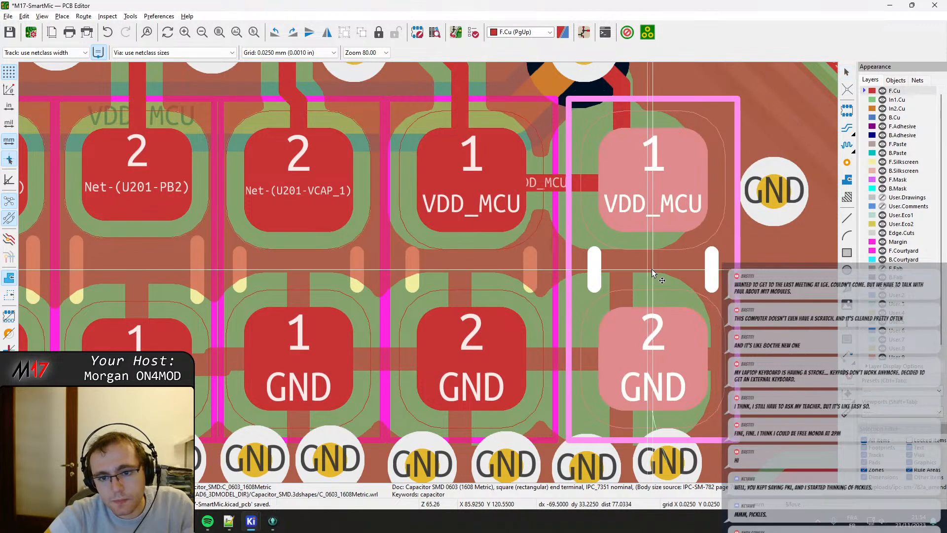
# Shift the second VDD_MCU capacitor and the VCAP_1 capacitor slightly right so their courtyards no longer touch their neighbours'.
pyautogui.click(484, 271)
pyautogui.moveTo(479, 268); pyautogui.dragTo(488, 267)
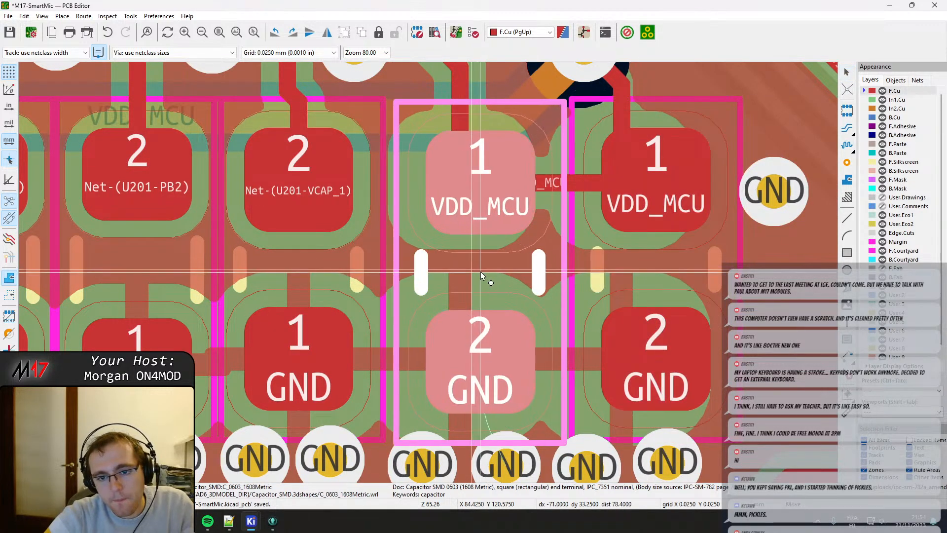
pyautogui.click(292, 268)
pyautogui.moveTo(292, 267); pyautogui.dragTo(304, 270)
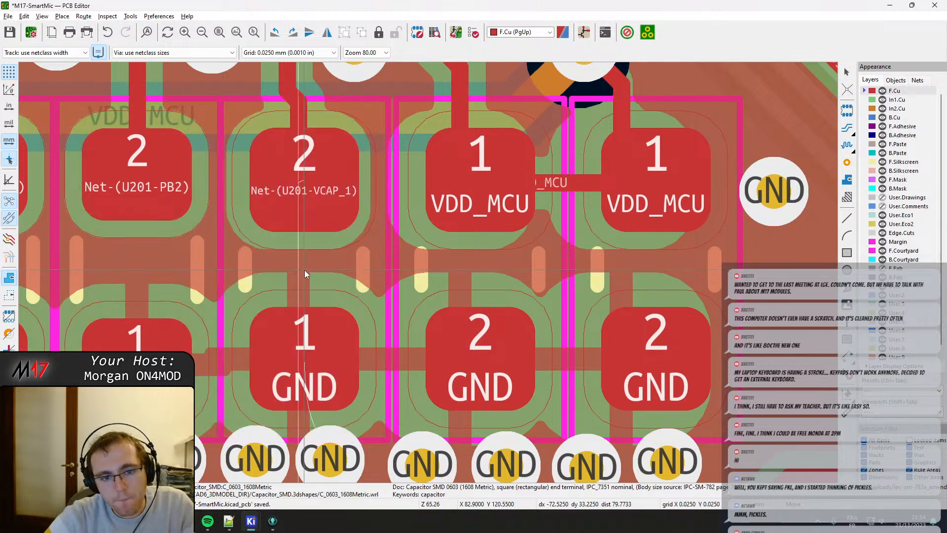
pyautogui.moveTo(304, 270); pyautogui.dragTo(342, 263, button='middle')
pyautogui.scroll(-2, 490, 258)
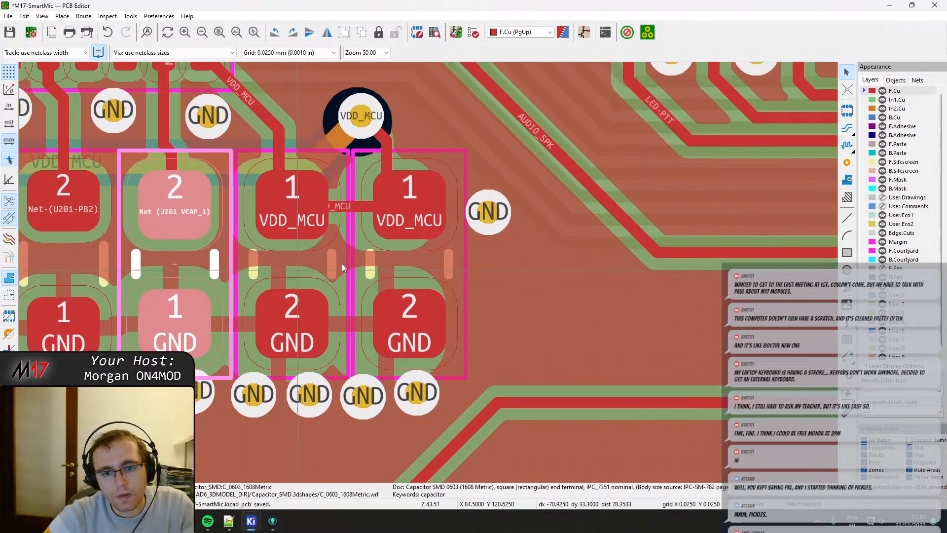
# Nudge both VDD_MCU capacitors and the VCAP_1 capacitor a little further right, keeping them level in the row.
pyautogui.click(412, 262)
pyautogui.click(406, 262)
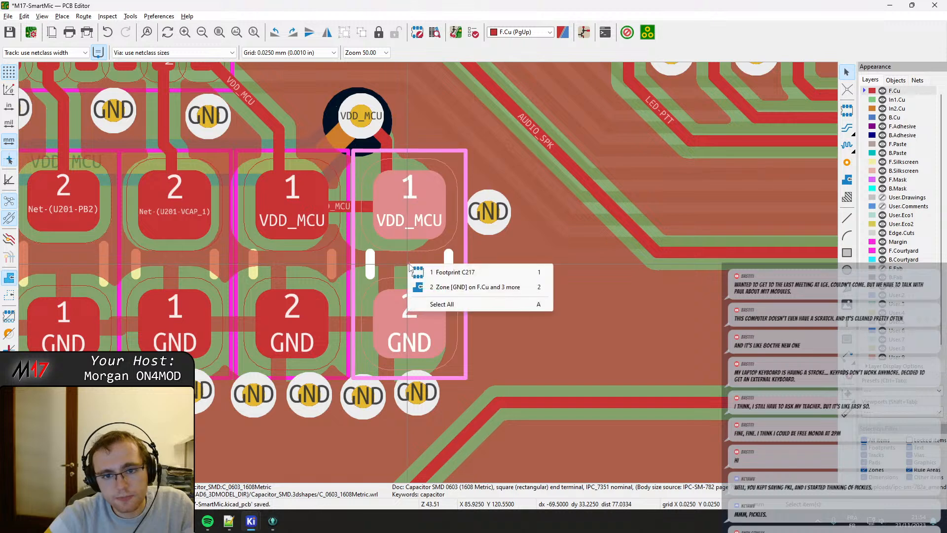
pyautogui.click(404, 263)
pyautogui.moveTo(403, 263); pyautogui.dragTo(415, 264)
pyautogui.click(306, 260)
pyautogui.moveTo(305, 261); pyautogui.dragTo(298, 268)
pyautogui.hscroll(-5, 403, 271)
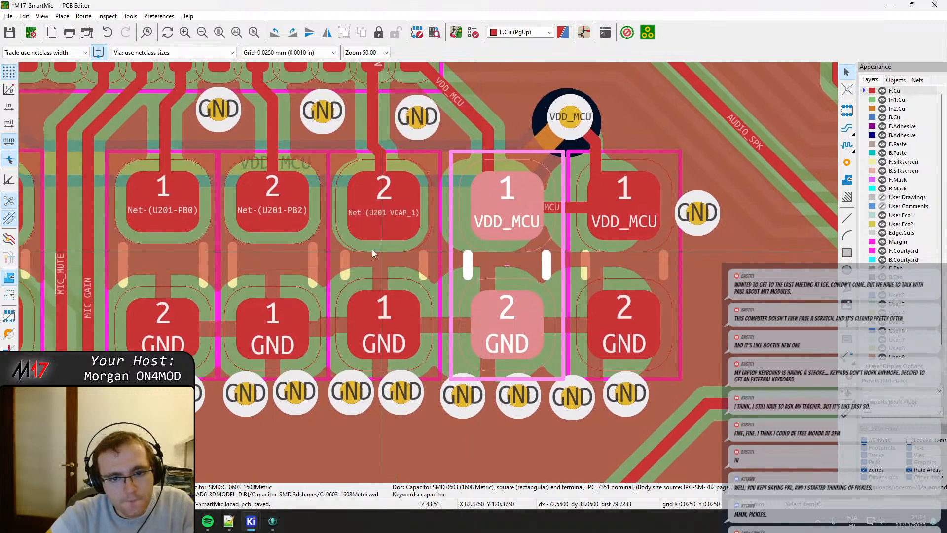
pyautogui.click(377, 257)
pyautogui.moveTo(377, 257); pyautogui.dragTo(374, 262)
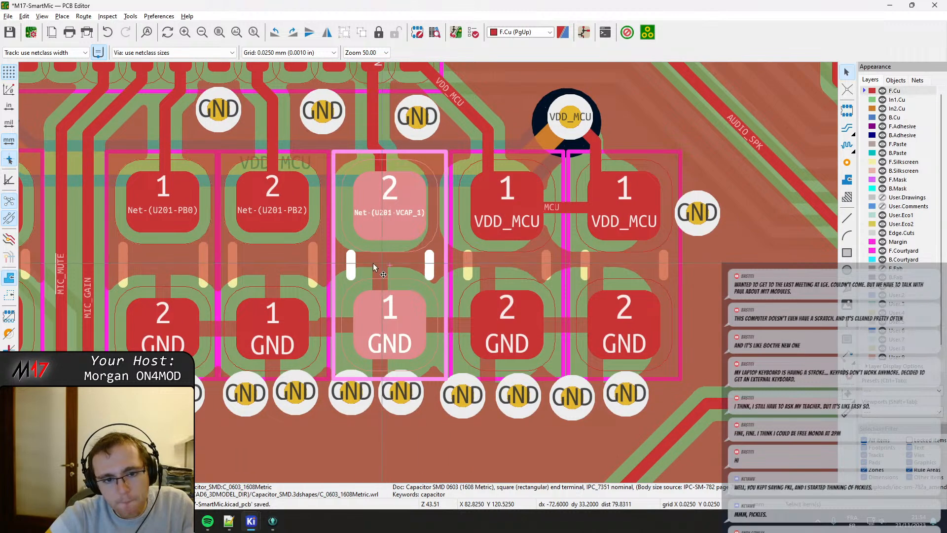
# Fine-tune the spacing by nudging the inner VDD_MCU capacitor, the VCAP_1 capacitor and the PB2 resistor right, and refill the zones.
pyautogui.click(246, 264)
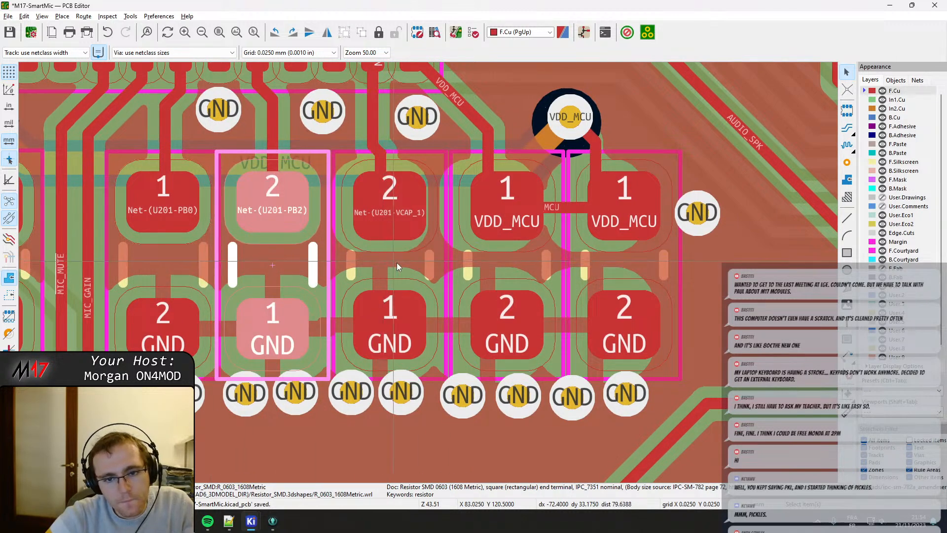
pyautogui.click(398, 267)
pyautogui.click(537, 266)
pyautogui.moveTo(505, 267); pyautogui.dragTo(509, 269)
pyautogui.click(391, 262)
pyautogui.moveTo(391, 262); pyautogui.dragTo(395, 262)
pyautogui.click(273, 262)
pyautogui.moveTo(273, 262); pyautogui.dragTo(280, 265)
pyautogui.scroll(-1, 279, 265)
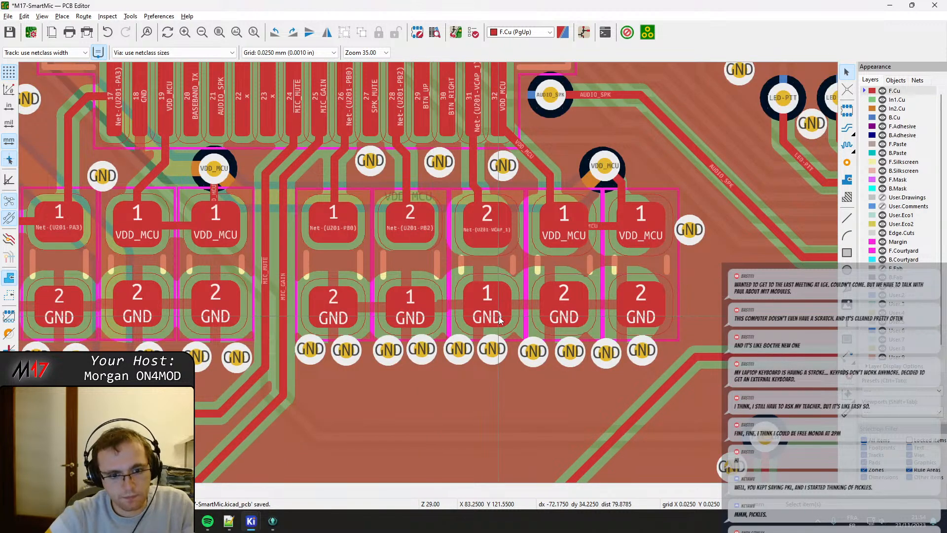
pyautogui.press('b')
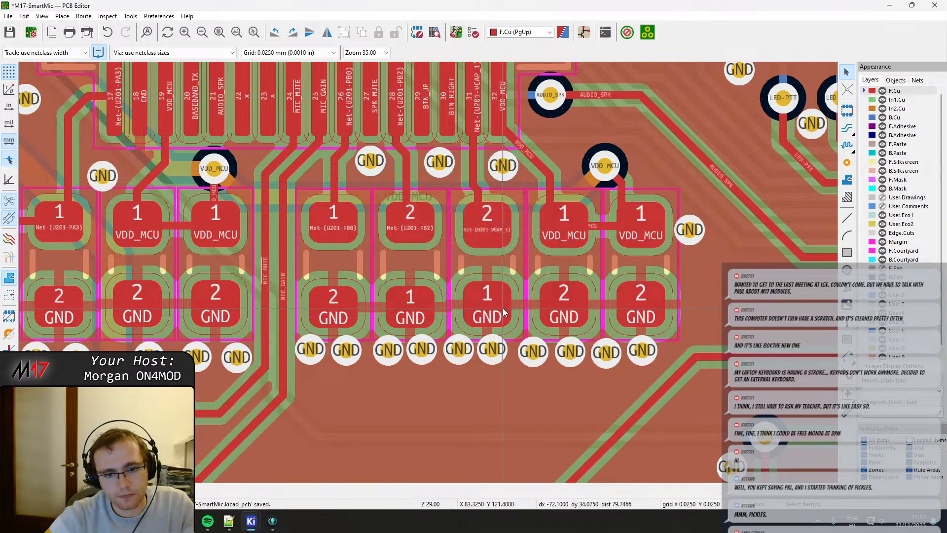
# Line up the GND vias below the PB0, PB2 and VCAP_1 parts in an evenly spaced row clear of the courtyards.
pyautogui.scroll(1, 481, 300)
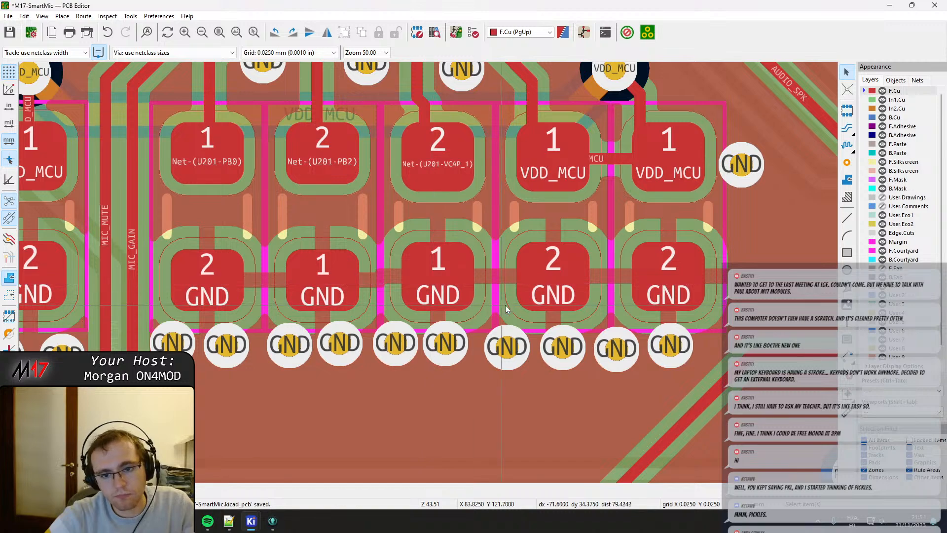
pyautogui.moveTo(174, 344); pyautogui.dragTo(269, 276, button='middle')
pyautogui.moveTo(269, 276); pyautogui.dragTo(328, 287)
pyautogui.moveTo(397, 288); pyautogui.dragTo(497, 291)
pyautogui.moveTo(541, 275); pyautogui.dragTo(552, 289)
pyautogui.scroll(2, 429, 269)
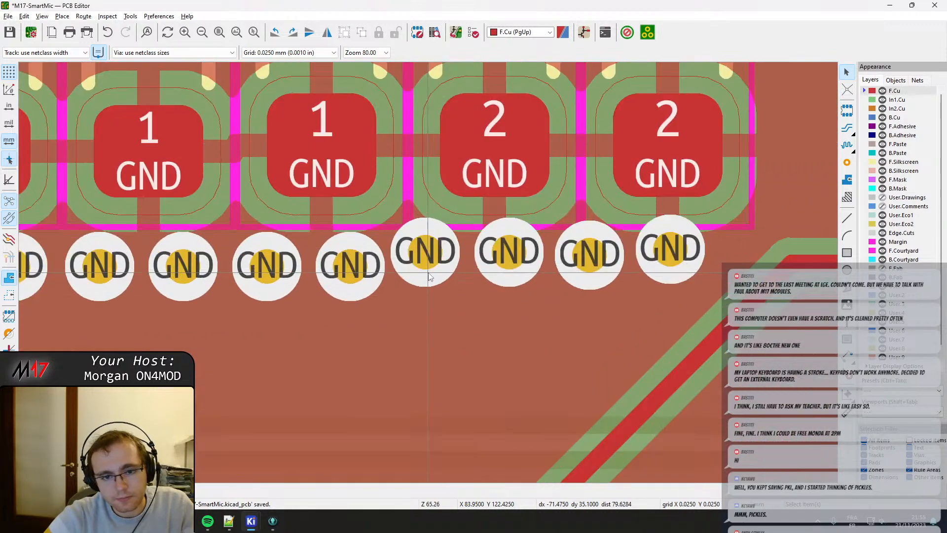
# Move the remaining GND vias below the two VDD_MCU capacitors down and right, clear of the courtyards and in line with the row.
pyautogui.moveTo(422, 246); pyautogui.dragTo(435, 261)
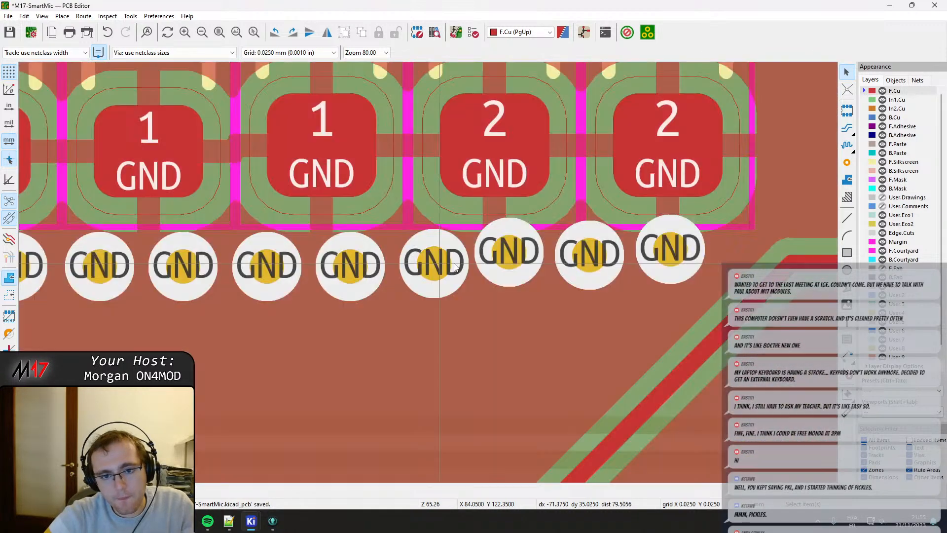
pyautogui.moveTo(509, 253)
pyautogui.mouseDown()
pyautogui.moveTo(525, 268)
pyautogui.moveTo(518, 270)
pyautogui.mouseUp()
pyautogui.moveTo(591, 246); pyautogui.dragTo(598, 263)
pyautogui.moveTo(667, 283); pyautogui.dragTo(443, 295, button='middle')
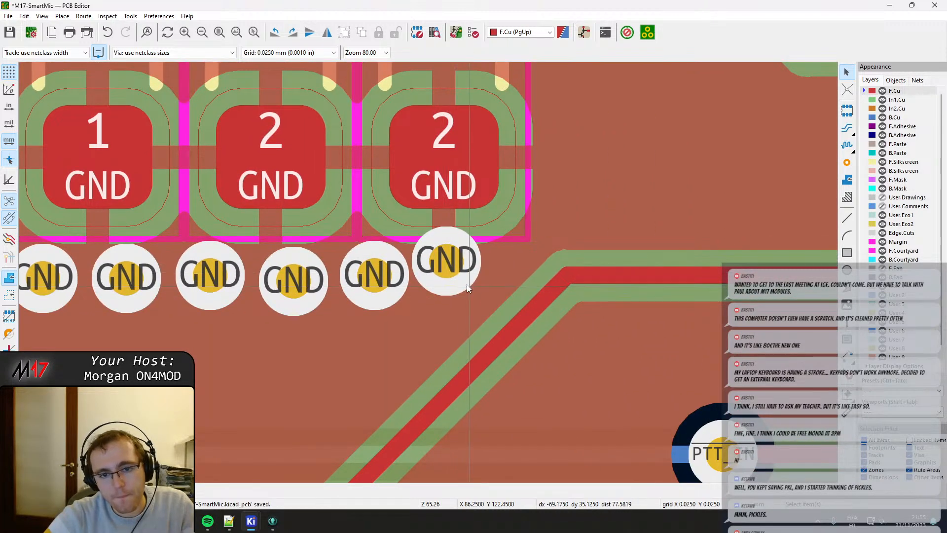
pyautogui.click(447, 262)
pyautogui.moveTo(447, 265); pyautogui.dragTo(466, 283)
pyautogui.scroll(-2, 446, 248)
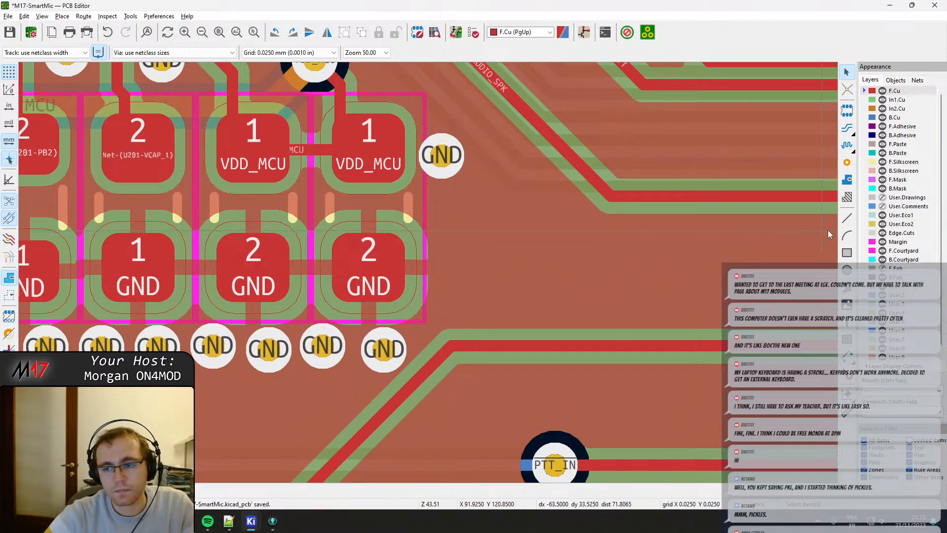
# Add a GND via to the right of the rightmost VDD_MCU capacitor's GND pad.
pyautogui.click(846, 163)
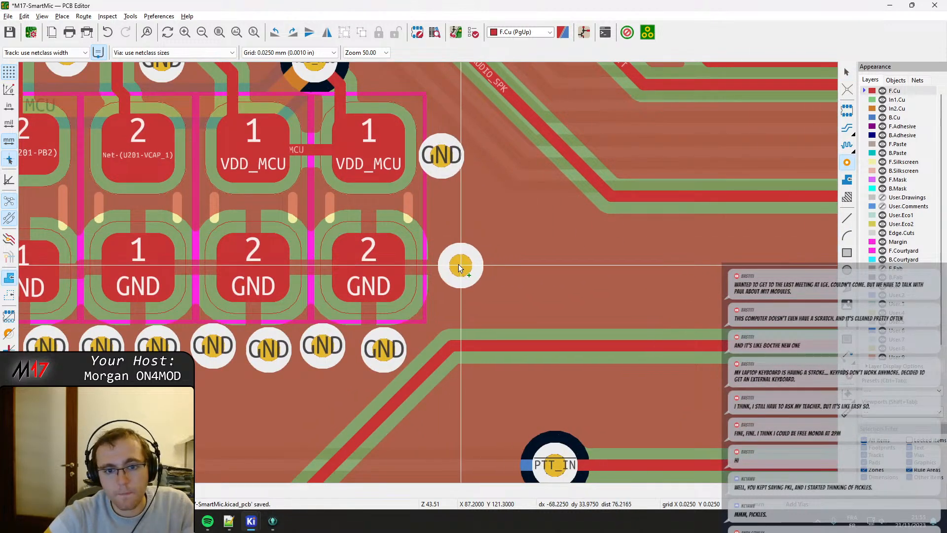
pyautogui.click(456, 264)
pyautogui.scroll(-1, 430, 274)
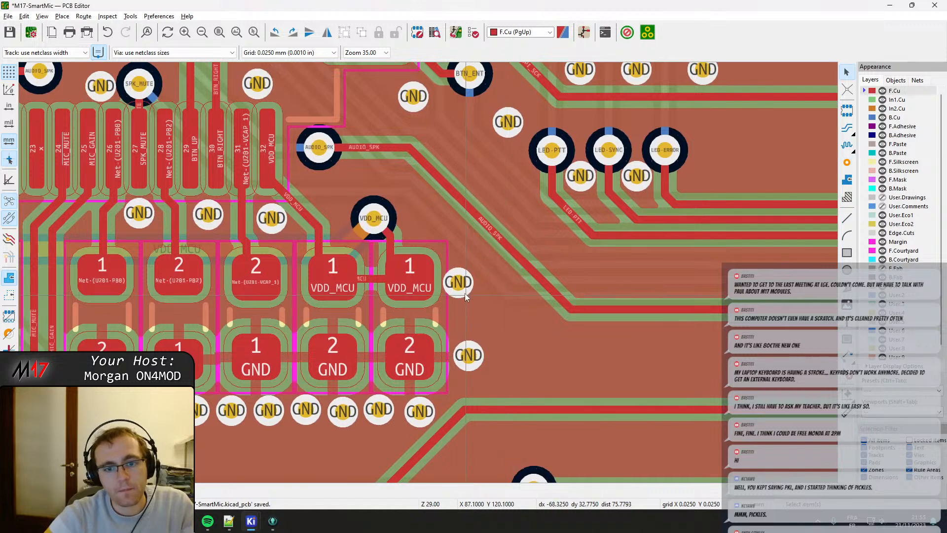
pyautogui.press('Escape')
pyautogui.scroll(3, 389, 272)
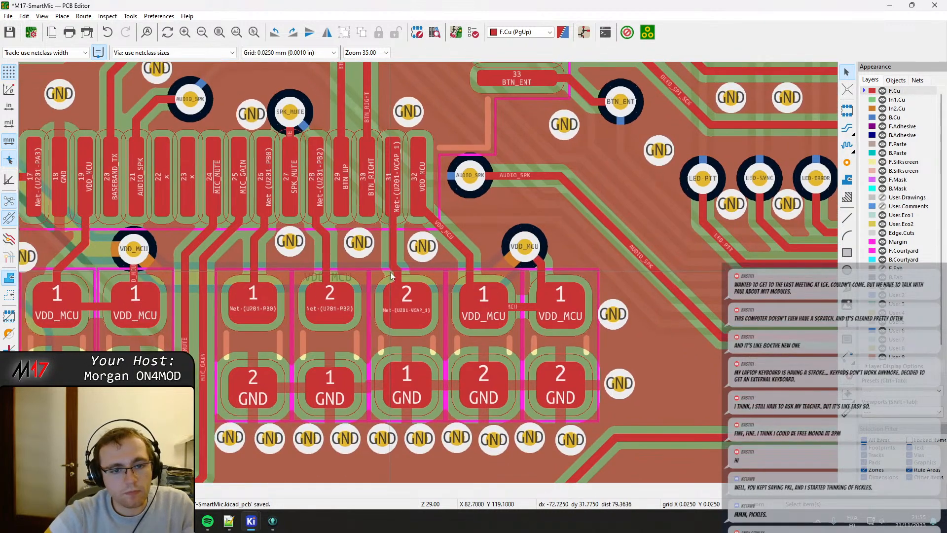
pyautogui.scroll(-5, 434, 295)
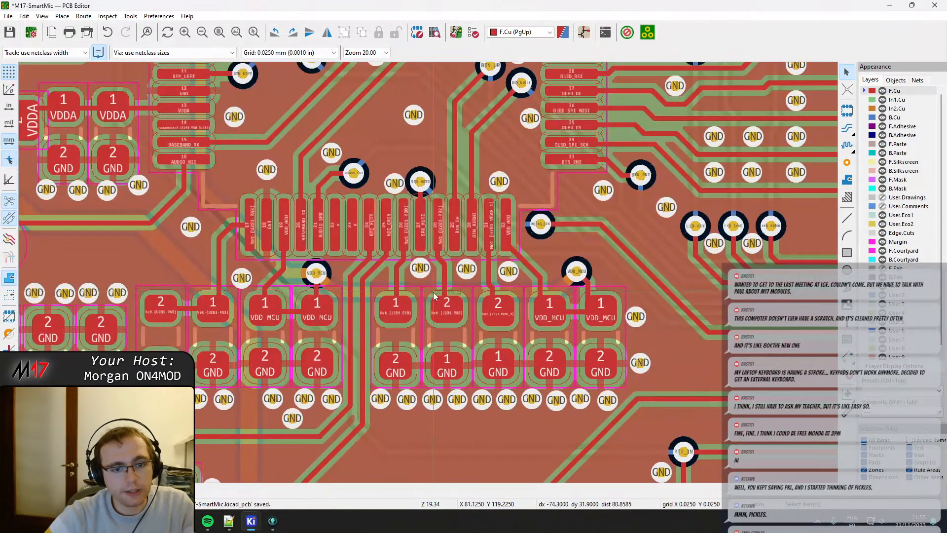
pyautogui.moveTo(372, 324); pyautogui.dragTo(589, 239, button='middle')
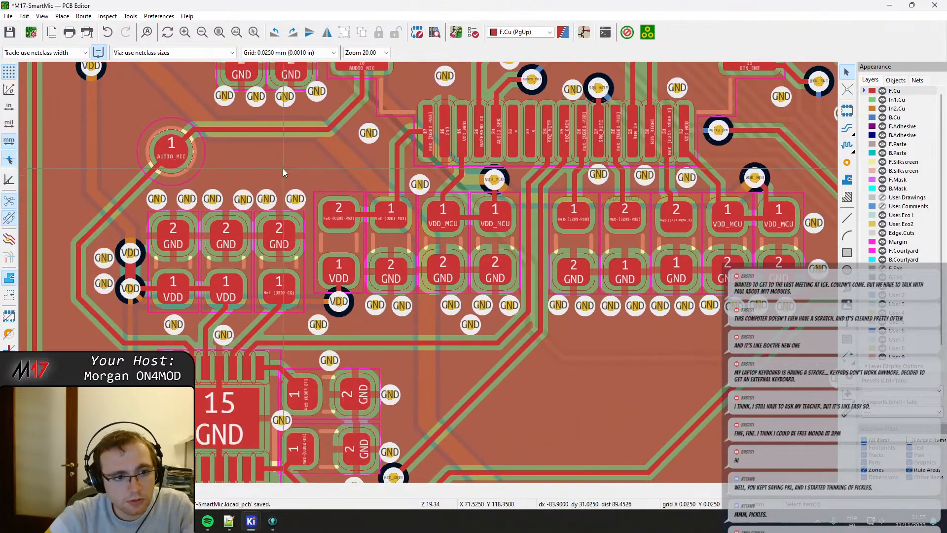
# Move the VDDA capacitor nearest U201 slightly right so its courtyard separates from the neighbouring VDDA capacitor.
pyautogui.moveTo(279, 123); pyautogui.dragTo(394, 330, button='middle')
pyautogui.scroll(2, 374, 326)
pyautogui.moveTo(285, 187); pyautogui.dragTo(599, 344, button='middle')
pyautogui.scroll(-2, 541, 242)
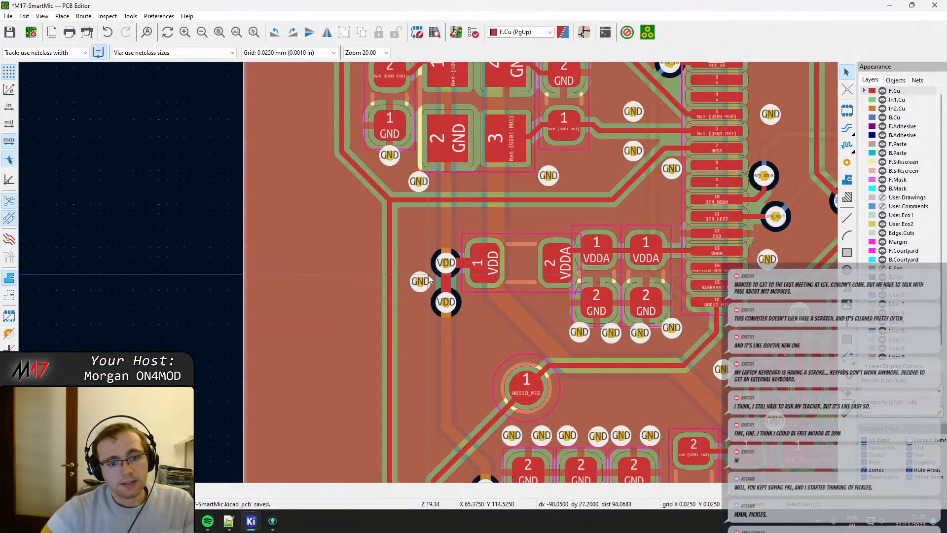
pyautogui.moveTo(460, 290); pyautogui.dragTo(435, 280, button='middle')
pyautogui.moveTo(550, 263); pyautogui.dragTo(396, 245, button='middle')
pyautogui.scroll(2, 349, 208)
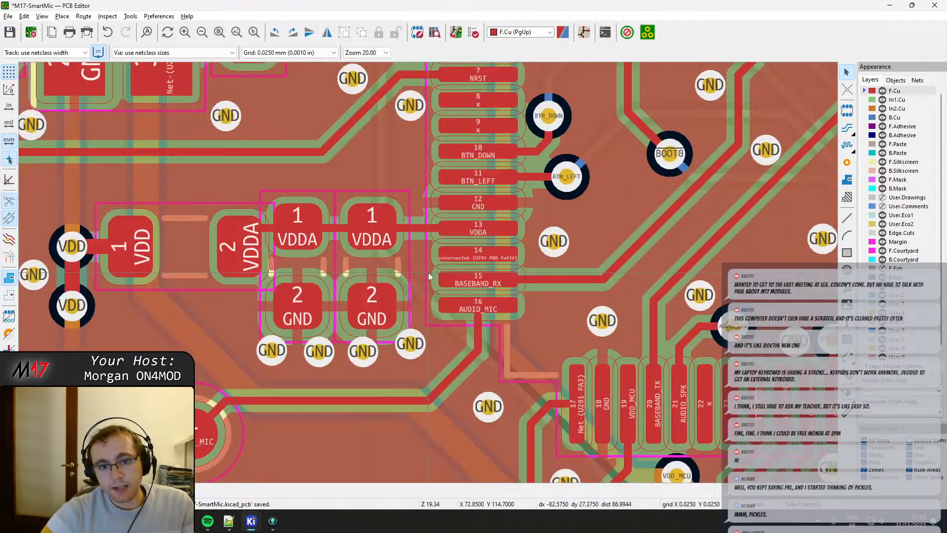
pyautogui.click(349, 209)
pyautogui.moveTo(348, 208)
pyautogui.mouseDown()
pyautogui.moveTo(363, 206)
pyautogui.moveTo(354, 211)
pyautogui.mouseUp()
pyautogui.moveTo(303, 310); pyautogui.dragTo(291, 236, button='middle')
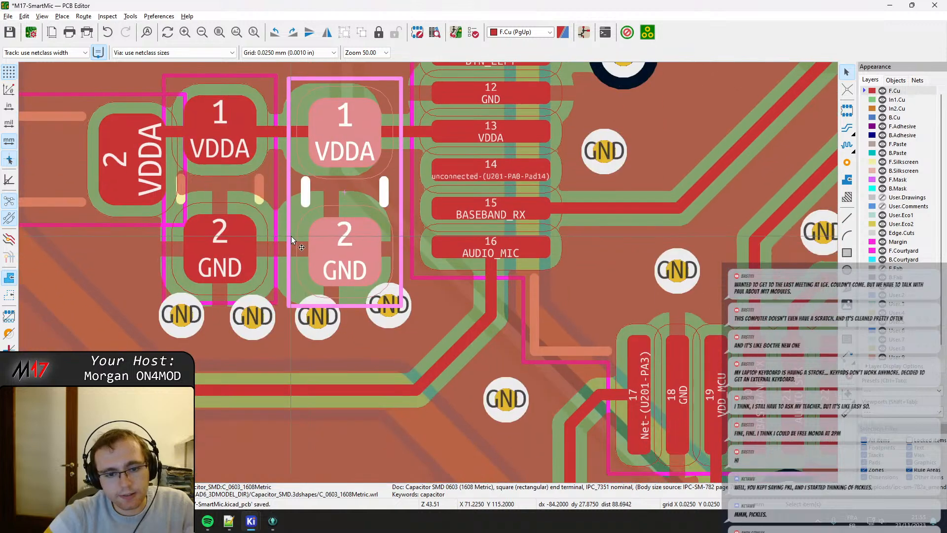
# Move the four GND vias below the two VDDA capacitors down and right, clear of the capacitor courtyards.
pyautogui.click(385, 312)
pyautogui.moveTo(387, 313); pyautogui.dragTo(409, 326)
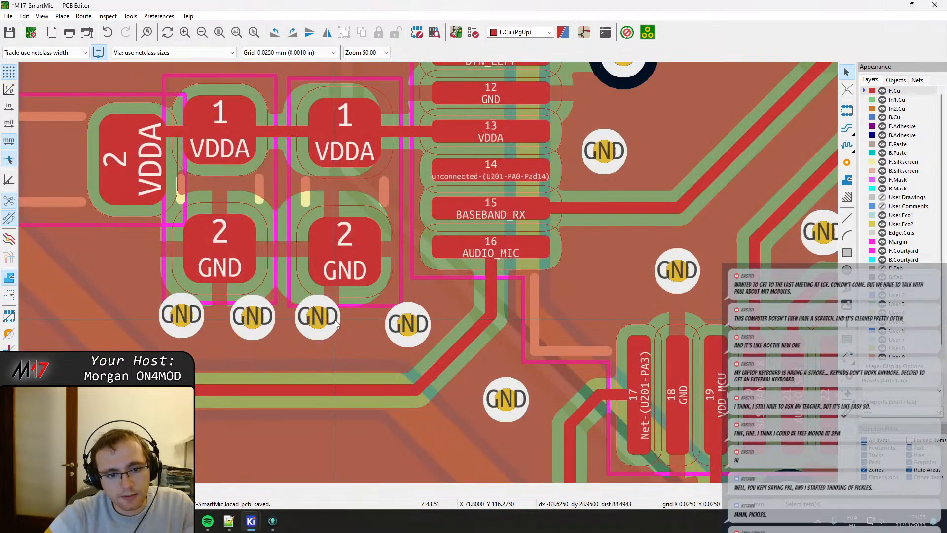
pyautogui.click(318, 318)
pyautogui.moveTo(318, 318); pyautogui.dragTo(323, 332)
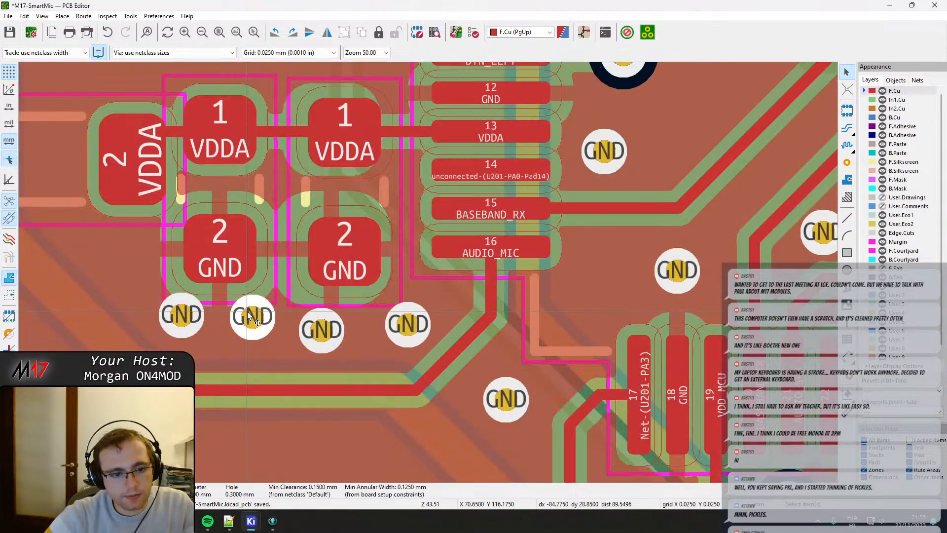
pyautogui.moveTo(252, 315); pyautogui.dragTo(267, 331)
pyautogui.moveTo(187, 310); pyautogui.dragTo(195, 333)
# Move the left VDDA capacitor right, close beside its neighbour, and nudge the VDD/VDDA inductor slightly left.
pyautogui.moveTo(233, 281); pyautogui.dragTo(240, 312, button='middle')
pyautogui.click(247, 234)
pyautogui.press('m')
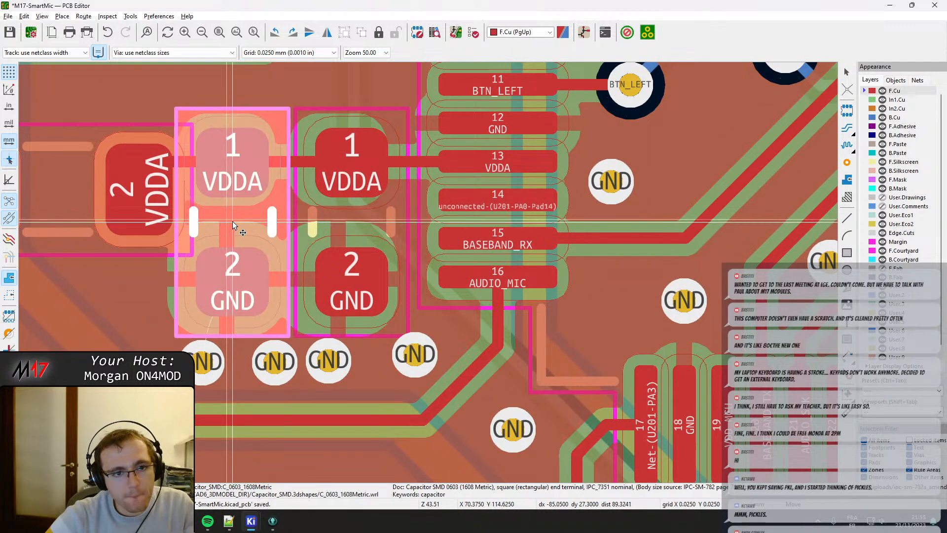
pyautogui.click(235, 221)
pyautogui.moveTo(205, 237); pyautogui.dragTo(428, 273, button='middle')
pyautogui.click(319, 231)
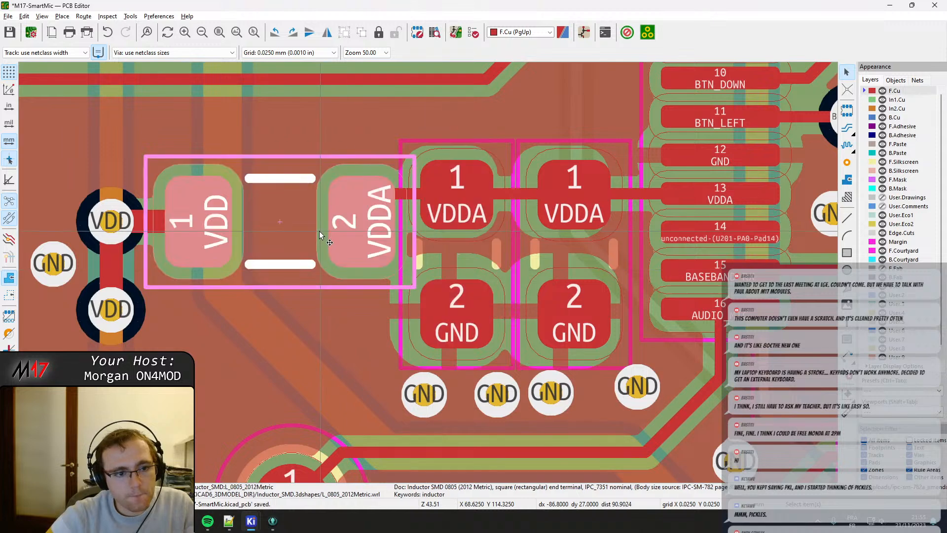
pyautogui.press('m')
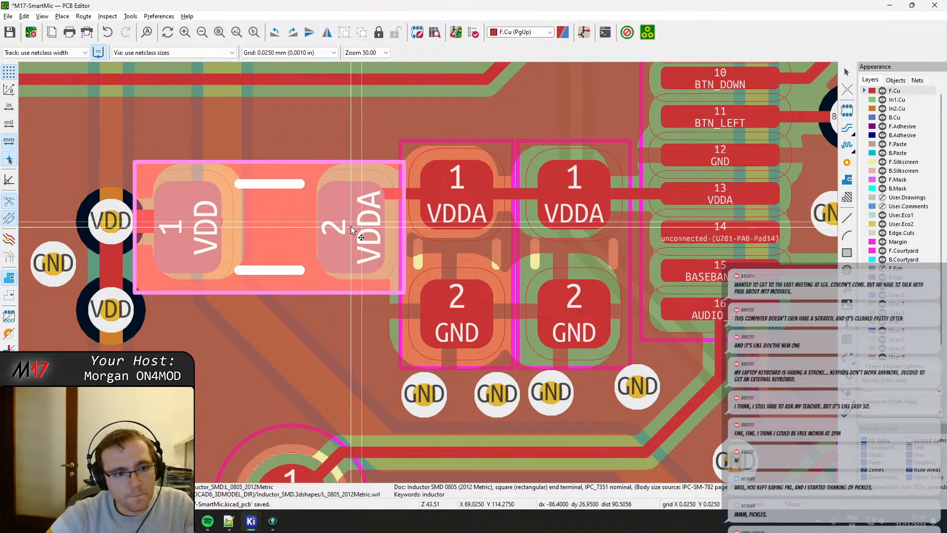
pyautogui.click(357, 225)
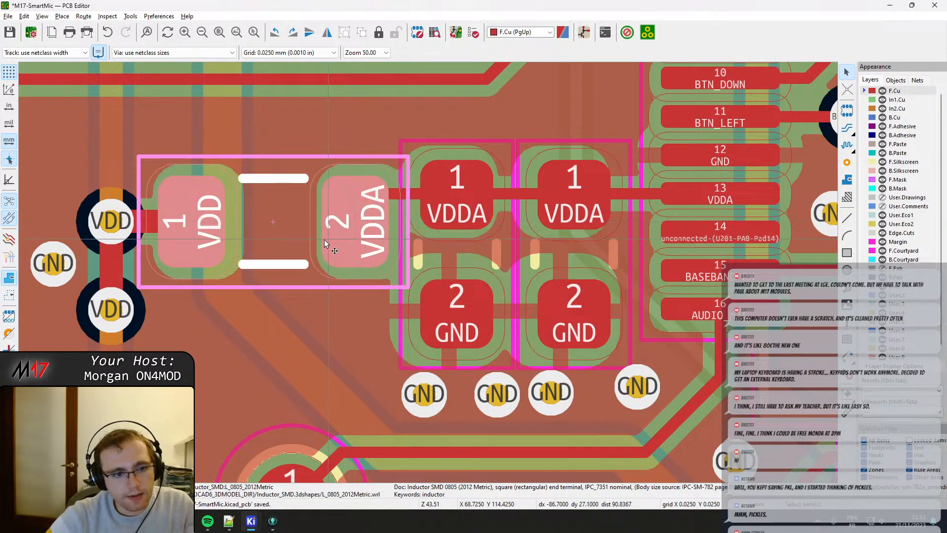
pyautogui.scroll(-2, 428, 272)
pyautogui.scroll(2, 427, 272)
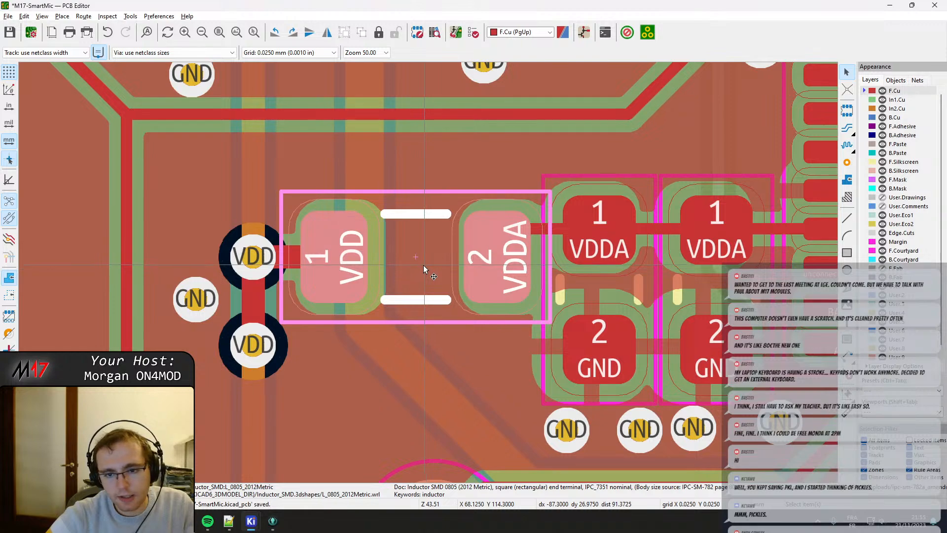
pyautogui.scroll(-2, 423, 265)
pyautogui.scroll(-5, 445, 264)
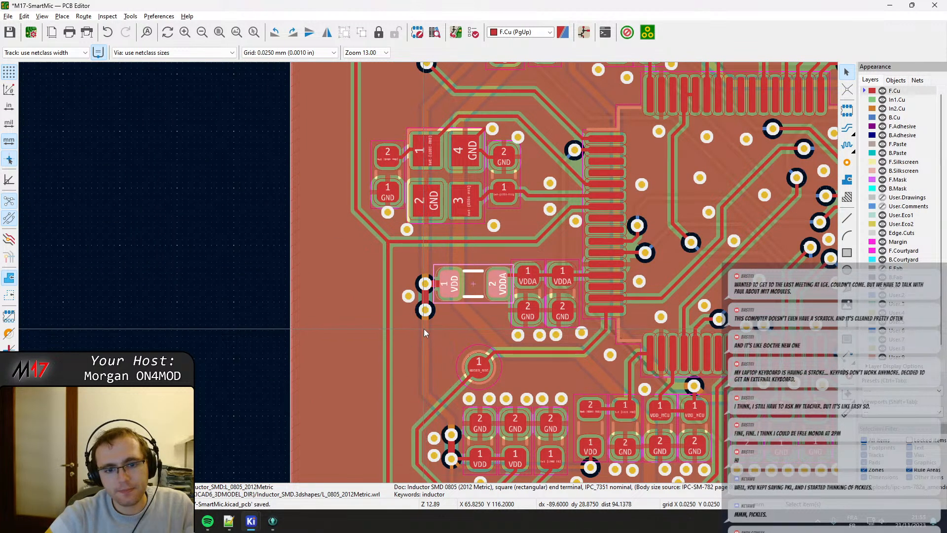
# Shift the two VDD vias beside the inductor and their connecting track left, and delete the leftover inner-layer VDD segment between their old positions.
pyautogui.scroll(7, 424, 329)
pyautogui.click(434, 210)
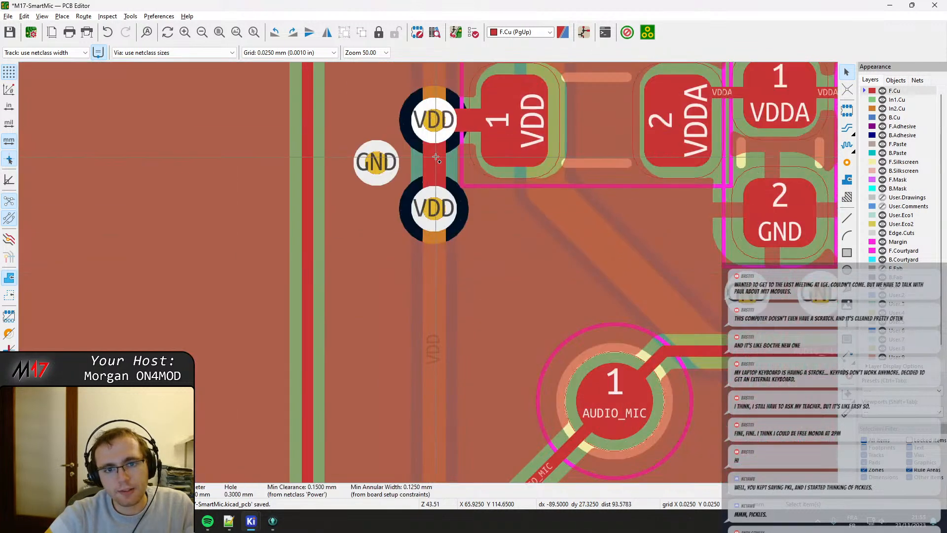
pyautogui.keyDown('shift'); pyautogui.click(419, 207); pyautogui.keyUp('shift')
pyautogui.press('m')
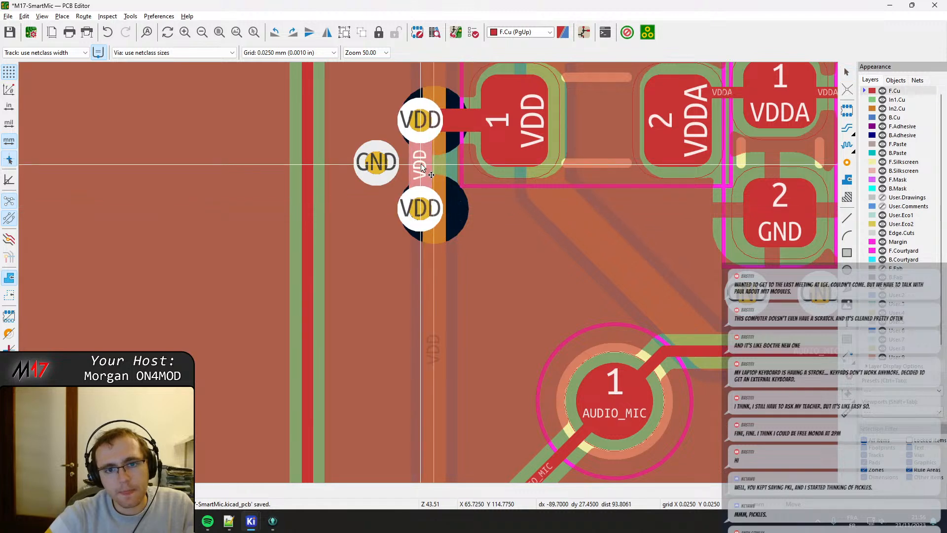
pyautogui.click(419, 164)
pyautogui.click(437, 178)
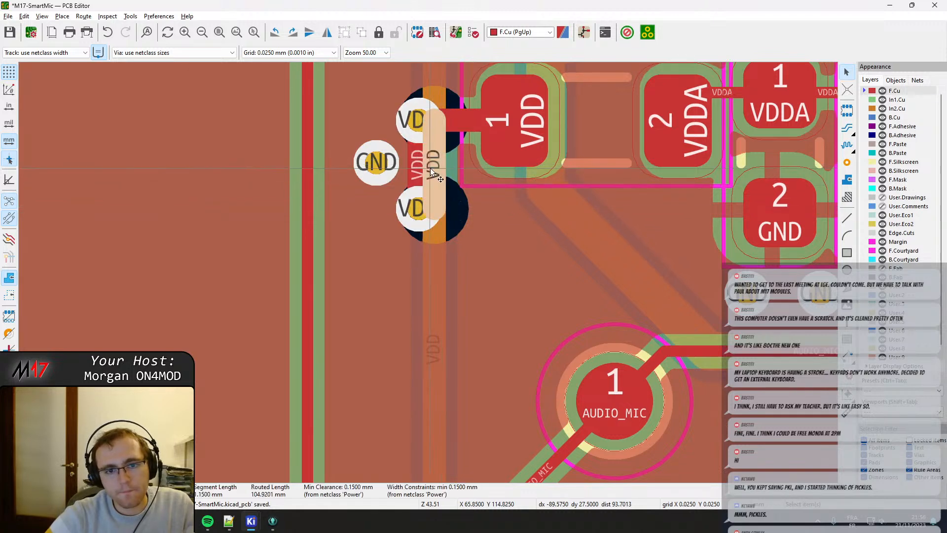
pyautogui.press('Delete')
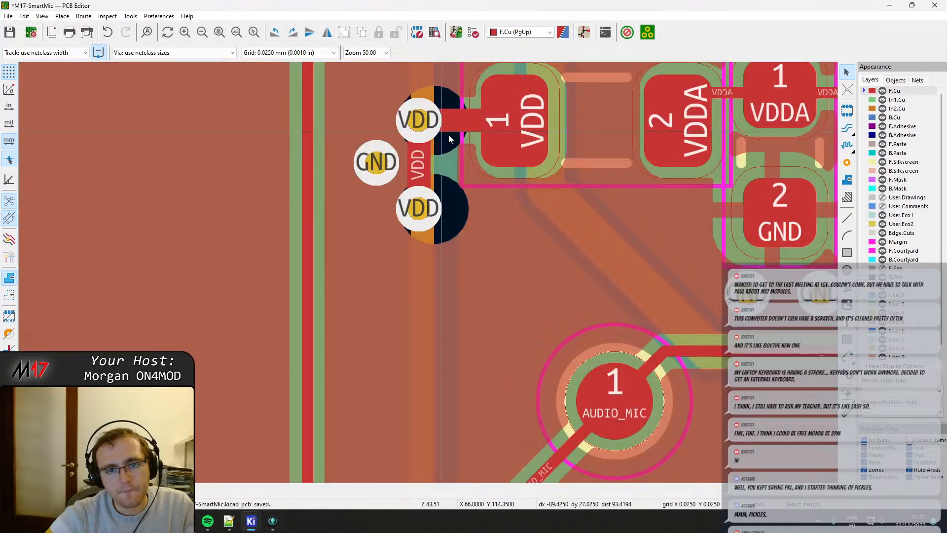
# Shift the VDD/VDDA inductor left until its courtyard clears the left VDDA capacitor, and refill the zones.
pyautogui.moveTo(596, 122); pyautogui.dragTo(451, 232, button='middle')
pyautogui.click(455, 235)
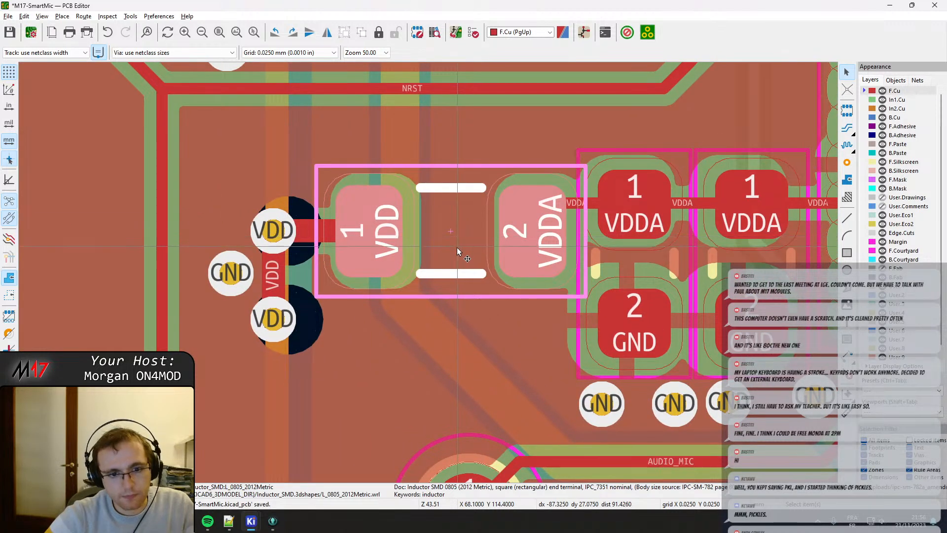
pyautogui.press('m')
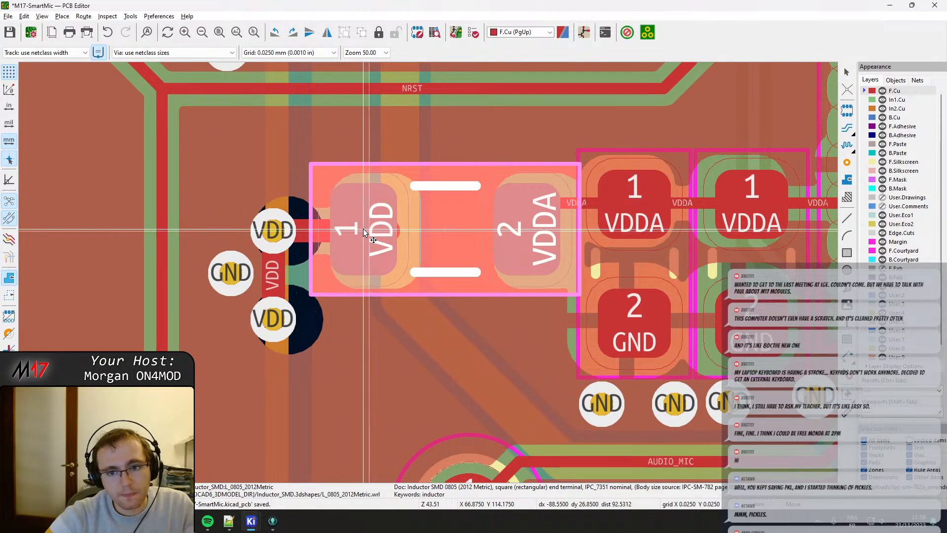
pyautogui.click(358, 234)
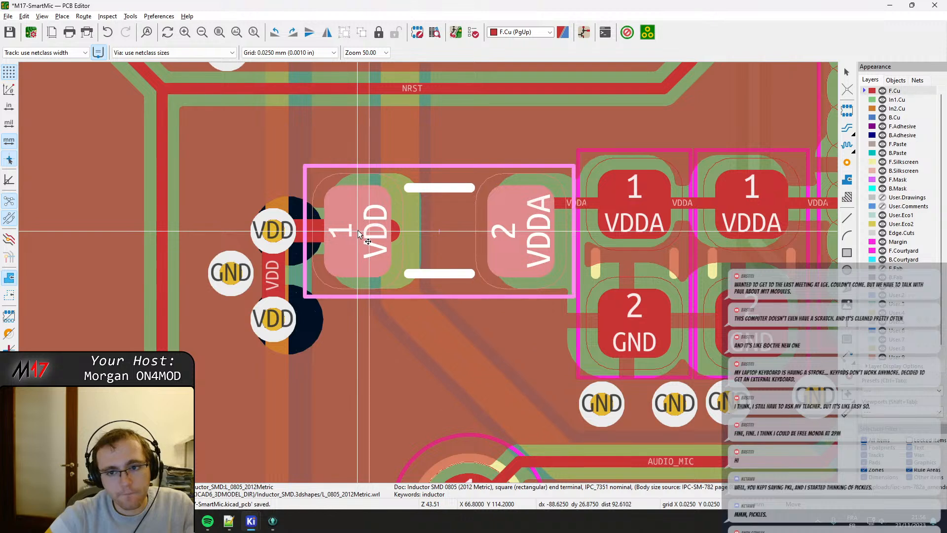
pyautogui.click(355, 231)
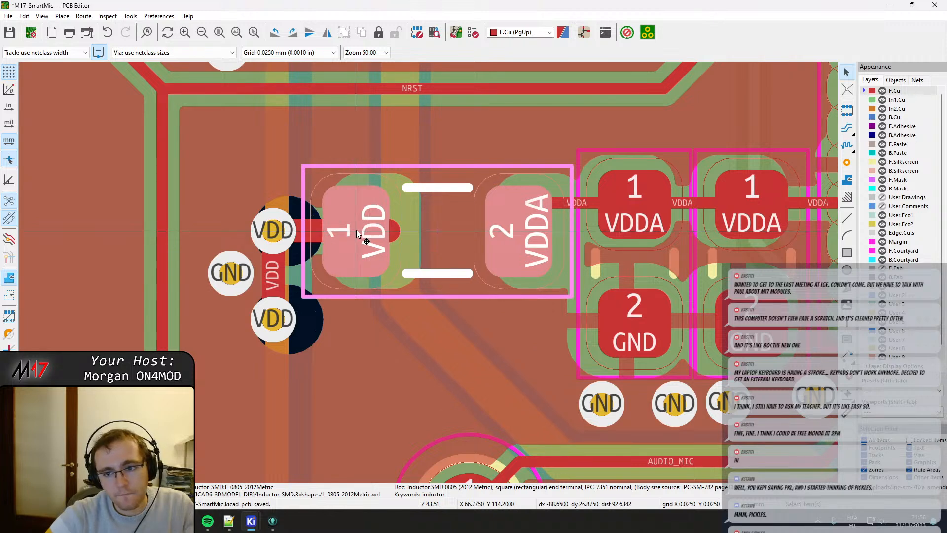
pyautogui.moveTo(601, 265); pyautogui.dragTo(337, 274, button='middle')
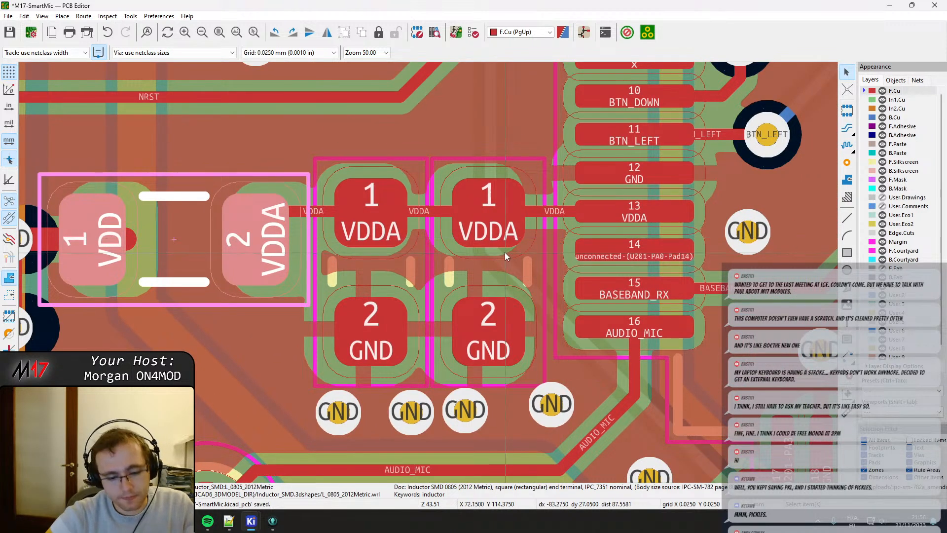
pyautogui.press('b')
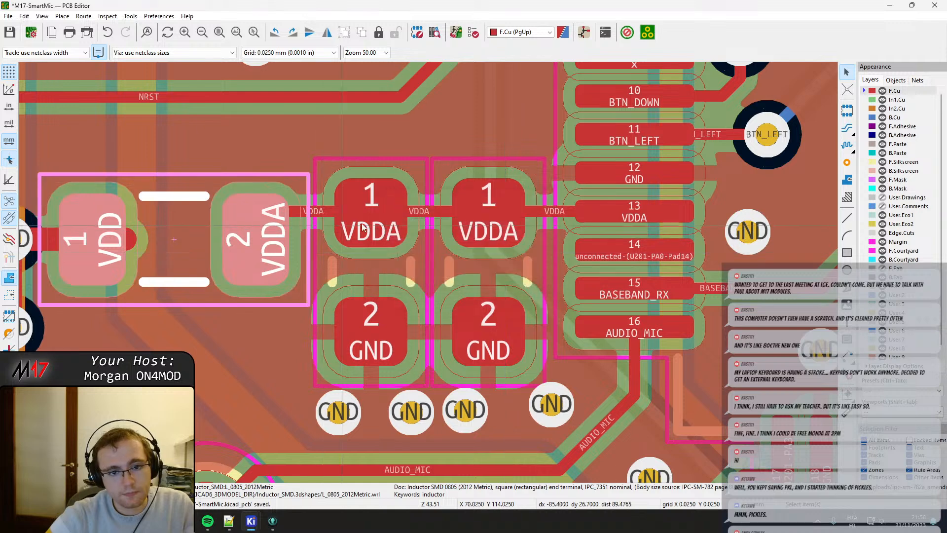
pyautogui.press('Escape')
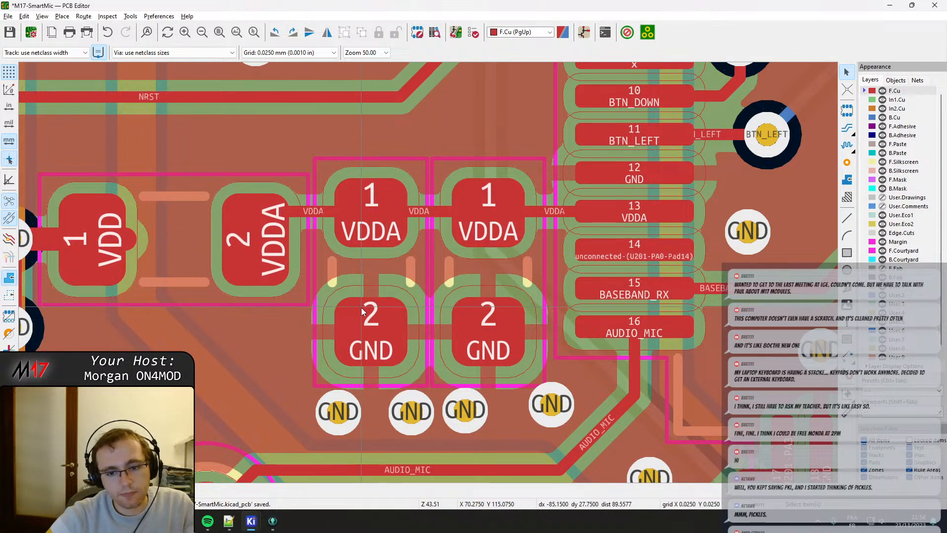
# Nudge the left GND via below the right VDDA capacitor slightly down, and shorten the VDD track to end inside the inductor's pad 1.
pyautogui.click(463, 412)
pyautogui.moveTo(464, 411); pyautogui.dragTo(464, 417)
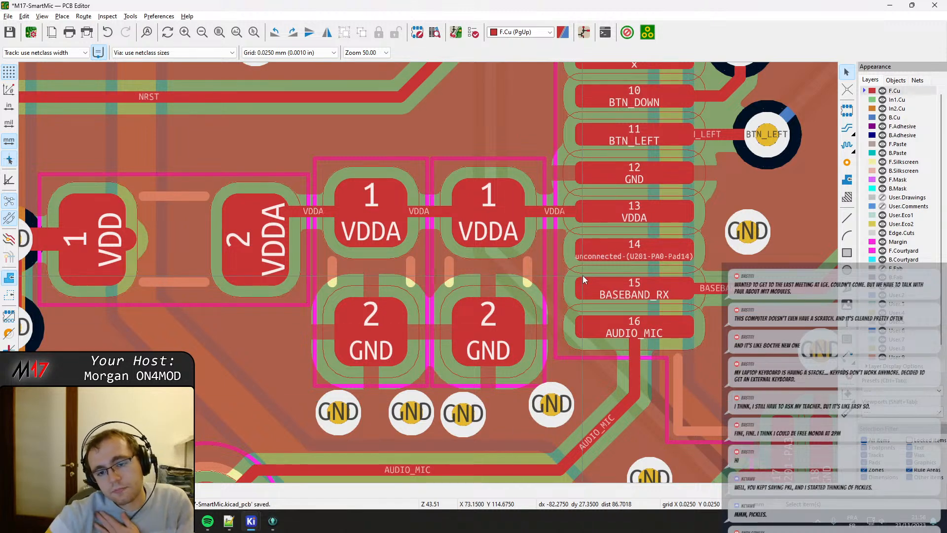
pyautogui.scroll(-3, 582, 275)
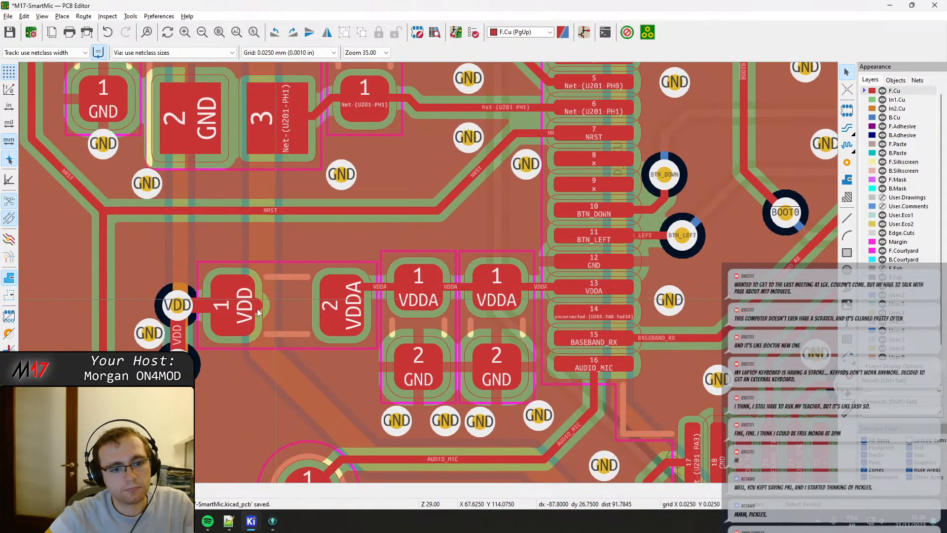
pyautogui.click(258, 306)
pyautogui.click(267, 314)
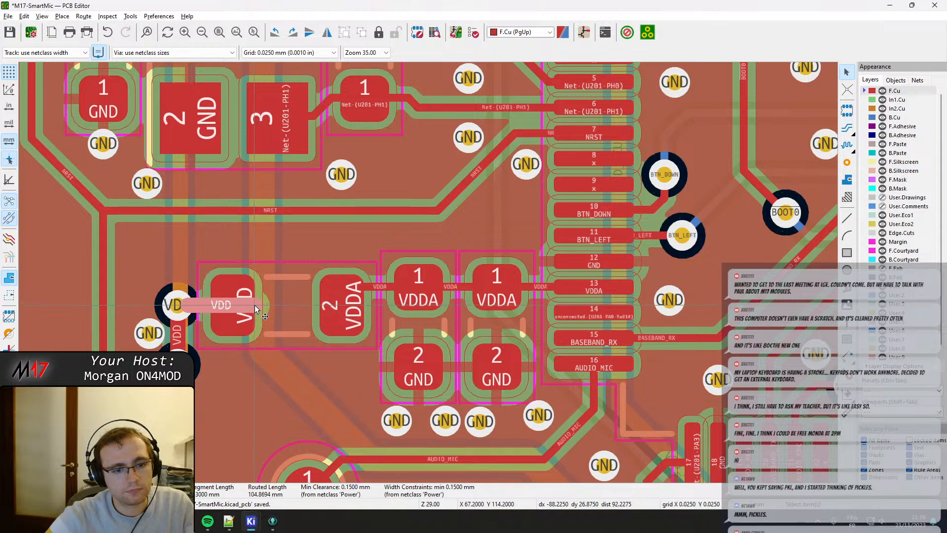
pyautogui.moveTo(254, 305); pyautogui.dragTo(177, 307)
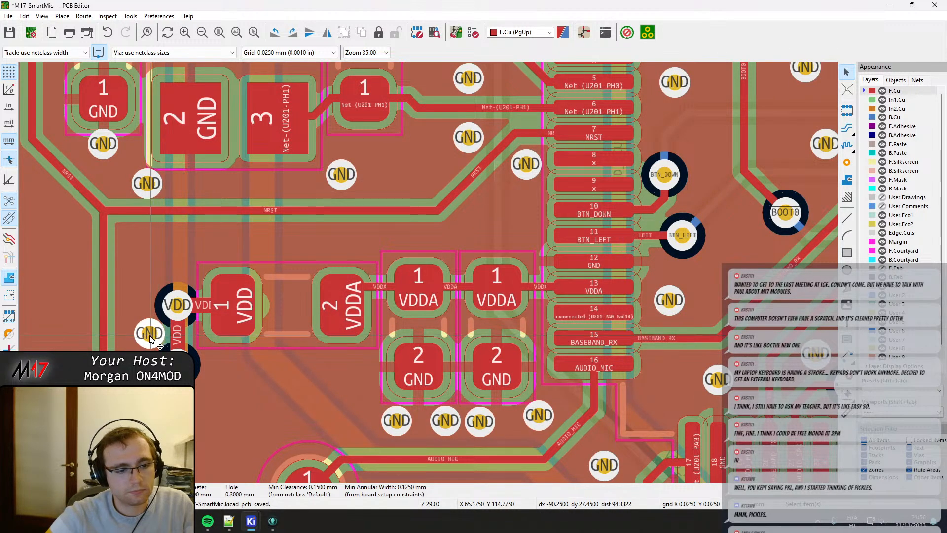
# Move the GND via beside the VDD via pair down and left, and add a second GND via aligned vertically above it.
pyautogui.moveTo(150, 340); pyautogui.dragTo(146, 339)
pyautogui.scroll(5, 153, 338)
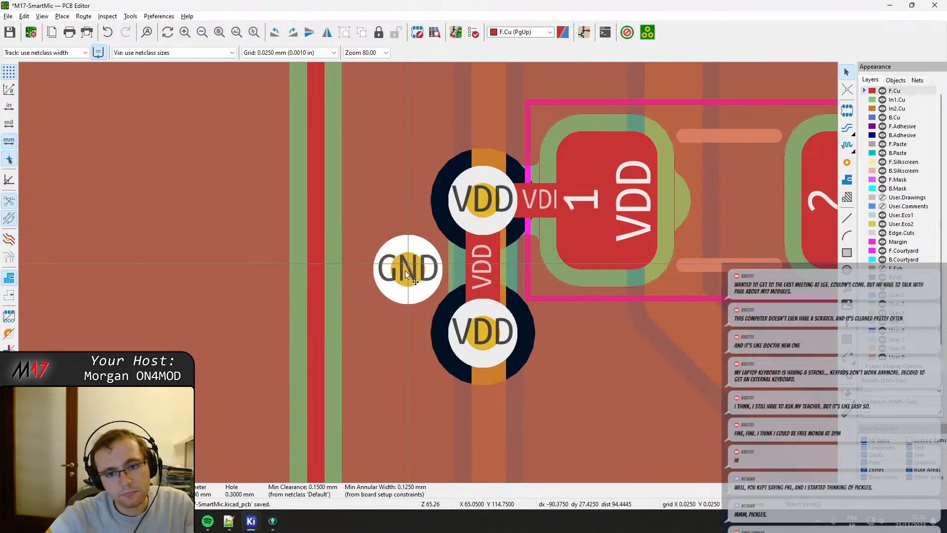
pyautogui.moveTo(404, 271); pyautogui.dragTo(385, 318)
pyautogui.click(847, 163)
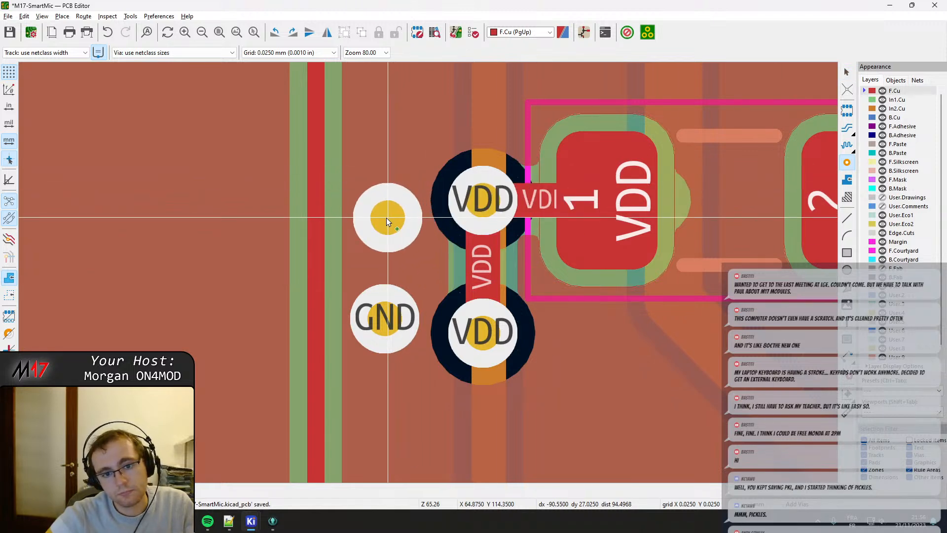
pyautogui.click(386, 217)
pyautogui.press('Escape')
pyautogui.click(386, 318)
pyautogui.press('m')
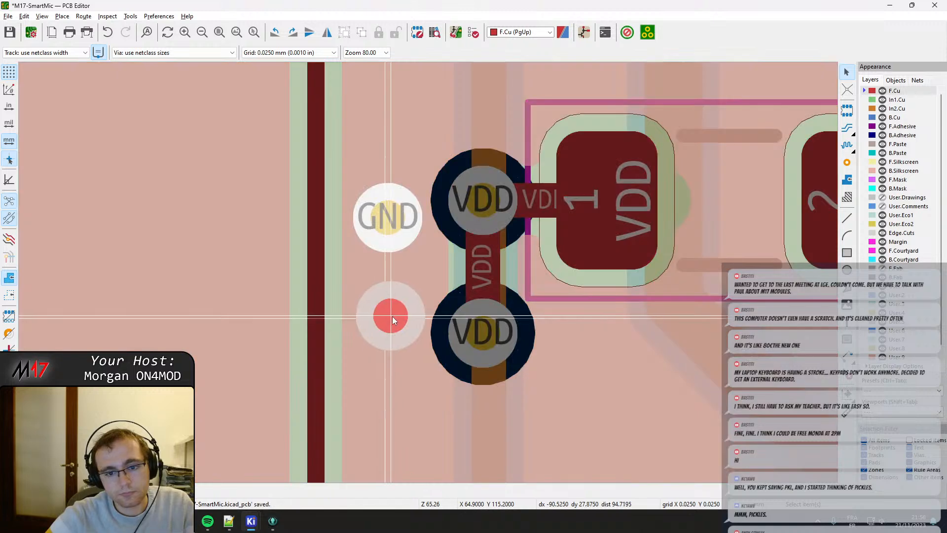
pyautogui.click(386, 315)
pyautogui.scroll(-5, 426, 289)
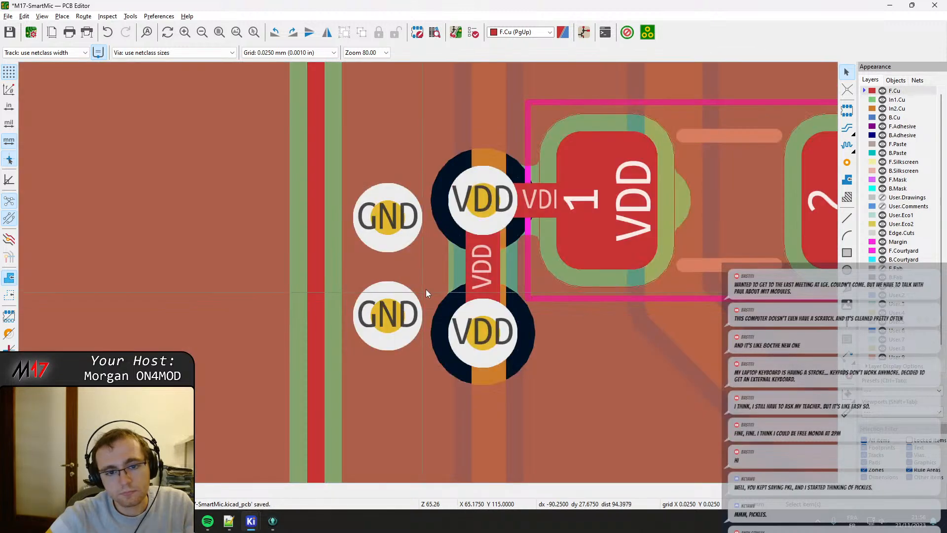
# Save the board and refill the copper zones.
pyautogui.hotkey('ctrl', 's')
pyautogui.press('b')
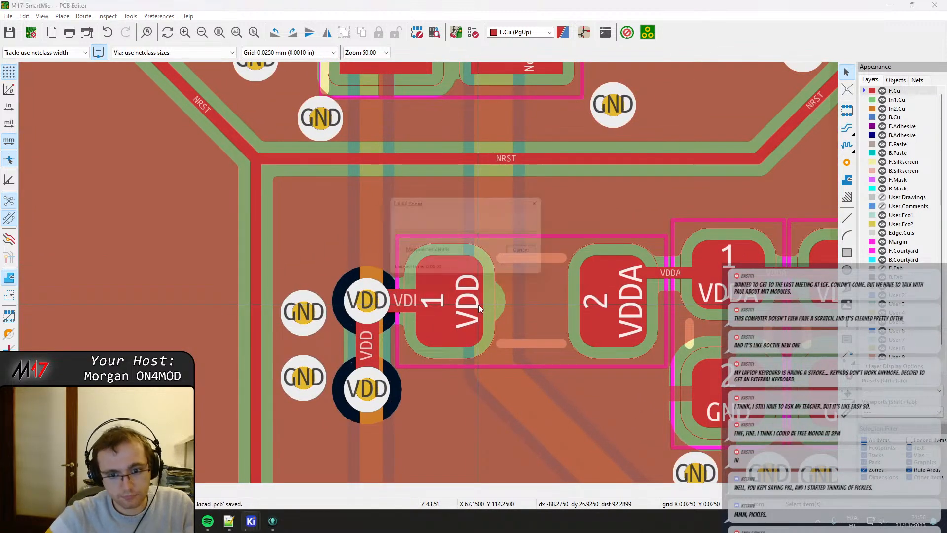
pyautogui.scroll(-4, 388, 224)
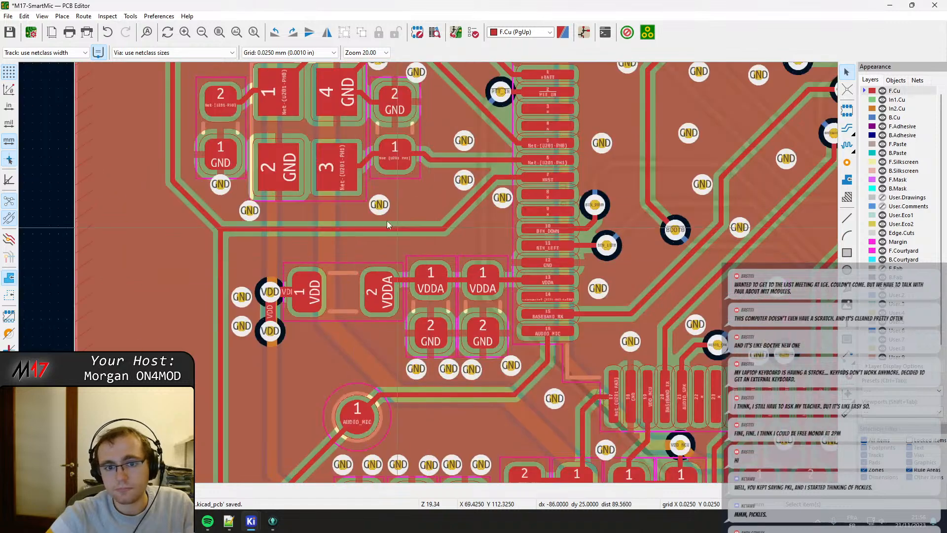
# Move the rightmost VDD_MCU capacitor above U201 slightly right to separate its courtyard from the neighbouring capacitor.
pyautogui.moveTo(352, 173); pyautogui.dragTo(384, 321, button='middle')
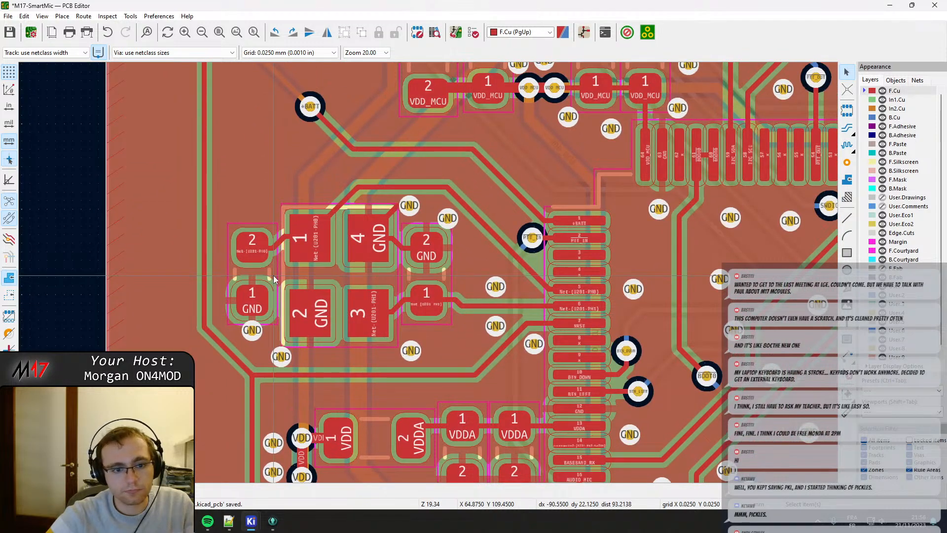
pyautogui.moveTo(480, 205); pyautogui.dragTo(318, 389, button='middle')
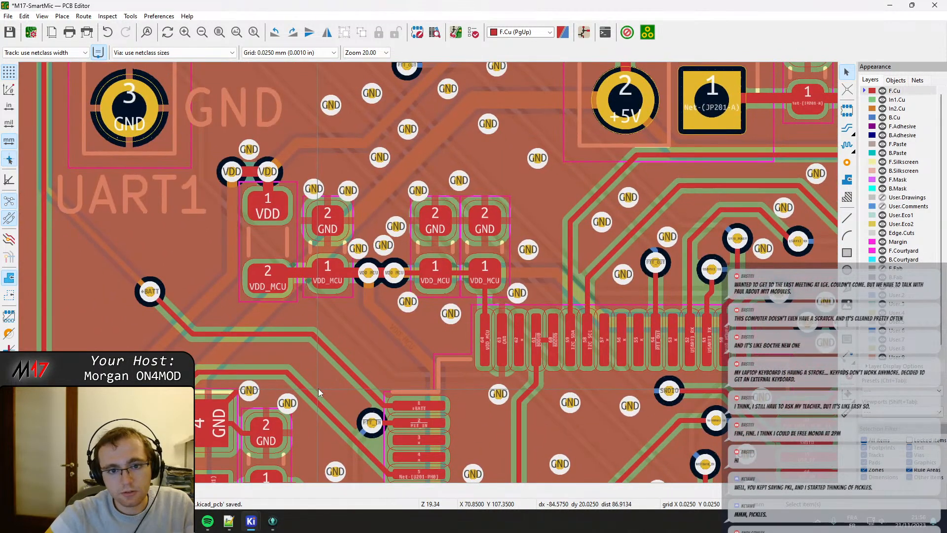
pyautogui.moveTo(505, 291); pyautogui.dragTo(428, 294, button='middle')
pyautogui.scroll(4, 428, 295)
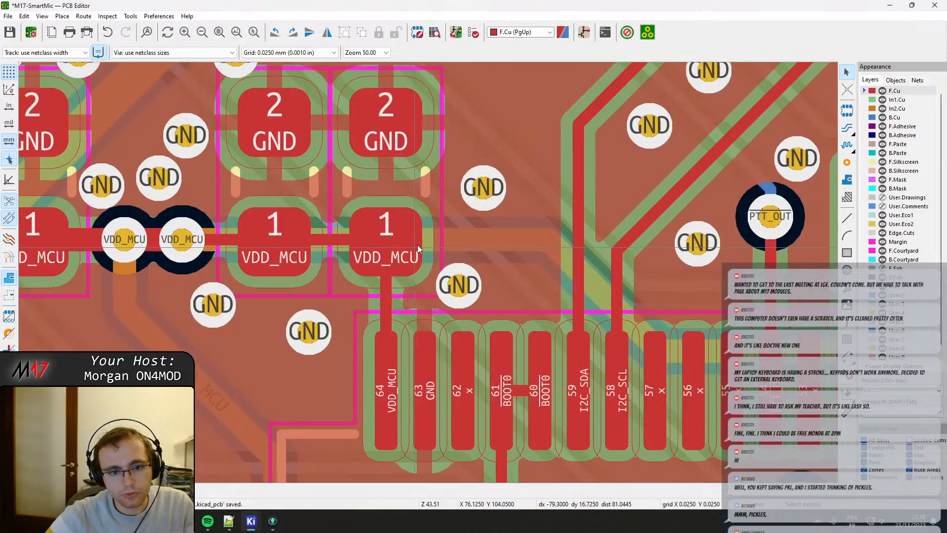
pyautogui.click(434, 242)
pyautogui.click(435, 266)
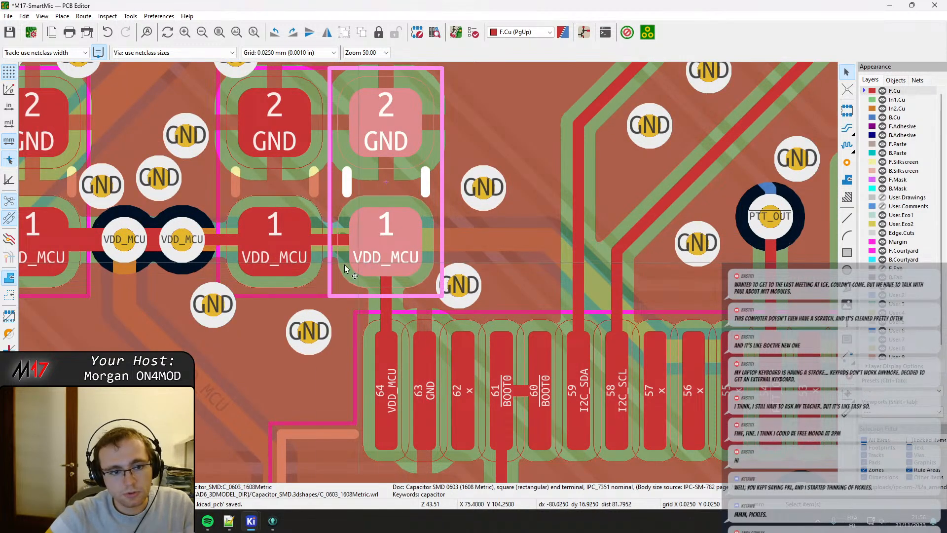
pyautogui.moveTo(374, 257); pyautogui.dragTo(314, 301, button='middle')
pyautogui.press('m')
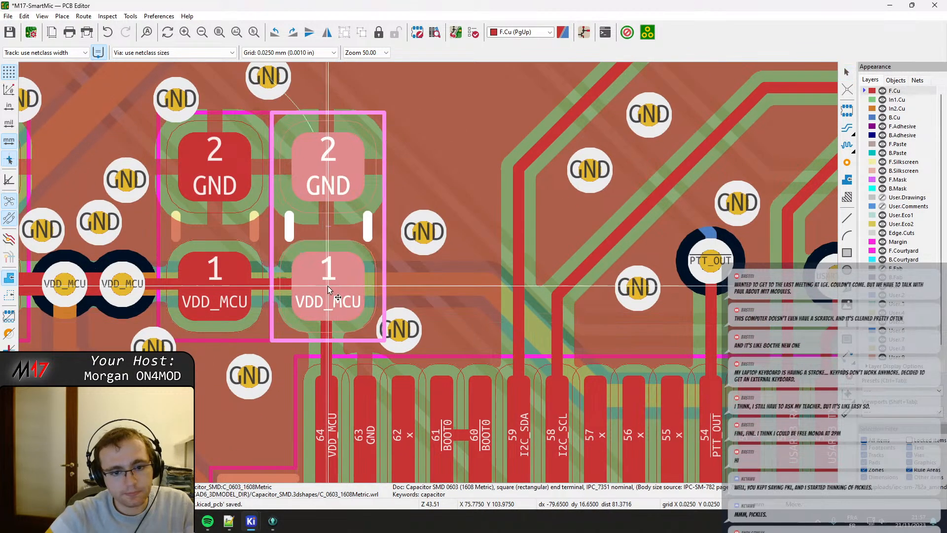
pyautogui.click(330, 286)
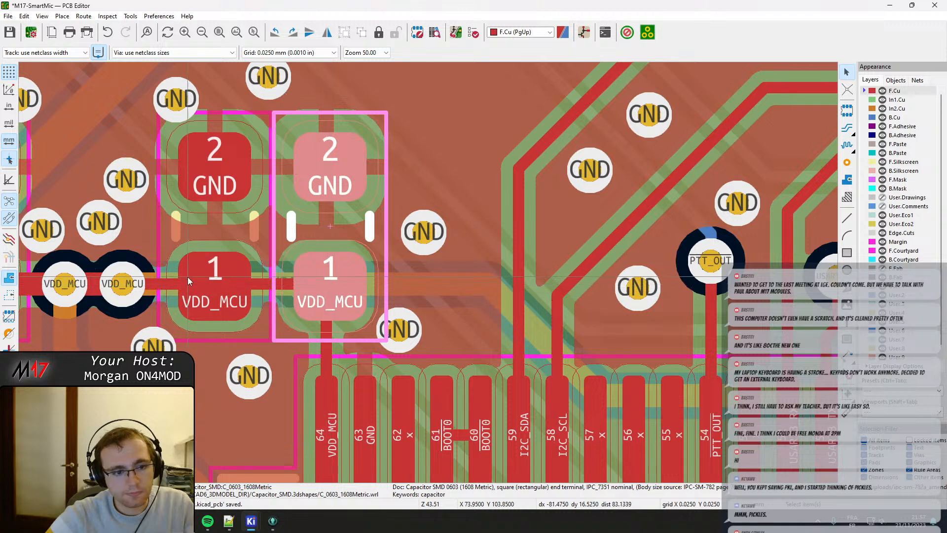
# Shift the VDD_MCU capacitor between the via pair and C227 slightly left to clear the courtyards, and refill the zones.
pyautogui.moveTo(188, 277); pyautogui.dragTo(243, 279, button='middle')
pyautogui.click(242, 332)
pyautogui.press('m')
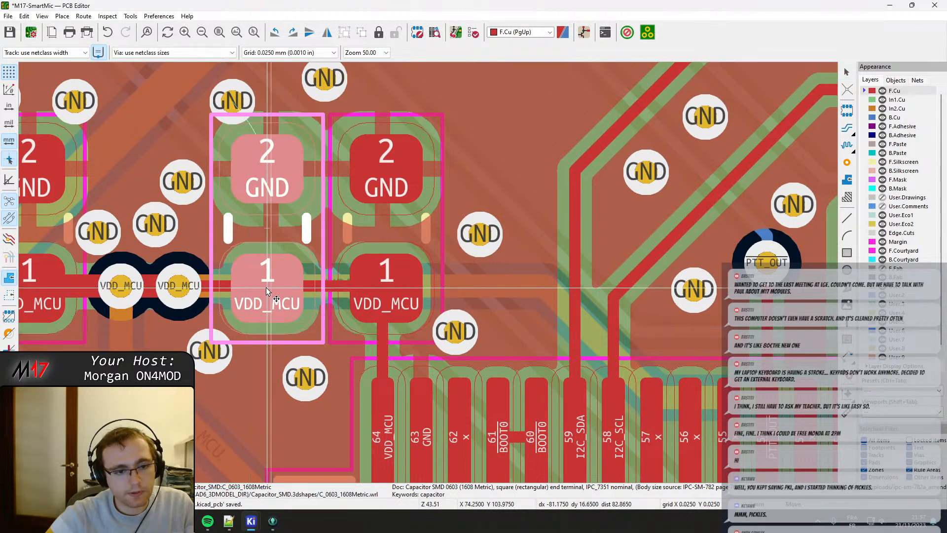
pyautogui.click(266, 288)
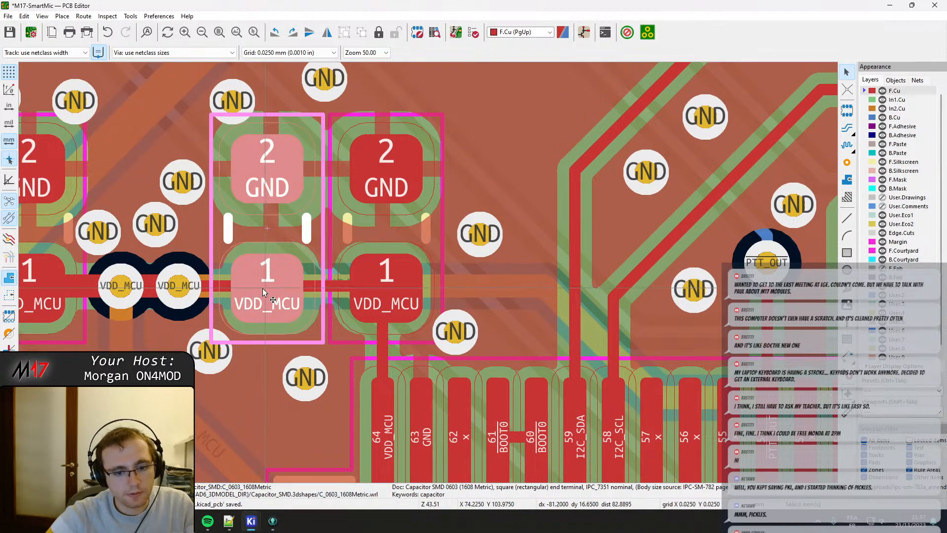
pyautogui.press('b')
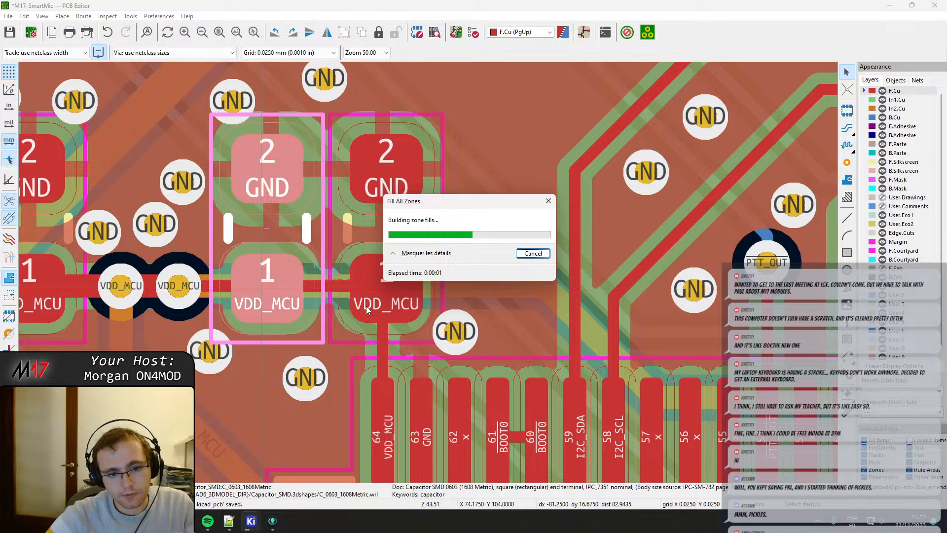
# Nudge capacitor C227 slightly back left toward the track from U201 pin 64, keeping the courtyards apart.
pyautogui.click(366, 306)
pyautogui.click(388, 289)
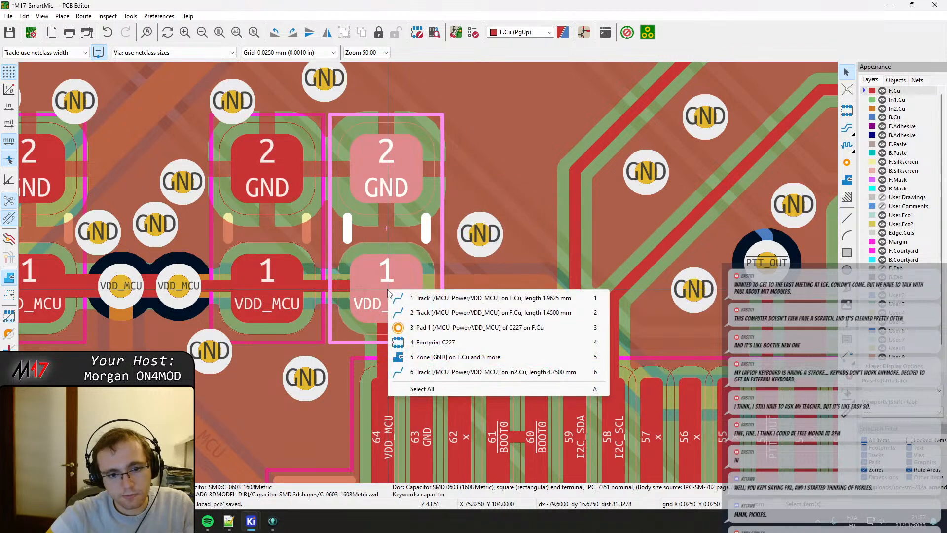
pyautogui.moveTo(388, 289); pyautogui.dragTo(383, 287)
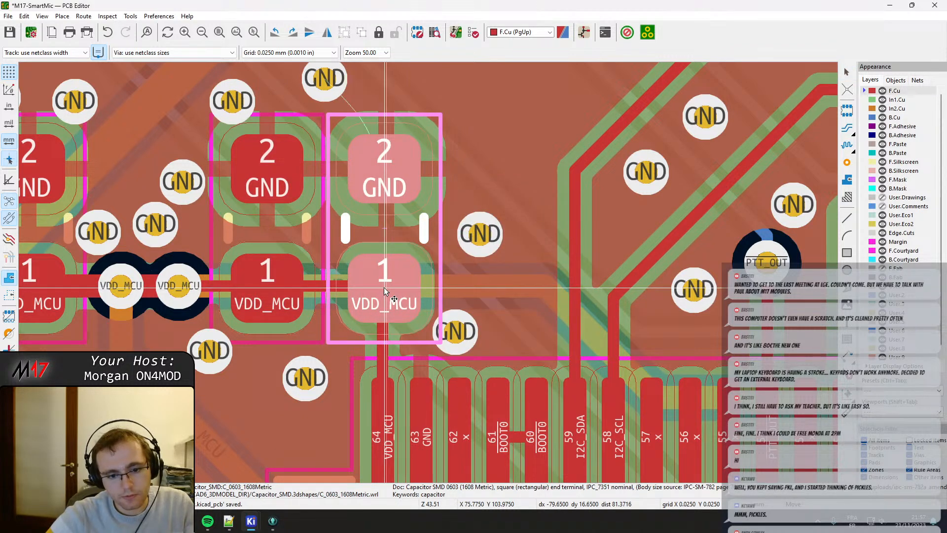
pyautogui.click(384, 287)
pyautogui.press('Escape')
# Align two GND vias in a row above the VDD_MCU via pair, centre the third above them, and nudge the GND via at the adjacent capacitor's pad 2.
pyautogui.moveTo(251, 257); pyautogui.dragTo(354, 284, button='middle')
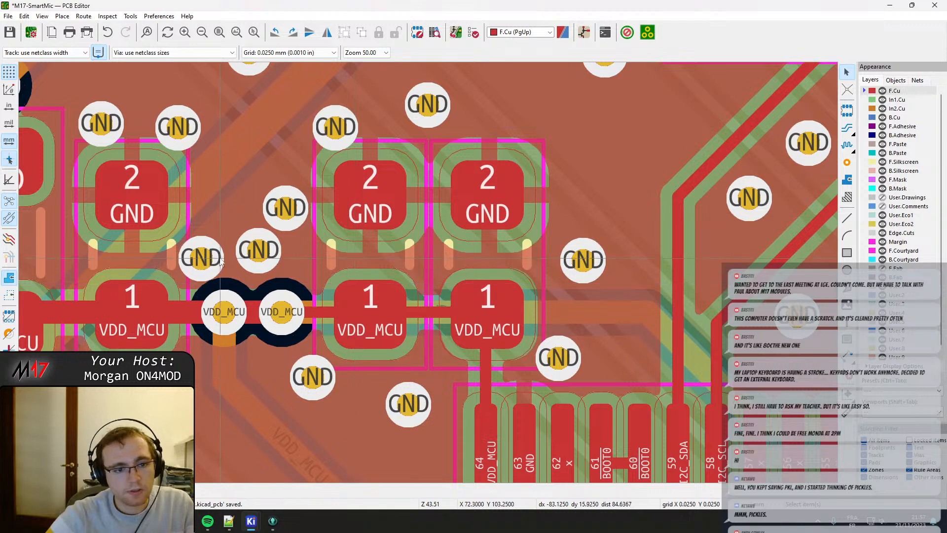
pyautogui.moveTo(220, 263); pyautogui.dragTo(286, 257)
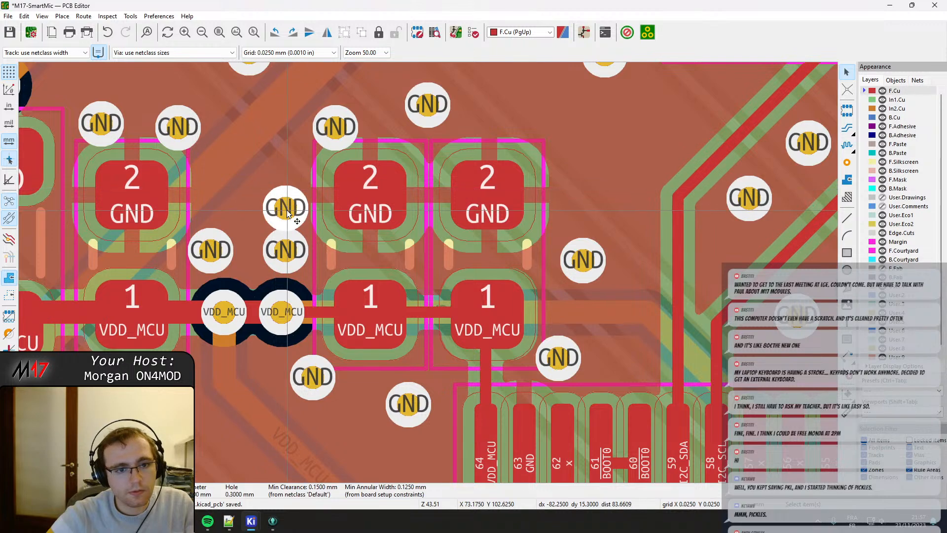
pyautogui.moveTo(287, 211); pyautogui.dragTo(269, 194)
pyautogui.moveTo(333, 138); pyautogui.dragTo(300, 206, button='middle')
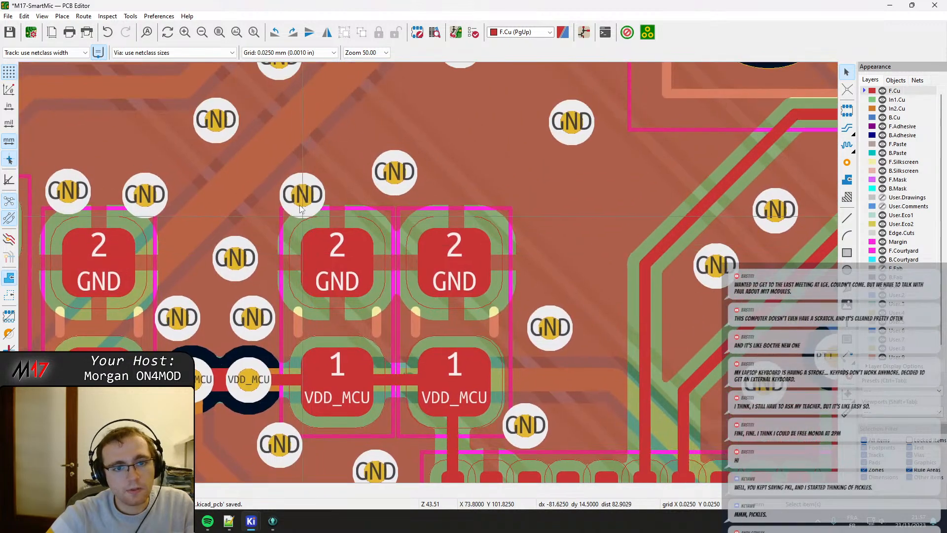
pyautogui.moveTo(307, 198); pyautogui.dragTo(300, 192)
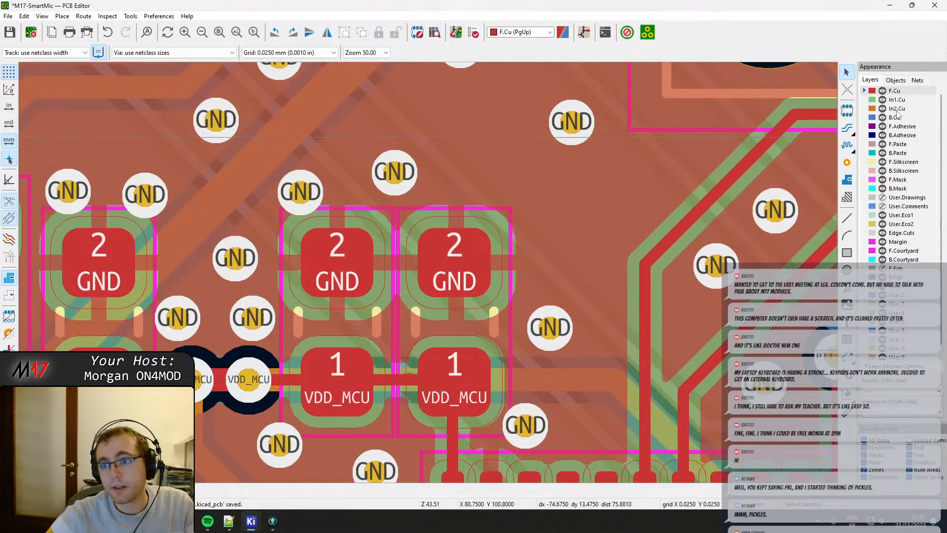
# Shift both VDD_MCU capacitors right of the via pair slightly down toward U201, keeping them level with each other.
pyautogui.click(897, 108)
pyautogui.scroll(-2, 417, 444)
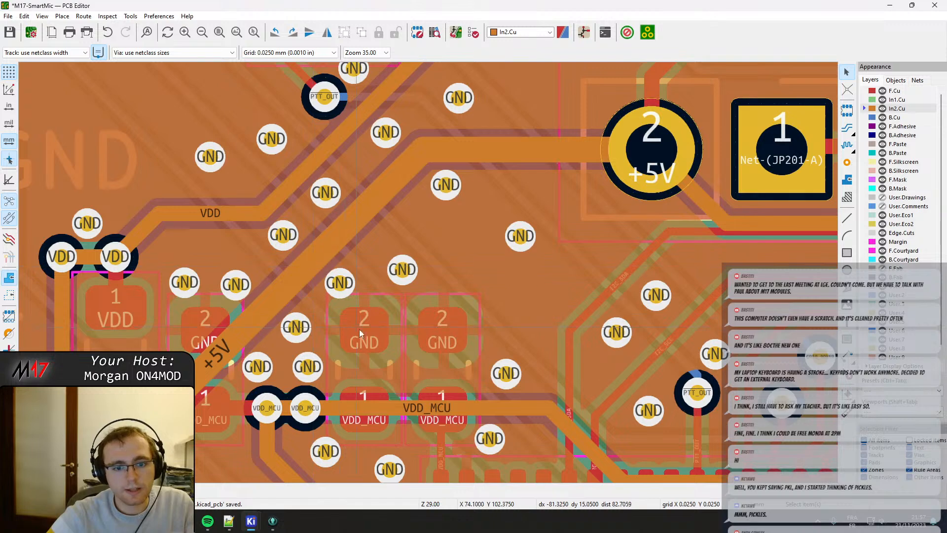
pyautogui.moveTo(359, 329); pyautogui.dragTo(354, 243, button='middle')
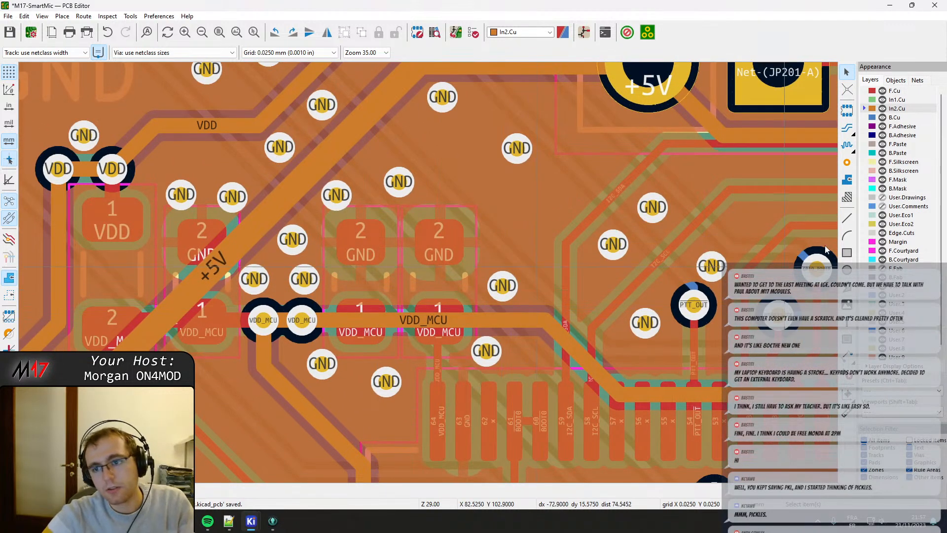
pyautogui.click(896, 92)
pyautogui.scroll(2, 386, 382)
pyautogui.moveTo(387, 382); pyautogui.dragTo(400, 286, button='middle')
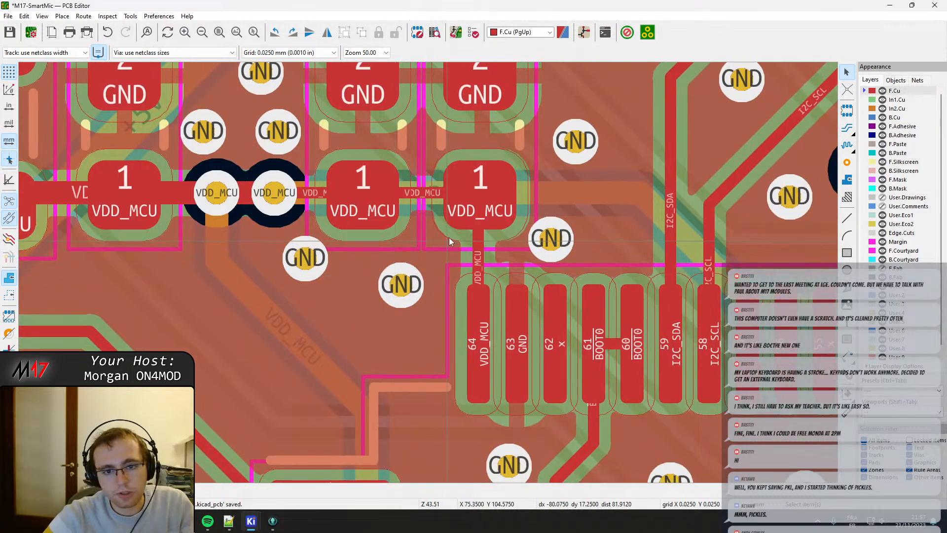
pyautogui.click(463, 233)
pyautogui.click(466, 237)
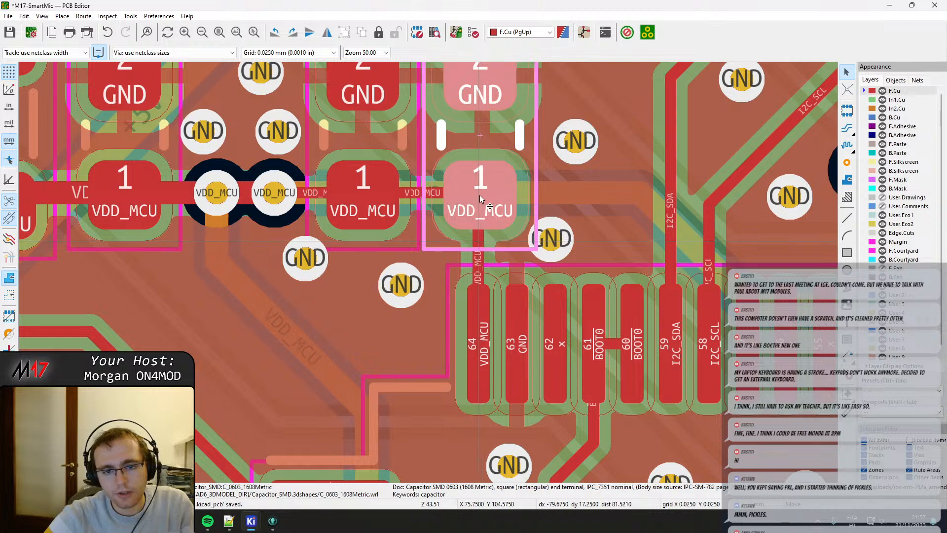
pyautogui.moveTo(480, 198); pyautogui.dragTo(479, 202)
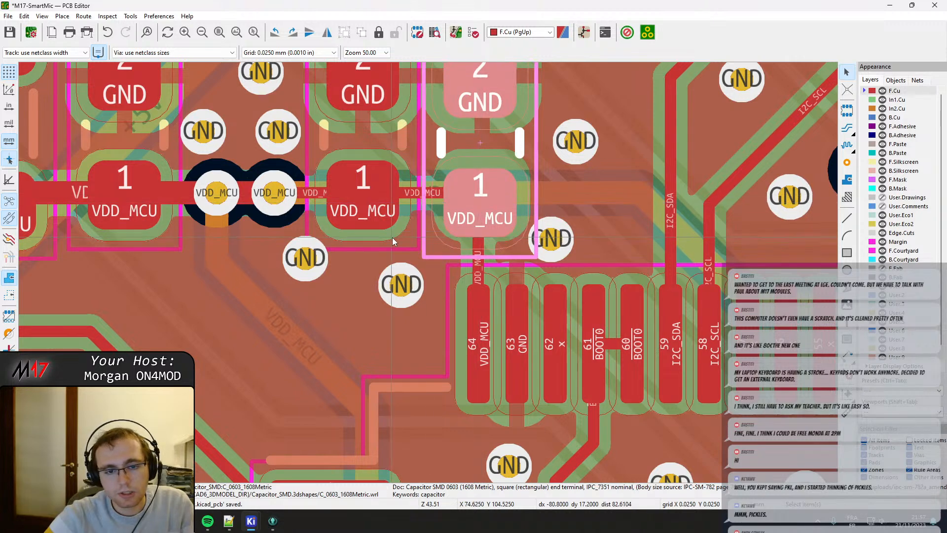
pyautogui.click(392, 240)
pyautogui.moveTo(362, 193); pyautogui.dragTo(362, 203)
# Move the two GND vias below the VDD_MCU capacitors outward, one down and left, the other down and right.
pyautogui.click(296, 275)
pyautogui.click(307, 270)
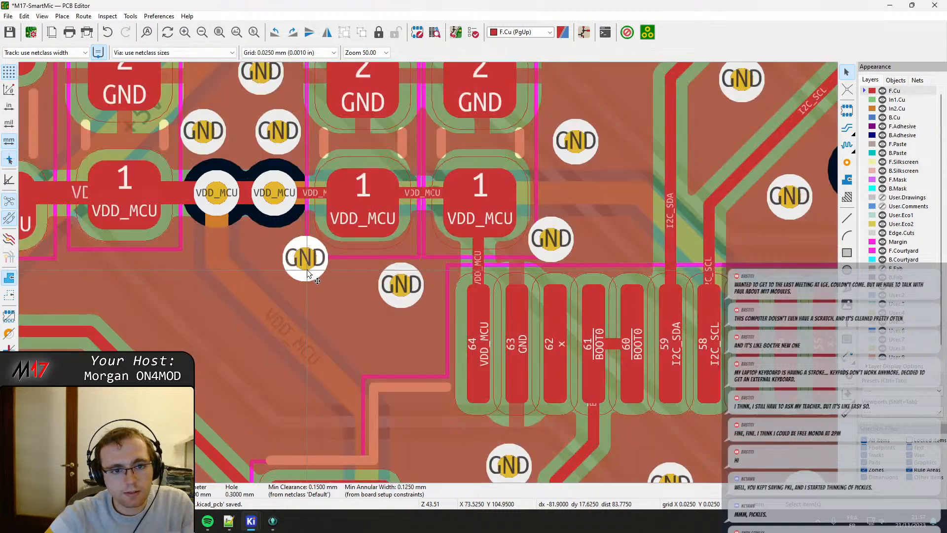
pyautogui.moveTo(306, 271)
pyautogui.mouseDown()
pyautogui.moveTo(281, 256)
pyautogui.moveTo(289, 269)
pyautogui.mouseUp()
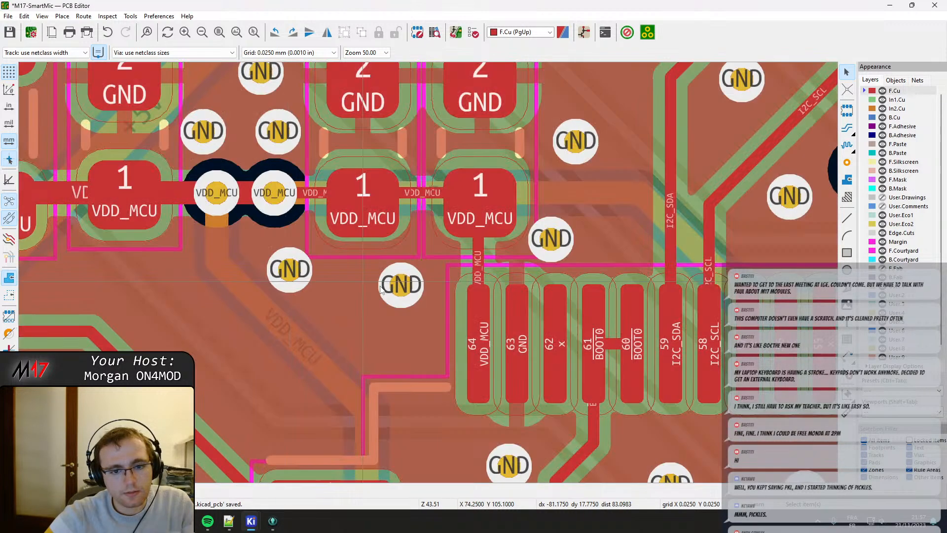
pyautogui.click(394, 286)
pyautogui.moveTo(399, 288); pyautogui.dragTo(412, 310)
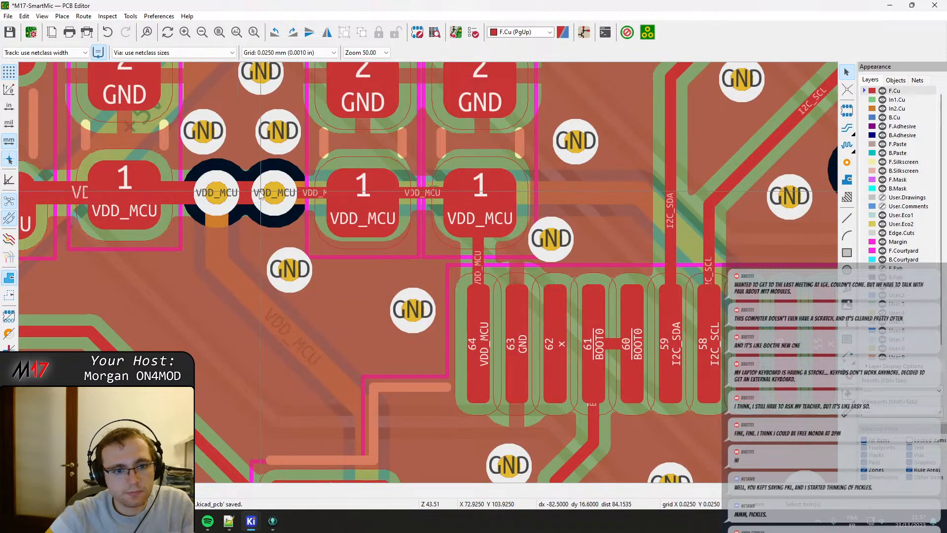
# Drag the VDD_MCU track segments right of the via pair down to the centres of the two capacitors' pads 1.
pyautogui.click(307, 197)
pyautogui.click(356, 201)
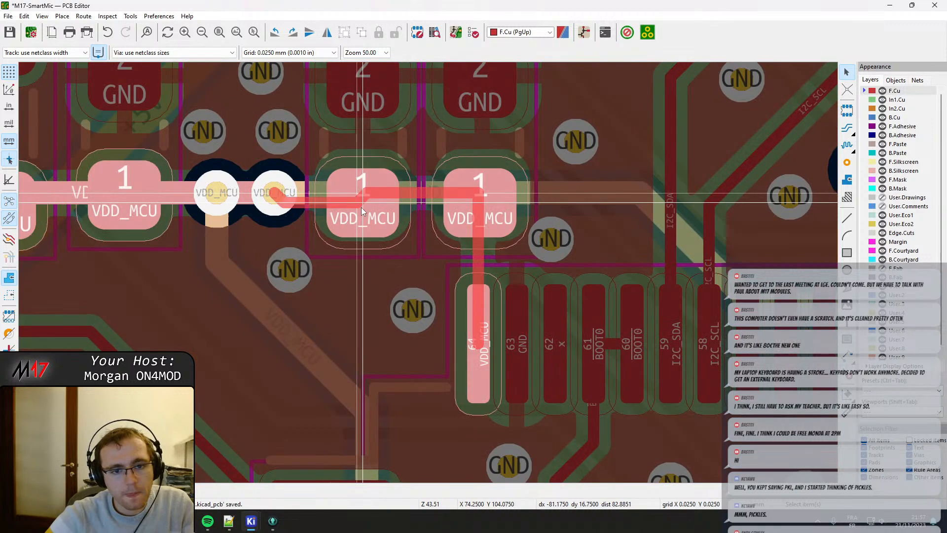
pyautogui.click(362, 209)
pyautogui.click(414, 192)
pyautogui.click(448, 203)
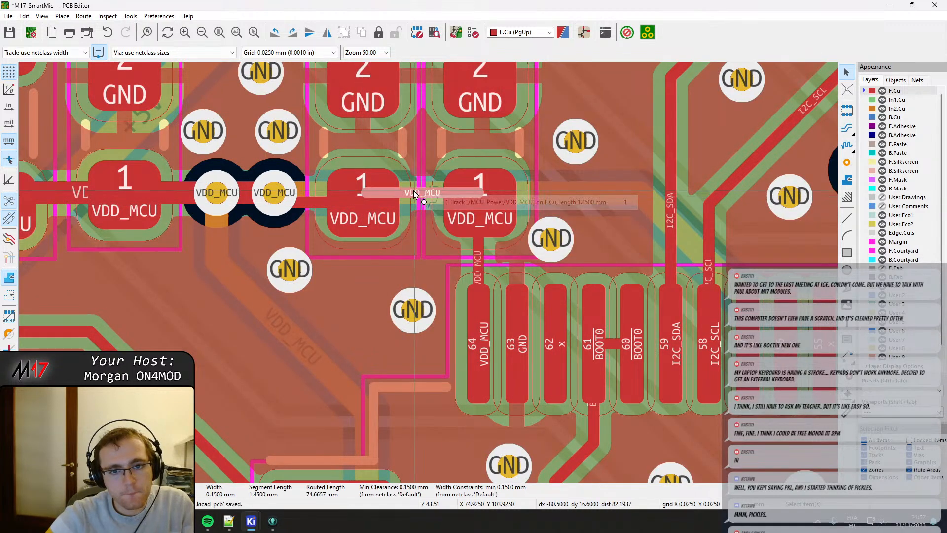
pyautogui.click(242, 192)
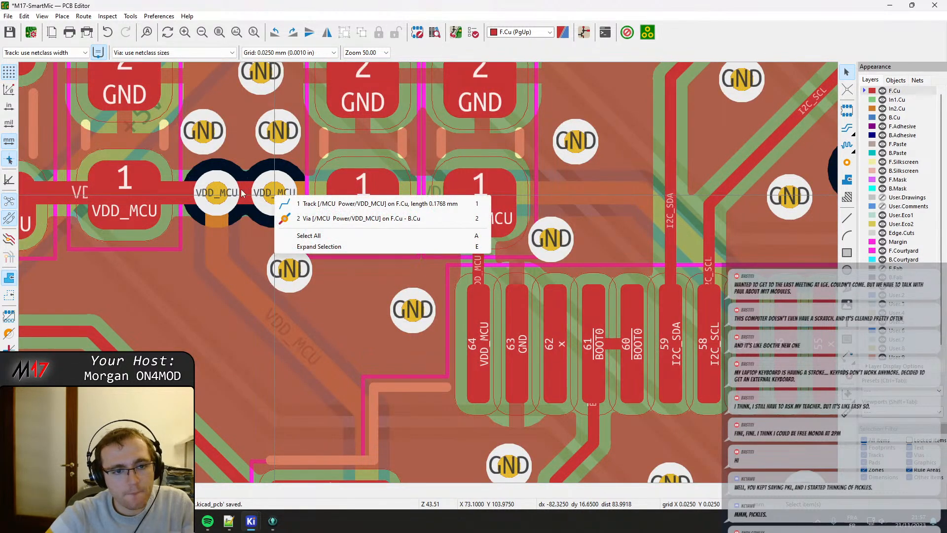
pyautogui.click(307, 203)
pyautogui.press('Escape')
# Move capacitor C222, left of the VDD_MCU via pair, slightly down and right, level with the other two capacitors.
pyautogui.moveTo(131, 233); pyautogui.dragTo(276, 242, button='middle')
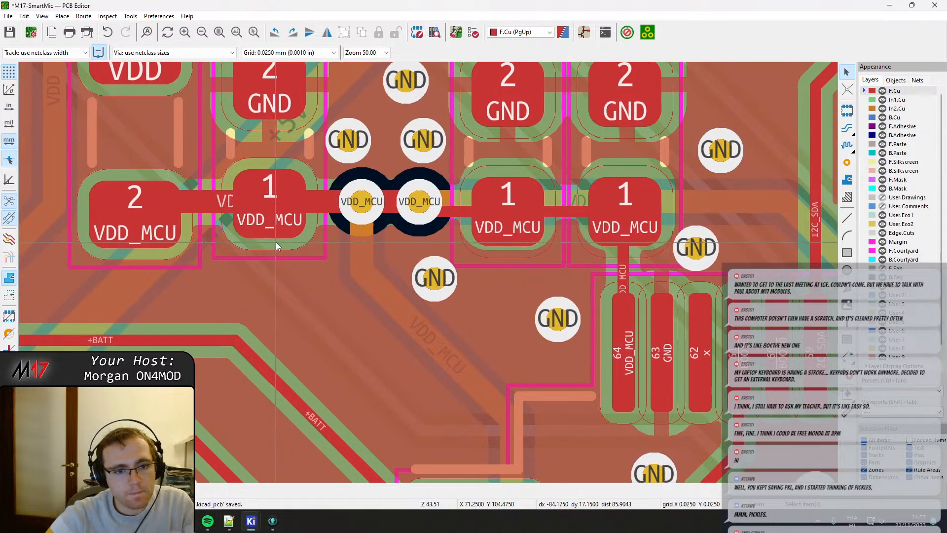
pyautogui.click(276, 242)
pyautogui.press('m')
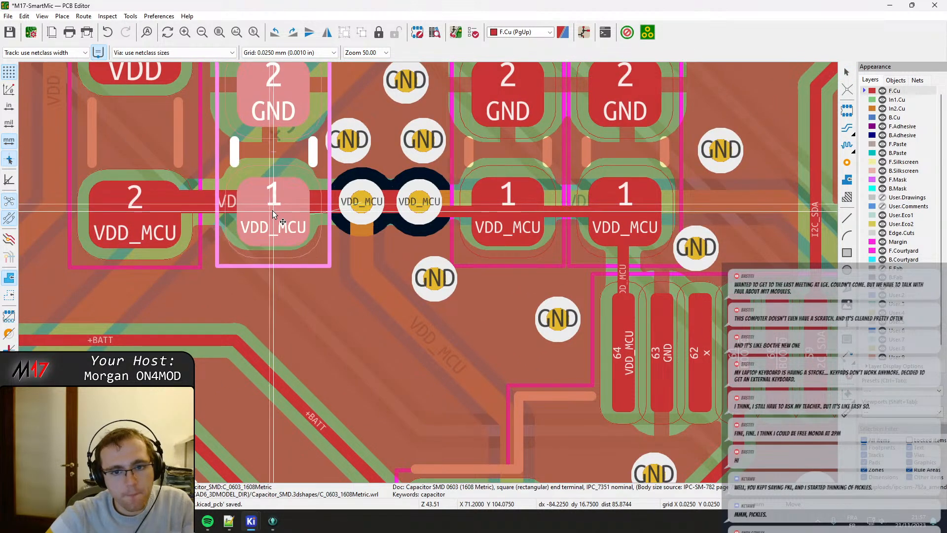
pyautogui.click(269, 210)
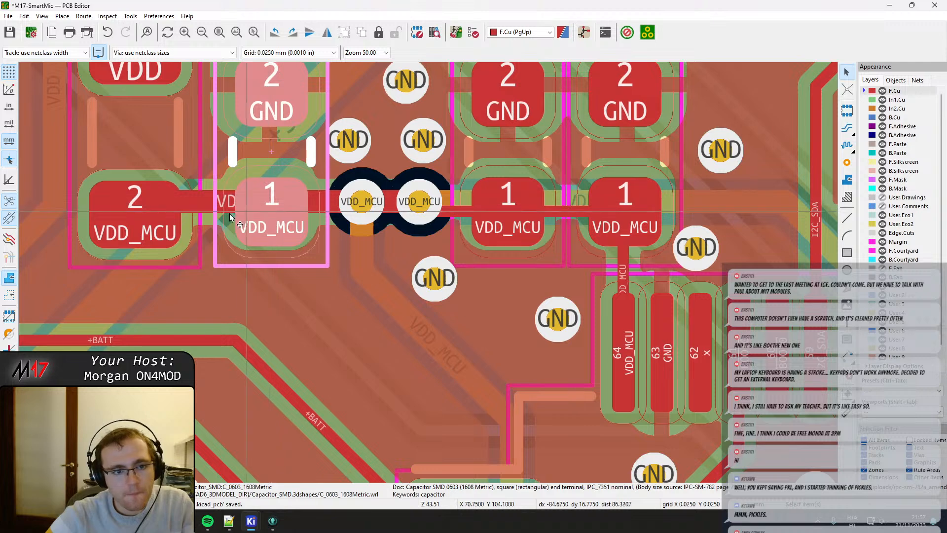
# Move inductor FB204 slightly up so its VDD_MCU pad lines up with the capacitors' pads 1.
pyautogui.click(148, 230)
pyautogui.click(129, 218)
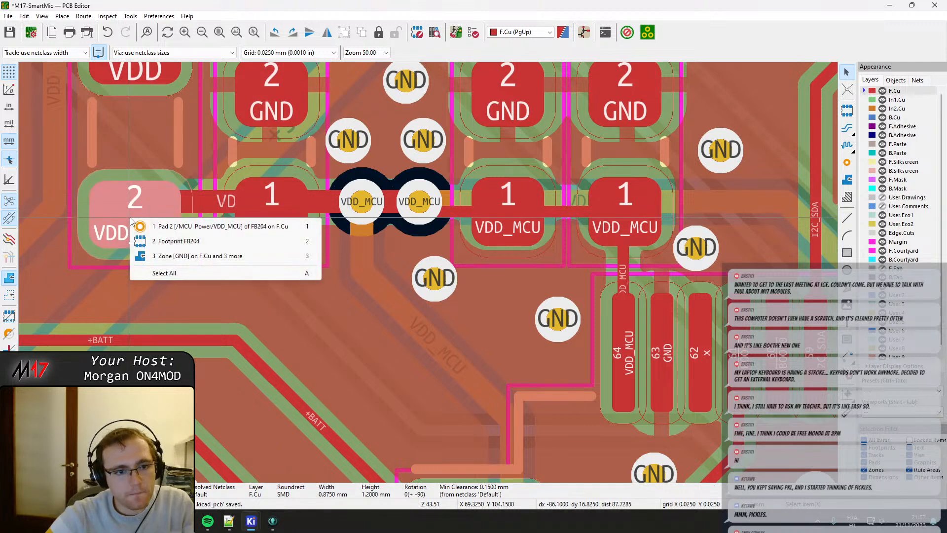
pyautogui.click(132, 224)
pyautogui.press('m')
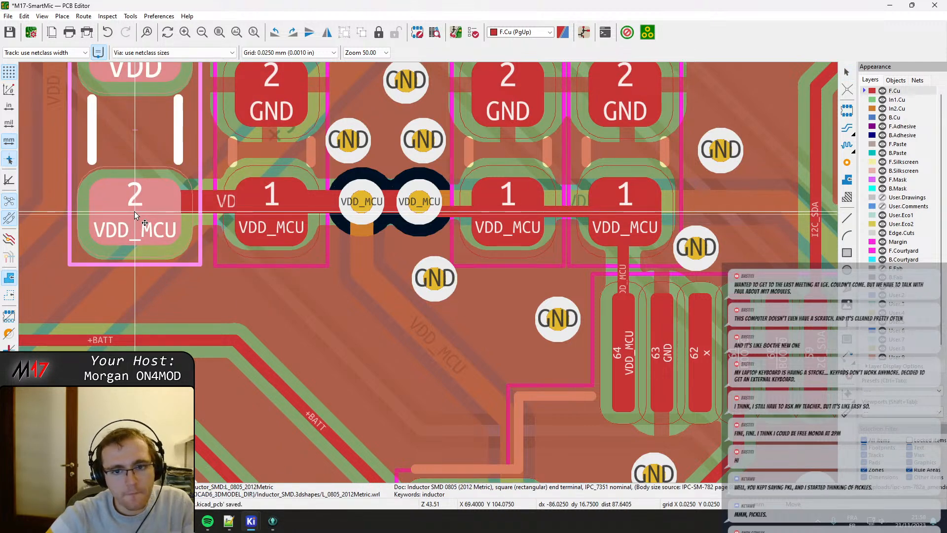
pyautogui.click(135, 212)
# Drag the VDD_MCU track between FB204 and the via pair down to the centres of the FB204 and C222 pads.
pyautogui.scroll(-1, 160, 198)
pyautogui.moveTo(457, 256); pyautogui.dragTo(369, 246, button='middle')
pyautogui.click(371, 258)
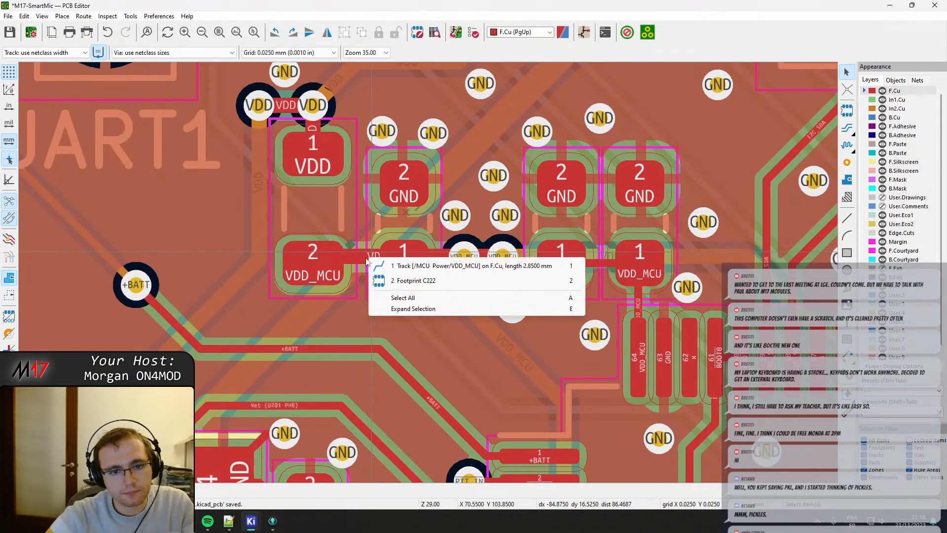
pyautogui.click(408, 265)
pyautogui.moveTo(371, 256); pyautogui.dragTo(317, 262)
pyautogui.click(331, 260)
# Move the two VDD_MCU vias down onto the track line and slightly farther apart.
pyautogui.scroll(2, 459, 277)
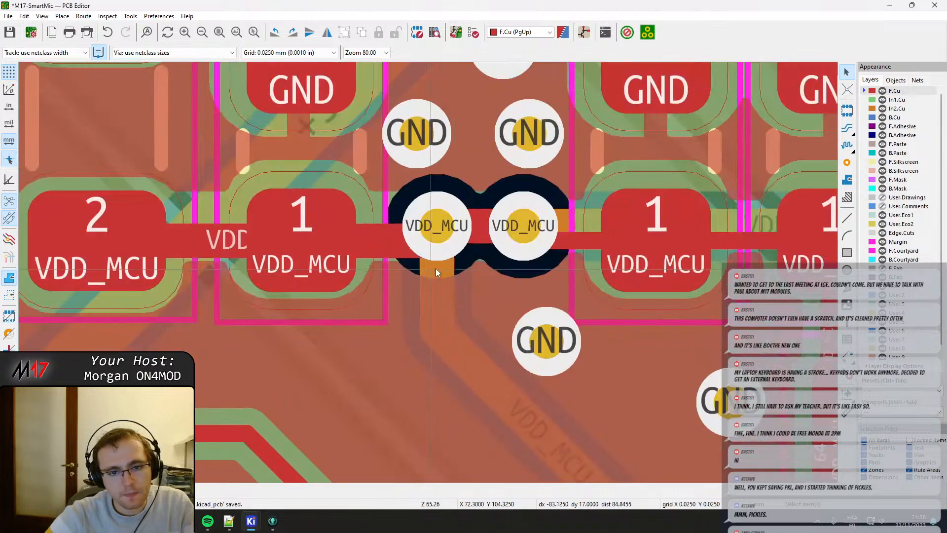
pyautogui.moveTo(435, 238); pyautogui.dragTo(425, 252)
pyautogui.click(509, 232)
pyautogui.moveTo(509, 232); pyautogui.dragTo(533, 242)
# Drag the front-copper VDD_MCU track right of the via pair down, with its vias, onto the line of the capacitors' pad centres.
pyautogui.click(589, 228)
pyautogui.press('1')
pyautogui.moveTo(587, 224); pyautogui.dragTo(539, 242)
pyautogui.click(590, 230)
pyautogui.press('Escape')
pyautogui.scroll(-2, 669, 231)
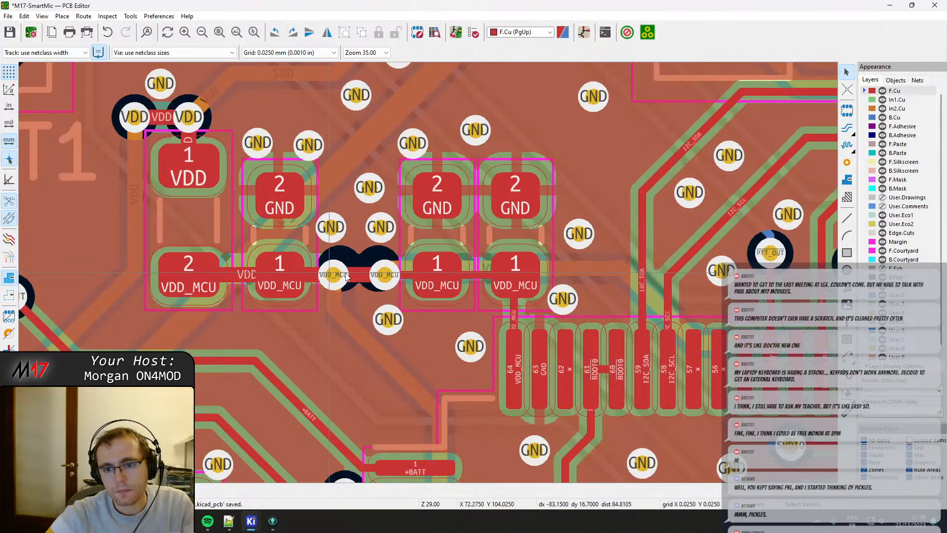
# Move the GND via beside the rightmost capacitor slightly down and right, and shift the In2.Cu VDD_MCU track down onto the via centres.
pyautogui.press('x')
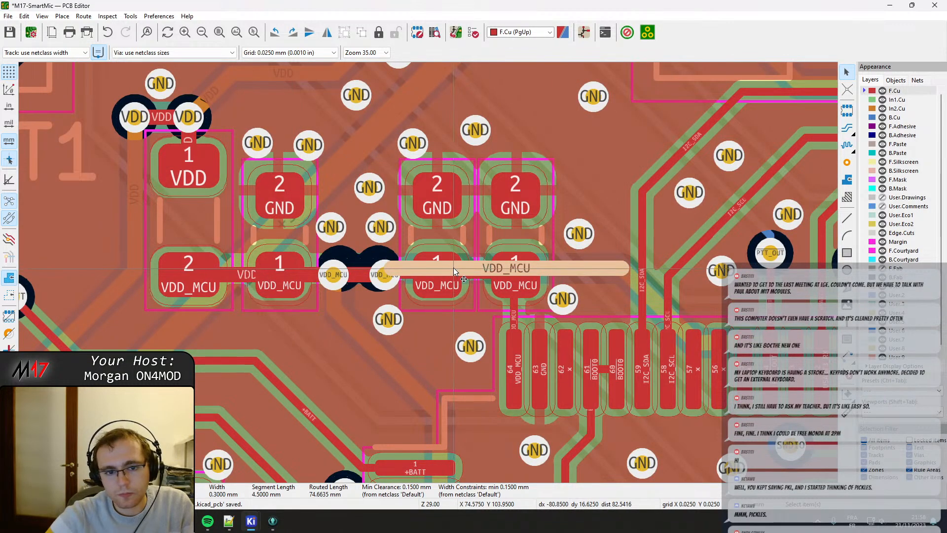
pyautogui.moveTo(453, 268)
pyautogui.mouseDown()
pyautogui.moveTo(412, 279)
pyautogui.moveTo(452, 268)
pyautogui.mouseUp()
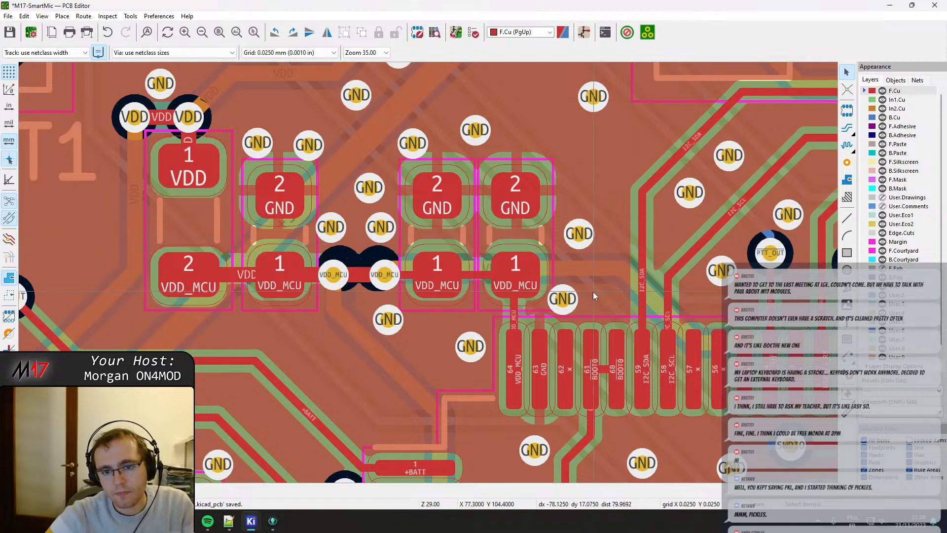
pyautogui.click(561, 299)
pyautogui.moveTo(562, 299); pyautogui.dragTo(581, 299)
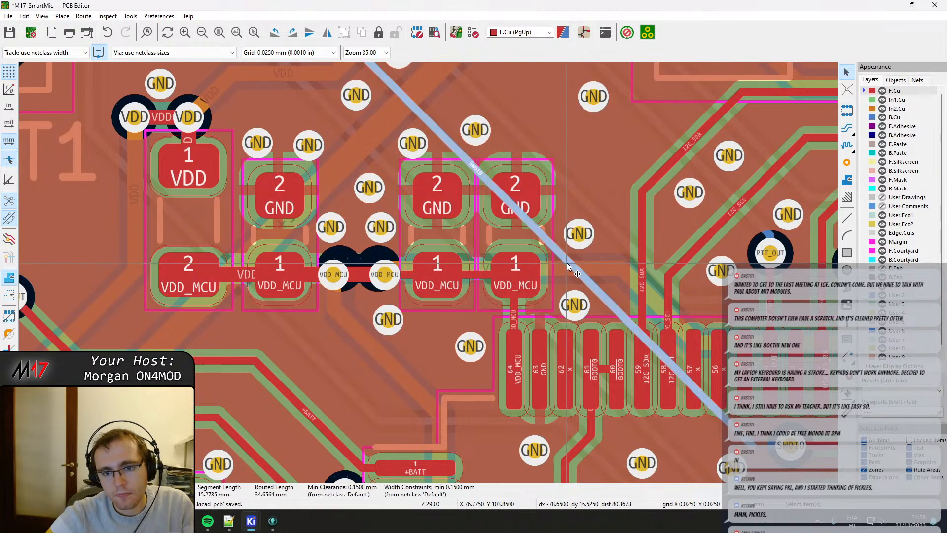
pyautogui.moveTo(560, 268); pyautogui.dragTo(379, 274)
# Refill all copper zones around the realigned VDD_MCU tracks and vias.
pyautogui.scroll(2, 707, 225)
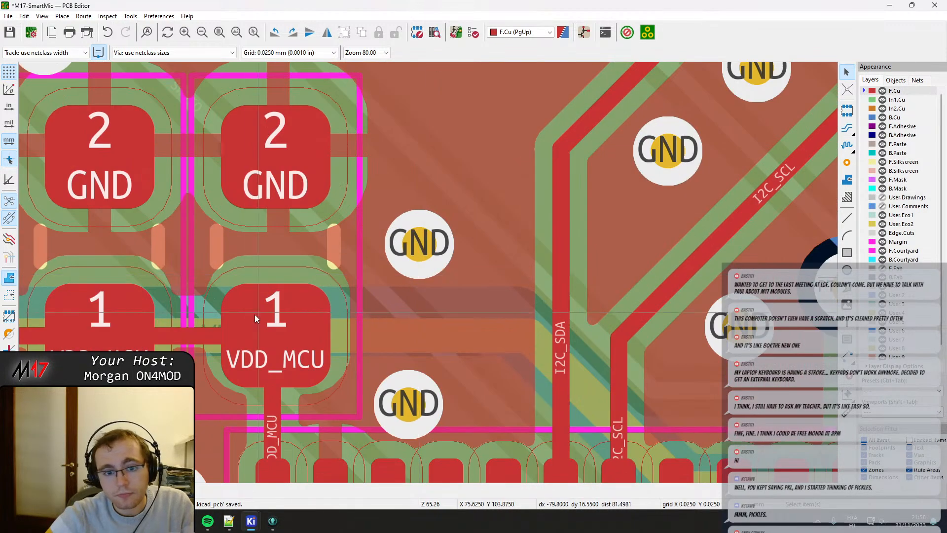
pyautogui.click(200, 336)
pyautogui.click(94, 316)
pyautogui.scroll(-2, 439, 274)
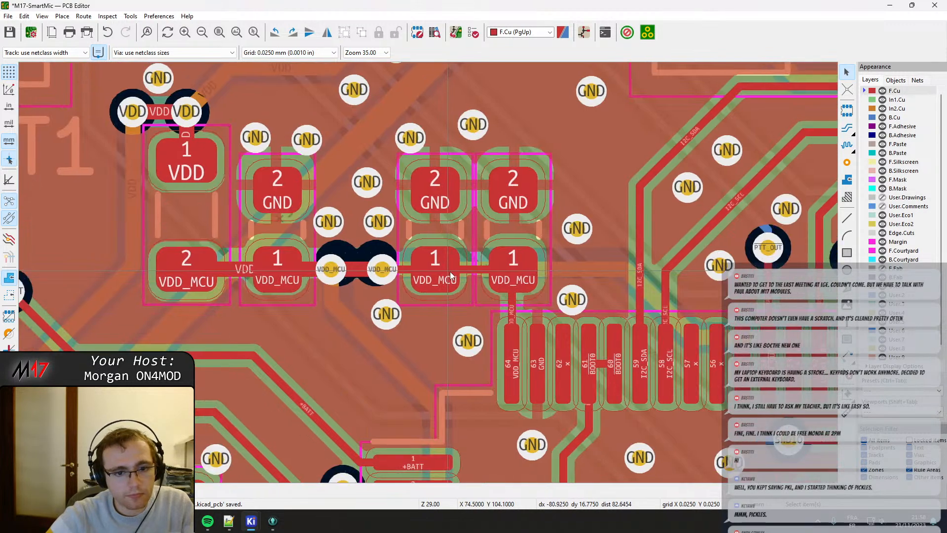
pyautogui.scroll(2, 428, 273)
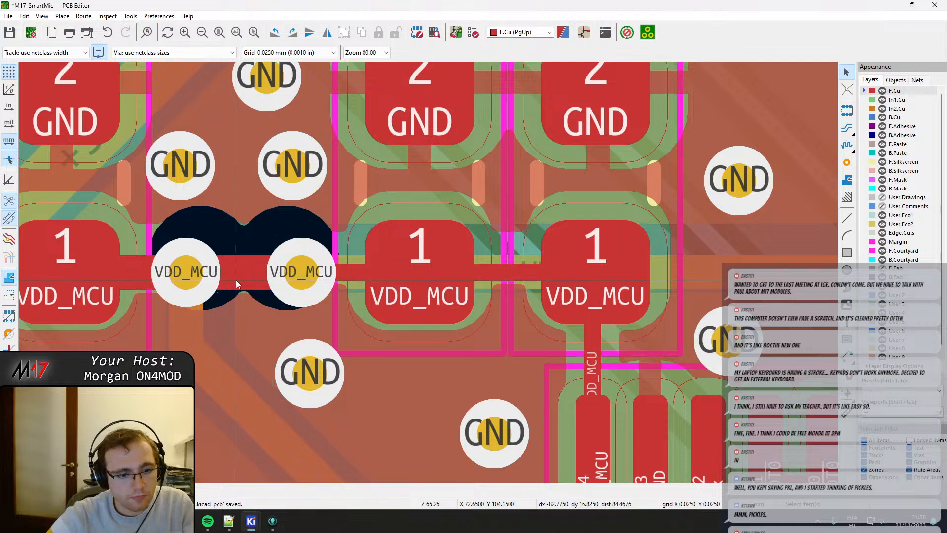
pyautogui.press('b')
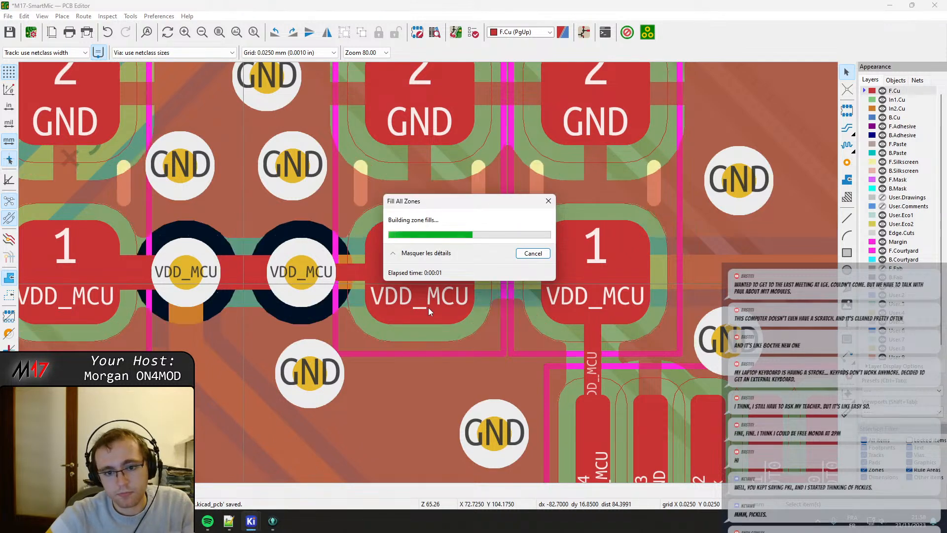
# Set the width of the VDD_MCU track from FB204 to the left via to 0.15 mm.
pyautogui.scroll(-2, 431, 276)
pyautogui.click(455, 295)
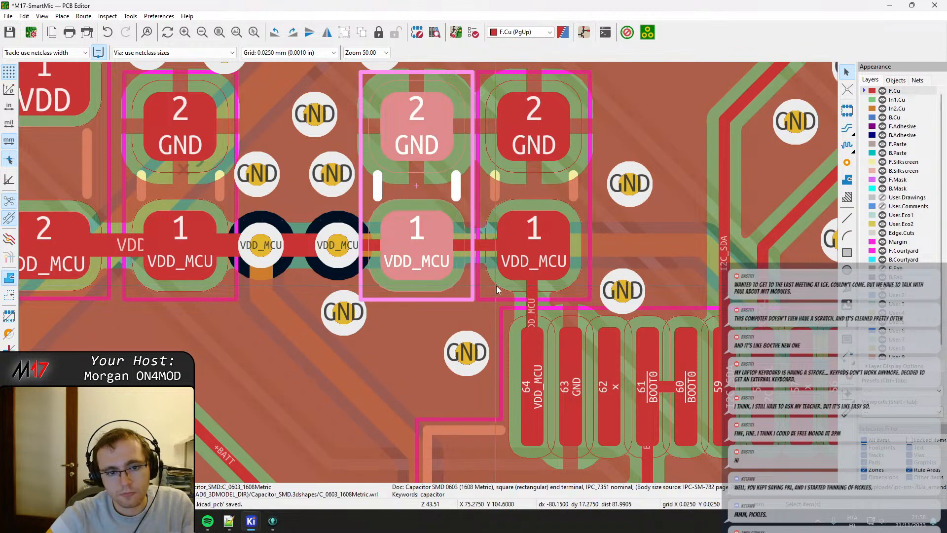
pyautogui.moveTo(224, 246); pyautogui.dragTo(428, 272, button='middle')
pyautogui.scroll(2, 427, 272)
pyautogui.press('x')
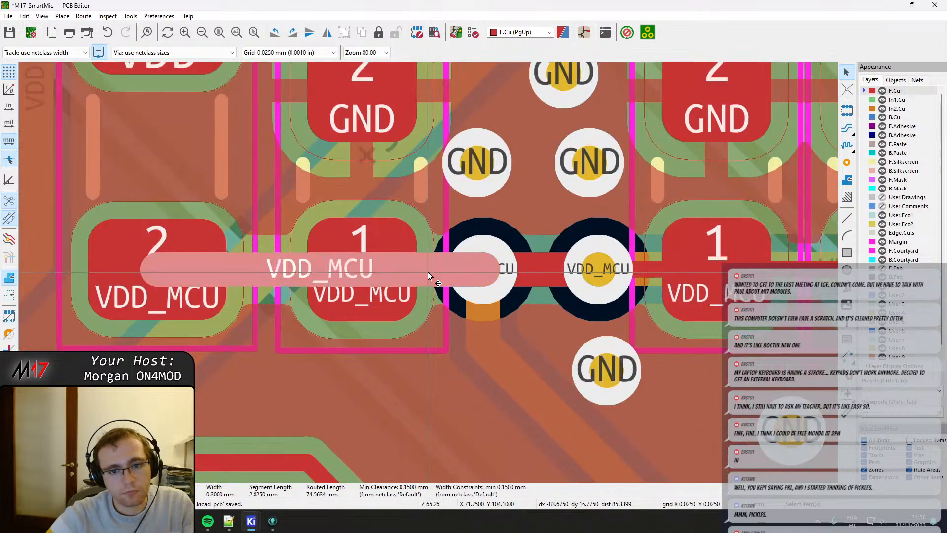
pyautogui.doubleClick(395, 269)
pyautogui.write('0.02')
pyautogui.press('Return')
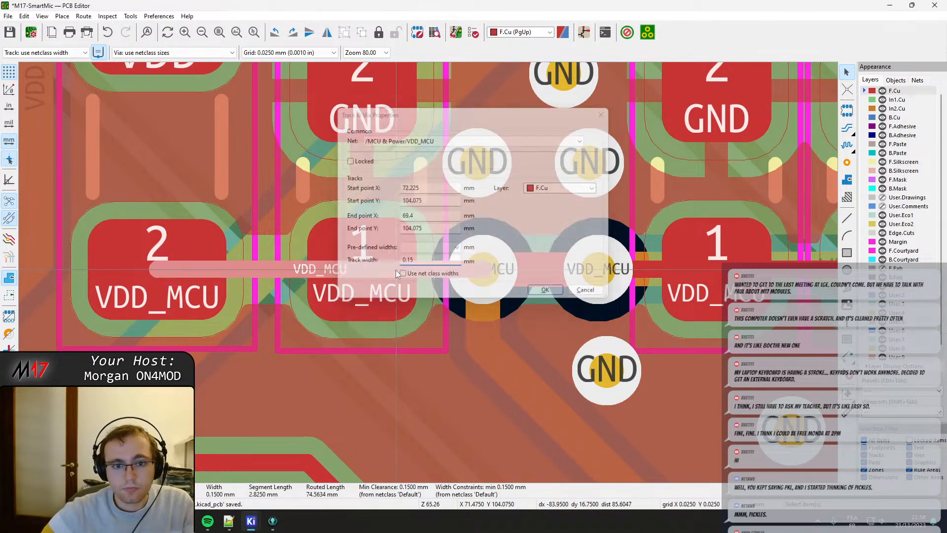
pyautogui.scroll(-3, 395, 270)
pyautogui.moveTo(427, 272); pyautogui.dragTo(352, 281, button='middle')
pyautogui.scroll(2, 279, 187)
pyautogui.scroll(-2, 429, 274)
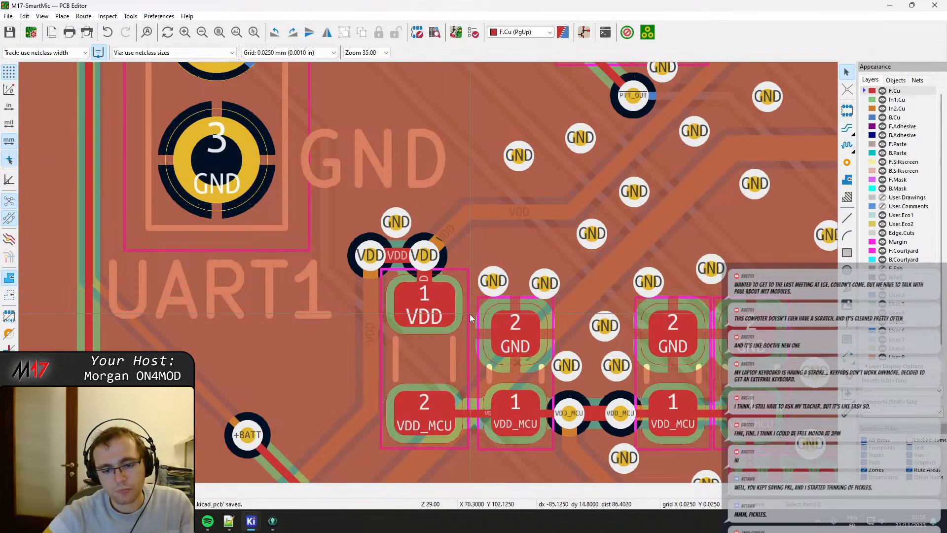
# Reopen the properties of the VDD_MCU track at FB204 and undo its last width change.
pyautogui.click(474, 416)
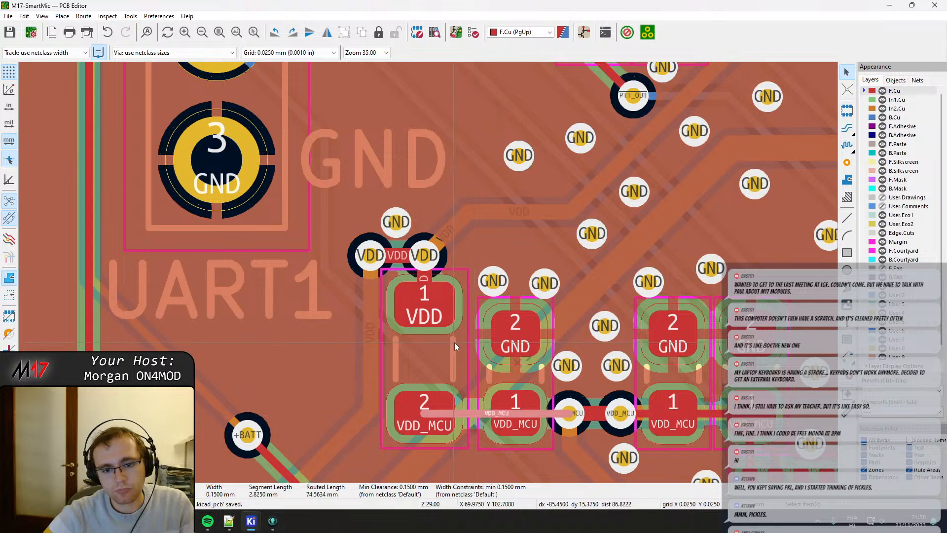
pyautogui.press('e')
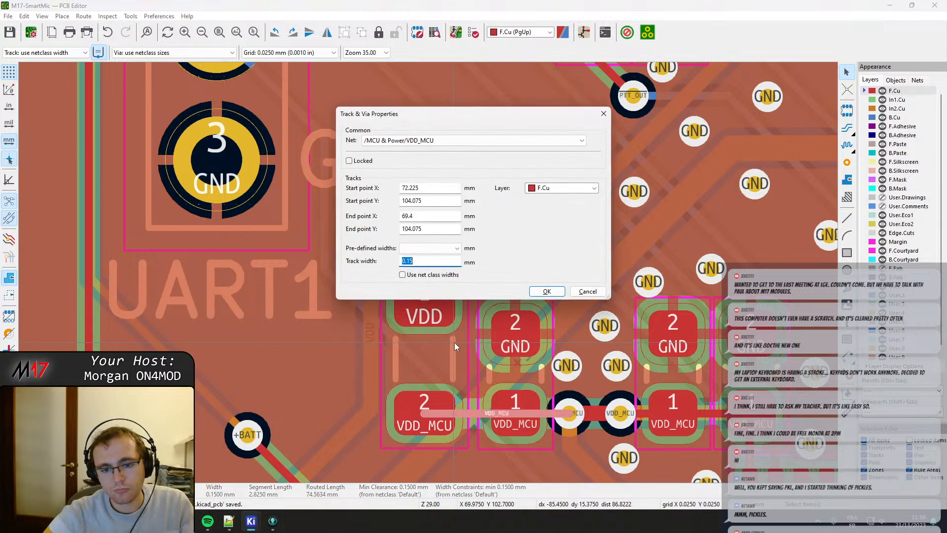
pyautogui.press('Return')
pyautogui.hotkey('ctrl', 'z')
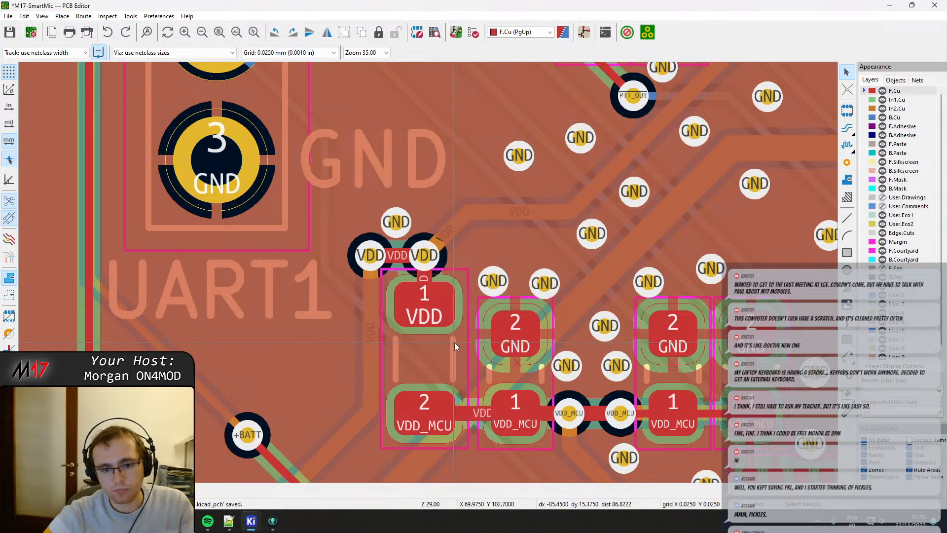
# Move the GND via above the VDD via pair at FB204 up and left, away from the pair.
pyautogui.scroll(1, 416, 335)
pyautogui.moveTo(467, 189); pyautogui.dragTo(443, 282, button='middle')
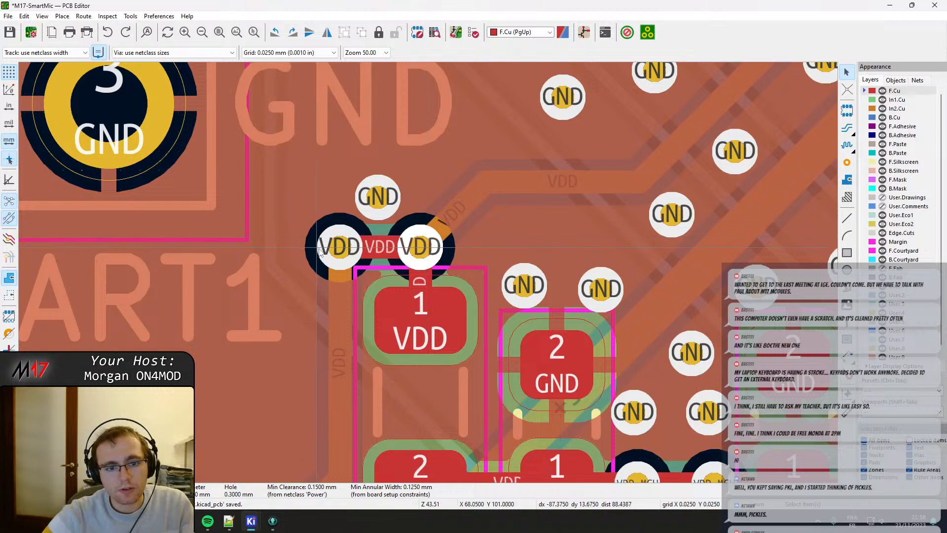
pyautogui.click(344, 255)
pyautogui.moveTo(371, 217); pyautogui.dragTo(331, 192)
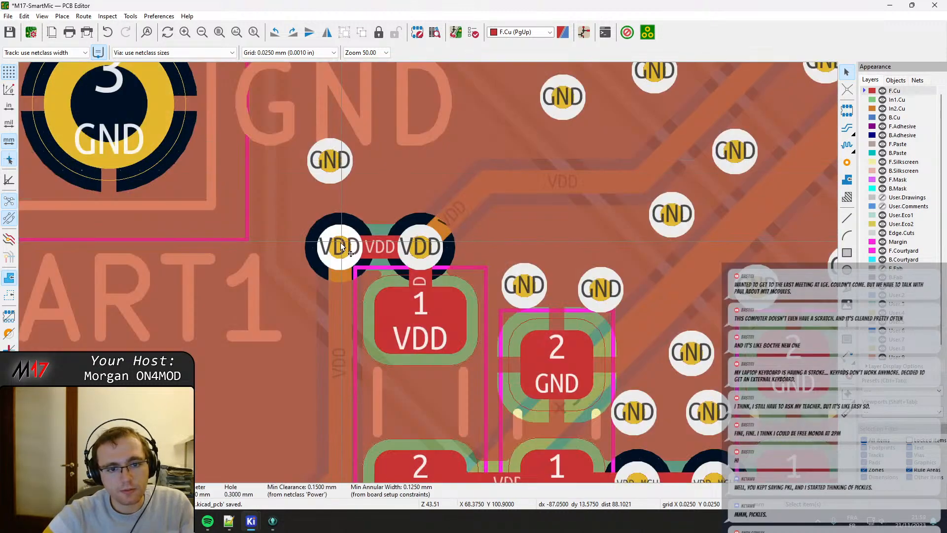
# Drag both VDD vias above FB204 slightly up, clear of its courtyard, and refill all zones.
pyautogui.press('d')
pyautogui.click(341, 232)
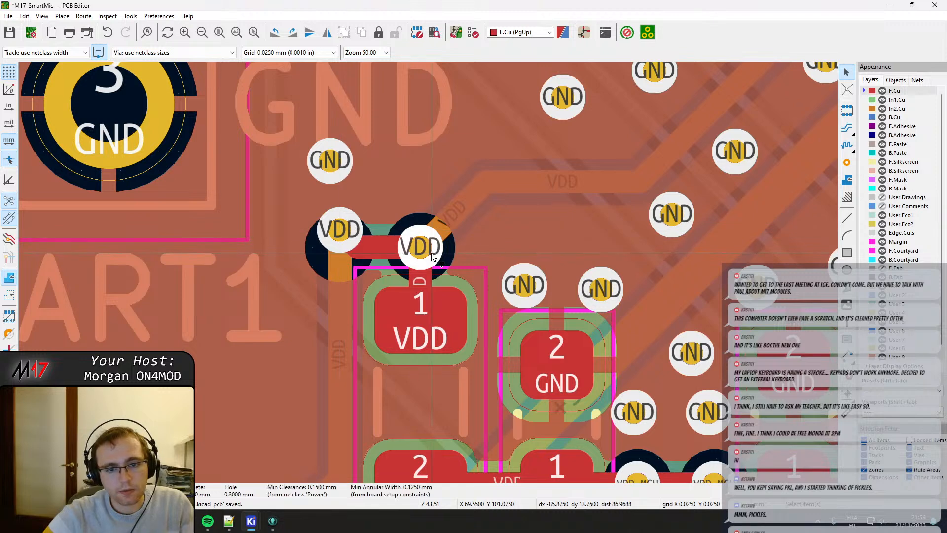
pyautogui.press('d')
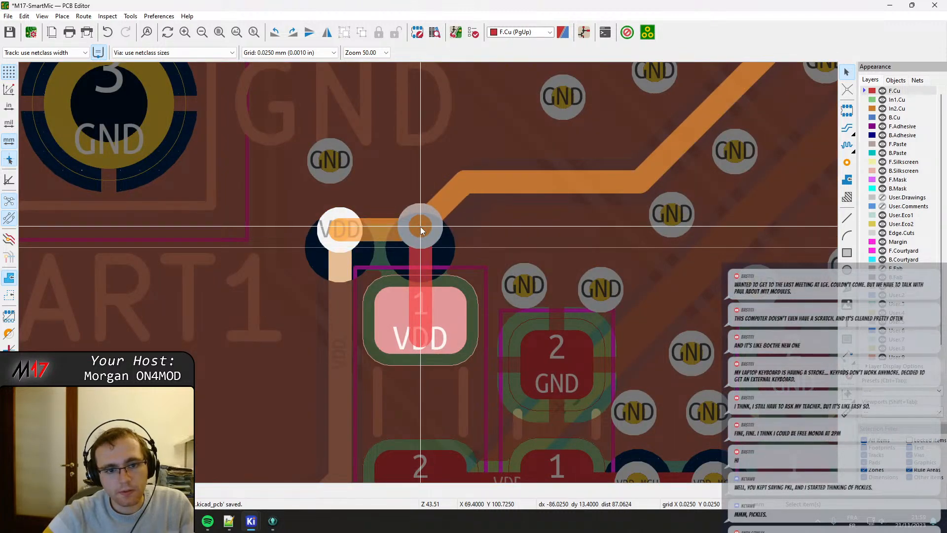
pyautogui.click(420, 230)
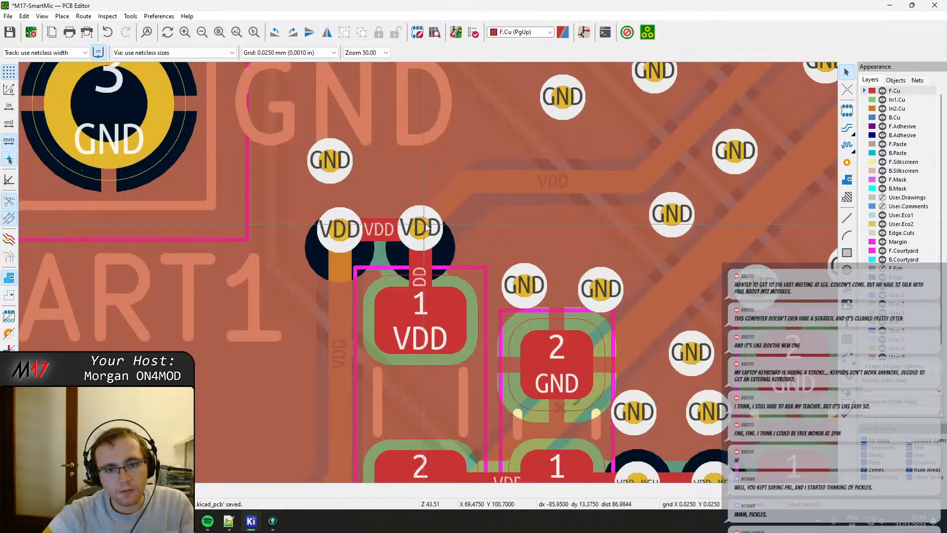
pyautogui.press('b')
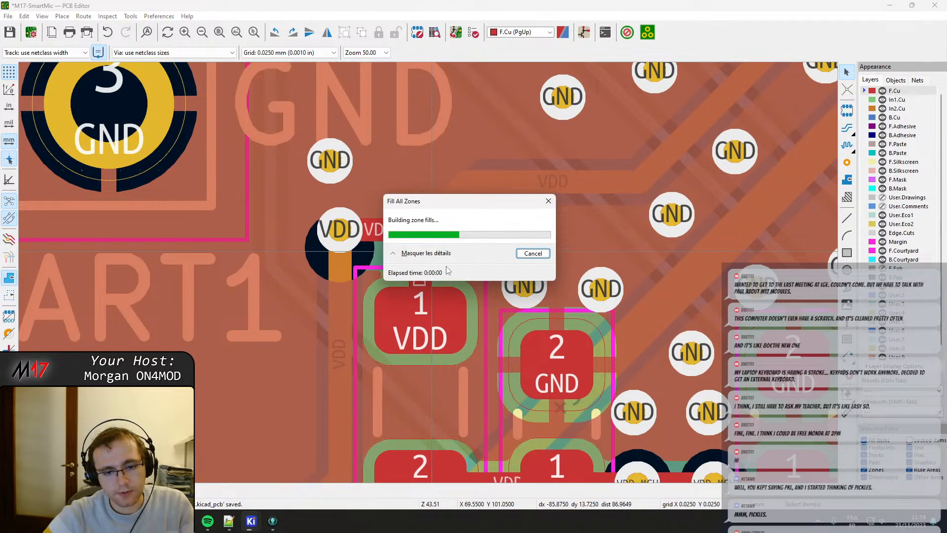
# Place one GND via above each VDD via by moving the existing one right and adding another, and save the board.
pyautogui.hotkey('ctrl', 'shift', 'v')
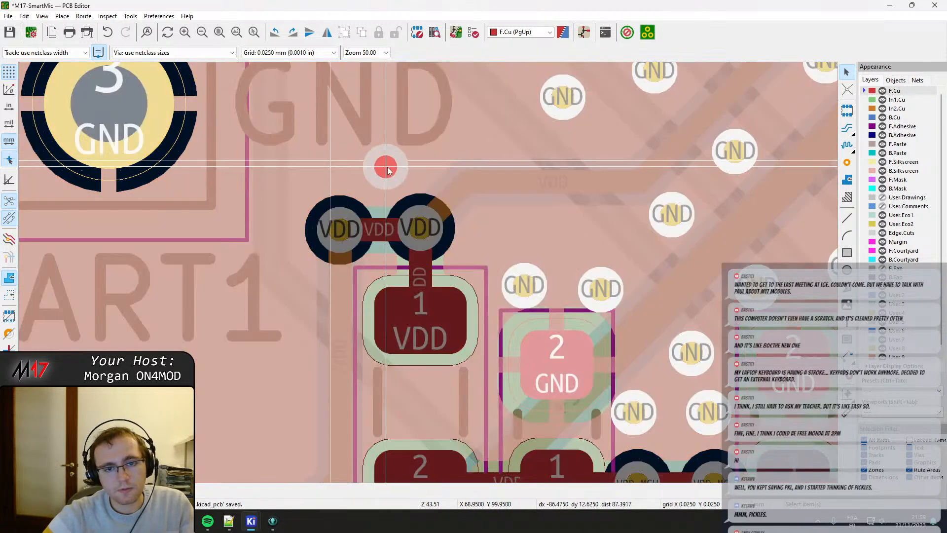
pyautogui.click(415, 170)
pyautogui.click(847, 163)
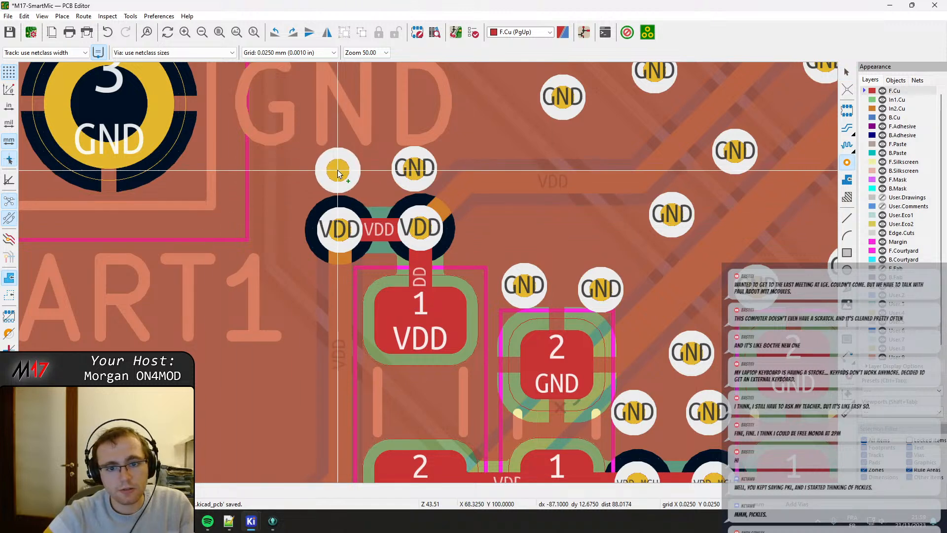
pyautogui.click(338, 171)
pyautogui.press('Escape')
pyautogui.moveTo(666, 254); pyautogui.dragTo(372, 316, button='middle')
pyautogui.hotkey('ctrl', 's')
# Move the right-hand resistor of the PTT_OUT pair slightly right and down to separate its courtyard from the neighbouring parts.
pyautogui.scroll(-2, 512, 248)
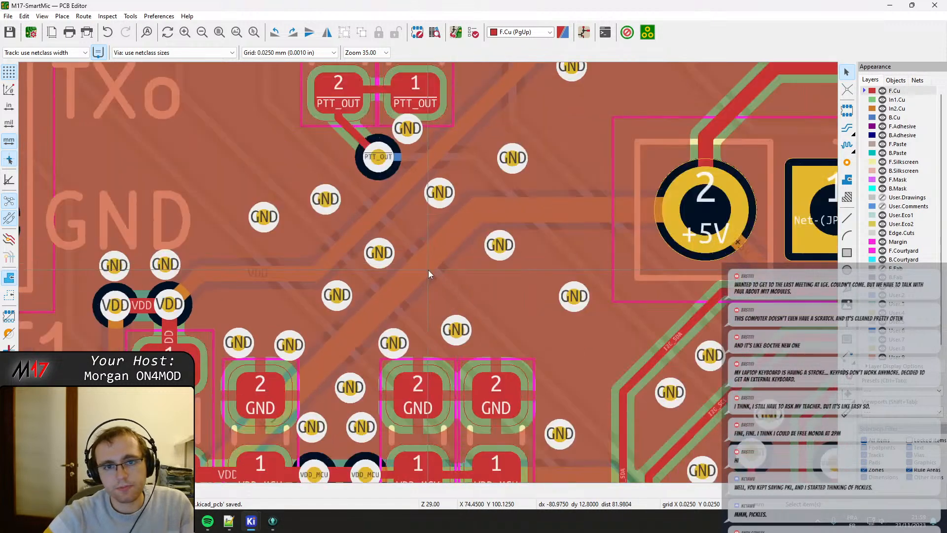
pyautogui.moveTo(455, 231); pyautogui.dragTo(400, 367, button='middle')
pyautogui.scroll(-4, 288, 195)
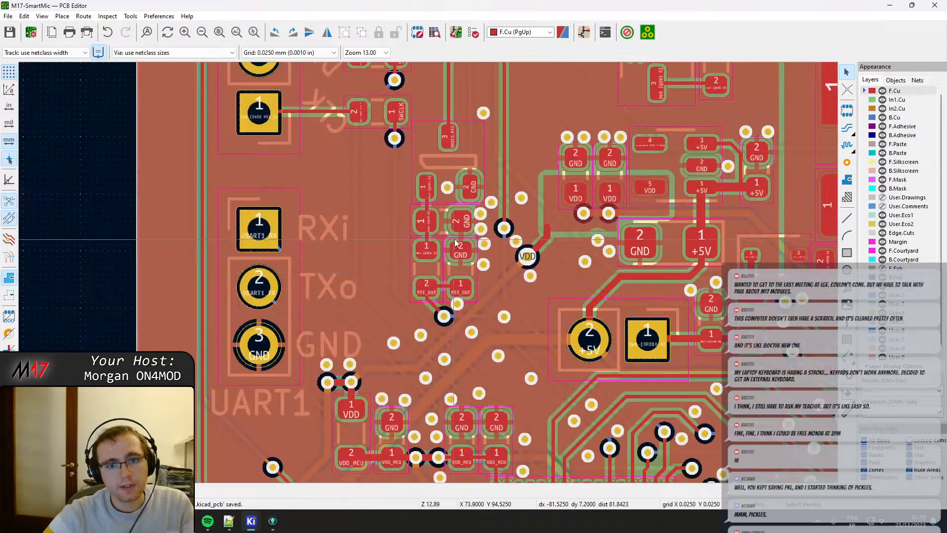
pyautogui.moveTo(494, 251); pyautogui.dragTo(396, 231, button='middle')
pyautogui.scroll(2, 331, 246)
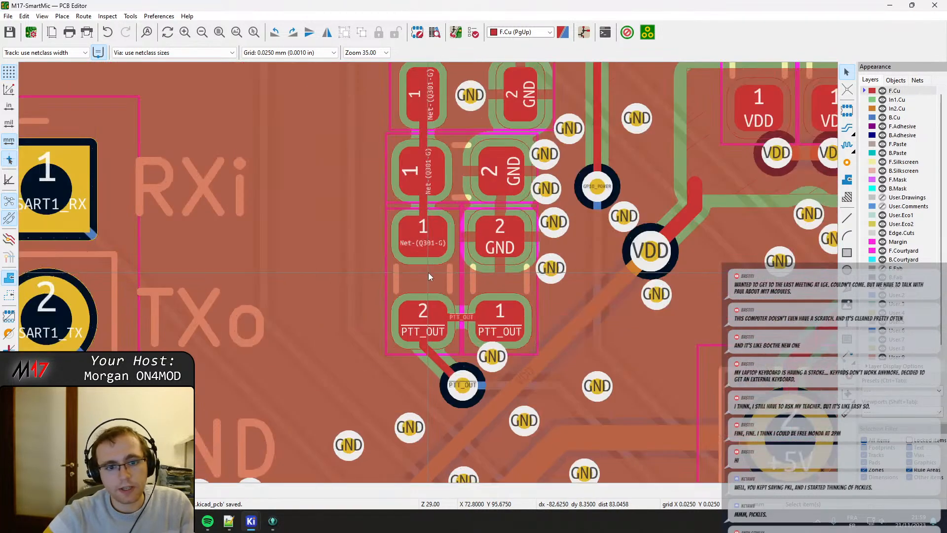
pyautogui.click(426, 287)
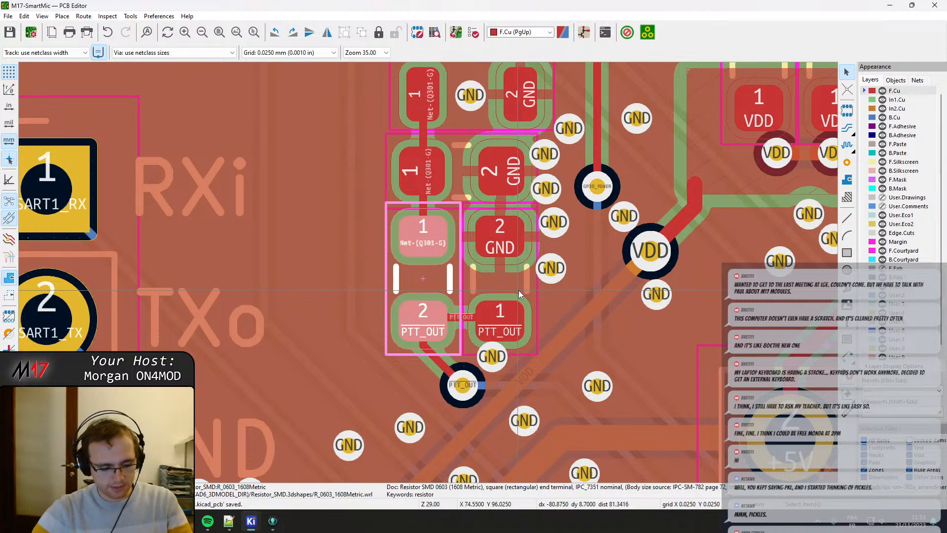
pyautogui.scroll(2, 502, 285)
pyautogui.click(405, 269)
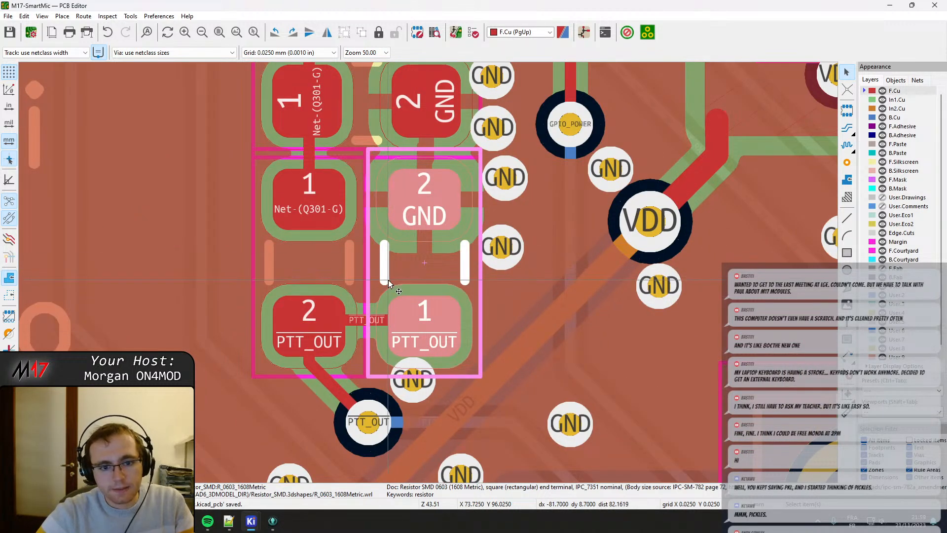
pyautogui.press('m')
pyautogui.click(428, 264)
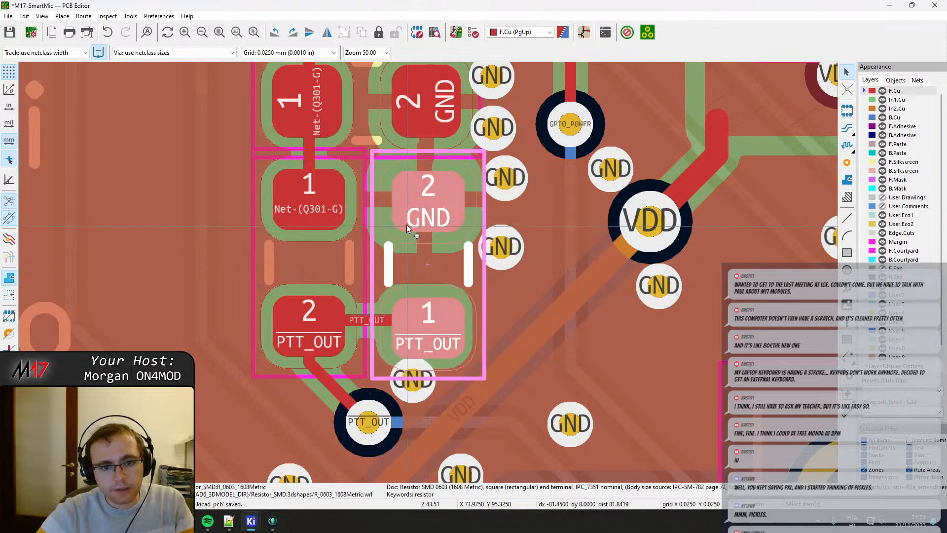
# Drag the PTT_OUT track between the two resistors slightly down to the centre line of their PTT_OUT pads.
pyautogui.click(372, 320)
pyautogui.press('x')
pyautogui.click(318, 333)
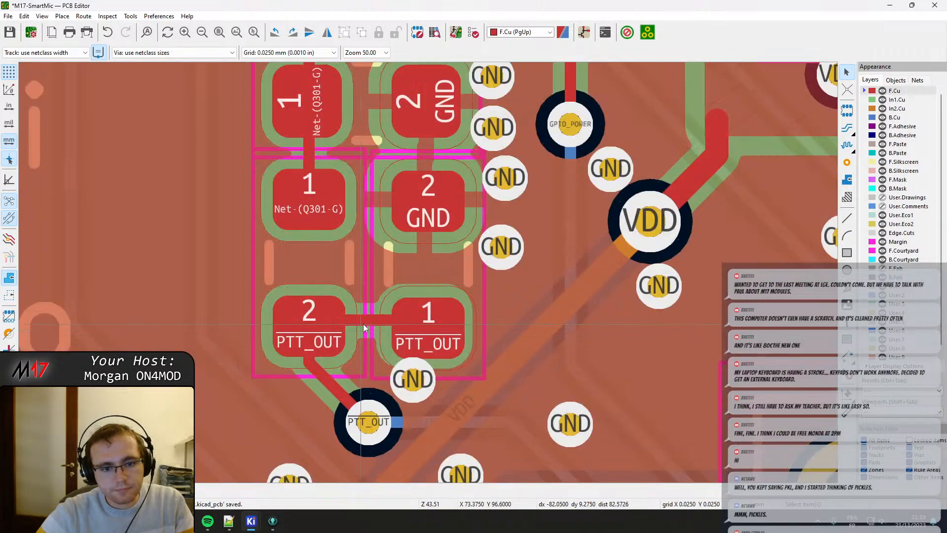
pyautogui.click(366, 325)
pyautogui.press('d')
pyautogui.click(426, 327)
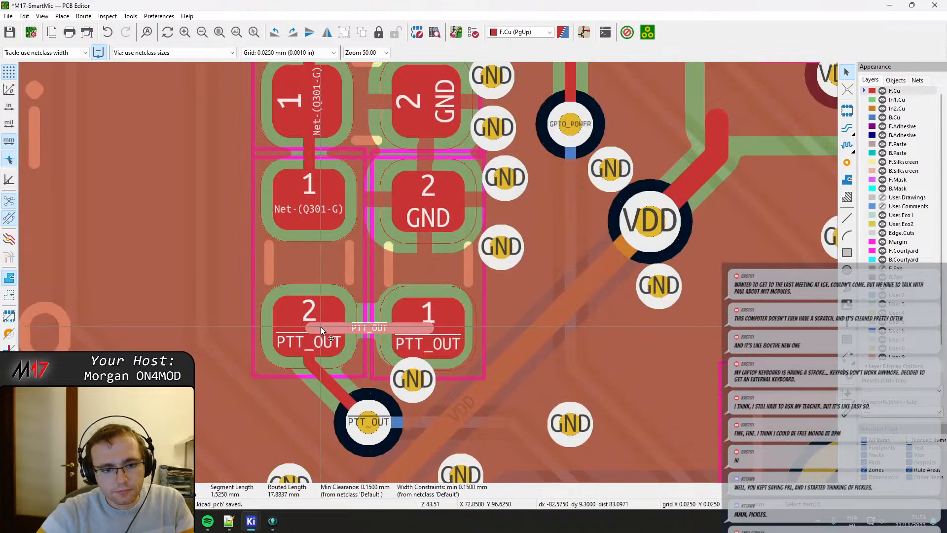
# Inspect the PTT_OUT track segments on the left resistor's pad and towards its via, and the capacitor above the resistors.
pyautogui.click(302, 328)
pyautogui.click(307, 324)
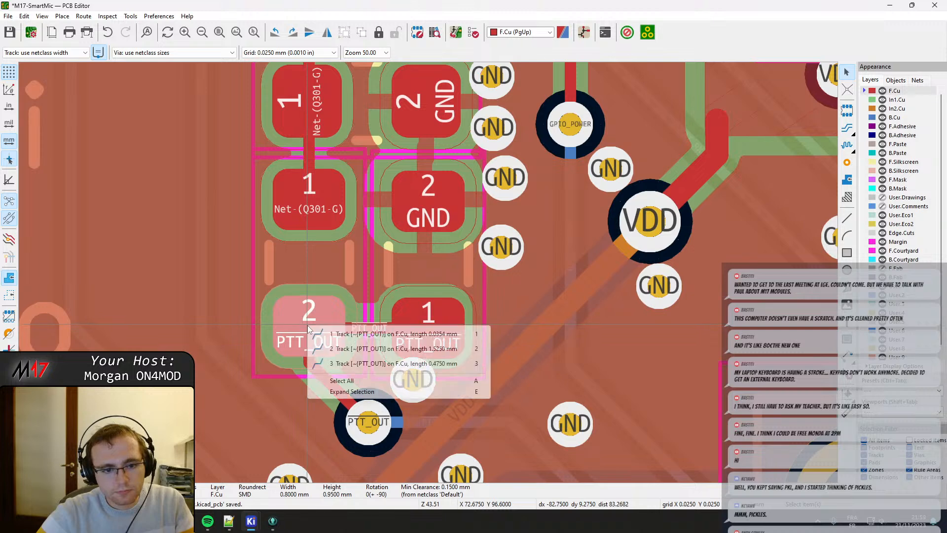
pyautogui.press('Escape')
pyautogui.scroll(2, 319, 344)
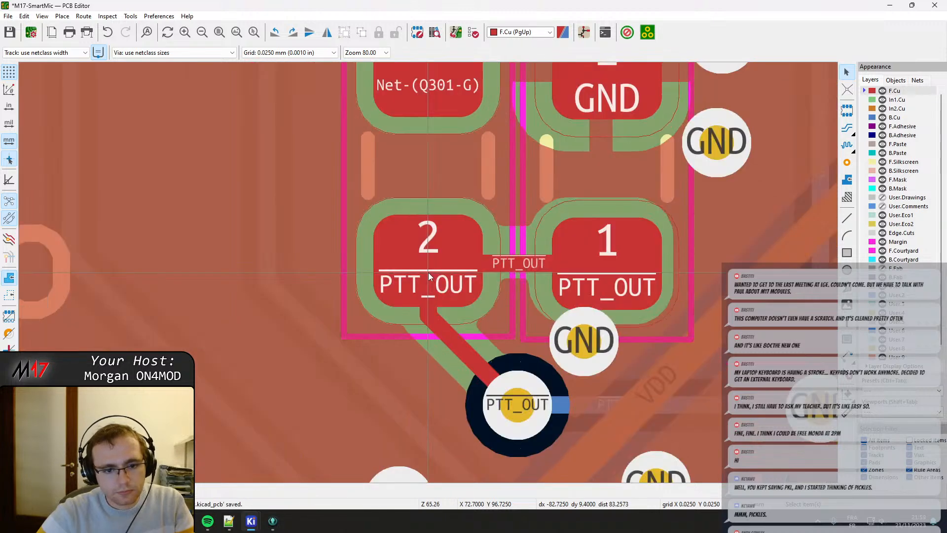
pyautogui.click(431, 264)
pyautogui.click(432, 270)
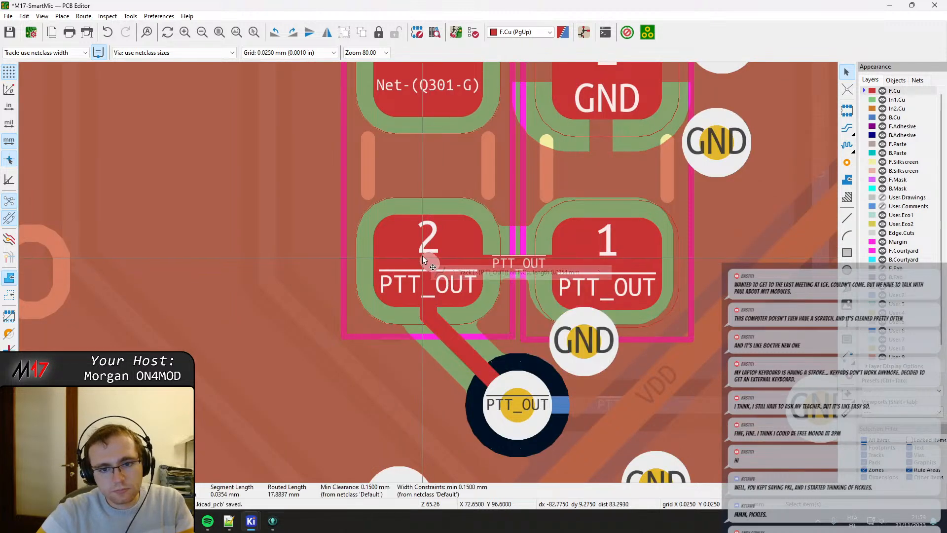
pyautogui.press('Escape')
pyautogui.click(466, 342)
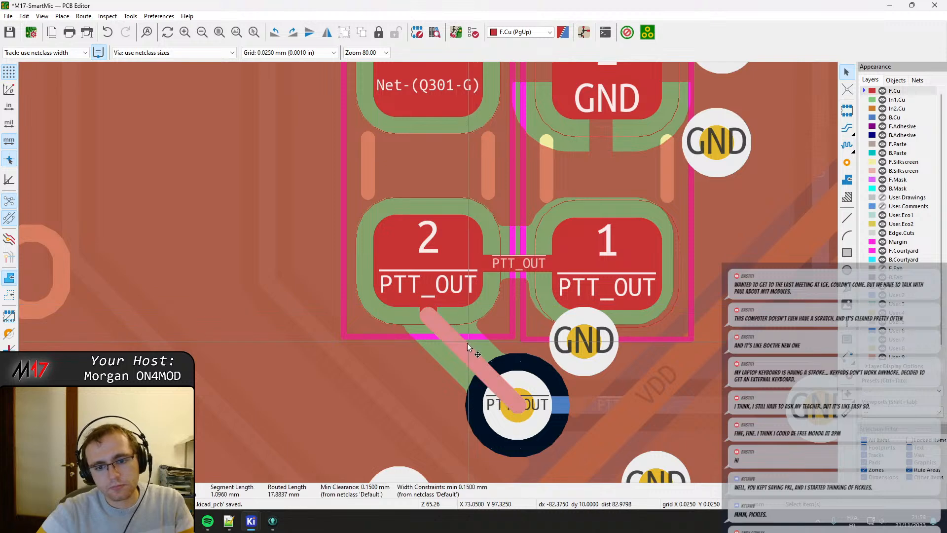
pyautogui.press('Escape')
pyautogui.scroll(-2, 498, 307)
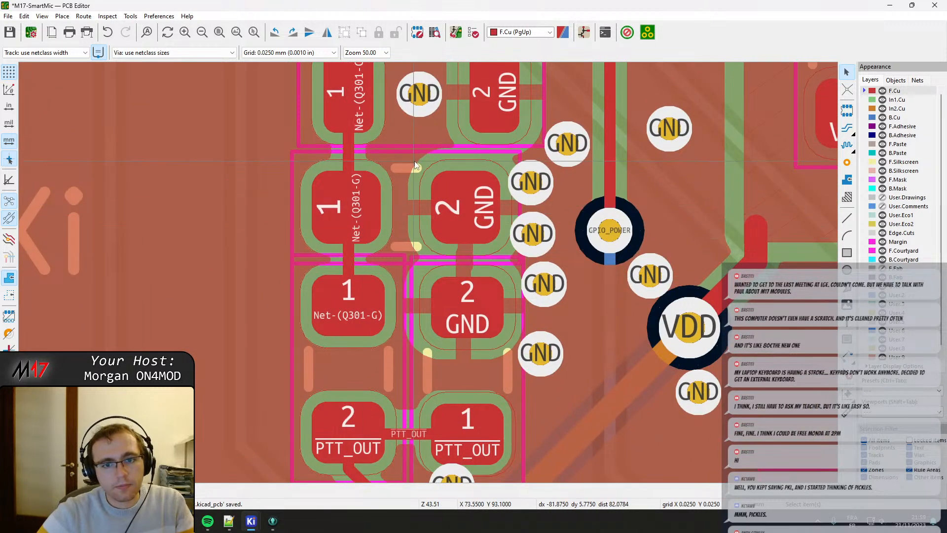
pyautogui.scroll(-1, 401, 175)
pyautogui.click(389, 210)
pyautogui.scroll(-1, 388, 211)
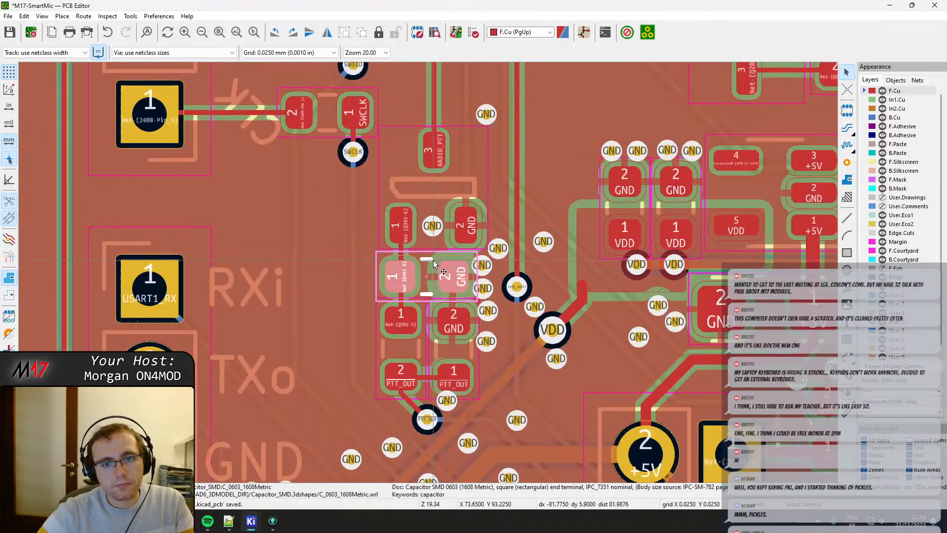
# Move the CLK silkscreen label slightly left and down so it sits centred on the J408 pin 1 track, at X 68.0, Y 88.9 mm.
pyautogui.keyDown('shift'); pyautogui.scroll(3, 345, 197); pyautogui.keyUp('shift')
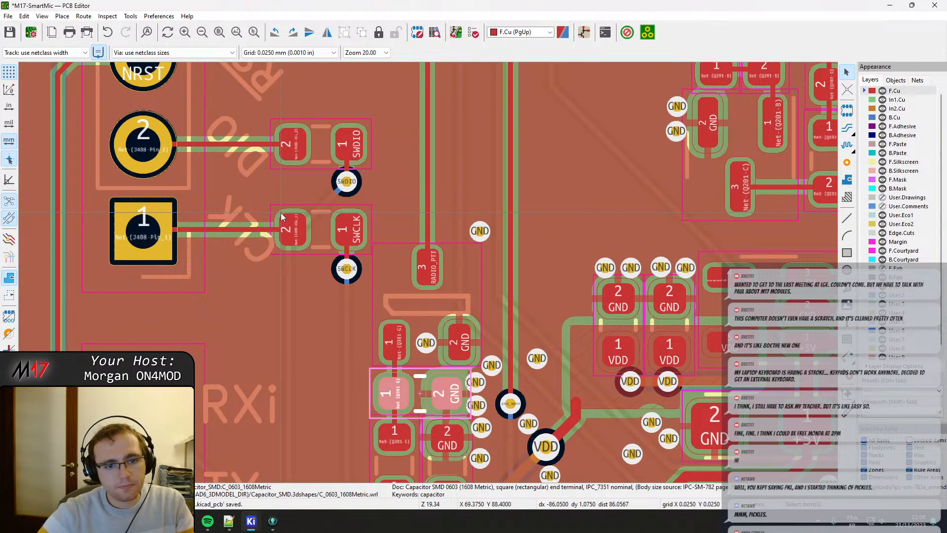
pyautogui.scroll(3, 214, 241)
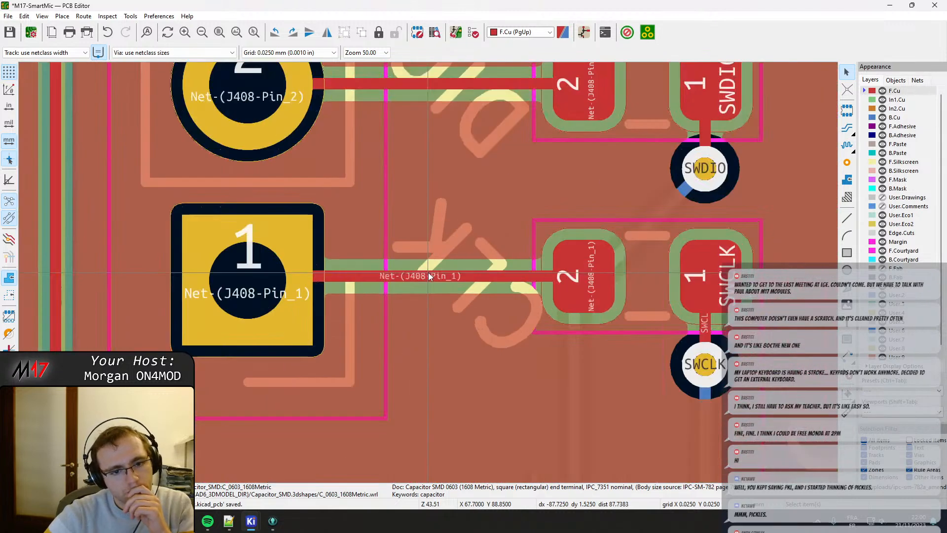
pyautogui.click(439, 253)
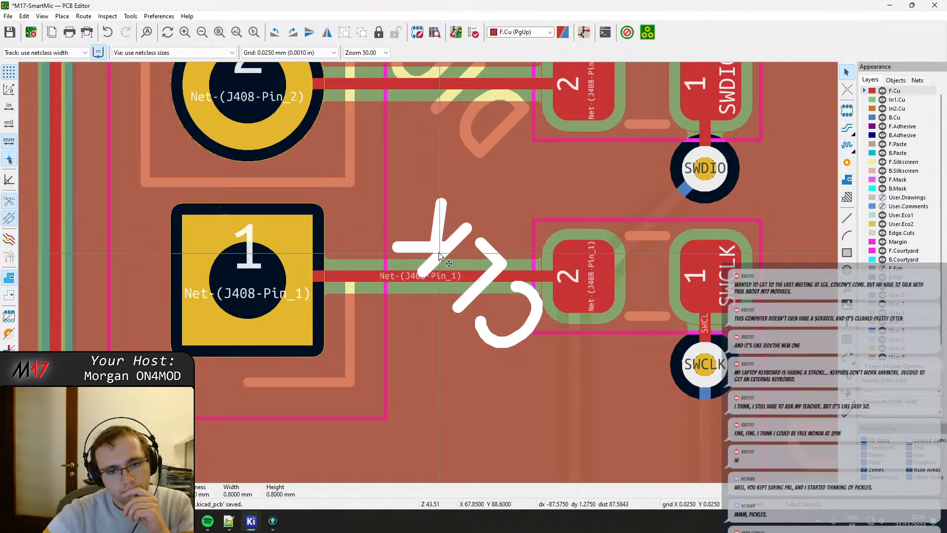
pyautogui.moveTo(440, 254); pyautogui.dragTo(464, 275)
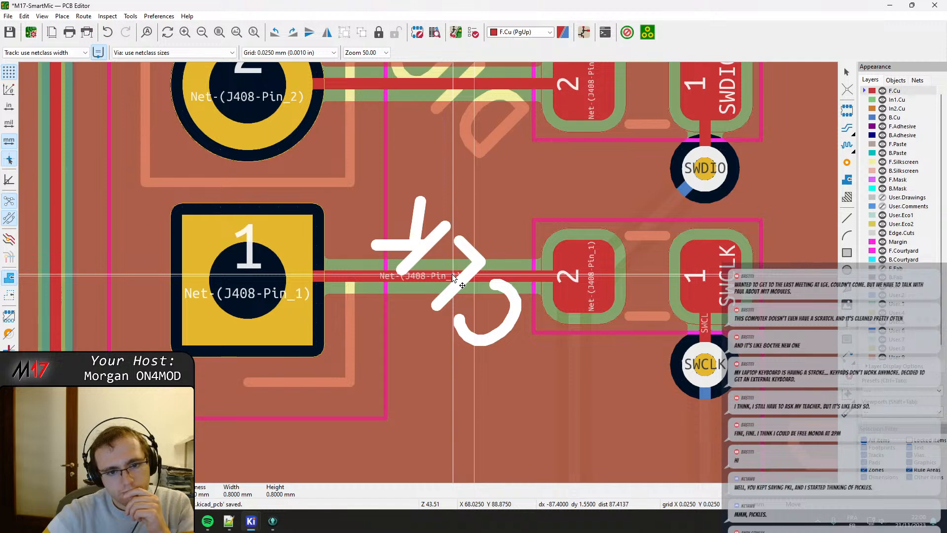
pyautogui.click(451, 274)
pyautogui.moveTo(447, 195); pyautogui.dragTo(442, 300, button='middle')
pyautogui.click(459, 201)
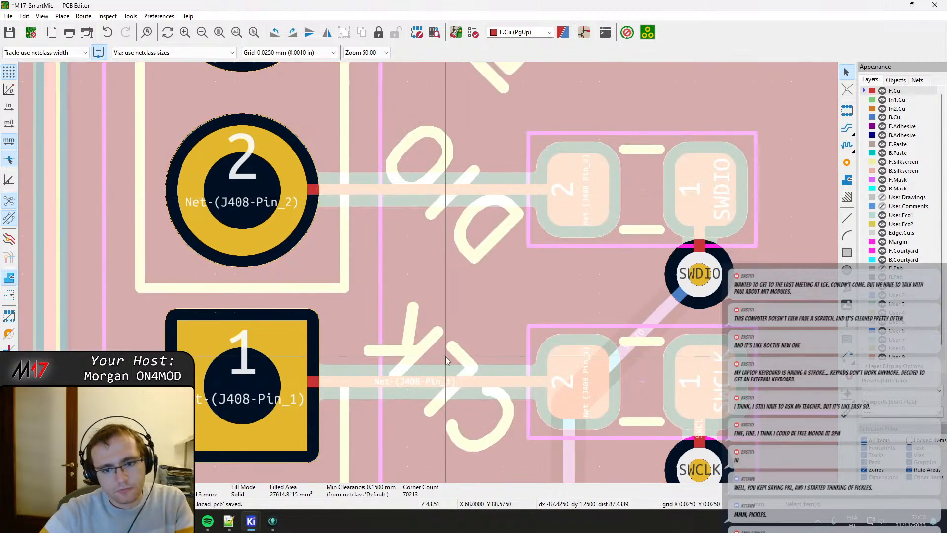
pyautogui.click(447, 367)
pyautogui.press('m')
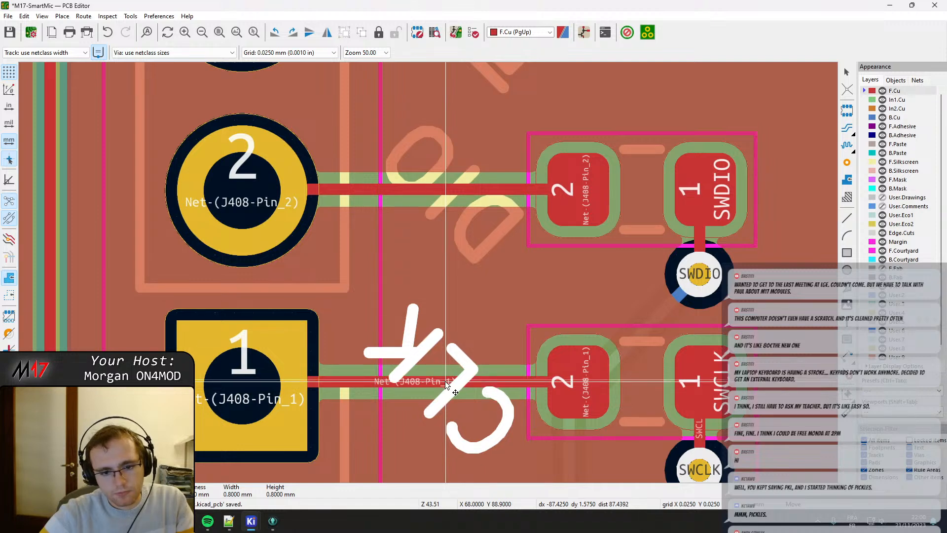
pyautogui.click(445, 380)
# Move the DIO silkscreen label slightly left onto the J408 pin 2 track, vertically aligned with the CLK label and 2.5 mm above it.
pyautogui.click(450, 201)
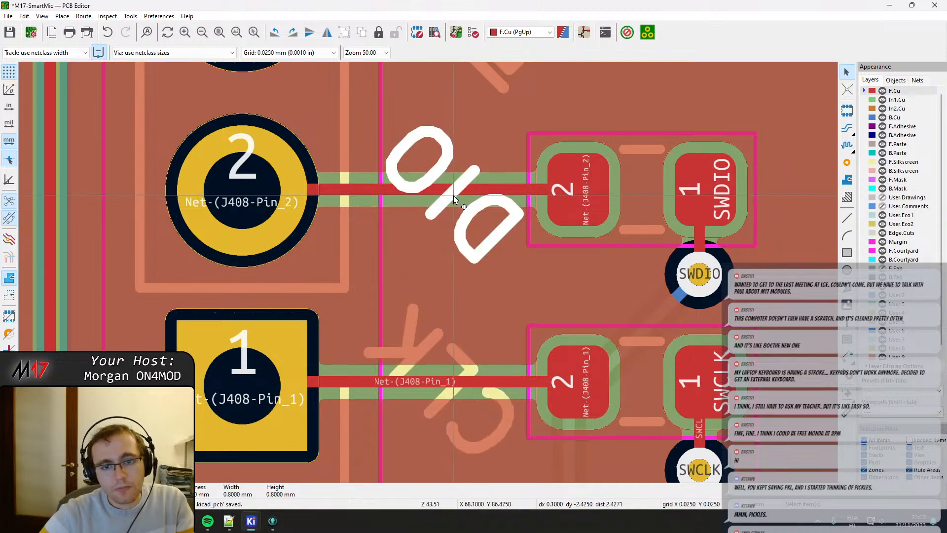
pyautogui.press('m')
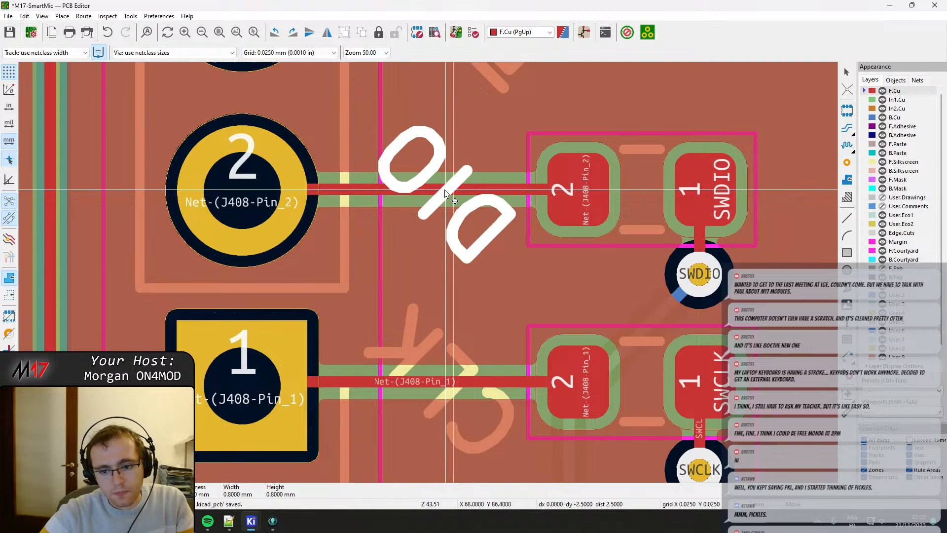
pyautogui.click(445, 189)
# Move the RST silkscreen label slightly left, level with the NRST pin, 5 mm above the CLK label.
pyautogui.moveTo(460, 149); pyautogui.dragTo(470, 335, button='middle')
pyautogui.click(482, 186)
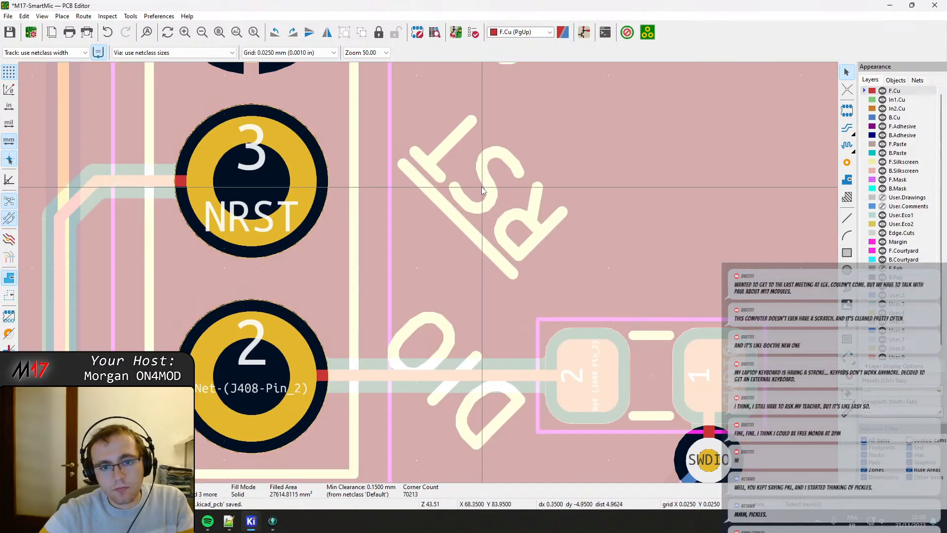
pyautogui.click(481, 184)
pyautogui.press('m')
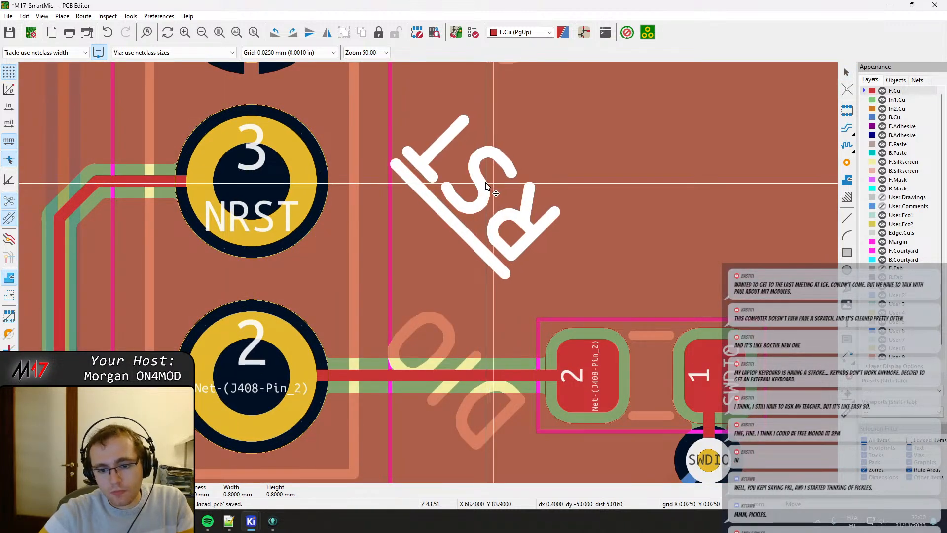
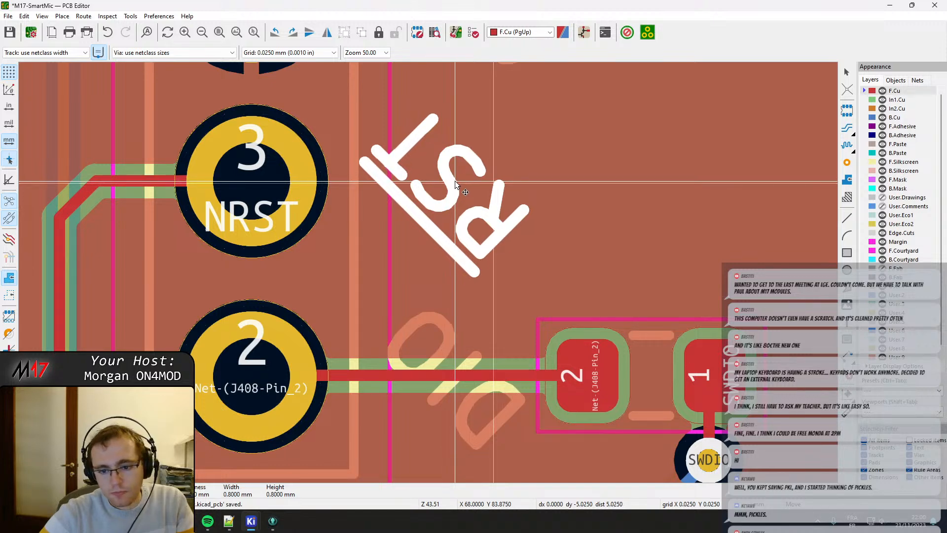
# Place the RST silkscreen label beside the NRST pad at X 68, Y 83.875.
pyautogui.click(455, 181)
pyautogui.moveTo(461, 165); pyautogui.dragTo(460, 241, button='middle')
pyautogui.moveTo(439, 323); pyautogui.dragTo(445, 146, button='middle')
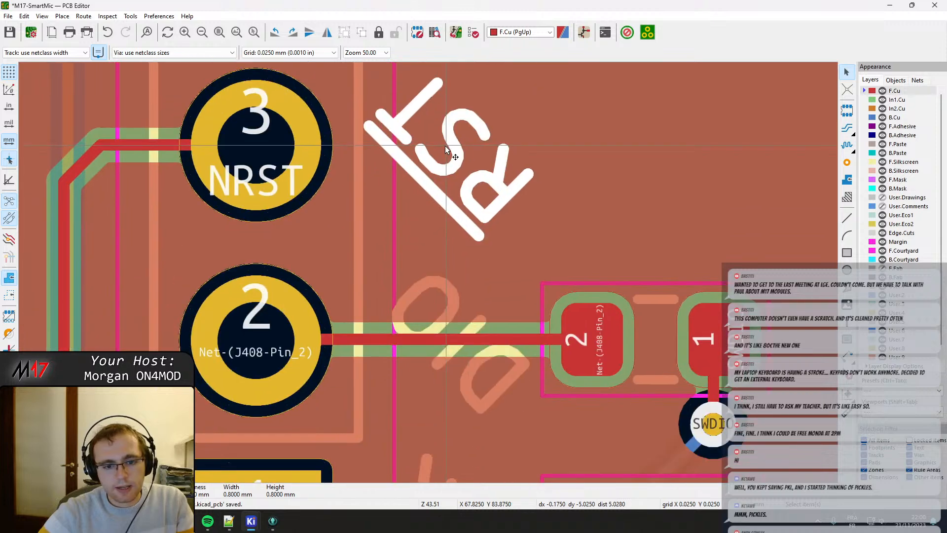
pyautogui.scroll(-4, 445, 148)
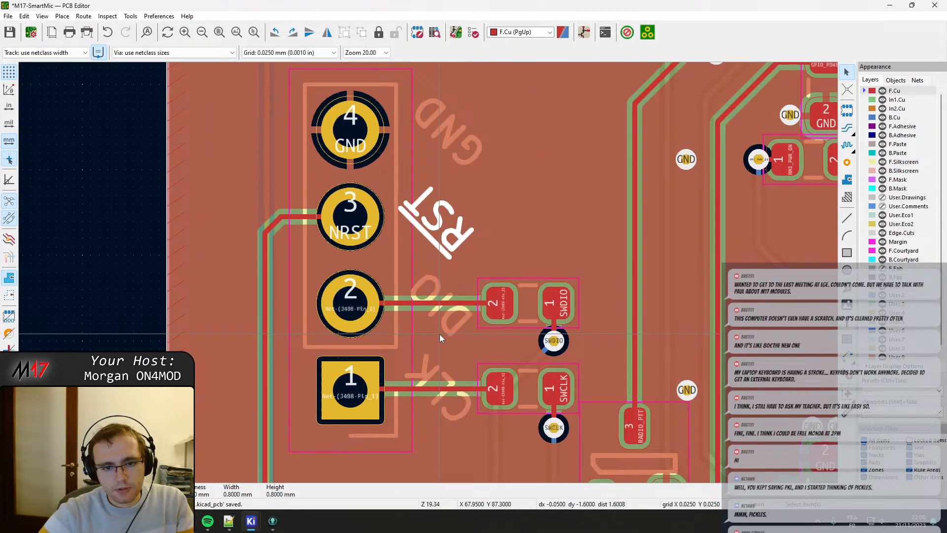
pyautogui.moveTo(440, 334); pyautogui.dragTo(436, 259, button='middle')
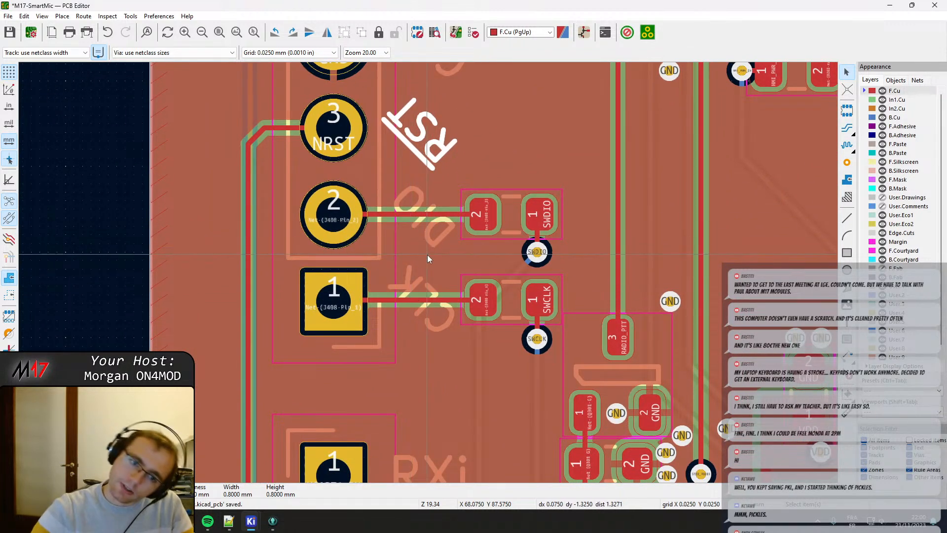
# Place the CLK silkscreen label beside header pad 1 at X 67.975, Y 88.9 and check its text properties.
pyautogui.click(415, 292)
pyautogui.click(416, 293)
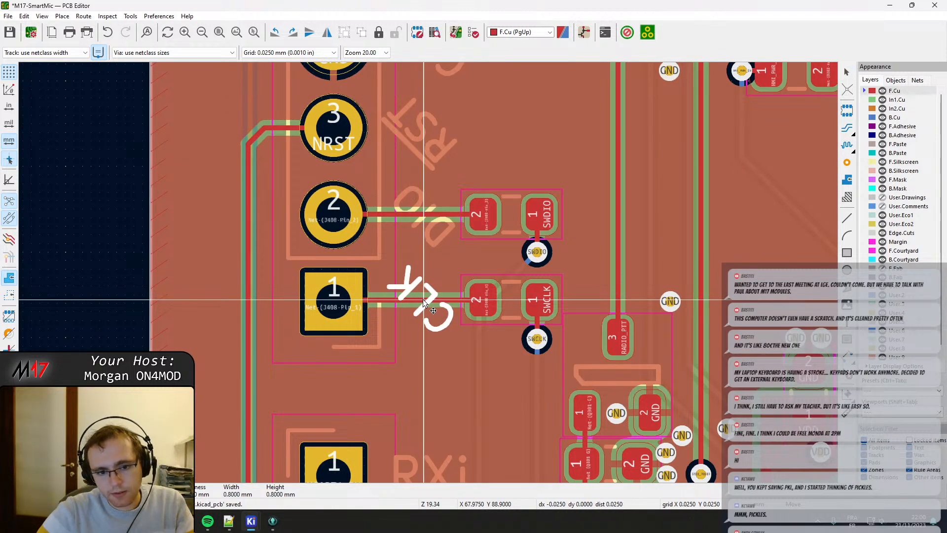
pyautogui.doubleClick(423, 298)
pyautogui.press('Escape')
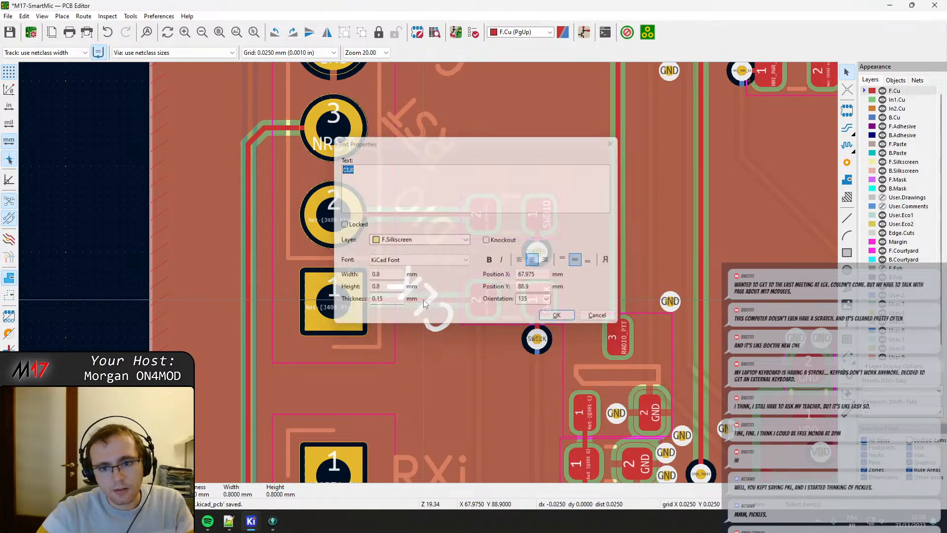
# Check the RST label's text properties, then move the label to X 68.15, Y 83.875.
pyautogui.doubleClick(413, 138)
pyautogui.press('Escape')
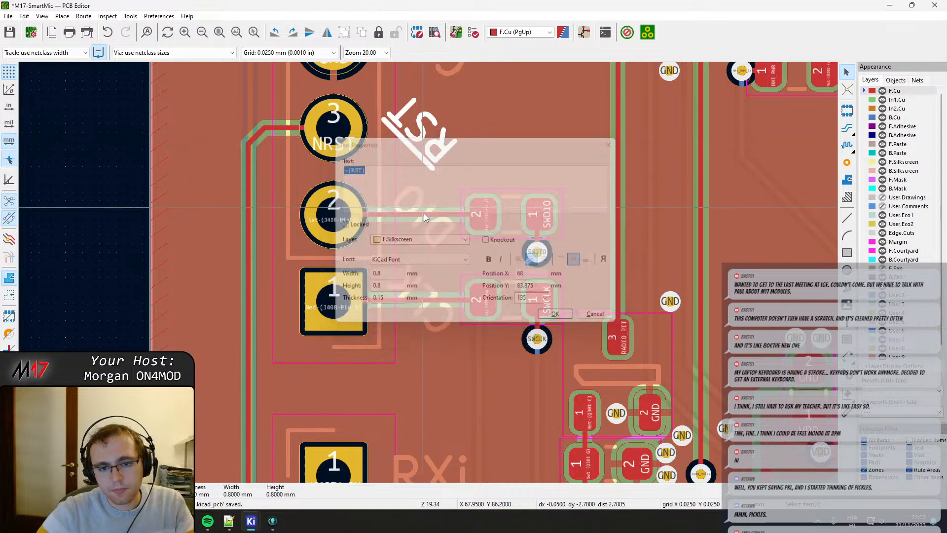
pyautogui.scroll(2, 425, 213)
pyautogui.scroll(2, 431, 155)
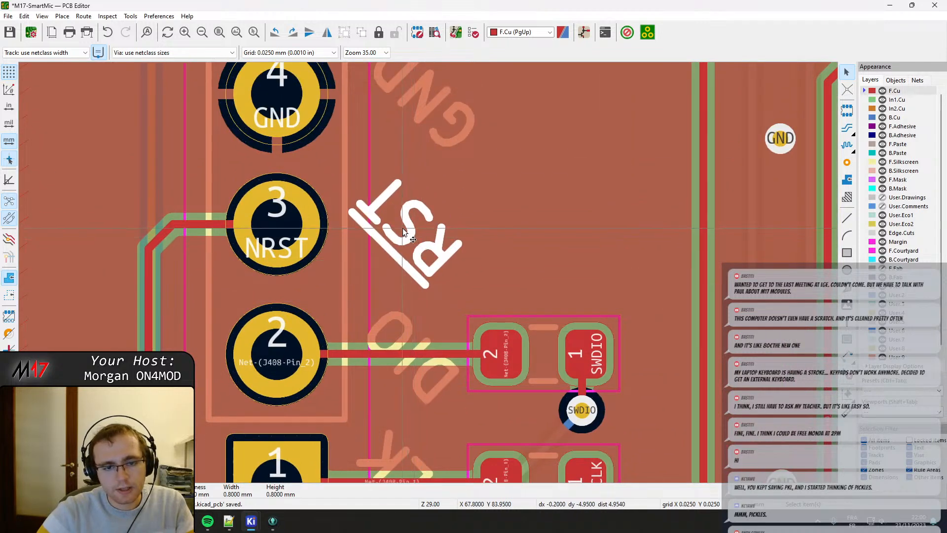
pyautogui.moveTo(413, 224); pyautogui.dragTo(417, 225)
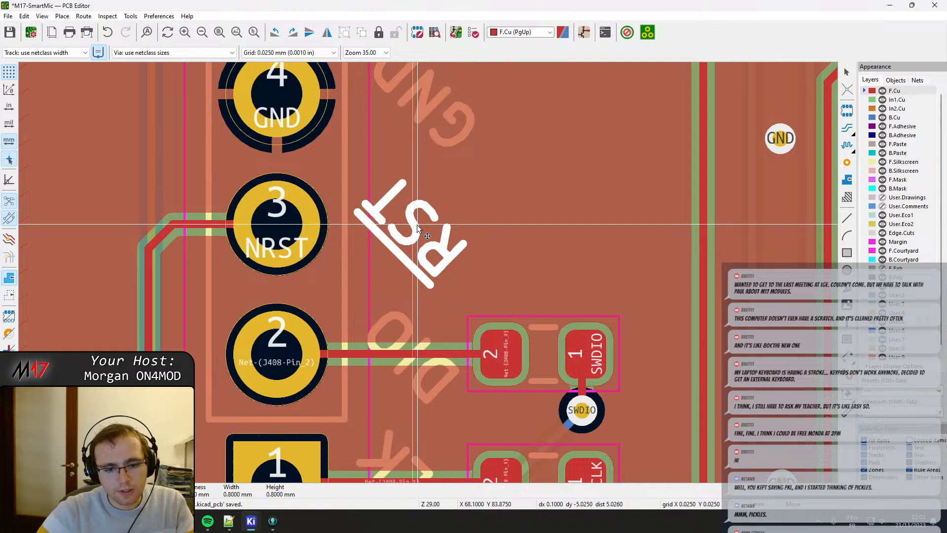
pyautogui.moveTo(417, 225); pyautogui.dragTo(419, 225)
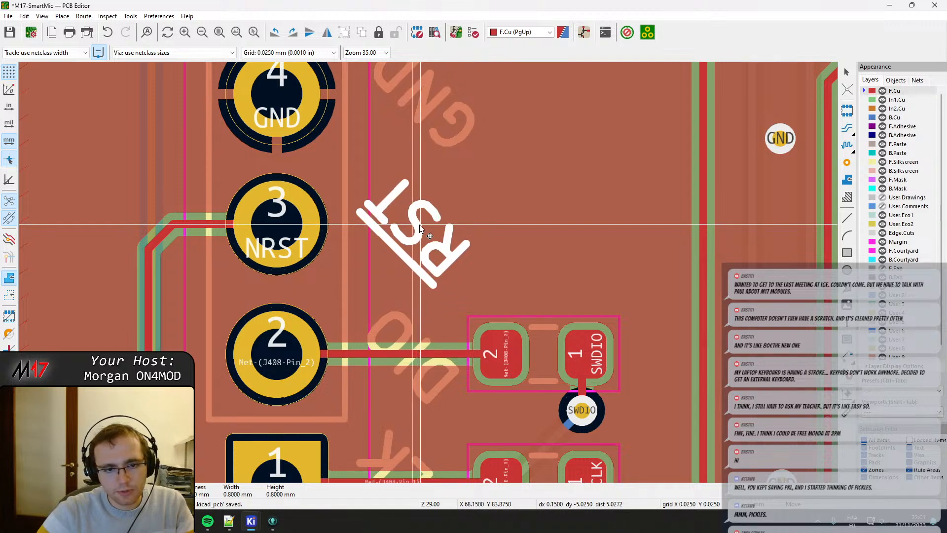
pyautogui.click(419, 224)
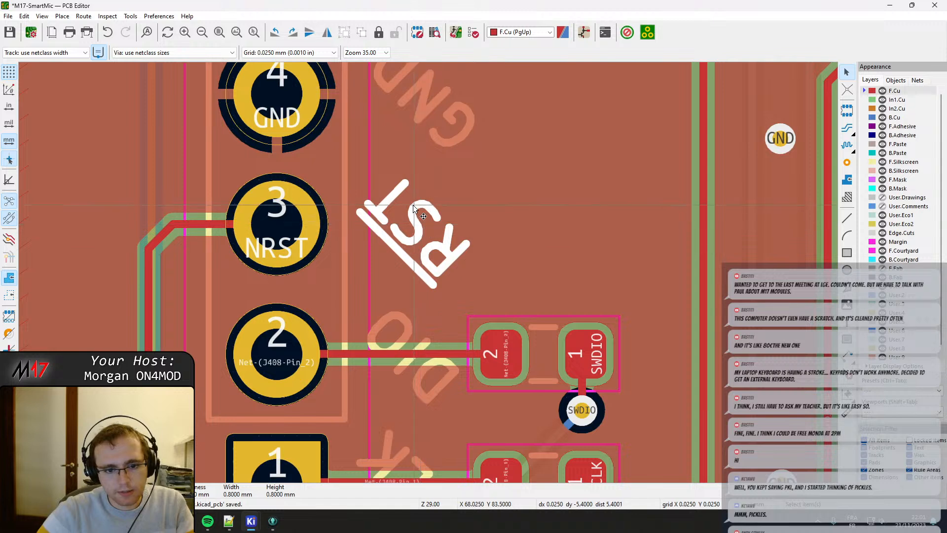
# Move the GND silkscreen label beside header pad 4 to X 67.975, Y 81.35.
pyautogui.scroll(-2, 401, 252)
pyautogui.scroll(3, 402, 253)
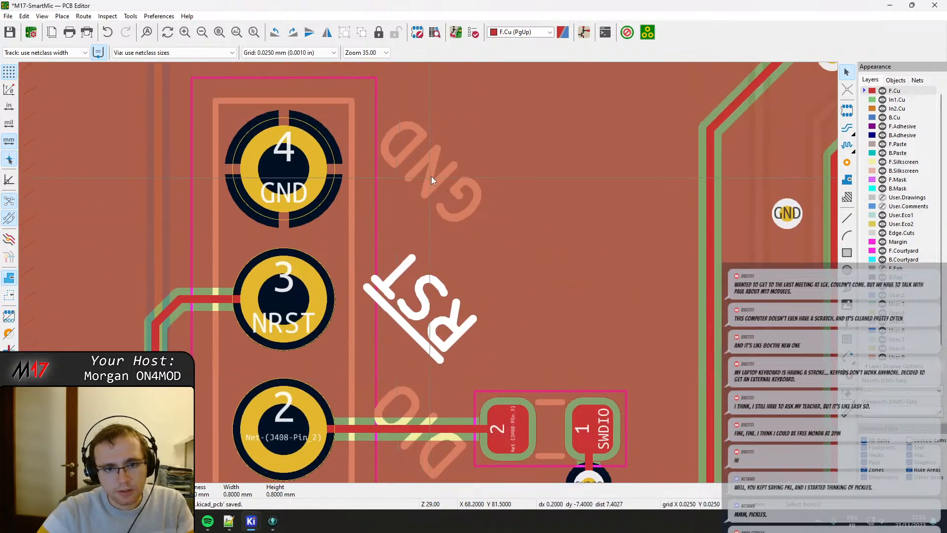
pyautogui.click(432, 176)
pyautogui.press('m')
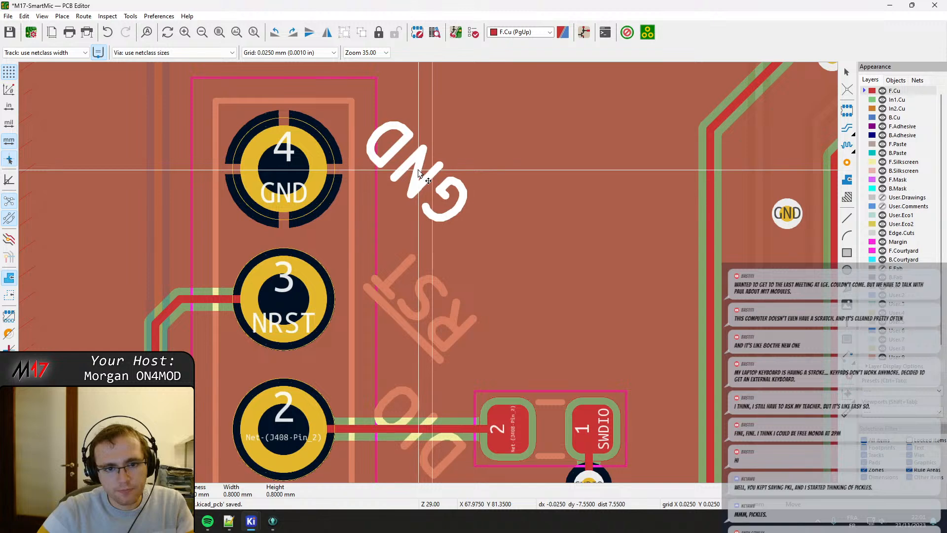
pyautogui.click(418, 170)
# Move the SWCLK resistor slightly closer to the header, keeping it in line with pad 1's track.
pyautogui.moveTo(485, 309); pyautogui.dragTo(424, 148, button='middle')
pyautogui.moveTo(417, 325); pyautogui.dragTo(425, 235, button='middle')
pyautogui.click(446, 273)
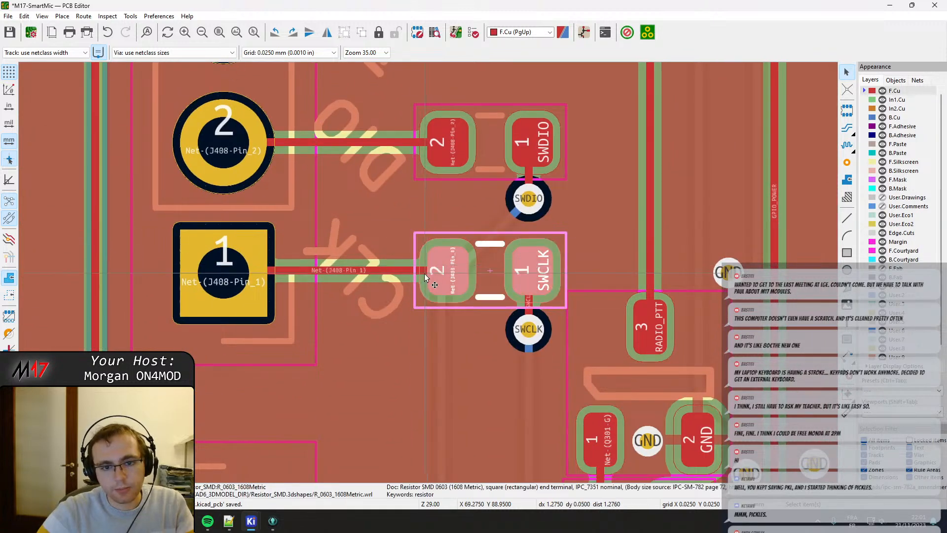
pyautogui.press('m')
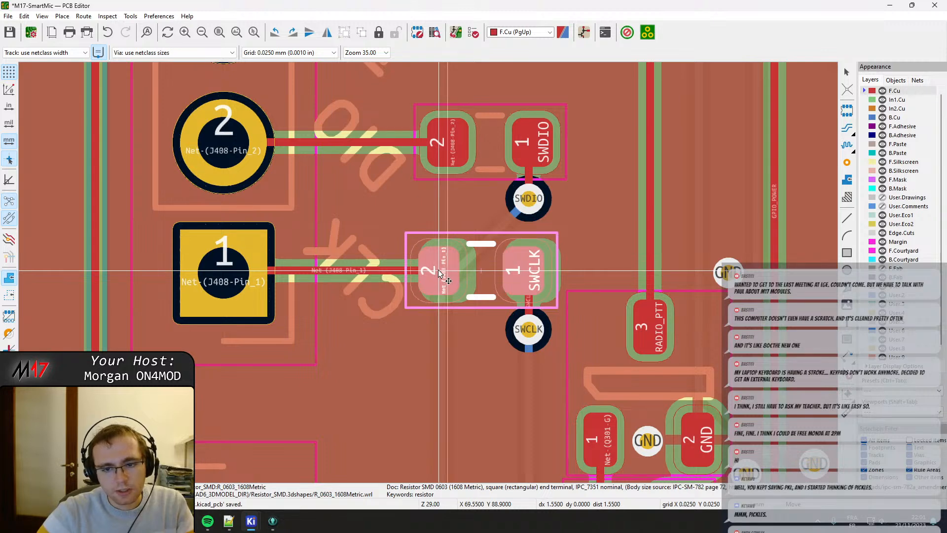
pyautogui.click(440, 273)
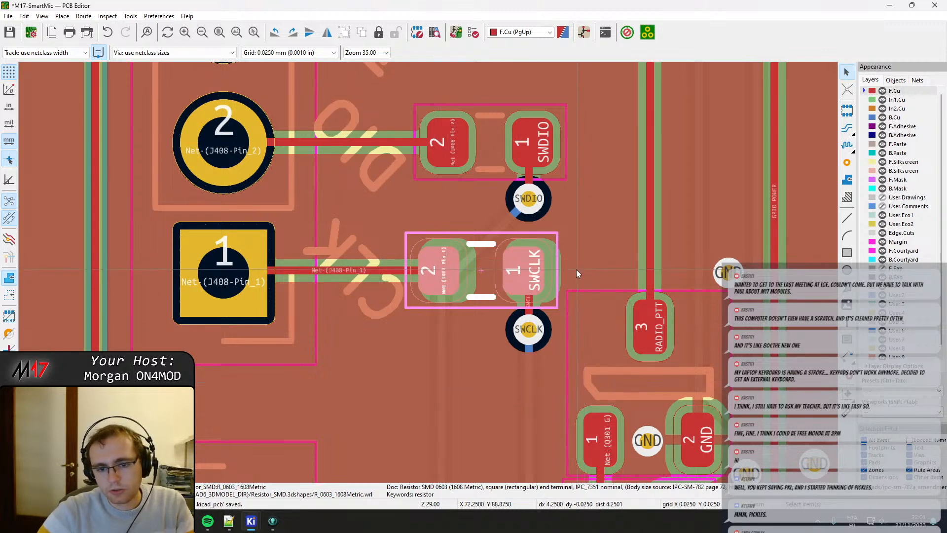
# Move the SWDIO resistor closer to the header, roughly in line with the SWCLK resistor, and refill the copper zones.
pyautogui.scroll(3, 418, 288)
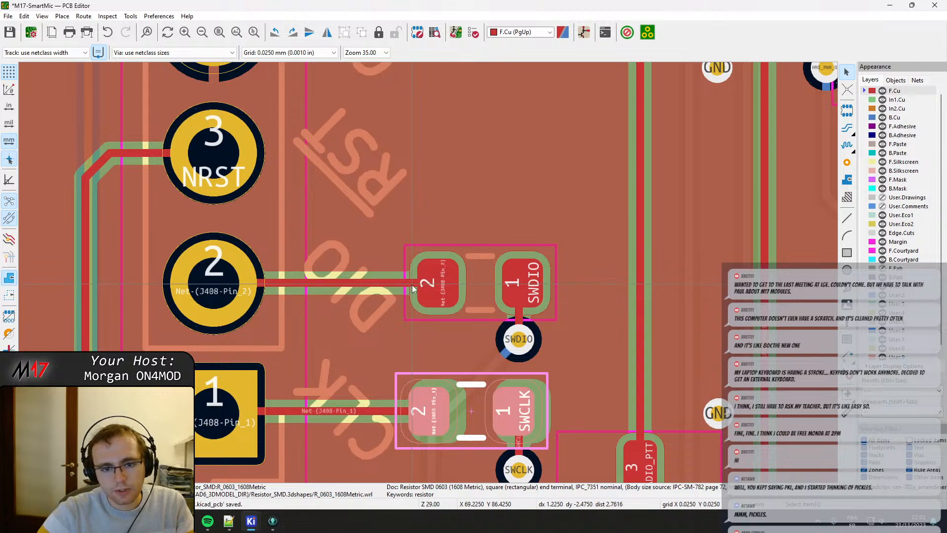
pyautogui.click(447, 285)
pyautogui.click(483, 283)
pyautogui.press('m')
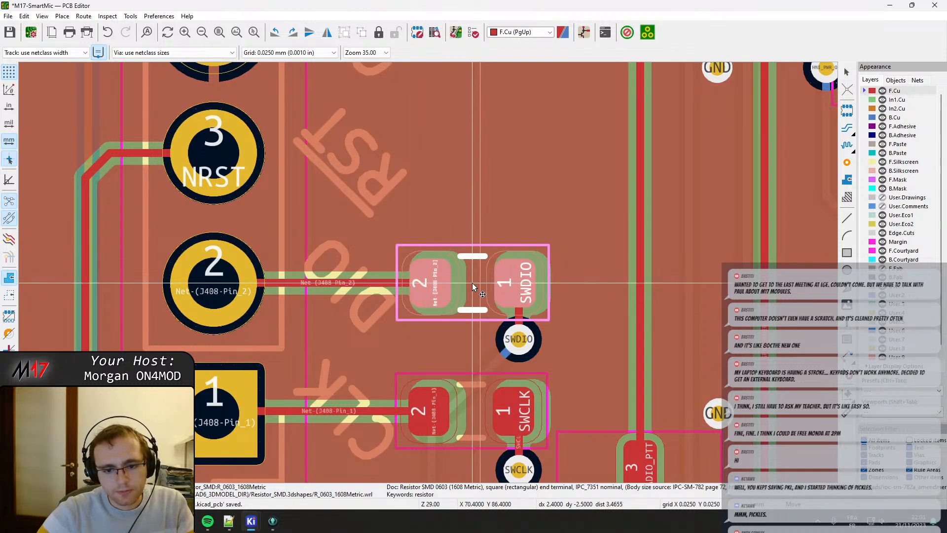
pyautogui.press('Escape')
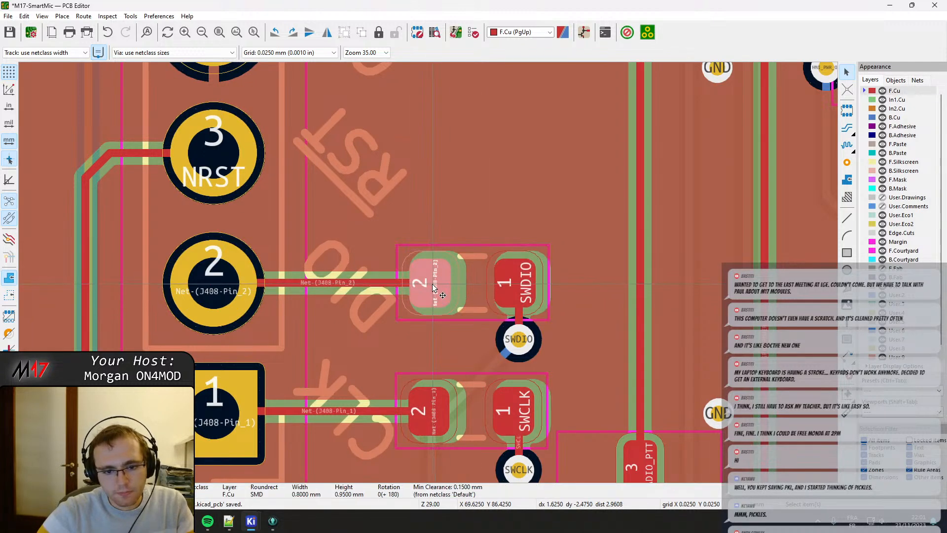
pyautogui.click(433, 286)
pyautogui.press('3')
pyautogui.press('m')
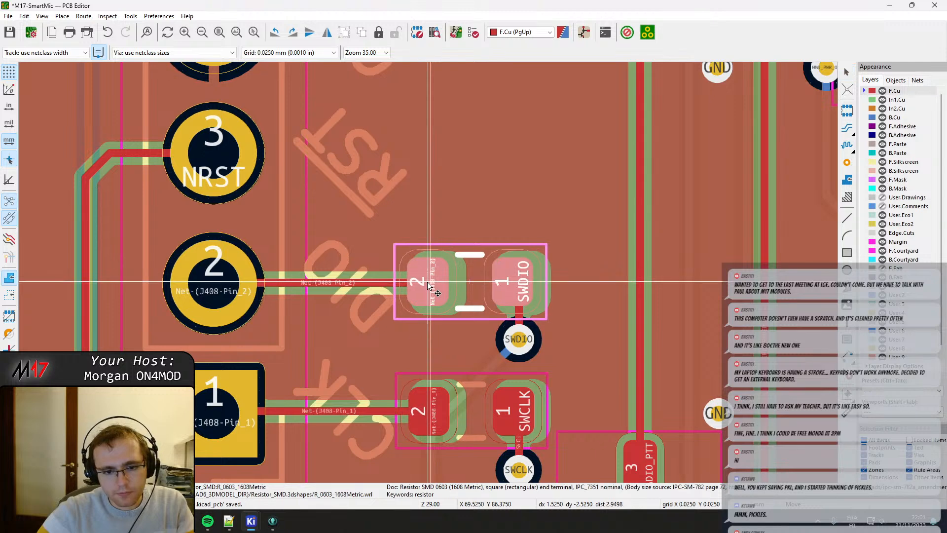
pyautogui.click(430, 283)
pyautogui.moveTo(549, 328); pyautogui.dragTo(430, 283, button='middle')
pyautogui.press('b')
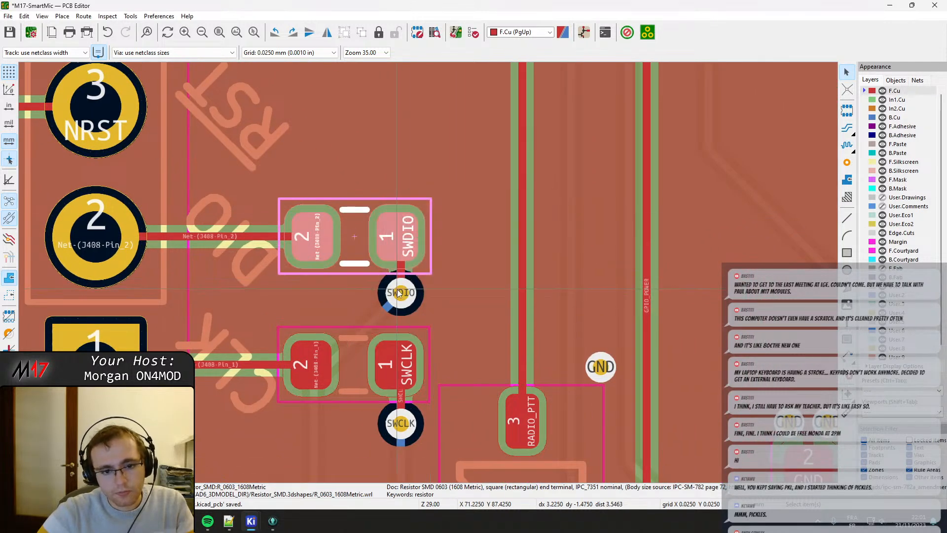
# Realign the SWDIO track and its via with the centre of the SWDIO resistor's pad 1.
pyautogui.press('x')
pyautogui.press('d')
pyautogui.click(396, 236)
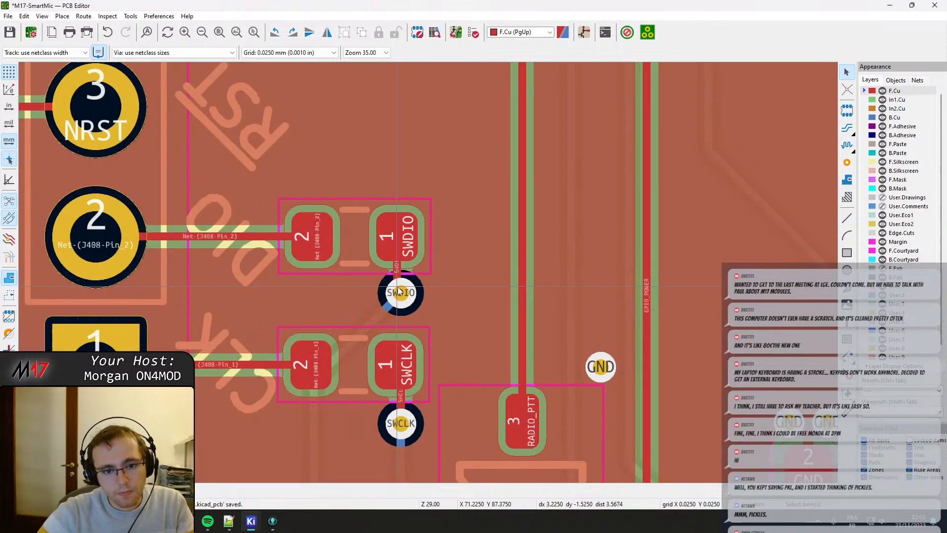
pyautogui.click(402, 293)
pyautogui.press('3')
pyautogui.press('d')
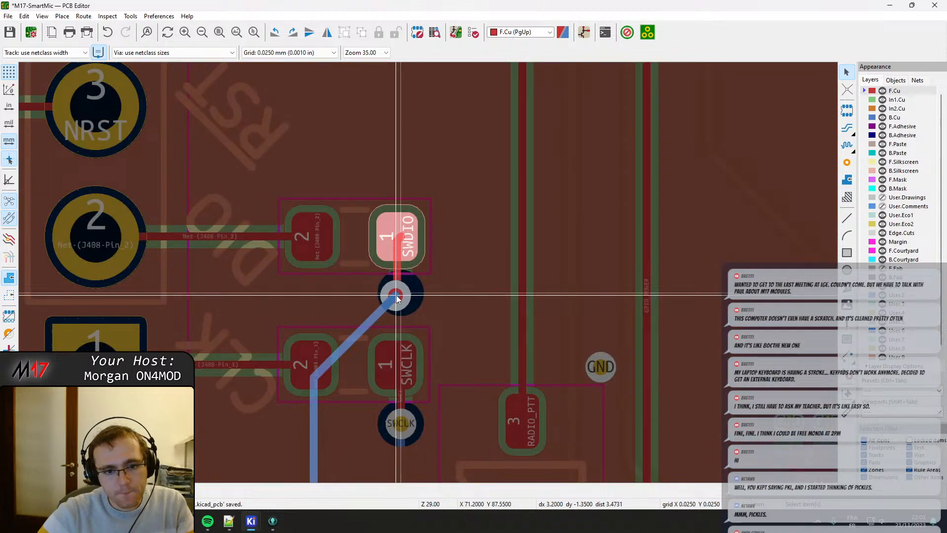
pyautogui.click(397, 296)
# Shift the SWCLK track on F.Cu into line with the SWCLK resistor's pad 1.
pyautogui.moveTo(400, 409); pyautogui.dragTo(408, 282, button='middle')
pyautogui.click(408, 283)
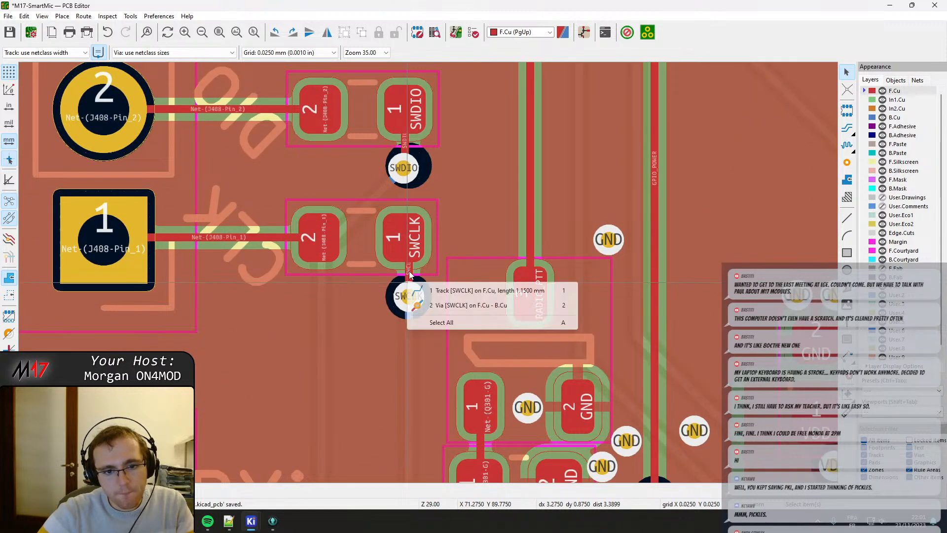
pyautogui.click(410, 268)
pyautogui.press('d')
pyautogui.click(405, 269)
# Shift the SWCLK via into line with its resistor pad and realign the back-copper track leaving it.
pyautogui.click(411, 296)
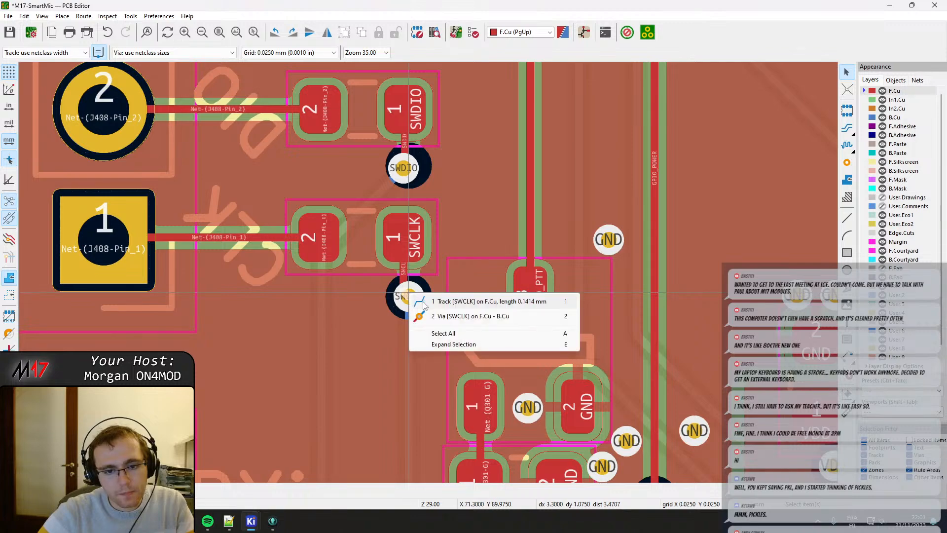
pyautogui.click(435, 317)
pyautogui.press('d')
pyautogui.click(404, 291)
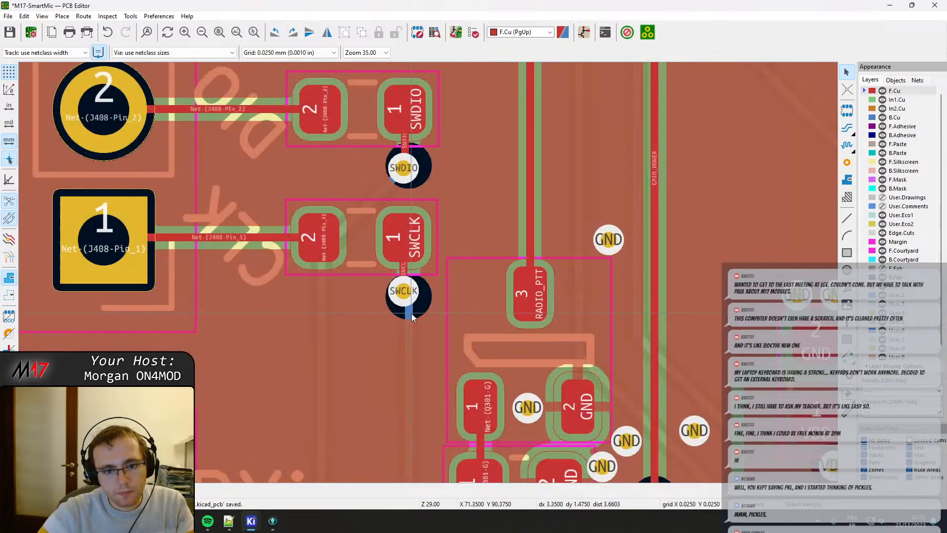
pyautogui.click(409, 315)
pyautogui.press('d')
# Move the Q301 transistor with the RADIO_PTT pad upward, away from the capacitor below it.
pyautogui.scroll(-3, 415, 305)
pyautogui.scroll(2, 392, 257)
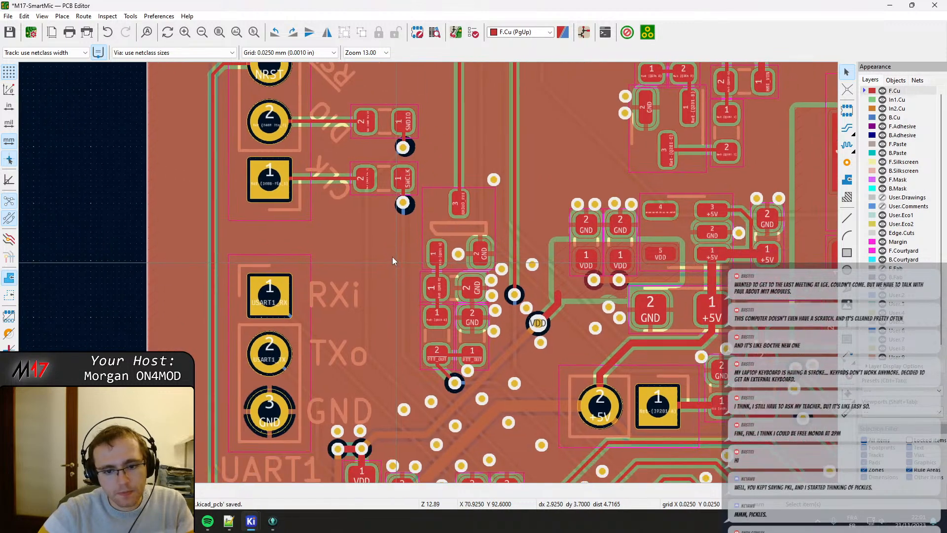
pyautogui.scroll(2, 390, 264)
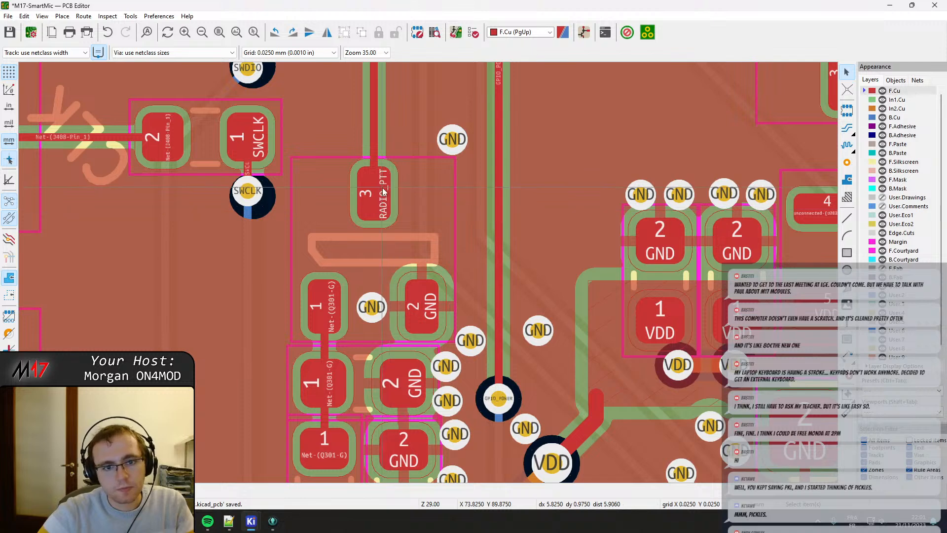
pyautogui.click(374, 186)
pyautogui.moveTo(374, 187); pyautogui.dragTo(374, 149)
pyautogui.moveTo(397, 351); pyautogui.dragTo(388, 302, button='middle')
# Nudge the GND via beside Q301 and move the 0603 capacitor up directly beneath the transistor.
pyautogui.click(459, 294)
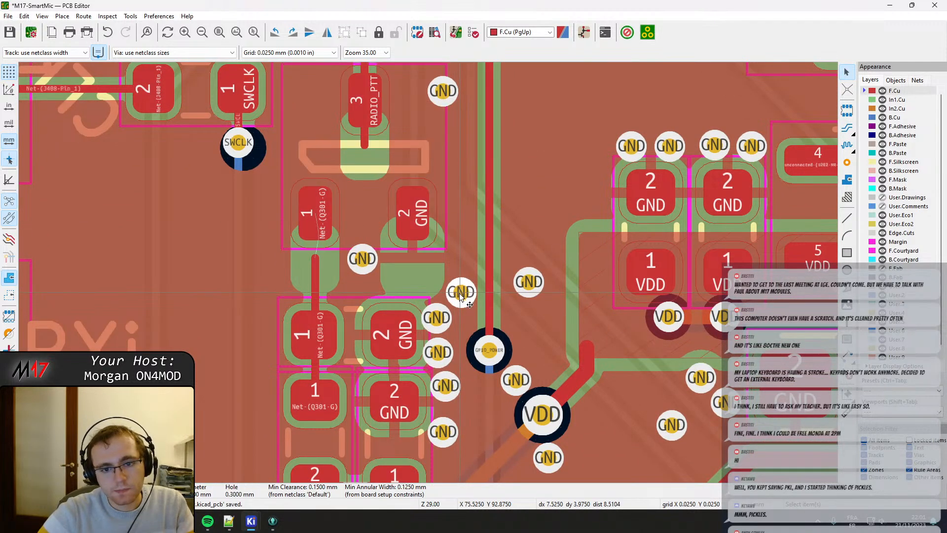
pyautogui.moveTo(460, 294); pyautogui.dragTo(475, 286)
pyautogui.click(368, 312)
pyautogui.moveTo(354, 339); pyautogui.dragTo(317, 294)
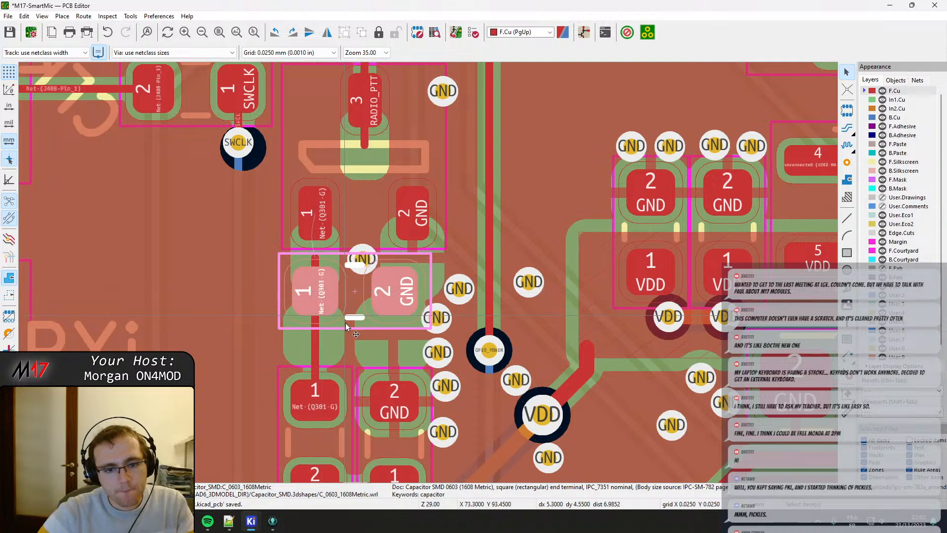
# Move the resistor between the Q301 gate and PTT_OUT up directly beneath the capacitor.
pyautogui.press('x')
pyautogui.click(322, 374)
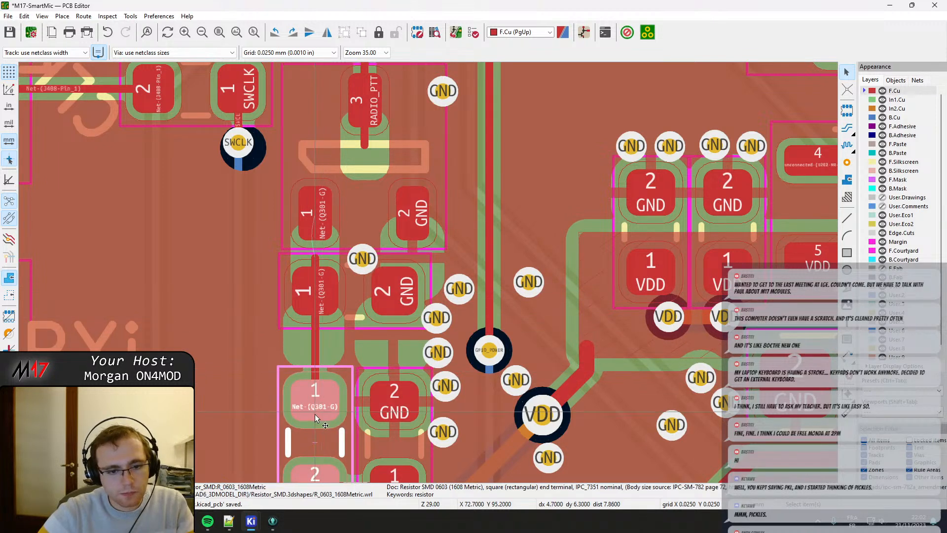
pyautogui.moveTo(316, 419); pyautogui.dragTo(316, 372)
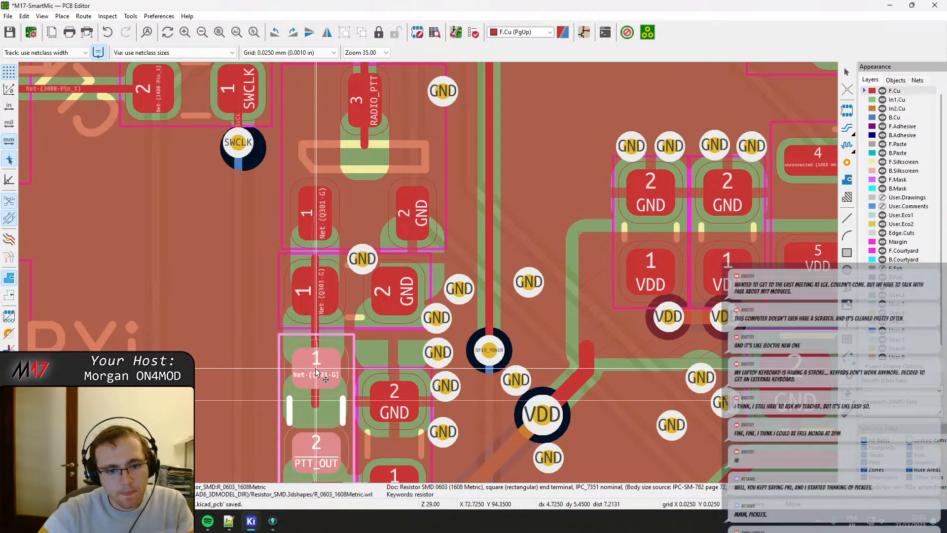
pyautogui.click(316, 369)
# Move the resistor between GND and PTT_OUT up level with the neighbouring gate resistor.
pyautogui.moveTo(391, 396); pyautogui.dragTo(330, 374, button='middle')
pyautogui.click(330, 375)
pyautogui.press('m')
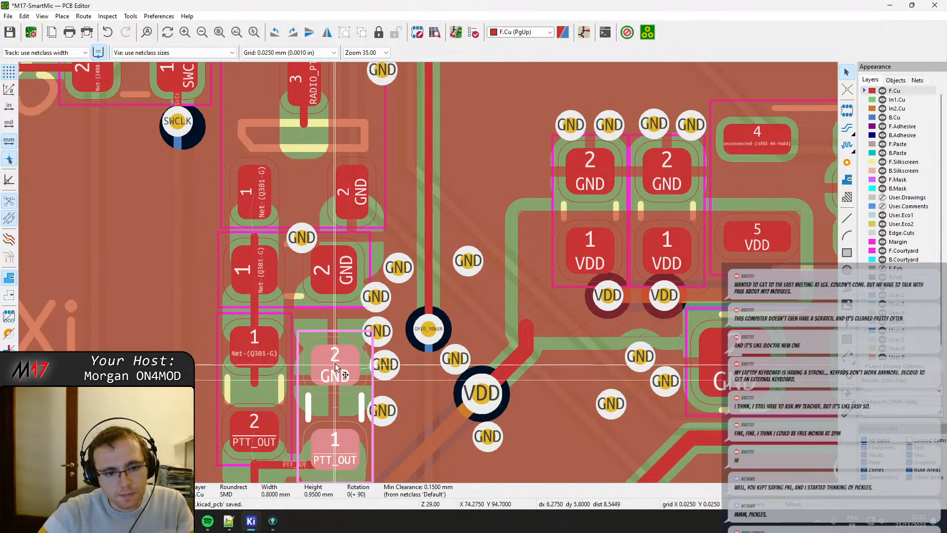
pyautogui.moveTo(336, 363); pyautogui.dragTo(336, 347)
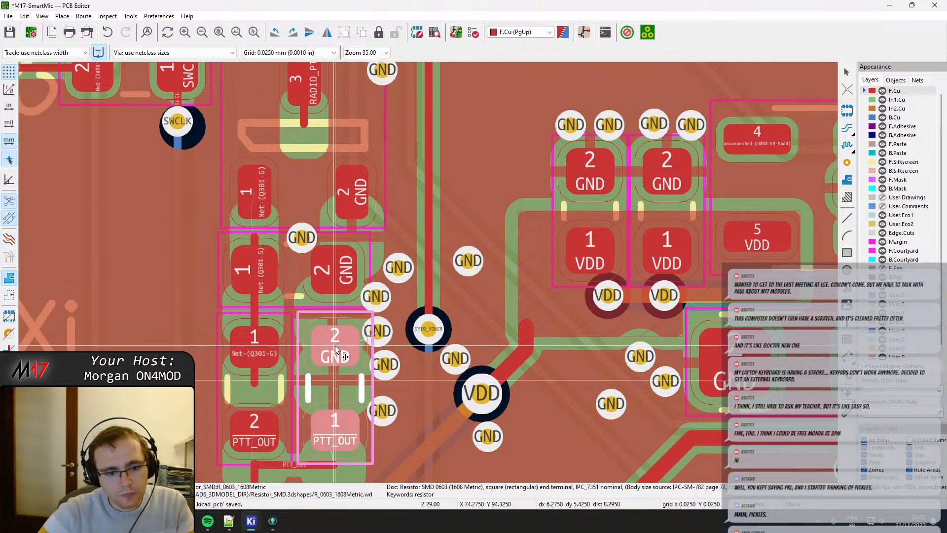
pyautogui.click(335, 347)
# Fine-adjust the GND-to-PTT_OUT resistor so its PTT_OUT pad lines up with the adjacent gate resistor's PTT_OUT pad.
pyautogui.moveTo(328, 403); pyautogui.dragTo(340, 269, button='middle')
pyautogui.click(343, 303)
pyautogui.click(279, 301)
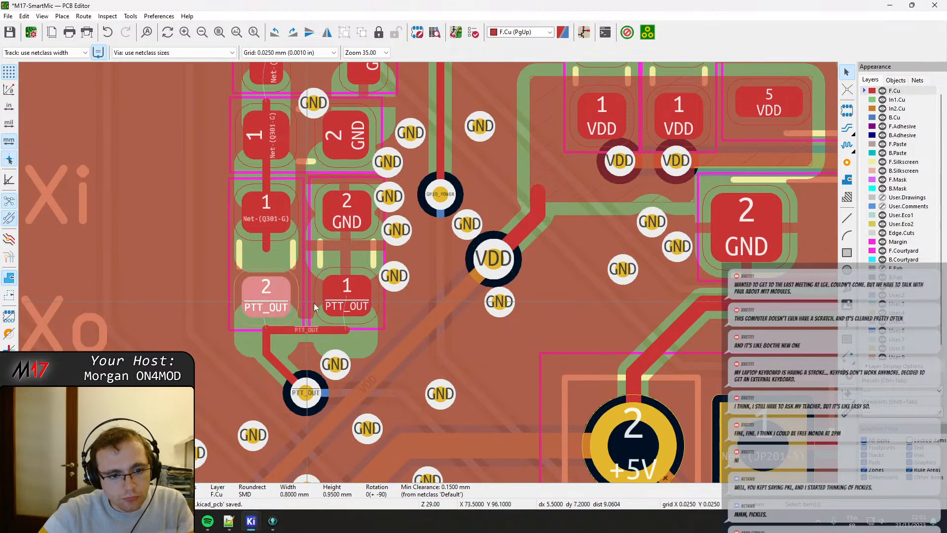
pyautogui.click(347, 299)
pyautogui.press('m')
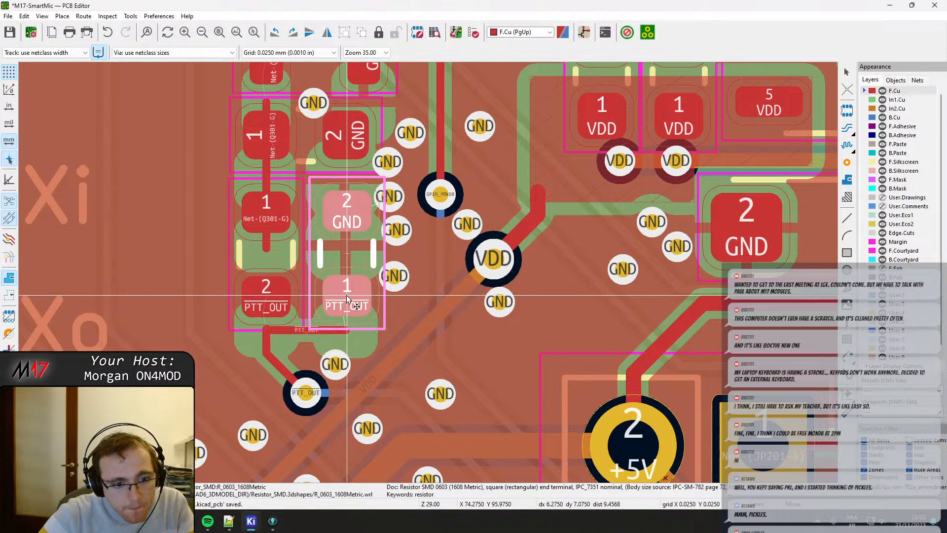
pyautogui.scroll(3, 346, 295)
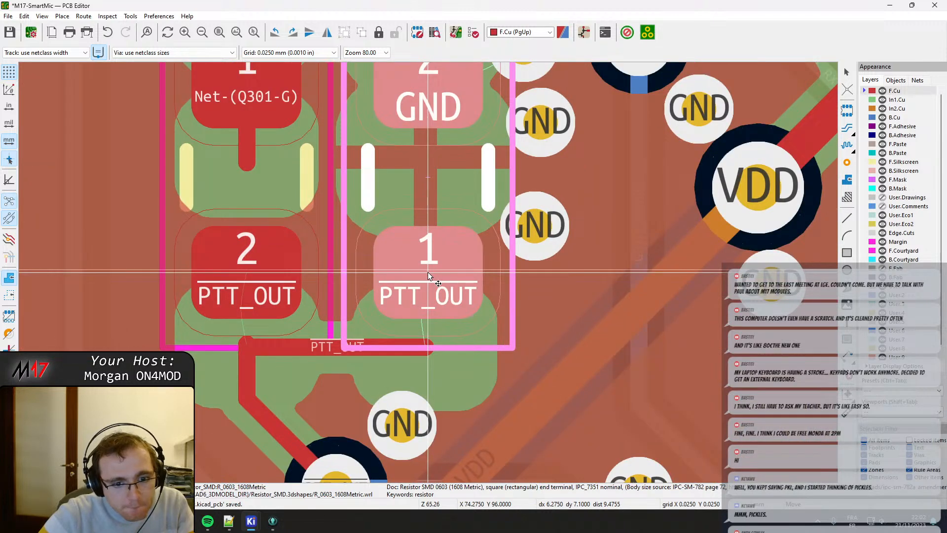
pyautogui.click(428, 276)
# Replace the PTT_OUT track below the resistors with a straight one between their pads, and extend the via's track up into pad 2.
pyautogui.click(338, 347)
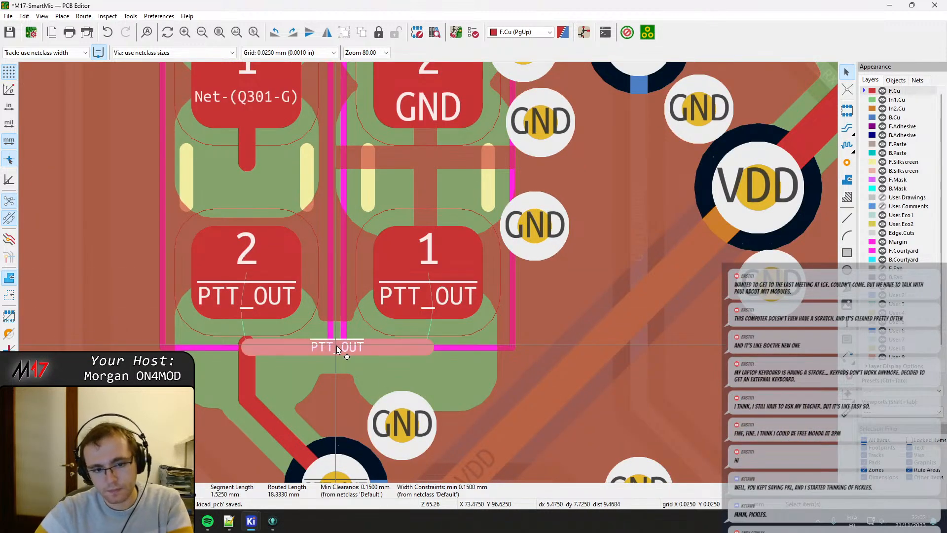
pyautogui.press('Delete')
pyautogui.press('x')
pyautogui.click(248, 271)
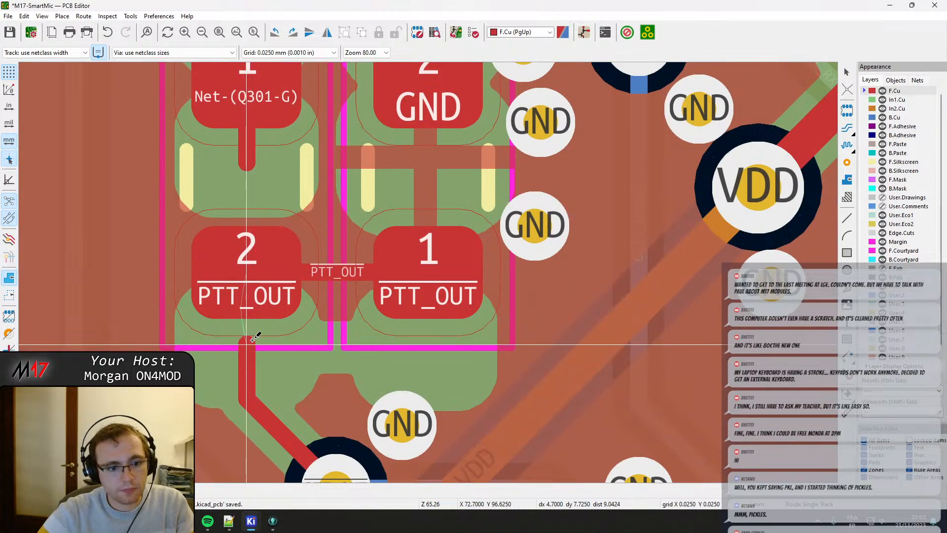
pyautogui.press('Escape')
pyautogui.moveTo(248, 344); pyautogui.dragTo(247, 272)
pyautogui.scroll(-1, 272, 316)
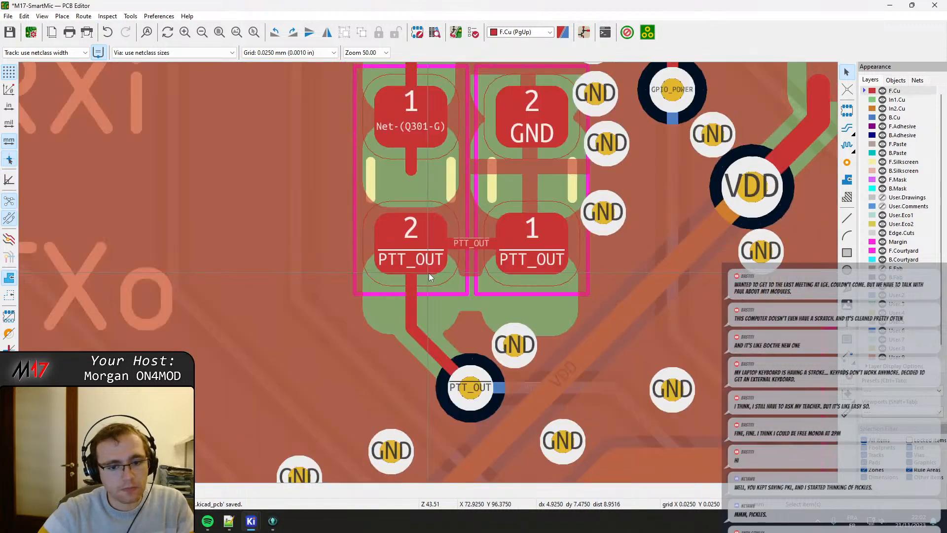
# Trim the Net-(Q301-G) track to the resistor's pad 1, extend it up into the transistor's gate pad, and refill all zones.
pyautogui.scroll(-1, 482, 193)
pyautogui.moveTo(482, 193); pyautogui.dragTo(413, 337, button='middle')
pyautogui.click(364, 323)
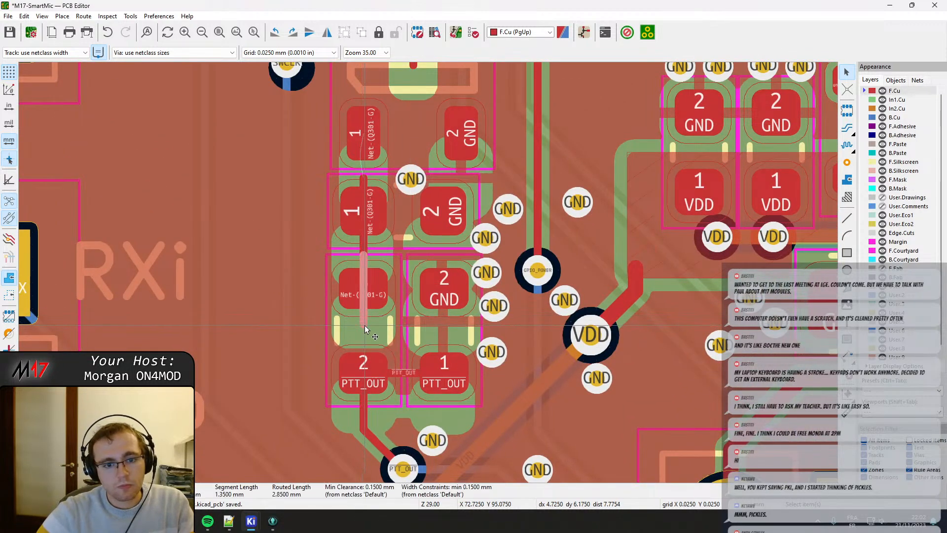
pyautogui.moveTo(365, 326); pyautogui.dragTo(364, 288)
pyautogui.moveTo(383, 214); pyautogui.dragTo(380, 248, button='middle')
pyautogui.click(359, 213)
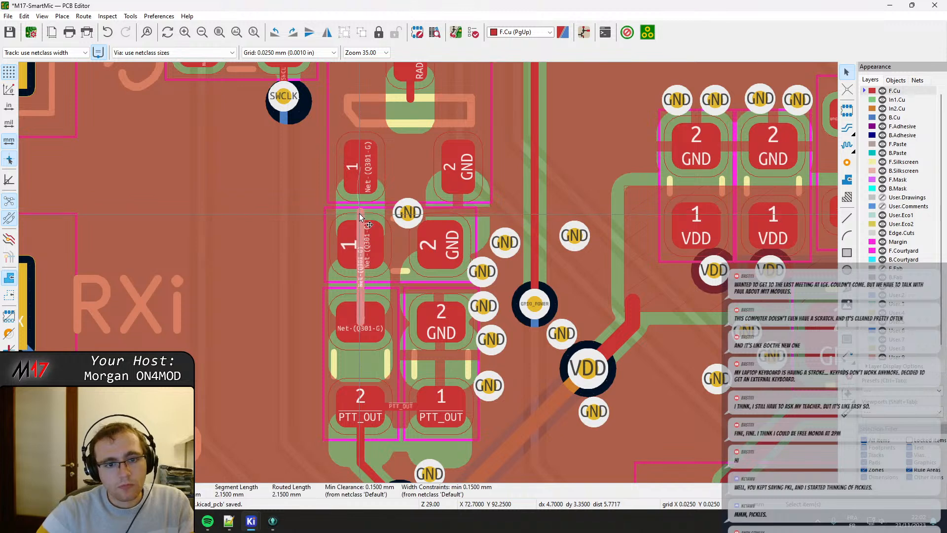
pyautogui.moveTo(359, 213); pyautogui.dragTo(359, 172)
pyautogui.moveTo(491, 231); pyautogui.dragTo(392, 255, button='middle')
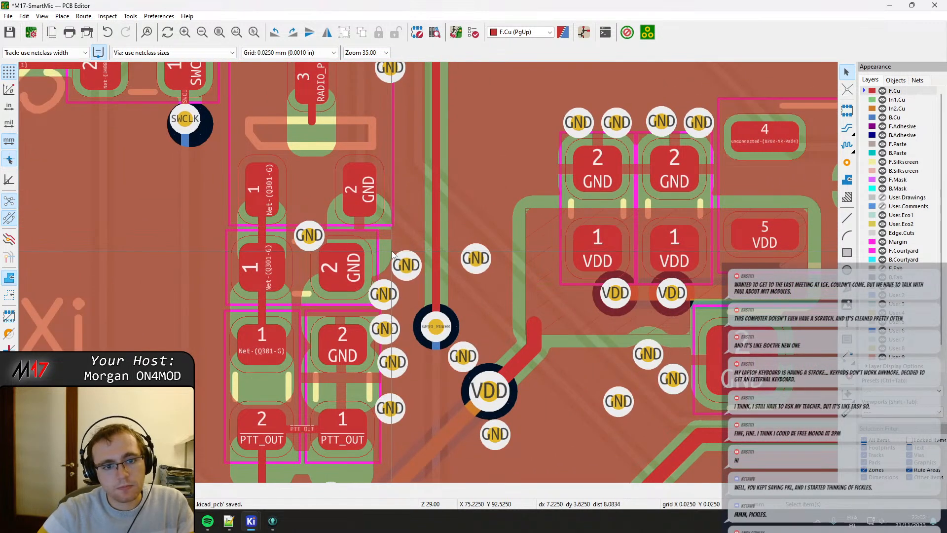
pyautogui.press('b')
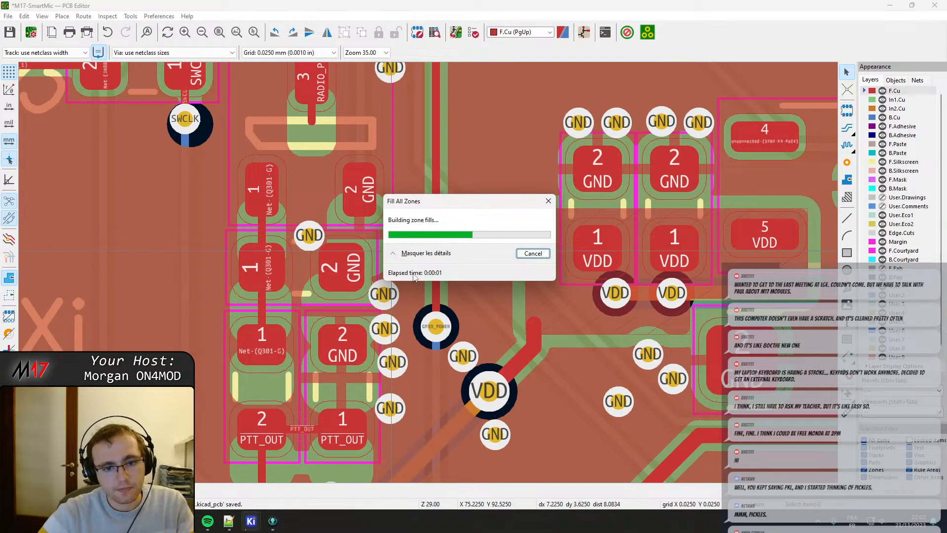
# Shift the five GND vias beside the capacitor and the PTT_OUT resistor outward, away from the component outlines.
pyautogui.press('x')
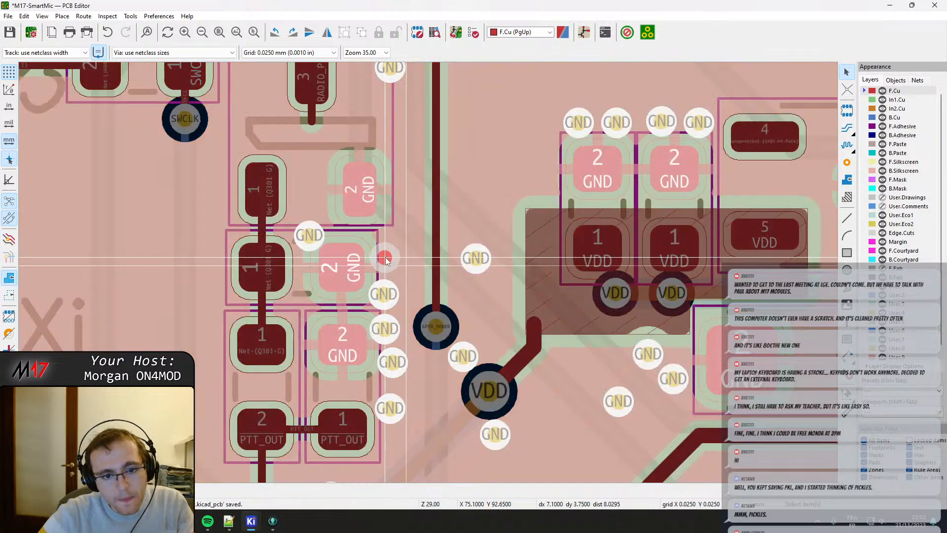
pyautogui.moveTo(393, 254); pyautogui.dragTo(397, 256)
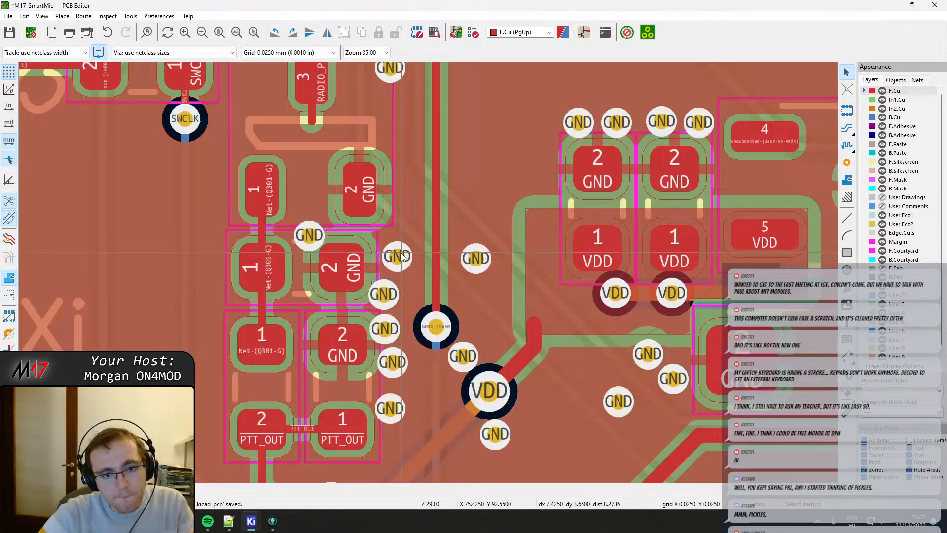
pyautogui.click(387, 295)
pyautogui.moveTo(388, 296); pyautogui.dragTo(406, 294)
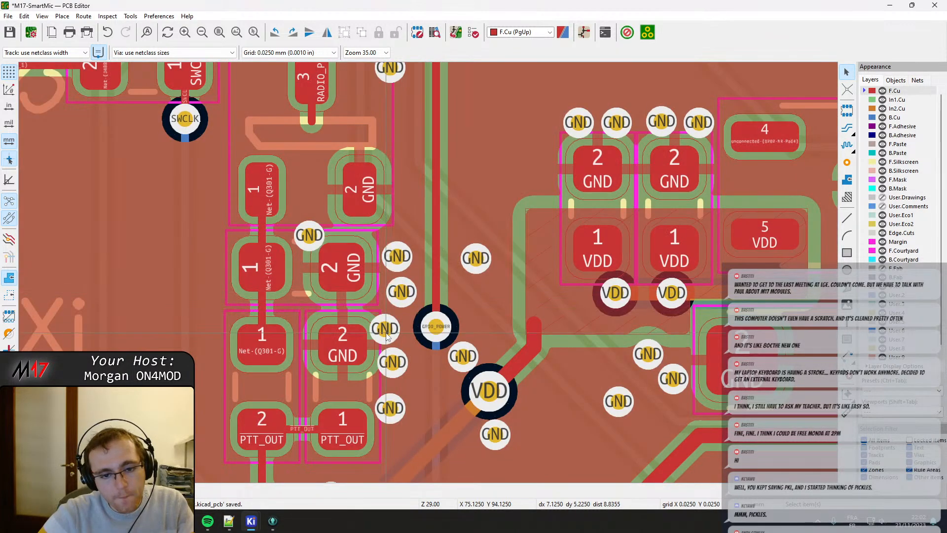
pyautogui.click(386, 334)
pyautogui.moveTo(385, 334); pyautogui.dragTo(401, 331)
pyautogui.click(393, 368)
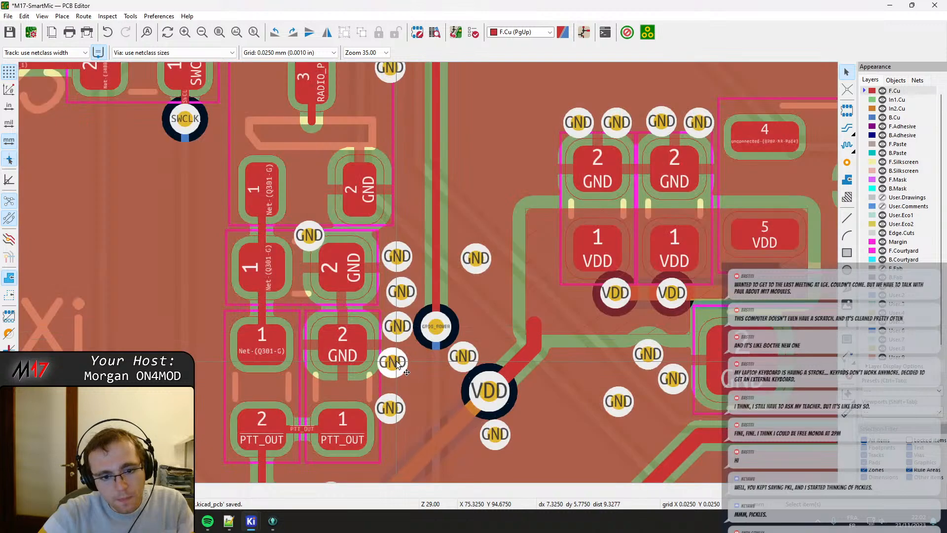
pyautogui.moveTo(393, 368); pyautogui.dragTo(401, 369)
pyautogui.click(390, 413)
pyautogui.moveTo(390, 414); pyautogui.dragTo(401, 421)
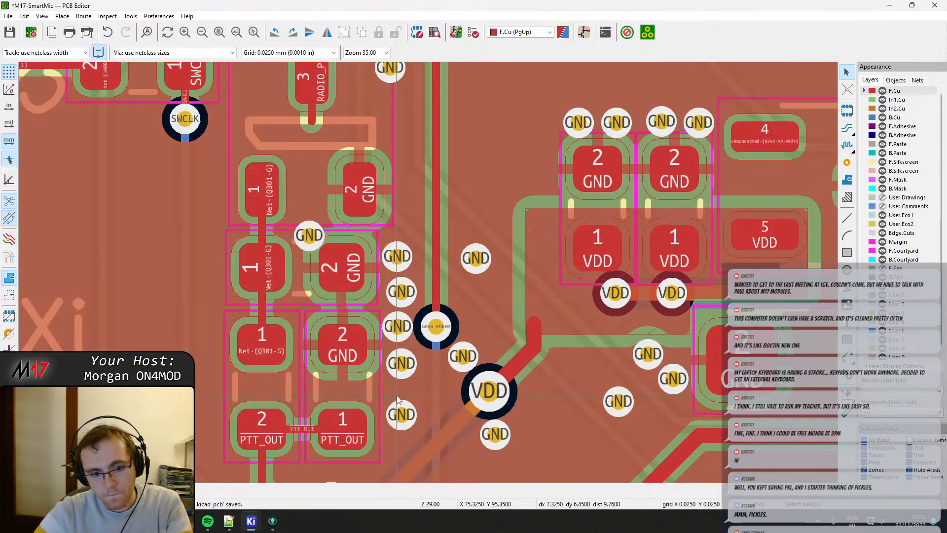
# Reposition the GND vias beside RADIO_PTT and between the transistor and capacitor, and add a GND via next to Q301's GND pad.
pyautogui.scroll(3, 401, 234)
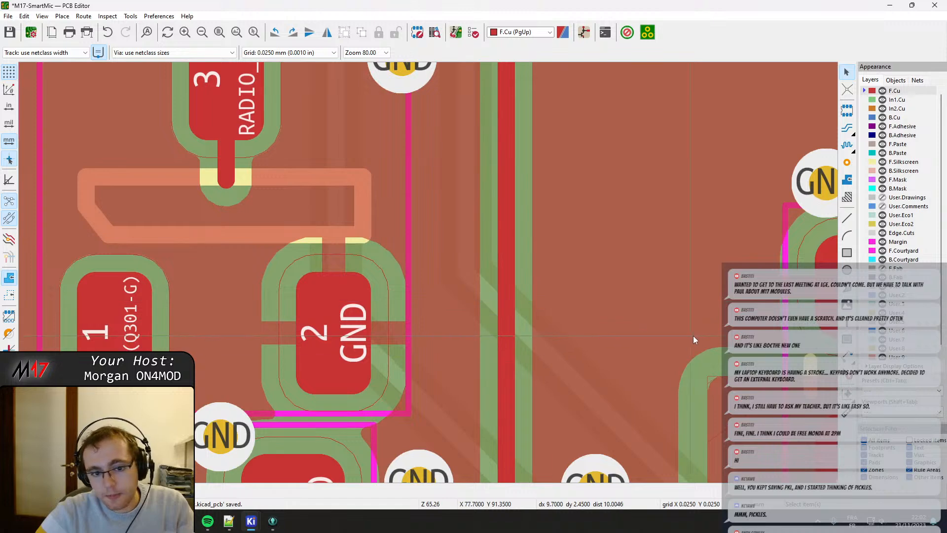
pyautogui.moveTo(401, 72); pyautogui.dragTo(408, 144)
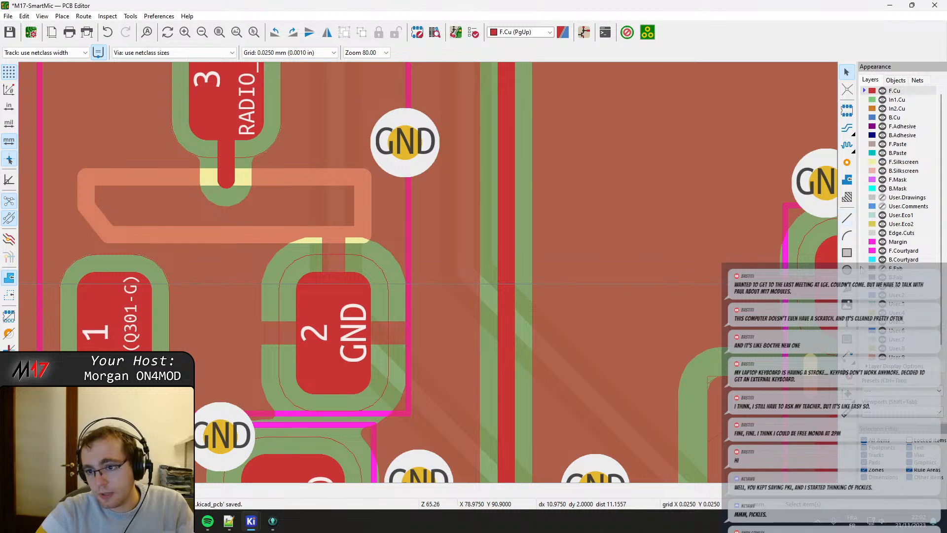
pyautogui.click(847, 163)
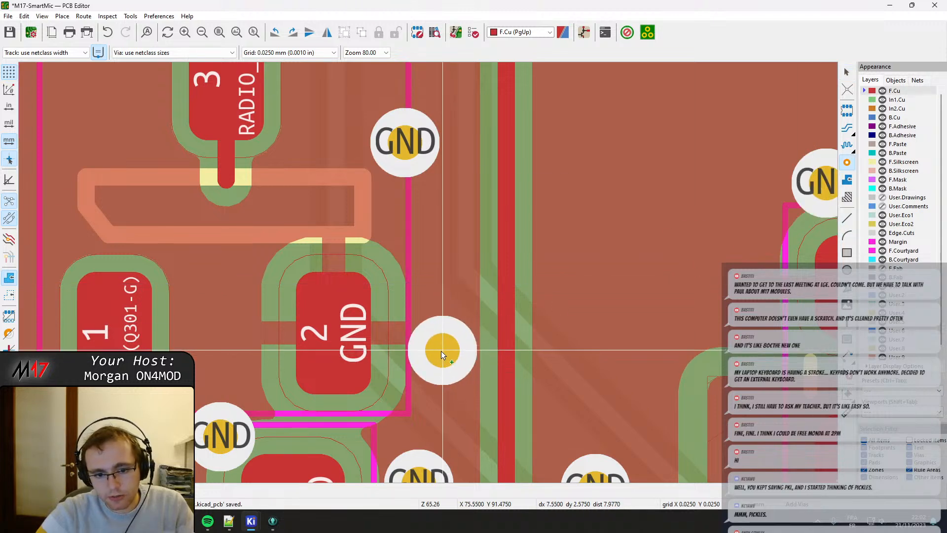
pyautogui.click(444, 351)
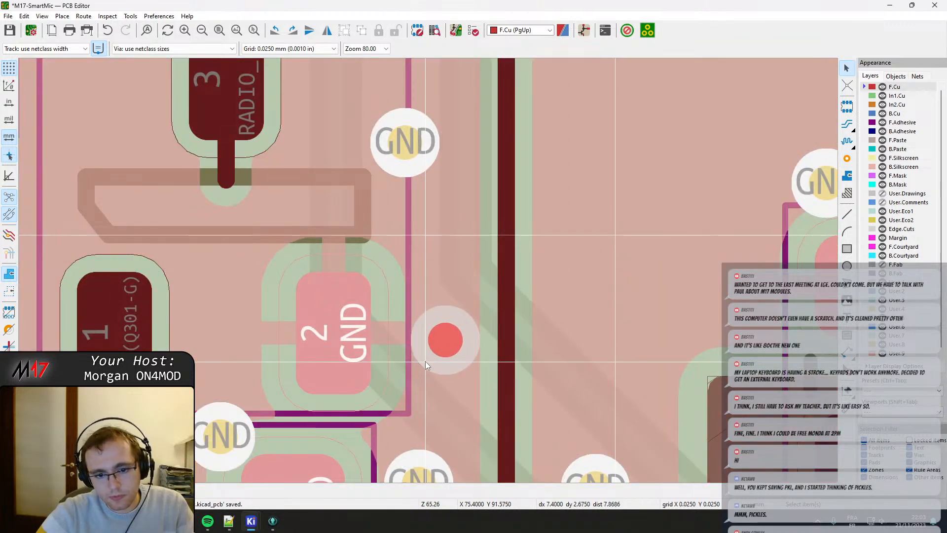
pyautogui.click(451, 341)
pyautogui.scroll(-5, 451, 340)
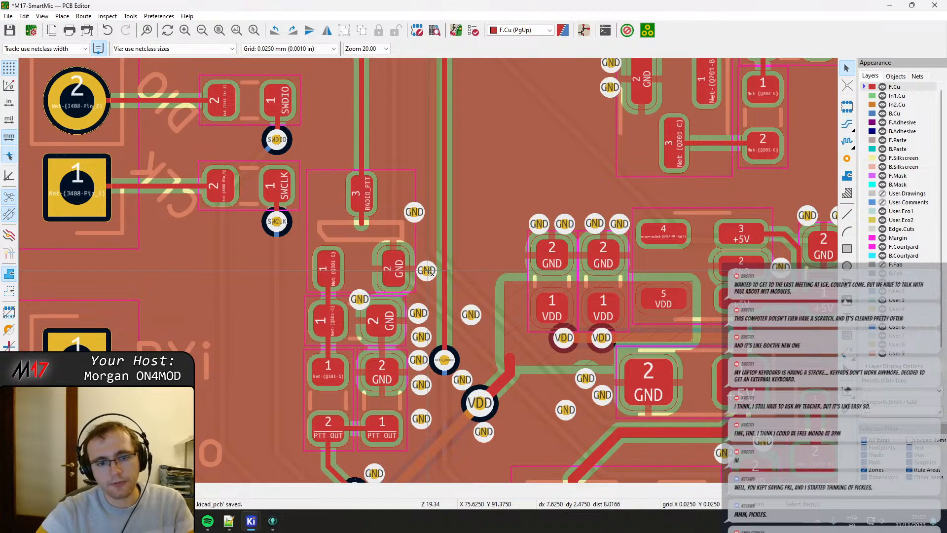
pyautogui.scroll(3, 388, 295)
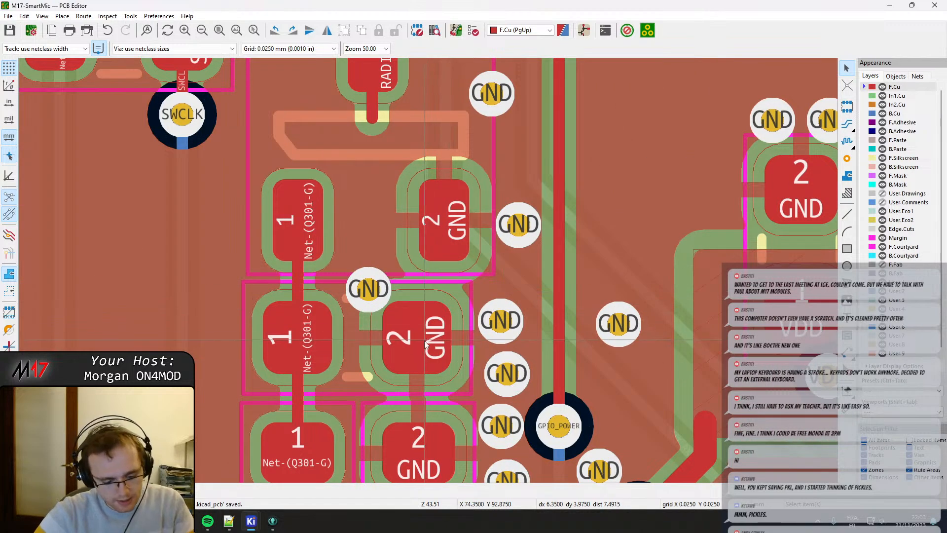
pyautogui.moveTo(367, 295); pyautogui.dragTo(357, 267)
# Route a GND track from the capacitor's GND pad up to Q301's GND pad, adjust its diagonal segment, and save the board.
pyautogui.press('x')
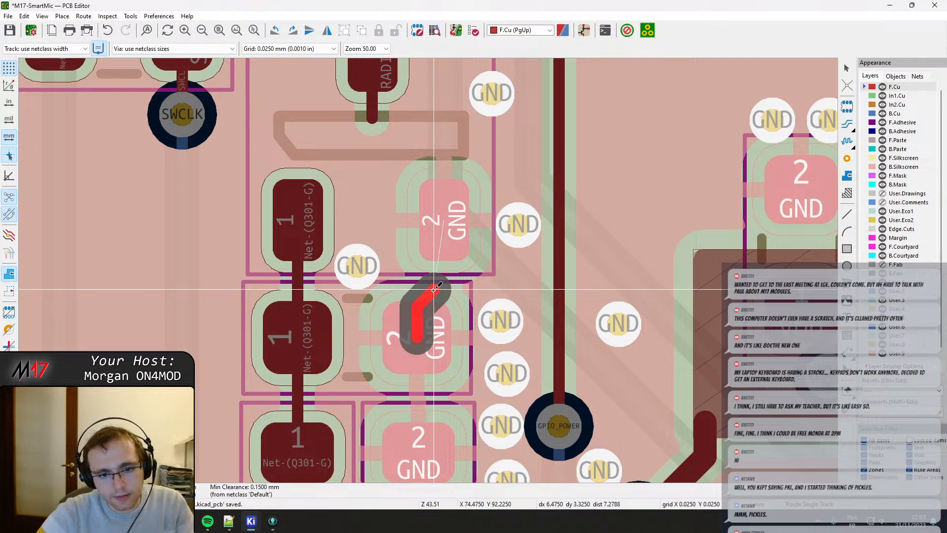
pyautogui.click(441, 240)
pyautogui.press('Escape')
pyautogui.click(427, 300)
pyautogui.moveTo(427, 300); pyautogui.dragTo(429, 285)
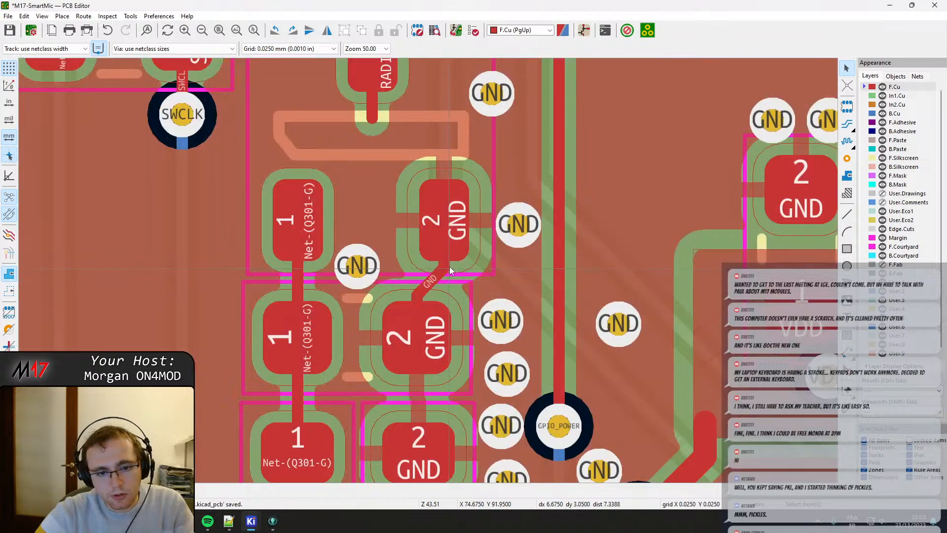
pyautogui.scroll(-1, 429, 286)
pyautogui.hotkey('ctrl', 's')
# Examine the layout from the compacted Q301 circuit across the power section to the capacitors beside the microcontroller.
pyautogui.moveTo(395, 349); pyautogui.dragTo(398, 267, button='middle')
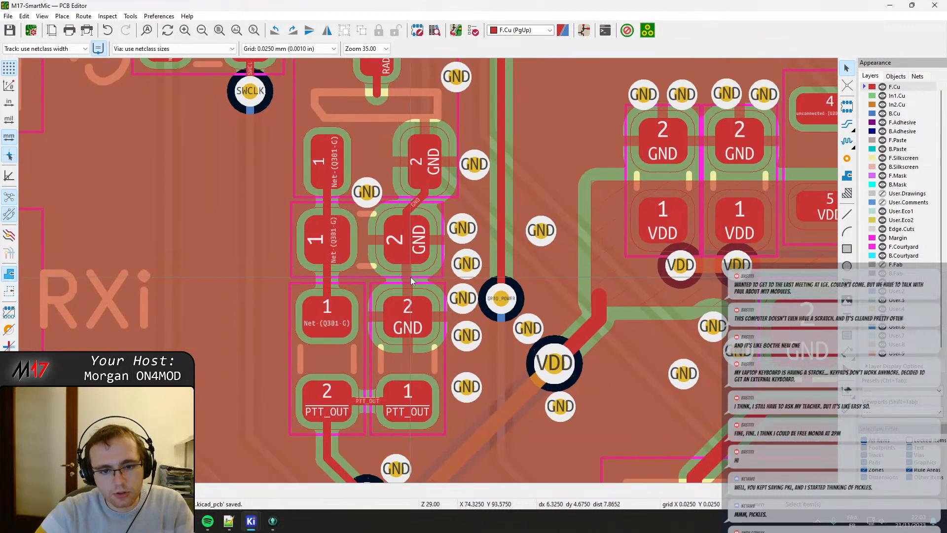
pyautogui.scroll(5, 410, 278)
pyautogui.scroll(-7, 429, 270)
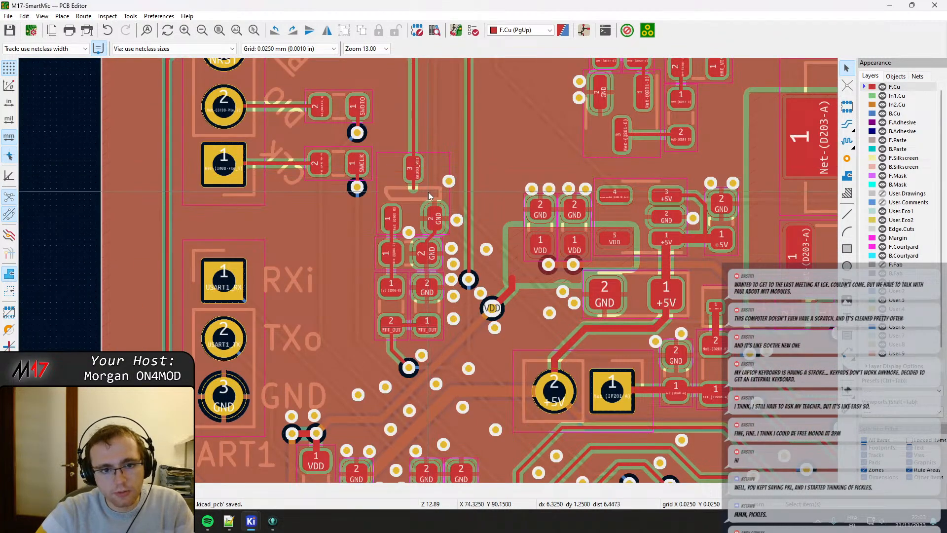
pyautogui.moveTo(464, 188); pyautogui.dragTo(456, 188, button='middle')
pyautogui.moveTo(249, 182); pyautogui.dragTo(218, 312, button='middle')
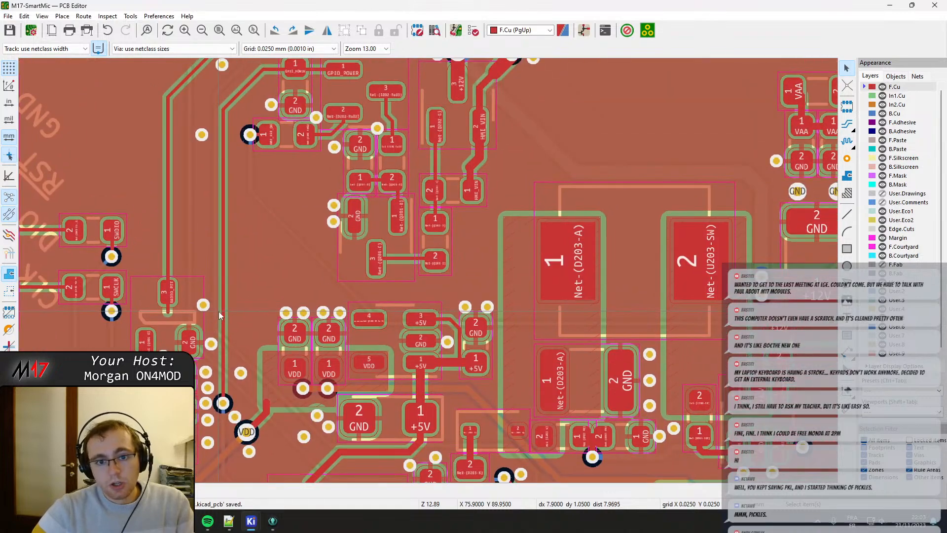
pyautogui.scroll(-2, 271, 319)
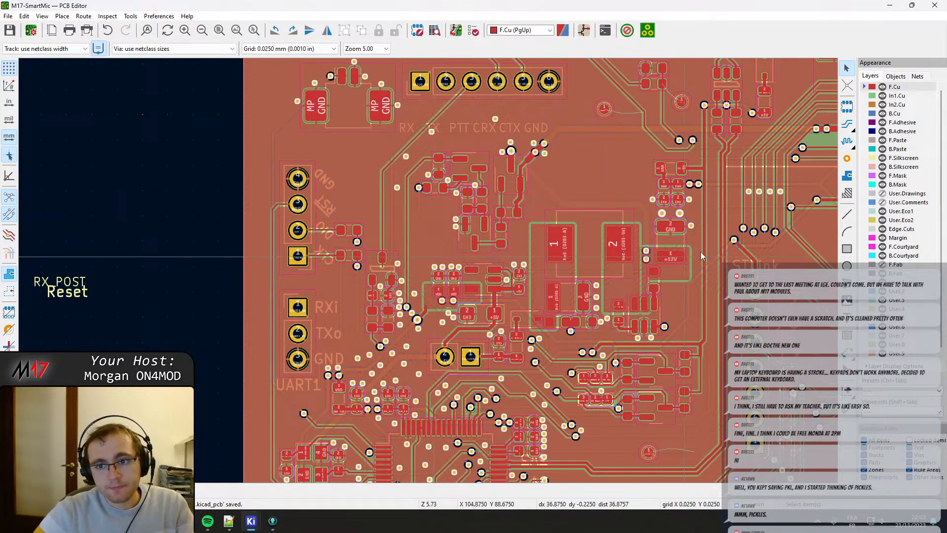
pyautogui.moveTo(669, 385); pyautogui.dragTo(581, 293, button='middle')
pyautogui.scroll(3, 462, 348)
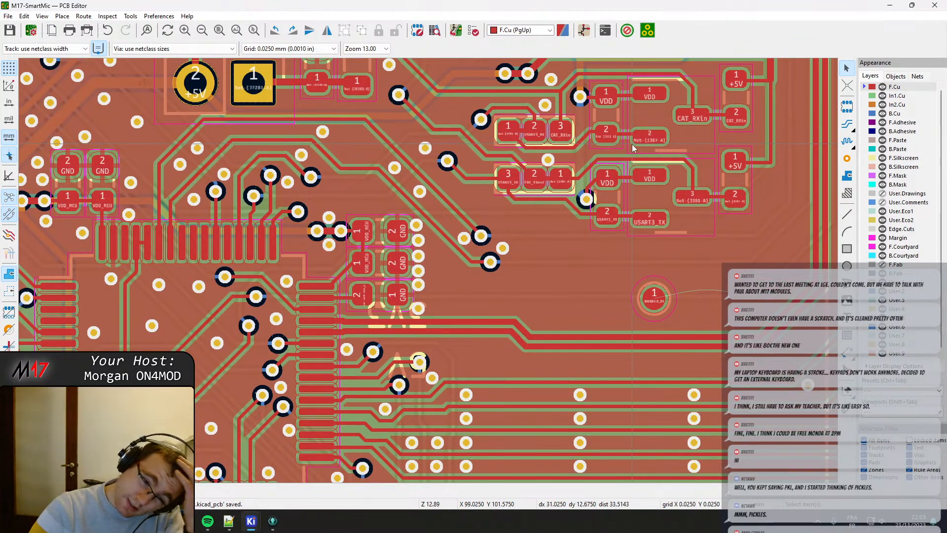
pyautogui.scroll(3, 366, 296)
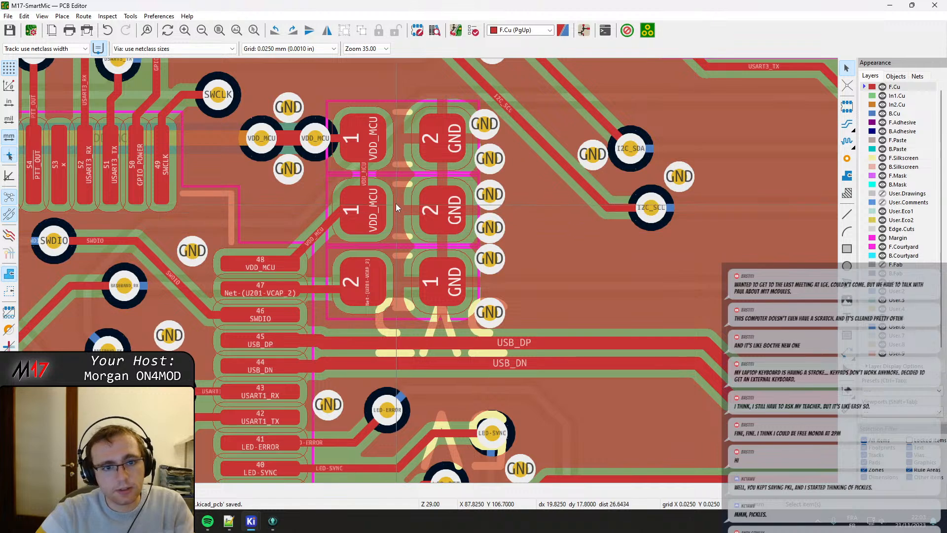
# Move the middle VDD_MCU capacitor slightly upward, away from the VCAP_2 capacitor below it.
pyautogui.click(395, 282)
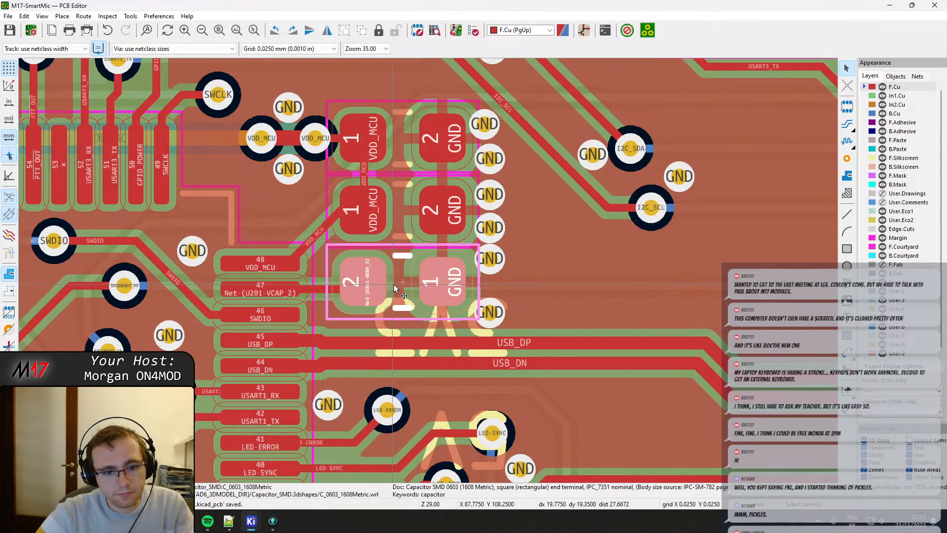
pyautogui.click(399, 285)
pyautogui.click(397, 277)
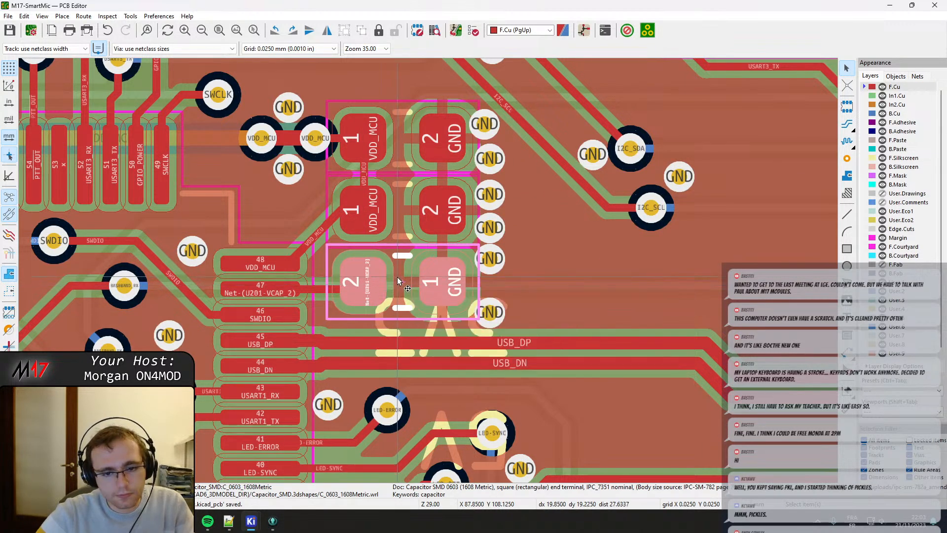
pyautogui.click(414, 233)
pyautogui.press('m')
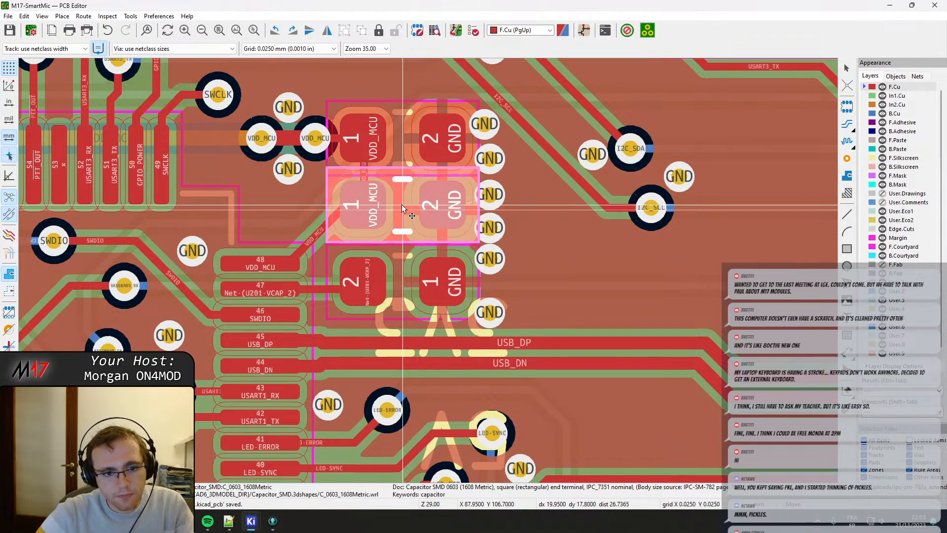
pyautogui.scroll(4, 402, 205)
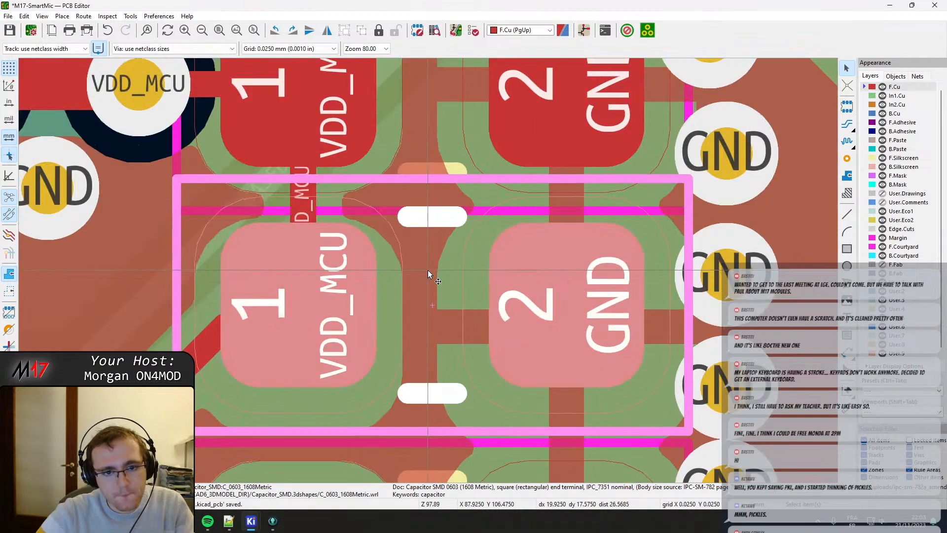
# Move the top VDD_MCU capacitor slightly upward, away from the middle VDD_MCU capacitor.
pyautogui.scroll(-2, 431, 79)
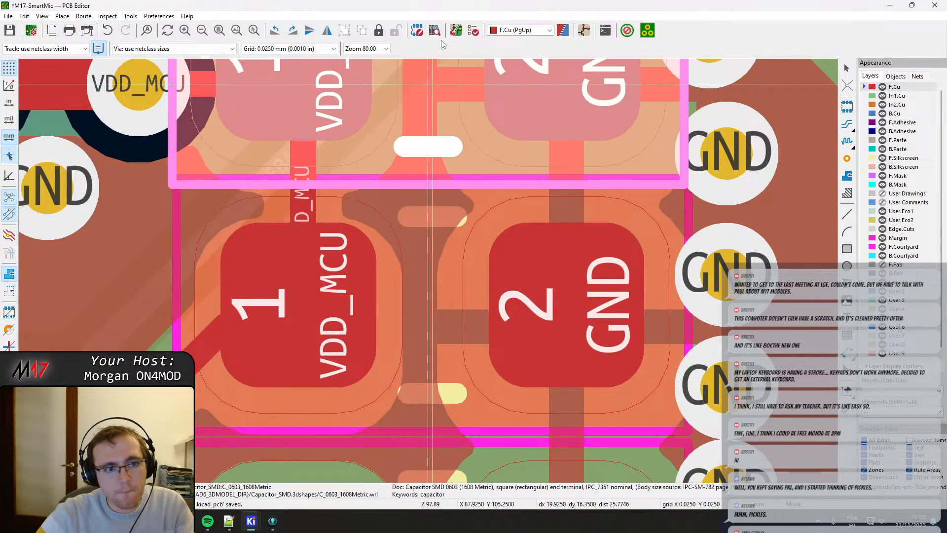
pyautogui.scroll(-2, 428, 270)
pyautogui.scroll(1, 428, 278)
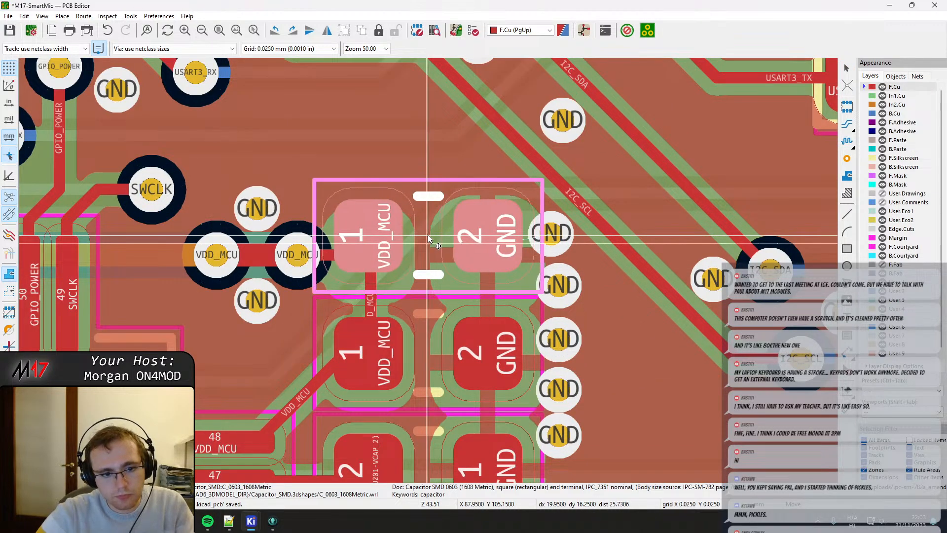
# Drag the diagonal segment of the I2C_SDA track away from the I2C_SCL track and refill all zones.
pyautogui.scroll(-1, 426, 238)
pyautogui.moveTo(452, 317); pyautogui.dragTo(449, 321, button='middle')
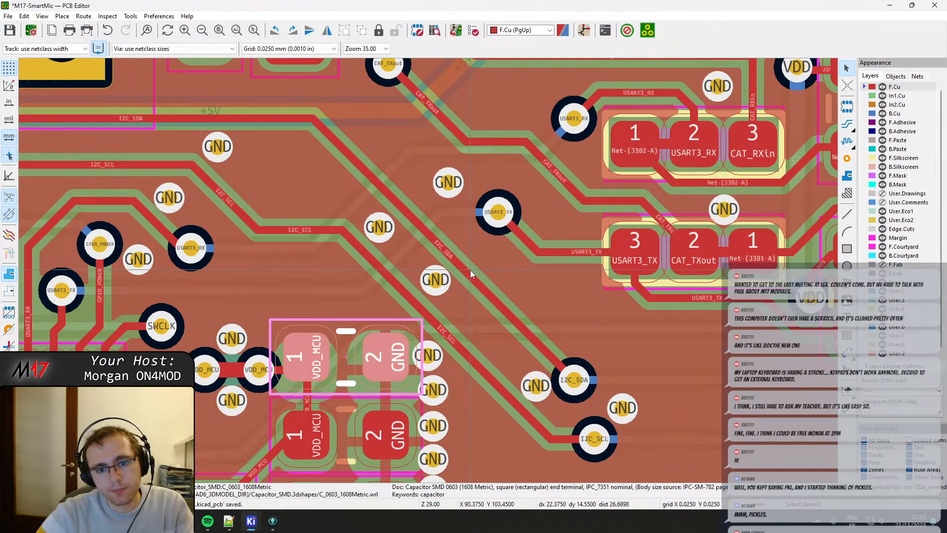
pyautogui.click(466, 269)
pyautogui.press('d')
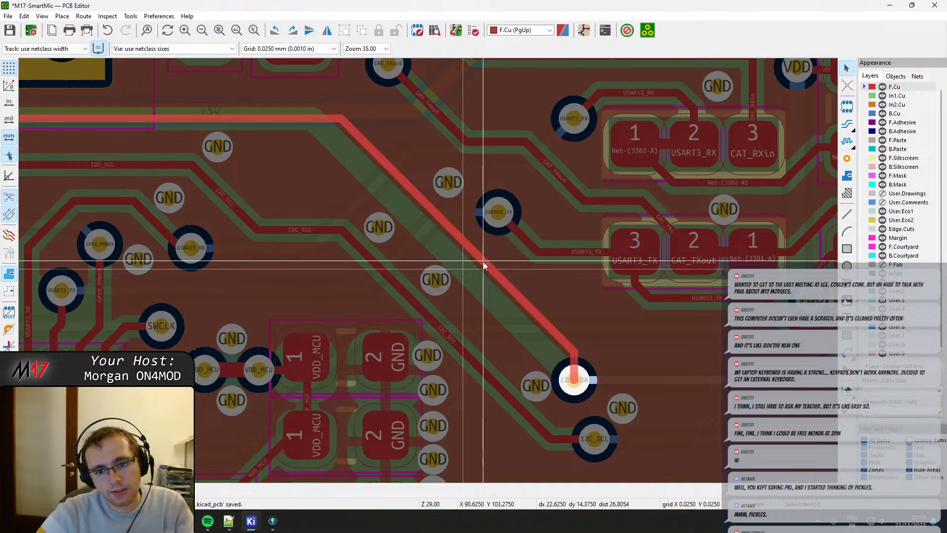
pyautogui.click(484, 266)
pyautogui.press('b')
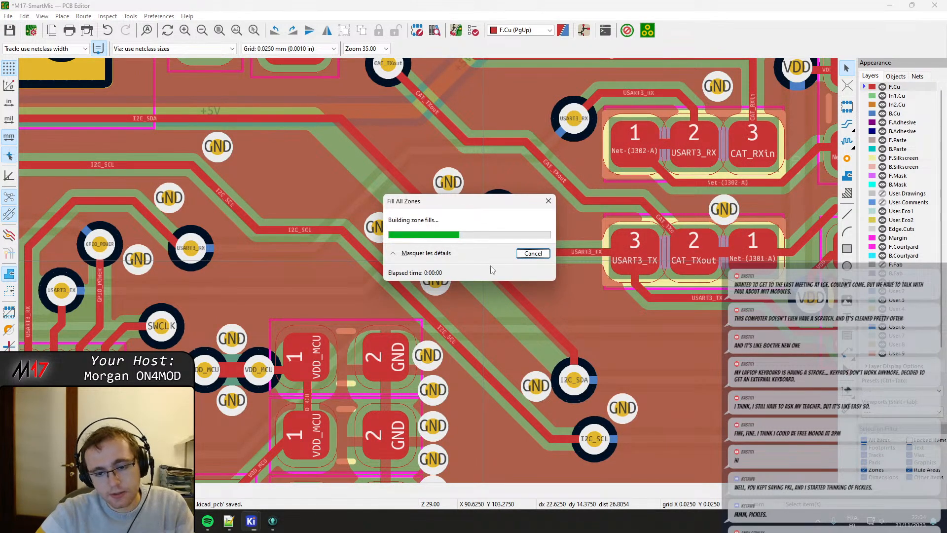
# Move the three GND vias between the I2C_SDA and I2C_SCL tracks closer to the shifted I2C_SDA track.
pyautogui.click(537, 387)
pyautogui.press('d')
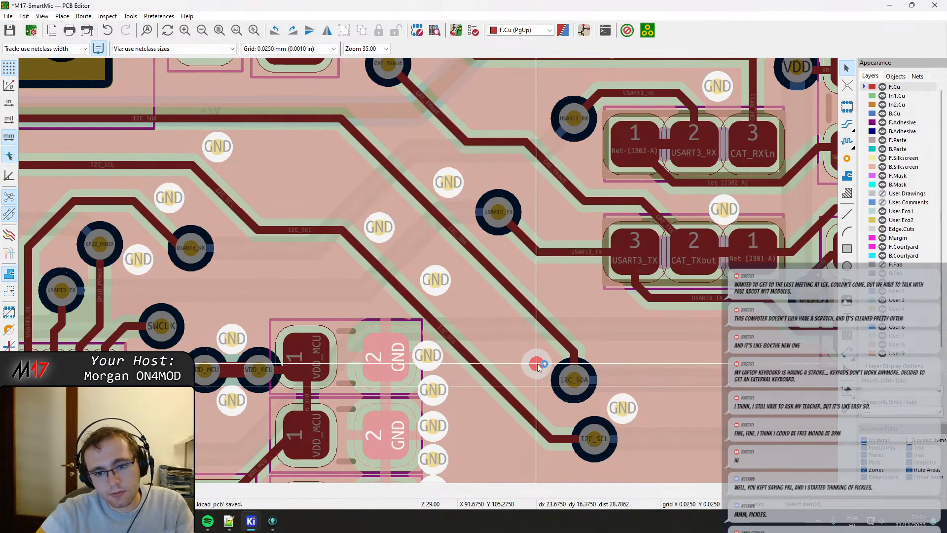
pyautogui.click(538, 364)
pyautogui.press('d')
pyautogui.click(465, 280)
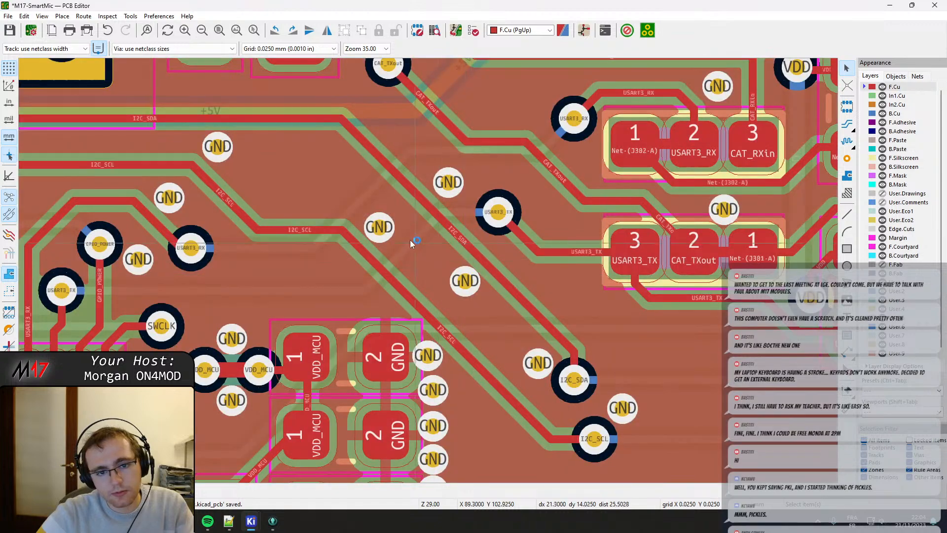
pyautogui.click(379, 227)
pyautogui.press('d')
pyautogui.click(393, 208)
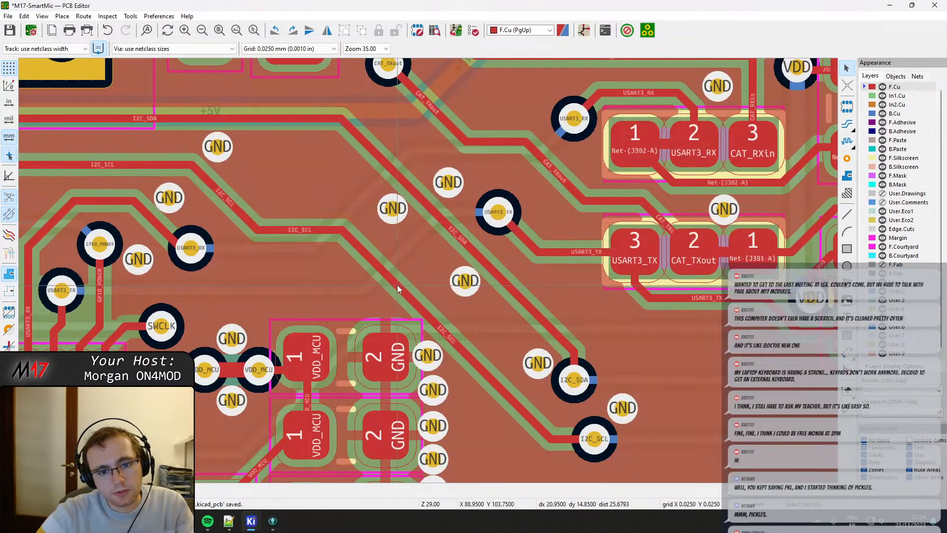
# Drag the diagonal segment of the I2C_SCL track away from the decoupling capacitors and refill all zones.
pyautogui.click(397, 286)
pyautogui.press('d')
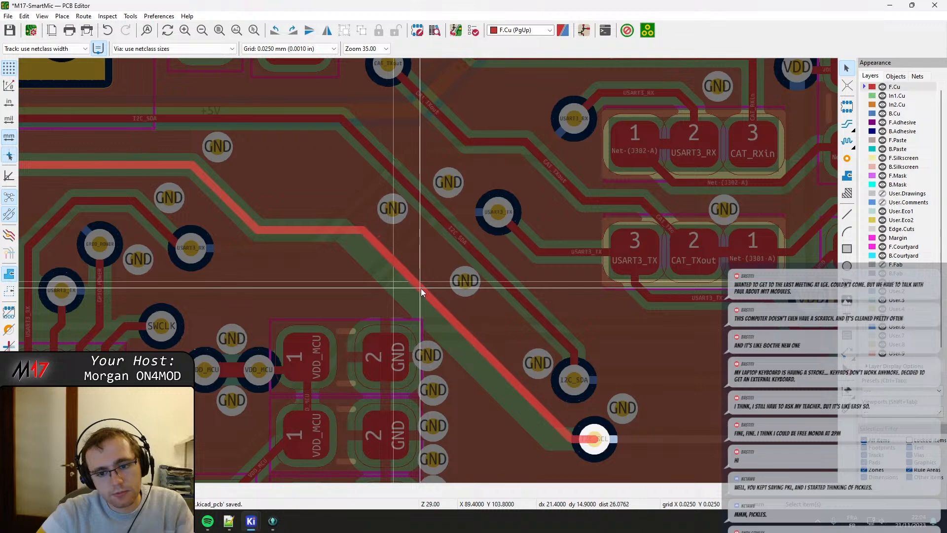
pyautogui.click(422, 292)
pyautogui.press('b')
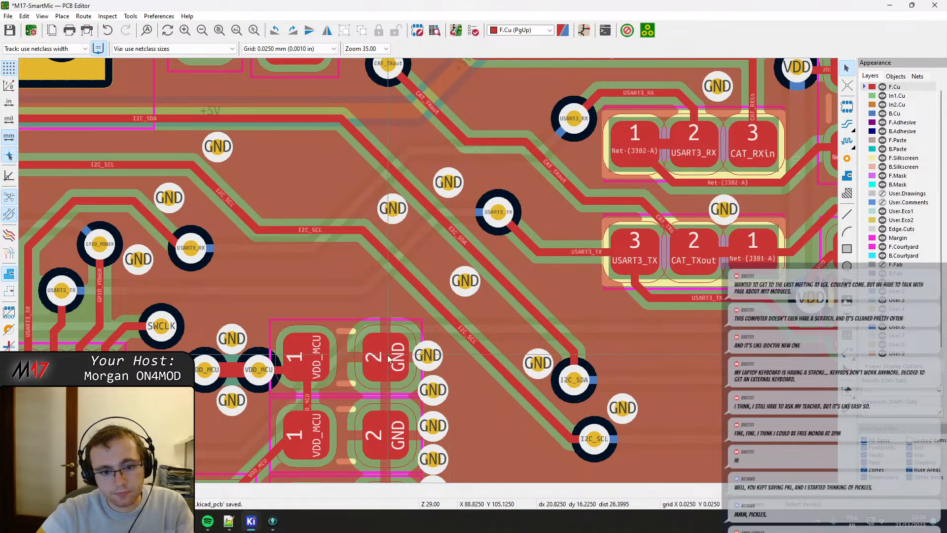
# Move the SWCLK via horizontally closer to microcontroller pin 49 and refill all zones.
pyautogui.scroll(4, 340, 400)
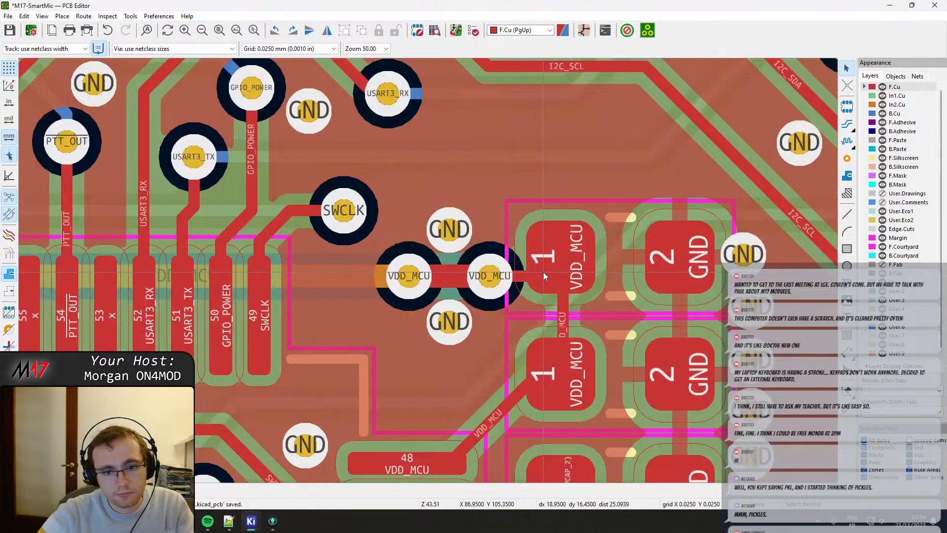
pyautogui.click(416, 277)
pyautogui.click(447, 234)
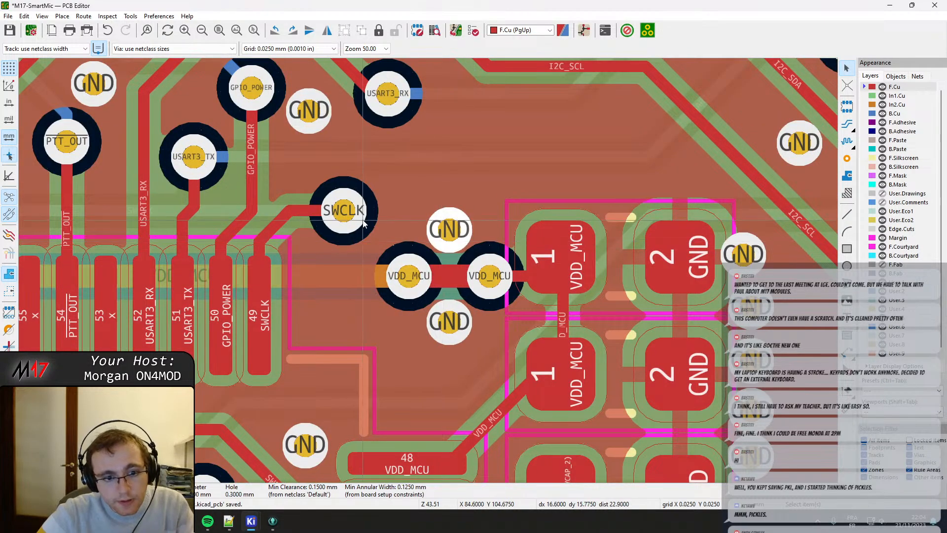
pyautogui.click(359, 214)
pyautogui.press('g')
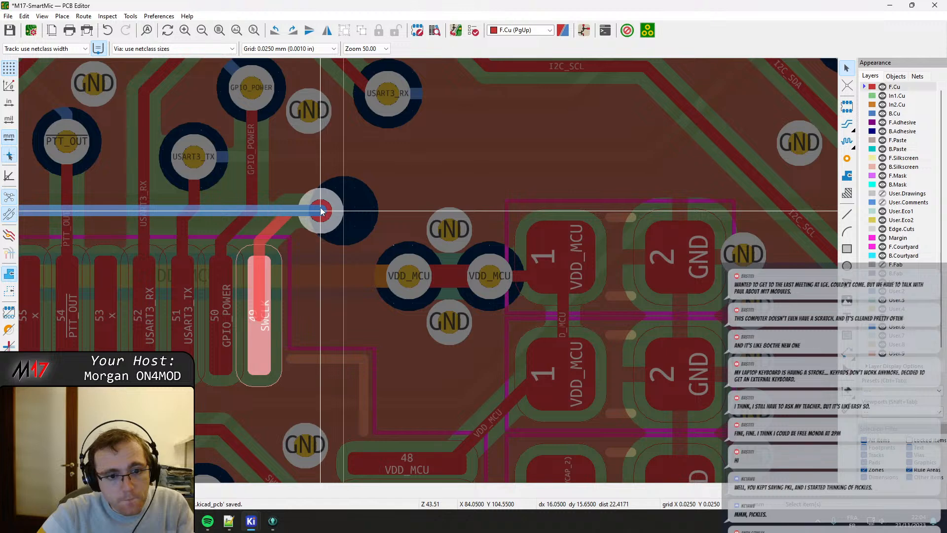
pyautogui.click(321, 210)
pyautogui.press('b')
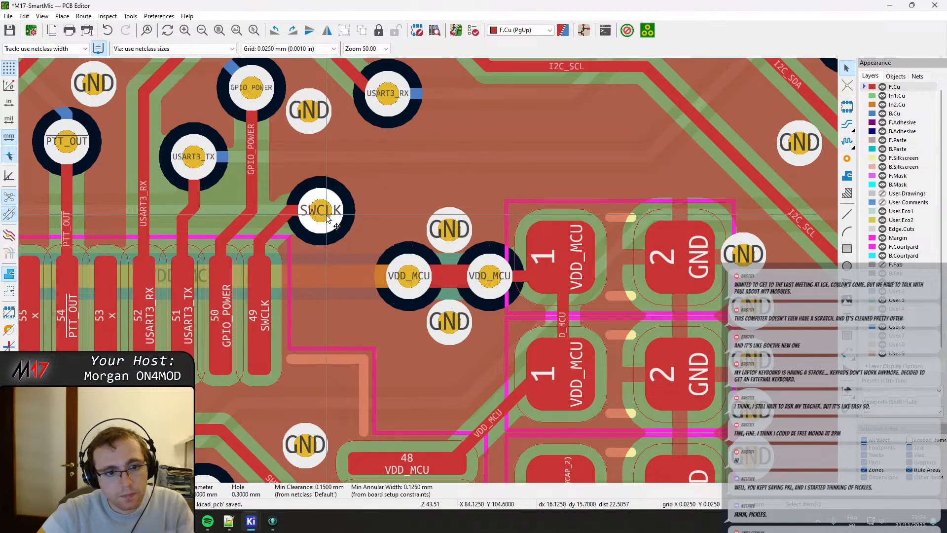
# Make B.Cu the active layer and move the GND via above the two VDD_MCU vias slightly upward.
pyautogui.click(359, 232)
pyautogui.click(899, 117)
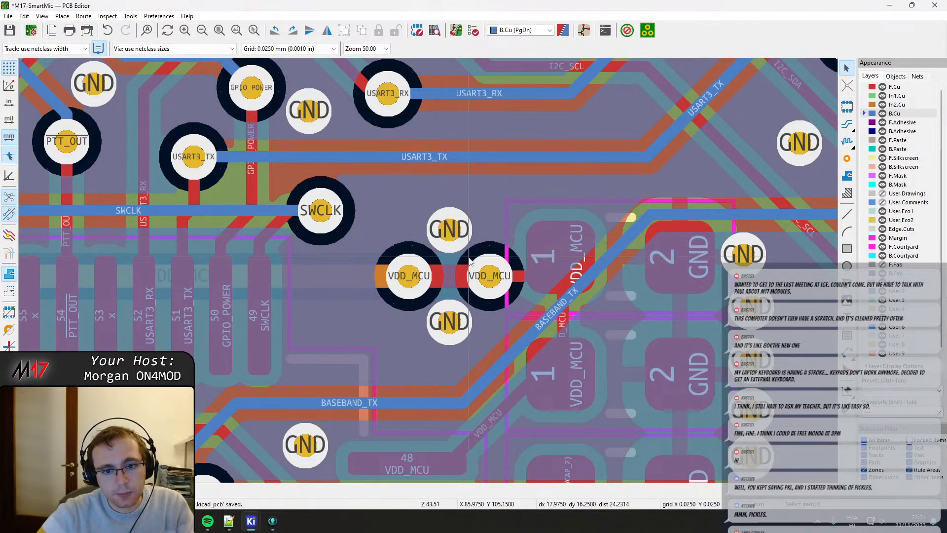
pyautogui.click(452, 236)
pyautogui.moveTo(452, 237); pyautogui.dragTo(453, 213)
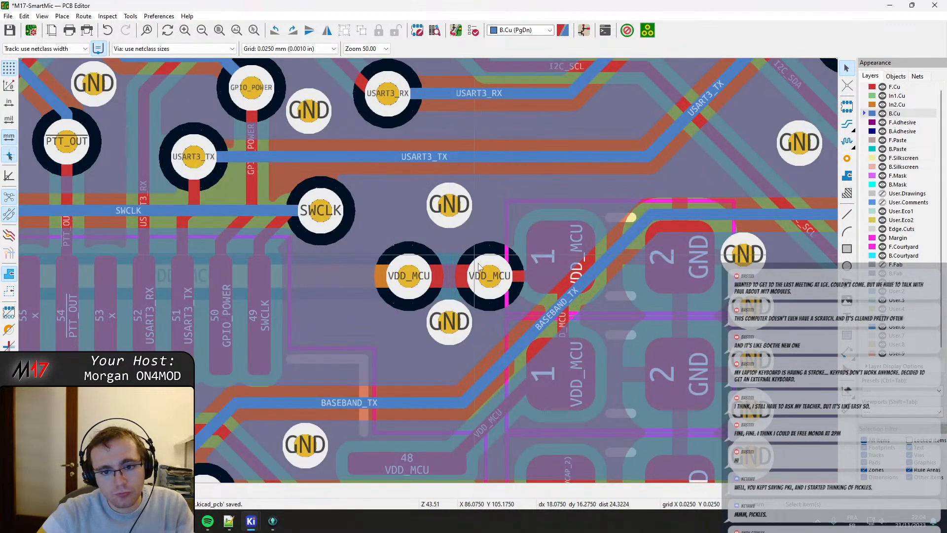
# Move both VDD_MCU vias upward to line up with the top capacitor's pad 1, and refill all zones.
pyautogui.click(489, 275)
pyautogui.moveTo(489, 275); pyautogui.dragTo(475, 258)
pyautogui.moveTo(408, 275)
pyautogui.mouseDown()
pyautogui.moveTo(420, 257)
pyautogui.moveTo(408, 258)
pyautogui.mouseUp()
pyautogui.press('b')
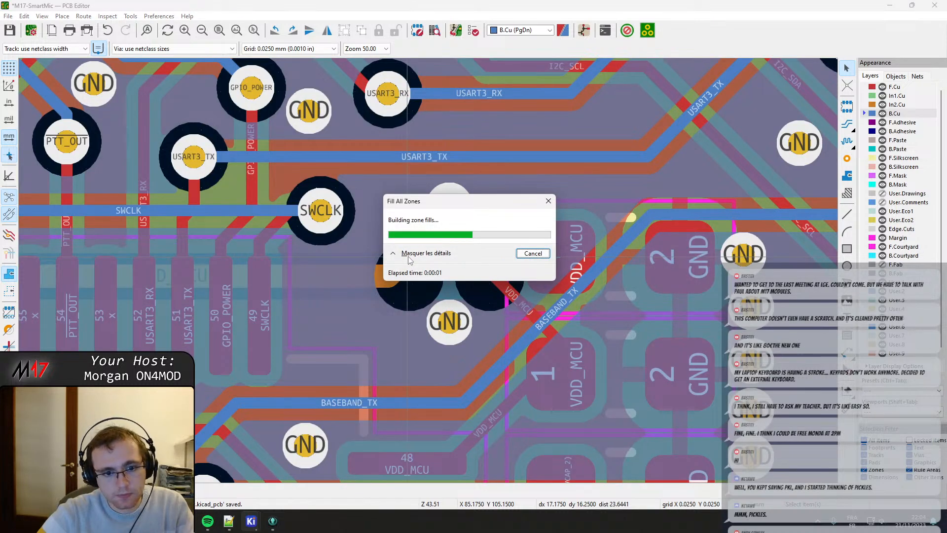
pyautogui.moveTo(408, 257); pyautogui.dragTo(410, 258)
pyautogui.press('b')
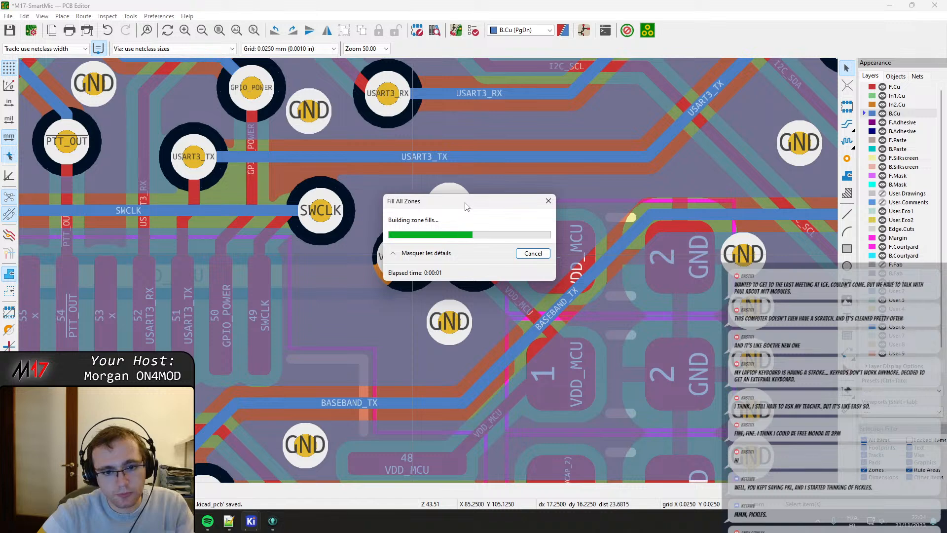
# Nudge the VDD_MCU via nearest the capacitors slightly toward them and refill all zones.
pyautogui.click(409, 260)
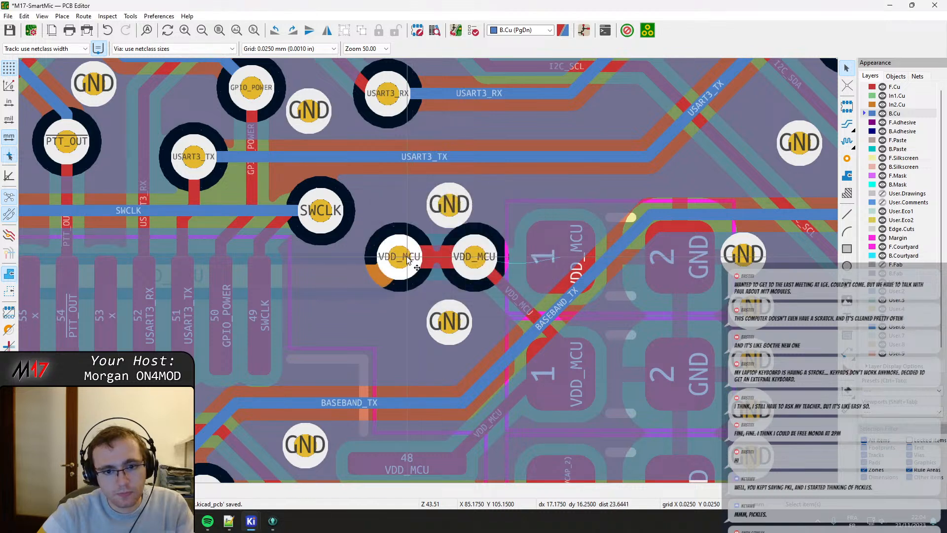
pyautogui.click(462, 265)
pyautogui.moveTo(468, 262); pyautogui.dragTo(477, 261)
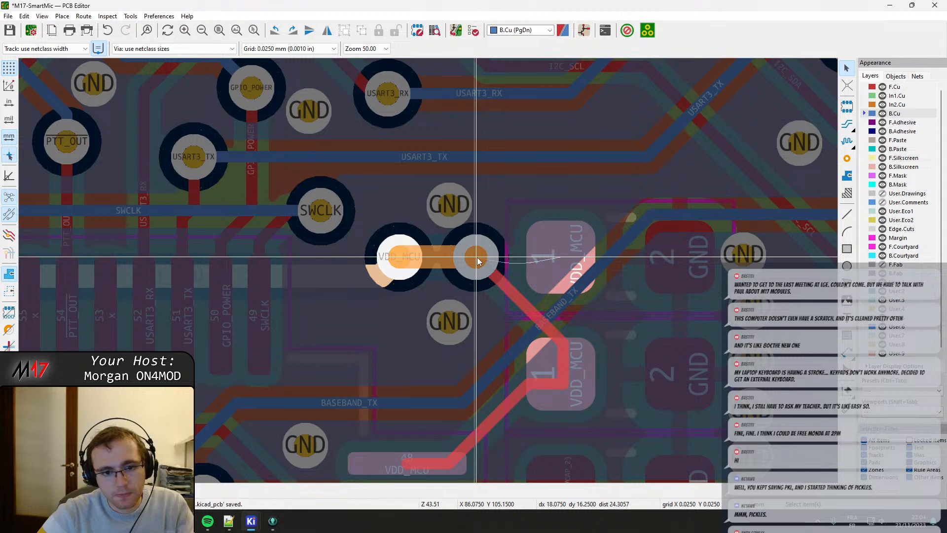
pyautogui.click(478, 262)
pyautogui.press('b')
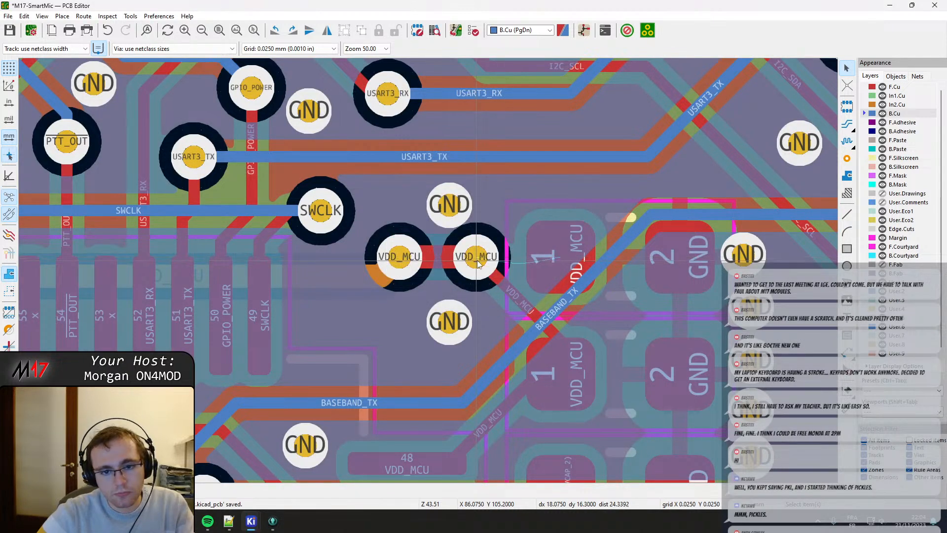
# Shift the VDD_MCU via nearest the capacitors a little further toward them and, on F.Cu, reroute its track straight into the top capacitor's pad 1.
pyautogui.scroll(2, 477, 262)
pyautogui.click(427, 265)
pyautogui.press('d')
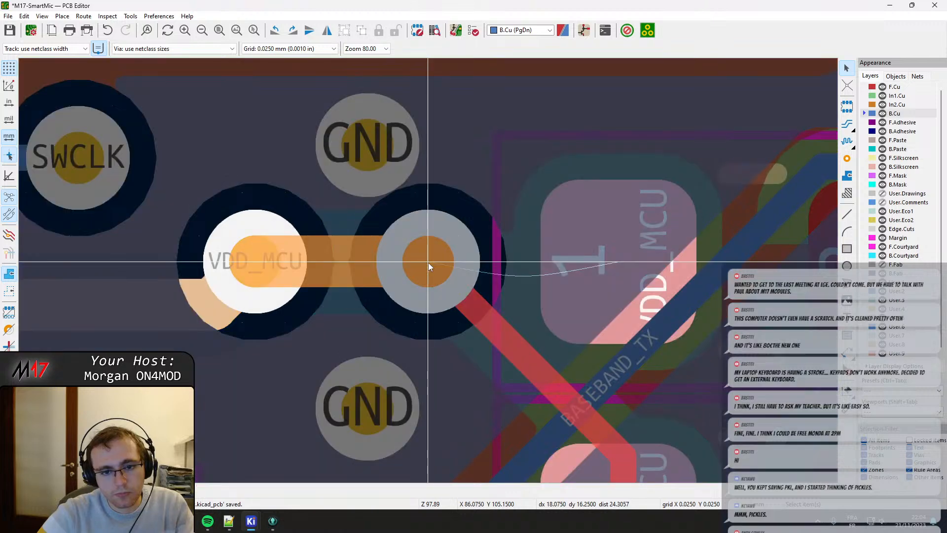
pyautogui.click(431, 263)
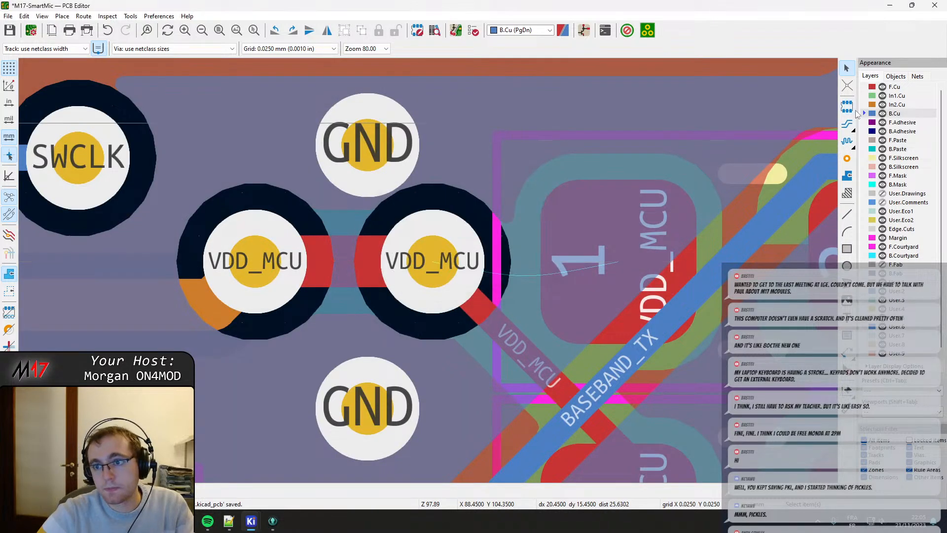
pyautogui.click(895, 87)
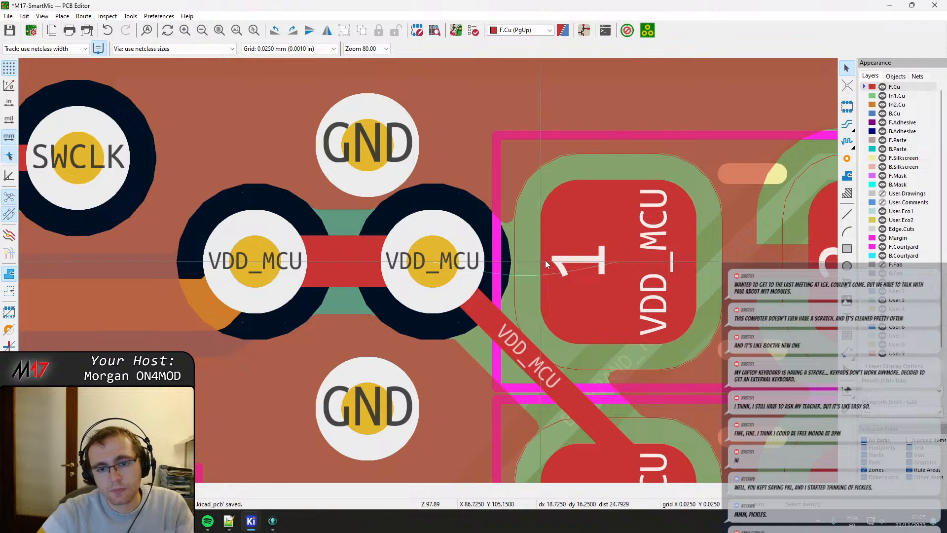
pyautogui.moveTo(504, 316); pyautogui.dragTo(592, 283)
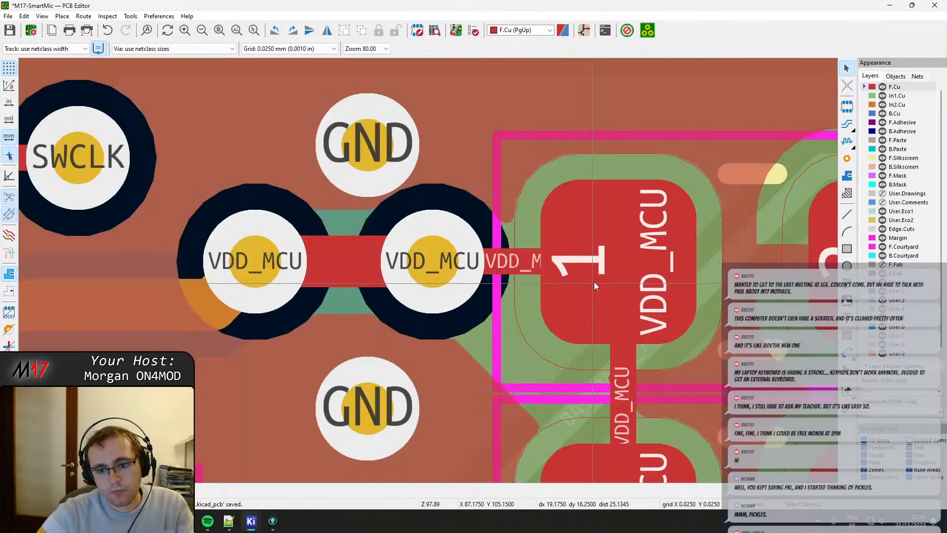
# Move the upper five GND vias beside the decoupling capacitors slightly away from the GND pads into one vertical column.
pyautogui.scroll(-2, 589, 295)
pyautogui.moveTo(437, 285); pyautogui.dragTo(400, 251, button='middle')
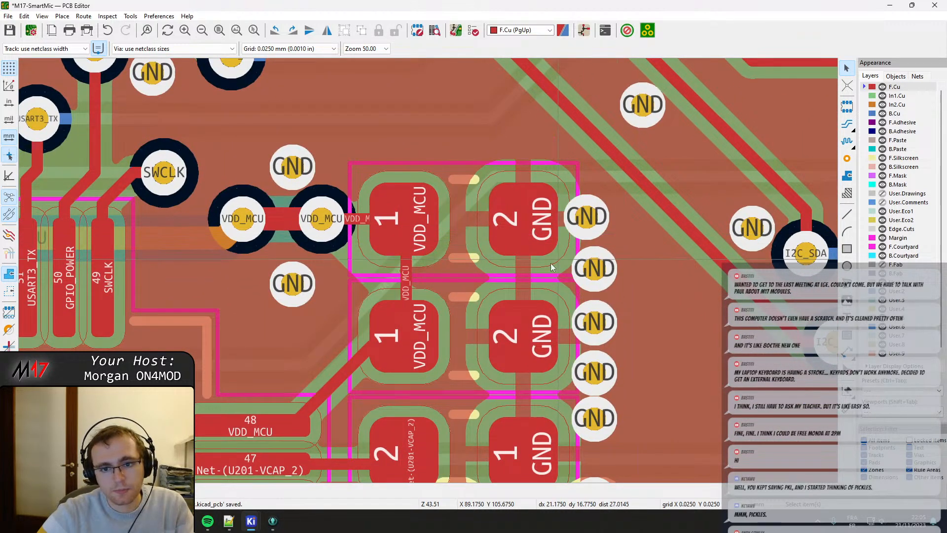
pyautogui.moveTo(588, 270); pyautogui.dragTo(458, 257, button='middle')
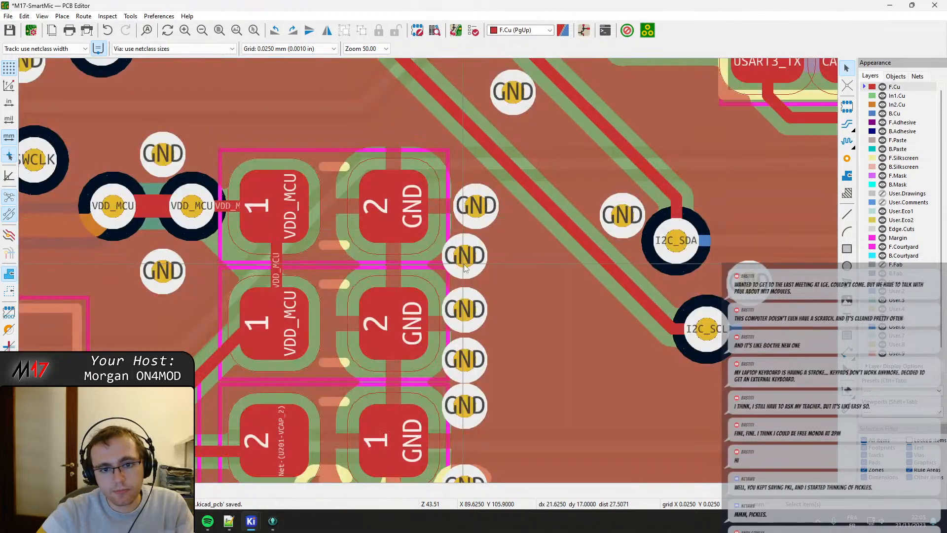
pyautogui.moveTo(464, 265); pyautogui.dragTo(477, 260)
pyautogui.moveTo(465, 310); pyautogui.dragTo(423, 226, button='middle')
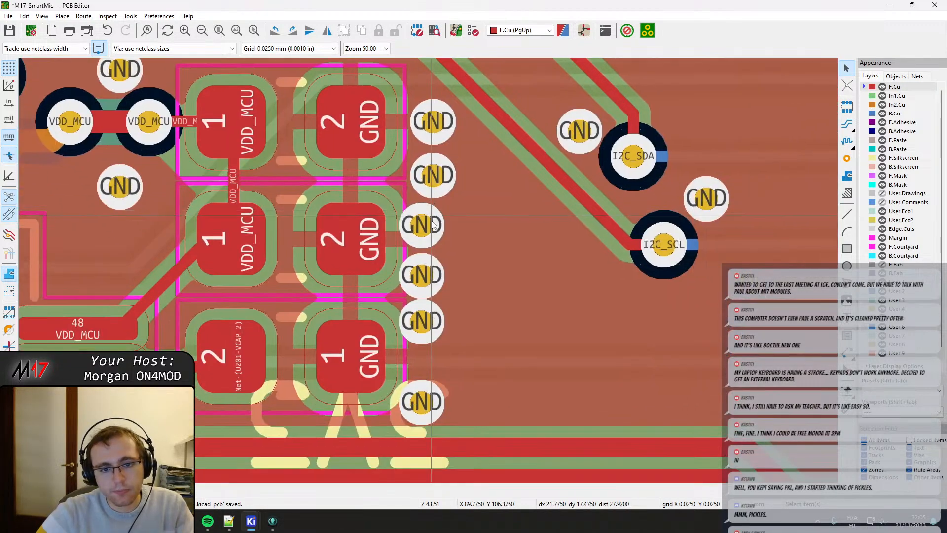
pyautogui.moveTo(422, 225); pyautogui.dragTo(433, 227)
pyautogui.moveTo(421, 275); pyautogui.dragTo(428, 200, button='middle')
pyautogui.moveTo(429, 199); pyautogui.dragTo(440, 199)
pyautogui.moveTo(429, 253); pyautogui.dragTo(440, 249)
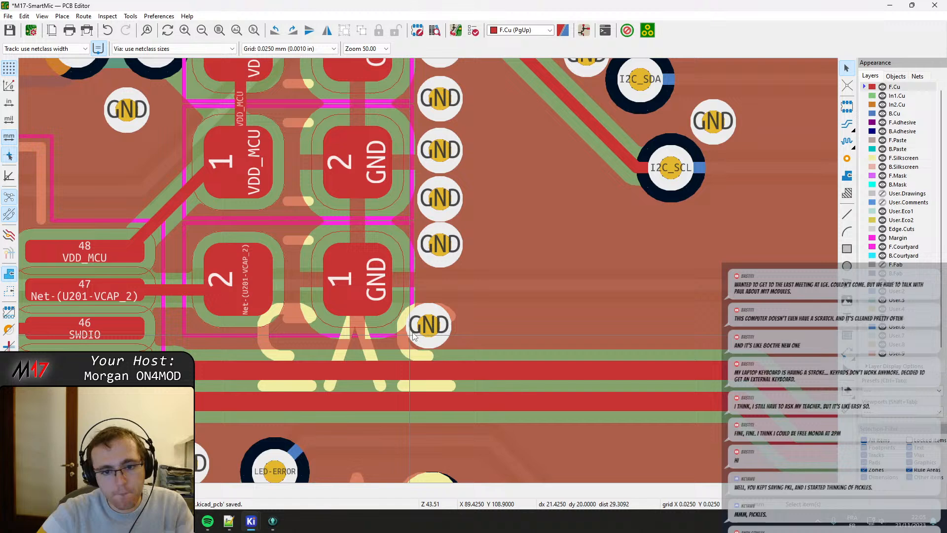
# Shift the lowest GND via beside the VCAP_2 capacitor sideways toward the column of the other GND vias.
pyautogui.moveTo(430, 321); pyautogui.dragTo(439, 331)
pyautogui.doubleClick(439, 326)
pyautogui.press('Escape')
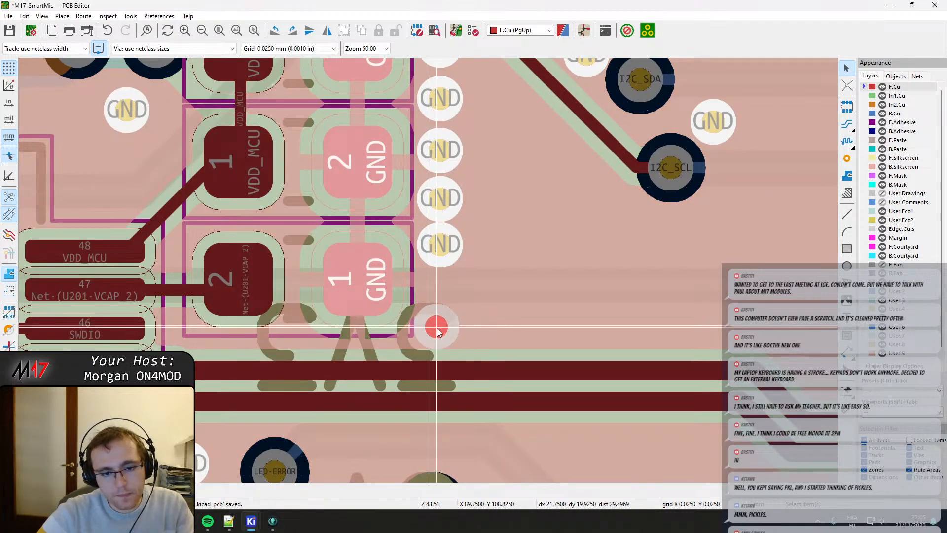
pyautogui.click(439, 330)
# Examine the layout from the respaced capacitors past the +5V jumper to the CAT_RXin and USART3_TX circuits.
pyautogui.scroll(-4, 439, 330)
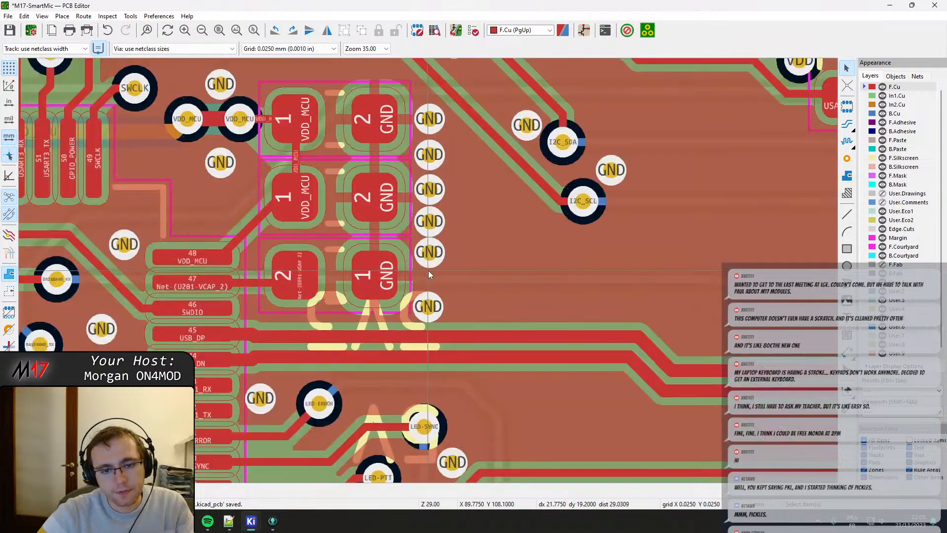
pyautogui.moveTo(451, 282); pyautogui.dragTo(449, 290, button='middle')
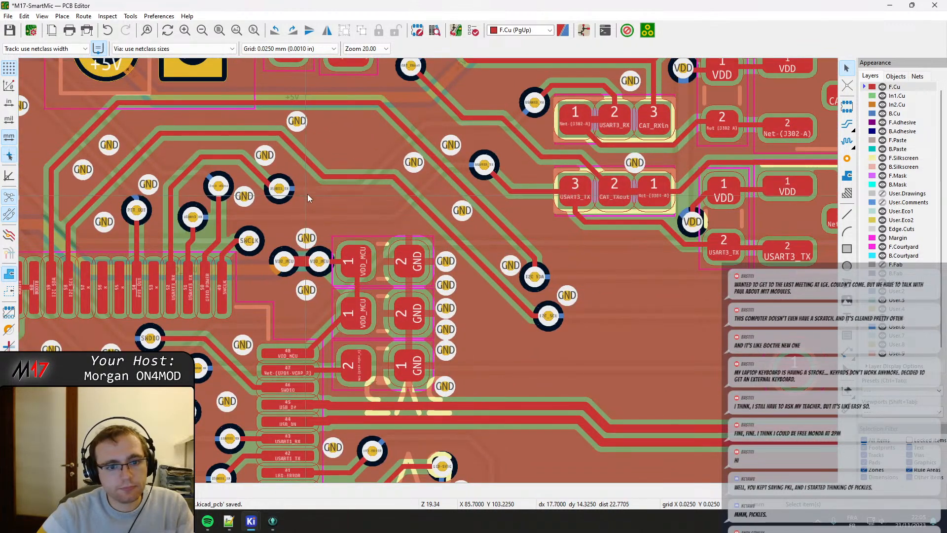
pyautogui.moveTo(285, 196); pyautogui.dragTo(369, 337, button='middle')
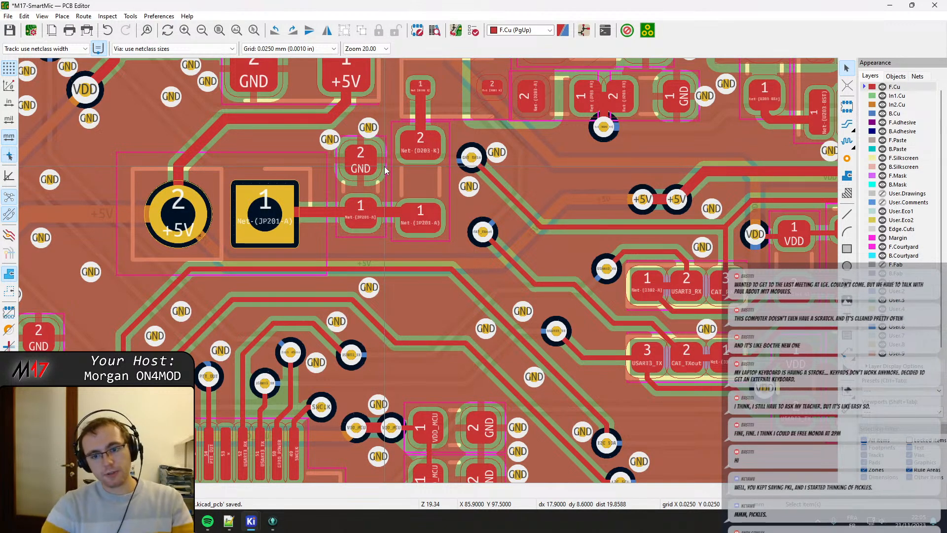
pyautogui.scroll(-2, 434, 236)
pyautogui.scroll(4, 444, 237)
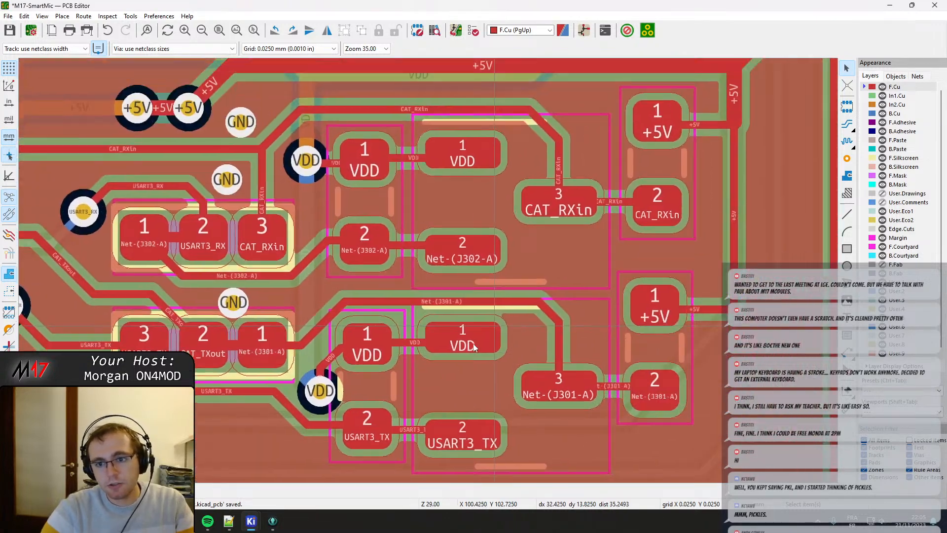
pyautogui.moveTo(473, 344); pyautogui.dragTo(424, 383, button='middle')
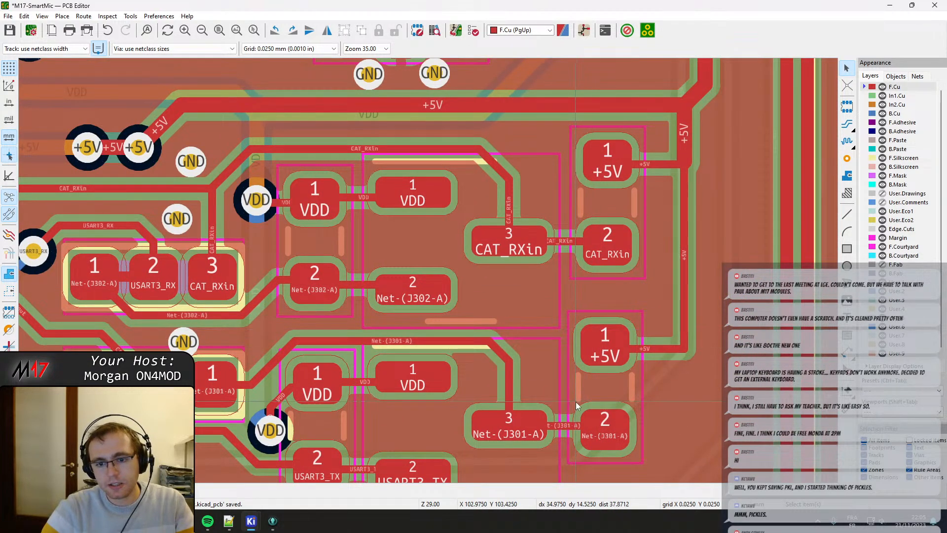
# Reroute the +5V track on F.Cu into pad 1 of the lower +5V component with a diagonal corner.
pyautogui.click(606, 251)
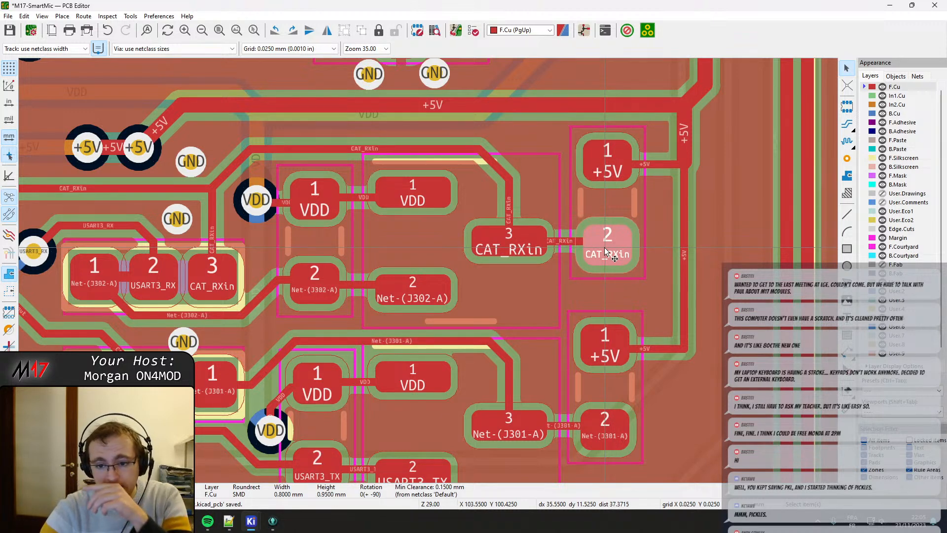
pyautogui.press('x')
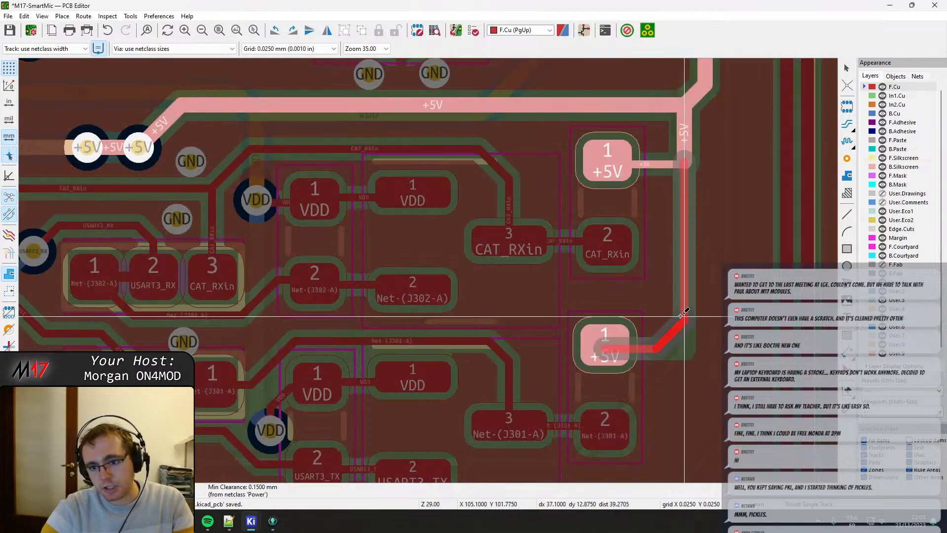
pyautogui.click(685, 314)
pyautogui.press('Escape')
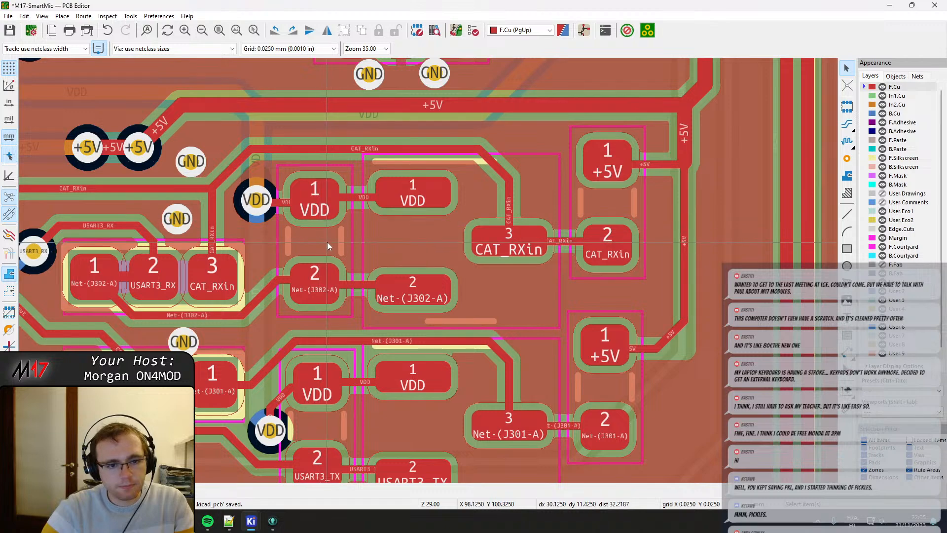
# Nudge the two-pin JP201 jumper header slightly toward the I2C_SDA track and refill all zones.
pyautogui.moveTo(302, 268); pyautogui.dragTo(514, 392, button='middle')
pyautogui.moveTo(331, 207); pyautogui.dragTo(488, 402, button='middle')
pyautogui.moveTo(321, 316); pyautogui.dragTo(621, 158, button='middle')
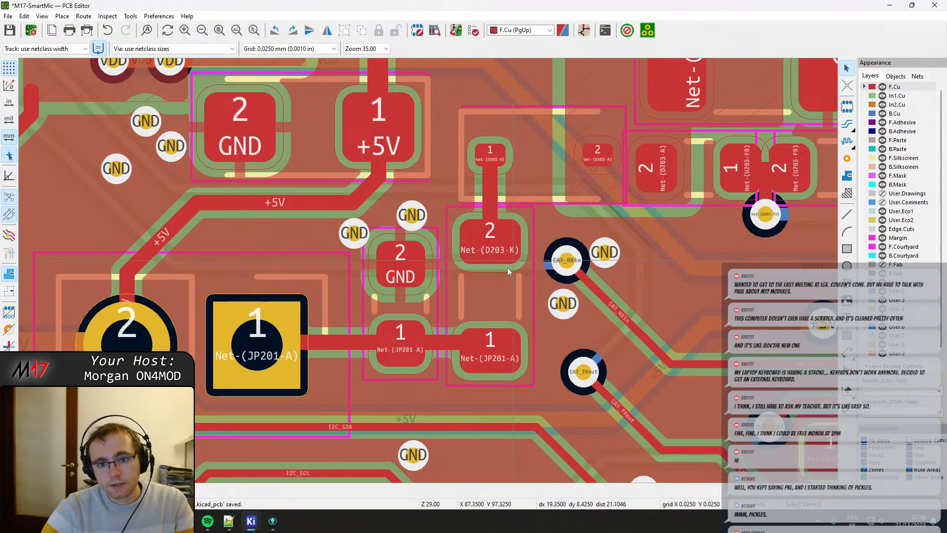
pyautogui.click(454, 355)
pyautogui.click(402, 348)
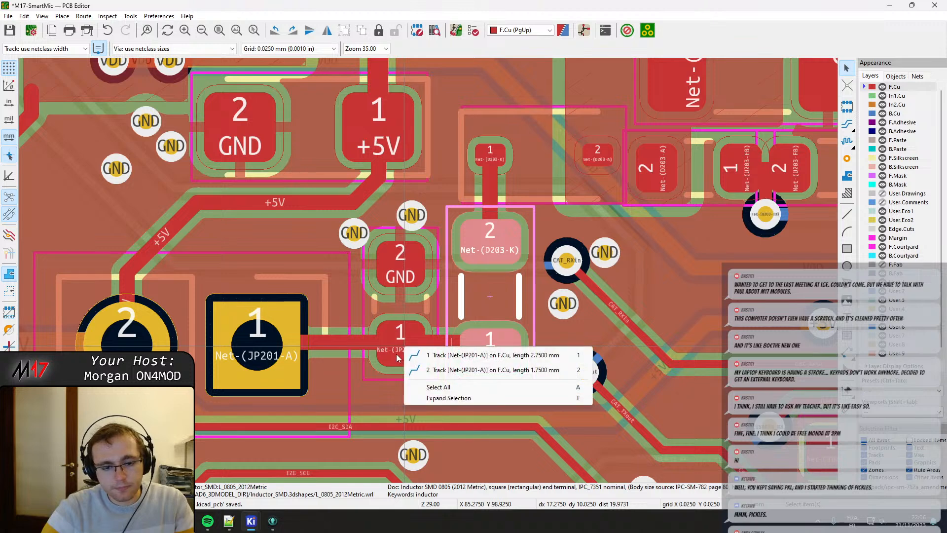
pyautogui.click(387, 354)
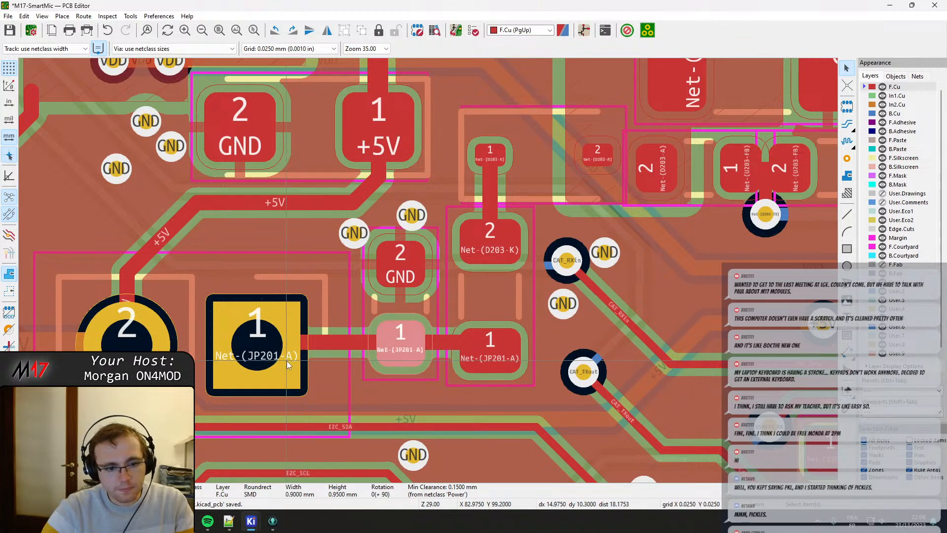
pyautogui.click(268, 347)
pyautogui.click(200, 344)
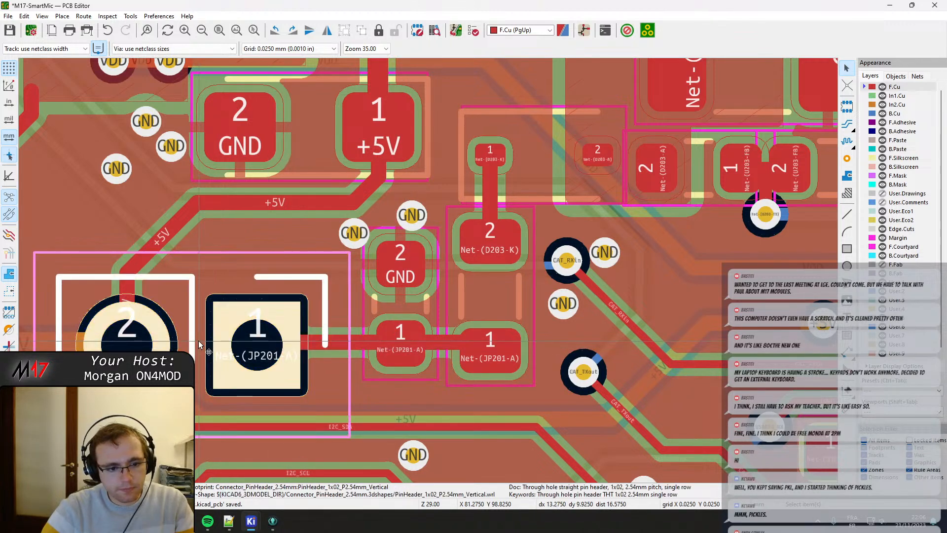
pyautogui.moveTo(191, 345); pyautogui.dragTo(191, 348)
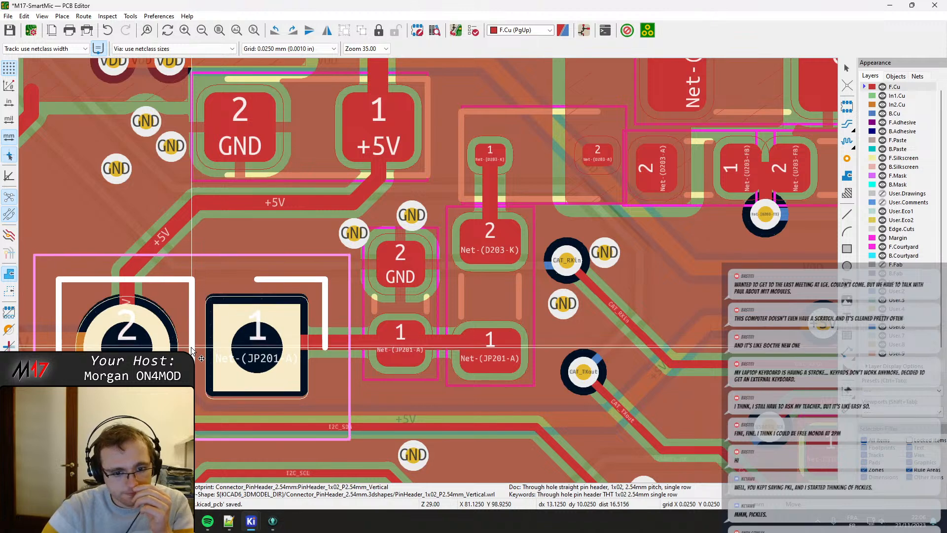
pyautogui.click(191, 349)
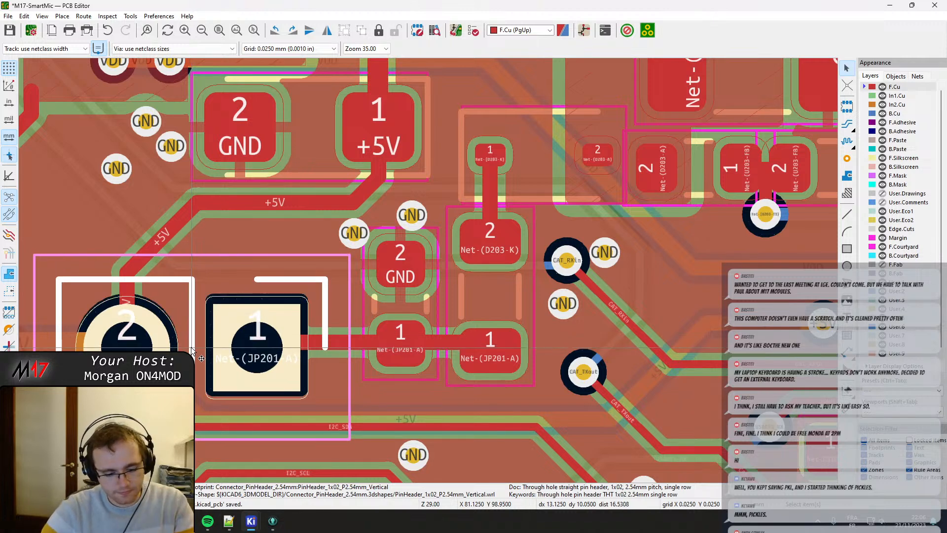
pyautogui.press('b')
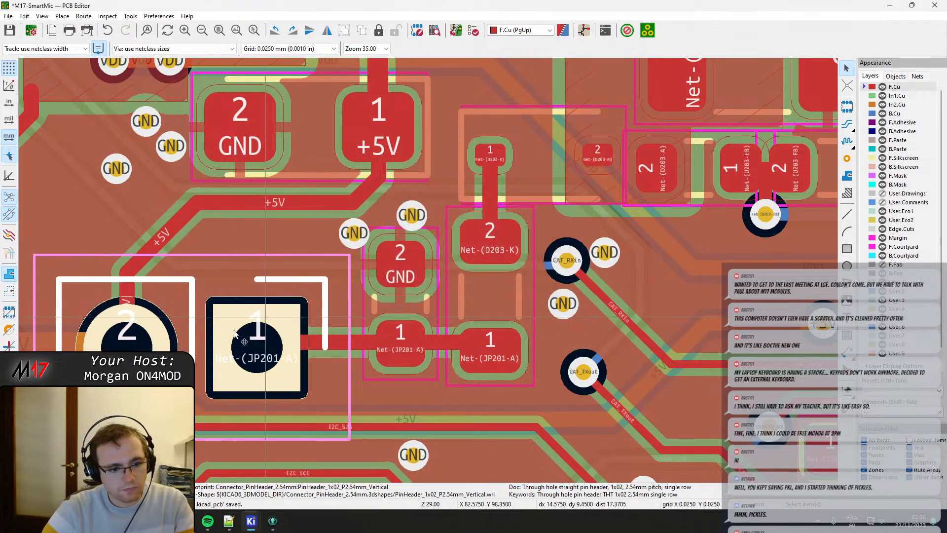
# Check the +5V tracks at the jumper header, and reroute the Net-(JP201-A) track on F.Cu between header pad 1 and the capacitor's pad 1.
pyautogui.moveTo(234, 319); pyautogui.dragTo(469, 281, button='middle')
pyautogui.click(261, 310)
pyautogui.click(306, 301)
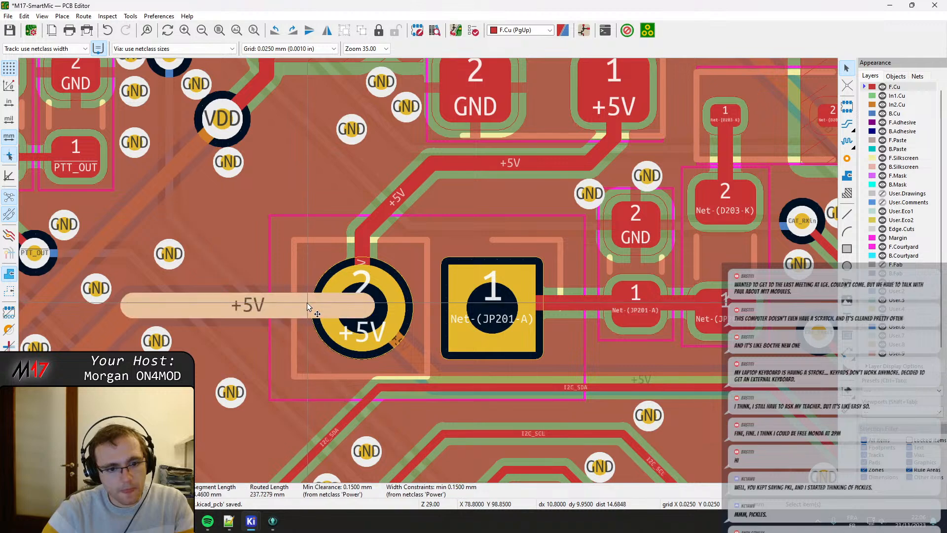
pyautogui.press('`')
pyautogui.click(369, 314)
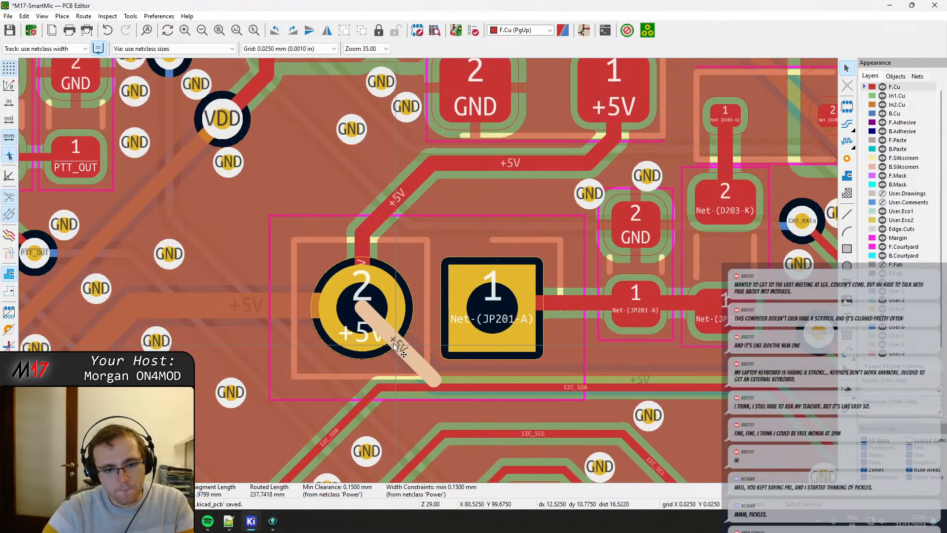
pyautogui.click(558, 300)
pyautogui.press('x')
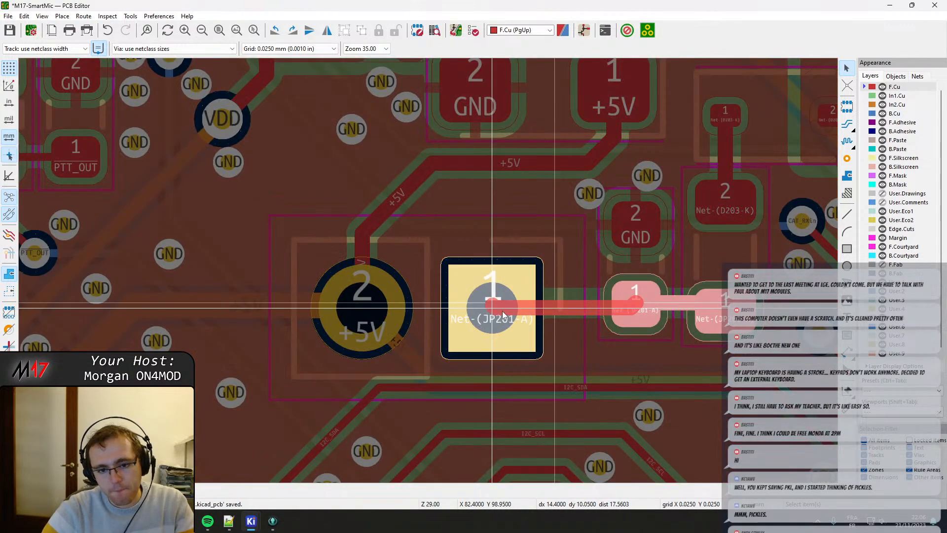
pyautogui.press('Escape')
# Nudge capacitor C223 slightly so its pad 1 lines up with the jumper header's track, and refill all zones.
pyautogui.keyDown('ctrl'); pyautogui.hscroll(5, 395, 316); pyautogui.keyUp('ctrl')
pyautogui.click(275, 315)
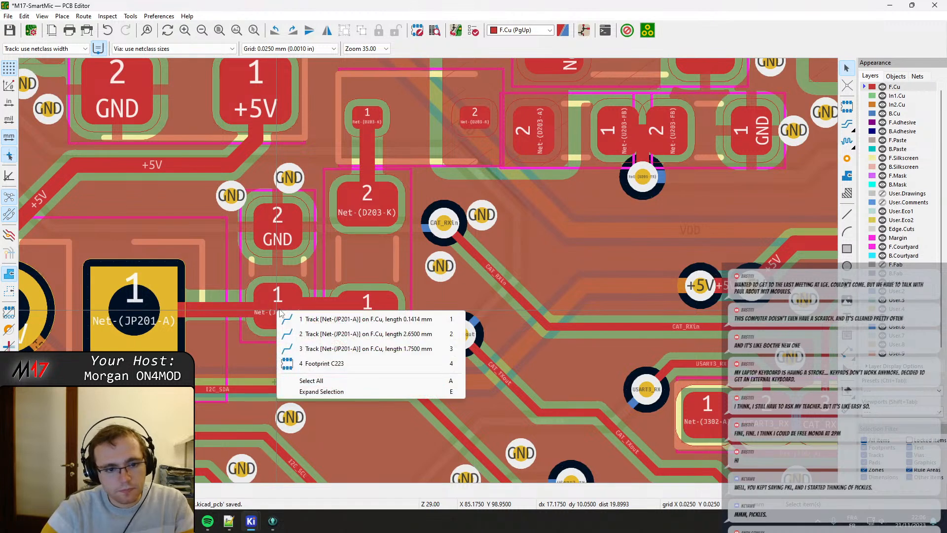
pyautogui.press('Escape')
pyautogui.click(276, 303)
pyautogui.press('4')
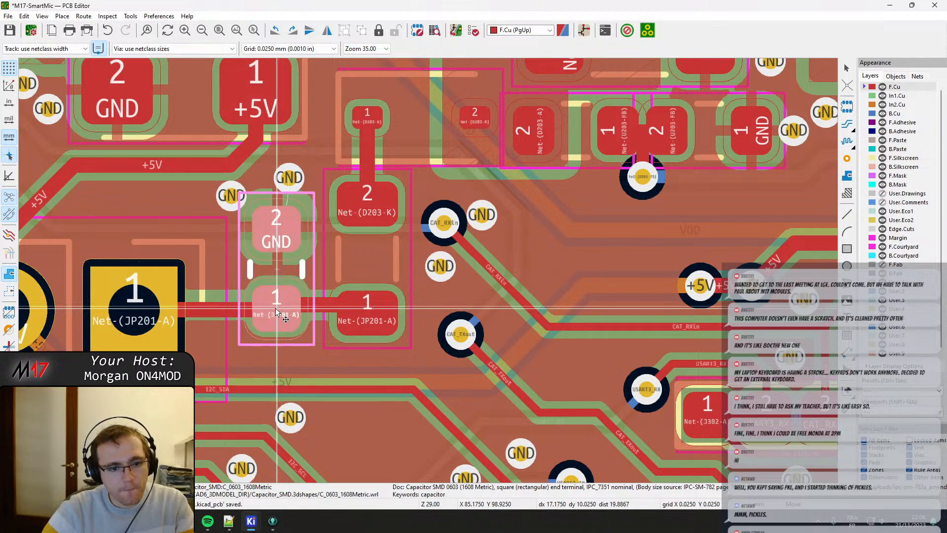
pyautogui.click(277, 312)
pyautogui.press('b')
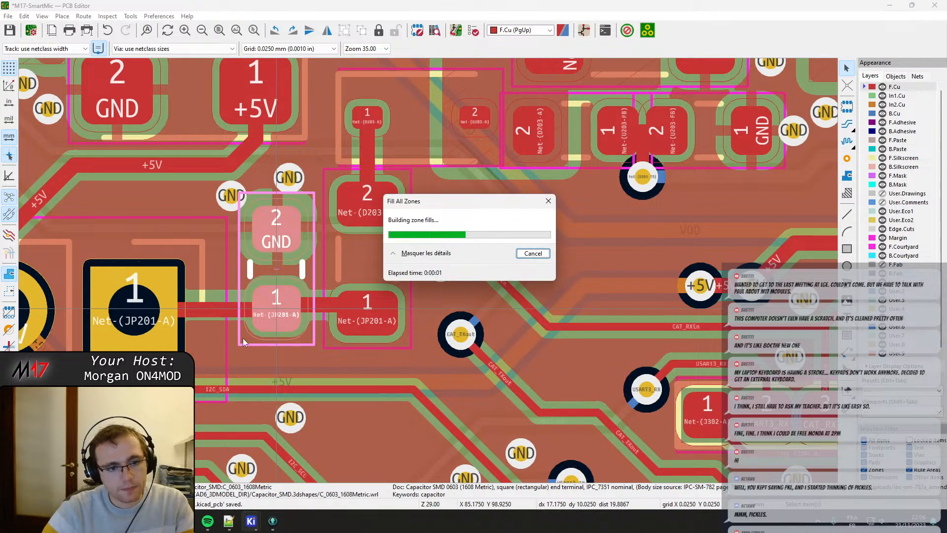
# Spread the two GND vias beside capacitor C223's GND pad slightly farther apart.
pyautogui.moveTo(230, 256); pyautogui.dragTo(294, 264, button='middle')
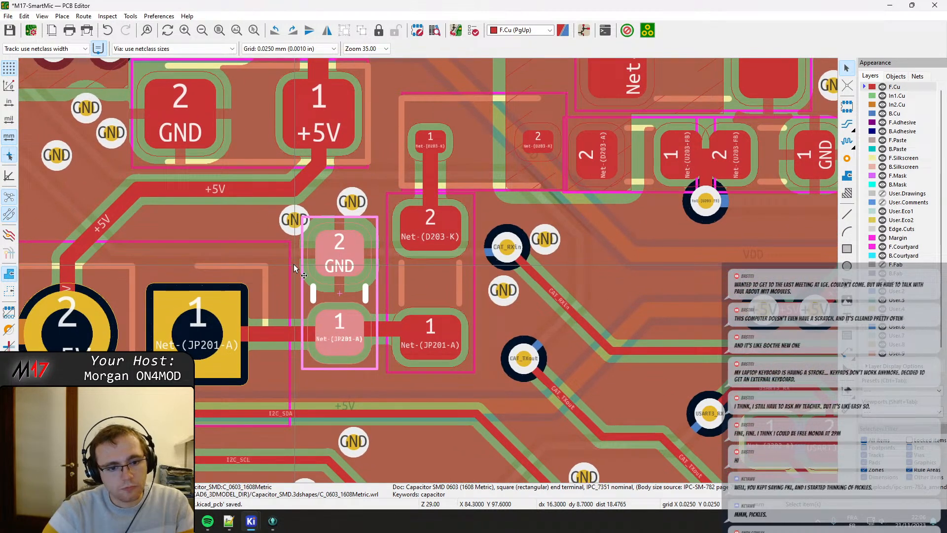
pyautogui.click(280, 221)
pyautogui.moveTo(280, 218); pyautogui.dragTo(283, 220)
pyautogui.moveTo(383, 232); pyautogui.dragTo(358, 228, button='middle')
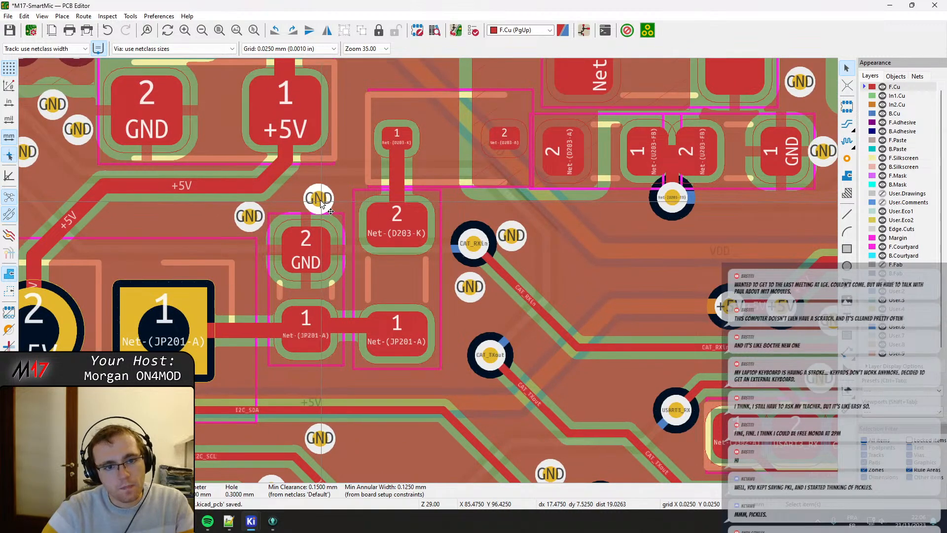
pyautogui.moveTo(321, 202); pyautogui.dragTo(336, 198)
# Reroute the Net-(JP201-A) track on F.Cu from the inductor's pad 1 to capacitor C223's pad 1 and check the overlapping segments there.
pyautogui.moveTo(411, 282); pyautogui.dragTo(368, 259, button='middle')
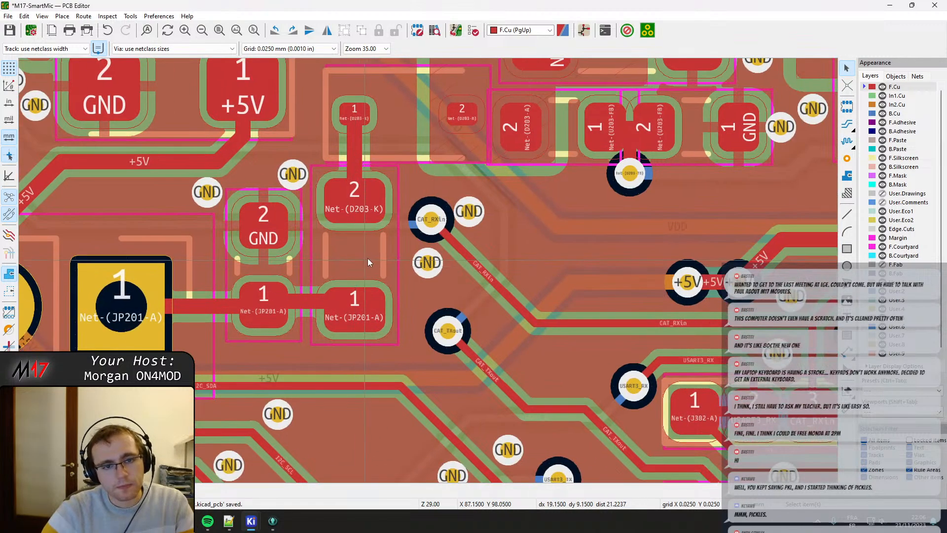
pyautogui.moveTo(431, 170); pyautogui.dragTo(410, 207, button='middle')
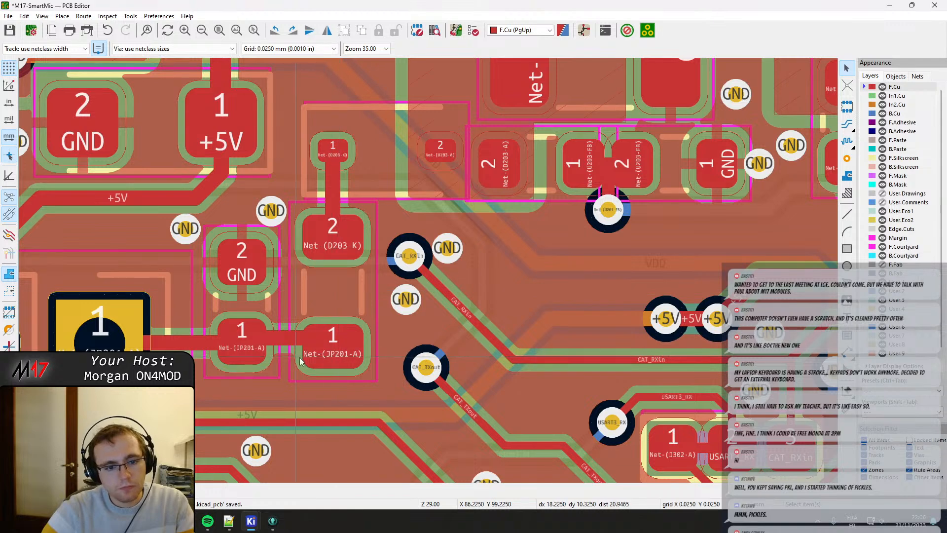
pyautogui.click(323, 355)
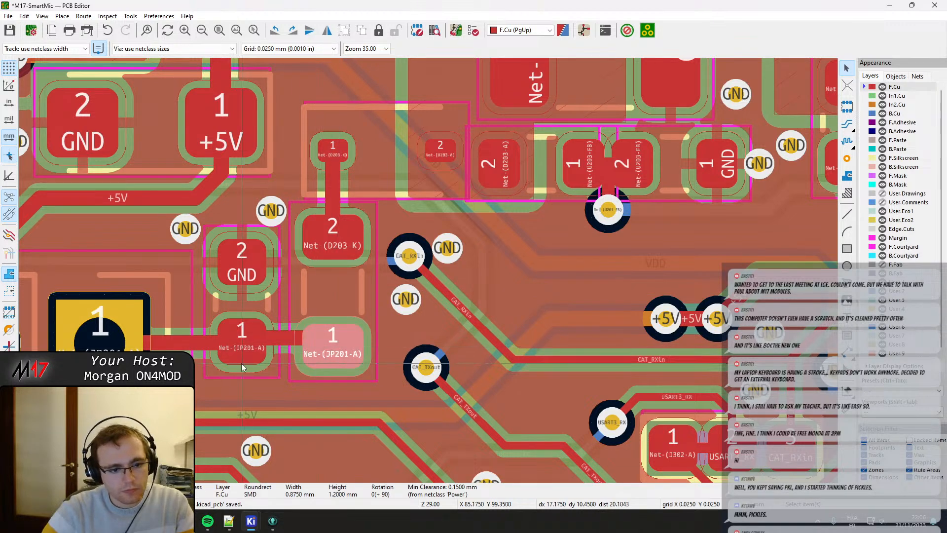
pyautogui.moveTo(322, 352); pyautogui.dragTo(346, 320, button='middle')
pyautogui.click(359, 318)
pyautogui.moveTo(358, 314); pyautogui.dragTo(271, 316)
pyautogui.click(265, 308)
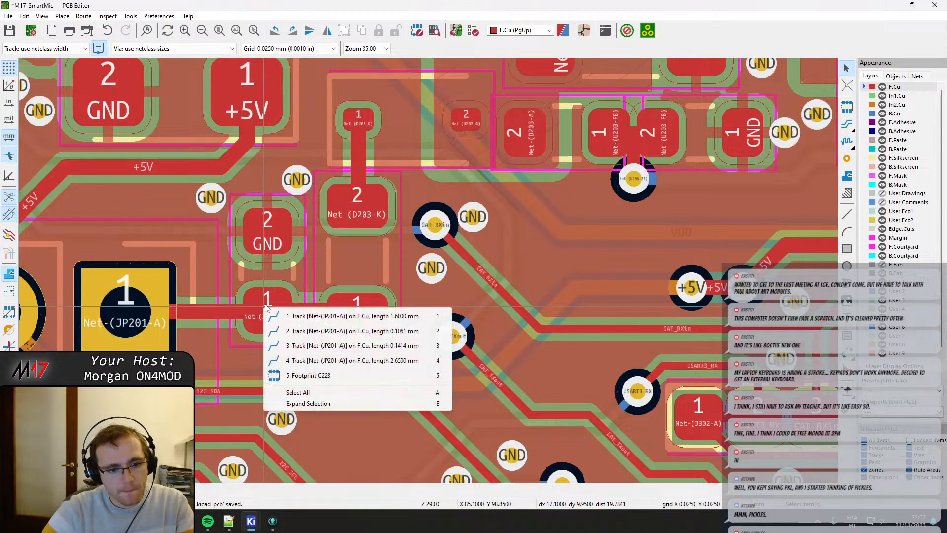
pyautogui.click(277, 314)
pyautogui.click(265, 304)
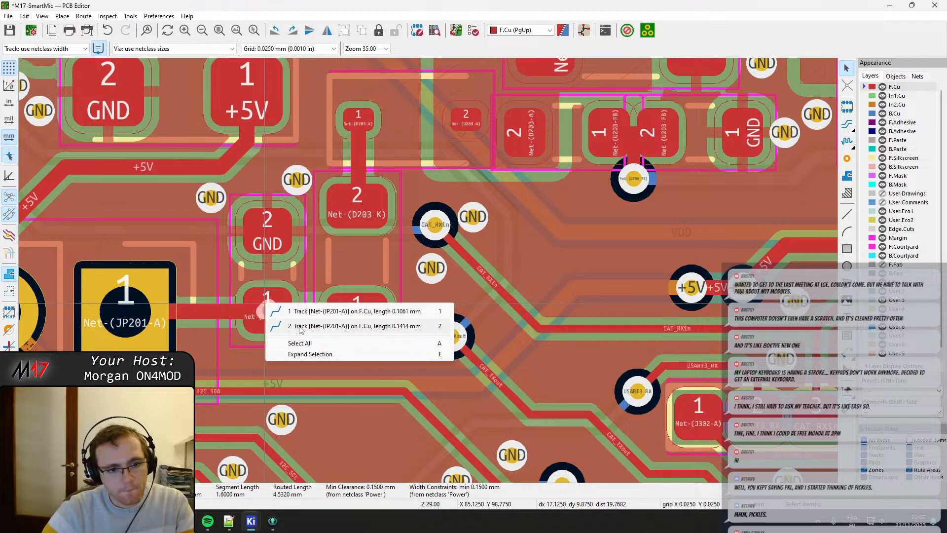
pyautogui.click(279, 312)
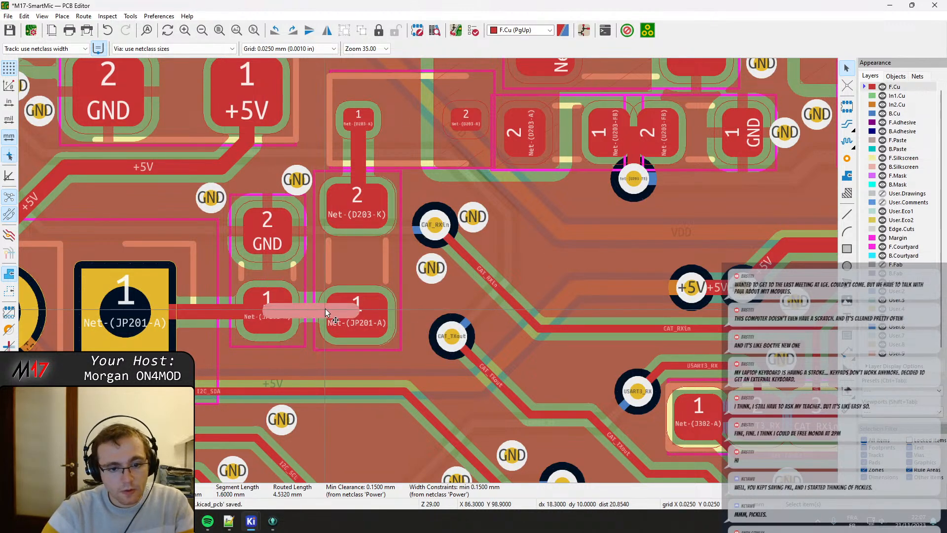
# Examine diode D203 and the layout from its pads up to the +5V and VDD regulator circuit.
pyautogui.moveTo(360, 262); pyautogui.dragTo(344, 356, button='middle')
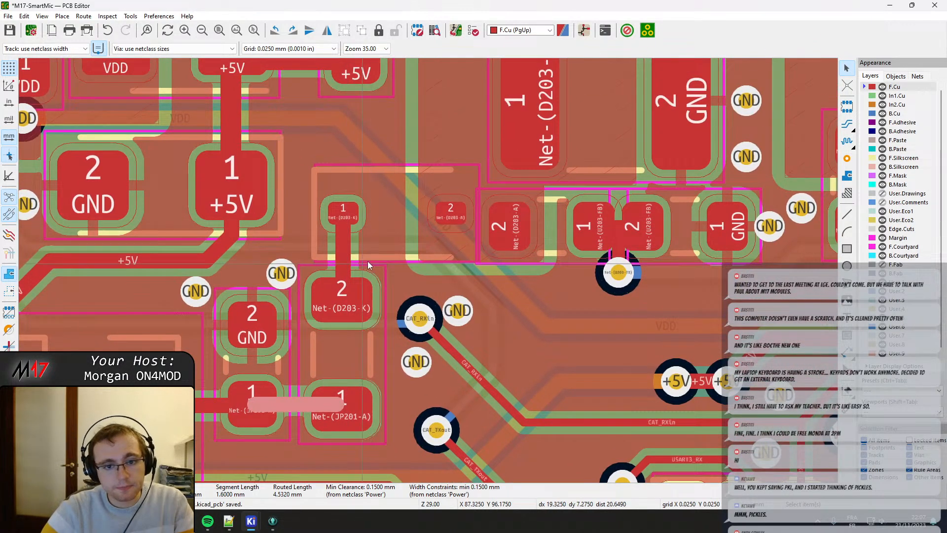
pyautogui.click(389, 241)
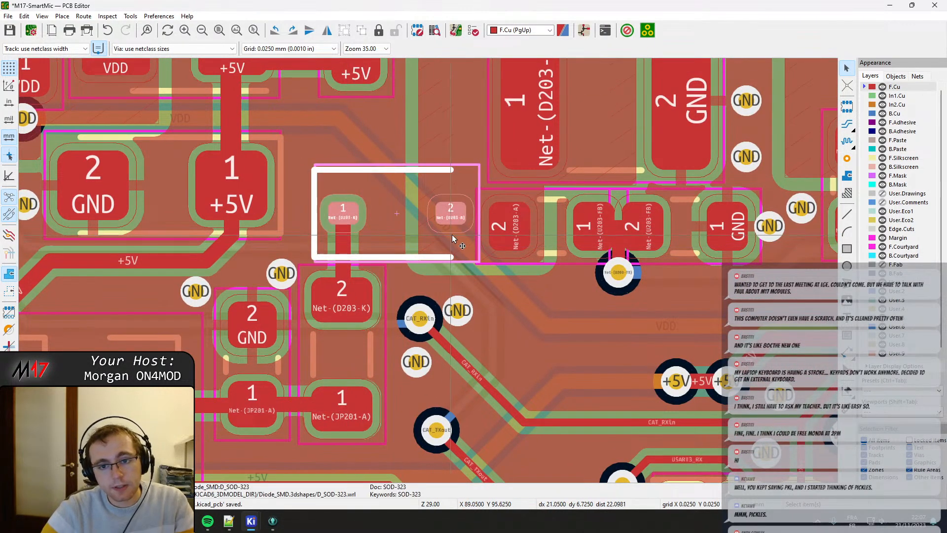
pyautogui.click(341, 214)
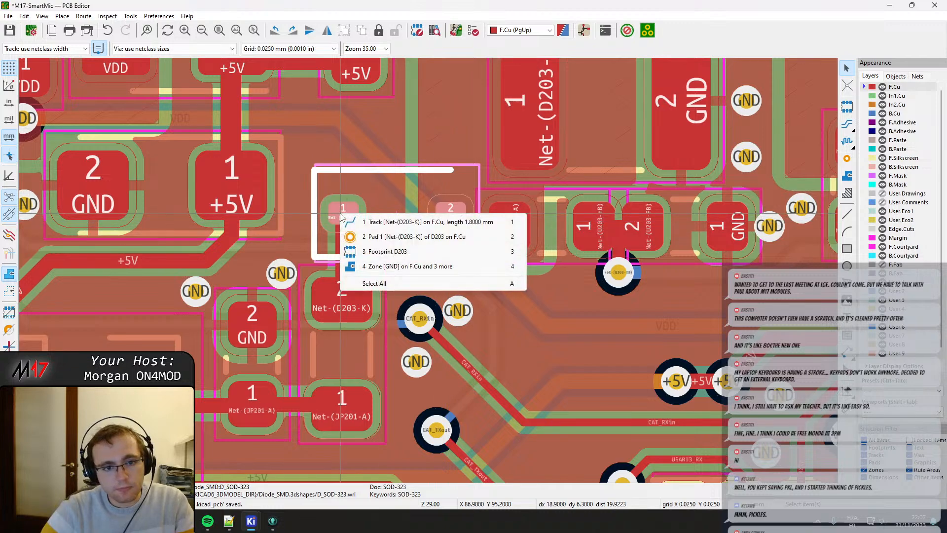
pyautogui.press('Escape')
pyautogui.moveTo(503, 225); pyautogui.dragTo(265, 282, button='middle')
pyautogui.scroll(-2, 269, 285)
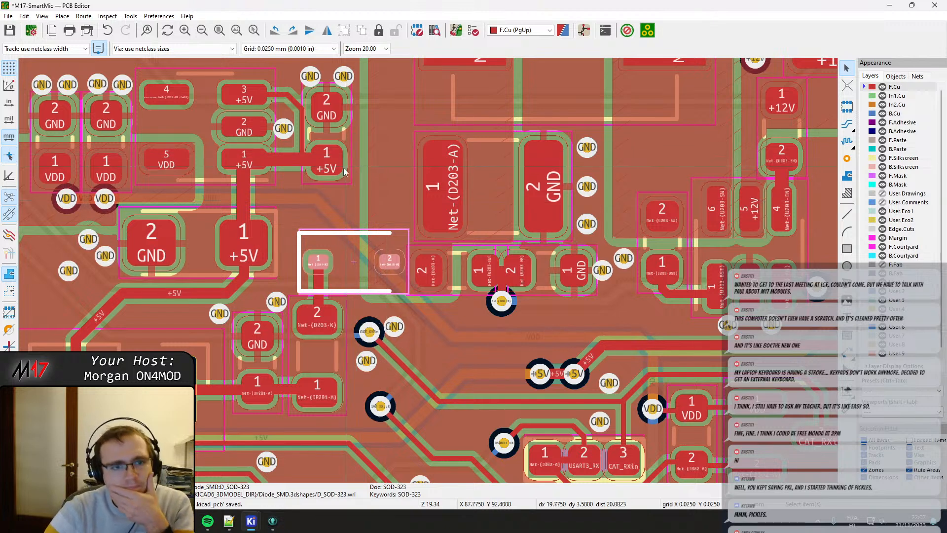
pyautogui.moveTo(327, 127); pyautogui.dragTo(394, 208, button='middle')
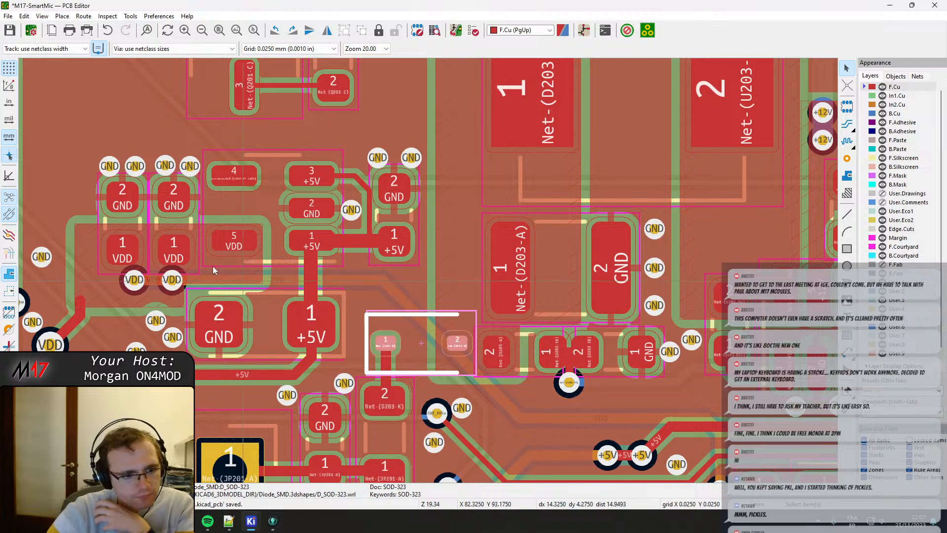
# Move the outer of the two VDD capacitors beside the regulator slightly away from its neighbouring capacitor.
pyautogui.moveTo(170, 239); pyautogui.dragTo(217, 244, button='middle')
pyautogui.scroll(2, 217, 244)
pyautogui.click(387, 269)
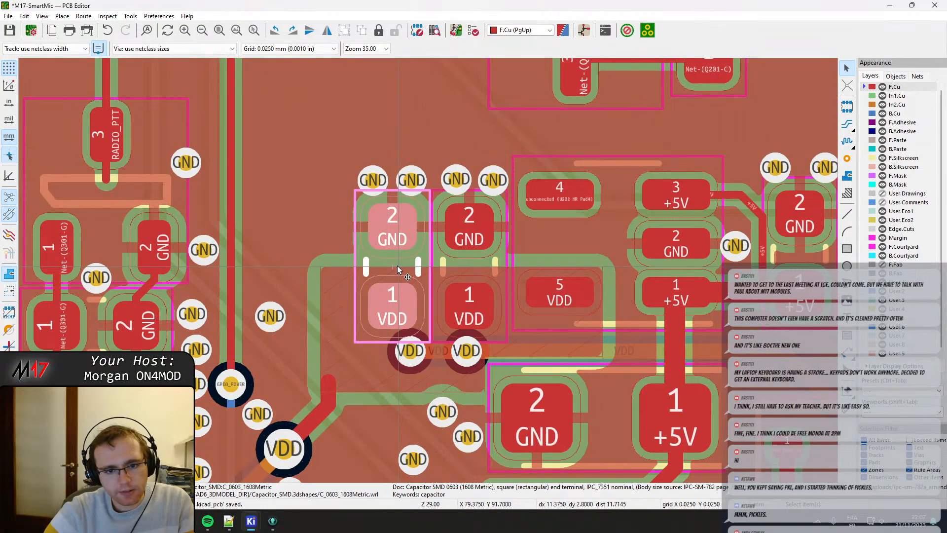
pyautogui.press('m')
pyautogui.click(389, 266)
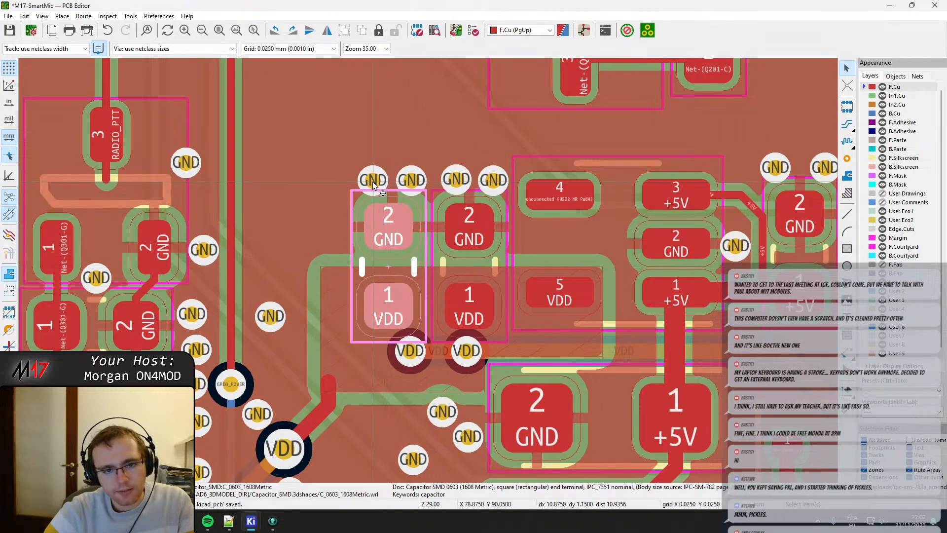
# Shift the four GND vias at the two VDD capacitors slightly away from their GND pads into an even row, and refill all zones.
pyautogui.click(373, 181)
pyautogui.press('d')
pyautogui.click(364, 171)
pyautogui.click(413, 181)
pyautogui.press('d')
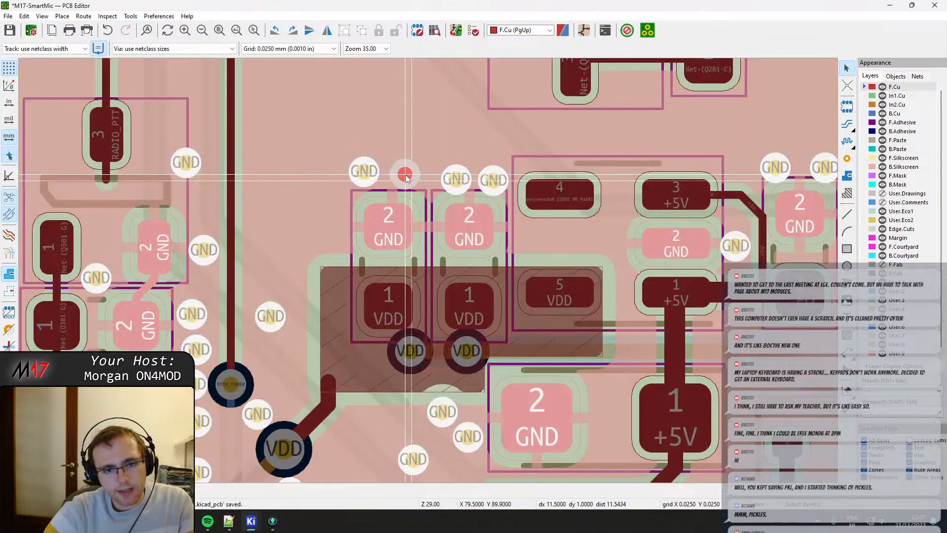
pyautogui.click(401, 170)
pyautogui.click(457, 180)
pyautogui.press('d')
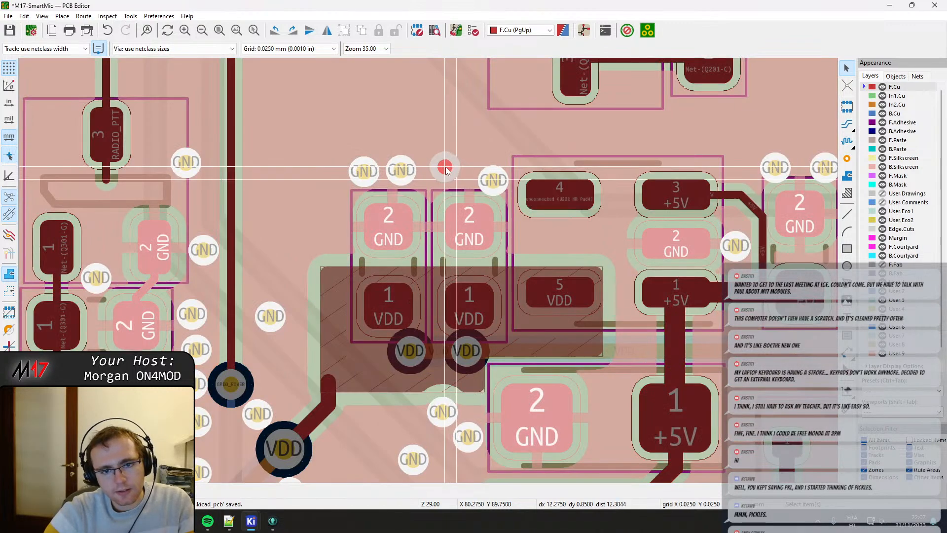
pyautogui.click(452, 173)
pyautogui.click(496, 182)
pyautogui.press('d')
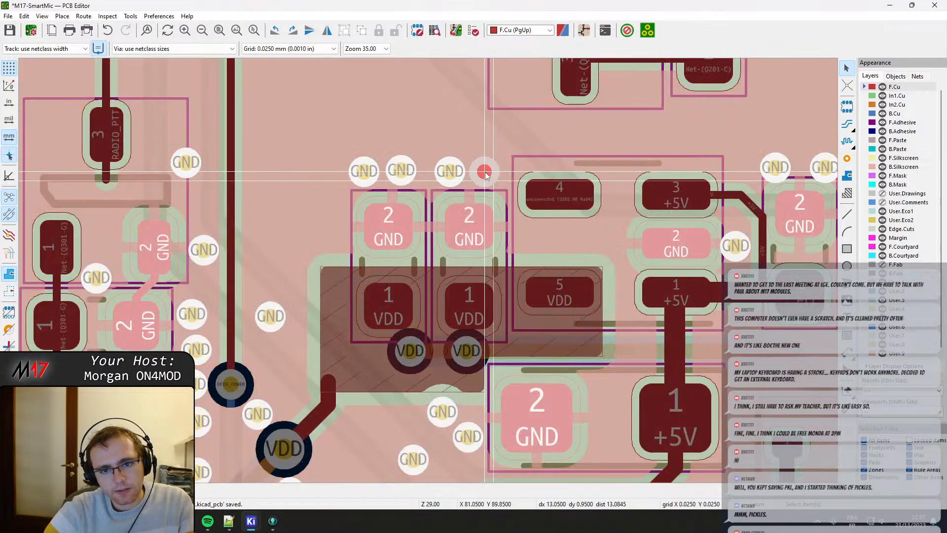
pyautogui.click(487, 175)
pyautogui.moveTo(513, 270); pyautogui.dragTo(479, 243, button='middle')
pyautogui.press('b')
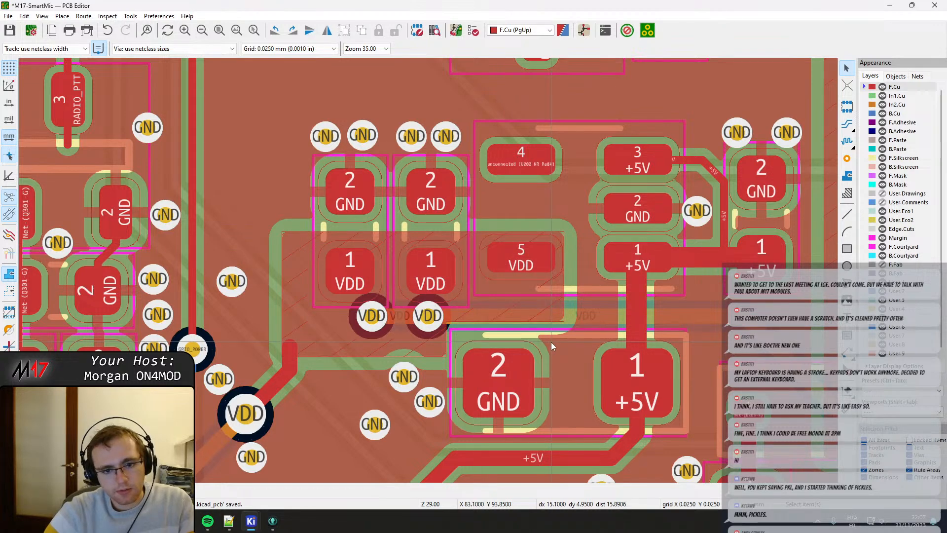
# Move the GND via beside feedback resistor R212's GND pad slightly outward from the pad.
pyautogui.moveTo(607, 379); pyautogui.dragTo(525, 287, button='middle')
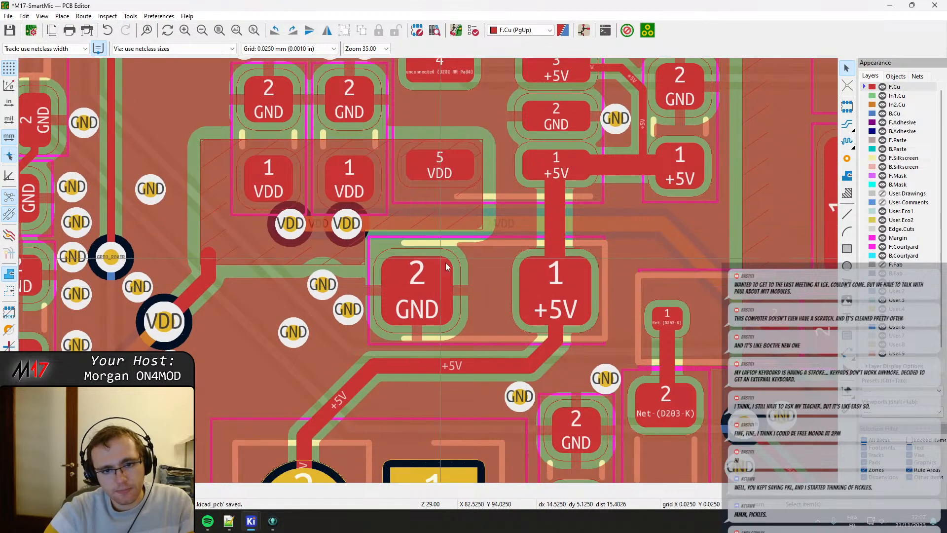
pyautogui.moveTo(564, 345); pyautogui.dragTo(75, 270, button='middle')
pyautogui.click(462, 281)
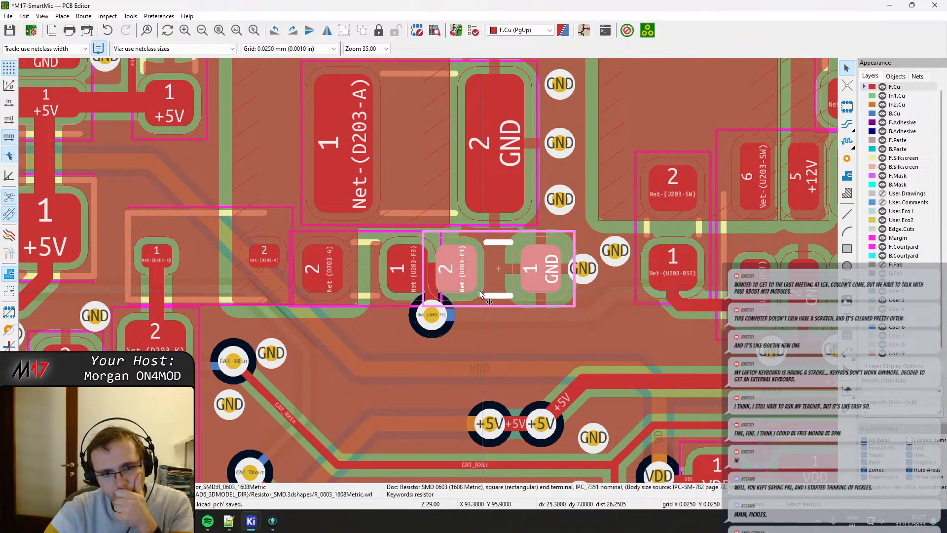
pyautogui.click(587, 271)
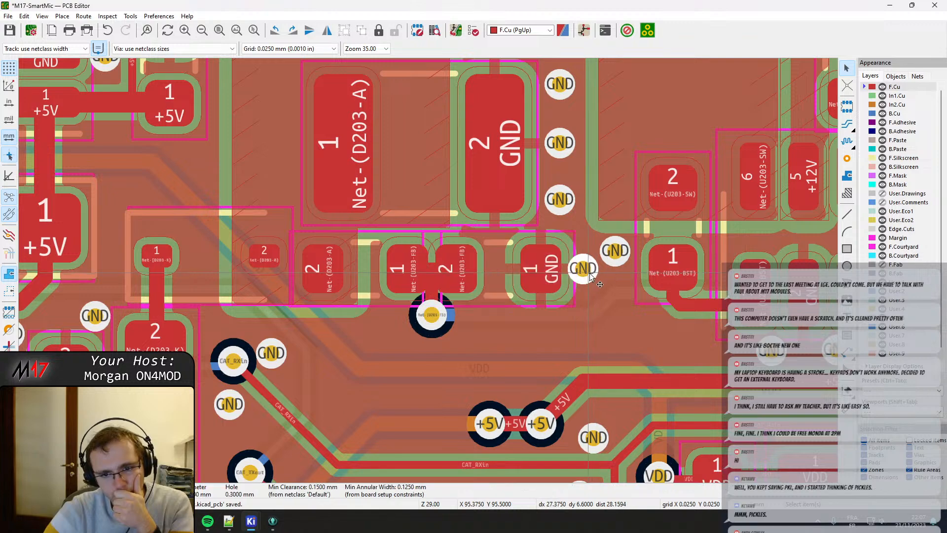
pyautogui.moveTo(587, 272); pyautogui.dragTo(597, 276)
# Look up R212 and the neighbouring R213 in the U203 feedback network of the schematic, and return to the PCB layout.
pyautogui.click(497, 276)
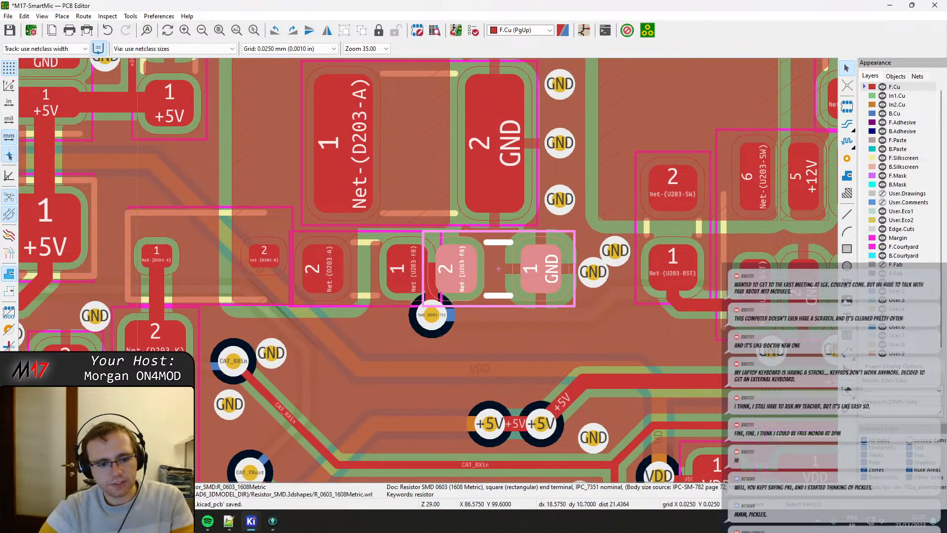
pyautogui.moveTo(251, 522)
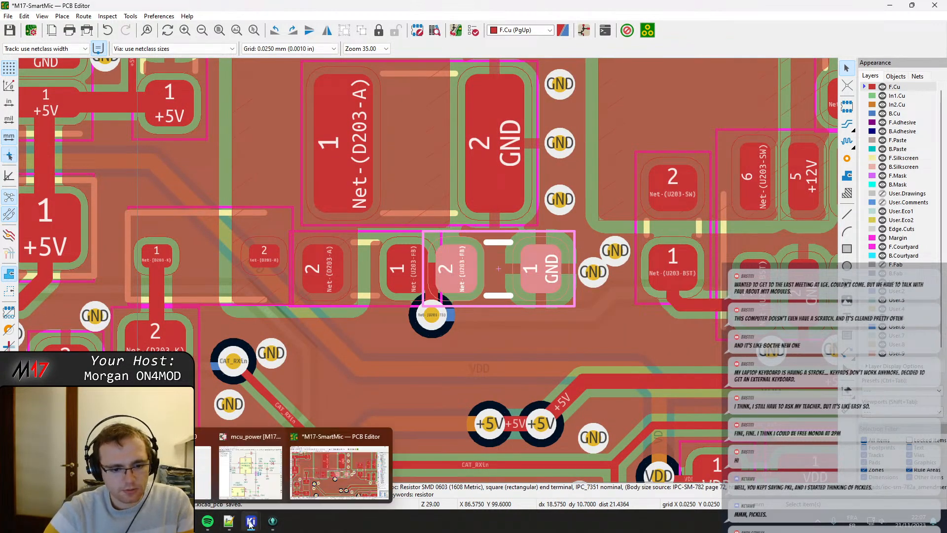
pyautogui.click(239, 471)
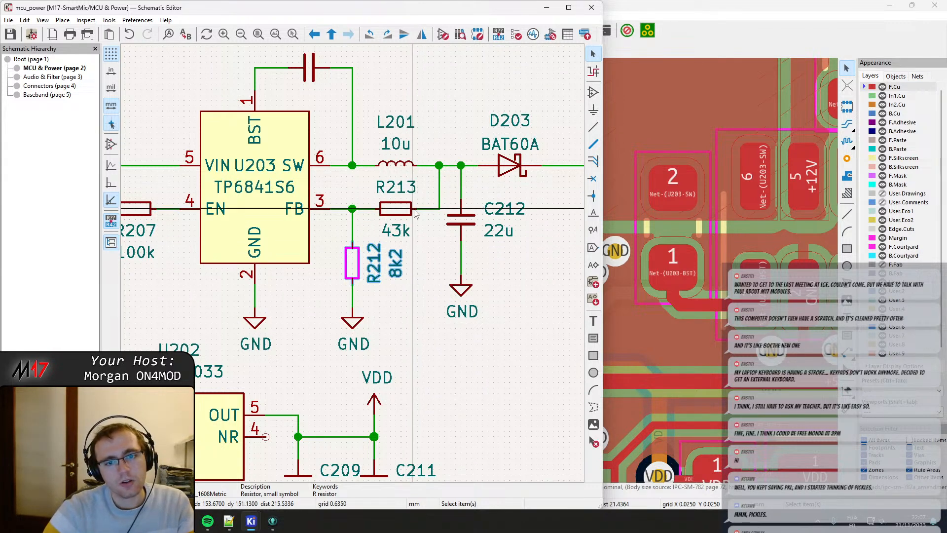
pyautogui.click(721, 17)
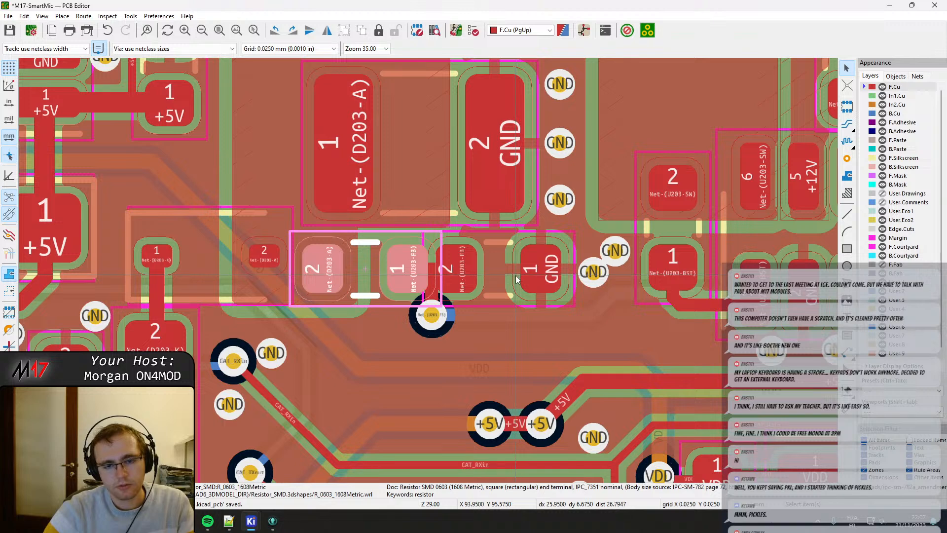
# Rearrange the GND vias near R212, placing two beside the Net-(D203-A) capacitor's GND pad and one farther out from R212's GND pad.
pyautogui.moveTo(627, 250); pyautogui.dragTo(501, 236, button='middle')
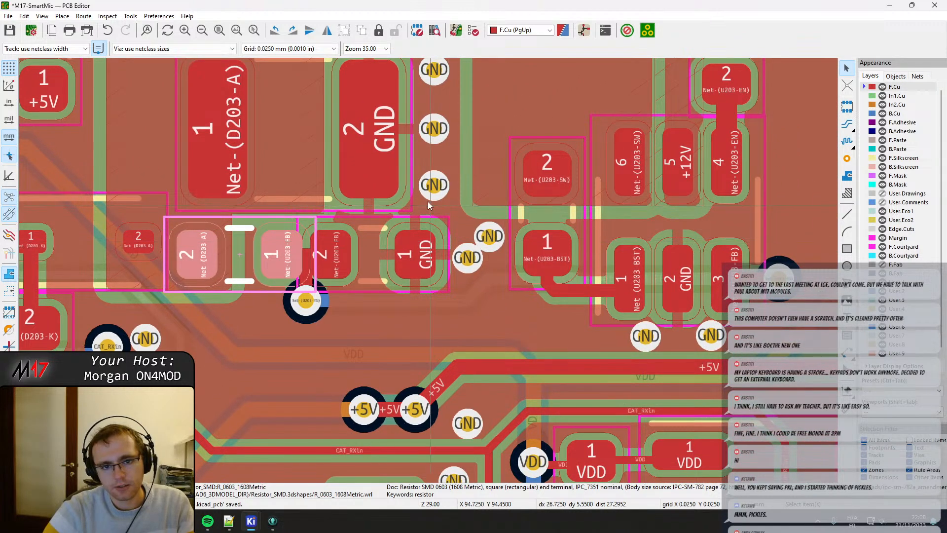
pyautogui.moveTo(434, 185); pyautogui.dragTo(431, 171)
pyautogui.moveTo(489, 236); pyautogui.dragTo(445, 199)
pyautogui.moveTo(467, 257); pyautogui.dragTo(488, 244)
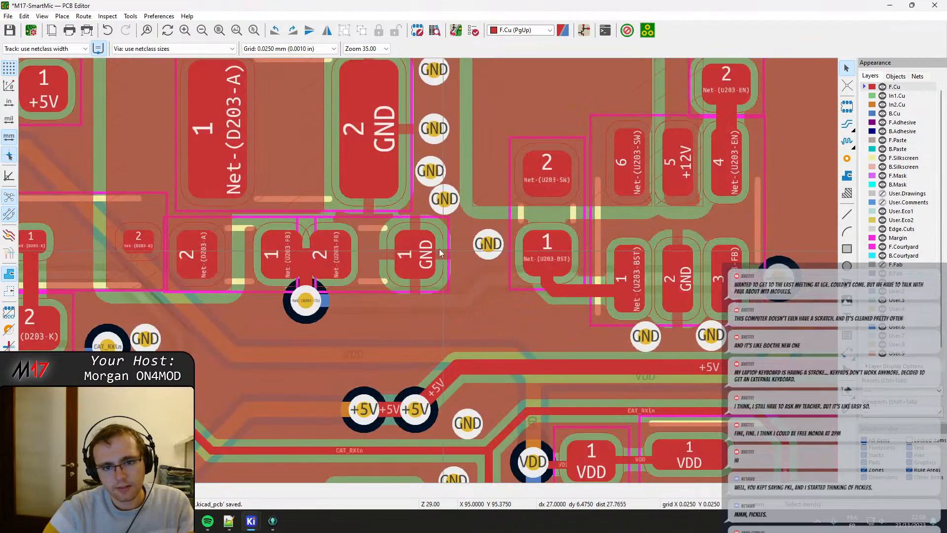
# Move R212 slightly away from R213, refill all zones, and nudge the GND via next to R212's GND pad farther out.
pyautogui.moveTo(415, 252); pyautogui.dragTo(441, 256)
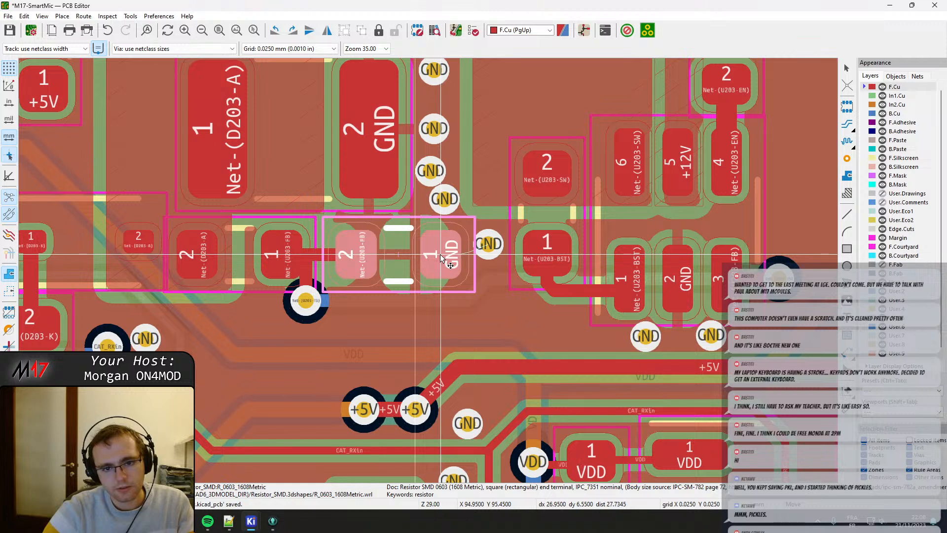
pyautogui.press('b')
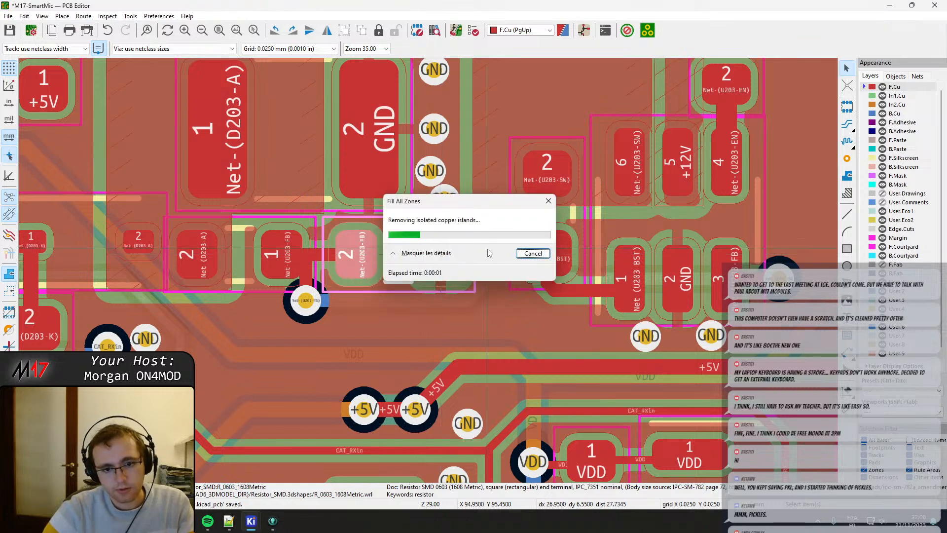
pyautogui.moveTo(488, 245); pyautogui.dragTo(495, 243)
# Move diode D203 slightly away from R213 and realign its Net-(D203-K) track with the diode's pad 1.
pyautogui.moveTo(319, 249); pyautogui.dragTo(392, 252, button='middle')
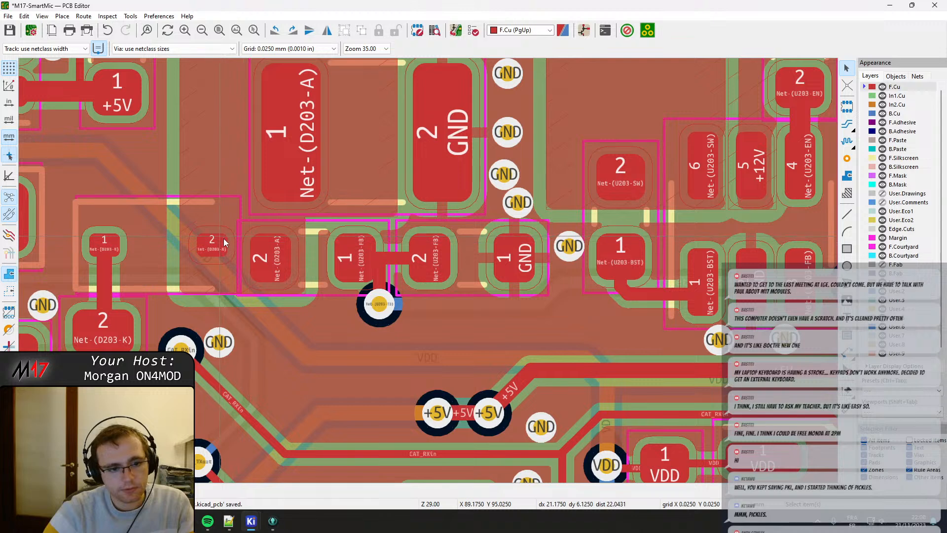
pyautogui.moveTo(224, 259); pyautogui.dragTo(293, 285, button='middle')
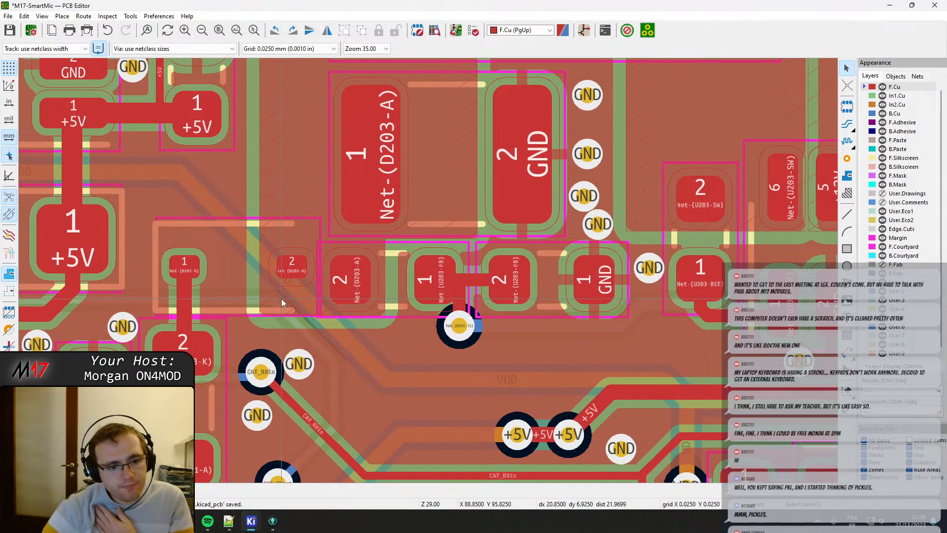
pyautogui.moveTo(223, 319); pyautogui.dragTo(302, 273, button='middle')
pyautogui.click(348, 256)
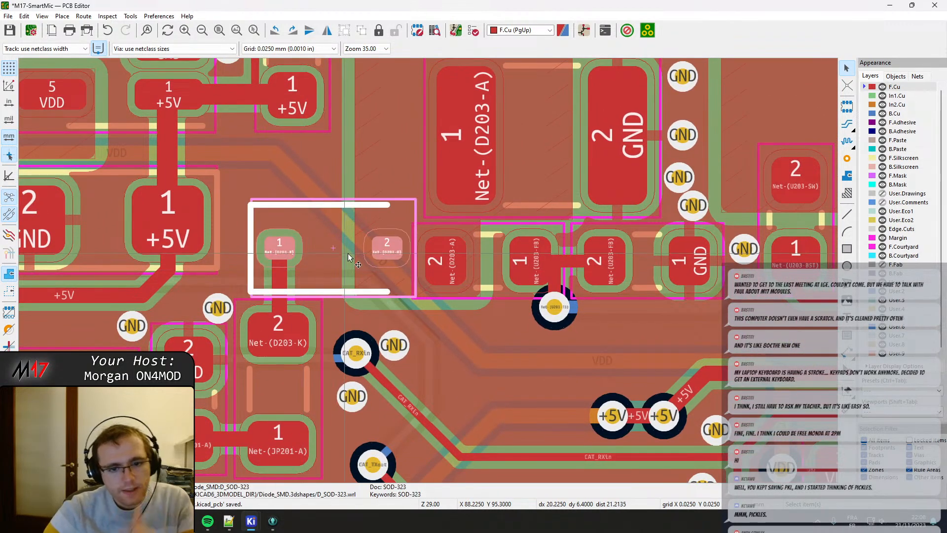
pyautogui.press('m')
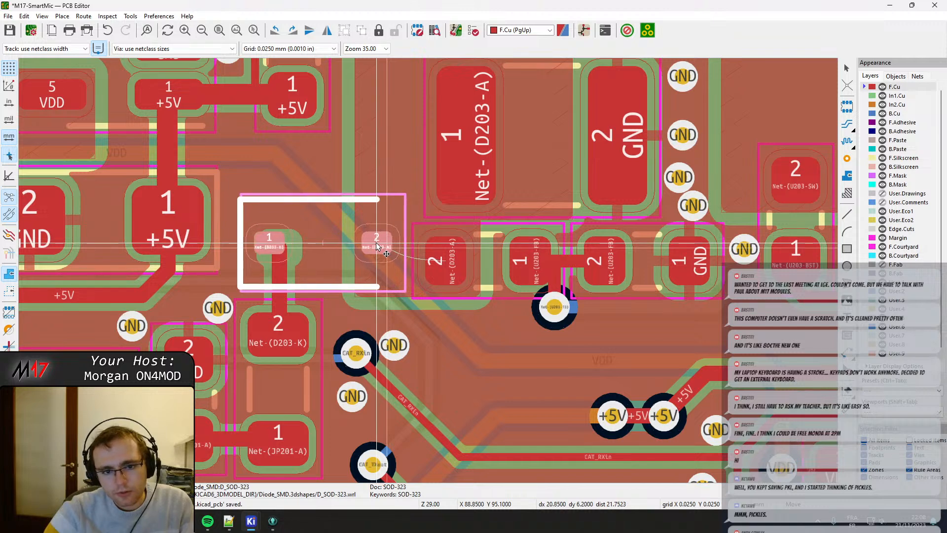
pyautogui.click(380, 244)
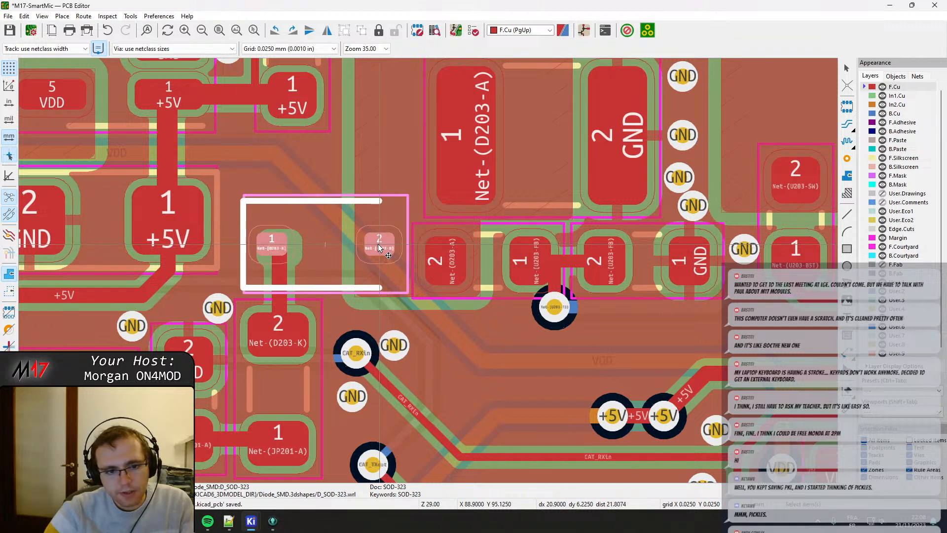
pyautogui.click(283, 267)
pyautogui.moveTo(284, 267); pyautogui.dragTo(273, 253)
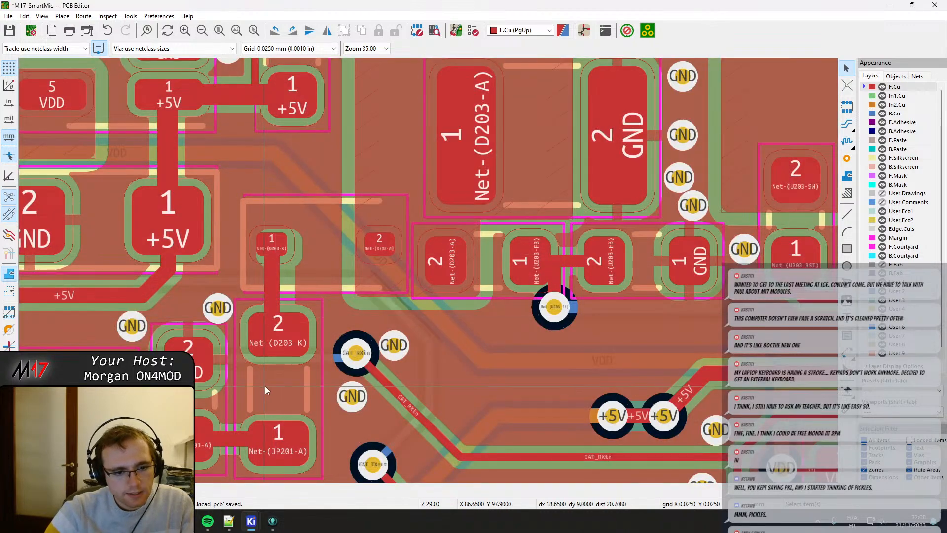
# Shift the Net-(U203-FB) via and its vertical track midway between R213 and R212, and straighten the segments joining their pads.
pyautogui.moveTo(395, 285); pyautogui.dragTo(307, 276, button='middle')
pyautogui.click(448, 268)
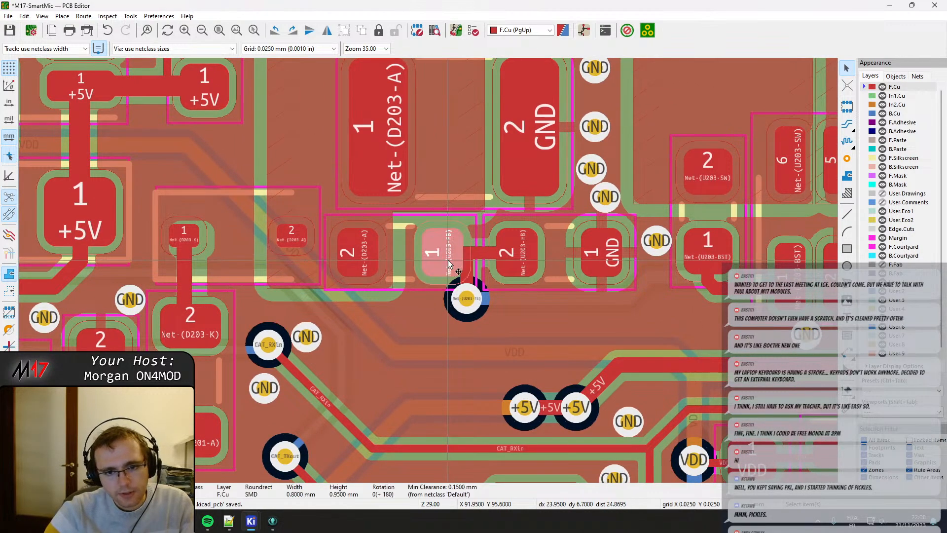
pyautogui.click(466, 280)
pyautogui.moveTo(475, 301); pyautogui.dragTo(394, 289, button='middle')
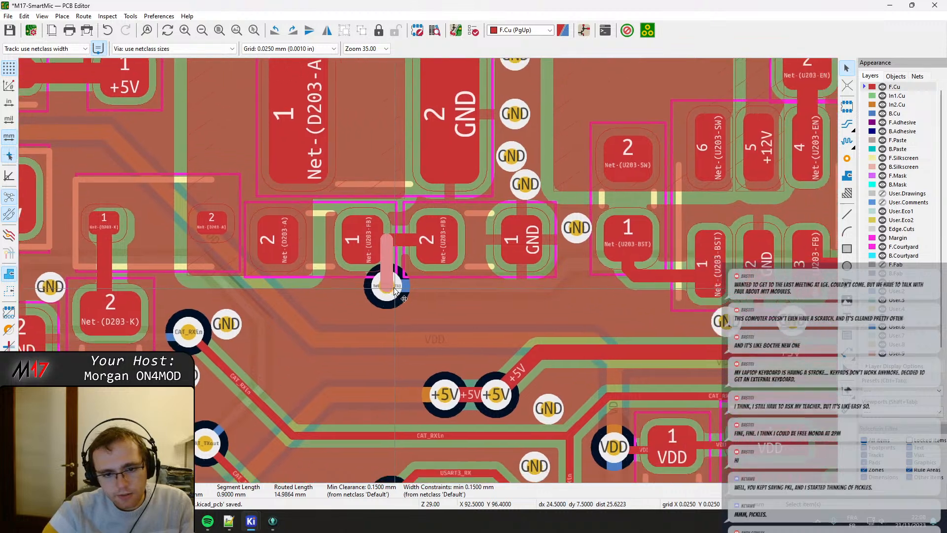
pyautogui.moveTo(394, 295); pyautogui.dragTo(401, 268)
pyautogui.click(388, 268)
pyautogui.click(398, 243)
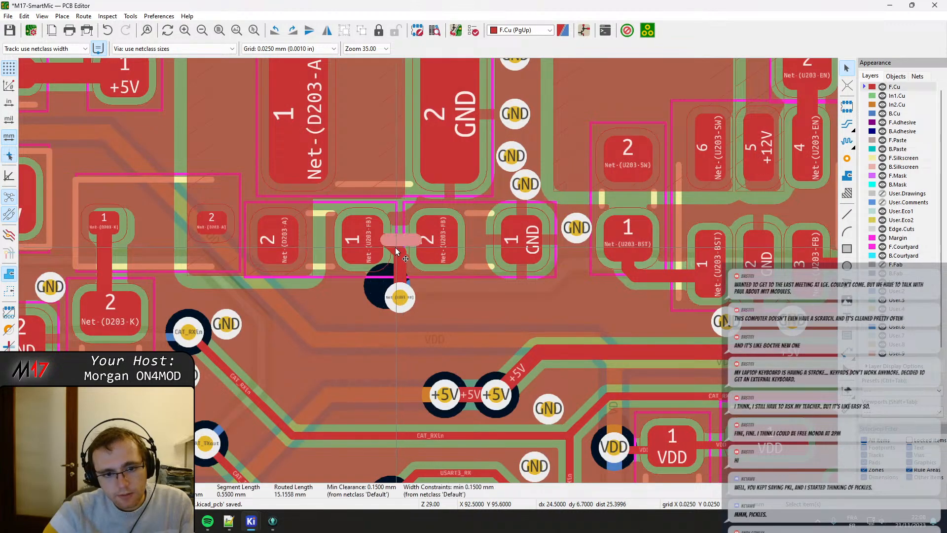
pyautogui.click(393, 253)
pyautogui.click(420, 272)
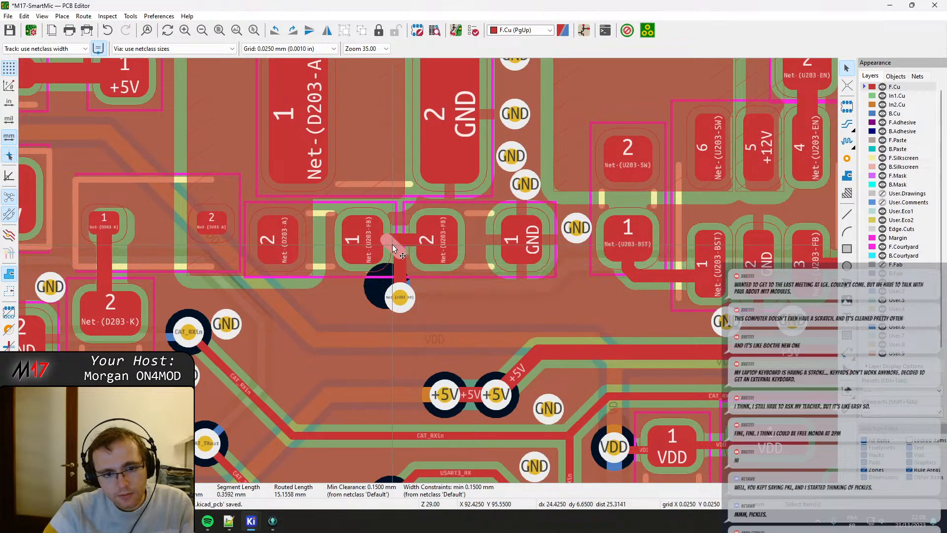
pyautogui.moveTo(392, 244); pyautogui.dragTo(403, 241)
pyautogui.hotkey('ctrl', 's')
# Examine the component spacing around U203, from the feedback resistors and bootstrap capacitor to the +12V input parts.
pyautogui.moveTo(504, 244); pyautogui.dragTo(488, 241, button='middle')
pyautogui.click(443, 289)
pyautogui.moveTo(434, 284); pyautogui.dragTo(393, 299)
pyautogui.moveTo(580, 289); pyautogui.dragTo(448, 295, button='middle')
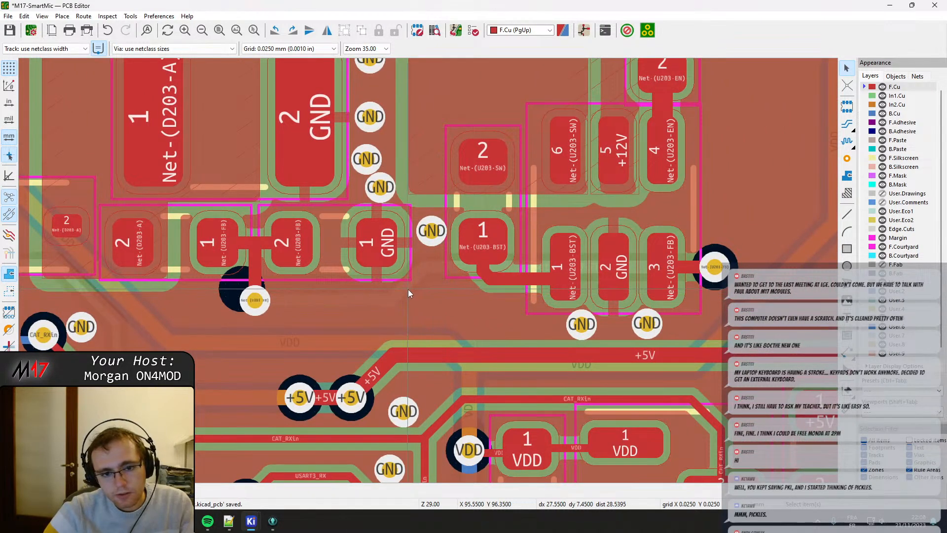
pyautogui.moveTo(408, 289); pyautogui.dragTo(419, 292)
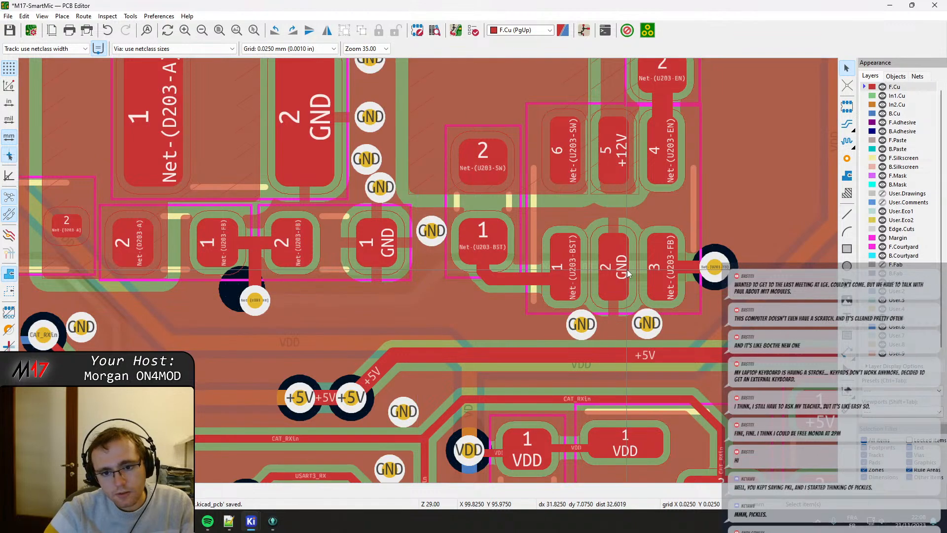
pyautogui.scroll(-2, 541, 208)
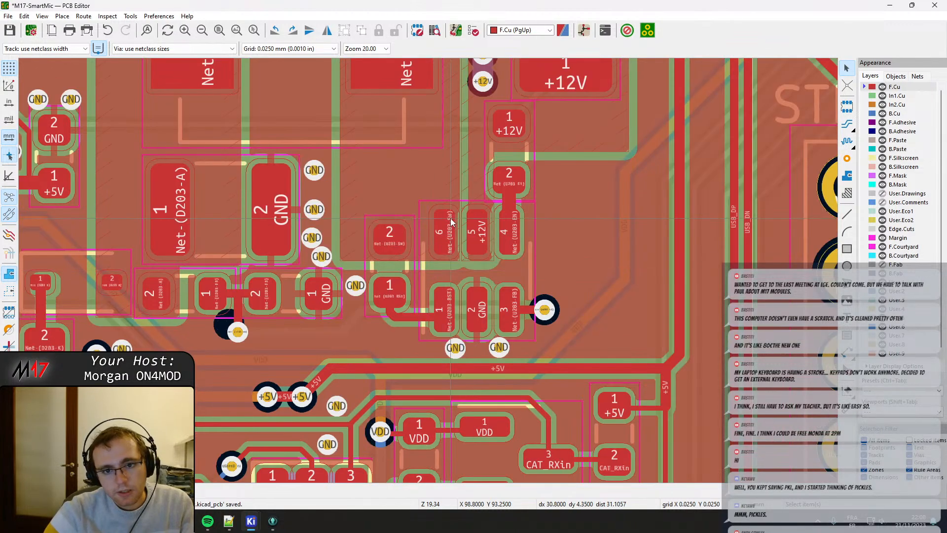
pyautogui.moveTo(451, 218); pyautogui.dragTo(381, 321, button='middle')
pyautogui.scroll(2, 383, 313)
# Move the large 1210 +12V input capacitor slightly away from the U203 enable resistor toward its two GND vias.
pyautogui.moveTo(515, 229); pyautogui.dragTo(398, 456, button='middle')
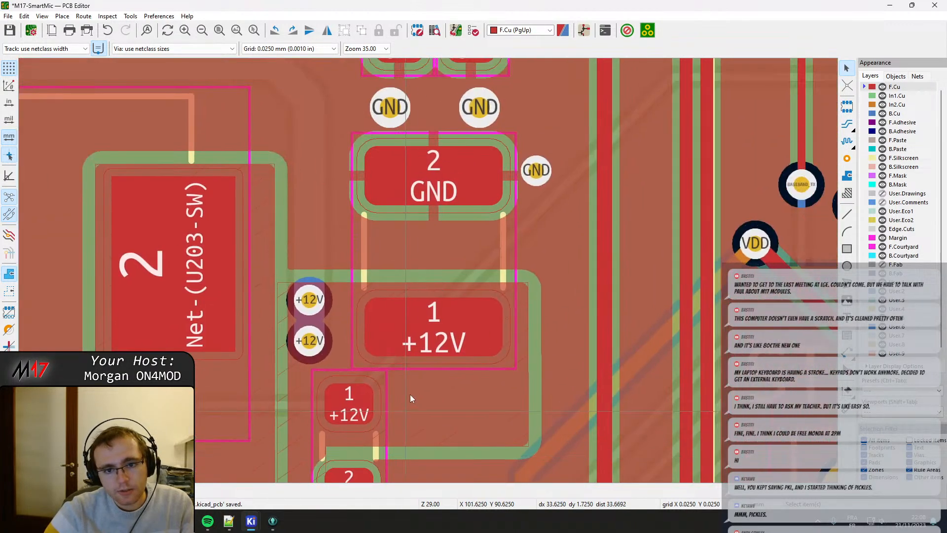
pyautogui.click(440, 272)
pyautogui.press('m')
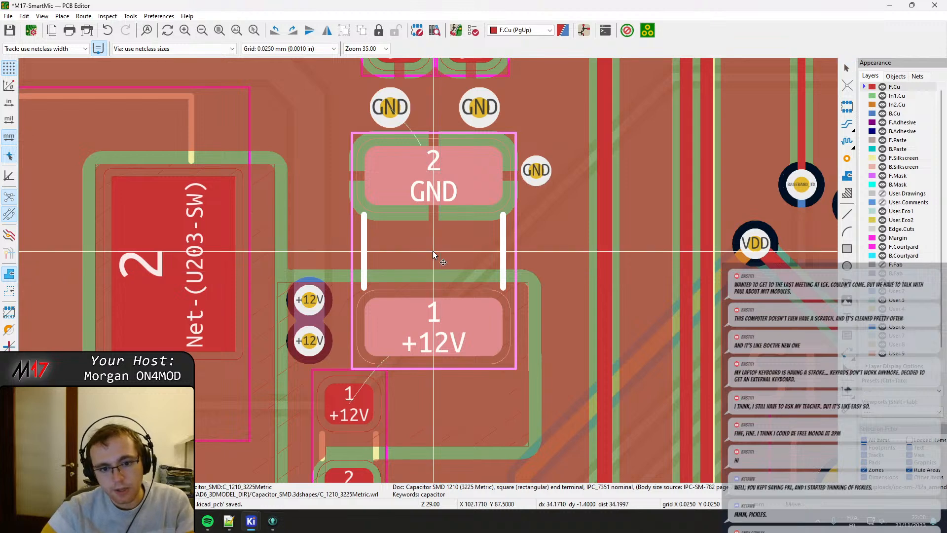
pyautogui.click(433, 244)
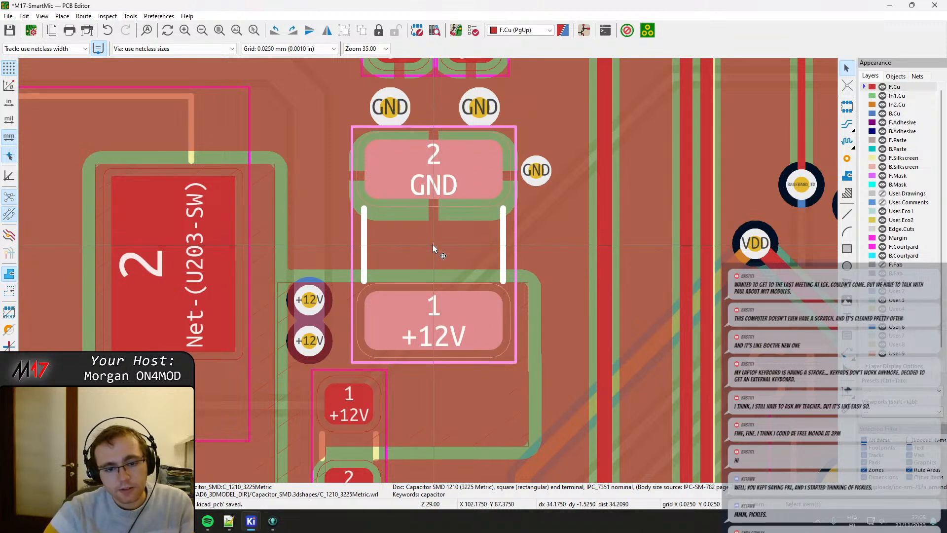
# Extend the +12V zone's edge slightly toward the input capacitor's GND pad and refill all zones.
pyautogui.click(337, 281)
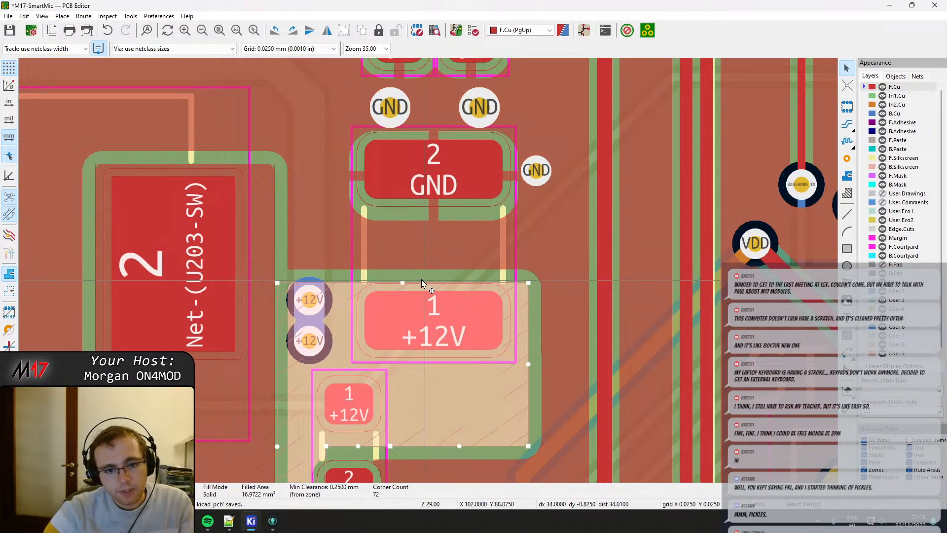
pyautogui.moveTo(402, 283); pyautogui.dragTo(402, 268)
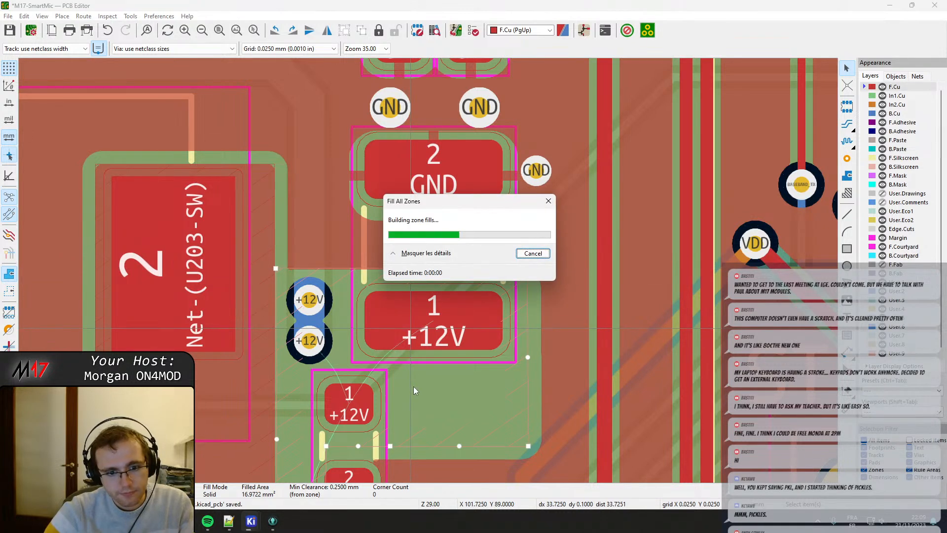
pyautogui.moveTo(415, 404); pyautogui.dragTo(419, 303, button='middle')
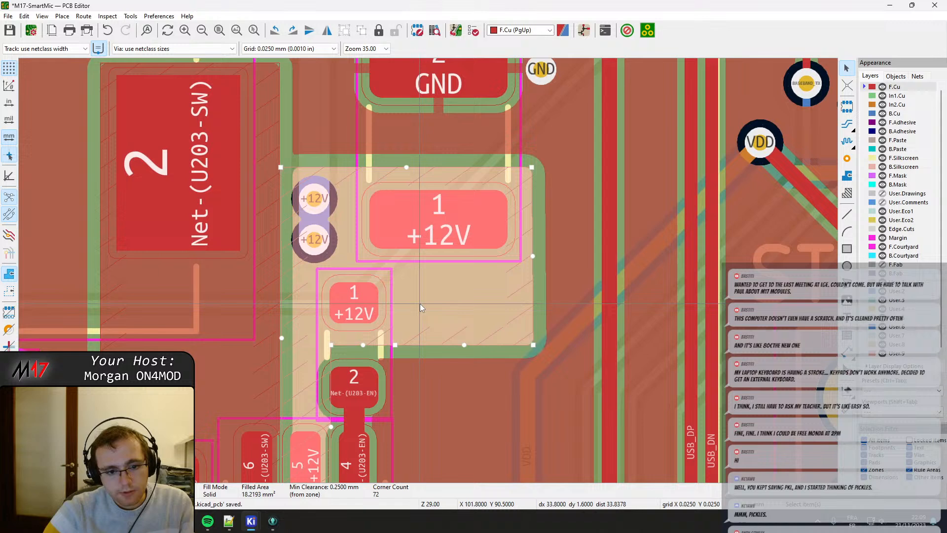
# Move the 0603 resistor between +12V and Net-(U203-EN) slightly away from U203 toward the input capacitor.
pyautogui.click(353, 360)
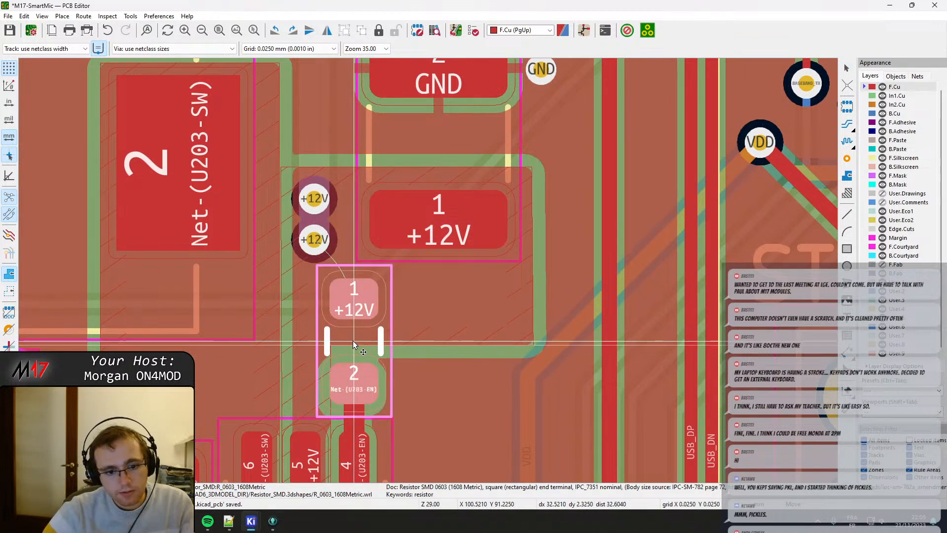
pyautogui.scroll(1, 299, 217)
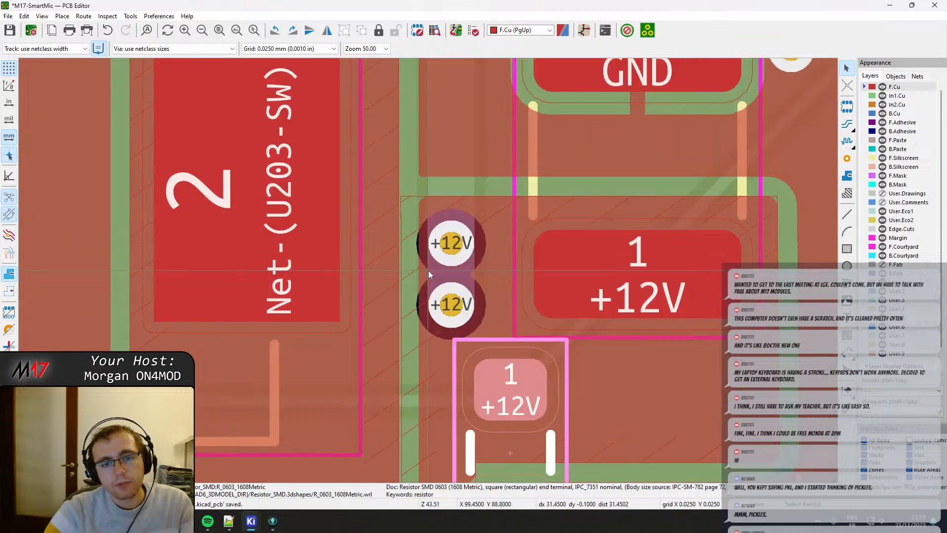
pyautogui.scroll(-1, 428, 270)
# Spread the two large GND vias at the +12V input capacitor farther apart and slightly away from its GND pad.
pyautogui.moveTo(428, 270); pyautogui.dragTo(304, 345, button='middle')
pyautogui.click(458, 255)
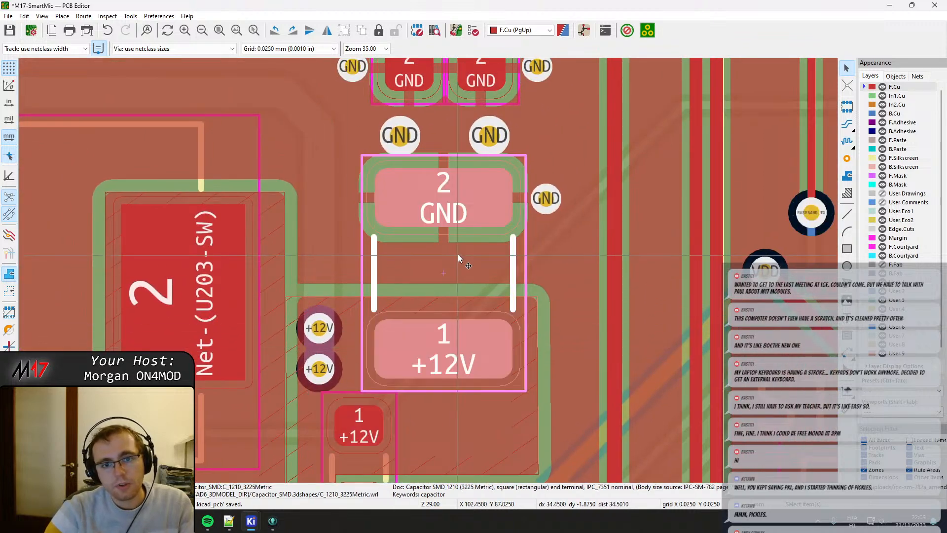
pyautogui.click(402, 139)
pyautogui.moveTo(401, 138); pyautogui.dragTo(384, 127)
pyautogui.click(489, 139)
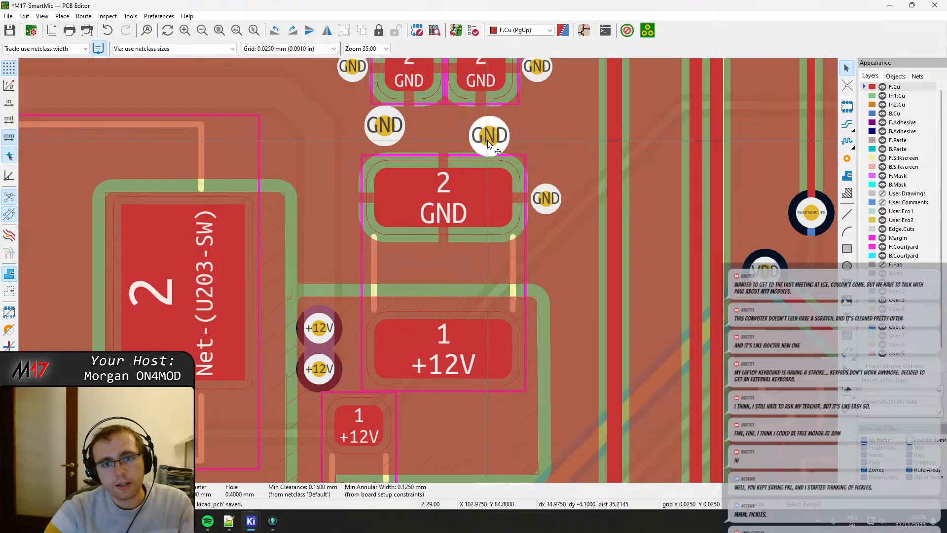
pyautogui.moveTo(488, 143); pyautogui.dragTo(501, 138)
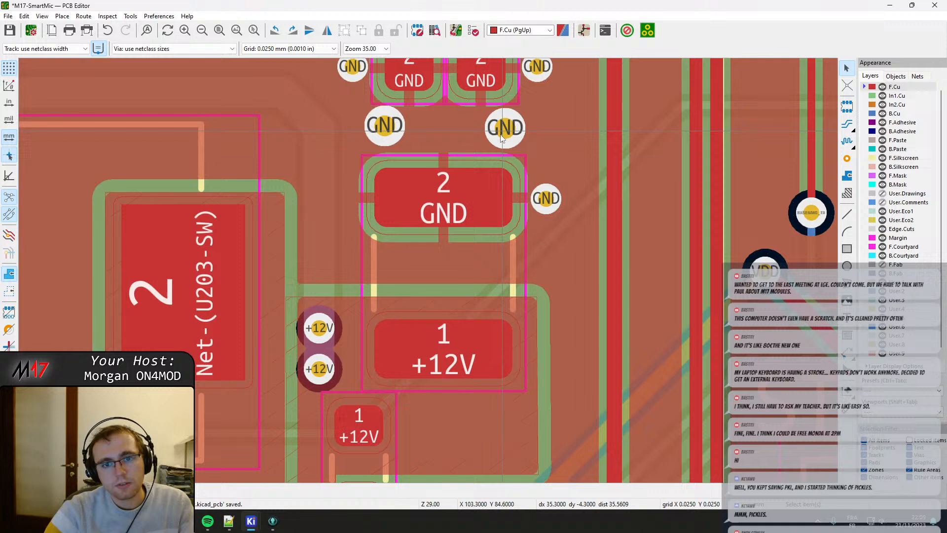
# Move the 1210 +12V input capacitor slightly toward its two large GND vias and extend the +12V zone's edge in the same direction.
pyautogui.click(447, 261)
pyautogui.press('m')
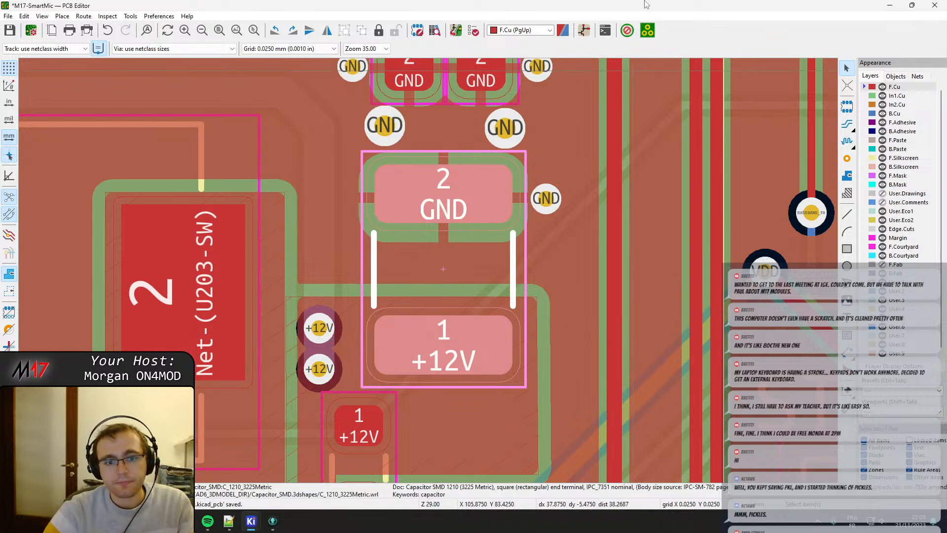
pyautogui.click(354, 309)
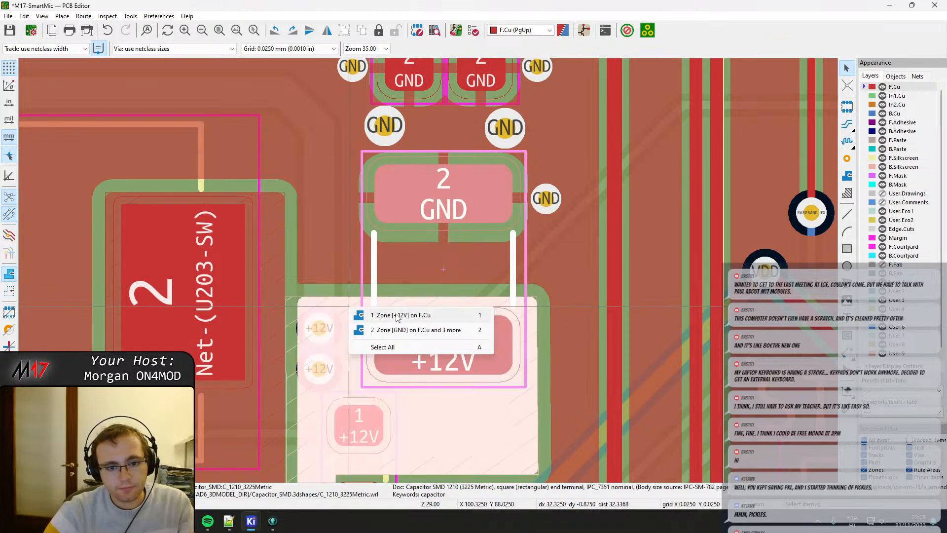
pyautogui.click(415, 305)
pyautogui.moveTo(410, 298); pyautogui.dragTo(410, 290)
pyautogui.click(414, 297)
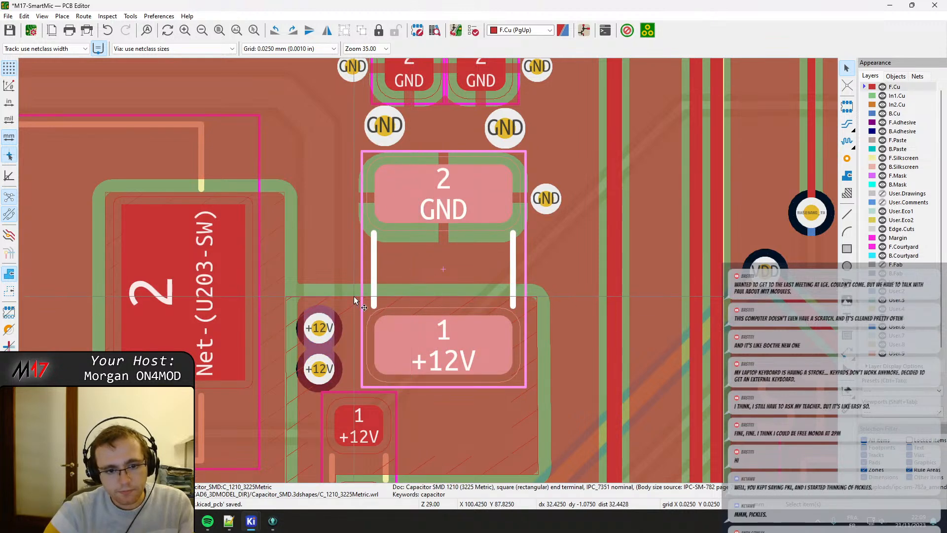
pyautogui.click(412, 299)
pyautogui.moveTo(412, 298); pyautogui.dragTo(411, 288)
pyautogui.moveTo(423, 347); pyautogui.dragTo(425, 277, button='middle')
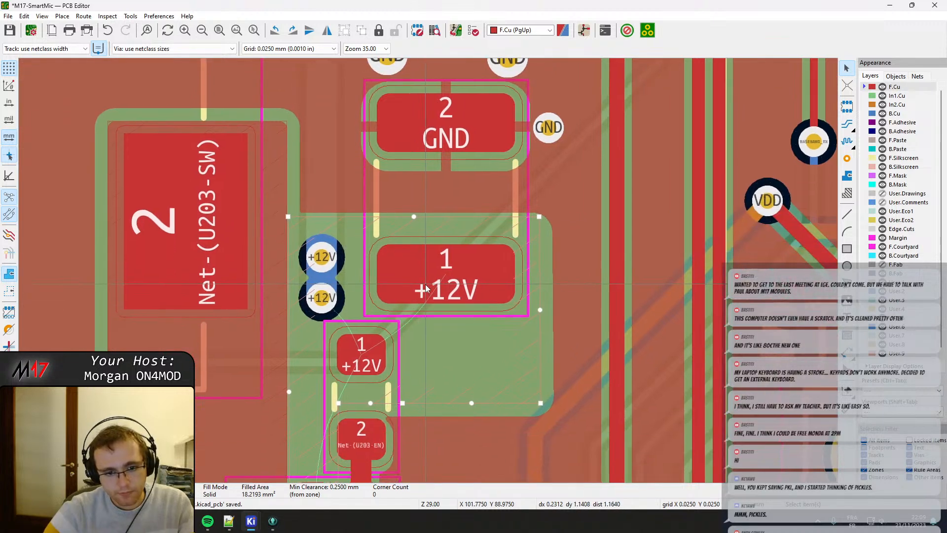
# Move the 1210 input capacitor slightly farther from the +12V zone toward its large GND vias and refill all zones.
pyautogui.click(447, 286)
pyautogui.press('Escape')
pyautogui.click(433, 224)
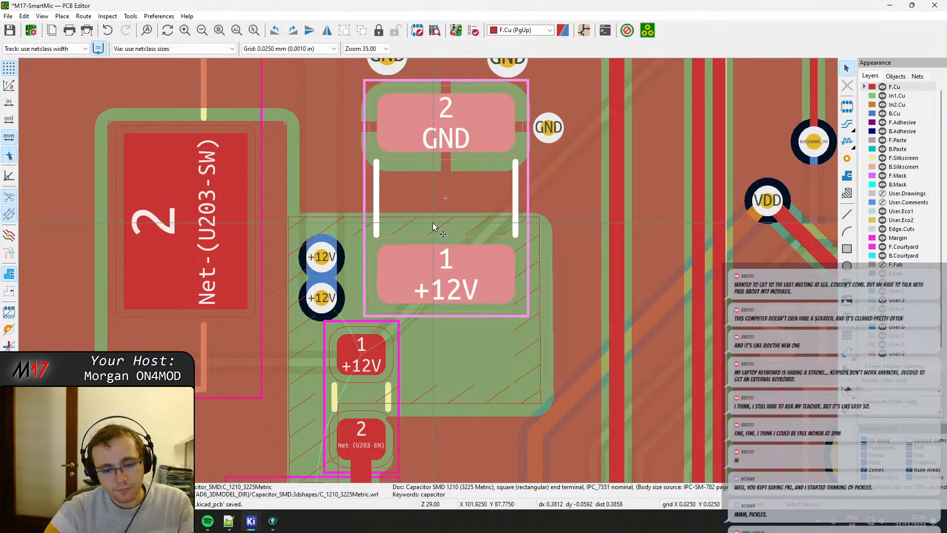
pyautogui.press('m')
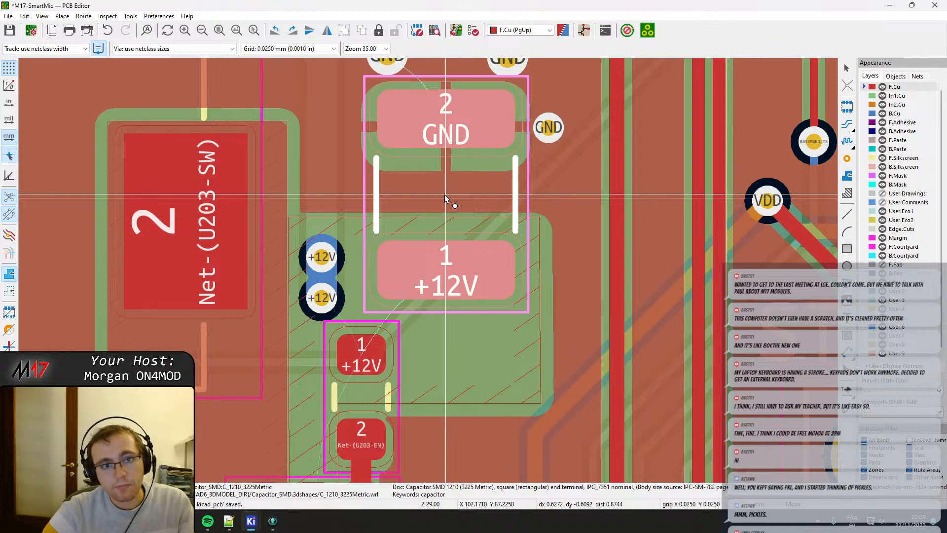
pyautogui.click(446, 196)
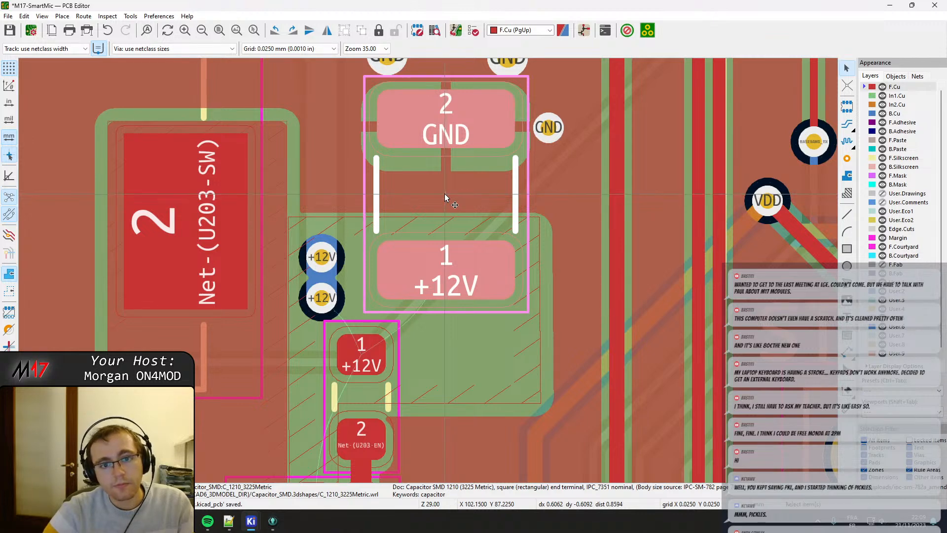
pyautogui.press('b')
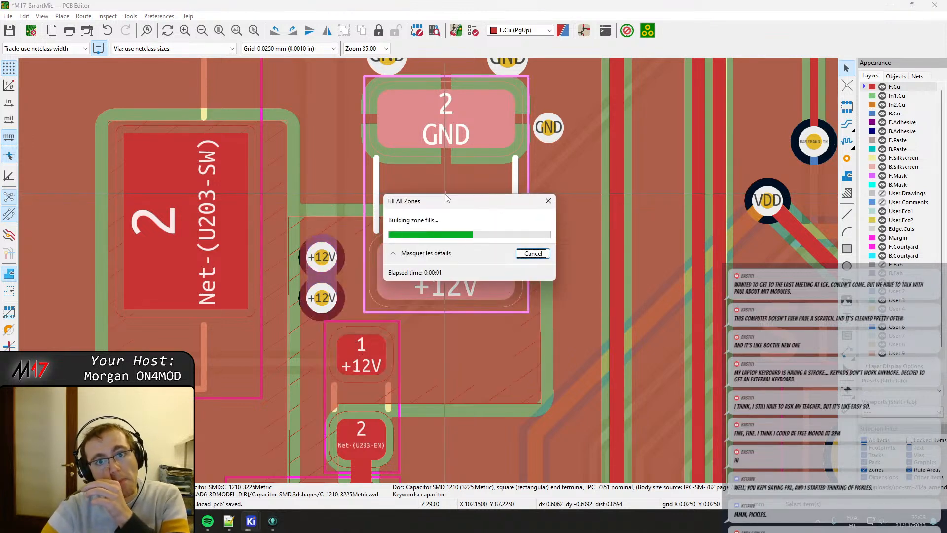
# Spread the two large GND vias between the VAA capacitors and the input capacitor slightly farther apart.
pyautogui.moveTo(454, 113); pyautogui.dragTo(434, 298, button='middle')
pyautogui.scroll(2, 477, 252)
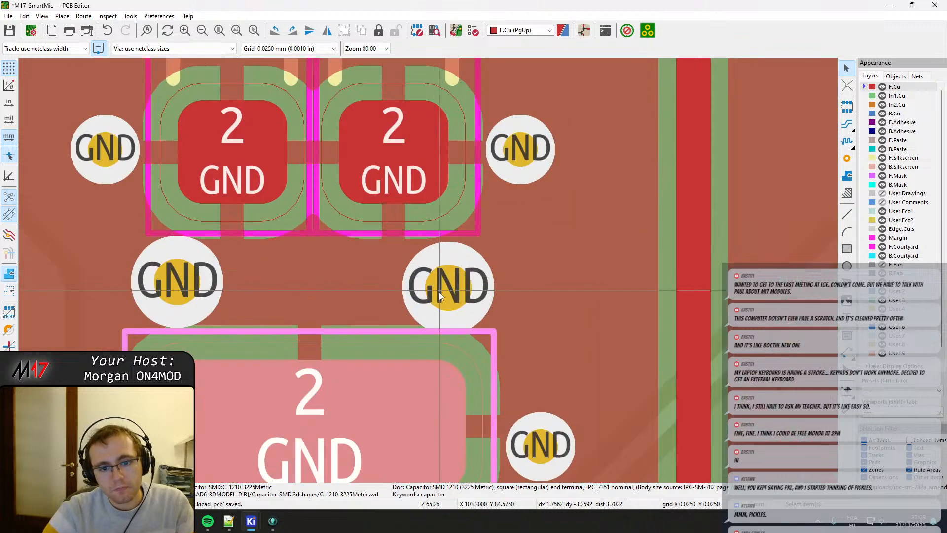
pyautogui.hotkey('ctrl', 'b')
pyautogui.scroll(3, 458, 279)
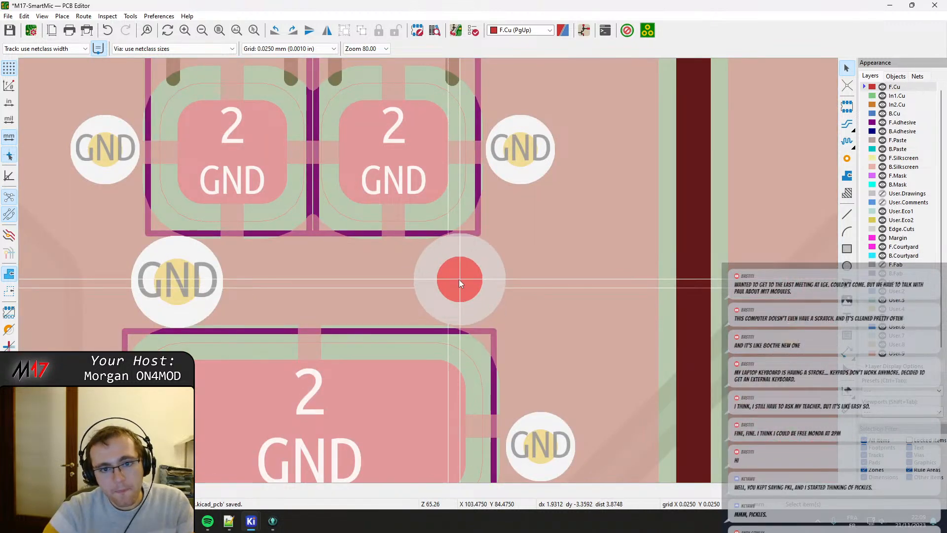
pyautogui.press('b')
pyautogui.keyDown('ctrl'); pyautogui.hscroll(-3, 392, 303); pyautogui.keyUp('ctrl')
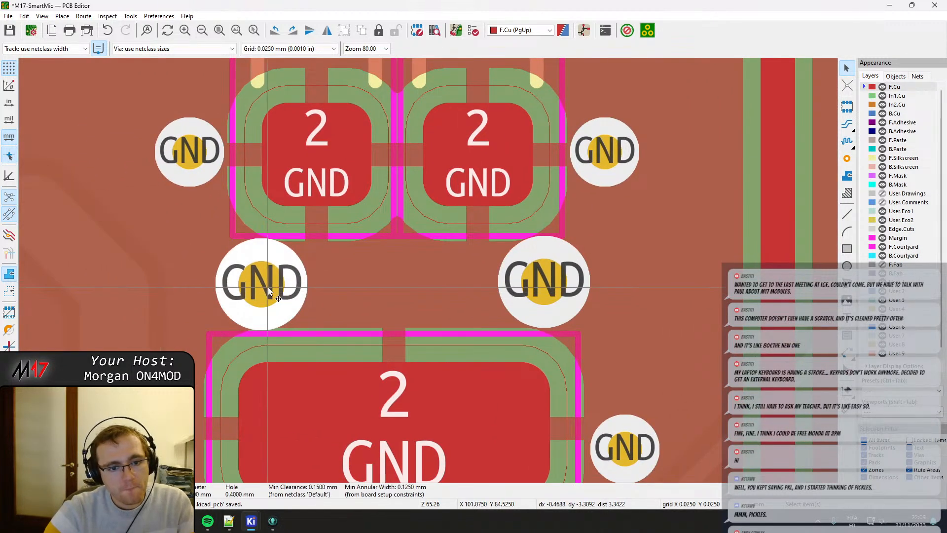
pyautogui.moveTo(269, 291); pyautogui.dragTo(235, 280)
pyautogui.scroll(-3, 424, 207)
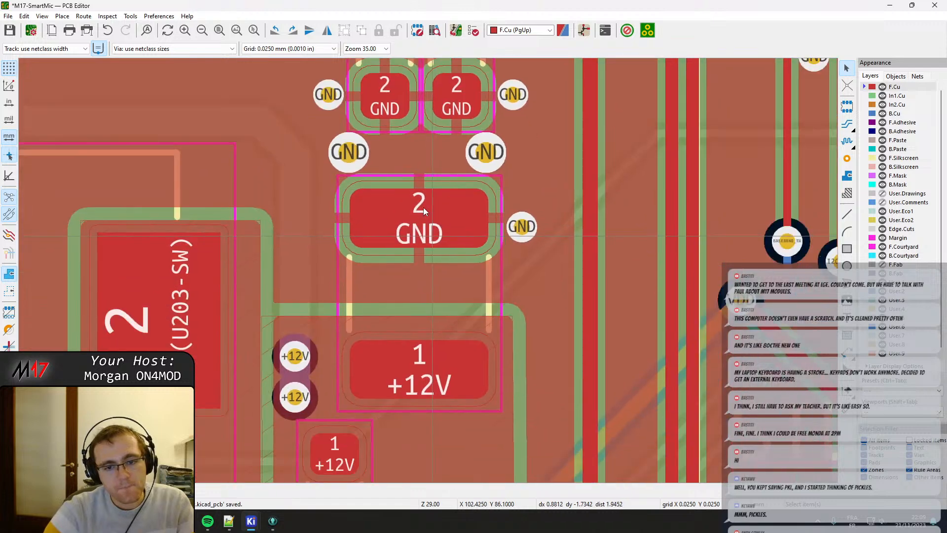
# Shift the 0603 resistor between +12V and Net-(U203-EN) slightly away from U203 toward the input capacitor.
pyautogui.keyDown('shift'); pyautogui.scroll(-6, 423, 208); pyautogui.keyUp('shift')
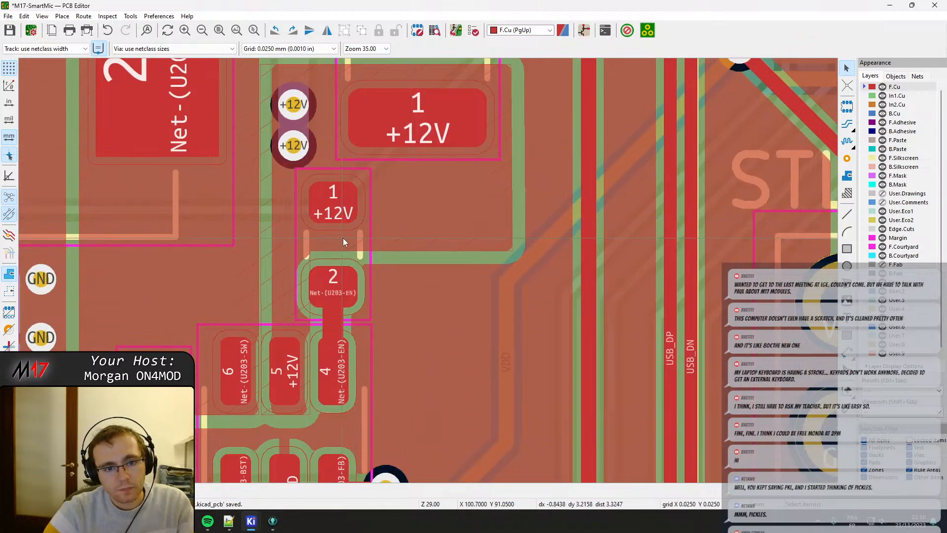
pyautogui.click(344, 241)
pyautogui.moveTo(342, 238); pyautogui.dragTo(332, 240)
pyautogui.press('Escape')
# Spread the two +12V vias beside the input capacitor's +12V pad farther apart and refill all zones.
pyautogui.moveTo(332, 170); pyautogui.dragTo(409, 297, button='middle')
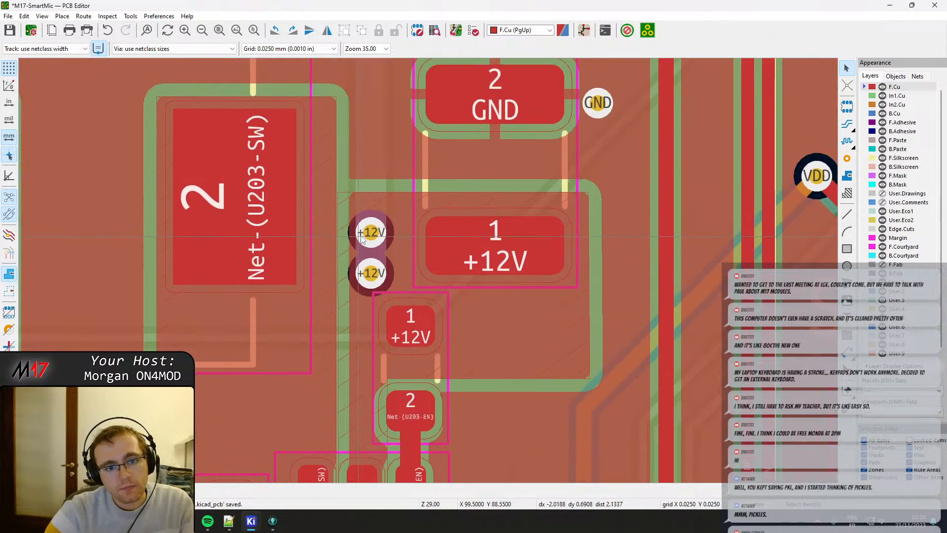
pyautogui.click(363, 234)
pyautogui.moveTo(364, 236); pyautogui.dragTo(371, 227)
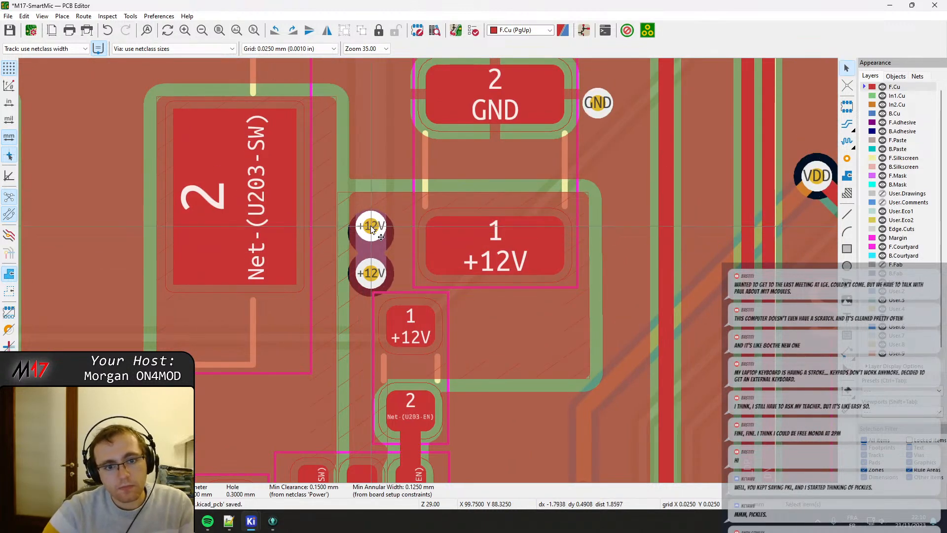
pyautogui.press('m')
pyautogui.click(371, 277)
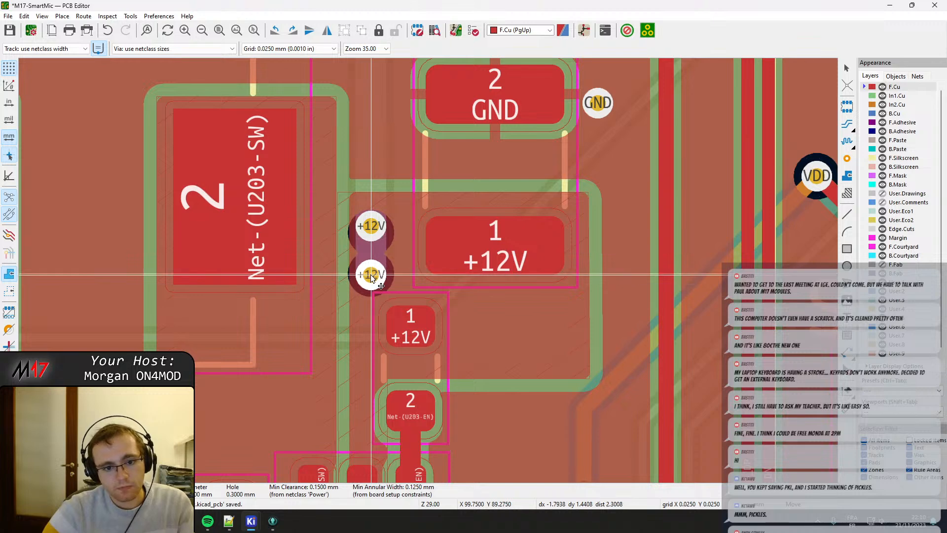
pyautogui.press('b')
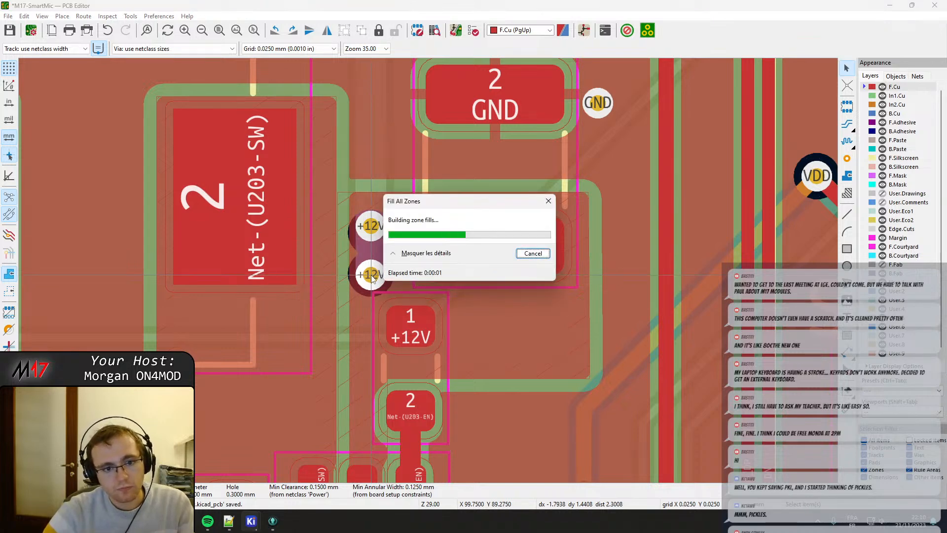
pyautogui.click(371, 232)
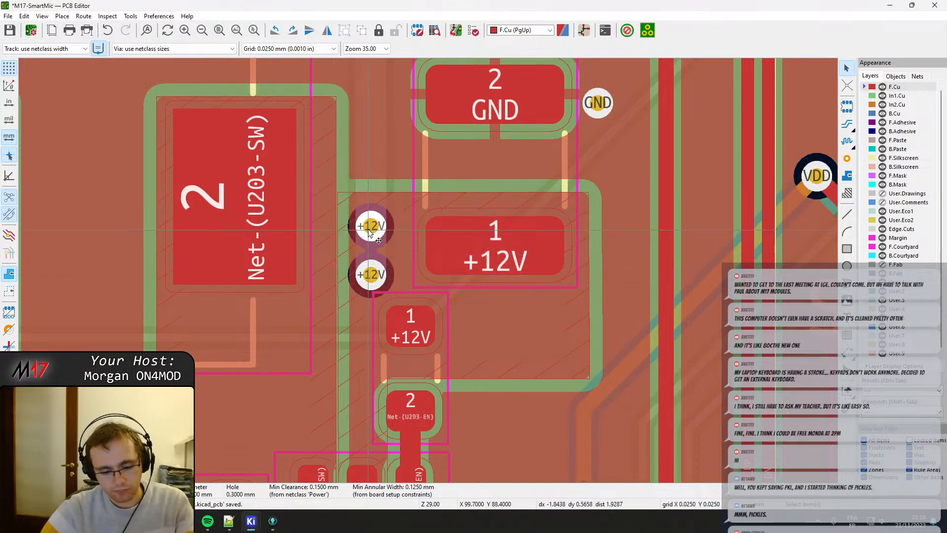
pyautogui.press('m')
pyautogui.click(371, 222)
pyautogui.press('b')
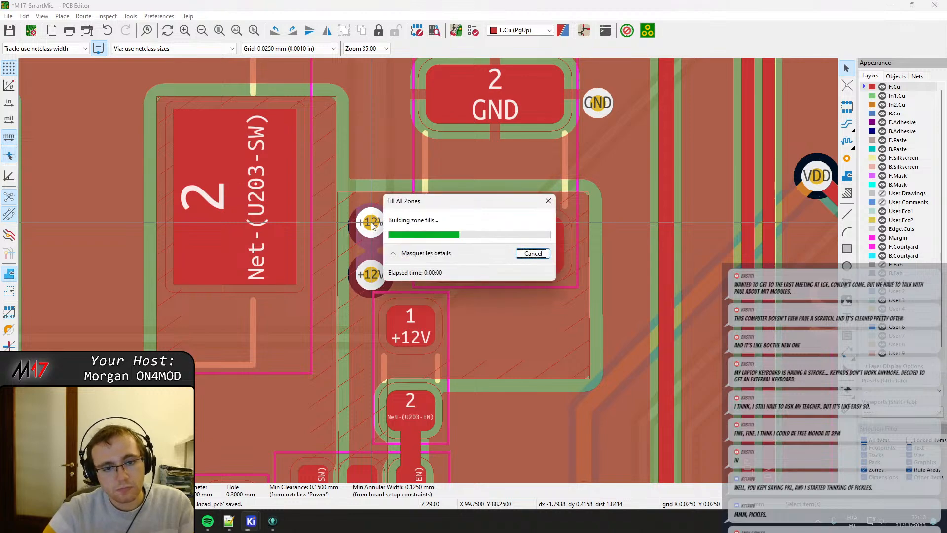
# Examine the layout around U203 and the VAA inductor and capacitors near the input capacitor's GND vias.
pyautogui.scroll(-5, 409, 251)
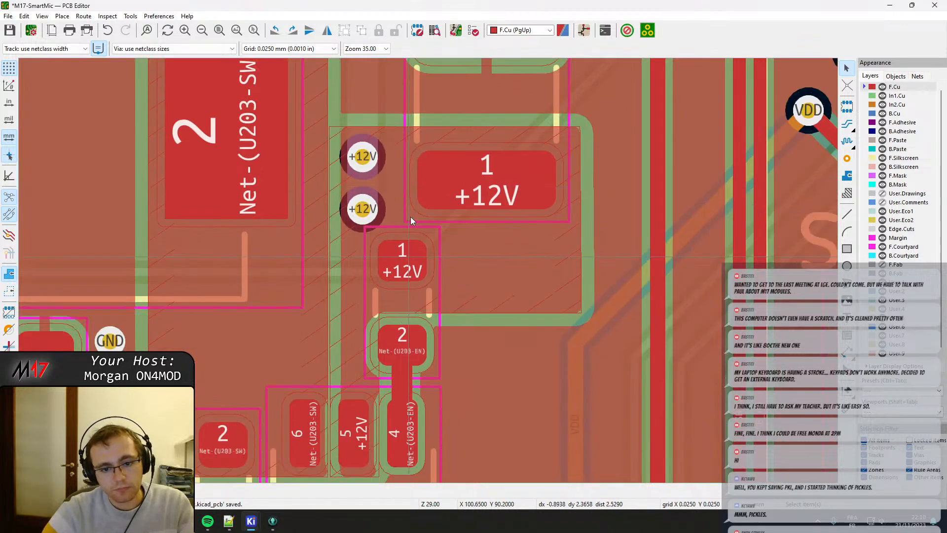
pyautogui.scroll(-4, 417, 266)
pyautogui.hscroll(-4, 418, 266)
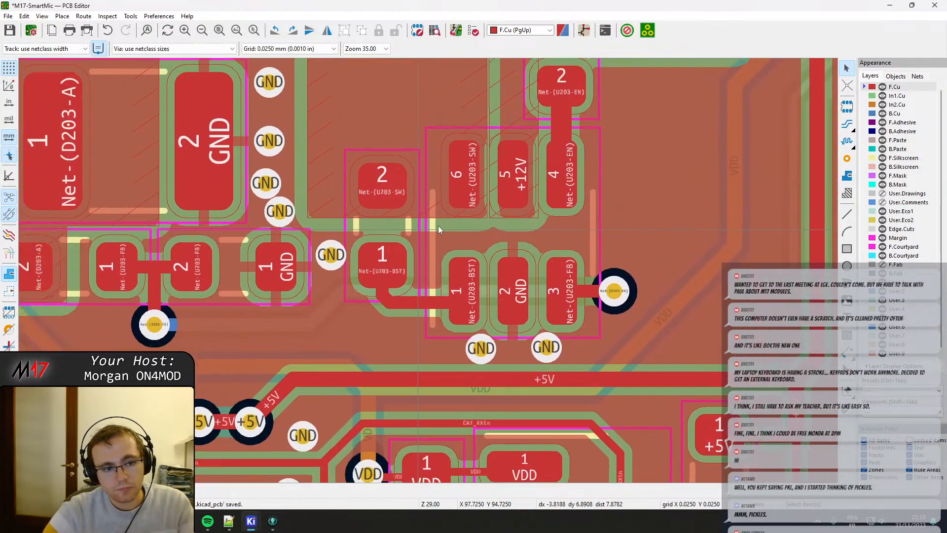
pyautogui.scroll(-4, 357, 221)
pyautogui.scroll(4, 571, 249)
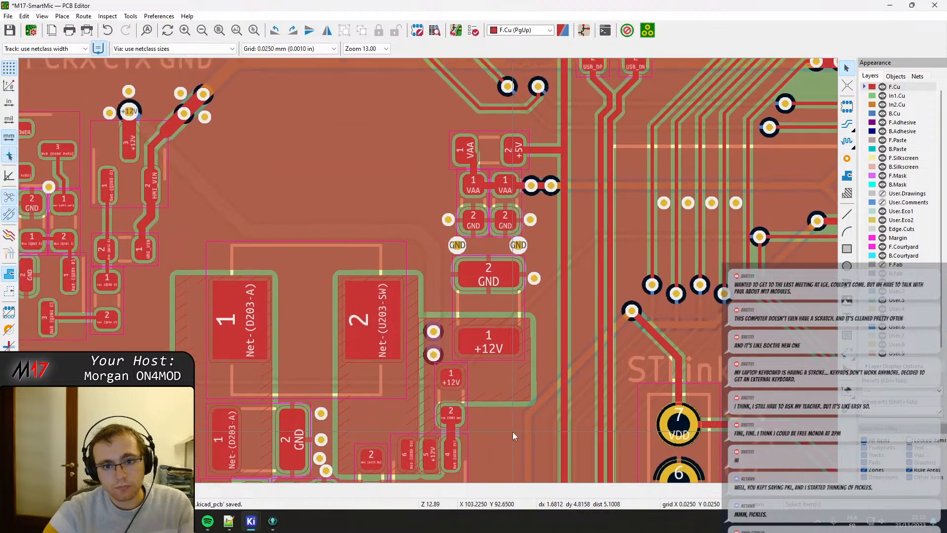
pyautogui.scroll(5, 524, 230)
pyautogui.click(430, 237)
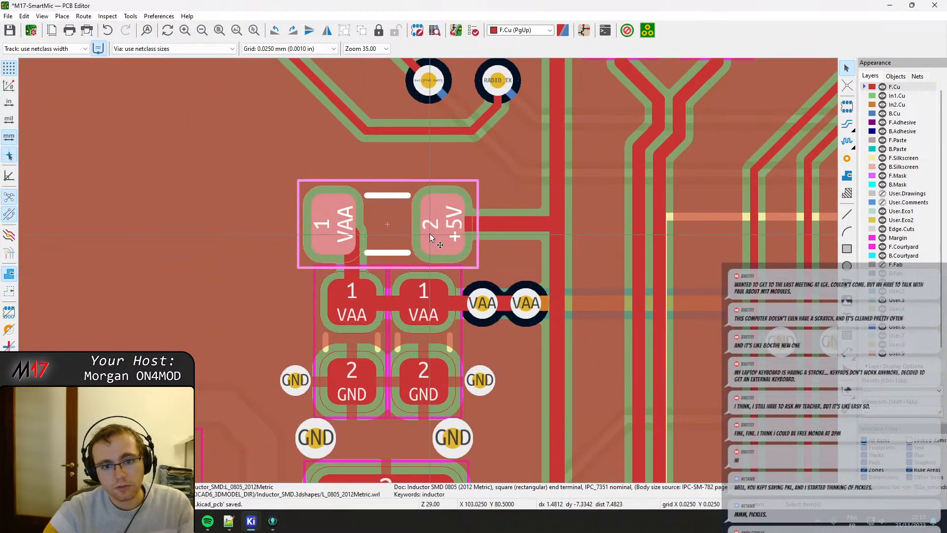
pyautogui.click(376, 355)
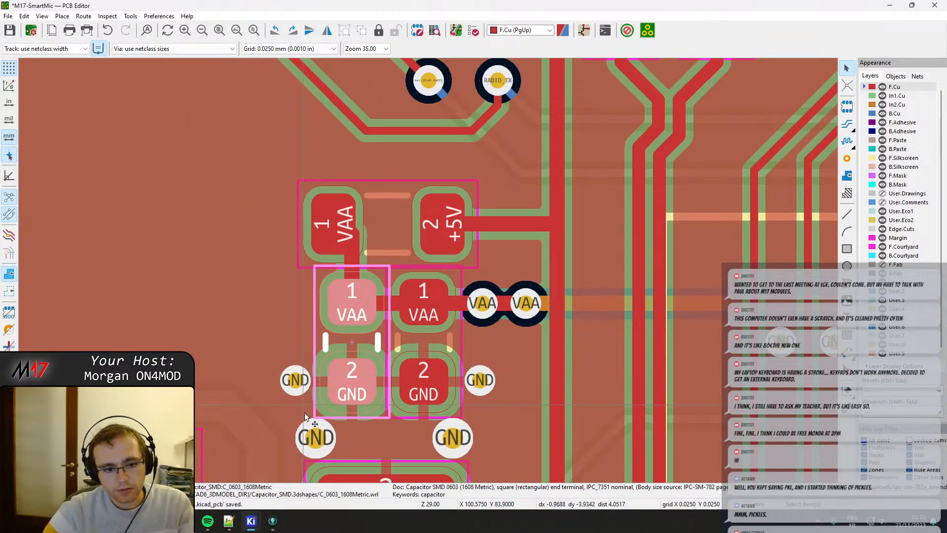
pyautogui.click(488, 386)
# Delete the two large GND vias between the VAA capacitors and the 1210 input capacitor.
pyautogui.click(454, 443)
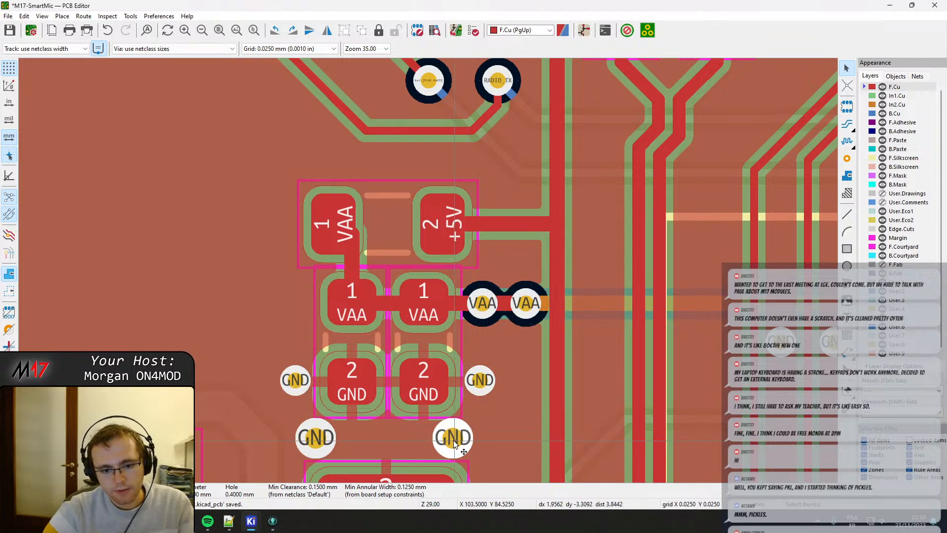
pyautogui.click(318, 445)
pyautogui.moveTo(353, 450); pyautogui.dragTo(366, 224, button='middle')
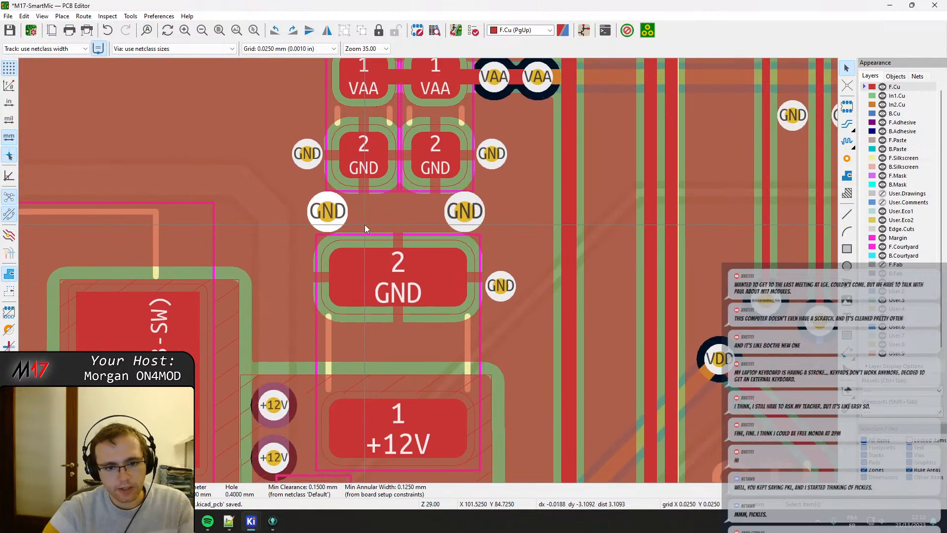
pyautogui.press('Delete')
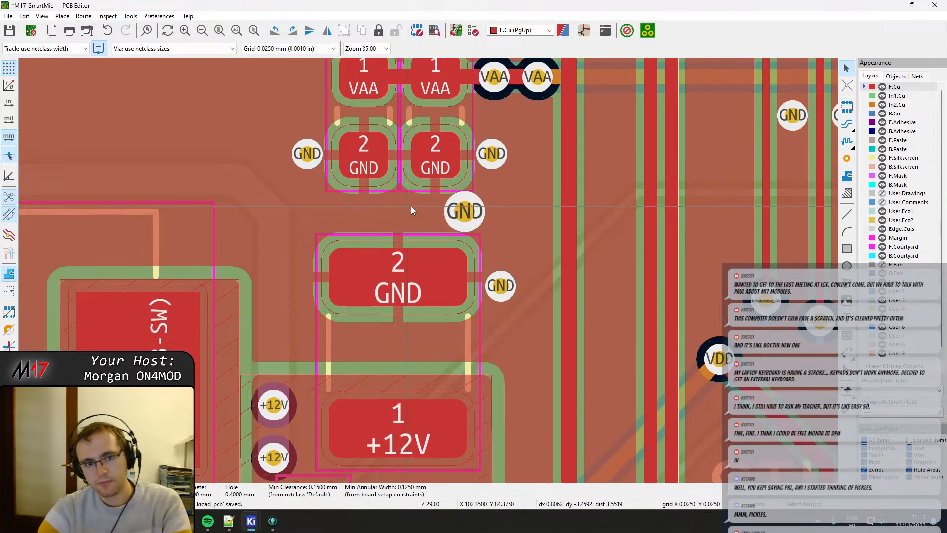
pyautogui.press('Delete')
# Place five smaller GND vias in a row between the VAA capacitors and the input capacitor's GND pad.
pyautogui.click(847, 159)
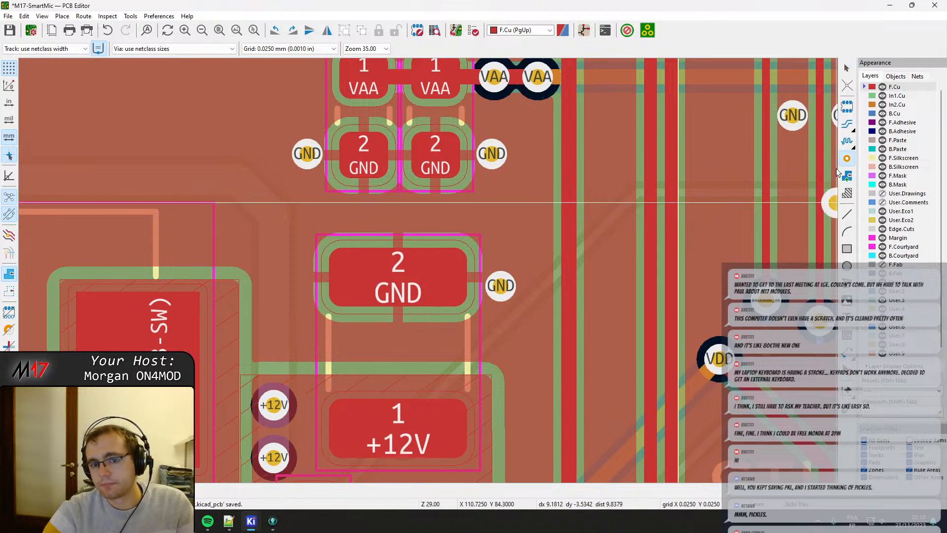
pyautogui.click(484, 219)
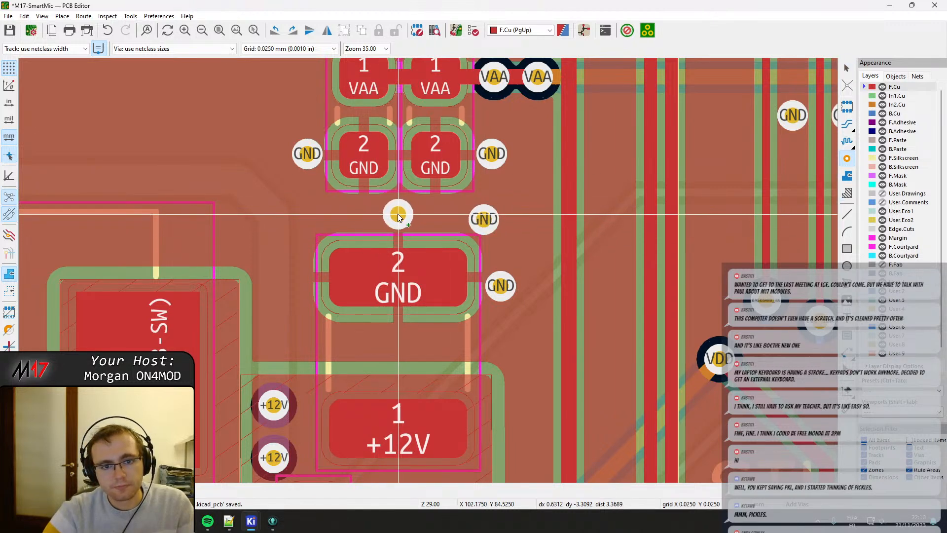
pyautogui.click(398, 214)
pyautogui.click(315, 215)
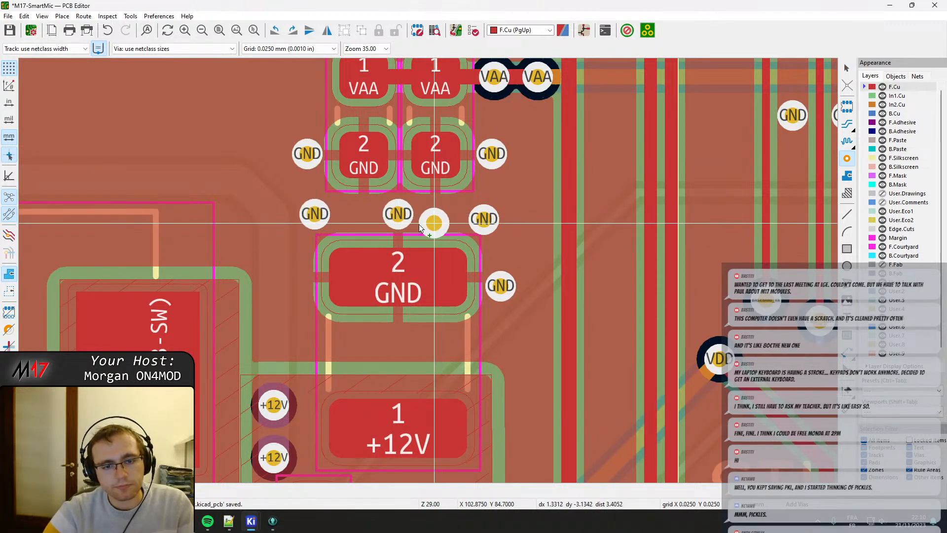
pyautogui.click(357, 214)
pyautogui.click(438, 215)
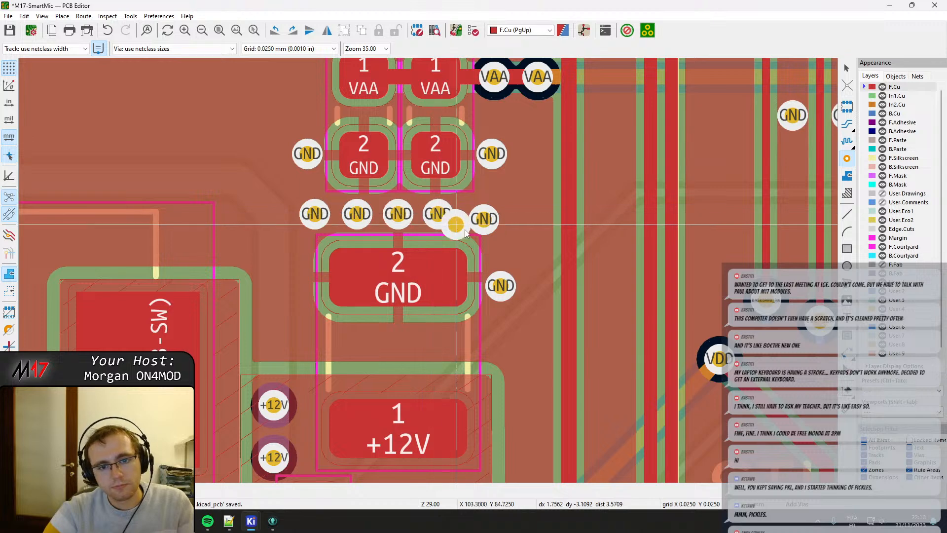
pyautogui.press('Escape')
# Finish placing the row of five GND vias, nudging individual vias closer to the 1210 input capacitor's GND pad and adjusting their spacing.
pyautogui.click(483, 220)
pyautogui.moveTo(484, 220); pyautogui.dragTo(450, 215)
pyautogui.scroll(3, 429, 264)
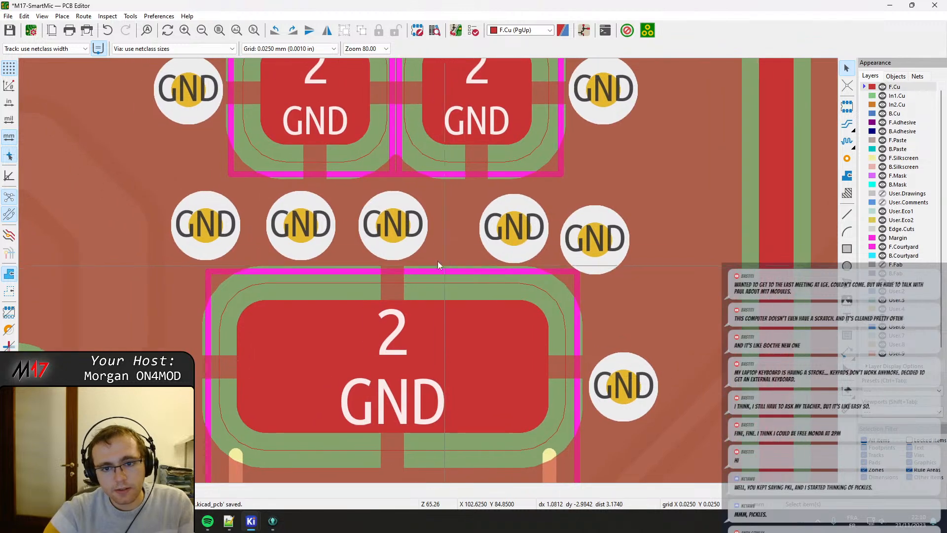
pyautogui.moveTo(391, 224); pyautogui.dragTo(392, 230)
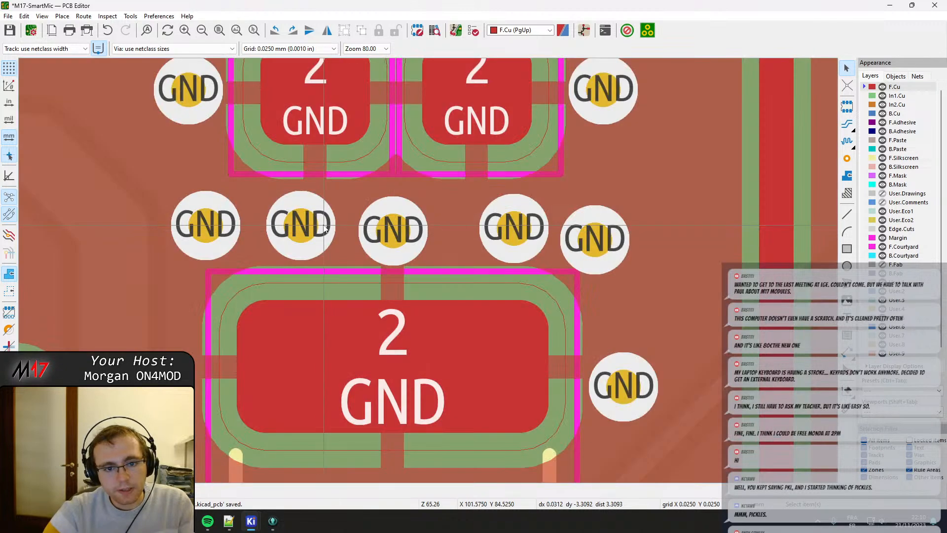
pyautogui.moveTo(325, 228); pyautogui.dragTo(312, 229)
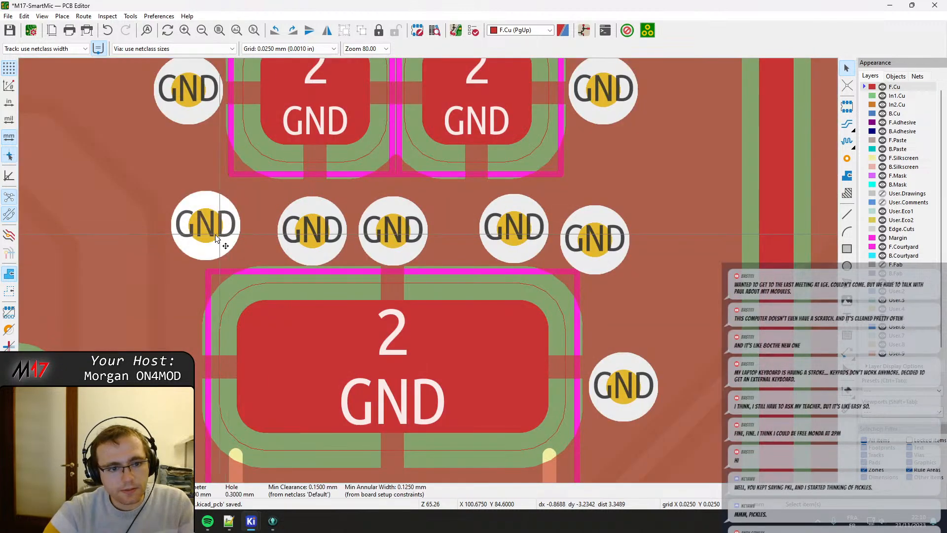
pyautogui.moveTo(215, 234); pyautogui.dragTo(212, 238)
# Move the two VAA 0603 capacitors slightly apart so a gap separates their courtyards.
pyautogui.moveTo(359, 116); pyautogui.dragTo(326, 191, button='middle')
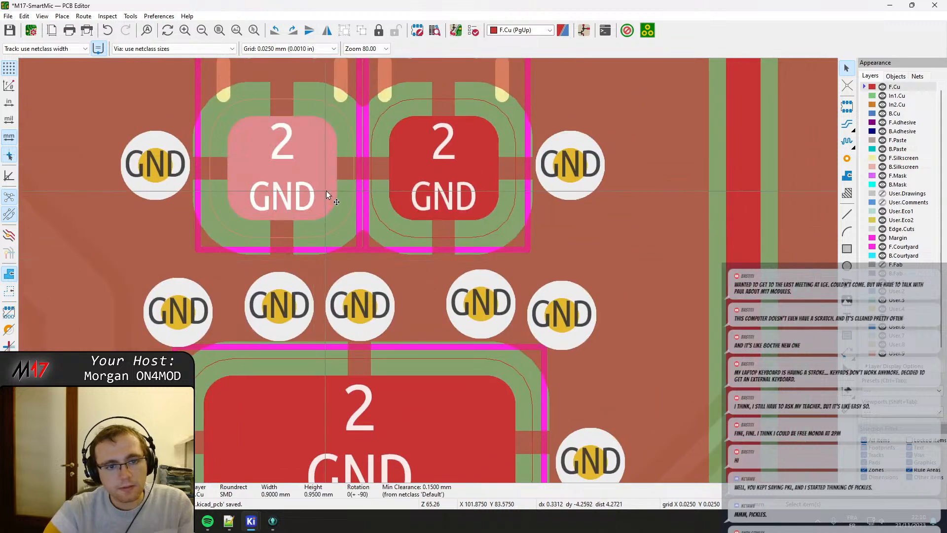
pyautogui.moveTo(339, 235); pyautogui.dragTo(265, 169)
pyautogui.moveTo(336, 155); pyautogui.dragTo(385, 334, button='middle')
pyautogui.moveTo(480, 215); pyautogui.dragTo(489, 226)
pyautogui.click(369, 165)
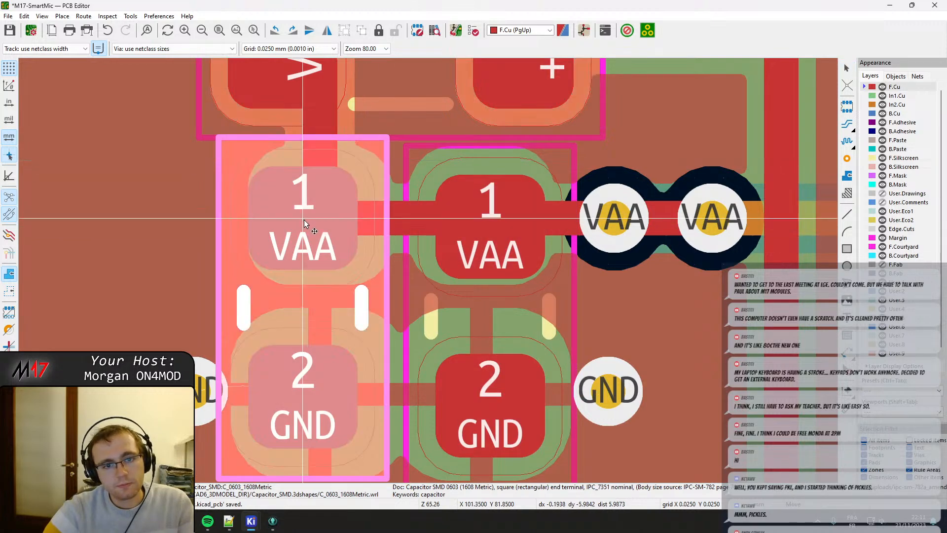
pyautogui.moveTo(304, 222); pyautogui.dragTo(291, 223)
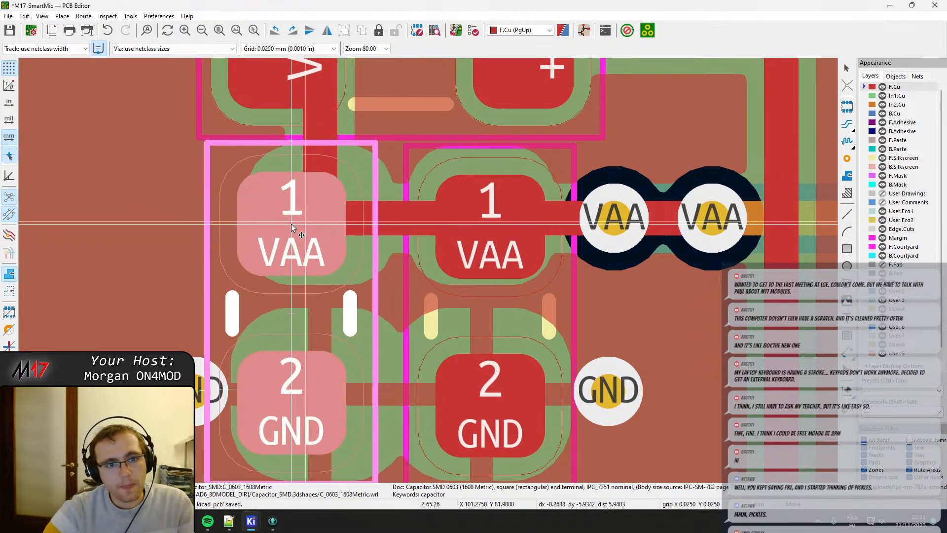
pyautogui.scroll(-4, 291, 223)
pyautogui.scroll(2, 428, 270)
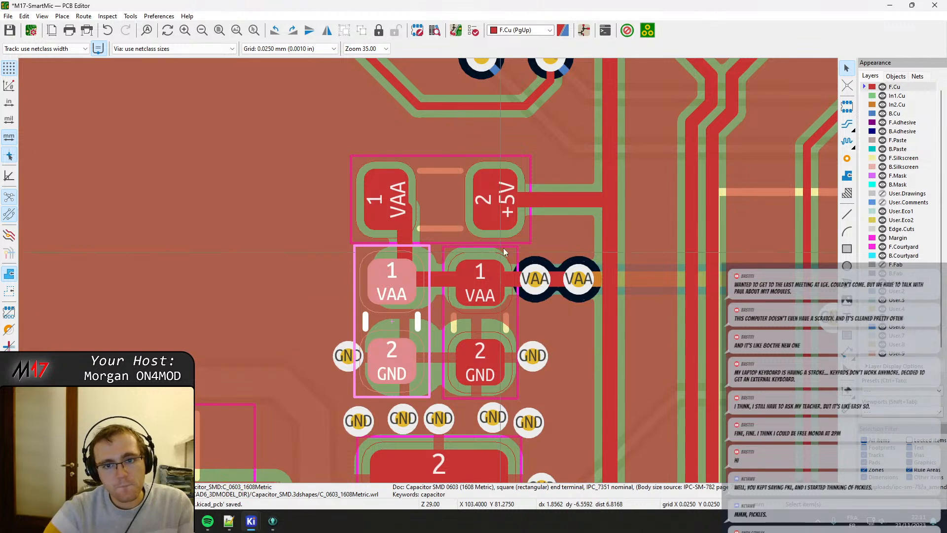
# Shift the 0805 inductor between VAA and +5V slightly to the right, centring it above the two VAA capacitors.
pyautogui.click(527, 220)
pyautogui.moveTo(526, 214); pyautogui.dragTo(504, 200)
pyautogui.click(504, 200)
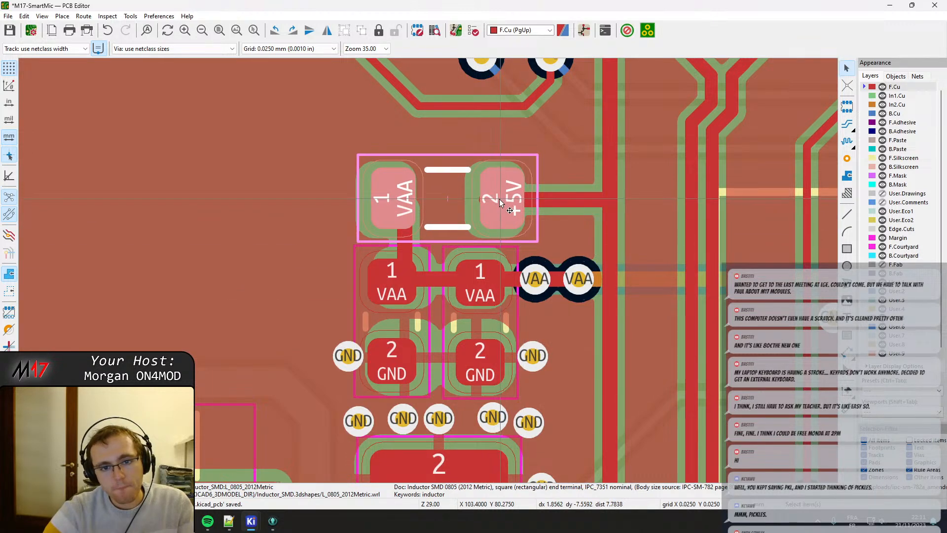
pyautogui.scroll(2, 439, 234)
pyautogui.click(352, 221)
pyautogui.click(353, 221)
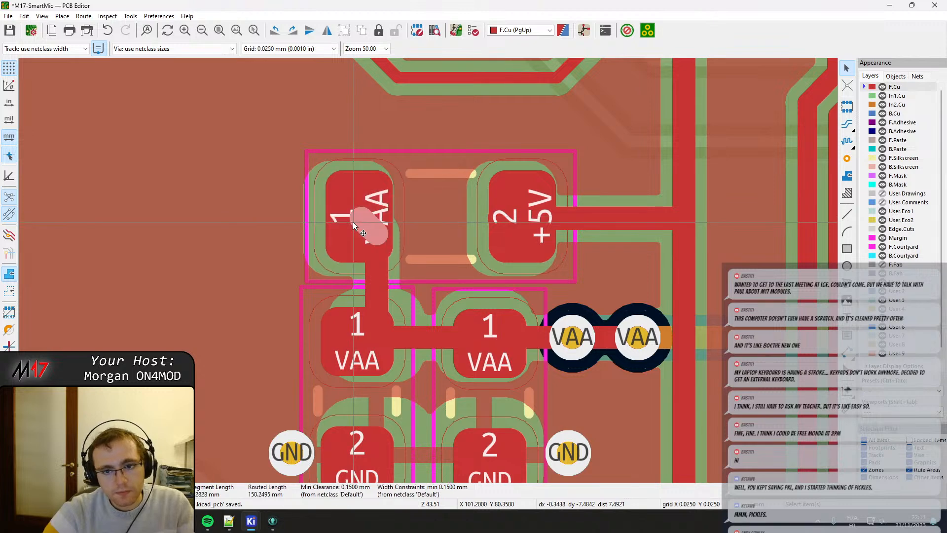
pyautogui.moveTo(353, 221); pyautogui.dragTo(360, 217)
pyautogui.click(341, 220)
pyautogui.press('m')
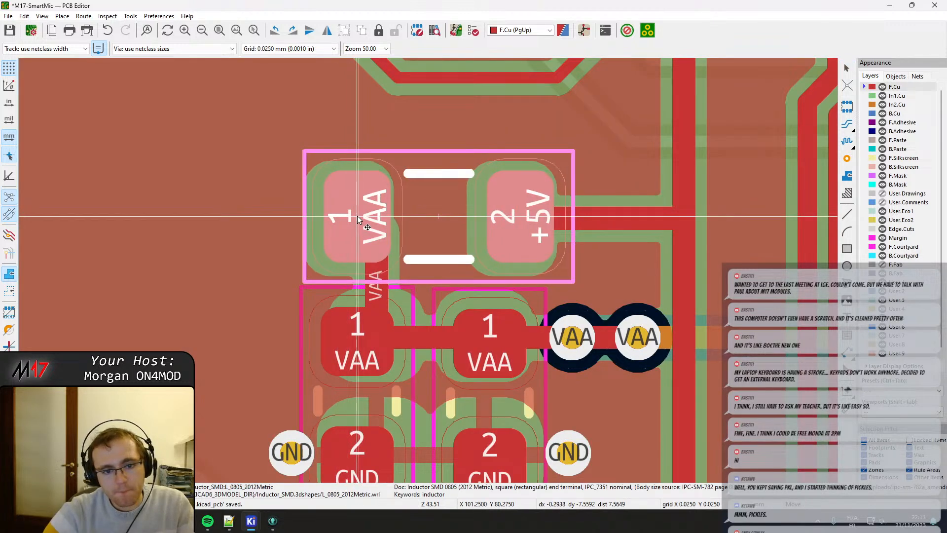
pyautogui.click(357, 215)
# Realign the left and right VAA capacitors at the same height just below the inductor.
pyautogui.click(348, 343)
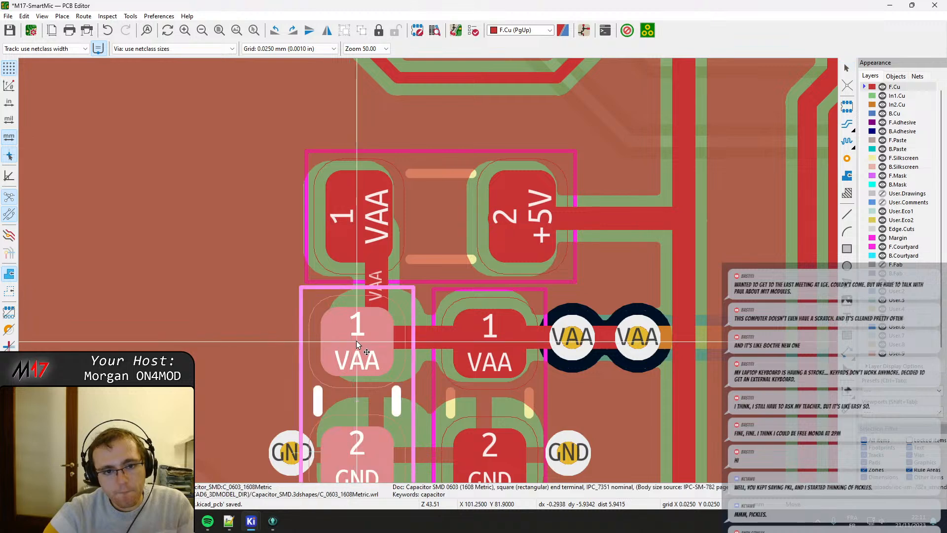
pyautogui.click(356, 341)
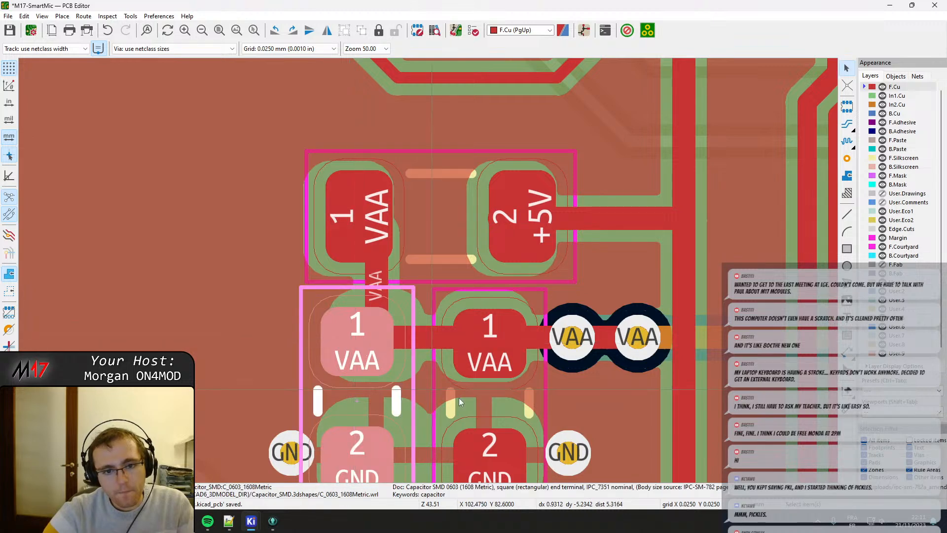
pyautogui.moveTo(458, 397); pyautogui.dragTo(411, 349, button='middle')
pyautogui.click(440, 298)
pyautogui.press('m')
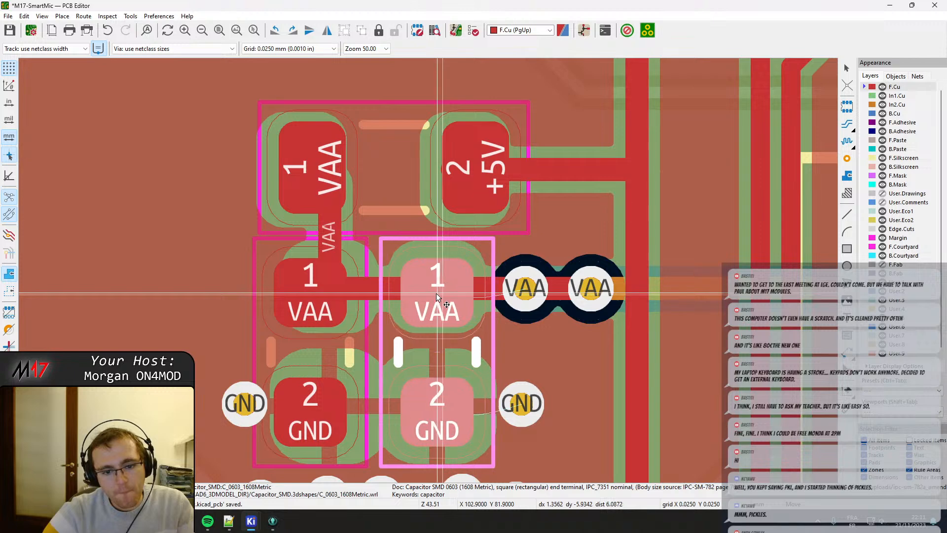
pyautogui.click(436, 293)
# Drag the GND via beside the right VAA capacitor slightly lower, keeping it next to the GND pad.
pyautogui.click(522, 410)
pyautogui.press('d')
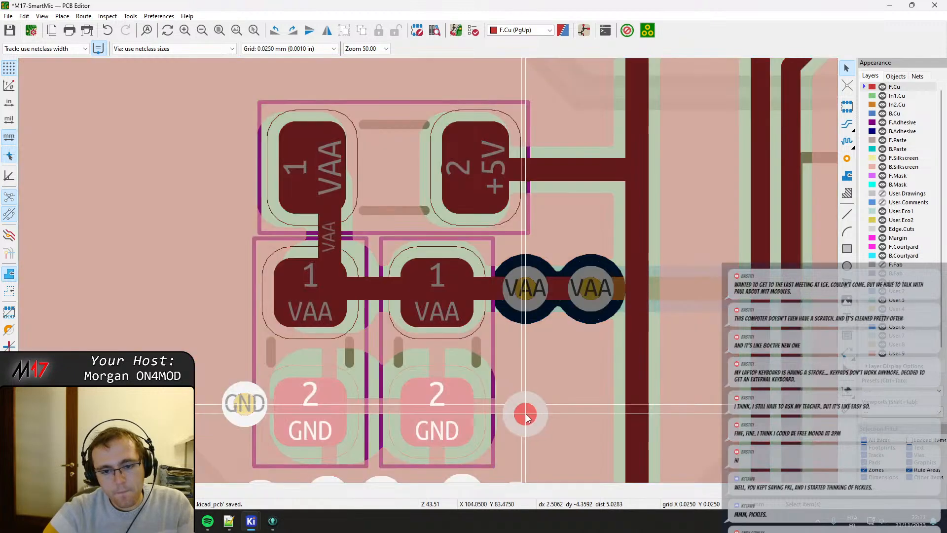
pyautogui.click(527, 414)
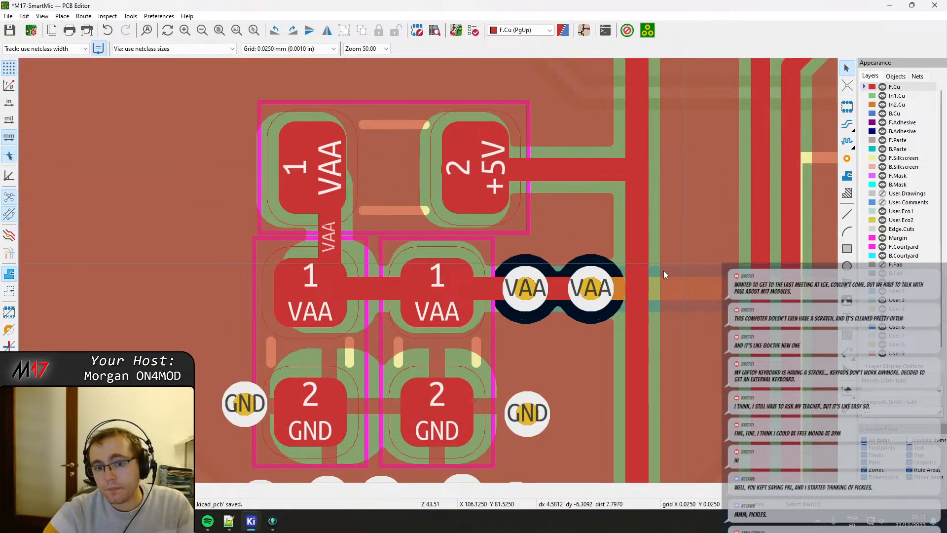
# Move both VAA capacitors slightly left and bring them closer together beneath the inductor.
pyautogui.moveTo(458, 312); pyautogui.dragTo(537, 306, button='middle')
pyautogui.click(365, 331)
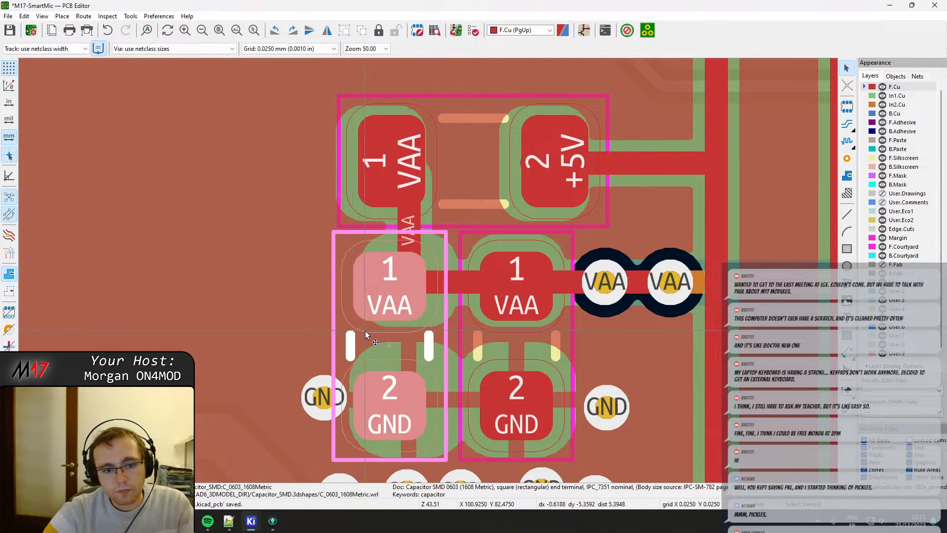
pyautogui.press('m')
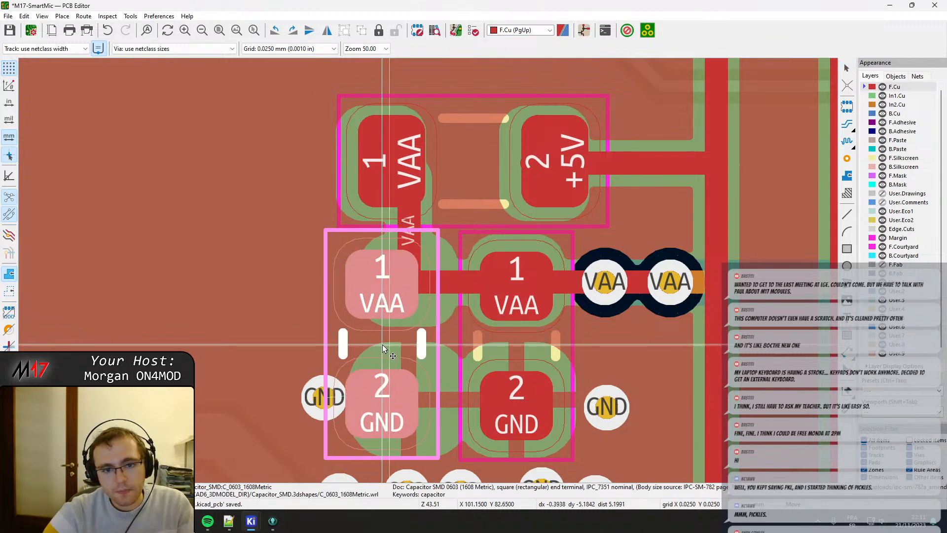
pyautogui.click(380, 346)
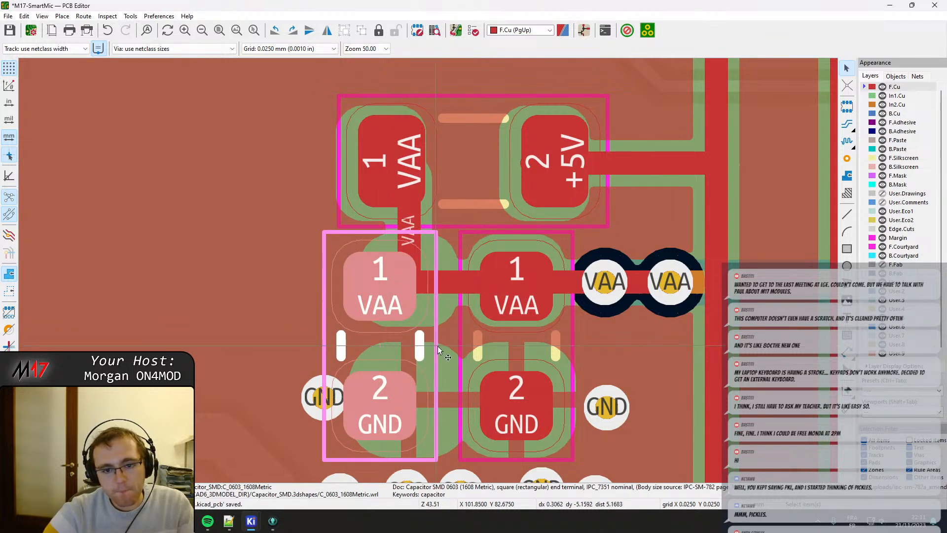
pyautogui.click(475, 341)
pyautogui.click(494, 341)
pyautogui.press('m')
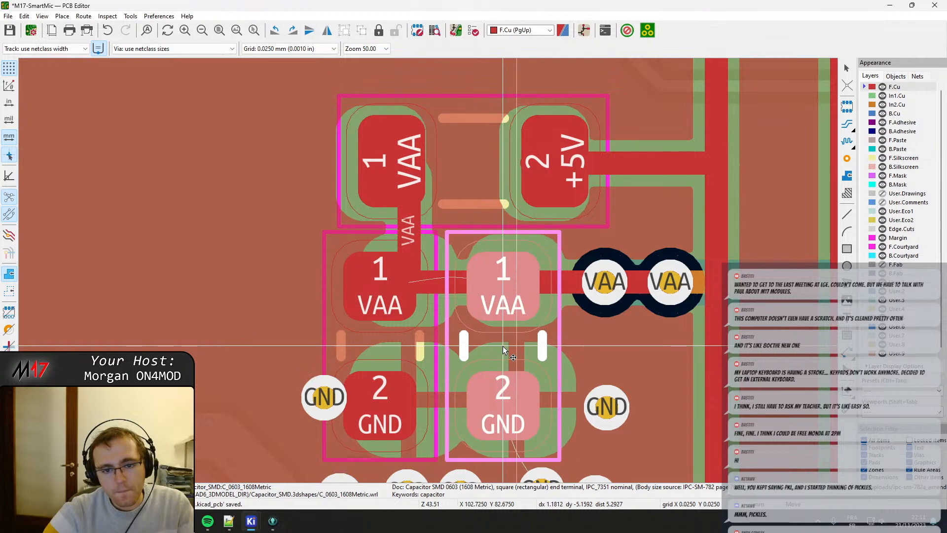
pyautogui.click(499, 345)
# Drag the two VAA vias left toward the right capacitor's VAA pad and refill all zones.
pyautogui.click(612, 287)
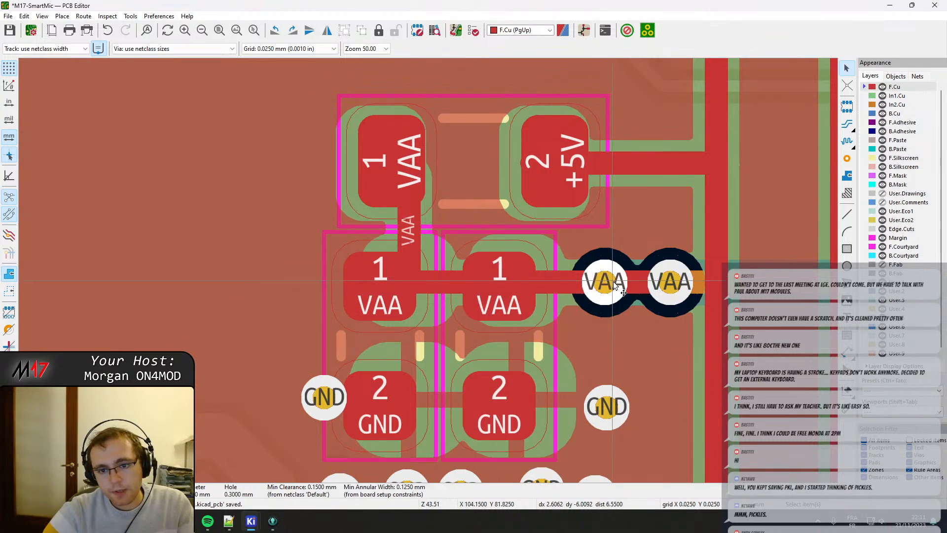
pyautogui.press('d')
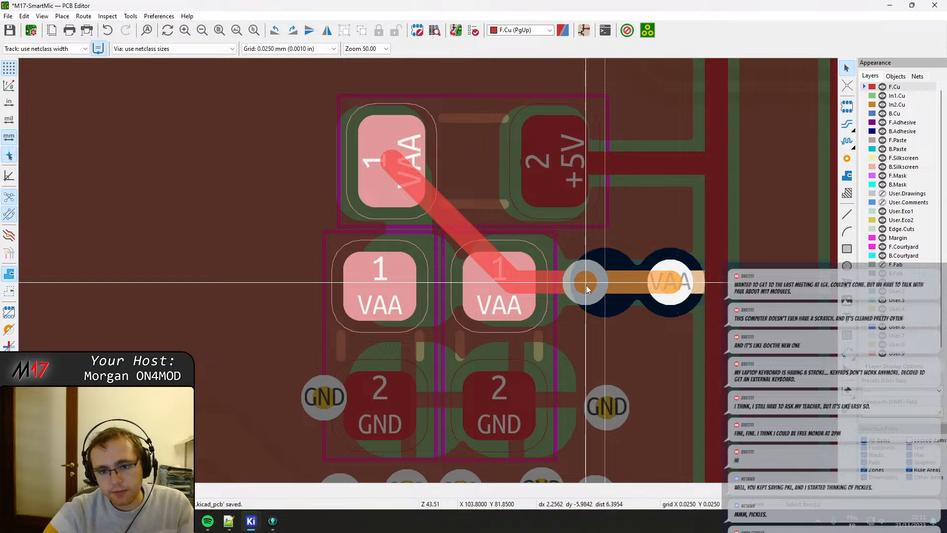
pyautogui.click(583, 290)
pyautogui.click(670, 284)
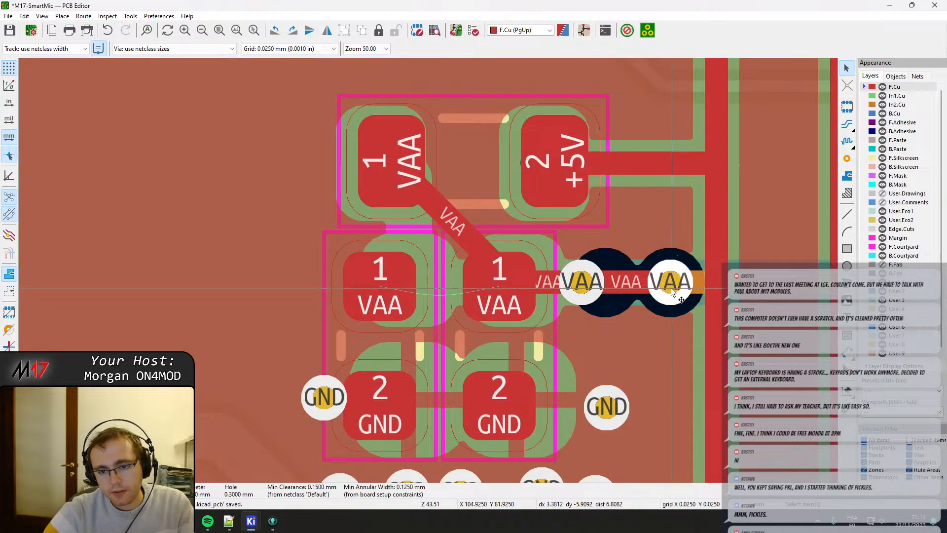
pyautogui.press('d')
pyautogui.click(654, 294)
pyautogui.press('b')
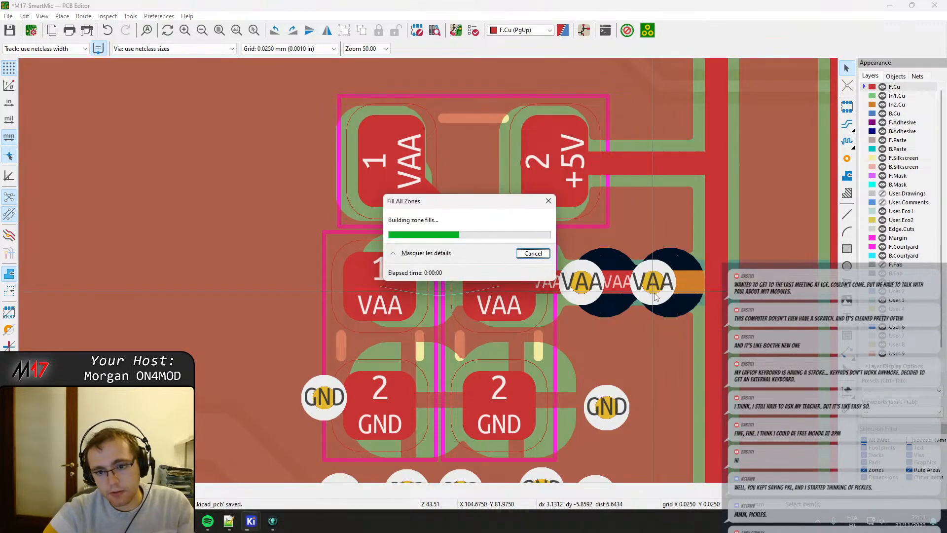
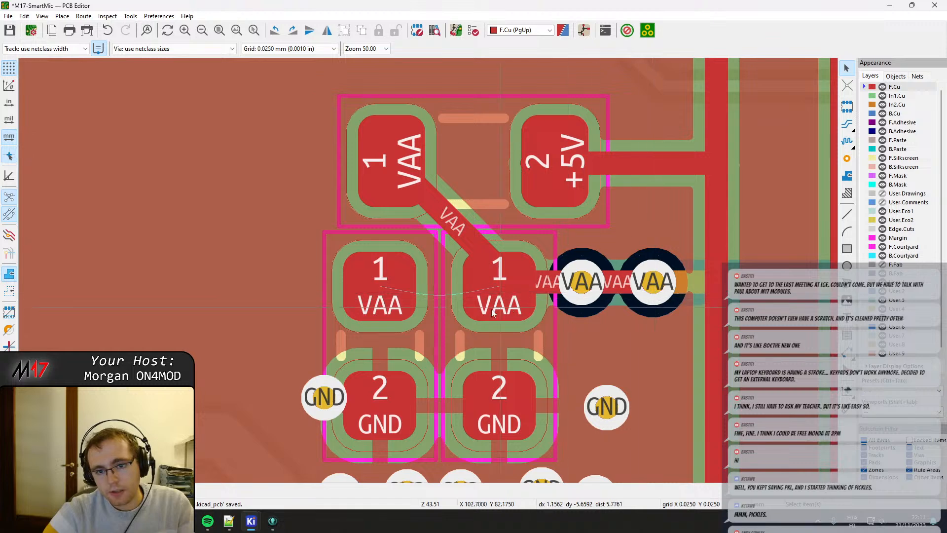
# Check the inner copper layer around the VAA vias, shift both VAA capacitors slightly left beneath the inductor, and refill all zones.
pyautogui.scroll(-2, 568, 271)
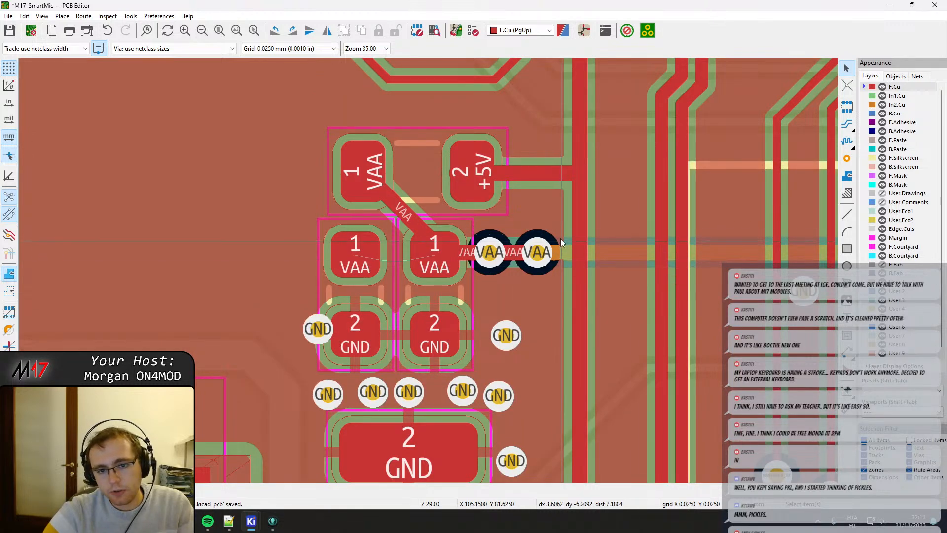
pyautogui.scroll(2, 560, 238)
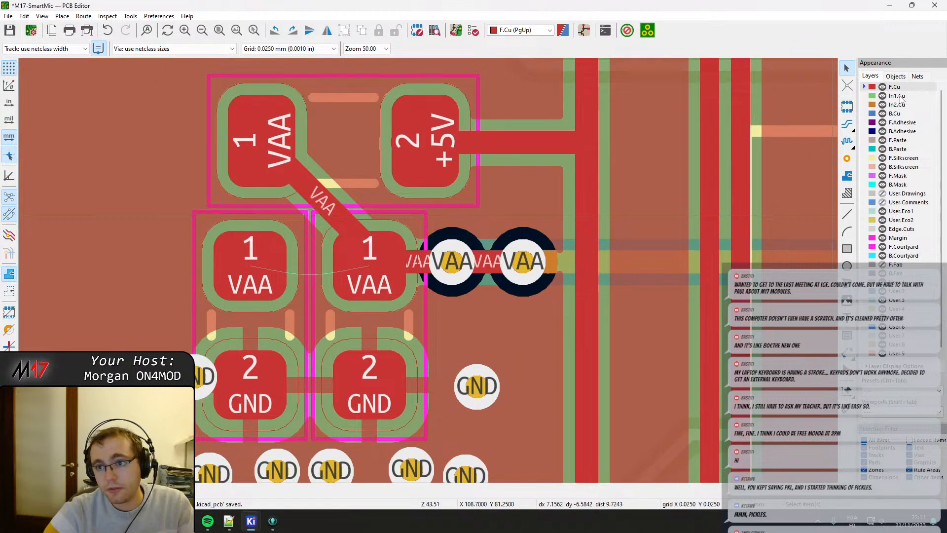
pyautogui.click(900, 96)
pyautogui.moveTo(217, 298); pyautogui.dragTo(294, 308, button='middle')
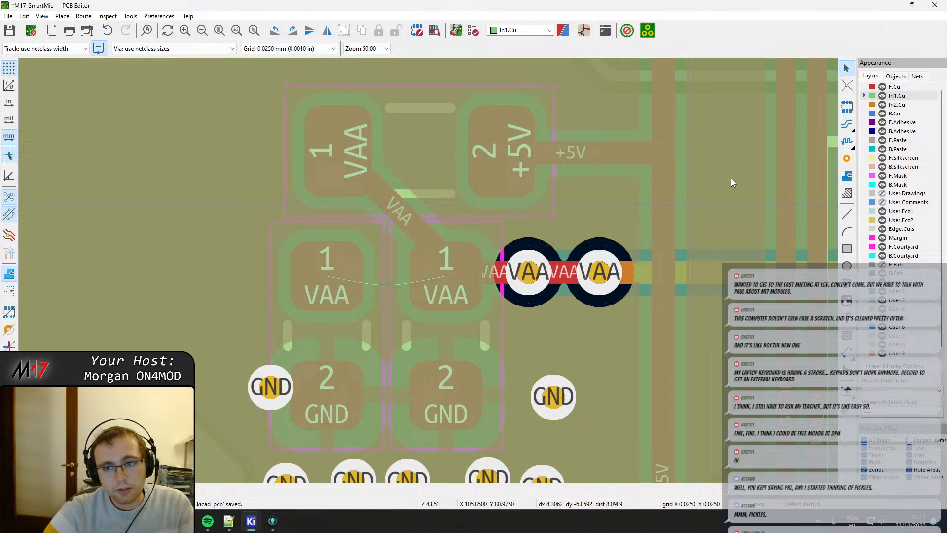
pyautogui.click(891, 88)
pyautogui.click(342, 318)
pyautogui.keyDown('shift'); pyautogui.click(427, 331); pyautogui.keyUp('shift')
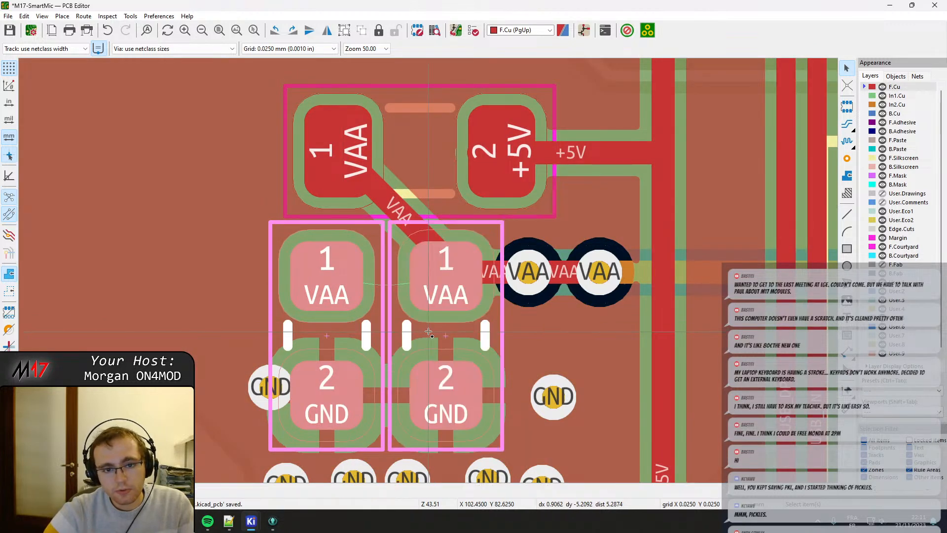
pyautogui.press('m')
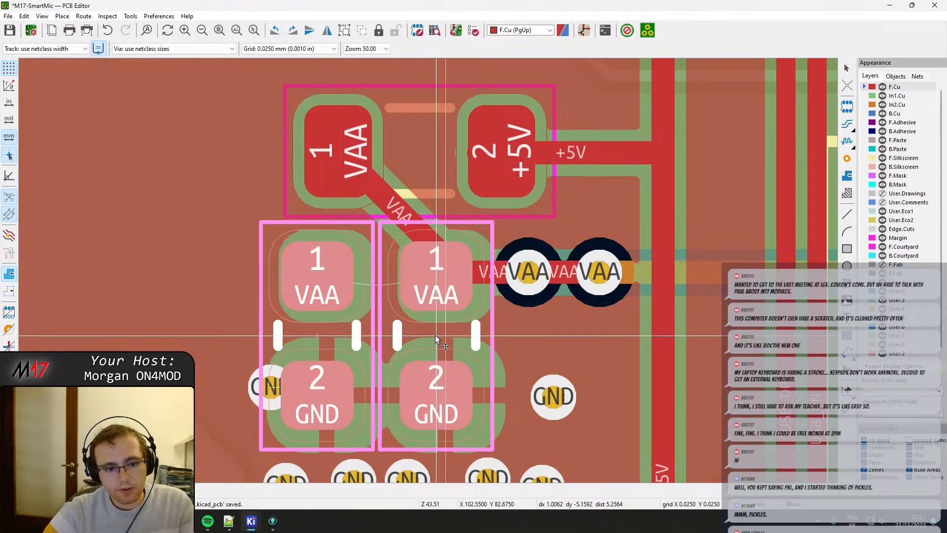
pyautogui.click(435, 335)
pyautogui.press('b')
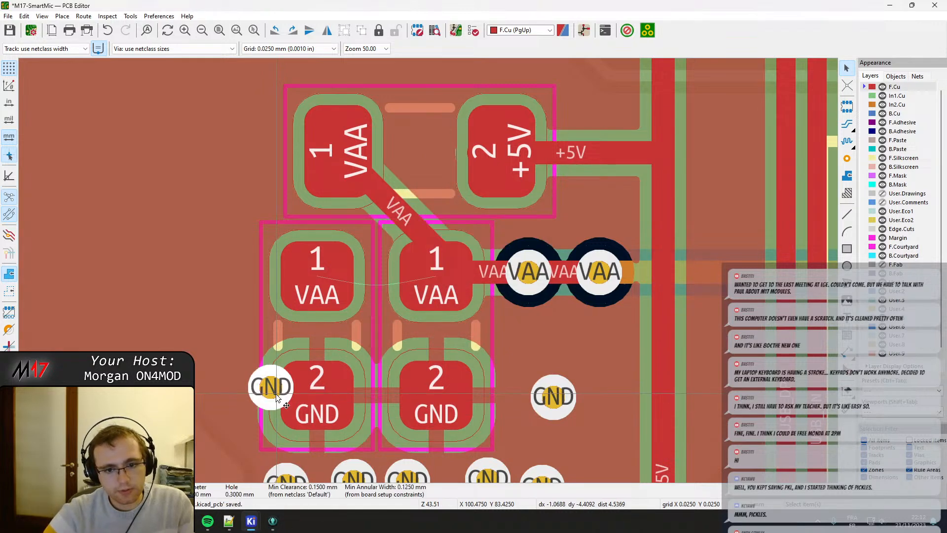
# Nudge the two VAA vias left toward the right capacitor, refill the zones, and check their clearance on In1.Cu.
pyautogui.click(528, 273)
pyautogui.keyDown('shift'); pyautogui.click(601, 273); pyautogui.keyUp('shift')
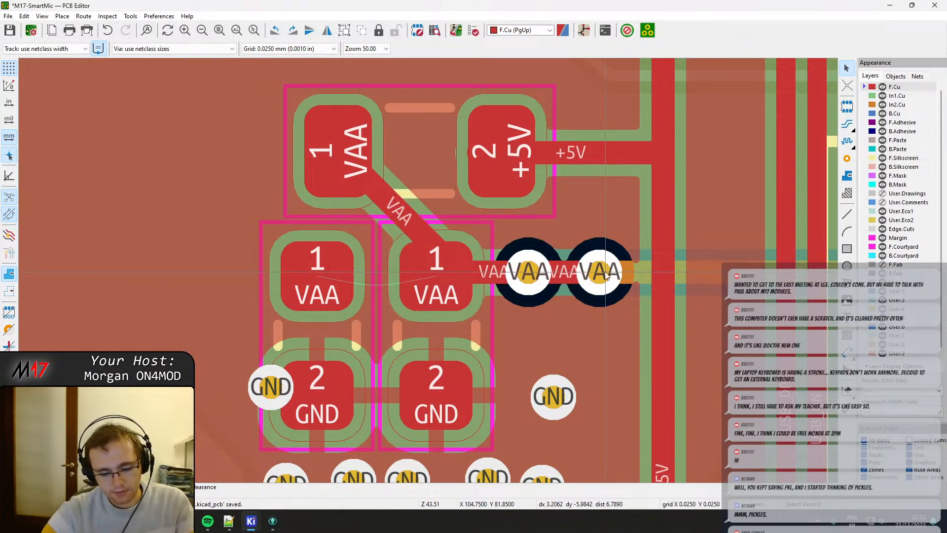
pyautogui.press('m')
pyautogui.click(596, 277)
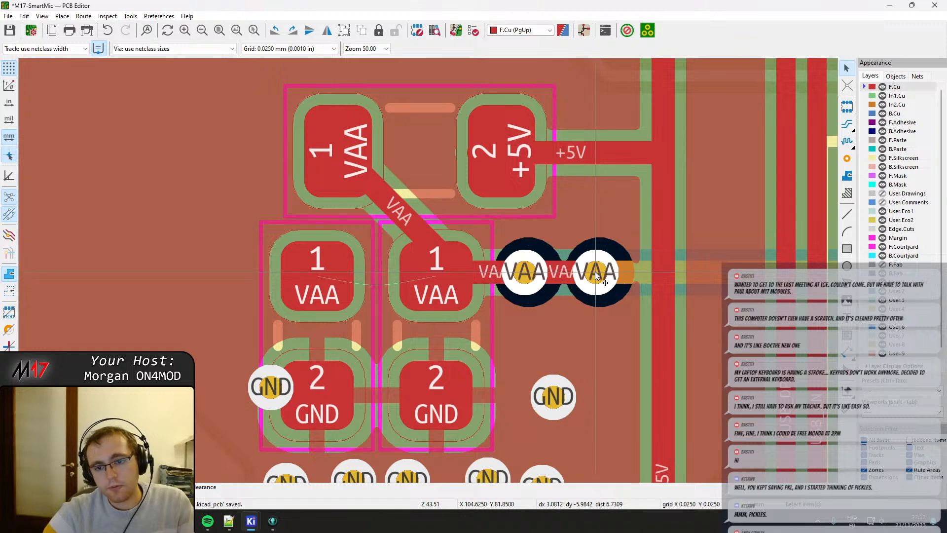
pyautogui.click(521, 275)
pyautogui.press('b')
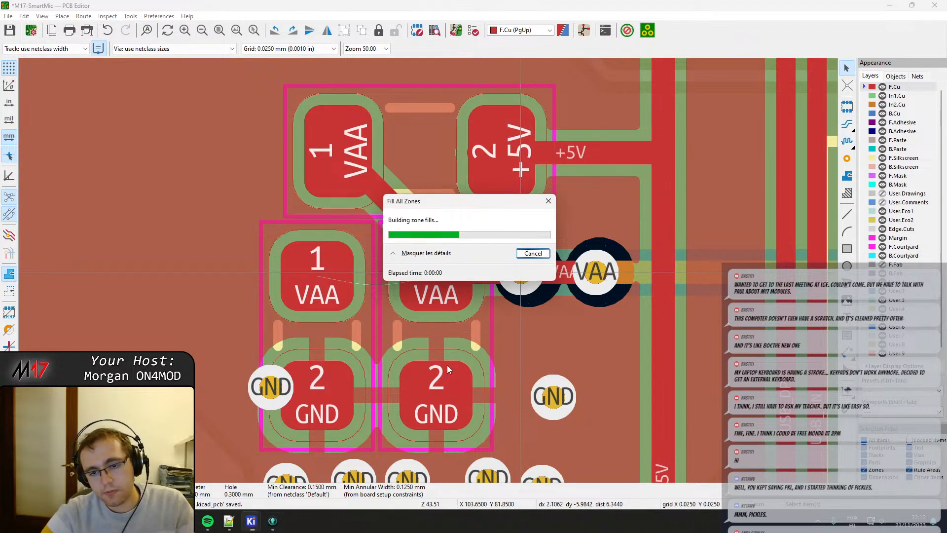
pyautogui.click(904, 98)
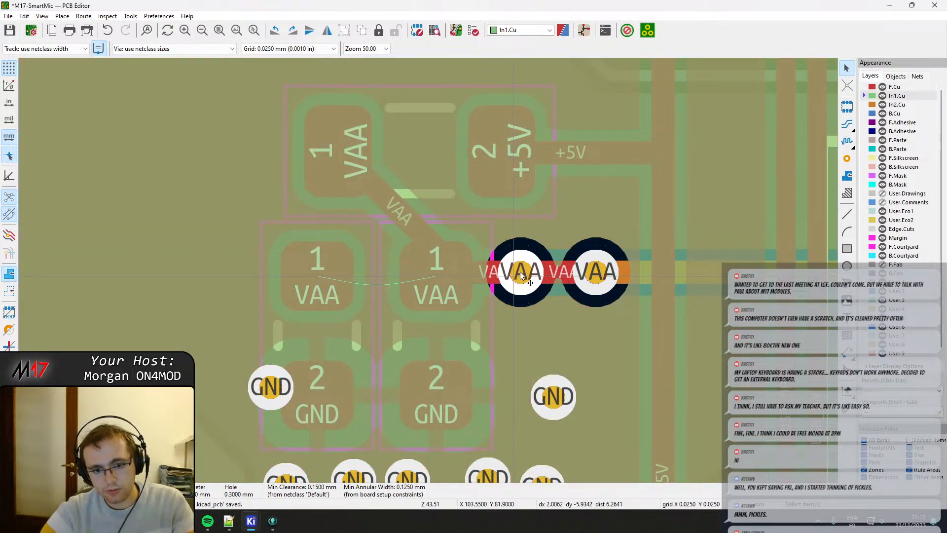
pyautogui.press('b')
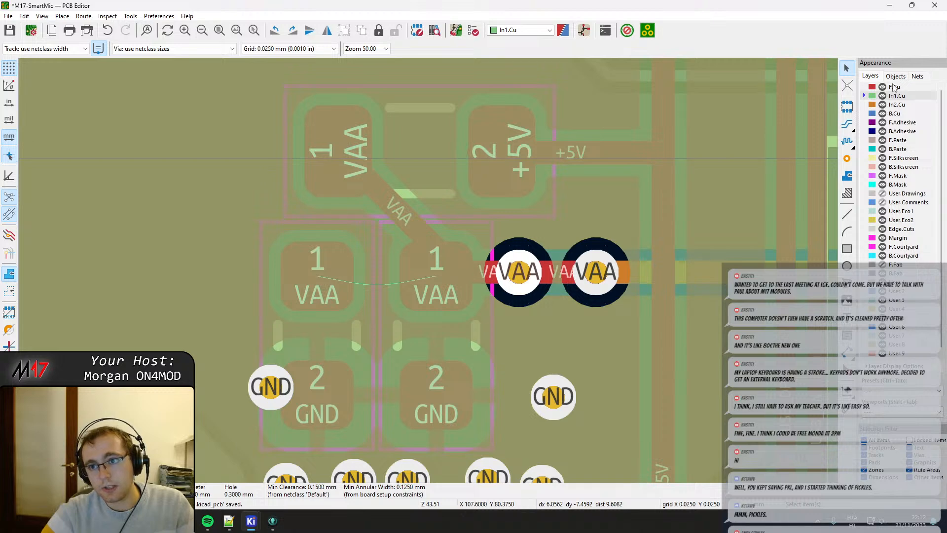
pyautogui.click(894, 88)
# Move the inductor left so its VAA pad lines up directly above the left capacitor's VAA pad.
pyautogui.click(335, 160)
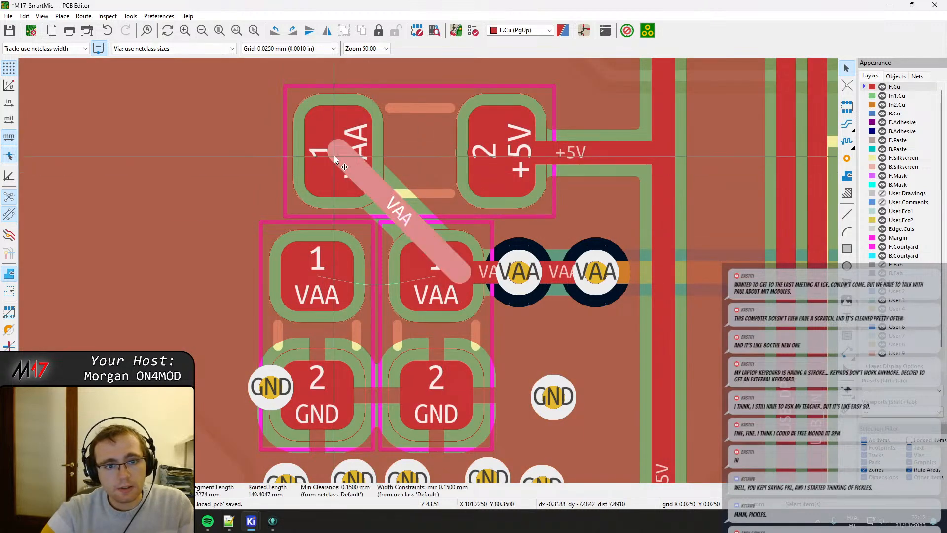
pyautogui.click(318, 156)
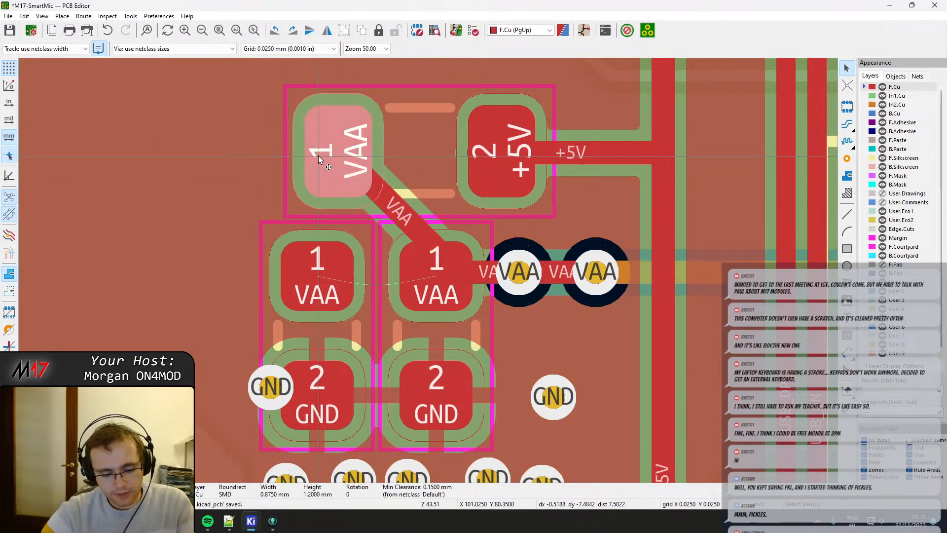
pyautogui.press('m')
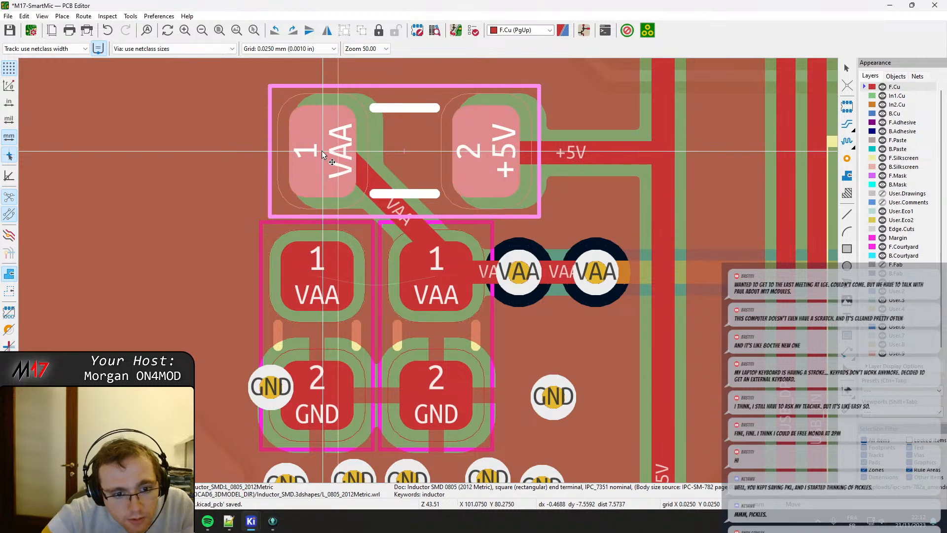
pyautogui.click(318, 155)
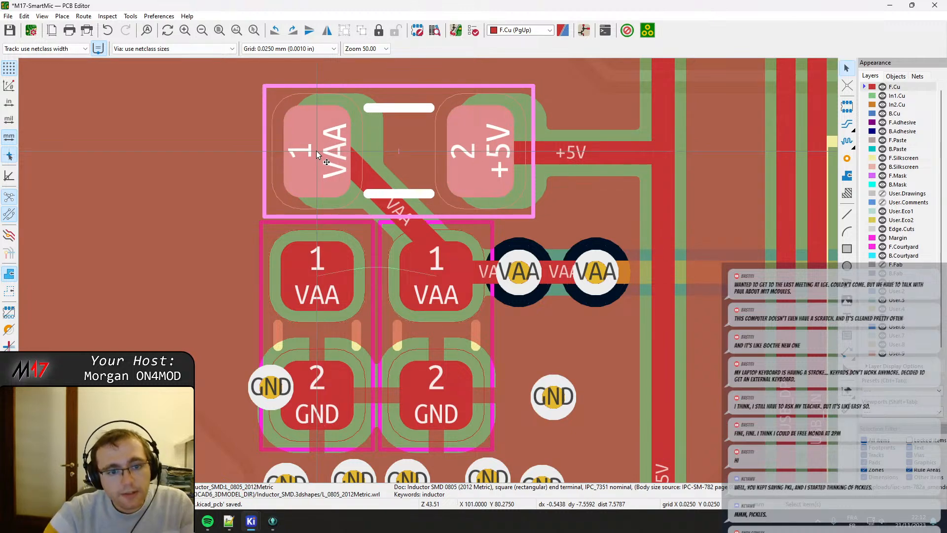
# Replace the diagonal VAA track with a vertical one from inductor to left capacitor, link both capacitors' VAA pads, and refill zones.
pyautogui.click(377, 185)
pyautogui.moveTo(377, 185); pyautogui.dragTo(344, 214)
pyautogui.moveTo(338, 145); pyautogui.dragTo(318, 272)
pyautogui.scroll(-2, 404, 271)
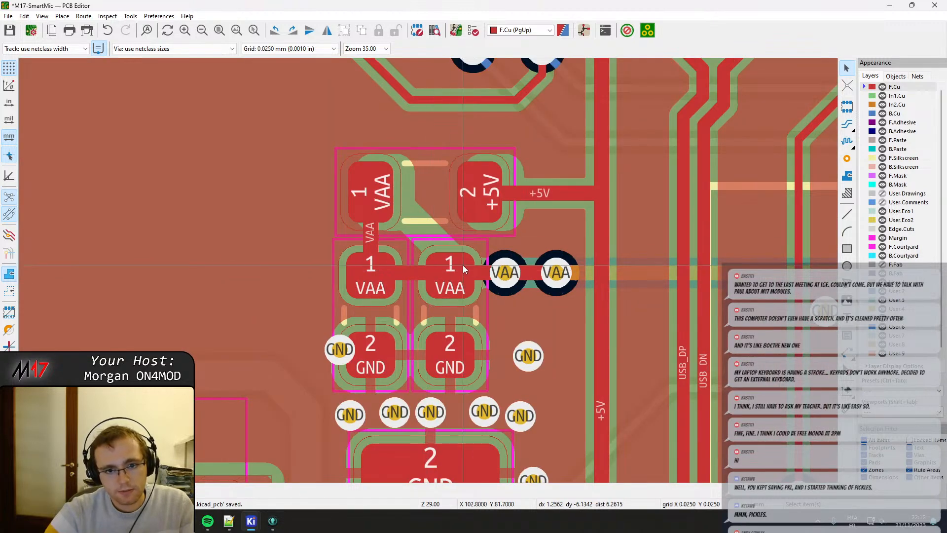
pyautogui.press('b')
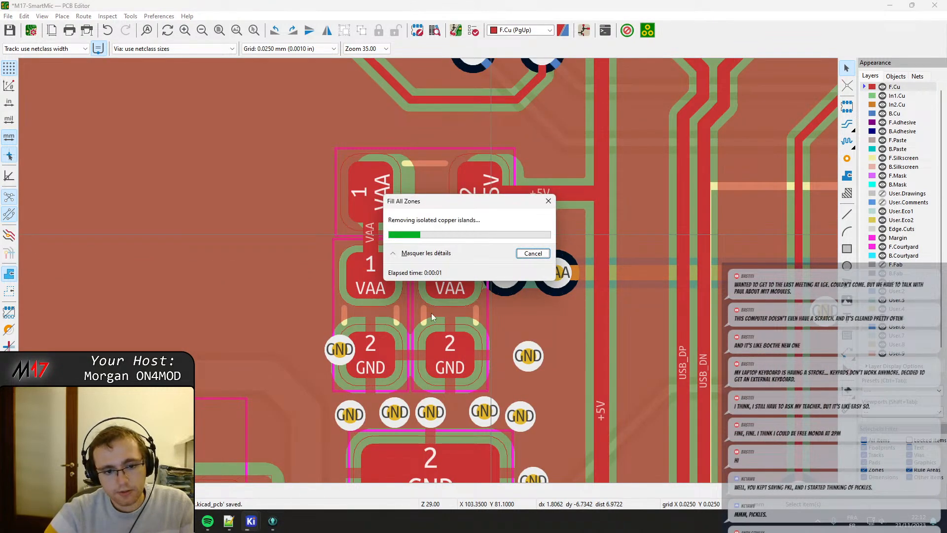
# Reposition the two outer GND vias so they flank the VAA capacitors' GND pads at equal distances on either side.
pyautogui.moveTo(353, 364); pyautogui.dragTo(415, 258, button='middle')
pyautogui.moveTo(403, 245); pyautogui.dragTo(372, 250)
pyautogui.moveTo(504, 296); pyautogui.dragTo(482, 236, button='middle')
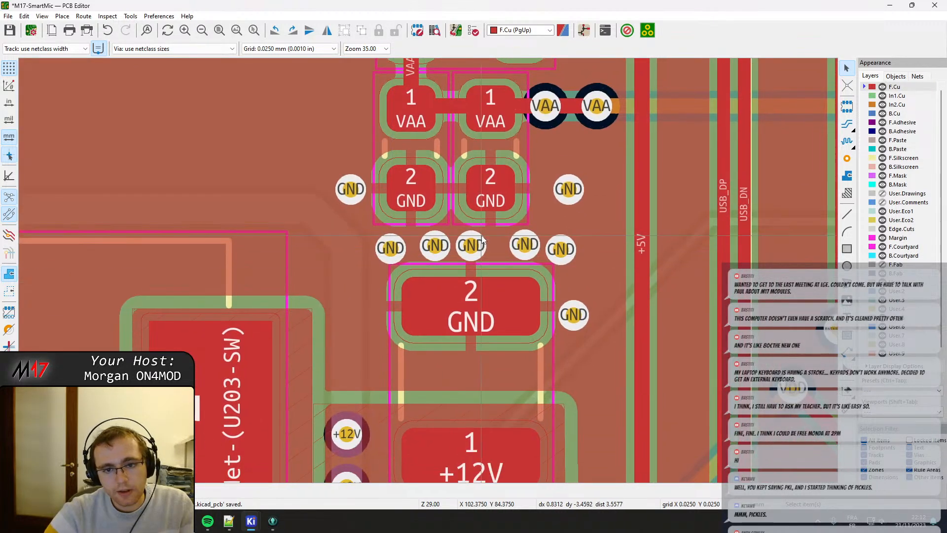
pyautogui.moveTo(569, 188); pyautogui.dragTo(550, 187)
pyautogui.click(569, 191)
# Shift the CC2 resistor beside the USB-C connector slightly down so pad 2 lines up with its track.
pyautogui.scroll(-2, 551, 187)
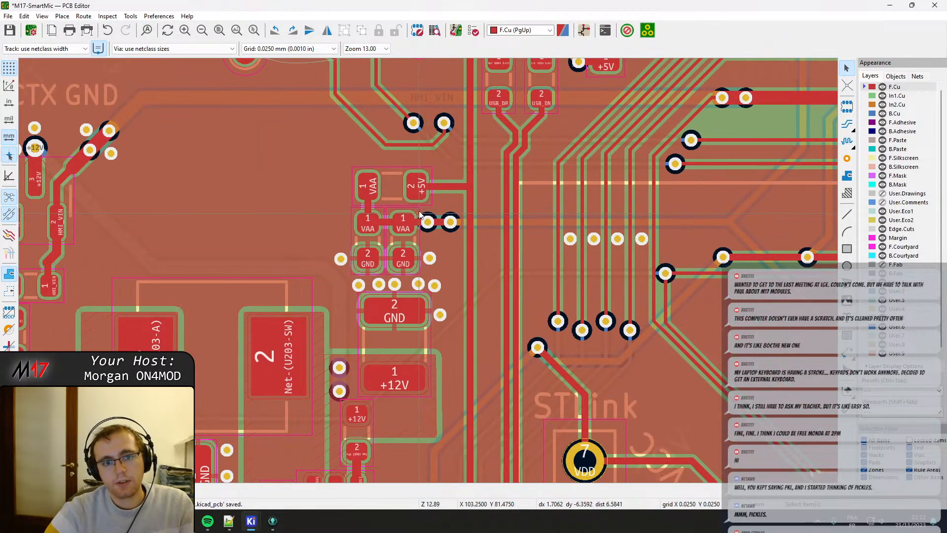
pyautogui.moveTo(419, 210); pyautogui.dragTo(460, 359, button='middle')
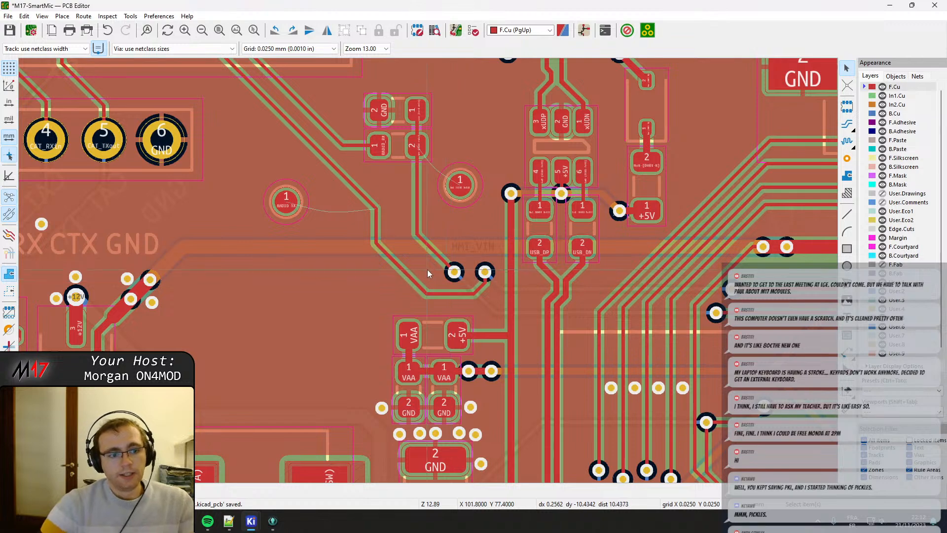
pyautogui.moveTo(566, 206); pyautogui.dragTo(488, 383, button='middle')
pyautogui.scroll(4, 341, 138)
pyautogui.click(427, 222)
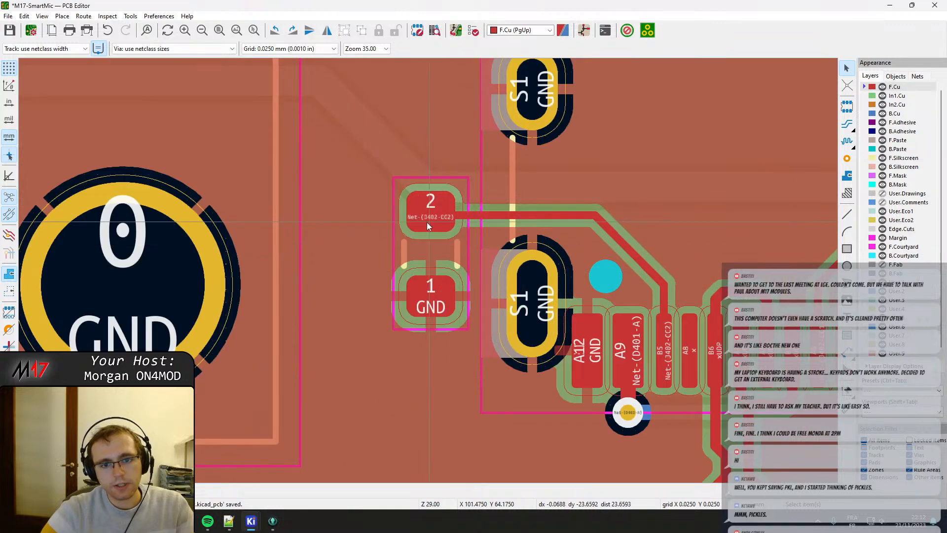
pyautogui.click(430, 216)
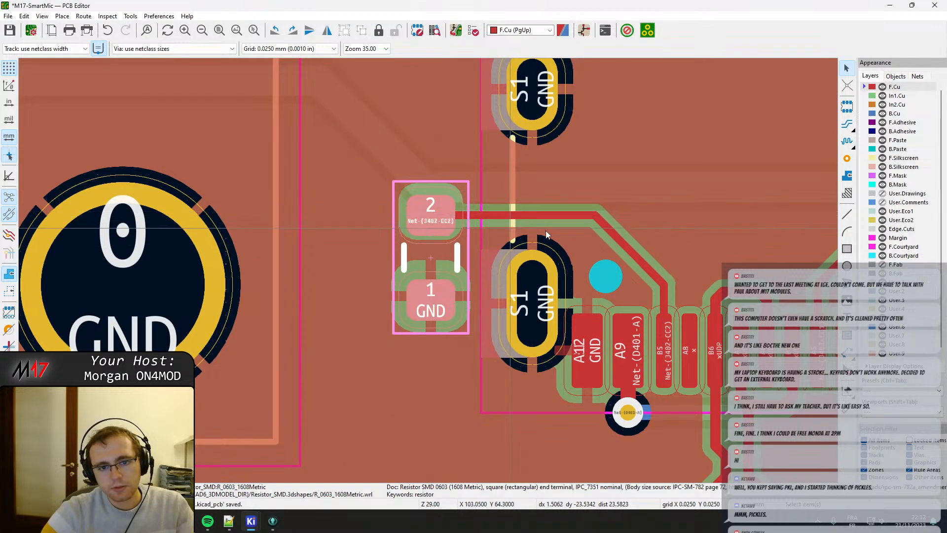
# Shift the CC1 resistor on the connector's other side slightly down to match its track, and refill all zones.
pyautogui.moveTo(616, 237); pyautogui.dragTo(188, 212, button='middle')
pyautogui.press('m')
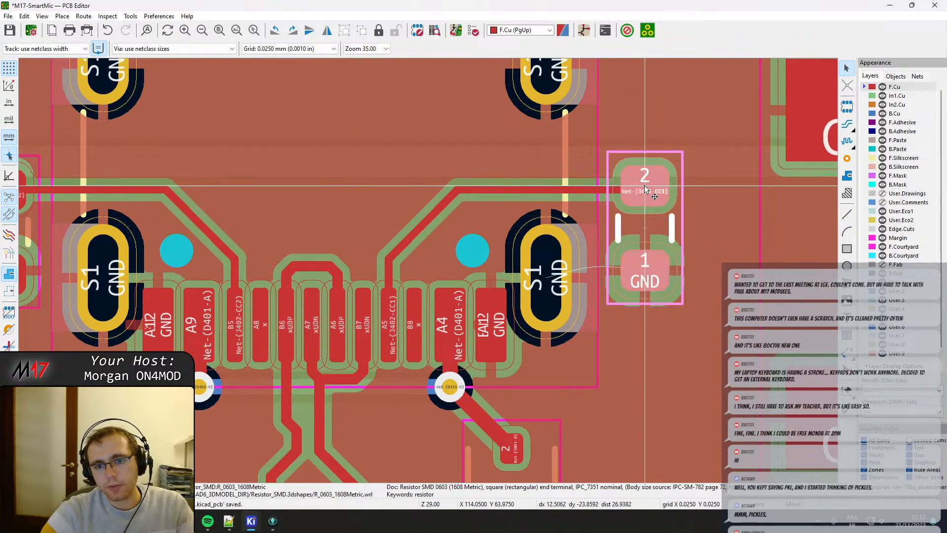
pyautogui.click(644, 193)
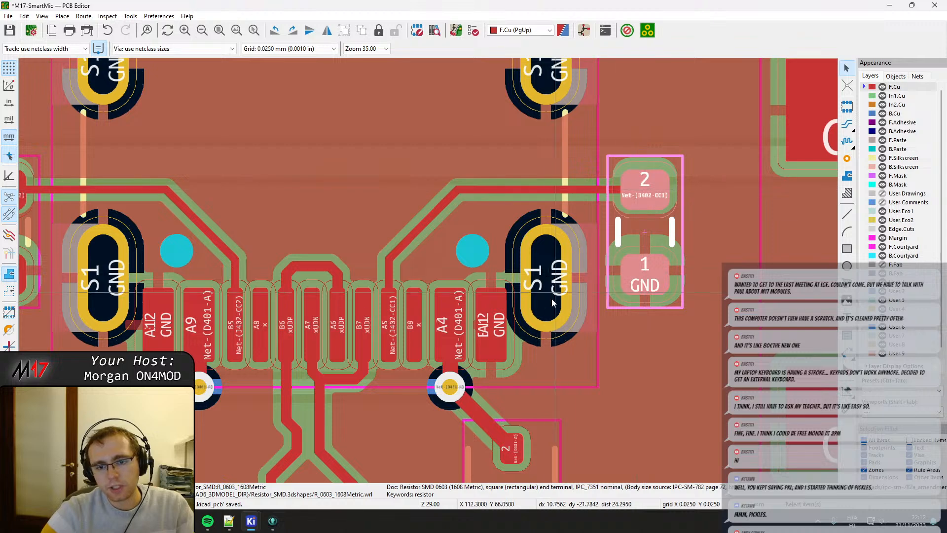
pyautogui.press('b')
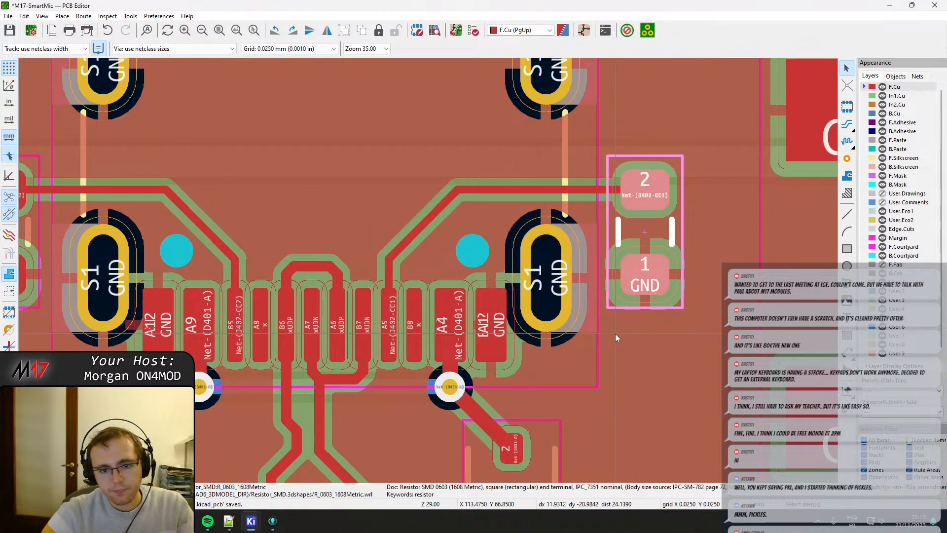
# Examine the USB-C connector's shield and GND pads, and the component spacing around the HMI_PWR_ON circuit.
pyautogui.scroll(-5, 387, 269)
pyautogui.moveTo(278, 233); pyautogui.dragTo(437, 203, button='middle')
pyautogui.scroll(3, 482, 241)
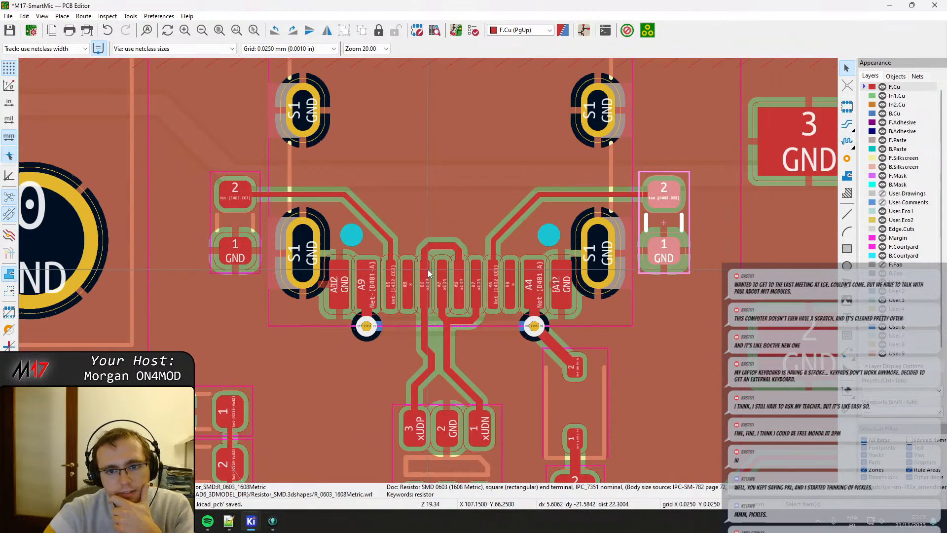
pyautogui.scroll(4, 386, 283)
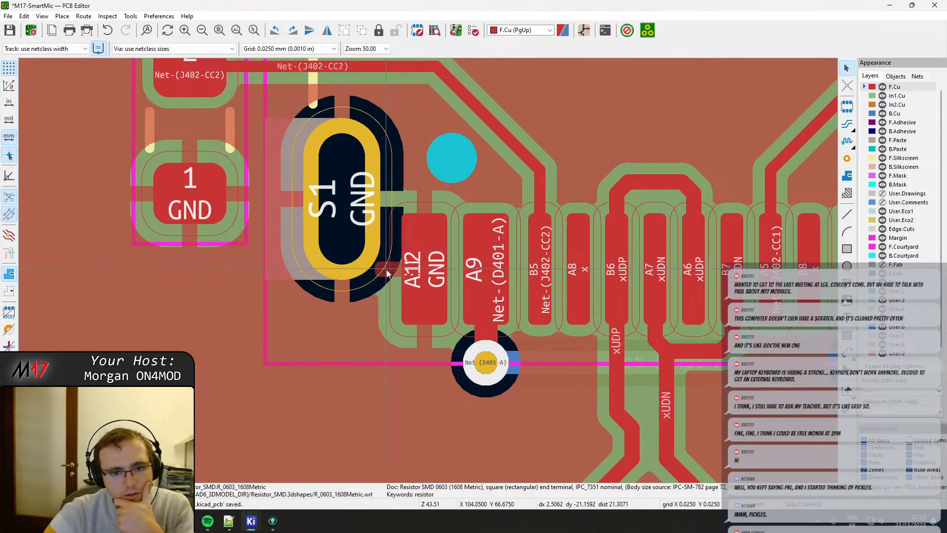
pyautogui.click(390, 274)
pyautogui.scroll(-7, 391, 274)
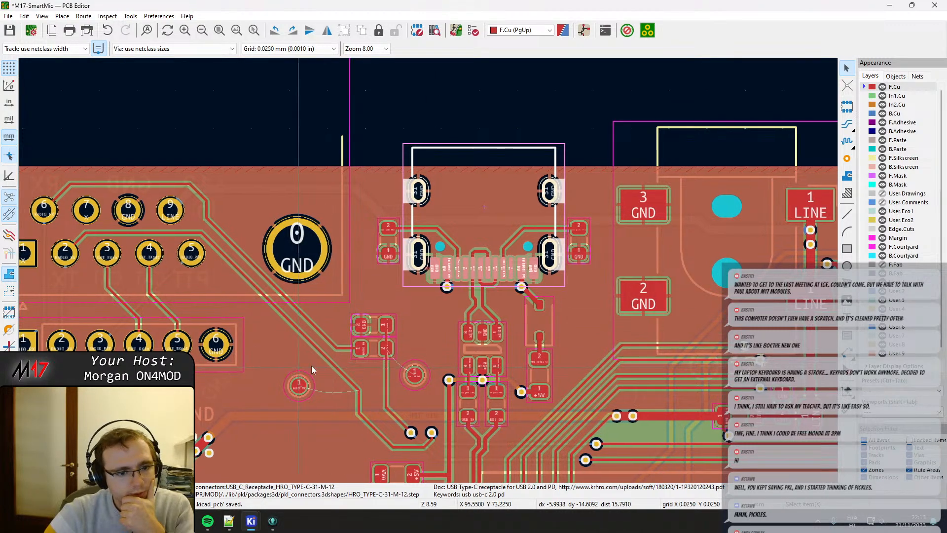
pyautogui.moveTo(311, 369); pyautogui.dragTo(593, 133, button='middle')
pyautogui.scroll(6, 333, 313)
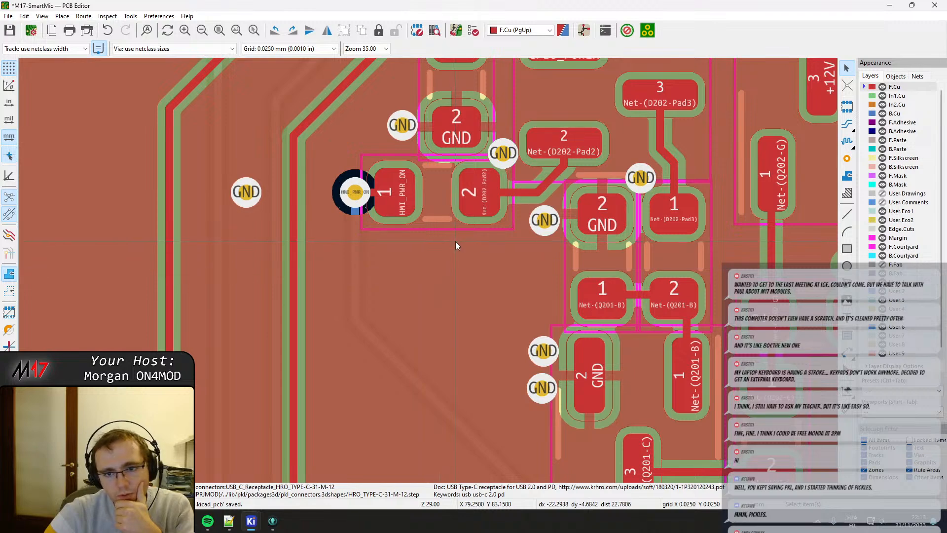
# Move the SOT-23 transistor Q201 slightly down, away from the resistor and capacitor above it.
pyautogui.scroll(-6, 455, 242)
pyautogui.moveTo(470, 374); pyautogui.dragTo(484, 233, button='middle')
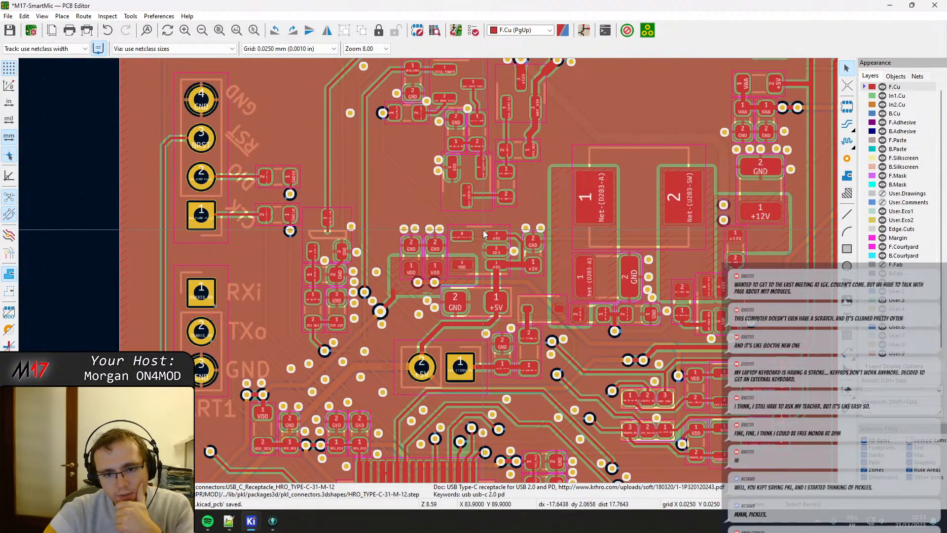
pyautogui.keyDown('shift'); pyautogui.scroll(3, 487, 247); pyautogui.keyUp('shift')
pyautogui.scroll(4, 428, 272)
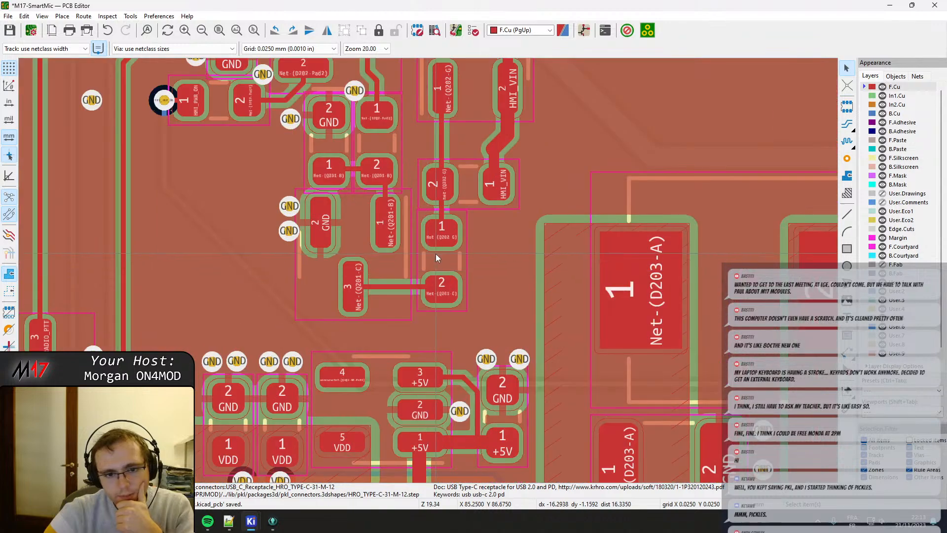
pyautogui.click(349, 296)
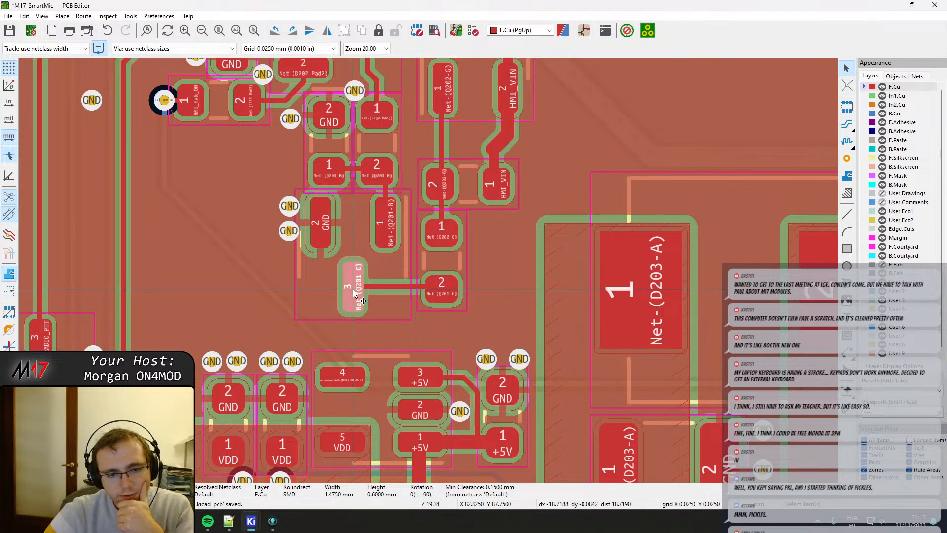
pyautogui.click(353, 293)
pyautogui.scroll(2, 425, 300)
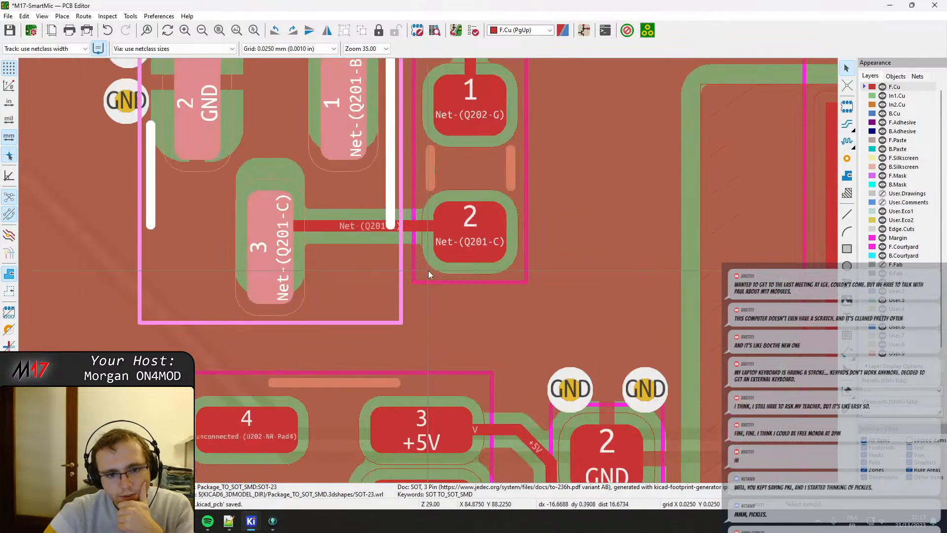
# Move the resistor between Q202-G and Q201-C slightly down and left, and realign the Q201-C track with its pads.
pyautogui.click(473, 230)
pyautogui.moveTo(470, 243); pyautogui.dragTo(467, 250)
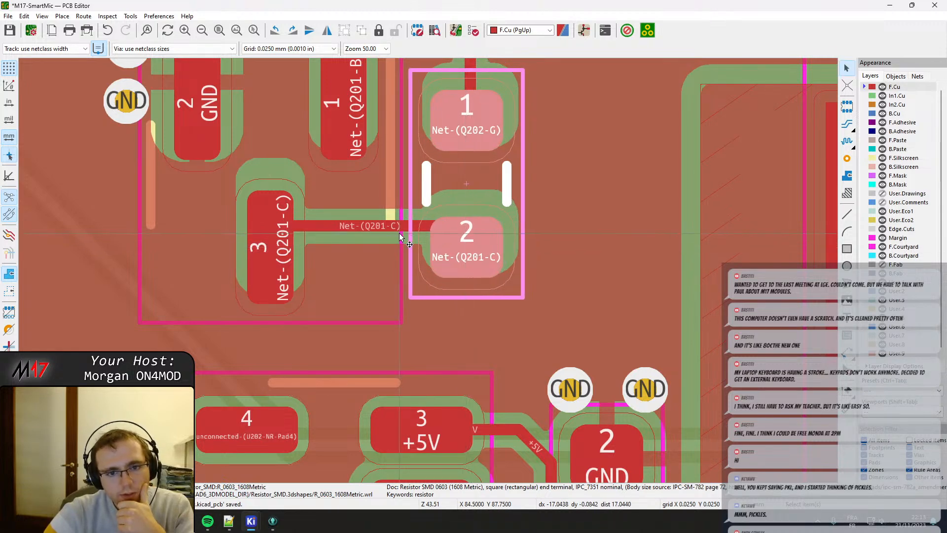
pyautogui.click(395, 229)
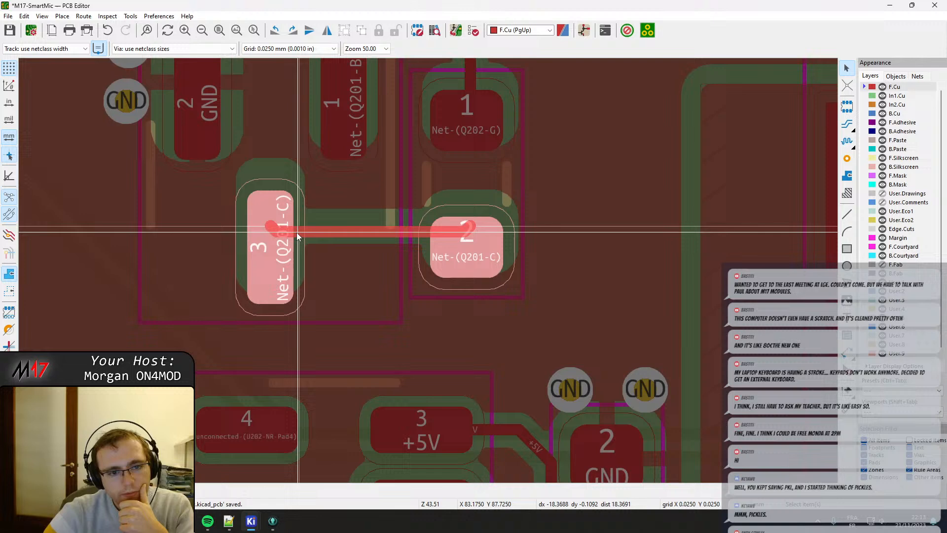
pyautogui.moveTo(297, 233); pyautogui.dragTo(266, 253)
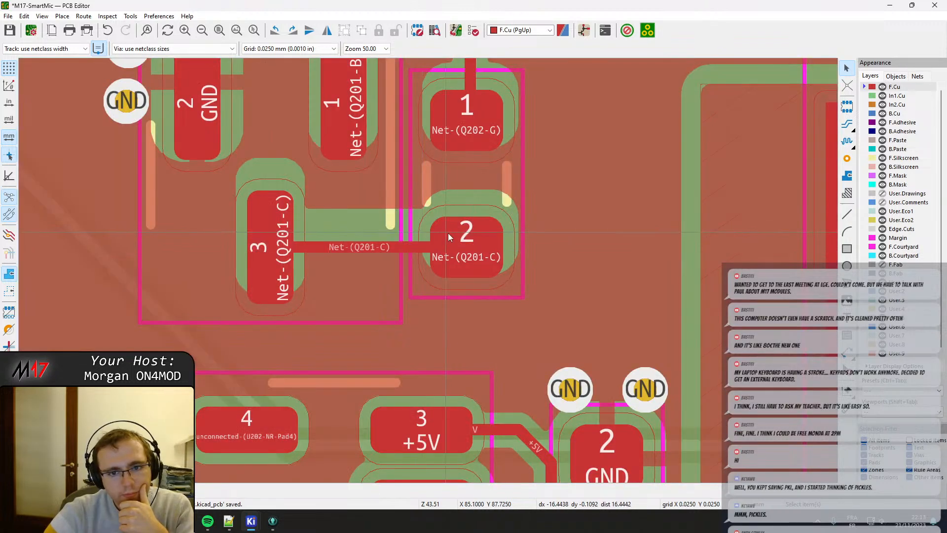
# Move the resistor between Net-(D202-Pad3) and Net-(Q201-B) slightly right so its pads line up with the track to the Q201 base.
pyautogui.moveTo(461, 235); pyautogui.dragTo(480, 252)
pyautogui.scroll(5, 475, 200)
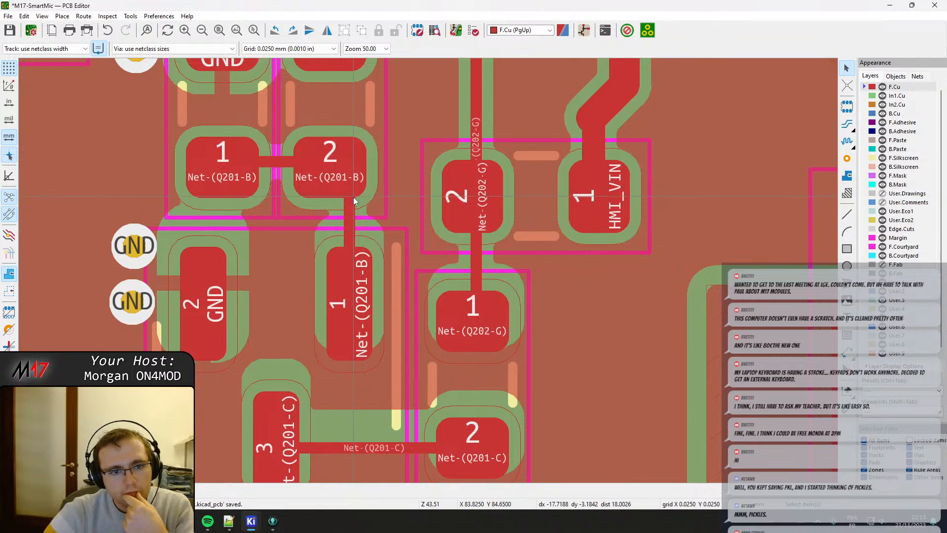
pyautogui.click(337, 179)
pyautogui.click(327, 170)
pyautogui.moveTo(327, 170); pyautogui.dragTo(350, 171)
pyautogui.moveTo(349, 170); pyautogui.dragTo(373, 209, button='middle')
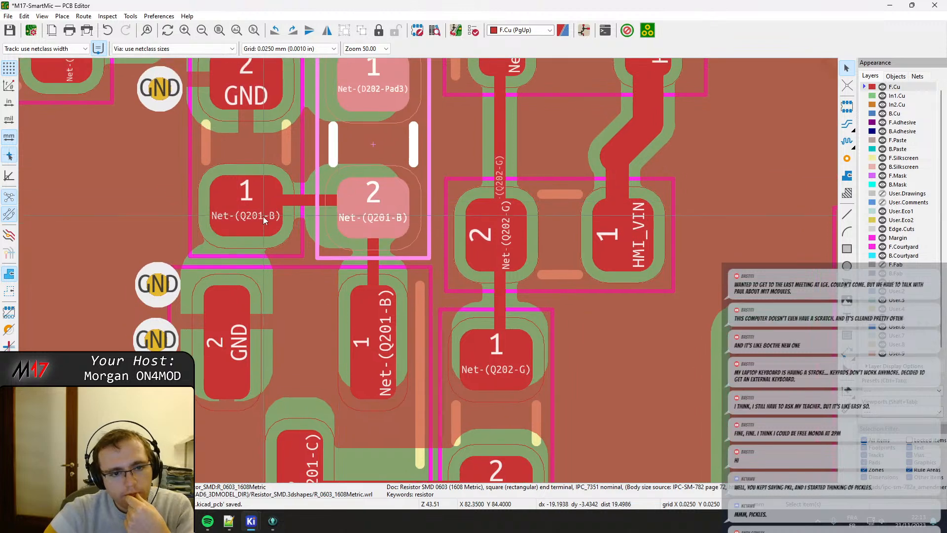
# Shift the neighbouring GND to Net-(Q201-B) resistor slightly right, close to the resistor just moved.
pyautogui.click(251, 207)
pyautogui.moveTo(251, 207); pyautogui.dragTo(254, 207)
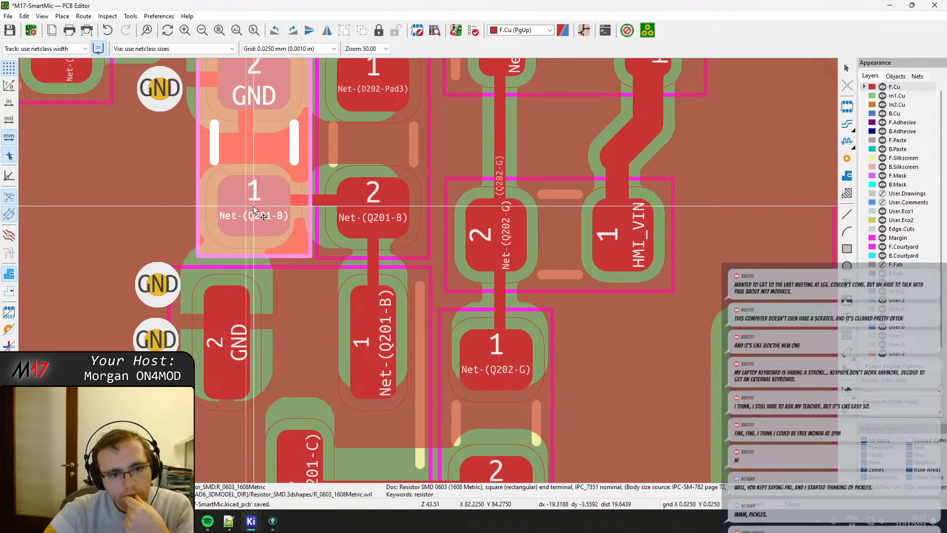
pyautogui.moveTo(254, 208); pyautogui.dragTo(255, 209)
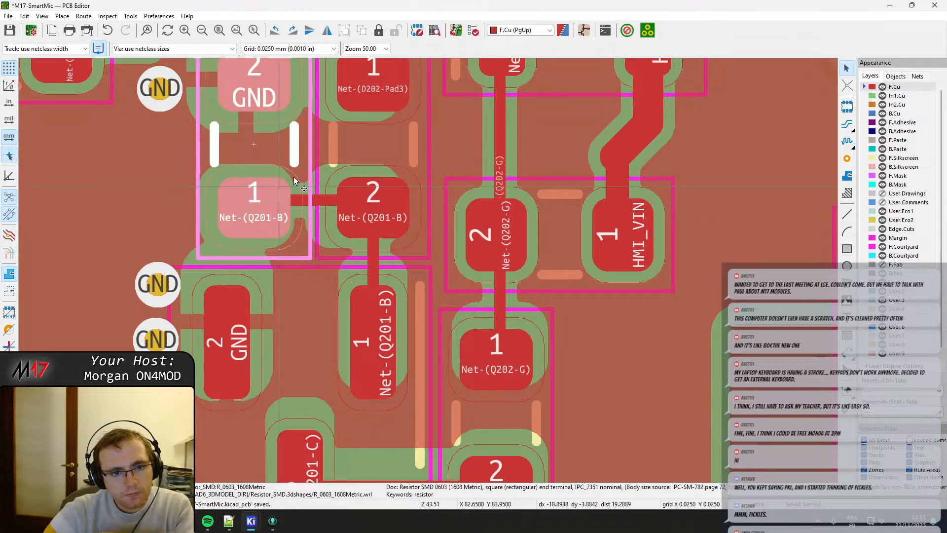
# Move the SOT-23 diode D202 slightly up, away from the two resistors below it.
pyautogui.moveTo(294, 177); pyautogui.dragTo(292, 297, button='middle')
pyautogui.moveTo(566, 172); pyautogui.dragTo(576, 214, button='middle')
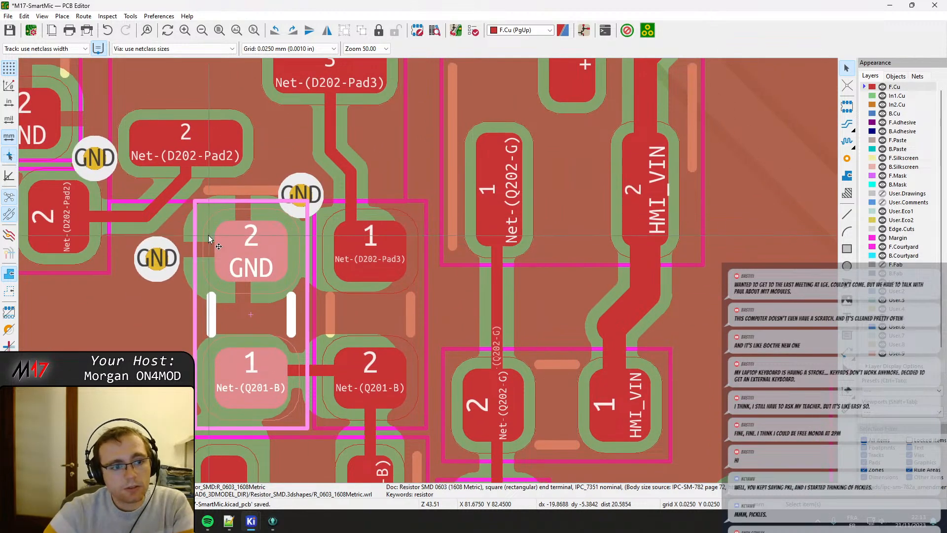
pyautogui.moveTo(209, 235); pyautogui.dragTo(428, 267, button='middle')
pyautogui.scroll(-1, 428, 267)
pyautogui.scroll(-1, 435, 258)
pyautogui.scroll(1, 372, 213)
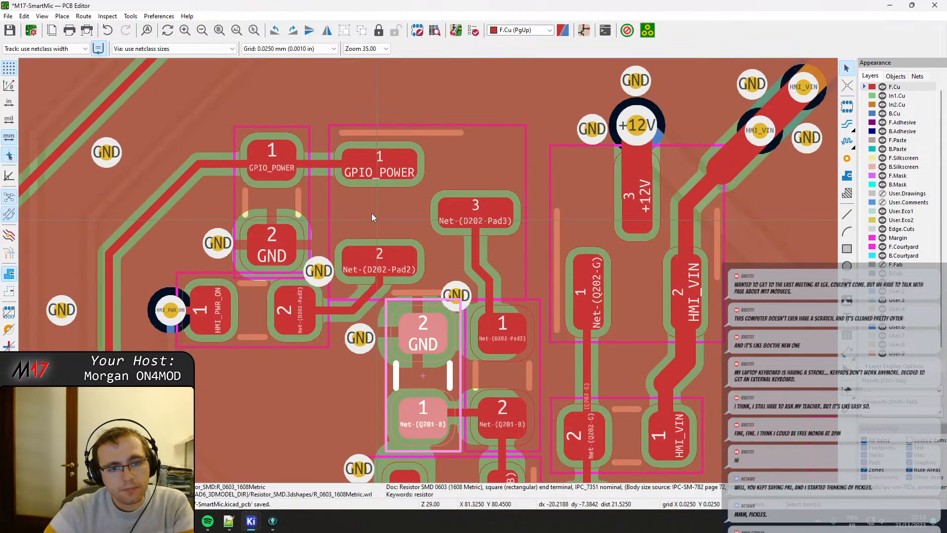
pyautogui.click(398, 263)
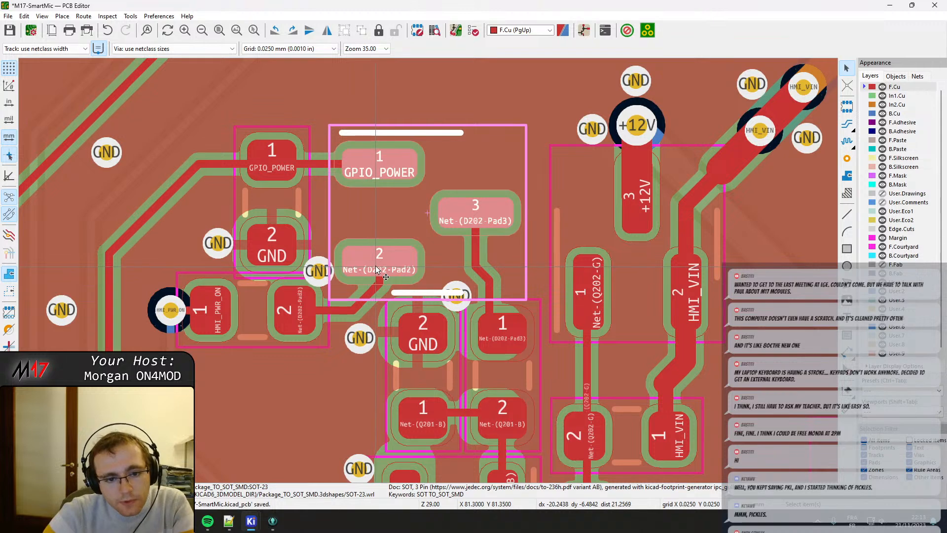
pyautogui.click(375, 265)
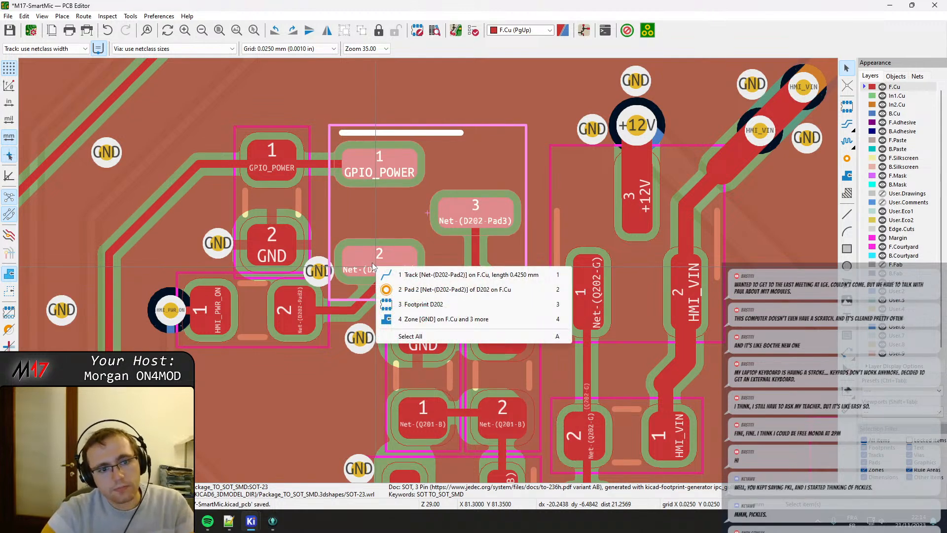
pyautogui.press('3')
pyautogui.moveTo(381, 196); pyautogui.dragTo(387, 256, button='middle')
pyautogui.press('m')
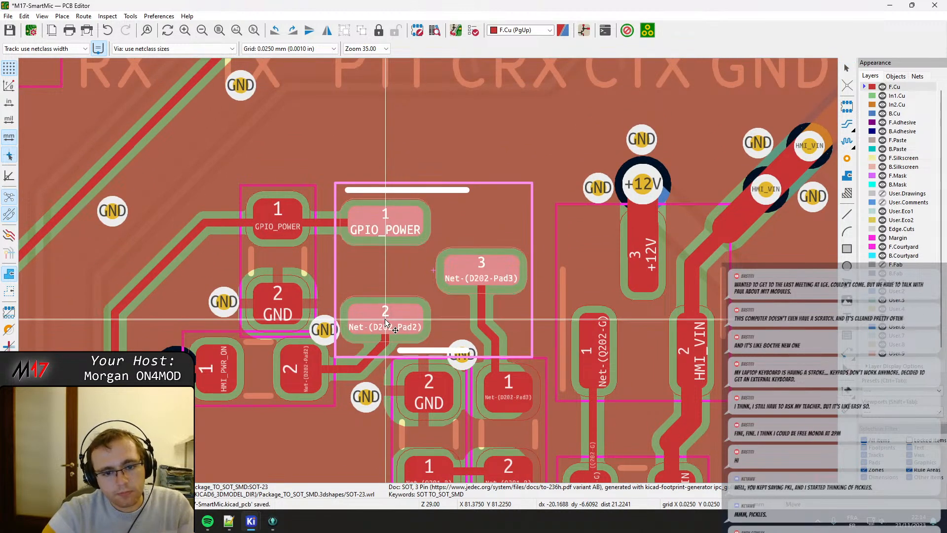
pyautogui.click(385, 317)
# Move diode D202 slightly right so its pad 3 comes closer to the resistor pad below it.
pyautogui.moveTo(503, 302); pyautogui.dragTo(416, 240, button='middle')
pyautogui.doubleClick(394, 205)
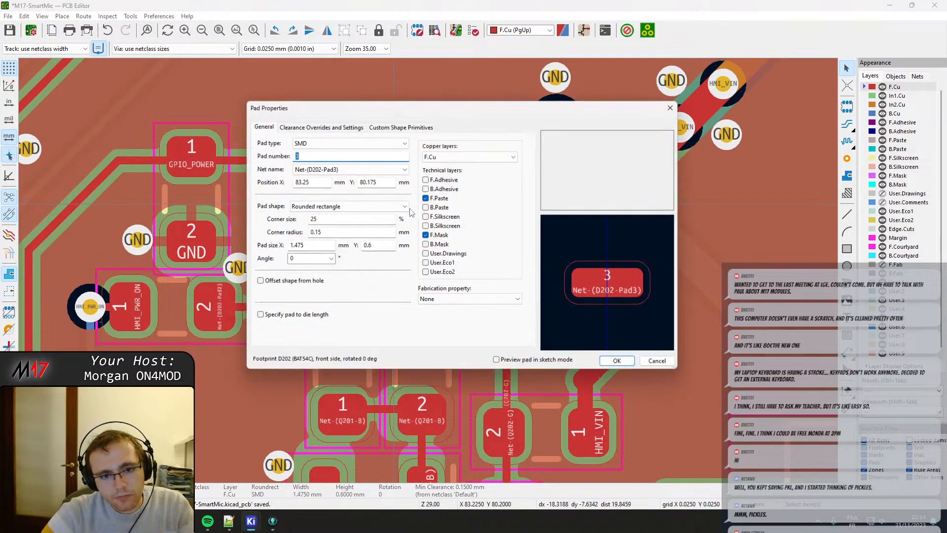
pyautogui.press('Escape')
pyautogui.press('m')
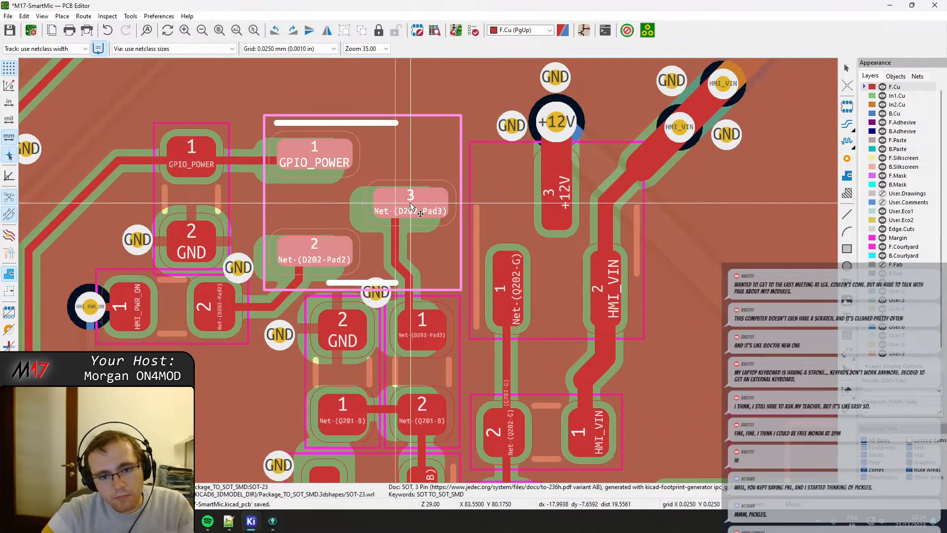
pyautogui.click(409, 209)
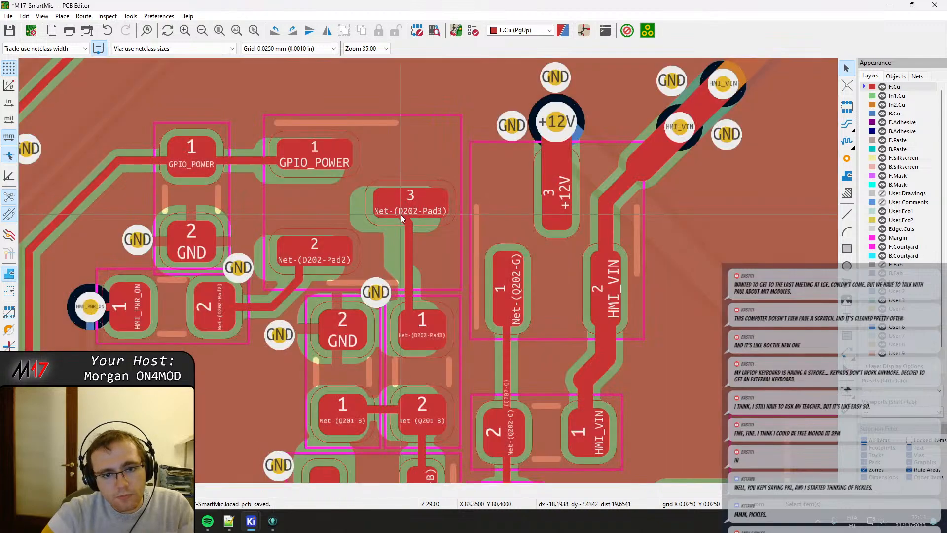
# Straighten the Net-(D202-Pad3) track between D202 and the resistor, centring it on the resistor's pad 1.
pyautogui.moveTo(401, 214); pyautogui.dragTo(410, 203)
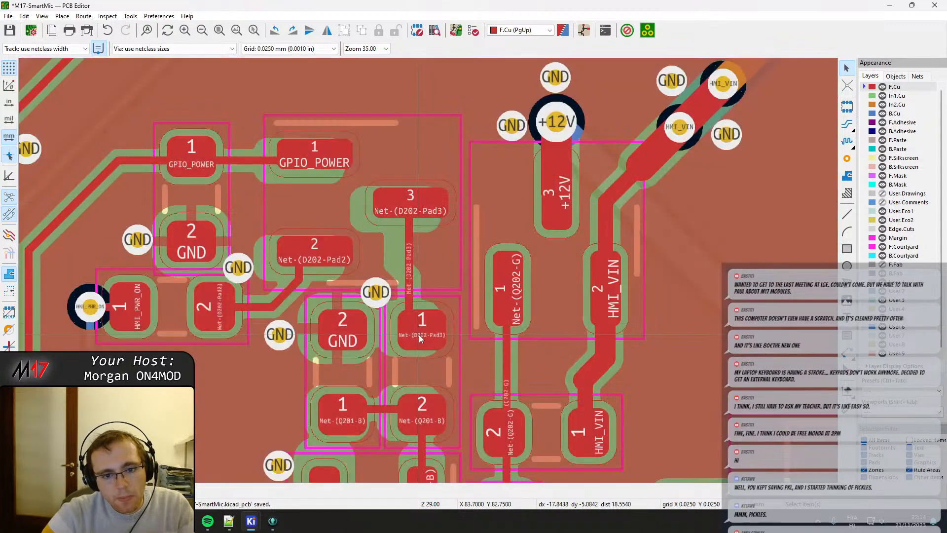
pyautogui.click(409, 305)
pyautogui.moveTo(412, 328); pyautogui.dragTo(430, 334)
pyautogui.hotkey('ctrl', 'z')
pyautogui.click(411, 280)
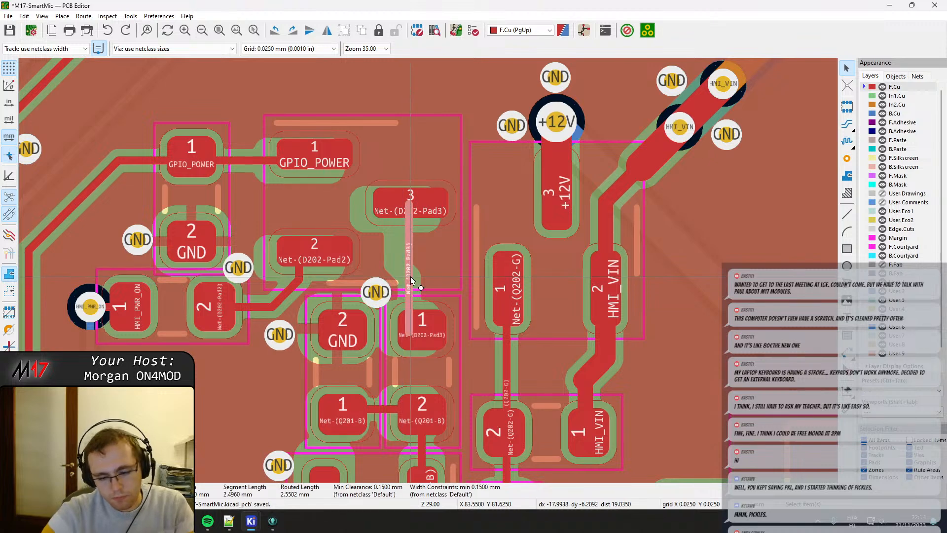
pyautogui.moveTo(409, 273); pyautogui.dragTo(428, 317)
pyautogui.click(423, 329)
pyautogui.press('Escape')
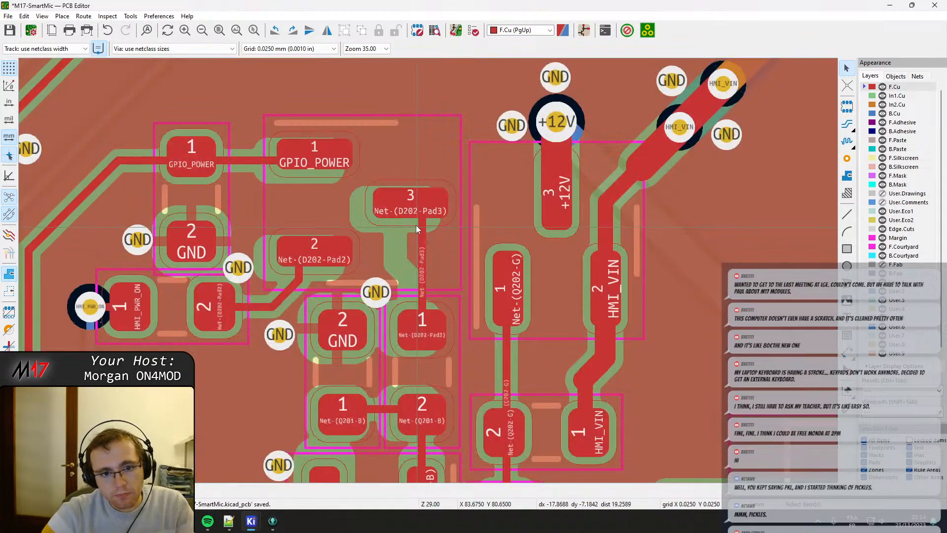
# Reshape the Net-(D202-Pad3) track so its upper segment is centred on D202 pad 3, with a short jog toward the resistor.
pyautogui.click(419, 210)
pyautogui.moveTo(418, 210); pyautogui.dragTo(488, 228)
pyautogui.scroll(3, 467, 265)
pyautogui.click(460, 264)
pyautogui.click(466, 248)
pyautogui.click(460, 267)
pyautogui.click(463, 272)
pyautogui.moveTo(464, 271); pyautogui.dragTo(450, 249)
pyautogui.moveTo(435, 281); pyautogui.dragTo(408, 271)
pyautogui.moveTo(339, 279); pyautogui.dragTo(396, 298, button='middle')
# Rotate the GPIO_POWER resistor 180 degrees and place it with pad 1 on the GPIO_POWER track and its GND pad above.
pyautogui.click(376, 224)
pyautogui.moveTo(410, 126); pyautogui.dragTo(393, 257, button='middle')
pyautogui.click(393, 257)
pyautogui.scroll(-3, 429, 273)
pyautogui.scroll(2, 420, 267)
pyautogui.click(420, 269)
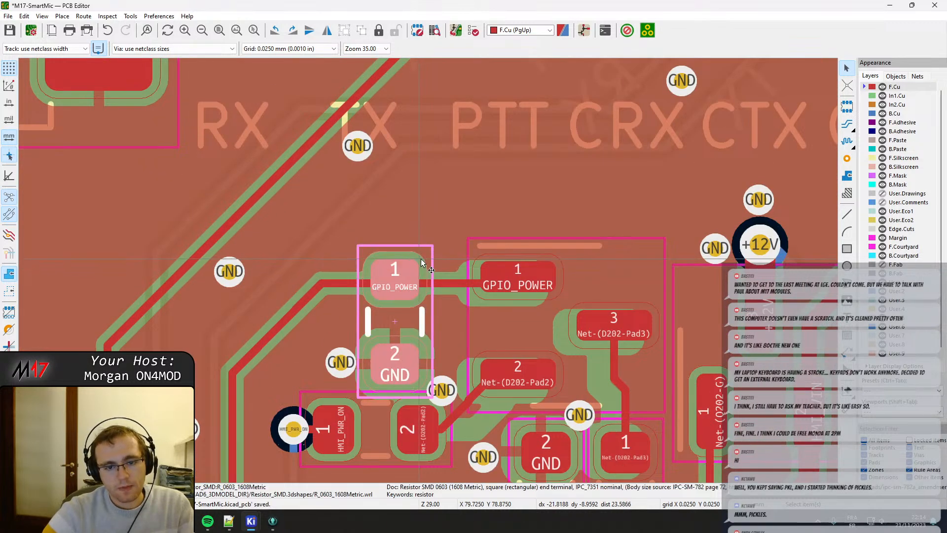
pyautogui.press('m')
pyautogui.click(403, 275)
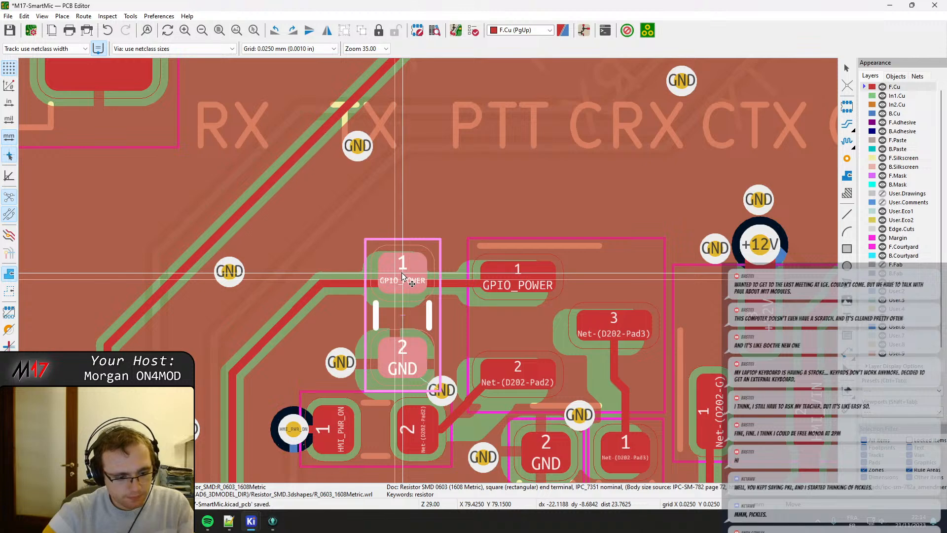
pyautogui.press('r')
pyautogui.press('r')
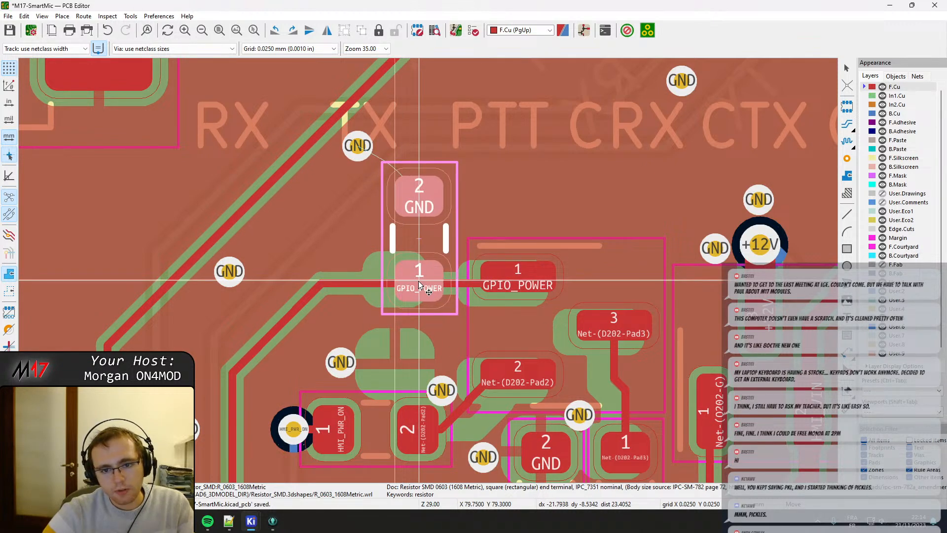
pyautogui.click(420, 285)
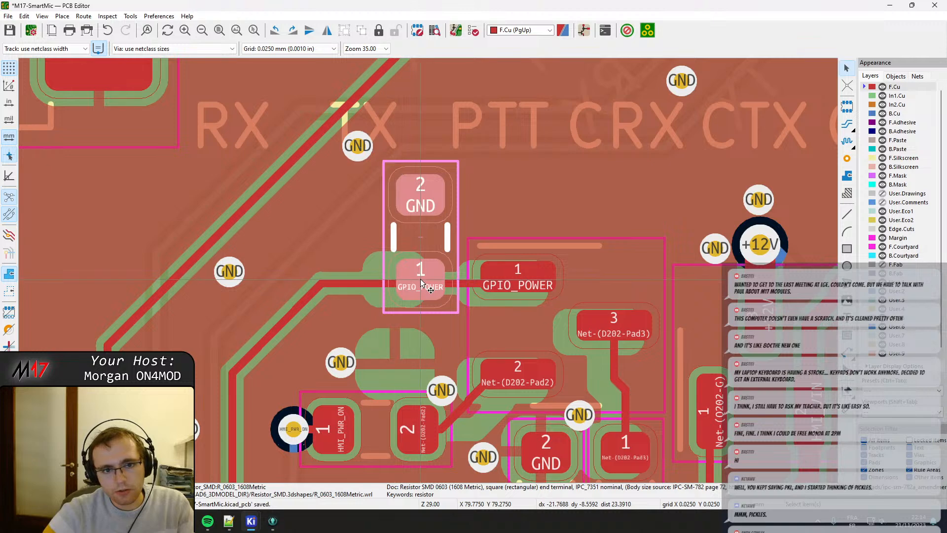
# Rotate the HMI_PWR_ON resistor to vertical and place it below the GPIO_POWER resistor, with pad 2 level with D202 pad 2.
pyautogui.moveTo(375, 341); pyautogui.dragTo(379, 235, button='middle')
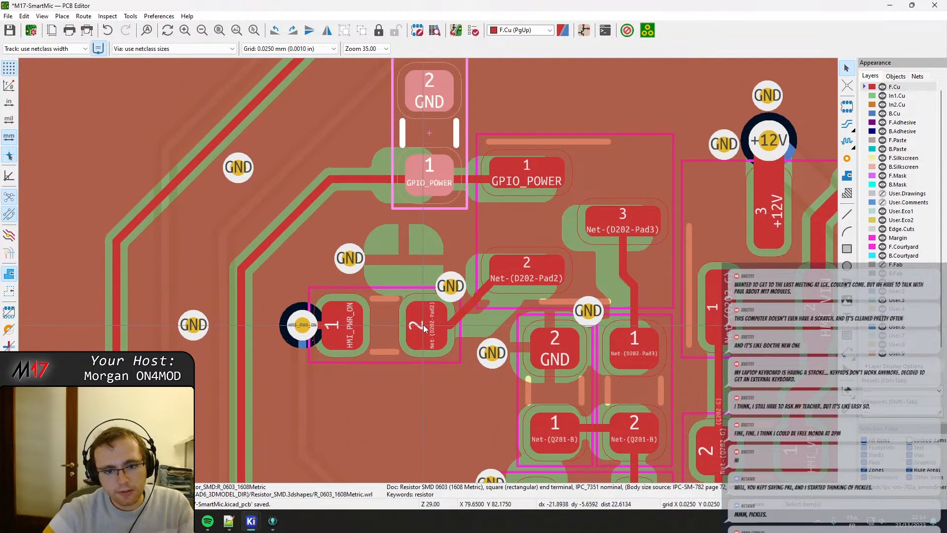
pyautogui.press('x')
pyautogui.click(422, 345)
pyautogui.press('m')
pyautogui.press('r')
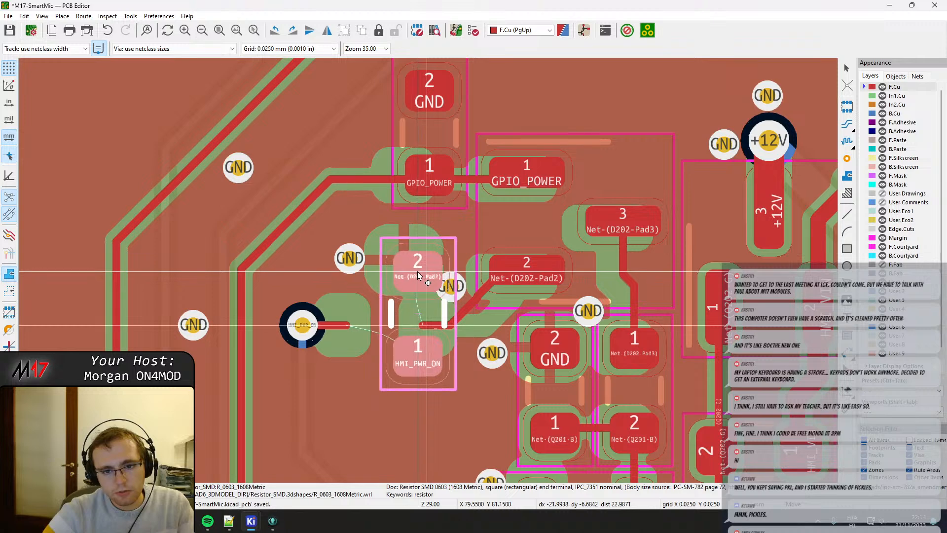
pyautogui.click(417, 275)
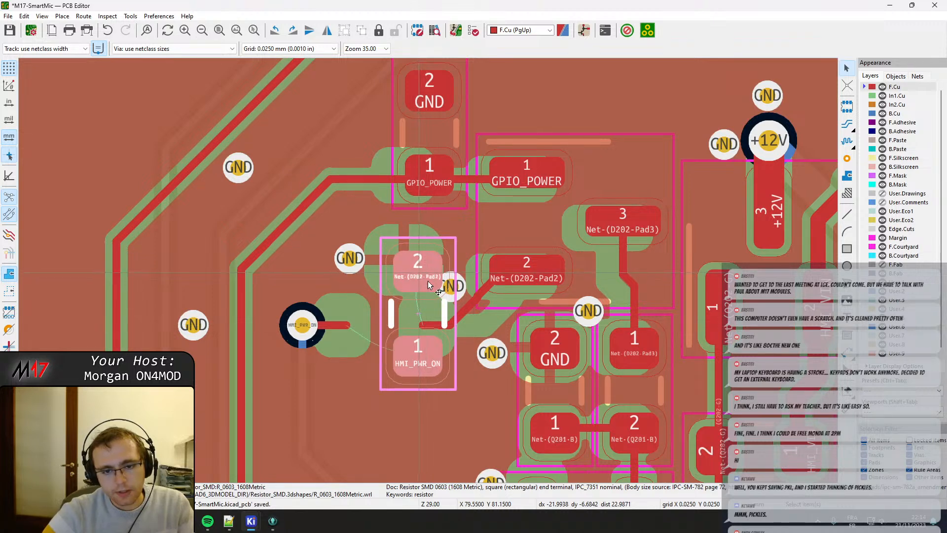
# Delete the GND via beside the HMI_PWR_ON resistor and straighten the Net-(D202-Pad2) track between the resistor and D202.
pyautogui.click(457, 289)
pyautogui.press('Delete')
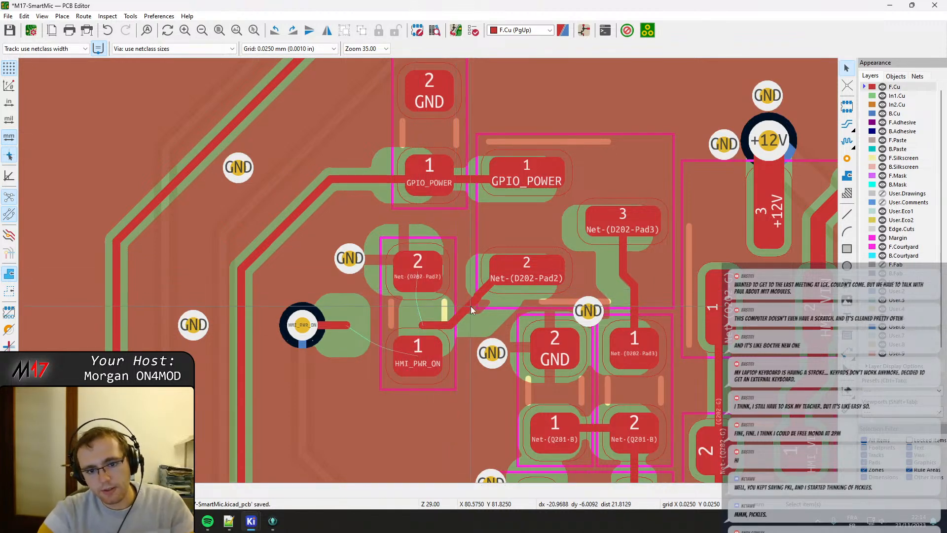
pyautogui.doubleClick(471, 306)
pyautogui.press('Escape')
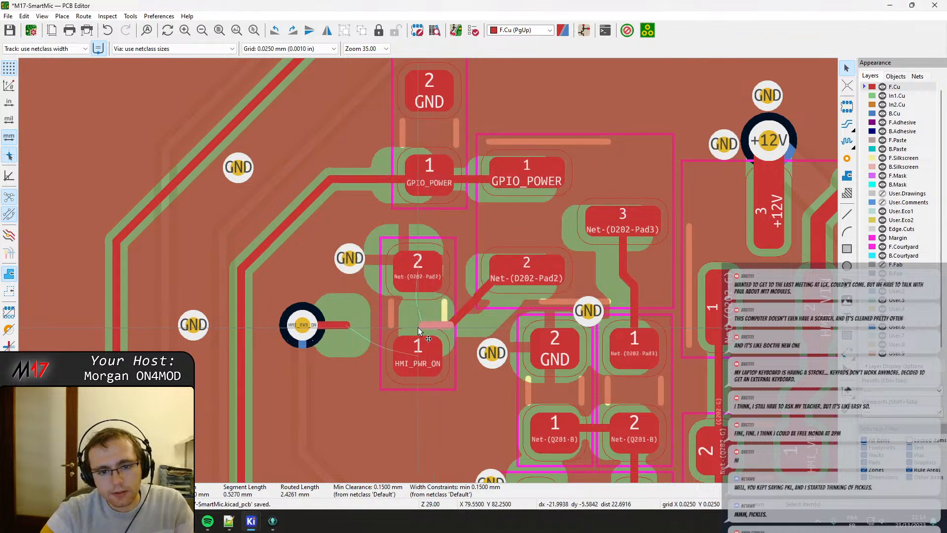
pyautogui.moveTo(421, 325); pyautogui.dragTo(463, 270)
pyautogui.click(420, 285)
pyautogui.moveTo(481, 281); pyautogui.dragTo(424, 269, button='middle')
# Shift the HMI_PWR_ON and GPIO_POWER resistors slightly right so the two are vertically aligned beside D202.
pyautogui.click(360, 265)
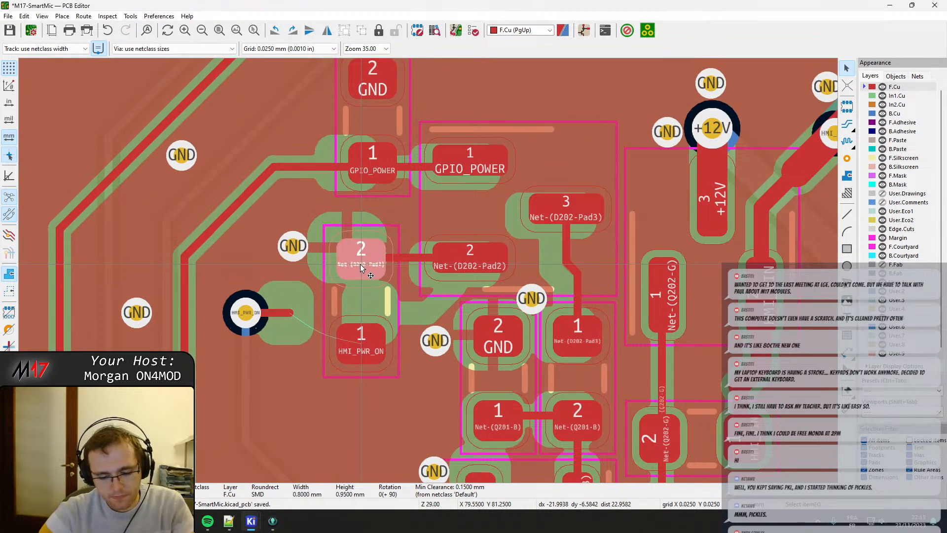
pyautogui.moveTo(360, 267); pyautogui.dragTo(377, 263)
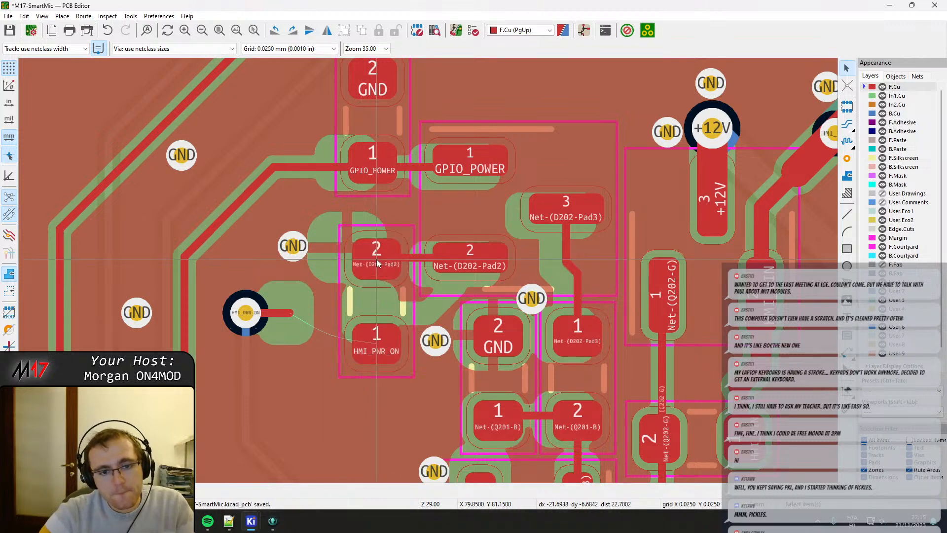
pyautogui.scroll(3, 377, 259)
pyautogui.scroll(-3, 428, 270)
pyautogui.moveTo(475, 198); pyautogui.dragTo(450, 262, button='middle')
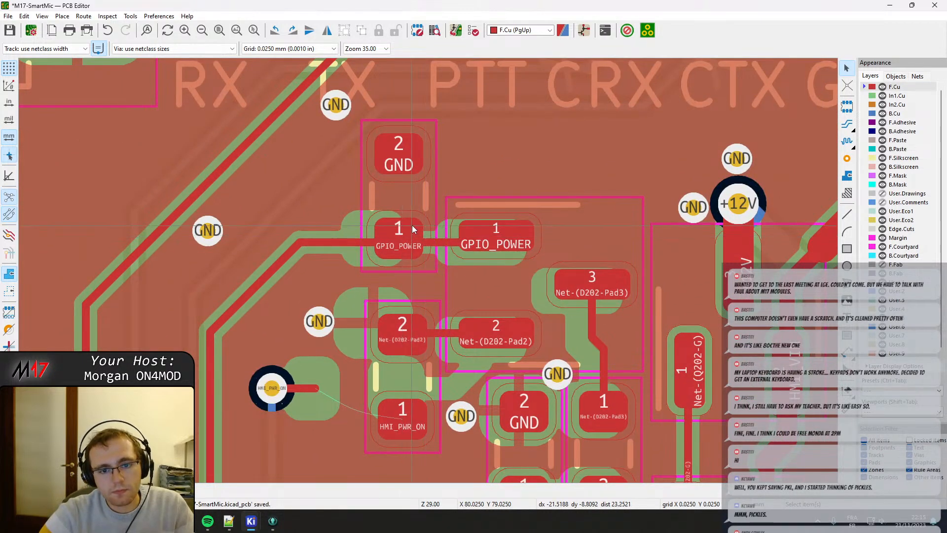
pyautogui.moveTo(412, 224); pyautogui.dragTo(402, 238)
pyautogui.scroll(1, 402, 239)
pyautogui.scroll(-3, 428, 271)
# Move the HMI_PWR_ON via level with the resistor's pad 1, delete the leftover track stub and route a track to the pad.
pyautogui.moveTo(401, 338); pyautogui.dragTo(419, 217, button='middle')
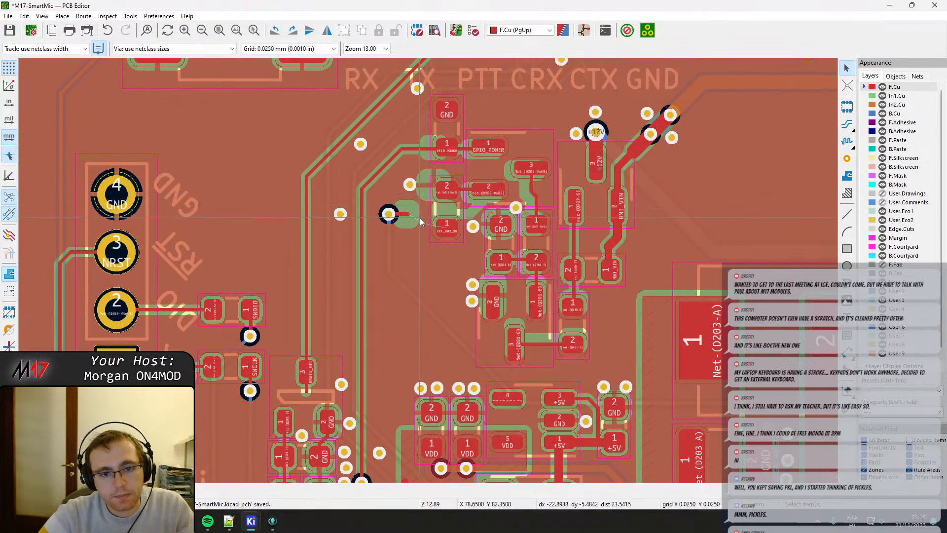
pyautogui.scroll(3, 419, 217)
pyautogui.moveTo(359, 264); pyautogui.dragTo(412, 290)
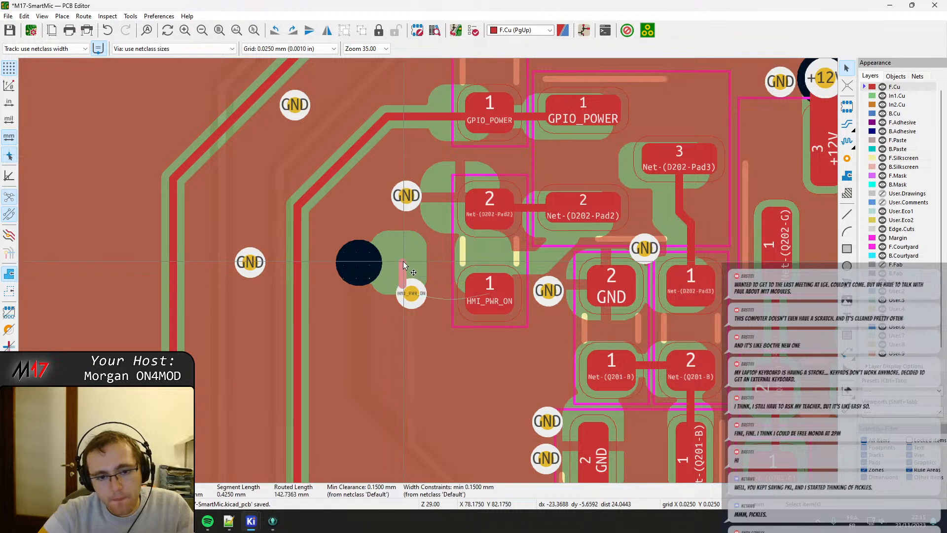
pyautogui.press('Delete')
pyautogui.press('x')
pyautogui.press('f')
# Move the HMI_PWR_ON via closer to the resistor's pad 1.
pyautogui.click(414, 294)
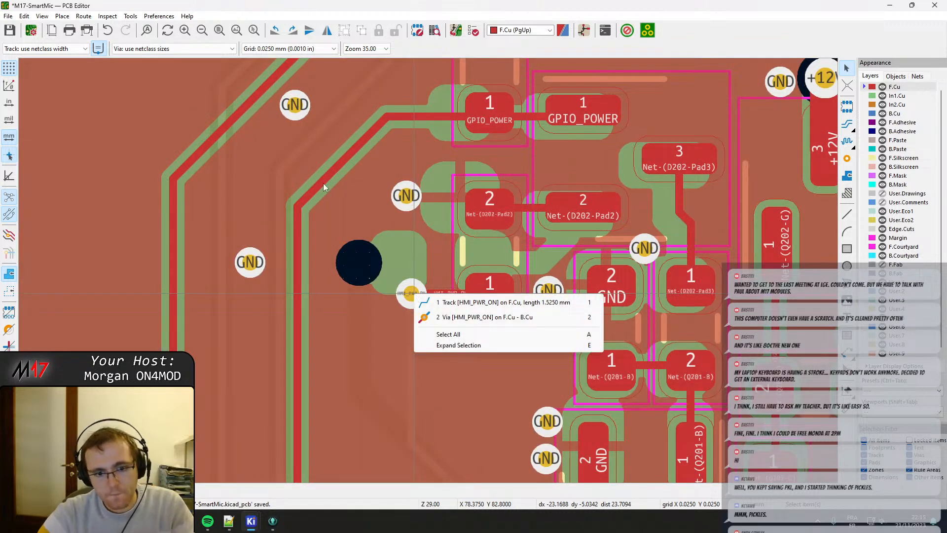
pyautogui.click(486, 320)
pyautogui.moveTo(413, 294); pyautogui.dragTo(434, 294)
# Move the GND via next to the HMI_PWR_ON resistor up beside the GND pad of the GPIO_POWER resistor.
pyautogui.scroll(-2, 437, 293)
pyautogui.moveTo(463, 301); pyautogui.dragTo(428, 270, button='middle')
pyautogui.scroll(1, 428, 271)
pyautogui.moveTo(421, 220); pyautogui.dragTo(365, 252, button='middle')
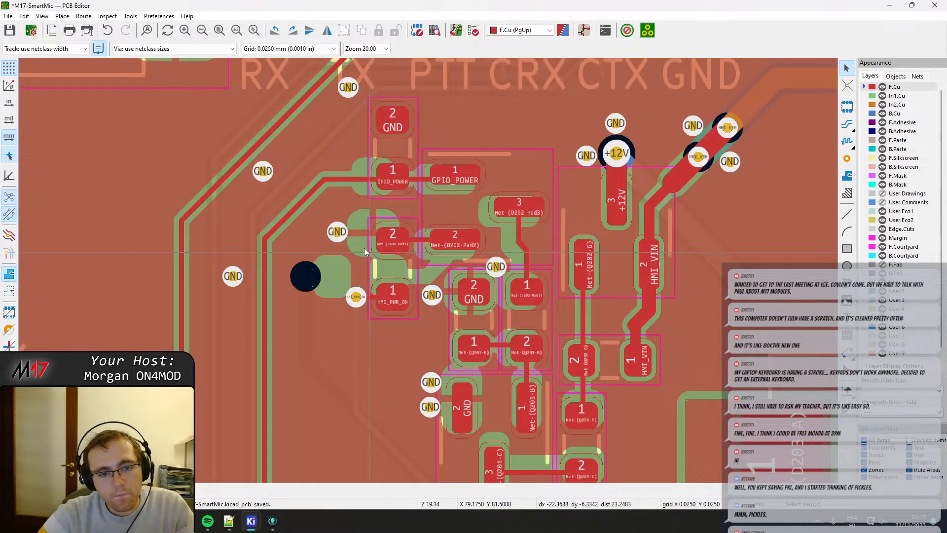
pyautogui.click(339, 232)
pyautogui.moveTo(338, 231); pyautogui.dragTo(358, 140)
pyautogui.doubleClick(348, 88)
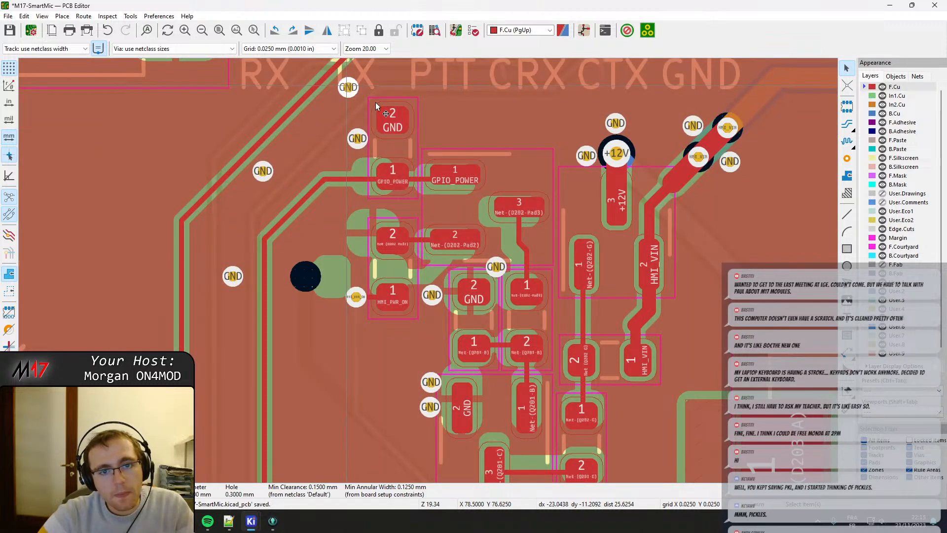
pyautogui.press('Escape')
# Add a GND via on the other side of the GPIO_POWER resistor's GND pad.
pyautogui.moveTo(449, 117); pyautogui.dragTo(415, 218, button='middle')
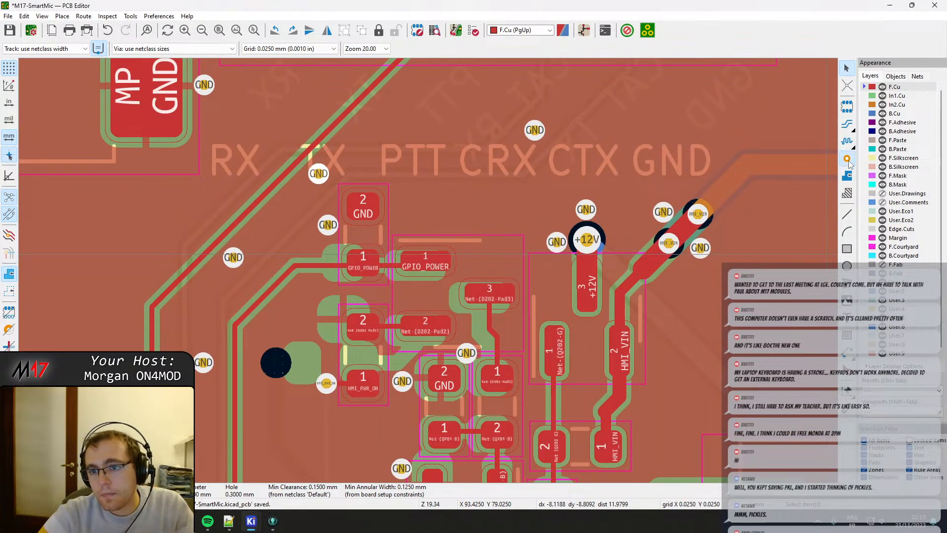
pyautogui.click(847, 158)
pyautogui.moveTo(399, 335); pyautogui.dragTo(412, 247, button='middle')
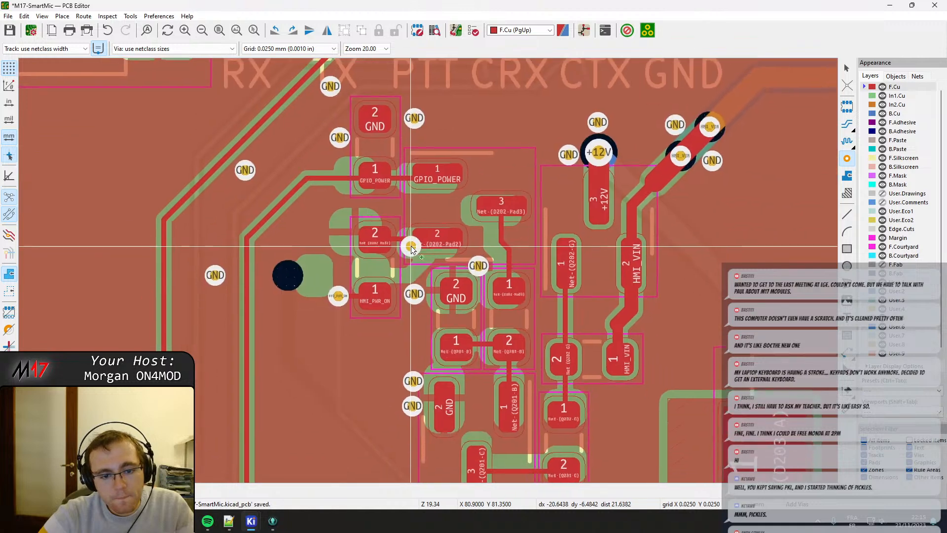
pyautogui.moveTo(444, 196); pyautogui.dragTo(429, 310, button='middle')
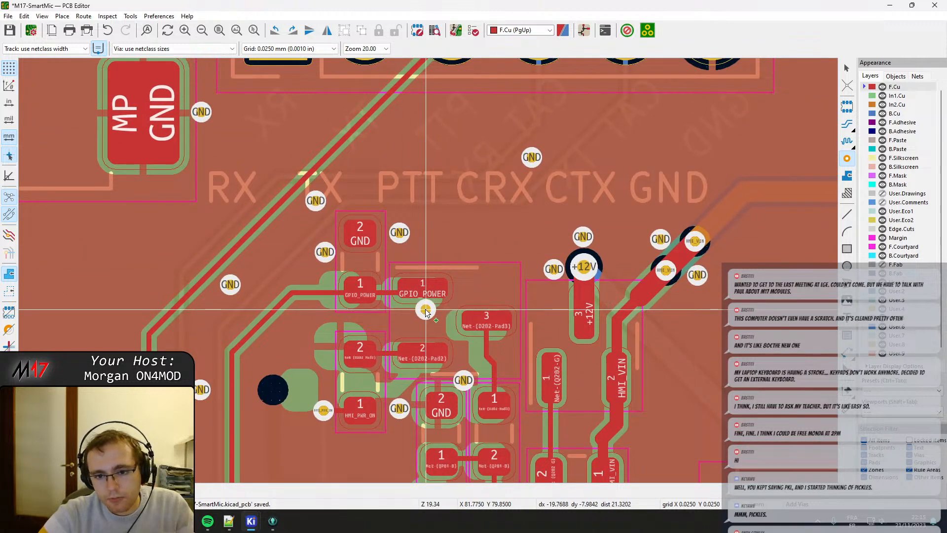
# Move the GND via beside the +12V via further out, shift the +12V via slightly away from pad 3, and refill all zones.
pyautogui.scroll(2, 582, 267)
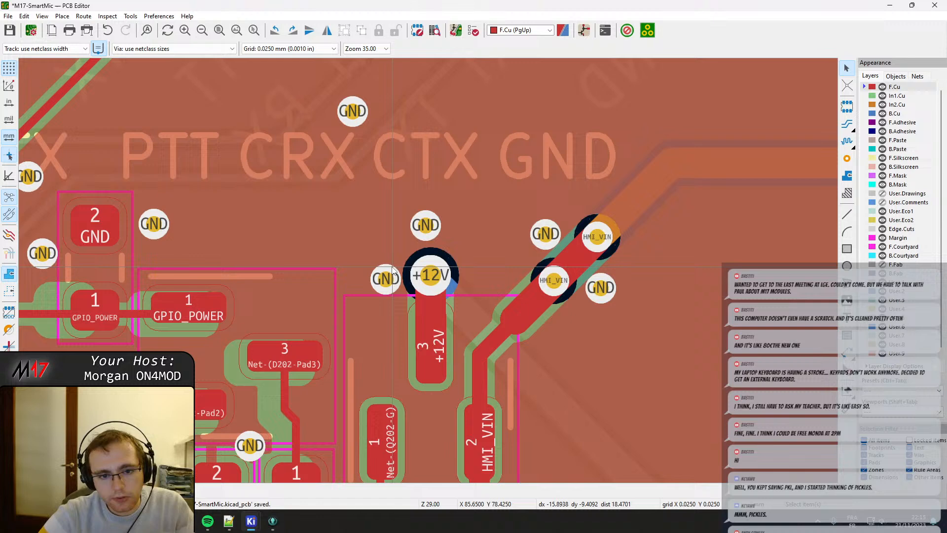
pyautogui.moveTo(387, 278); pyautogui.dragTo(374, 267)
pyautogui.moveTo(432, 277); pyautogui.dragTo(433, 267)
pyautogui.moveTo(555, 356); pyautogui.dragTo(499, 250, button='middle')
pyautogui.scroll(-2, 500, 254)
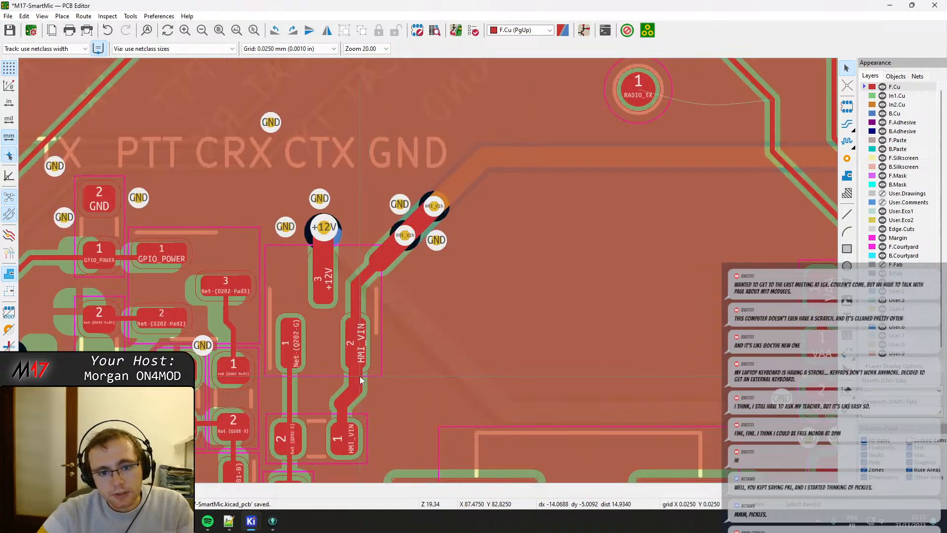
pyautogui.moveTo(359, 376); pyautogui.dragTo(412, 290, button='middle')
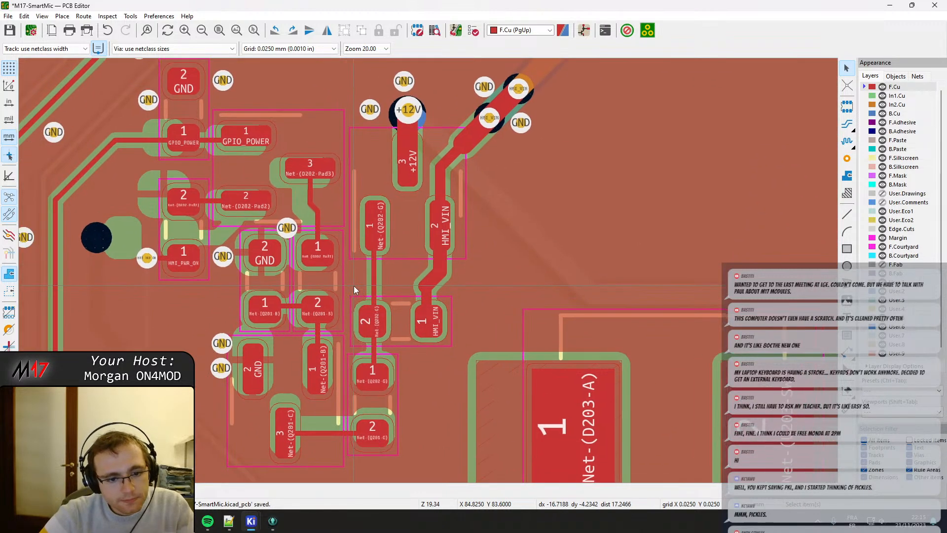
pyautogui.scroll(3, 358, 284)
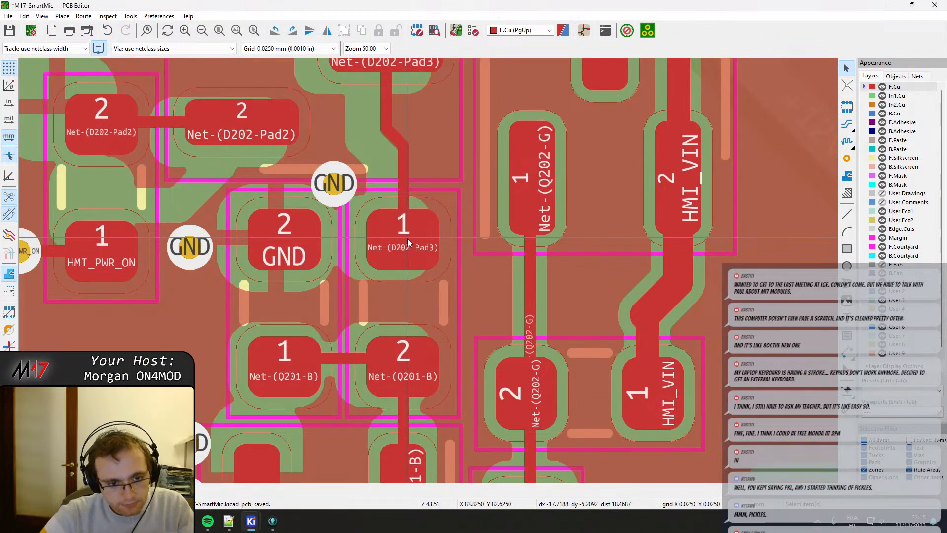
pyautogui.press('b')
# Move the GND via above the GND resistor pad up between the Net-(D202-Pad2) and Net-(D202-Pad3) pads.
pyautogui.moveTo(351, 224); pyautogui.dragTo(324, 312, button='middle')
pyautogui.click(308, 269)
pyautogui.press('d')
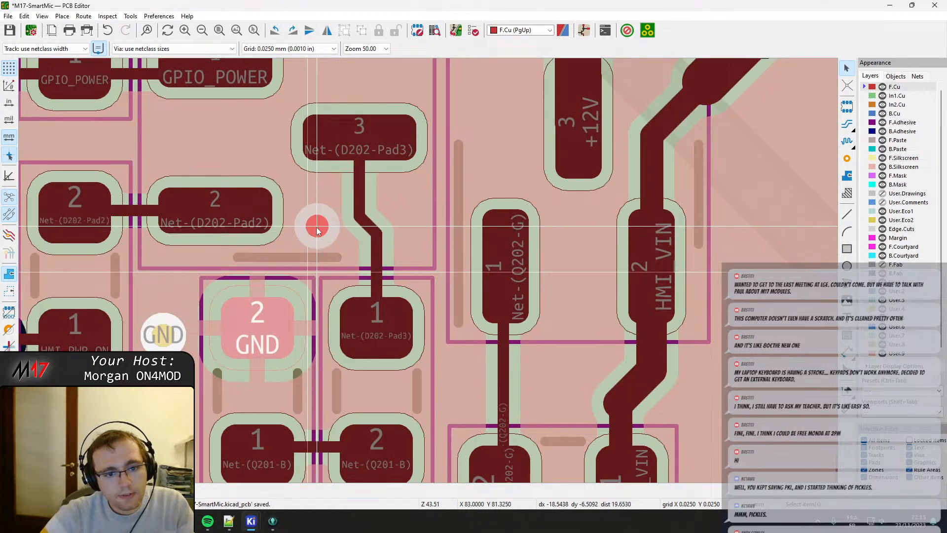
pyautogui.click(316, 226)
# Move the GND via between the HMI_PWR_ON pad and the resistor's GND pad 2 so it lines up with that GND pad.
pyautogui.moveTo(161, 329); pyautogui.dragTo(197, 294, button='middle')
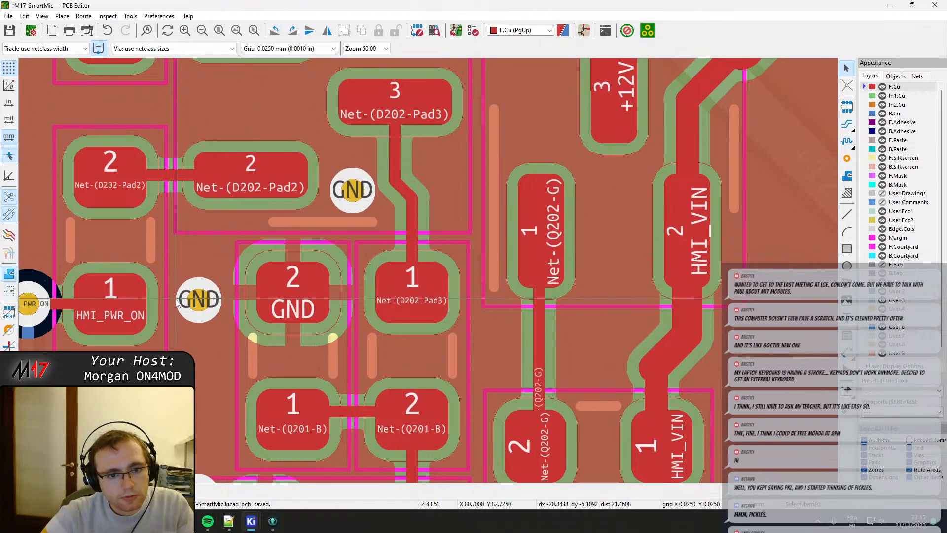
pyautogui.click(198, 291)
pyautogui.press('d')
pyautogui.click(205, 294)
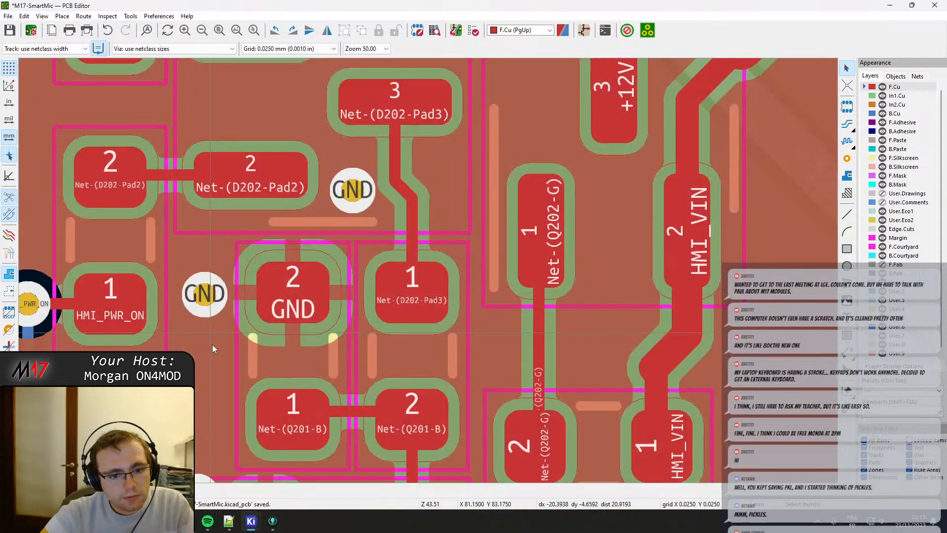
# Move both GND vias beside the transistor's GND pad 2 down so they sit evenly about the pad's centre.
pyautogui.moveTo(214, 354); pyautogui.dragTo(271, 166, button='middle')
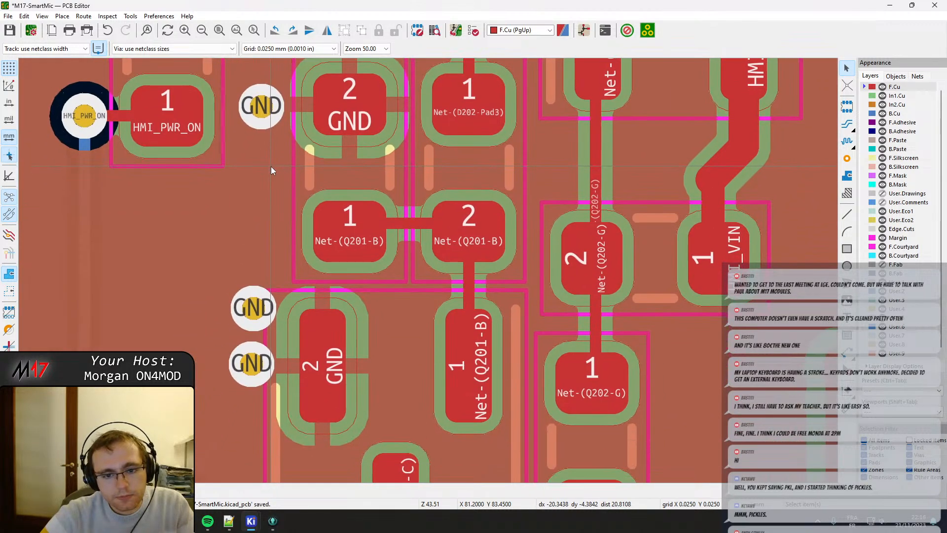
pyautogui.scroll(-2, 274, 187)
pyautogui.moveTo(431, 281); pyautogui.dragTo(394, 245, button='middle')
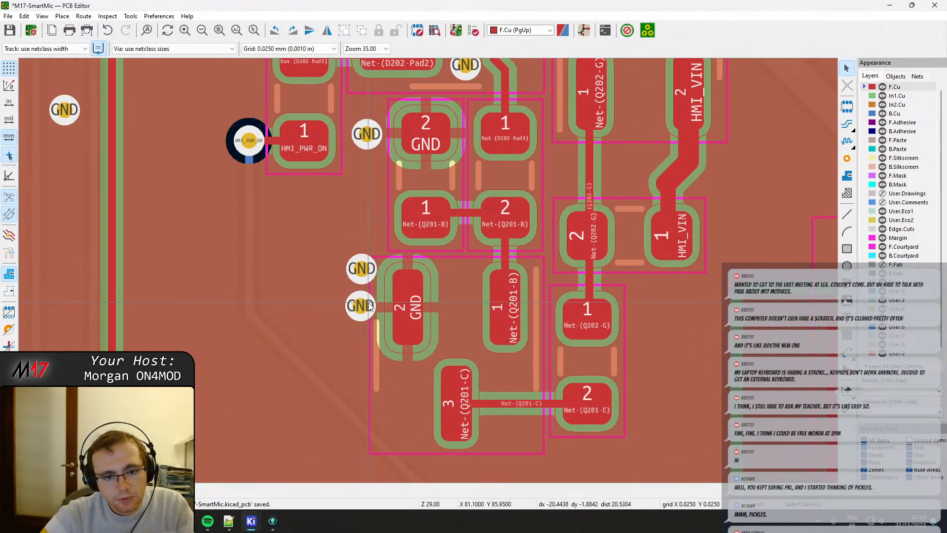
pyautogui.click(360, 305)
pyautogui.press('d')
pyautogui.click(355, 324)
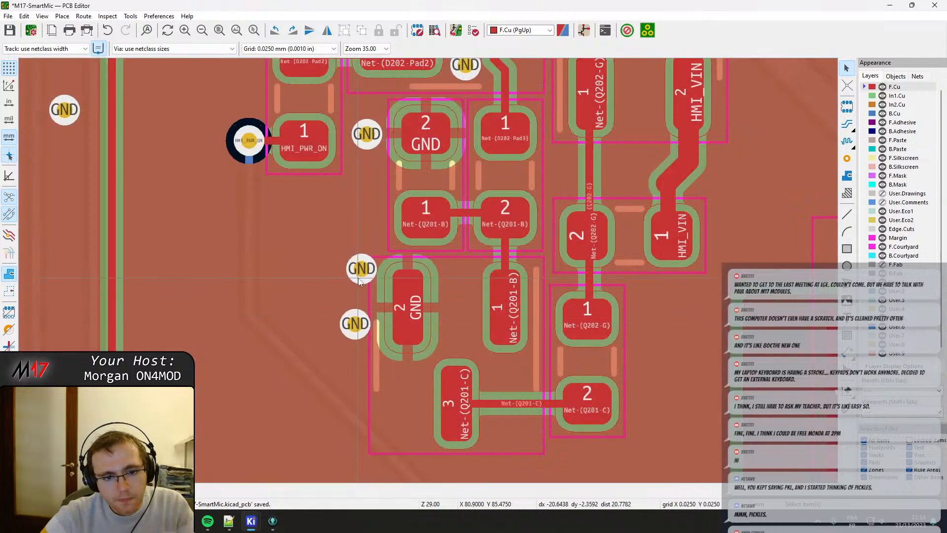
pyautogui.click(362, 270)
pyautogui.press('d')
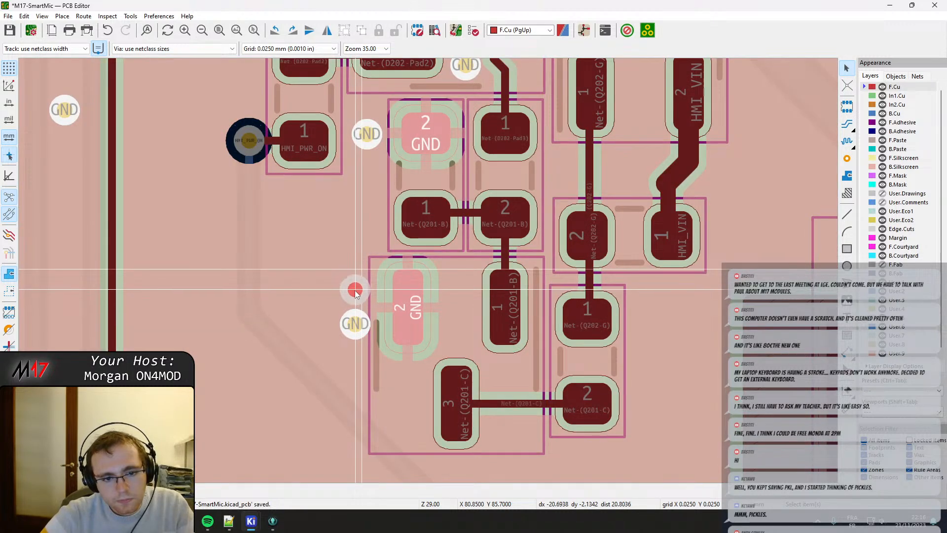
pyautogui.click(355, 288)
# Reshape the Net-(U203-BST) track to run diagonally from the capacitor's pad 1 to pad 1 of the six-pin converter.
pyautogui.moveTo(357, 268); pyautogui.dragTo(424, 360, button='middle')
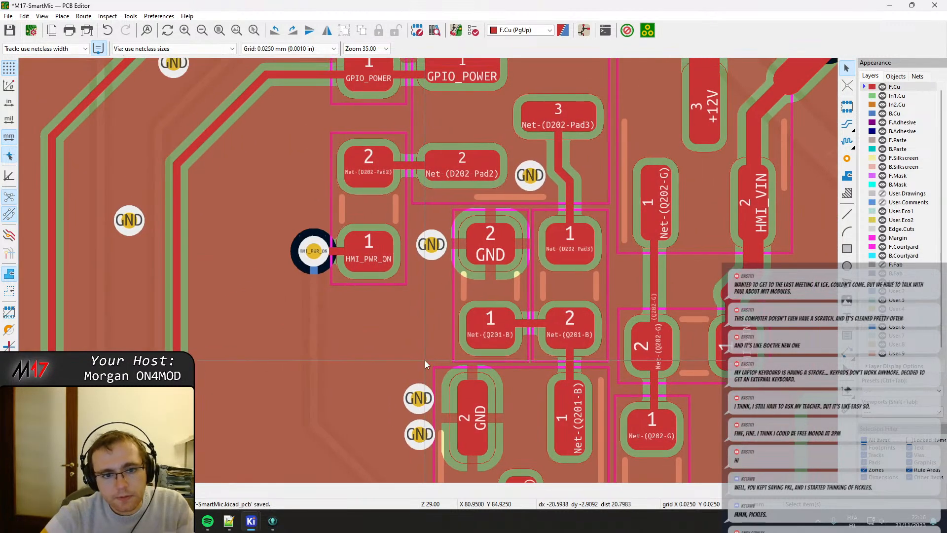
pyautogui.moveTo(417, 158); pyautogui.dragTo(375, 336, button='middle')
pyautogui.scroll(-2, 442, 272)
pyautogui.moveTo(591, 318); pyautogui.dragTo(384, 203, button='middle')
pyautogui.scroll(-1, 388, 357)
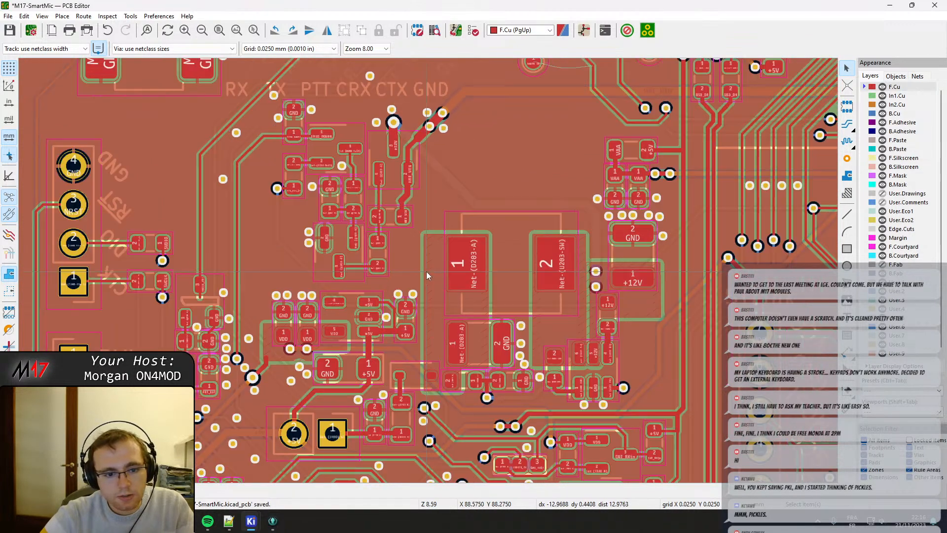
pyautogui.moveTo(378, 328); pyautogui.dragTo(395, 277, button='middle')
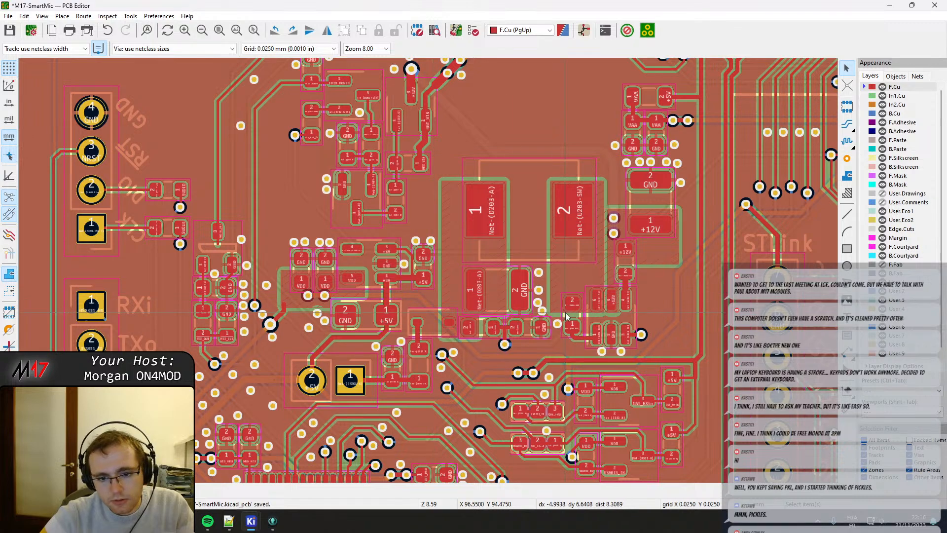
pyautogui.scroll(3, 607, 326)
pyautogui.scroll(-4, 301, 237)
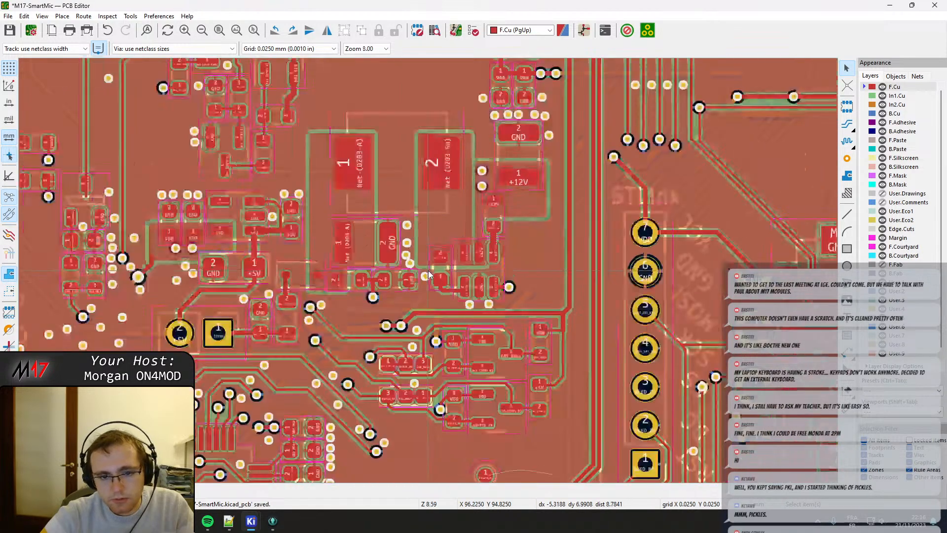
pyautogui.scroll(5, 359, 209)
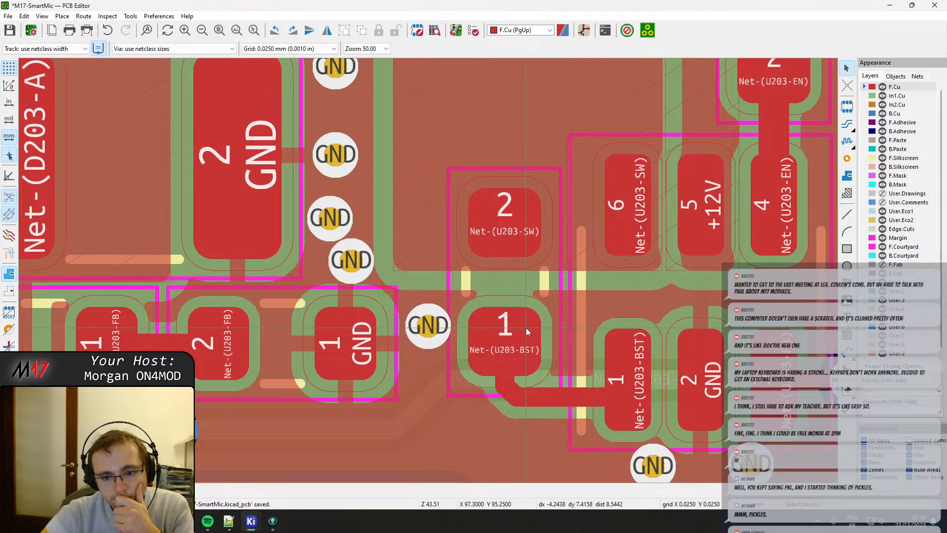
pyautogui.moveTo(526, 327); pyautogui.dragTo(472, 307, button='middle')
pyautogui.click(532, 371)
pyautogui.moveTo(556, 381); pyautogui.dragTo(528, 340)
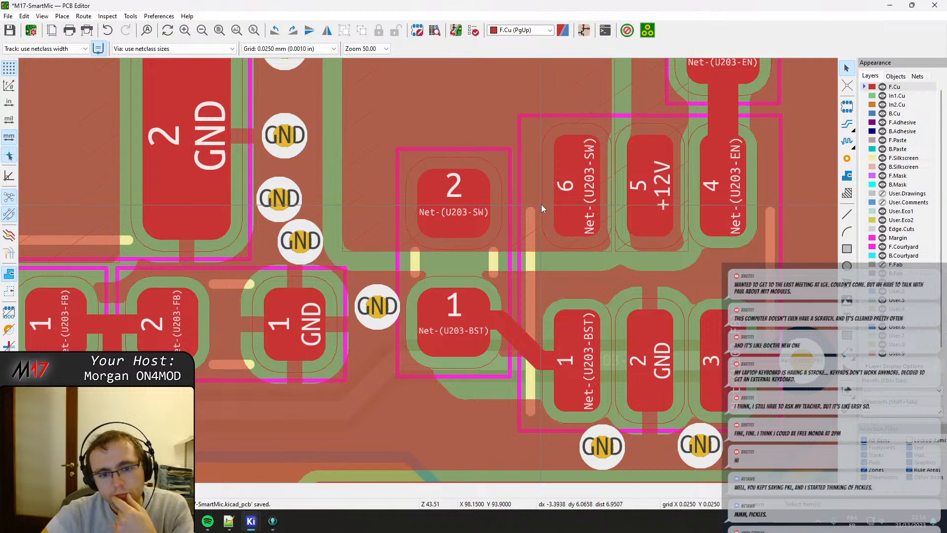
# Review the placement and routing around the converter and across the whole board, and save the board.
pyautogui.scroll(-3, 541, 204)
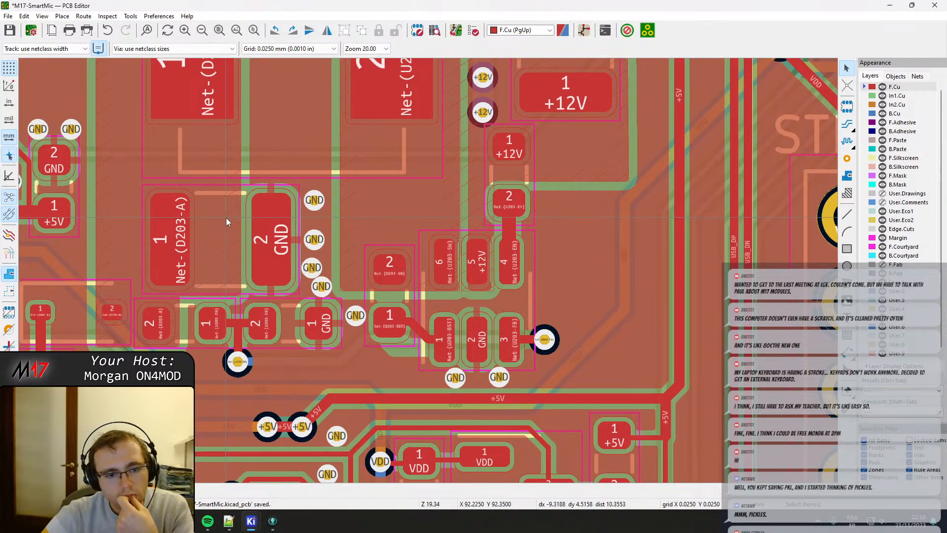
pyautogui.scroll(-3, 401, 243)
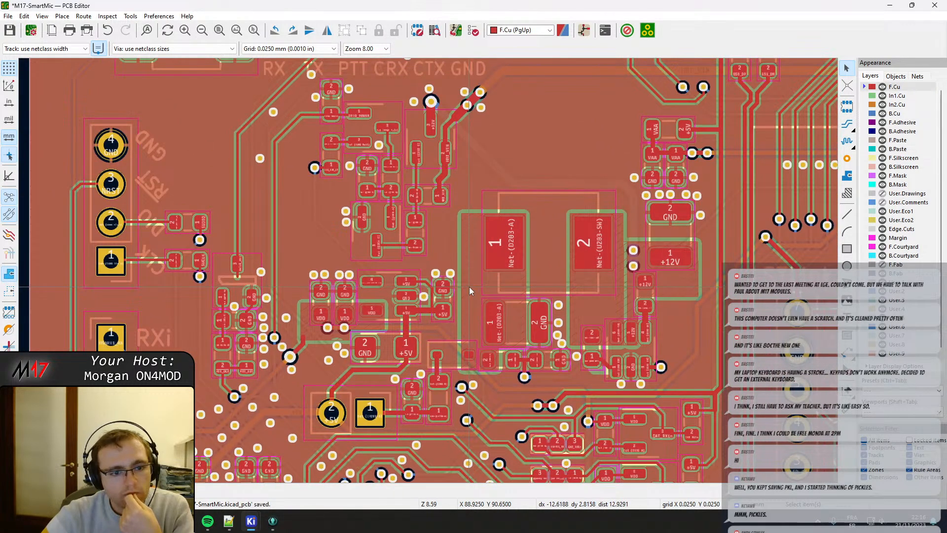
pyautogui.moveTo(629, 295); pyautogui.dragTo(566, 249, button='middle')
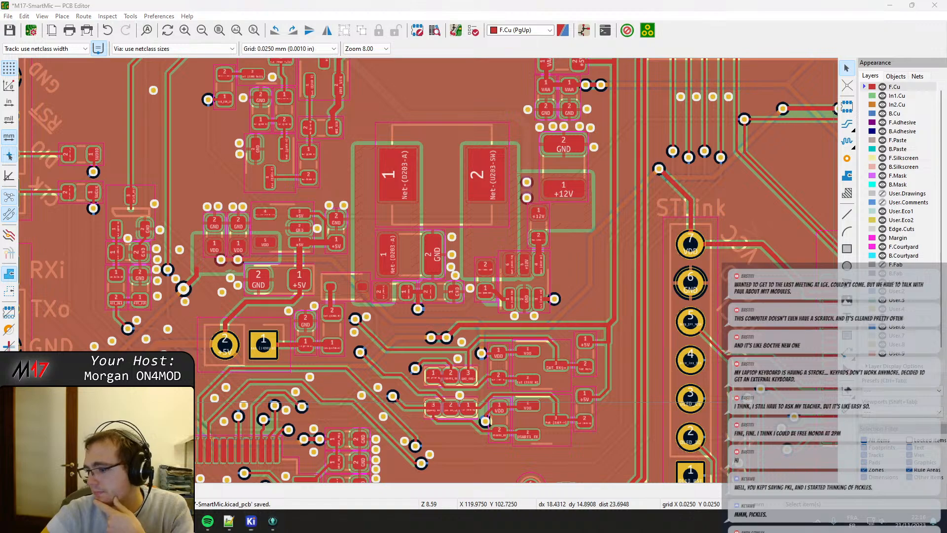
pyautogui.scroll(-3, 558, 276)
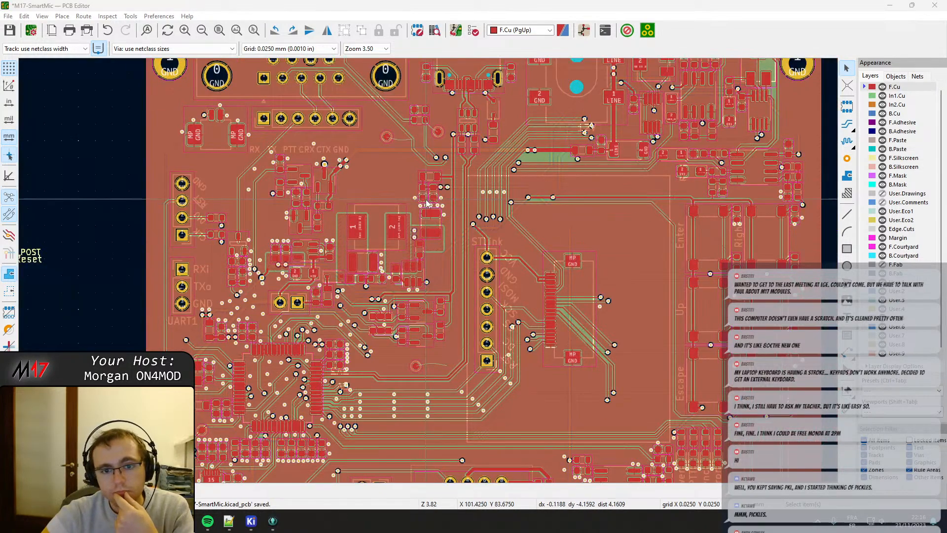
pyautogui.scroll(5, 458, 307)
pyautogui.moveTo(401, 390); pyautogui.dragTo(387, 258, button='middle')
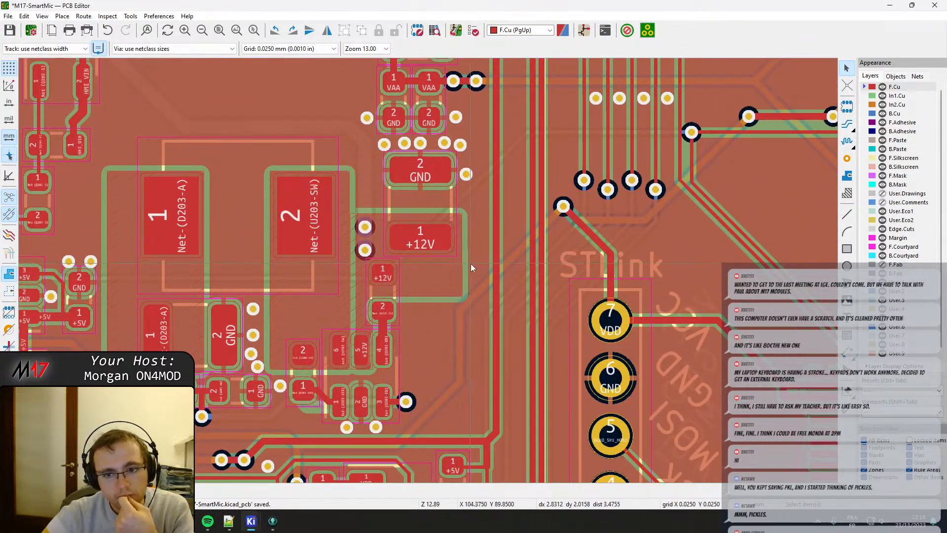
pyautogui.scroll(-4, 471, 267)
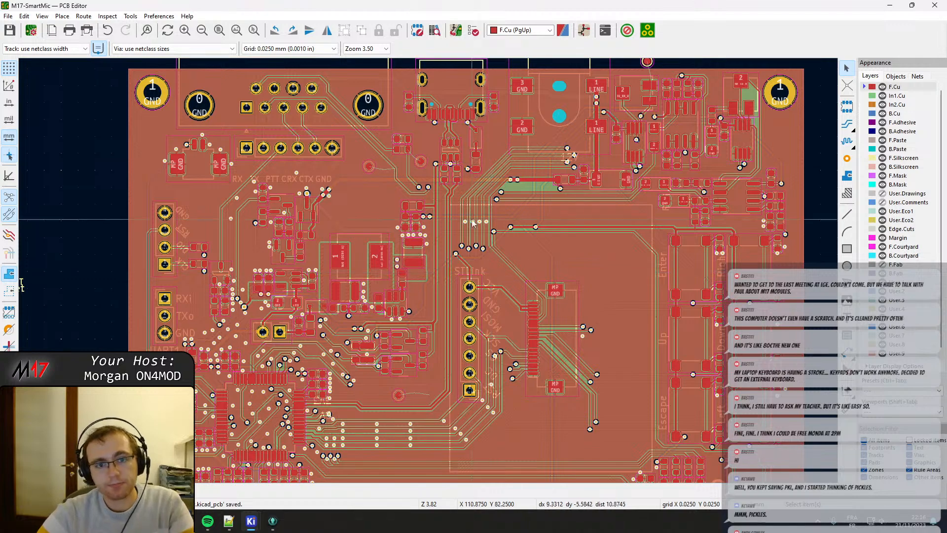
pyautogui.scroll(4, 428, 272)
pyautogui.scroll(-6, 428, 279)
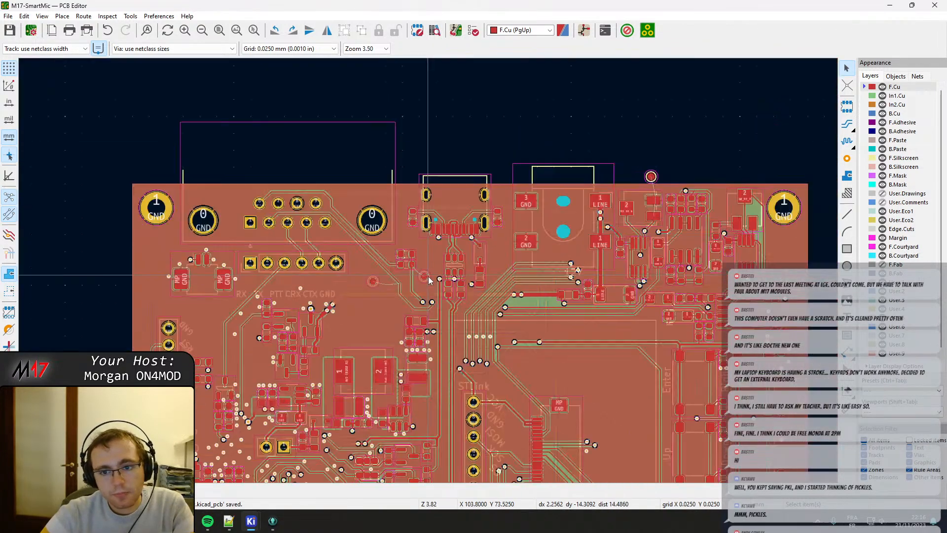
# Switch to the Schematic Editor's symbol fields table, sort it by footprint and look through the footprint assignments.
pyautogui.moveTo(248, 524)
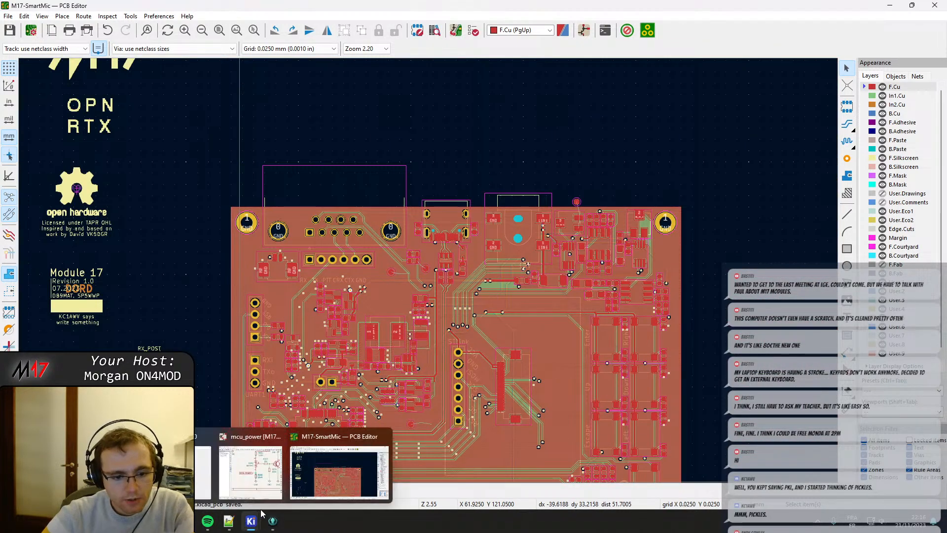
pyautogui.click(251, 464)
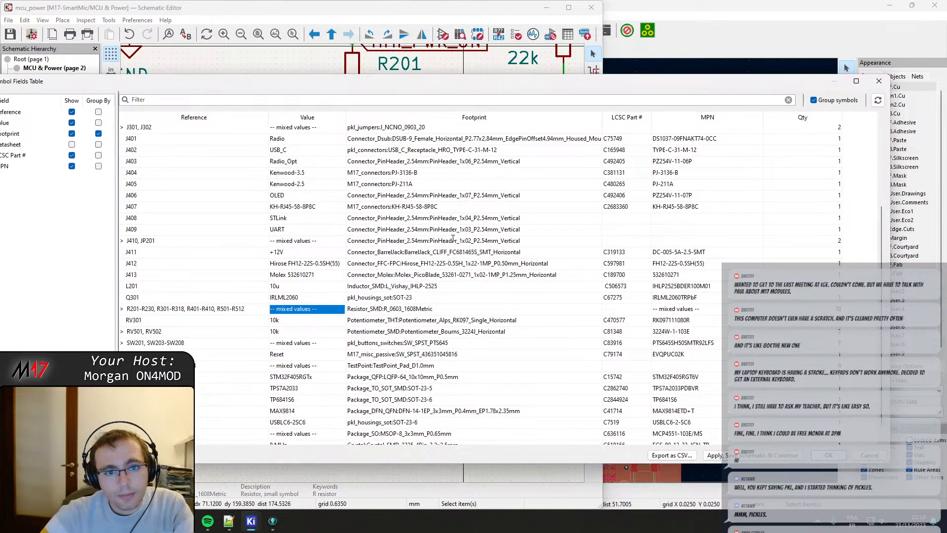
pyautogui.click(471, 117)
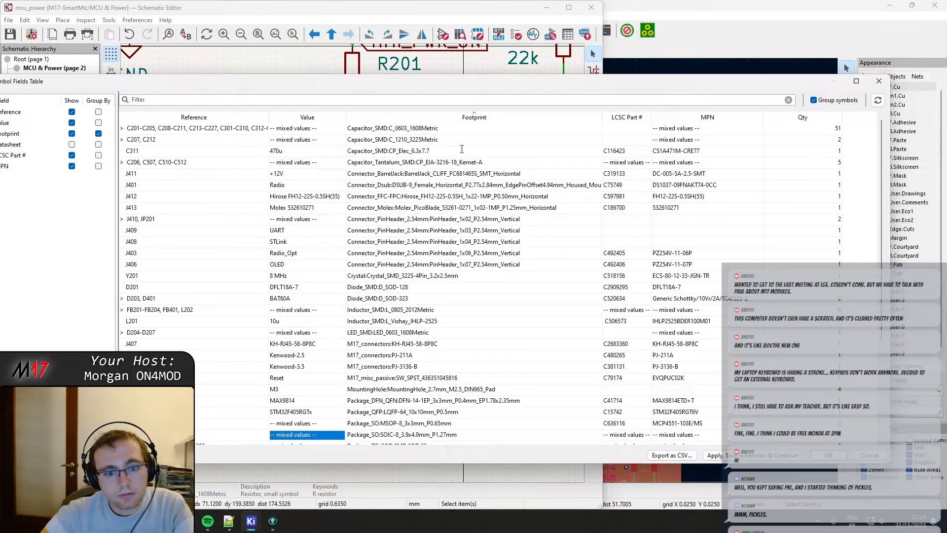
pyautogui.scroll(-4, 391, 321)
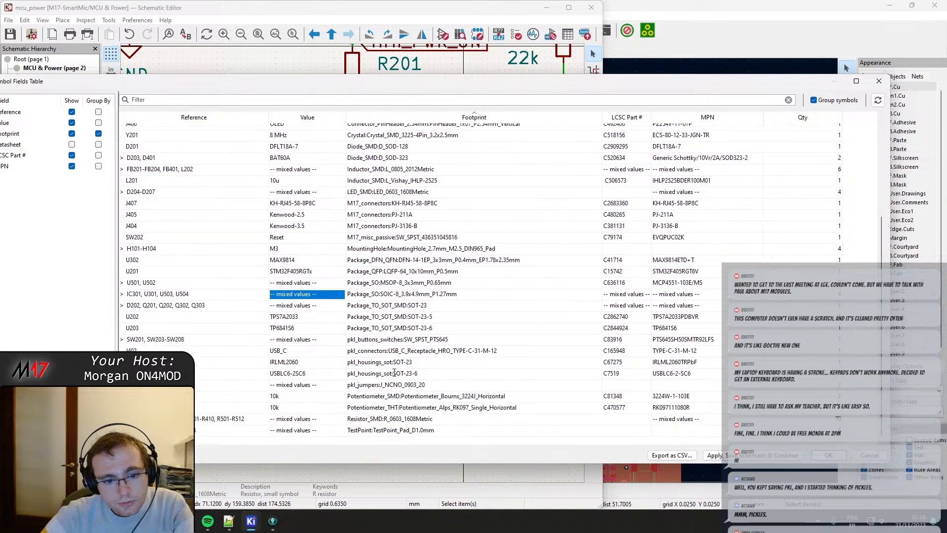
# Open the footprint browser for the SW201, SW203-SW208 group's SW_SPST_PTS645 footprint and filter the libraries by "swi".
pyautogui.doubleClick(392, 341)
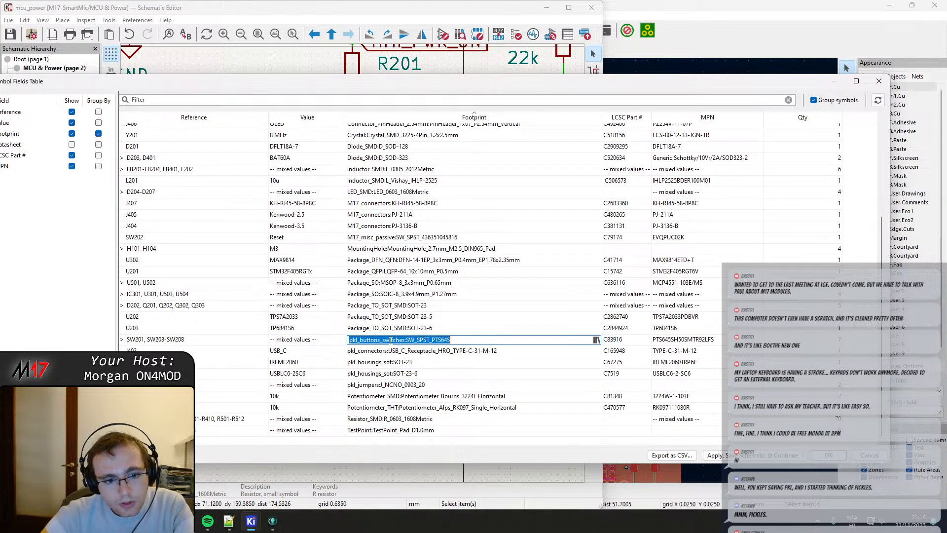
pyautogui.click(596, 340)
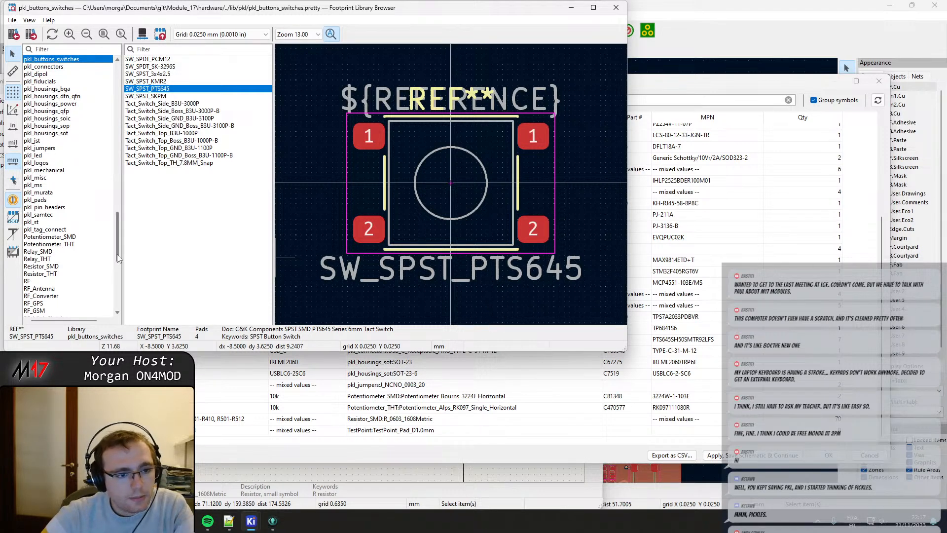
pyautogui.moveTo(118, 256); pyautogui.dragTo(116, 285)
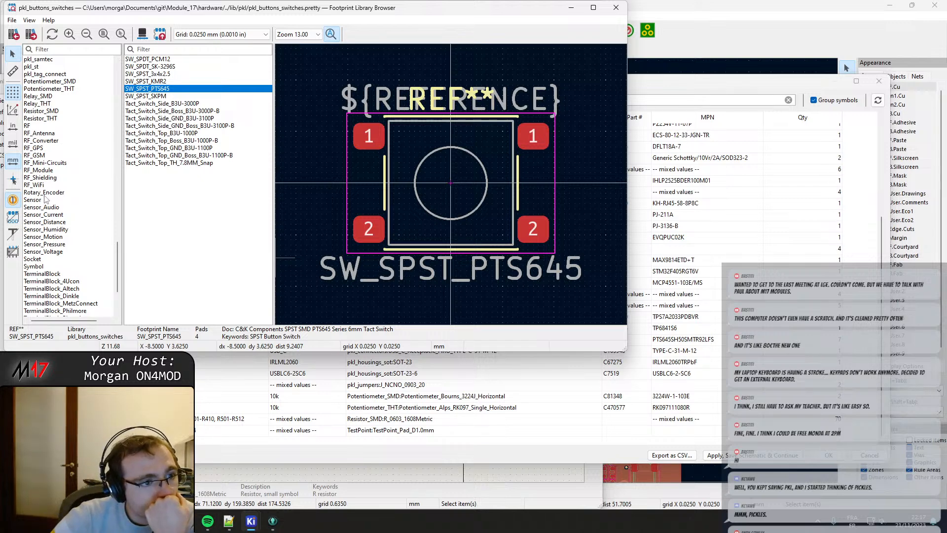
pyautogui.scroll(3, 45, 199)
pyautogui.scroll(6, 45, 198)
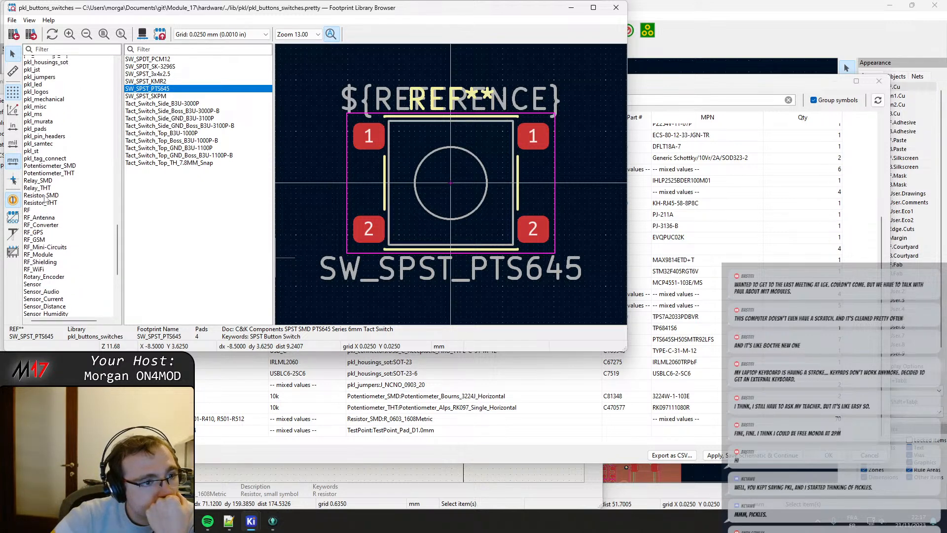
pyautogui.moveTo(118, 230); pyautogui.dragTo(112, 178)
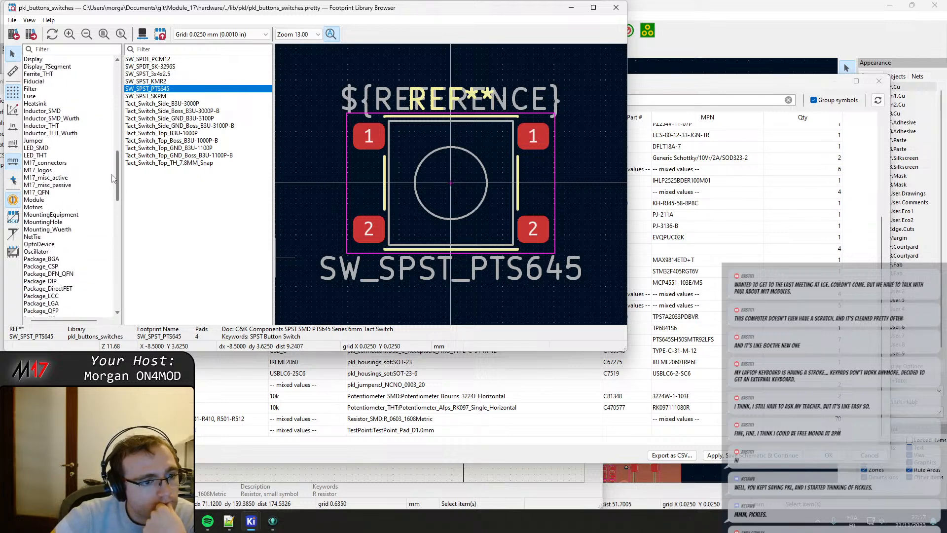
pyautogui.moveTo(112, 178); pyautogui.dragTo(117, 103)
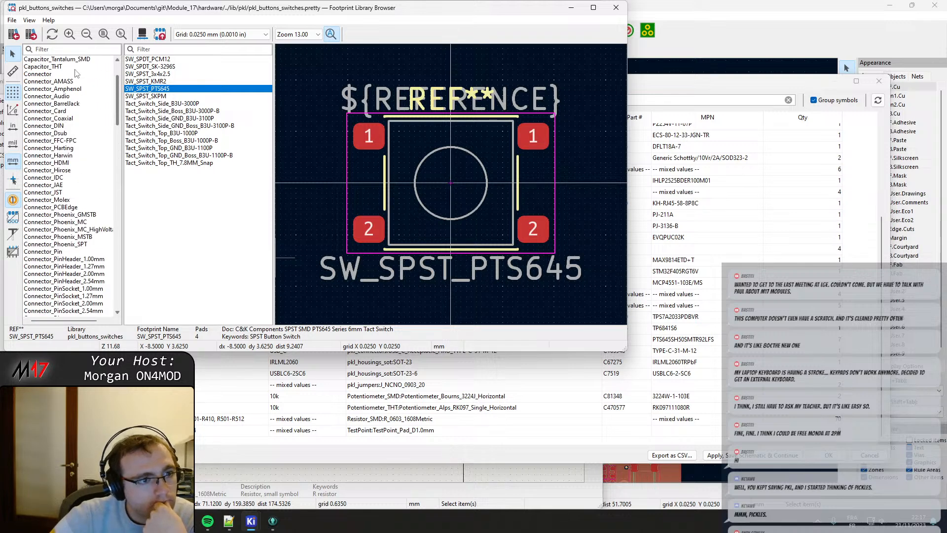
pyautogui.click(45, 50)
pyautogui.write('swi')
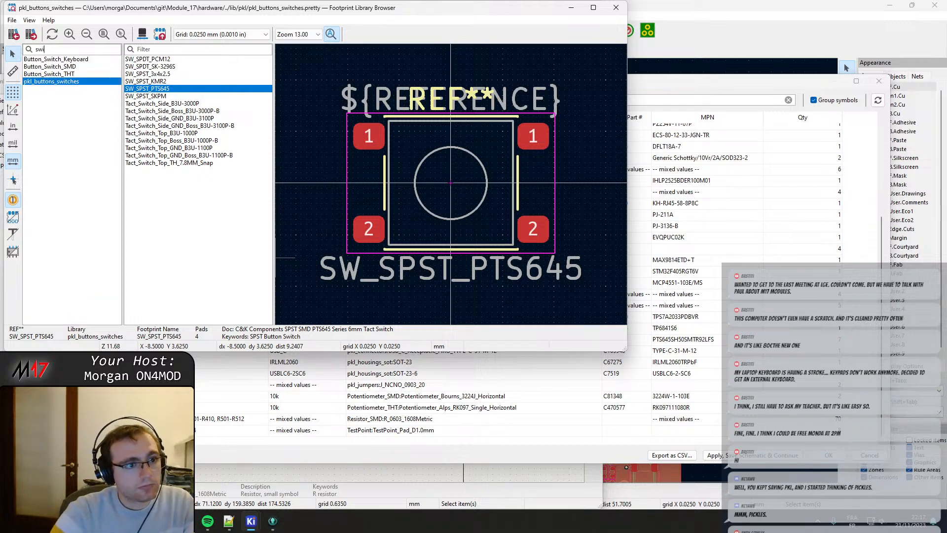
# Assign the Button_Switch_SMD library's SW_SPST_PTS645 footprint to the SW201, SW203-SW208 switches, apply the fields table and save the schematic.
pyautogui.click(63, 67)
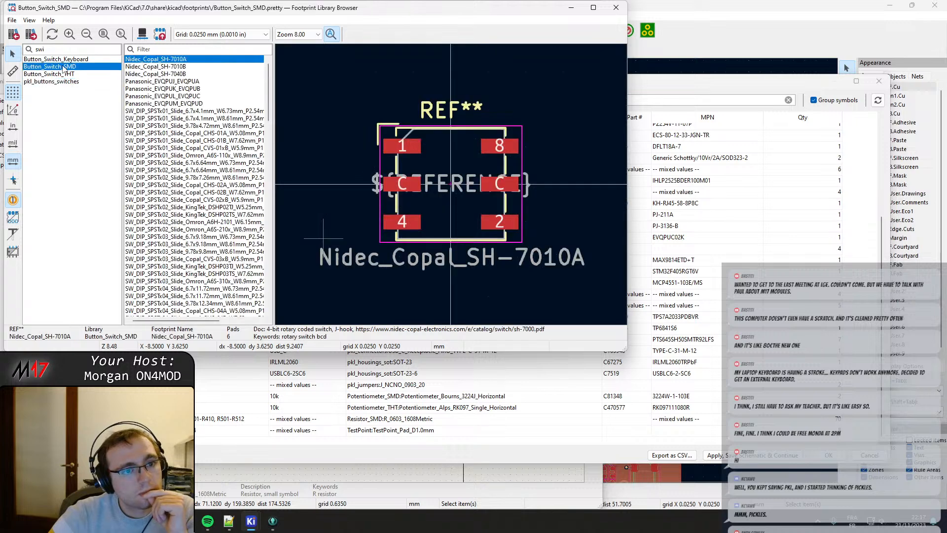
pyautogui.click(210, 49)
pyautogui.write('pts')
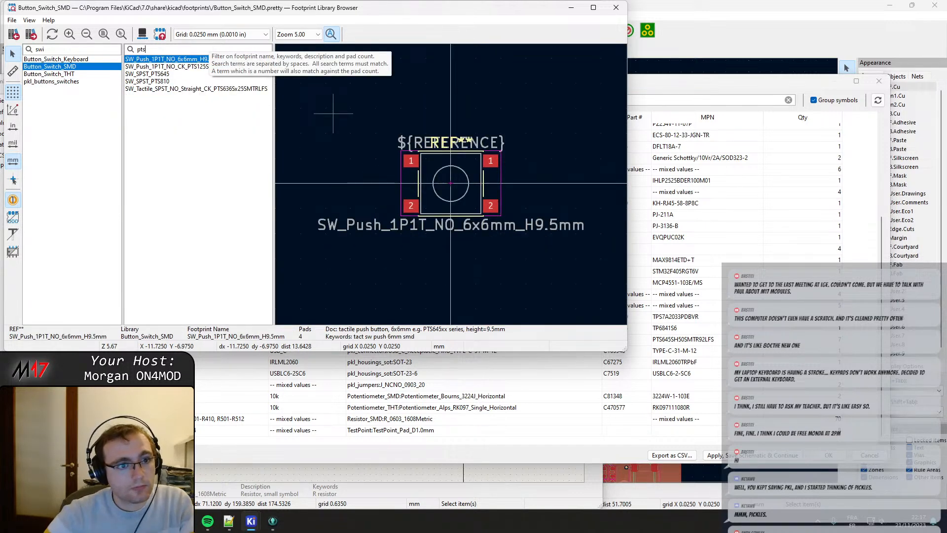
pyautogui.click(161, 74)
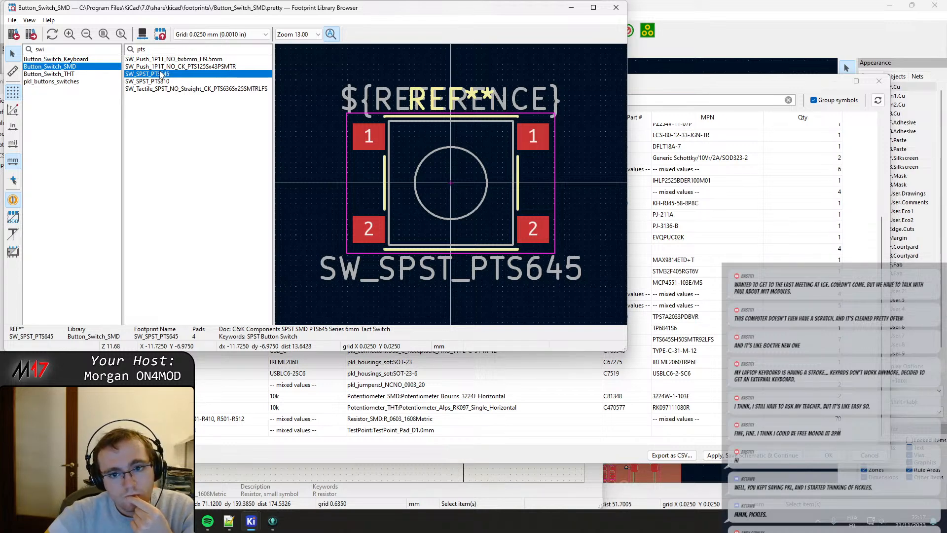
pyautogui.scroll(5, 357, 128)
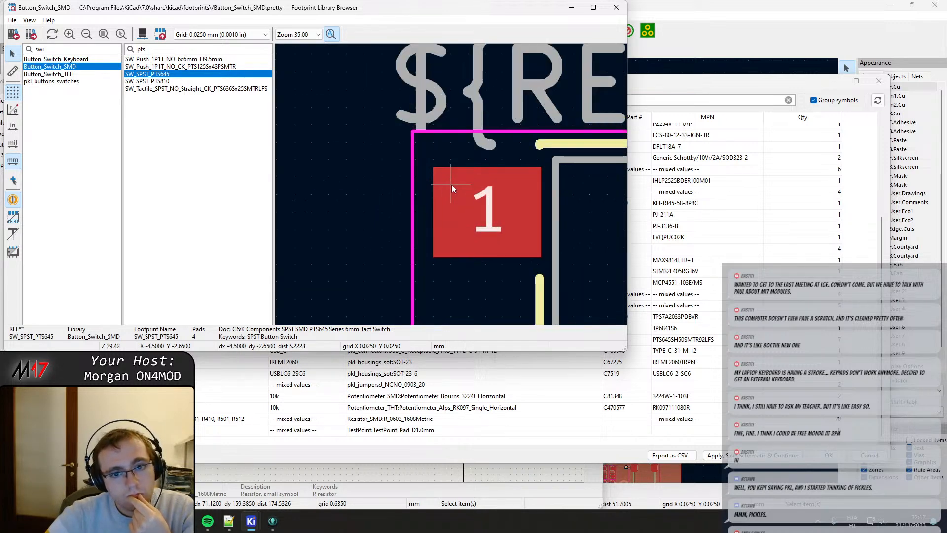
pyautogui.scroll(-3, 452, 185)
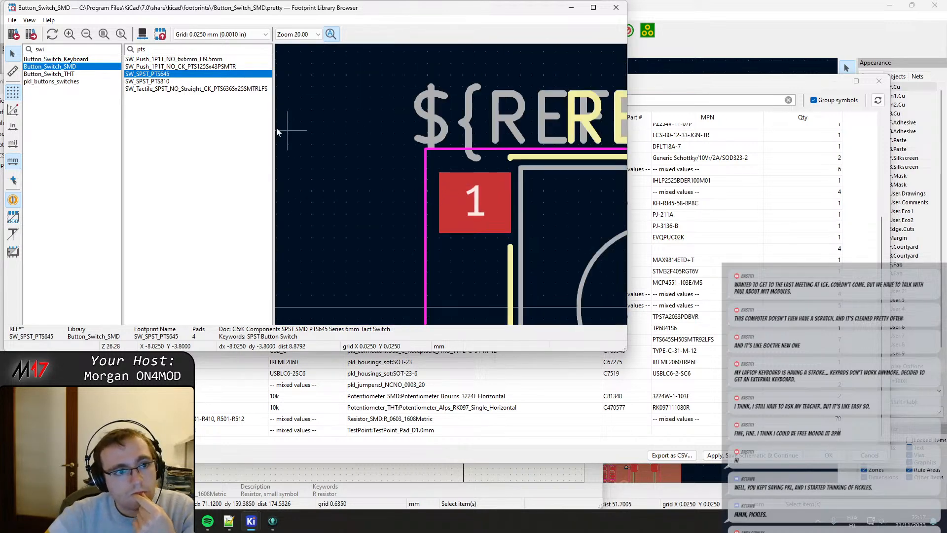
pyautogui.doubleClick(174, 74)
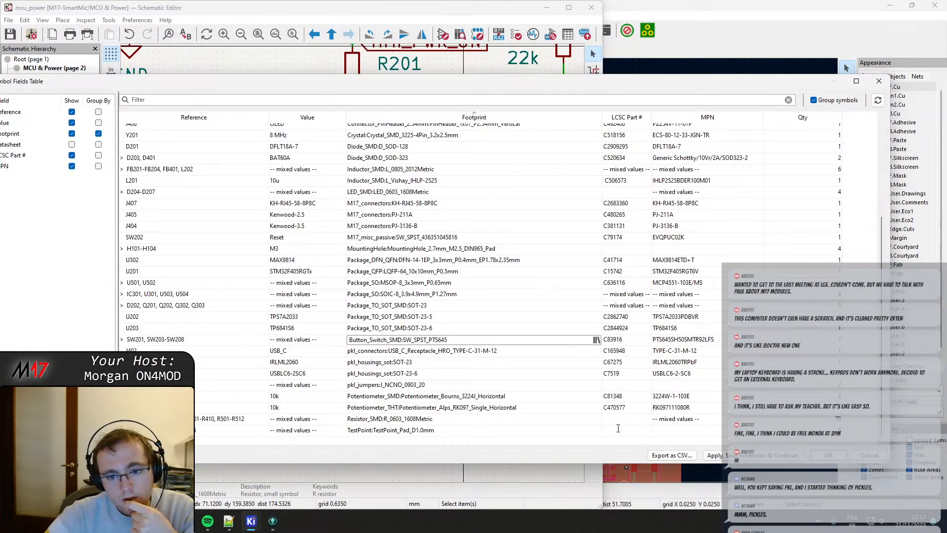
pyautogui.click(829, 455)
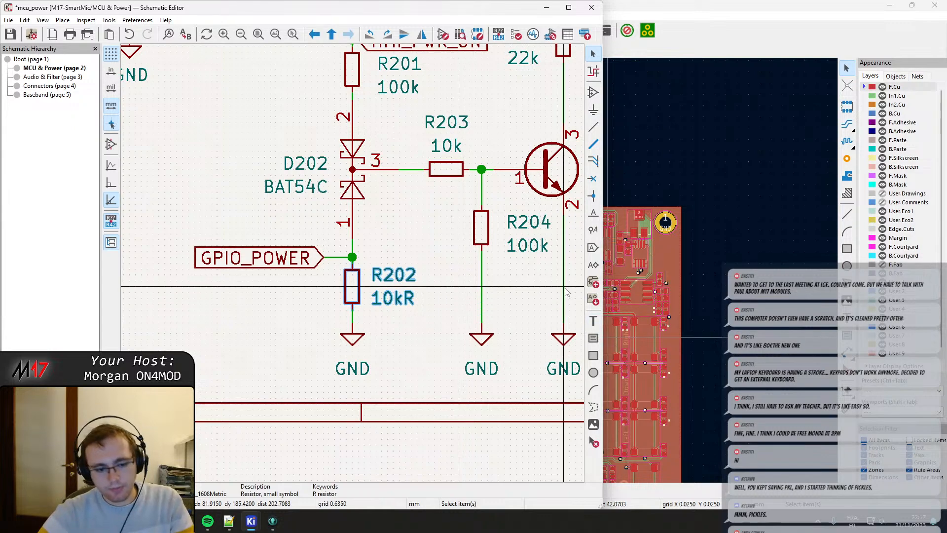
pyautogui.hotkey('ctrl', 's')
# Switch to the PCB Editor and update the PCB from the schematic, replacing the switch footprints with those specified in the schematic.
pyautogui.click(812, 5)
pyautogui.moveTo(617, 336); pyautogui.dragTo(537, 278, button='middle')
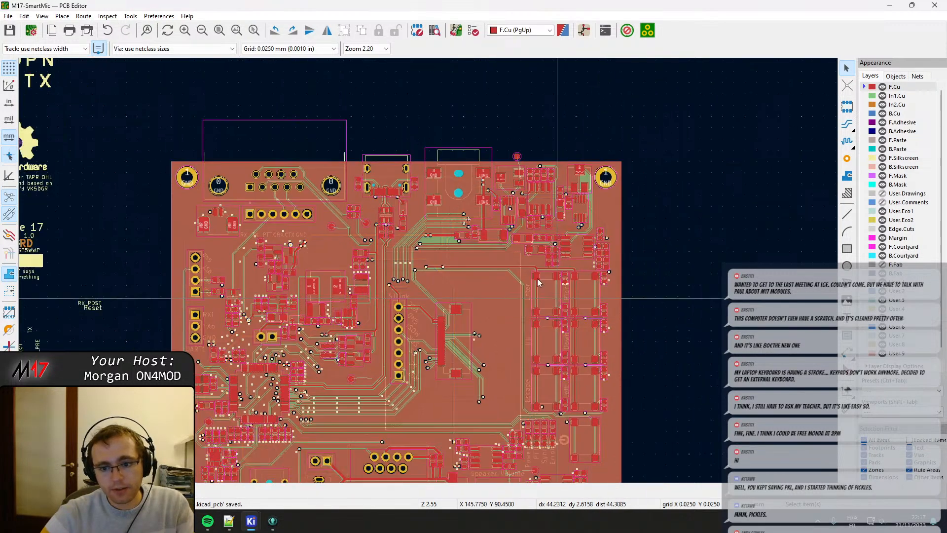
pyautogui.scroll(3, 558, 315)
pyautogui.scroll(3, 429, 289)
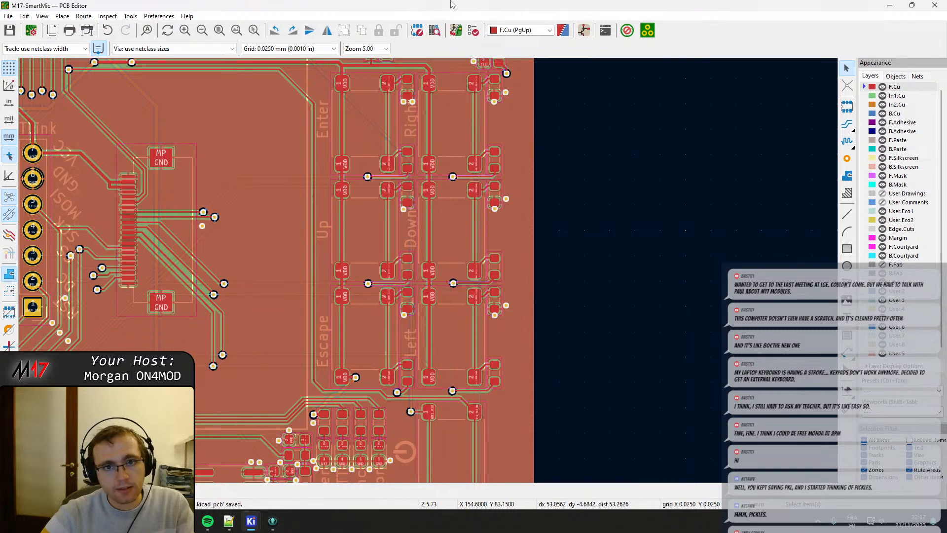
pyautogui.click(452, 35)
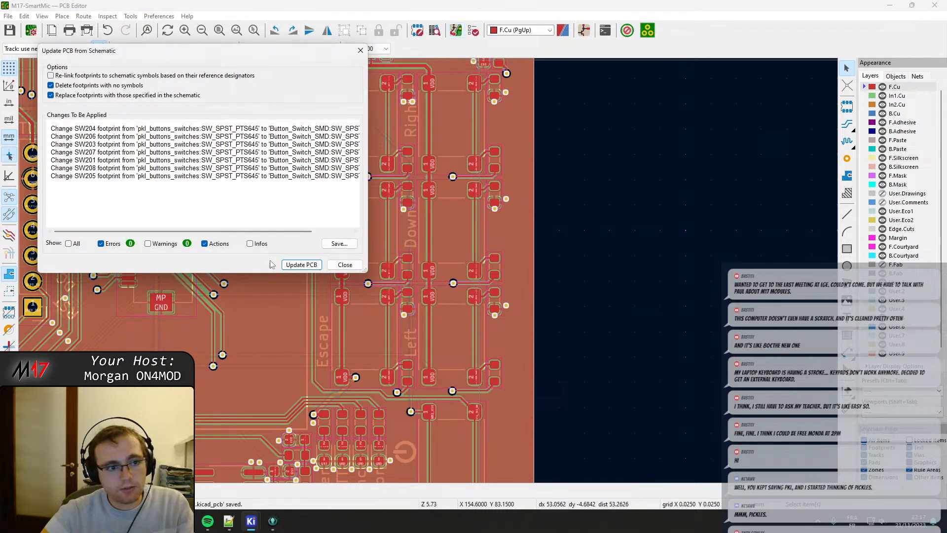
pyautogui.click(292, 266)
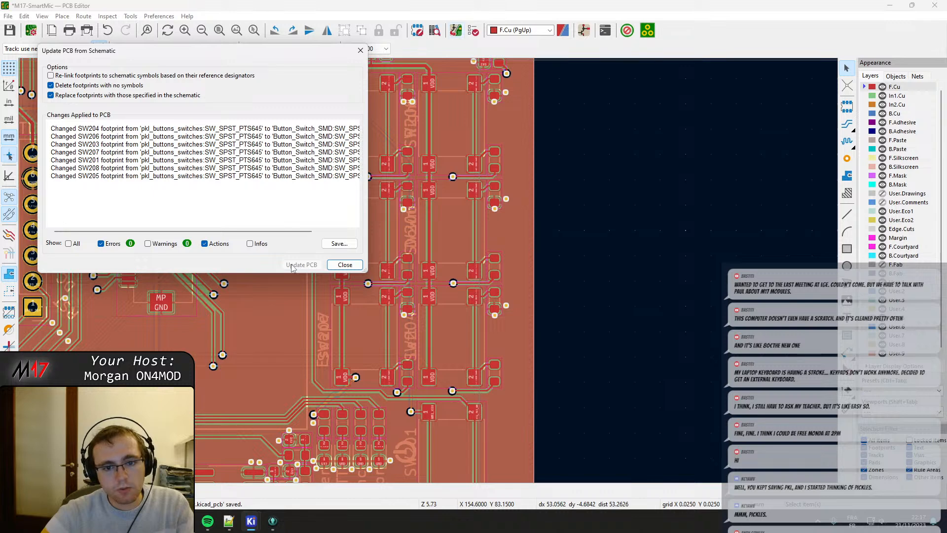
pyautogui.click(349, 269)
# Check the replaced switch footprints' pads and surrounding tracks, and refill all zones.
pyautogui.scroll(6, 429, 272)
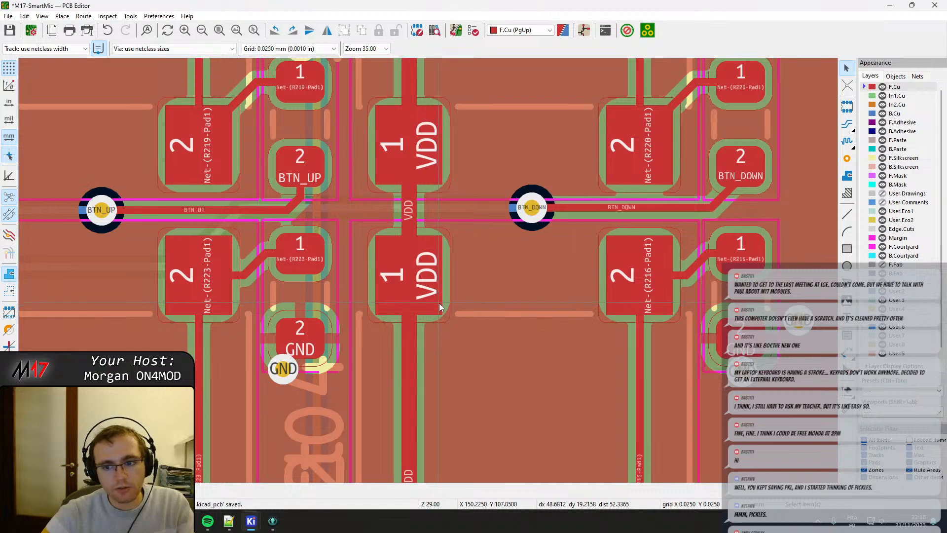
pyautogui.scroll(-6, 440, 307)
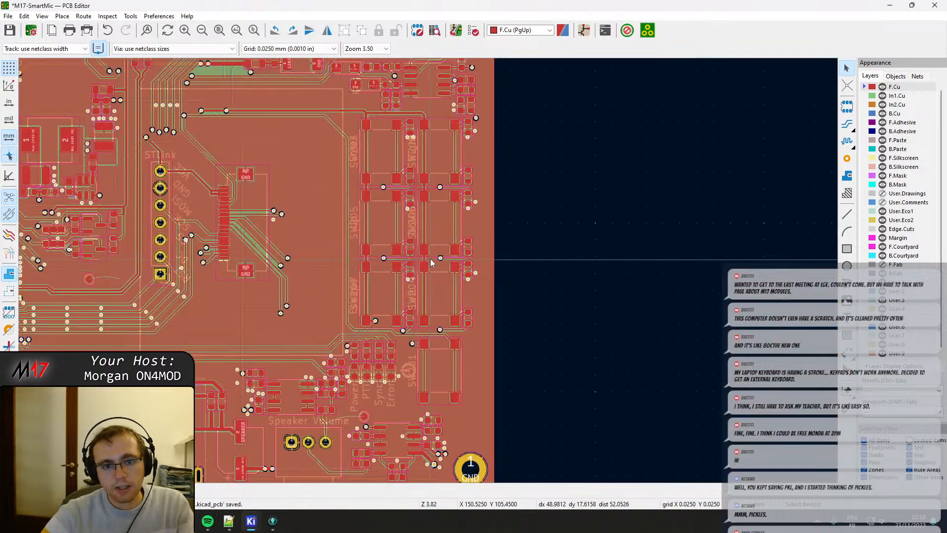
pyautogui.scroll(5, 428, 270)
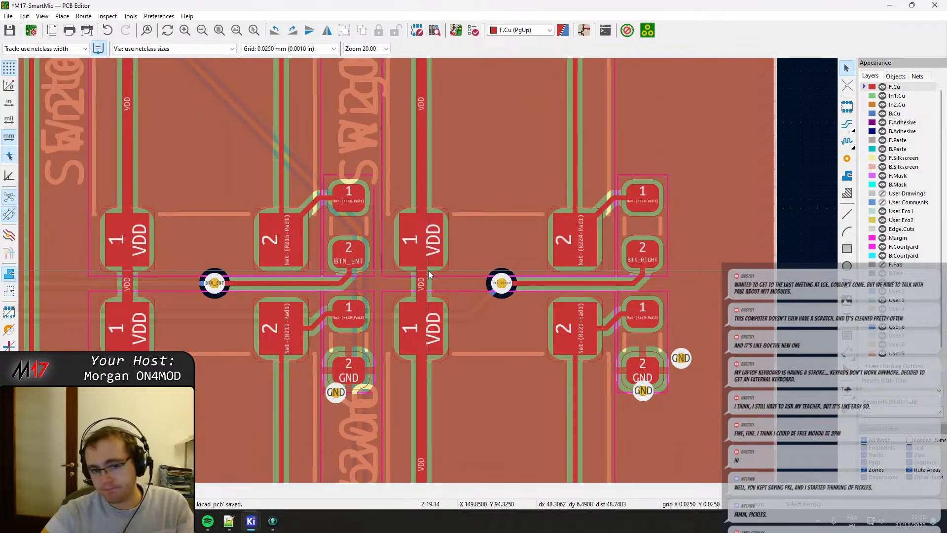
pyautogui.scroll(-2, 429, 270)
pyautogui.moveTo(410, 341); pyautogui.dragTo(401, 290, button='middle')
pyautogui.press('b')
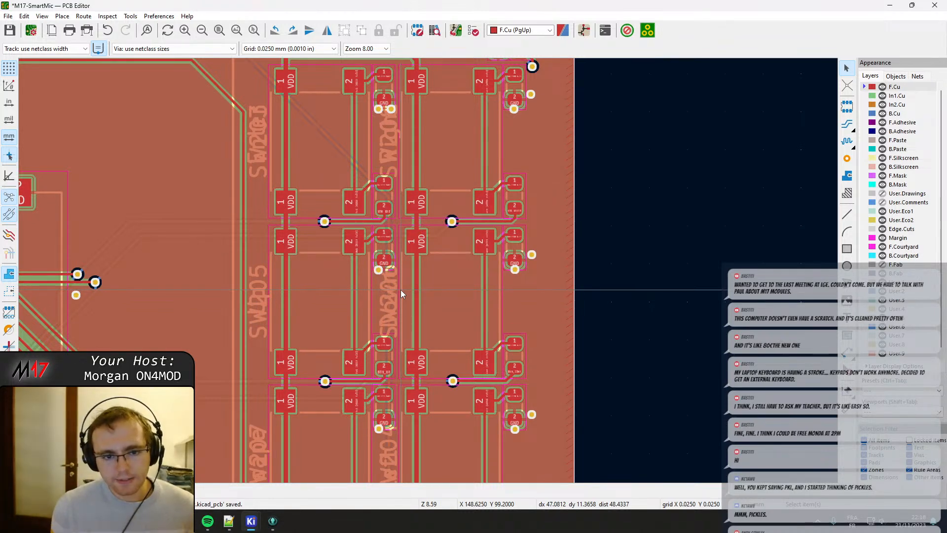
# Move the two GND vias beneath the GND pad of the Net-(R215-Pad1) component further from the pad, level with each other.
pyautogui.scroll(5, 399, 140)
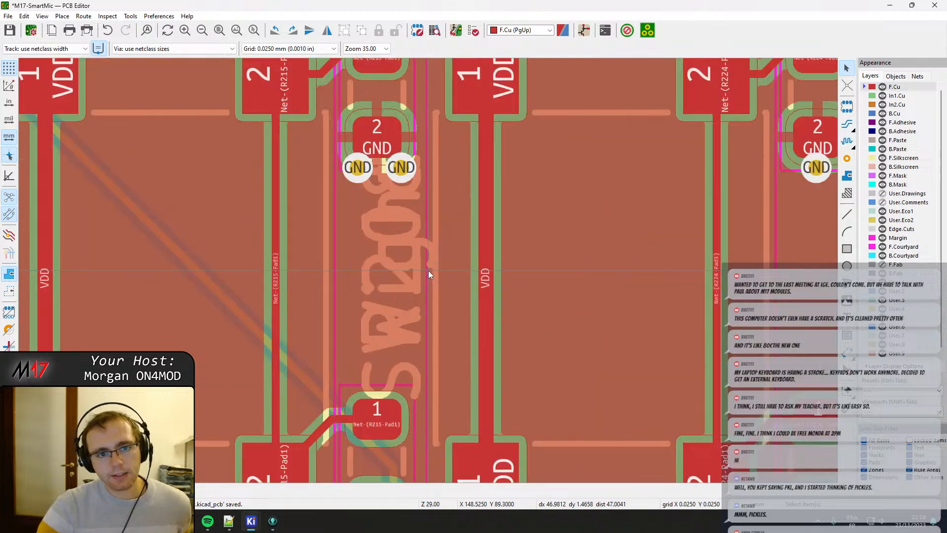
pyautogui.click(400, 170)
pyautogui.press('d')
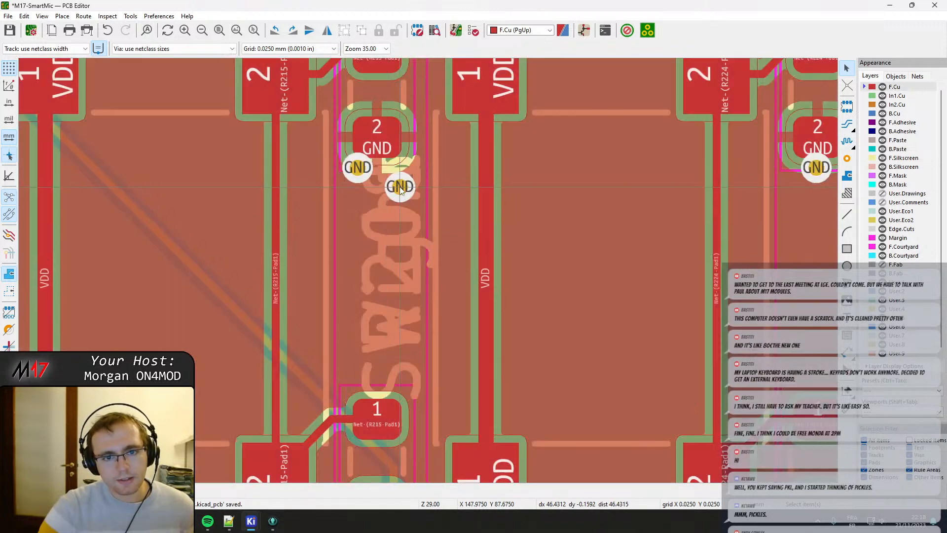
pyautogui.click(399, 187)
pyautogui.click(355, 186)
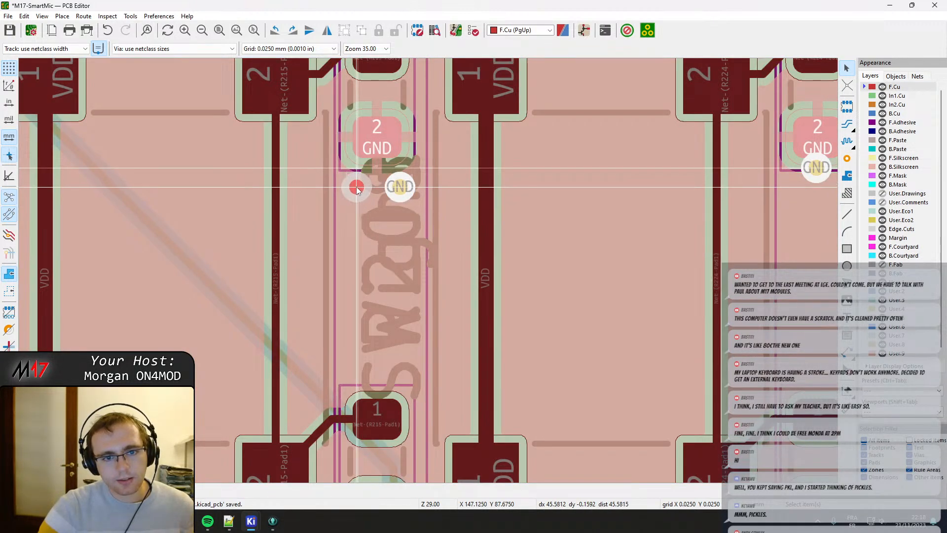
pyautogui.press('Escape')
pyautogui.scroll(-3, 419, 354)
pyautogui.moveTo(416, 399); pyautogui.dragTo(407, 323, button='middle')
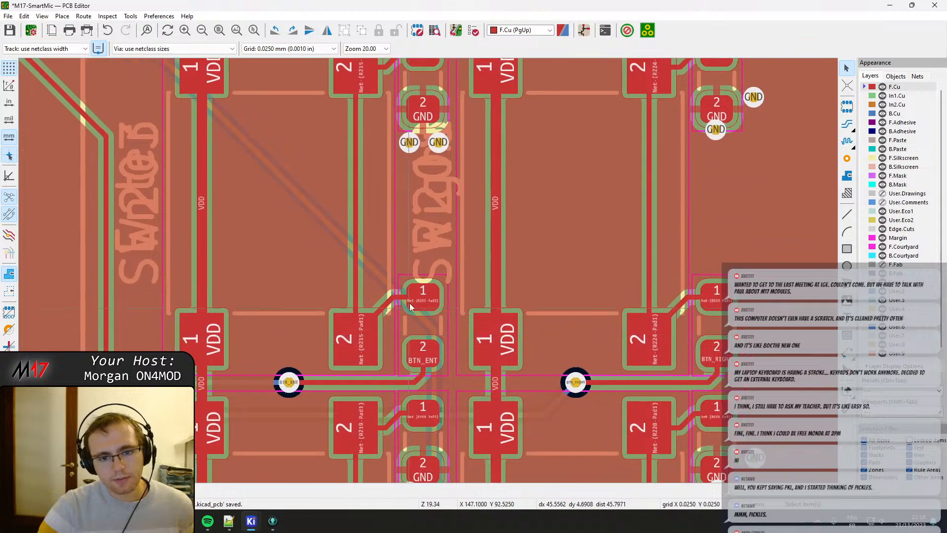
# Change the layer of all reference designators on F.Silkscreen to F.Fab.
pyautogui.click(425, 226)
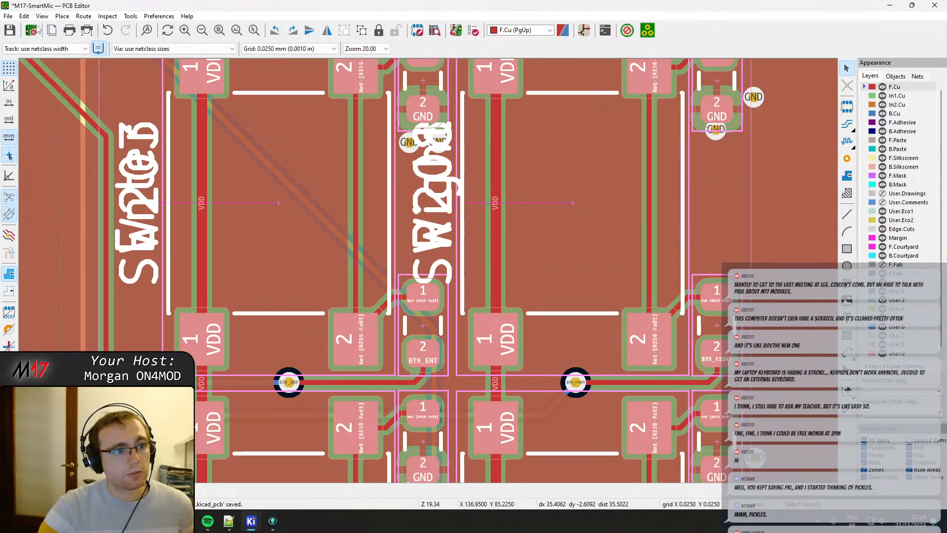
pyautogui.click(24, 16)
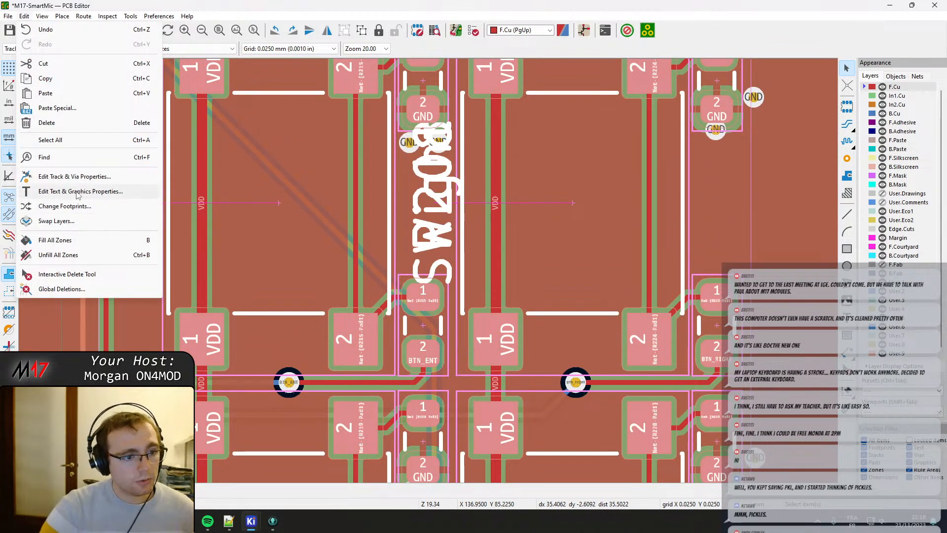
pyautogui.click(92, 196)
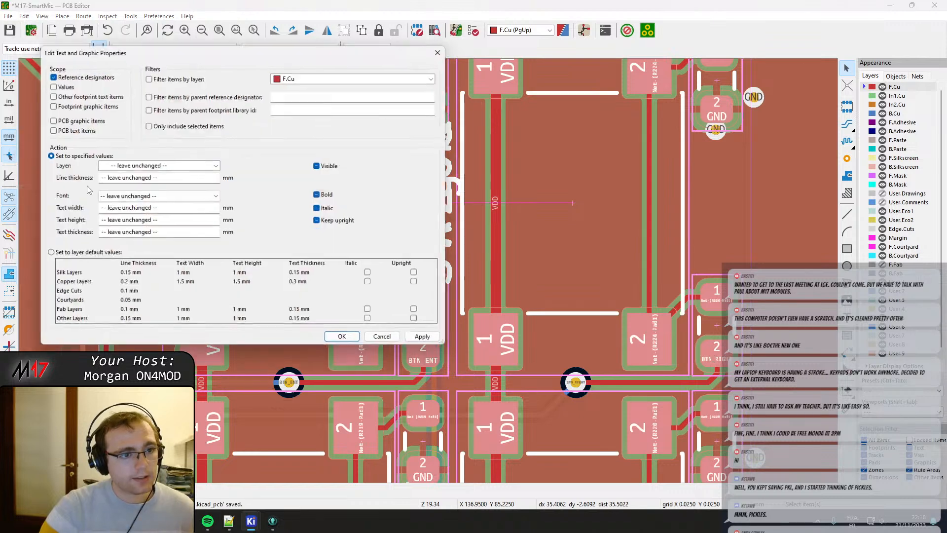
pyautogui.click(125, 166)
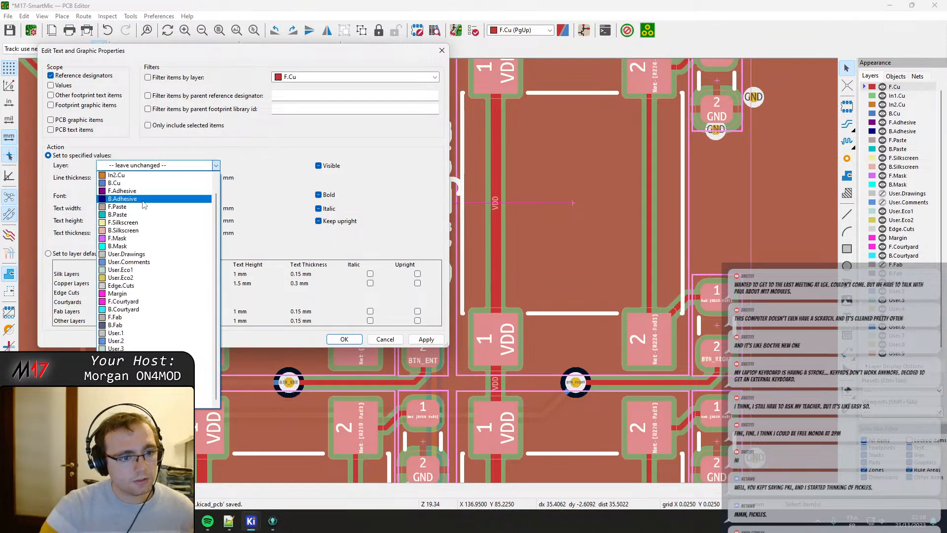
pyautogui.click(129, 323)
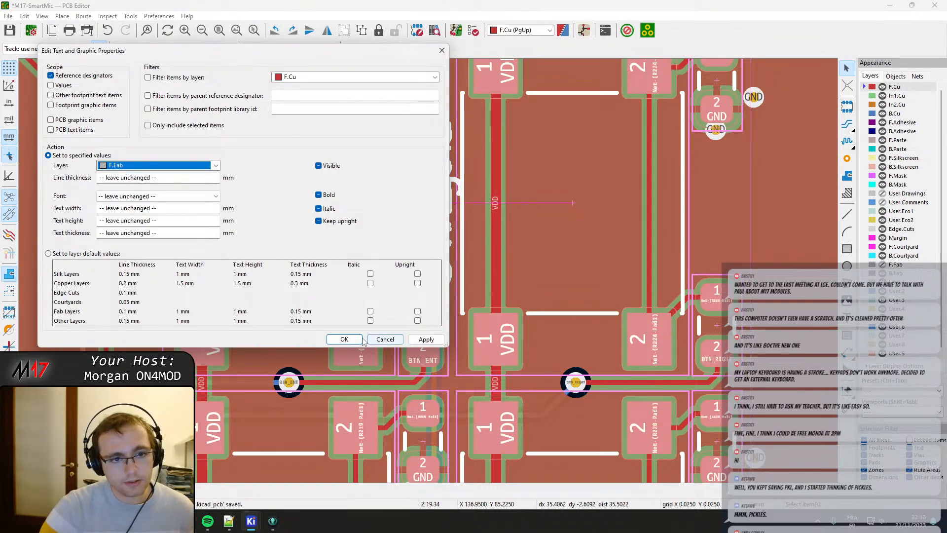
pyautogui.click(173, 82)
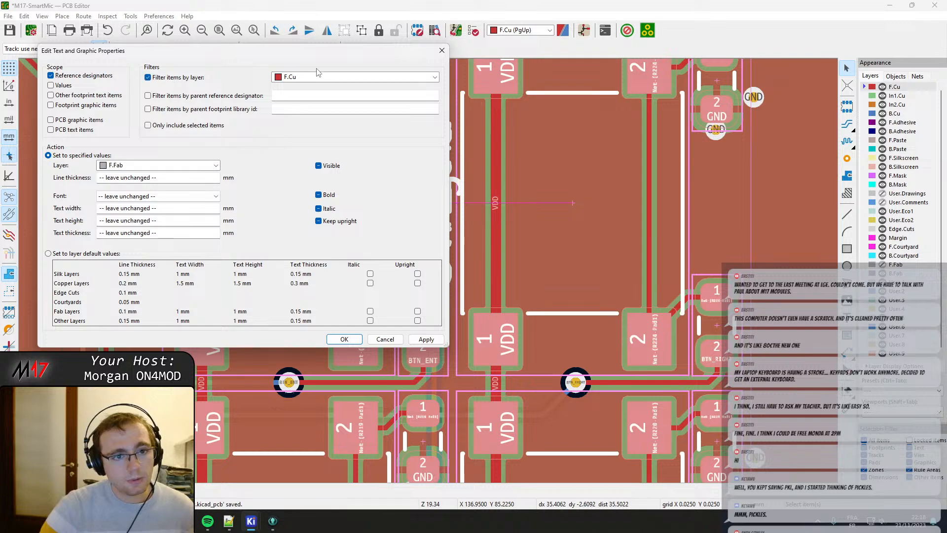
pyautogui.click(327, 78)
pyautogui.click(306, 151)
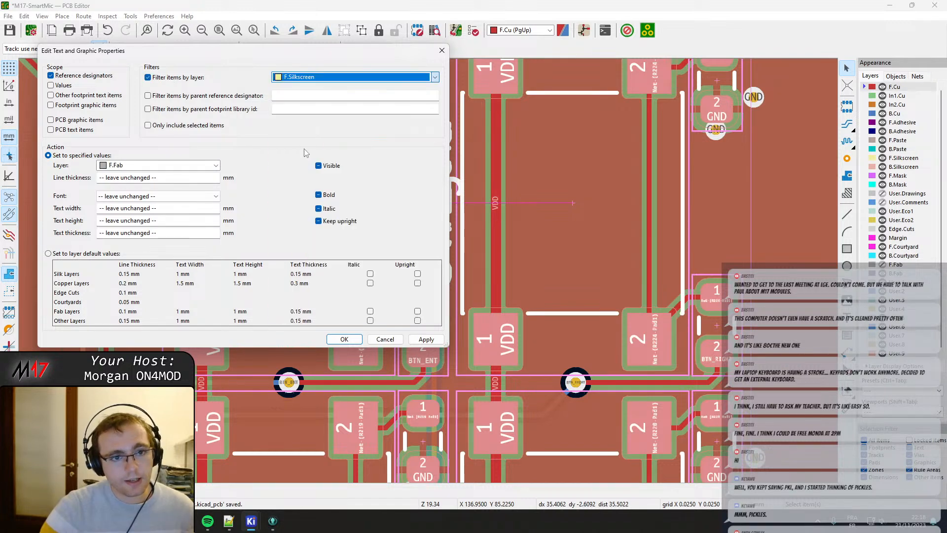
pyautogui.click(345, 339)
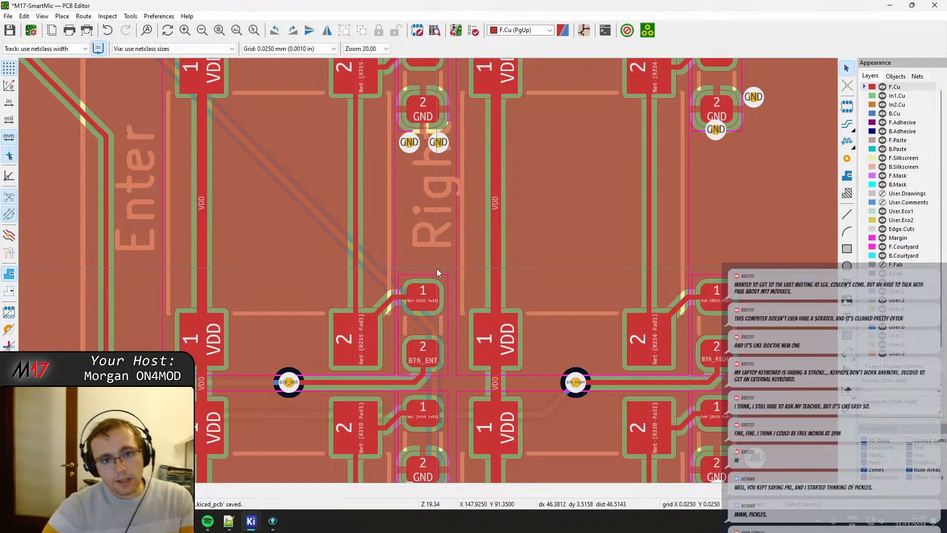
# Move the GND vias beneath the GND pads of the Net-(R224-Pad1), Net-(R220-Pad1) and Net-(R219-Pad1) components downward, clear of the pads.
pyautogui.scroll(-2, 436, 268)
pyautogui.scroll(2, 427, 192)
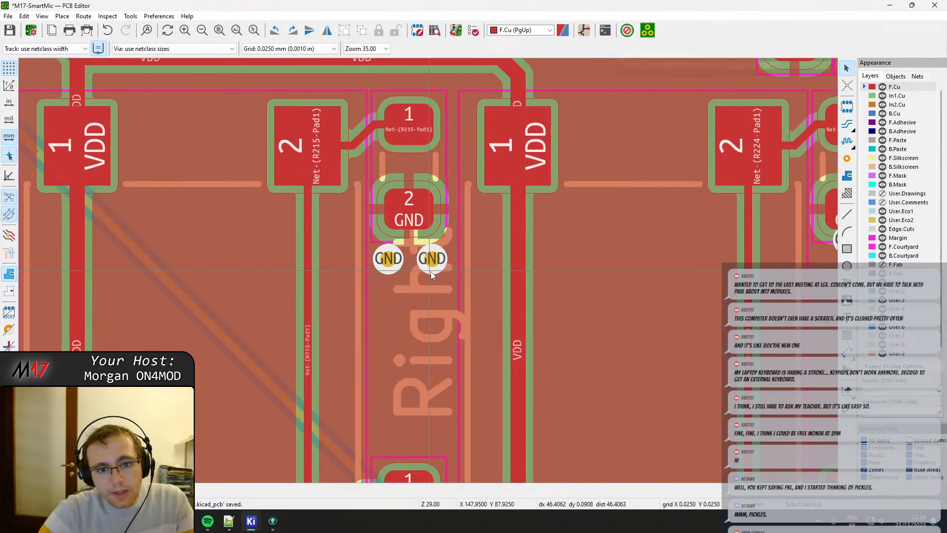
pyautogui.scroll(3, 472, 262)
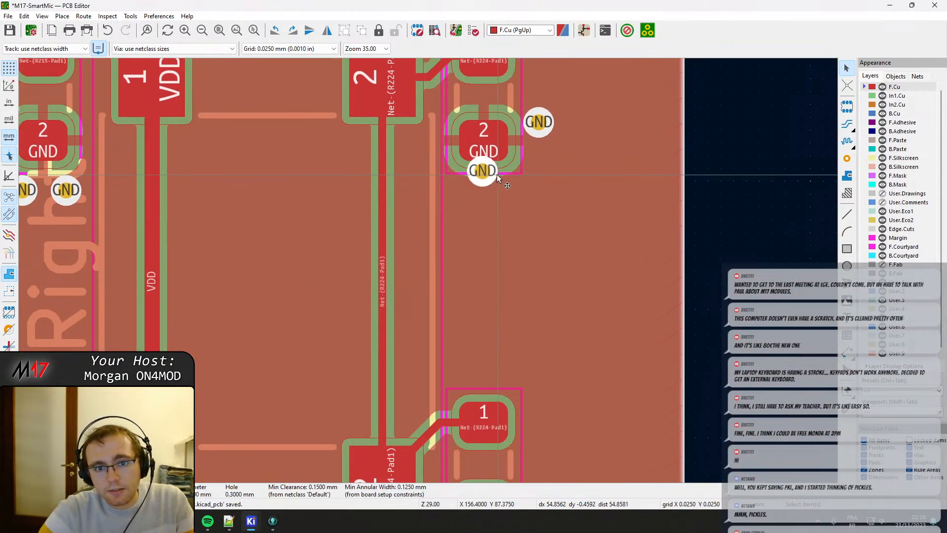
pyautogui.moveTo(482, 170); pyautogui.dragTo(483, 198)
pyautogui.moveTo(467, 344); pyautogui.dragTo(457, 231, button='middle')
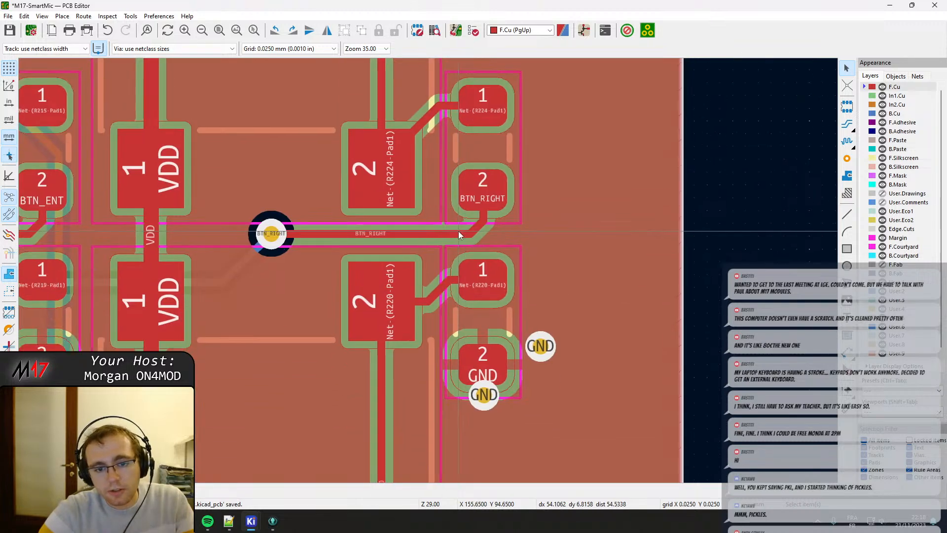
pyautogui.moveTo(485, 396); pyautogui.dragTo(483, 420)
pyautogui.moveTo(288, 386); pyautogui.dragTo(459, 348, button='middle')
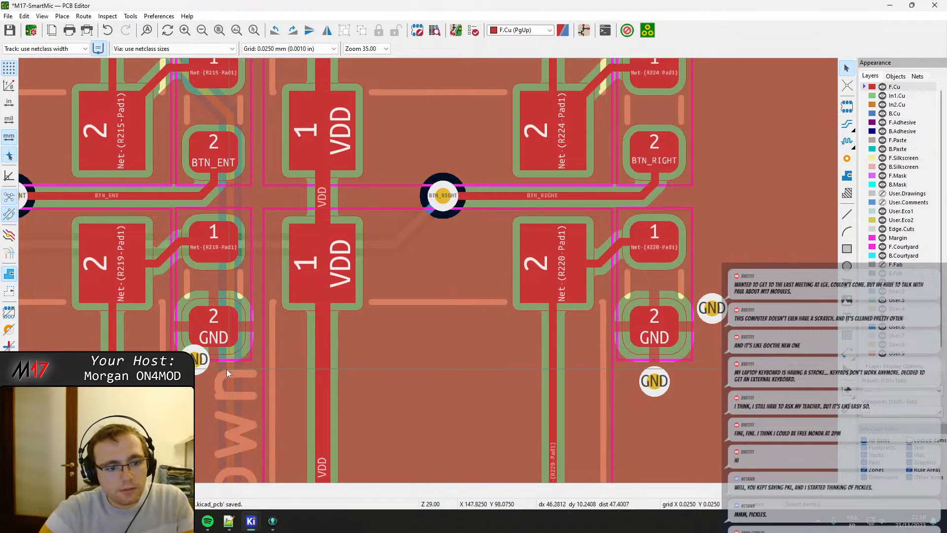
pyautogui.click(197, 359)
pyautogui.moveTo(197, 360); pyautogui.dragTo(198, 380)
# Delete the extra GND via overlapping the "Right" label, keeping the other via beneath the same GND pad.
pyautogui.moveTo(207, 302); pyautogui.dragTo(236, 188, button='middle')
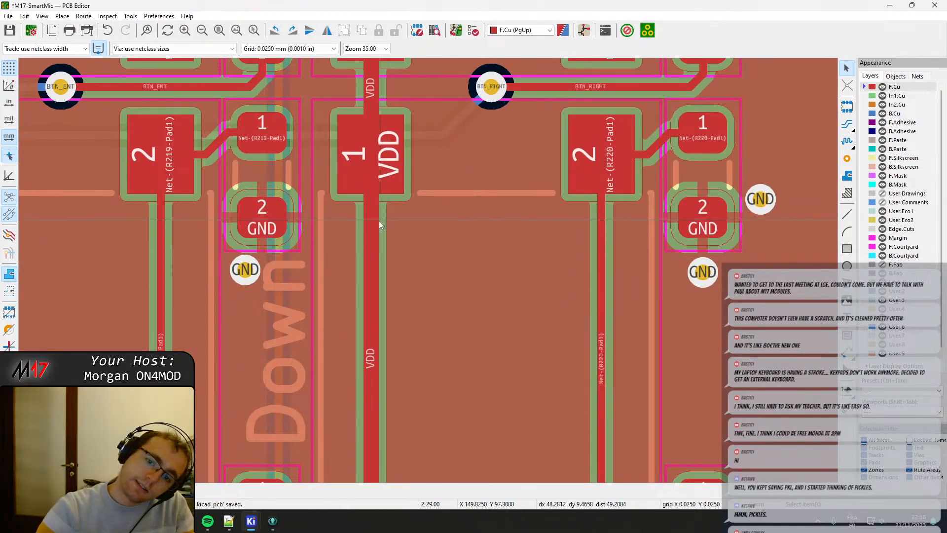
pyautogui.moveTo(224, 125); pyautogui.dragTo(341, 280, button='middle')
pyautogui.scroll(-2, 341, 280)
pyautogui.scroll(1, 453, 114)
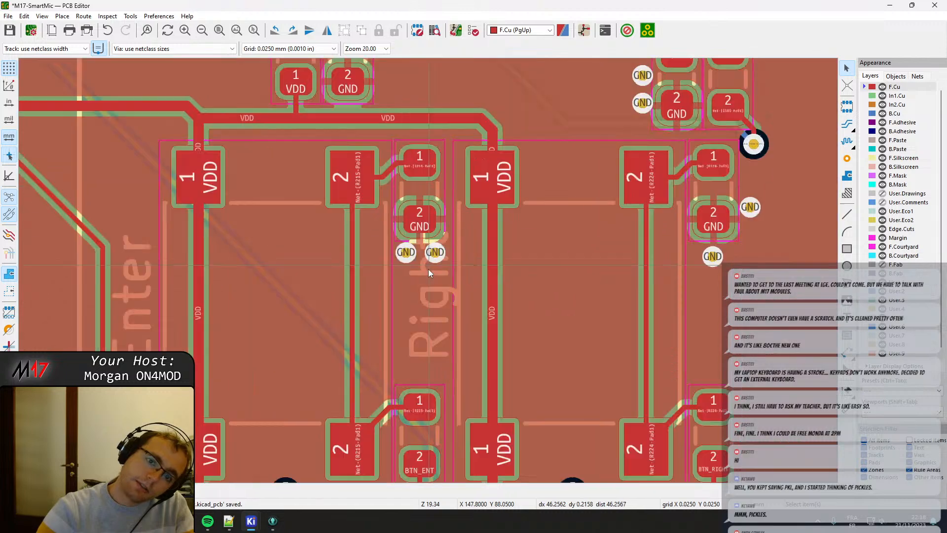
pyautogui.scroll(2, 428, 273)
pyautogui.click(442, 248)
pyautogui.moveTo(442, 248); pyautogui.dragTo(381, 327)
pyautogui.press('Delete')
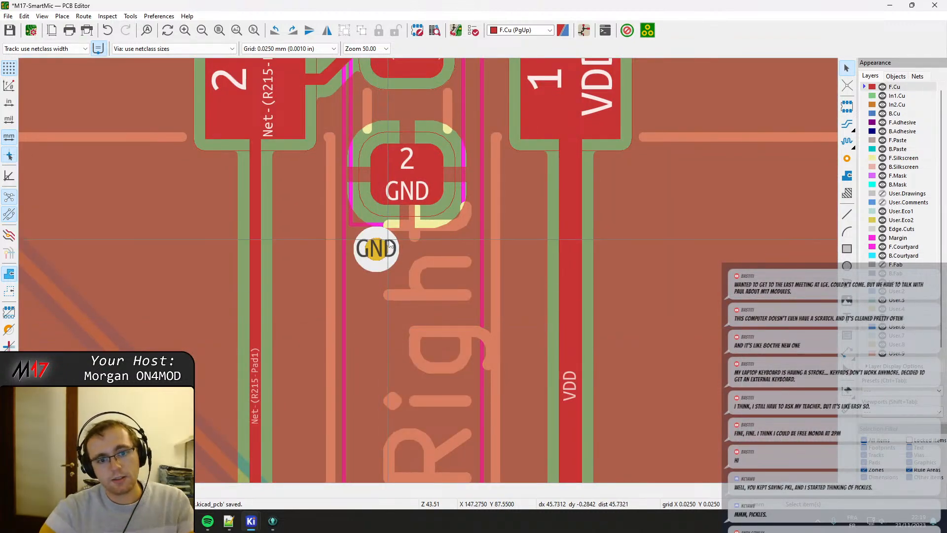
pyautogui.scroll(-3, 375, 256)
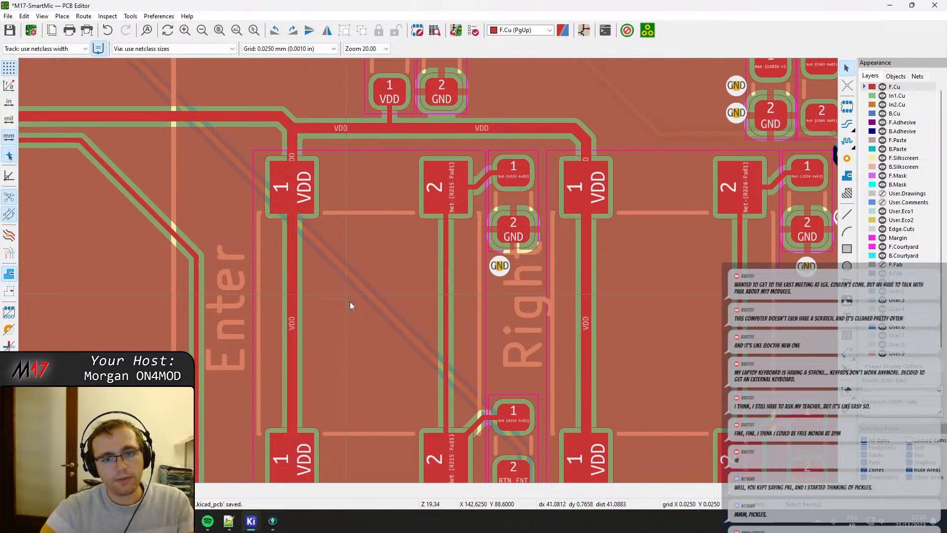
# Move the GND via beneath the GND pad of the Net-(R223-Pad1) component downward, clear of the pad.
pyautogui.moveTo(386, 387); pyautogui.dragTo(377, 132, button='middle')
pyautogui.moveTo(418, 440); pyautogui.dragTo(374, 135, button='middle')
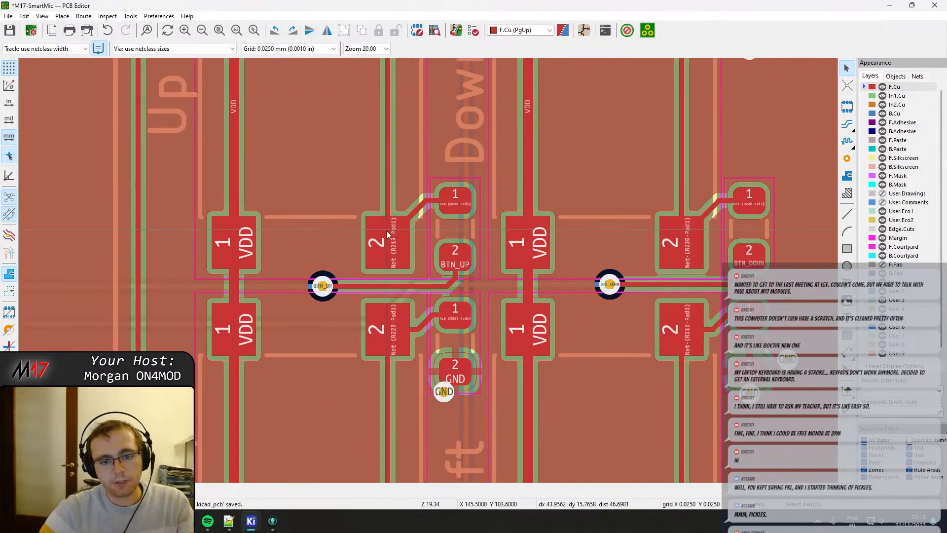
pyautogui.moveTo(445, 413); pyautogui.dragTo(428, 267, button='middle')
pyautogui.scroll(2, 428, 267)
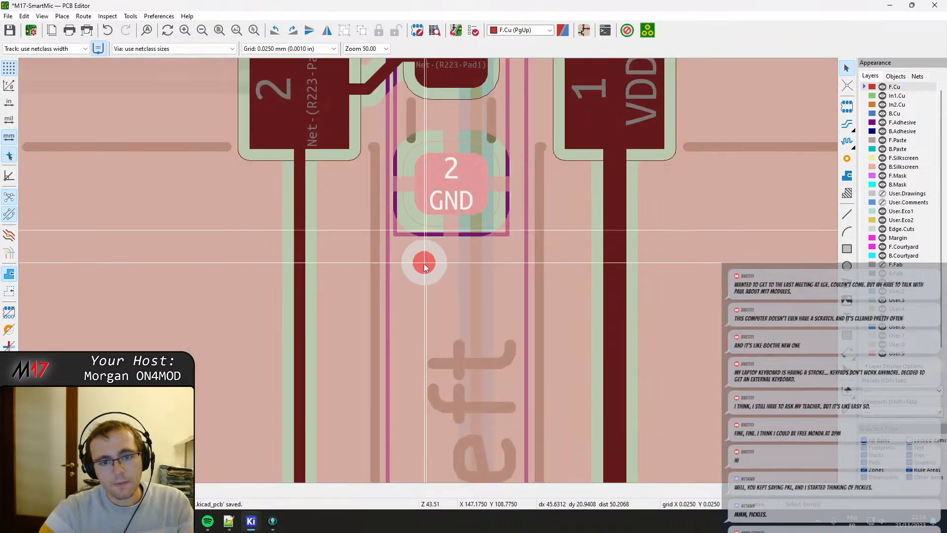
pyautogui.scroll(-4, 424, 264)
# Reshape the BTN_LEFT track so it enters its resistor pad straight from below, with the diagonal shifted outside the pad.
pyautogui.moveTo(424, 377); pyautogui.dragTo(413, 196, button='middle')
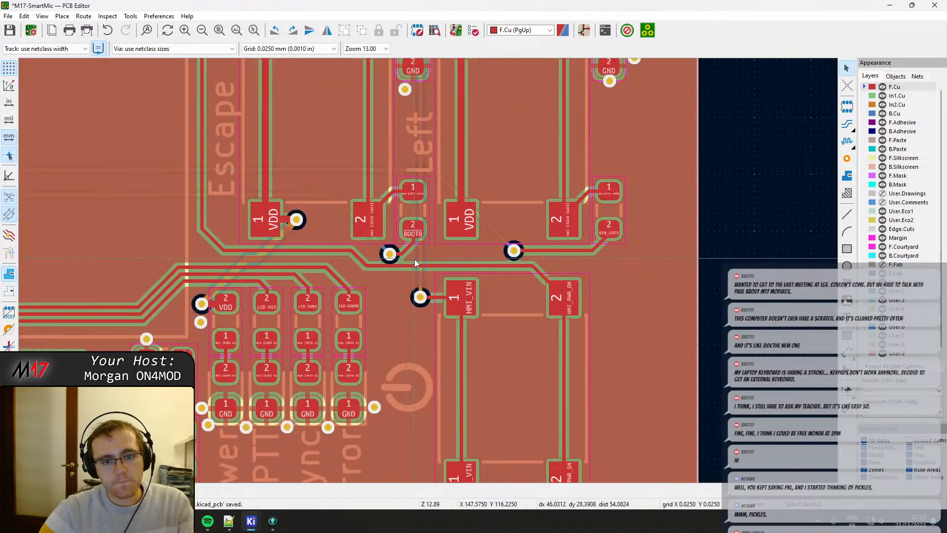
pyautogui.scroll(3, 612, 239)
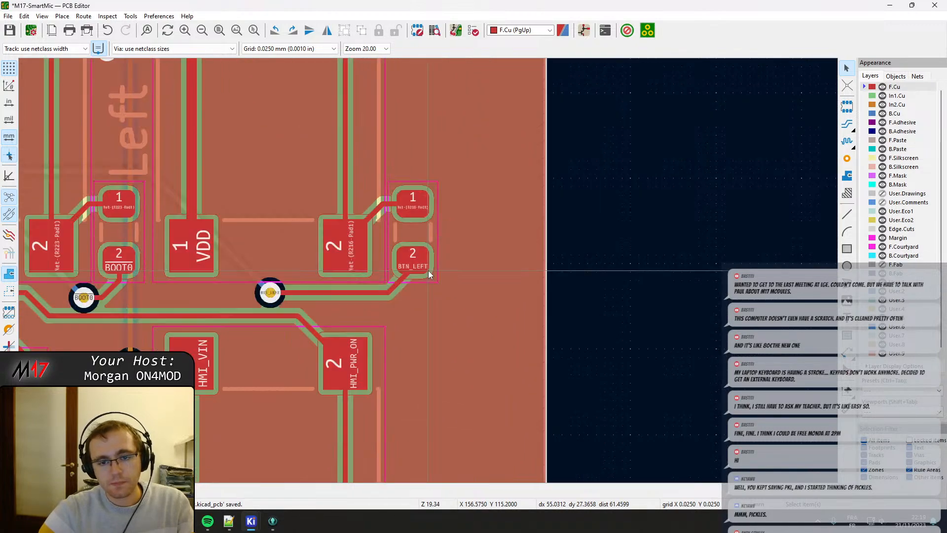
pyautogui.click(368, 288)
pyautogui.press('d')
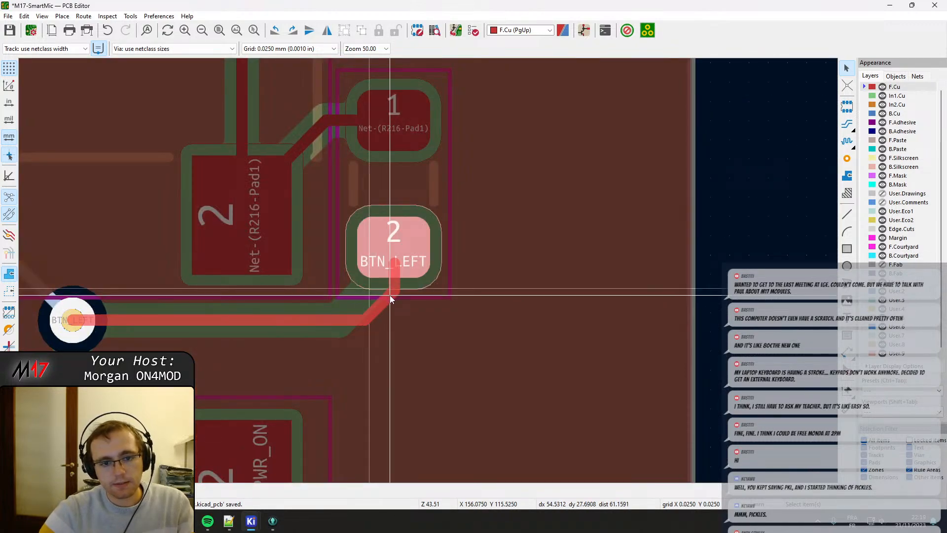
pyautogui.click(389, 295)
# Reshape the BTN_DOWN track so it enters its resistor pad vertically from below, with only a short diagonal corner.
pyautogui.scroll(-3, 393, 237)
pyautogui.moveTo(430, 204); pyautogui.dragTo(448, 352, button='middle')
pyautogui.scroll(3, 461, 195)
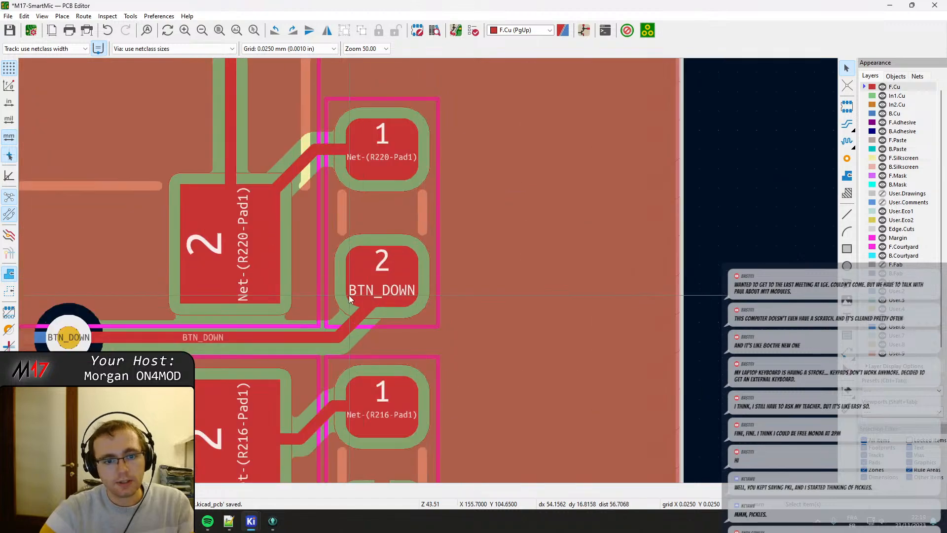
pyautogui.click(350, 320)
pyautogui.press('d')
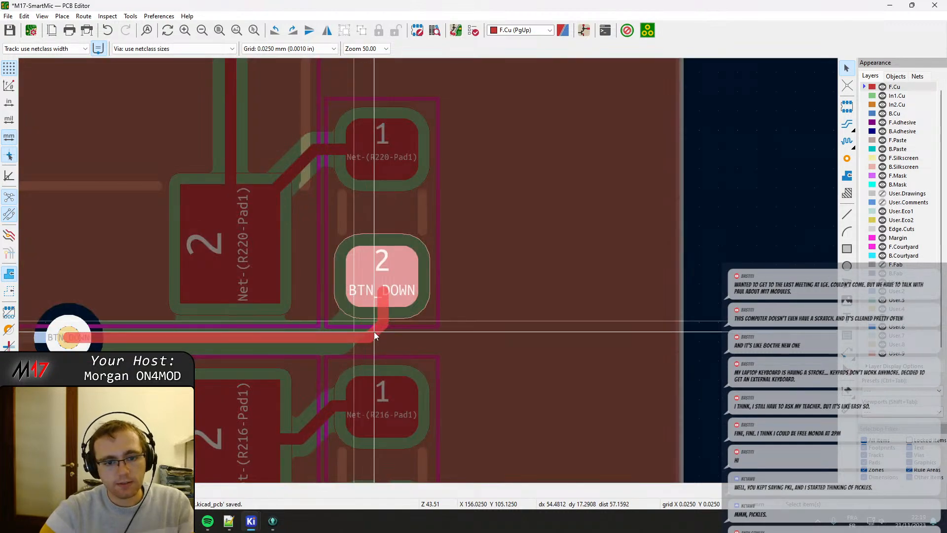
pyautogui.click(375, 335)
# Check the rerouted button tracks across the board and save the PCB layout.
pyautogui.scroll(-6, 354, 330)
pyautogui.scroll(2, 279, 300)
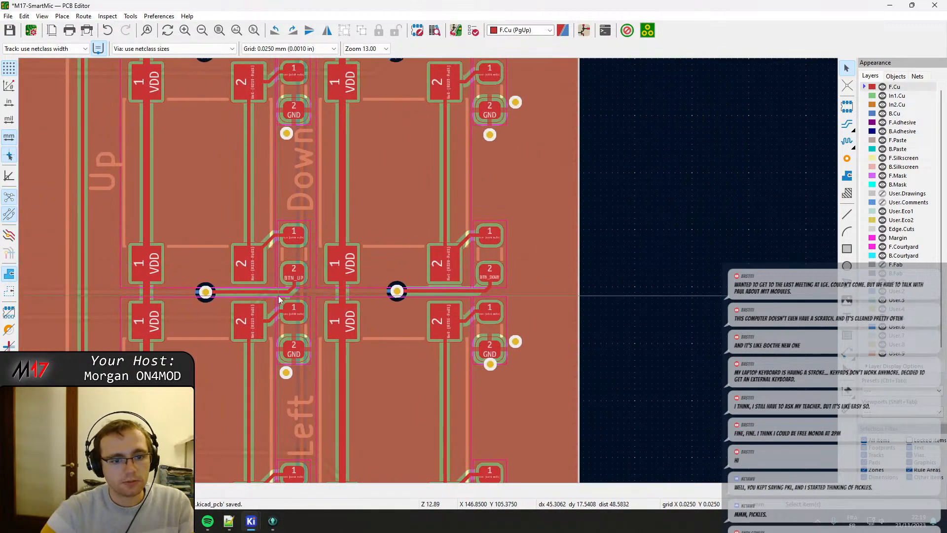
pyautogui.scroll(4, 280, 299)
pyautogui.scroll(-8, 460, 247)
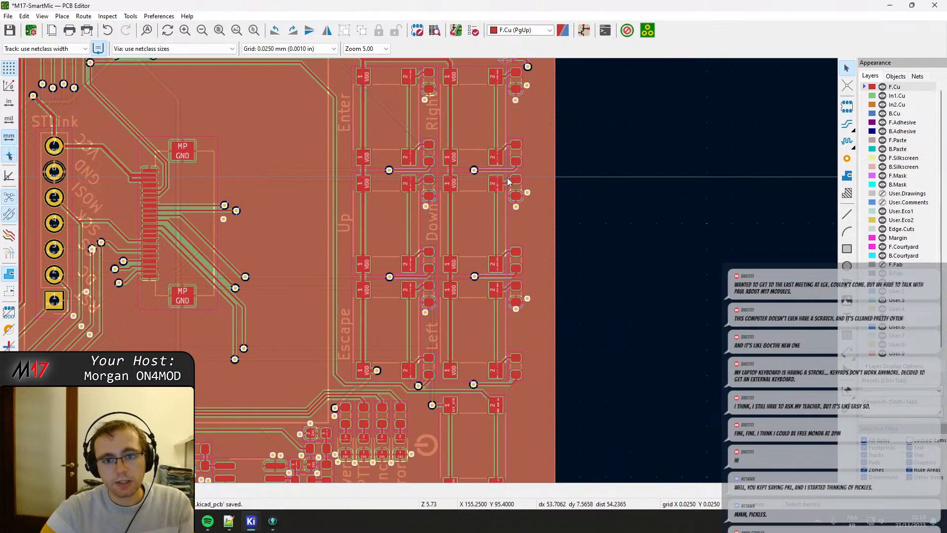
pyautogui.moveTo(508, 178); pyautogui.dragTo(521, 164, button='middle')
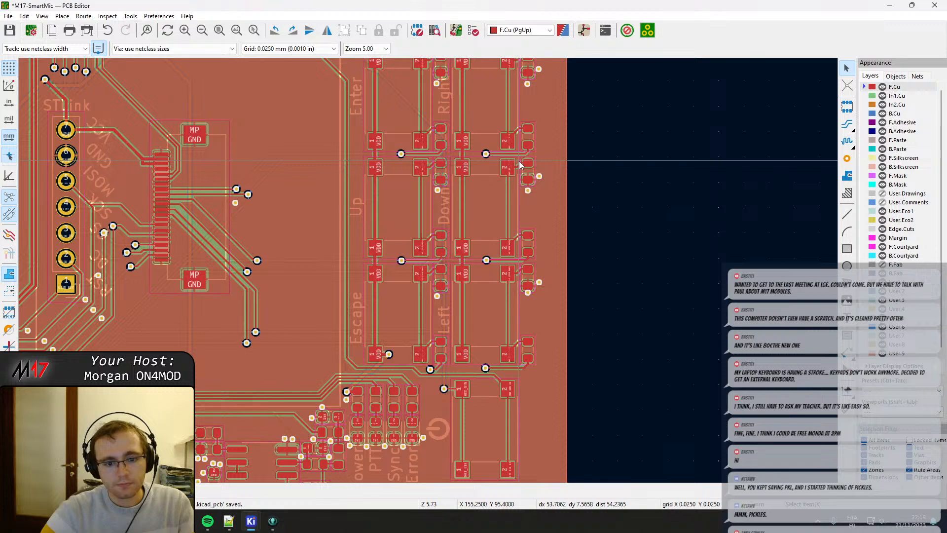
pyautogui.scroll(-5, 428, 271)
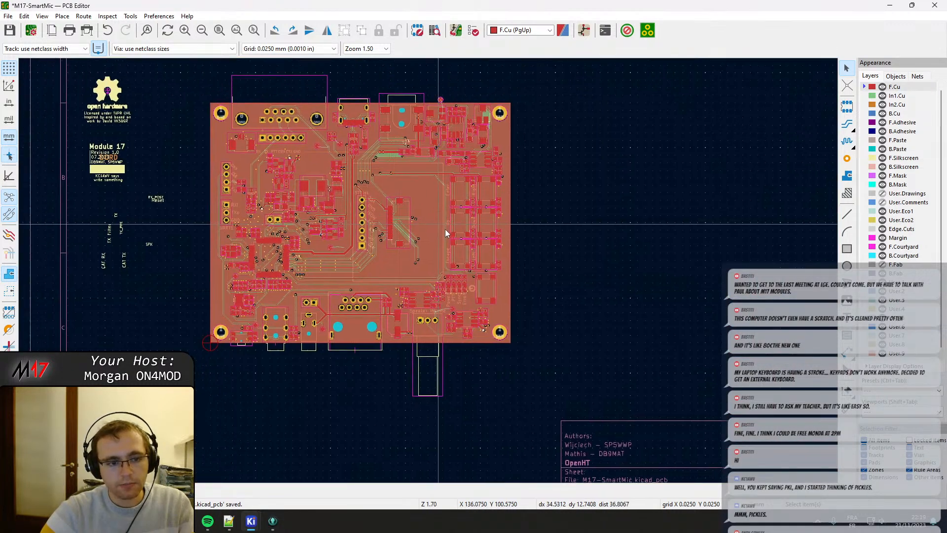
pyautogui.moveTo(445, 229); pyautogui.dragTo(467, 244, button='middle')
pyautogui.hotkey('ctrl', 's')
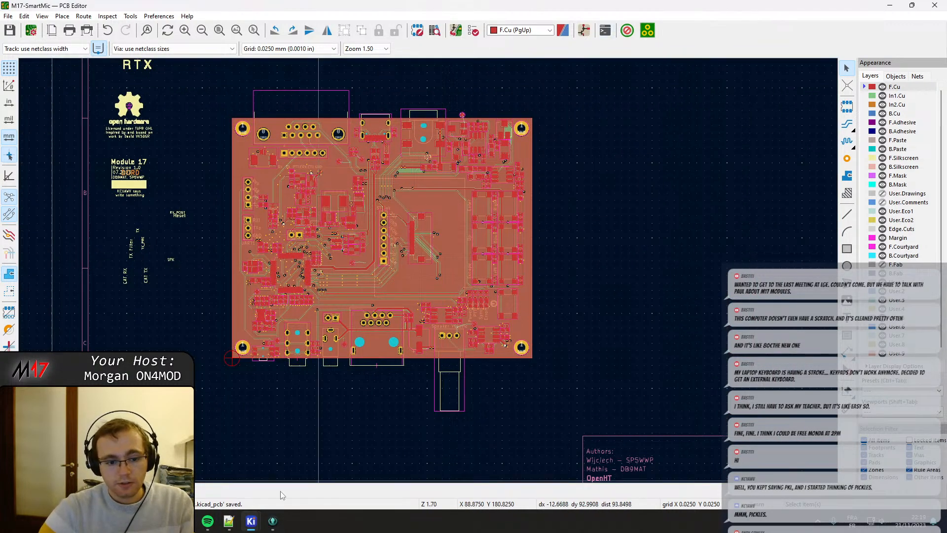
# Switch to the Schematic Editor and open the Symbol Fields Table sorted by footprint.
pyautogui.moveTo(251, 521)
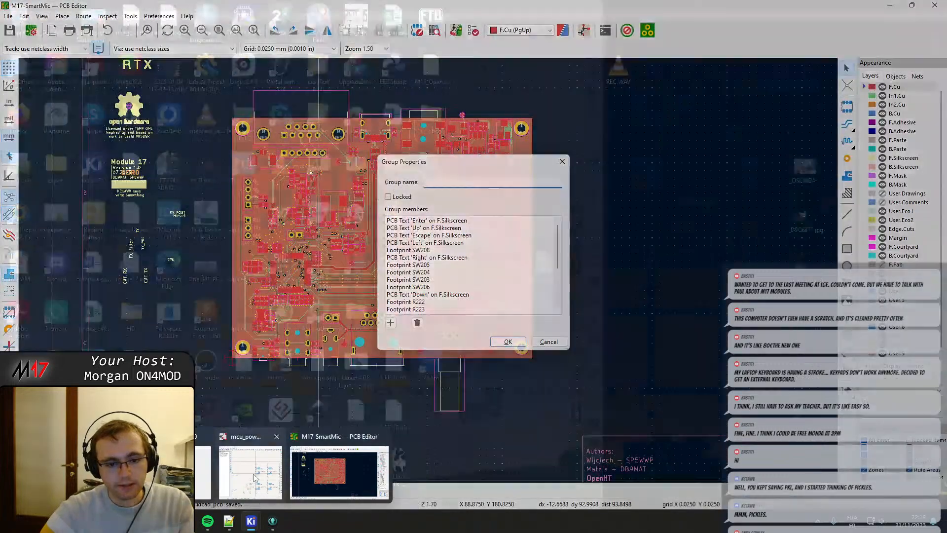
pyautogui.click(254, 478)
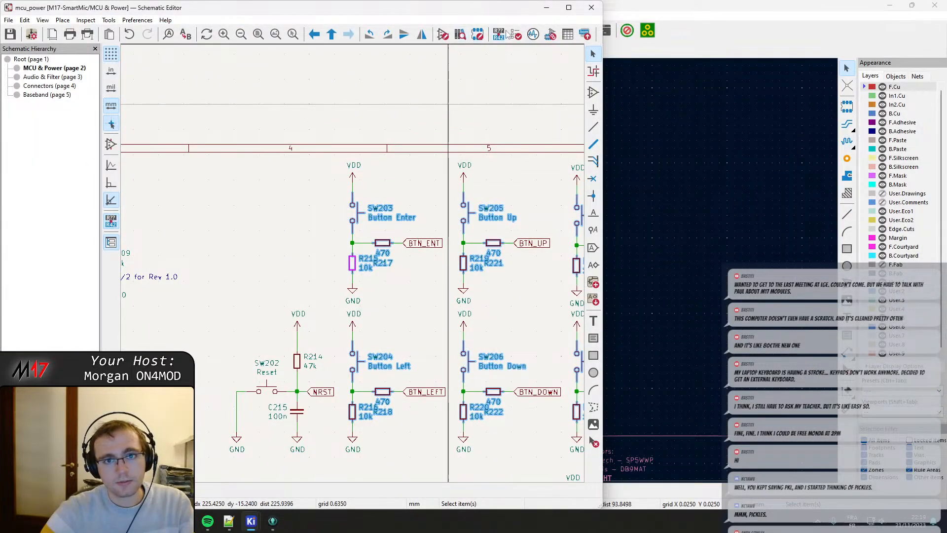
pyautogui.click(567, 34)
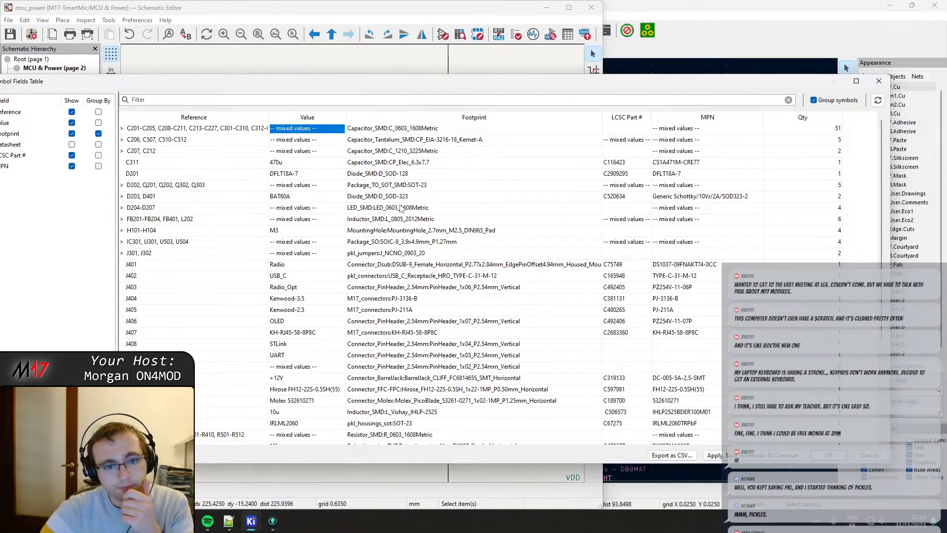
pyautogui.click(395, 118)
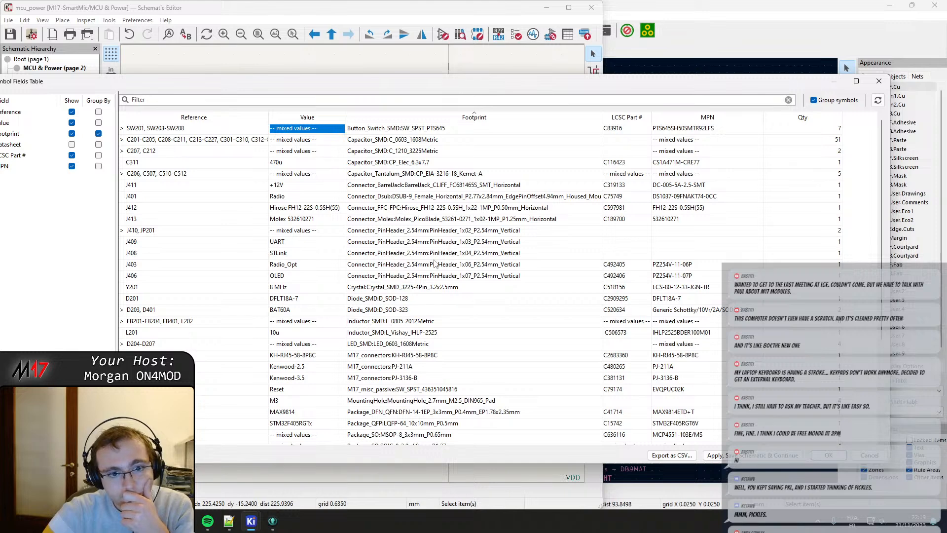
# Open the footprint library browser for the USB_C connector's pkl_connectors footprint and look through the library list.
pyautogui.scroll(-2, 434, 264)
pyautogui.scroll(-2, 410, 320)
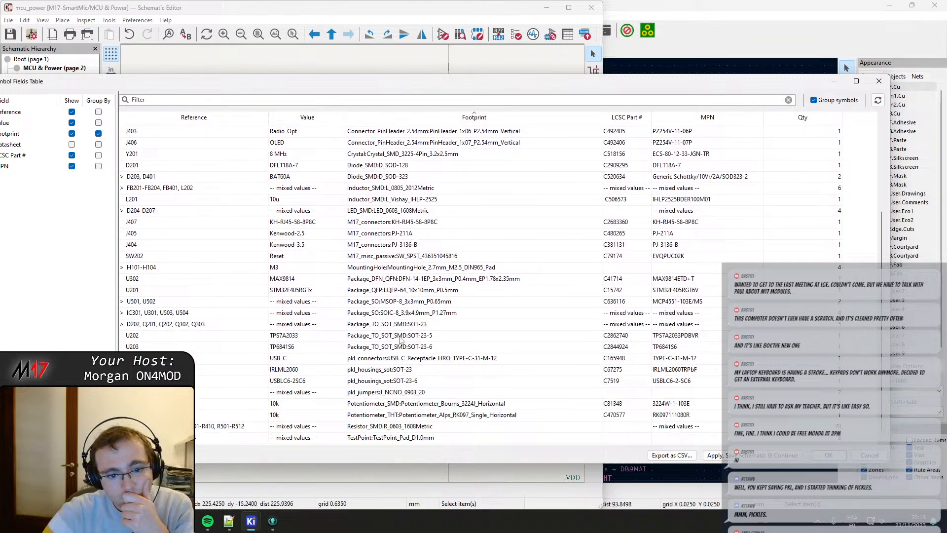
pyautogui.doubleClick(387, 359)
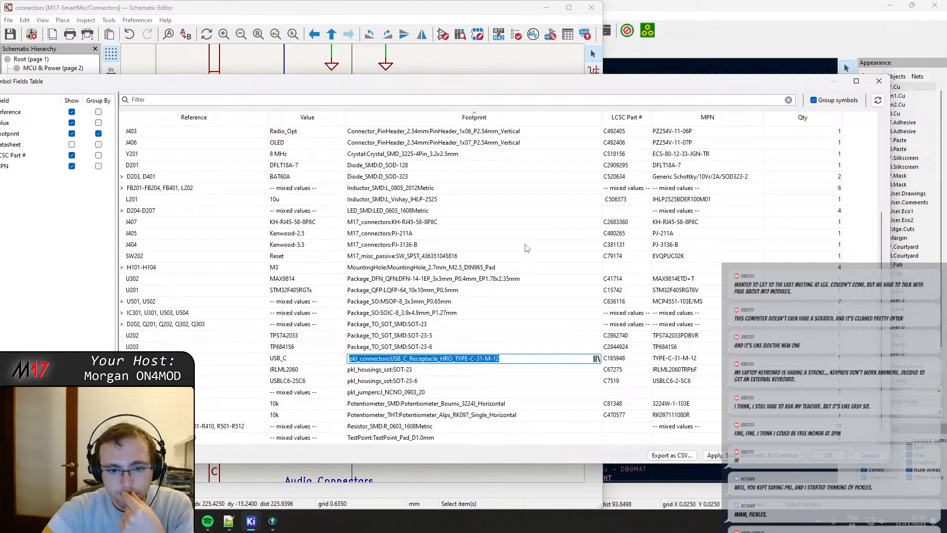
pyautogui.click(597, 359)
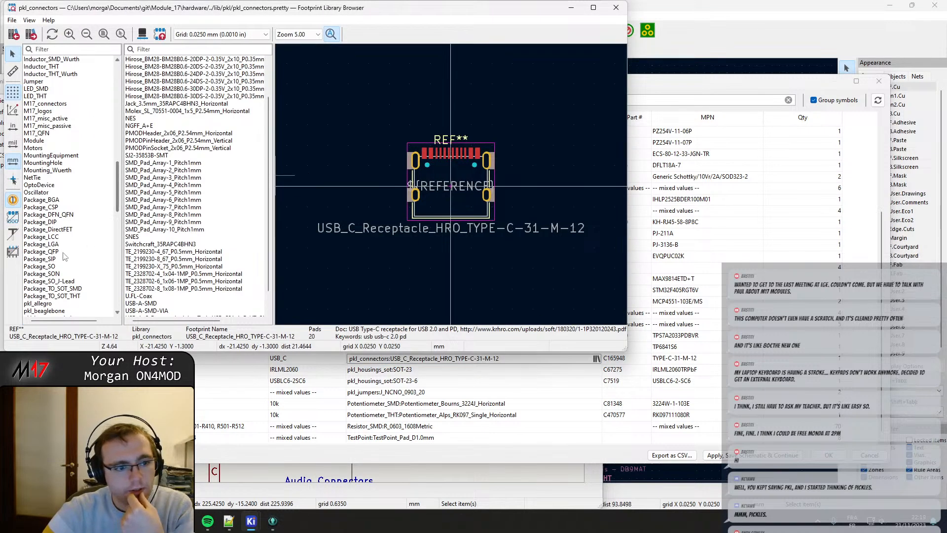
pyautogui.scroll(-3, 118, 200)
pyautogui.moveTo(118, 206); pyautogui.dragTo(123, 326)
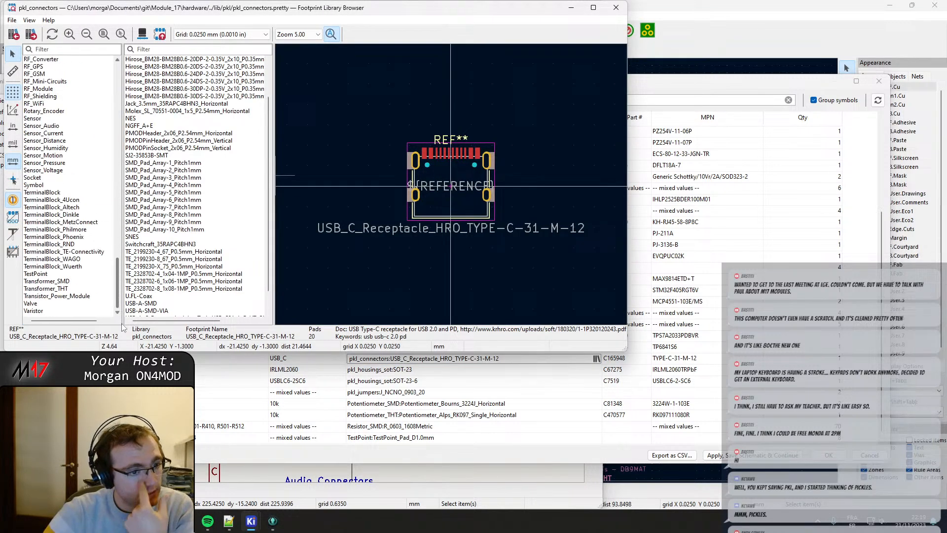
pyautogui.scroll(7, 111, 260)
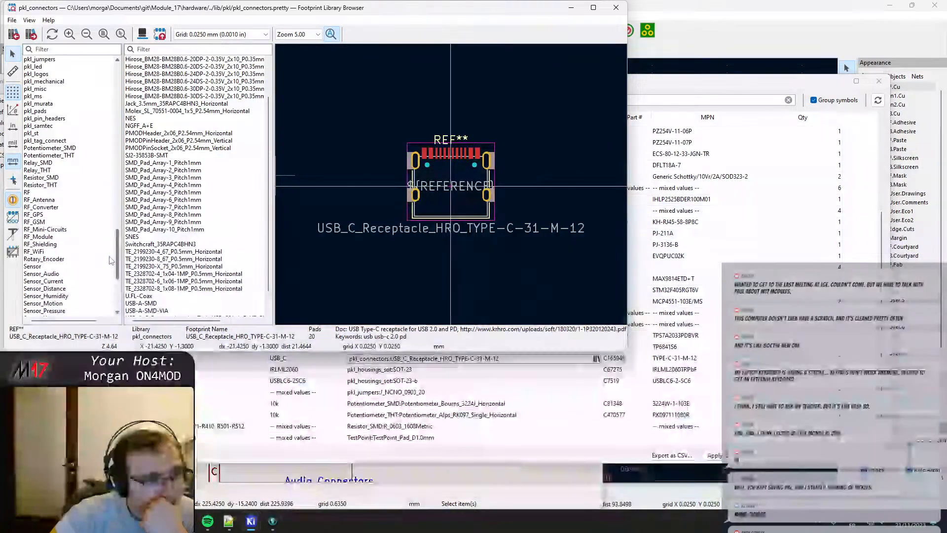
pyautogui.scroll(5, 111, 260)
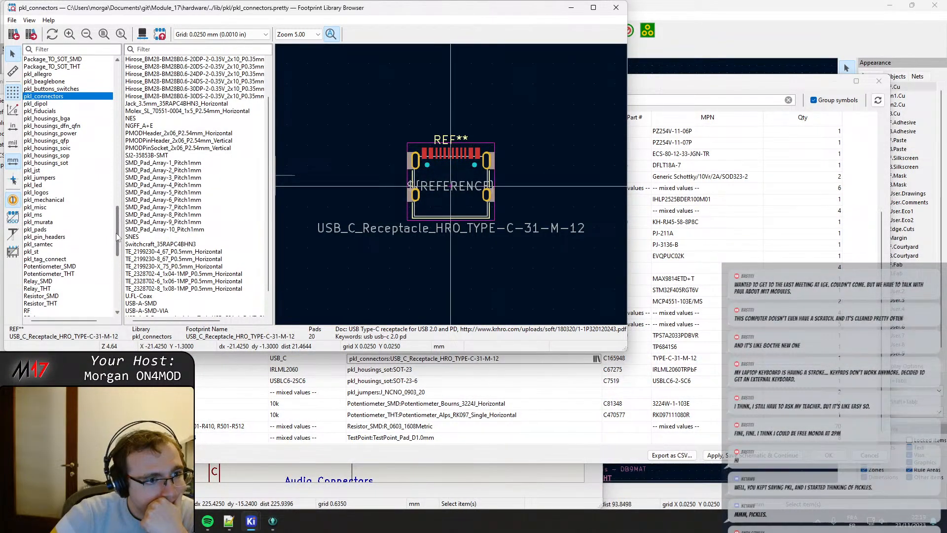
pyautogui.moveTo(118, 238); pyautogui.dragTo(128, 191)
# Filter the libraries by "usb", assign Connector_USB:USB_C_Receptacle_HRO_TYPE-C-31-M-12 to the USB_C connector, and apply the symbol field changes.
pyautogui.click(81, 50)
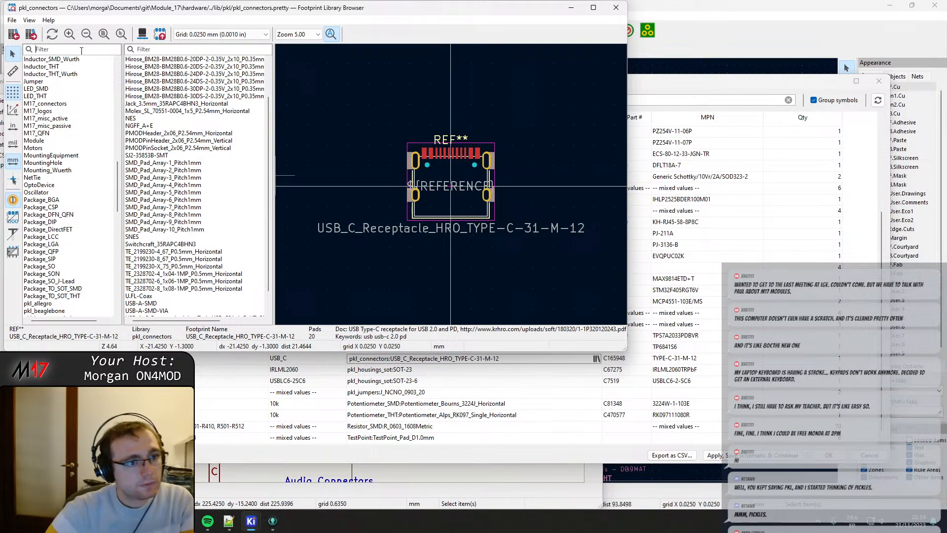
pyautogui.write('usb')
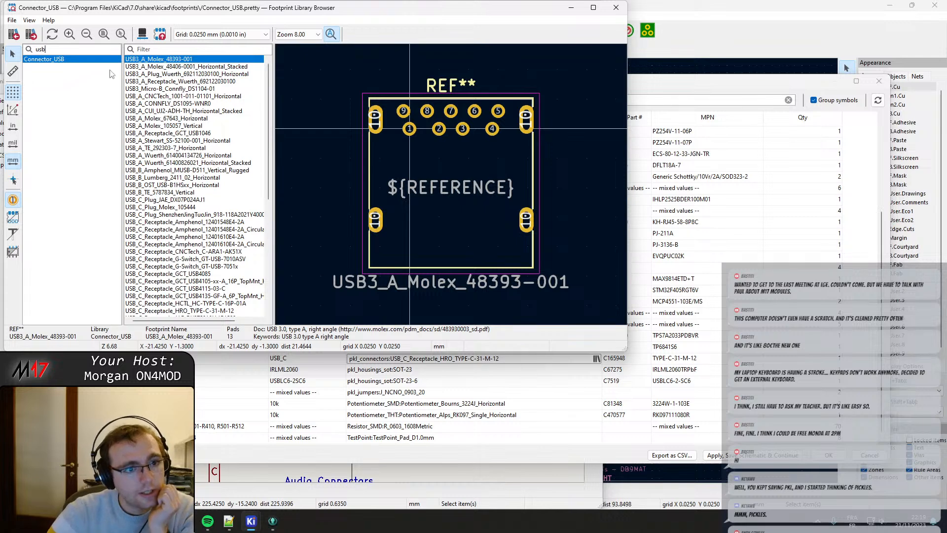
pyautogui.click(205, 310)
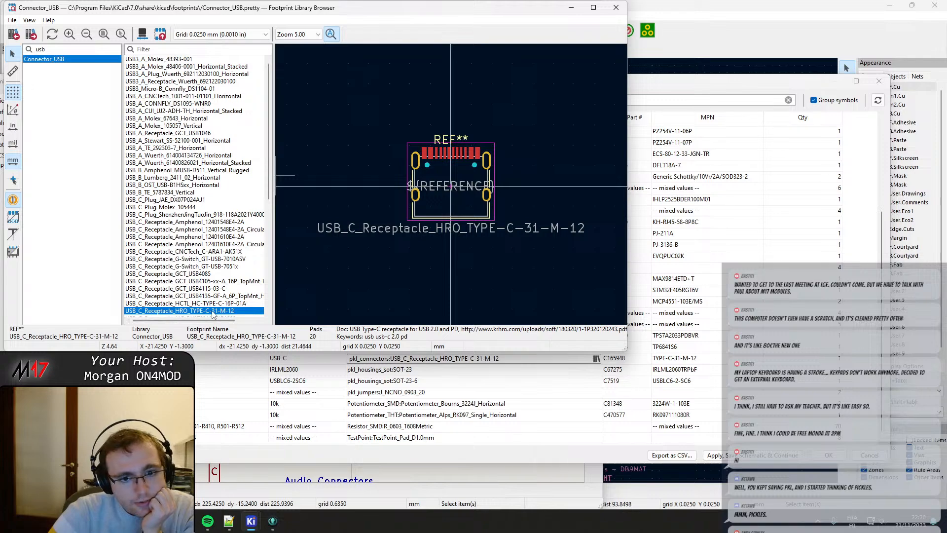
pyautogui.scroll(3, 451, 184)
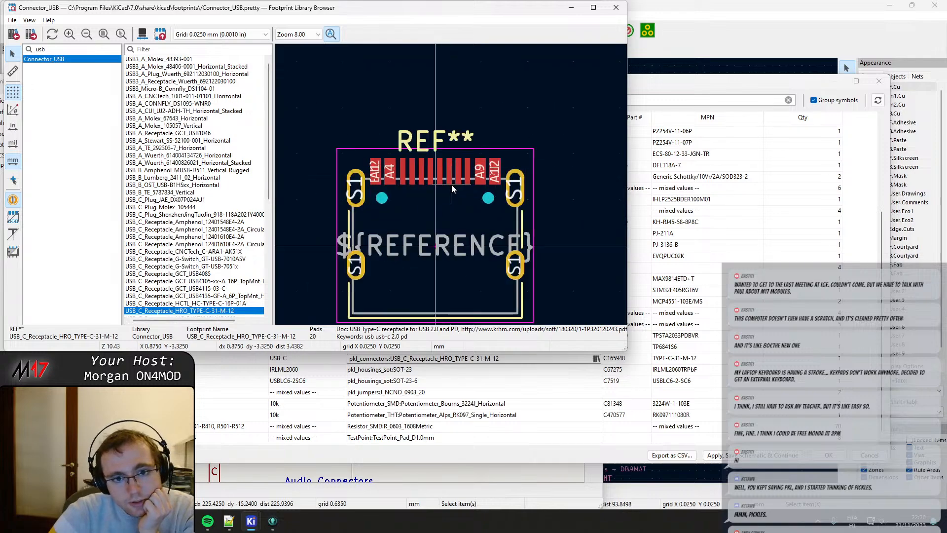
pyautogui.doubleClick(176, 312)
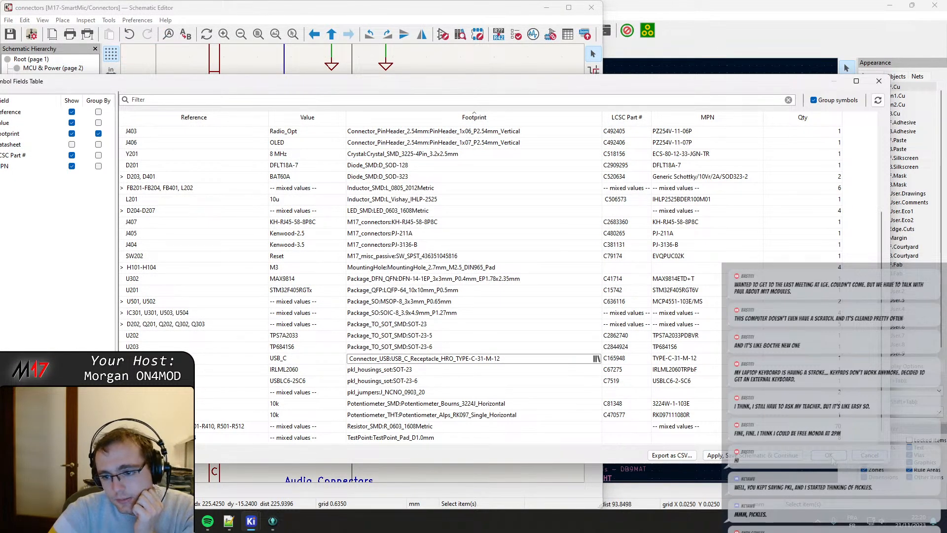
pyautogui.click(831, 457)
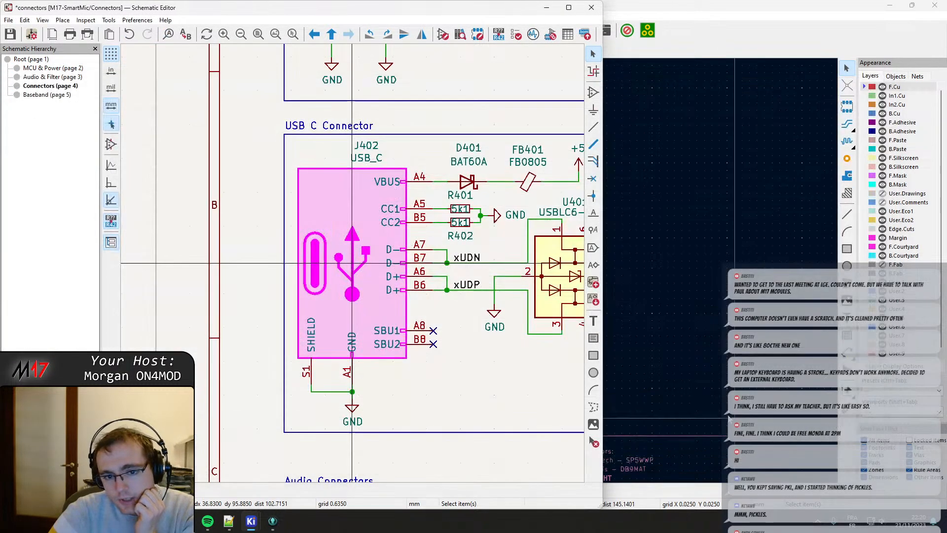
# Switch to the PCB Editor and update the board from the schematic, replacing J402's footprint with the Connector_USB library version.
pyautogui.click(676, 14)
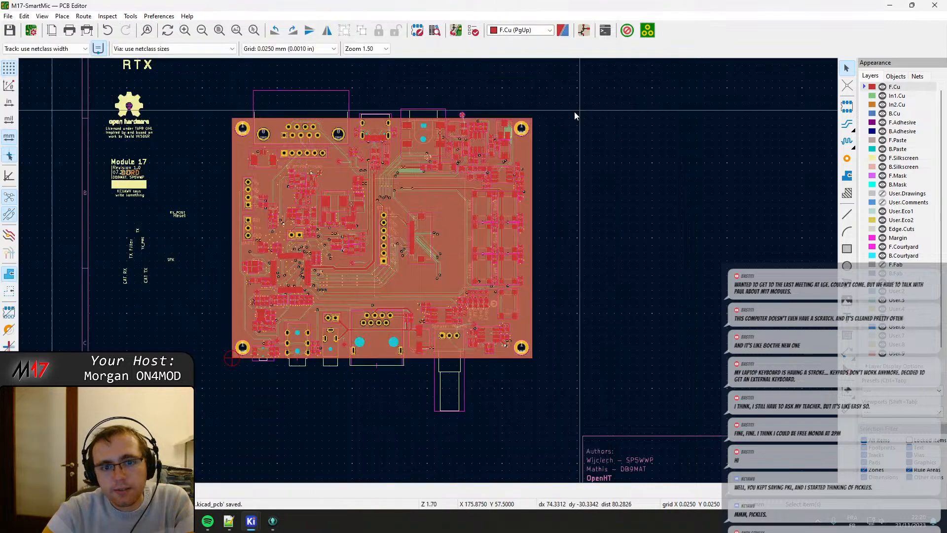
pyautogui.scroll(5, 426, 270)
pyautogui.moveTo(454, 311); pyautogui.dragTo(502, 208, button='middle')
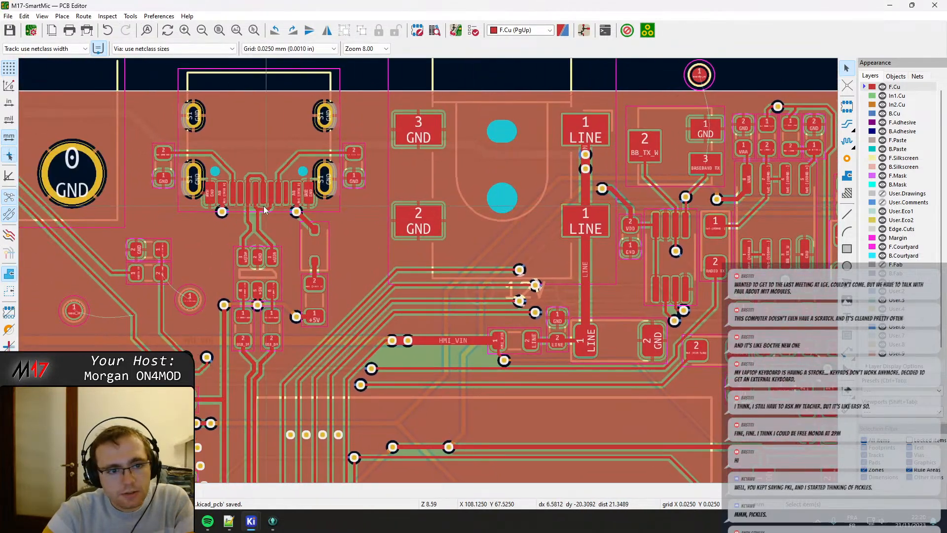
pyautogui.scroll(4, 262, 208)
pyautogui.moveTo(425, 260); pyautogui.dragTo(435, 363, button='middle')
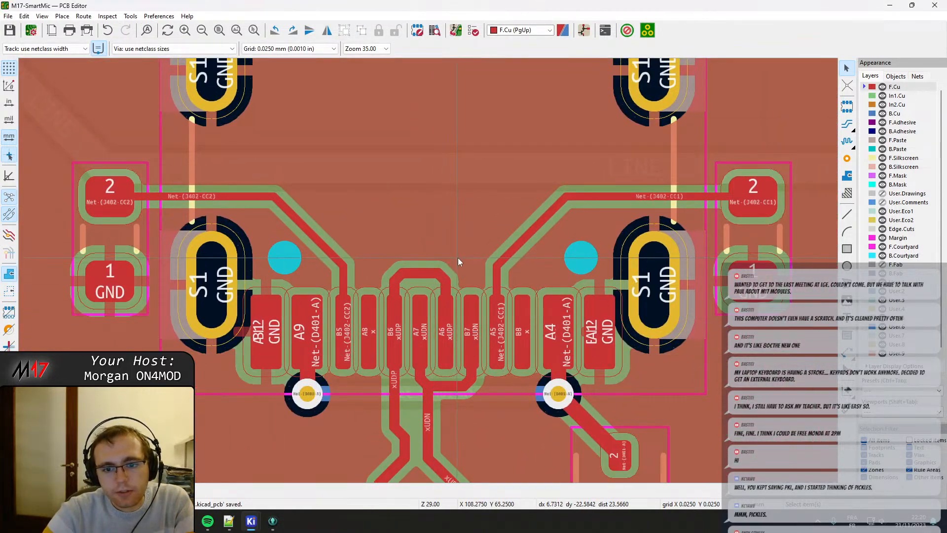
pyautogui.click(456, 31)
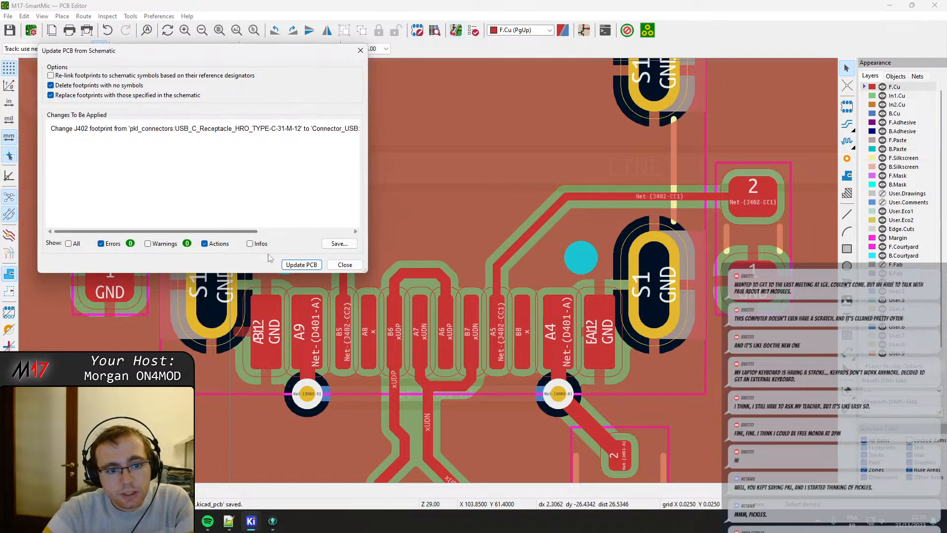
pyautogui.click(300, 266)
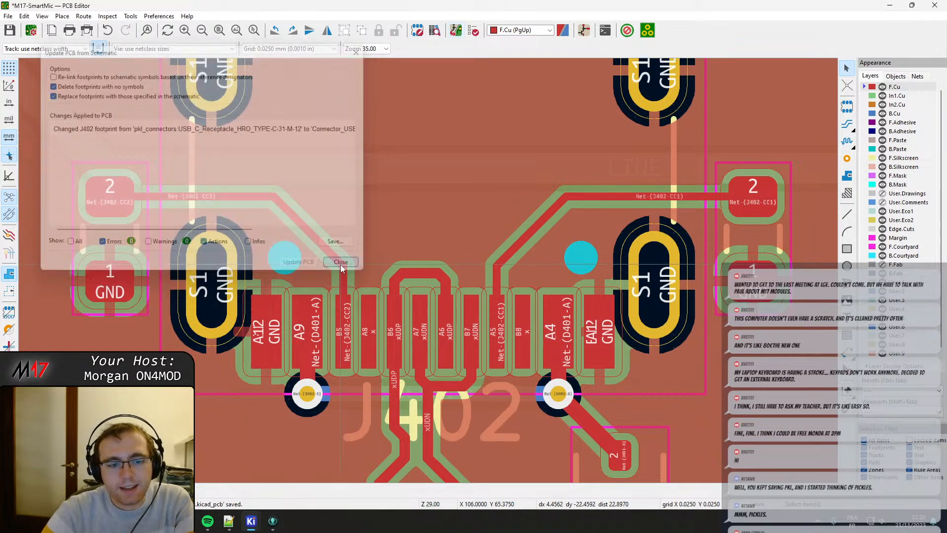
pyautogui.scroll(-3, 275, 270)
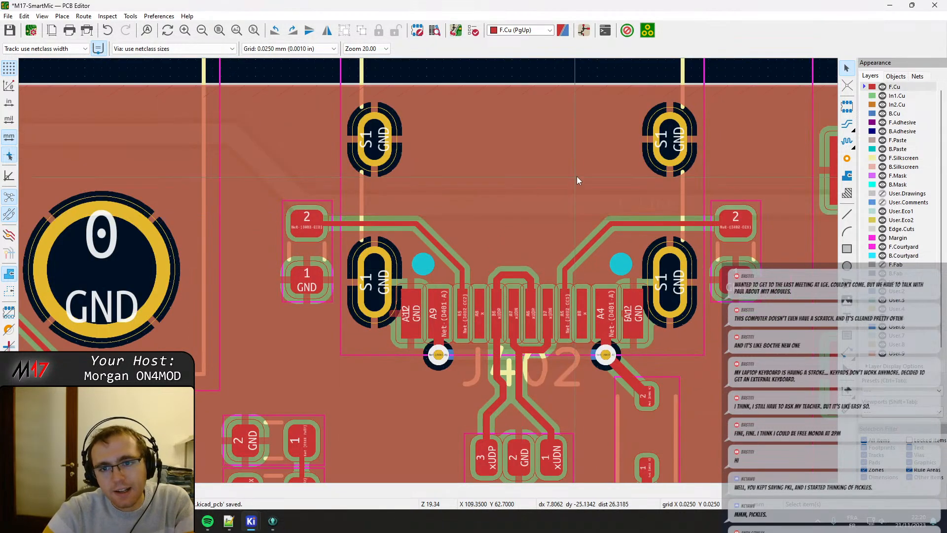
pyautogui.scroll(2, 446, 225)
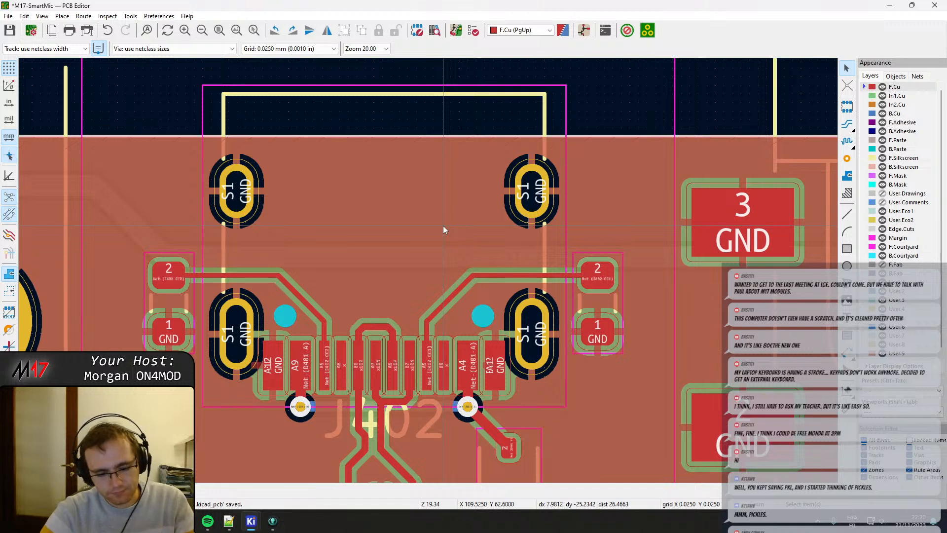
# Refill the board's copper zones, and reopen the schematic's Symbol Fields Table sorted by footprint.
pyautogui.press('b')
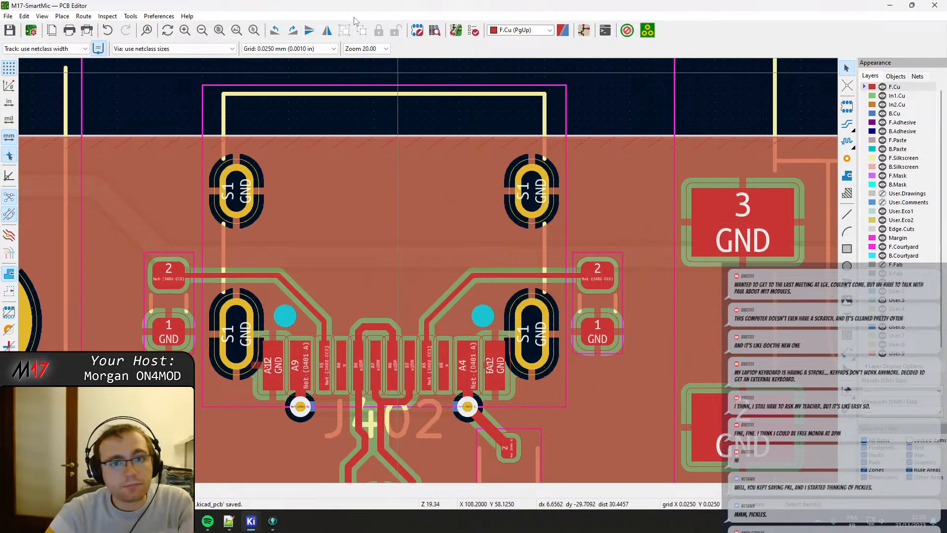
pyautogui.moveTo(251, 520)
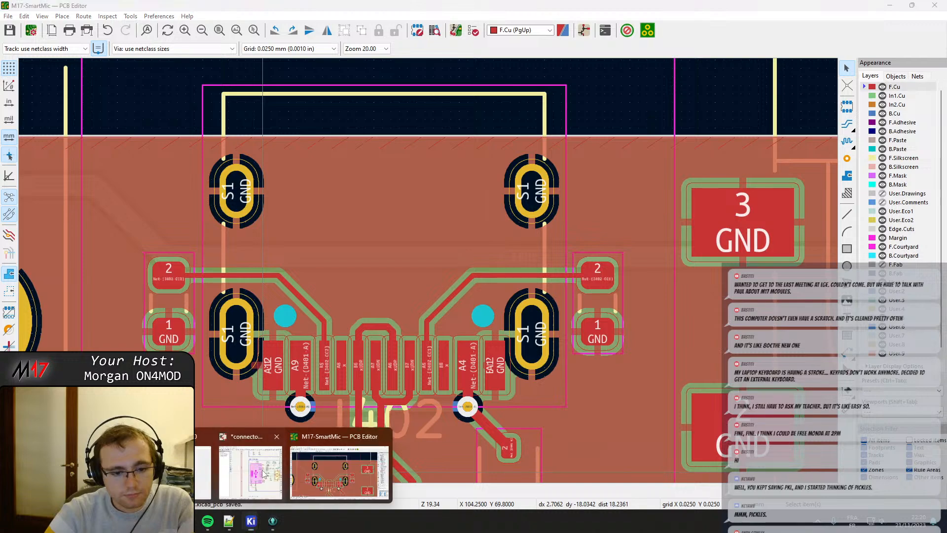
pyautogui.click(242, 468)
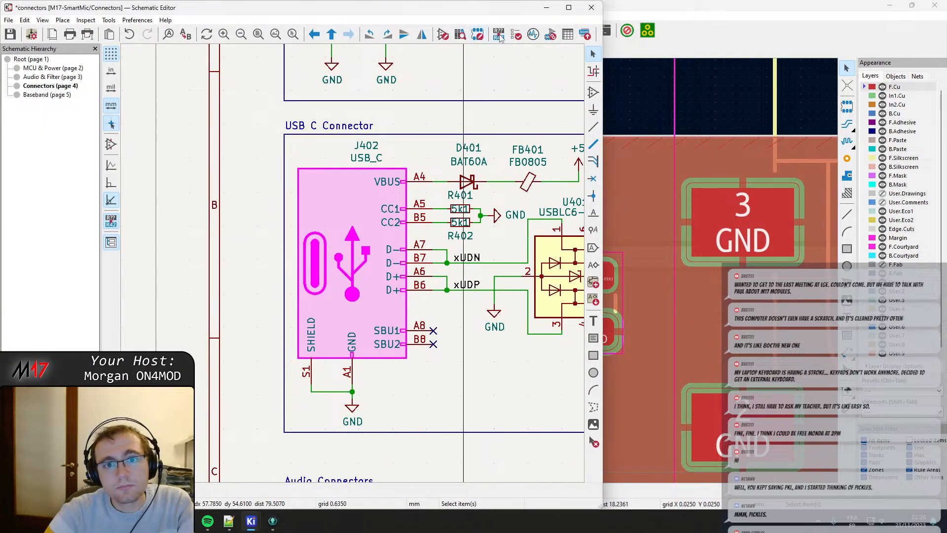
pyautogui.click(567, 34)
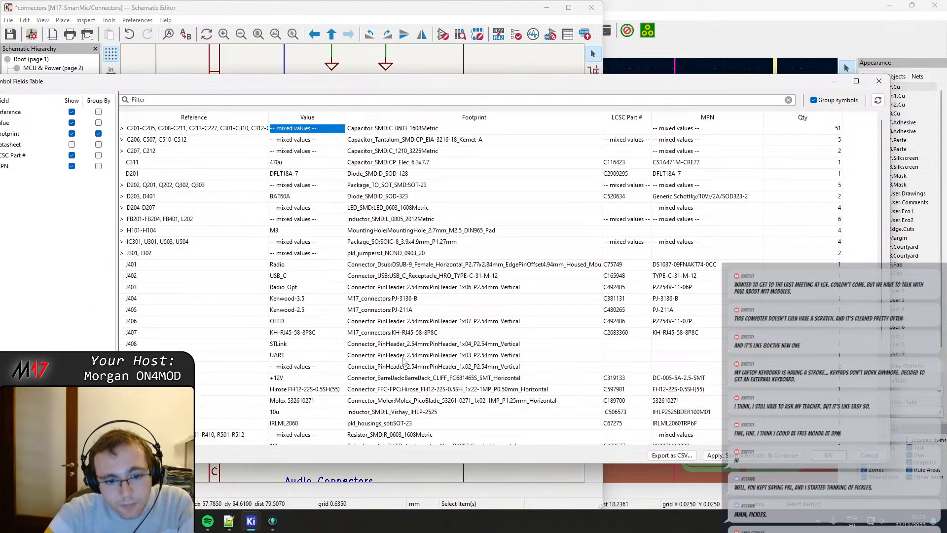
pyautogui.scroll(-1, 403, 362)
pyautogui.click(432, 118)
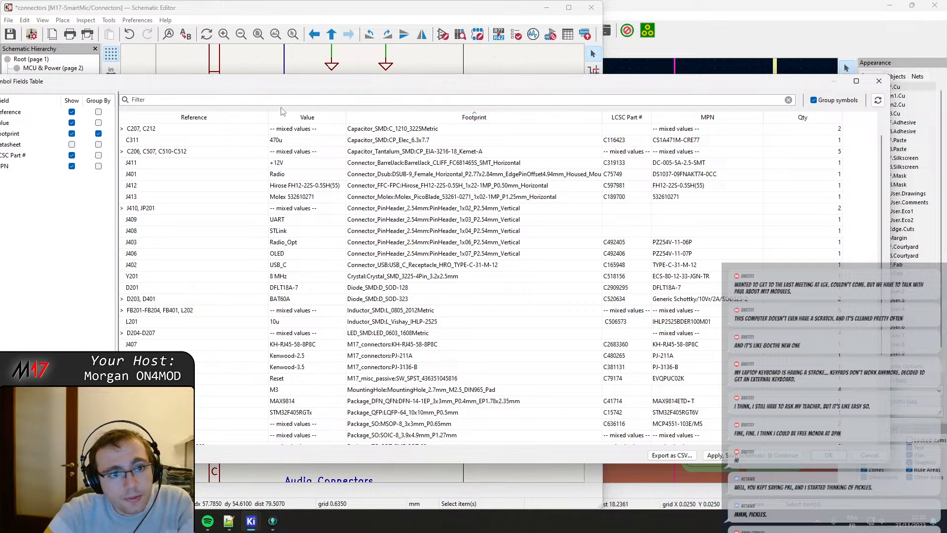
# Open the footprint library browser for the IRLML2060's pkl_housings_sot:SOT-23 footprint and look through the library list for a standard package library.
pyautogui.scroll(-3, 381, 326)
pyautogui.doubleClick(378, 363)
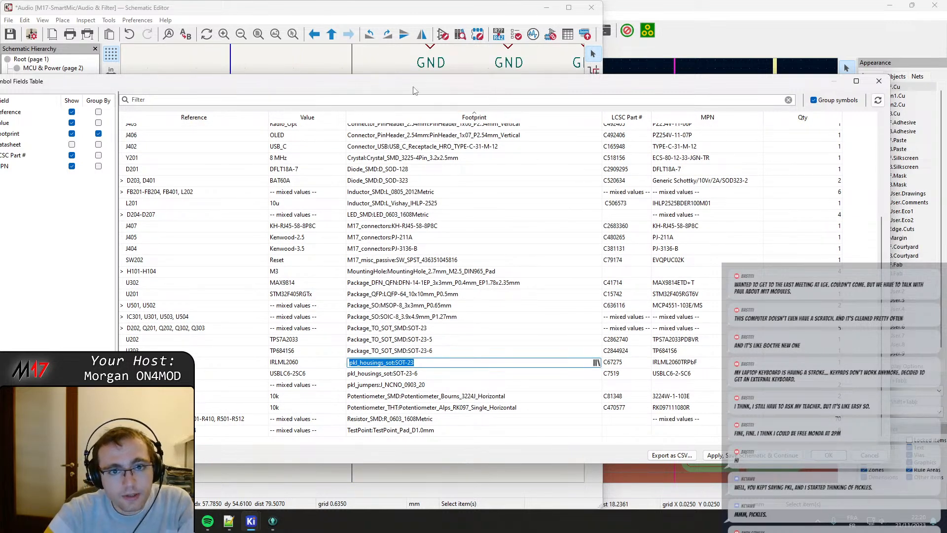
pyautogui.moveTo(414, 88); pyautogui.dragTo(441, 89)
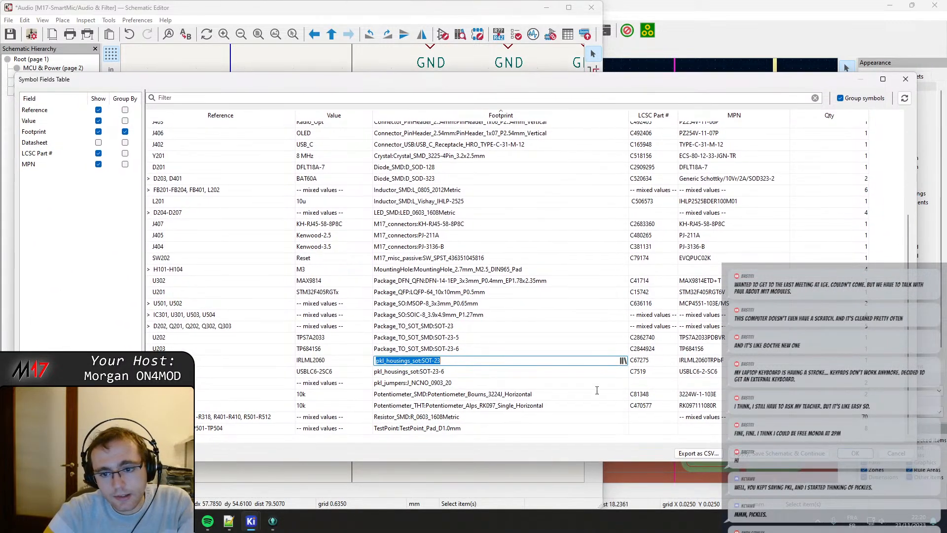
pyautogui.click(623, 360)
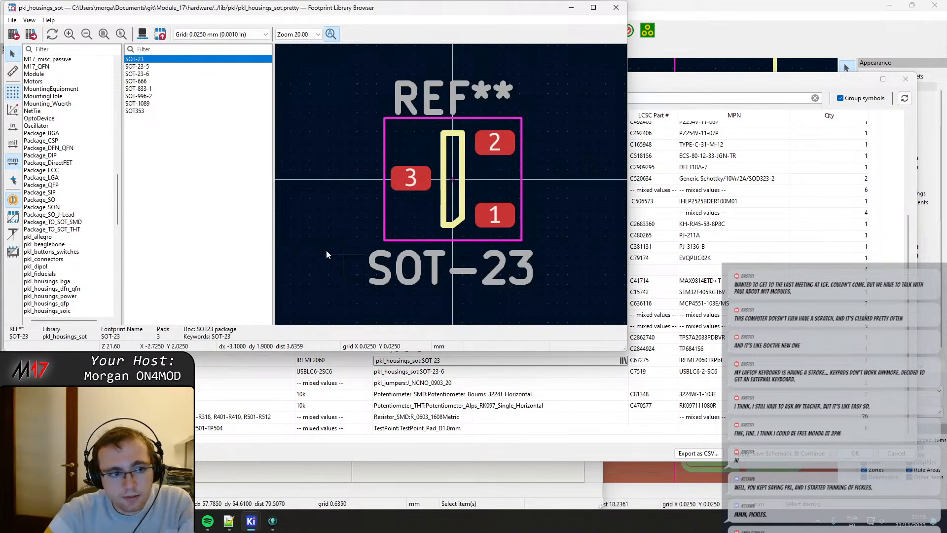
pyautogui.scroll(-2, 77, 251)
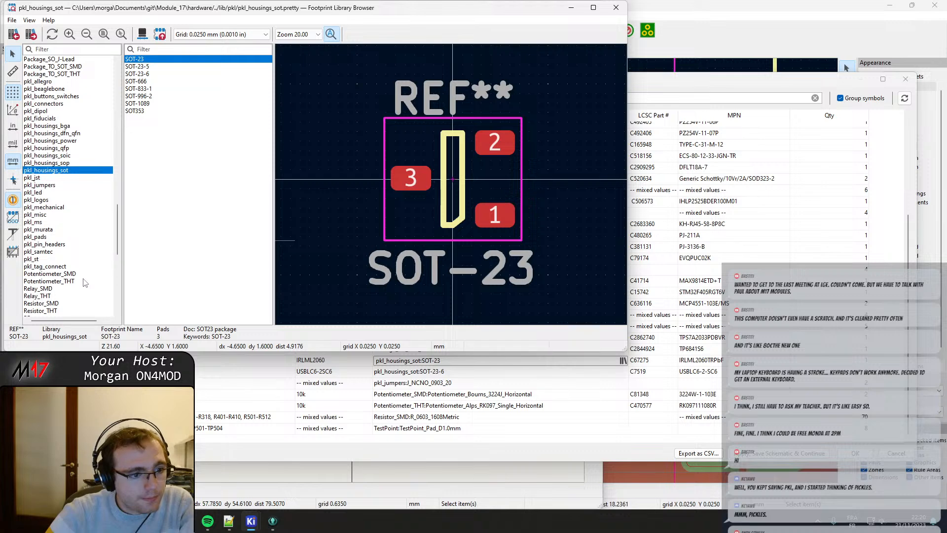
pyautogui.scroll(-5, 81, 282)
pyautogui.scroll(5, 81, 240)
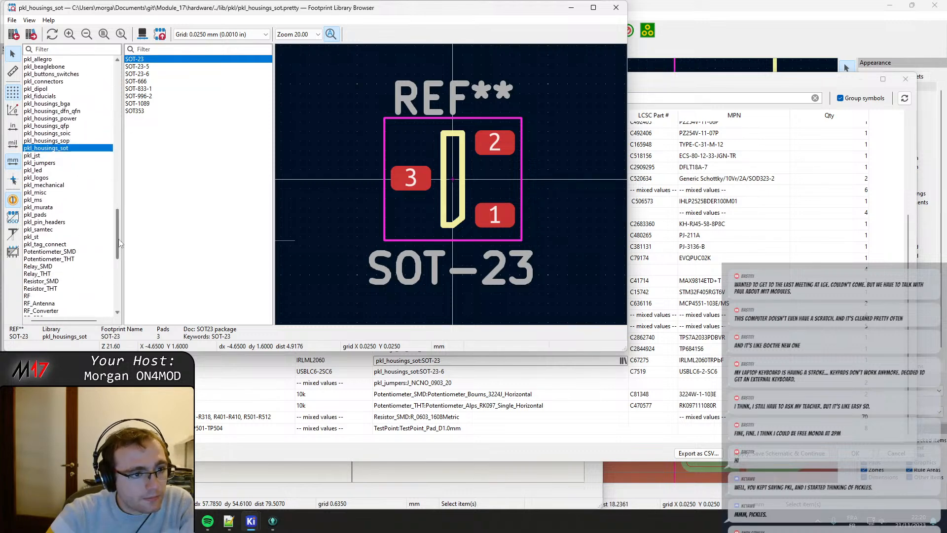
pyautogui.moveTo(119, 244); pyautogui.dragTo(119, 207)
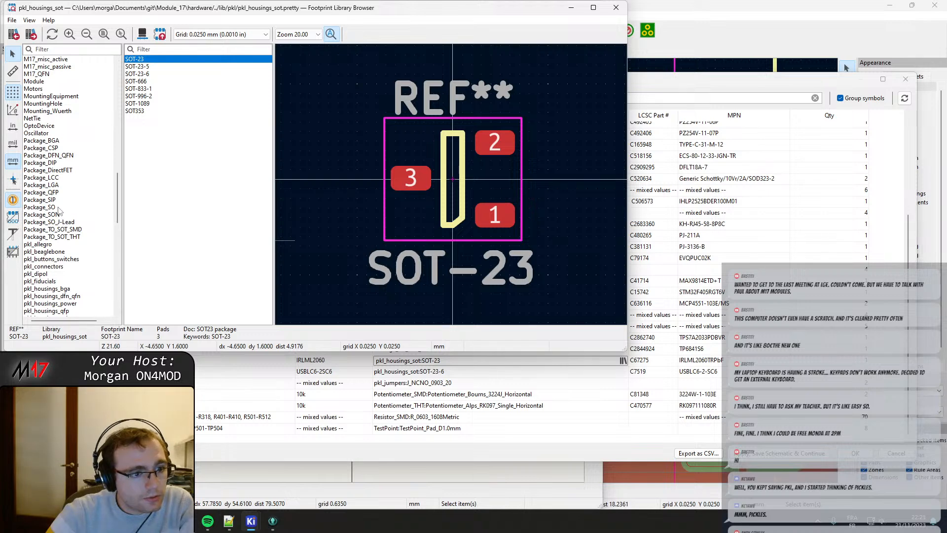
# Look through the Package_SO library and filter its footprints by "SOT".
pyautogui.click(57, 207)
pyautogui.scroll(-3, 199, 167)
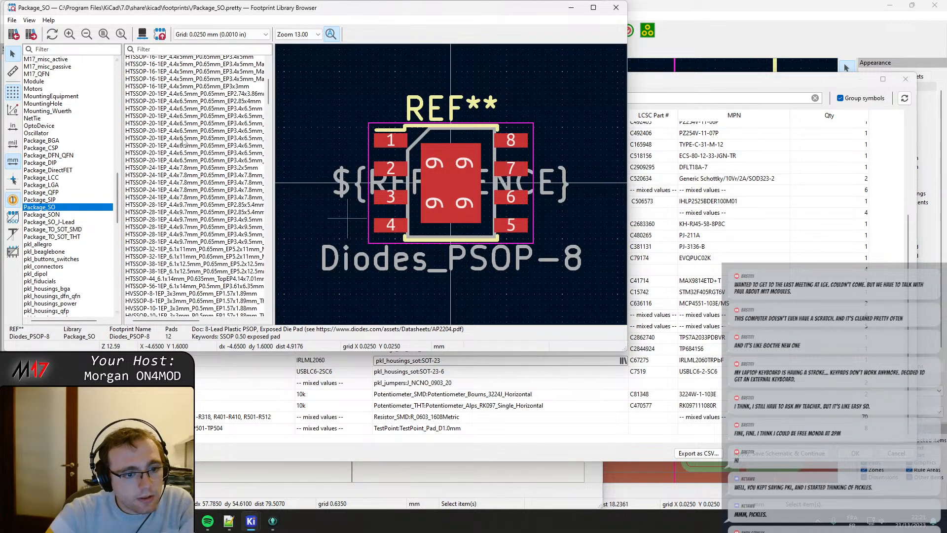
pyautogui.scroll(-3, 200, 168)
pyautogui.moveTo(268, 131); pyautogui.dragTo(292, 140)
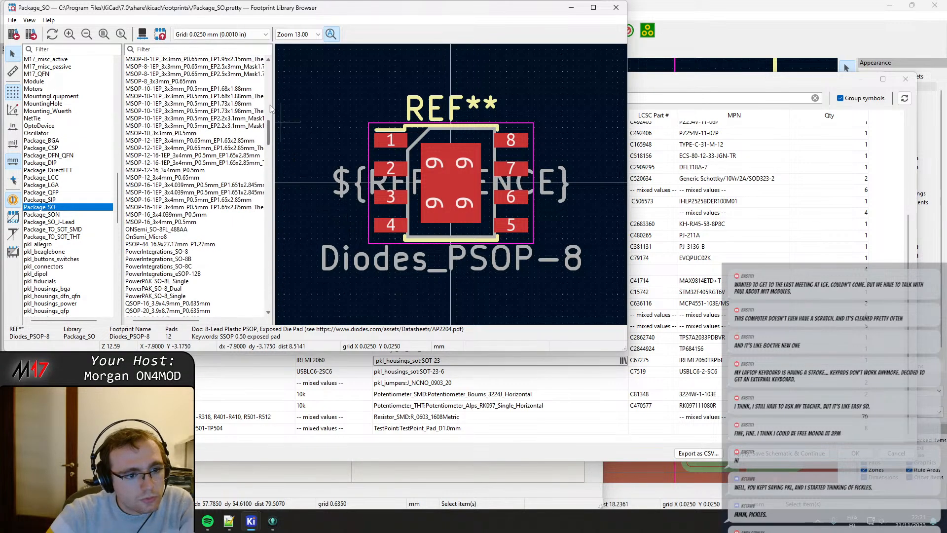
pyautogui.click(199, 50)
pyautogui.write('SOT')
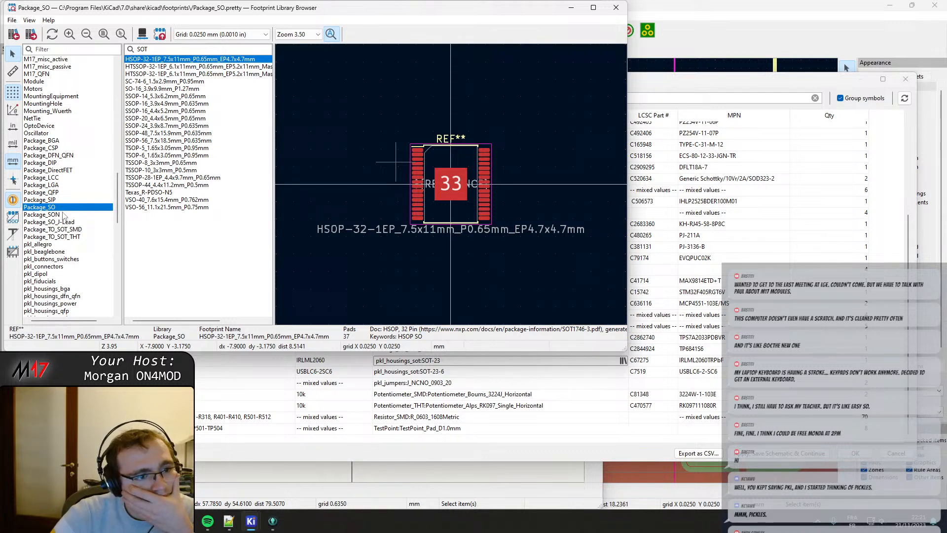
# Assign Package_TO_SOT_SMD:SOT-23 to the IRLML2060 and apply the symbol field changes.
pyautogui.click(73, 230)
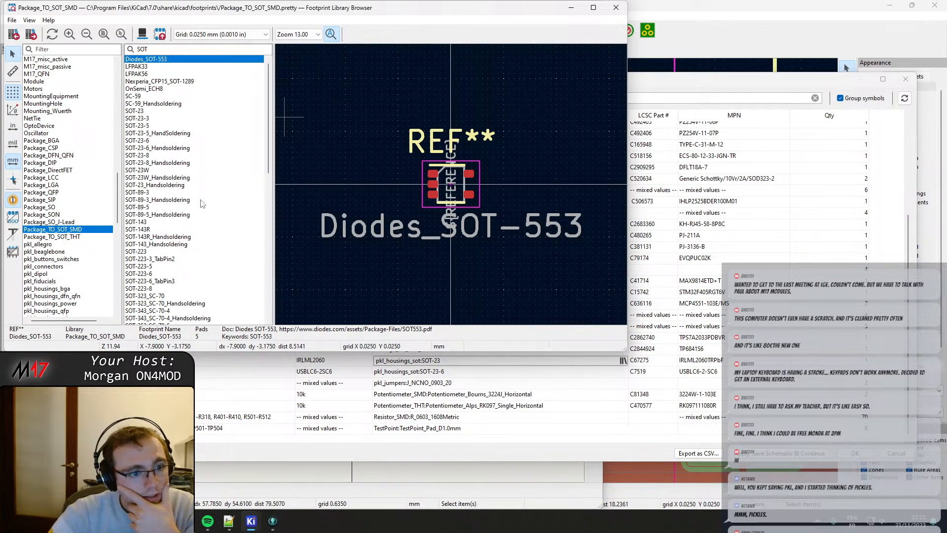
pyautogui.click(147, 112)
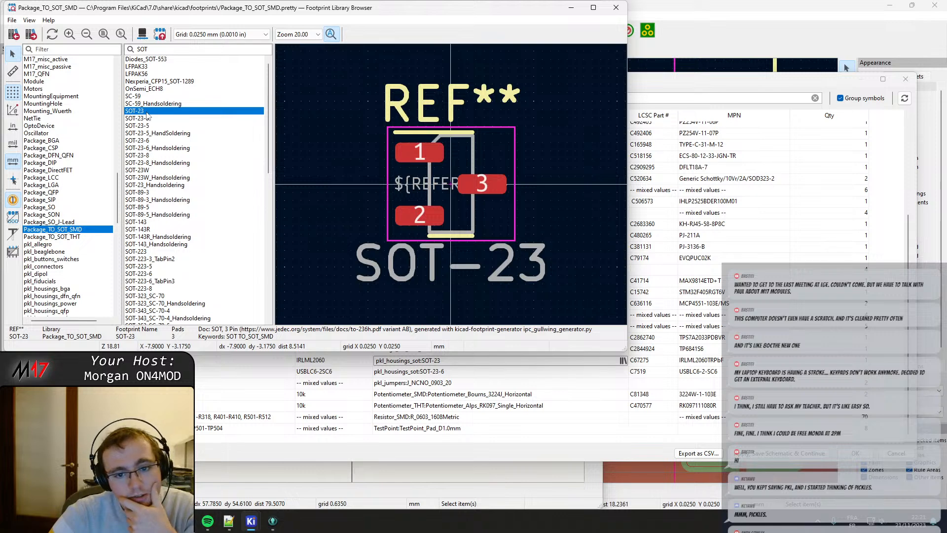
pyautogui.doubleClick(147, 112)
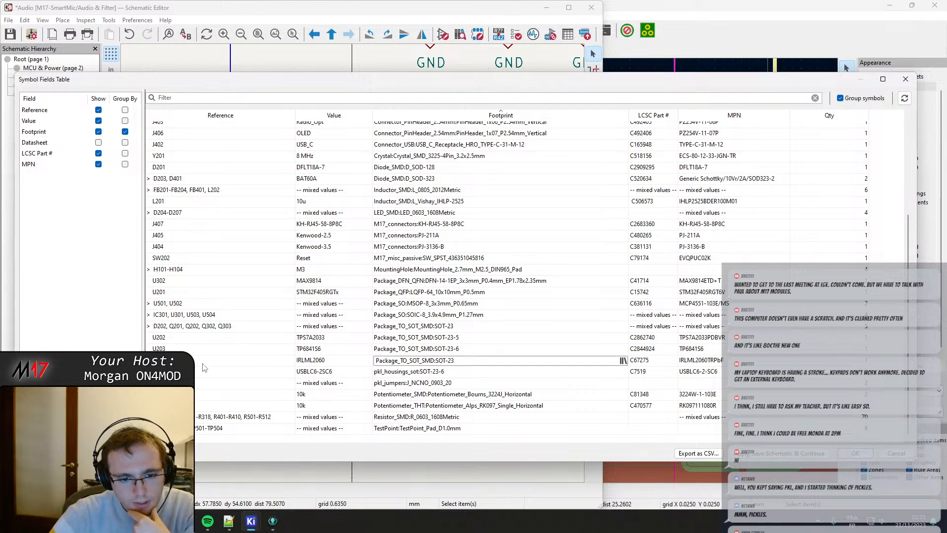
pyautogui.click(843, 446)
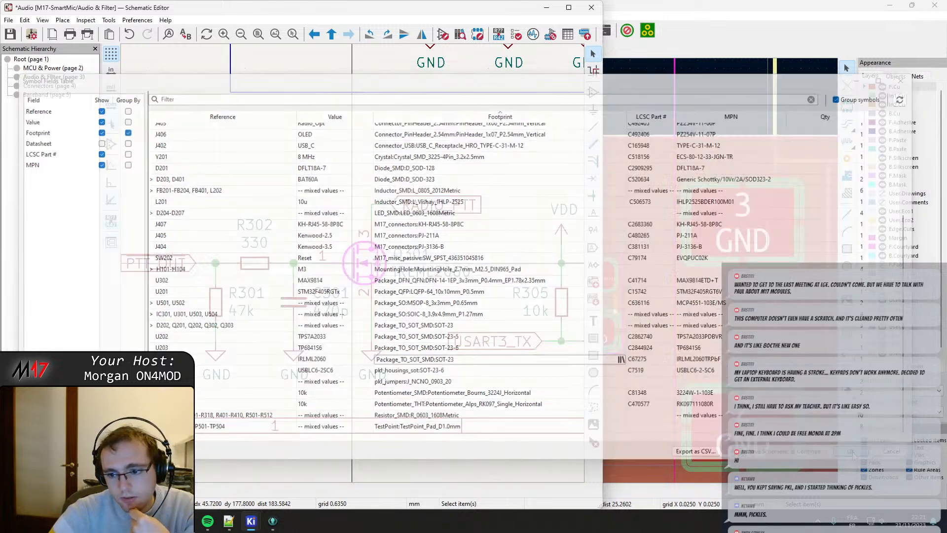
# Locate Q301 from the schematic in the PCB Editor and update the board so it uses the Package_TO_SOT_SMD:SOT-23 footprint.
pyautogui.click(364, 277)
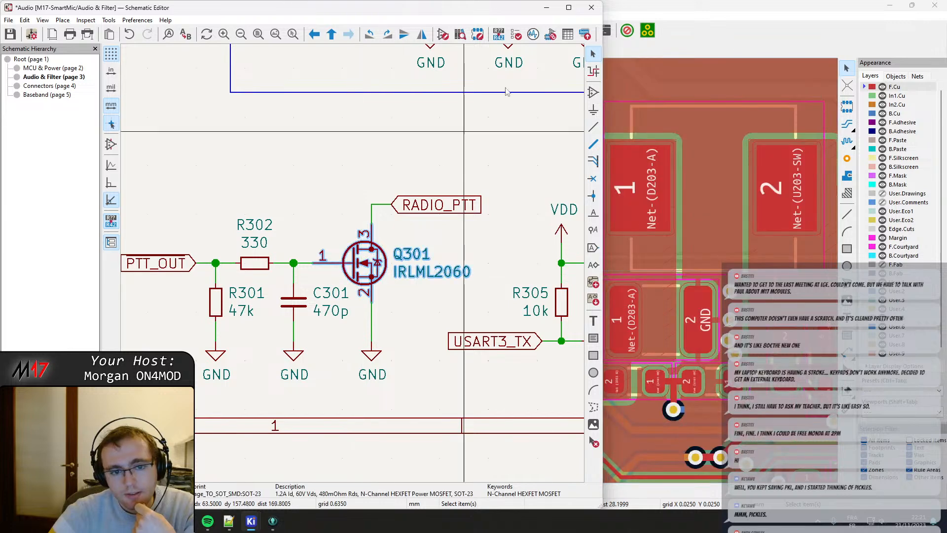
pyautogui.click(724, 11)
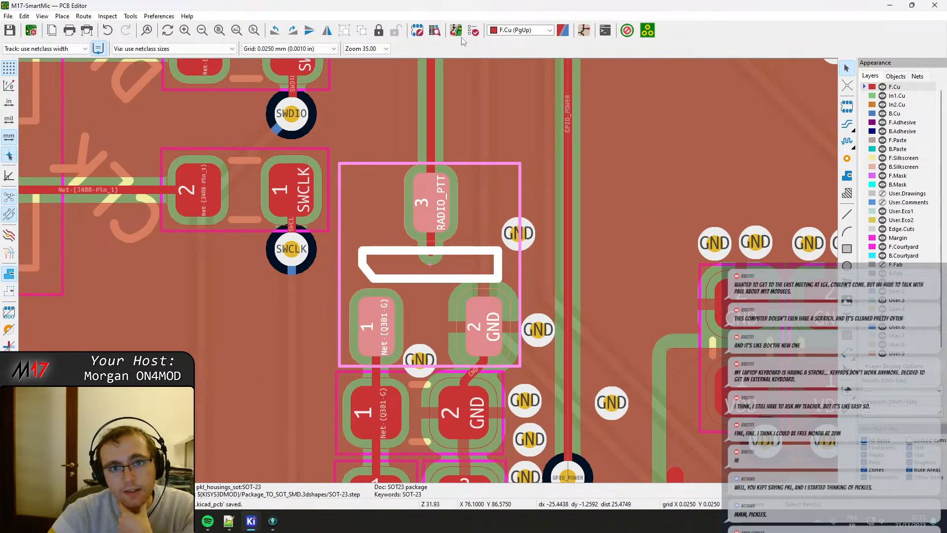
pyautogui.click(456, 31)
pyautogui.click(302, 265)
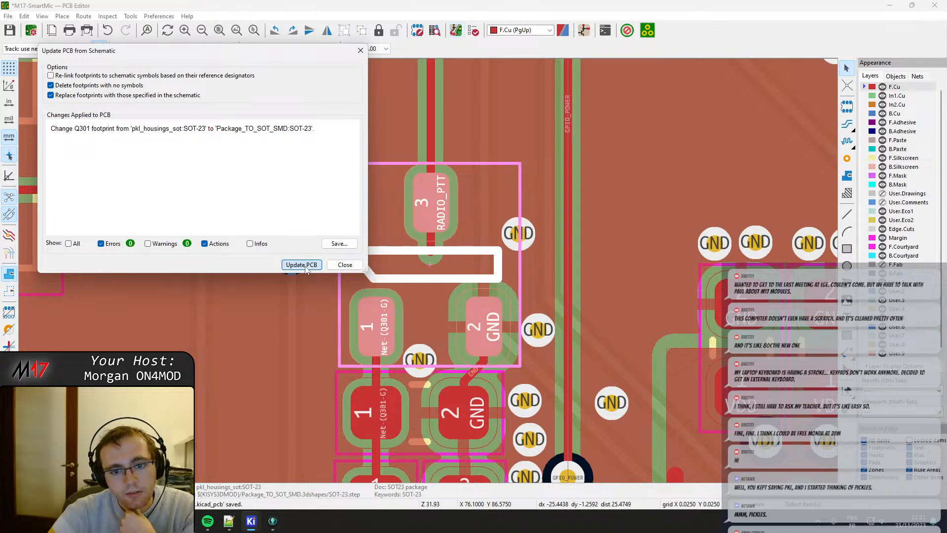
pyautogui.click(347, 264)
# Rotate Q301 by 180° and move it slightly so its pads line up with the existing tracks.
pyautogui.click(426, 265)
pyautogui.press('r')
pyautogui.press('r')
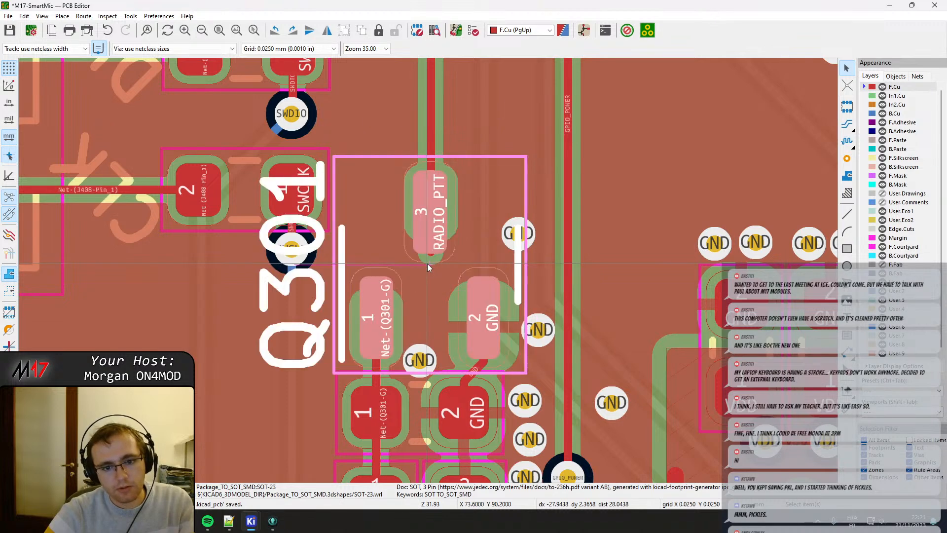
pyautogui.press('x')
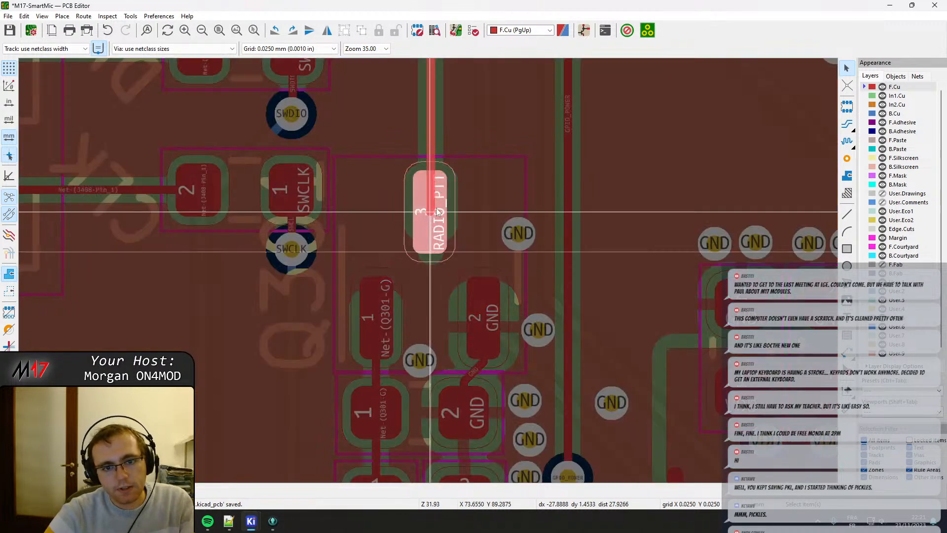
pyautogui.press('Escape')
pyautogui.click(426, 300)
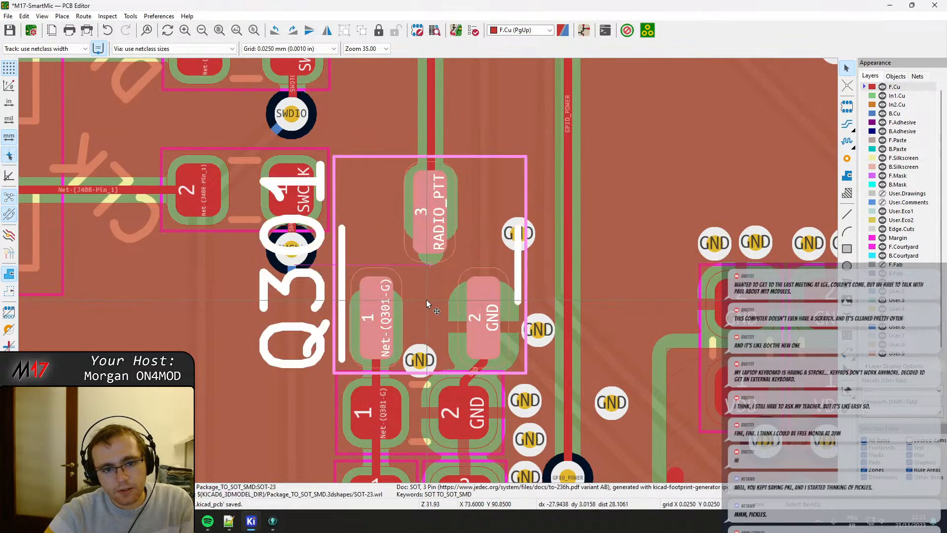
pyautogui.press('m')
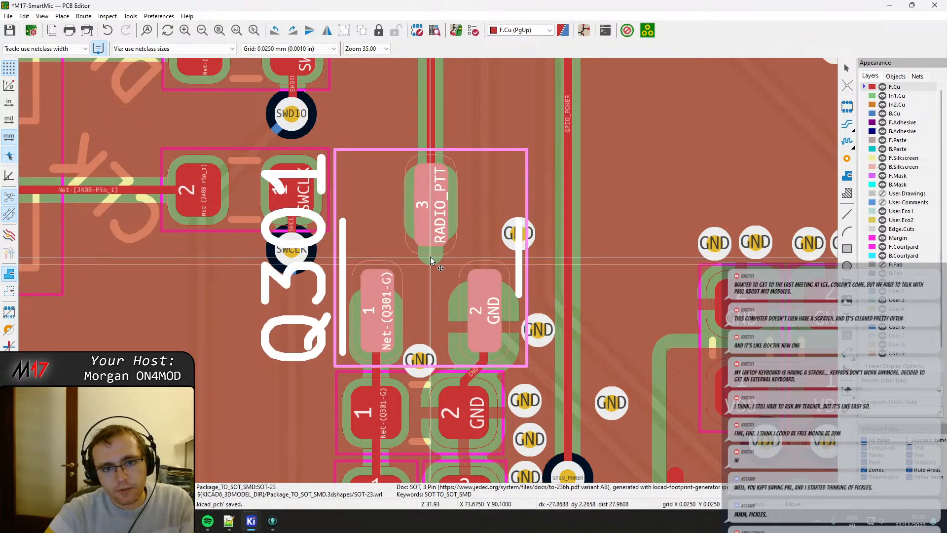
pyautogui.click(430, 256)
# Shift the end of the RADIO_PTT track onto Q301's pad 3 and refill the copper zones.
pyautogui.click(429, 220)
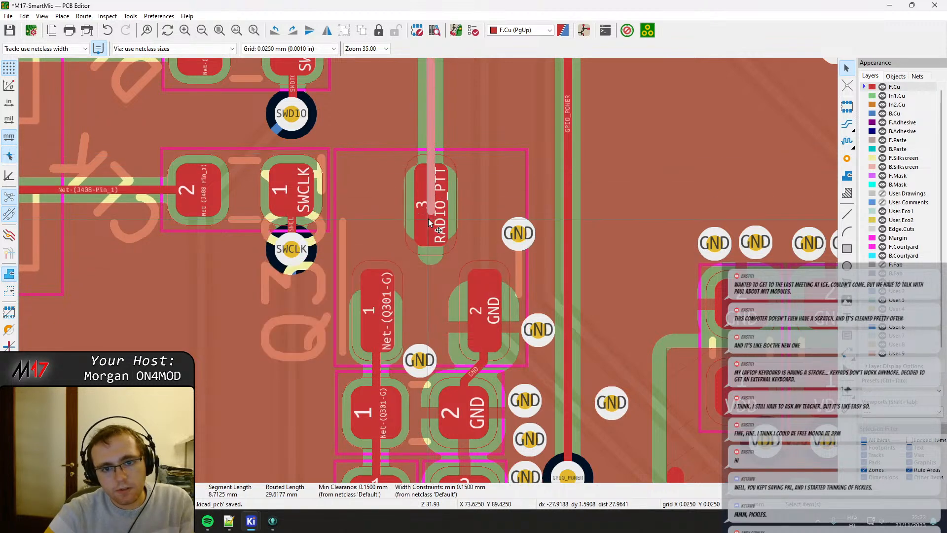
pyautogui.press('d')
pyautogui.click(431, 205)
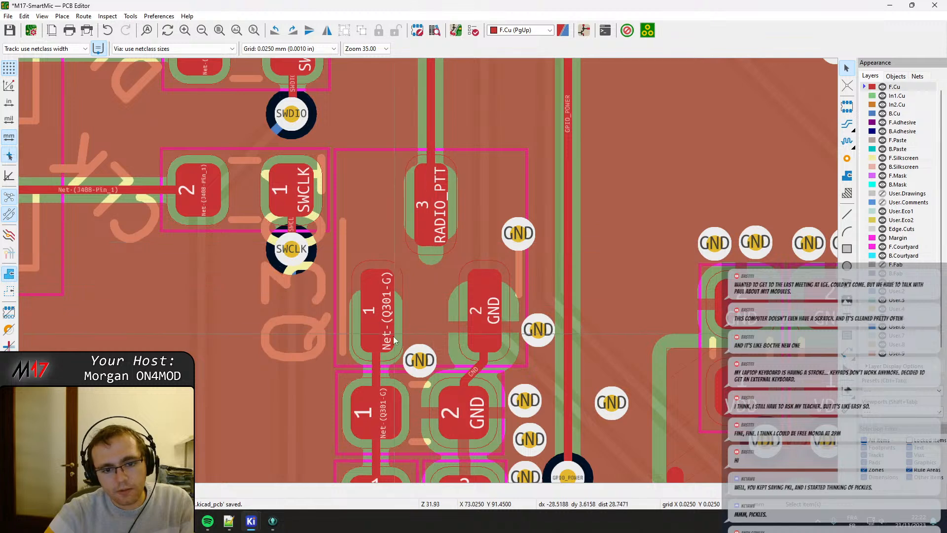
pyautogui.press('b')
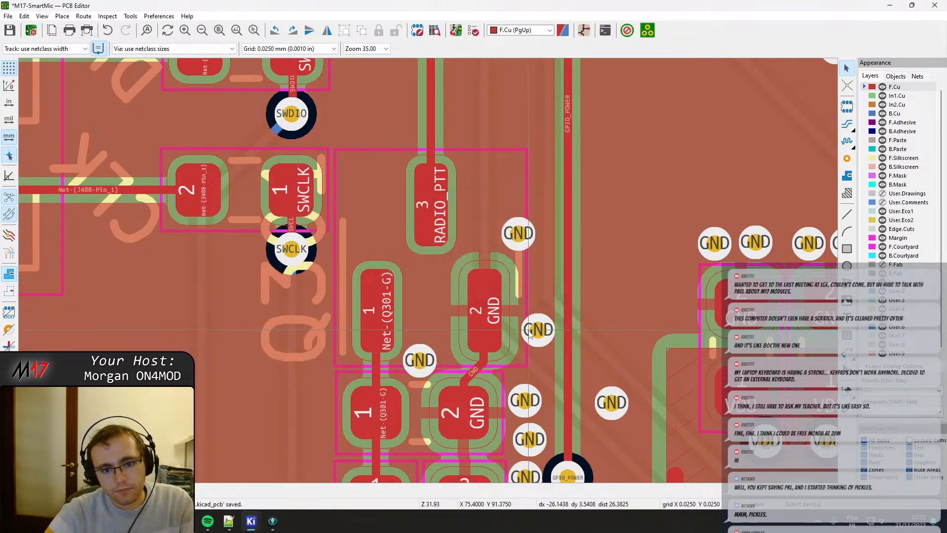
# Select the SOT-23 transistor Q201 on the board and switch to the Schematic Editor to check its symbol.
pyautogui.scroll(-4, 526, 338)
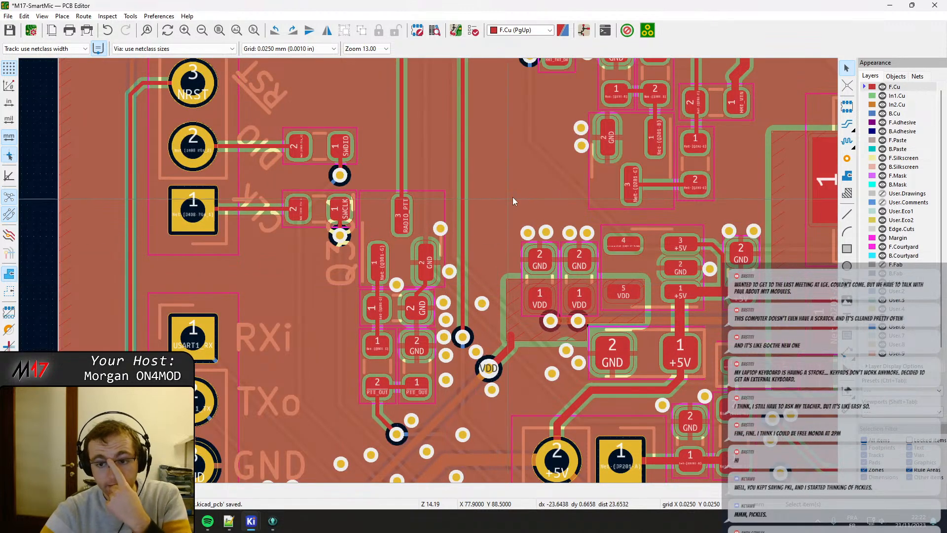
pyautogui.click(628, 153)
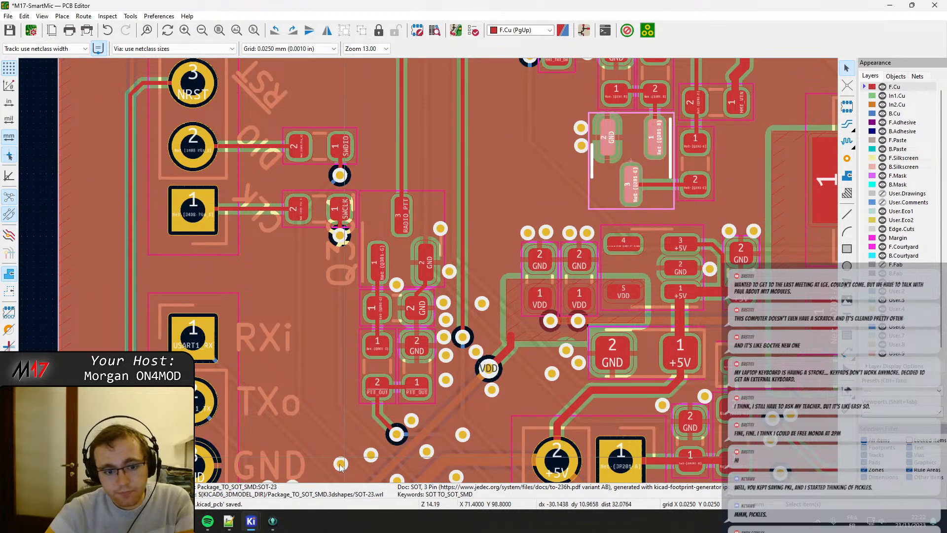
pyautogui.moveTo(228, 527)
pyautogui.click(232, 444)
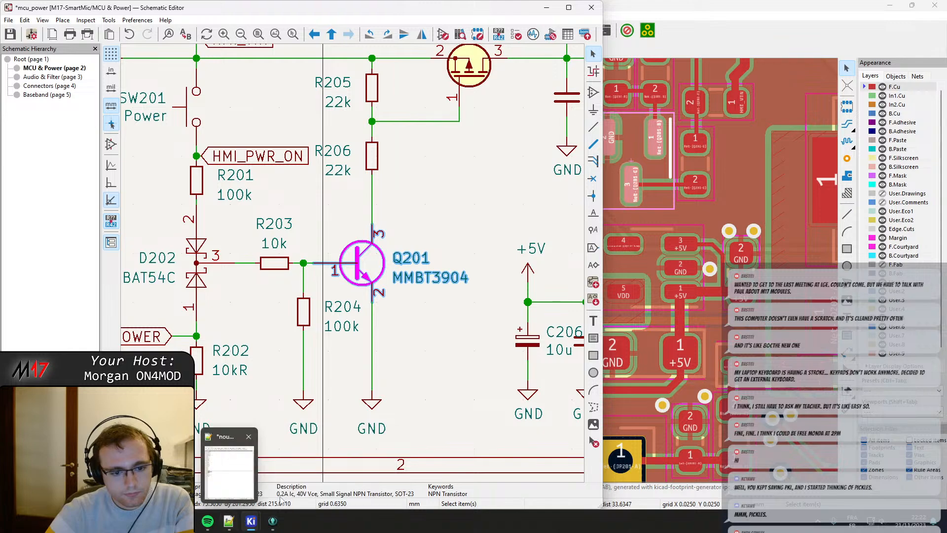
# Open the Symbol Fields Table and sort the components by footprint to find remaining custom-library footprints.
pyautogui.click(567, 34)
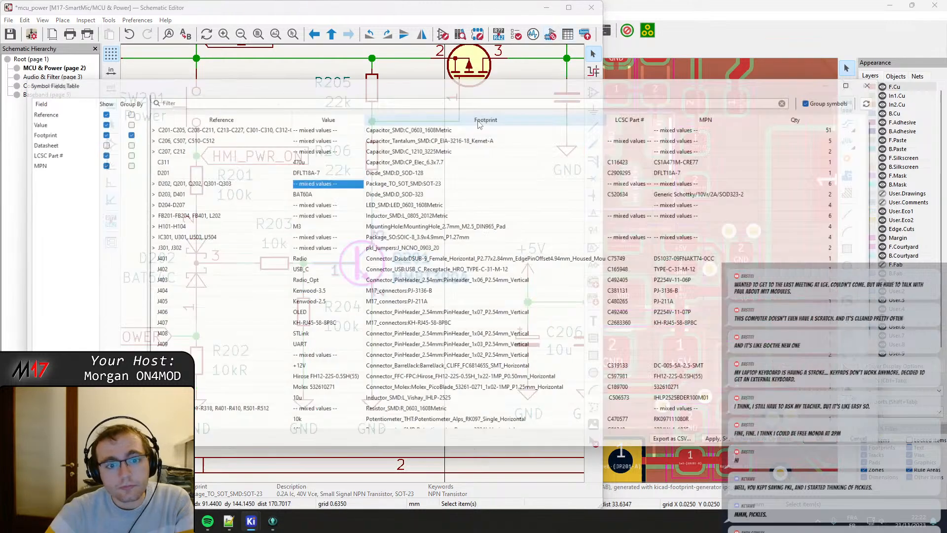
pyautogui.scroll(-5, 468, 222)
pyautogui.click(469, 118)
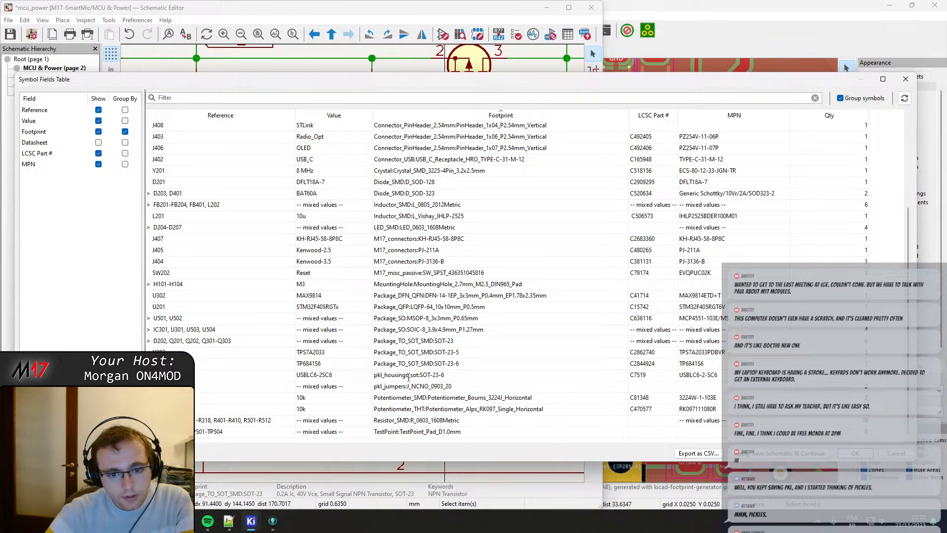
# Replace the USBLC6-2SC6's footprint with Package_TO_SOT_SMD:SOT-23-6 from the footprint library, apply the table change and save the schematic.
pyautogui.doubleClick(457, 375)
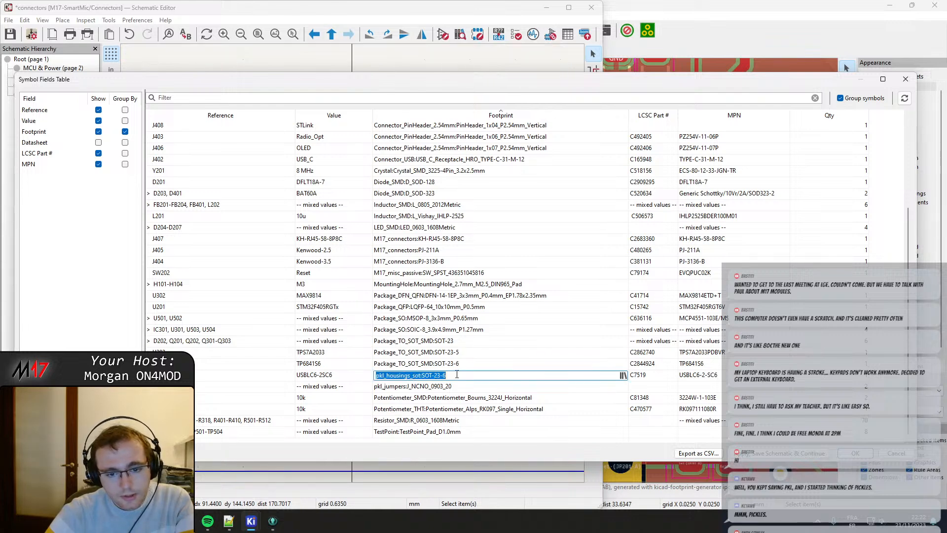
pyautogui.click(623, 376)
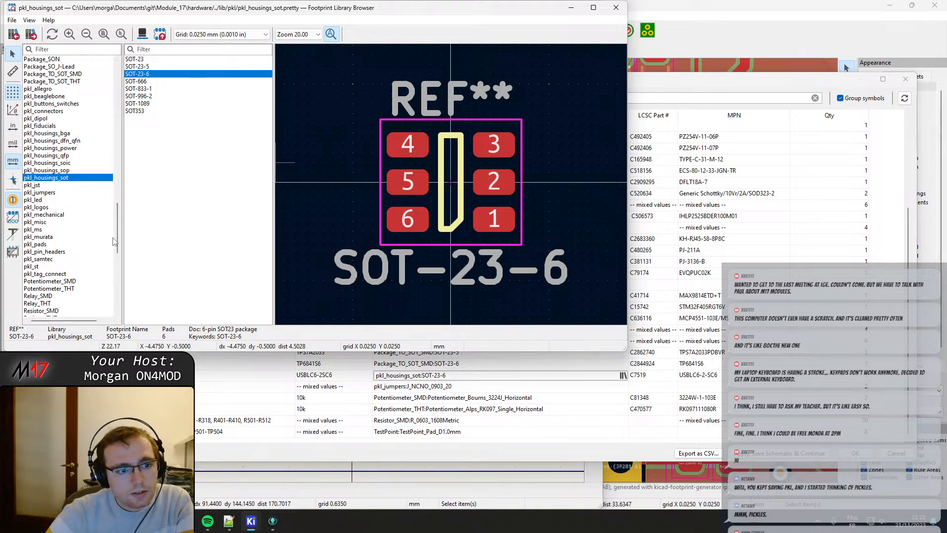
pyautogui.moveTo(117, 236); pyautogui.dragTo(119, 205)
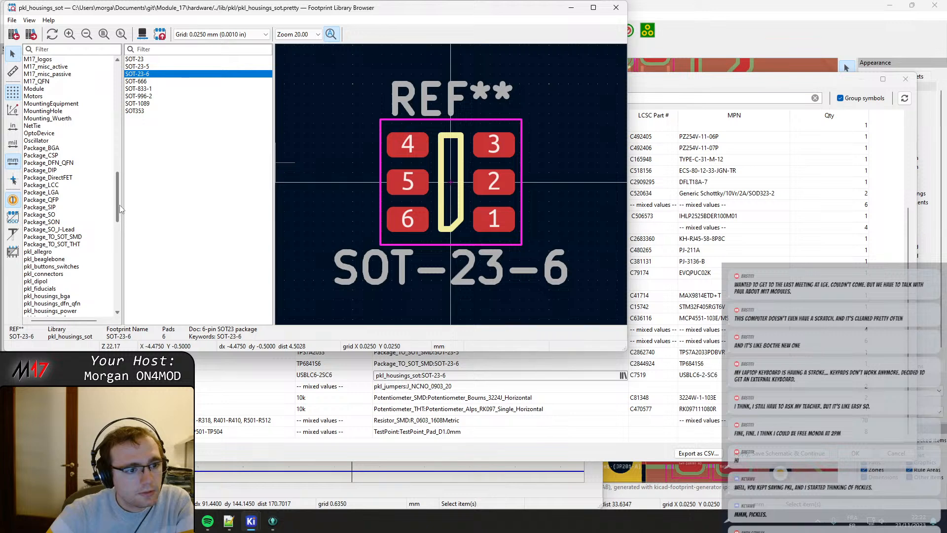
pyautogui.click(72, 238)
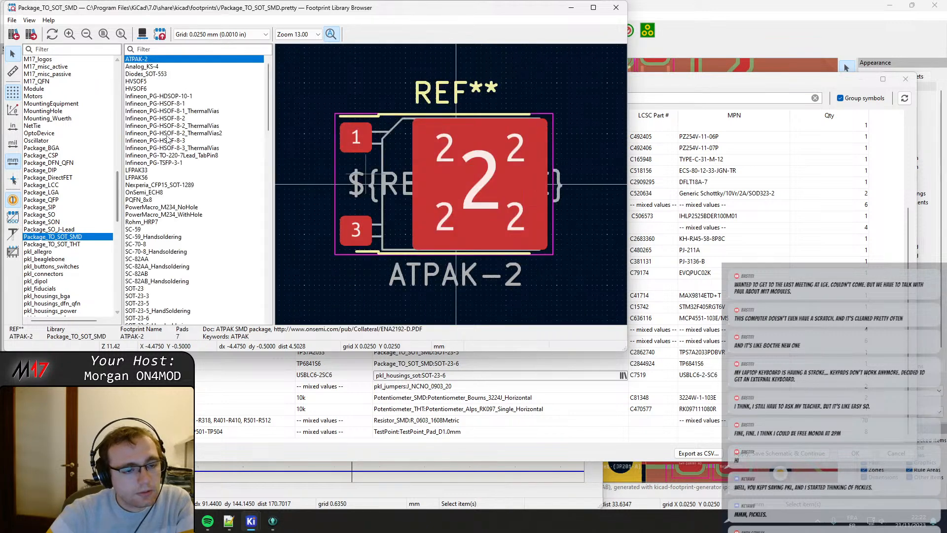
pyautogui.click(146, 319)
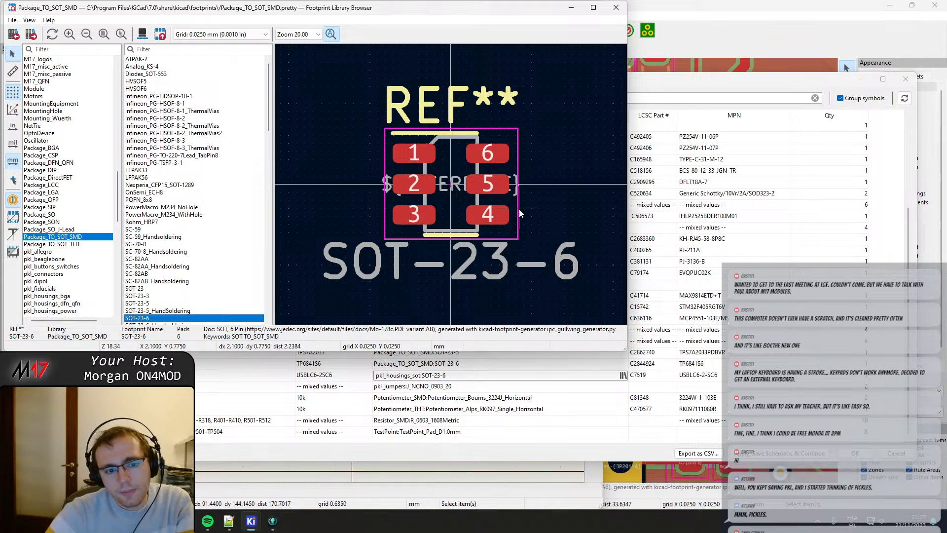
pyautogui.doubleClick(147, 319)
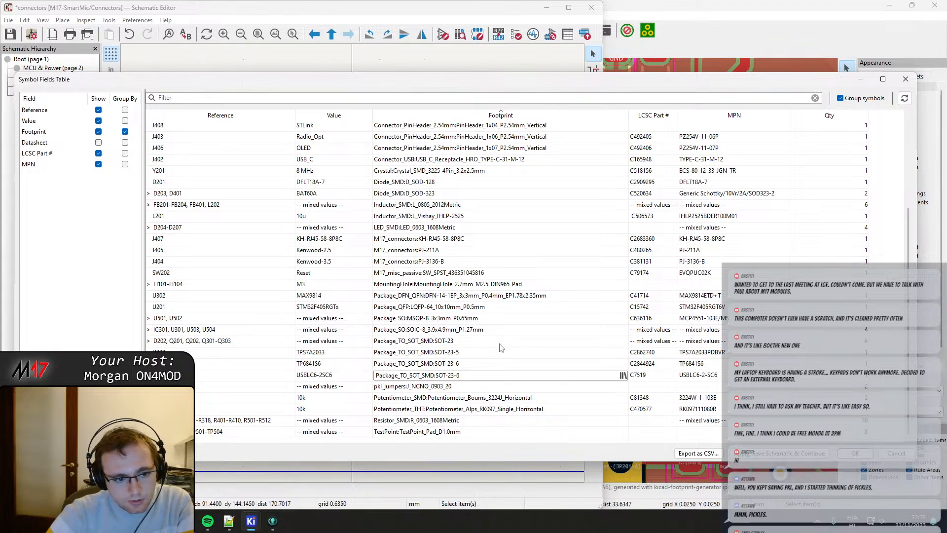
pyautogui.click(859, 454)
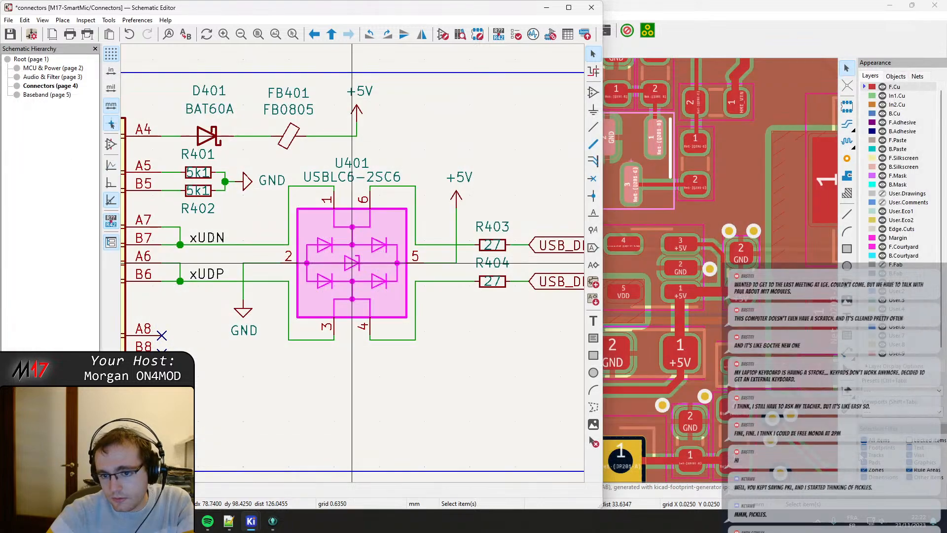
pyautogui.hotkey('ctrl', 's')
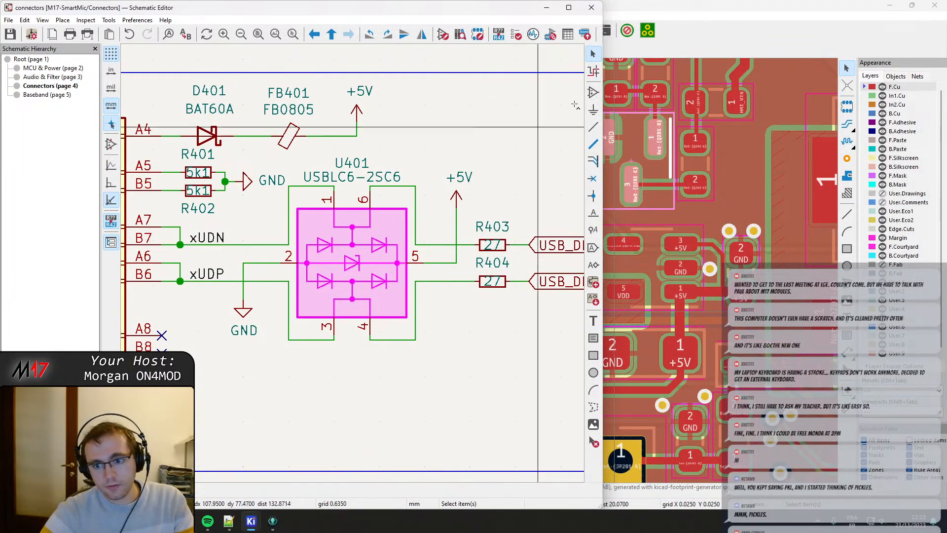
# In the PCB Editor, update the board from the schematic so U401 uses the new SOT-23-6 footprint.
pyautogui.click(734, 4)
pyautogui.scroll(-3, 730, 106)
pyautogui.scroll(5, 423, 250)
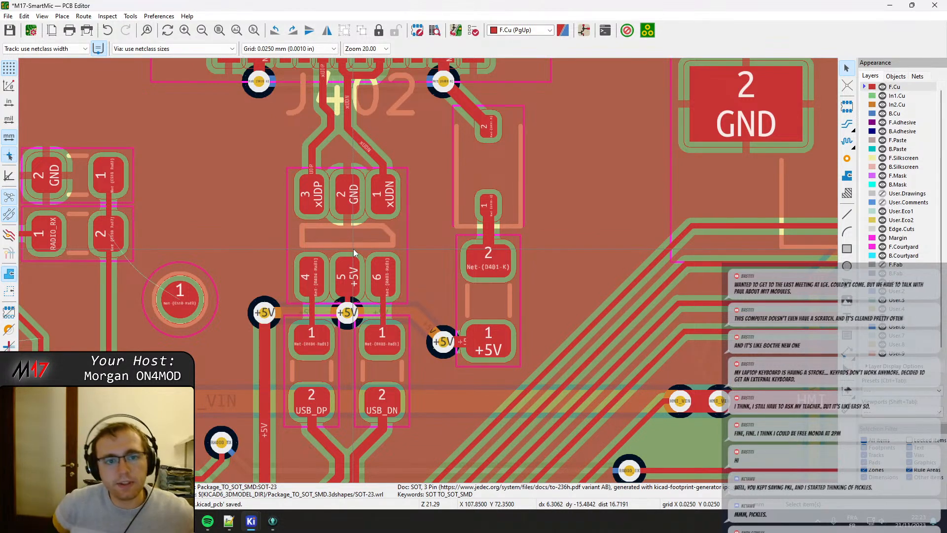
pyautogui.keyDown('ctrl'); pyautogui.scroll(5, 354, 252); pyautogui.keyUp('ctrl')
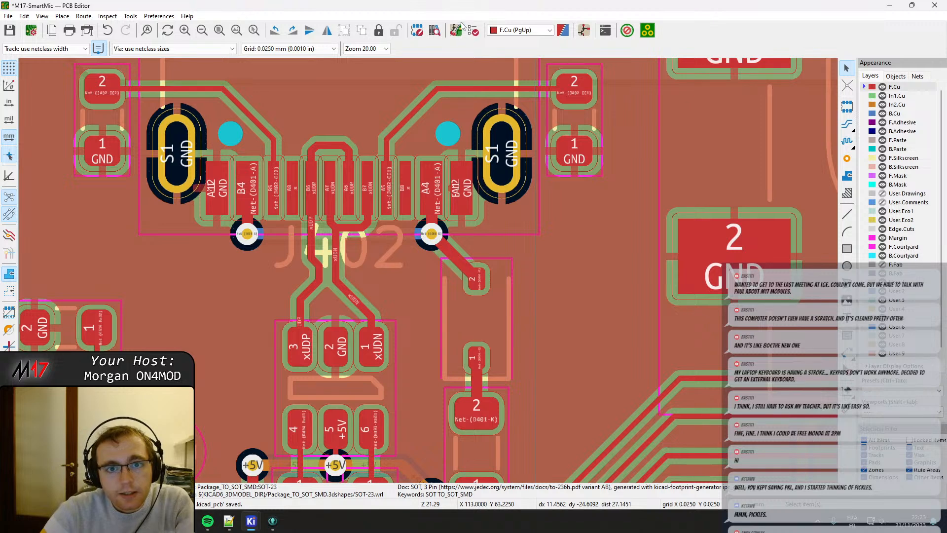
pyautogui.click(456, 30)
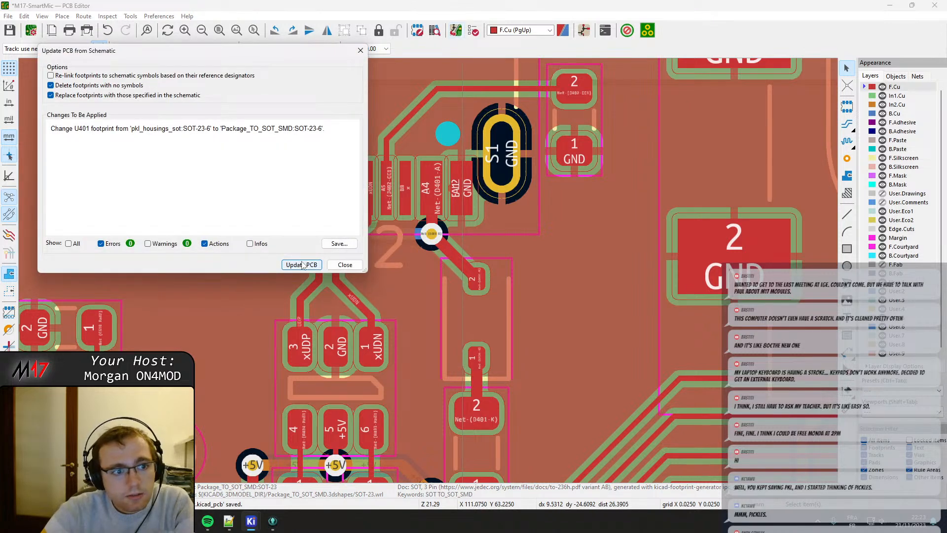
pyautogui.click(303, 265)
pyautogui.click(345, 265)
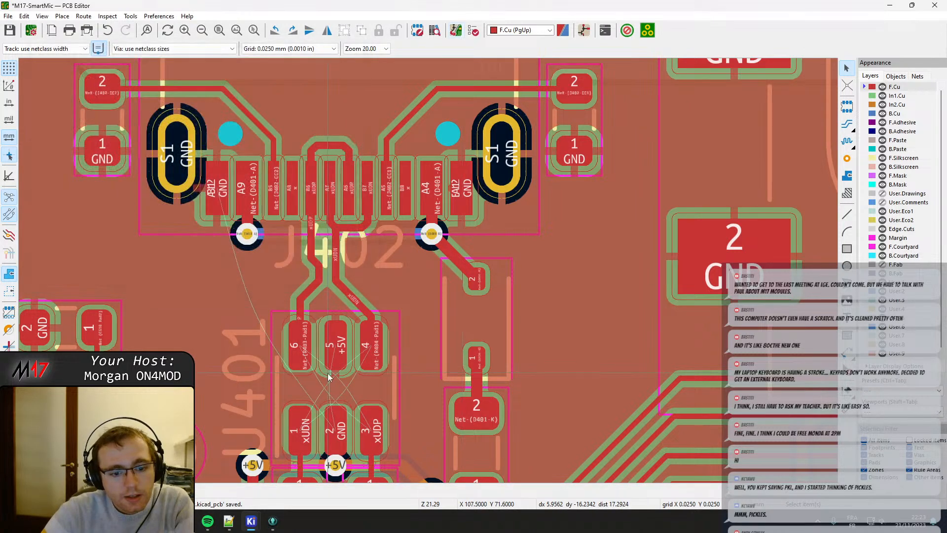
# Rotate U401 by 180° and move it slightly so its pads line up with the USB tracks and series resistors.
pyautogui.moveTo(354, 267); pyautogui.dragTo(358, 231, button='middle')
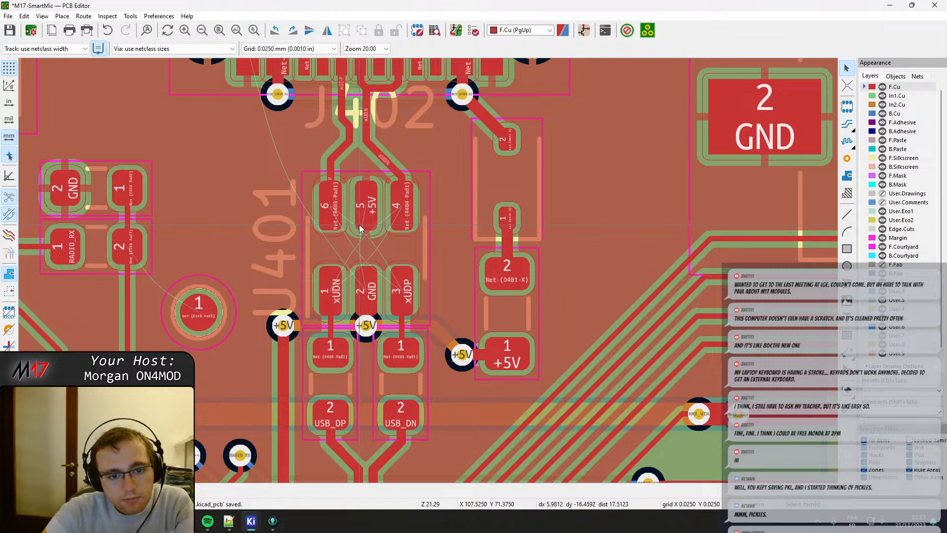
pyautogui.click(359, 229)
pyautogui.click(364, 252)
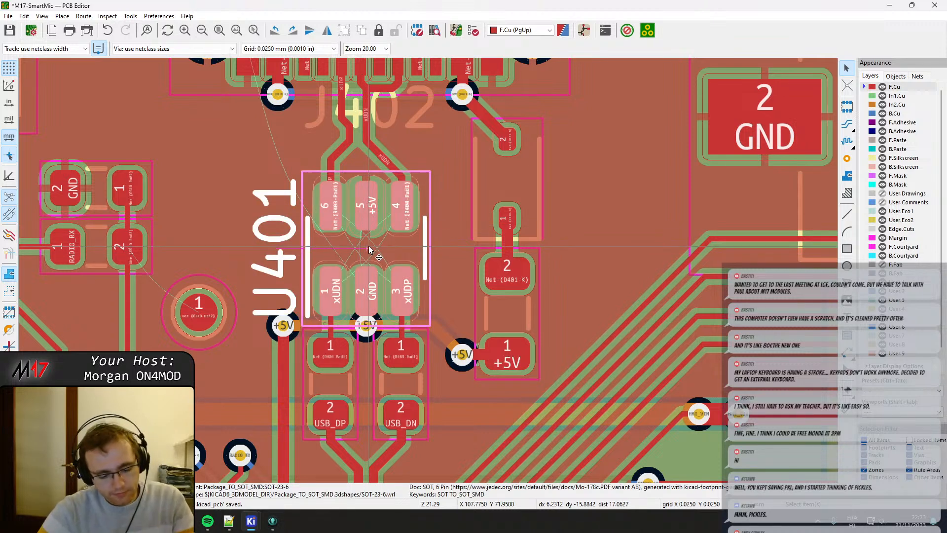
pyautogui.press('r')
pyautogui.press('r')
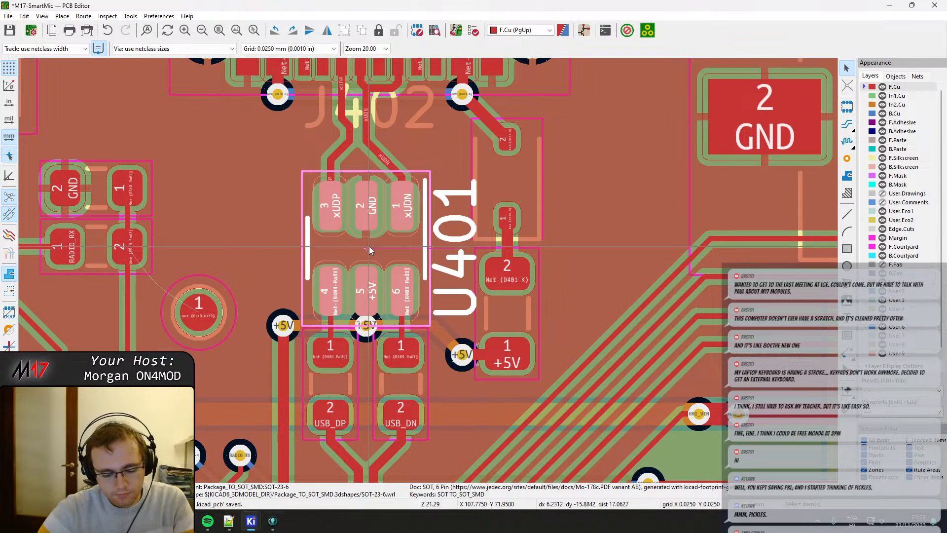
pyautogui.press('m')
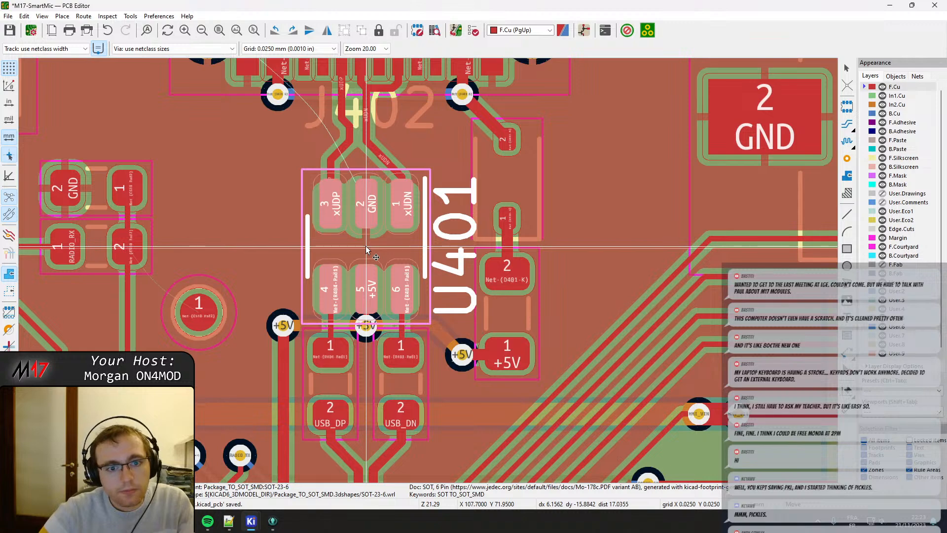
pyautogui.click(365, 245)
# Shift the vertical xUDN track segment below J402 away from xUDP, in line with connector pad A6.
pyautogui.scroll(5, 367, 241)
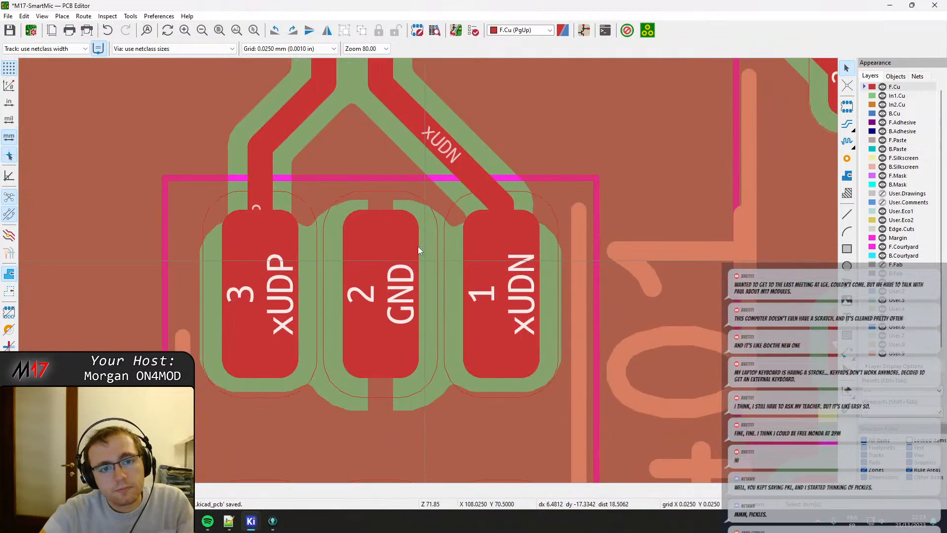
pyautogui.click(378, 318)
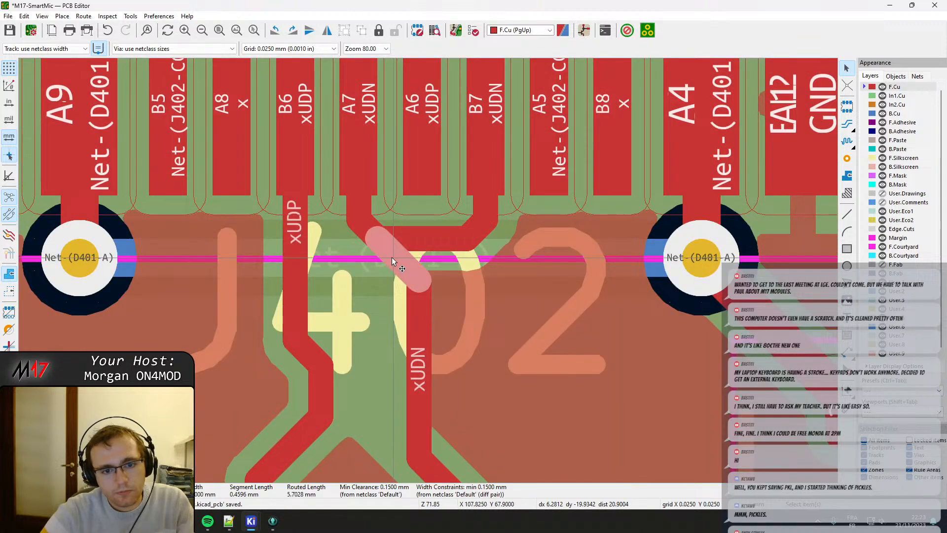
pyautogui.moveTo(392, 257); pyautogui.dragTo(426, 229)
pyautogui.click(419, 261)
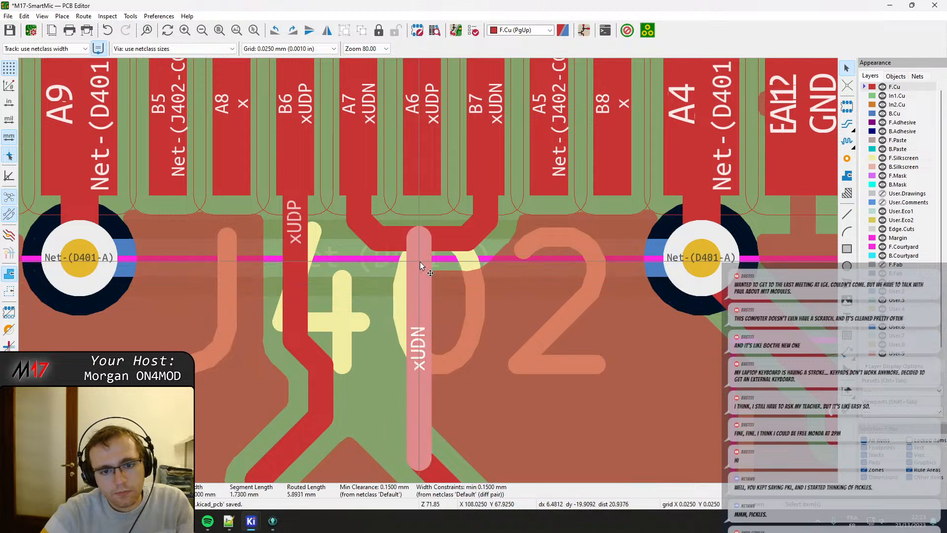
pyautogui.moveTo(419, 262); pyautogui.dragTo(425, 262)
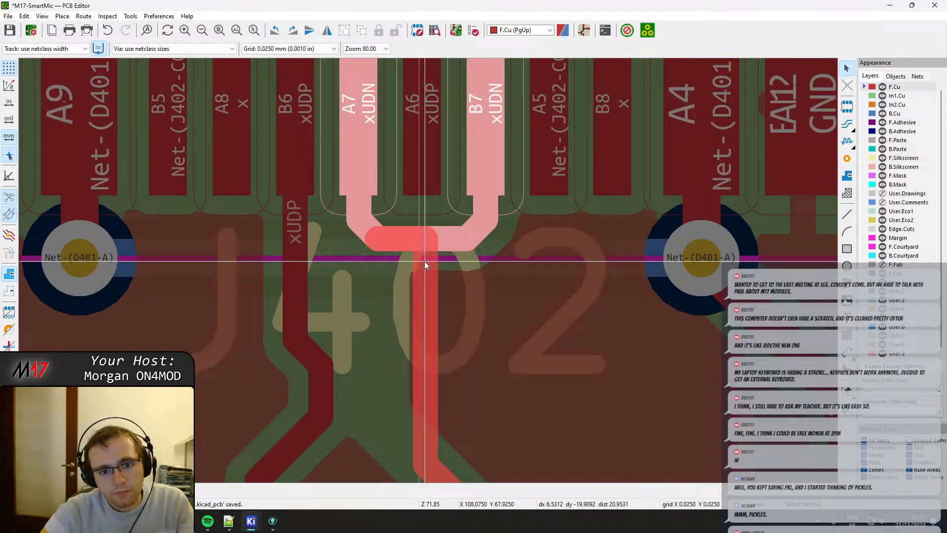
pyautogui.scroll(-2, 422, 260)
pyautogui.scroll(-2, 425, 282)
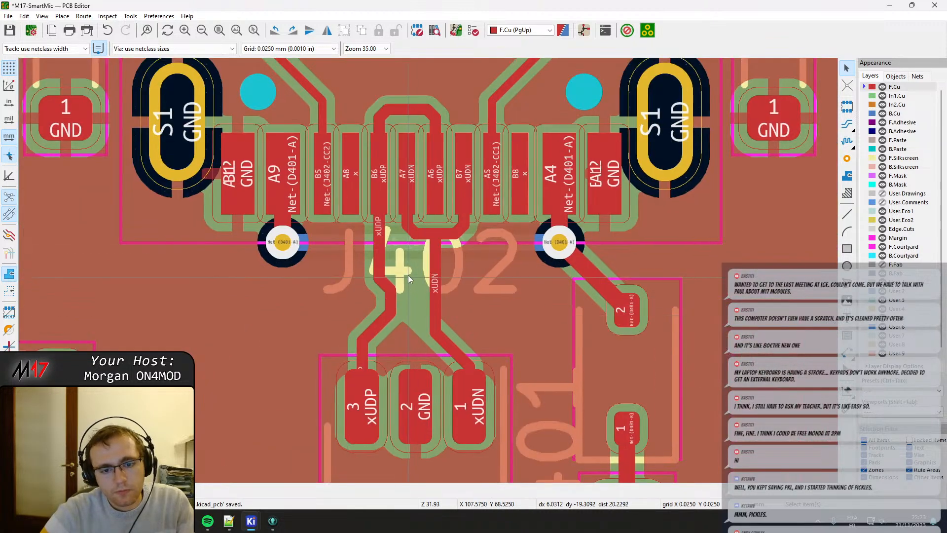
# Break the vertical xUDN and xUDP track segments just below the J402 connector pads.
pyautogui.rightClick(436, 248)
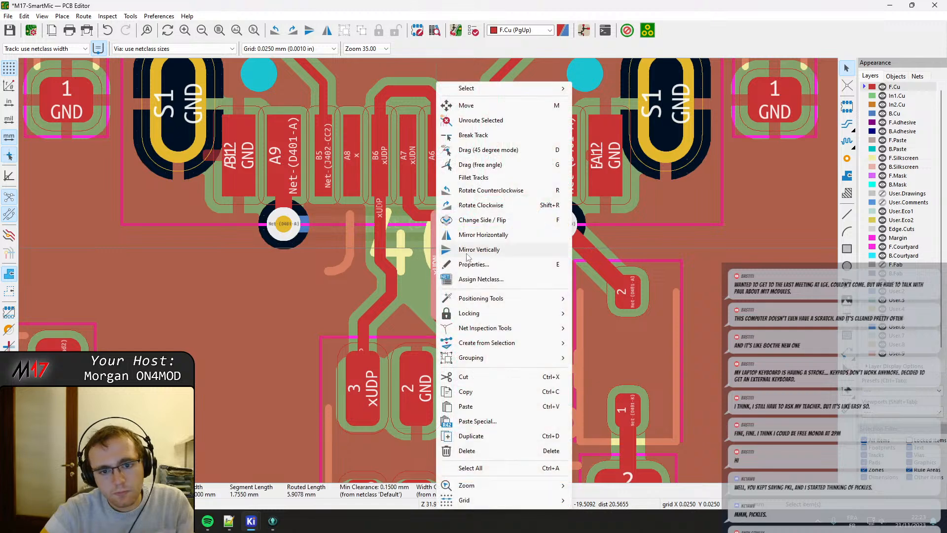
pyautogui.click(468, 138)
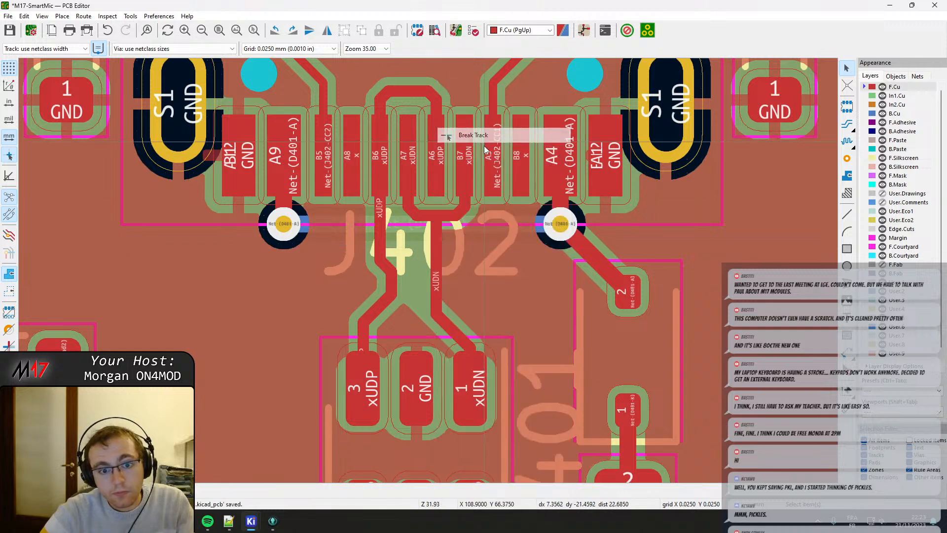
pyautogui.rightClick(380, 244)
pyautogui.click(431, 141)
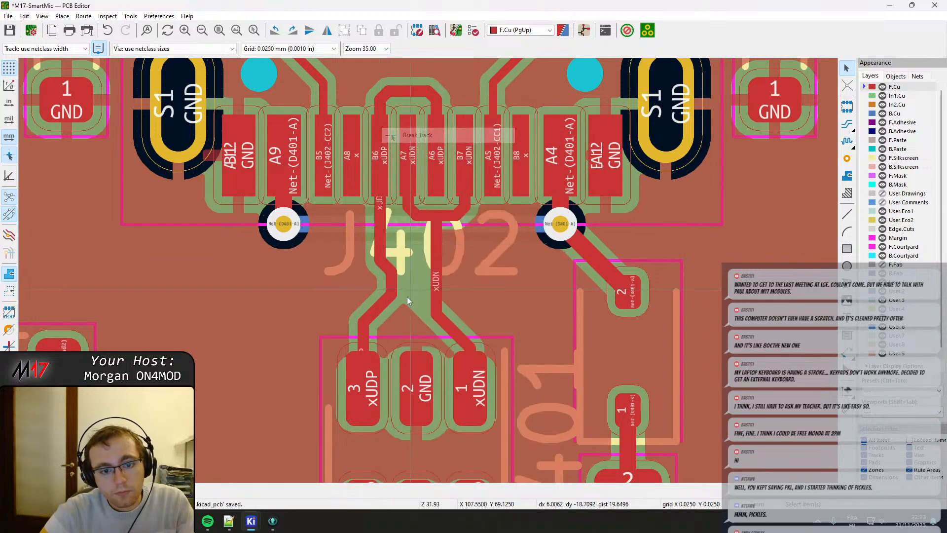
# Delete the xUDP and xUDN track segments between the stubs below J402 and U401's pads 3 and 1.
pyautogui.click(390, 268)
pyautogui.click(407, 276)
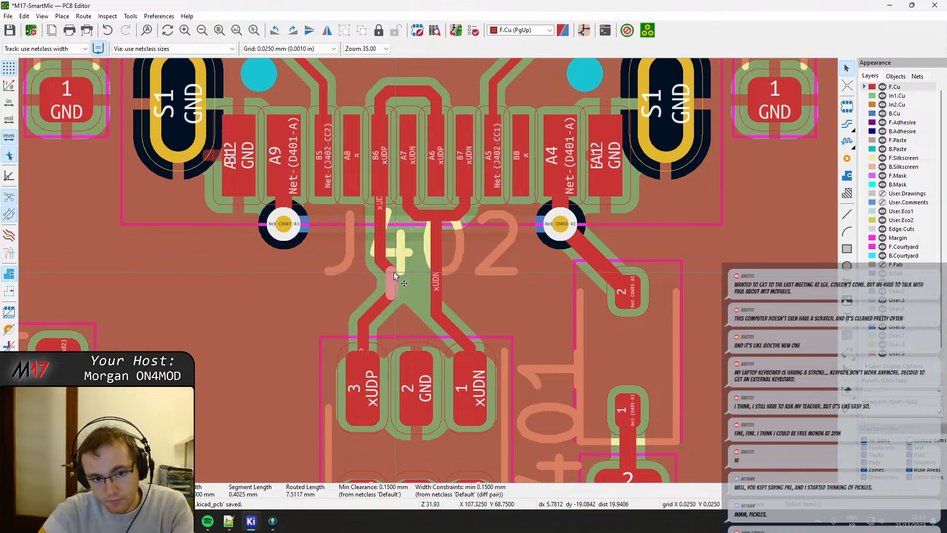
pyautogui.press('Delete')
pyautogui.click(392, 300)
pyautogui.press('Delete')
pyautogui.click(435, 289)
pyautogui.press('Delete')
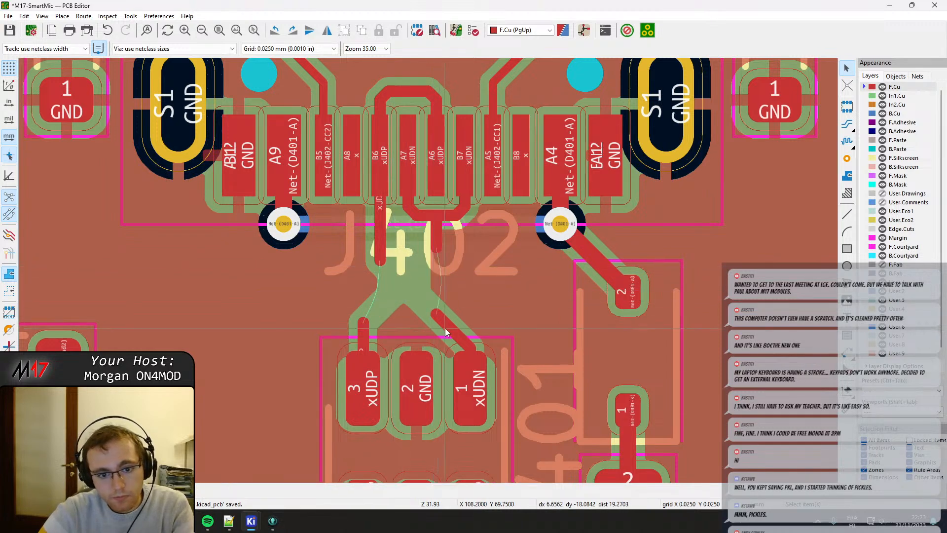
pyautogui.click(446, 327)
pyautogui.press('Delete')
pyautogui.click(364, 325)
pyautogui.press('Delete')
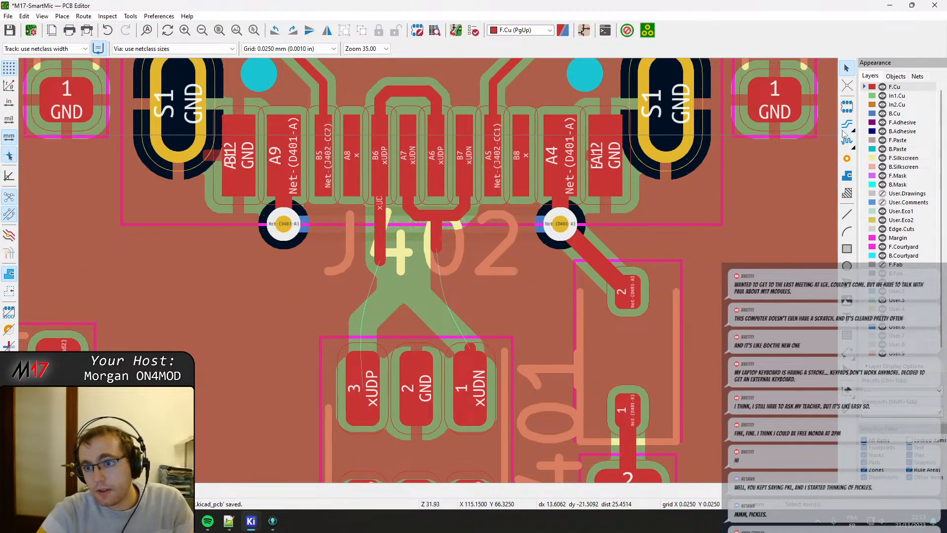
# Route xUDP and xUDN as a differential pair from the J402 stubs to U401's pads 3 and 1.
pyautogui.press('6')
pyautogui.click(436, 248)
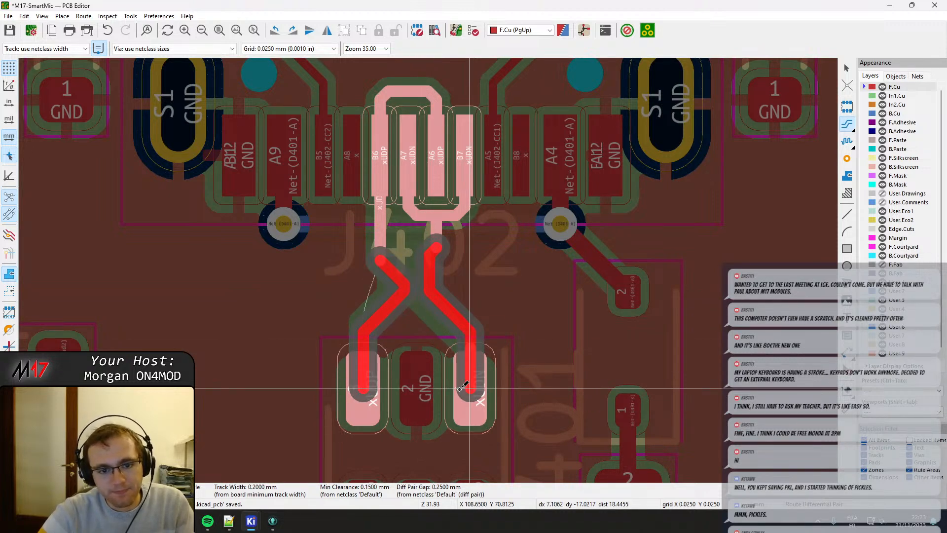
pyautogui.click(464, 386)
# Move the upper diagonal segment of the xUDP track closer to J402, lengthening the straight section beneath it.
pyautogui.scroll(3, 371, 288)
pyautogui.click(508, 275)
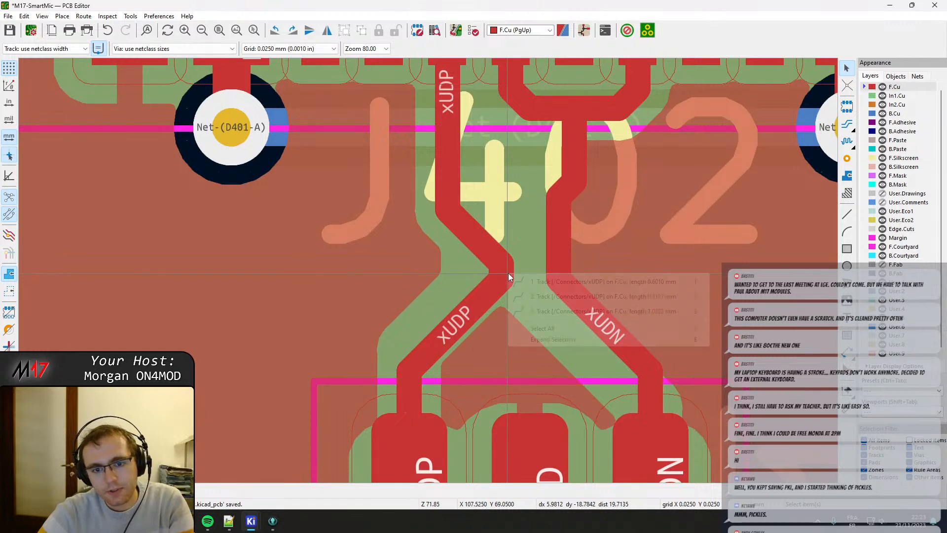
pyautogui.click(530, 282)
pyautogui.moveTo(461, 226); pyautogui.dragTo(471, 171)
# Shift the xUDN track's upper jog towards J402 and move the xUDP diagonal further up to match it.
pyautogui.click(568, 197)
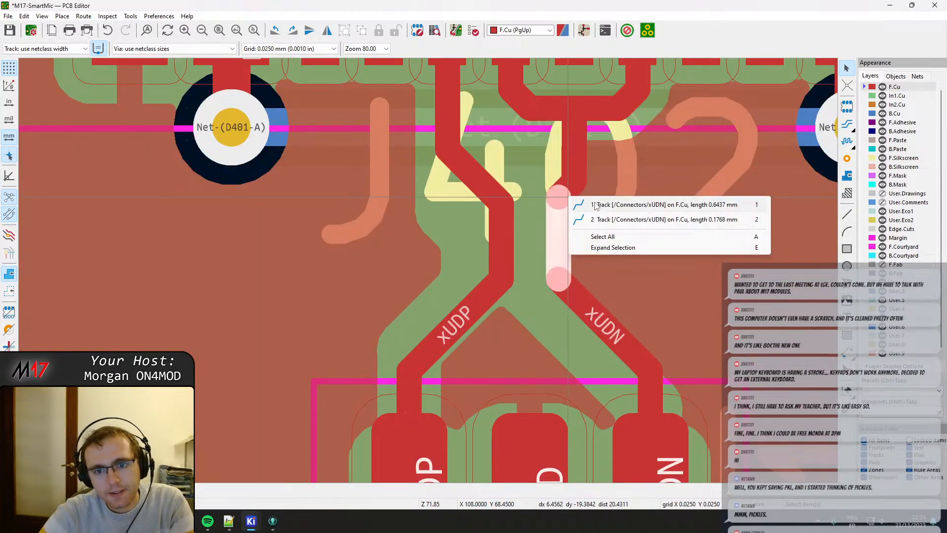
pyautogui.click(595, 203)
pyautogui.click(579, 190)
pyautogui.click(604, 213)
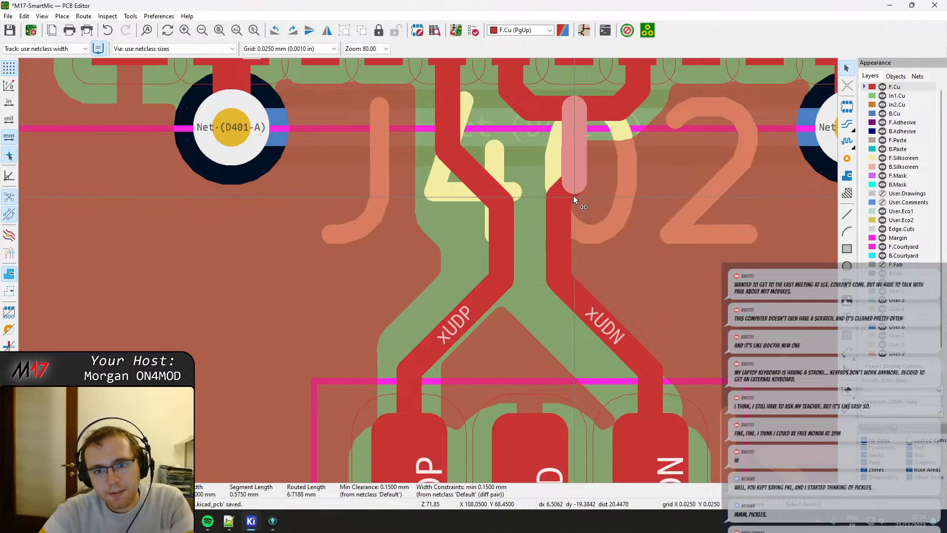
pyautogui.moveTo(573, 196); pyautogui.dragTo(564, 170)
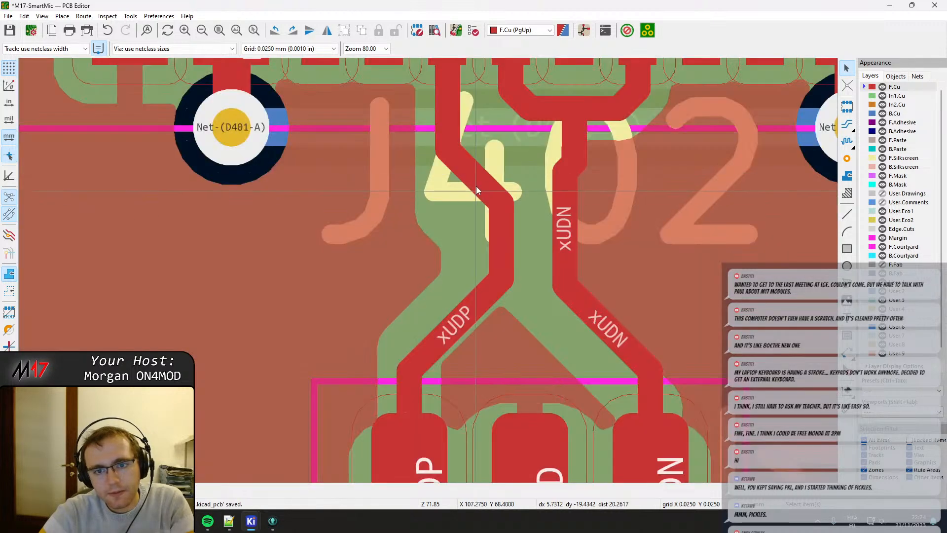
pyautogui.moveTo(476, 190); pyautogui.dragTo(486, 163)
pyautogui.moveTo(576, 280); pyautogui.dragTo(543, 237, button='middle')
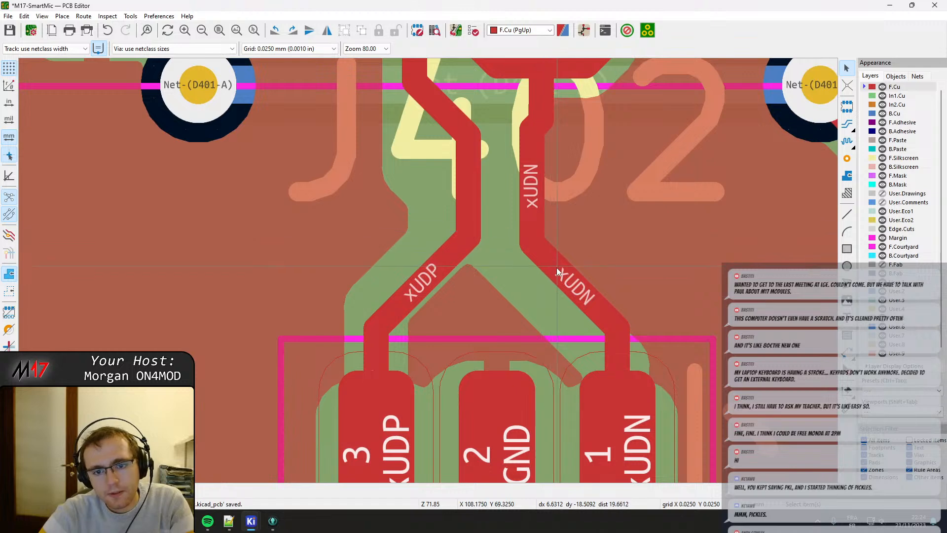
# Nudge the straight xUDN segment below J402 closer to the parallel xUDP segment, and save the board.
pyautogui.moveTo(556, 271); pyautogui.dragTo(570, 271)
pyautogui.click(446, 260)
pyautogui.moveTo(446, 259); pyautogui.dragTo(448, 252)
pyautogui.click(471, 195)
pyautogui.click(469, 191)
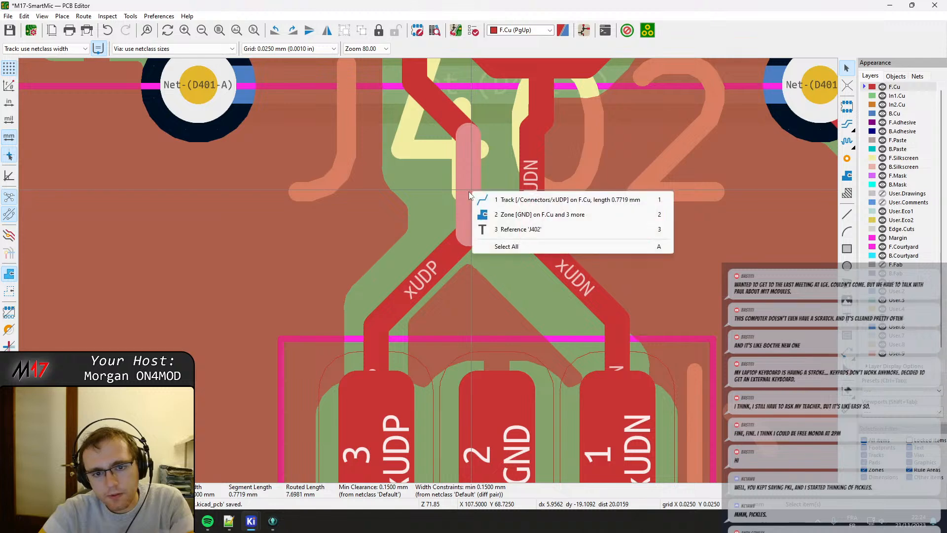
pyautogui.click(504, 200)
pyautogui.moveTo(473, 188); pyautogui.dragTo(469, 189)
pyautogui.doubleClick(532, 188)
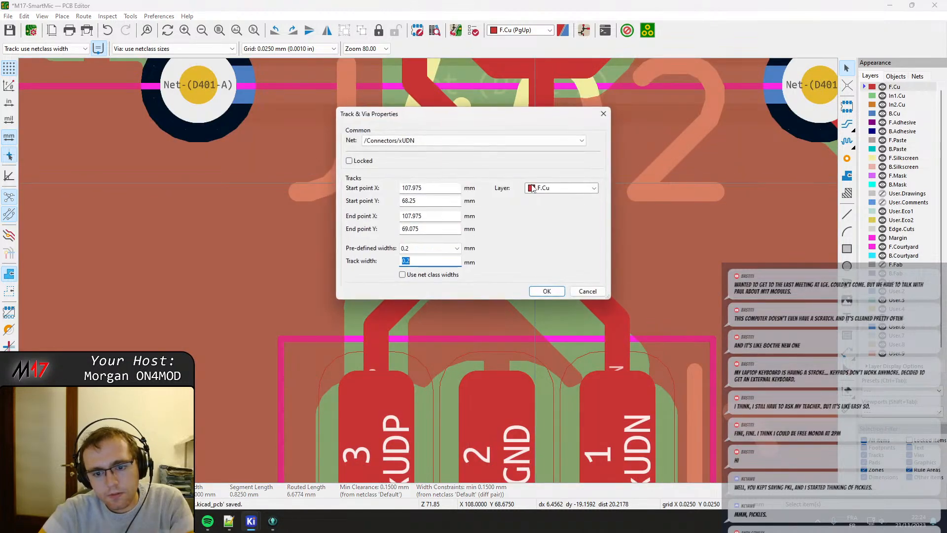
pyautogui.press('Escape')
pyautogui.moveTo(537, 189); pyautogui.dragTo(528, 190)
pyautogui.scroll(-3, 430, 273)
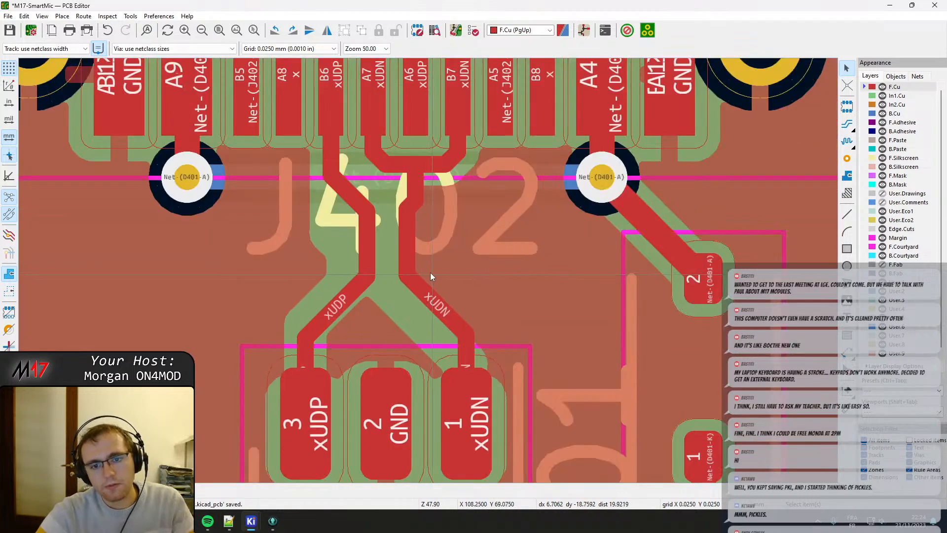
pyautogui.hotkey('ctrl', 's')
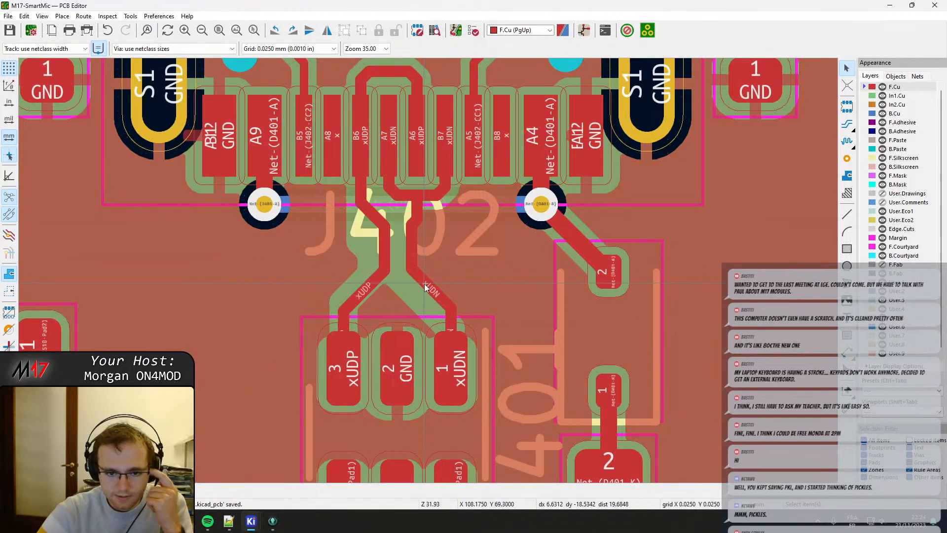
# Refill all zones and shift the lower diagonal of the xUDP track slightly closer to J402.
pyautogui.press('b')
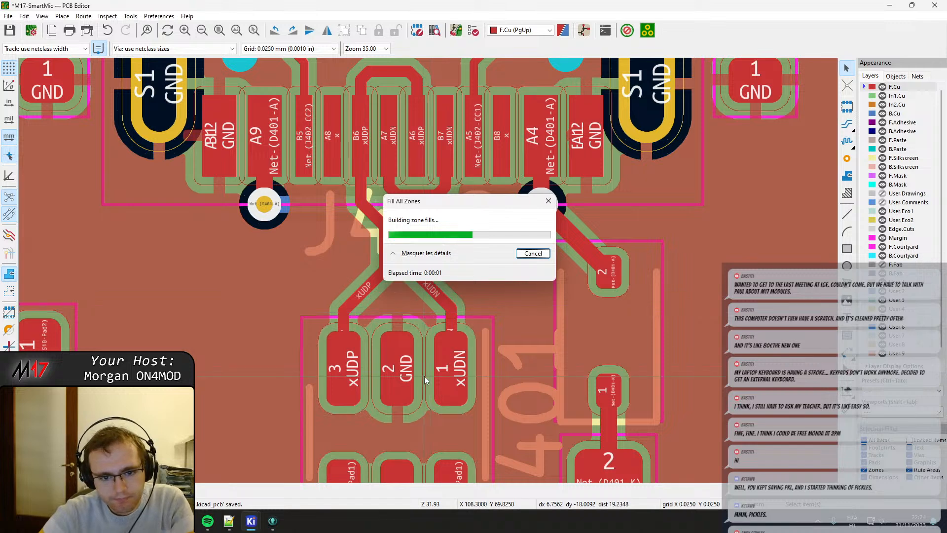
pyautogui.moveTo(427, 395); pyautogui.dragTo(430, 323, button='middle')
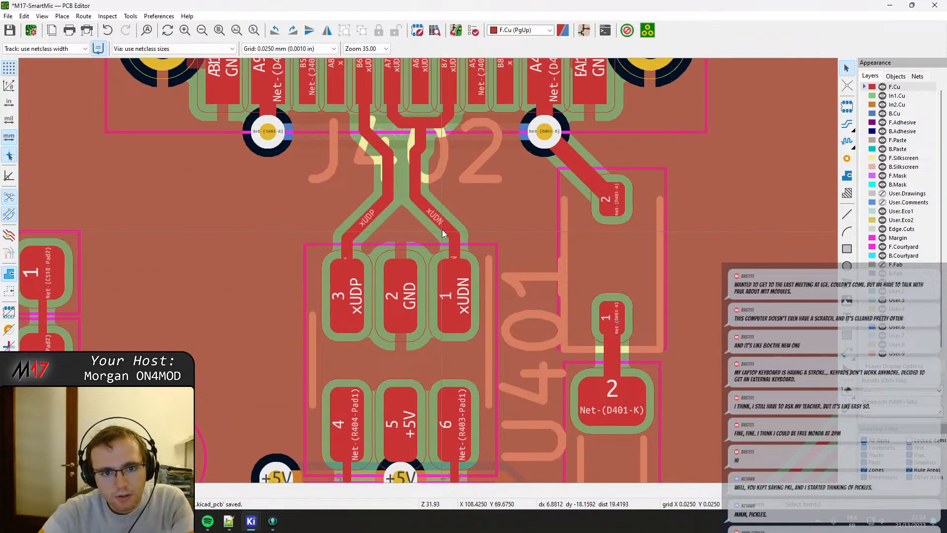
pyautogui.moveTo(442, 230); pyautogui.dragTo(449, 316, button='middle')
pyautogui.click(438, 298)
pyautogui.press('d')
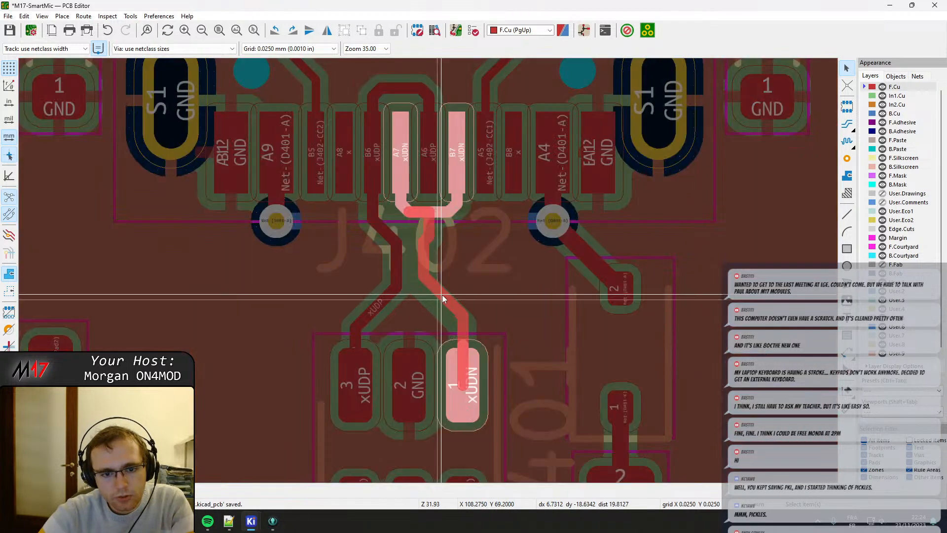
pyautogui.press('Escape')
pyautogui.click(372, 300)
pyautogui.press('d')
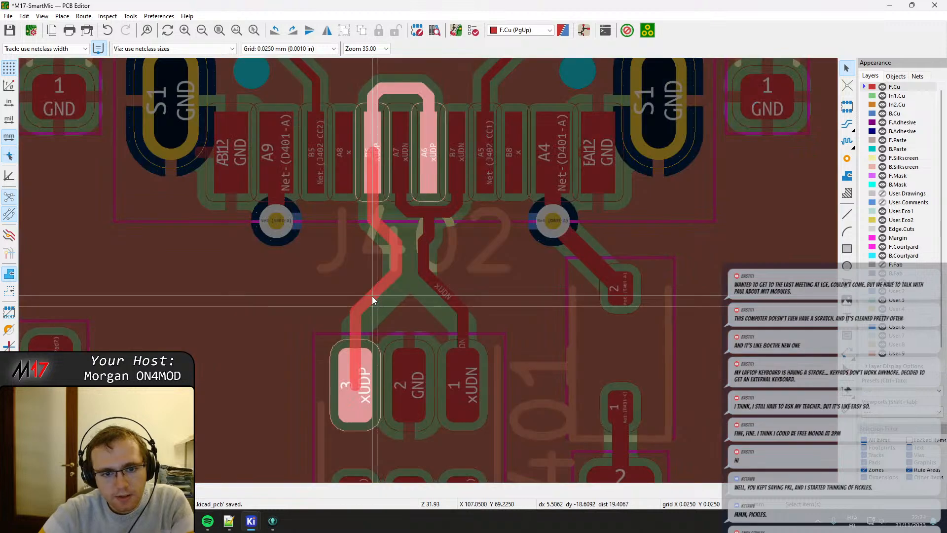
pyautogui.click(372, 300)
# Move the lower diagonal of the xUDN track closer to J402, lengthening the straight run into U401's pad 1.
pyautogui.moveTo(415, 346); pyautogui.dragTo(434, 282, button='middle')
pyautogui.scroll(-2, 428, 271)
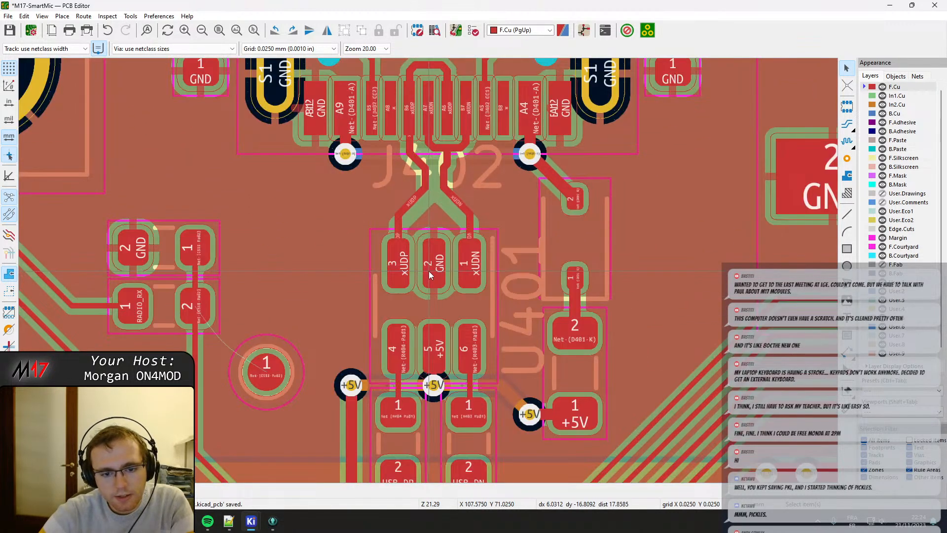
pyautogui.scroll(2, 428, 270)
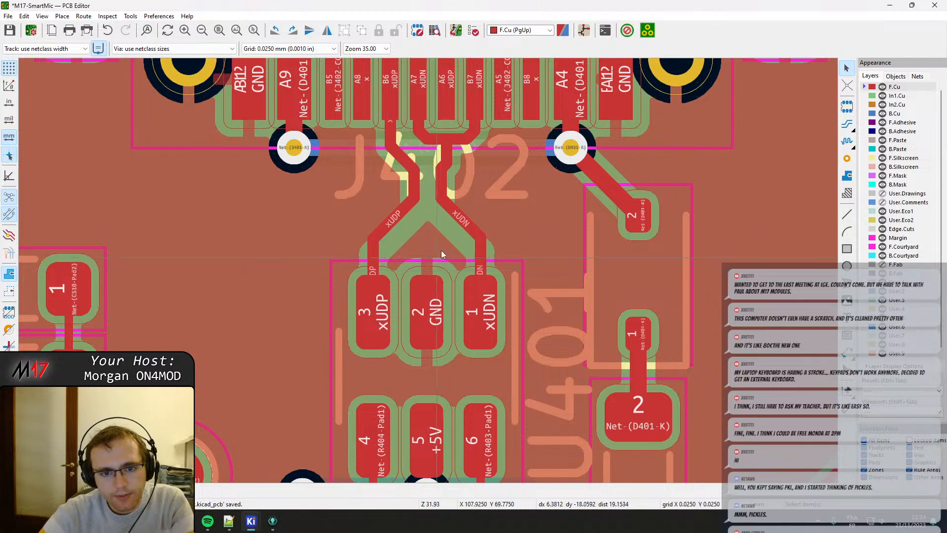
pyautogui.click(456, 215)
pyautogui.press('d')
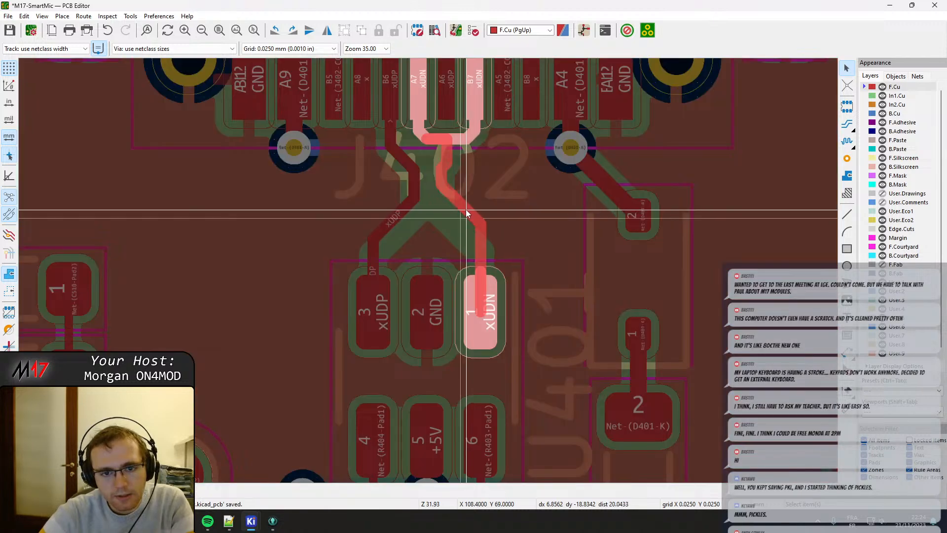
pyautogui.click(466, 213)
# Shift the xUDN track's upper jog and stub from beneath J402's pad A6 to the bend below pad A7.
pyautogui.scroll(3, 426, 233)
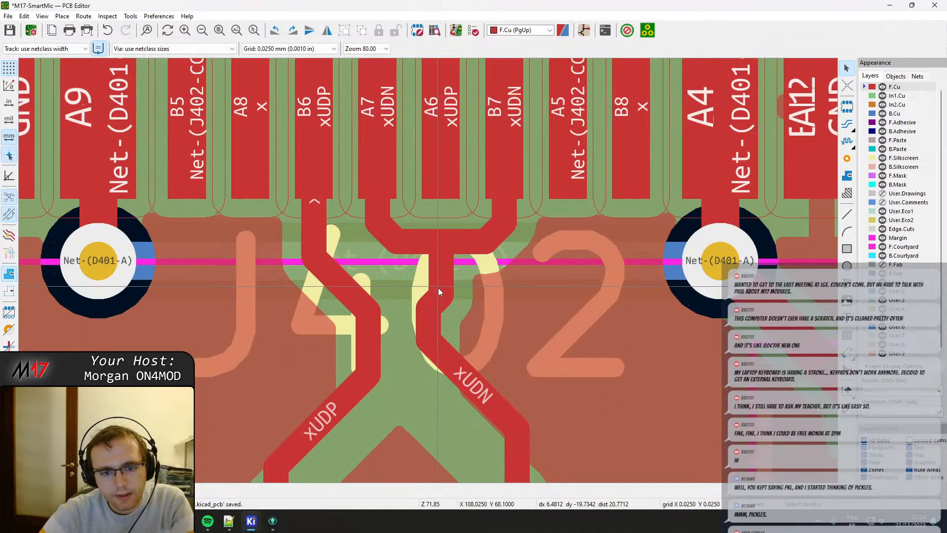
pyautogui.click(427, 300)
pyautogui.click(444, 306)
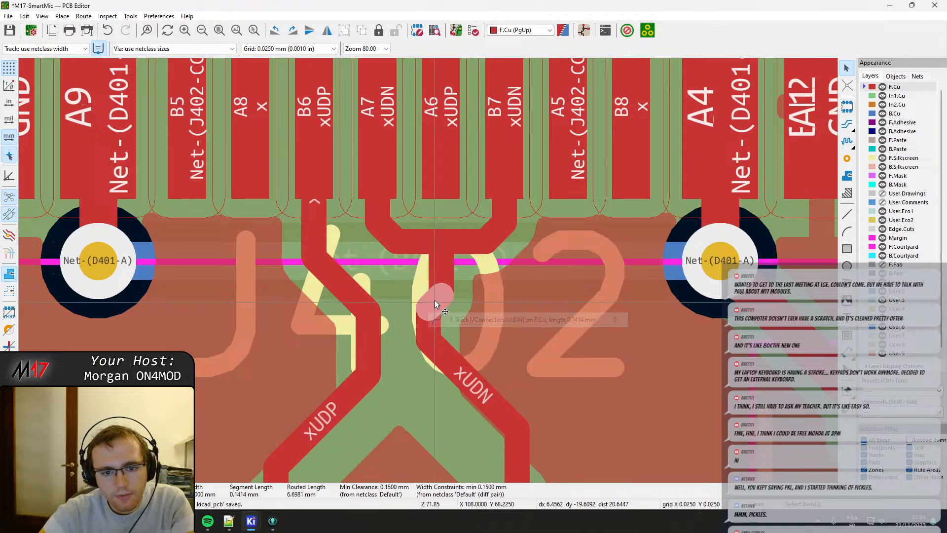
pyautogui.press('d')
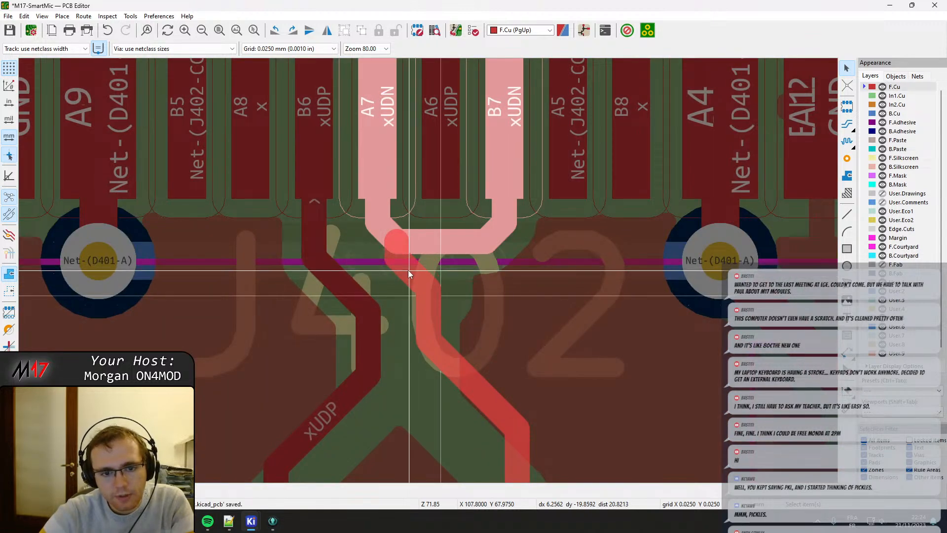
pyautogui.click(401, 243)
pyautogui.click(437, 294)
pyautogui.press('d')
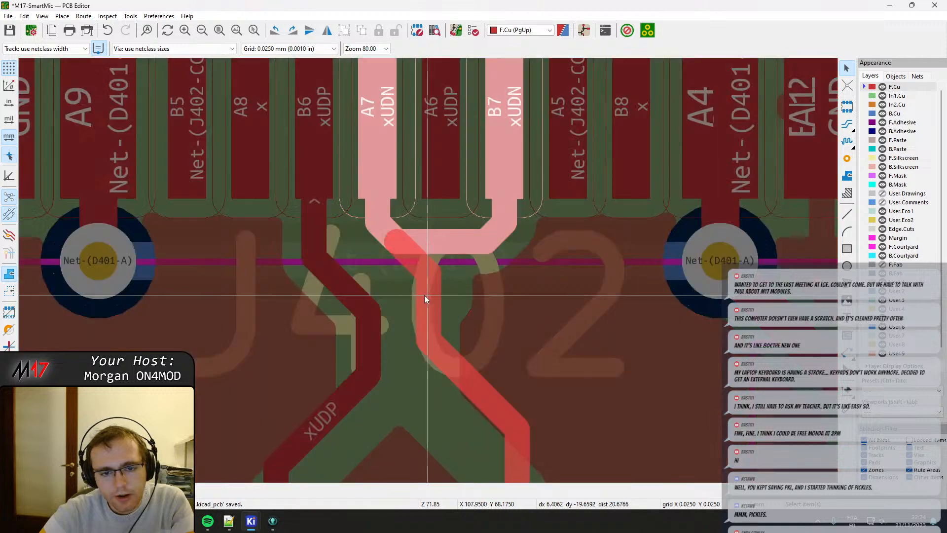
pyautogui.click(405, 286)
# Shift the straight xUDP segment below J402 away from the relocated xUDN track.
pyautogui.click(374, 328)
pyautogui.press('d')
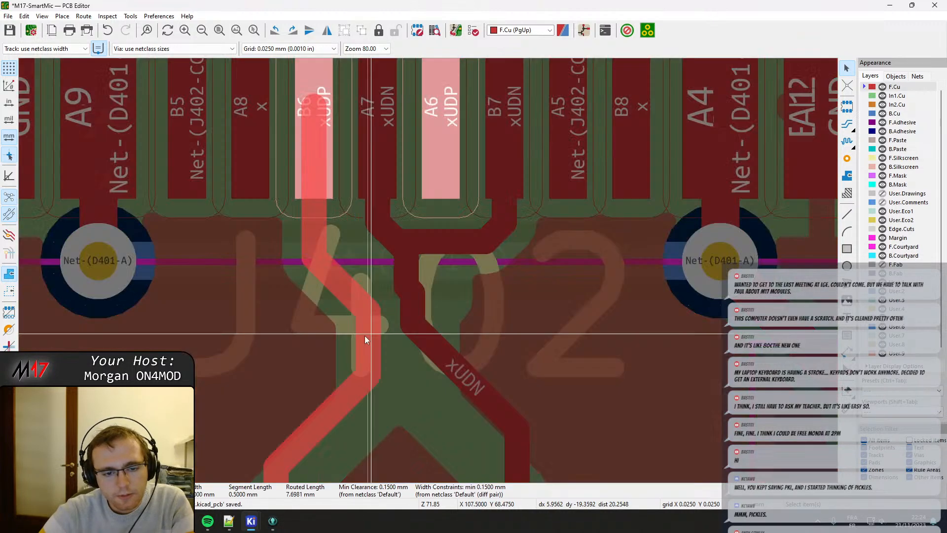
pyautogui.click(348, 336)
# Remove the small xUDN jog below pad A7 by aligning its short segments into one straight vertical run.
pyautogui.click(420, 311)
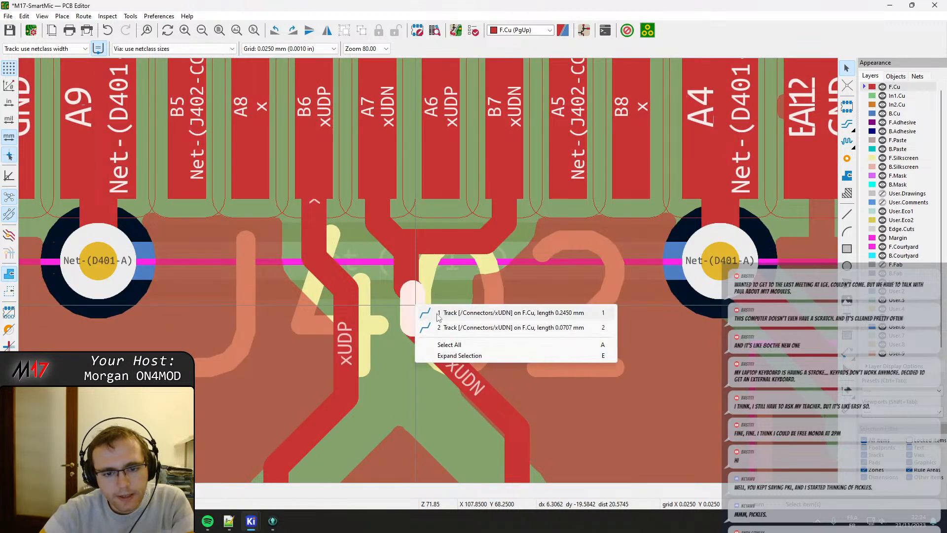
pyautogui.click(424, 312)
pyautogui.press('d')
pyautogui.click(407, 301)
pyautogui.click(407, 280)
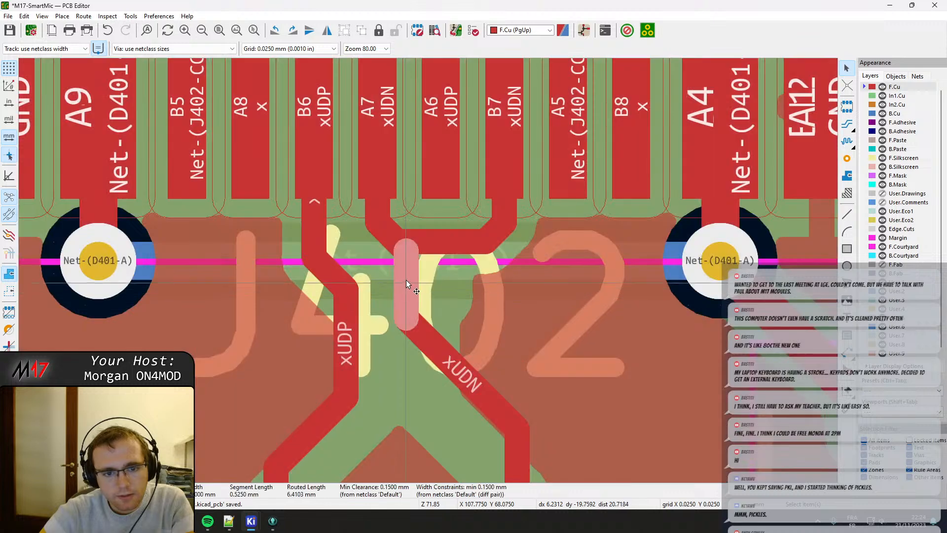
pyautogui.press('d')
pyautogui.click(398, 240)
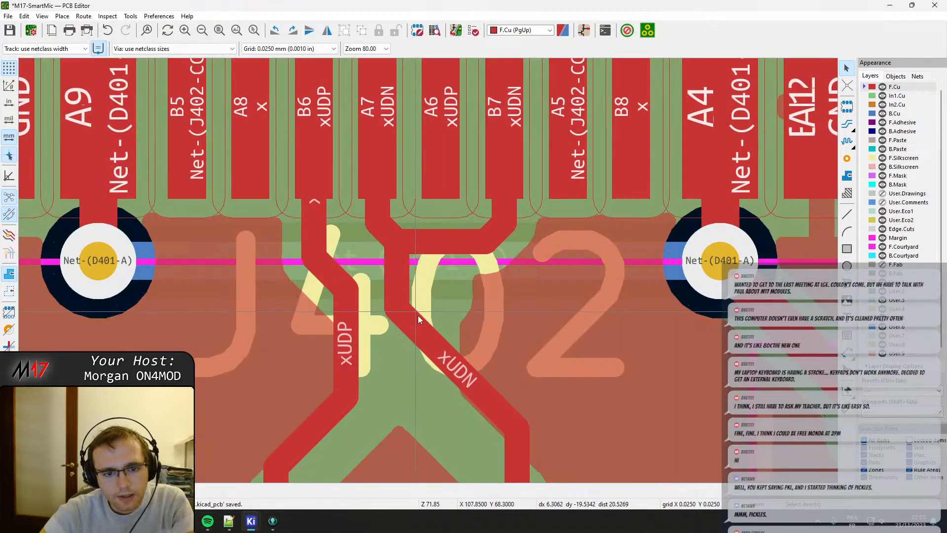
# Move the upper diagonal of the xUDP track closer to J402's pad B6.
pyautogui.click(344, 330)
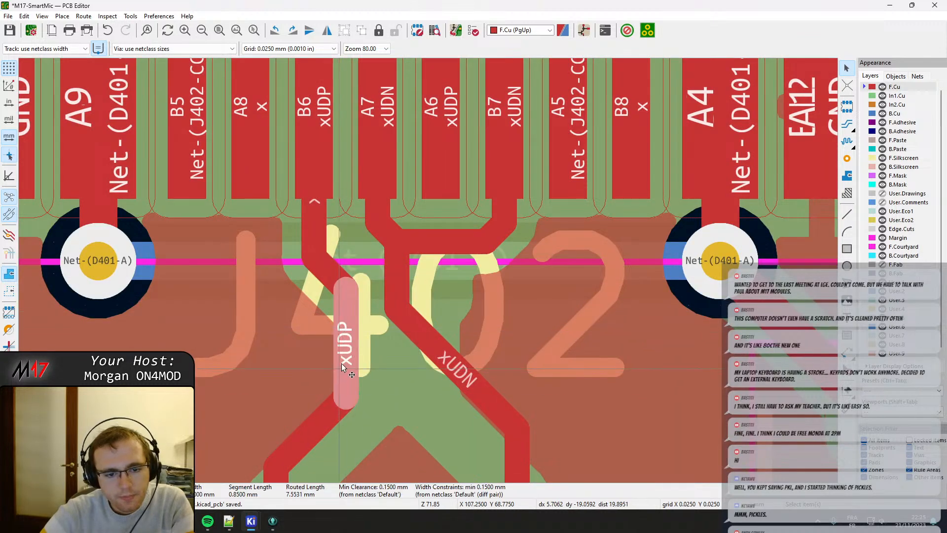
pyautogui.click(330, 268)
pyautogui.press('d')
pyautogui.click(330, 257)
# Shift the straight xUDP segment further away from xUDN, shortening the upper diagonal below pad B6.
pyautogui.scroll(2, 345, 336)
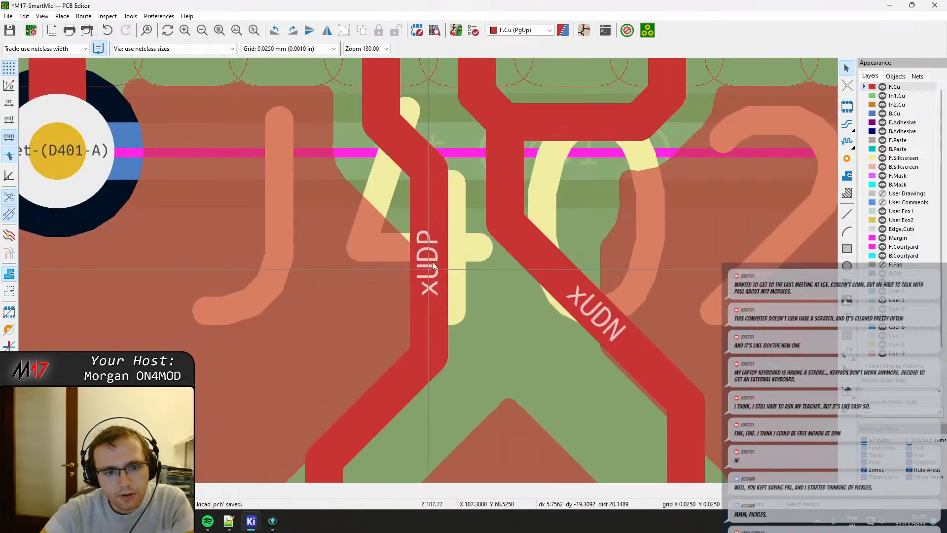
pyautogui.moveTo(434, 272); pyautogui.dragTo(454, 181, button='middle')
pyautogui.click(454, 181)
pyautogui.press('e')
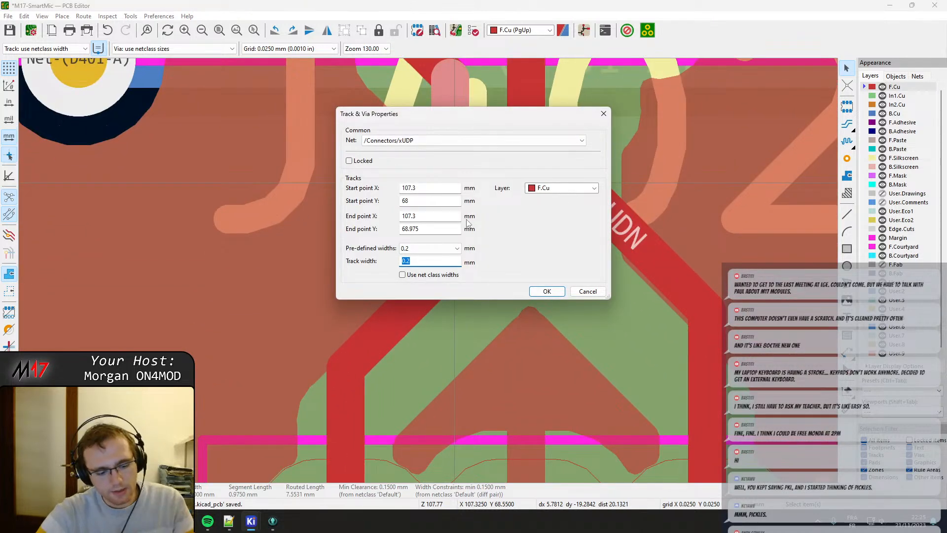
pyautogui.press('Escape')
pyautogui.press('d')
pyautogui.click(437, 182)
# Move the lower xUDP diagonal slightly closer to J402 and refill all zones.
pyautogui.click(402, 311)
pyautogui.press('d')
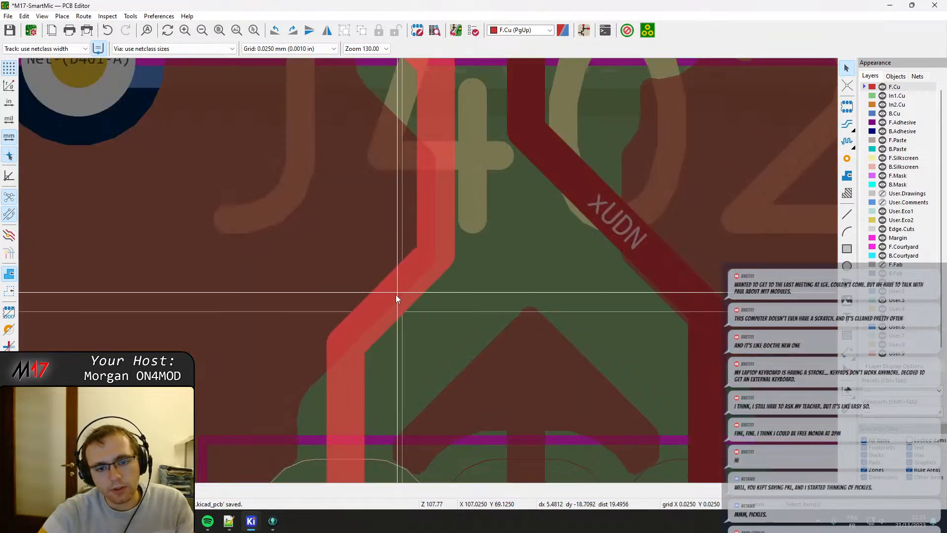
pyautogui.click(396, 295)
pyautogui.scroll(-4, 429, 272)
pyautogui.press('b')
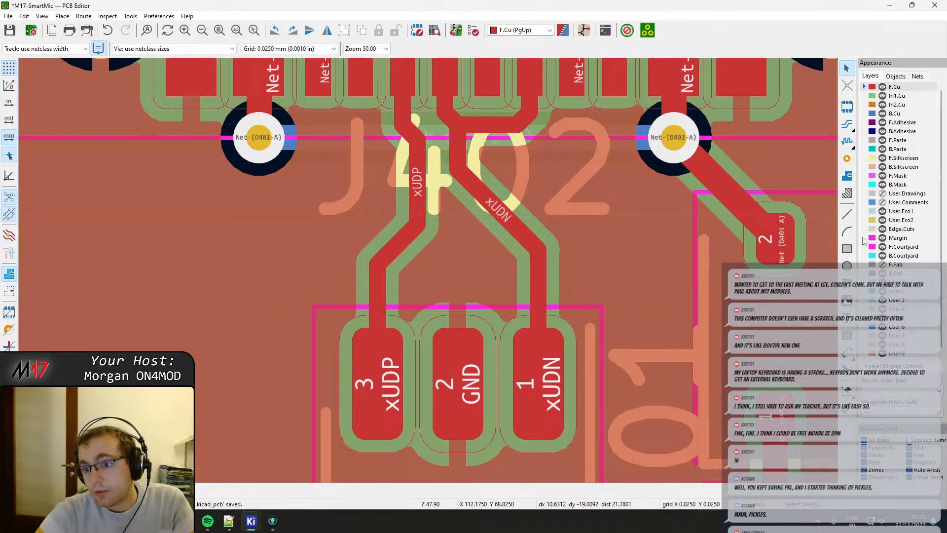
# Place two GND vias side by side between the xUDP and xUDN tracks, just above U401's pad 2.
pyautogui.click(847, 160)
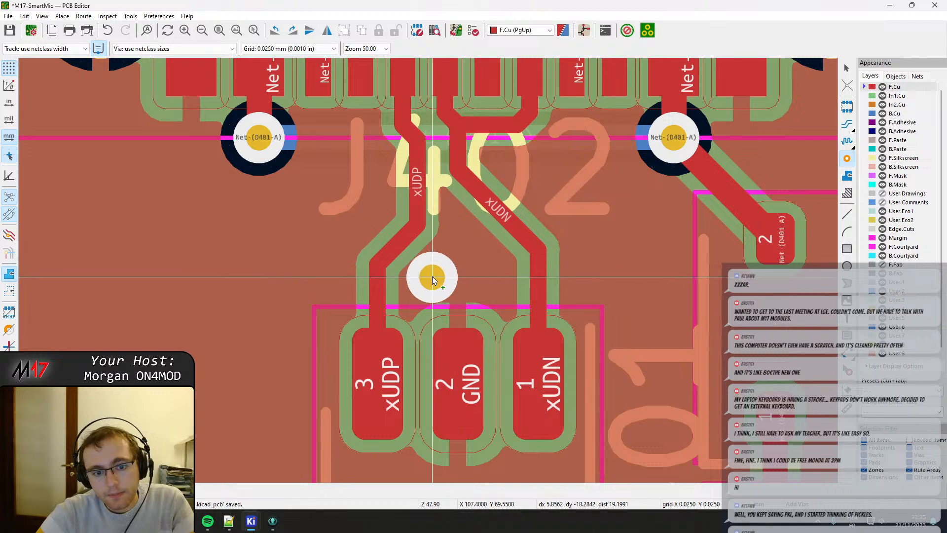
pyautogui.click(432, 276)
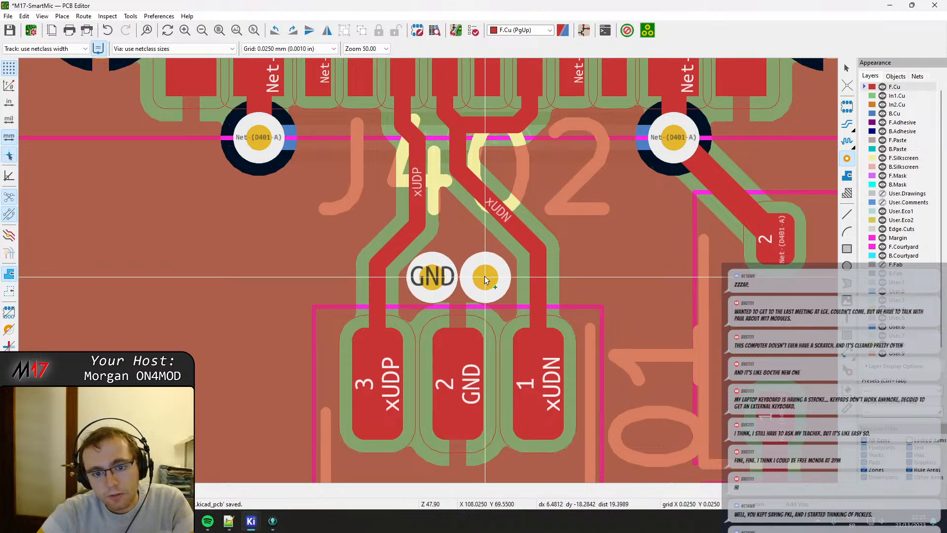
pyautogui.click(487, 277)
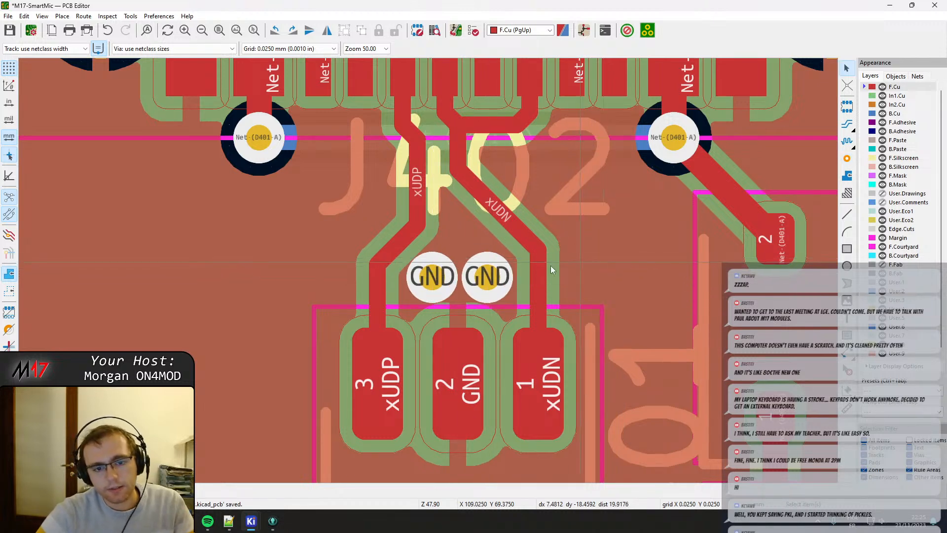
# Inspect the +5V via next to U401's pad 5 and its surrounding clearance.
pyautogui.scroll(-3, 401, 342)
pyautogui.moveTo(401, 341); pyautogui.dragTo(413, 206, button='middle')
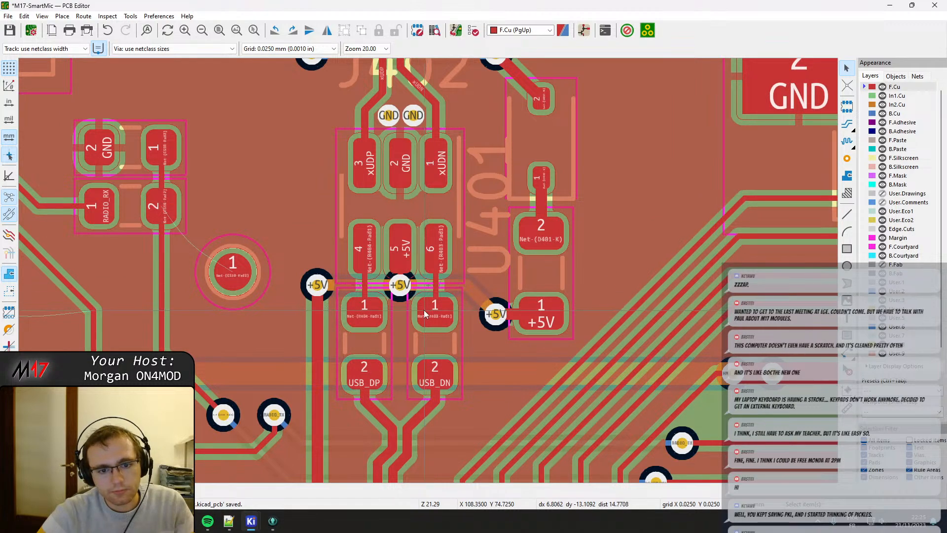
pyautogui.scroll(3, 424, 311)
pyautogui.click(400, 286)
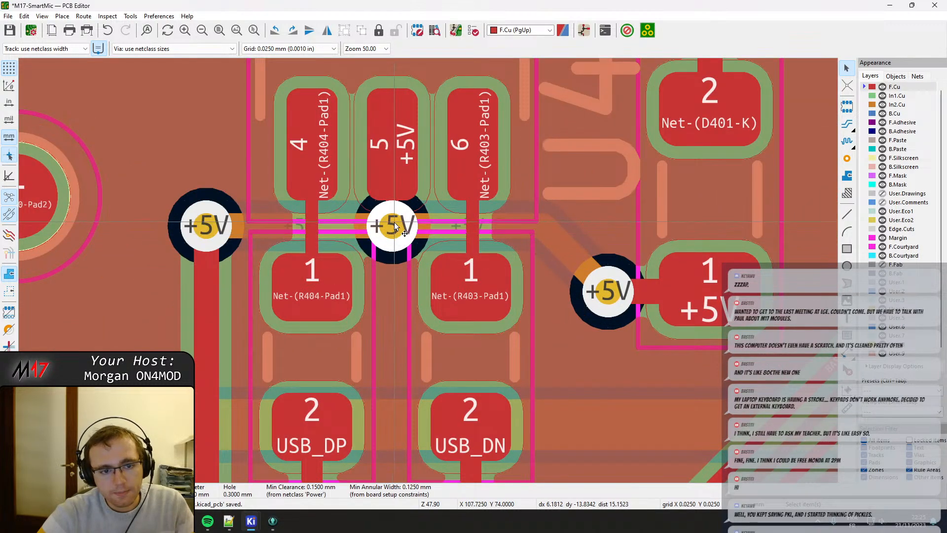
pyautogui.scroll(-3, 434, 301)
pyautogui.moveTo(434, 210); pyautogui.dragTo(434, 316, button='middle')
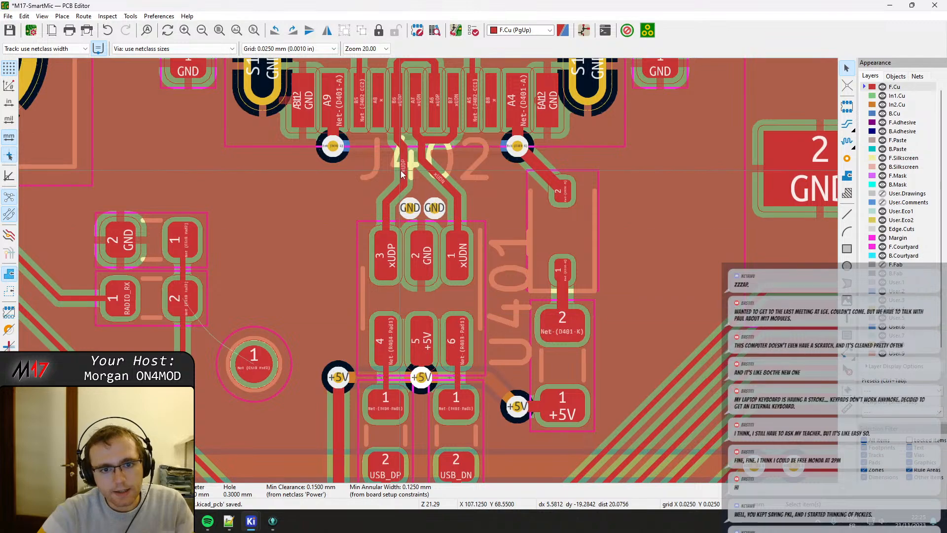
# Move both new GND vias slightly closer to J402 and a little further apart from each other.
pyautogui.scroll(2, 429, 314)
pyautogui.click(416, 307)
pyautogui.moveTo(416, 303); pyautogui.dragTo(417, 296)
pyautogui.scroll(2, 464, 323)
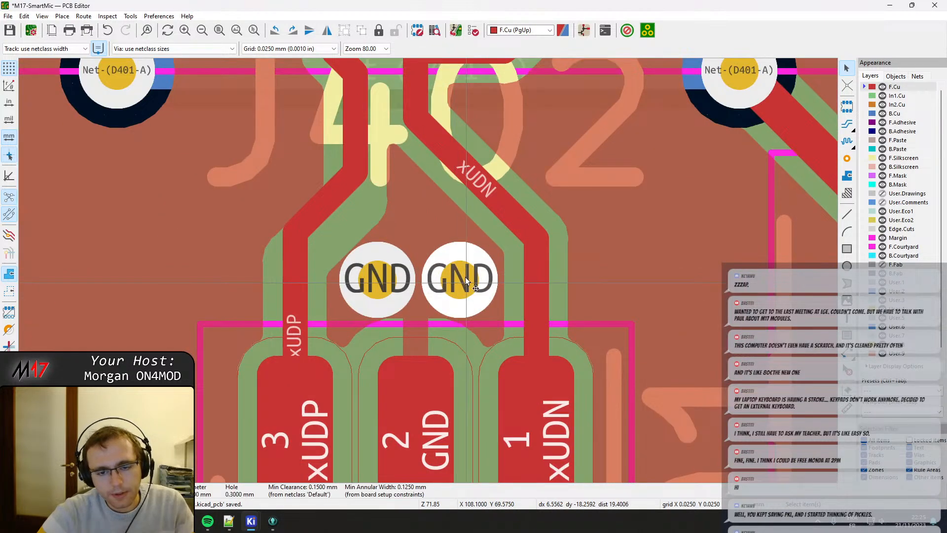
pyautogui.moveTo(466, 277); pyautogui.dragTo(466, 266)
pyautogui.moveTo(388, 299); pyautogui.dragTo(378, 268)
pyautogui.moveTo(413, 332); pyautogui.dragTo(404, 254, button='middle')
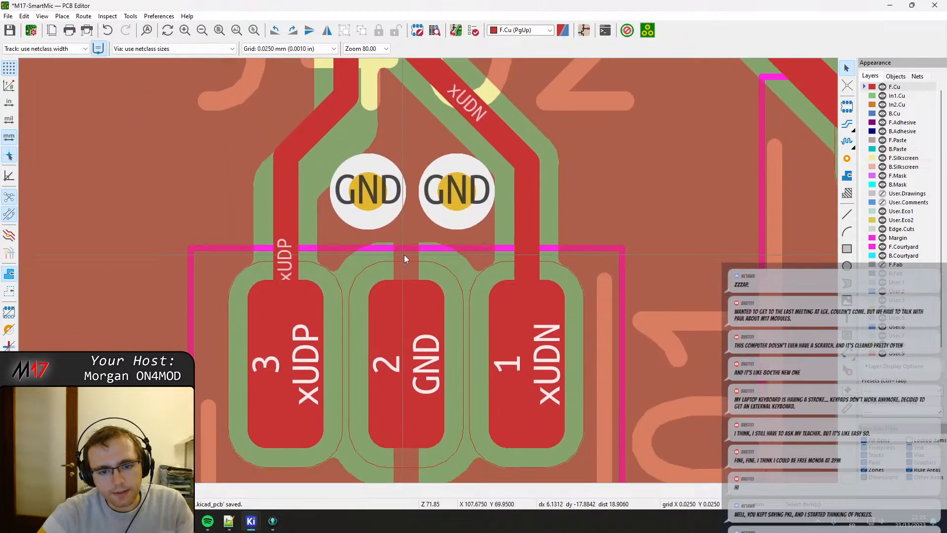
# Move U401 slightly towards the two GND vias and refill all zones.
pyautogui.click(415, 327)
pyautogui.press('m')
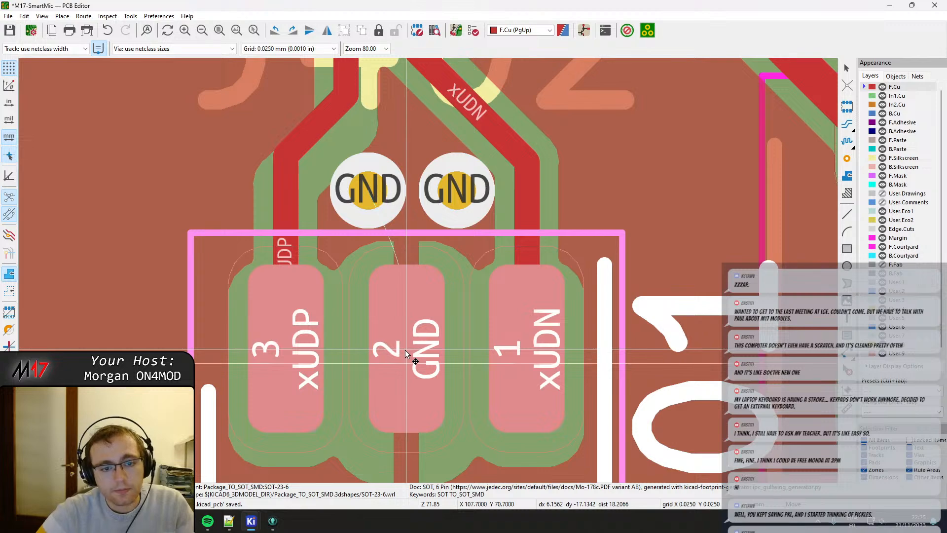
pyautogui.click(406, 351)
pyautogui.press('b')
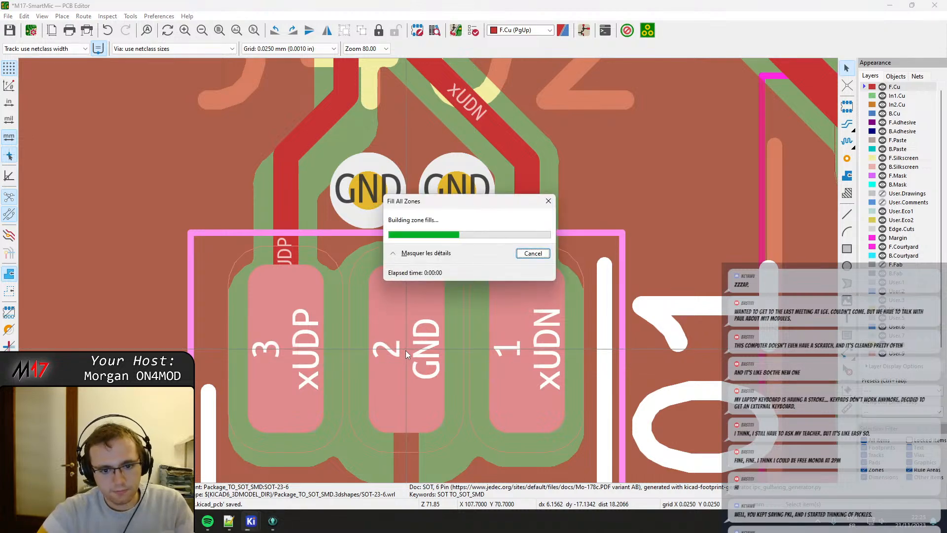
pyautogui.scroll(-5, 406, 350)
pyautogui.scroll(5, 429, 325)
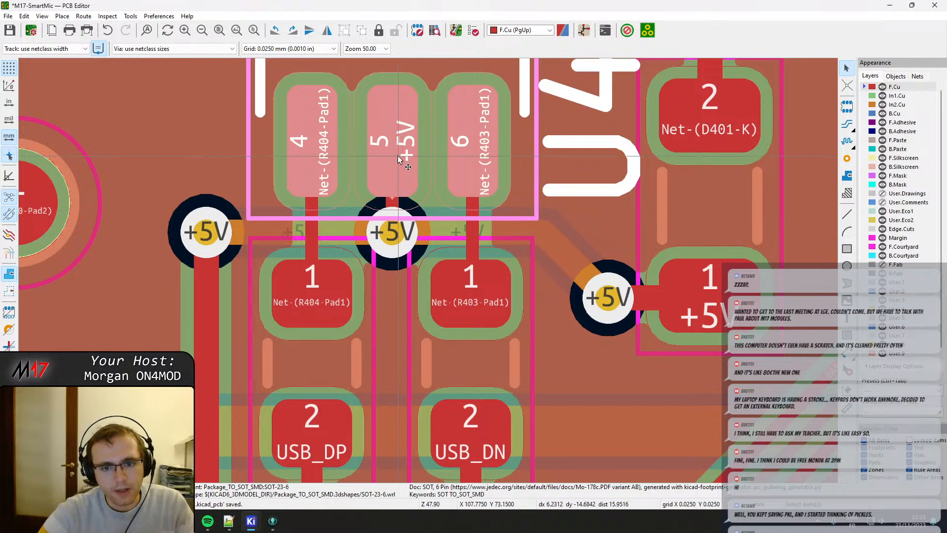
# Move U401 slightly closer to the two GND vias.
pyautogui.moveTo(401, 131); pyautogui.dragTo(412, 301, button='middle')
pyautogui.moveTo(408, 169); pyautogui.dragTo(425, 331, button='middle')
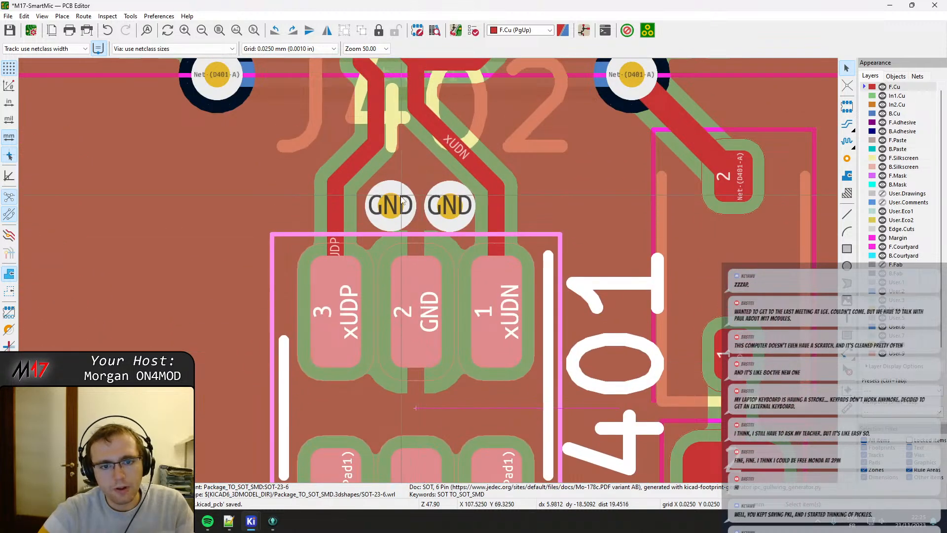
pyautogui.click(410, 266)
pyautogui.press('m')
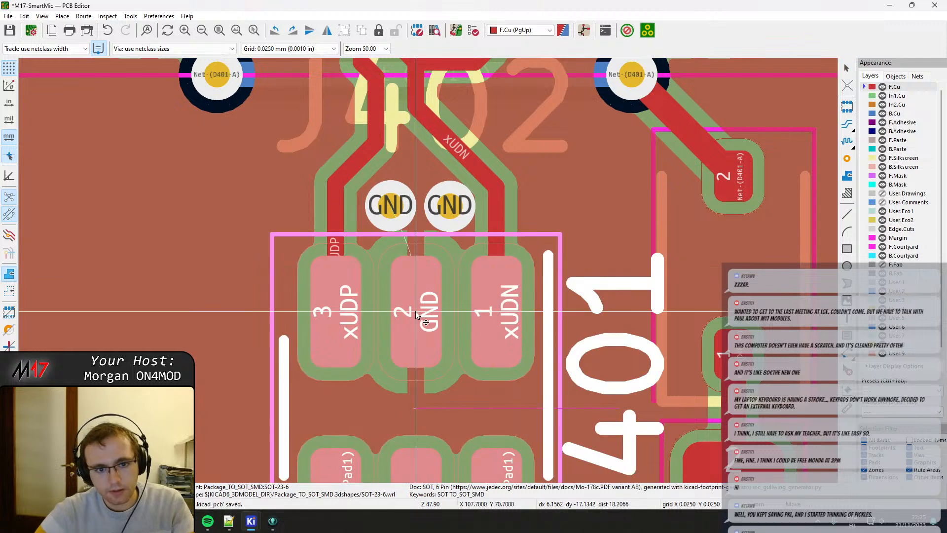
pyautogui.click(416, 307)
# Shift both GND vias slightly towards J402 and the xUDP track, centring the pair over U401's pad 2, and refill all zones.
pyautogui.click(448, 203)
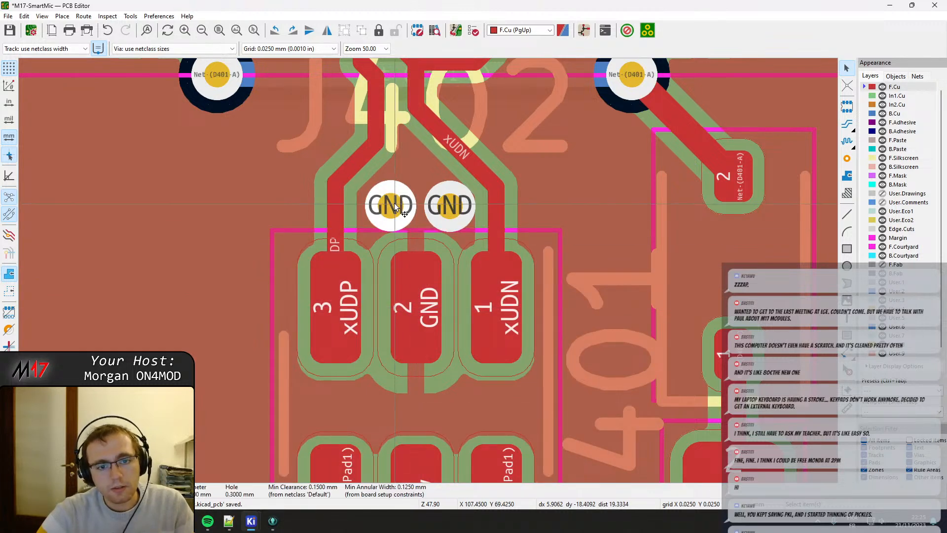
pyautogui.moveTo(388, 200); pyautogui.dragTo(383, 197)
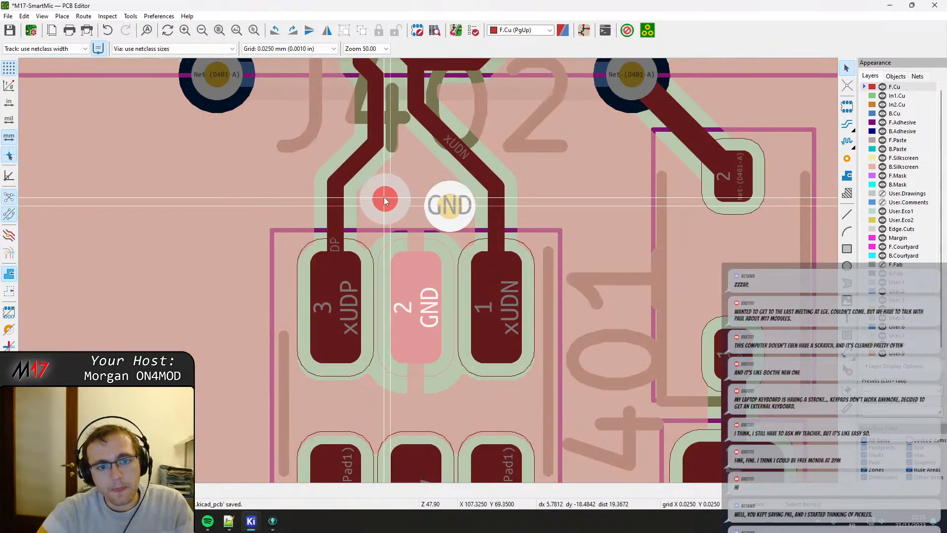
pyautogui.click(449, 210)
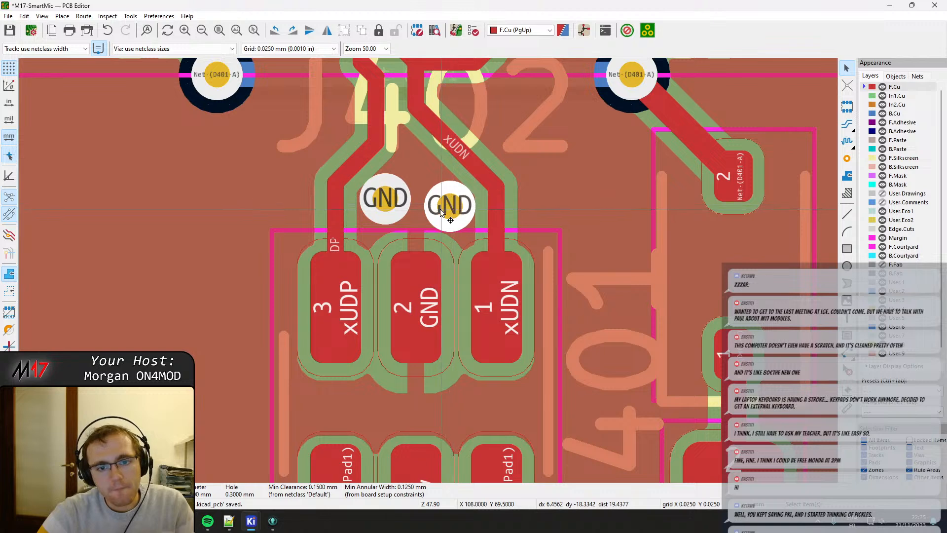
pyautogui.moveTo(445, 216); pyautogui.dragTo(443, 197)
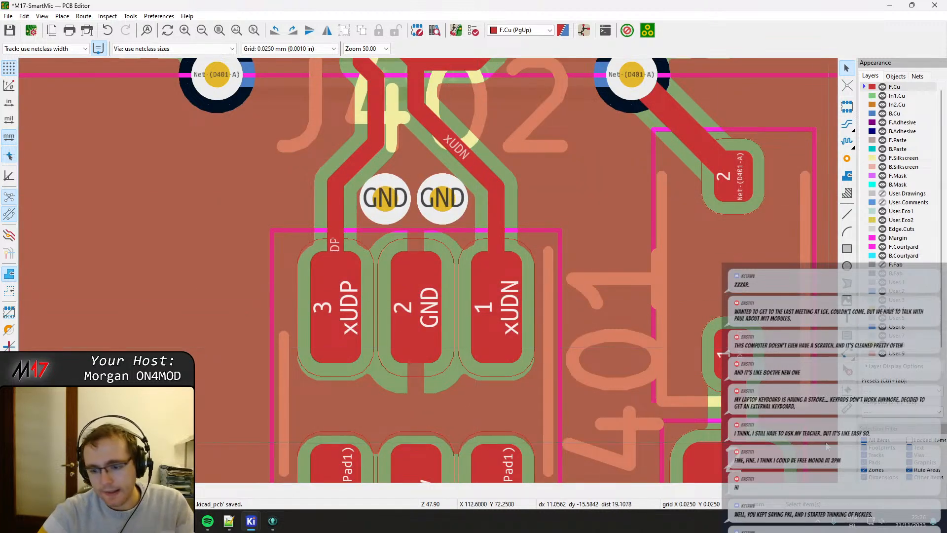
pyautogui.press('b')
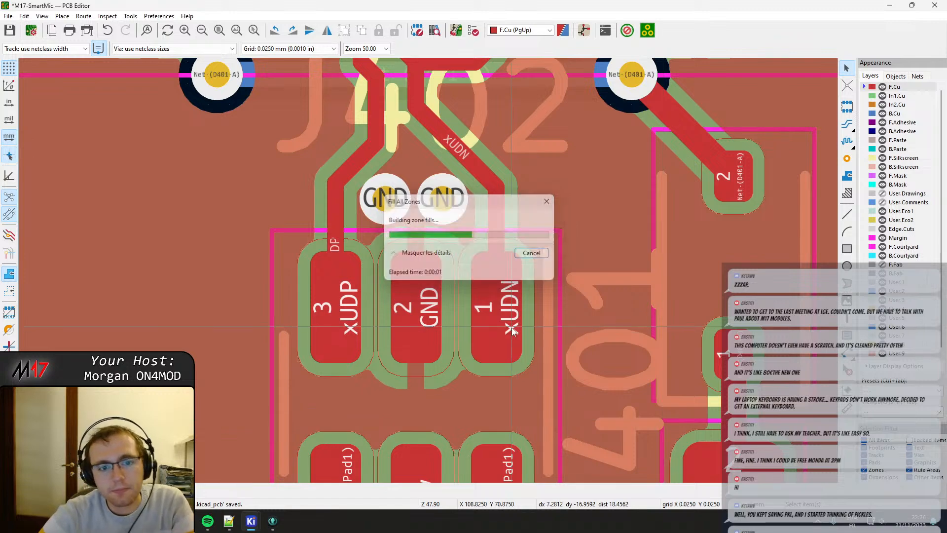
# Shift the straight xUDN track segment below J402 to line up with pad A6, midway between A7 and B7, and refill all zones.
pyautogui.scroll(-4, 414, 244)
pyautogui.scroll(5, 413, 244)
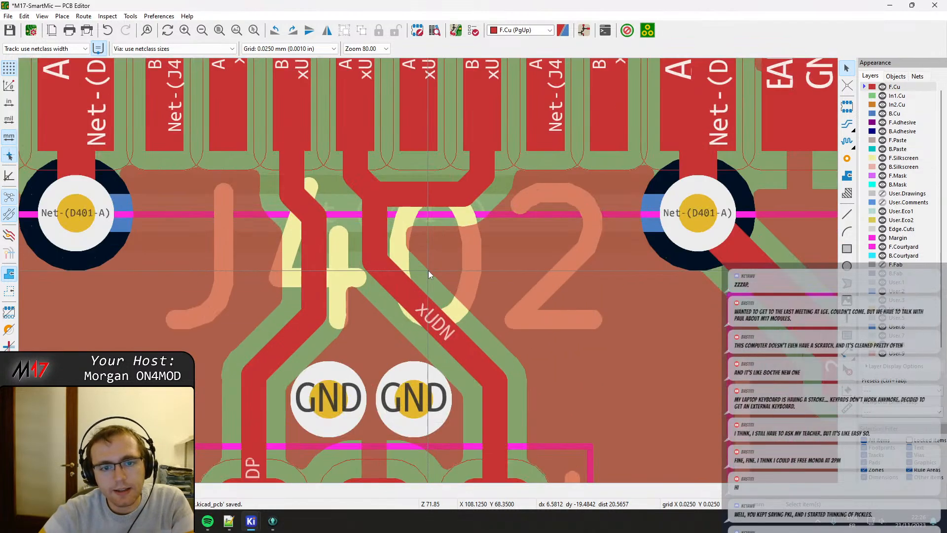
pyautogui.click(381, 229)
pyautogui.moveTo(374, 229); pyautogui.dragTo(419, 188)
pyautogui.click(416, 232)
pyautogui.scroll(-2, 425, 252)
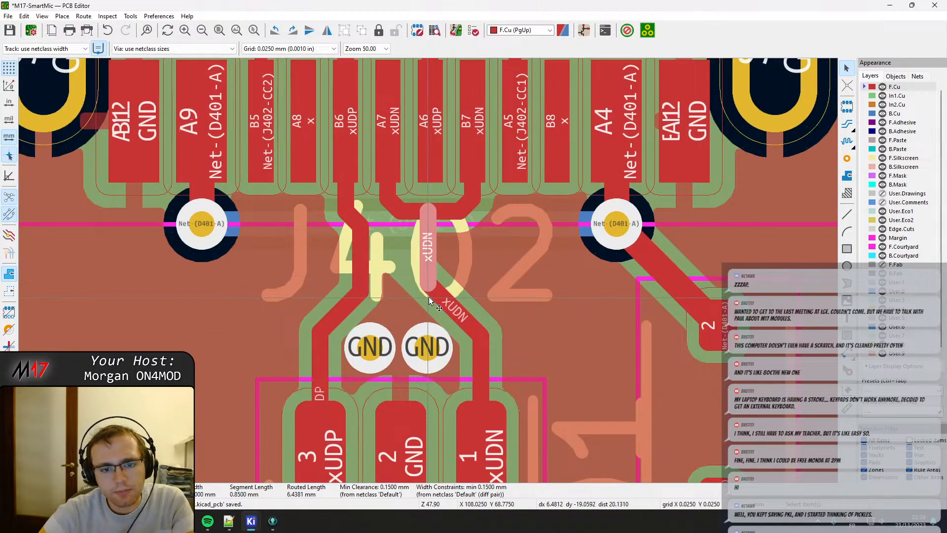
pyautogui.press('b')
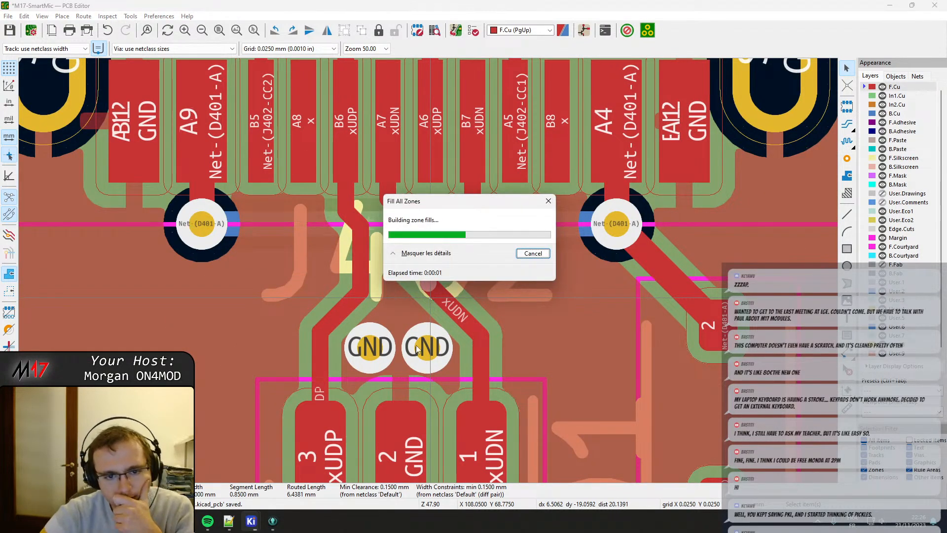
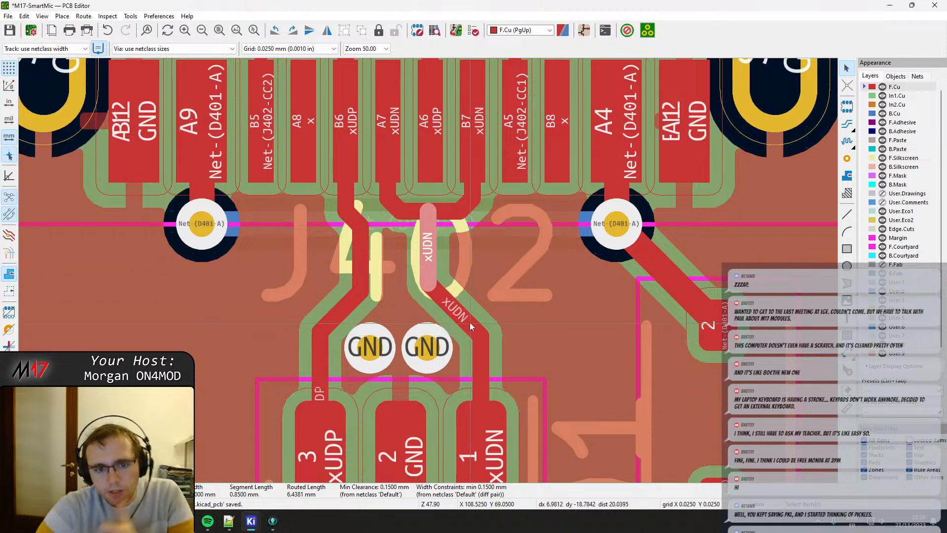
# Switch to the schematic editor's Symbol Fields Table and sort its rows by footprint.
pyautogui.scroll(-2, 612, 324)
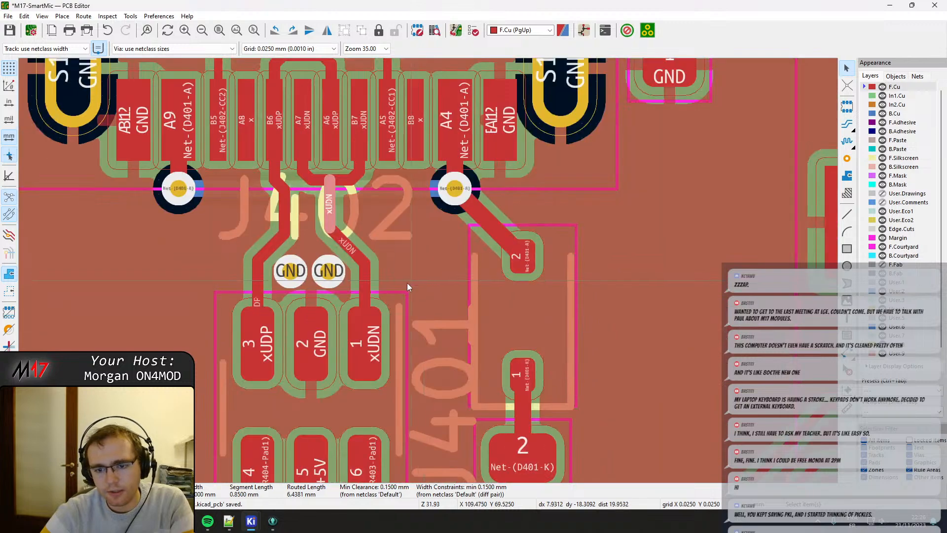
pyautogui.moveTo(251, 521)
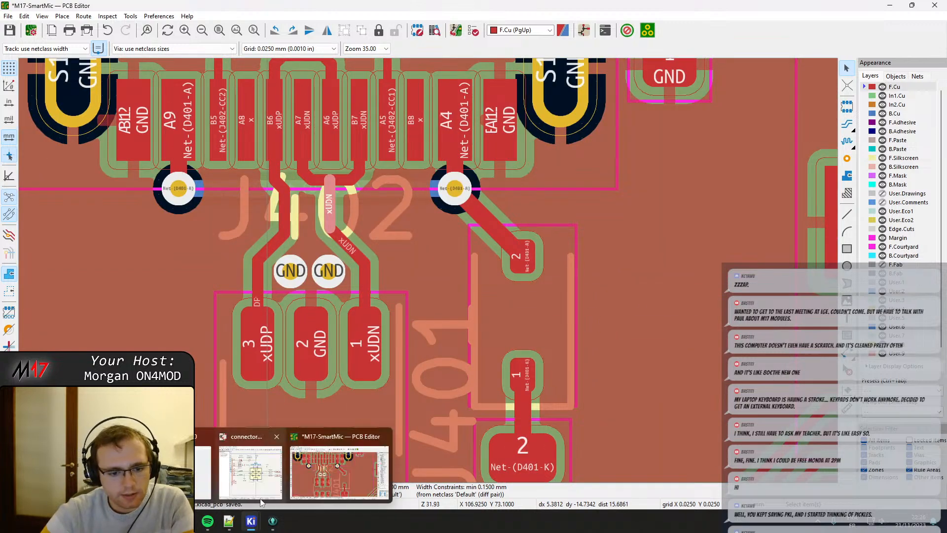
pyautogui.click(291, 449)
pyautogui.click(575, 36)
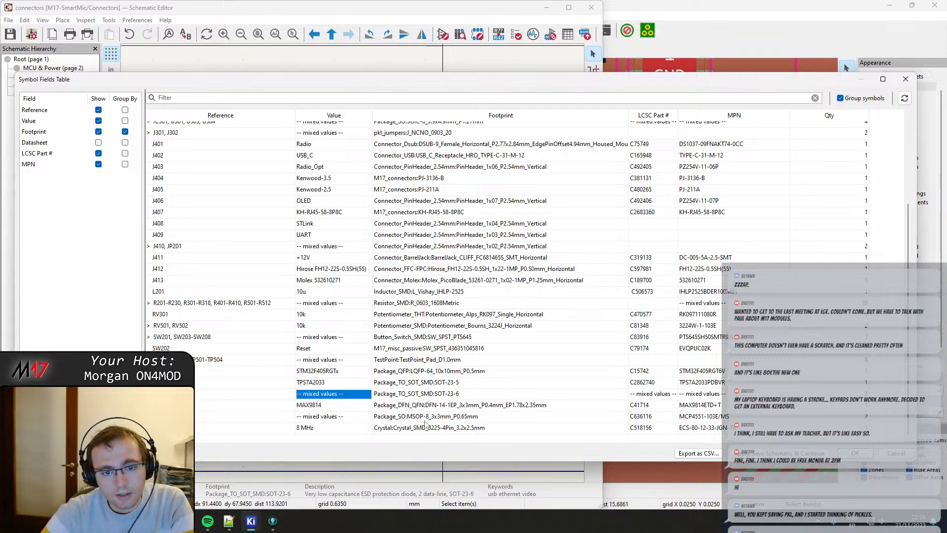
pyautogui.scroll(3, 425, 424)
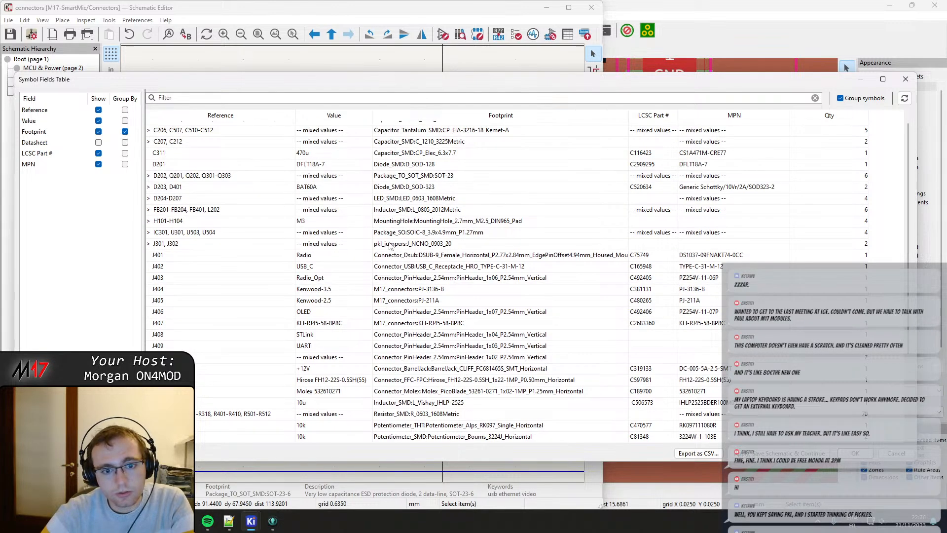
pyautogui.doubleClick(392, 245)
pyautogui.click(439, 118)
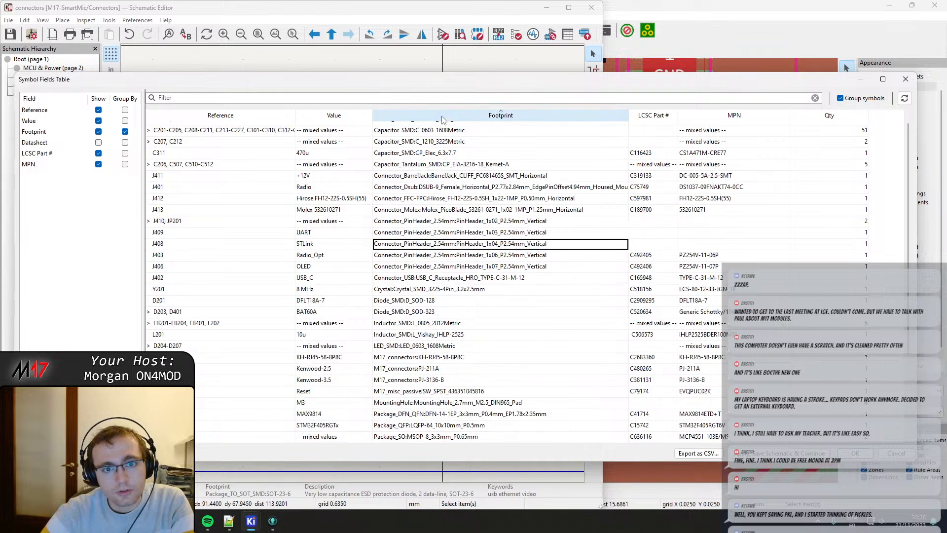
# Open the footprint library browser for the pkl_jumpers:J_NCNO_0903_20 footprint assigned to J301 and J302.
pyautogui.scroll(-3, 443, 247)
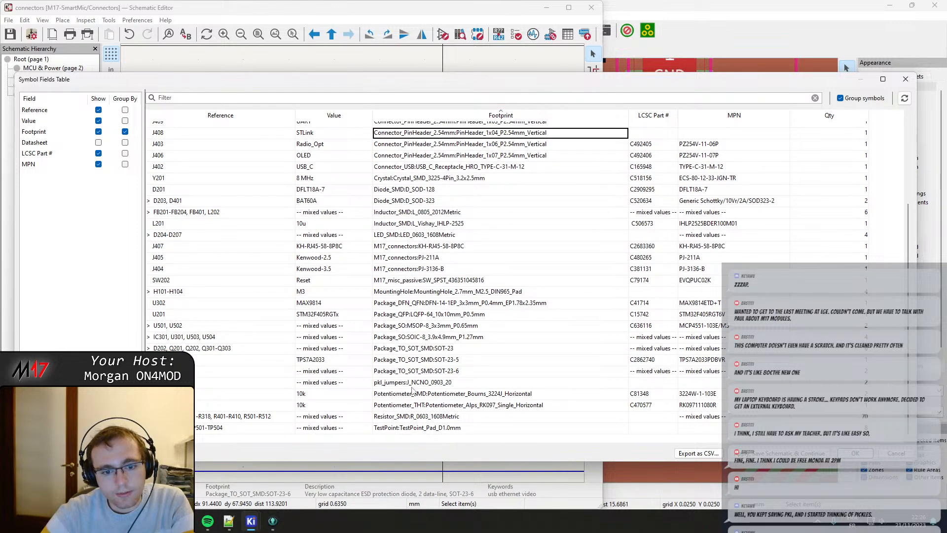
pyautogui.doubleClick(411, 387)
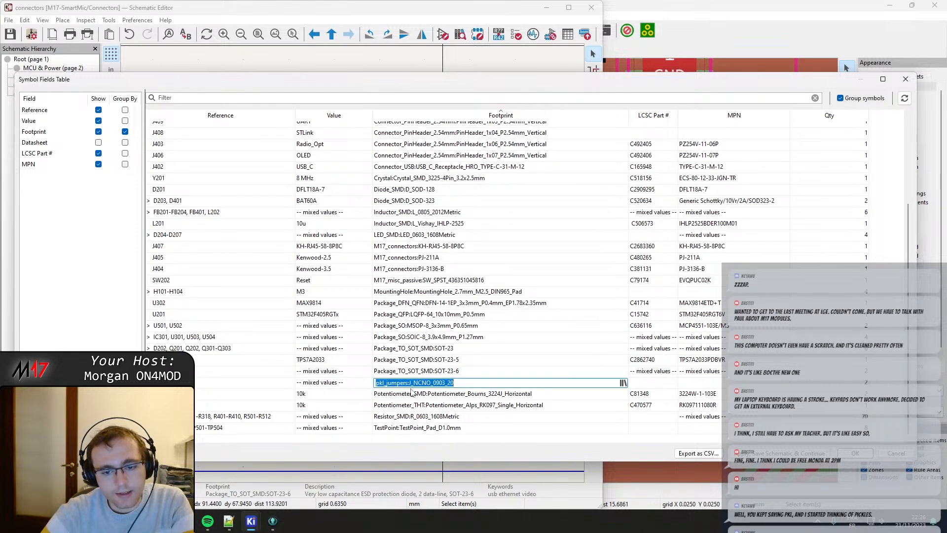
pyautogui.click(624, 383)
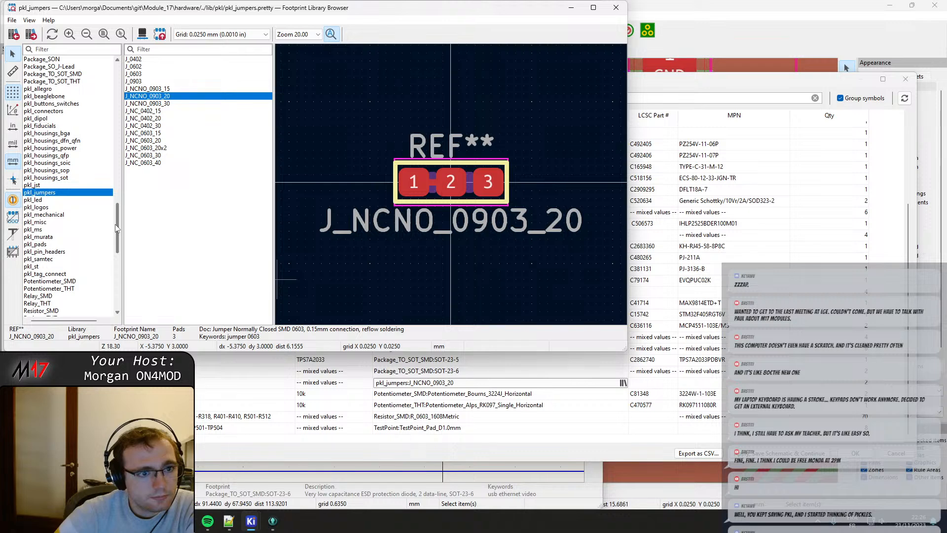
# Look through the footprint libraries for a standard jumper replacement and preview the footprints in the NetTie library.
pyautogui.moveTo(117, 228); pyautogui.dragTo(111, 299)
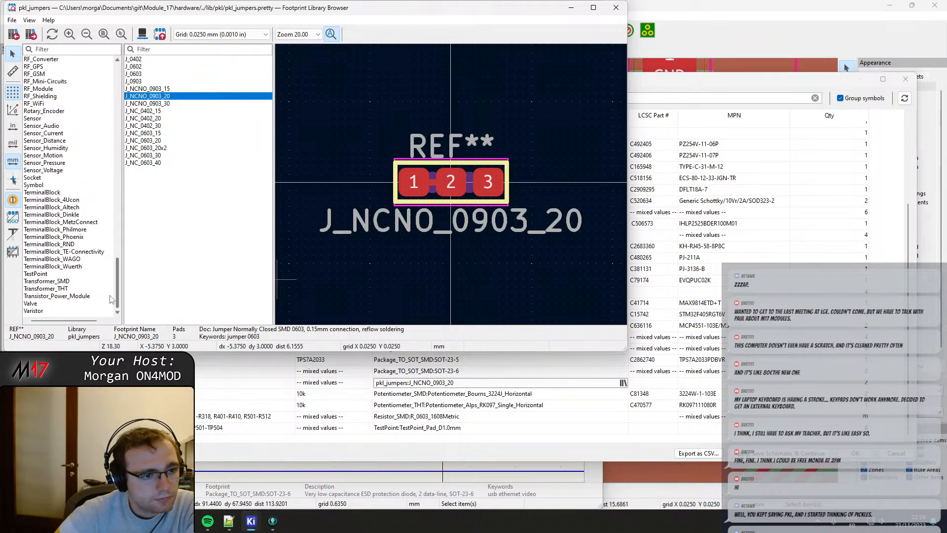
pyautogui.moveTo(112, 295); pyautogui.dragTo(104, 82)
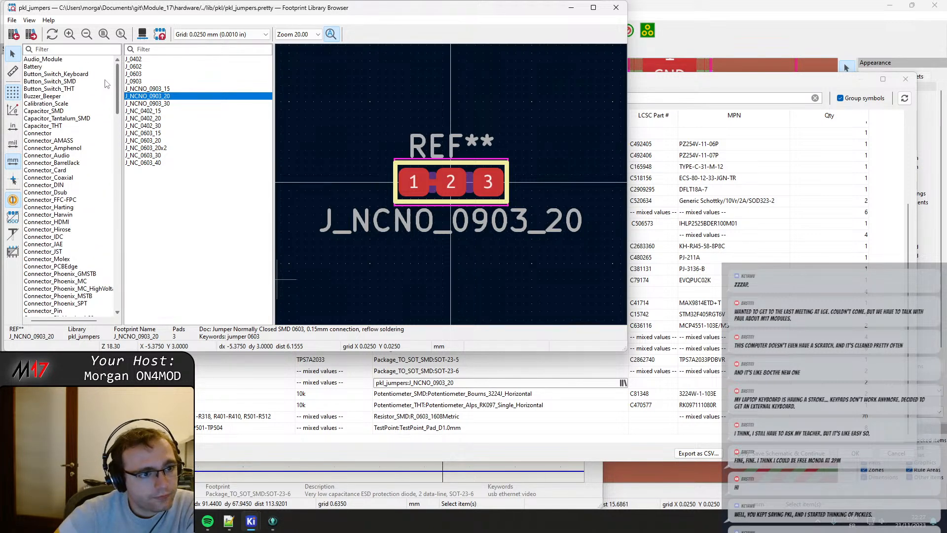
pyautogui.moveTo(106, 83); pyautogui.dragTo(106, 149)
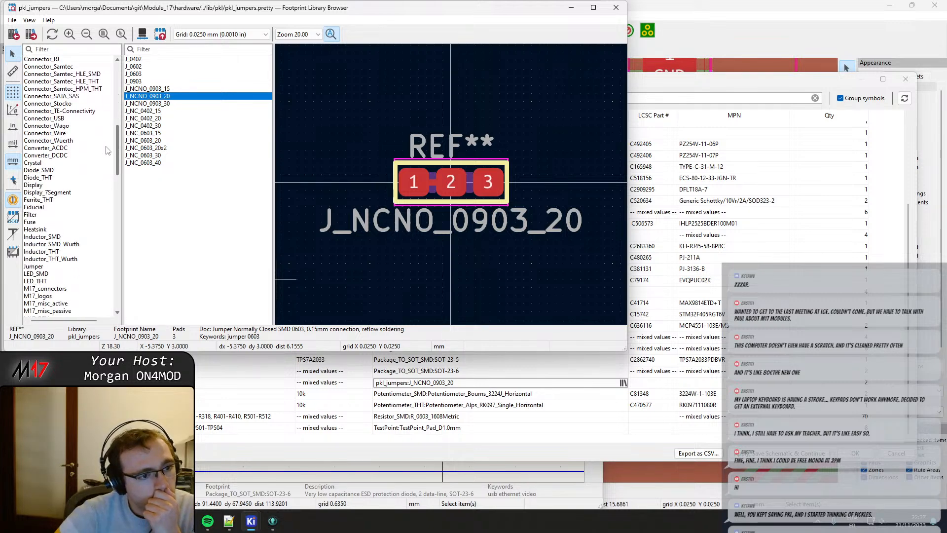
pyautogui.moveTo(105, 149); pyautogui.dragTo(106, 206)
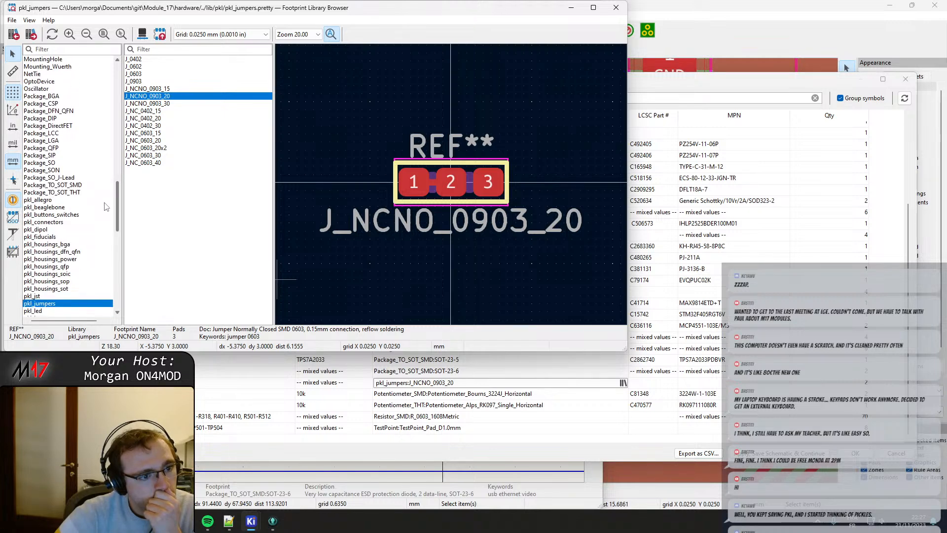
pyautogui.click(31, 75)
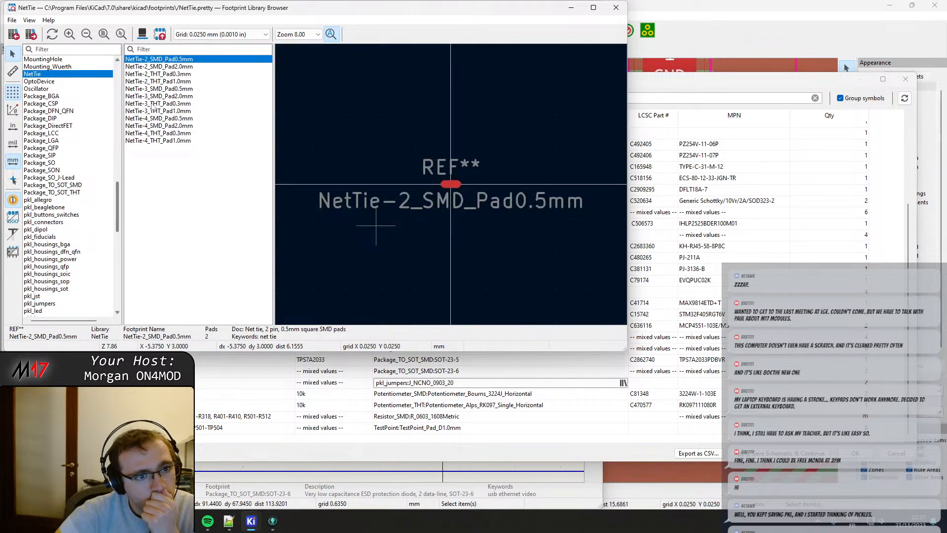
pyautogui.click(160, 66)
pyautogui.click(160, 73)
pyautogui.press('Down')
pyautogui.press('Down')
pyautogui.press('Down')
pyautogui.press('Down')
pyautogui.press('Down')
pyautogui.press('Down')
pyautogui.press('Down')
pyautogui.press('Down')
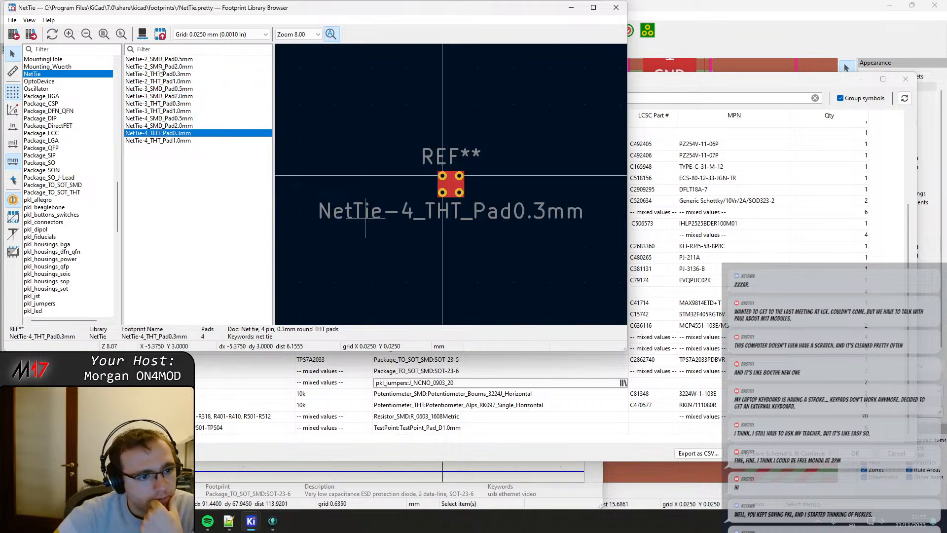
# Search the rest of the footprint library list and open KiCad's standard Jumper library.
pyautogui.scroll(-7, 76, 264)
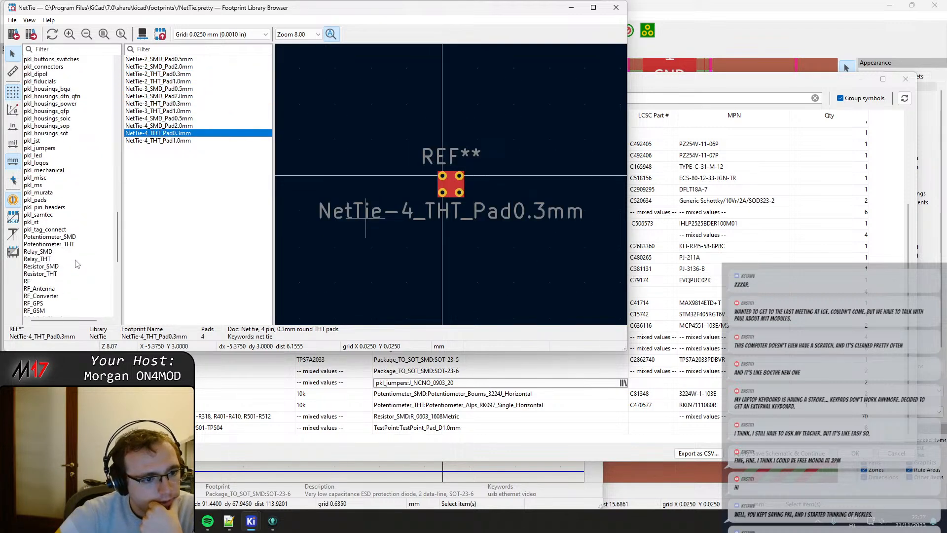
pyautogui.scroll(-1, 76, 264)
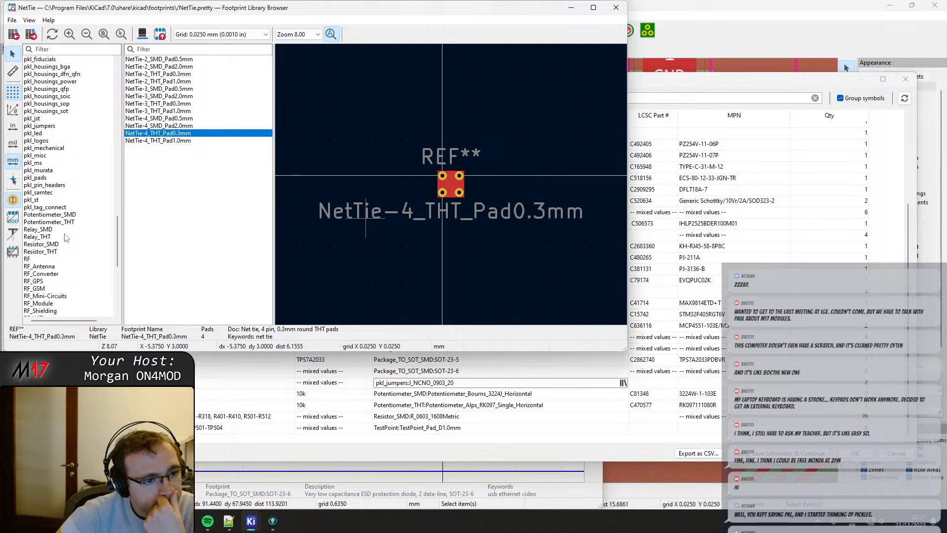
pyautogui.scroll(-4, 67, 238)
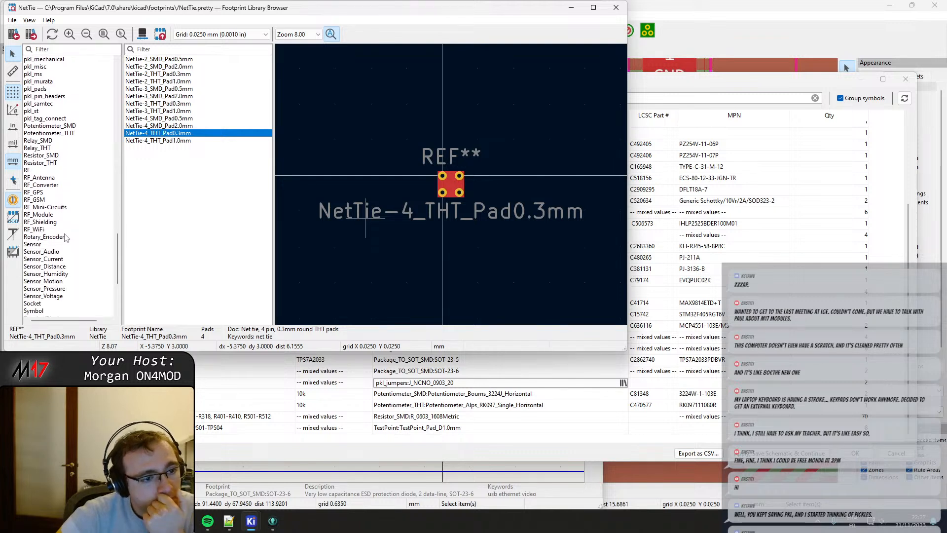
pyautogui.scroll(-2, 65, 237)
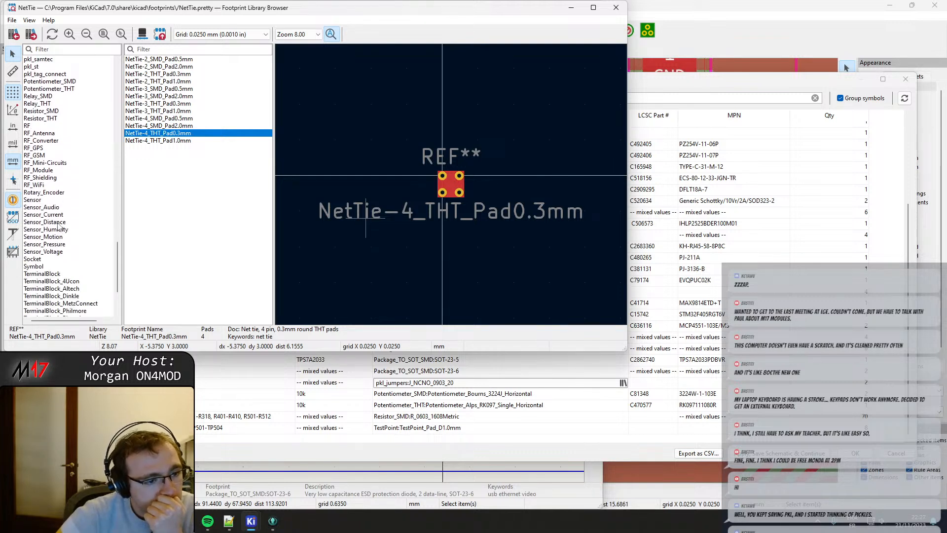
pyautogui.scroll(-4, 58, 227)
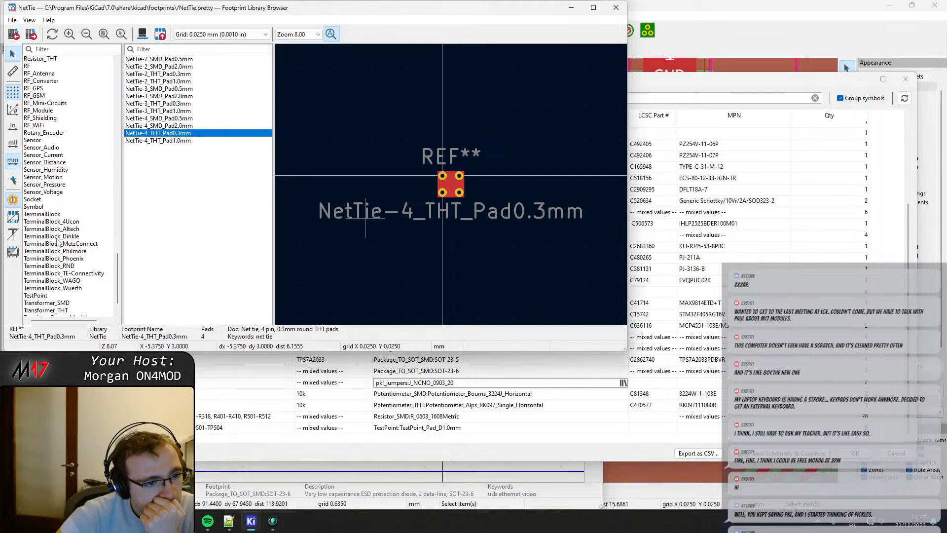
pyautogui.scroll(3, 58, 240)
pyautogui.moveTo(116, 256); pyautogui.dragTo(119, 161)
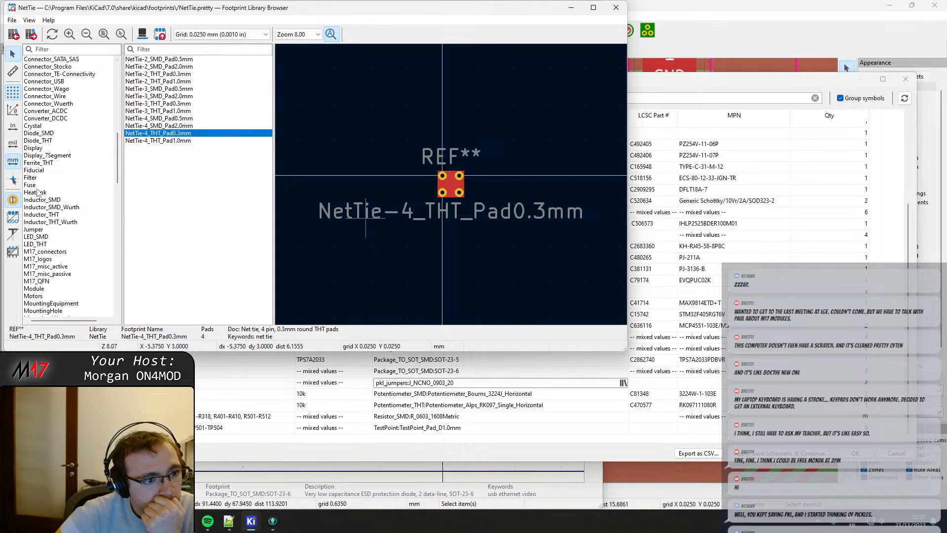
pyautogui.click(40, 230)
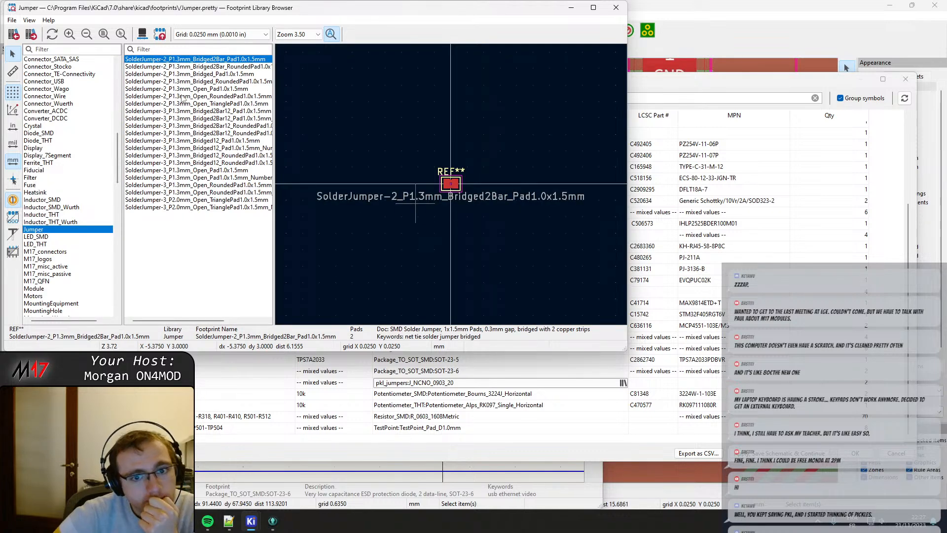
# Preview the Jumper library's two-pad and three-pad solder jumpers, up to SolderJumper-3_P1.3mm_Bridged12_Pad1.0x1.5mm_NumberLabels.
pyautogui.press('Down')
pyautogui.press('Up')
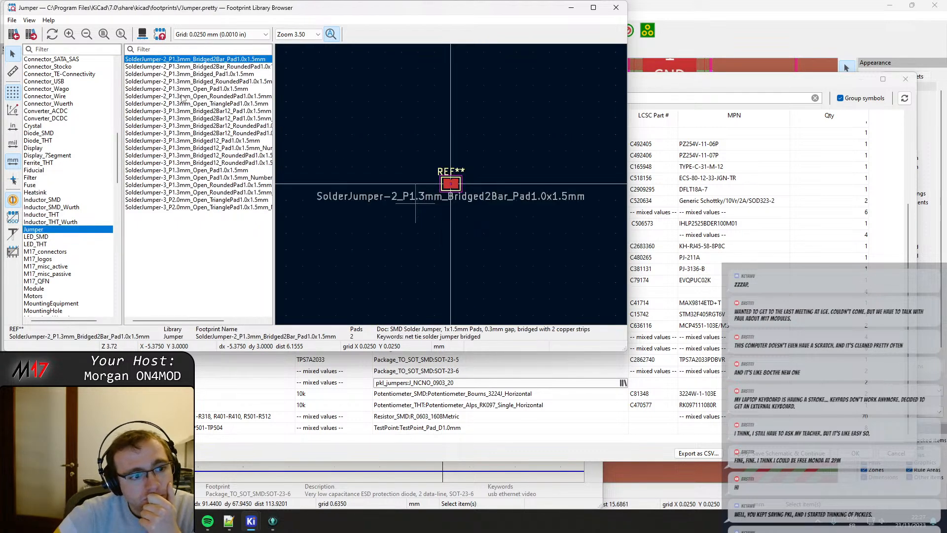
pyautogui.press('Down')
pyautogui.press('Down')
pyautogui.press('Down')
pyautogui.press('Down')
pyautogui.press('Down')
pyautogui.press('Down')
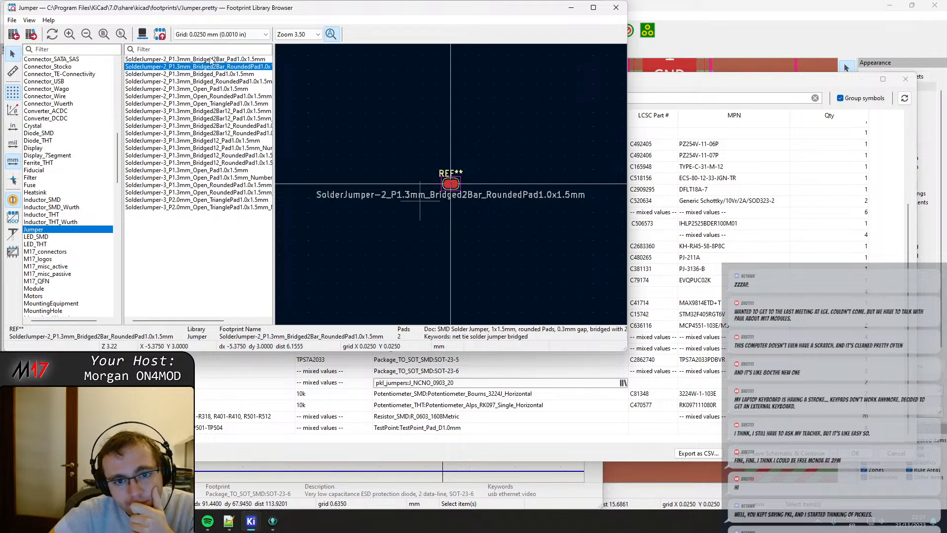
pyautogui.press('Down')
pyautogui.press('Down')
pyautogui.press('Down')
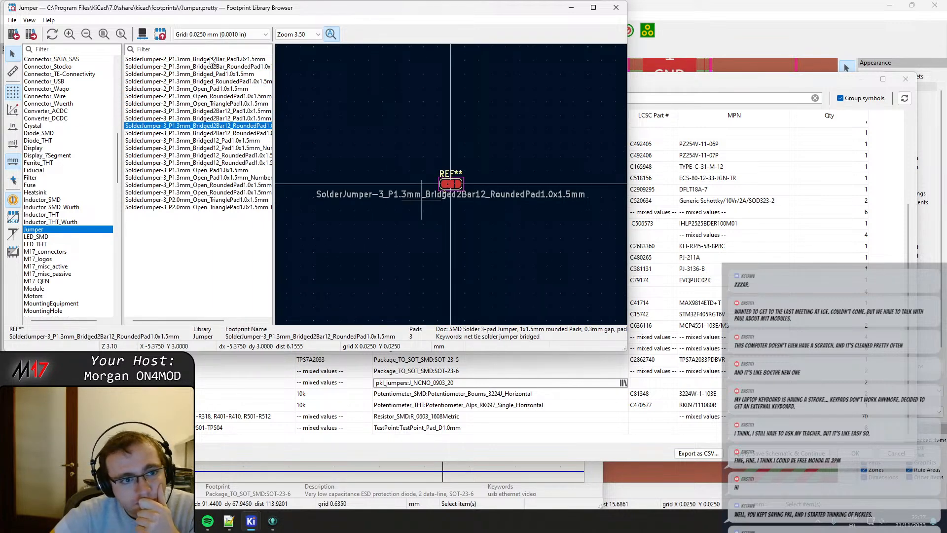
pyautogui.press('Down')
pyautogui.press('Down')
pyautogui.press('Down')
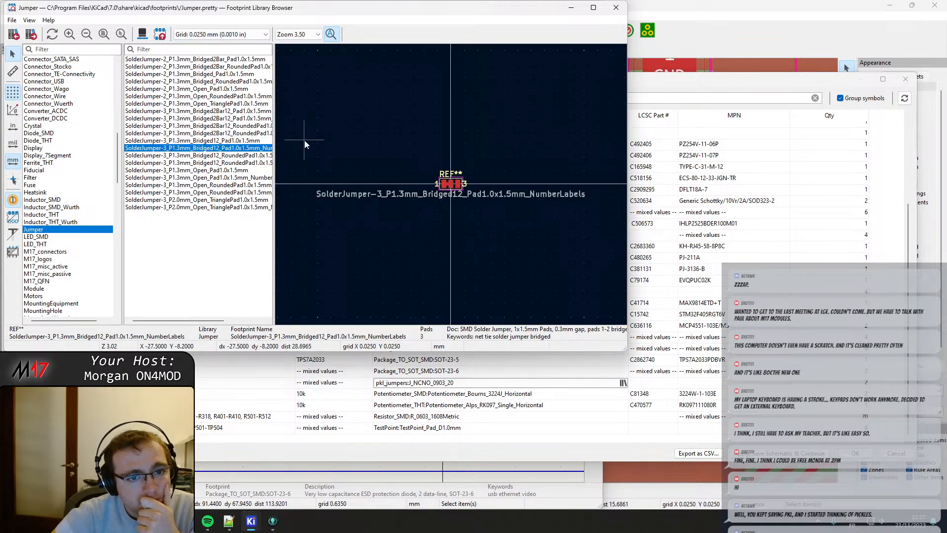
# Widen the footprint name list and compare the three-pad Bridged12 jumpers with square and rounded pads, with and without number labels.
pyautogui.moveTo(274, 137); pyautogui.dragTo(321, 146)
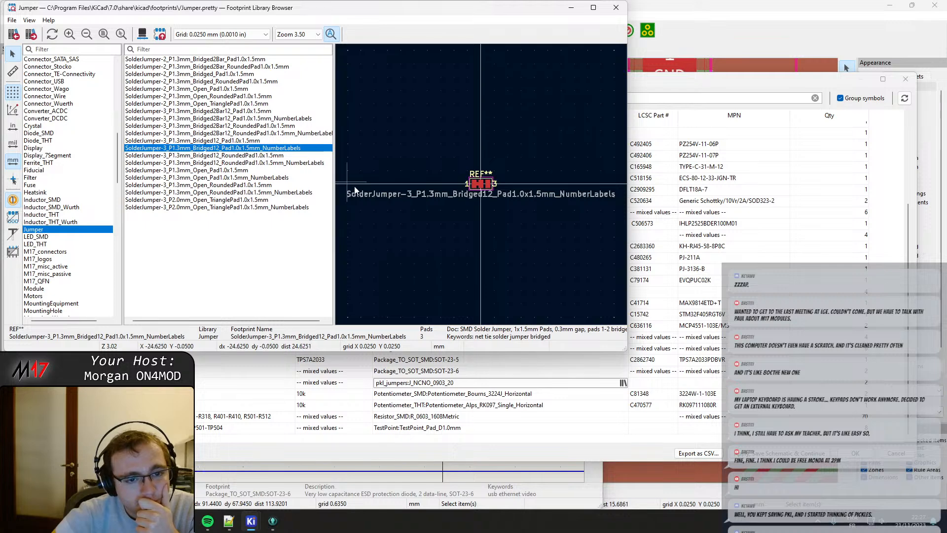
pyautogui.scroll(7, 481, 184)
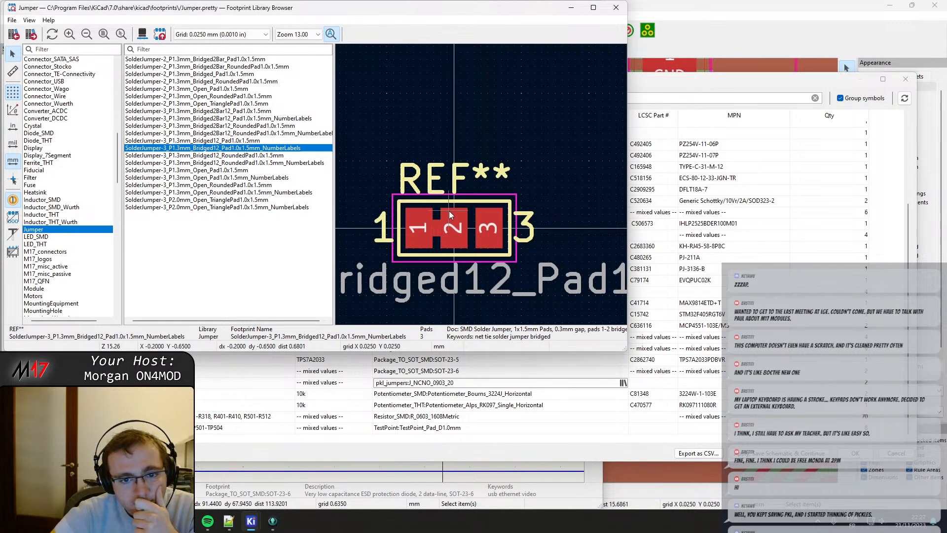
pyautogui.click(220, 163)
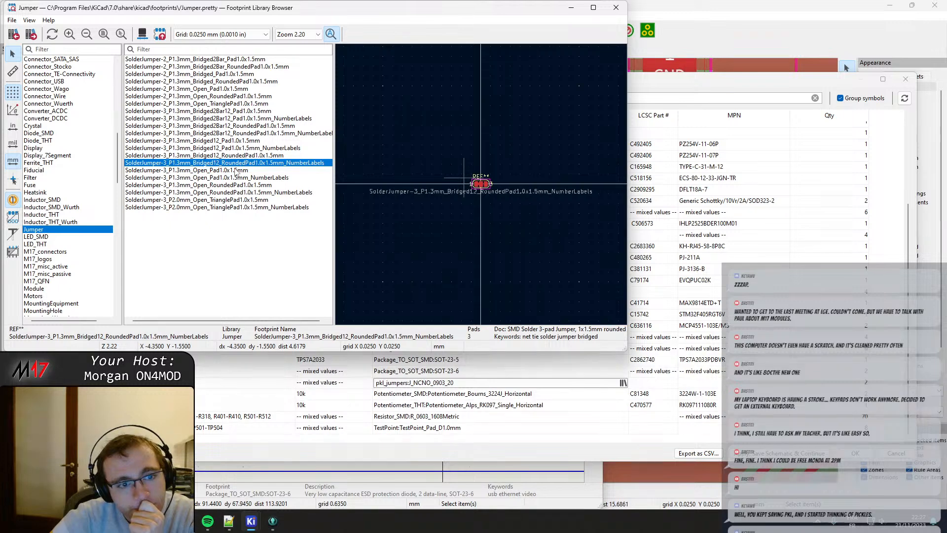
pyautogui.click(237, 155)
pyautogui.click(240, 162)
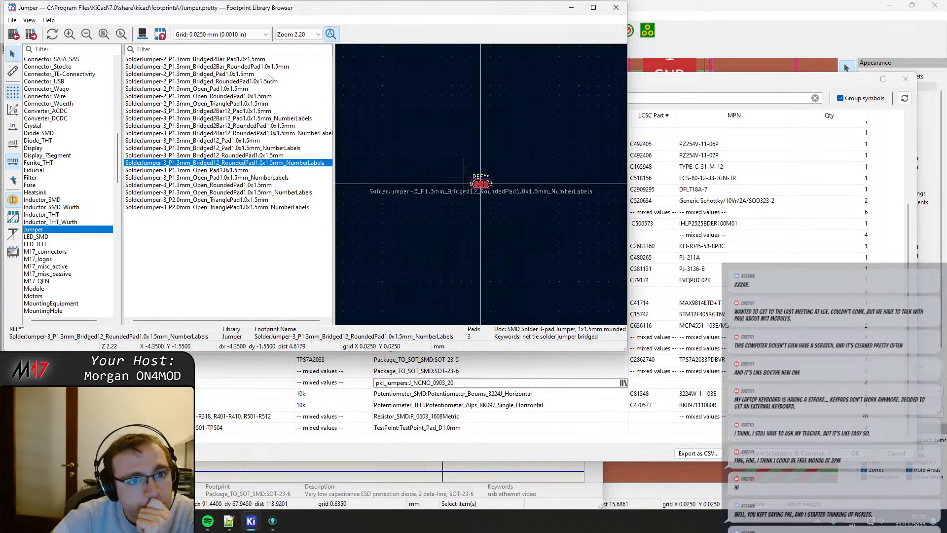
pyautogui.click(236, 155)
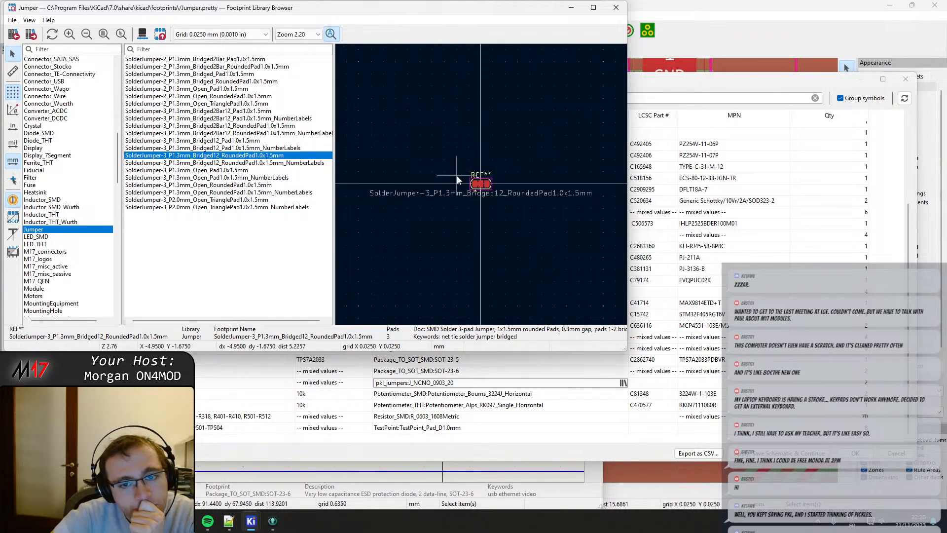
pyautogui.scroll(5, 481, 185)
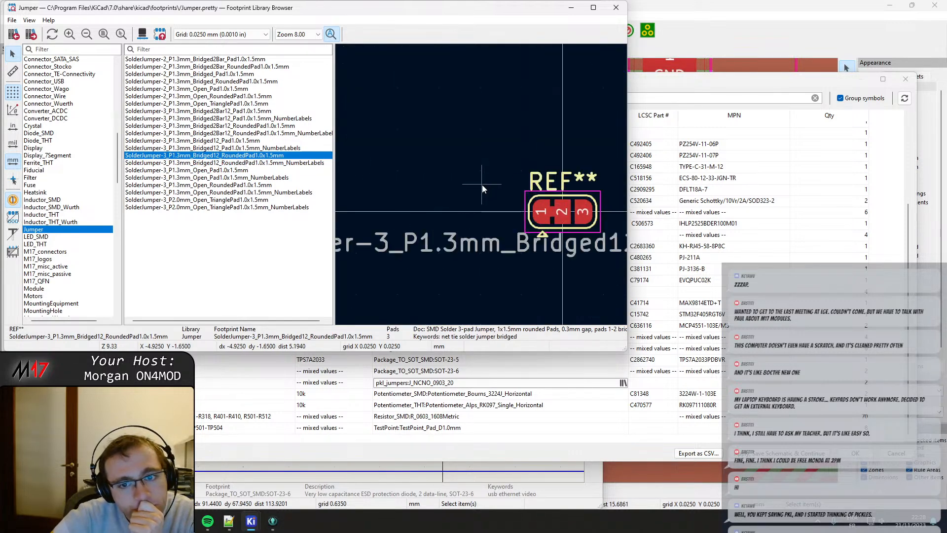
# Preview the numbered three-pad Bridged12 jumper with rounded pads and the open square-pad jumpers, with and without number labels.
pyautogui.click(229, 163)
pyautogui.scroll(2, 433, 179)
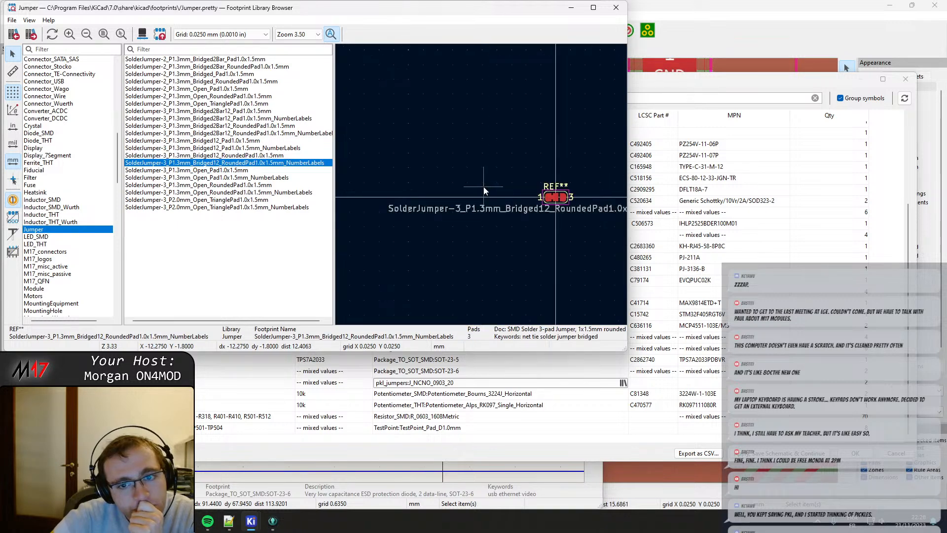
pyautogui.click(237, 172)
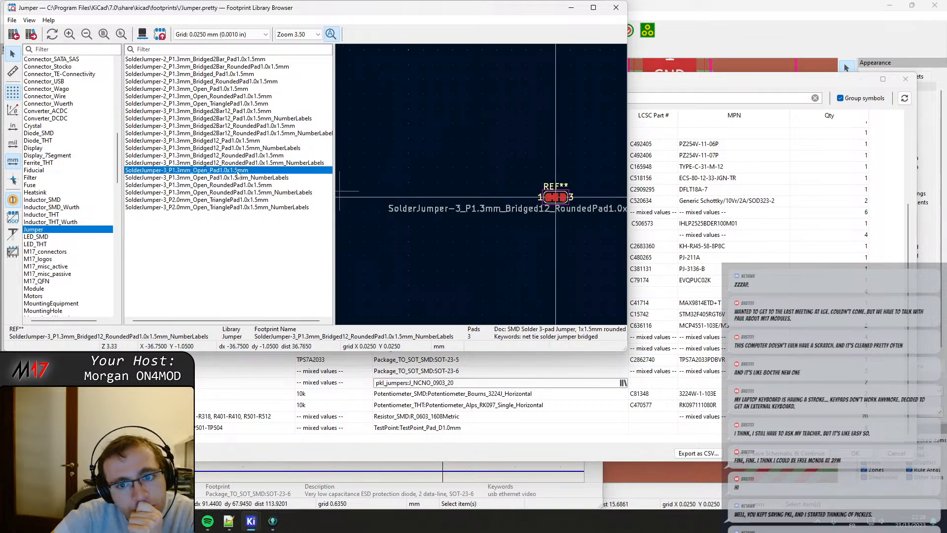
pyautogui.click(240, 178)
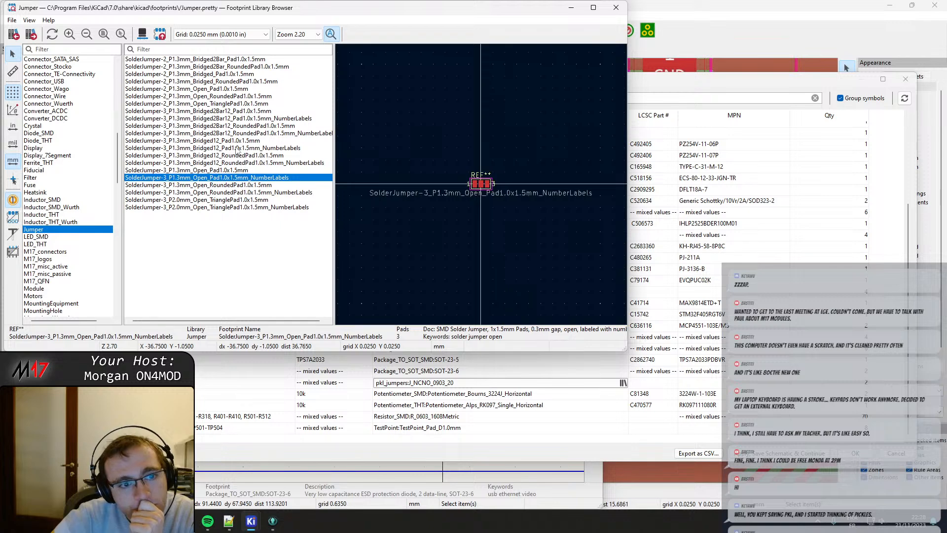
# Compare the three-pad Bridged12 and Bridged2Bar12 jumpers, examining SolderJumper-3_P1.3mm_Bridged12_RoundedPad1.0x1.5mm closely.
pyautogui.click(252, 142)
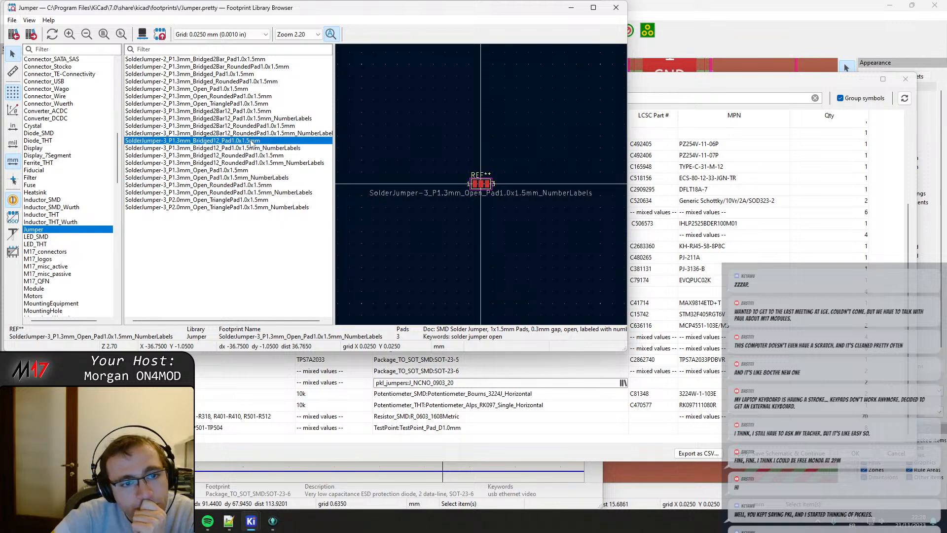
pyautogui.click(256, 149)
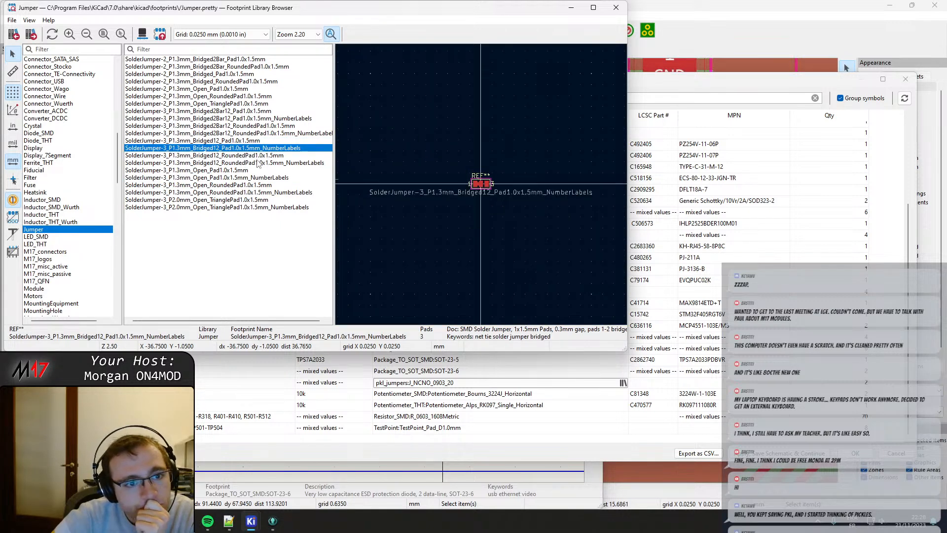
pyautogui.click(257, 163)
pyautogui.click(261, 156)
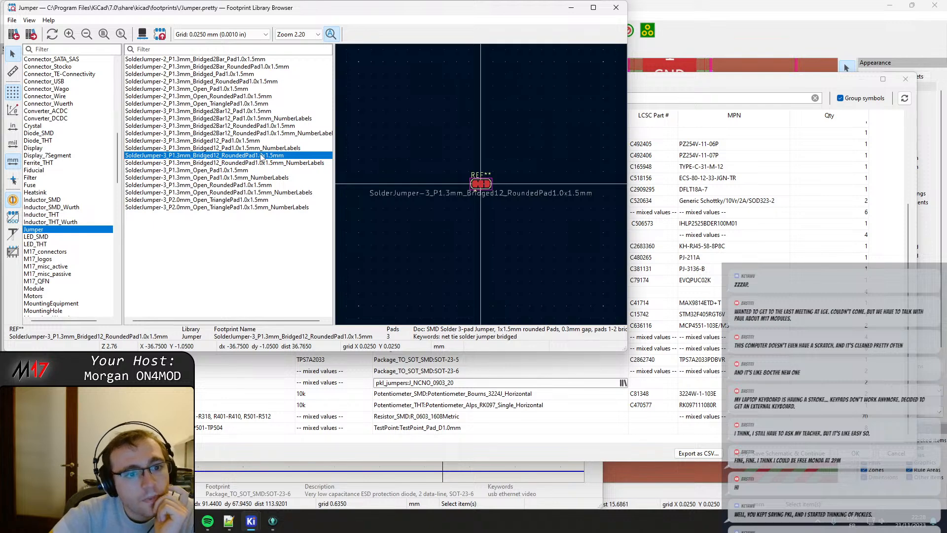
pyautogui.click(249, 127)
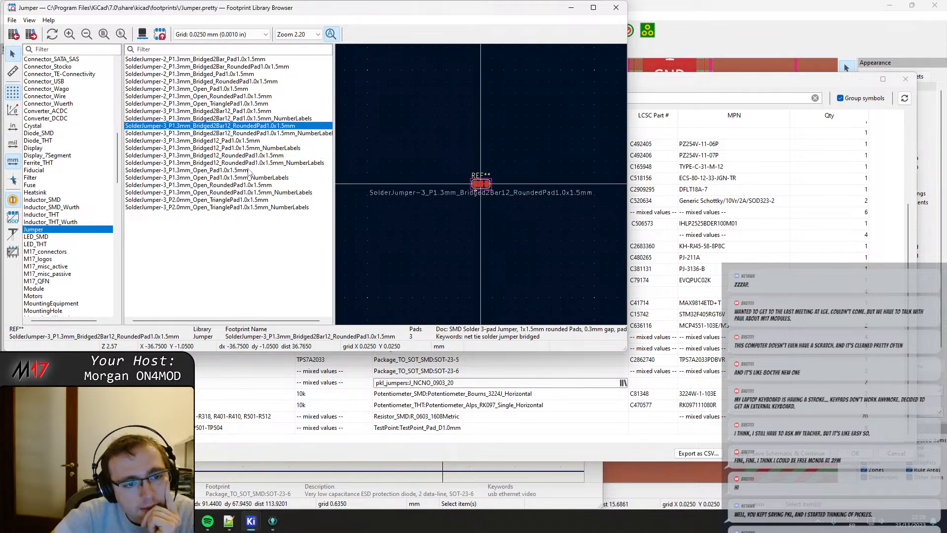
pyautogui.click(235, 163)
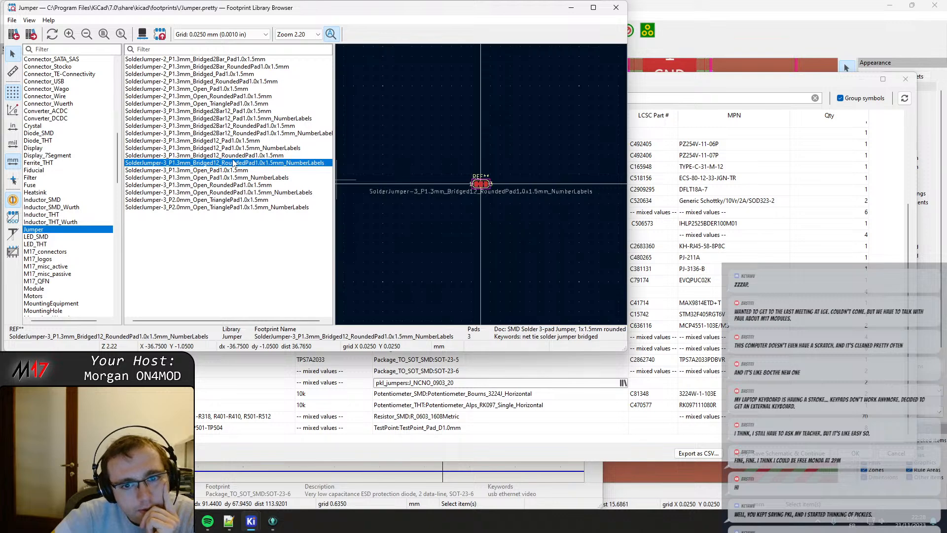
pyautogui.click(235, 157)
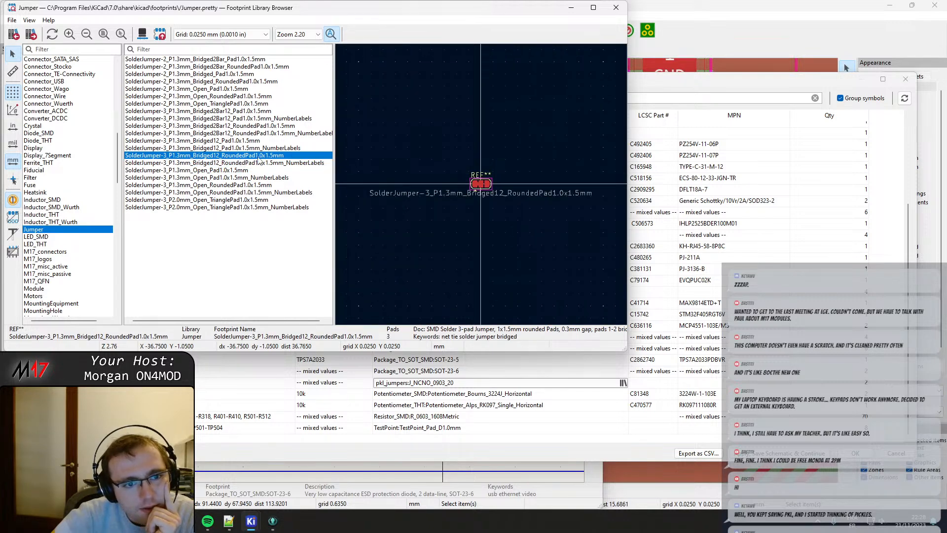
pyautogui.scroll(5, 482, 190)
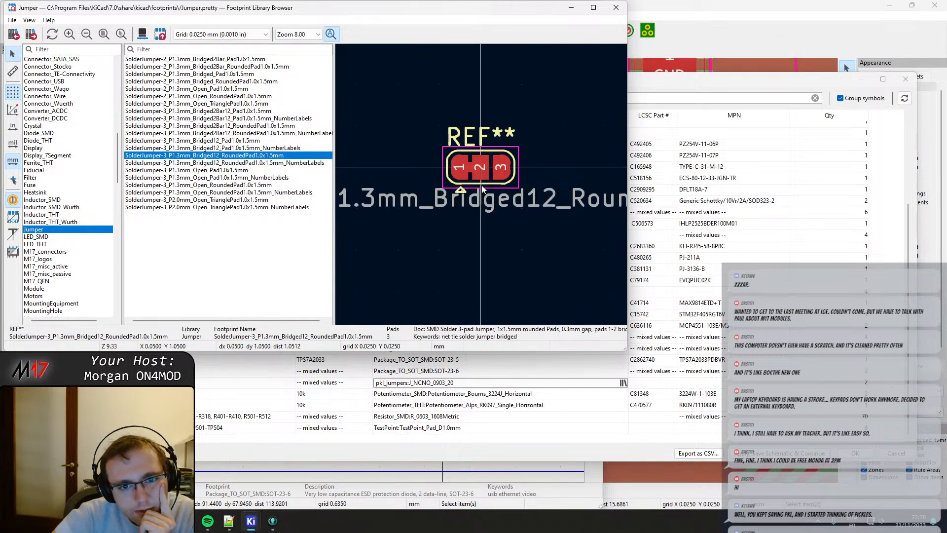
# Assign Jumper:SolderJumper-3_P1.3mm_Bridged12_RoundedPad1.0x1.5mm to the jumper symbols and apply the symbol field changes.
pyautogui.doubleClick(224, 156)
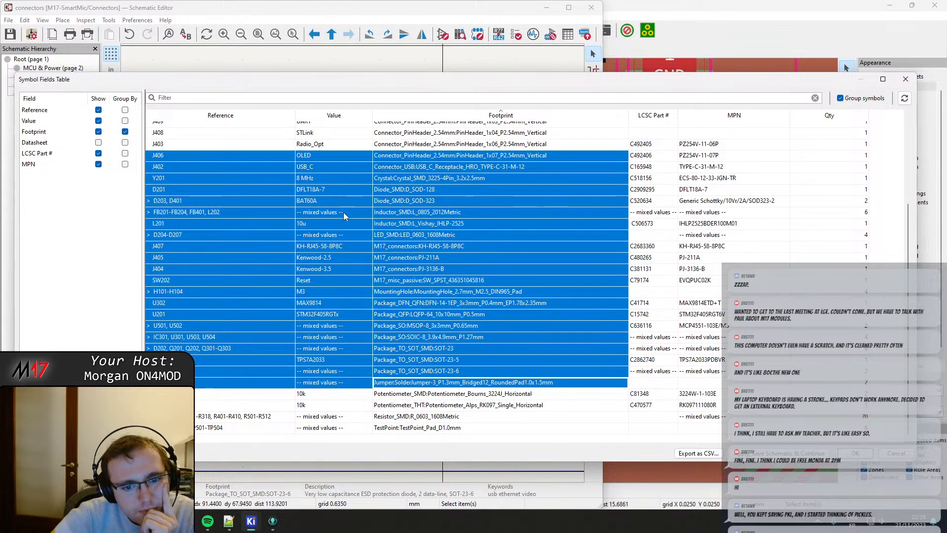
pyautogui.click(508, 383)
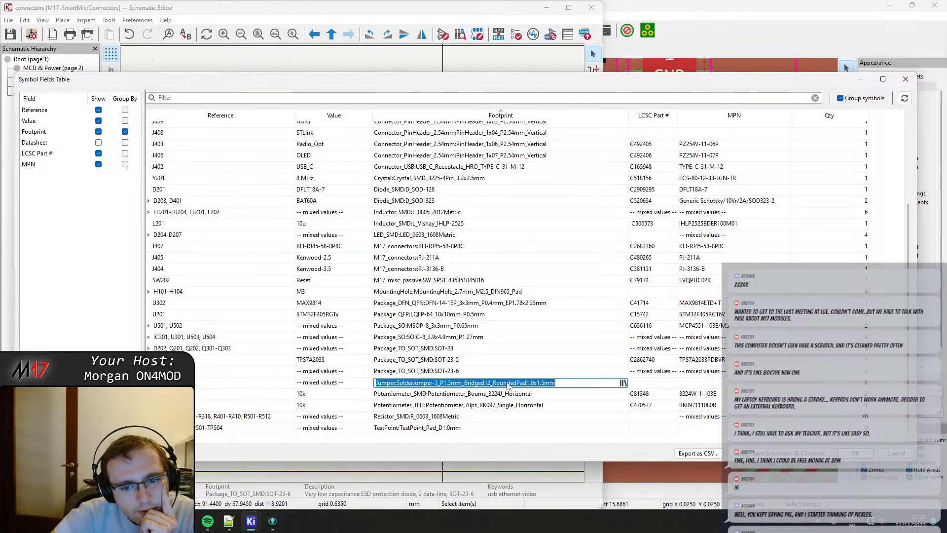
pyautogui.click(850, 457)
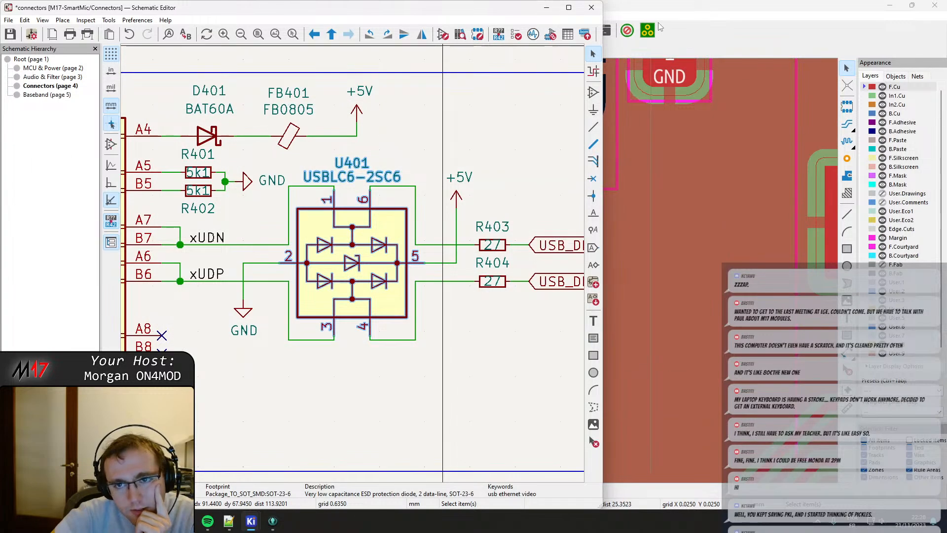
# Update the PCB from the schematic to replace the J301 and J302 footprints with the new solder jumpers.
pyautogui.click(635, 292)
pyautogui.scroll(-4, 626, 306)
pyautogui.moveTo(518, 323); pyautogui.dragTo(523, 149, button='middle')
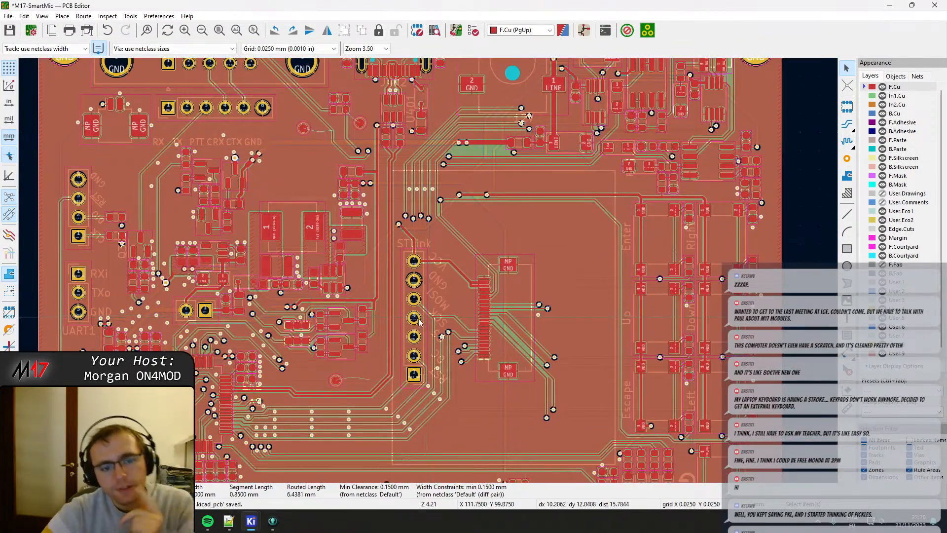
pyautogui.moveTo(307, 345); pyautogui.dragTo(352, 338, button='middle')
pyautogui.scroll(6, 353, 338)
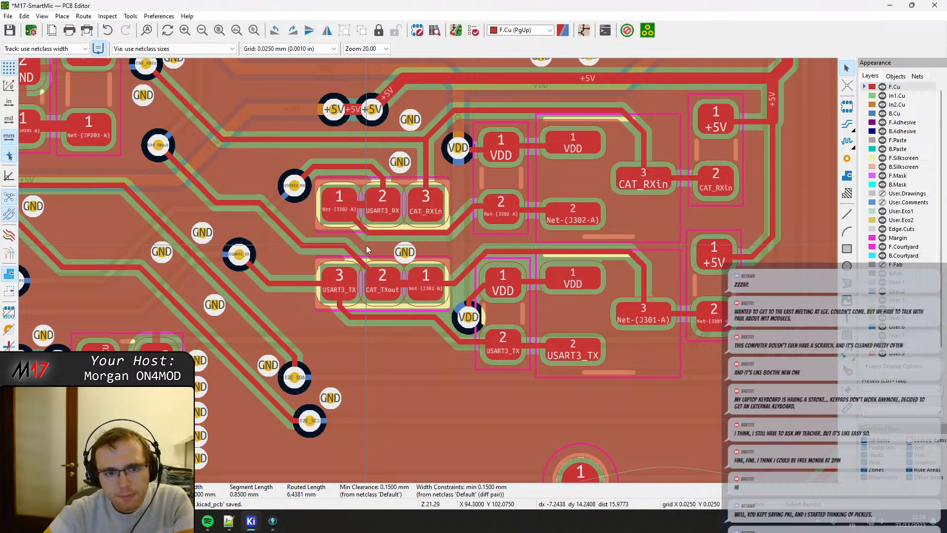
pyautogui.click(455, 31)
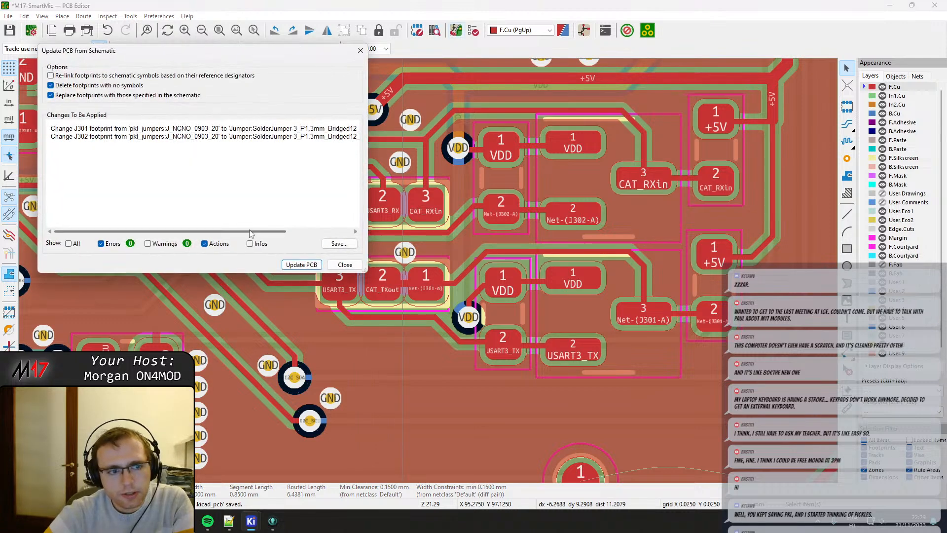
pyautogui.click(302, 265)
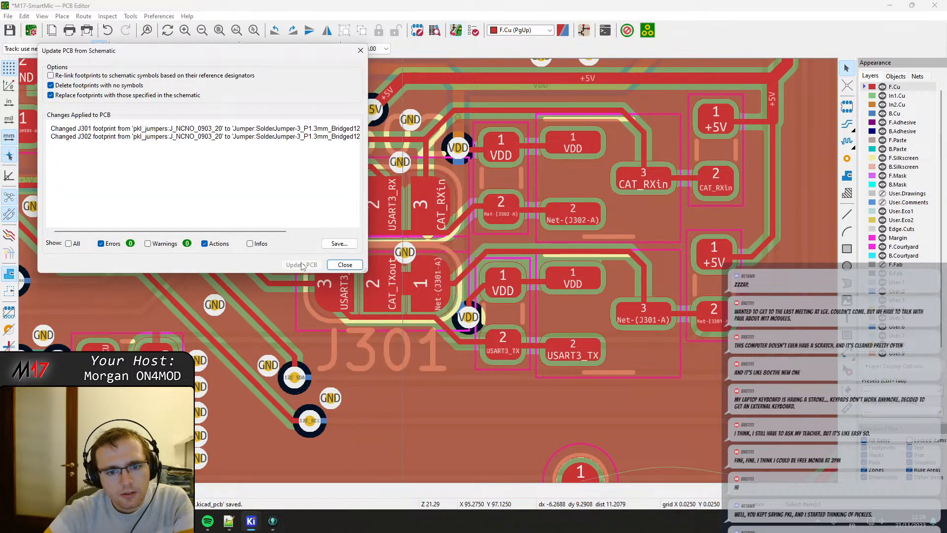
pyautogui.click(344, 265)
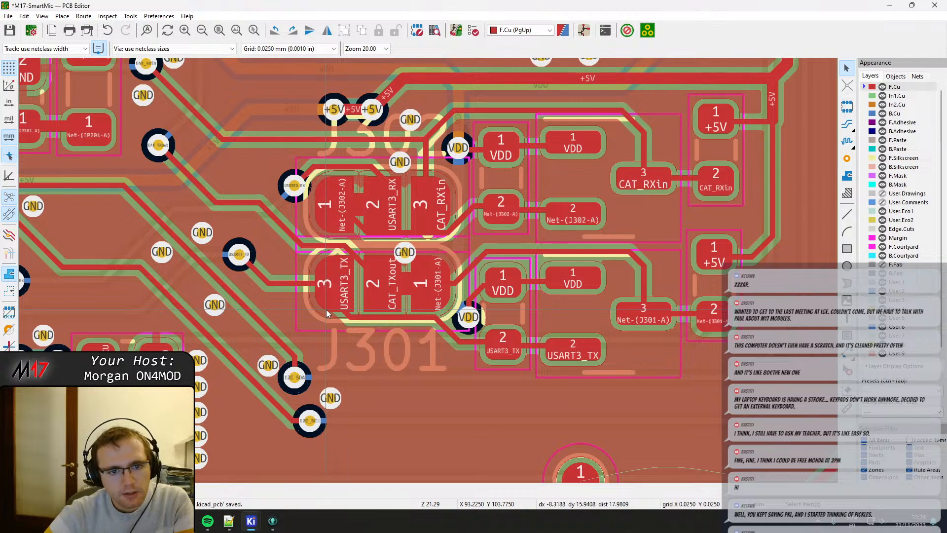
# Drag the I2C_SCL via below J301 about 1.8 mm to the left, keeping its tracks attached.
pyautogui.click(360, 306)
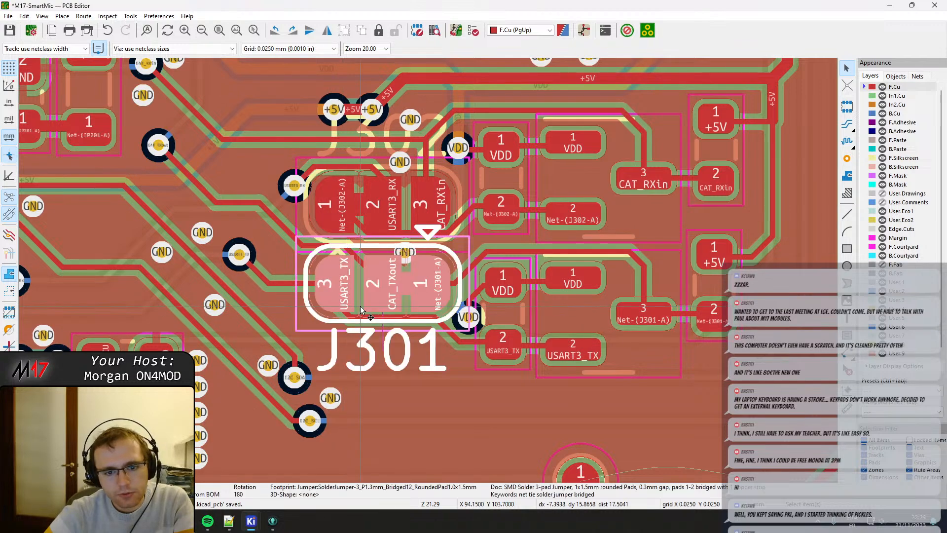
pyautogui.moveTo(333, 358); pyautogui.dragTo(416, 219, button='middle')
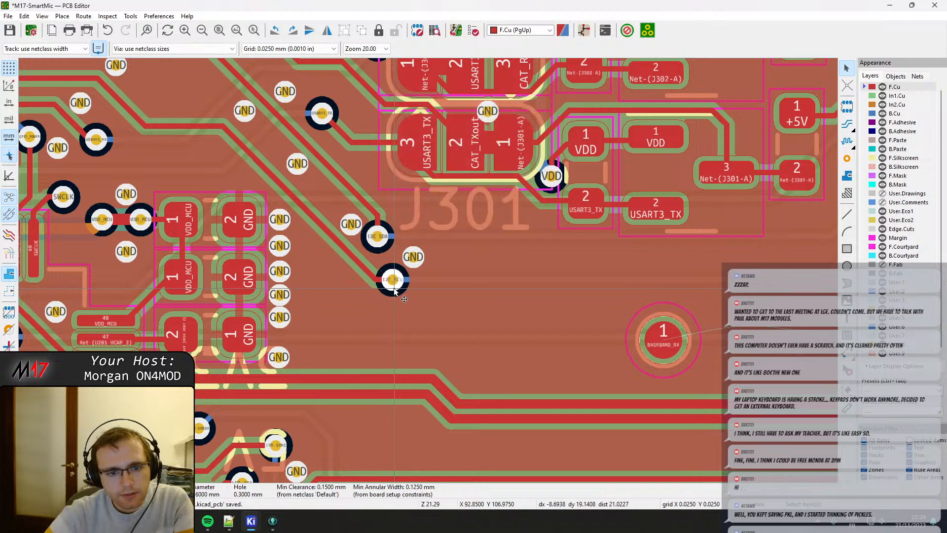
pyautogui.press('x')
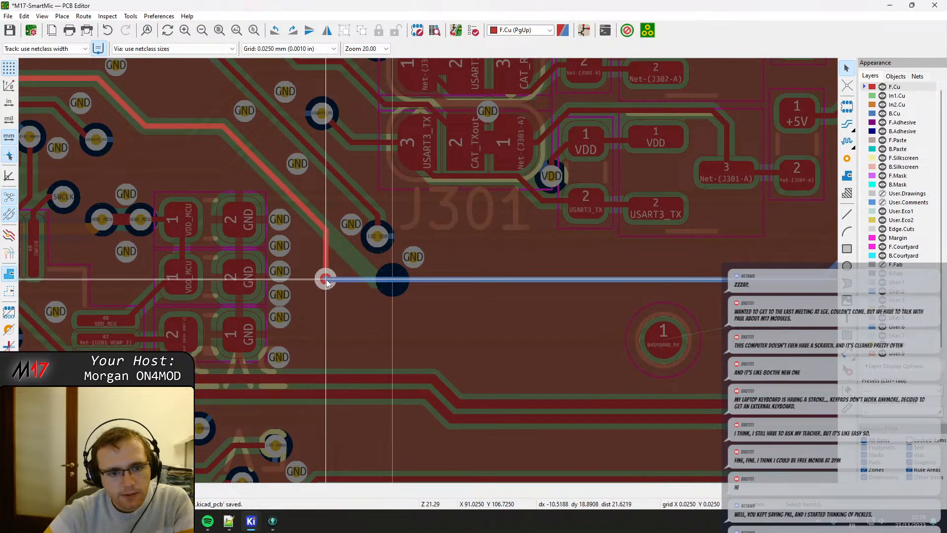
pyautogui.click(325, 279)
pyautogui.scroll(3, 326, 279)
pyautogui.scroll(-3, 429, 273)
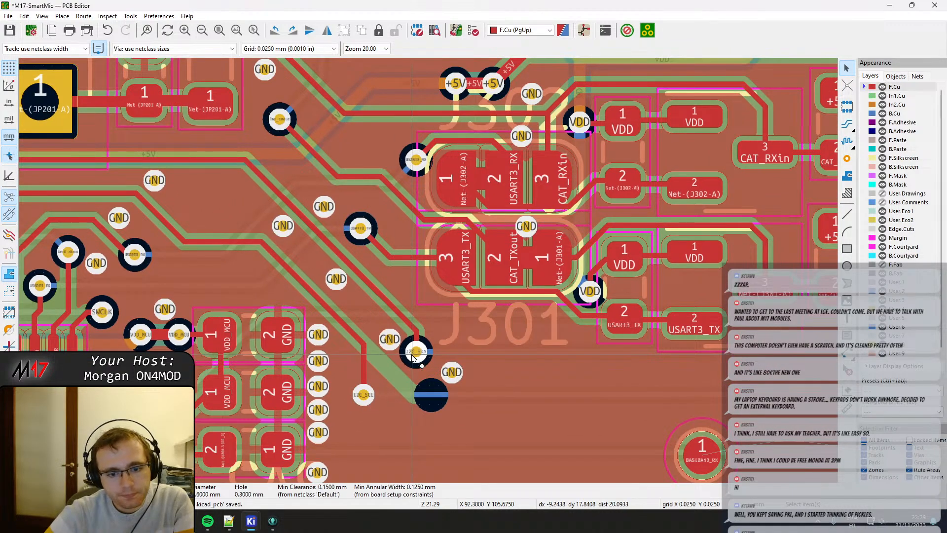
# Drag the I2C_SDA via down and left from J301, and shift the neighbouring GND via slightly up and left.
pyautogui.press('d')
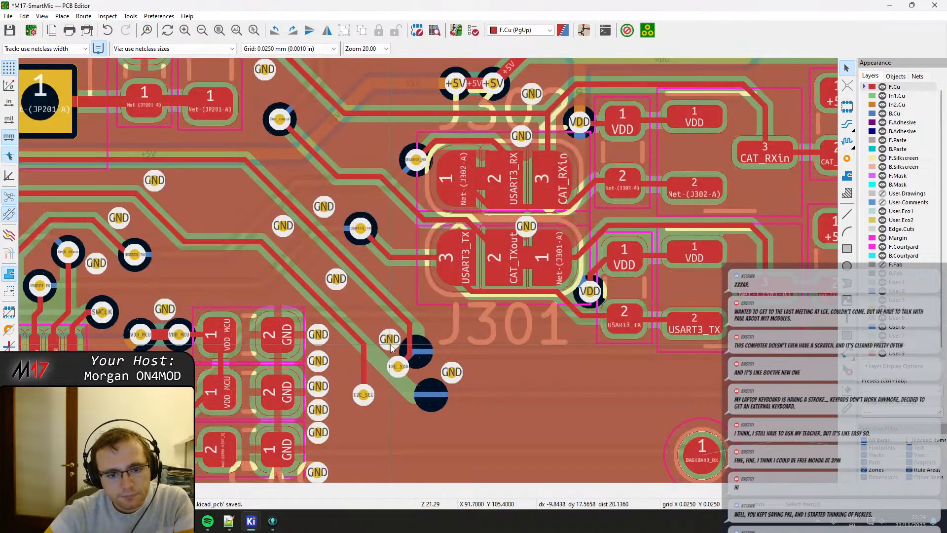
pyautogui.click(398, 366)
pyautogui.click(376, 332)
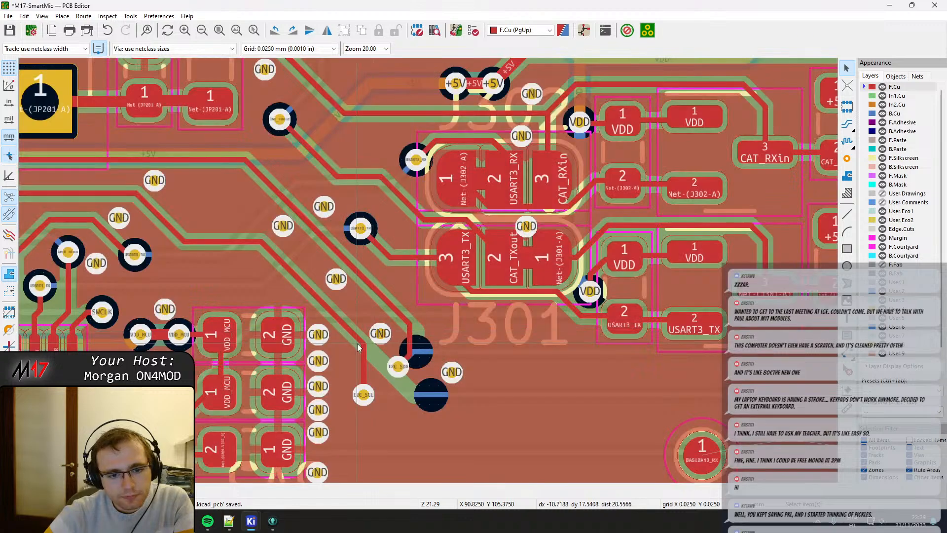
# Fine-tune the I2C_SDA via's position between the GND vias, dragging it slightly right to X 92.05.
pyautogui.press('d')
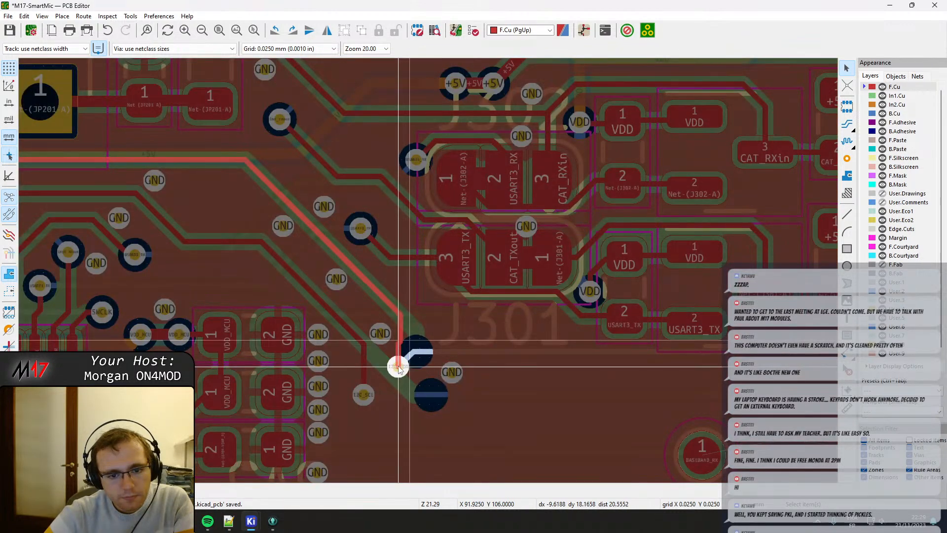
pyautogui.click(400, 361)
pyautogui.scroll(3, 400, 361)
pyautogui.click(430, 324)
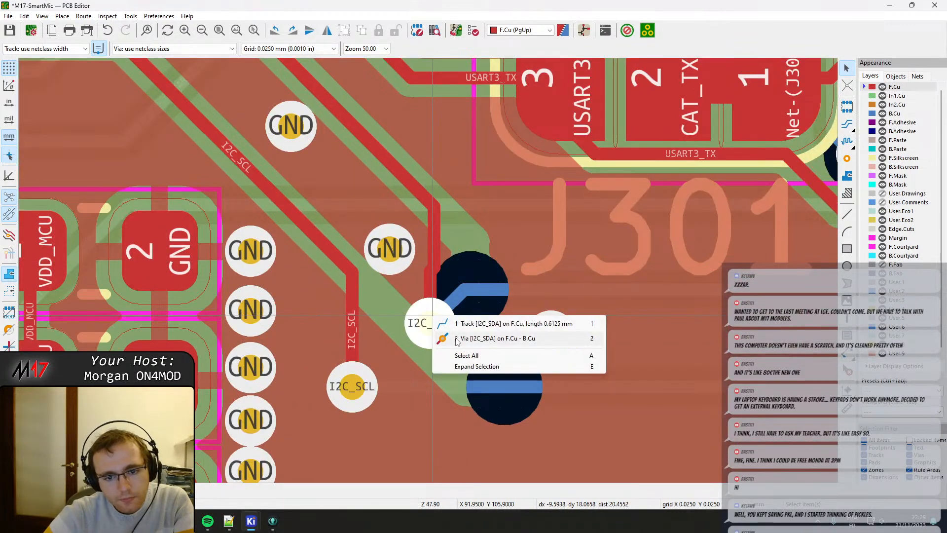
pyautogui.click(443, 338)
pyautogui.click(444, 338)
pyautogui.click(443, 339)
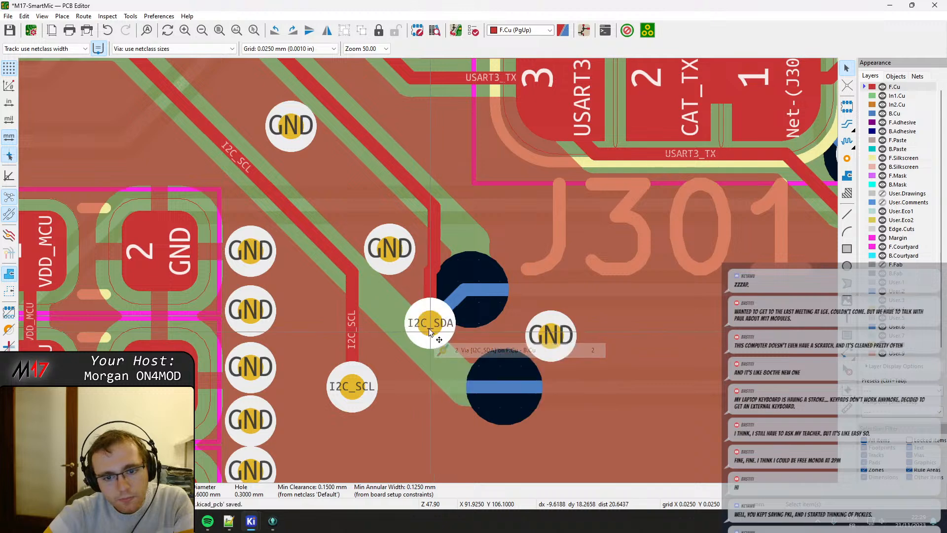
pyautogui.press('d')
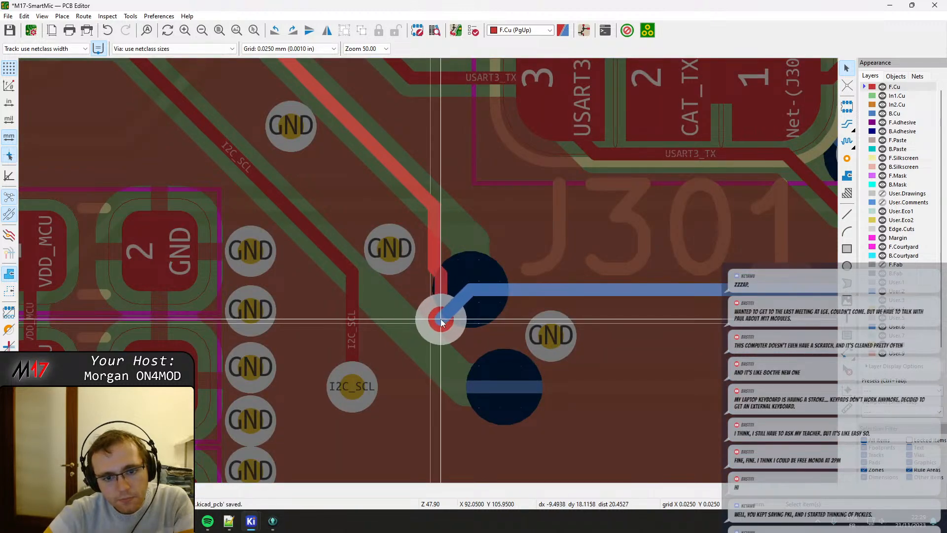
pyautogui.click(439, 320)
# Straighten the vertical I2C_SDA track above its via and drag its diagonal back-copper track to the right.
pyautogui.click(437, 256)
pyautogui.press('d')
pyautogui.click(445, 264)
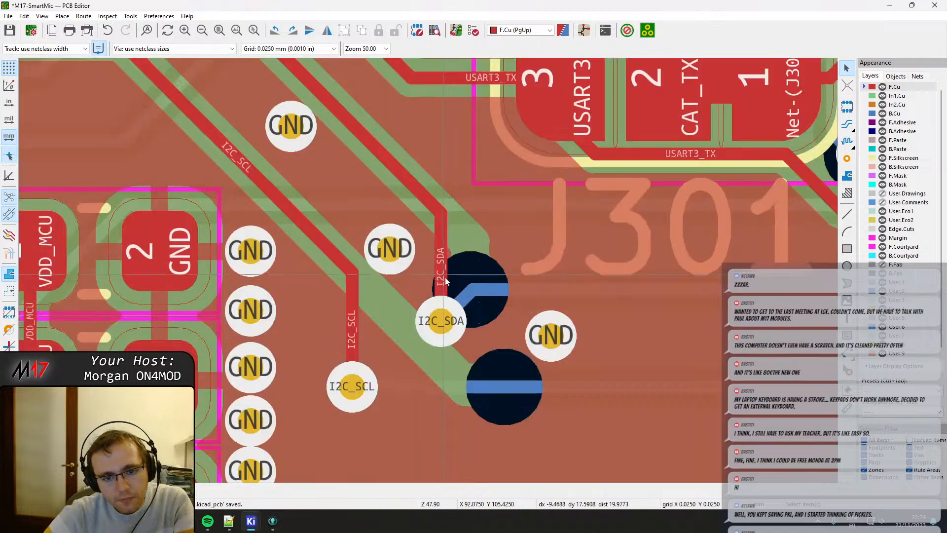
pyautogui.click(468, 303)
pyautogui.press('d')
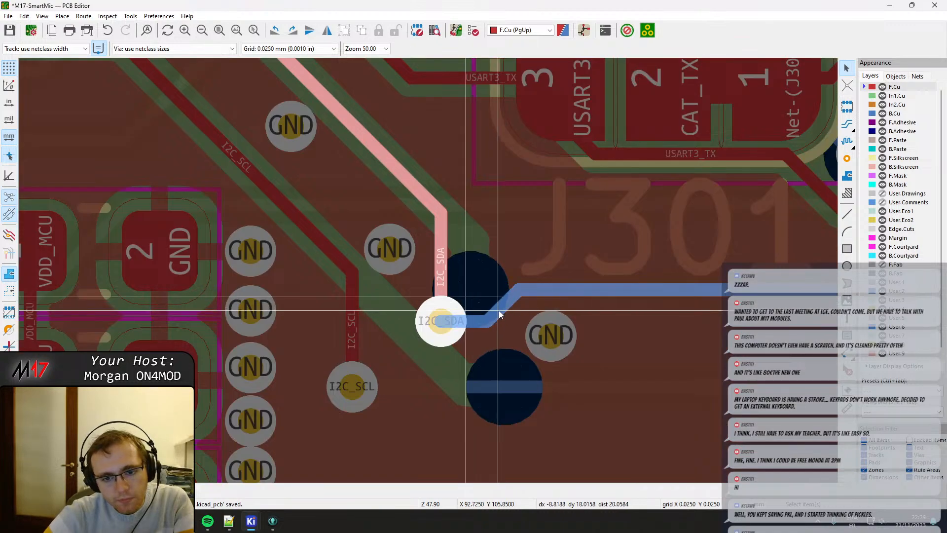
pyautogui.click(499, 311)
# Shift the GND via right of I2C_SDA slightly down and right, and refill all copper zones.
pyautogui.click(552, 350)
pyautogui.press('d')
pyautogui.click(564, 359)
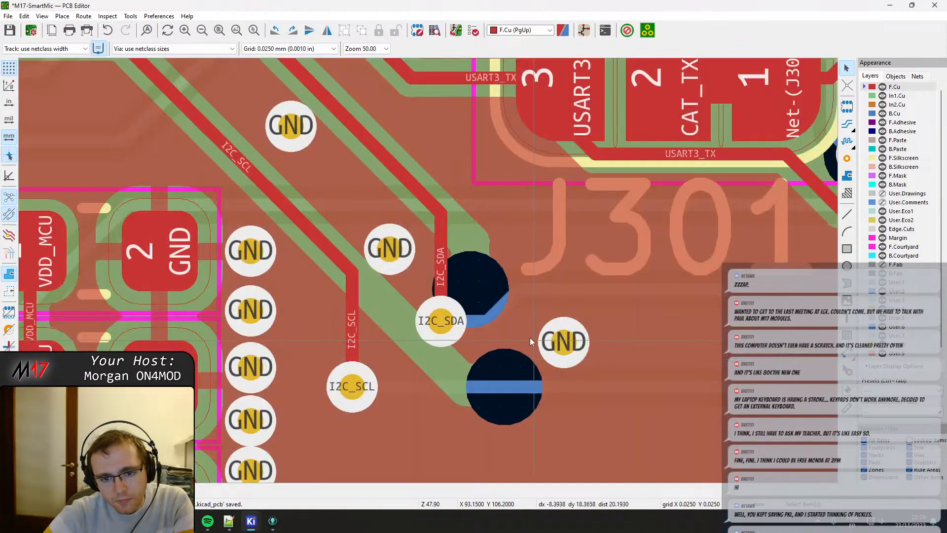
pyautogui.scroll(-3, 428, 266)
pyautogui.press('b')
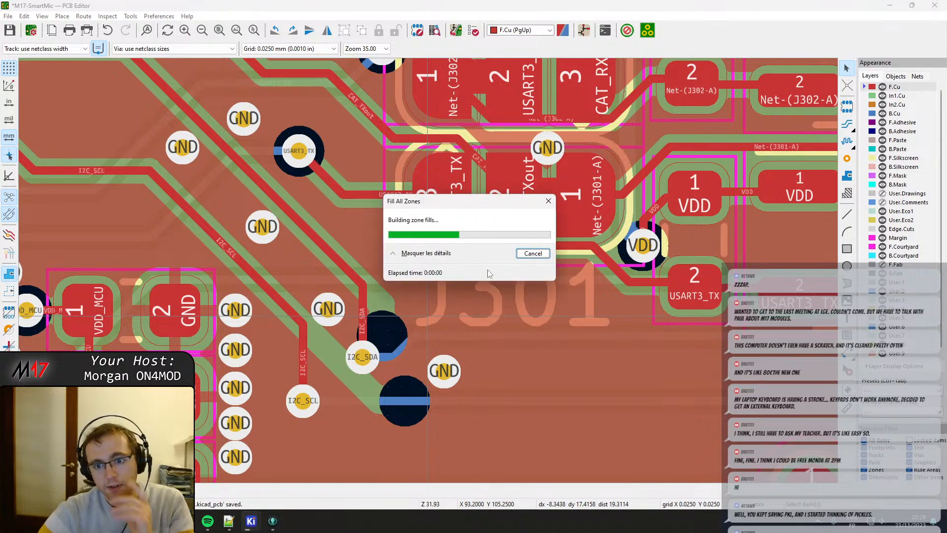
# Drag the USART3_TX track running beneath J301 downward and adjust its diagonal segment near pad 3.
pyautogui.click(555, 247)
pyautogui.press('d')
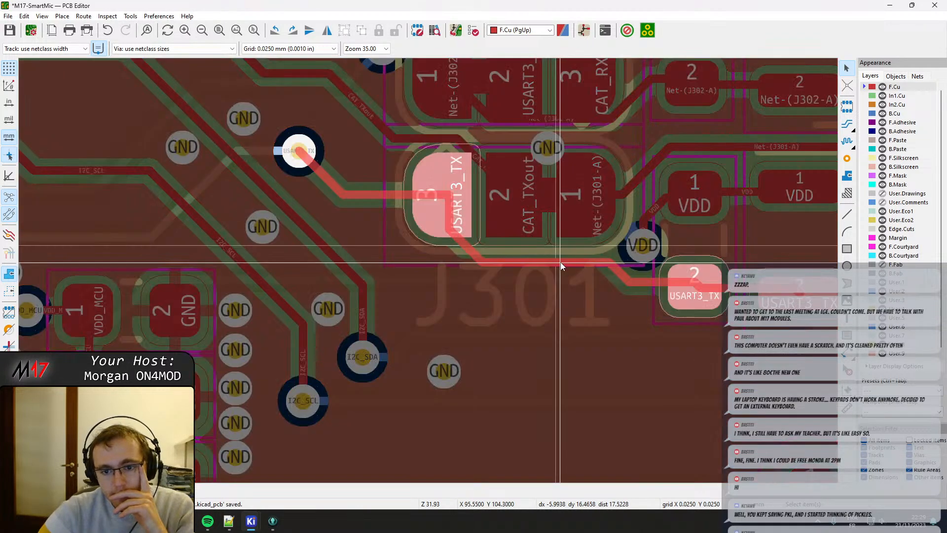
pyautogui.click(562, 273)
pyautogui.press('d')
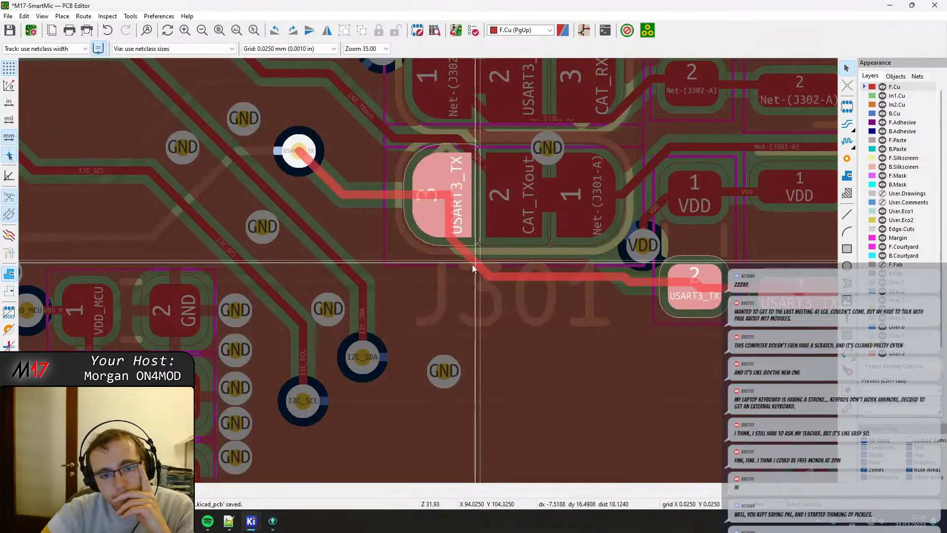
pyautogui.click(457, 271)
# Move the J301 solder jumper footprint slightly down, away from J302.
pyautogui.moveTo(637, 267); pyautogui.dragTo(553, 279, button='middle')
pyautogui.click(501, 265)
pyautogui.press('m')
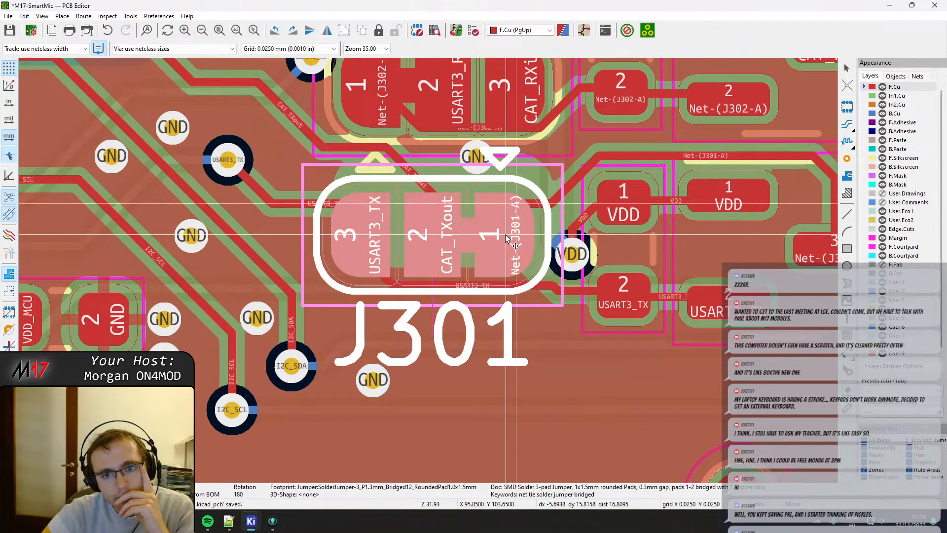
pyautogui.click(508, 239)
# Drag the USART3_TX track beneath J301 down until it runs straight into pad 2 of the neighbouring component.
pyautogui.click(555, 290)
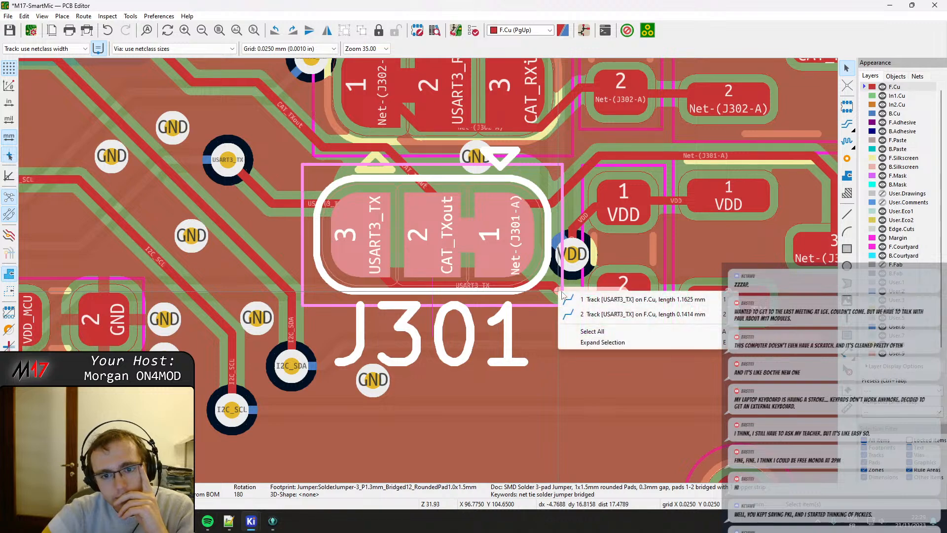
pyautogui.press('Escape')
pyautogui.moveTo(530, 286); pyautogui.dragTo(534, 292)
pyautogui.moveTo(391, 283); pyautogui.dragTo(378, 289)
pyautogui.click(409, 290)
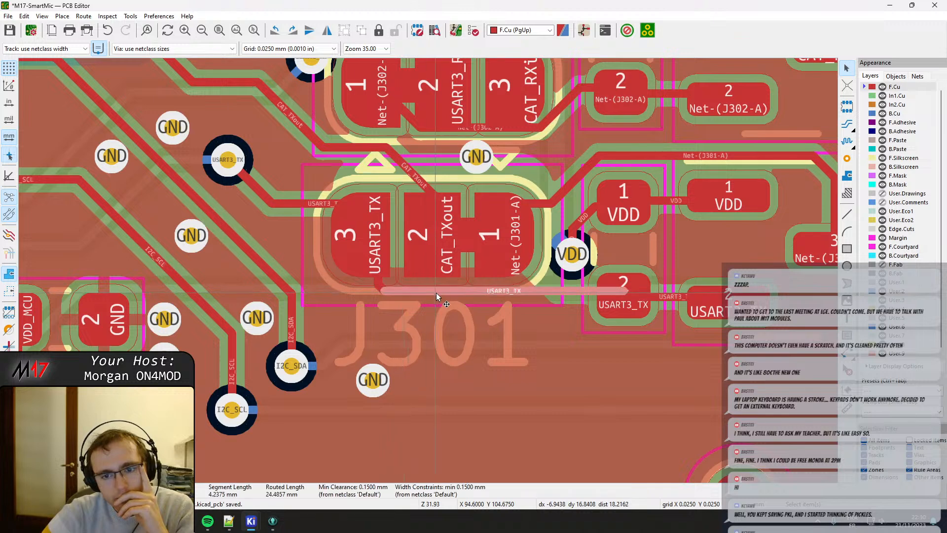
pyautogui.moveTo(574, 286); pyautogui.dragTo(620, 305)
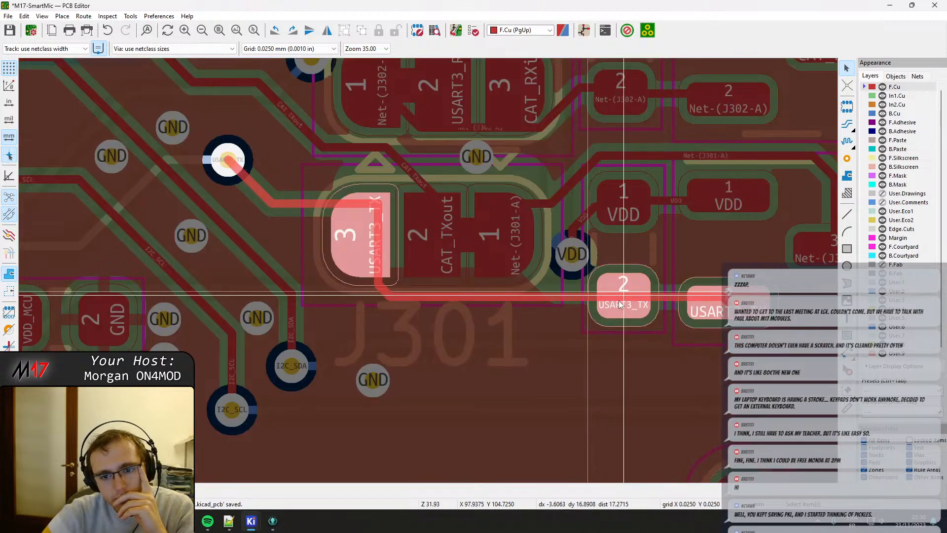
pyautogui.click(620, 305)
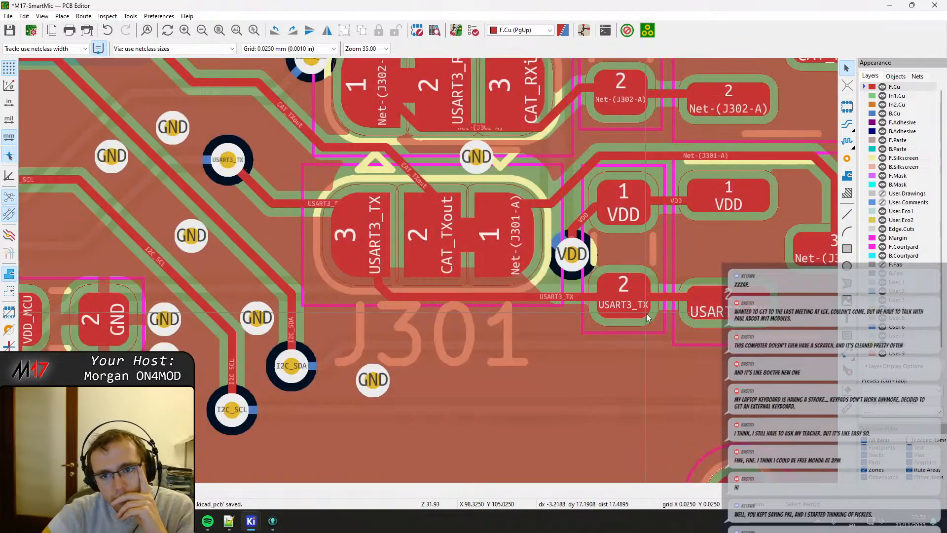
# Move the J302 solder jumper footprint slightly up and left so its pads align horizontally with those of J301.
pyautogui.moveTo(646, 313); pyautogui.dragTo(536, 263, button='middle')
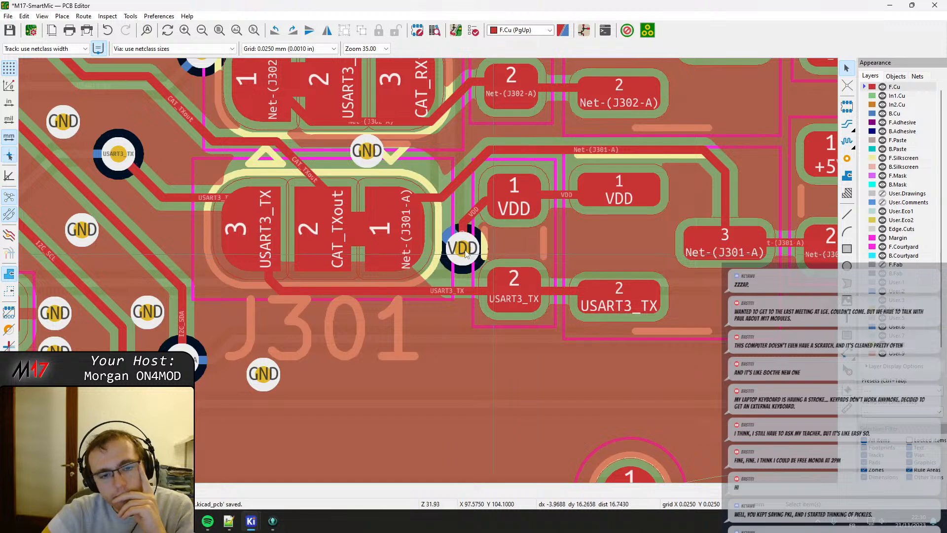
pyautogui.moveTo(347, 239); pyautogui.dragTo(411, 327, button='middle')
pyautogui.moveTo(509, 240); pyautogui.dragTo(494, 246, button='middle')
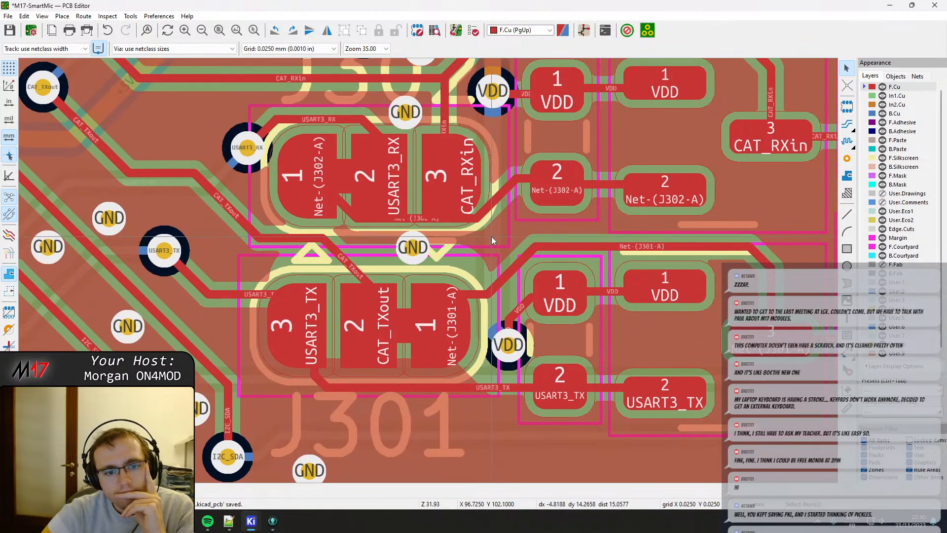
pyautogui.click(469, 232)
pyautogui.press('m')
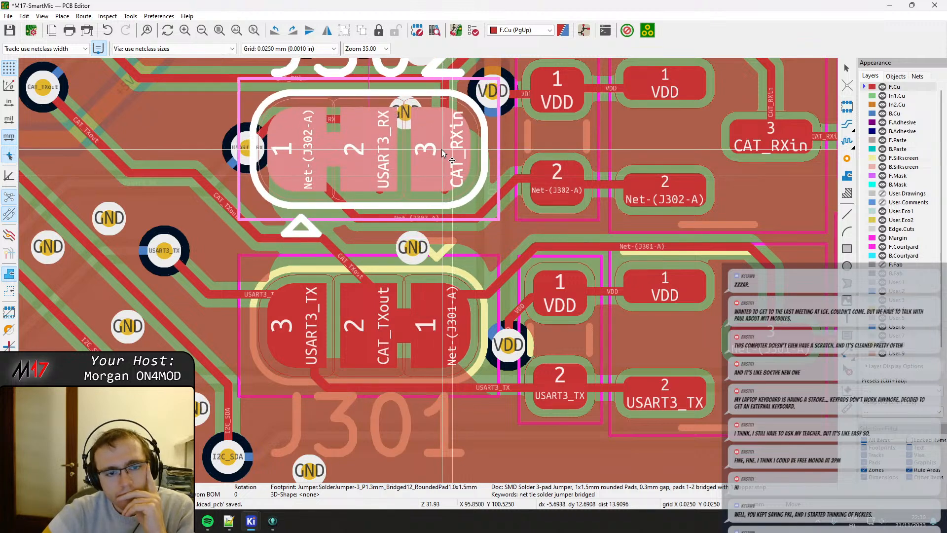
pyautogui.click(443, 154)
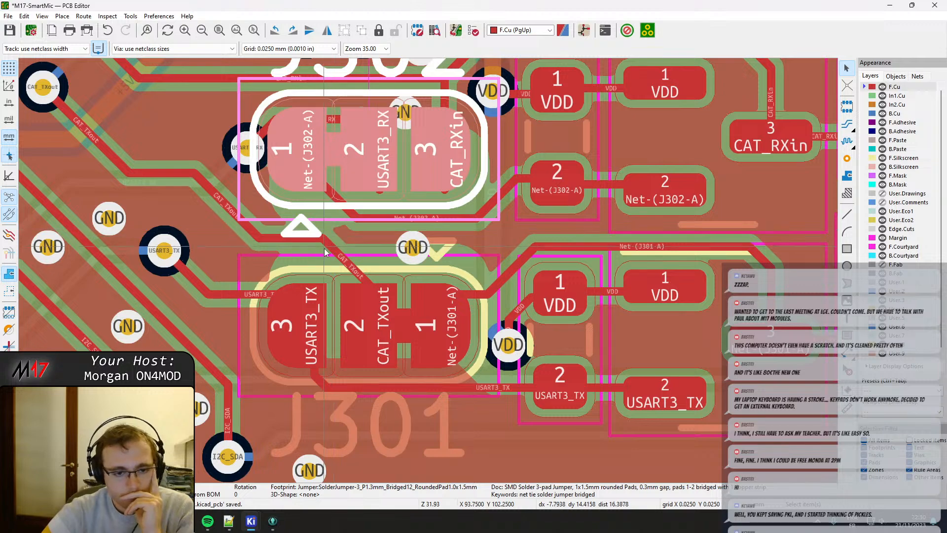
# Move the J302 reference text from F.Silkscreen to a fabrication layer.
pyautogui.moveTo(347, 191); pyautogui.dragTo(386, 362, button='middle')
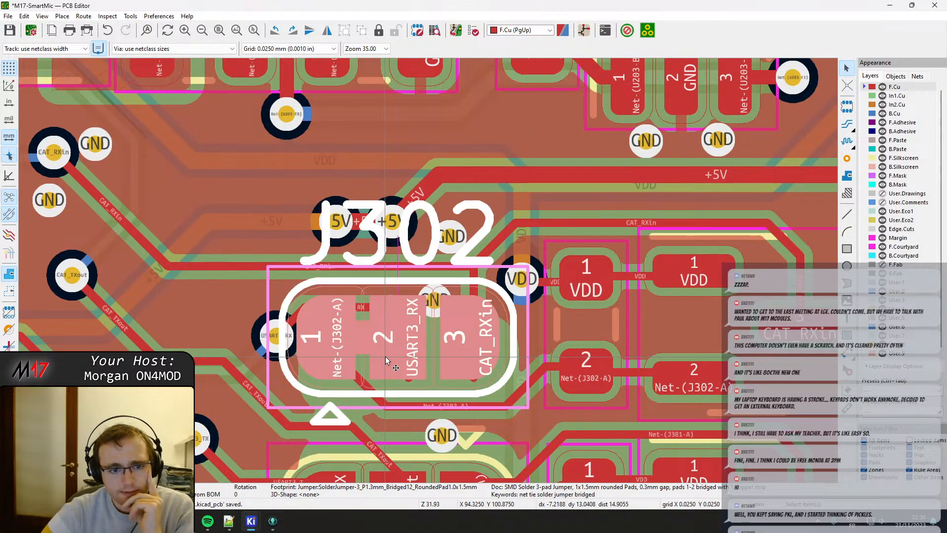
pyautogui.click(446, 263)
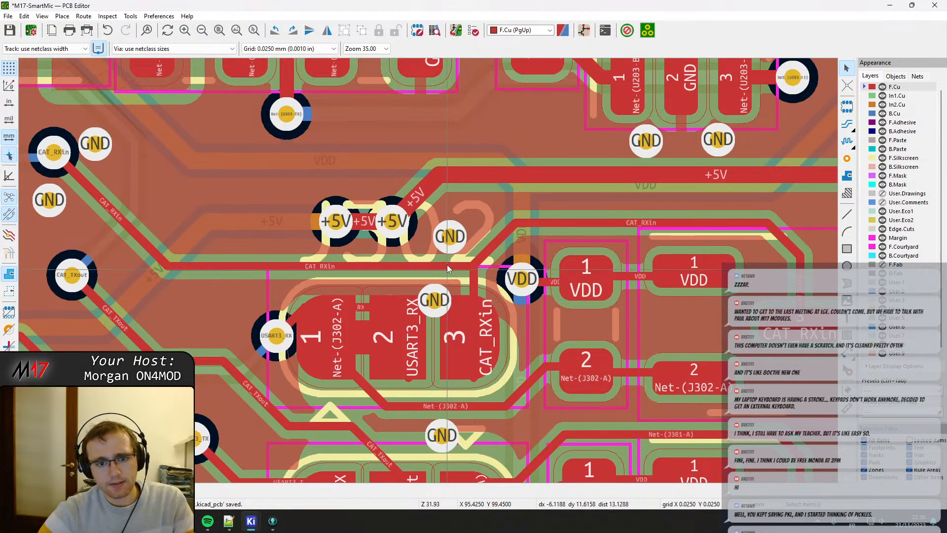
pyautogui.doubleClick(475, 237)
pyautogui.click(439, 195)
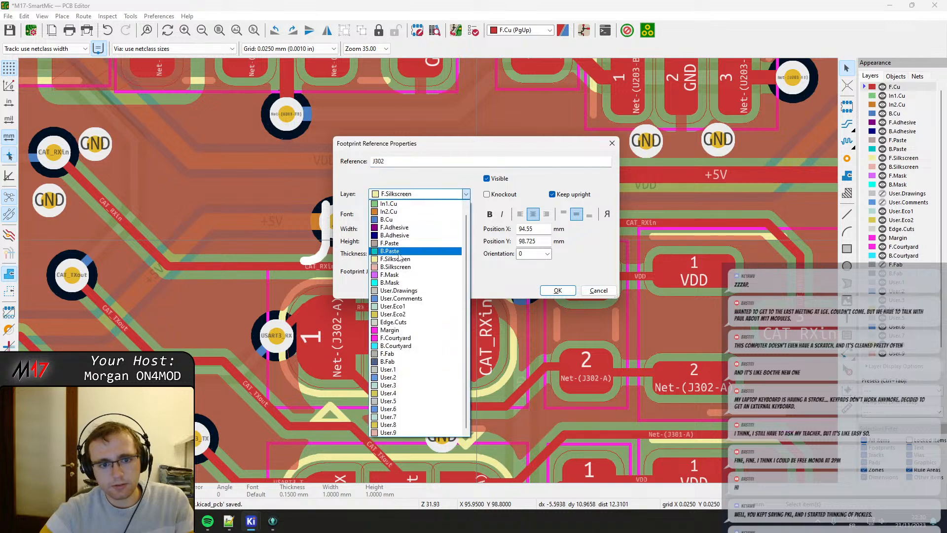
pyautogui.click(397, 362)
pyautogui.press('Return')
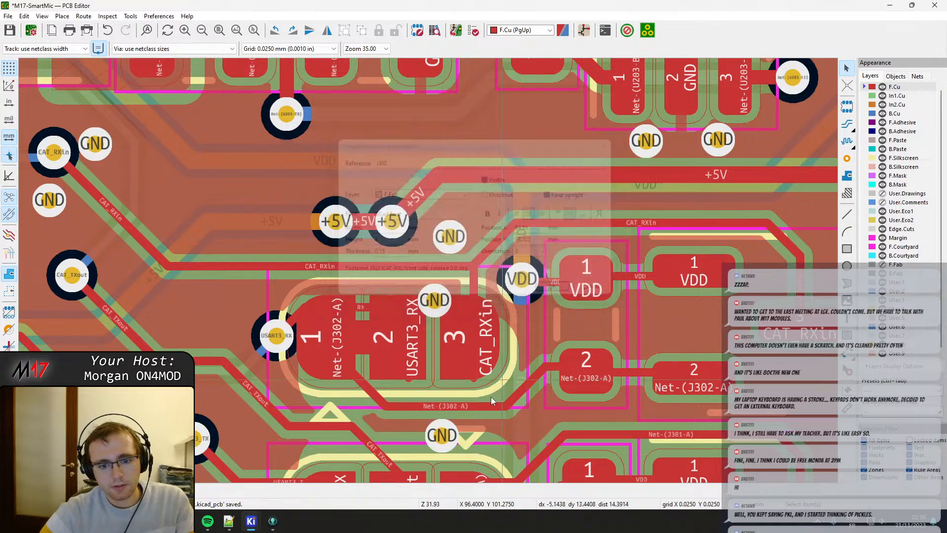
# Move the J301 reference text from F.Silkscreen to the F.Fab layer.
pyautogui.moveTo(467, 445); pyautogui.dragTo(458, 211, button='middle')
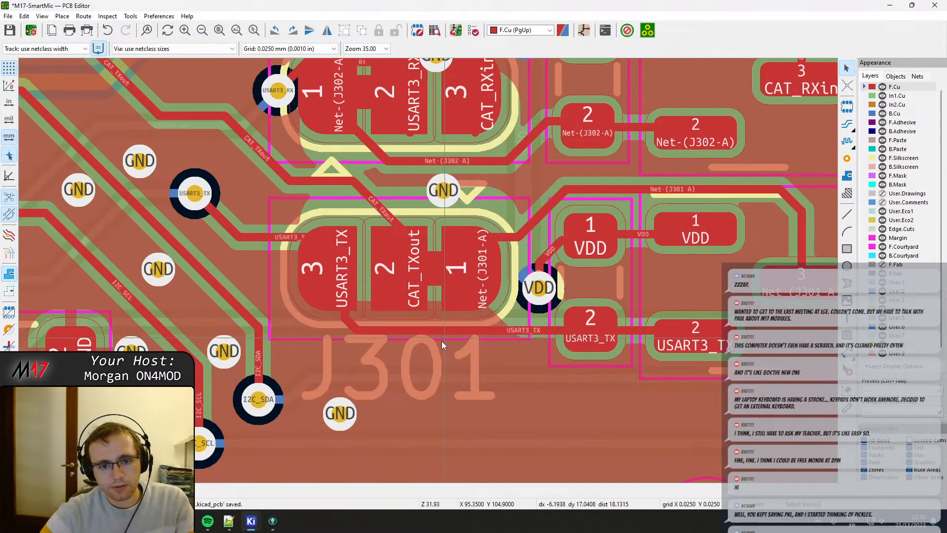
pyautogui.click(479, 374)
pyautogui.press('e')
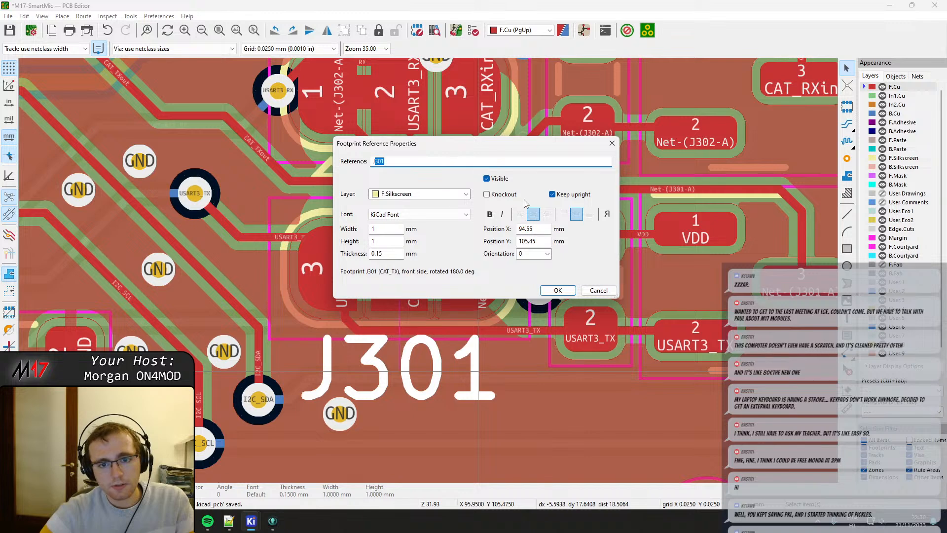
pyautogui.click(422, 194)
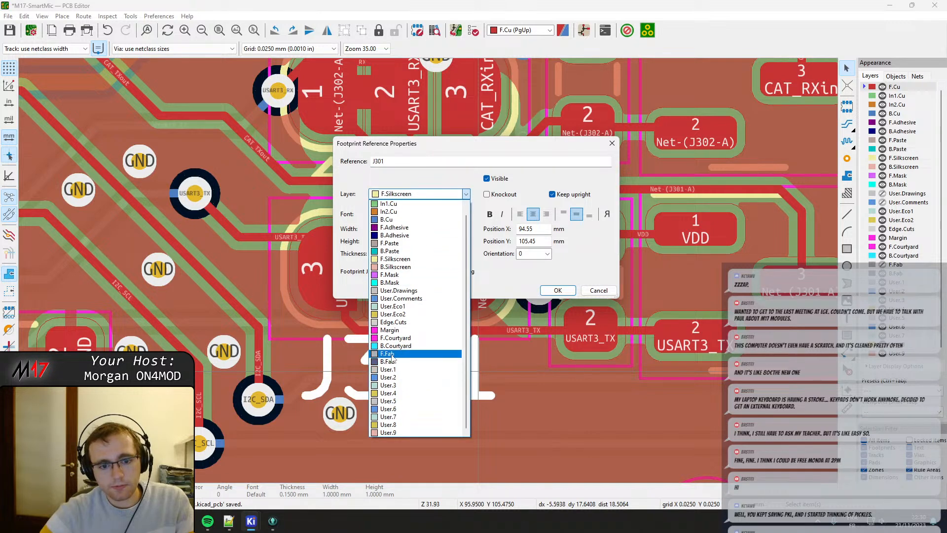
pyautogui.click(393, 354)
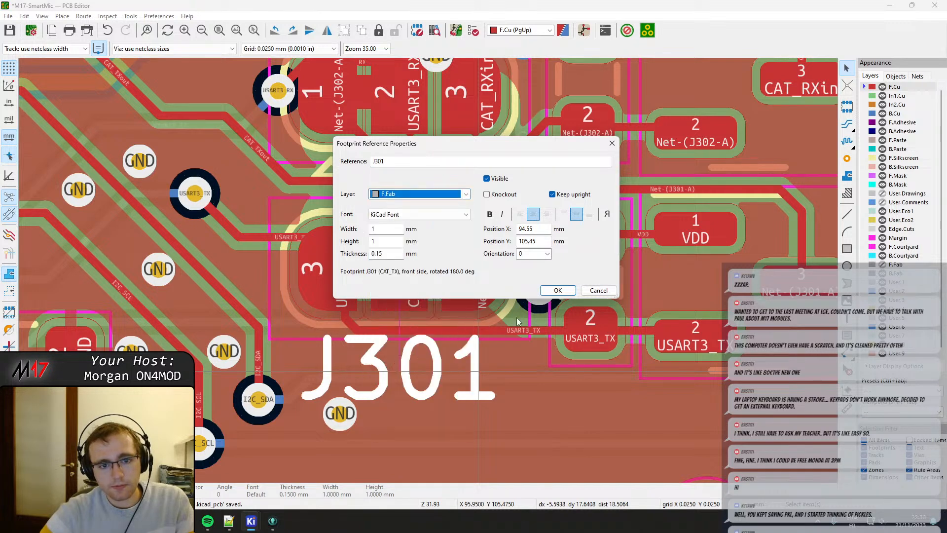
pyautogui.click(558, 290)
# Drag the CAT_TXout track's end slightly left over J301 pad 2 and lower its horizontal segment between the two jumpers.
pyautogui.moveTo(425, 196); pyautogui.dragTo(441, 259, button='middle')
pyautogui.click(398, 270)
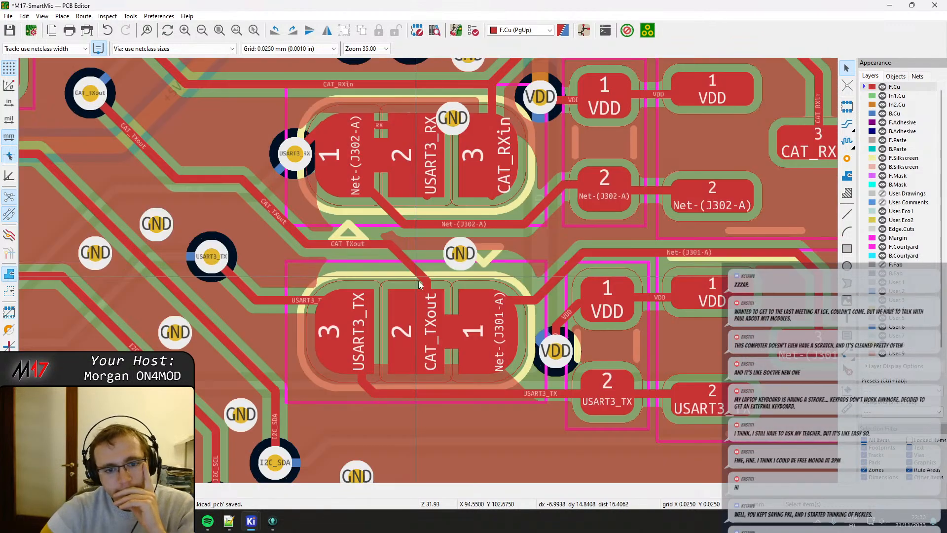
pyautogui.click(424, 278)
pyautogui.moveTo(425, 301); pyautogui.dragTo(410, 345)
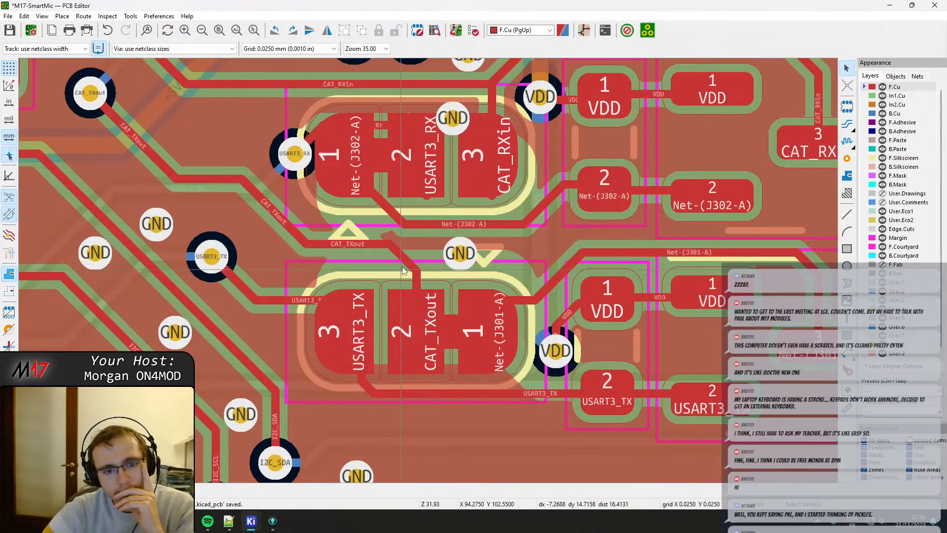
pyautogui.click(402, 257)
pyautogui.moveTo(402, 256); pyautogui.dragTo(367, 265)
pyautogui.click(355, 245)
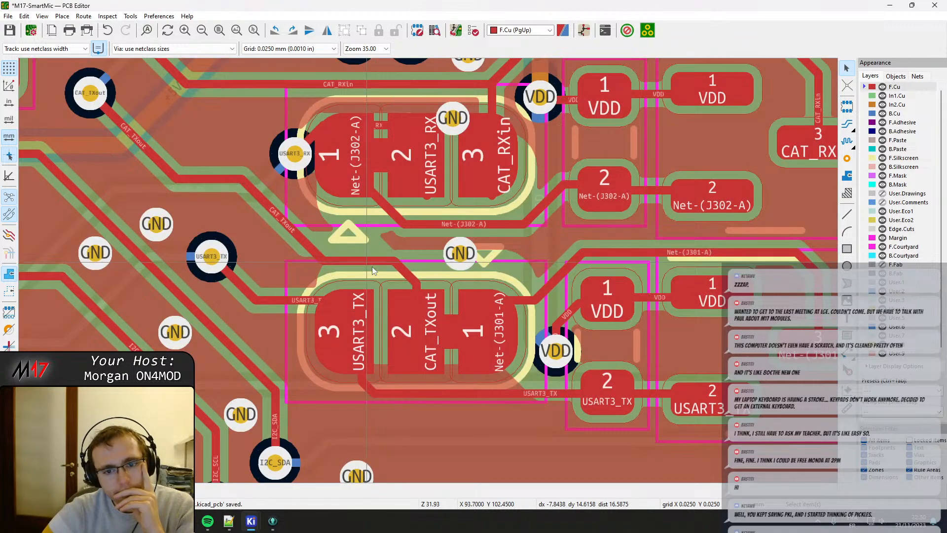
# Reroute the Net-(J301-A) track so it enters J301 pad 1 lower down, with a vertical run beside the VDD pad.
pyautogui.click(522, 307)
pyautogui.click(516, 298)
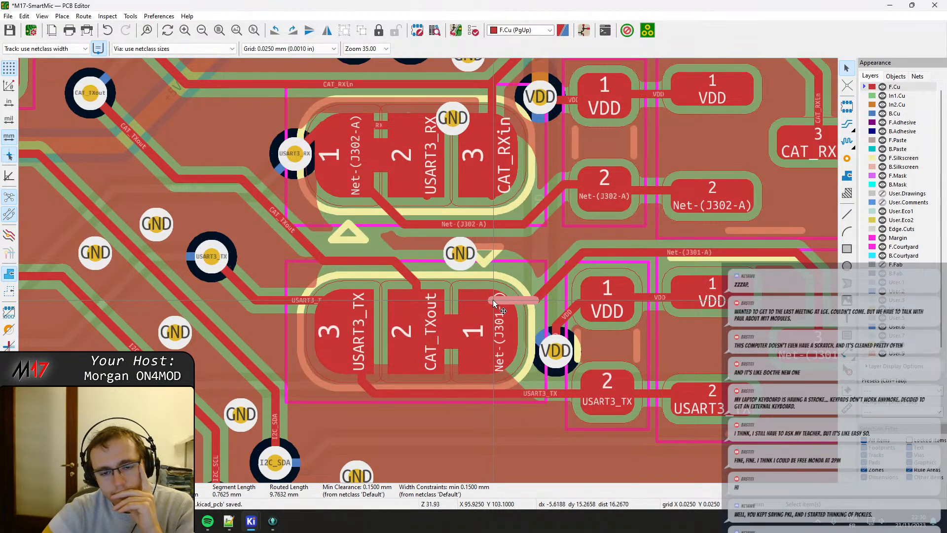
pyautogui.moveTo(493, 300); pyautogui.dragTo(490, 333)
pyautogui.click(534, 299)
pyautogui.moveTo(533, 303); pyautogui.dragTo(532, 326)
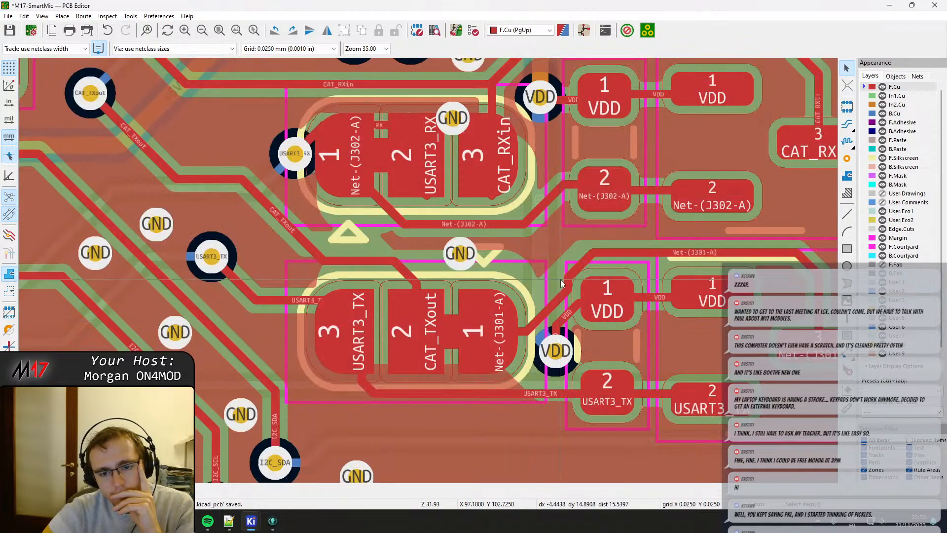
pyautogui.scroll(5, 560, 279)
pyautogui.click(444, 284)
pyautogui.moveTo(444, 283); pyautogui.dragTo(398, 220)
pyautogui.scroll(-2, 410, 247)
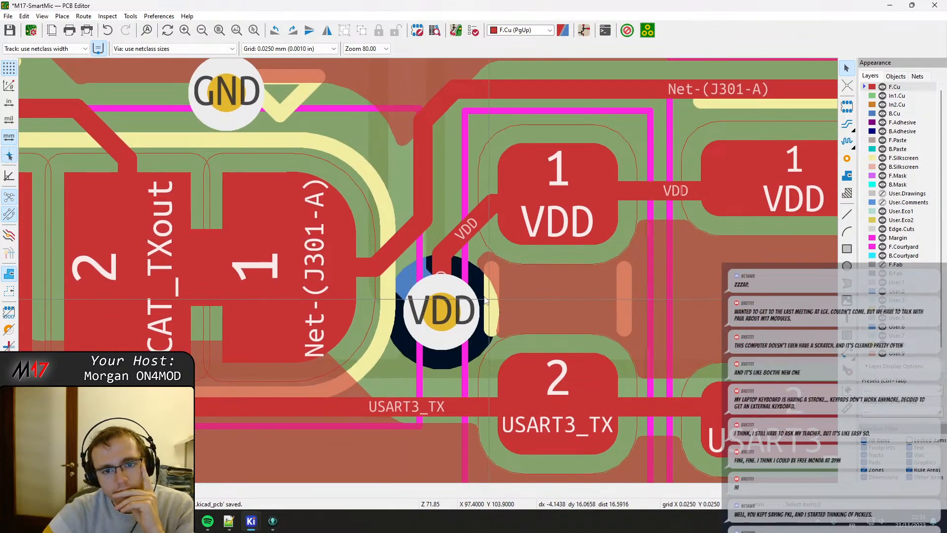
# Straighten the short VDD track between the via right of J301 and the adjacent VDD pad into a single diagonal.
pyautogui.moveTo(495, 231); pyautogui.dragTo(467, 201, button='middle')
pyautogui.moveTo(436, 201); pyautogui.dragTo(422, 289)
pyautogui.click(417, 294)
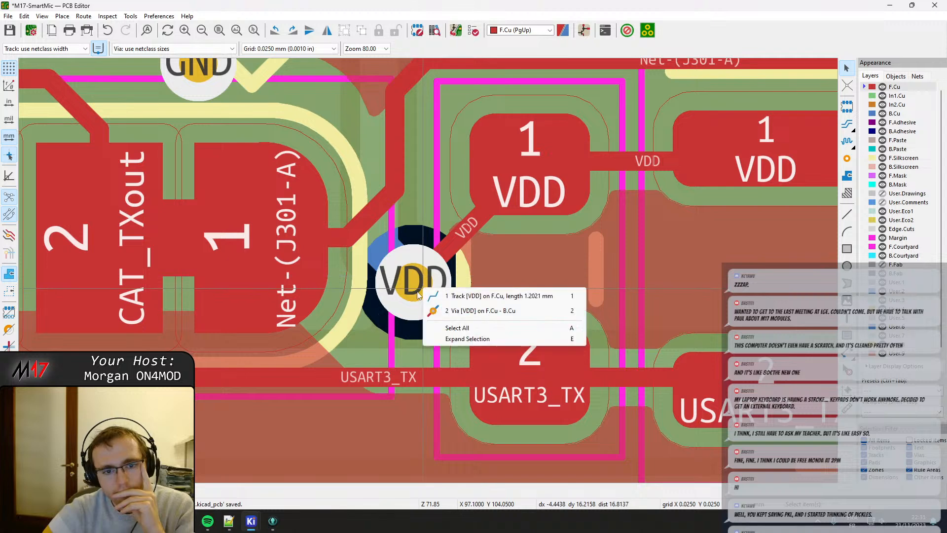
pyautogui.click(430, 311)
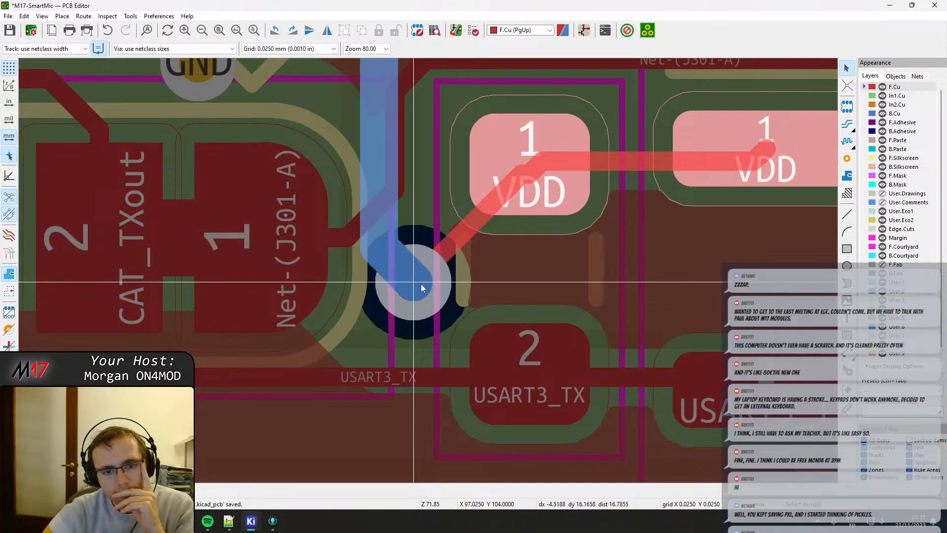
pyautogui.click(422, 289)
pyautogui.click(469, 242)
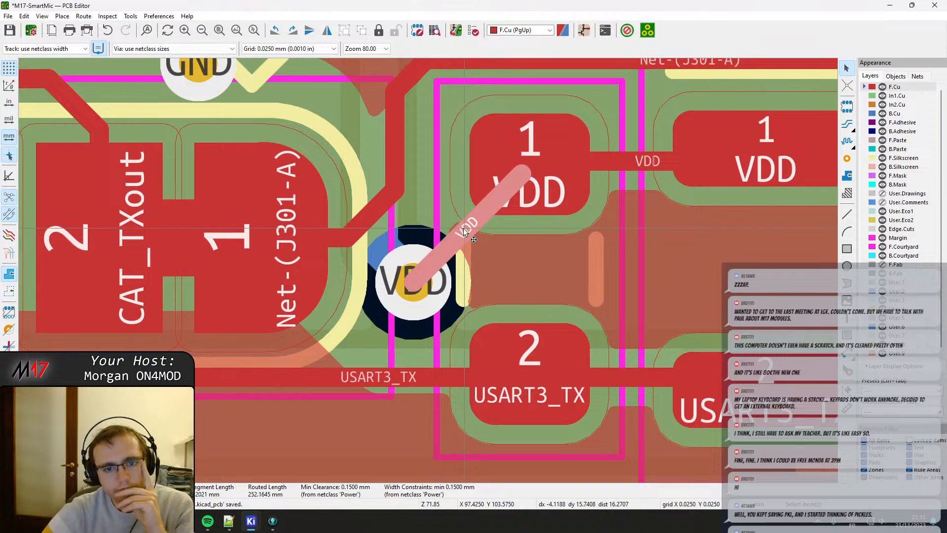
pyautogui.press('d')
pyautogui.click(477, 212)
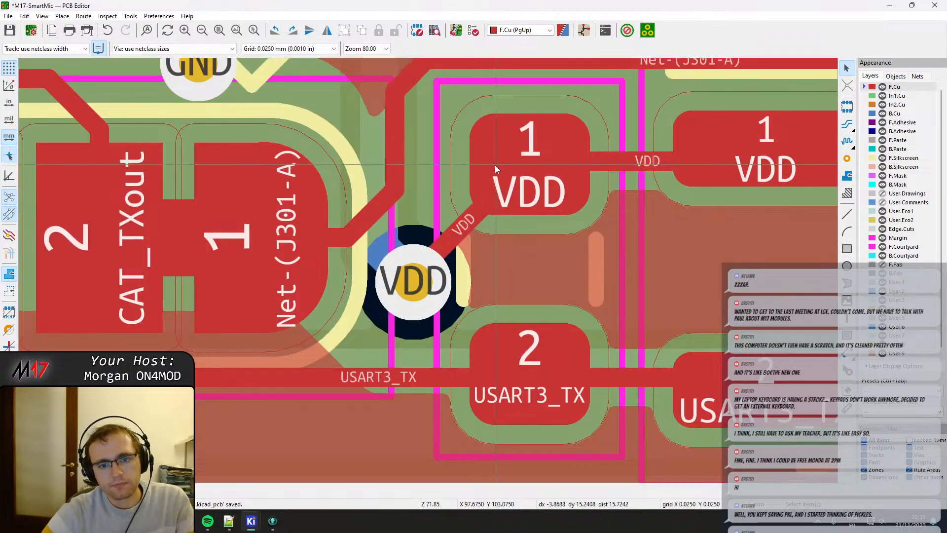
pyautogui.scroll(-1, 495, 164)
pyautogui.moveTo(422, 253); pyautogui.dragTo(458, 398, button='middle')
pyautogui.scroll(-1, 439, 303)
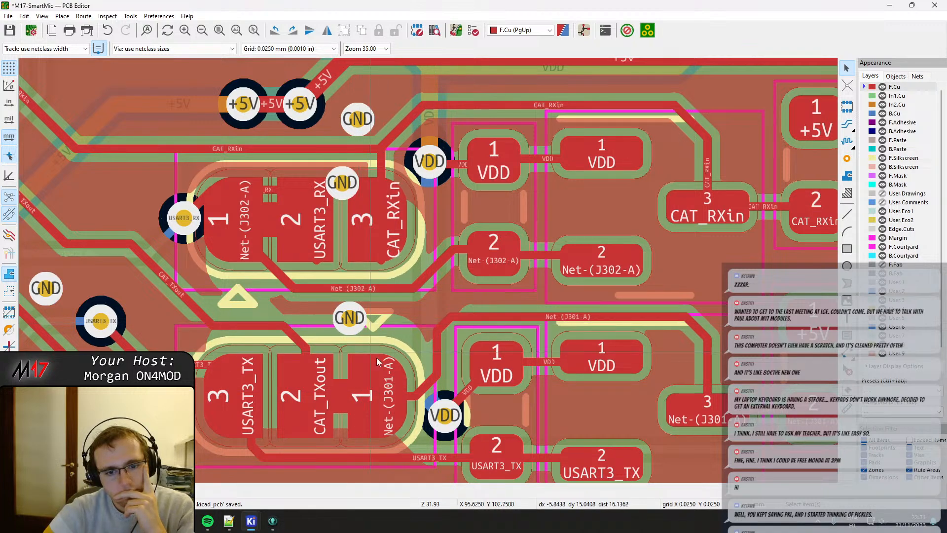
pyautogui.click(414, 396)
pyautogui.click(419, 401)
pyautogui.press('e')
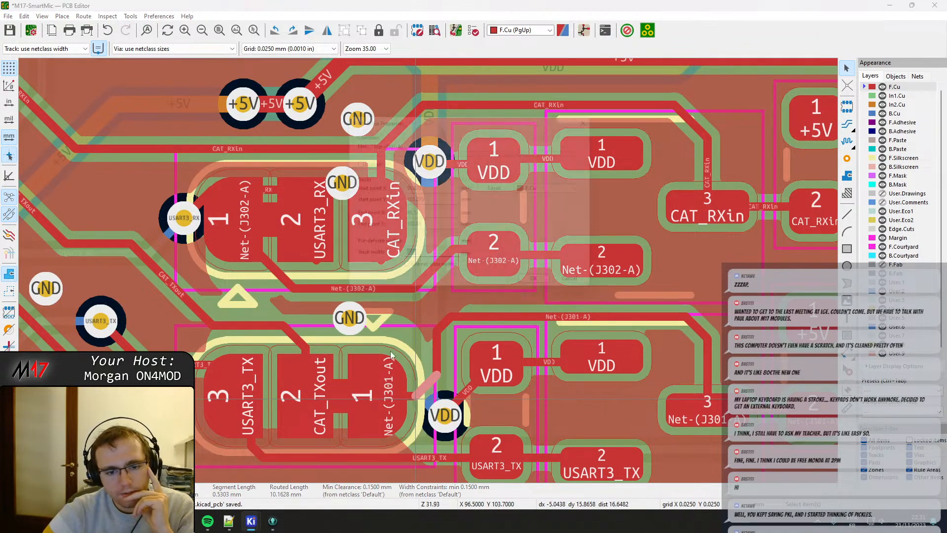
pyautogui.press('Escape')
# Refill all copper zones and move the GND via between J301 and J302 left, clear of the silkscreen triangle.
pyautogui.scroll(2, 419, 388)
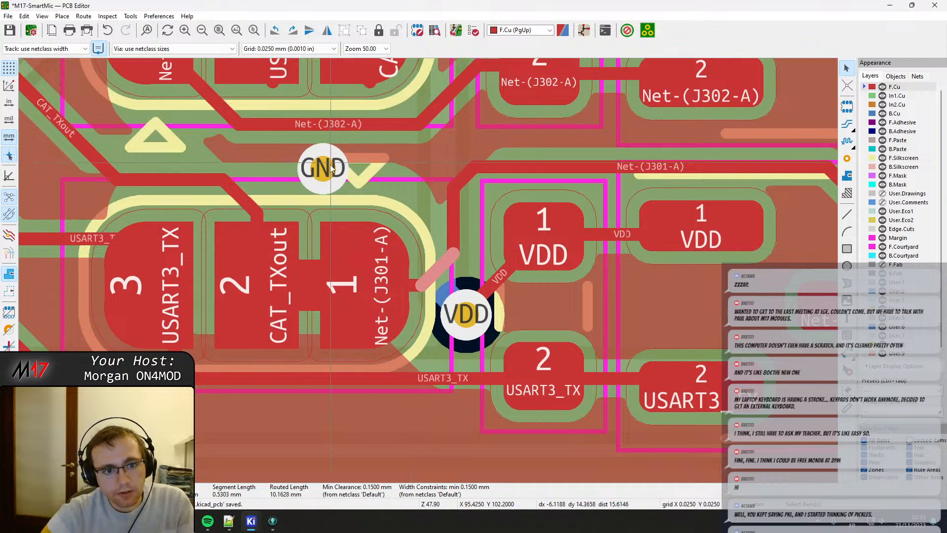
pyautogui.press('b')
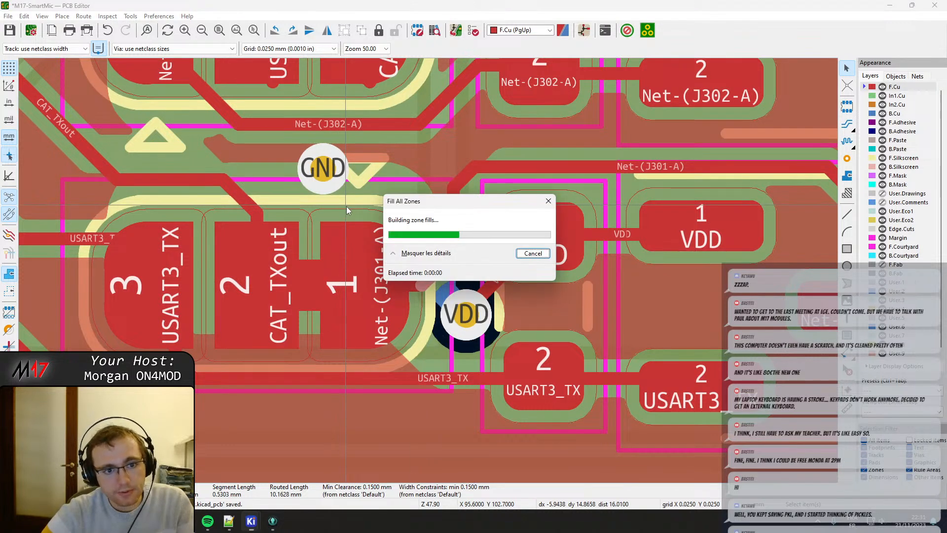
pyautogui.moveTo(324, 169); pyautogui.dragTo(289, 167)
# Drag the Net-(J301-A) diagonal up and left so the track enters pad 1 from above, and refill all zones.
pyautogui.moveTo(433, 275); pyautogui.dragTo(373, 212)
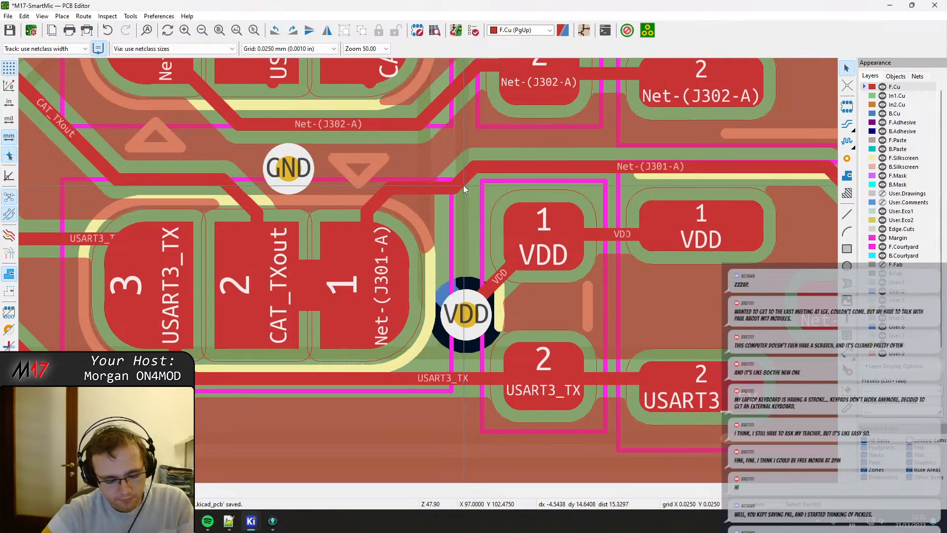
pyautogui.press('b')
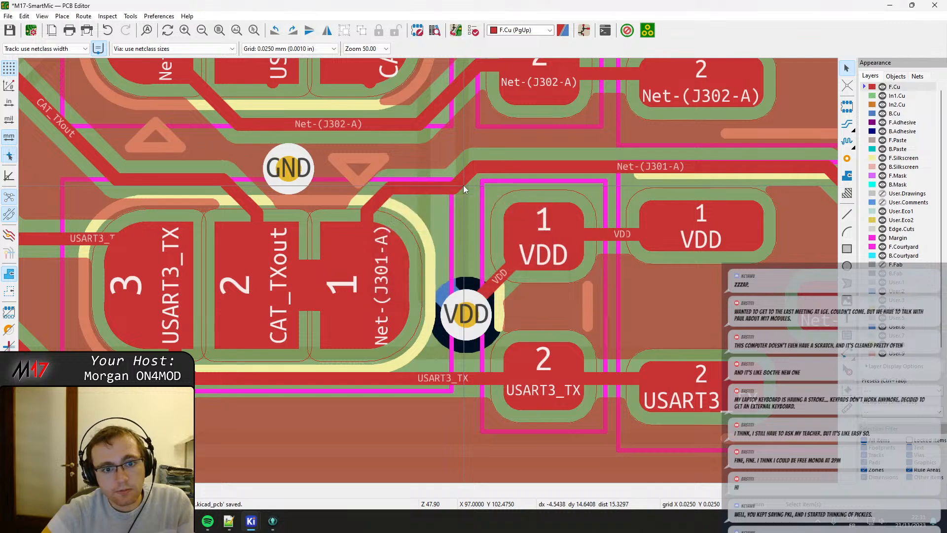
# Nudge the VDD via between J301 pad 1 and the neighbouring VDD pad slightly up, keeping its tracks attached.
pyautogui.scroll(-2, 416, 203)
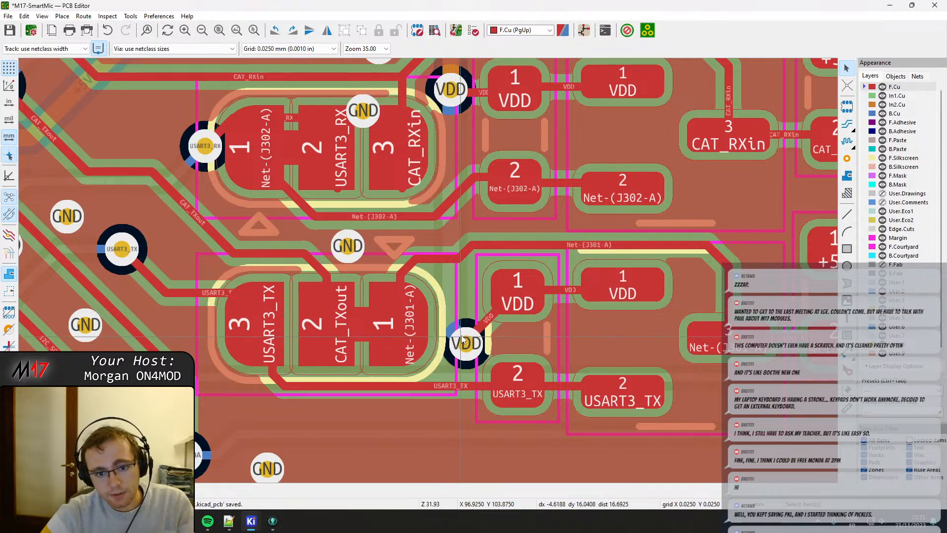
pyautogui.scroll(1, 435, 280)
pyautogui.click(434, 280)
pyautogui.press('x')
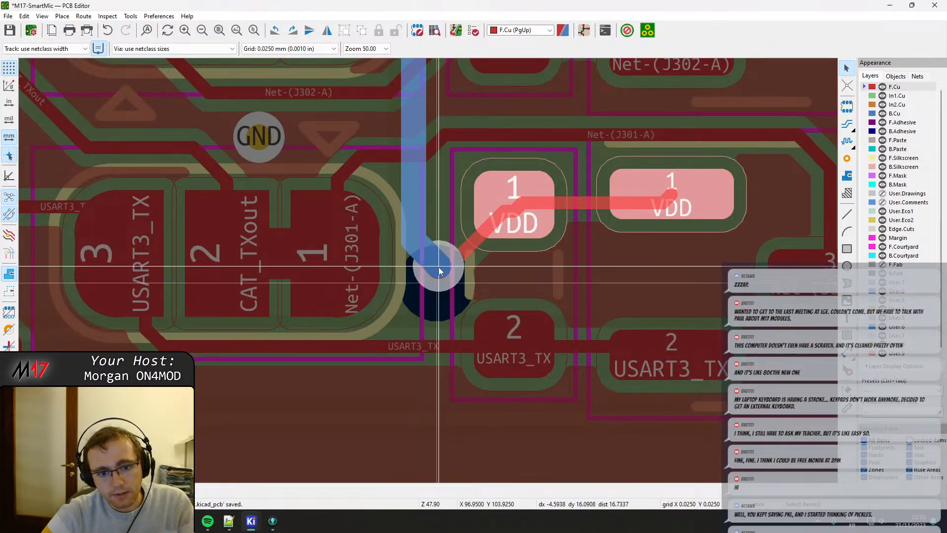
pyautogui.click(439, 267)
pyautogui.click(443, 271)
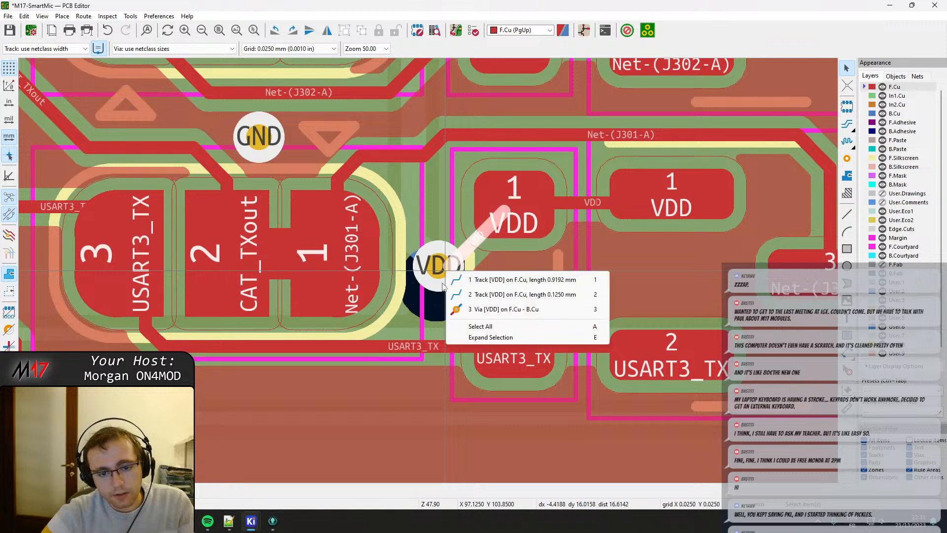
pyautogui.click(439, 283)
pyautogui.press('d')
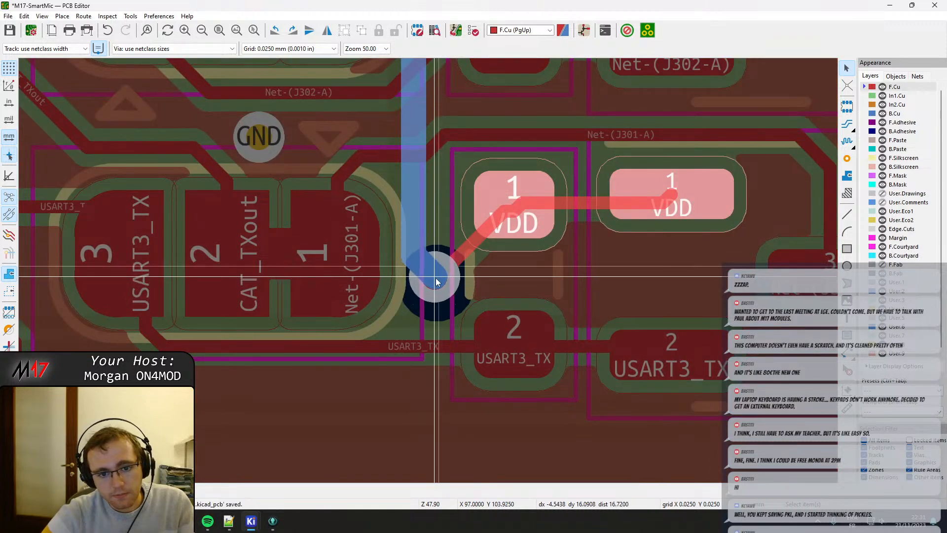
pyautogui.click(435, 277)
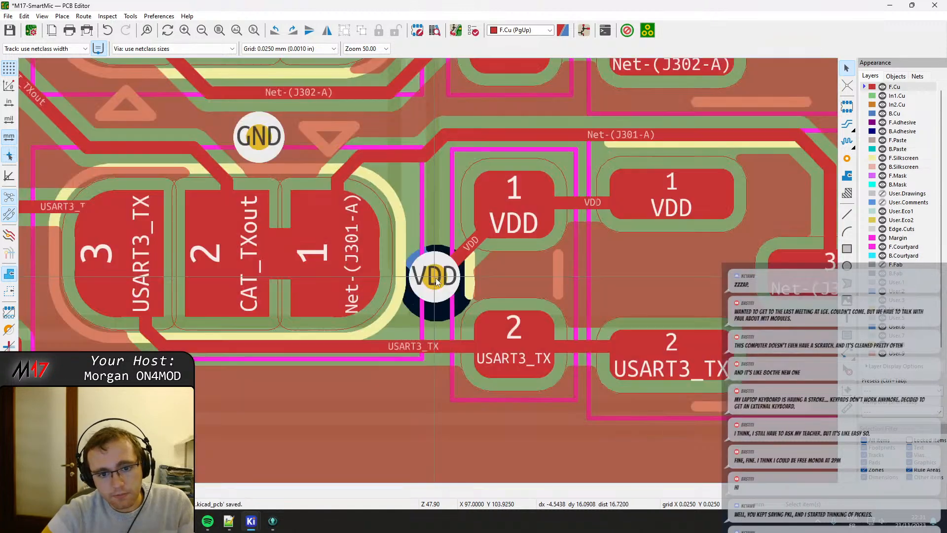
# Drag the VDD track from that via into the neighbouring pad 1 as a single diagonal that continues level to the second VDD pad.
pyautogui.click(465, 254)
pyautogui.press('d')
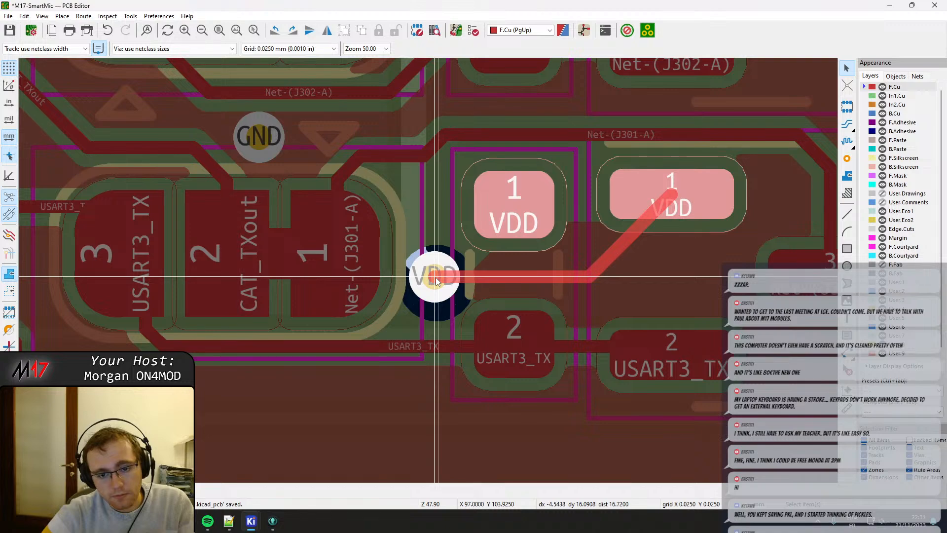
pyautogui.click(436, 280)
pyautogui.click(470, 245)
pyautogui.press('d')
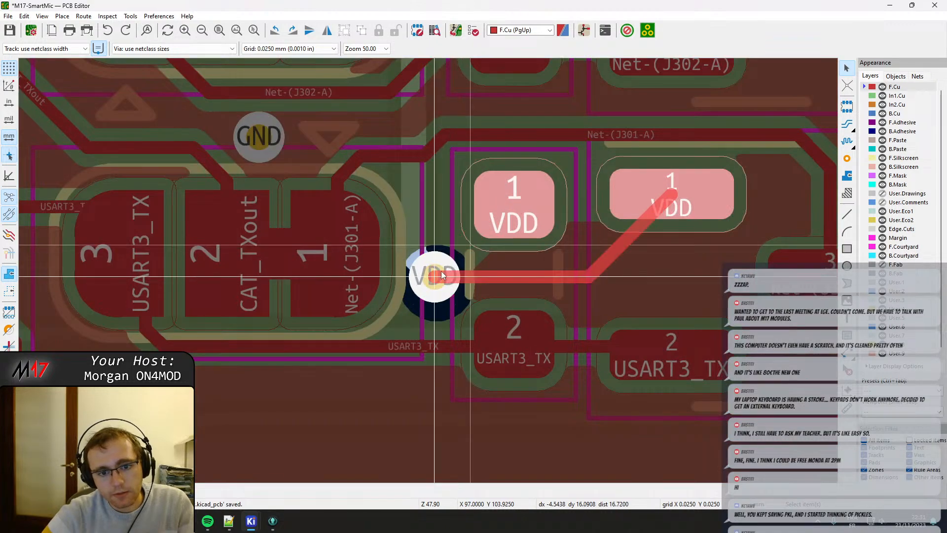
pyautogui.click(442, 275)
pyautogui.click(513, 278)
pyautogui.press('d')
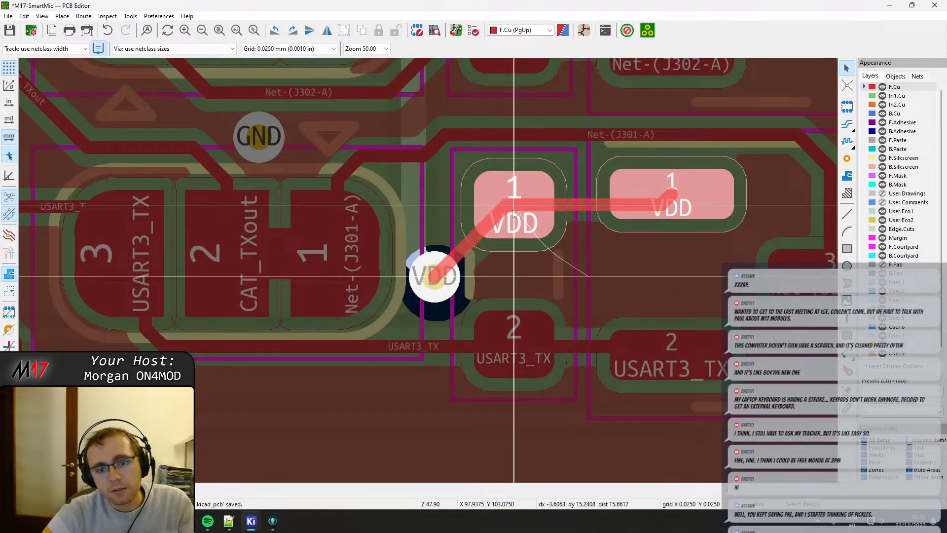
pyautogui.click(513, 213)
# Shorten the vertical CAT_RXin segment on J302 pad 3 so its end no longer sticks out below the pad.
pyautogui.scroll(6, 529, 306)
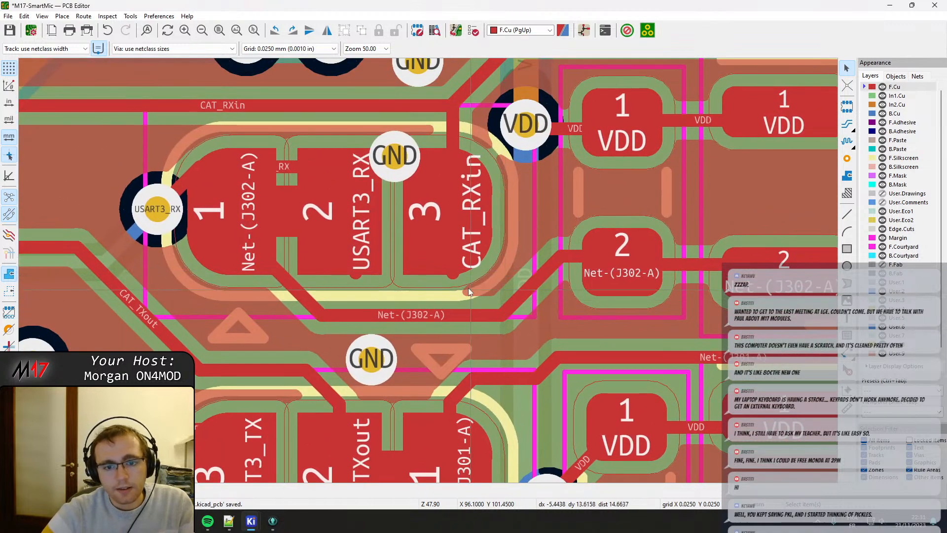
pyautogui.click(468, 290)
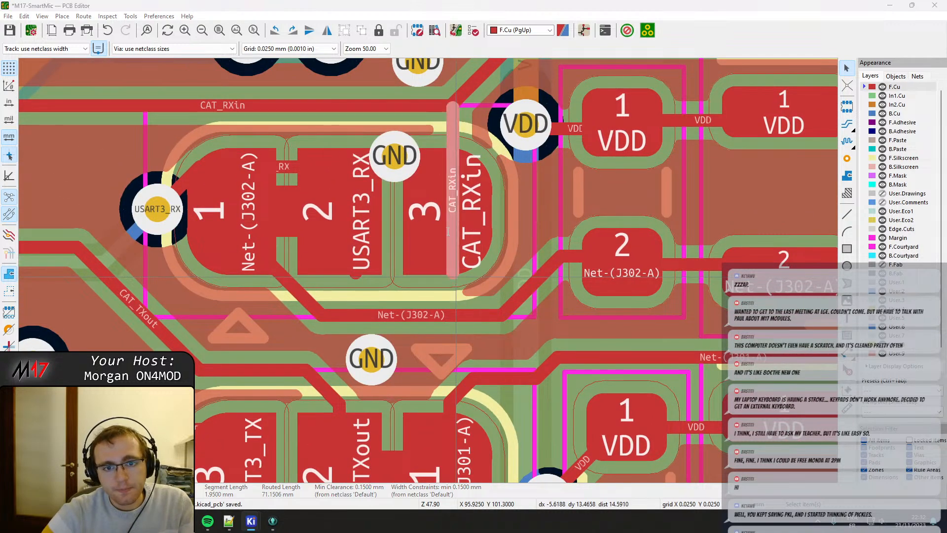
pyautogui.press('e')
pyautogui.moveTo(452, 274); pyautogui.dragTo(451, 166)
pyautogui.click(451, 166)
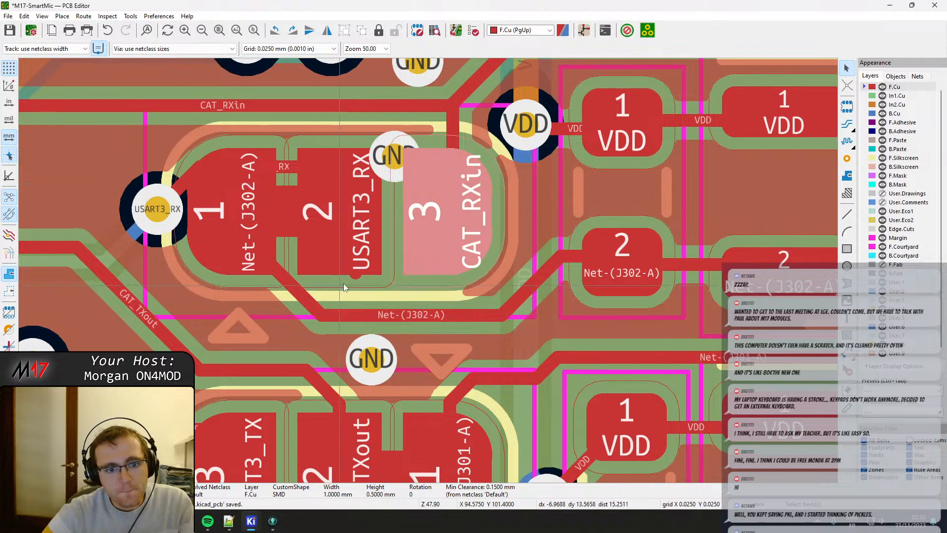
# Delete the old USART3_RX track pieces on J302 pads 1 and 2, including the diagonal from the USART3_RX via.
pyautogui.click(355, 278)
pyautogui.moveTo(356, 277); pyautogui.dragTo(291, 166)
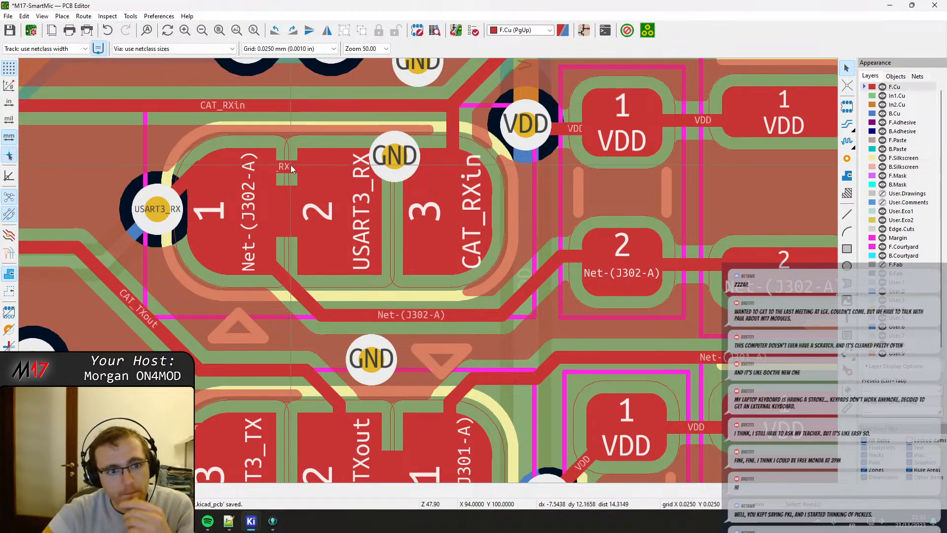
pyautogui.press('Delete')
pyautogui.moveTo(148, 210); pyautogui.dragTo(417, 203, button='middle')
pyautogui.click(404, 198)
pyautogui.moveTo(404, 198)
pyautogui.mouseDown()
pyautogui.moveTo(416, 200)
pyautogui.moveTo(380, 183)
pyautogui.moveTo(381, 197)
pyautogui.moveTo(390, 190)
pyautogui.mouseUp()
pyautogui.click(400, 200)
pyautogui.click(427, 204)
pyautogui.click(423, 207)
pyautogui.click(441, 207)
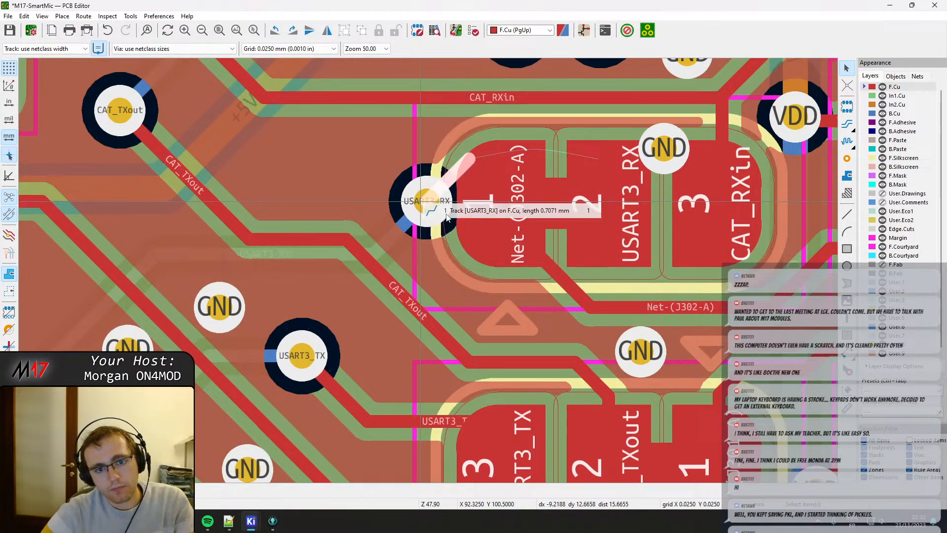
pyautogui.press('Delete')
# Move the USART3_RX via up and left, clear of J302's silkscreen outline.
pyautogui.moveTo(438, 194); pyautogui.dragTo(368, 168)
pyautogui.press('x')
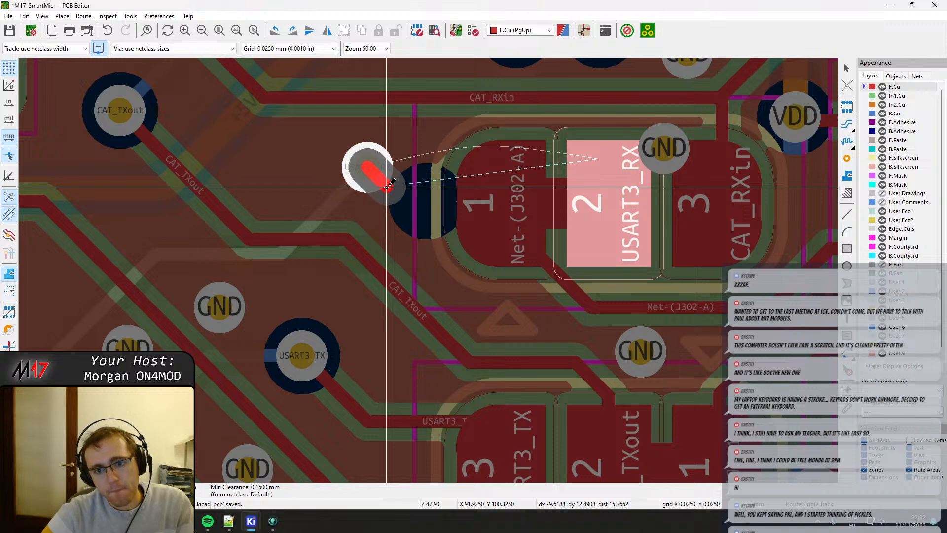
pyautogui.press('Escape')
pyautogui.hotkey('ctrl', 'z')
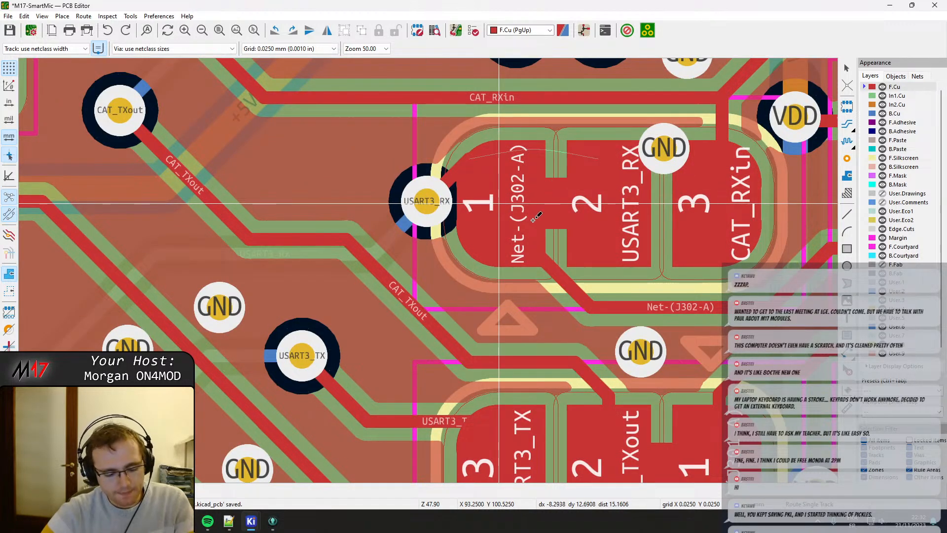
pyautogui.hotkey('ctrl', 'y')
pyautogui.press('Escape')
# Move the Net-(U203-FB) via up towards its two pads and recentre its vertical track between them.
pyautogui.moveTo(528, 179); pyautogui.dragTo(481, 332, button='middle')
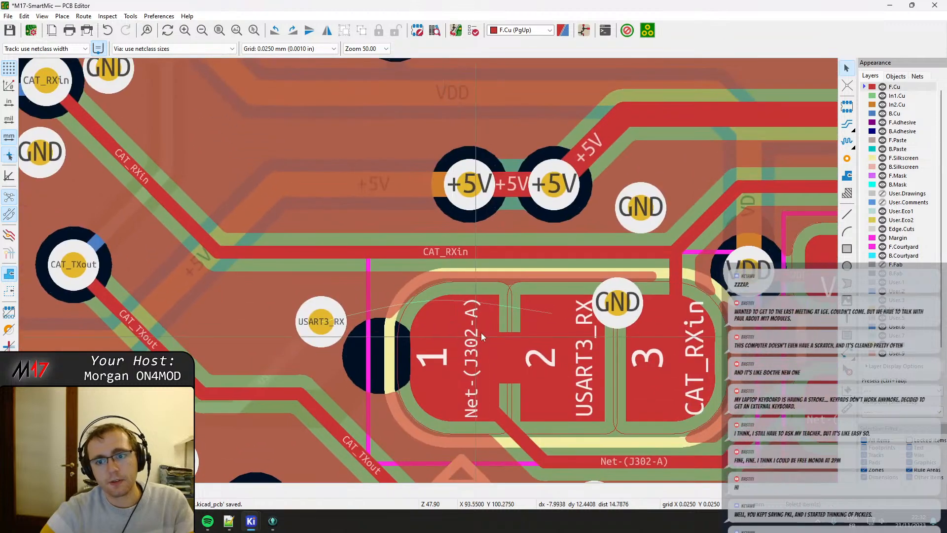
pyautogui.moveTo(598, 250); pyautogui.dragTo(570, 260, button='middle')
pyautogui.scroll(-4, 571, 259)
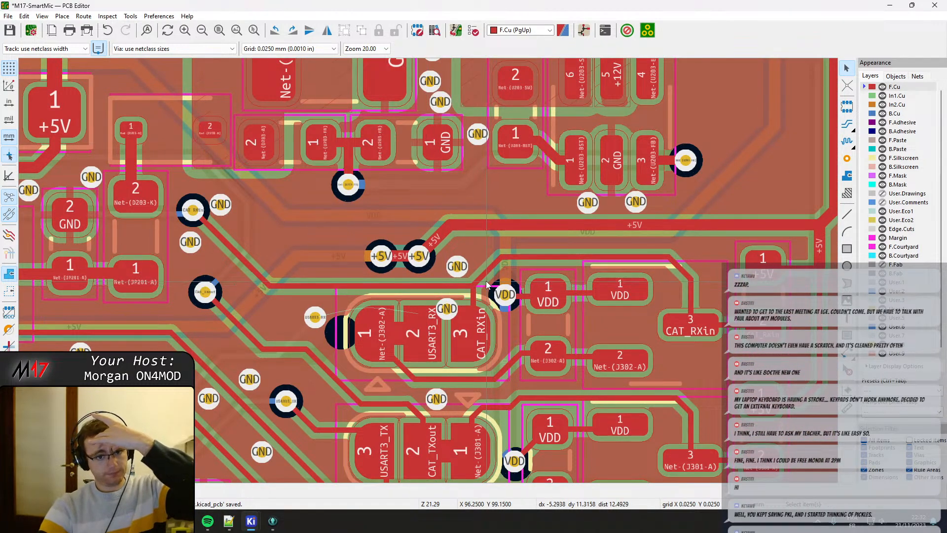
pyautogui.scroll(4, 367, 176)
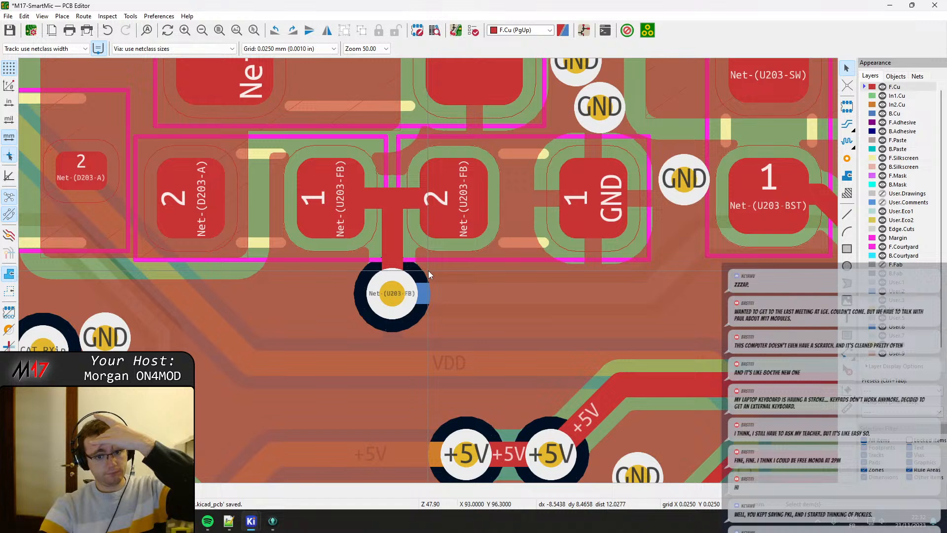
pyautogui.click(406, 299)
pyautogui.moveTo(392, 297); pyautogui.dragTo(392, 276)
pyautogui.click(380, 245)
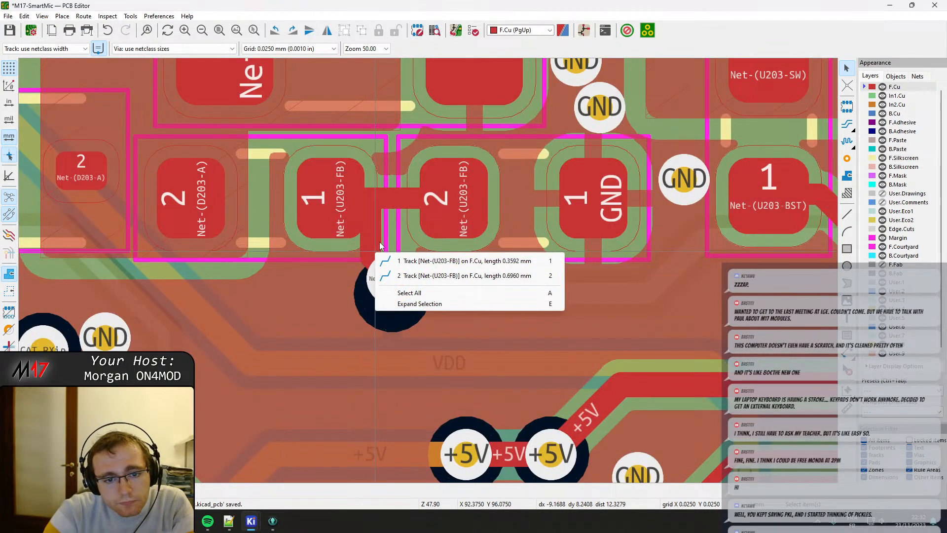
pyautogui.click(401, 275)
pyautogui.moveTo(373, 235); pyautogui.dragTo(393, 279)
pyautogui.click(381, 215)
pyautogui.moveTo(382, 204); pyautogui.dragTo(395, 190)
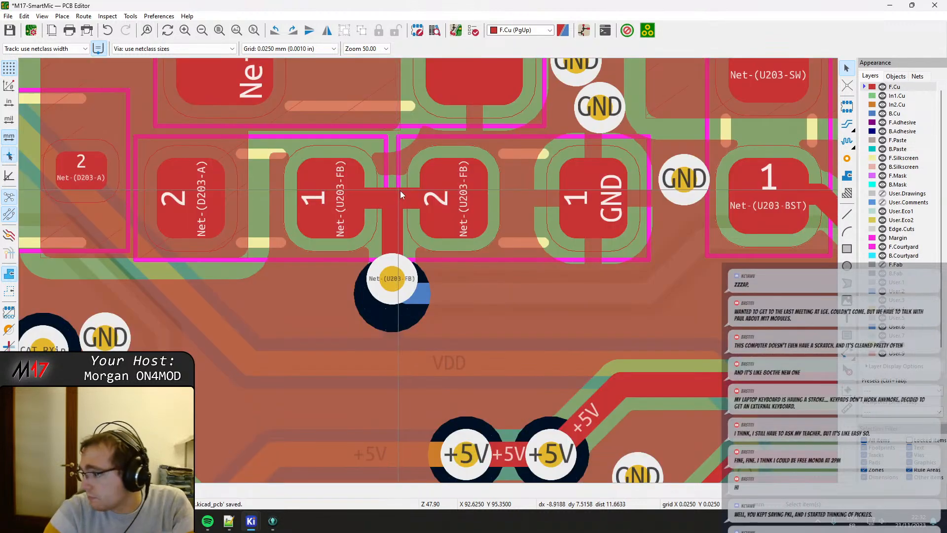
# Shift the inner-layer VDD track between the Net-(U203-FB) via and the +5V vias up, and refill all copper zones.
pyautogui.click(474, 300)
pyautogui.moveTo(454, 289); pyautogui.dragTo(393, 278)
pyautogui.scroll(-1, 608, 395)
pyautogui.moveTo(608, 395); pyautogui.dragTo(394, 320, button='middle')
pyautogui.moveTo(335, 307); pyautogui.dragTo(378, 236, button='middle')
pyautogui.click(340, 227)
pyautogui.moveTo(327, 228); pyautogui.dragTo(342, 216)
pyautogui.moveTo(485, 227); pyautogui.dragTo(460, 218)
pyautogui.press('b')
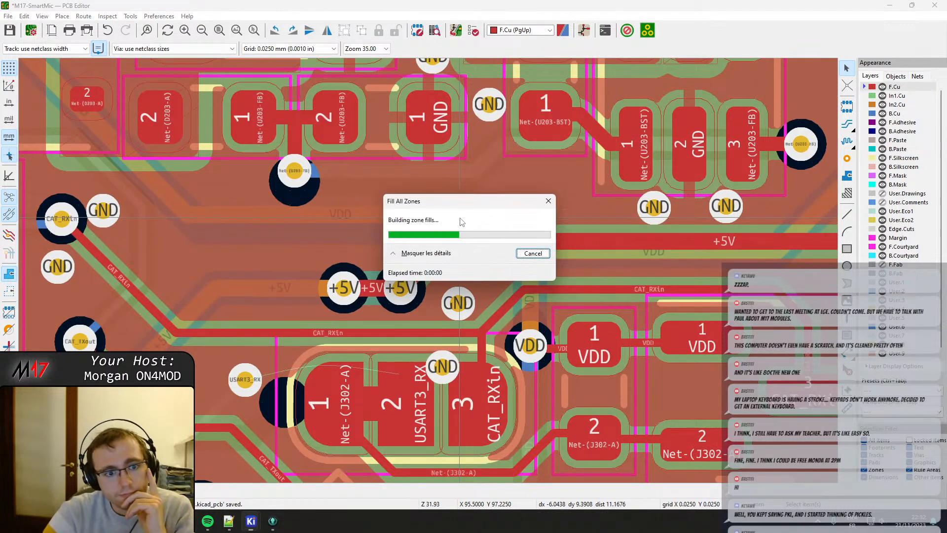
# With In2.Cu active, nudge the Net-(U203-FB) via up in small grid steps away from the VDD track, refilling zones after each.
pyautogui.click(898, 104)
pyautogui.scroll(1, 290, 182)
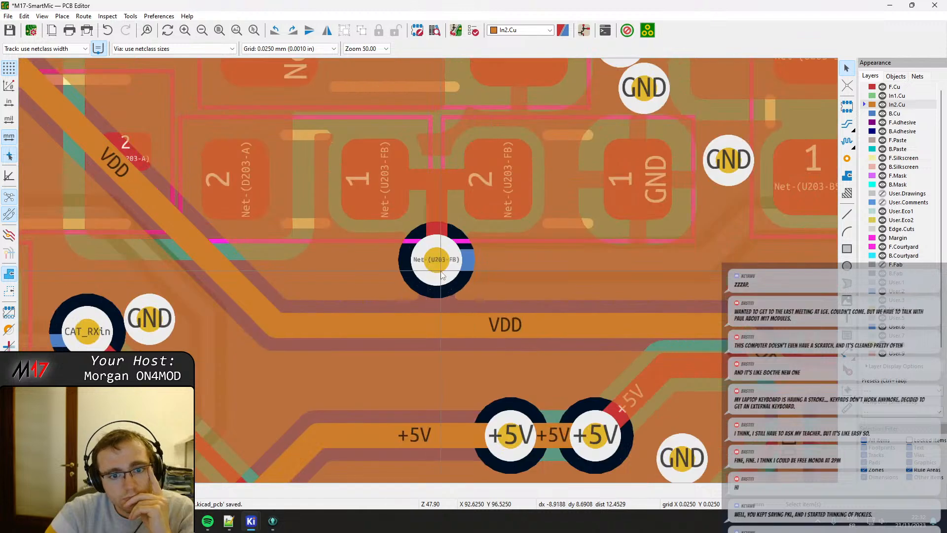
pyautogui.click(441, 274)
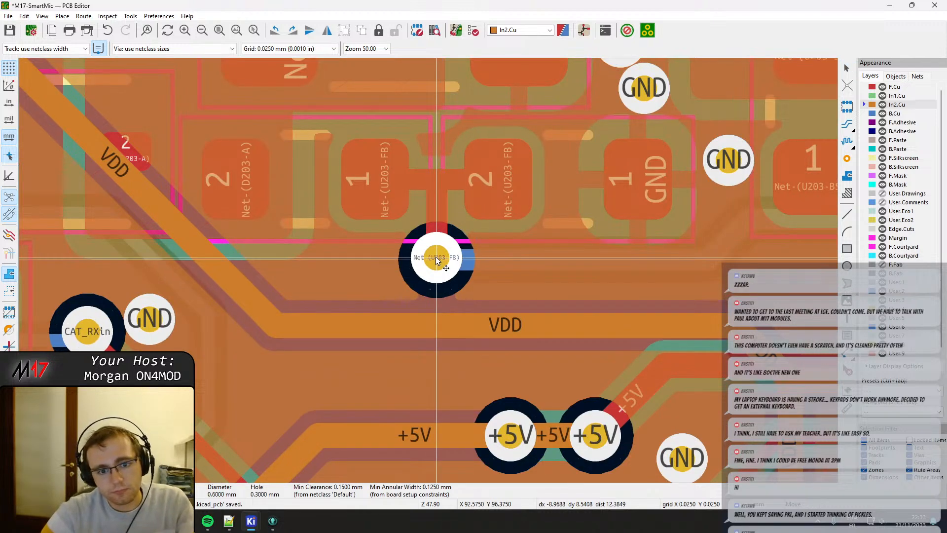
pyautogui.press('b')
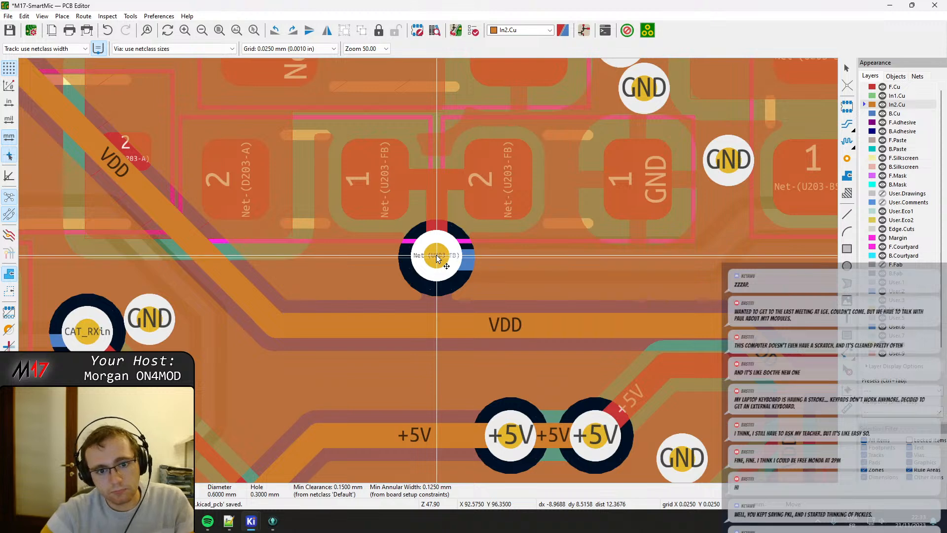
pyautogui.press('b')
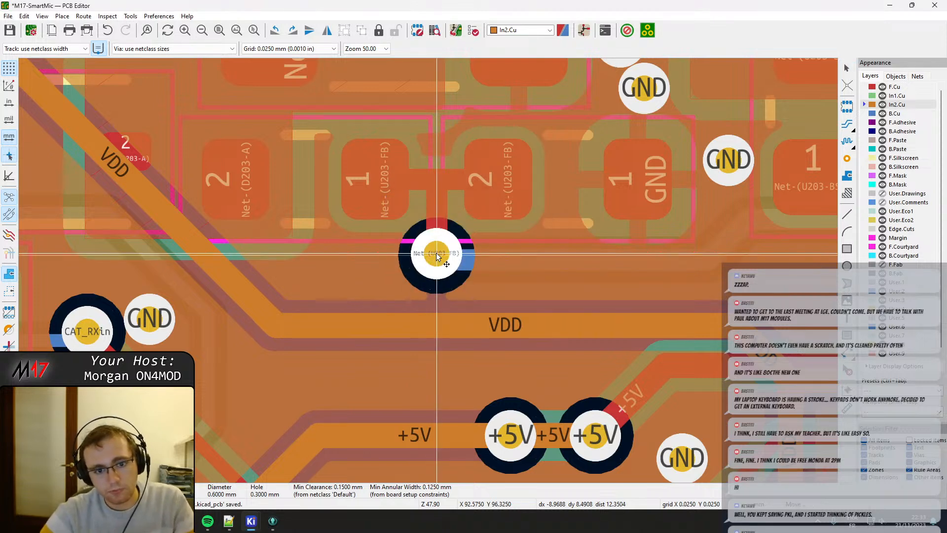
pyautogui.press('b')
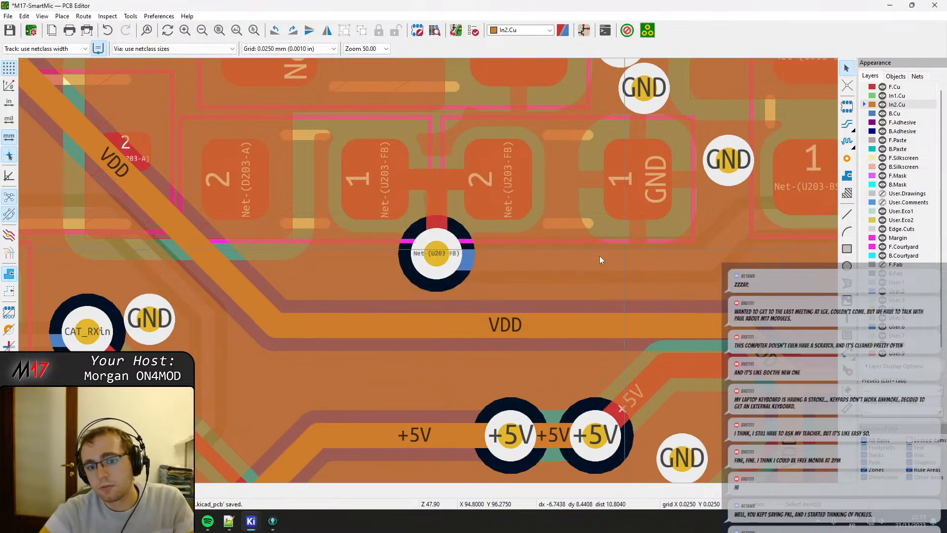
pyautogui.click(496, 264)
pyautogui.click(436, 253)
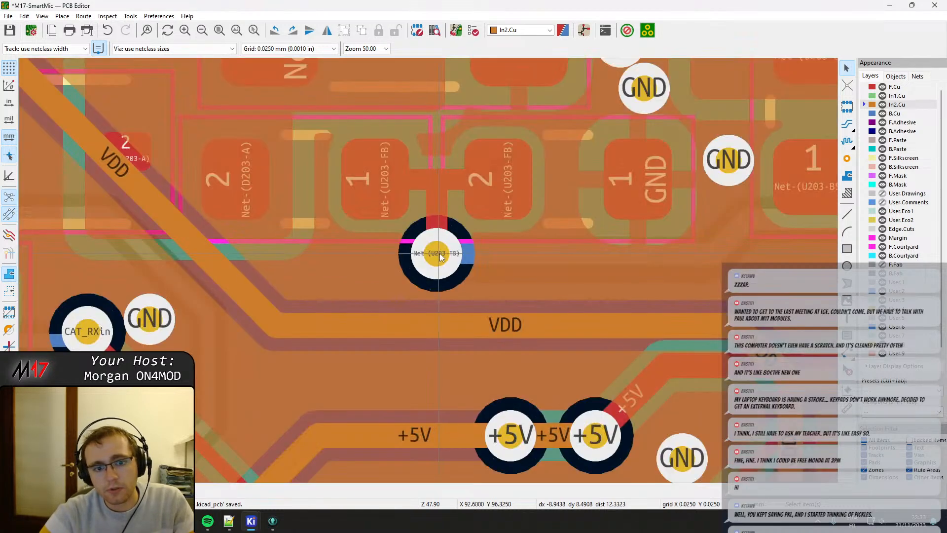
pyautogui.press('Escape')
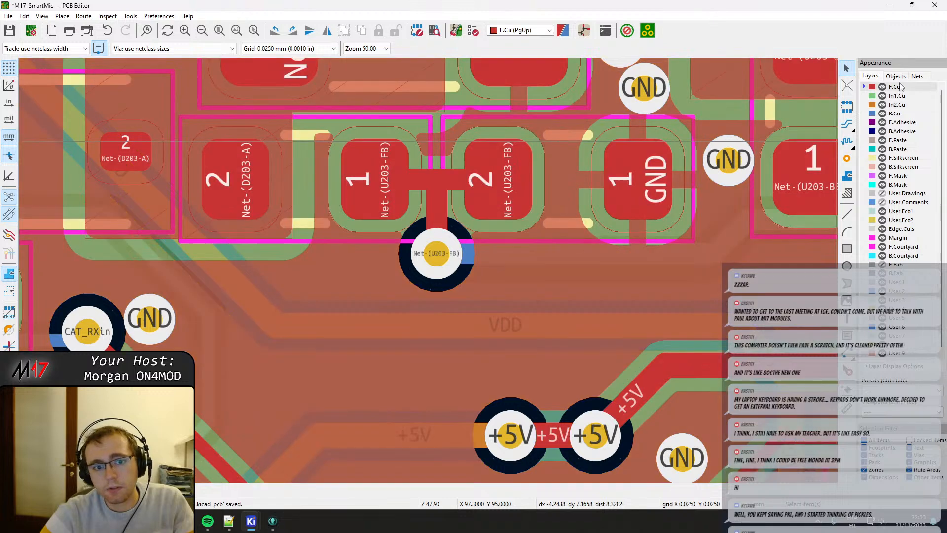
# Return to F.Cu, move both +5V vias above J302 up with their tracks, and refill all copper zones.
pyautogui.press('pageup')
pyautogui.scroll(-2, 478, 271)
pyautogui.moveTo(422, 294); pyautogui.dragTo(364, 200, button='middle')
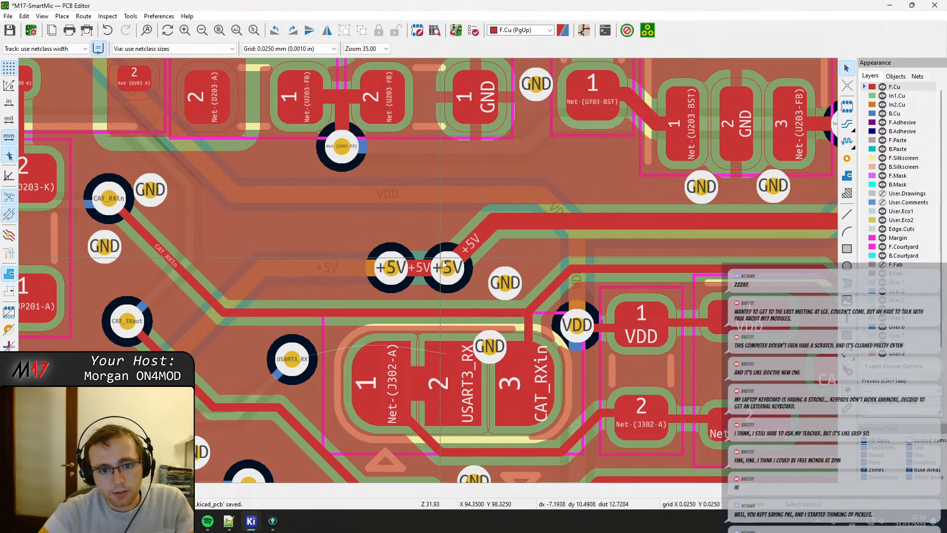
pyautogui.moveTo(390, 272); pyautogui.dragTo(382, 246)
pyautogui.moveTo(446, 271); pyautogui.dragTo(445, 248)
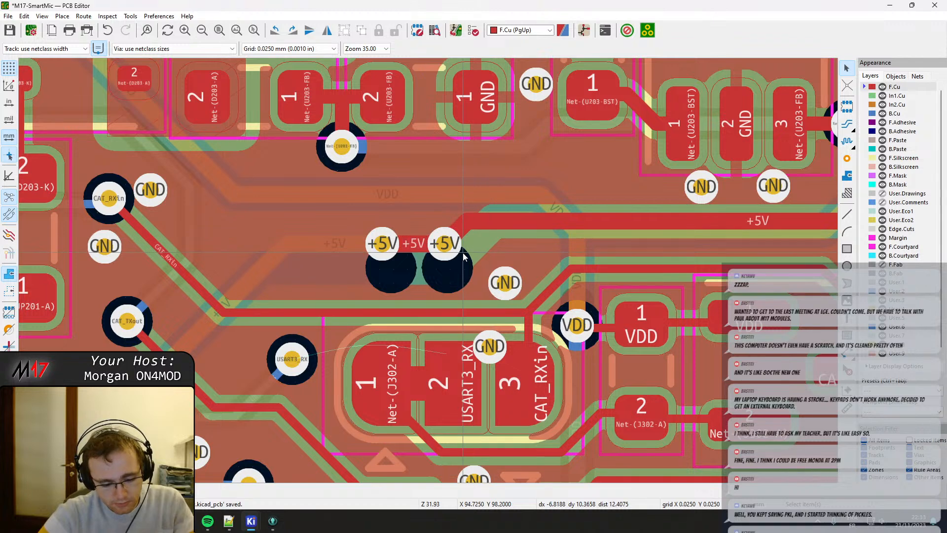
pyautogui.press('b')
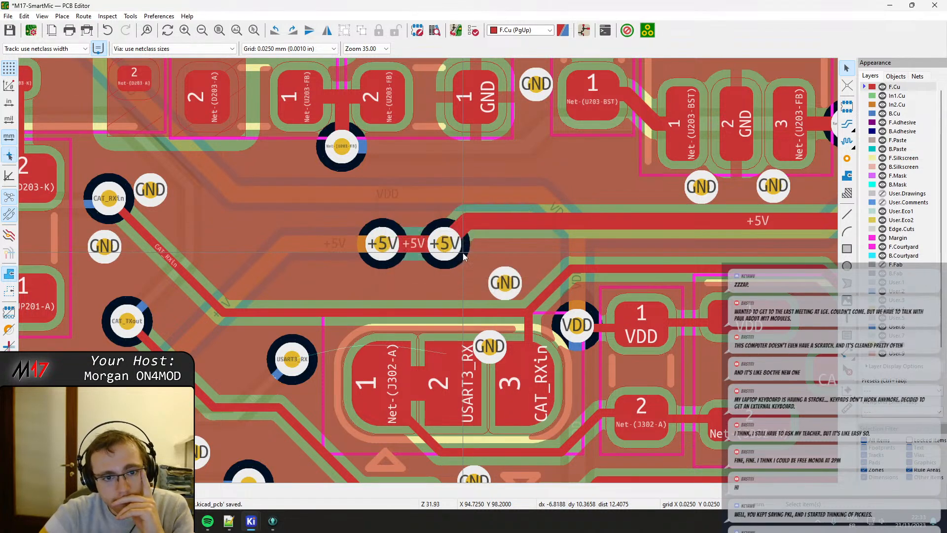
# Check In2.Cu, move the GND via above J302 up beside the +5V via, and shift the horizontal CAT_RXin track up on F.Cu.
pyautogui.click(898, 105)
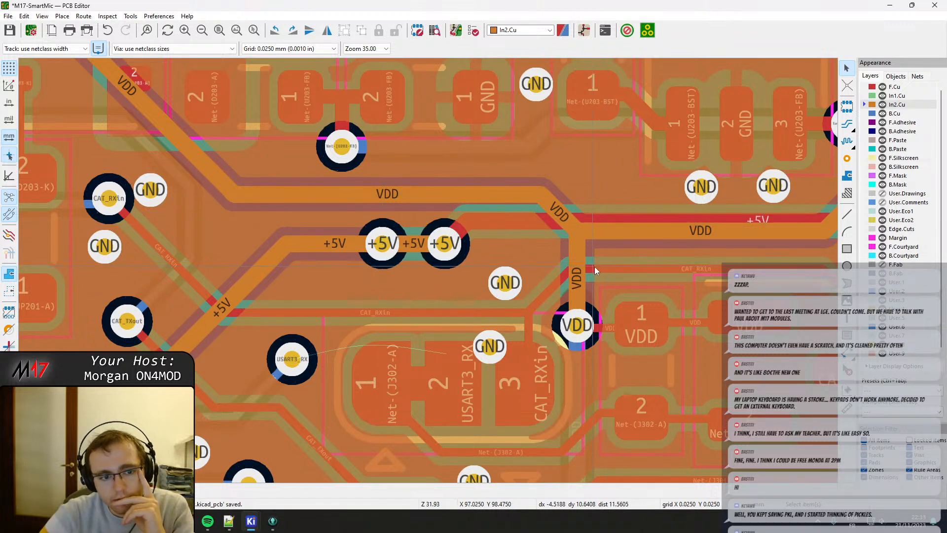
pyautogui.click(895, 87)
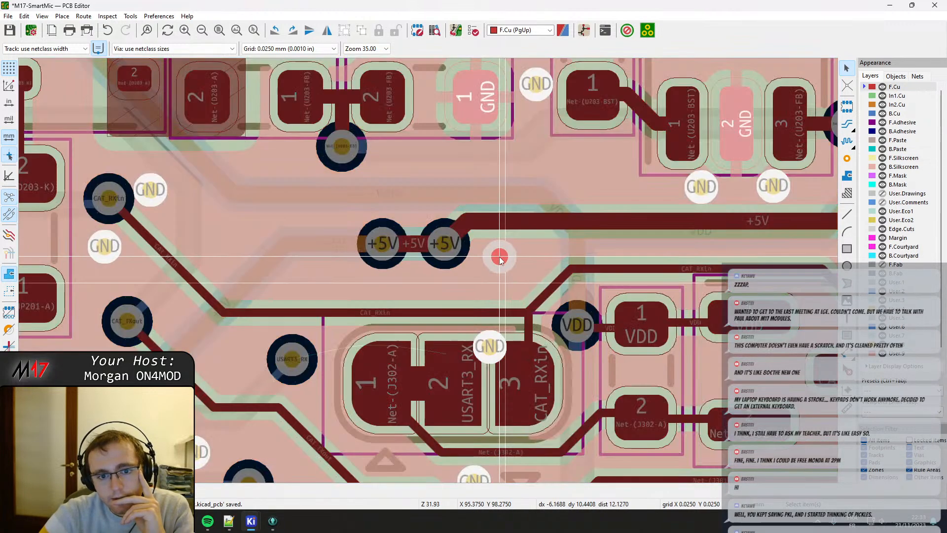
pyautogui.click(487, 254)
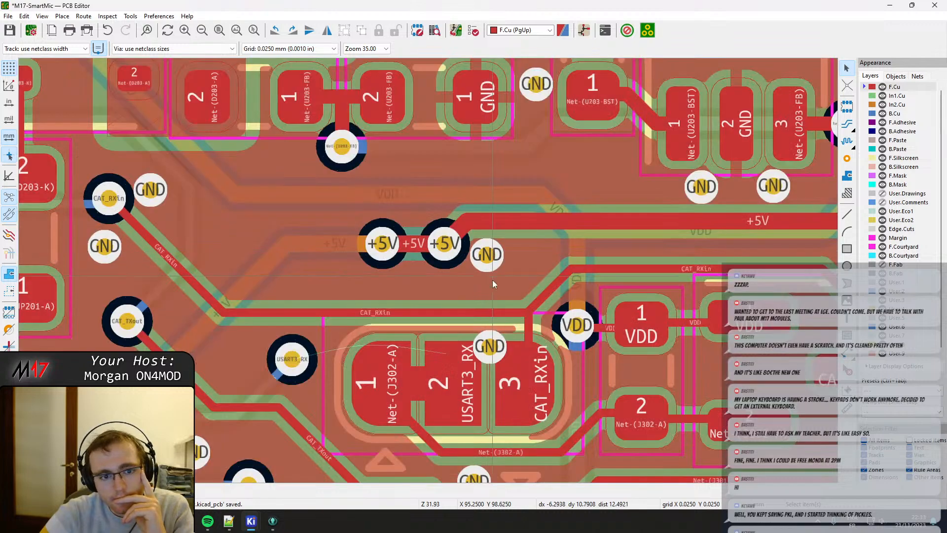
pyautogui.moveTo(434, 311); pyautogui.dragTo(472, 287)
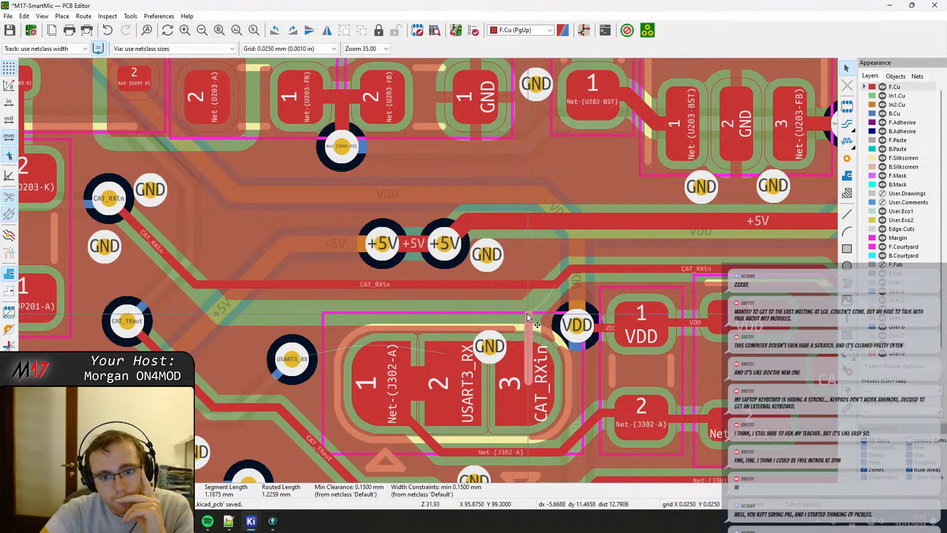
# On F.Cu, route J302 pad 3 to the CAT_RXin track and the USART3_RX via to pad 2, refilling all zones.
pyautogui.press('x')
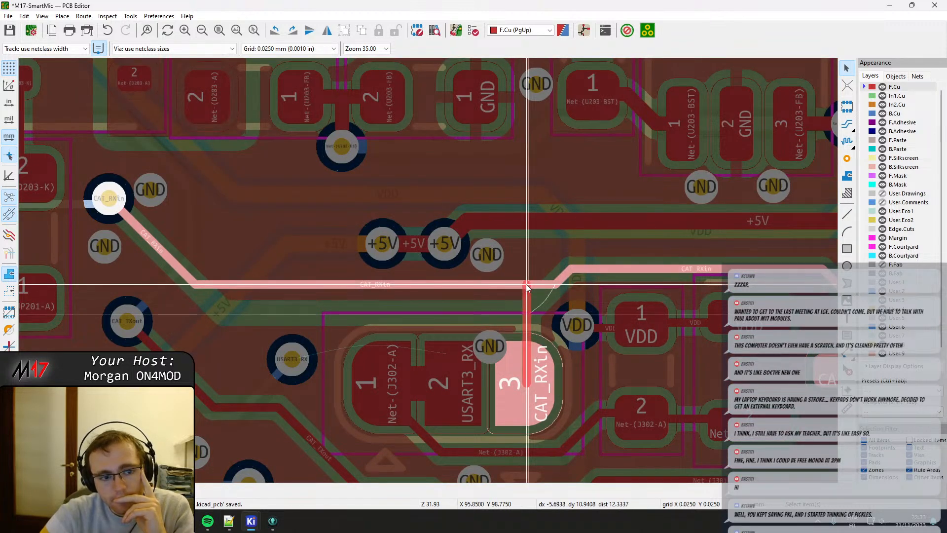
pyautogui.click(526, 286)
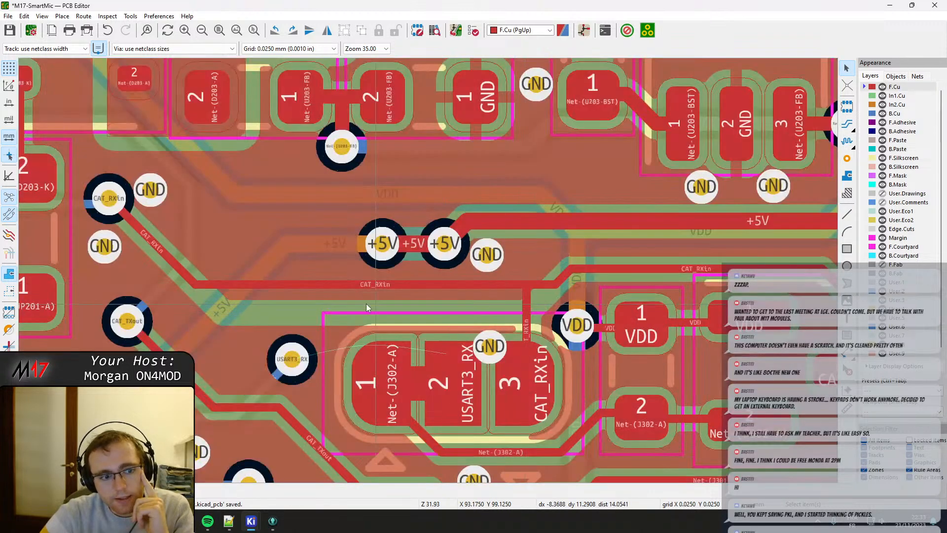
pyautogui.click(297, 358)
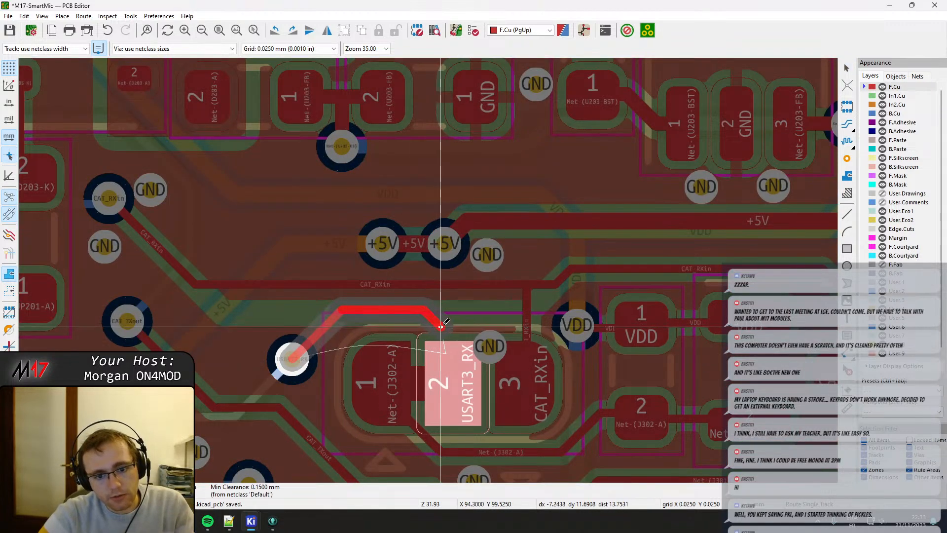
pyautogui.click(460, 362)
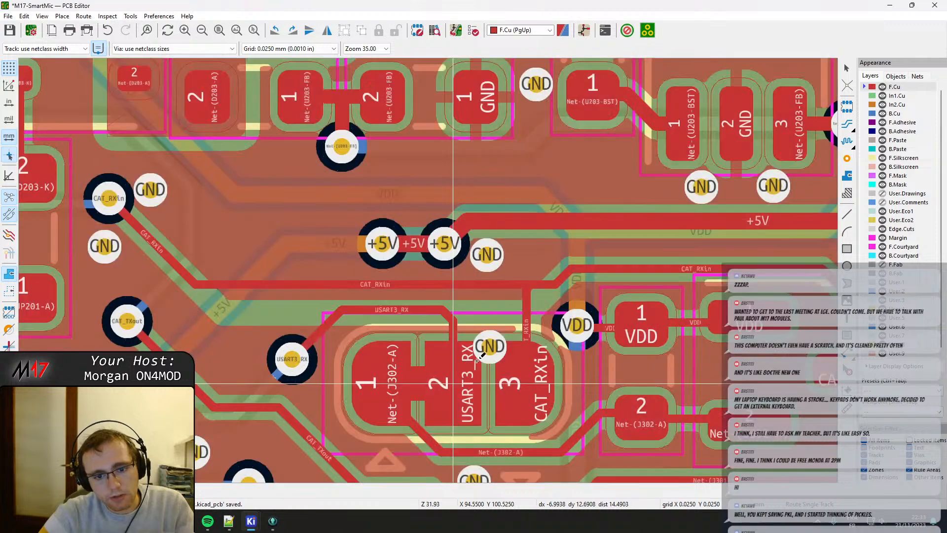
pyautogui.press('pagedown')
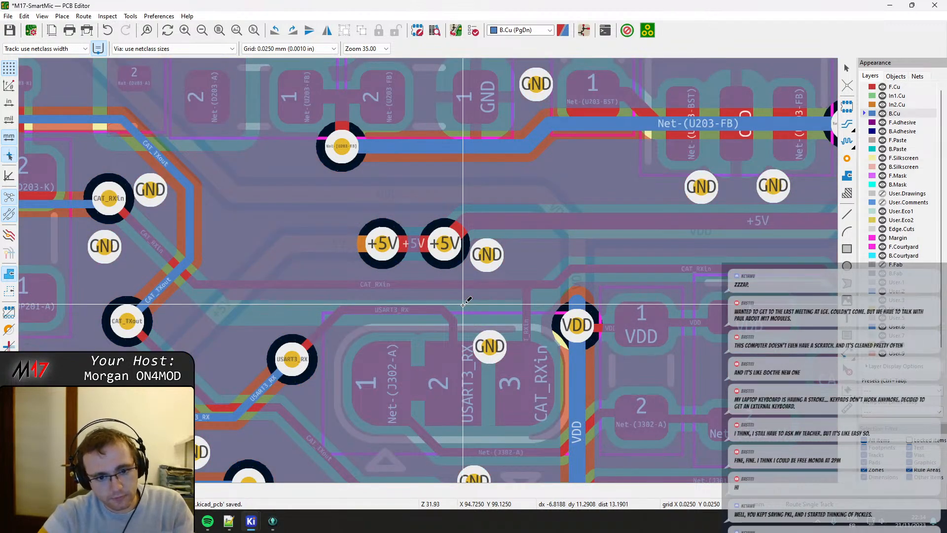
pyautogui.press('pageup')
pyautogui.press('b')
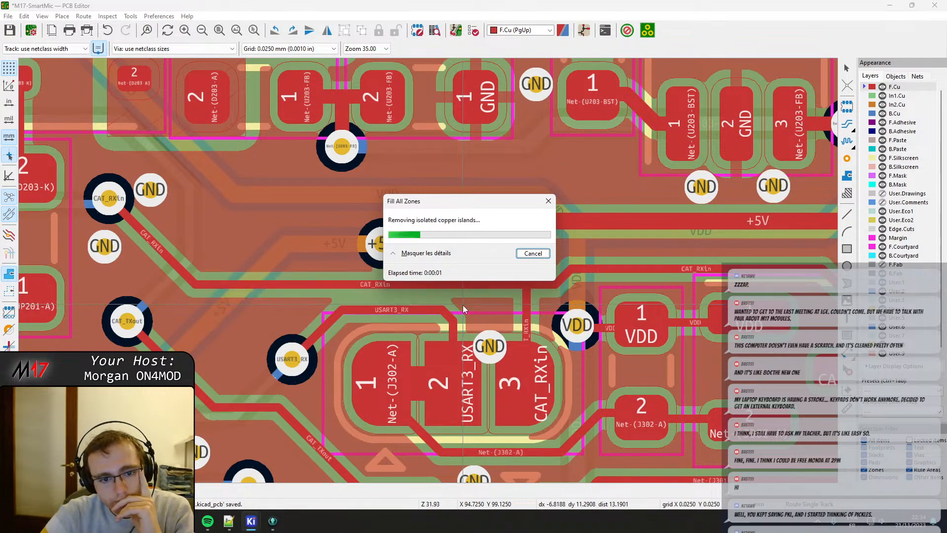
# Shift the horizontal USART3_RX track segment down closer to the J302 pads and refill all copper zones.
pyautogui.scroll(2, 461, 306)
pyautogui.moveTo(421, 244); pyautogui.dragTo(422, 239, button='middle')
pyautogui.press('Escape')
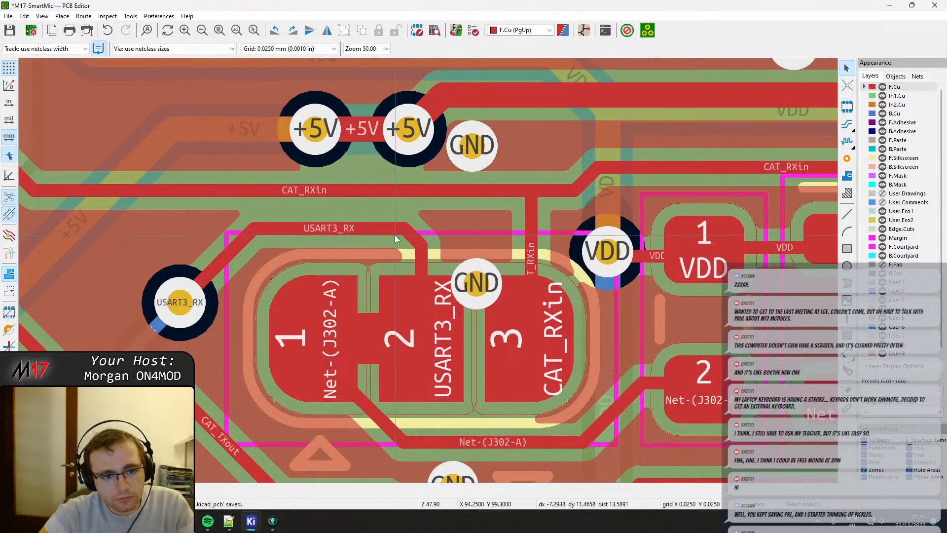
pyautogui.click(371, 227)
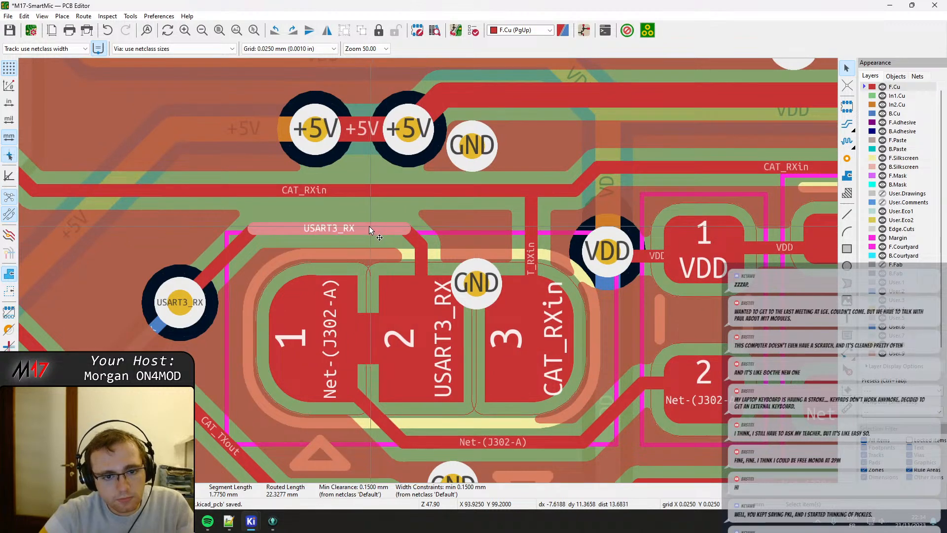
pyautogui.moveTo(369, 226)
pyautogui.mouseDown()
pyautogui.moveTo(414, 249)
pyautogui.moveTo(368, 244)
pyautogui.mouseUp()
pyautogui.click(374, 241)
pyautogui.press('b')
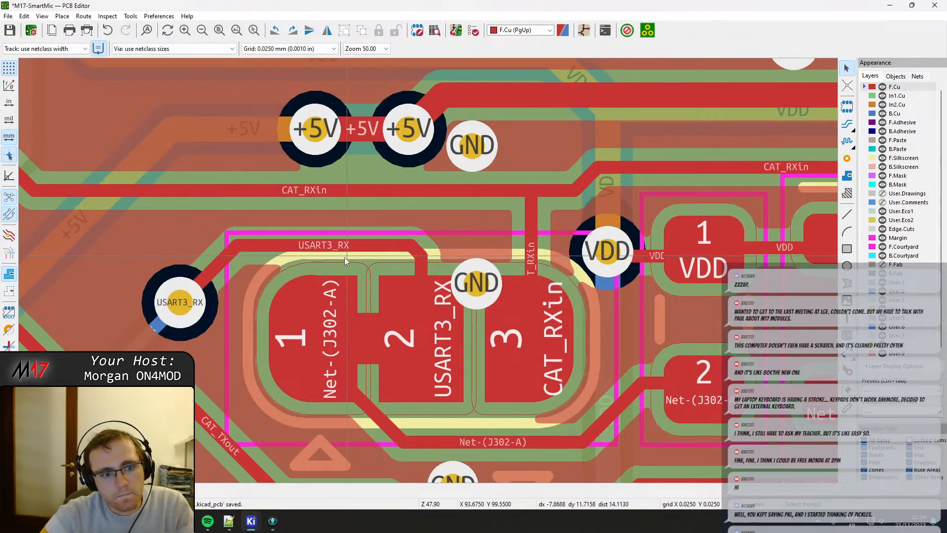
# Move the GND via off the J302 pads to just above them, between the USART3_RX and CAT_RXin tracks.
pyautogui.click(478, 291)
pyautogui.moveTo(477, 291); pyautogui.dragTo(471, 255)
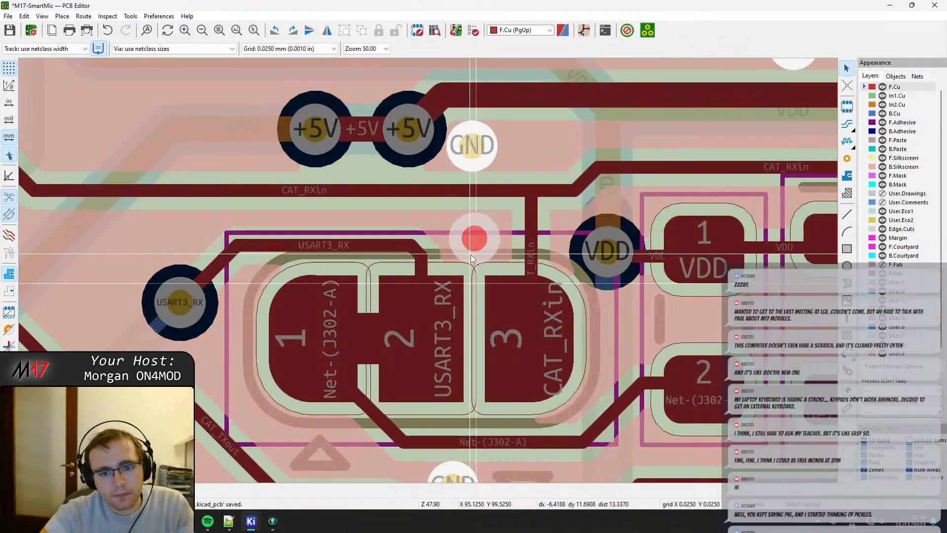
pyautogui.click(472, 258)
pyautogui.scroll(-2, 459, 272)
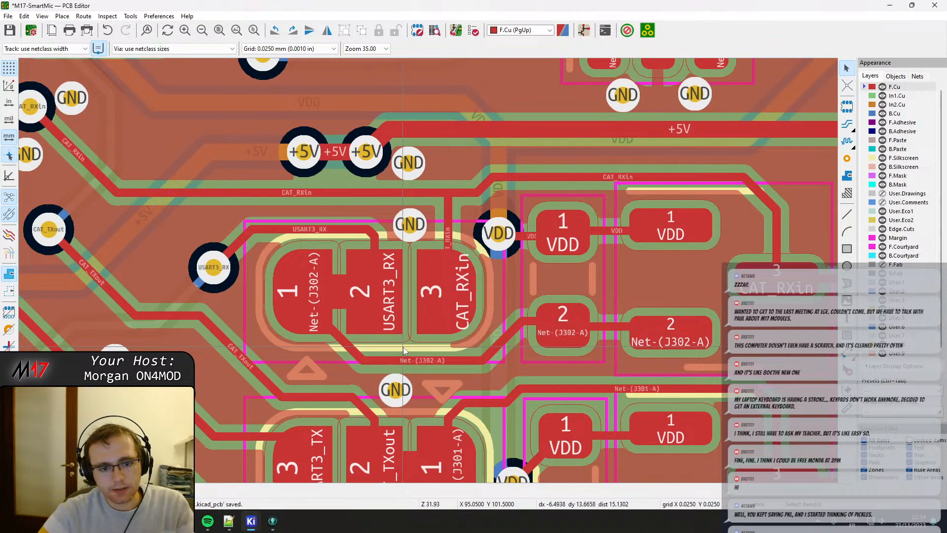
# Nudge the GND via between J302 and J301, and shift the Net-(J302-A) diagonal left so it leaves pad 1 straight down.
pyautogui.moveTo(401, 343); pyautogui.dragTo(382, 261, button='middle')
pyautogui.click(377, 313)
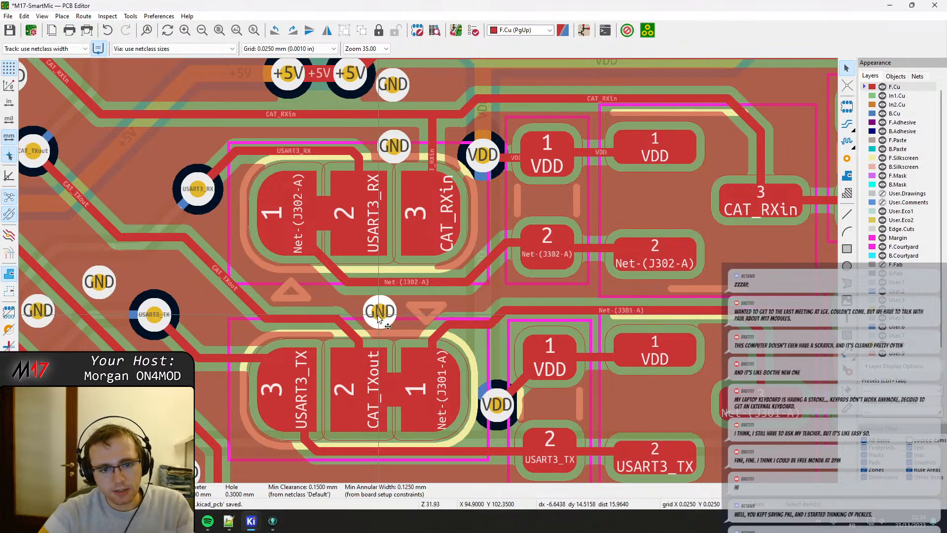
pyautogui.moveTo(378, 316); pyautogui.dragTo(389, 286)
pyautogui.click(388, 285)
pyautogui.click(318, 268)
pyautogui.moveTo(318, 268); pyautogui.dragTo(298, 276)
pyautogui.click(301, 240)
pyautogui.doubleClick(300, 238)
pyautogui.press('Escape')
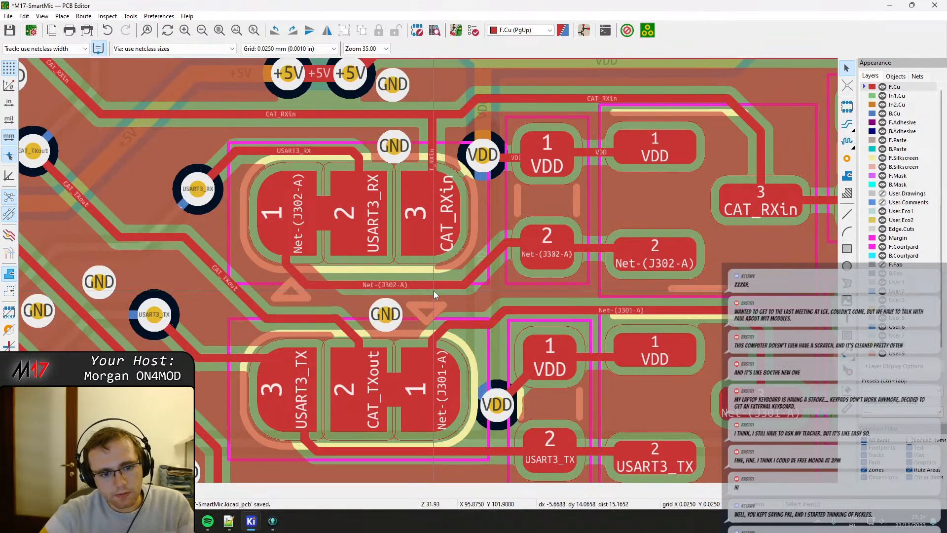
# Rework the USART3_TX track's exit below J301 pad 3, shifting its vertical and diagonal segments left.
pyautogui.scroll(4, 297, 434)
pyautogui.moveTo(441, 249); pyautogui.dragTo(461, 227, button='middle')
pyautogui.click(475, 241)
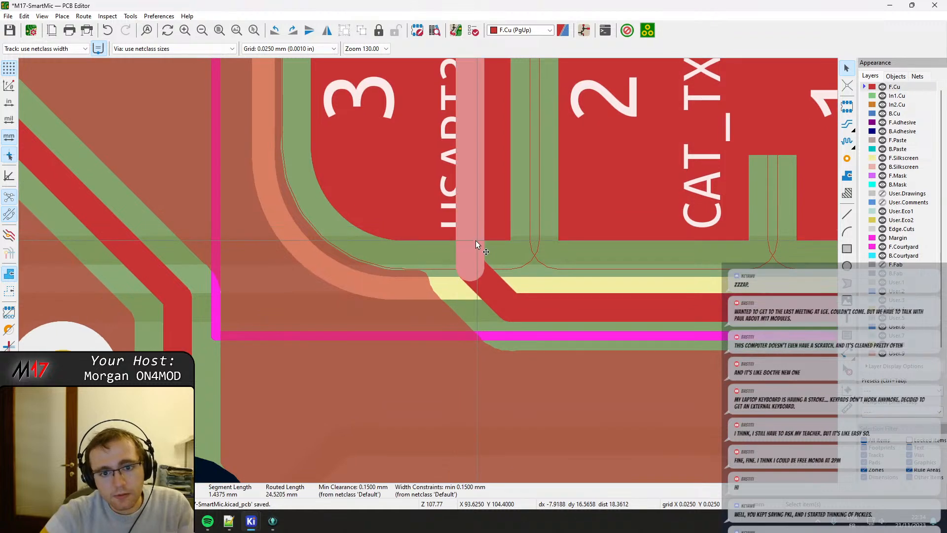
pyautogui.scroll(-1, 463, 113)
pyautogui.moveTo(429, 206); pyautogui.dragTo(393, 297)
pyautogui.moveTo(411, 346); pyautogui.dragTo(429, 255, button='middle')
pyautogui.click(458, 278)
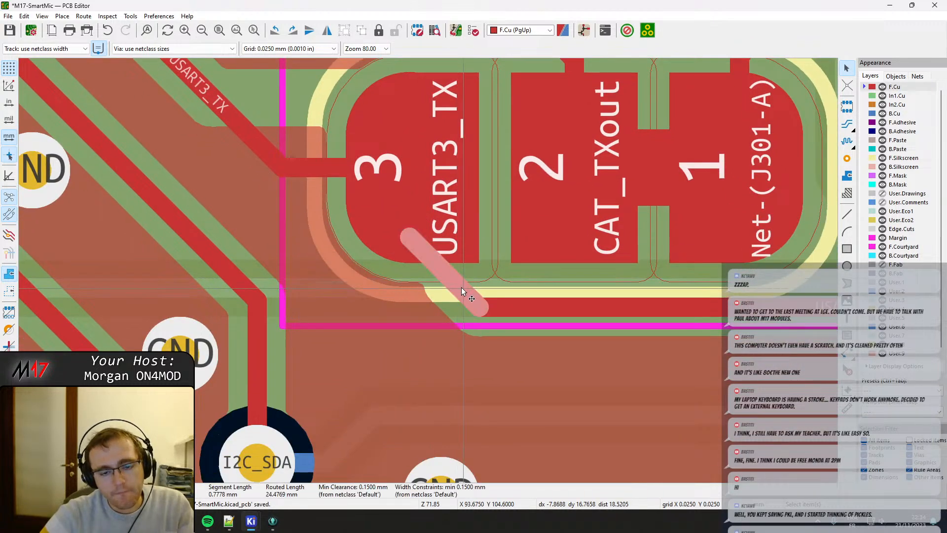
pyautogui.moveTo(460, 288); pyautogui.dragTo(437, 295)
# Fine-tune the short USART3_TX diagonal segment under J301 pad 3 further left and refill all copper zones.
pyautogui.scroll(-2, 437, 292)
pyautogui.moveTo(566, 298); pyautogui.dragTo(534, 295, button='middle')
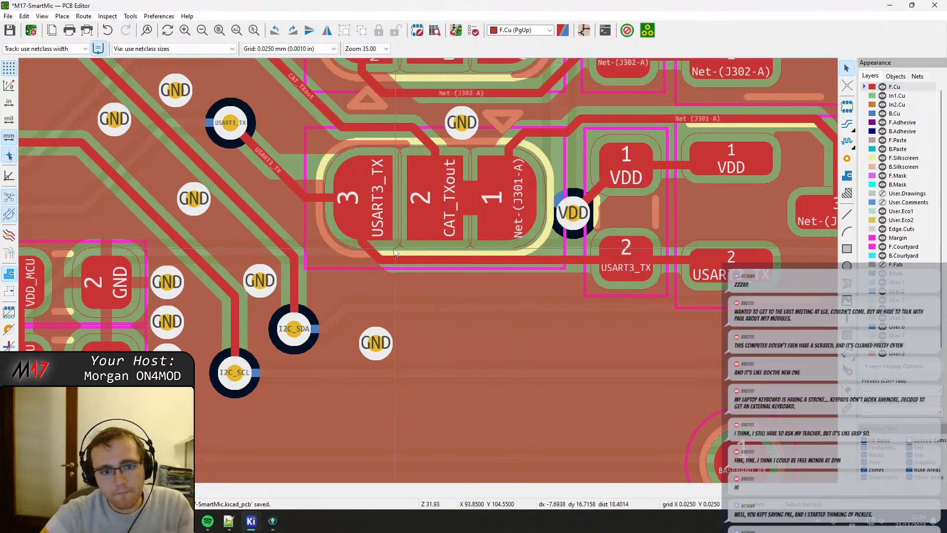
pyautogui.click(370, 251)
pyautogui.click(376, 258)
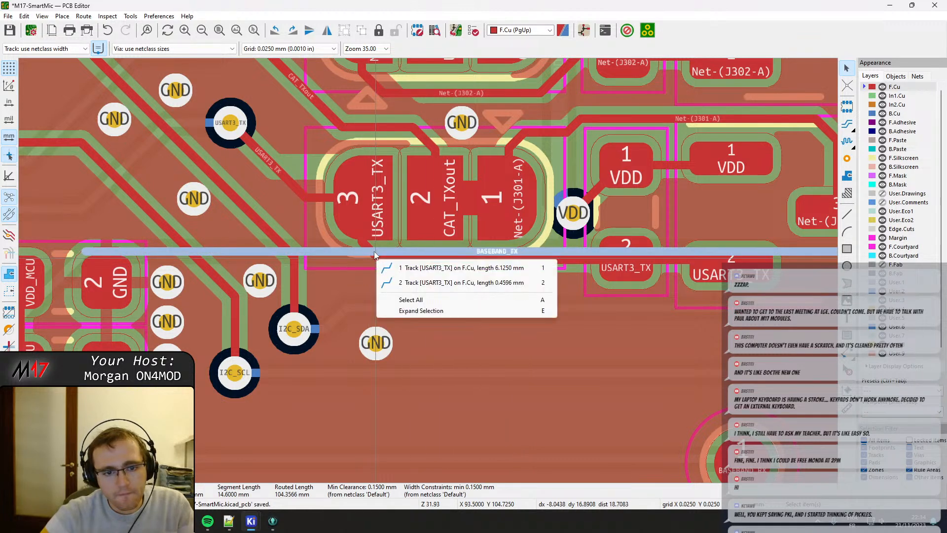
pyautogui.click(402, 286)
pyautogui.moveTo(369, 245); pyautogui.dragTo(363, 248)
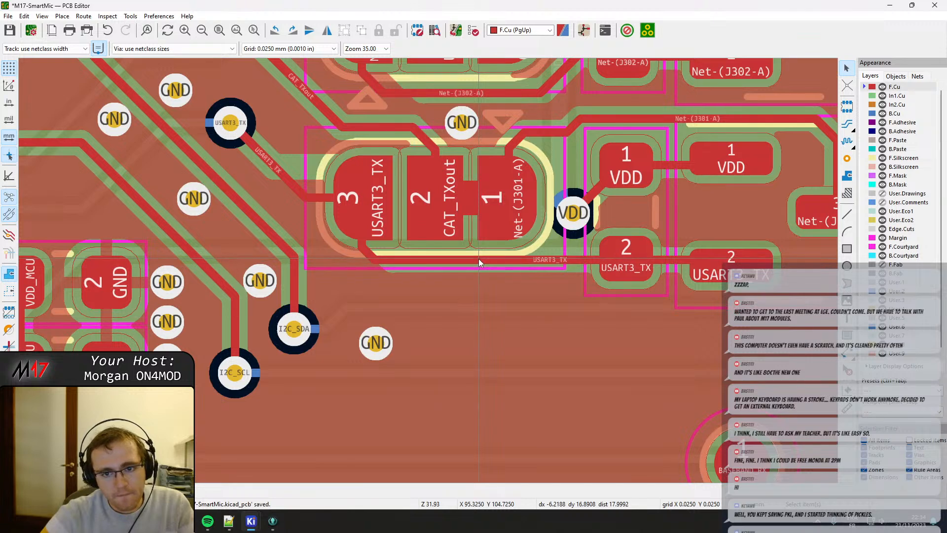
pyautogui.press('b')
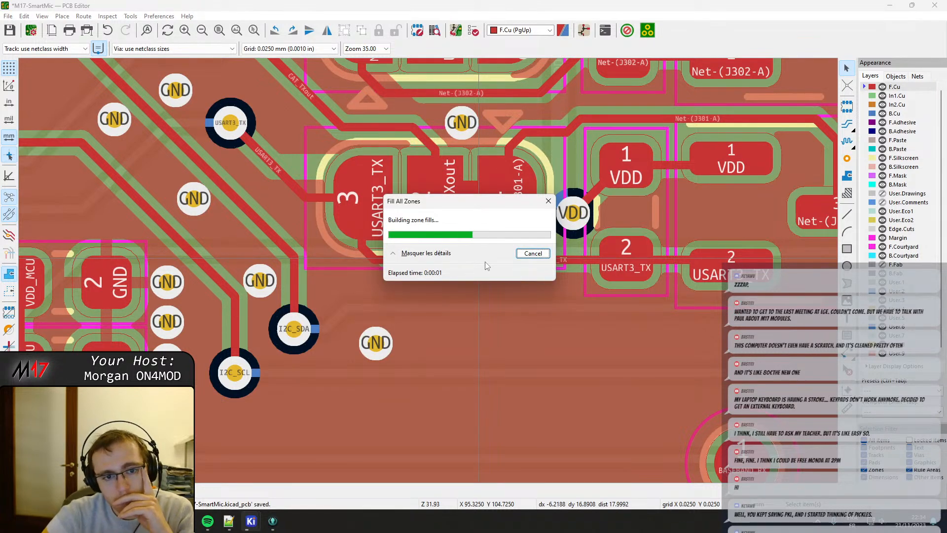
# Nudge the horizontal Net-(J302-A) track segment slightly up toward J302 and refill all copper zones.
pyautogui.moveTo(424, 147); pyautogui.dragTo(455, 303, button='middle')
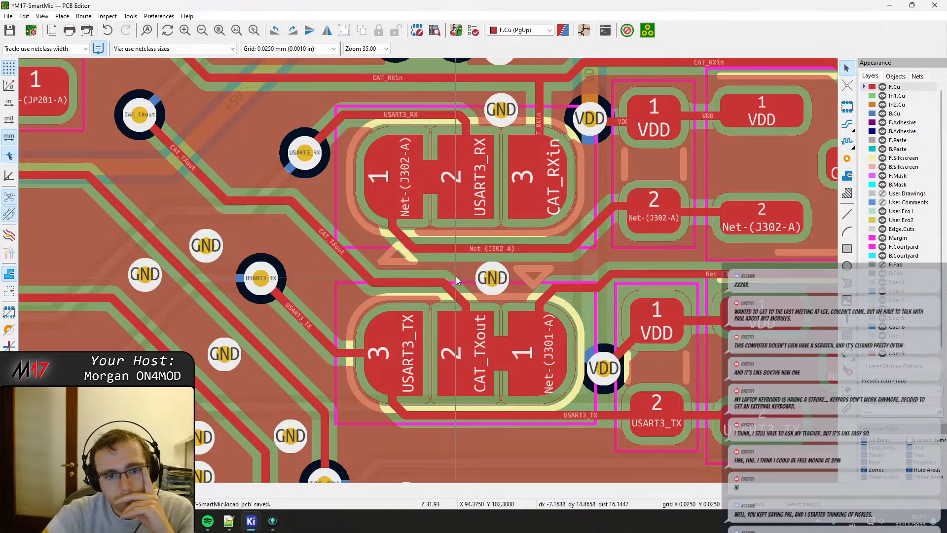
pyautogui.click(488, 249)
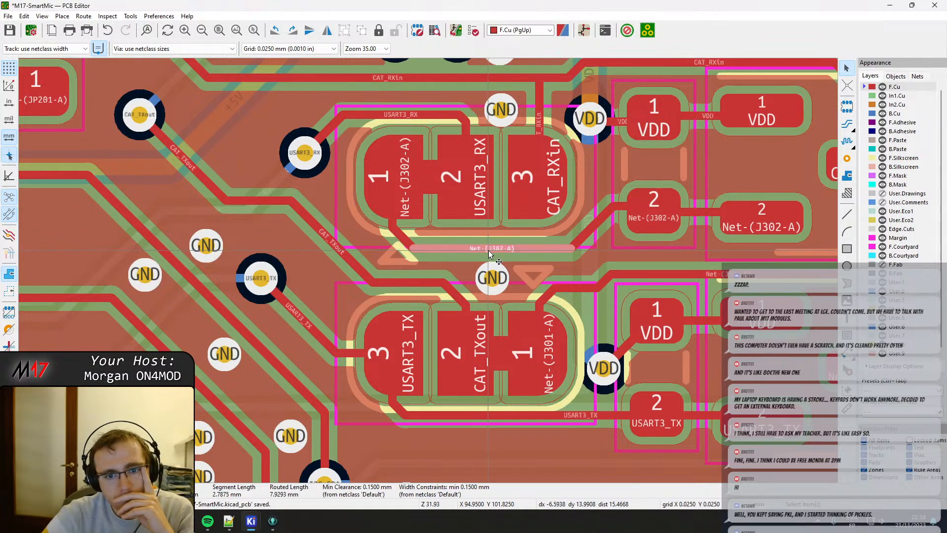
pyautogui.keyDown('ctrl'); pyautogui.click(489, 250); pyautogui.keyUp('ctrl')
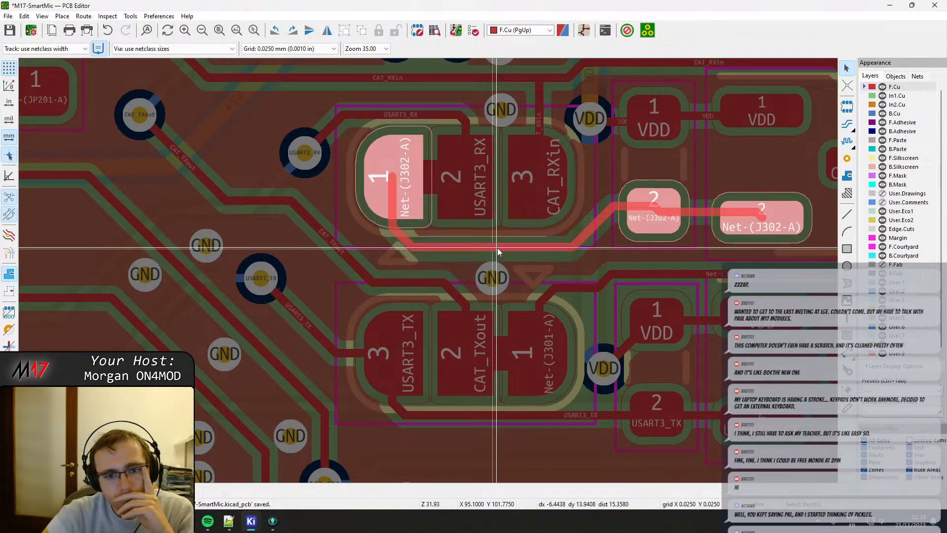
pyautogui.press('Escape')
pyautogui.press('b')
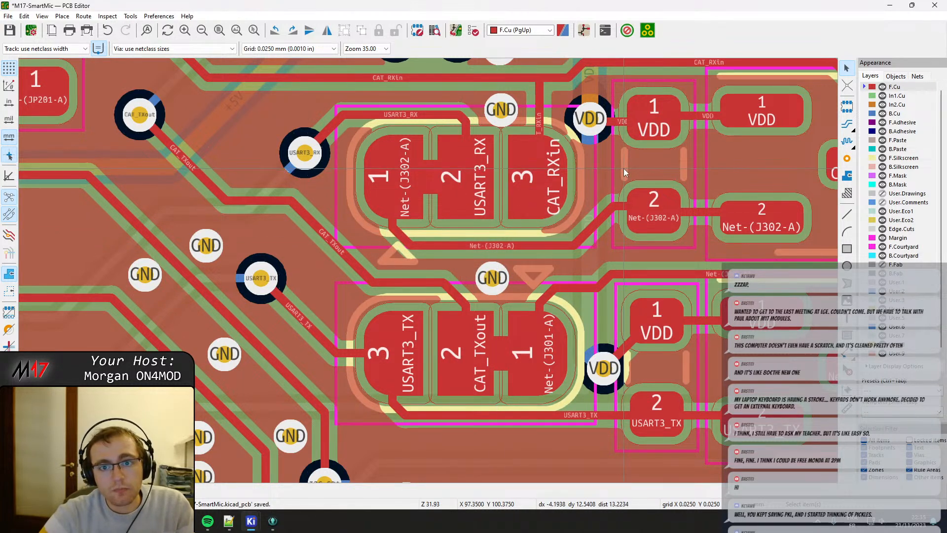
# Move the VDD via beside J302 up, straighten its track through the adjacent VDD pads, and refill all zones.
pyautogui.moveTo(604, 130); pyautogui.dragTo(598, 137, button='middle')
pyautogui.scroll(4, 597, 140)
pyautogui.press('x')
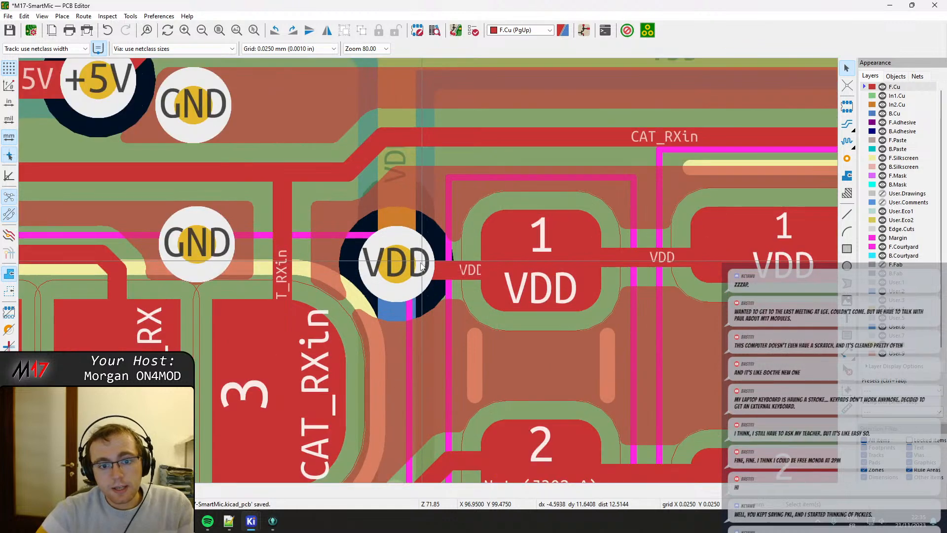
pyautogui.moveTo(444, 276); pyautogui.dragTo(398, 250)
pyautogui.click(389, 260)
pyautogui.click(407, 284)
pyautogui.press('b')
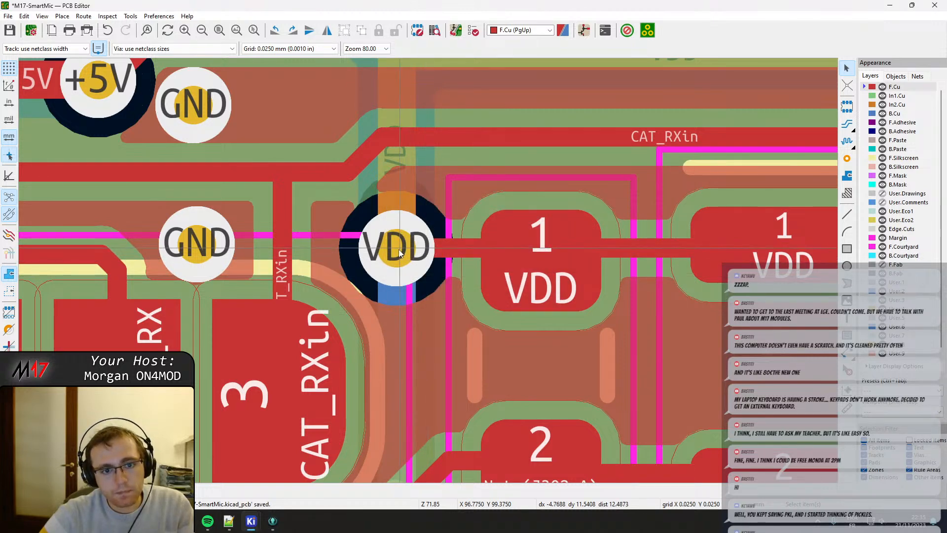
# Shift the CAT_RXin diagonal left to the branch going down to J302 pad 3, and refill all copper zones.
pyautogui.click(363, 153)
pyautogui.moveTo(363, 153); pyautogui.dragTo(287, 176)
pyautogui.press('b')
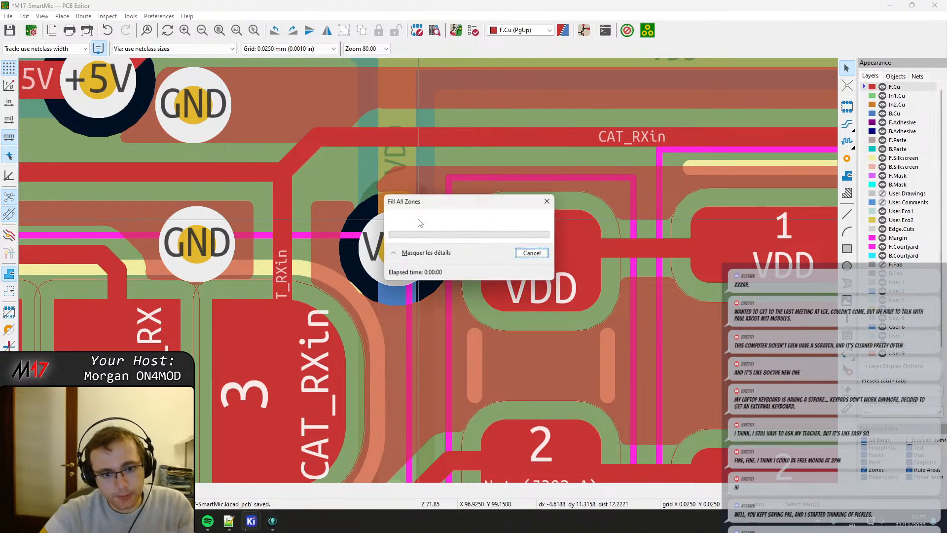
pyautogui.scroll(-2, 429, 276)
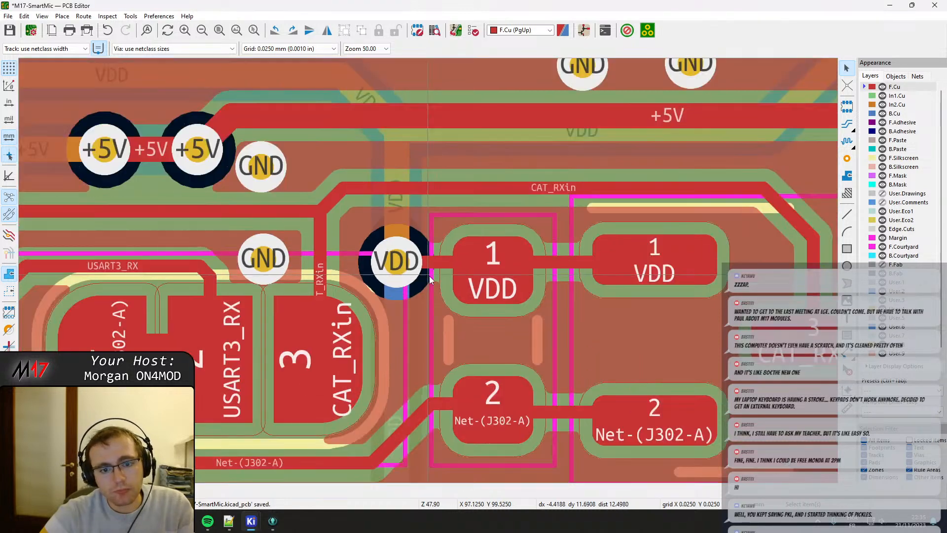
# Try placing an extra via between J302 and the neighbouring two-pad component below the VDD via, and undo it.
pyautogui.moveTo(446, 306); pyautogui.dragTo(393, 220, button='middle')
pyautogui.scroll(-1, 394, 220)
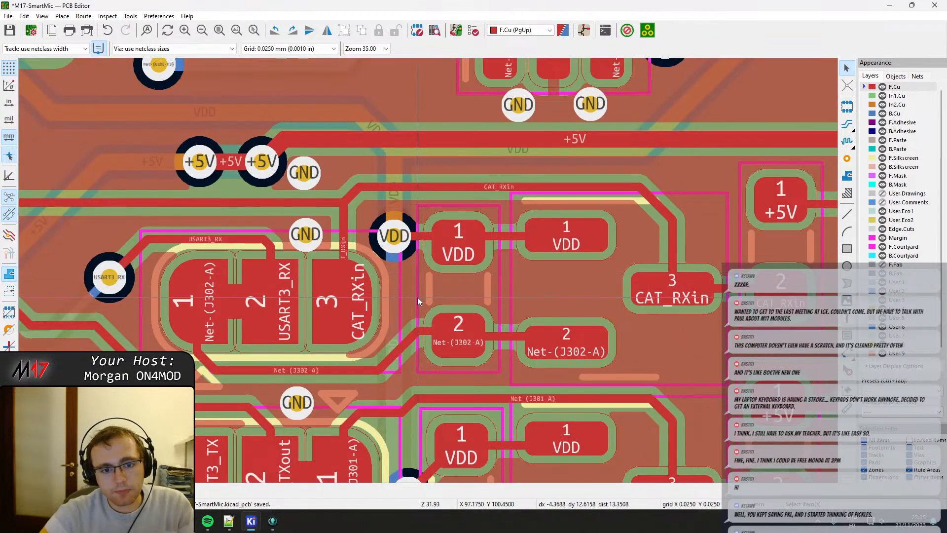
pyautogui.scroll(1, 417, 297)
pyautogui.click(847, 159)
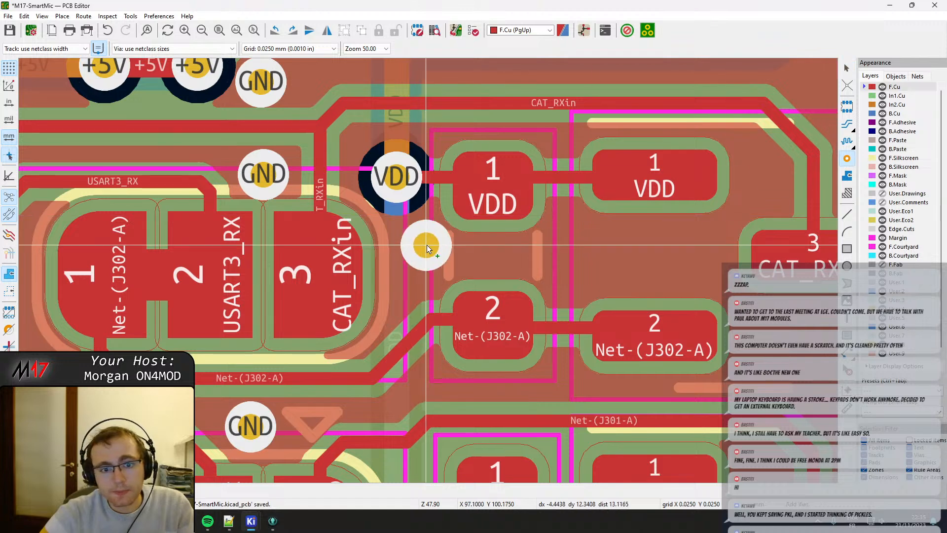
pyautogui.click(416, 260)
pyautogui.press('Escape')
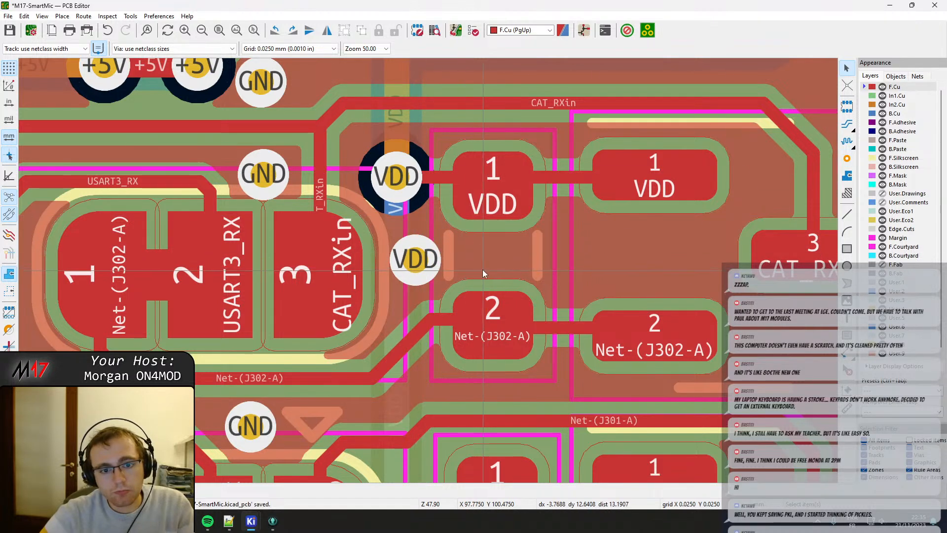
pyautogui.hotkey('ctrl', 'z')
# Drag the vertical B.Cu VDD track between the two VDD vias left, away from the two-pad components.
pyautogui.scroll(-1, 399, 256)
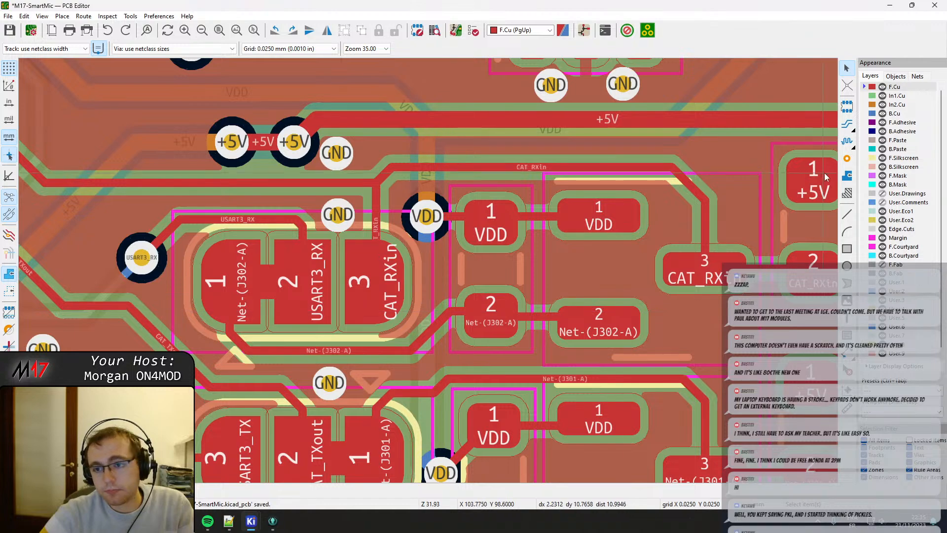
pyautogui.click(427, 270)
pyautogui.press('d')
pyautogui.click(413, 269)
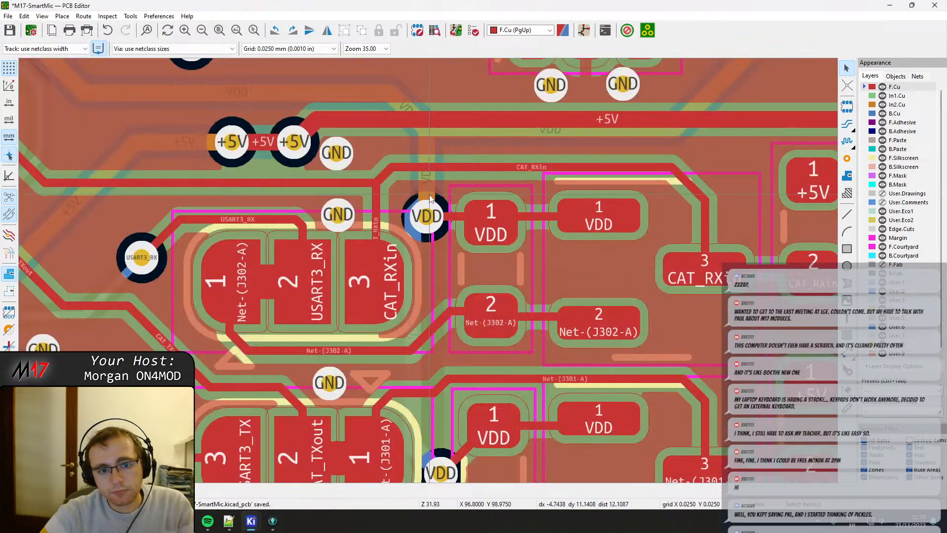
pyautogui.click(428, 195)
pyautogui.click(439, 202)
pyautogui.press('d')
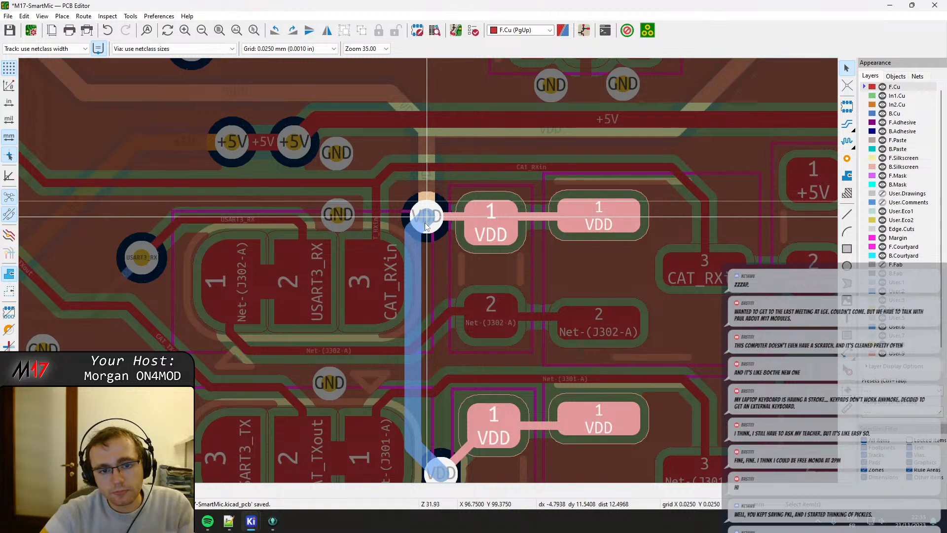
pyautogui.click(426, 225)
pyautogui.click(417, 275)
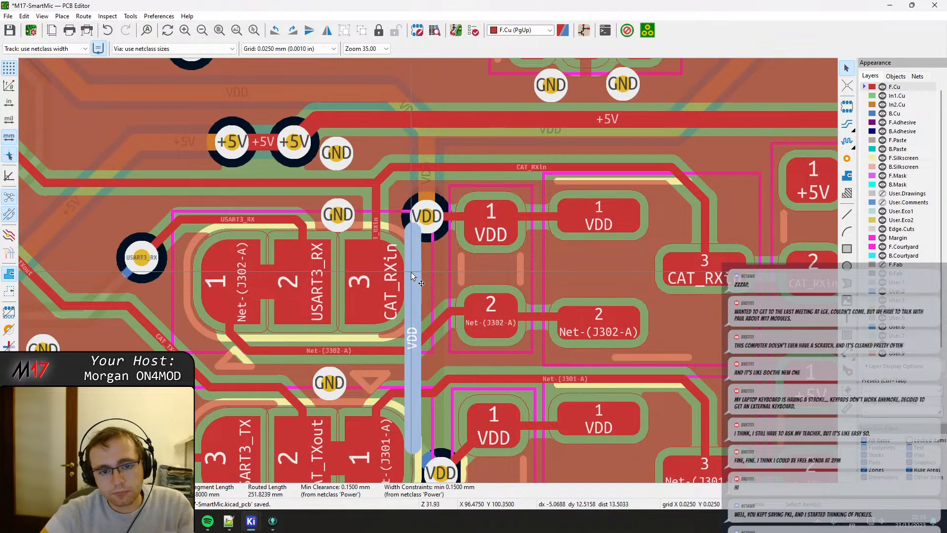
pyautogui.press('d')
pyautogui.click(403, 274)
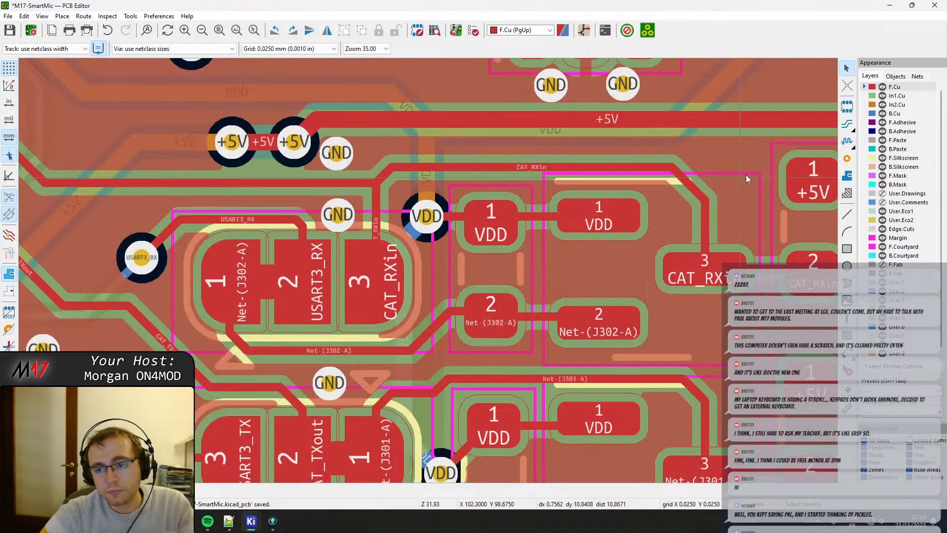
# Place a GND via between J302 pad 3 and the neighbouring two-pad component, below the VDD via; refill all zones and save the board.
pyautogui.click(847, 158)
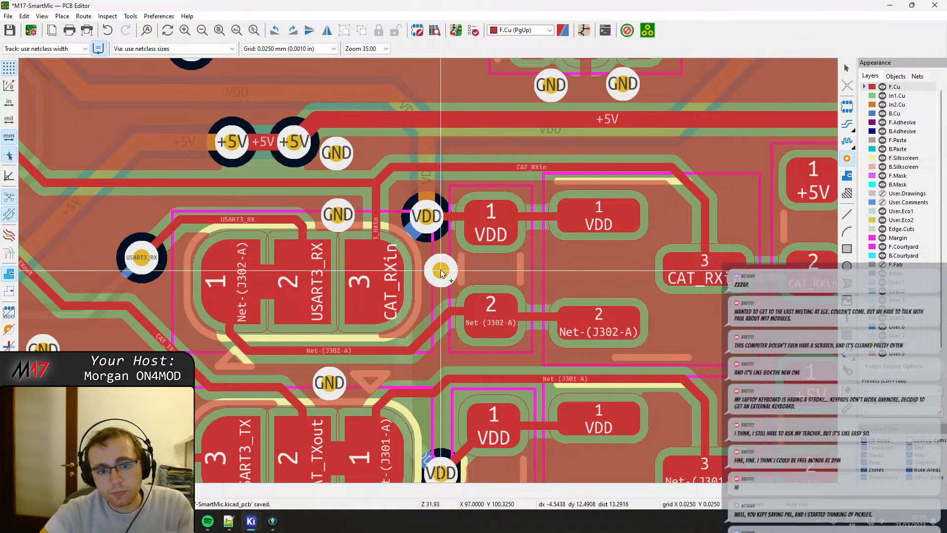
pyautogui.click(440, 271)
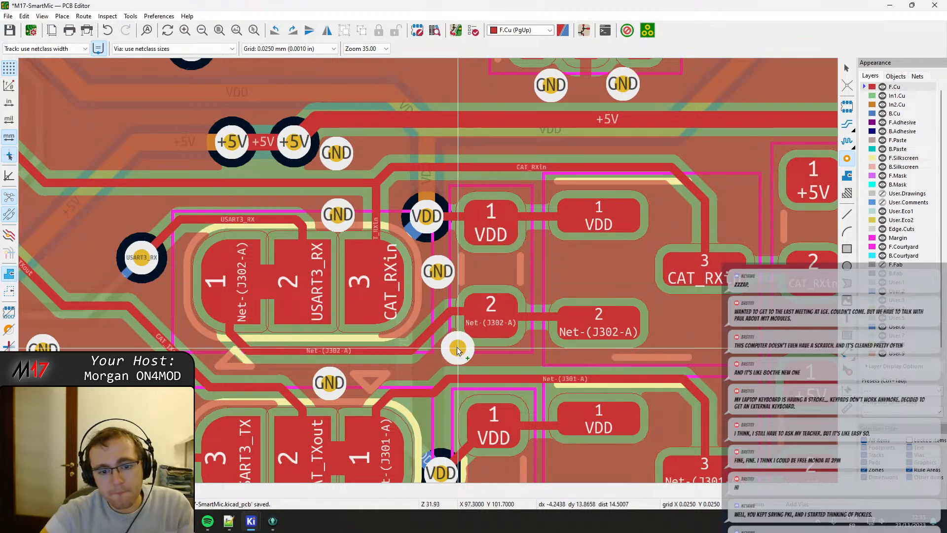
pyautogui.moveTo(450, 339); pyautogui.dragTo(439, 186, button='middle')
pyautogui.press('Escape')
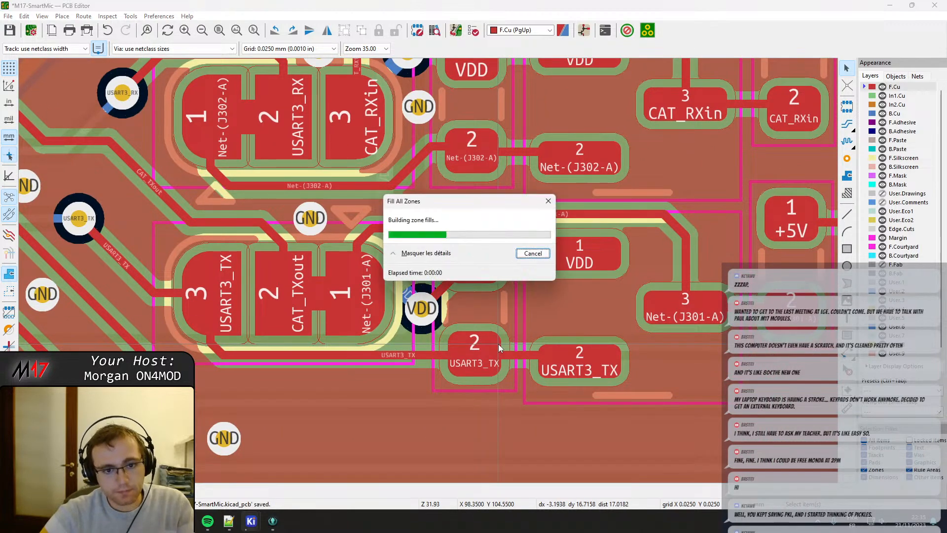
pyautogui.press('b')
pyautogui.hotkey('ctrl', 's')
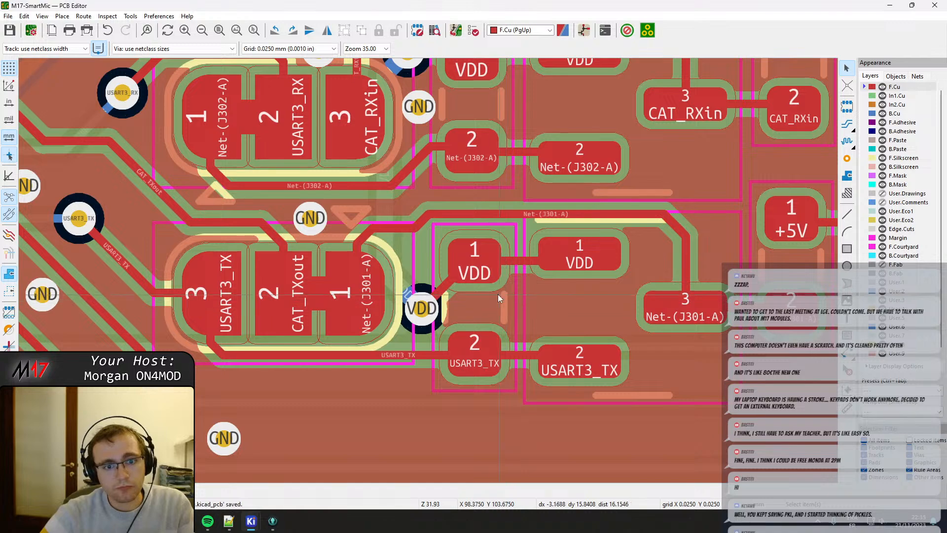
# Switch to the Schematic Editor and review the footprints used in the project in the Symbol Fields Table.
pyautogui.scroll(-5, 431, 276)
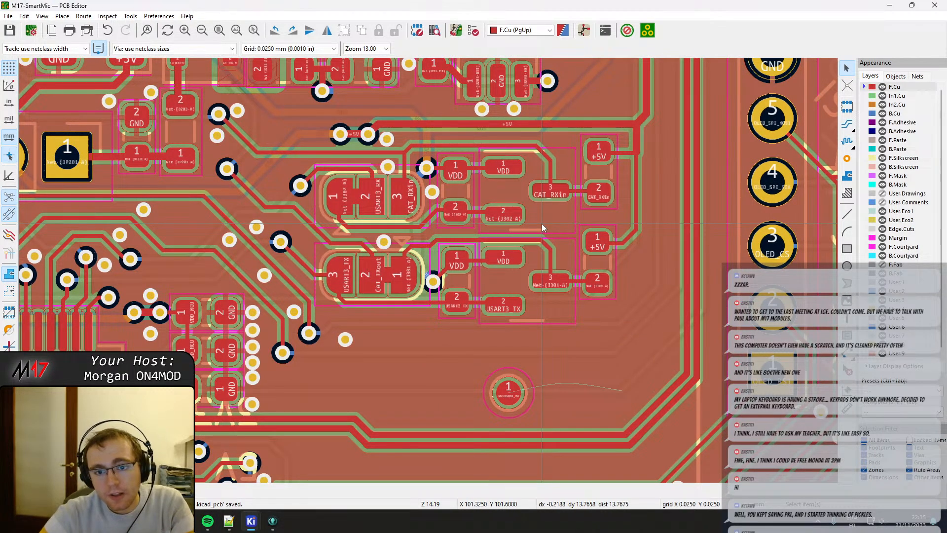
pyautogui.moveTo(366, 140); pyautogui.dragTo(446, 292, button='middle')
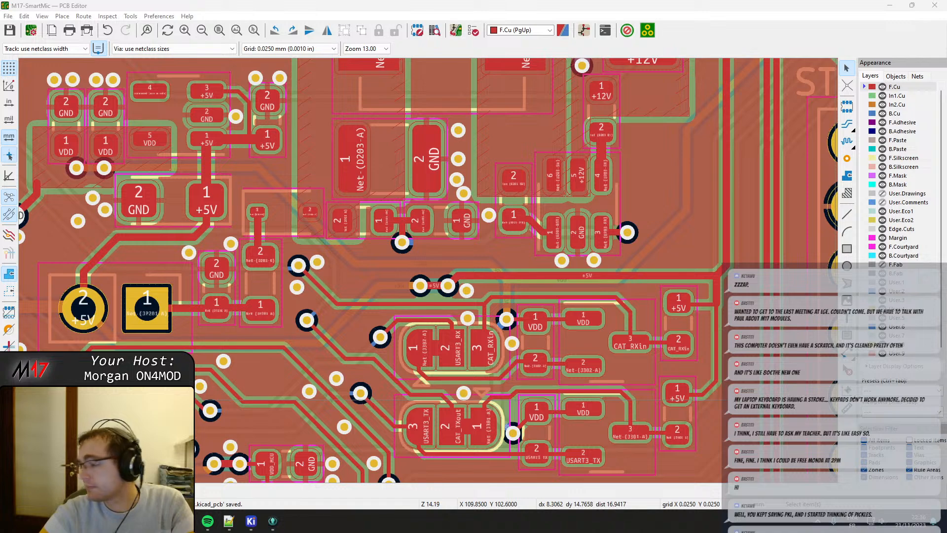
pyautogui.scroll(-2, 424, 269)
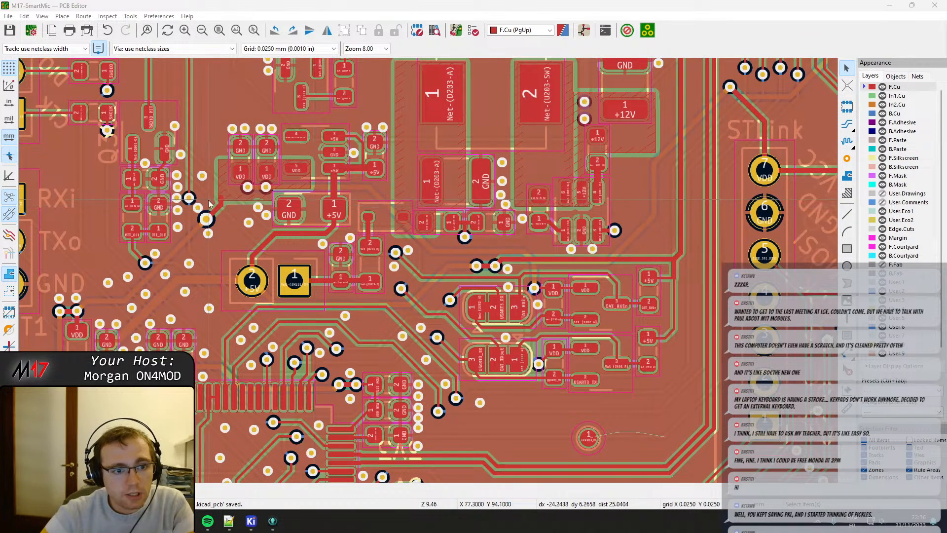
pyautogui.scroll(-1, 210, 204)
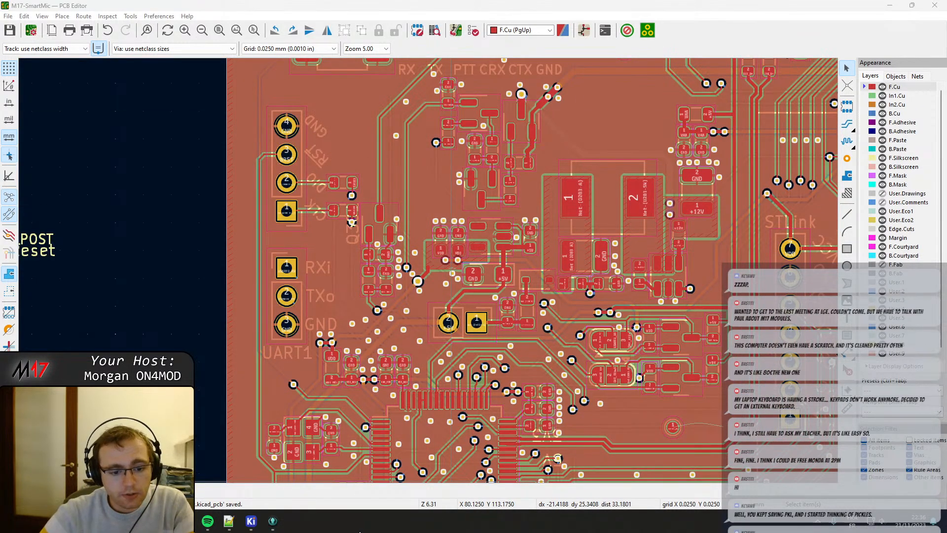
pyautogui.moveTo(251, 520)
pyautogui.click(253, 469)
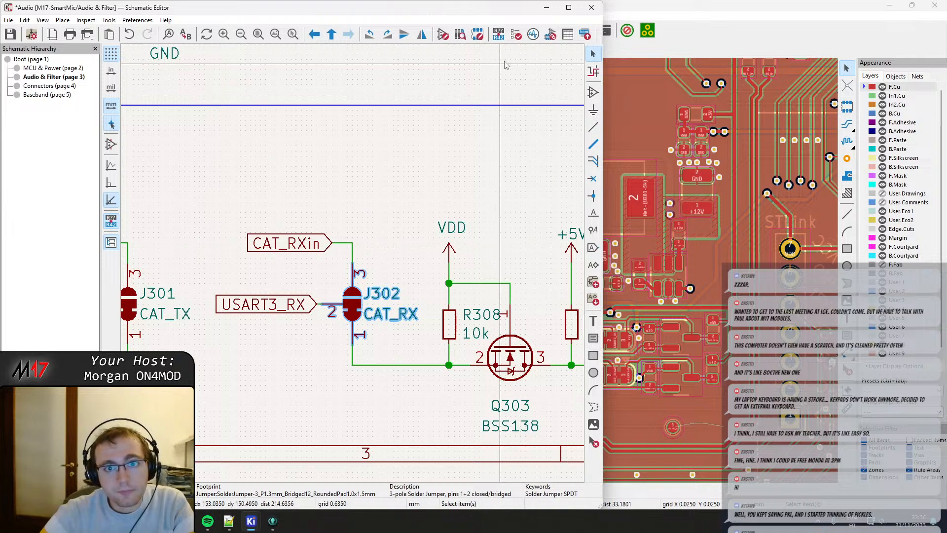
pyautogui.click(568, 34)
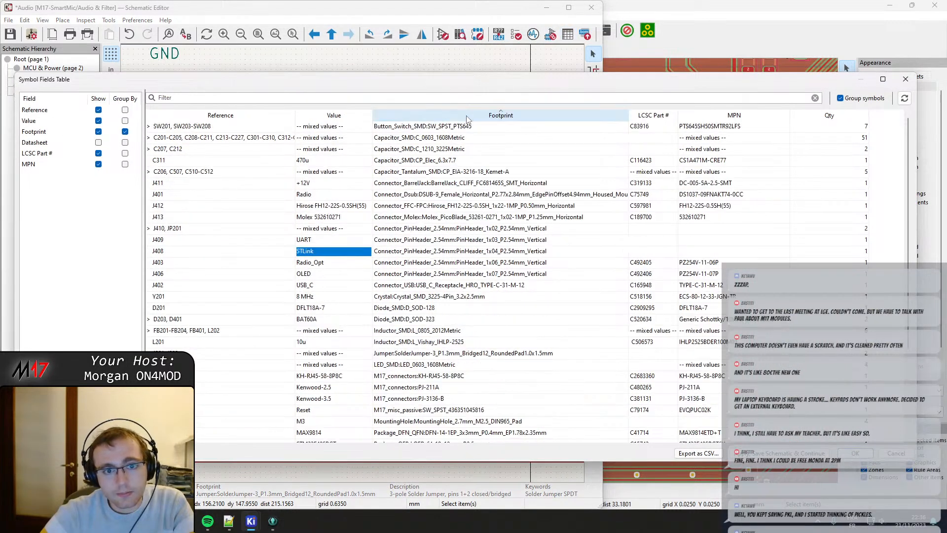
pyautogui.scroll(-5, 469, 148)
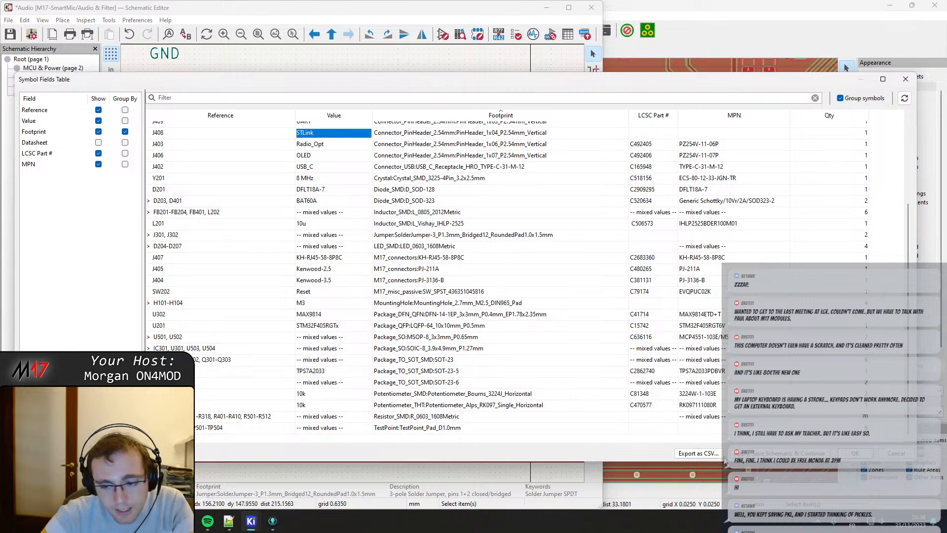
pyautogui.click(856, 453)
# Check the project-specific symbol libraries and their paths for the schematic.
pyautogui.click(137, 19)
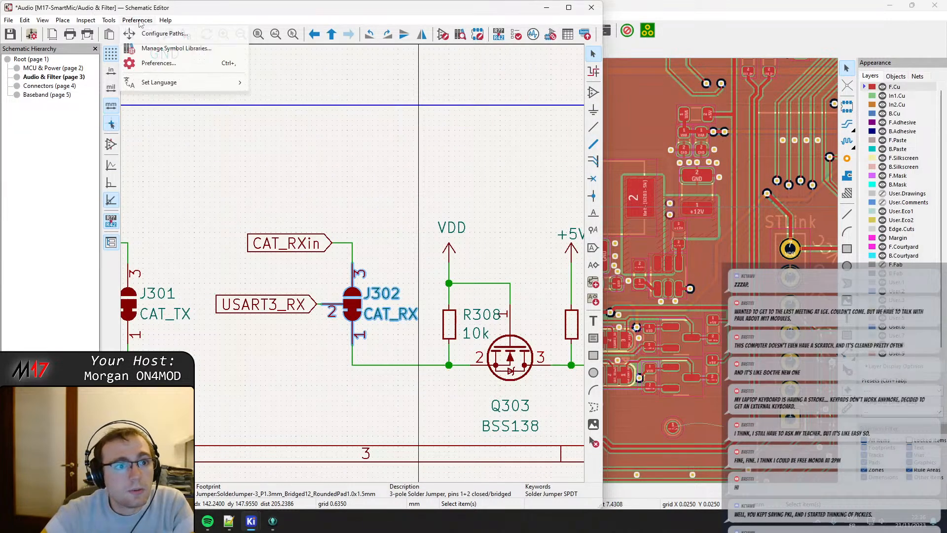
pyautogui.click(175, 49)
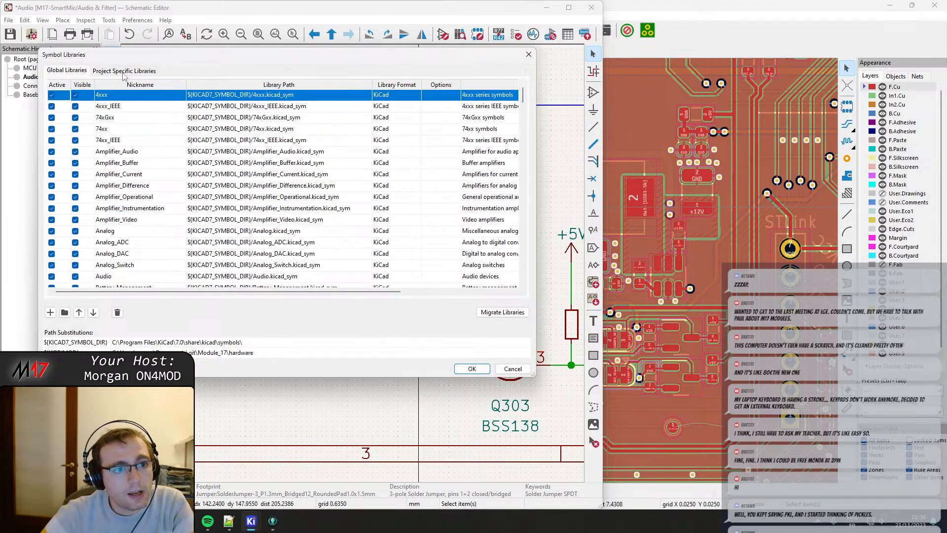
pyautogui.click(125, 72)
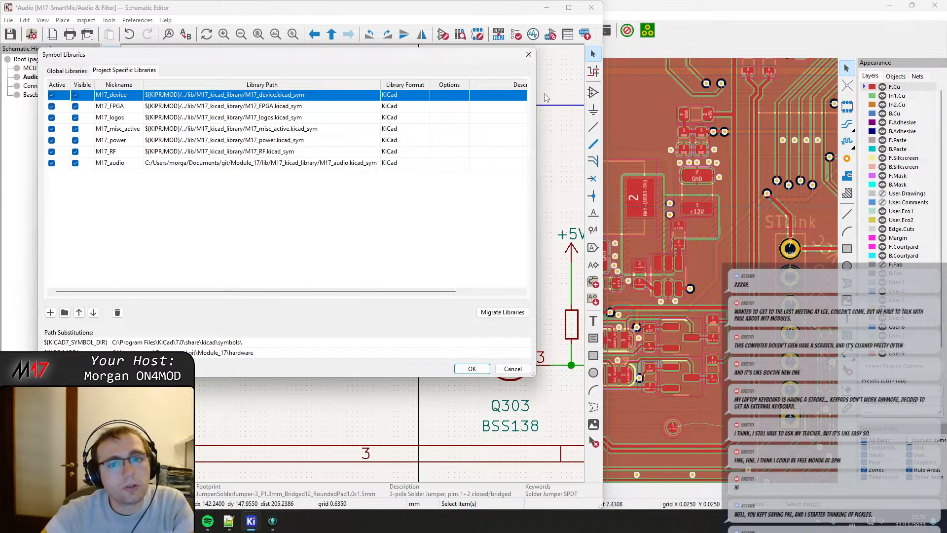
pyautogui.click(529, 55)
# In the PCB Editor, remove all pkl_ libraries from the project-specific footprint libraries, keeping only the M17 ones.
pyautogui.click(159, 16)
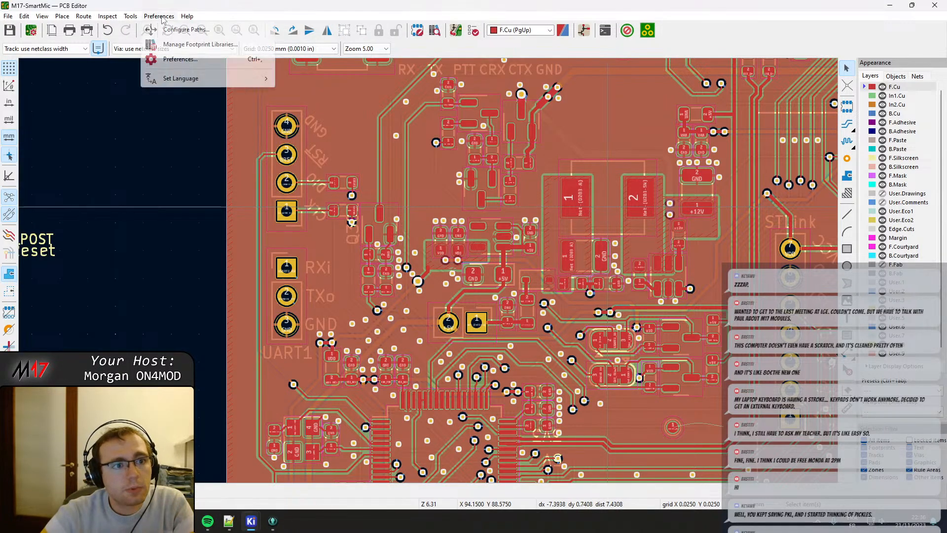
pyautogui.click(175, 49)
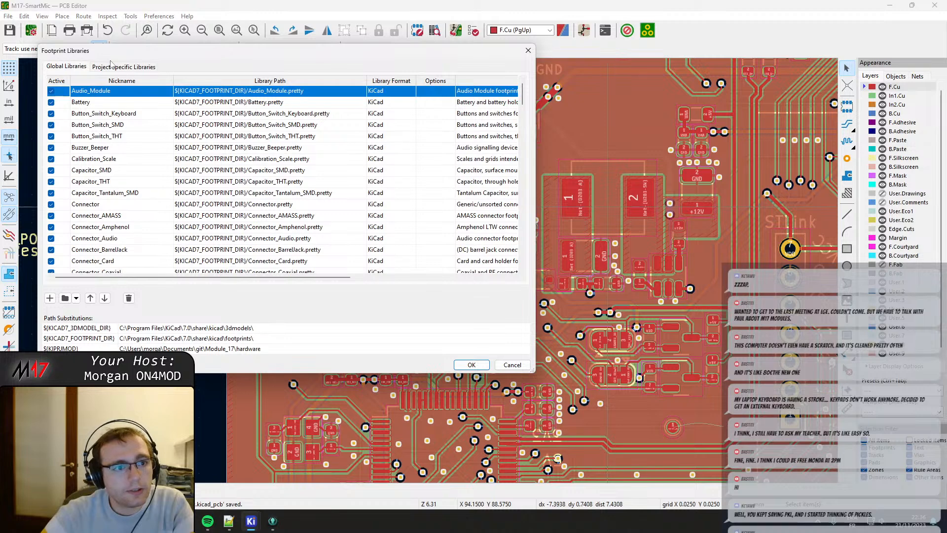
pyautogui.click(123, 67)
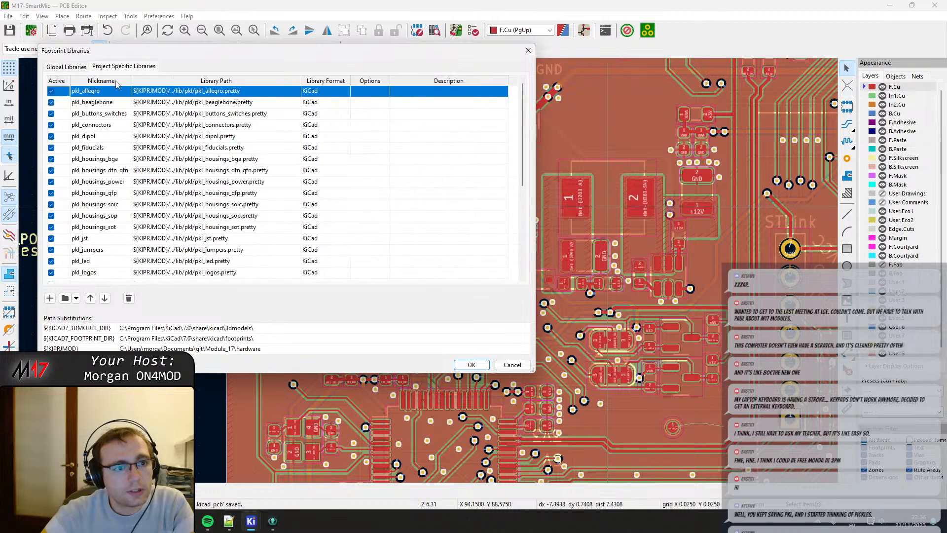
pyautogui.click(129, 299)
pyautogui.click(129, 299)
pyautogui.click(129, 298)
pyautogui.click(129, 299)
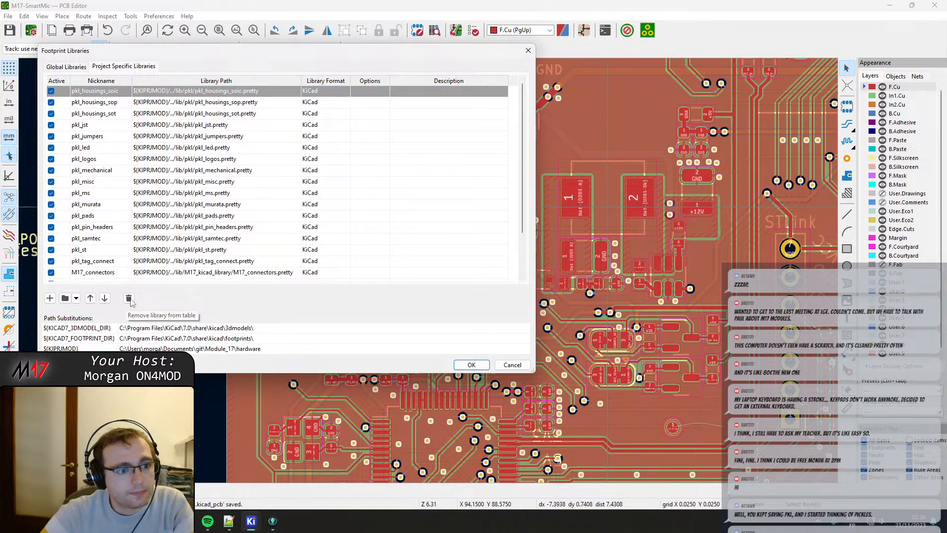
pyautogui.click(129, 298)
pyautogui.click(128, 299)
pyautogui.click(129, 299)
pyautogui.click(128, 298)
pyautogui.click(129, 298)
pyautogui.click(129, 299)
pyautogui.click(129, 298)
pyautogui.click(129, 299)
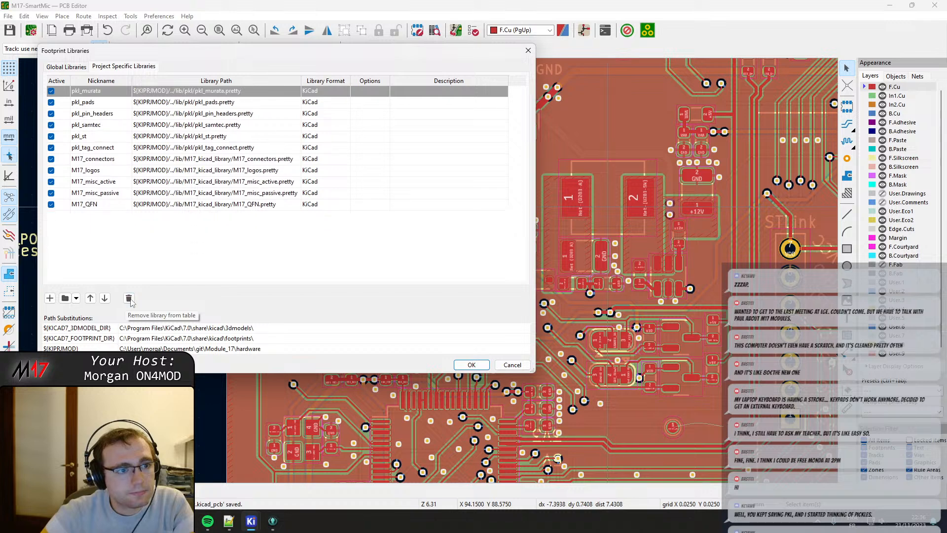
pyautogui.click(129, 298)
pyautogui.click(128, 298)
pyautogui.click(128, 299)
pyautogui.click(129, 299)
pyautogui.click(129, 299)
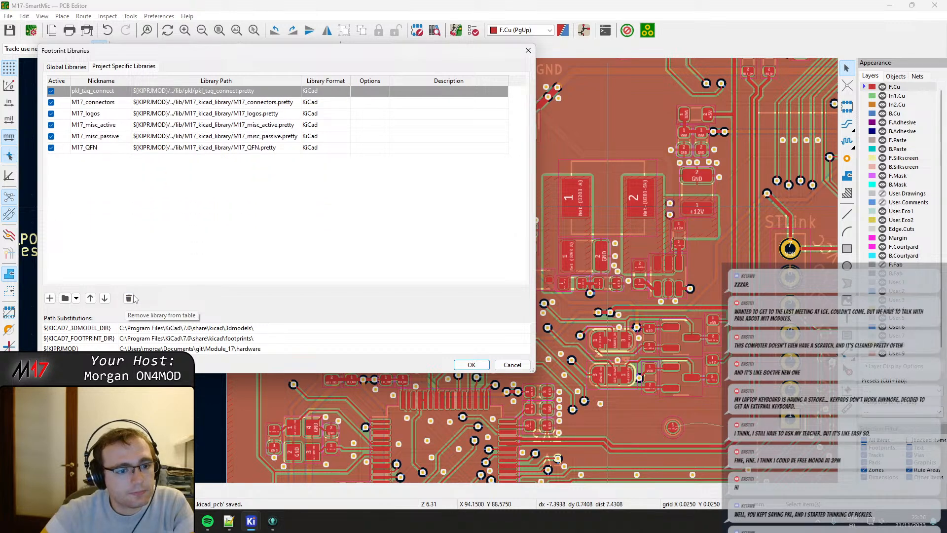
pyautogui.click(129, 298)
pyautogui.click(471, 365)
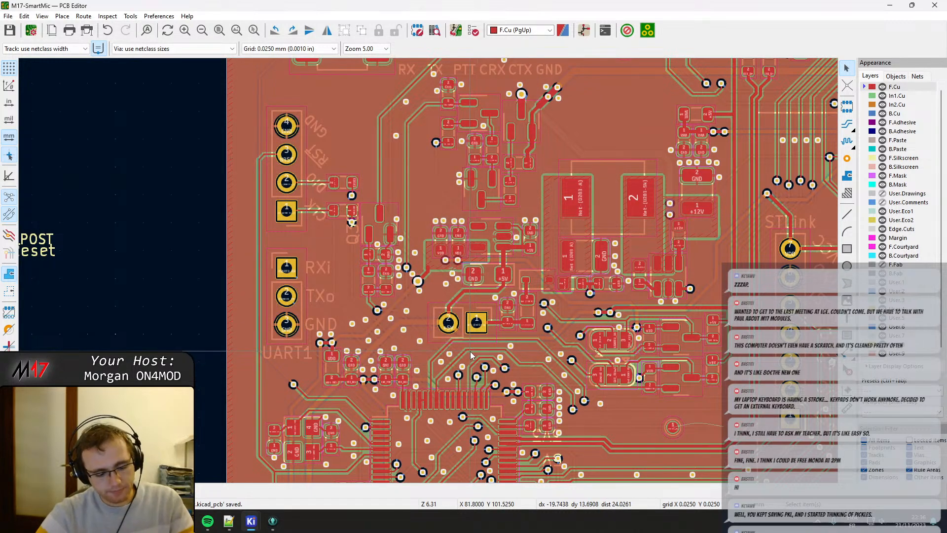
# Inspect the board routing around the microcontroller, the J407 connector, the speaker circuit and the power section.
pyautogui.moveTo(623, 334); pyautogui.dragTo(448, 156, button='middle')
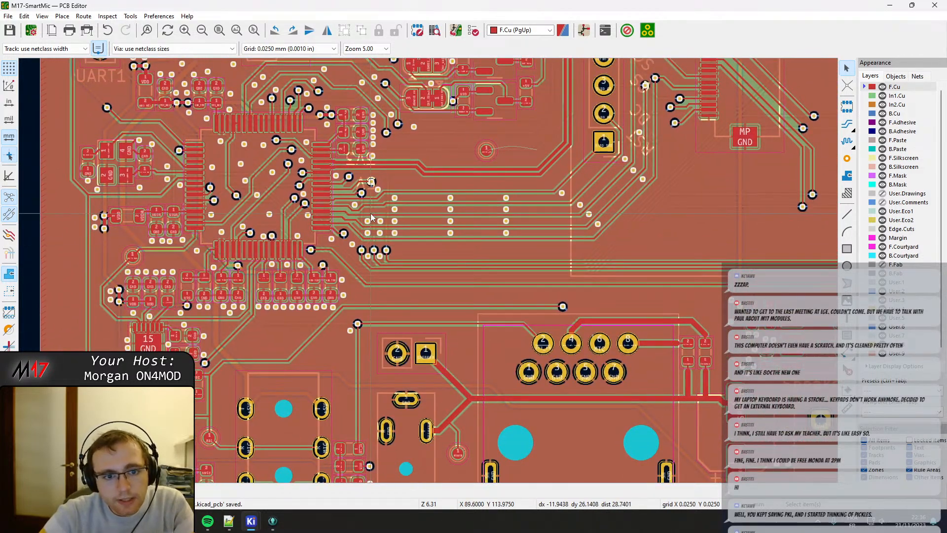
pyautogui.scroll(2, 429, 271)
pyautogui.scroll(-4, 428, 270)
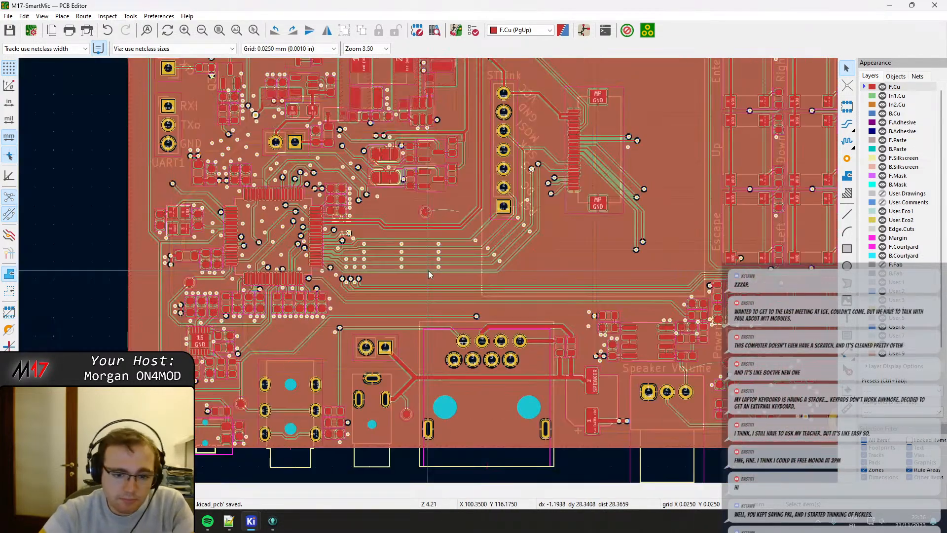
pyautogui.moveTo(512, 275); pyautogui.dragTo(177, 224, button='middle')
pyautogui.moveTo(357, 204); pyautogui.dragTo(402, 377, button='middle')
pyautogui.moveTo(295, 352); pyautogui.dragTo(436, 211, button='middle')
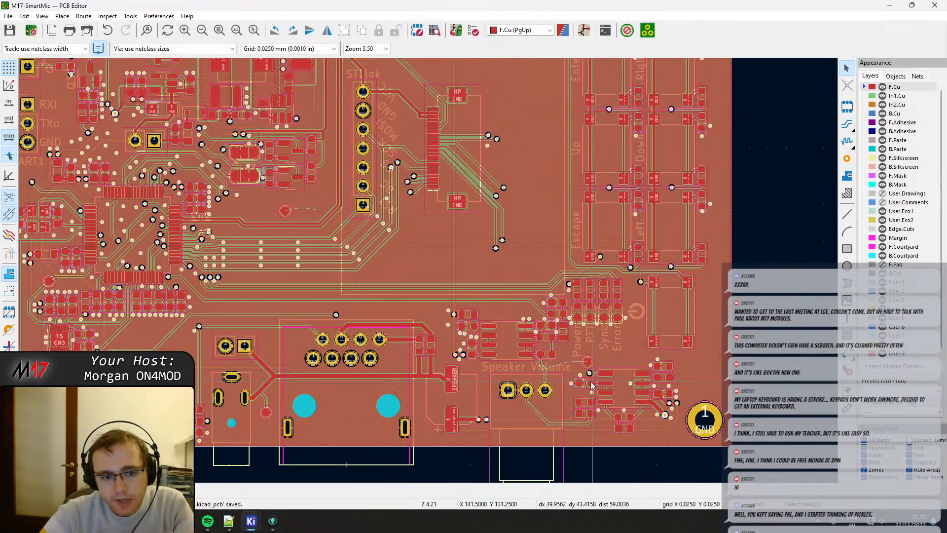
pyautogui.scroll(6, 428, 270)
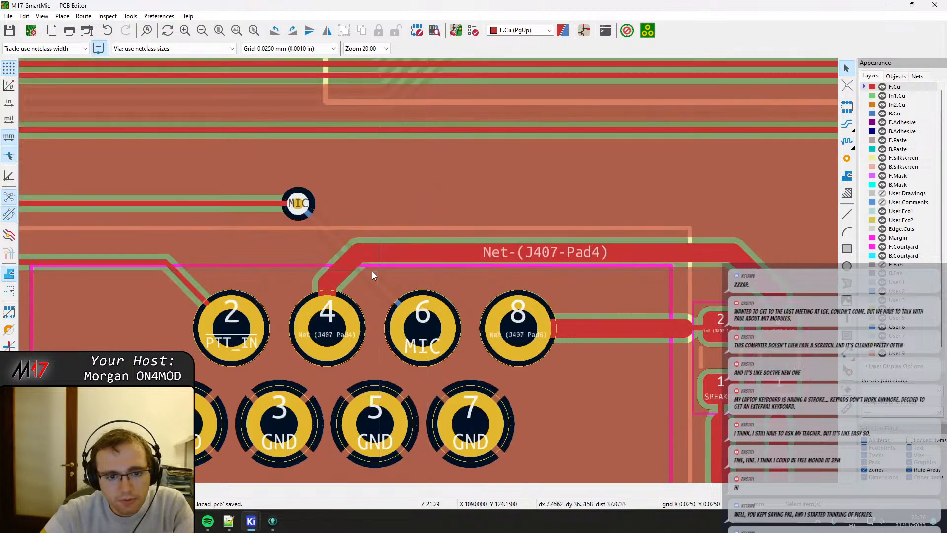
pyautogui.scroll(-2, 428, 271)
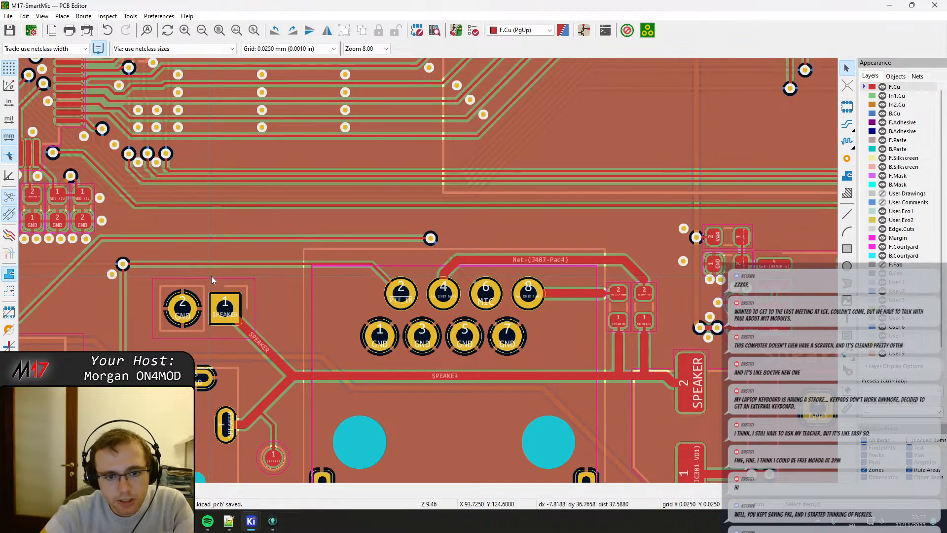
pyautogui.moveTo(242, 283); pyautogui.dragTo(511, 245, button='middle')
pyautogui.moveTo(301, 191)
pyautogui.mouseDown(button='middle')
pyautogui.moveTo(402, 191)
pyautogui.moveTo(490, 118)
pyautogui.moveTo(508, 432)
pyautogui.mouseUp(button='middle')
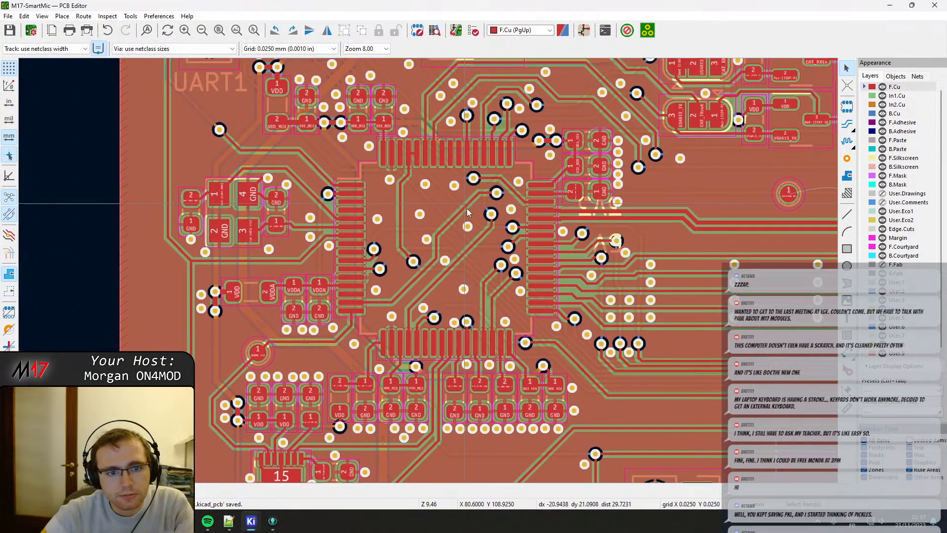
pyautogui.moveTo(457, 195); pyautogui.dragTo(457, 305, button='middle')
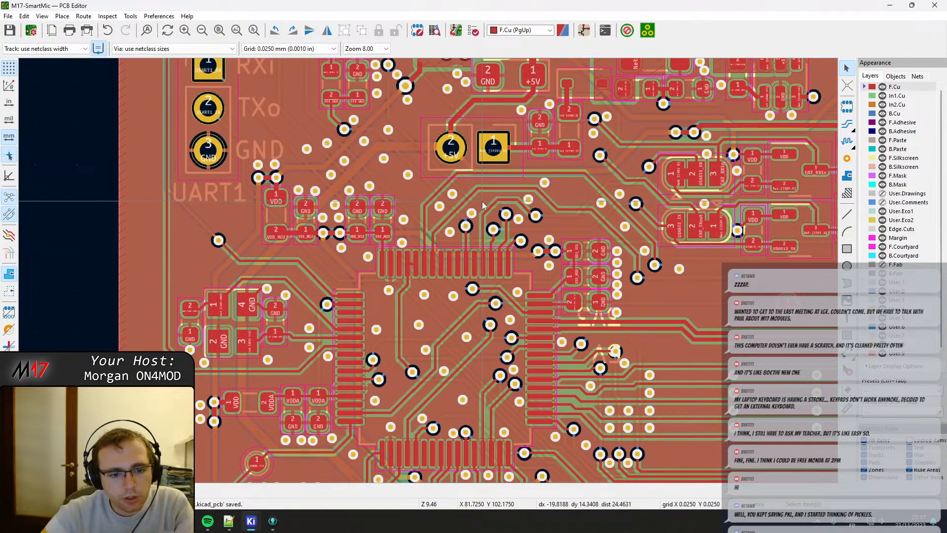
pyautogui.moveTo(496, 193); pyautogui.dragTo(434, 336, button='middle')
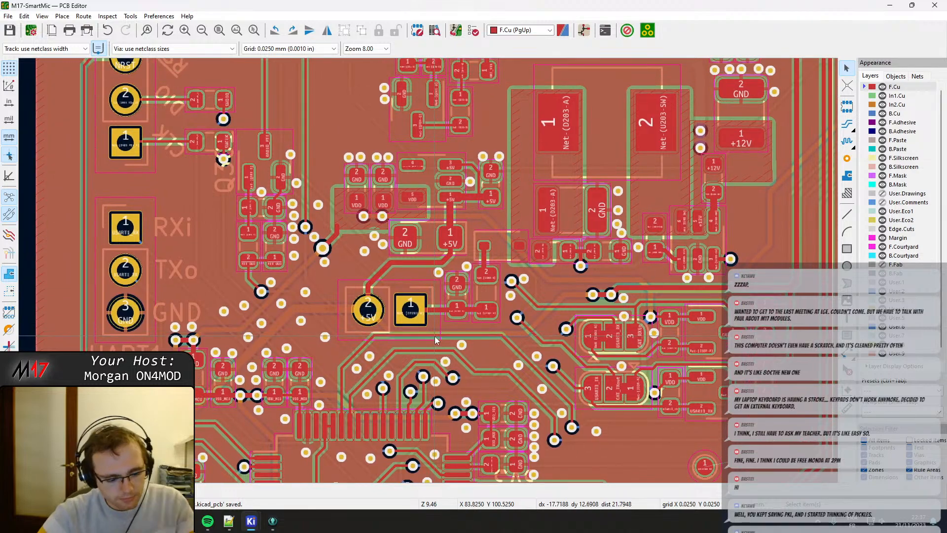
# Inspect the board in the 3D Viewer, focusing on the two solder jumpers and the upper connectors, and close the viewer.
pyautogui.hotkey('alt', '3')
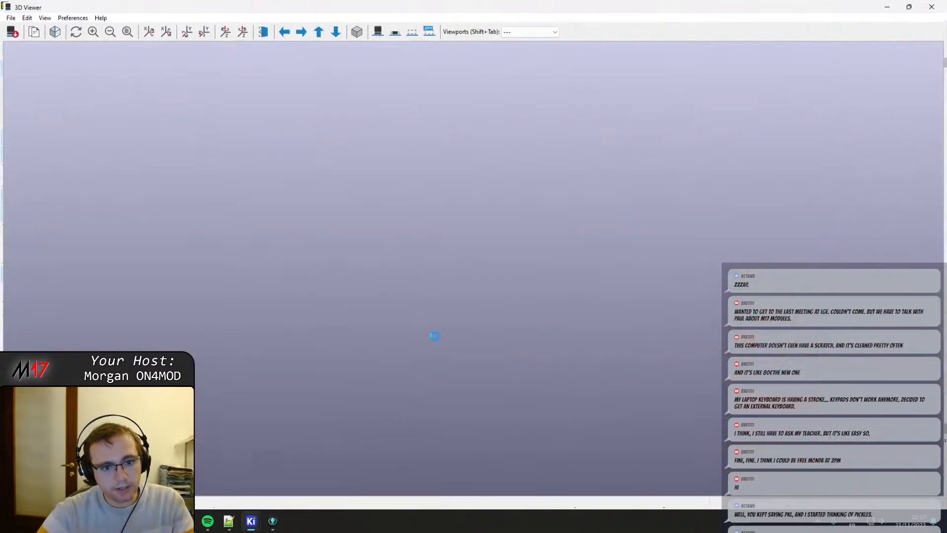
pyautogui.scroll(2, 429, 288)
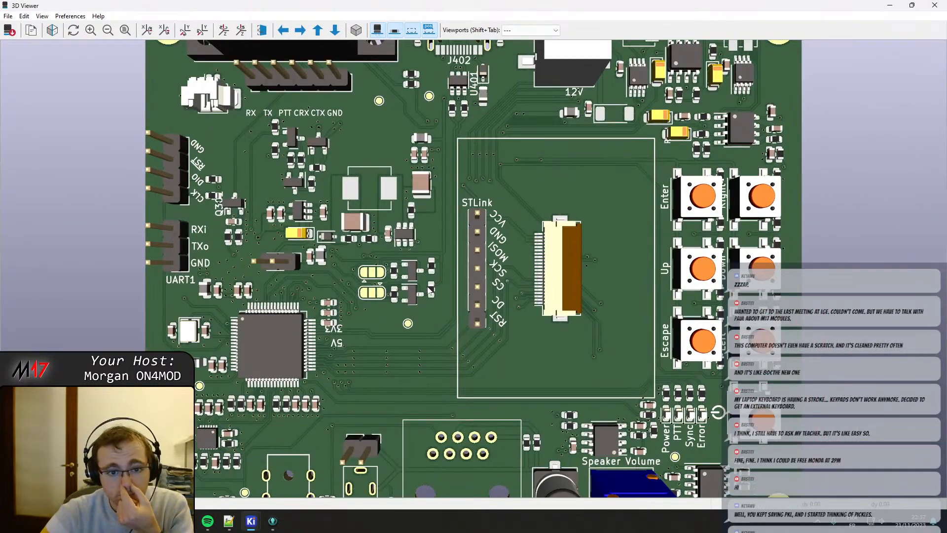
pyautogui.moveTo(439, 215); pyautogui.dragTo(486, 192, button='middle')
pyautogui.scroll(2, 486, 193)
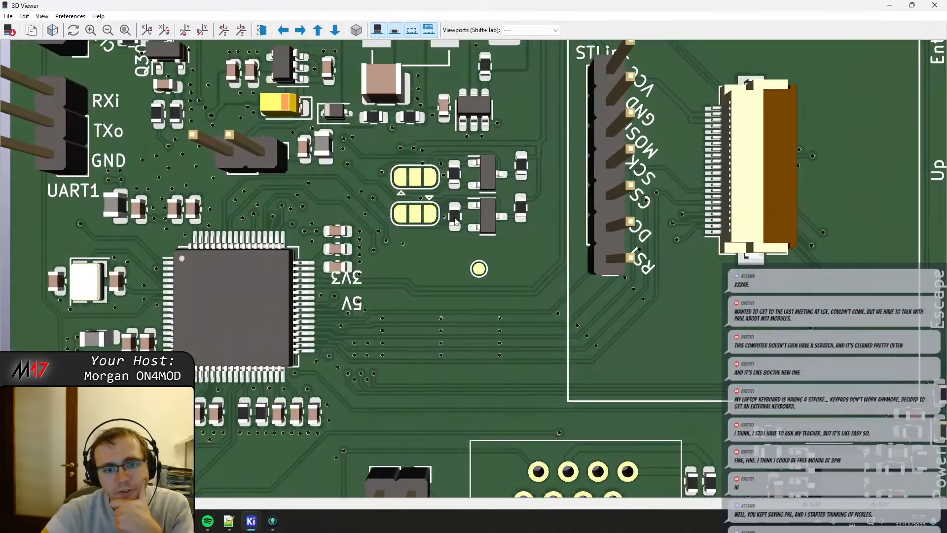
pyautogui.scroll(3, 433, 269)
pyautogui.scroll(-1, 433, 269)
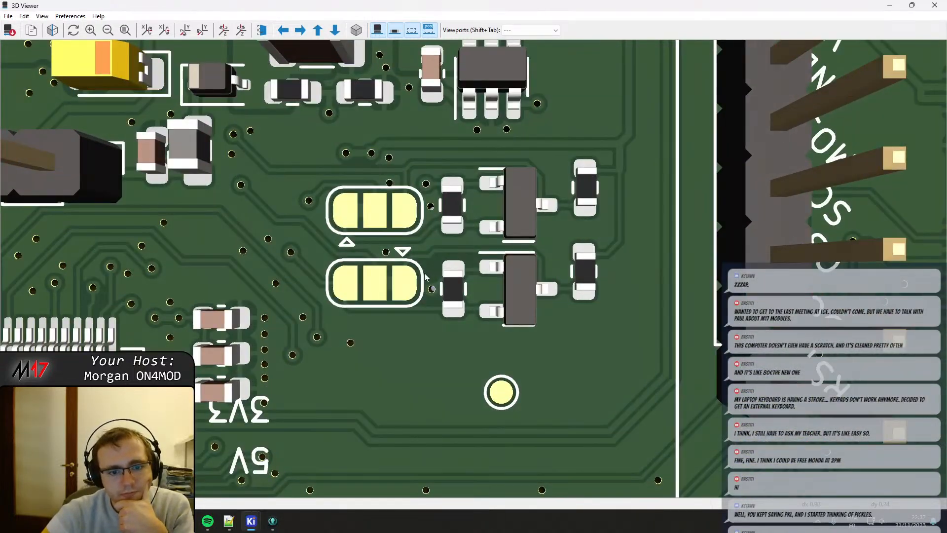
pyautogui.scroll(-4, 468, 265)
pyautogui.moveTo(688, 218); pyautogui.dragTo(570, 367, button='middle')
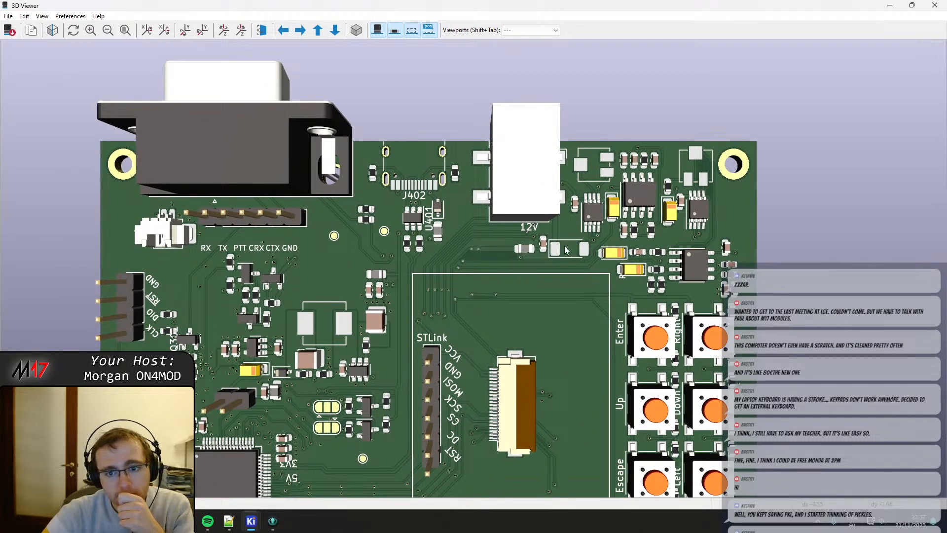
pyautogui.click(935, 5)
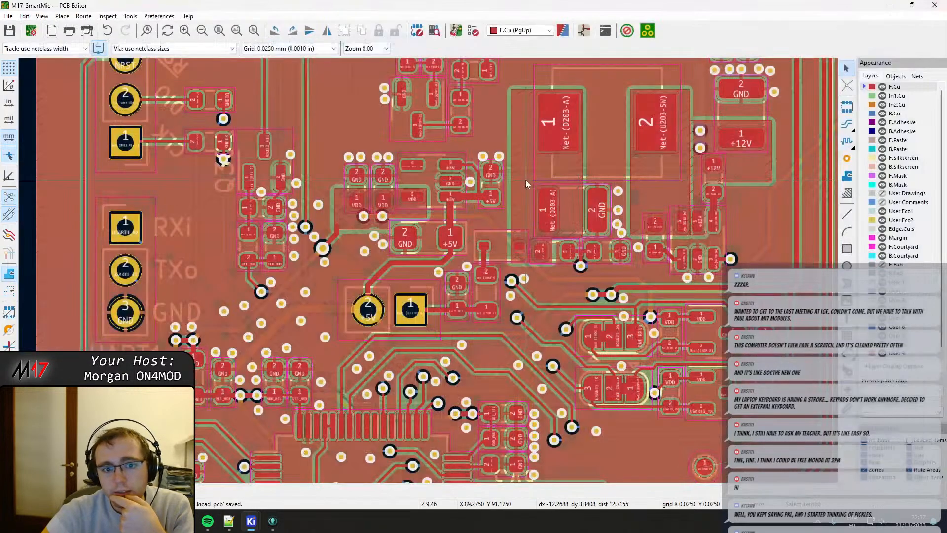
# Check the footprint properties, library update options and assigned 3D model of diode D201 on the LINE supply, leaving them unmodified.
pyautogui.scroll(5, 623, 199)
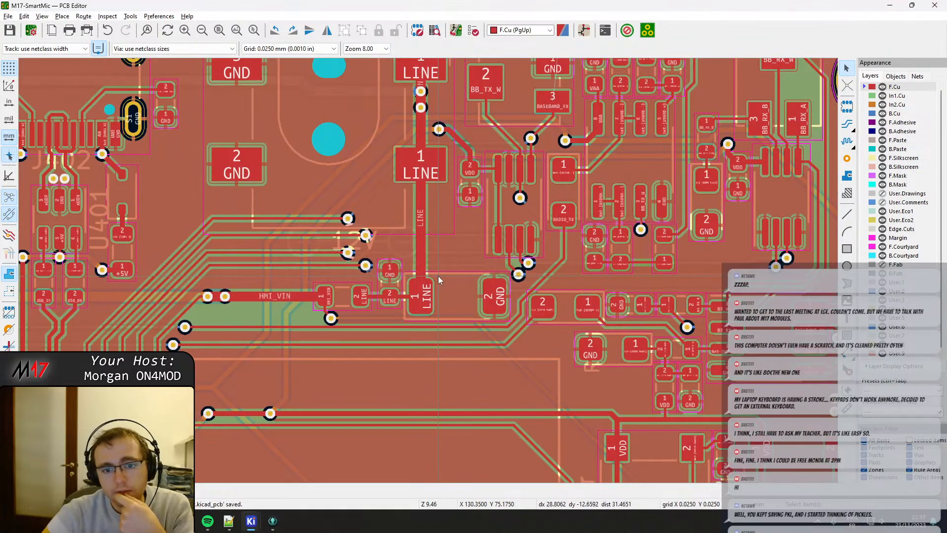
pyautogui.click(440, 294)
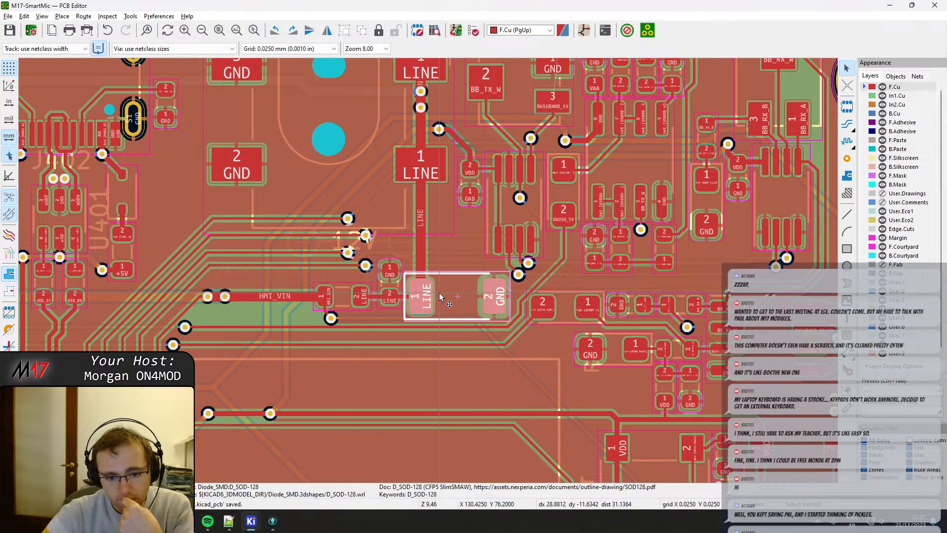
pyautogui.doubleClick(423, 316)
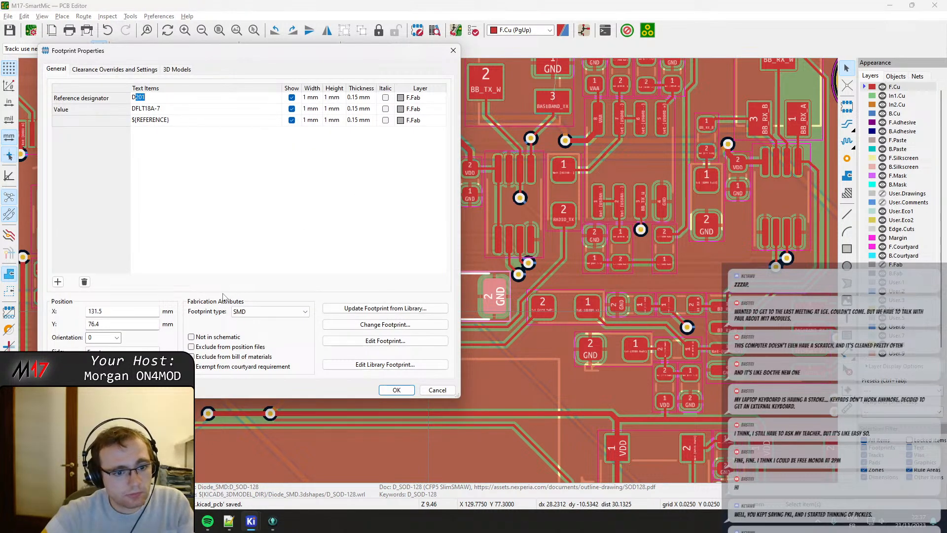
pyautogui.click(386, 309)
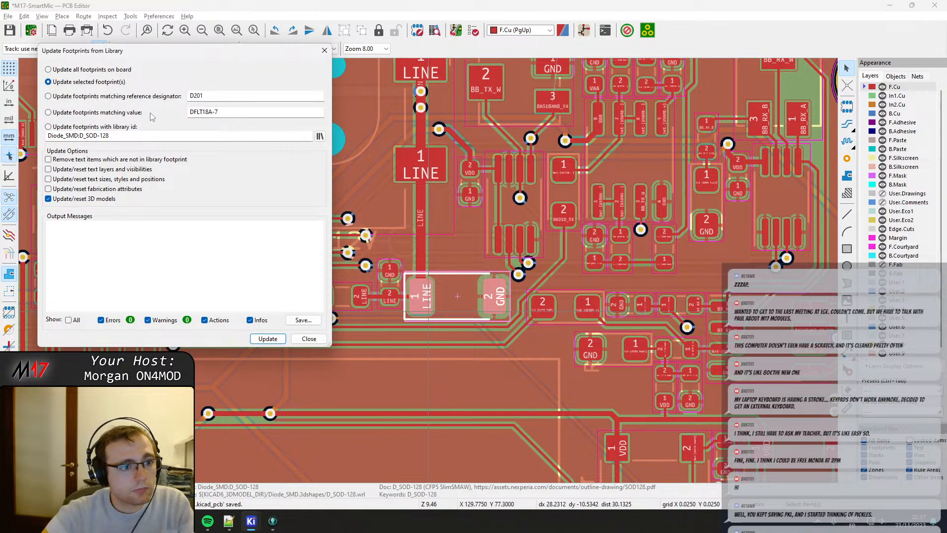
pyautogui.press('Escape')
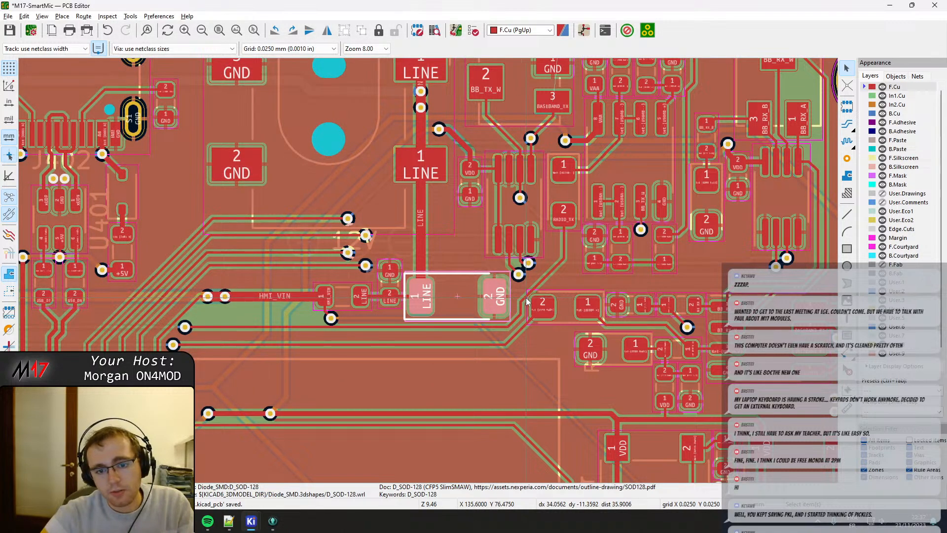
pyautogui.doubleClick(465, 299)
pyautogui.click(174, 72)
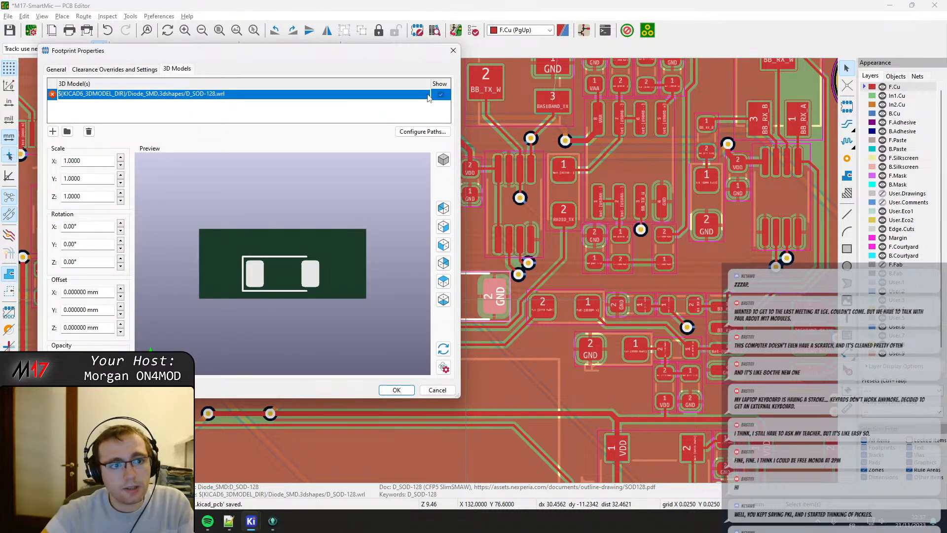
pyautogui.press('Escape')
pyautogui.press('Escape')
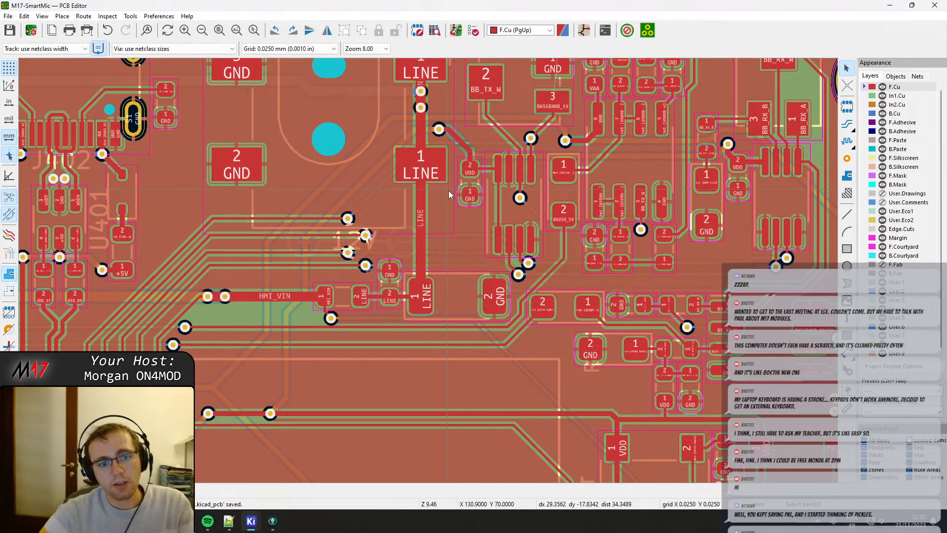
# Inspect the board in the 3D Viewer at an angle, looking over the push buttons, volume knob and connectors.
pyautogui.scroll(-2, 469, 217)
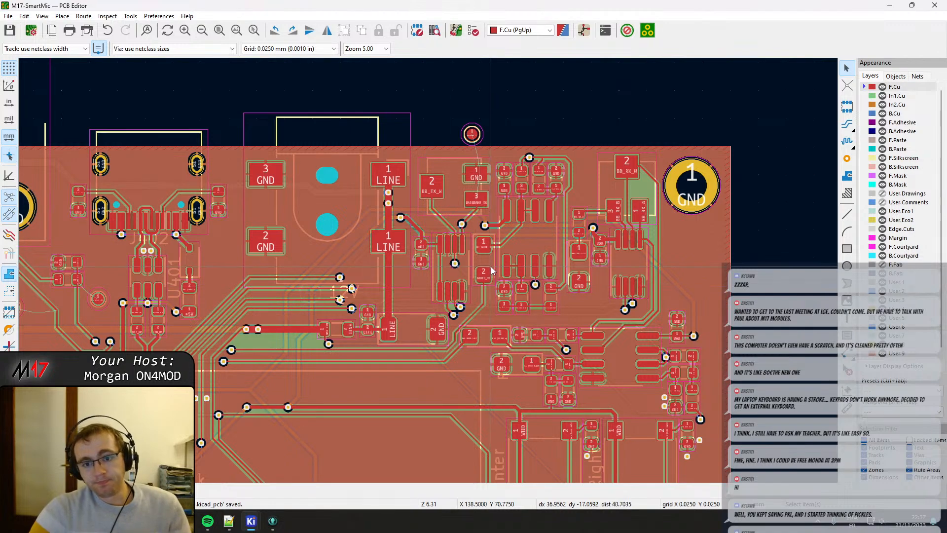
pyautogui.hotkey('alt', '3')
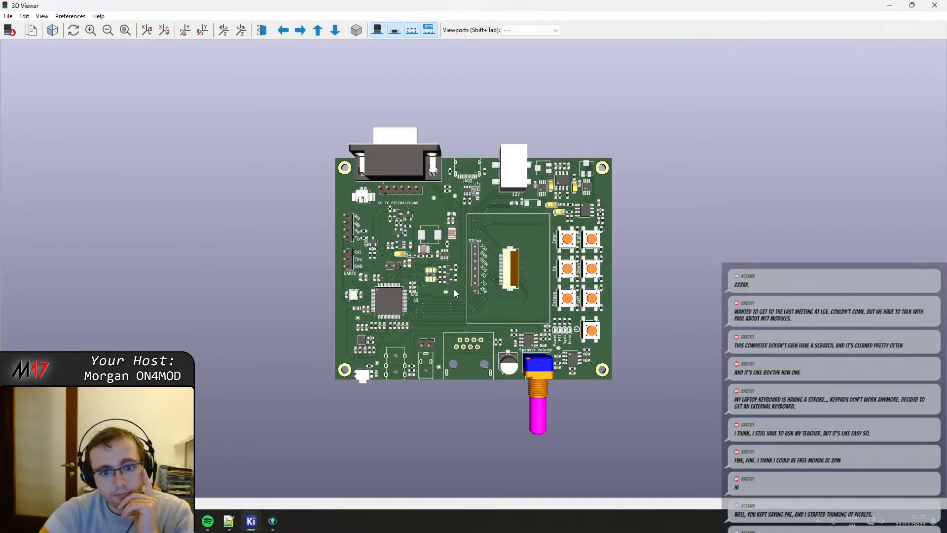
pyautogui.moveTo(549, 220); pyautogui.dragTo(419, 375)
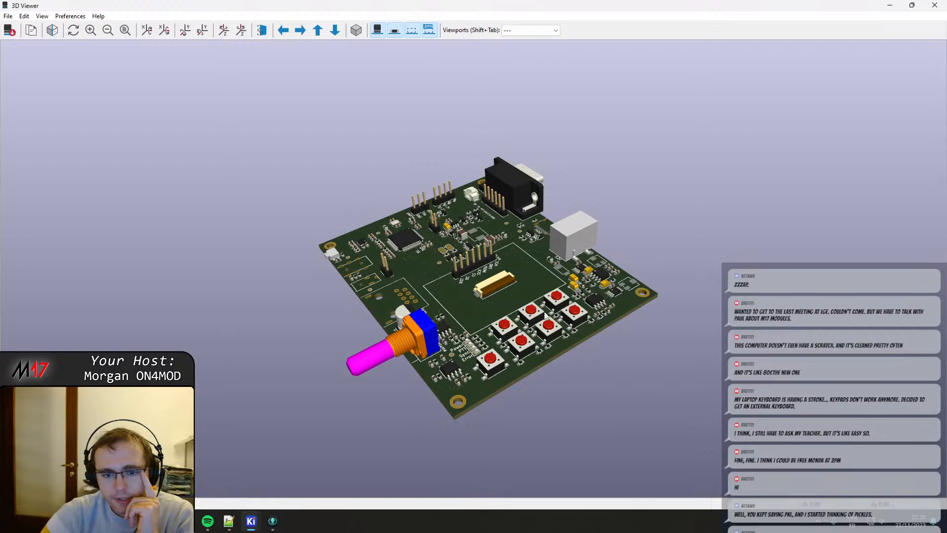
pyautogui.moveTo(508, 368); pyautogui.dragTo(439, 392)
pyautogui.scroll(2, 439, 393)
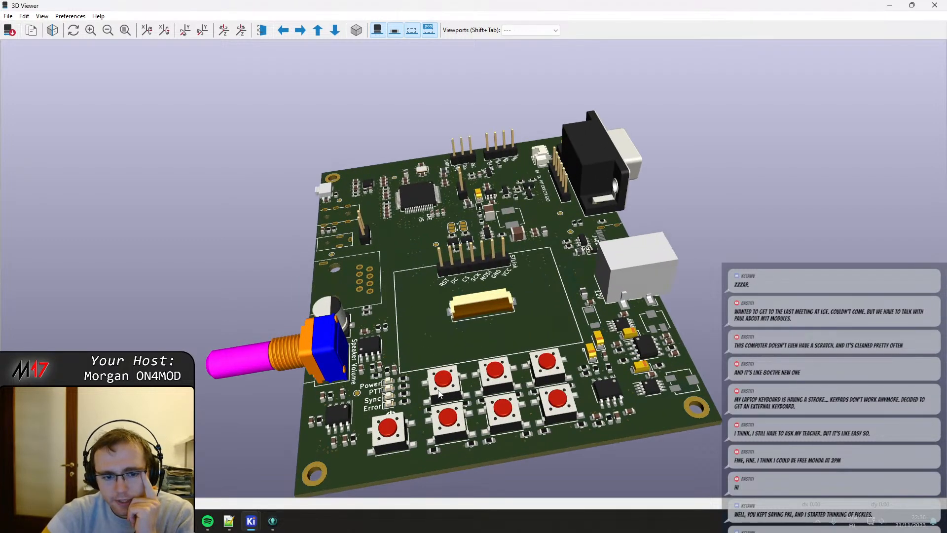
pyautogui.moveTo(417, 336); pyautogui.dragTo(460, 391)
pyautogui.moveTo(434, 360); pyautogui.dragTo(421, 301, button='middle')
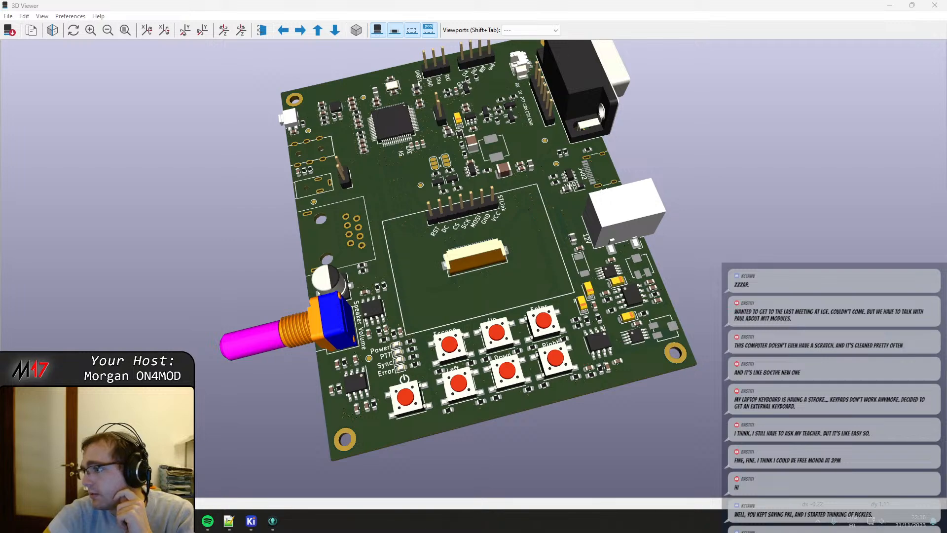
# Tile the 3D Viewer beside the browser window showing the earlier board render.
pyautogui.moveTo(946, 205); pyautogui.dragTo(0, 212)
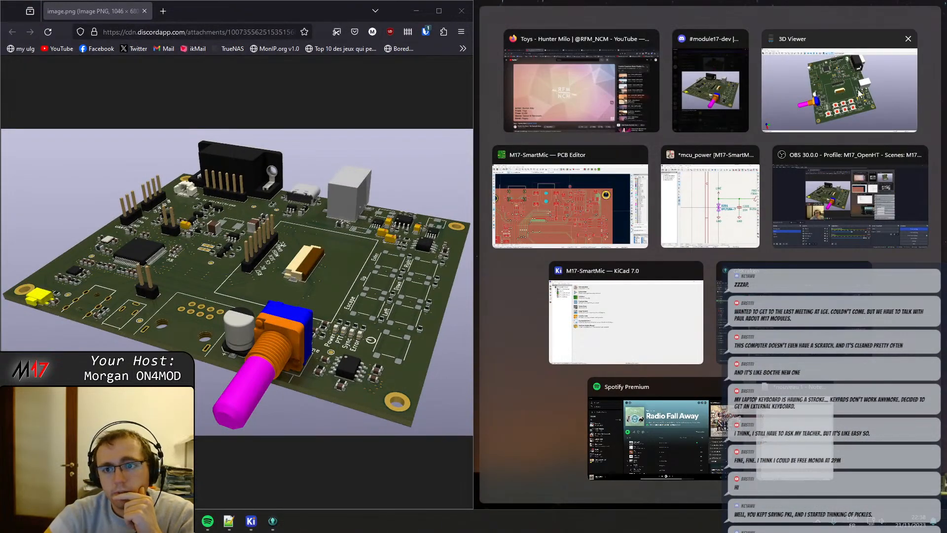
pyautogui.click(774, 60)
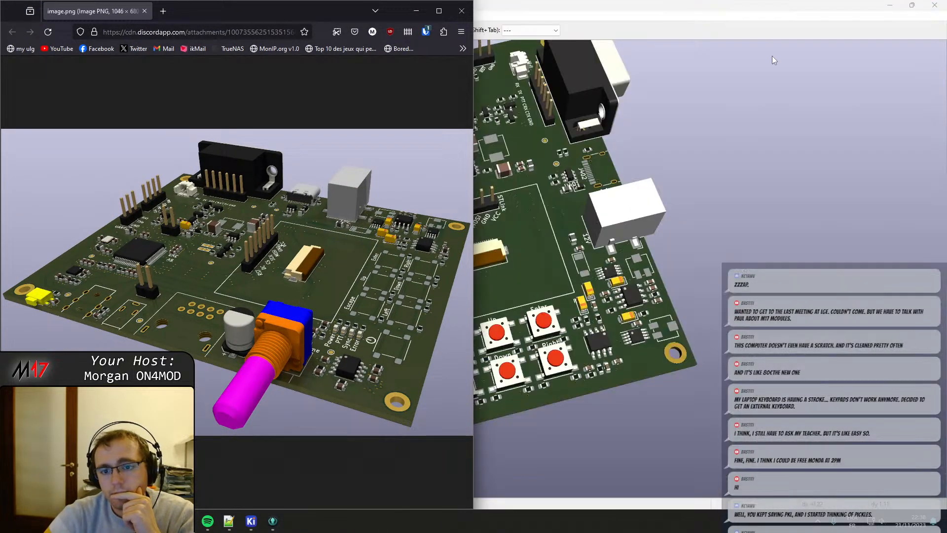
pyautogui.moveTo(651, 4); pyautogui.dragTo(946, 199)
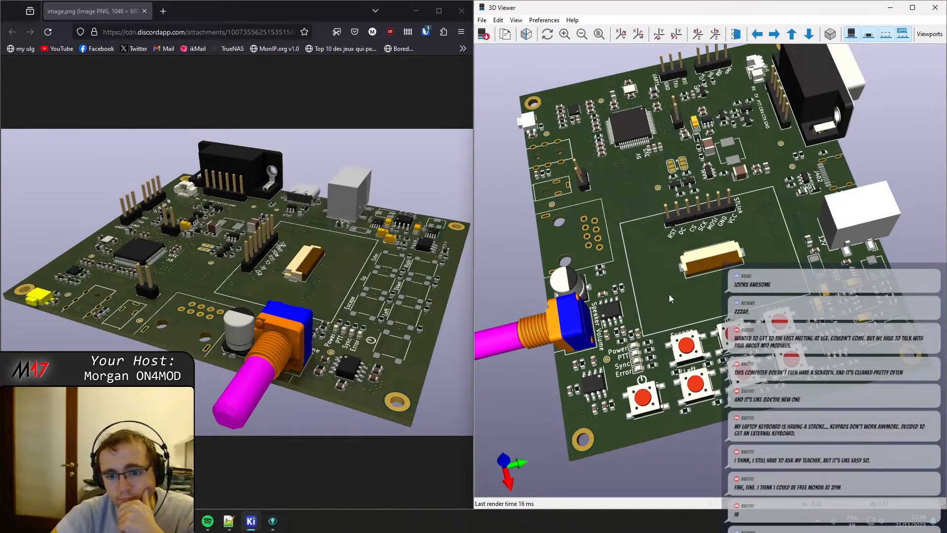
# Compare the current 3D board with the earlier render from several angles, and close both the viewer and the image window.
pyautogui.moveTo(669, 298); pyautogui.dragTo(671, 273)
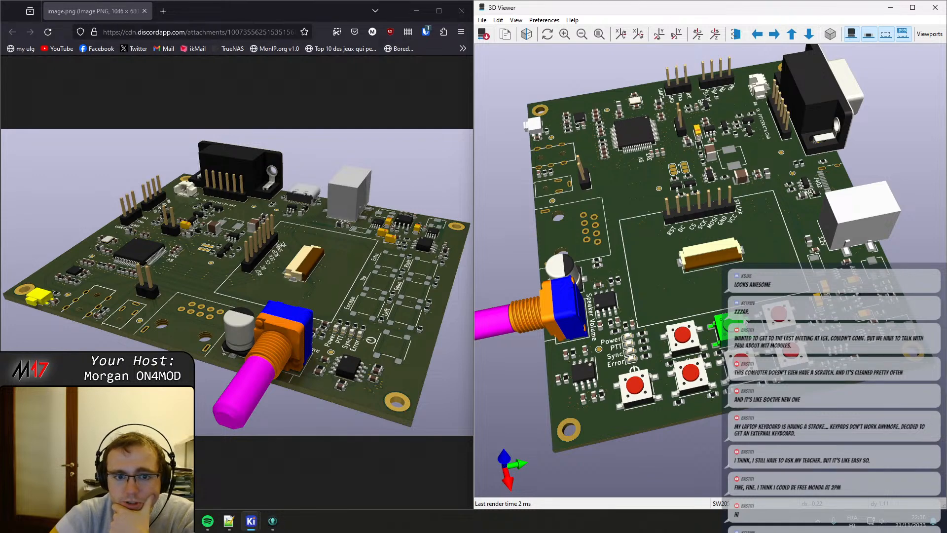
pyautogui.click(310, 272)
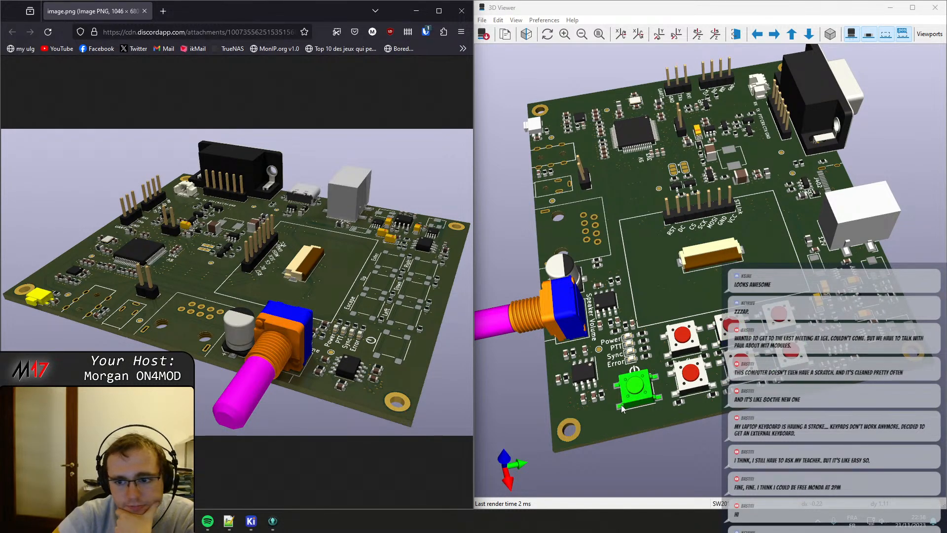
pyautogui.moveTo(634, 422); pyautogui.dragTo(625, 379)
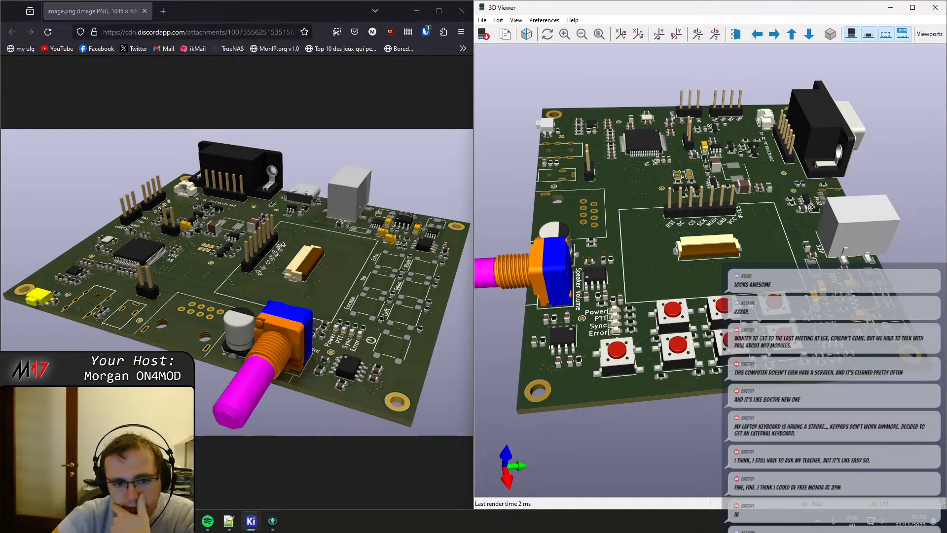
pyautogui.moveTo(626, 379); pyautogui.dragTo(613, 400)
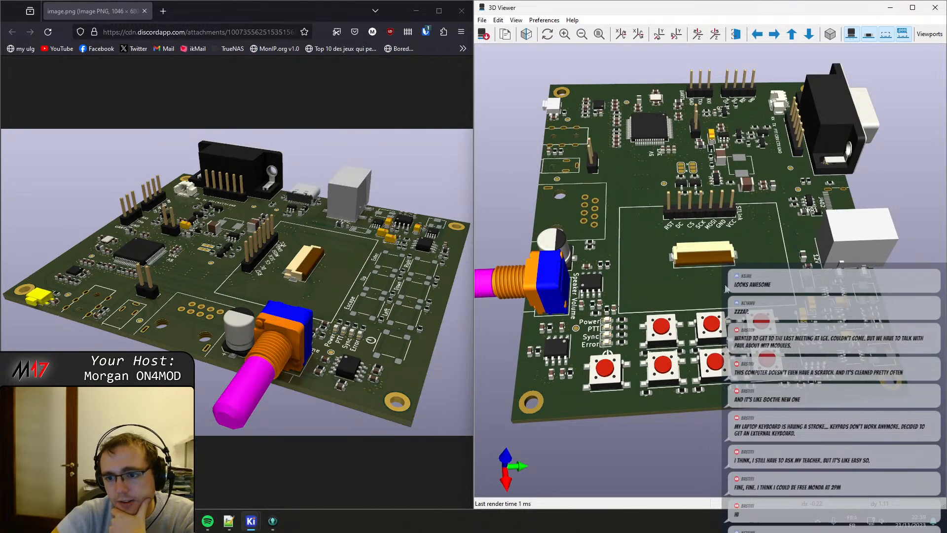
pyautogui.moveTo(717, 272); pyautogui.dragTo(709, 217)
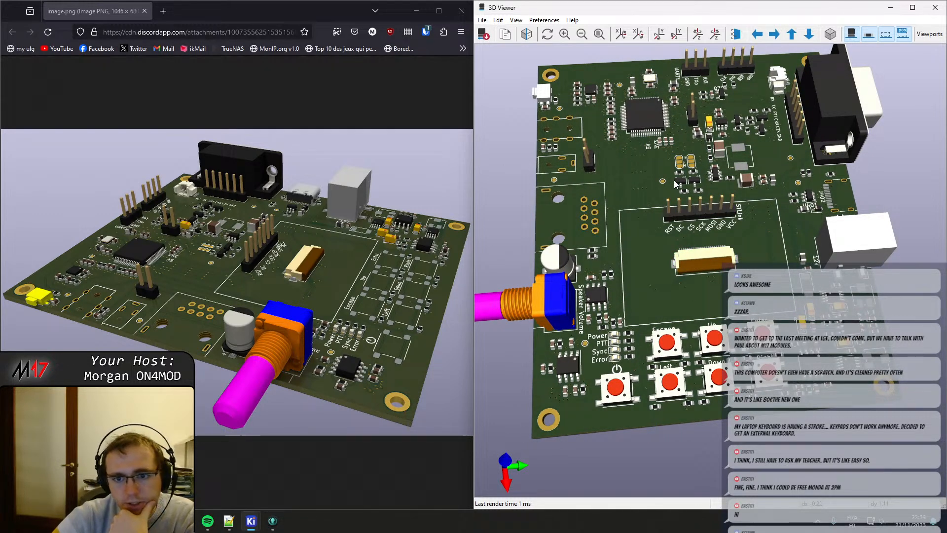
pyautogui.moveTo(676, 184); pyautogui.dragTo(684, 154)
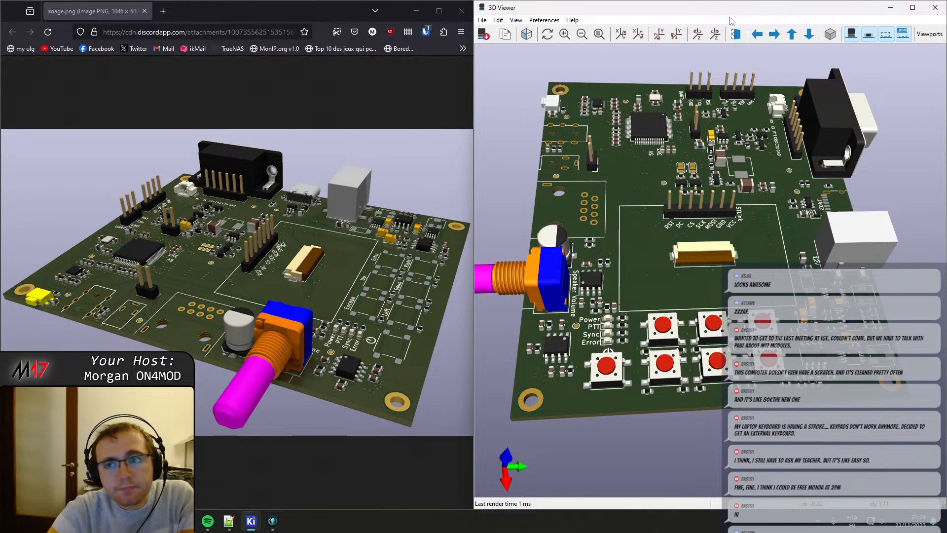
pyautogui.click(935, 7)
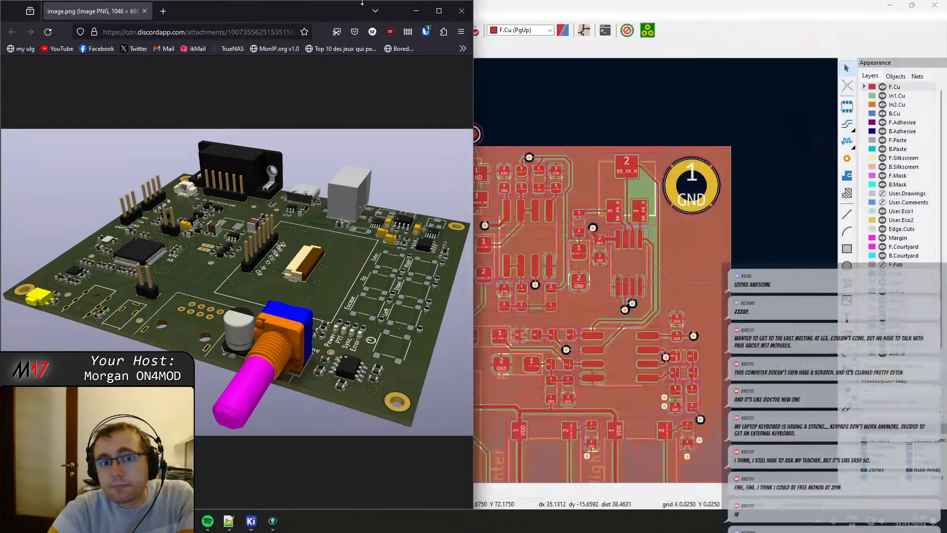
pyautogui.click(462, 10)
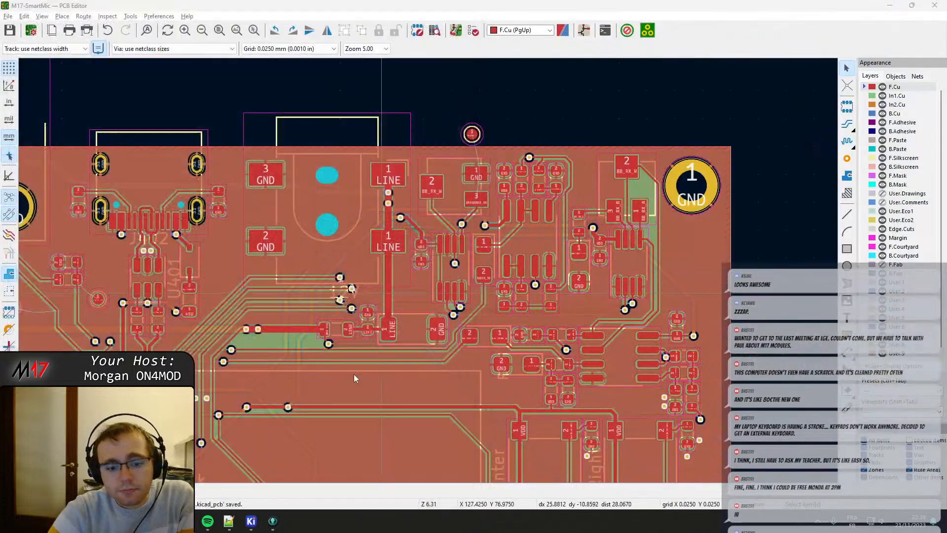
# Switch to GitKraken and stage Audio.kicad_sch, M17-SmartMic.kicad_pcb and mcu_power.kicad_sch from the uncommitted changes of Module_17.
pyautogui.click(273, 521)
pyautogui.click(334, 80)
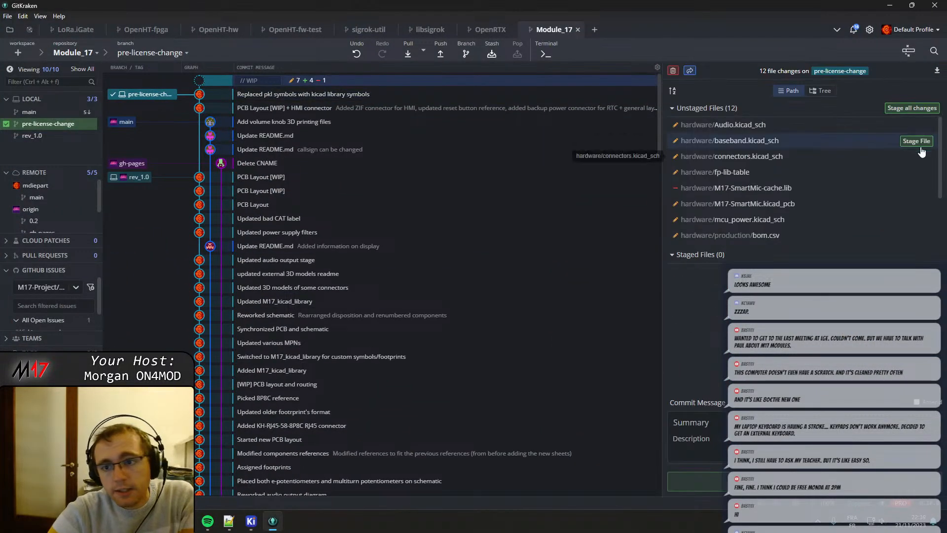
pyautogui.click(844, 125)
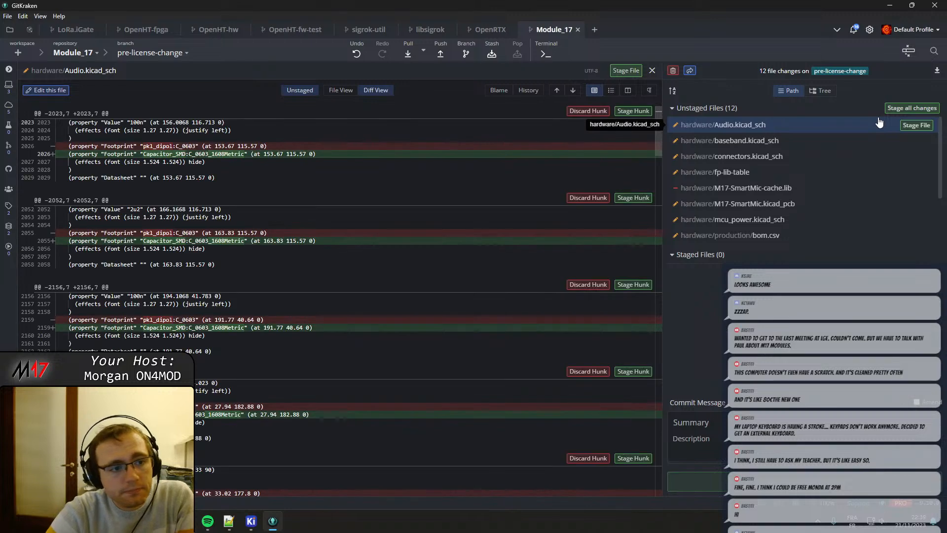
pyautogui.click(916, 125)
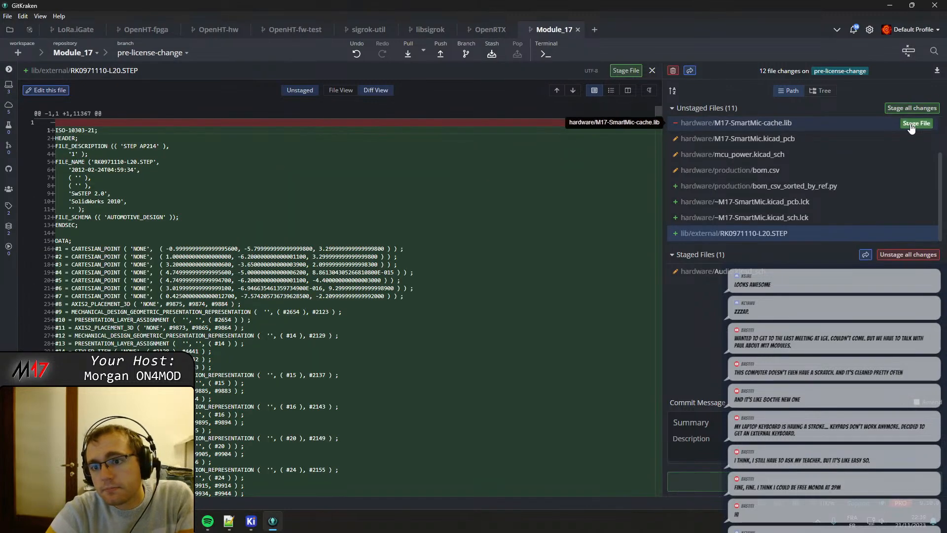
pyautogui.click(831, 140)
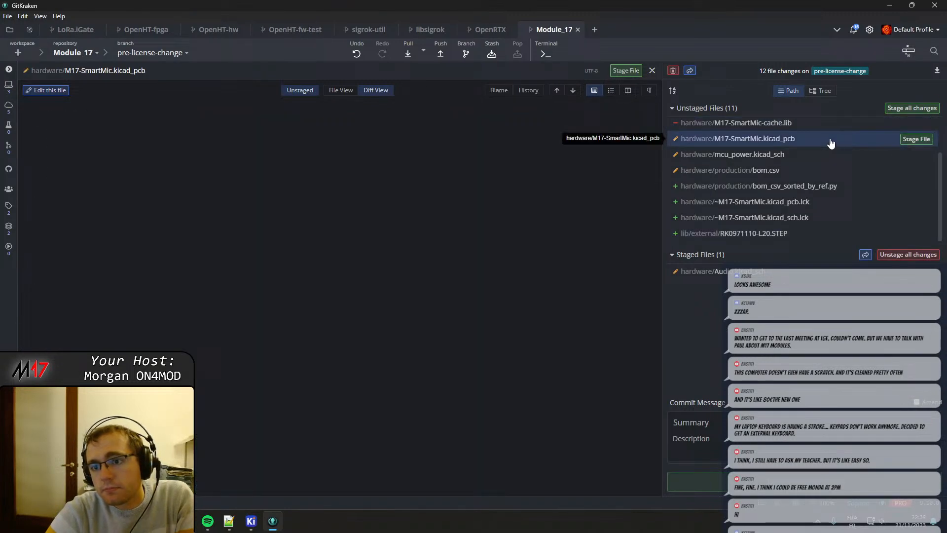
pyautogui.click(914, 141)
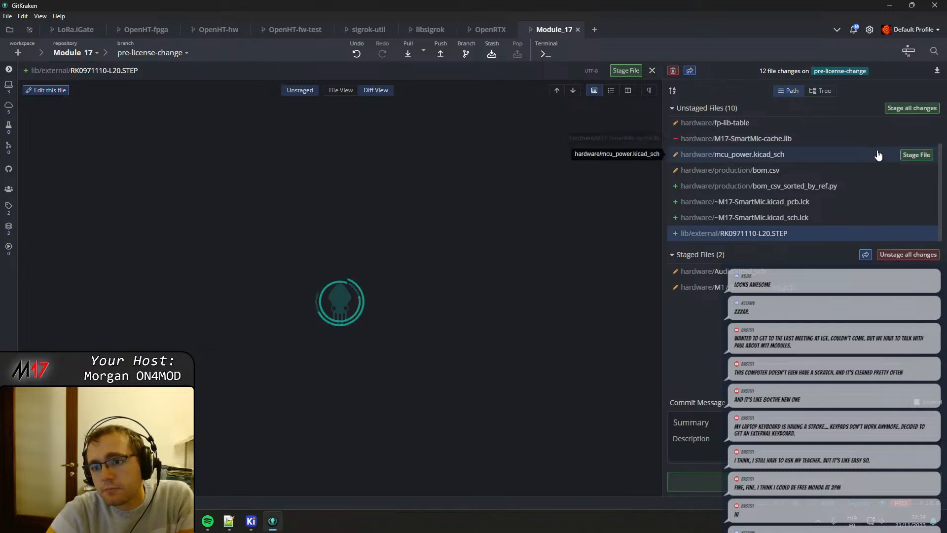
pyautogui.click(910, 156)
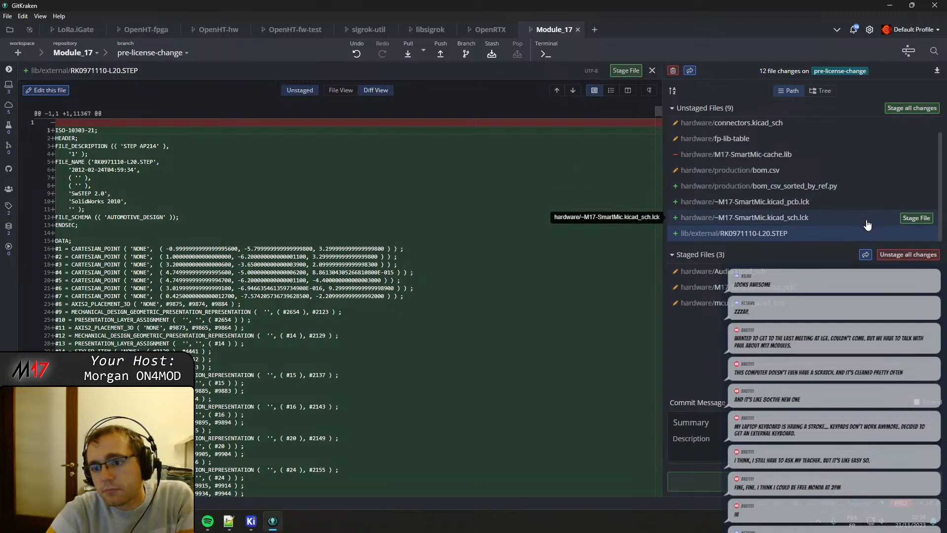
# Stage baseband.kicad_sch and connectors.kicad_sch, then review the fp-lib-table diff and stage that file too.
pyautogui.scroll(1, 849, 222)
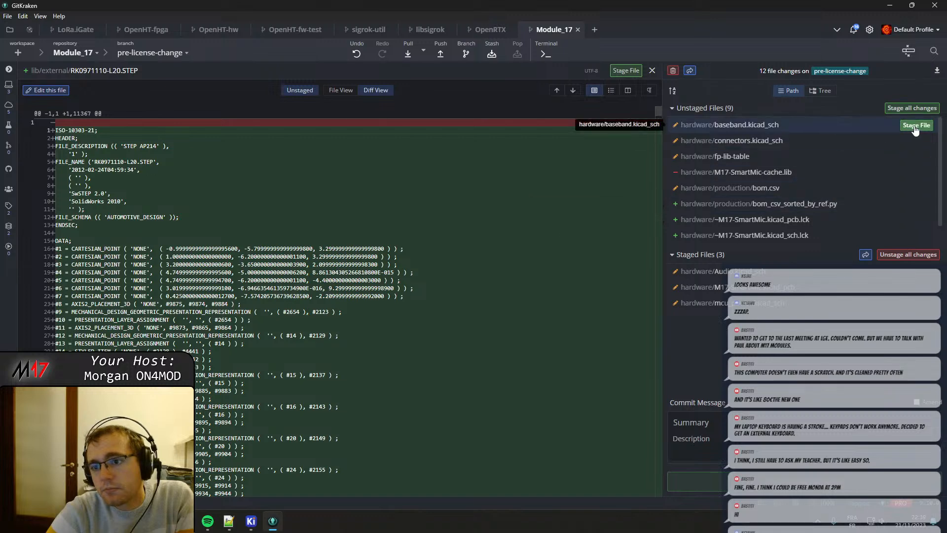
pyautogui.click(908, 127)
pyautogui.click(908, 126)
pyautogui.click(836, 129)
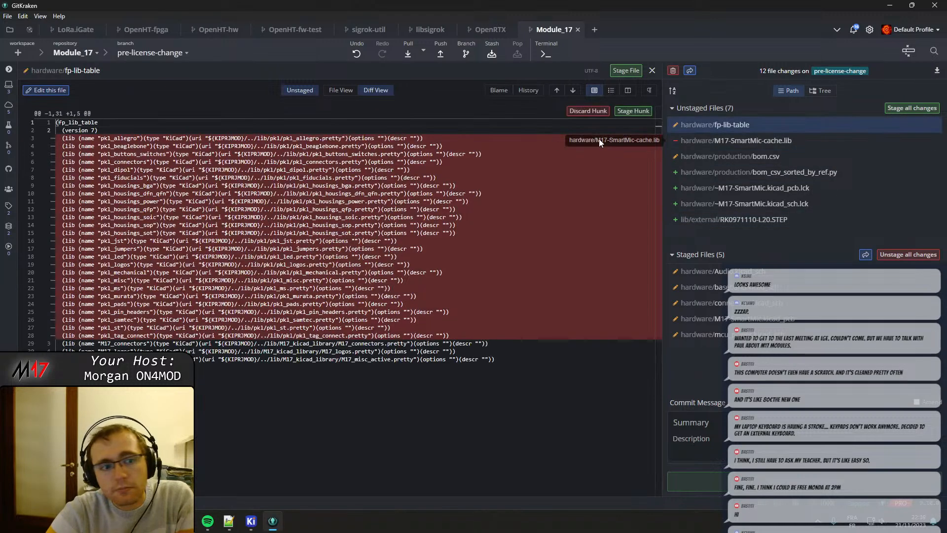
pyautogui.press('Escape')
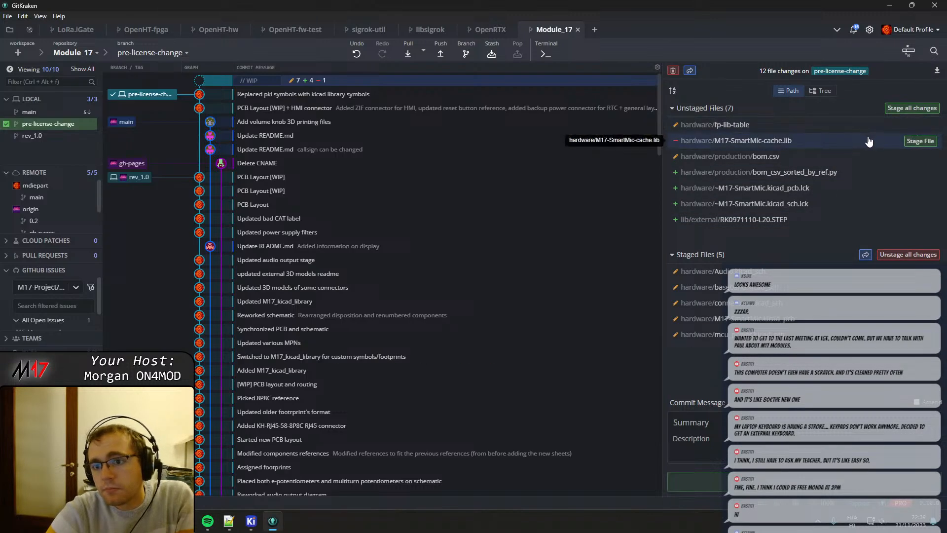
pyautogui.click(920, 126)
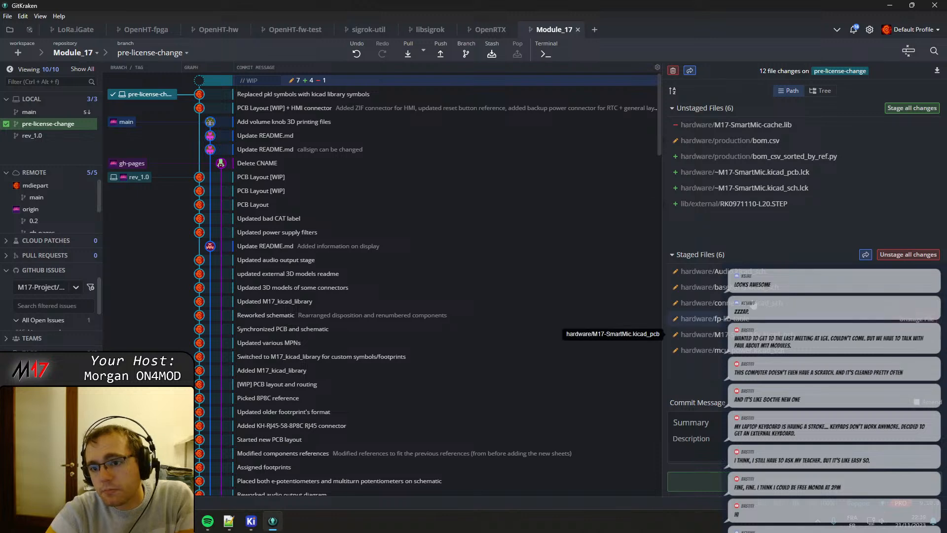
# Commit the six staged files with the summary "Replaced pkl footprints with kicad standard library footprints".
pyautogui.click(695, 424)
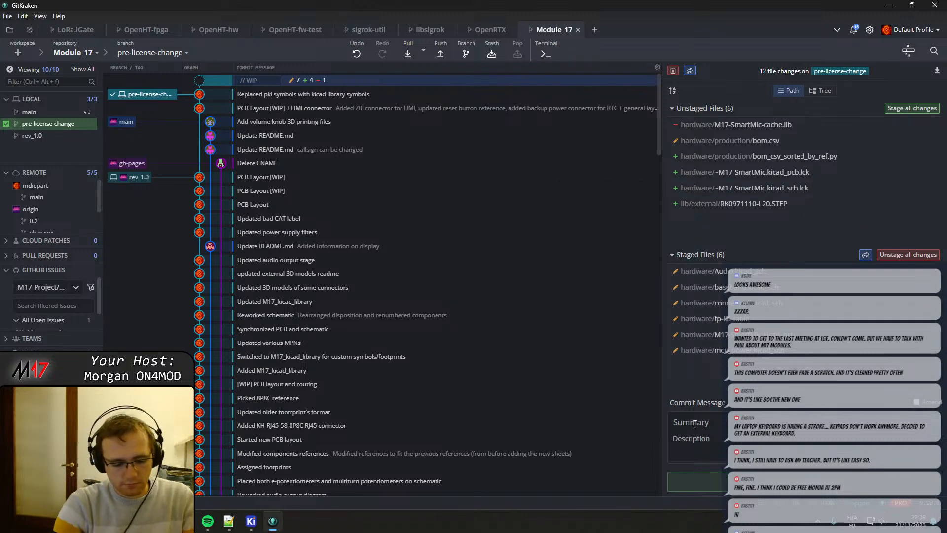
pyautogui.write('Replaced pkl foot')
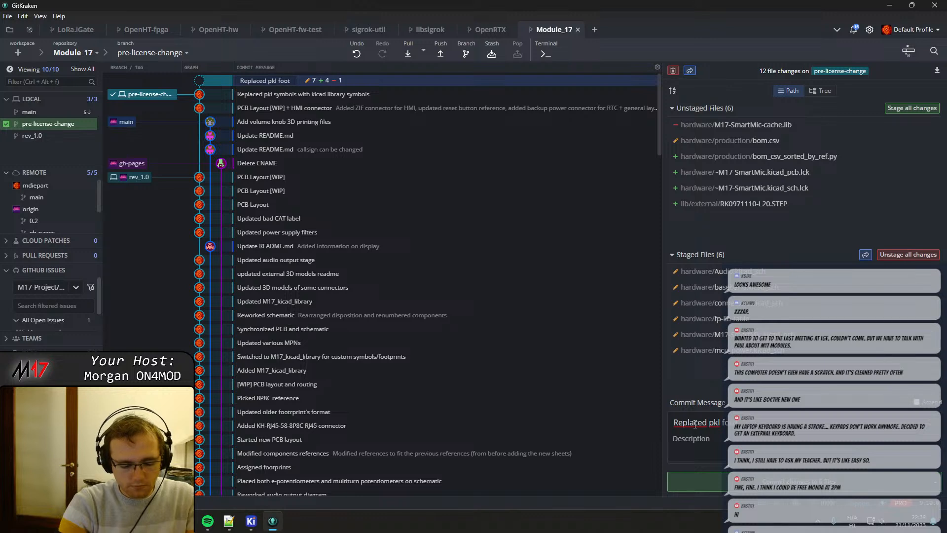
pyautogui.write('prints with')
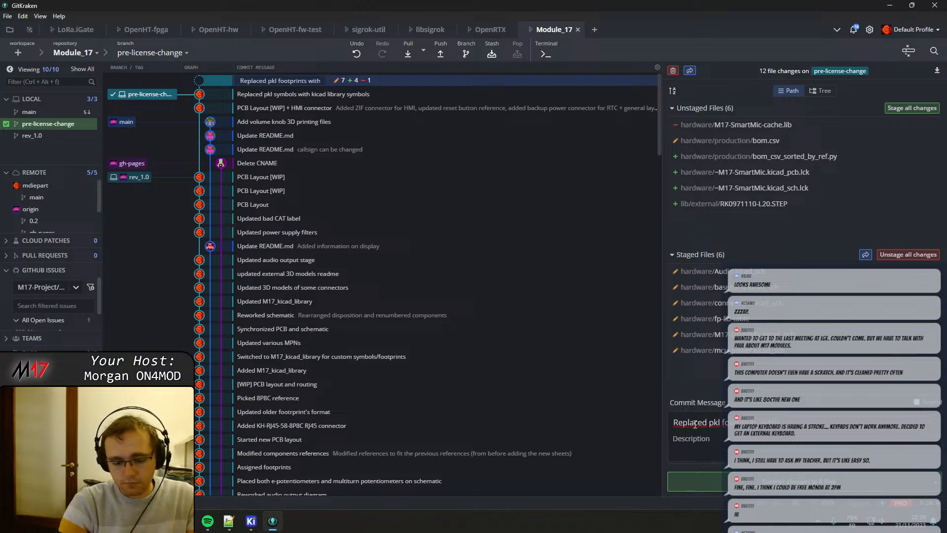
pyautogui.write(' kicad l')
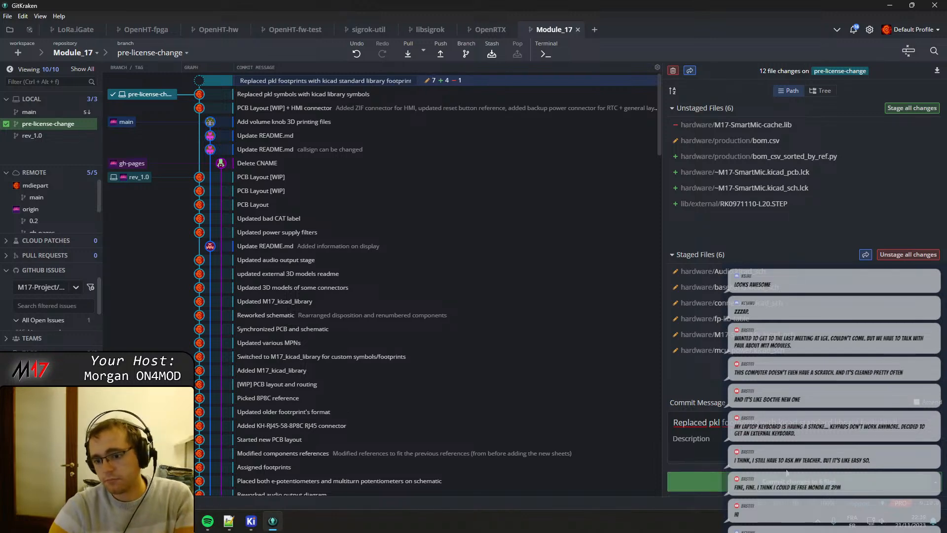
pyautogui.click(697, 481)
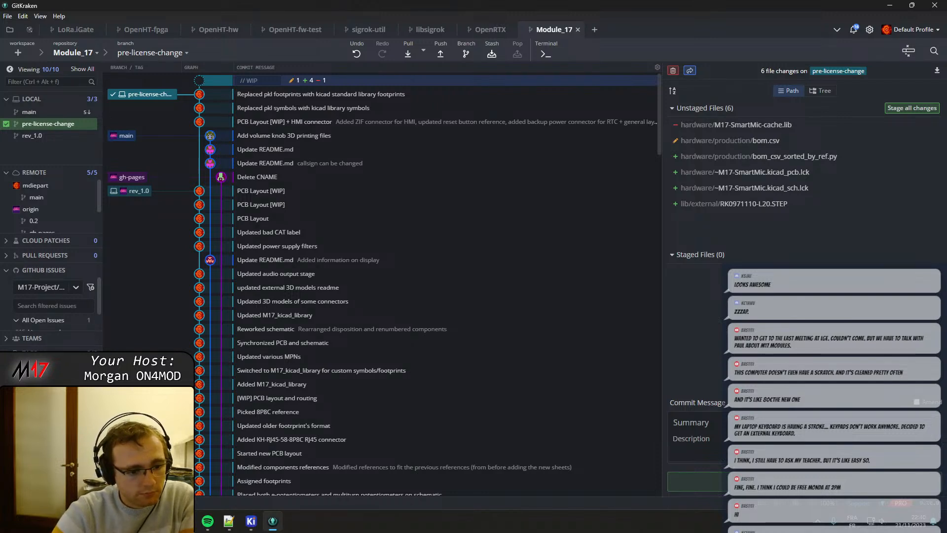
# Delete the lib/pkl submodule without committing, and review the staged .gitmodules diff.
pyautogui.click(89, 444)
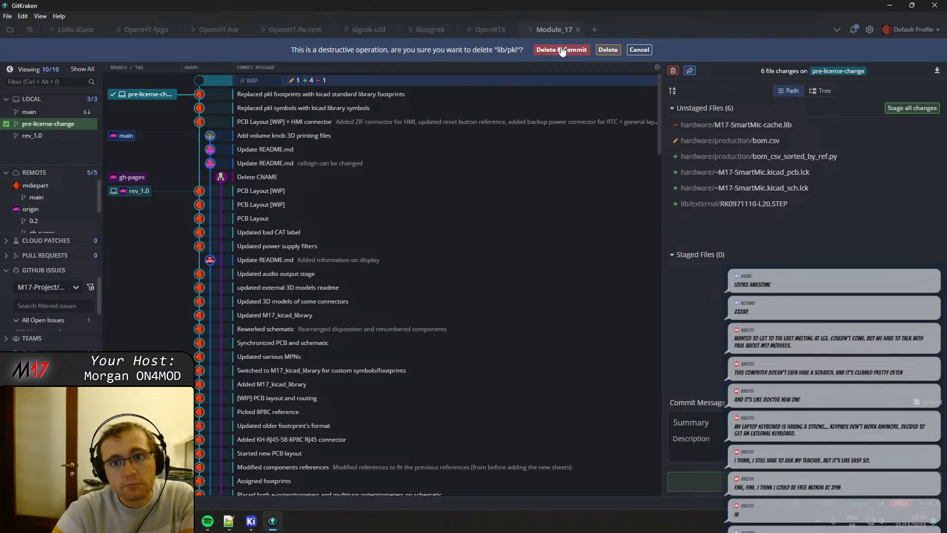
pyautogui.click(609, 50)
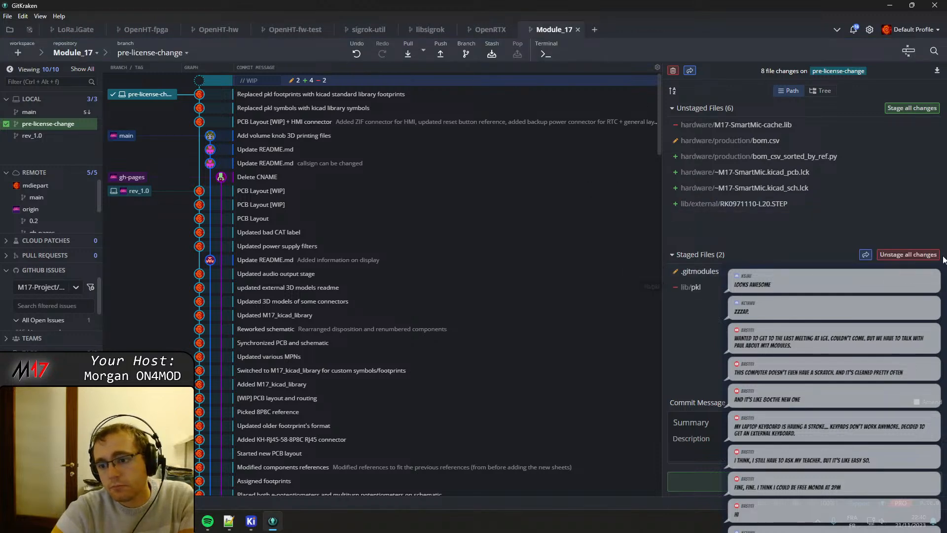
pyautogui.click(710, 272)
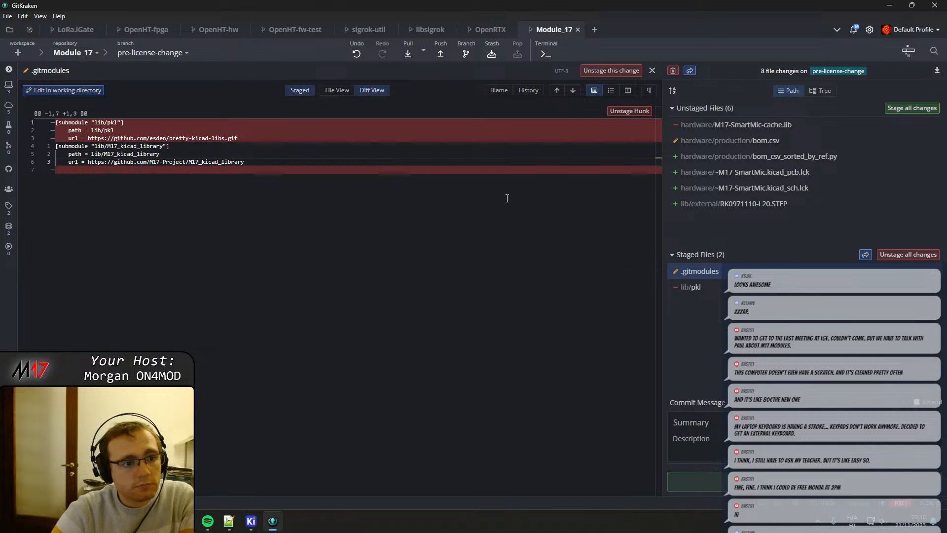
pyautogui.click(652, 71)
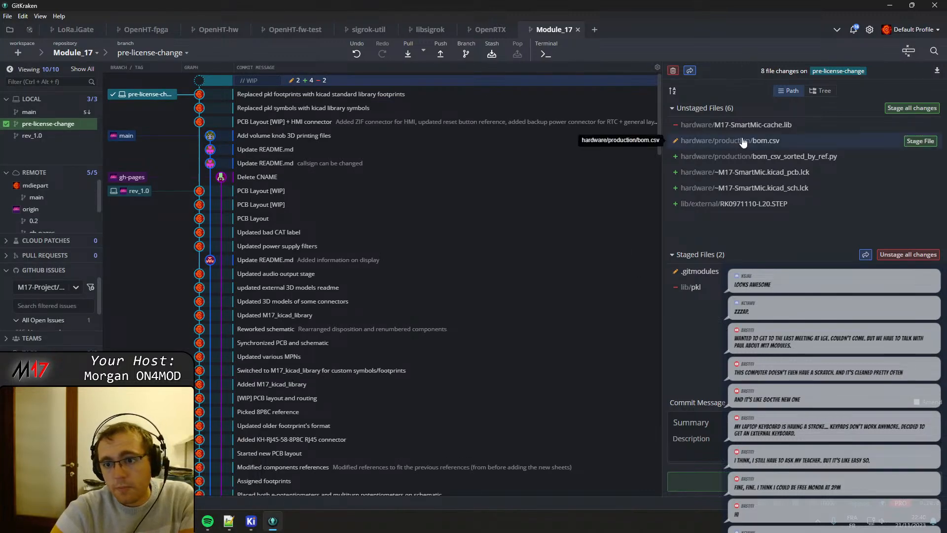
# Review the diff of hardware/M17-SmartMic-cache.lib up to its first lines and stage the file.
pyautogui.click(696, 125)
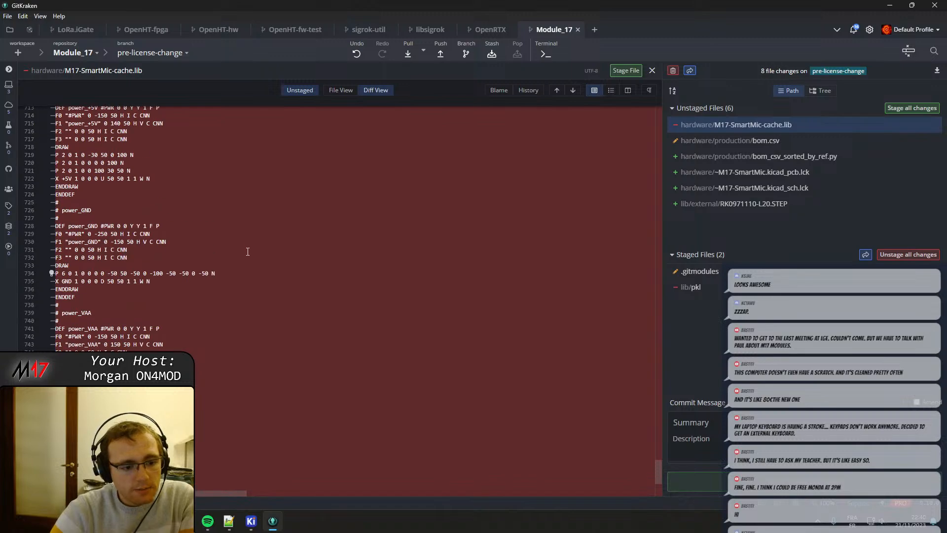
pyautogui.scroll(10, 249, 252)
pyautogui.moveTo(660, 439); pyautogui.dragTo(681, 94)
pyautogui.click(921, 125)
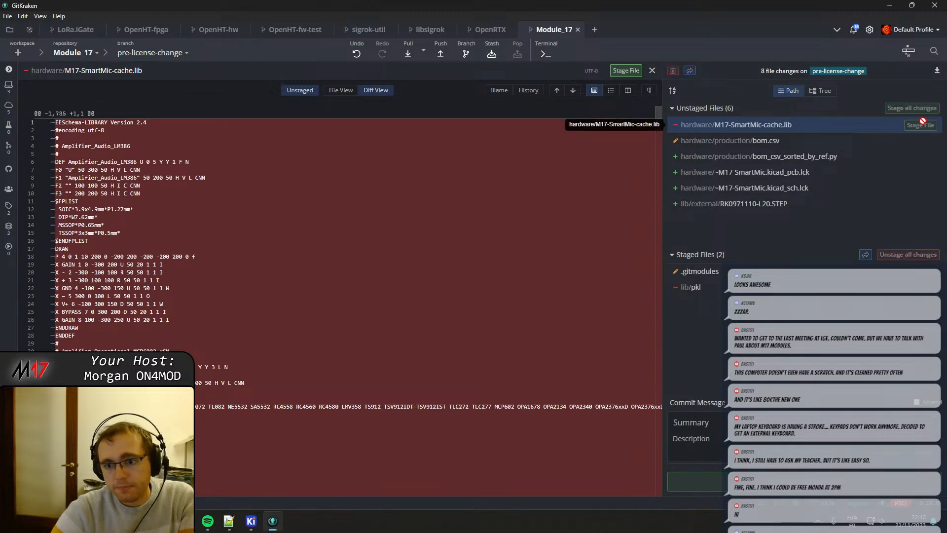
# Minimize GitKraken and browse in File Explorer to the hardware folder of the Module_17 repository.
pyautogui.click(890, 6)
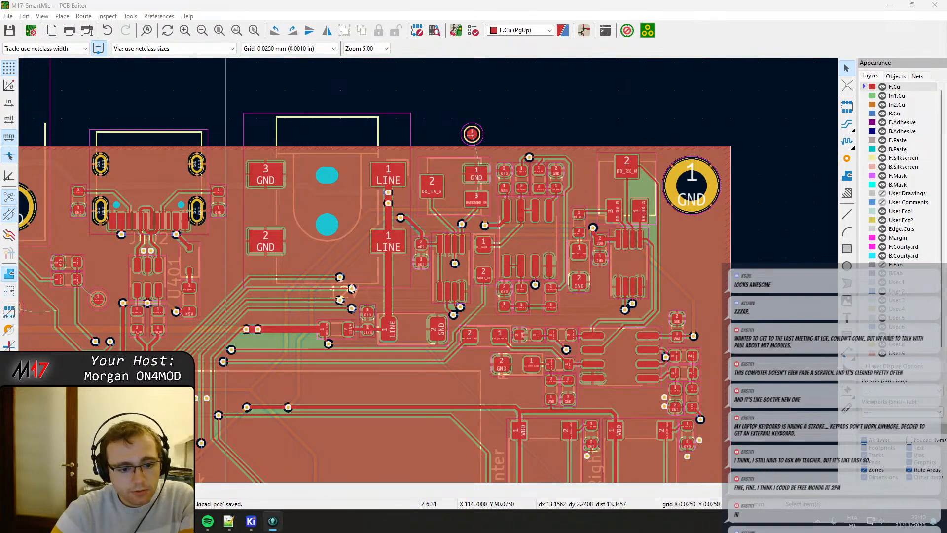
pyautogui.press('super+e')
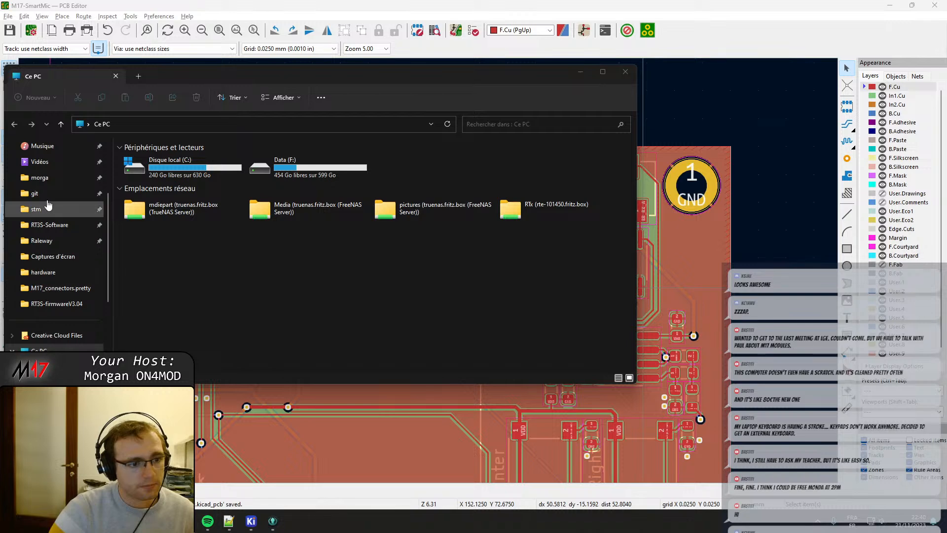
pyautogui.click(34, 193)
pyautogui.scroll(-5, 170, 296)
pyautogui.click(171, 304)
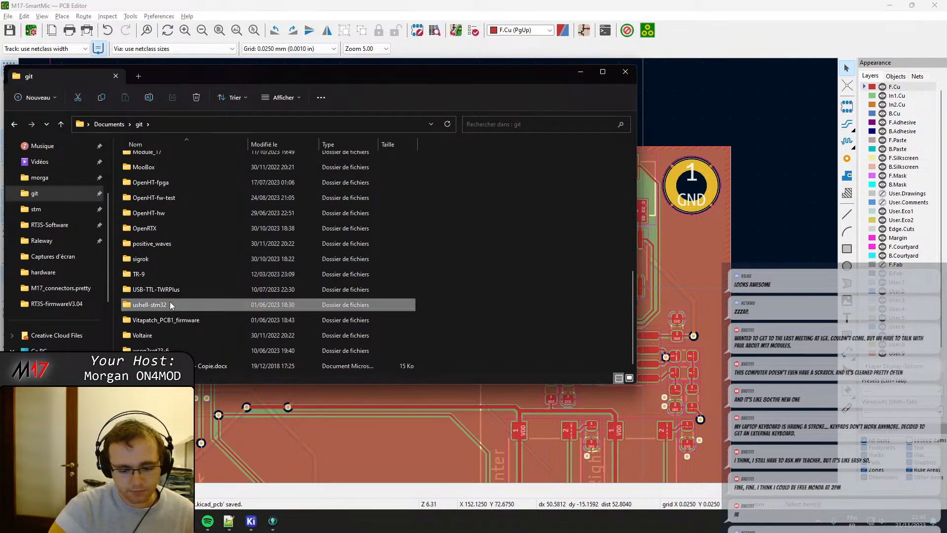
pyautogui.write('moo')
pyautogui.press('Up')
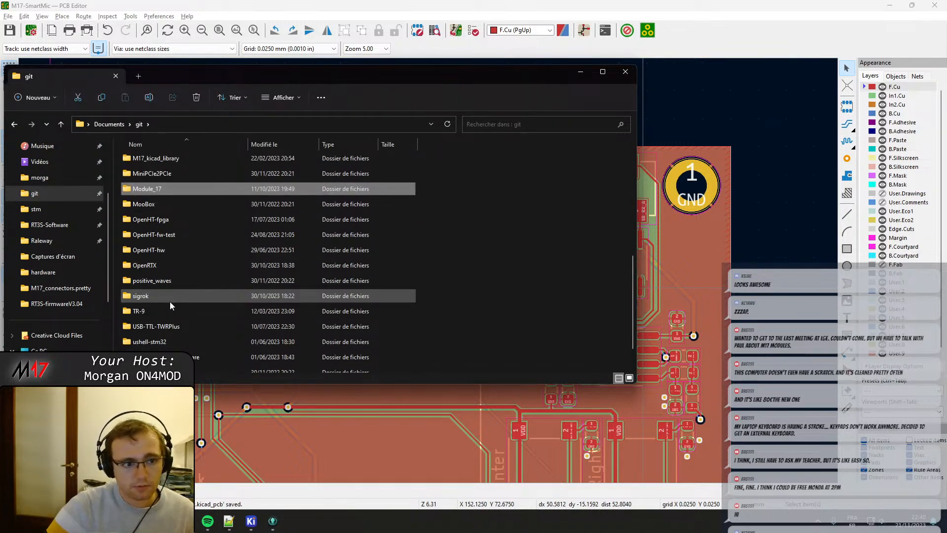
pyautogui.press('Return')
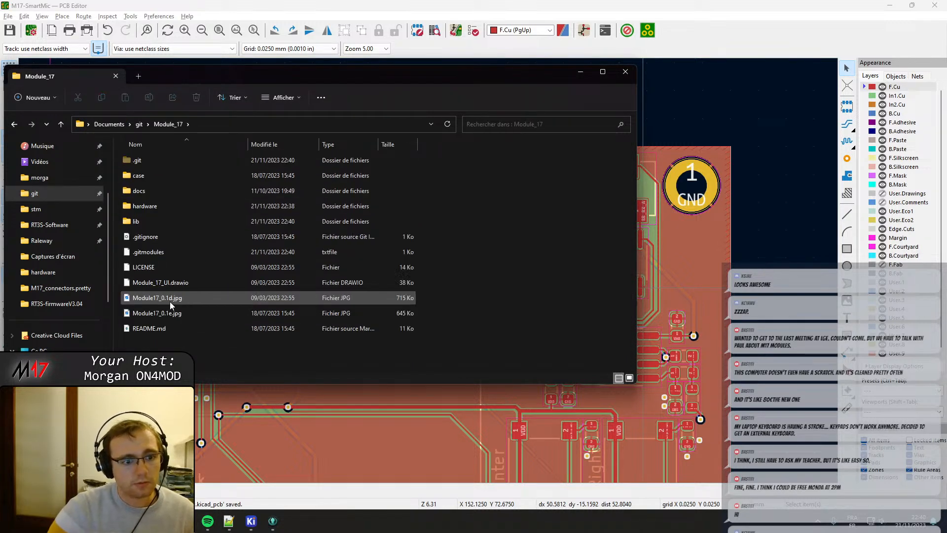
pyautogui.doubleClick(160, 206)
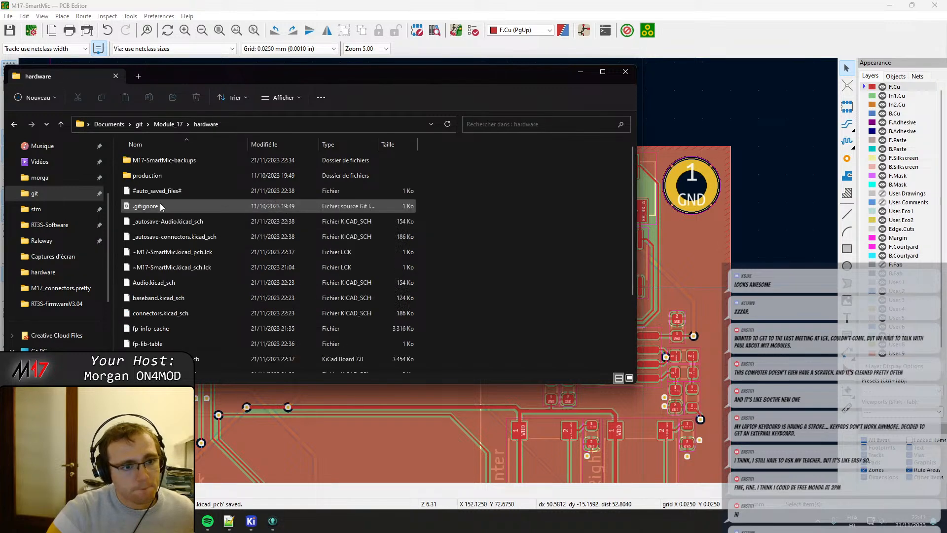
# Open fp-info-cache in Notepad++, search it for "pkl" through several matches, and close the file.
pyautogui.rightClick(173, 330)
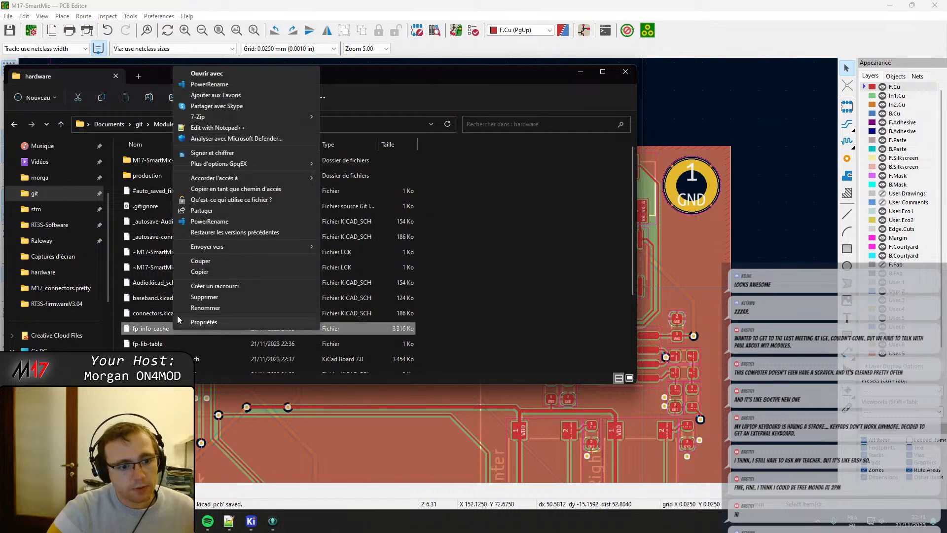
pyautogui.click(217, 128)
pyautogui.doubleClick(563, 236)
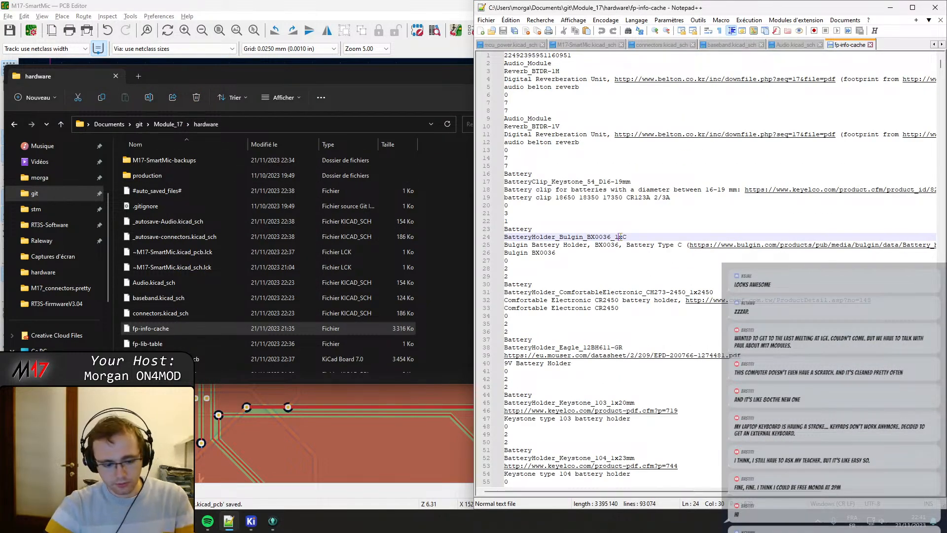
pyautogui.hotkey('ctrl', 'f')
pyautogui.write('pk')
pyautogui.press('Return')
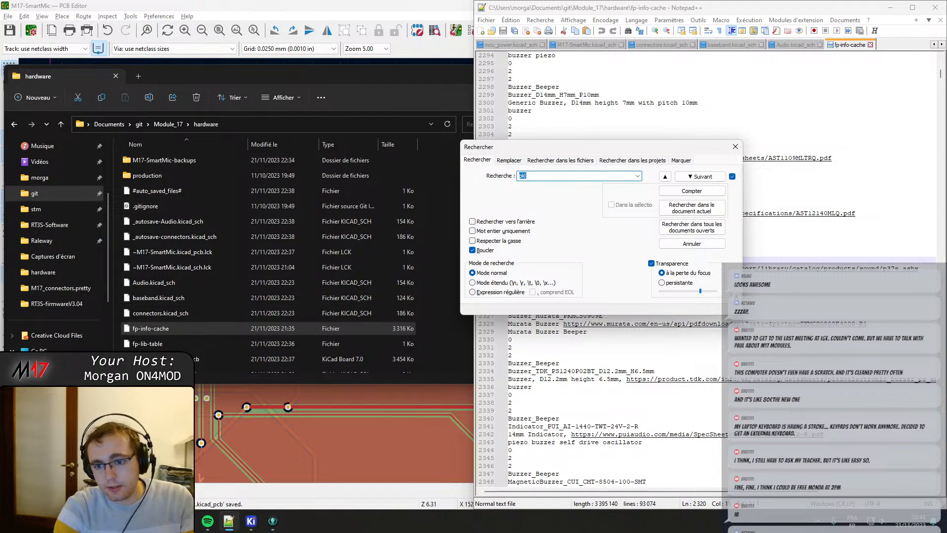
pyautogui.moveTo(622, 150); pyautogui.dragTo(834, 199)
pyautogui.press('Return')
pyautogui.press('Return')
pyautogui.press('Return')
pyautogui.press('Return')
pyautogui.press('Return')
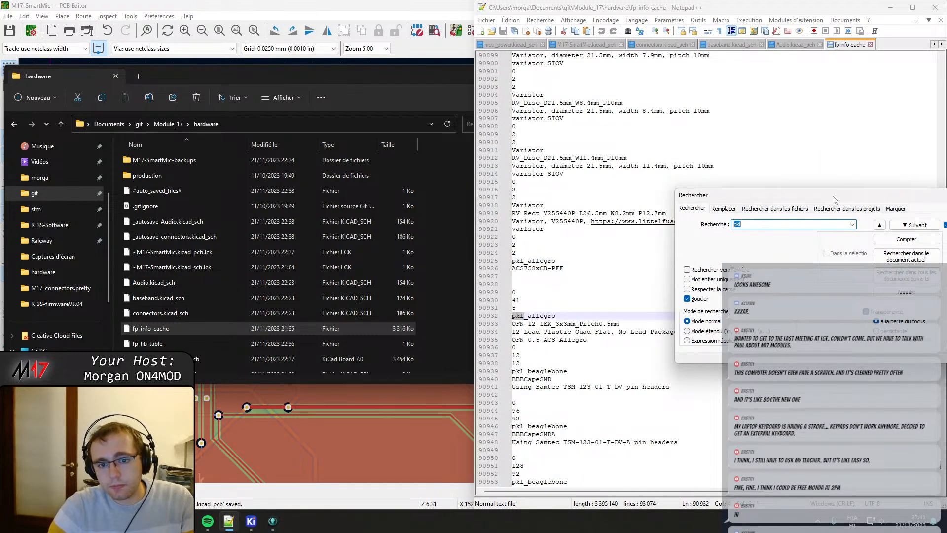
pyautogui.press('Escape')
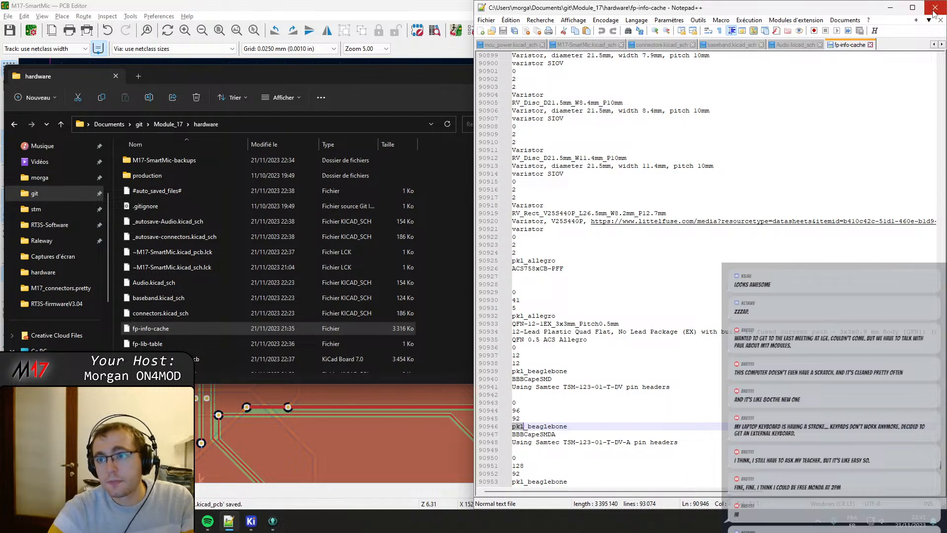
pyautogui.click(870, 44)
# Delete fp-info-cache from the hardware folder and look through the remaining files.
pyautogui.click(355, 96)
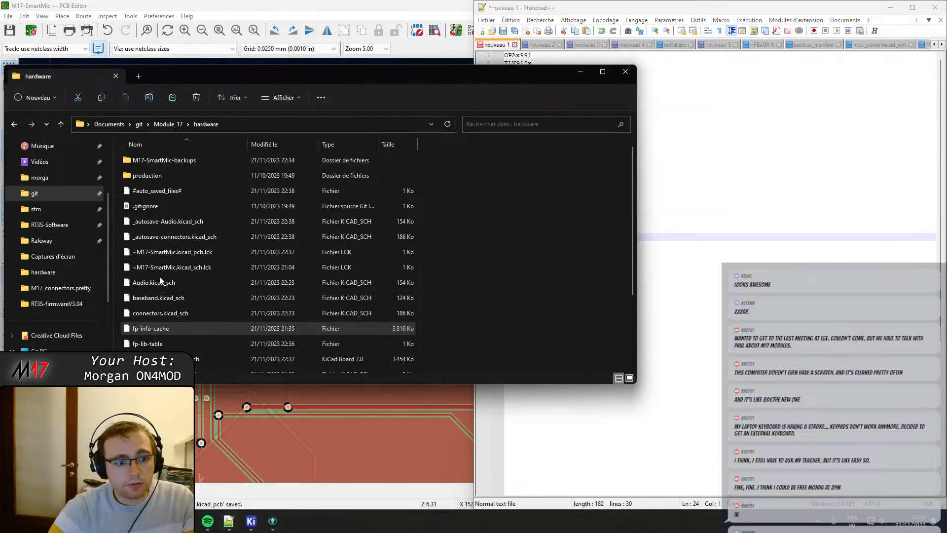
pyautogui.rightClick(167, 324)
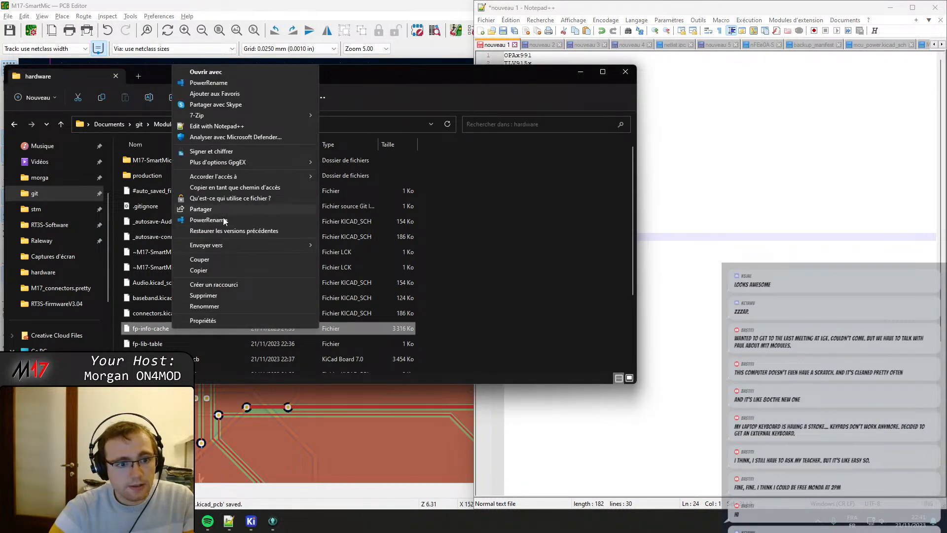
pyautogui.click(209, 295)
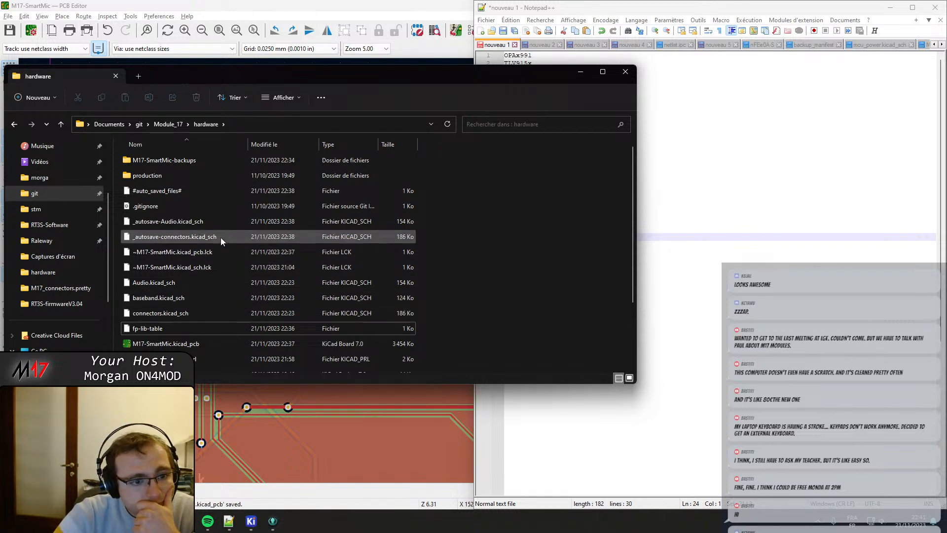
pyautogui.scroll(-2, 201, 204)
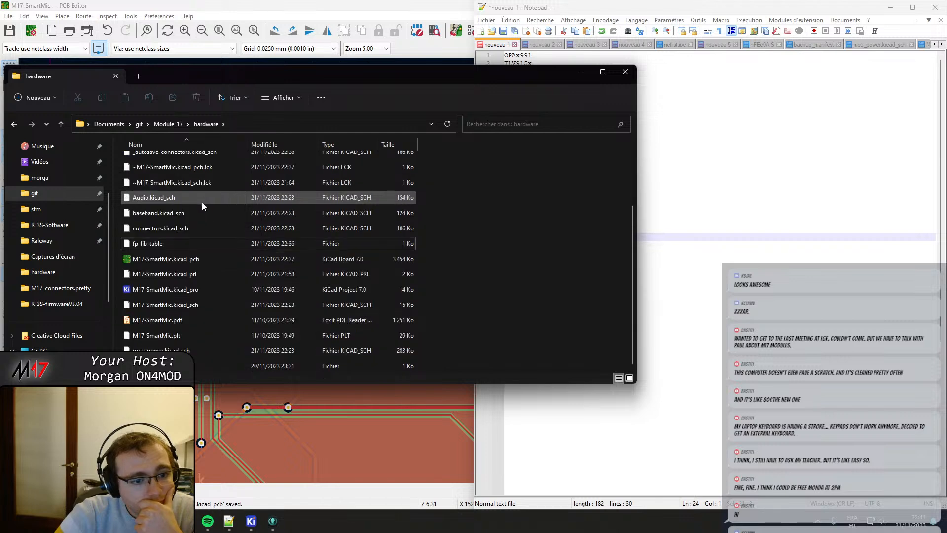
# Switch to GitKraken and commit the staged removals with the summary "Removing pkl submodule".
pyautogui.click(273, 521)
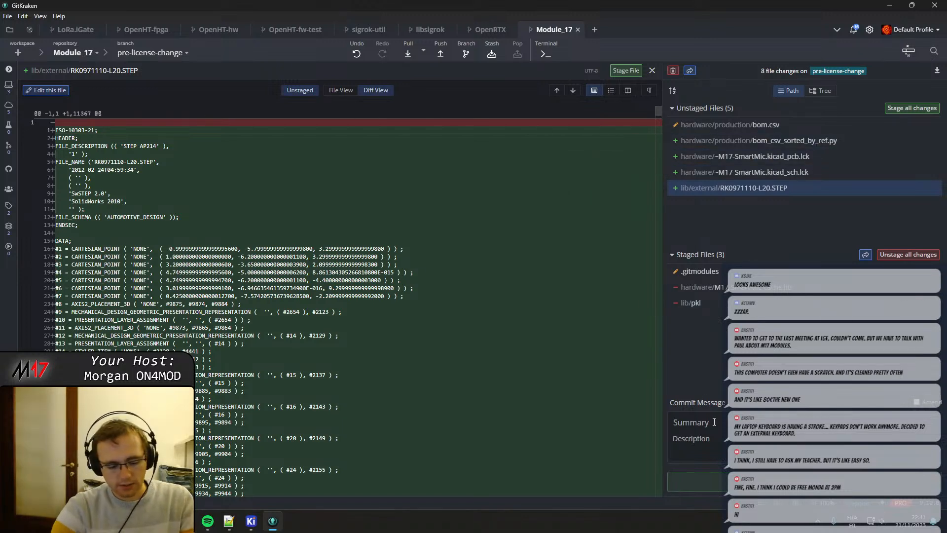
pyautogui.write('Removing pkl s')
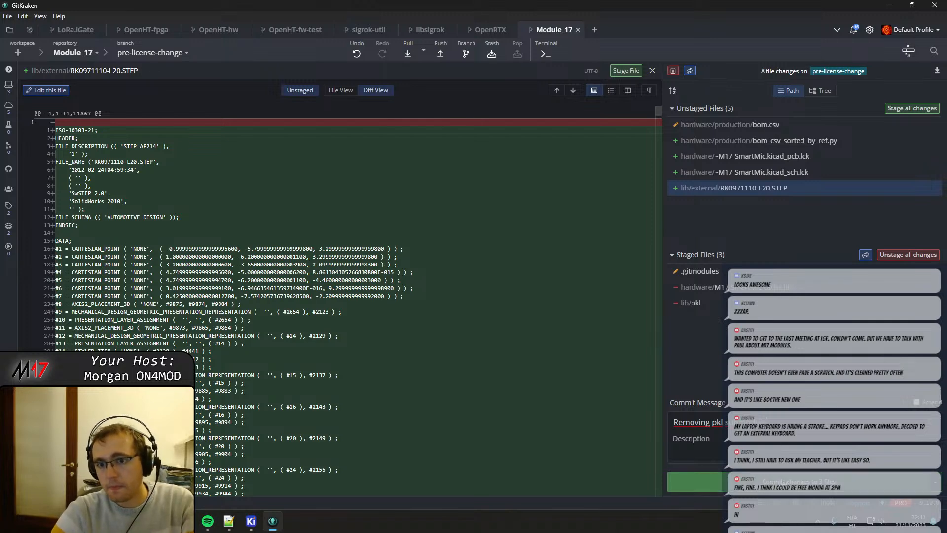
pyautogui.click(695, 481)
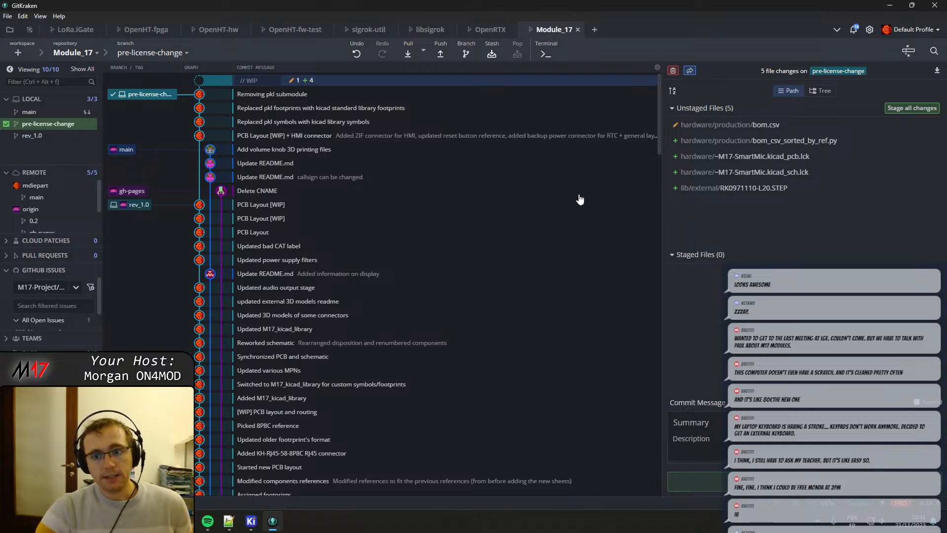
# Leave GitKraken, minimize the hardware folder window, and bring the full PCB Editor window to the front.
pyautogui.hotkey('alt', 'Tab')
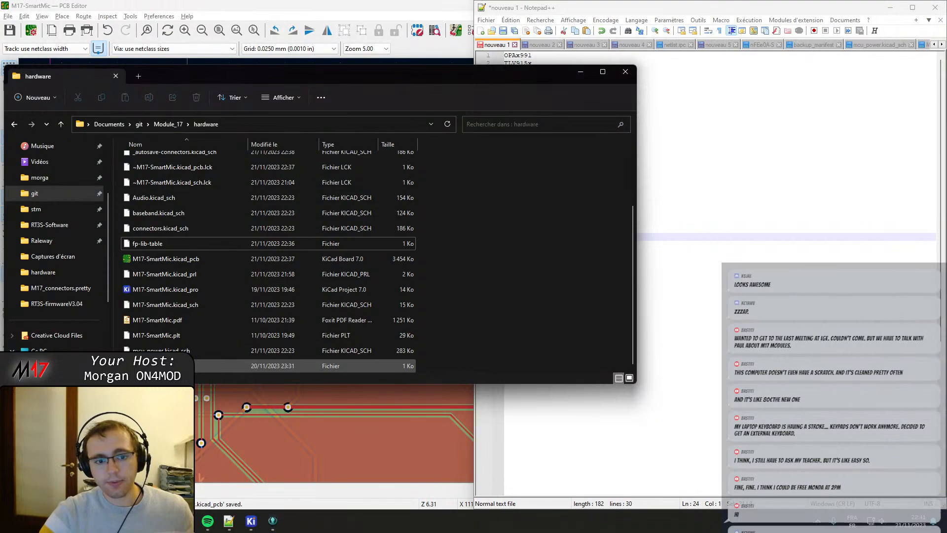
pyautogui.click(527, 423)
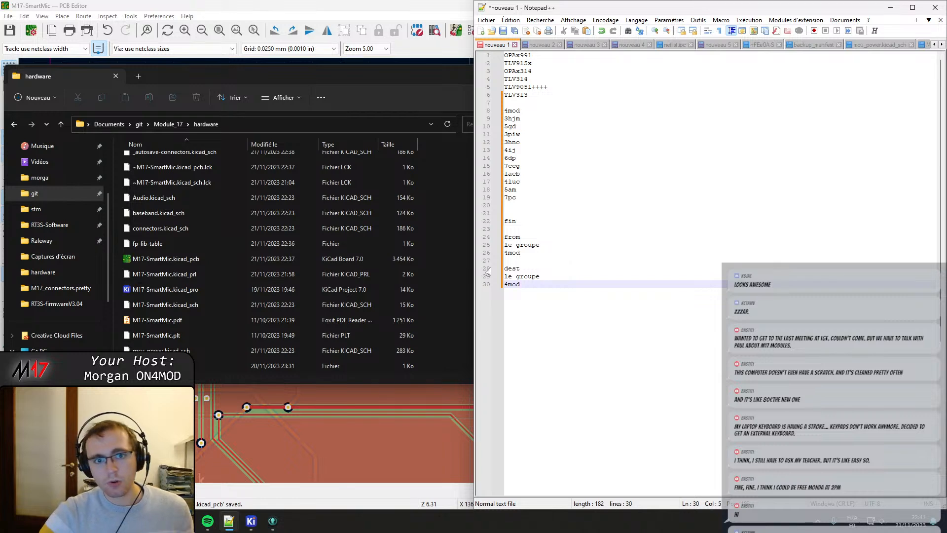
pyautogui.click(454, 67)
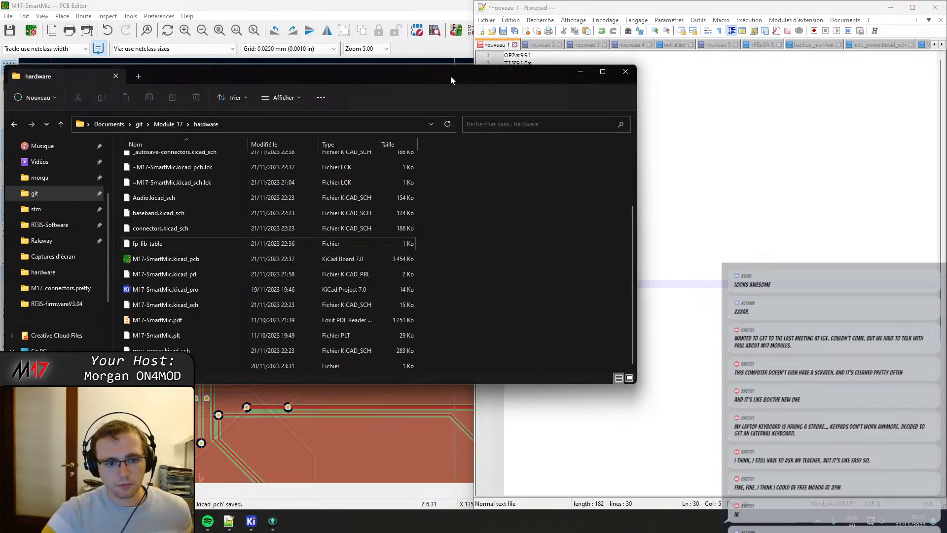
pyautogui.click(581, 75)
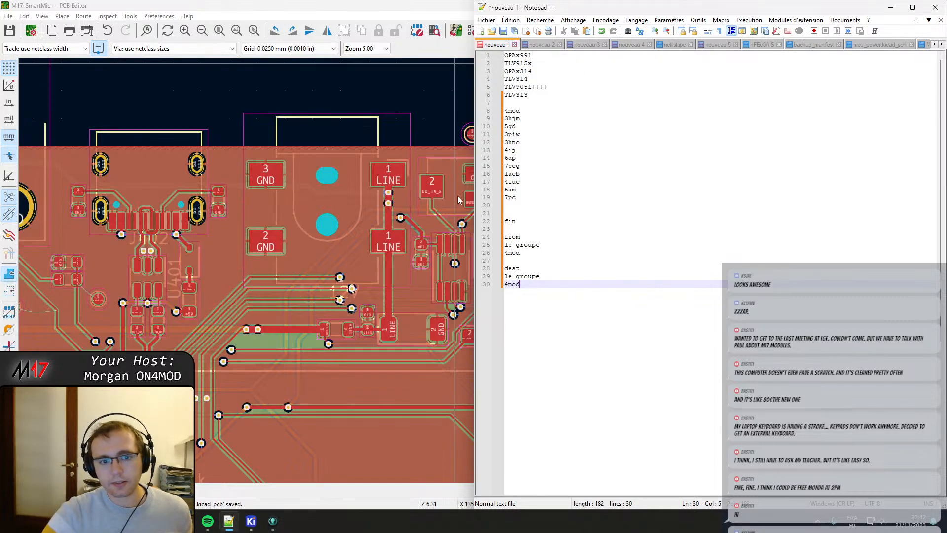
pyautogui.doubleClick(270, 5)
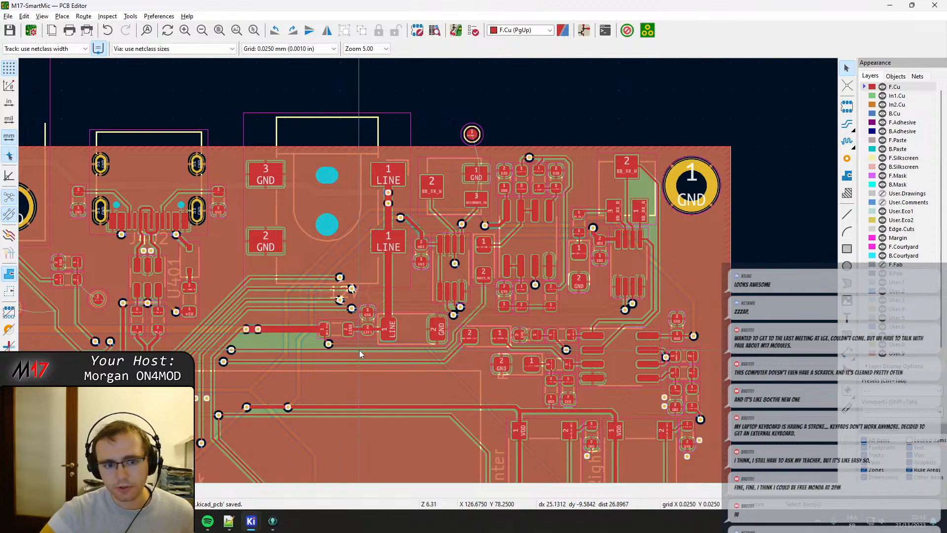
# Examine the whole board layout in 2D, and inspect it from several angles in a maximized 3D Viewer.
pyautogui.scroll(-4, 359, 350)
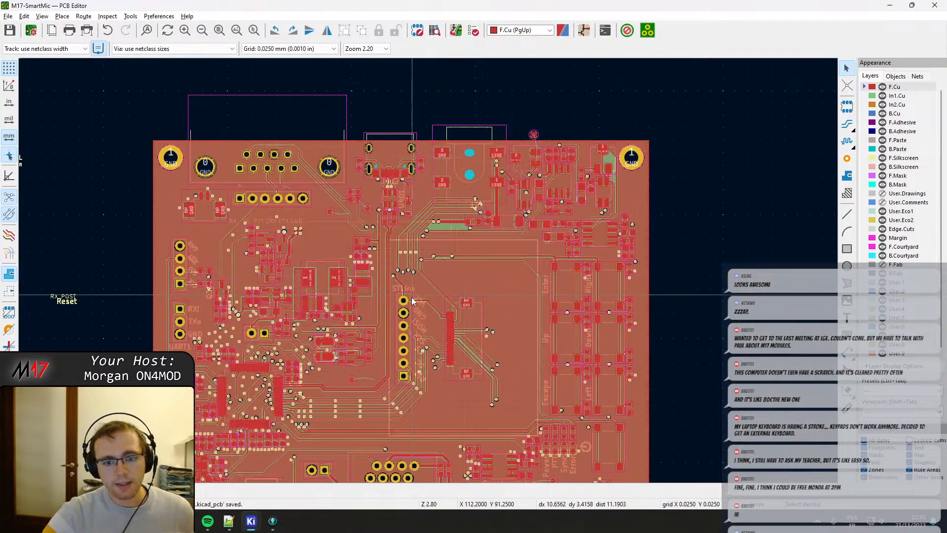
pyautogui.moveTo(419, 340); pyautogui.dragTo(478, 248, button='middle')
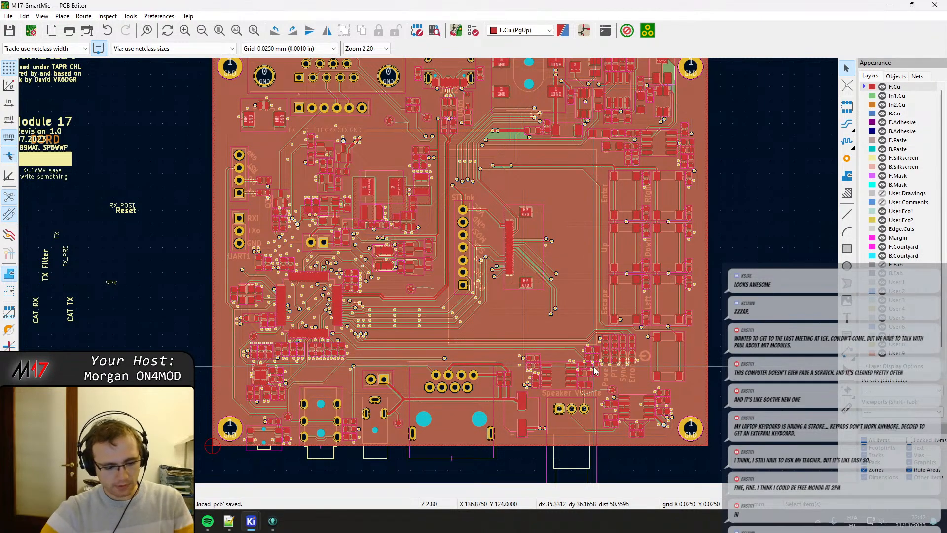
pyautogui.hotkey('alt', '3')
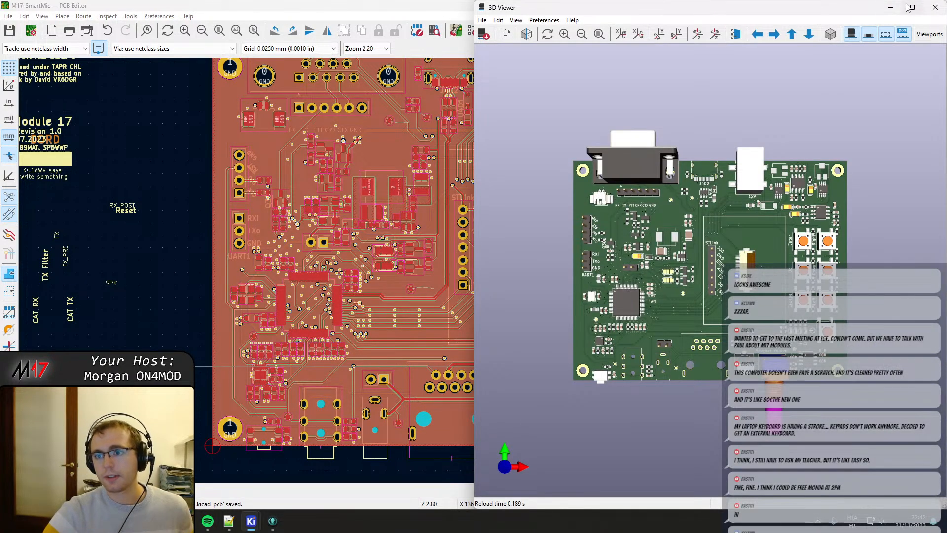
pyautogui.click(911, 8)
pyautogui.moveTo(461, 291); pyautogui.dragTo(549, 209)
pyautogui.moveTo(412, 321); pyautogui.dragTo(510, 256, button='middle')
pyautogui.moveTo(510, 257); pyautogui.dragTo(462, 371)
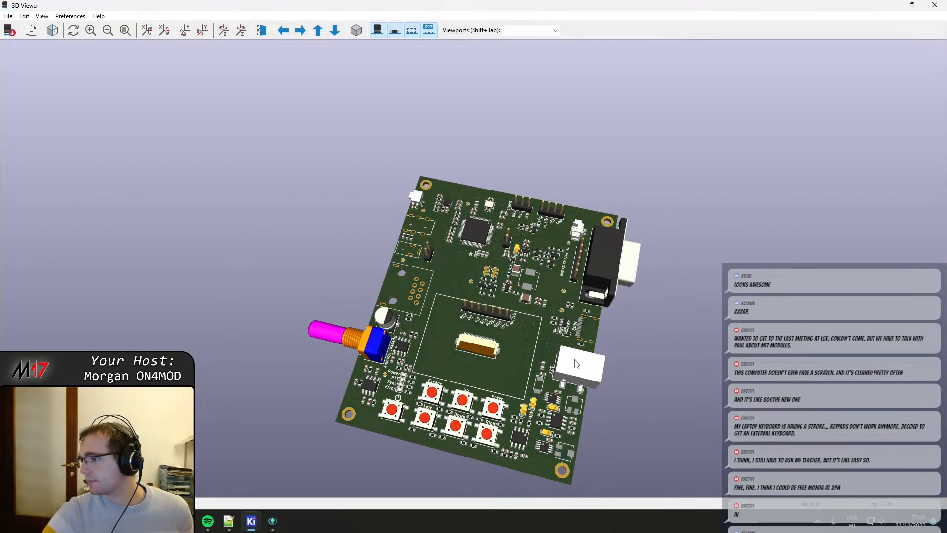
pyautogui.moveTo(552, 338); pyautogui.dragTo(508, 274, button='middle')
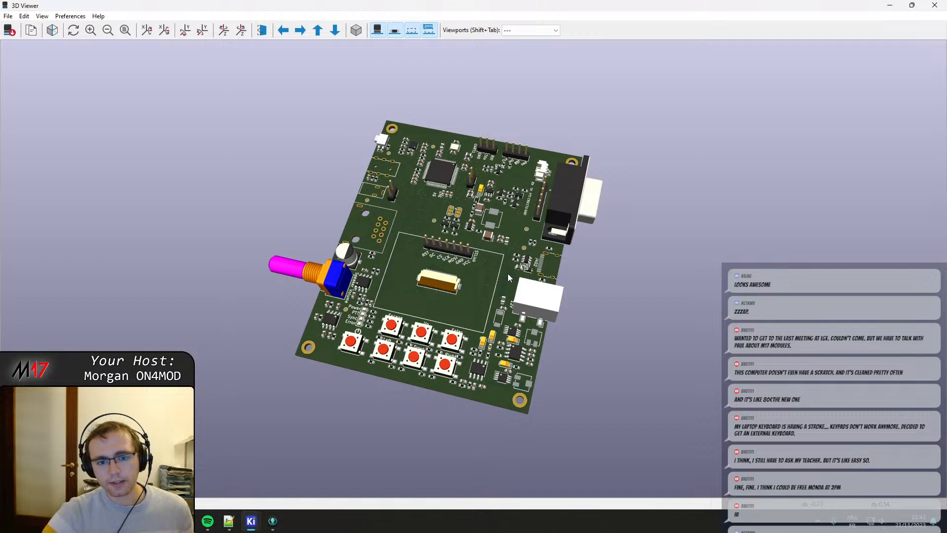